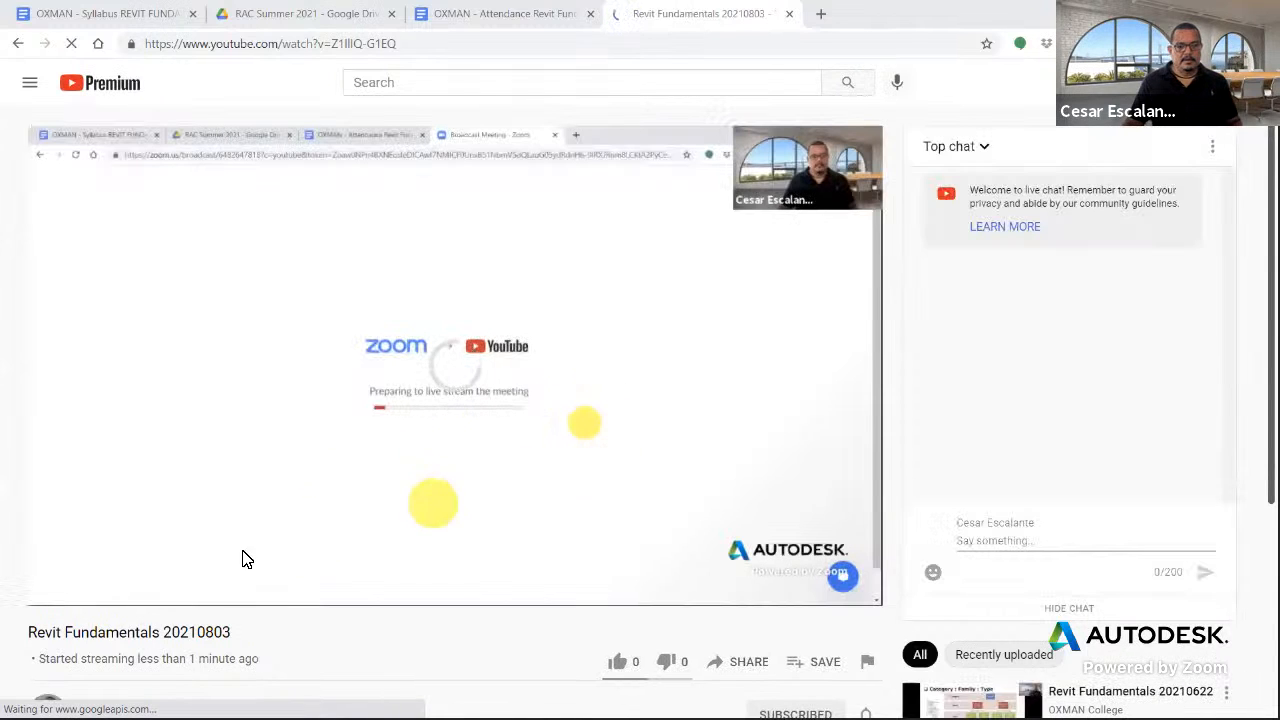
Mute the live-stream video and remove its tab from the browser window, leaving the attendance document open.
{"action": "left_click", "coordinate": [122, 591]}
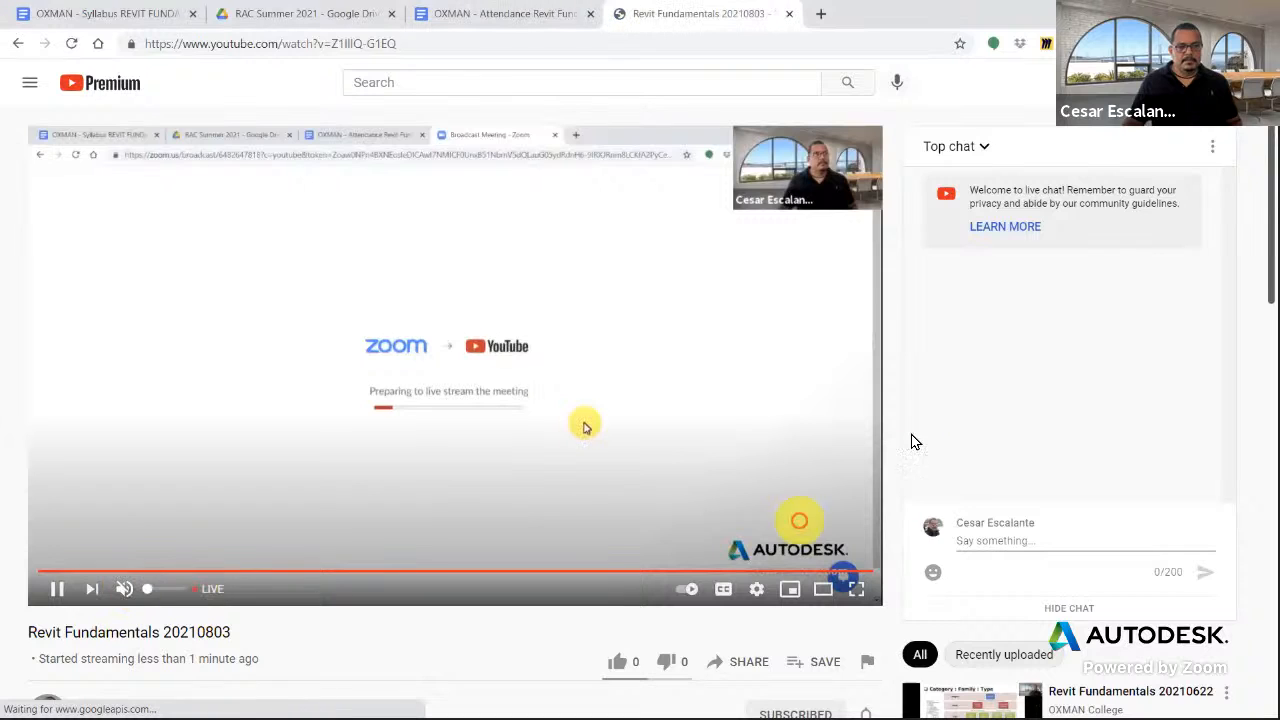
{"action": "left_click_drag", "start_coordinate": [698, 15], "coordinate": [818, 80]}
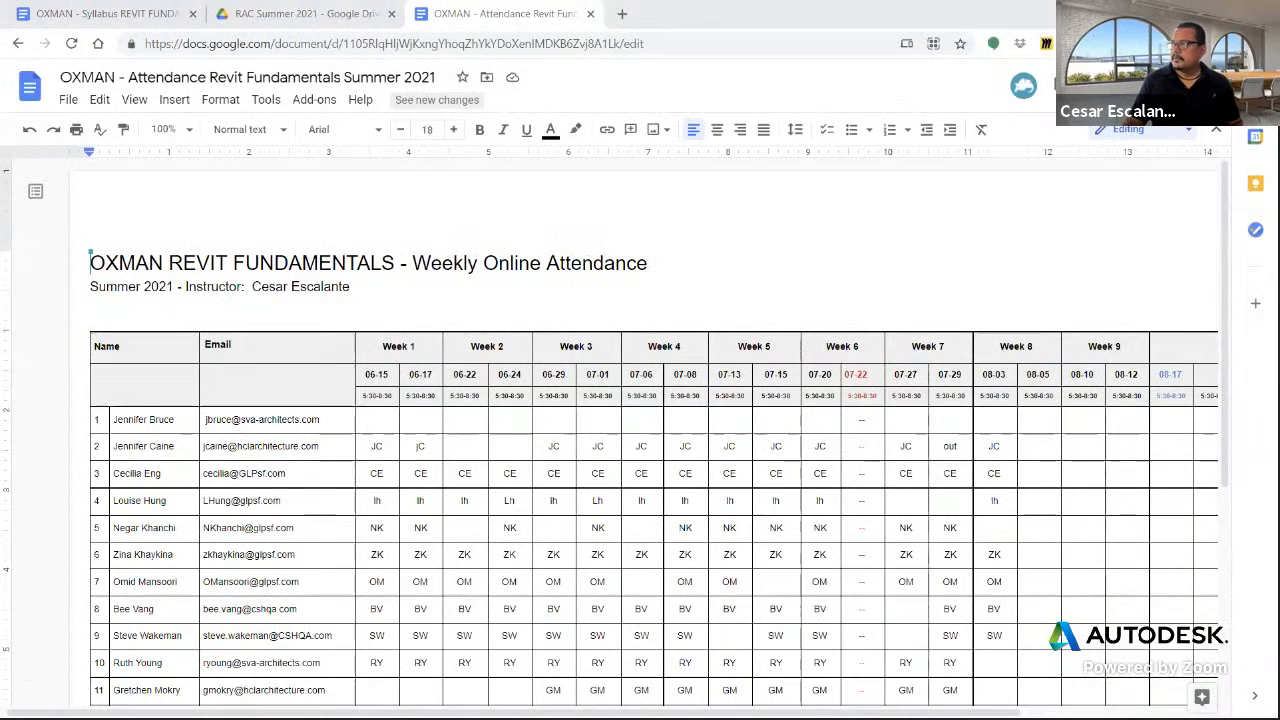
{"action": "key", "text": "ctrl+l"}
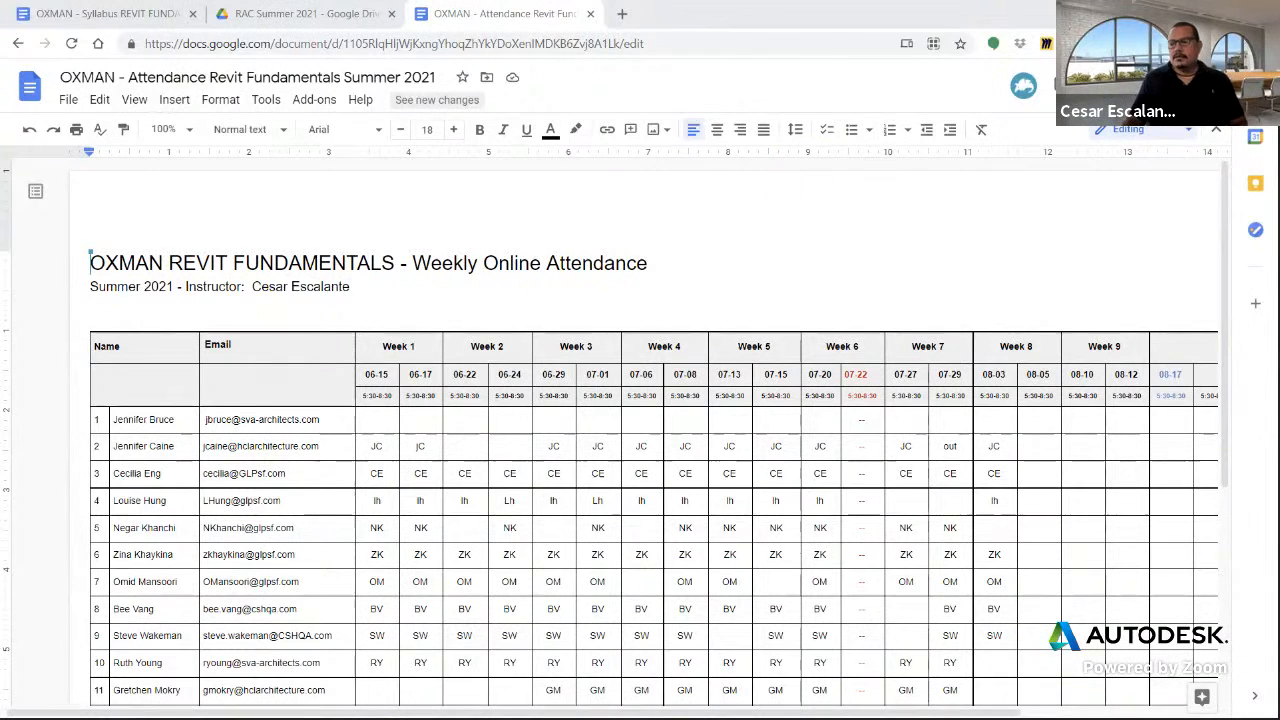
Switch to Revit, open the rac_basic_sample_project model and view its Level 1 floor plan.
{"action": "key", "text": "alt+Tab"}
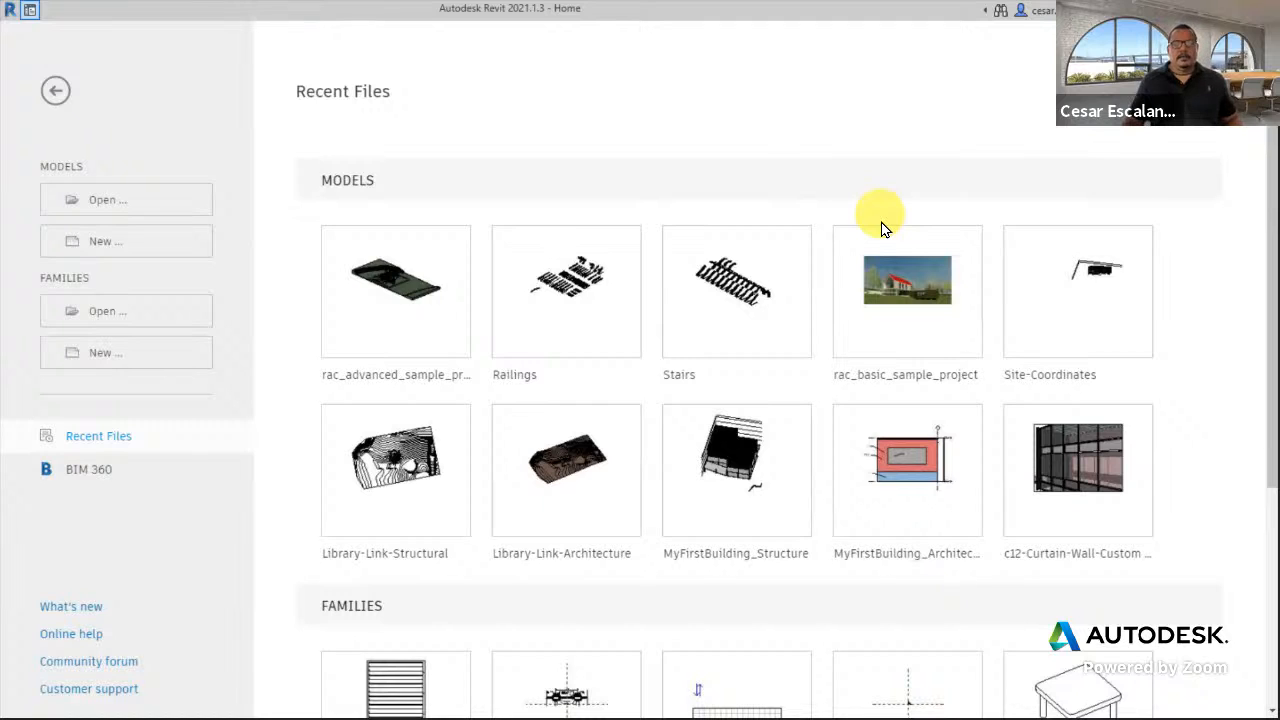
{"action": "left_click", "coordinate": [934, 296]}
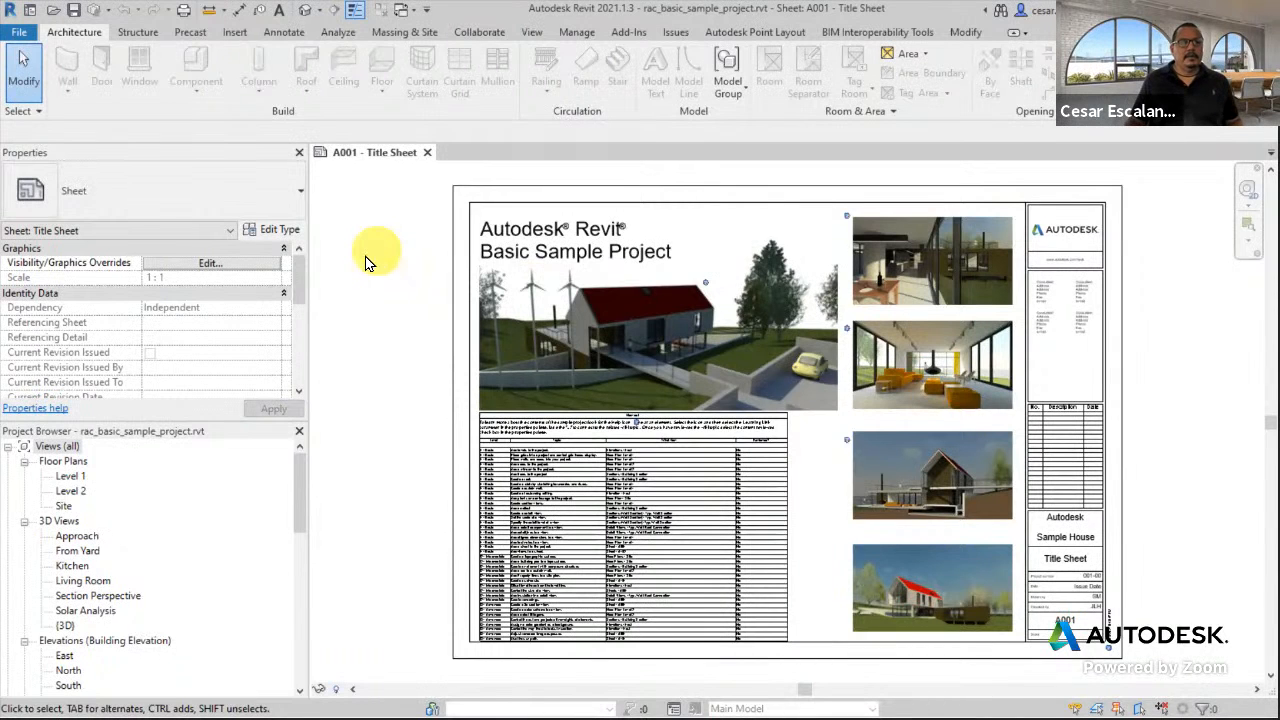
{"action": "double_click", "coordinate": [67, 479]}
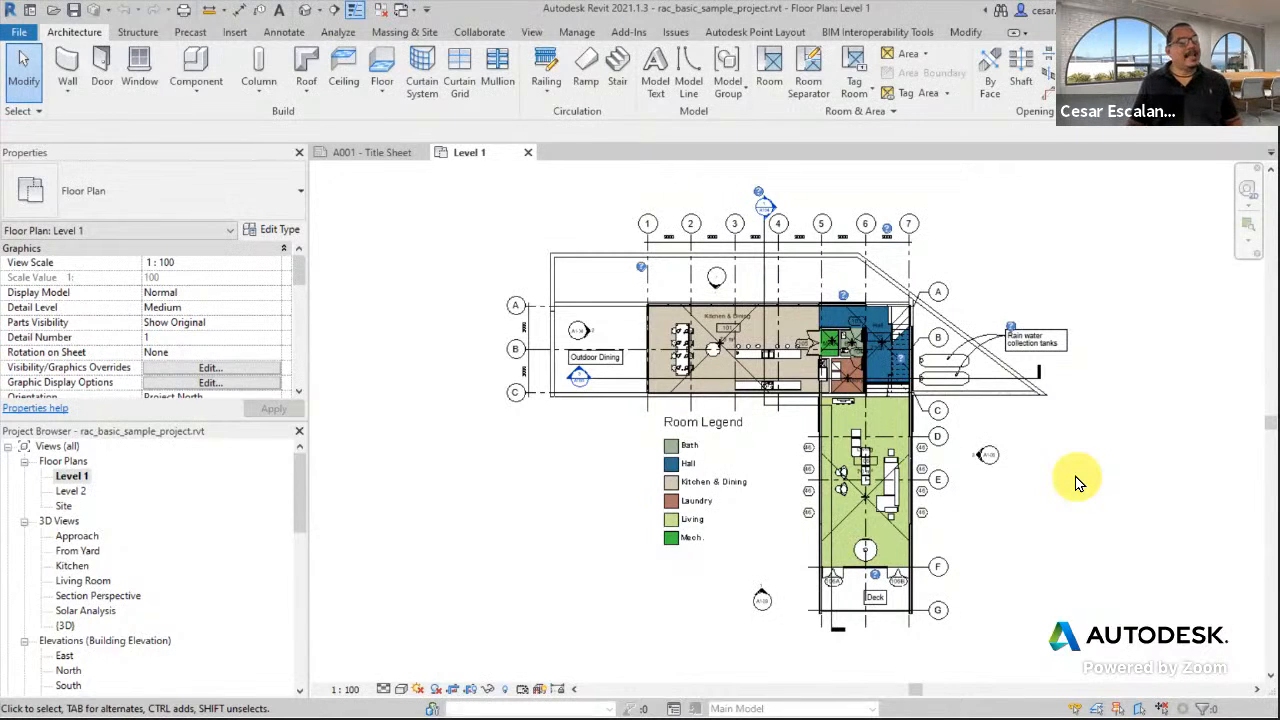
{"action": "scroll", "coordinate": [560, 340], "scroll_direction": "up", "scroll_amount": 3}
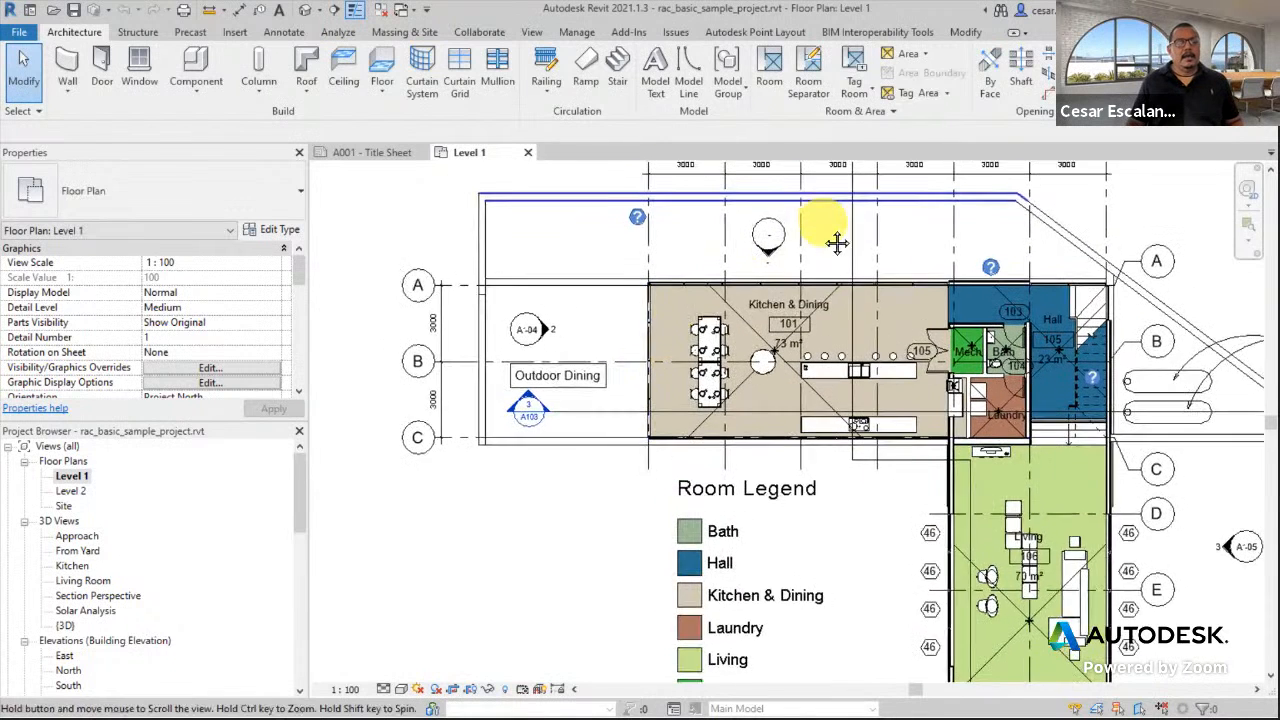
{"action": "middle_click_drag", "start_coordinate": [829, 240], "coordinate": [822, 288]}
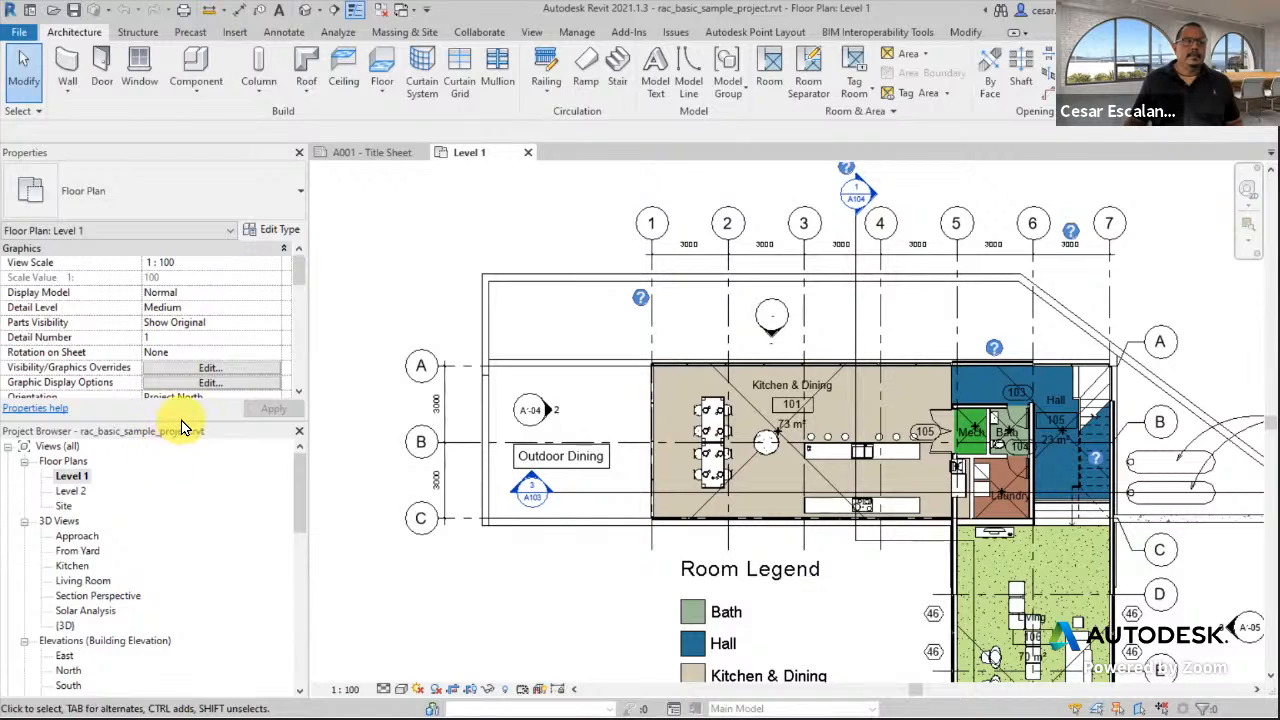
Enlarge the Properties palette and close both the Level 1 and A001 - Title Sheet views of the basic sample project.
{"action": "left_click_drag", "start_coordinate": [180, 424], "coordinate": [180, 524]}
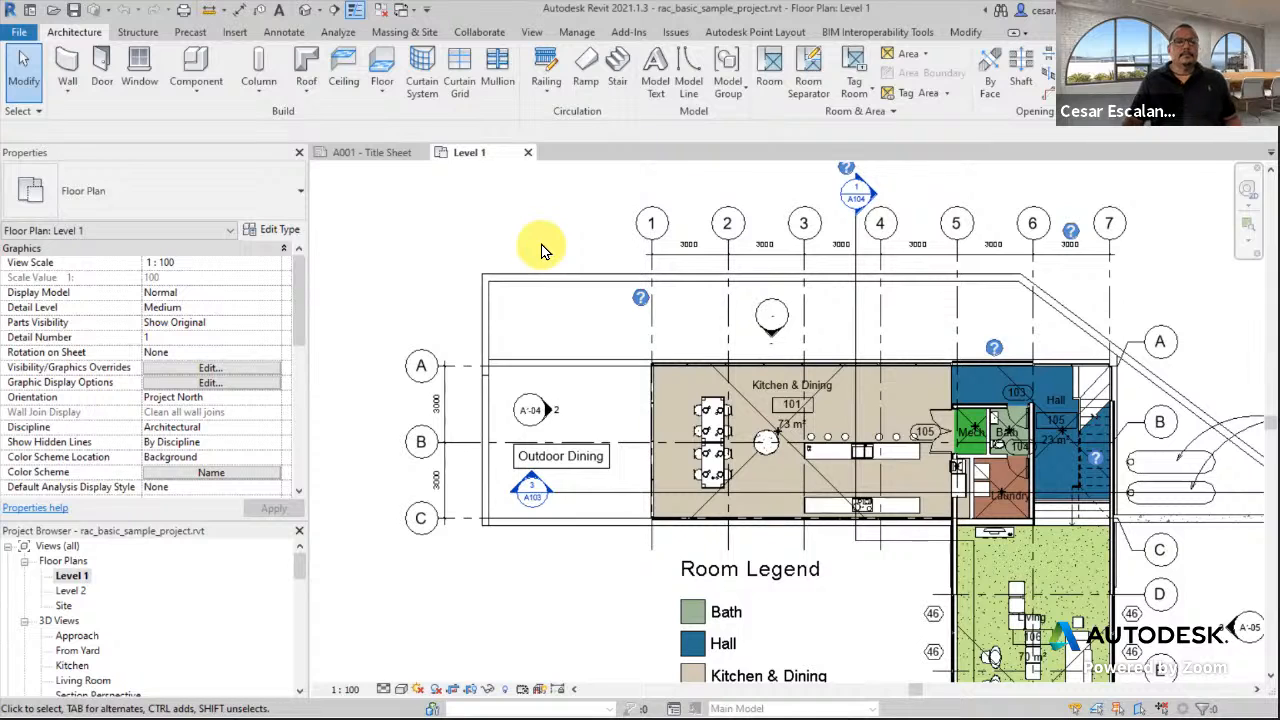
{"action": "middle_click_drag", "start_coordinate": [543, 251], "coordinate": [504, 254]}
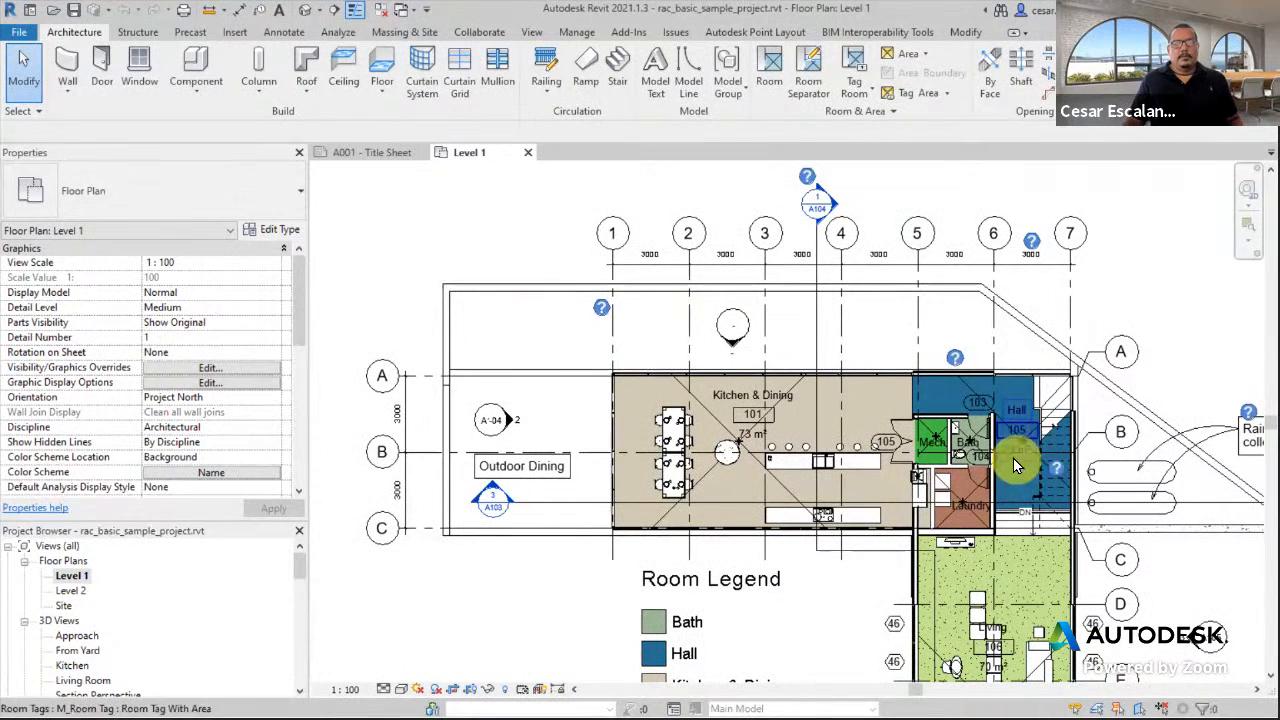
{"action": "scroll", "coordinate": [1005, 447], "scroll_direction": "down", "scroll_amount": 1}
{"action": "scroll", "coordinate": [1005, 447], "scroll_direction": "down", "scroll_amount": 2}
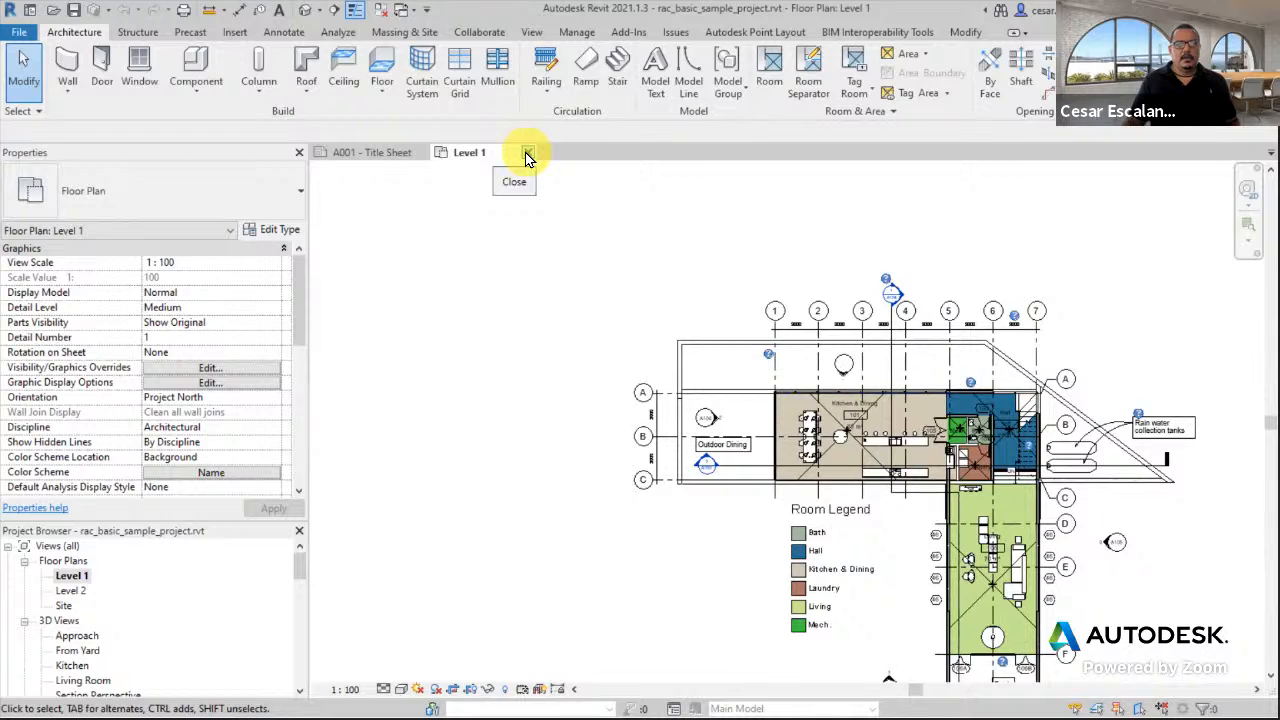
{"action": "left_click", "coordinate": [526, 153]}
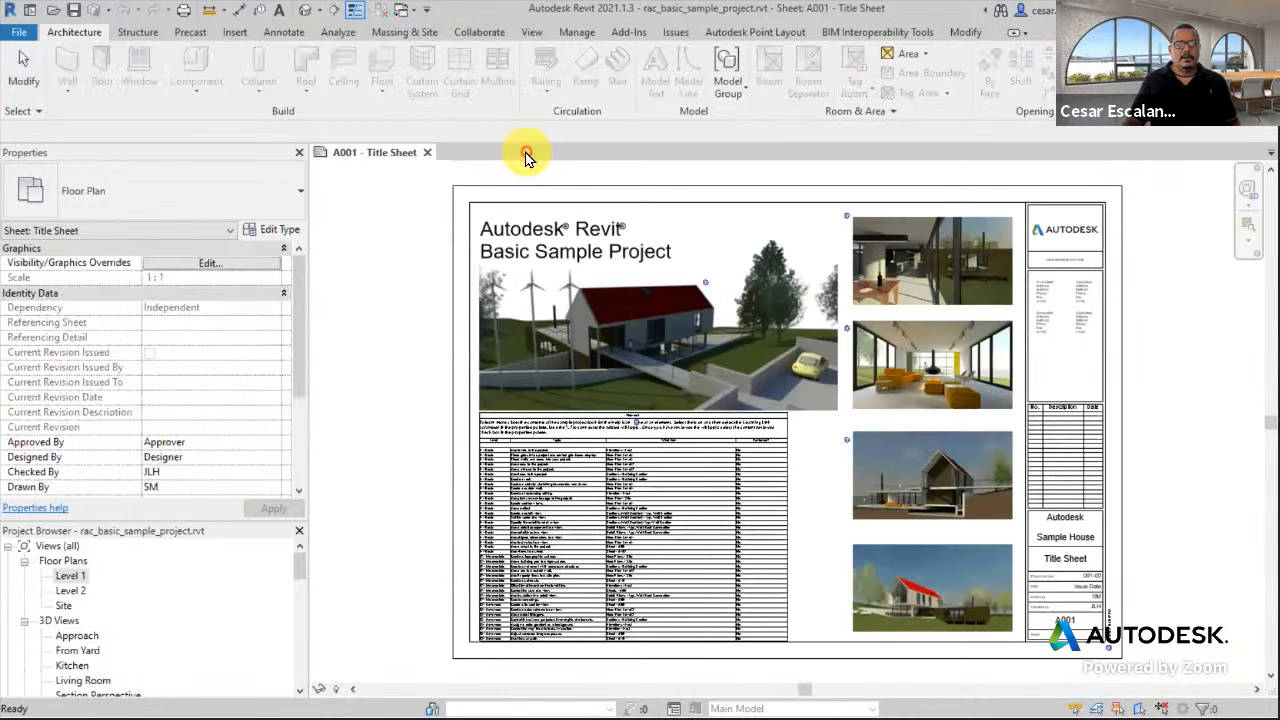
{"action": "left_click", "coordinate": [427, 152]}
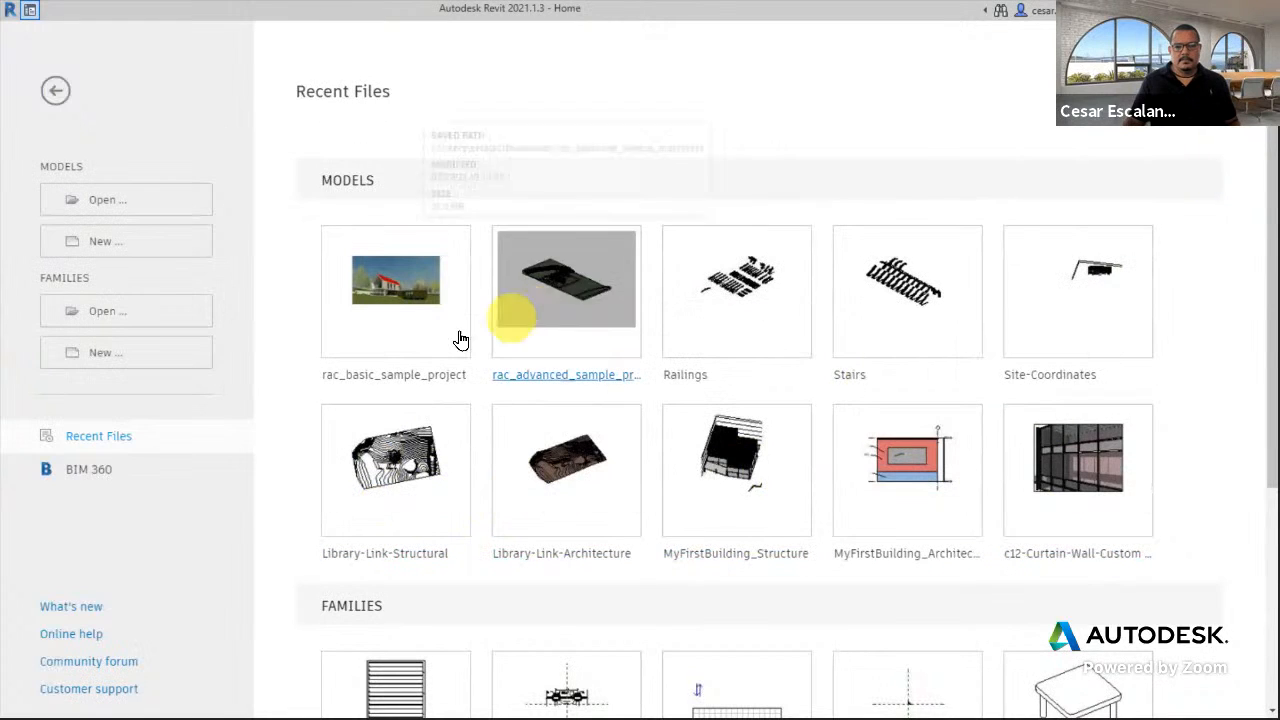
Open the rac_advanced_sample_project model and examine its building in the 3D view.
{"action": "left_click", "coordinate": [580, 306]}
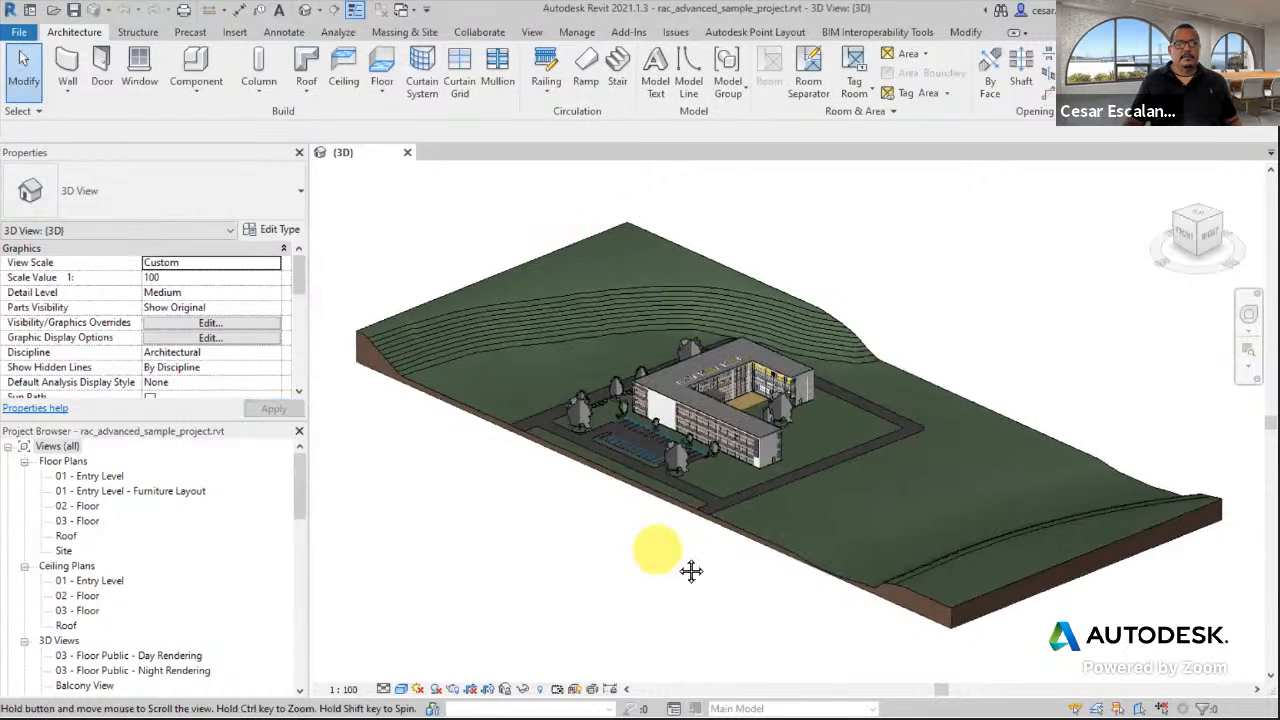
{"action": "middle_click_drag", "start_coordinate": [691, 571], "coordinate": [710, 587]}
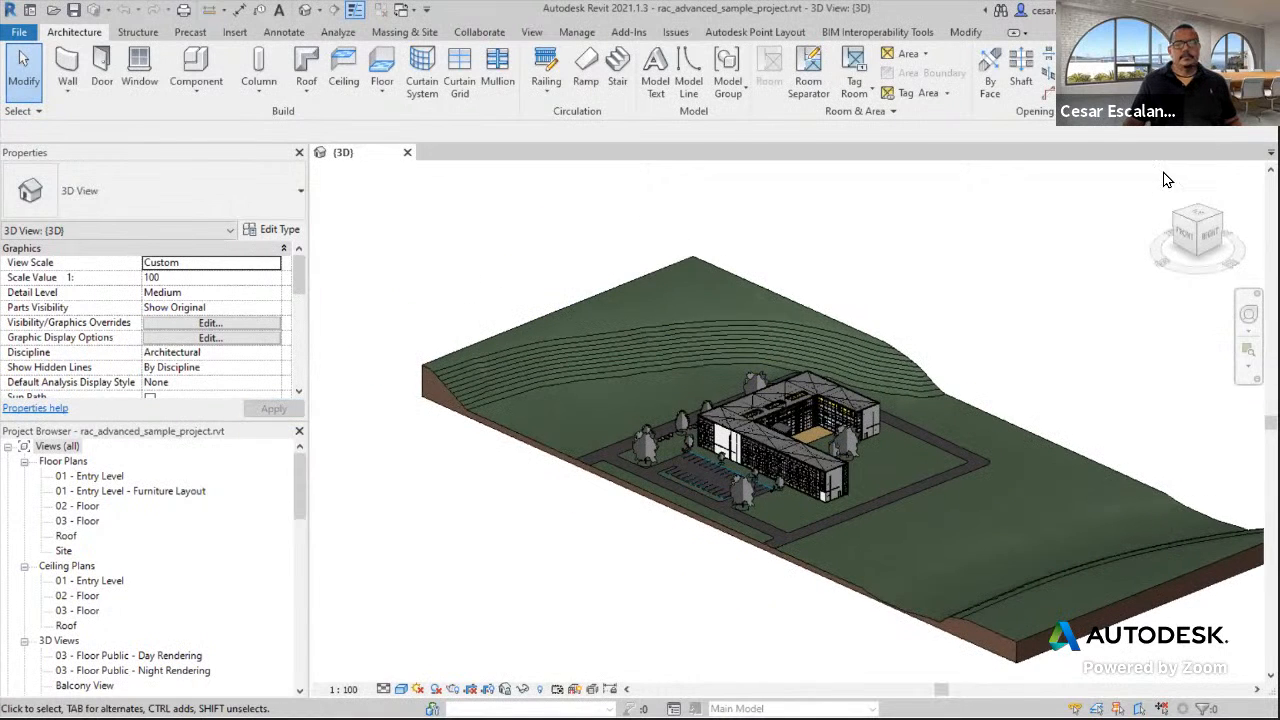
{"action": "scroll", "coordinate": [1066, 357], "scroll_direction": "up", "scroll_amount": 2}
{"action": "middle_click_drag", "start_coordinate": [960, 364], "coordinate": [958, 302]}
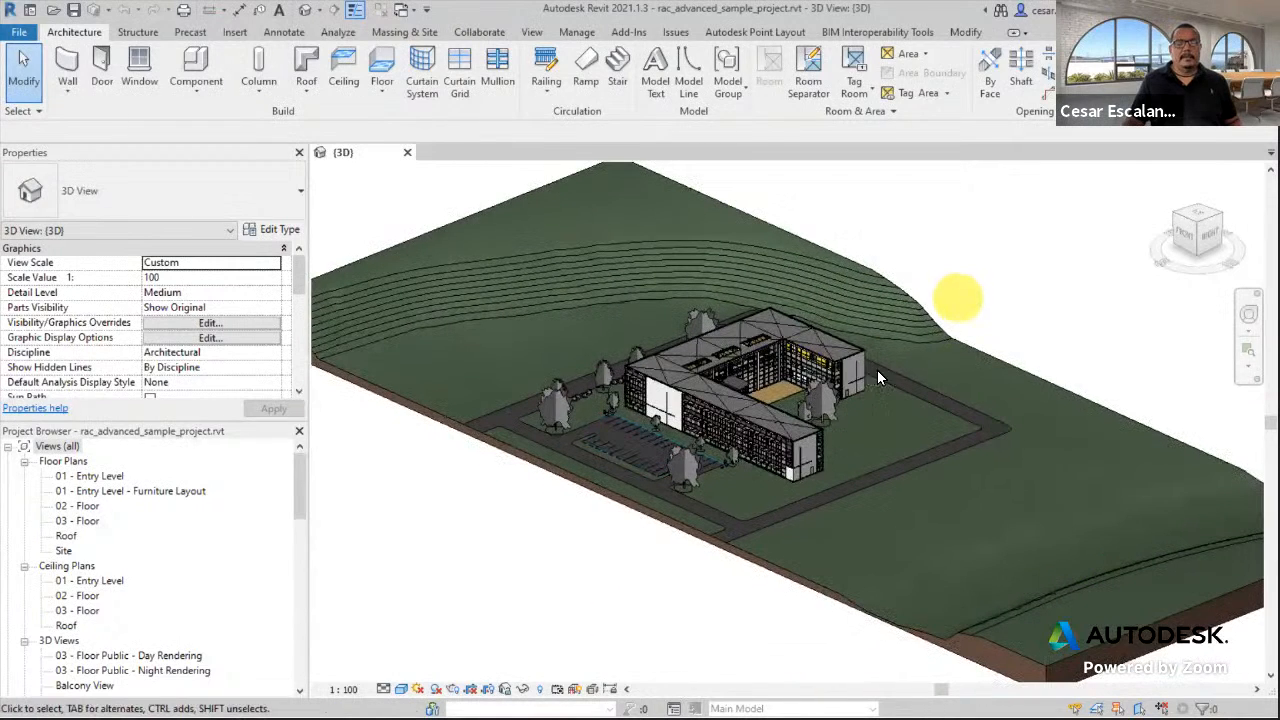
{"action": "scroll", "coordinate": [799, 456], "scroll_direction": "up", "scroll_amount": 2}
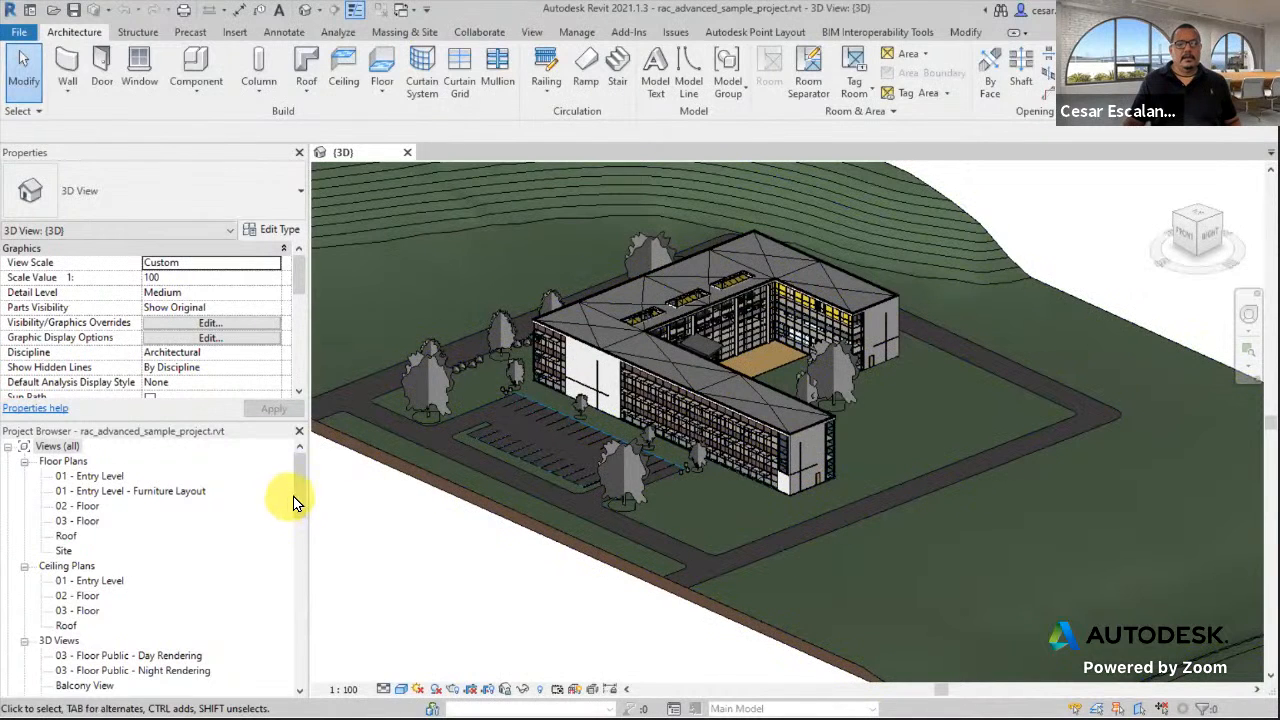
Find the schedules in the project's view list, open the Door Schedule and look through all its rows.
{"action": "left_click_drag", "start_coordinate": [294, 500], "coordinate": [288, 599]}
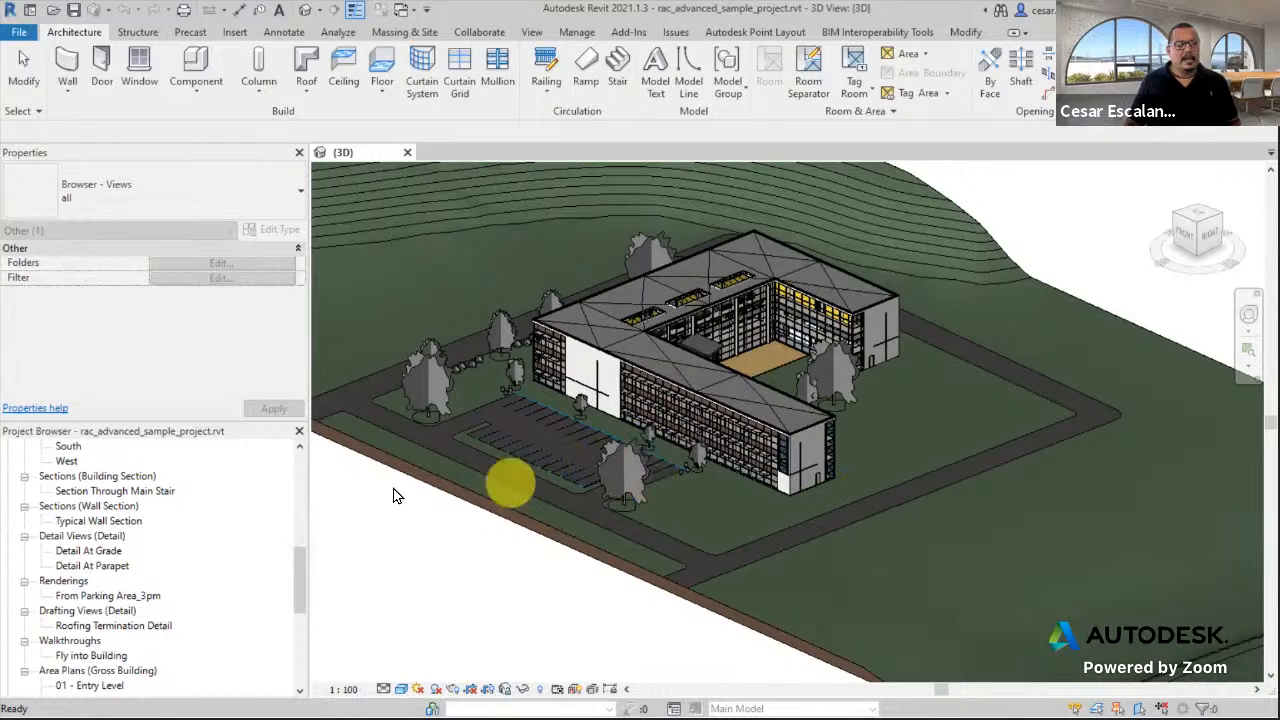
{"action": "left_click_drag", "start_coordinate": [293, 583], "coordinate": [296, 642]}
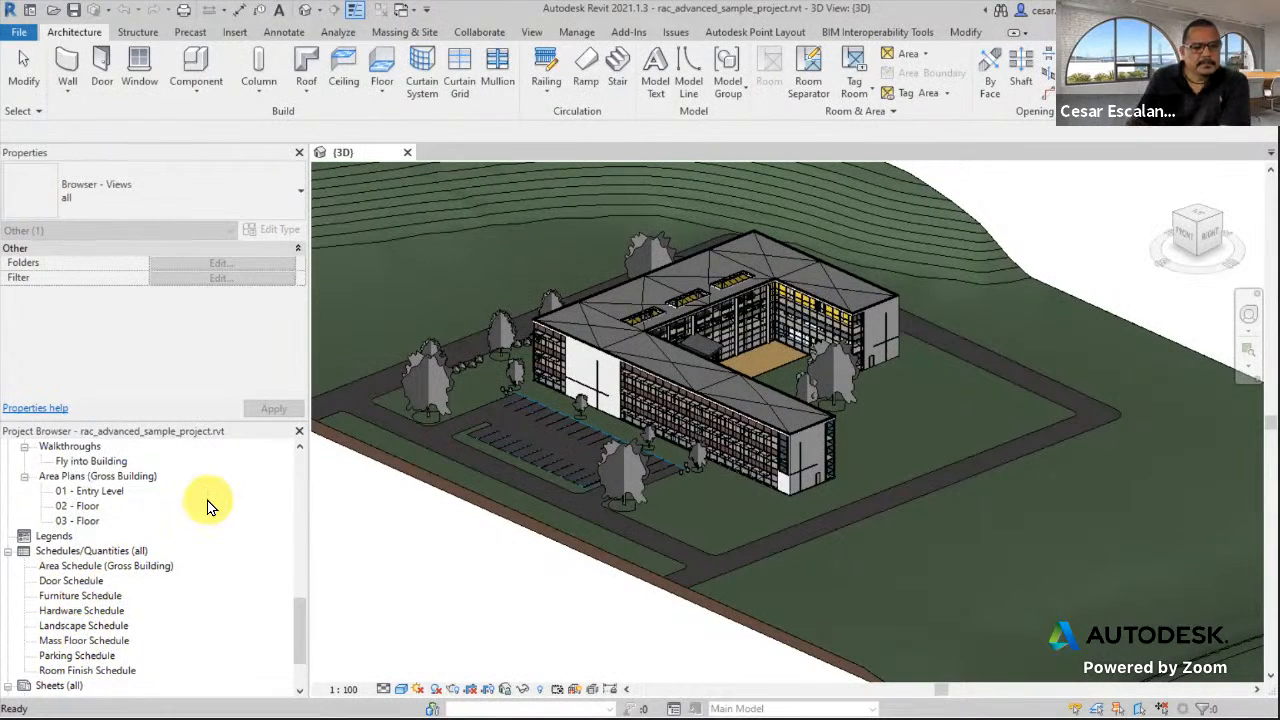
{"action": "double_click", "coordinate": [88, 581]}
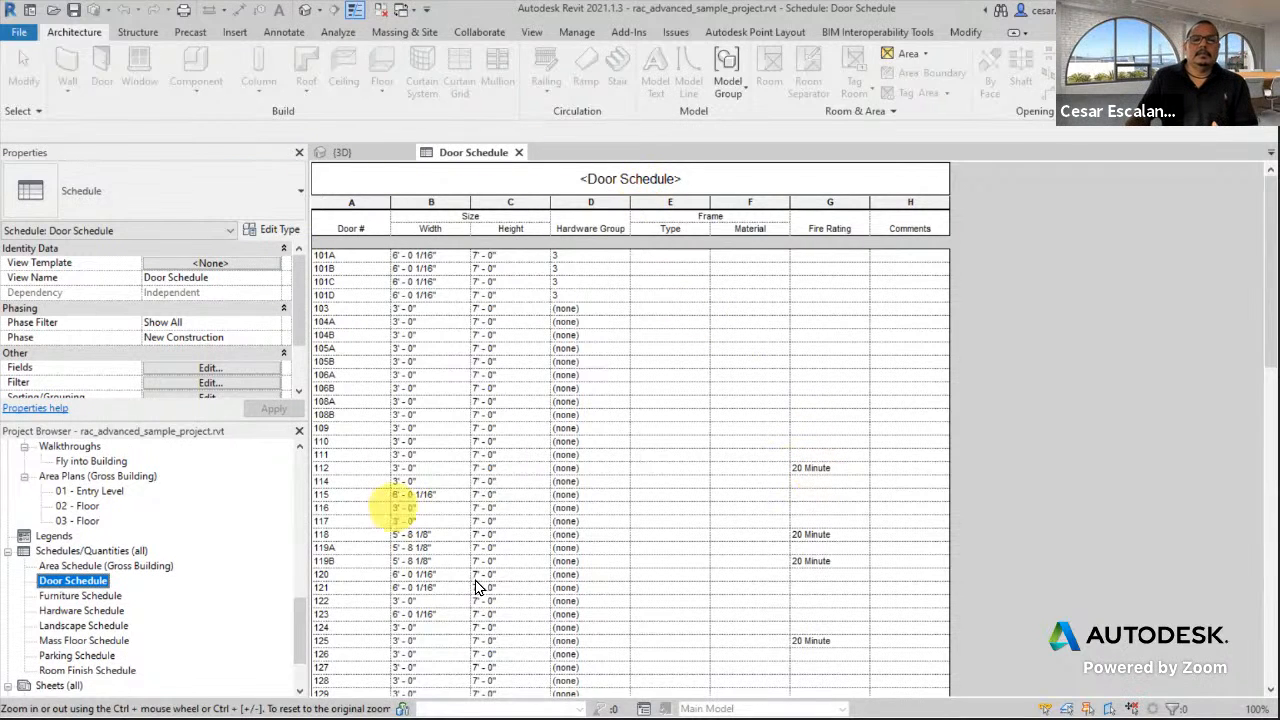
{"action": "scroll", "coordinate": [768, 510], "scroll_direction": "down", "scroll_amount": 10}
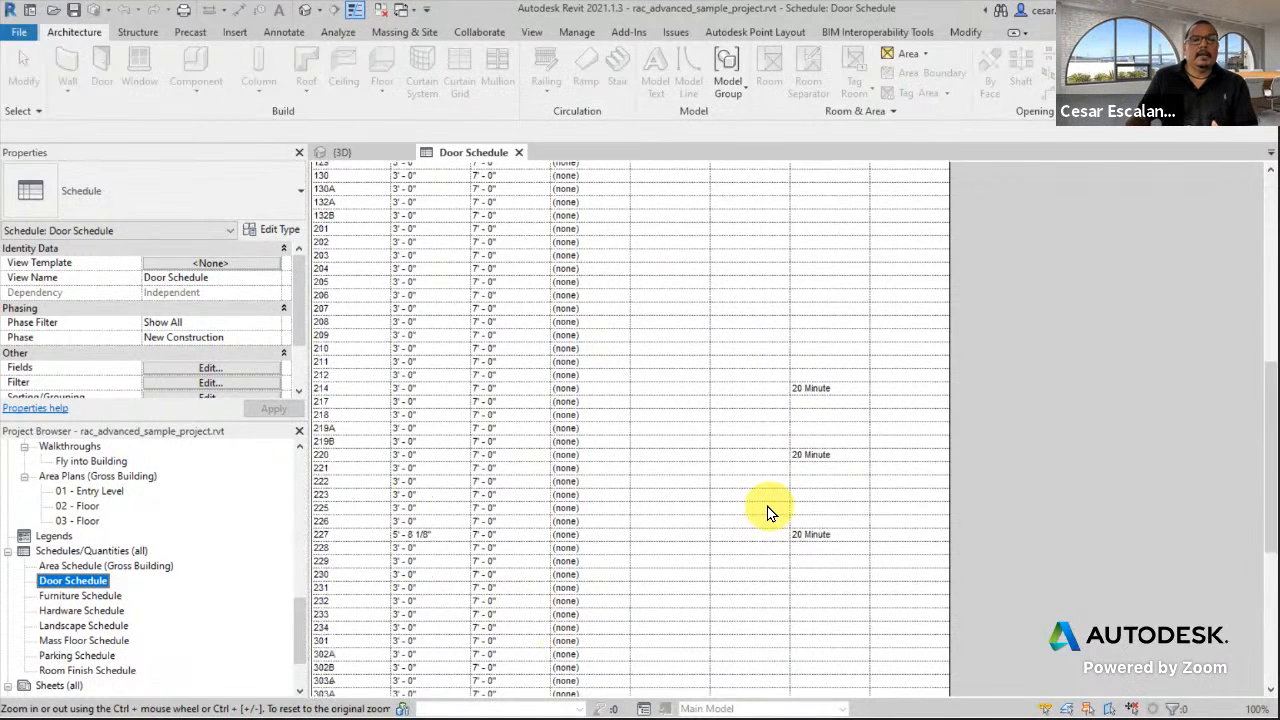
{"action": "scroll", "coordinate": [768, 512], "scroll_direction": "down", "scroll_amount": 9}
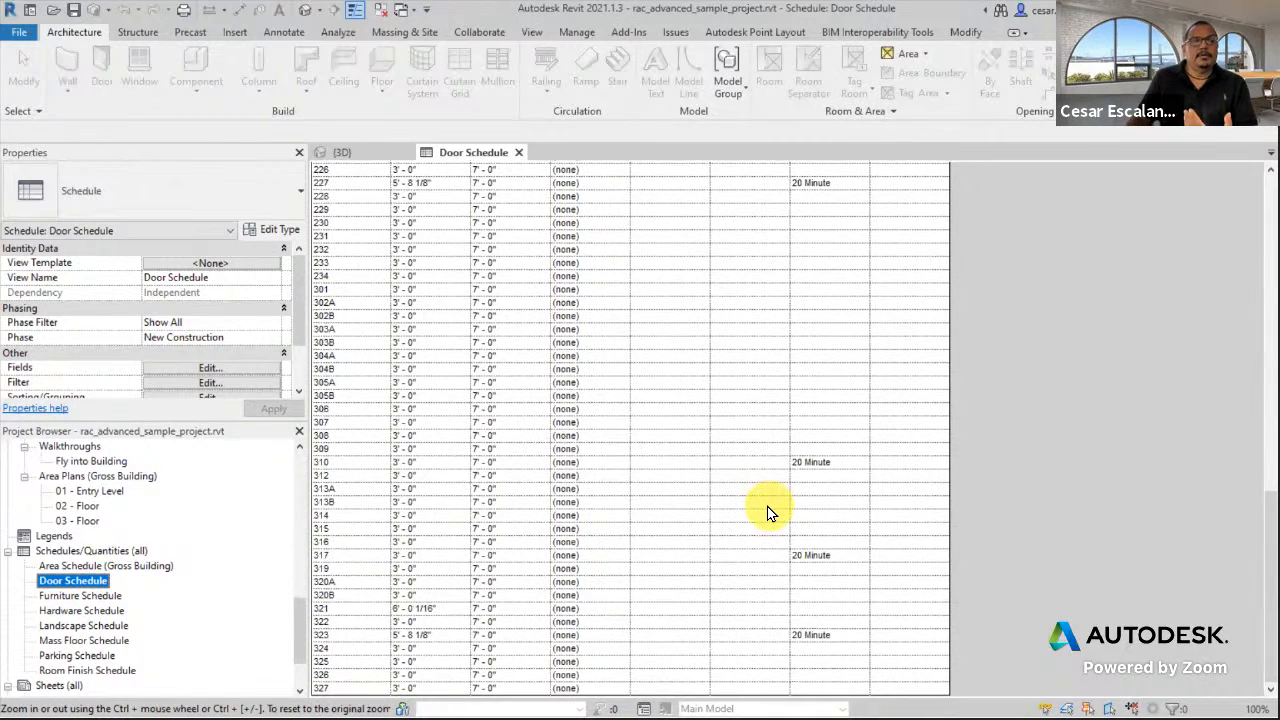
{"action": "scroll", "coordinate": [572, 397], "scroll_direction": "up", "scroll_amount": 18}
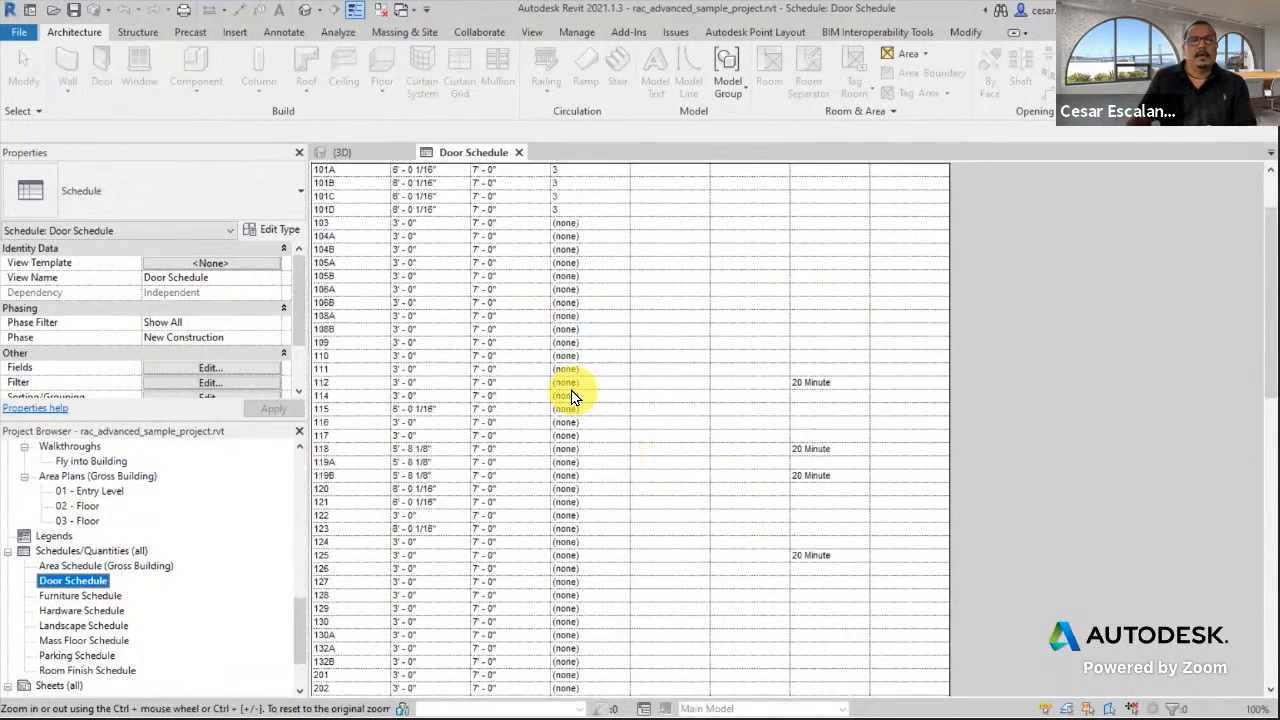
{"action": "scroll", "coordinate": [572, 397], "scroll_direction": "up", "scroll_amount": 3}
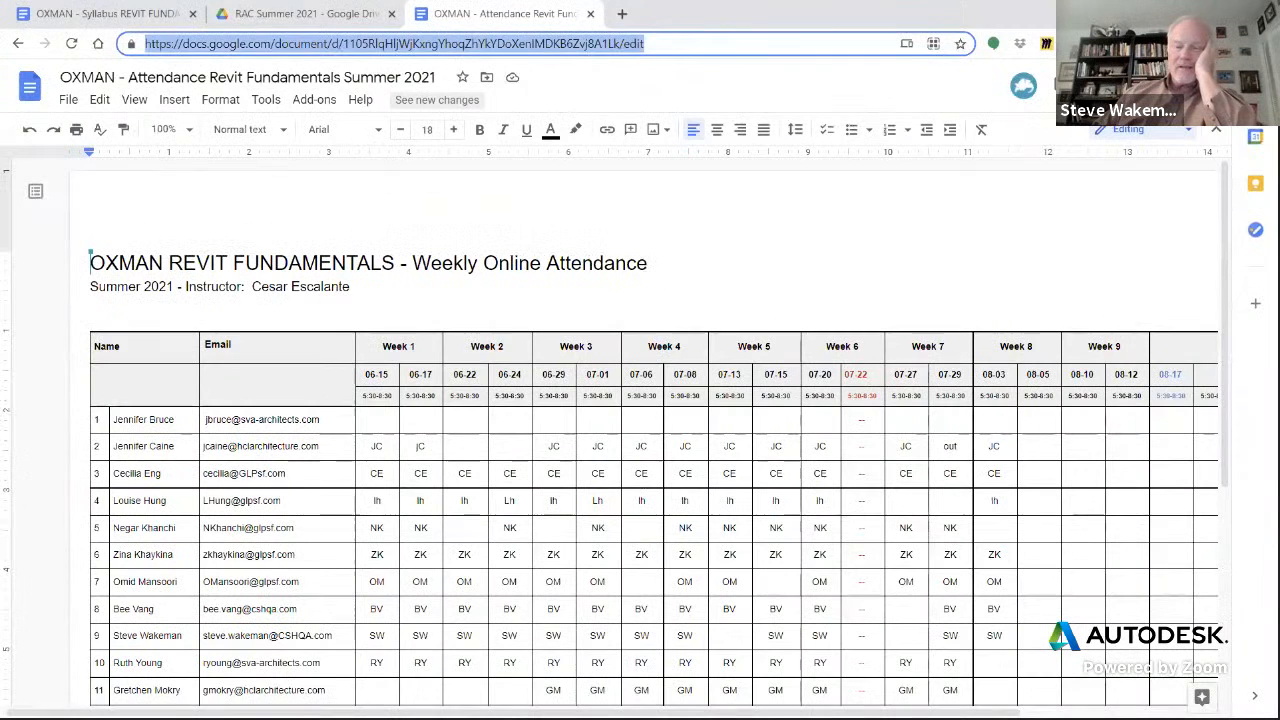
Switch to the browser, copy the sharing link of rac_advanced_sample_project.rvt in Google Drive, and show the syllabus document.
{"action": "left_click", "coordinate": [355, 14]}
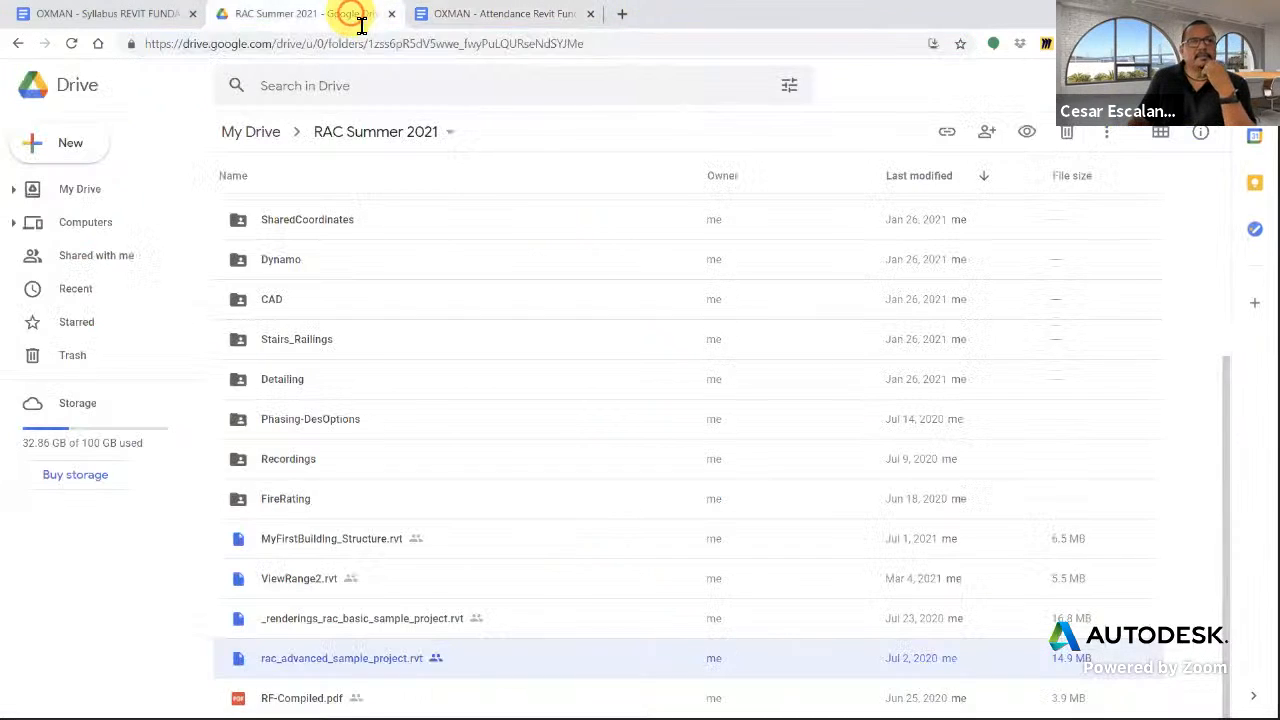
{"action": "right_click", "coordinate": [463, 658]}
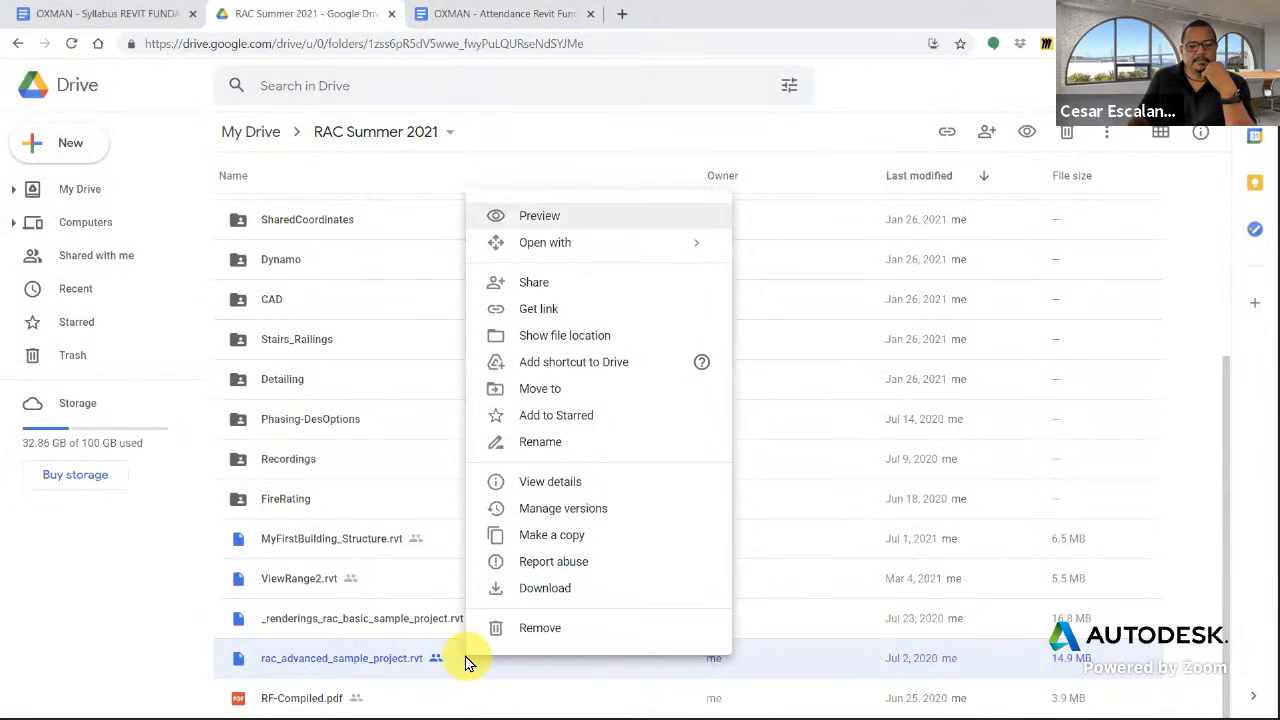
{"action": "left_click", "coordinate": [566, 306]}
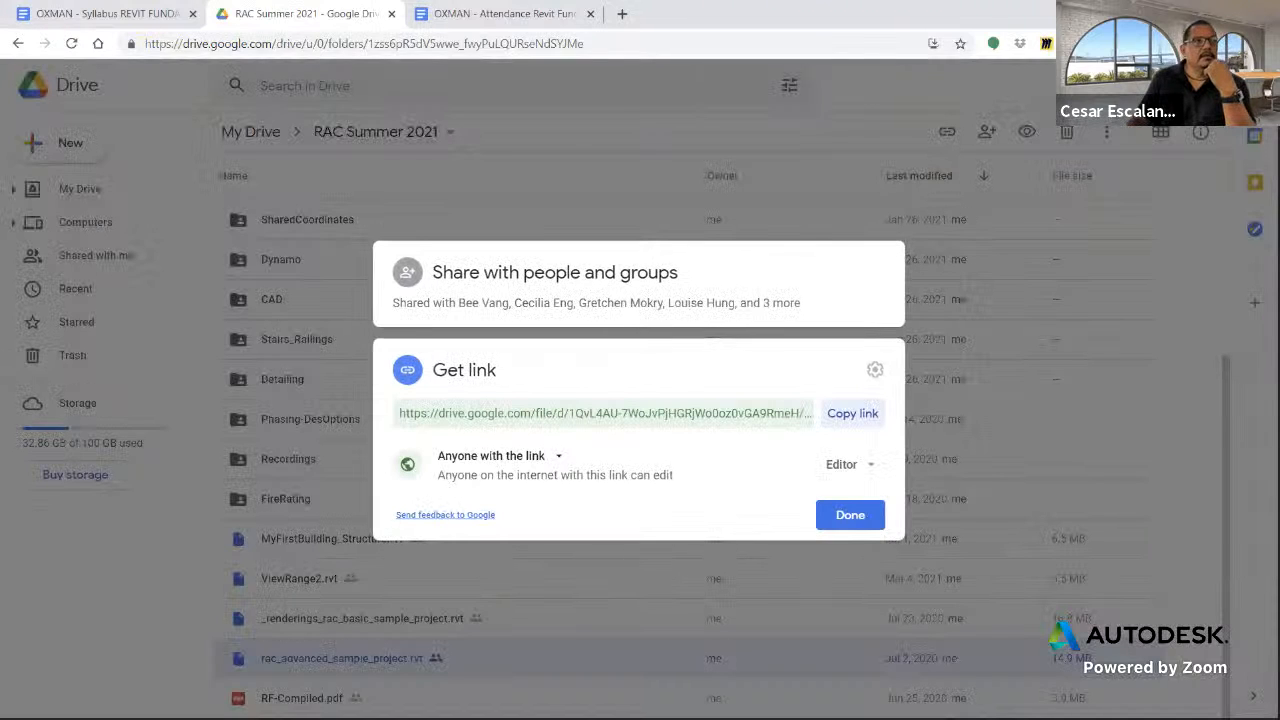
{"action": "left_click", "coordinate": [851, 415]}
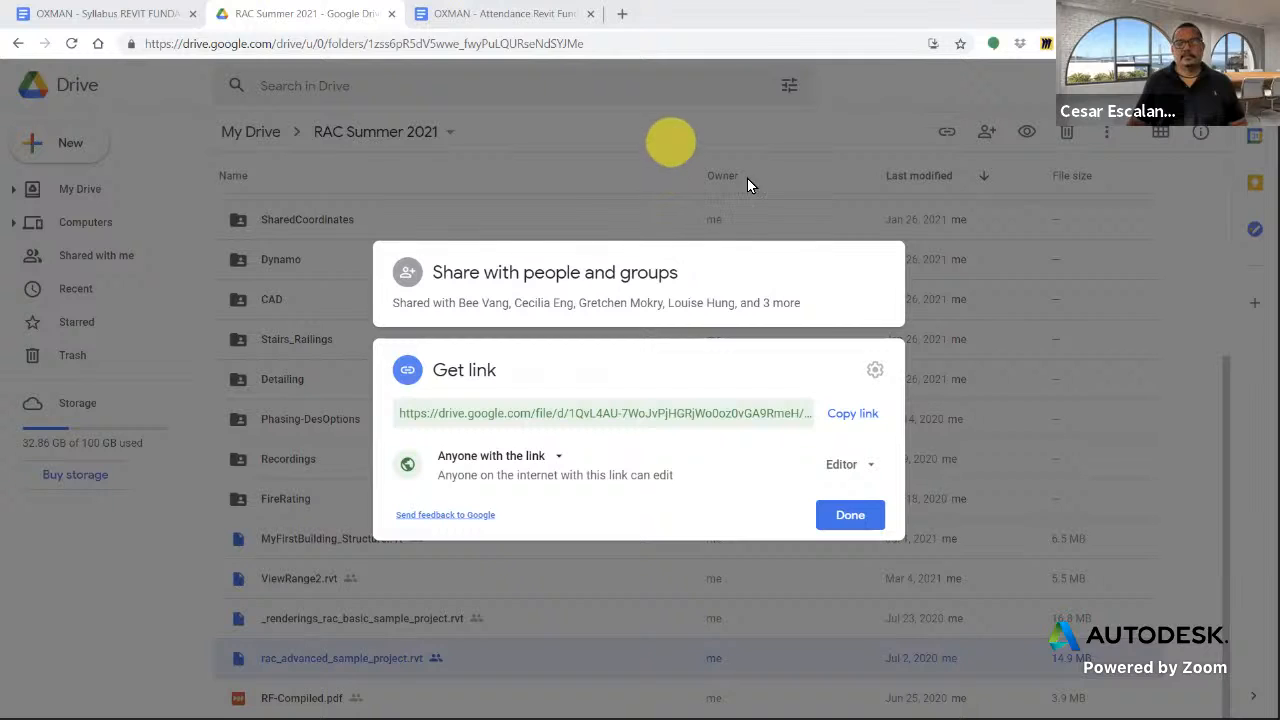
{"action": "left_click", "coordinate": [860, 520]}
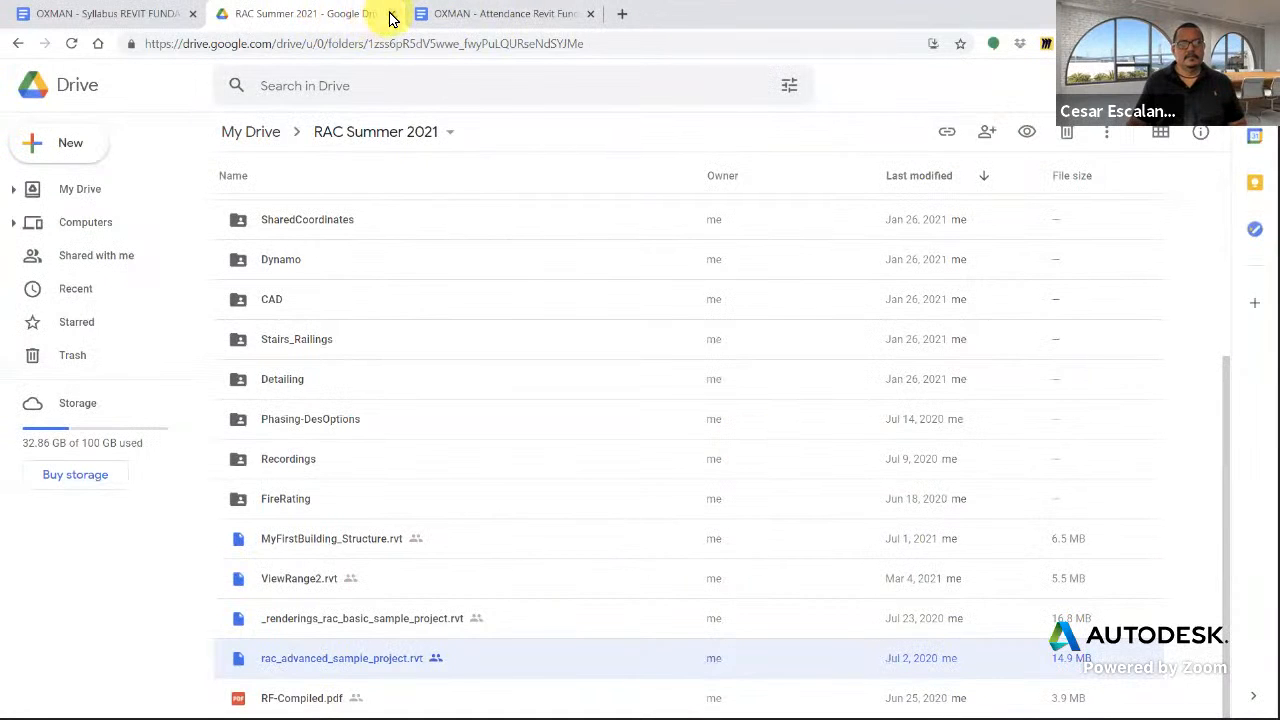
{"action": "left_click", "coordinate": [155, 22]}
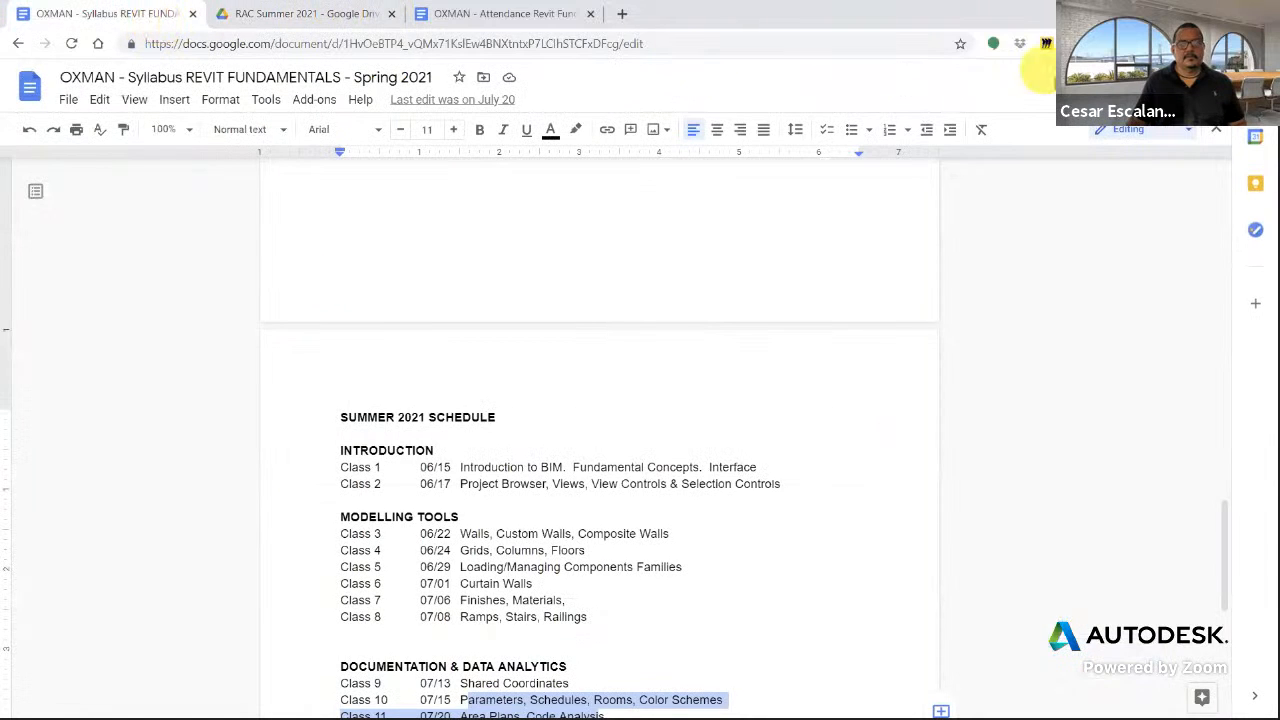
Switch back to Revit and open the Furniture Schedule to review its counts and costs.
{"action": "key", "text": "alt+Tab"}
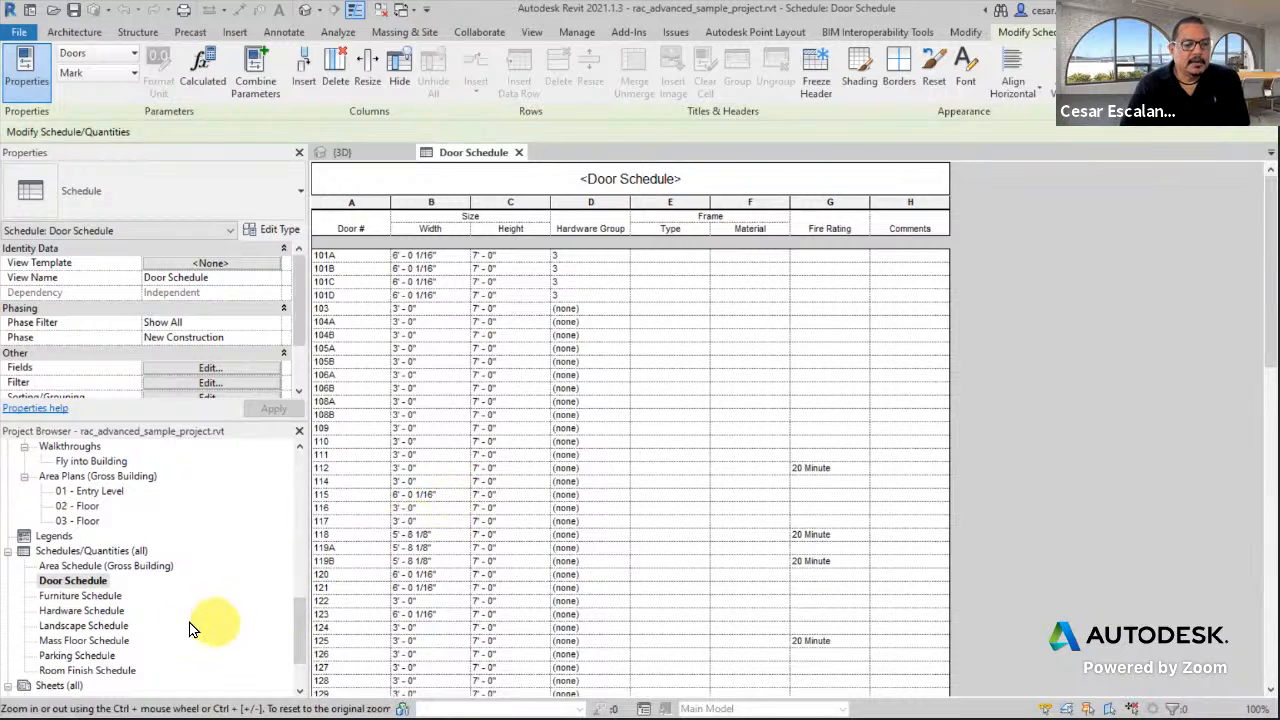
{"action": "double_click", "coordinate": [82, 596]}
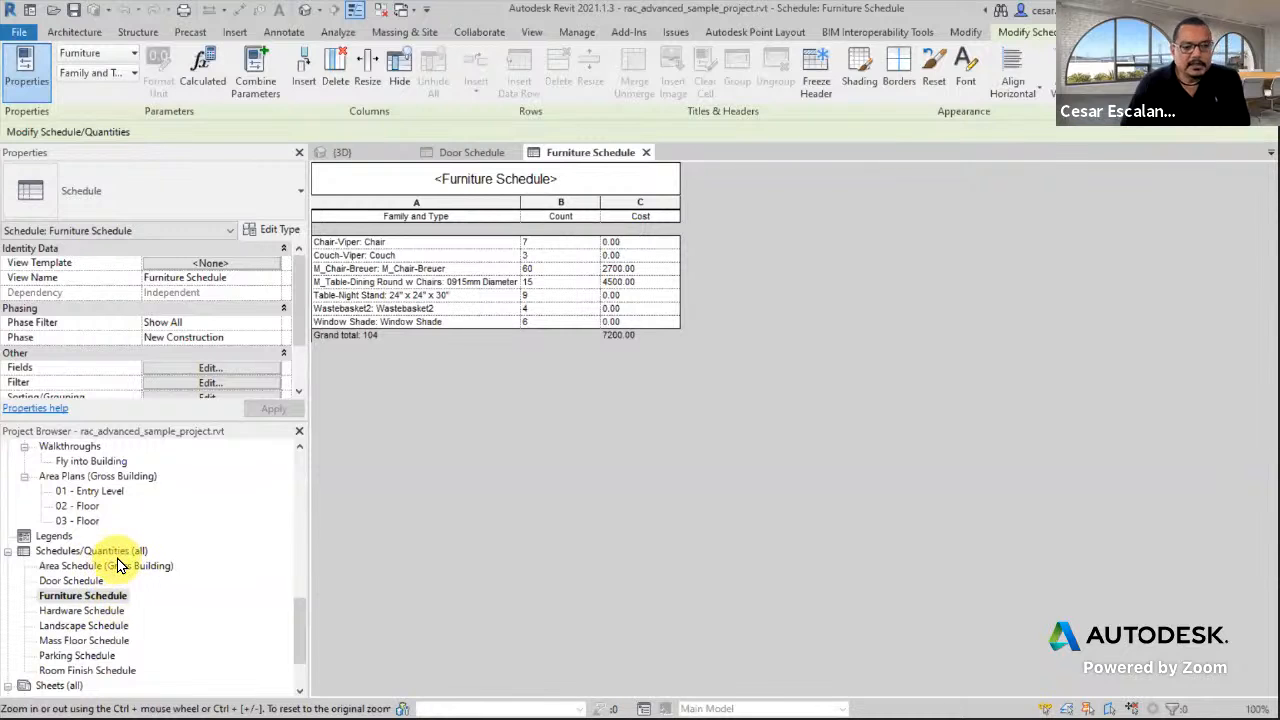
{"action": "left_click_drag", "start_coordinate": [298, 624], "coordinate": [303, 654]}
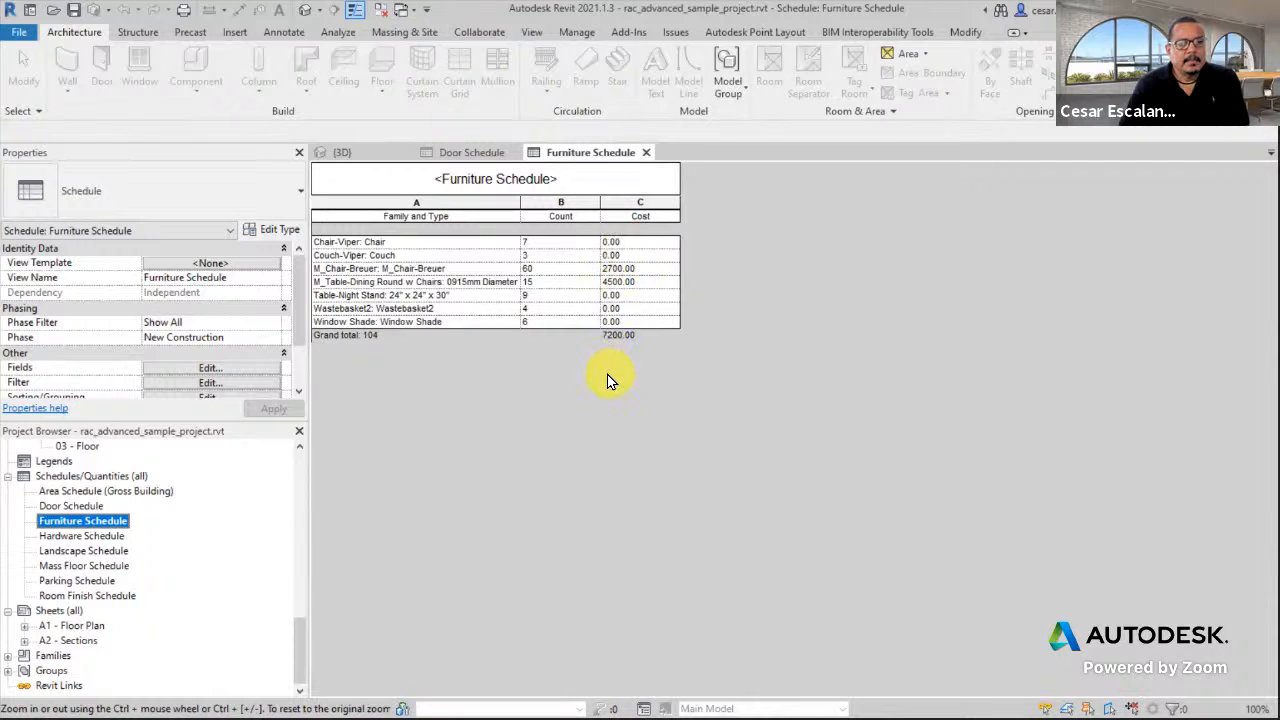
Open the Landscape Schedule and the Parking Schedule to review their contents.
{"action": "left_click", "coordinate": [101, 552]}
{"action": "double_click", "coordinate": [101, 552]}
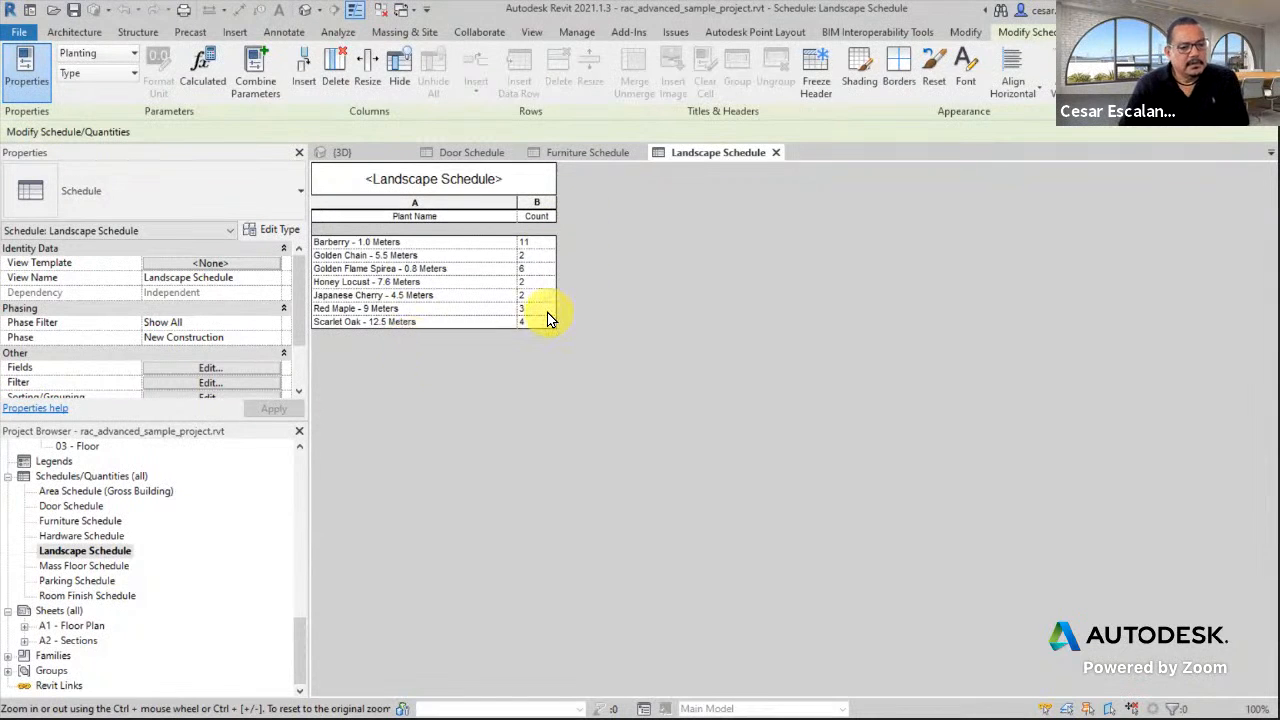
{"action": "double_click", "coordinate": [85, 582]}
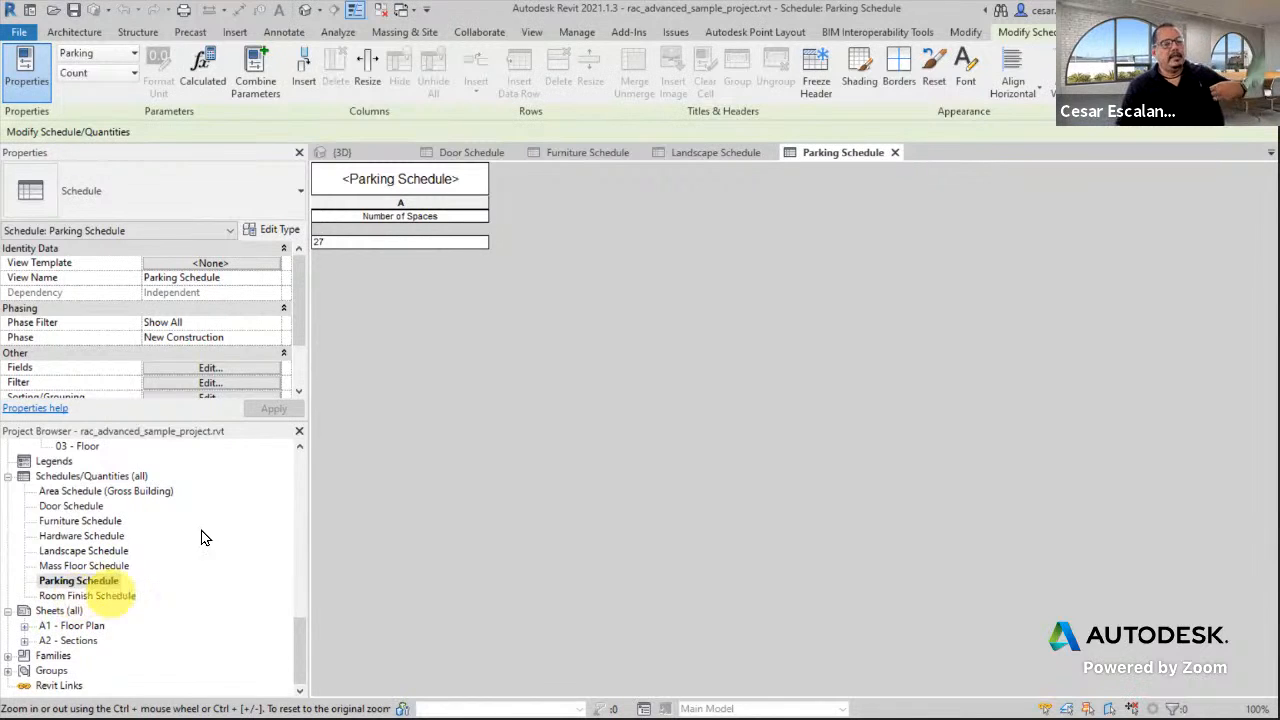
Open the Room Finish Schedule, return to the Door Schedule and look through its door rows.
{"action": "double_click", "coordinate": [88, 596]}
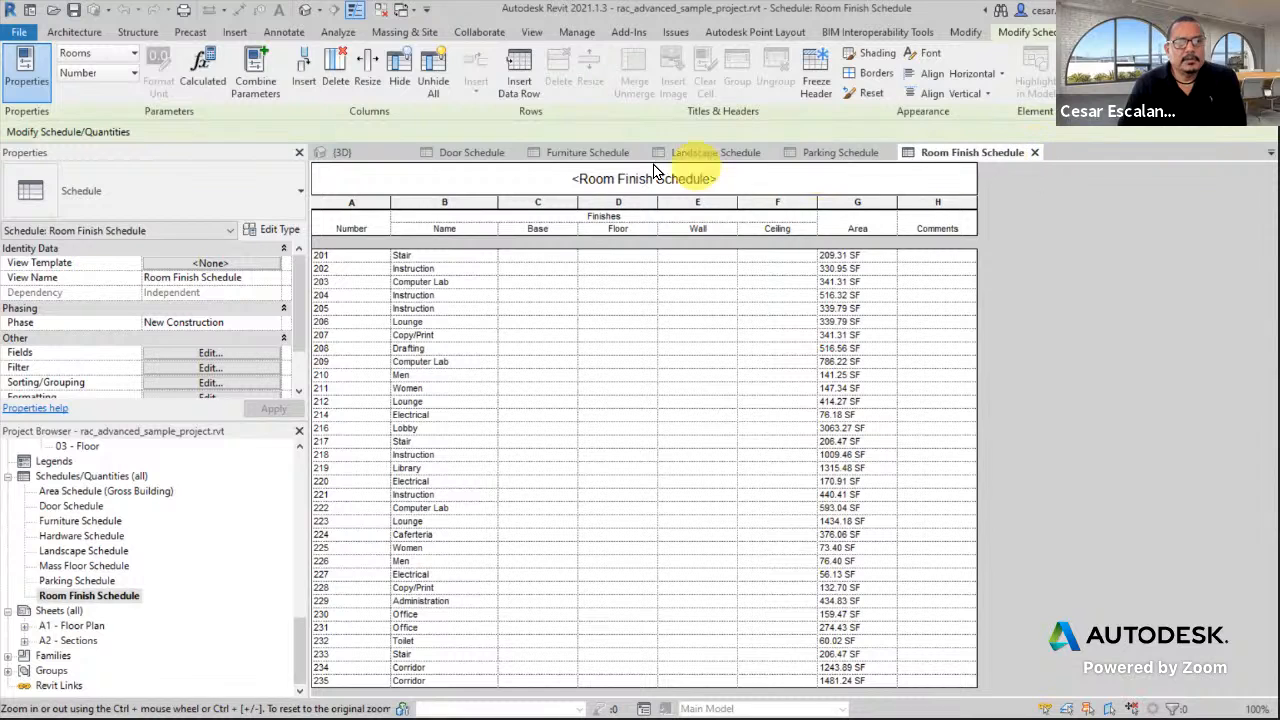
{"action": "left_click", "coordinate": [487, 160]}
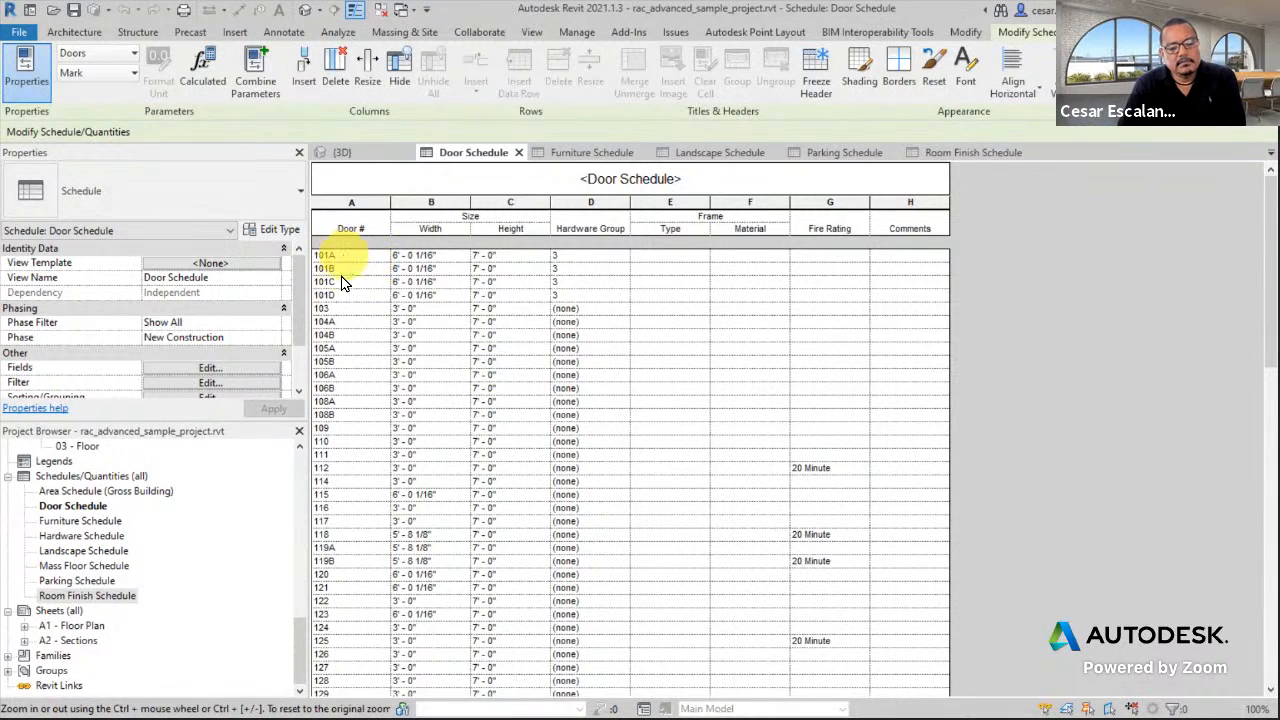
{"action": "scroll", "coordinate": [355, 360], "scroll_direction": "down", "scroll_amount": 10}
{"action": "scroll", "coordinate": [356, 355], "scroll_direction": "up", "scroll_amount": 5}
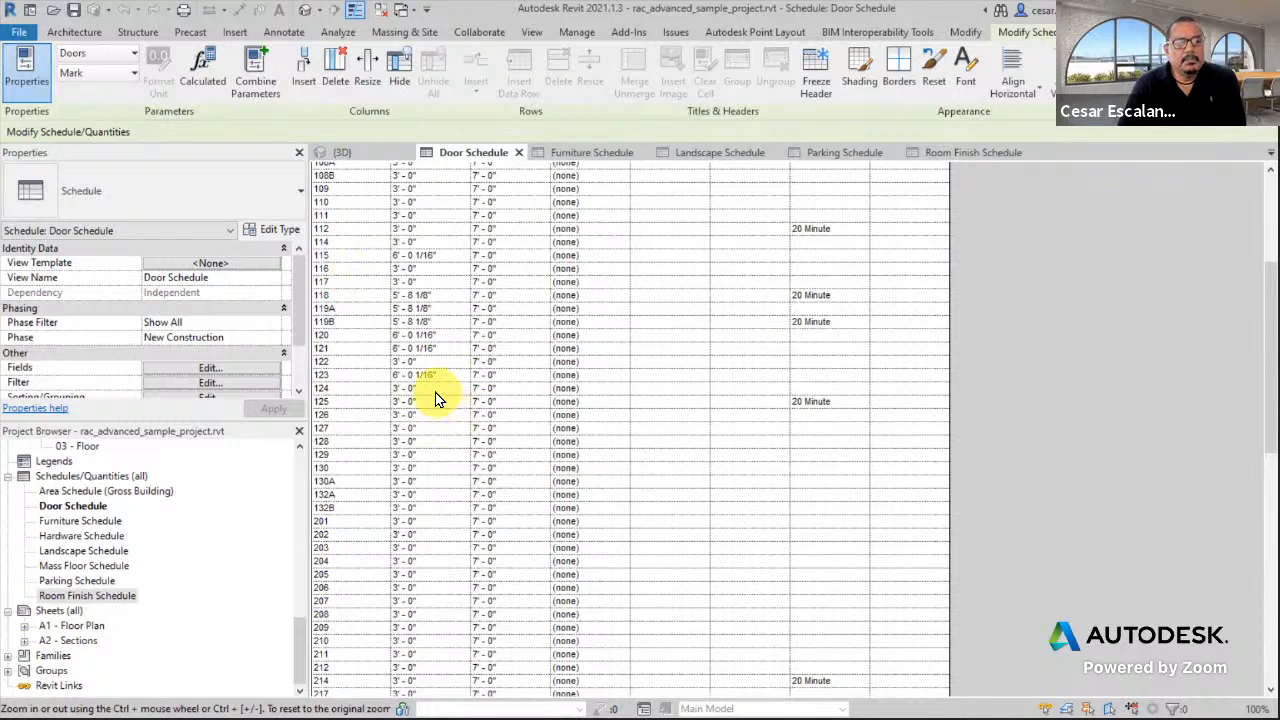
{"action": "scroll", "coordinate": [435, 398], "scroll_direction": "down", "scroll_amount": 3}
{"action": "scroll", "coordinate": [435, 398], "scroll_direction": "down", "scroll_amount": 5}
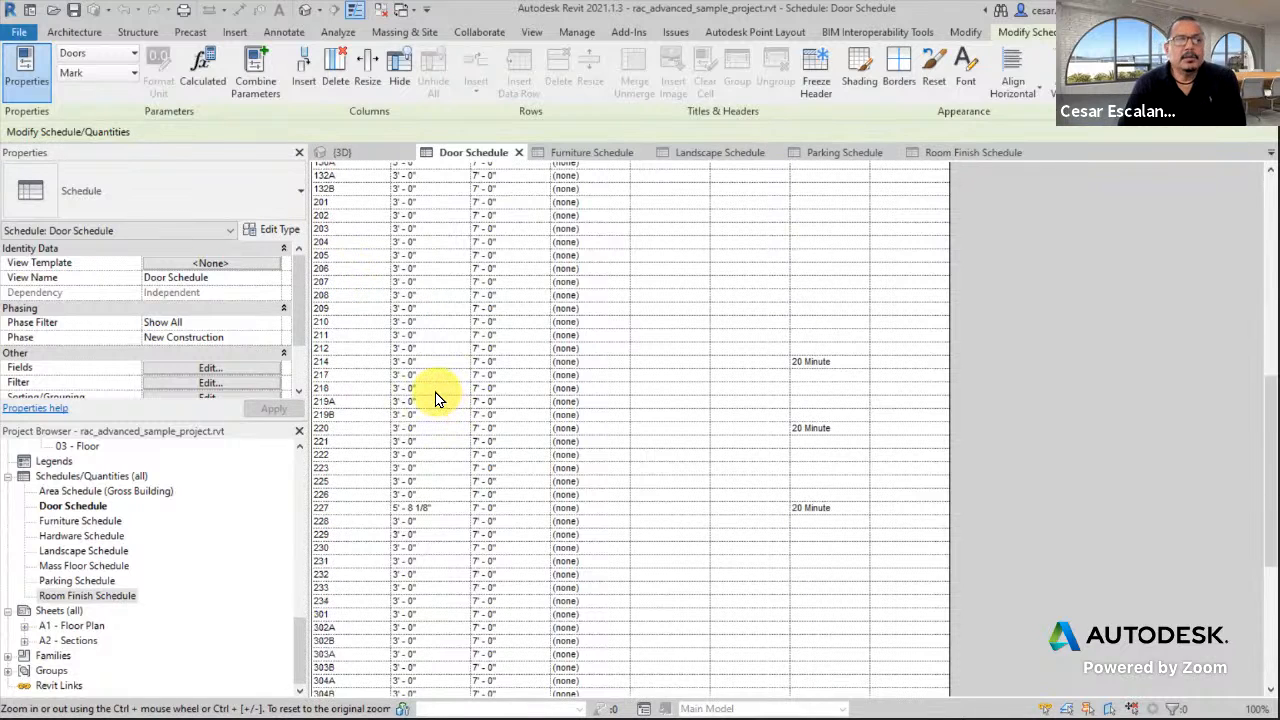
{"action": "scroll", "coordinate": [440, 396], "scroll_direction": "up", "scroll_amount": 15}
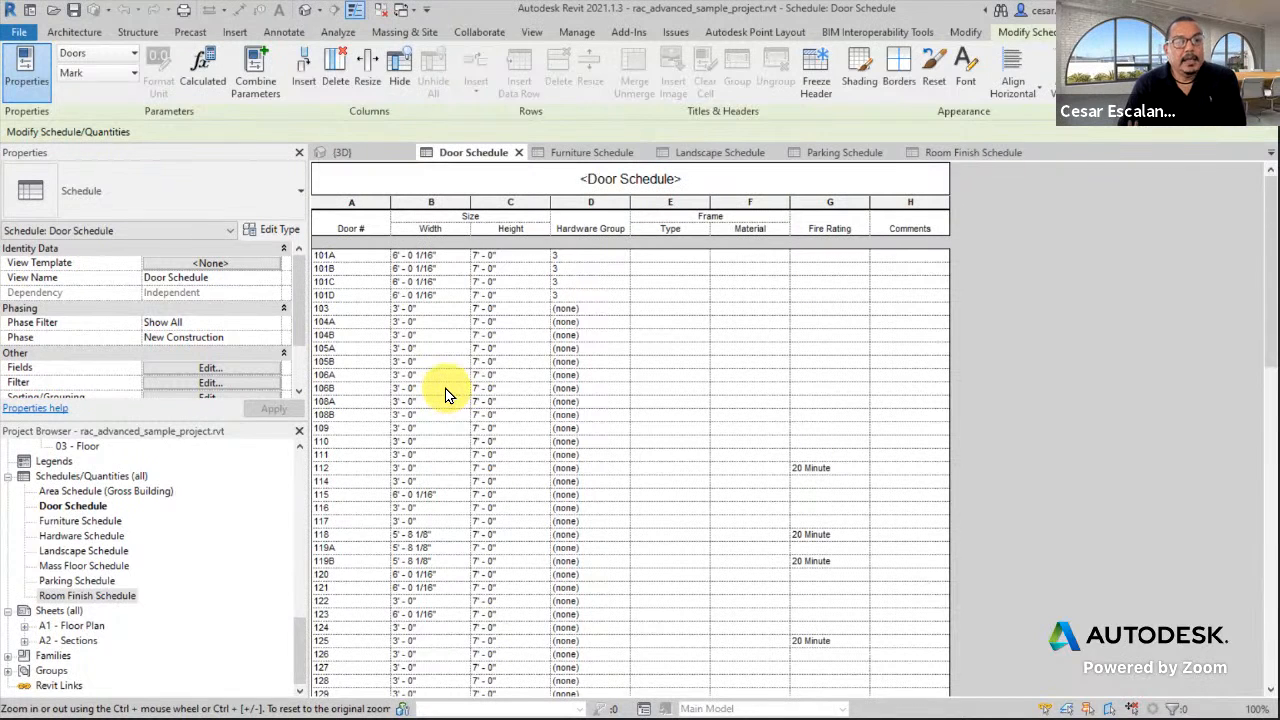
Highlight door 104B from the Door Schedule in the model and examine it in the 01 - Entry Level floor plan.
{"action": "left_click", "coordinate": [334, 337]}
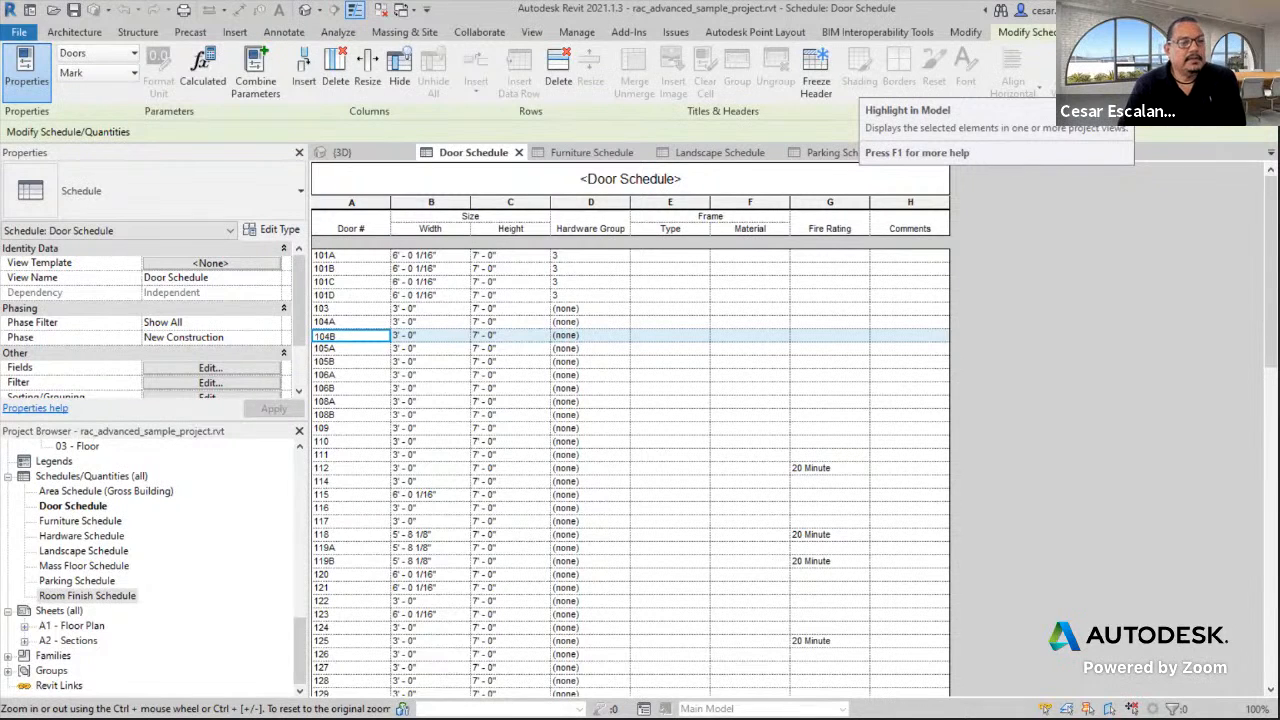
{"action": "left_click", "coordinate": [1015, 70]}
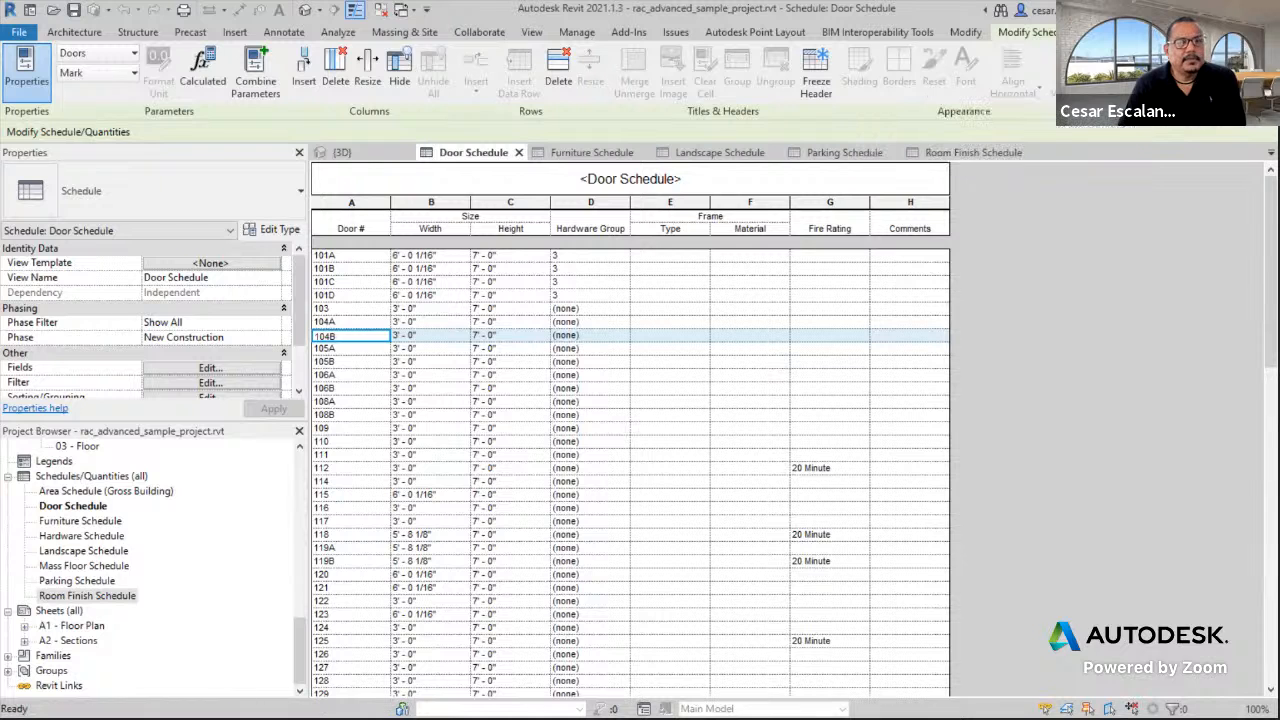
{"action": "left_click", "coordinate": [644, 390]}
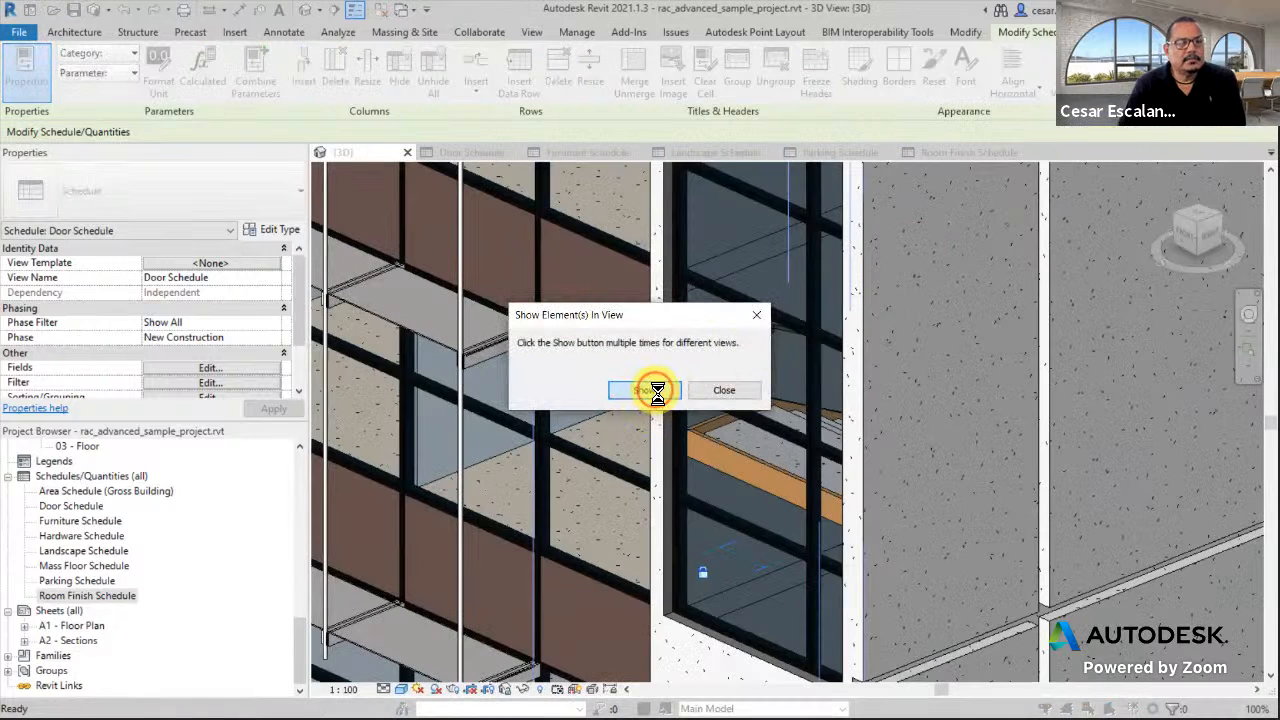
{"action": "left_click", "coordinate": [676, 395]}
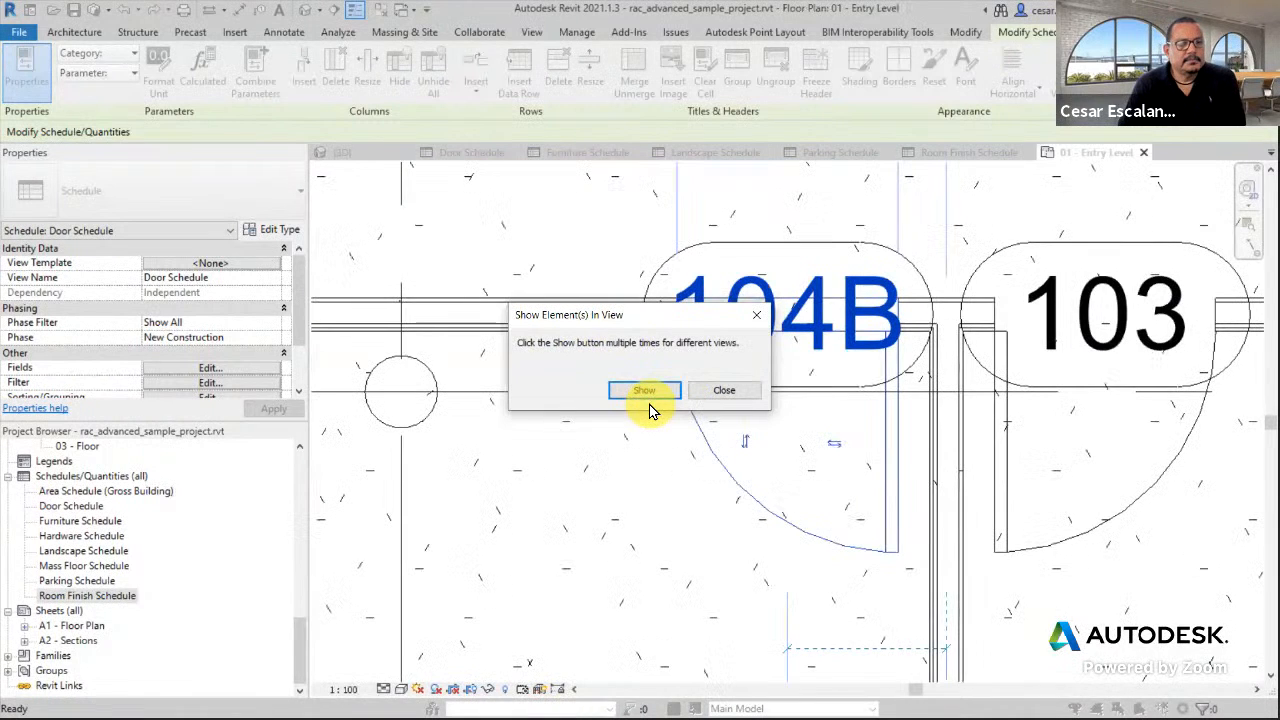
{"action": "left_click", "coordinate": [735, 393]}
{"action": "scroll", "coordinate": [605, 452], "scroll_direction": "down", "scroll_amount": 5}
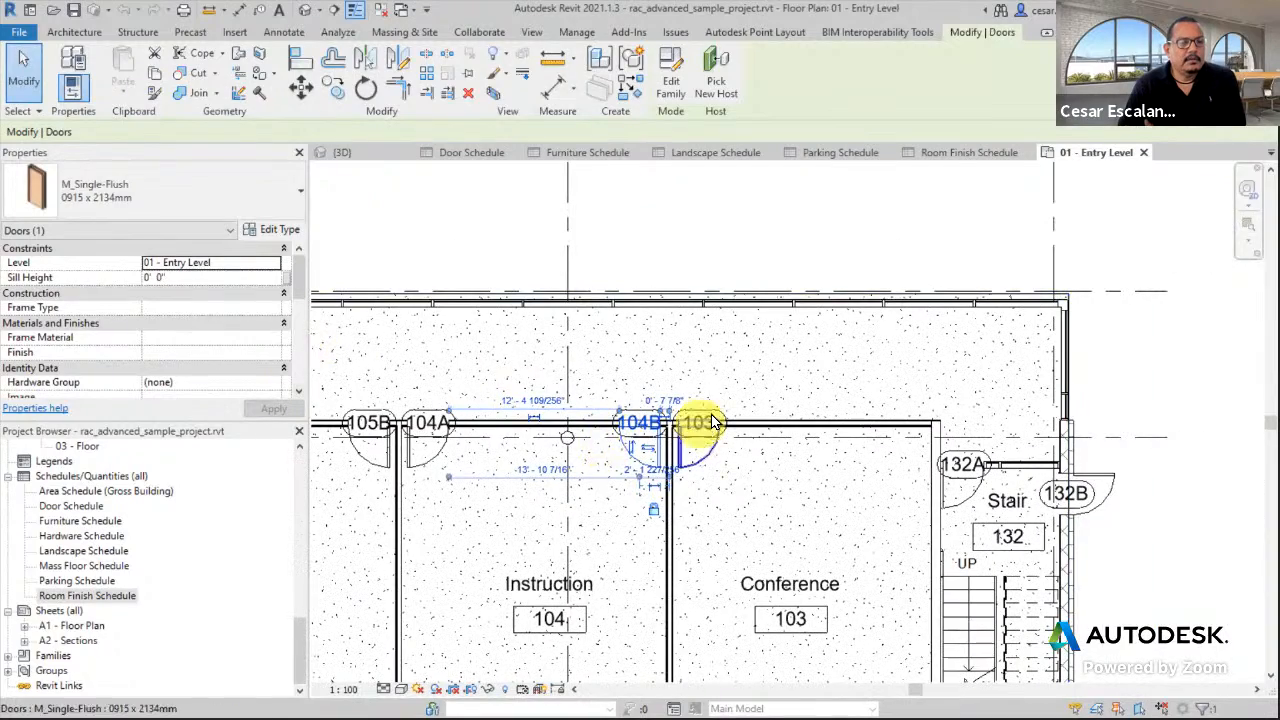
{"action": "middle_click_drag", "start_coordinate": [738, 384], "coordinate": [876, 313]}
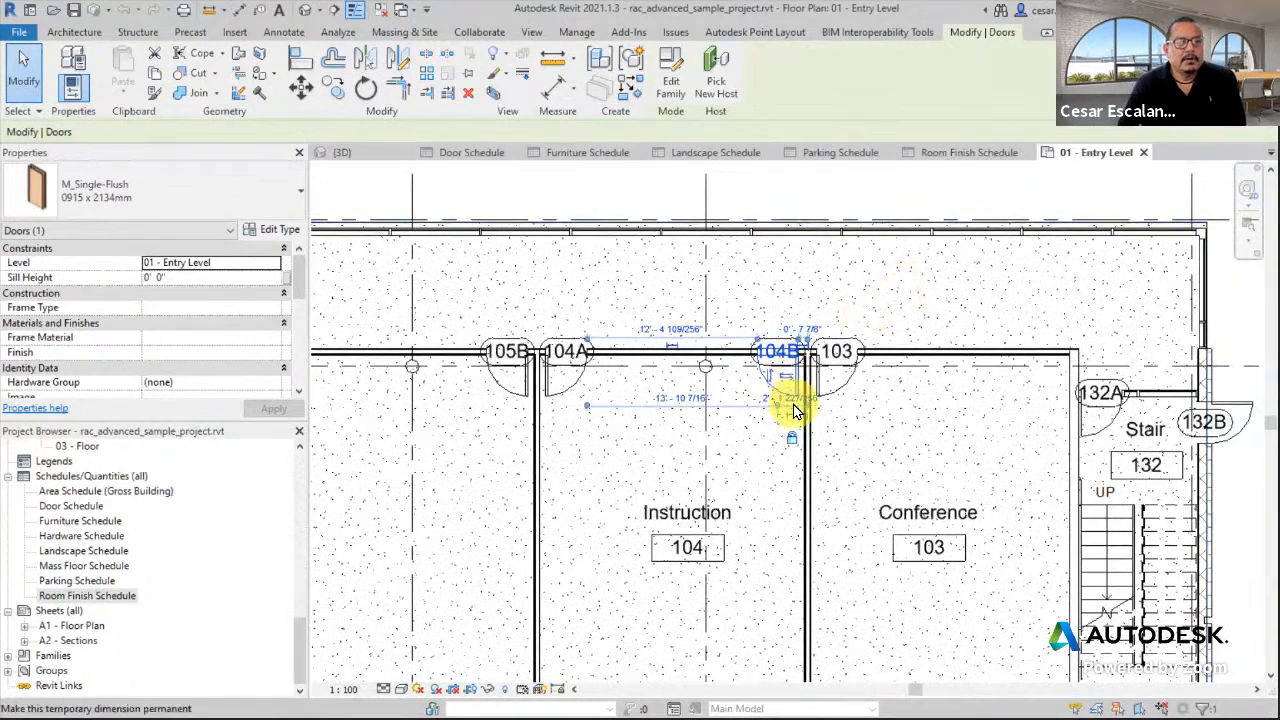
{"action": "scroll", "coordinate": [834, 372], "scroll_direction": "up", "scroll_amount": 4}
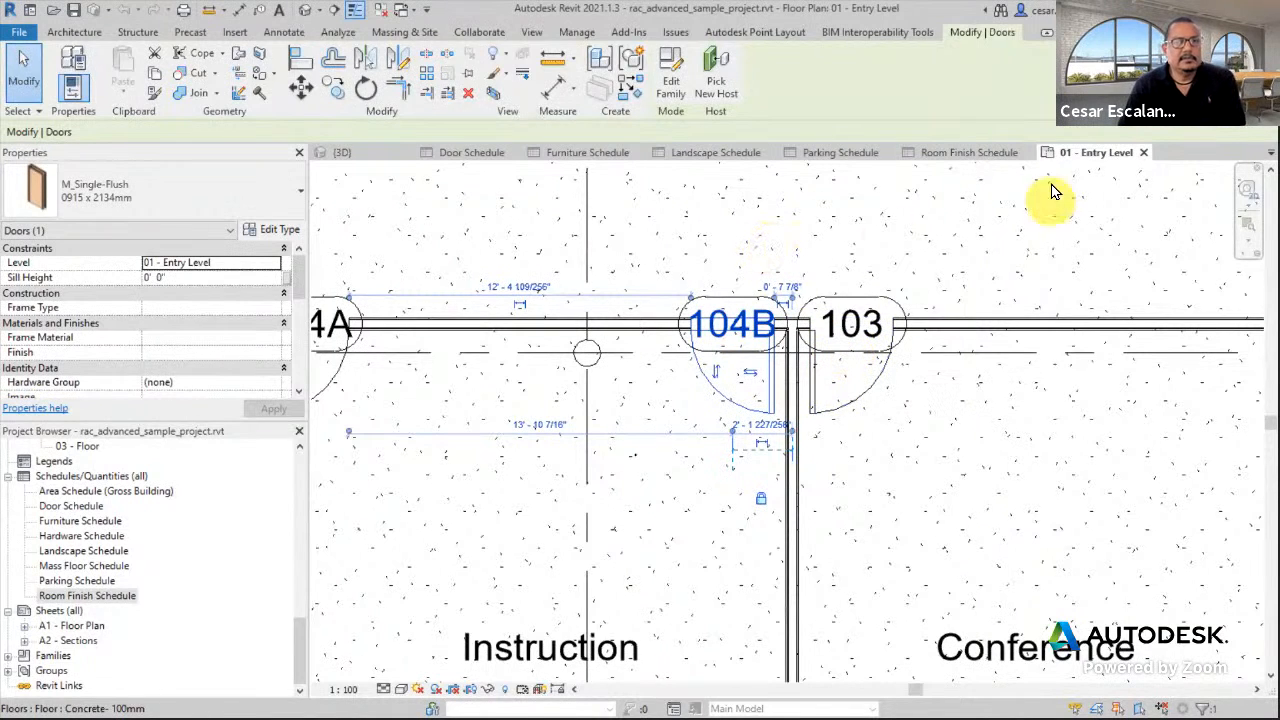
Revisit the Room Finish Schedule, return to the 01 - Entry Level plan and select door 104B to review its instance properties.
{"action": "left_click", "coordinate": [937, 160]}
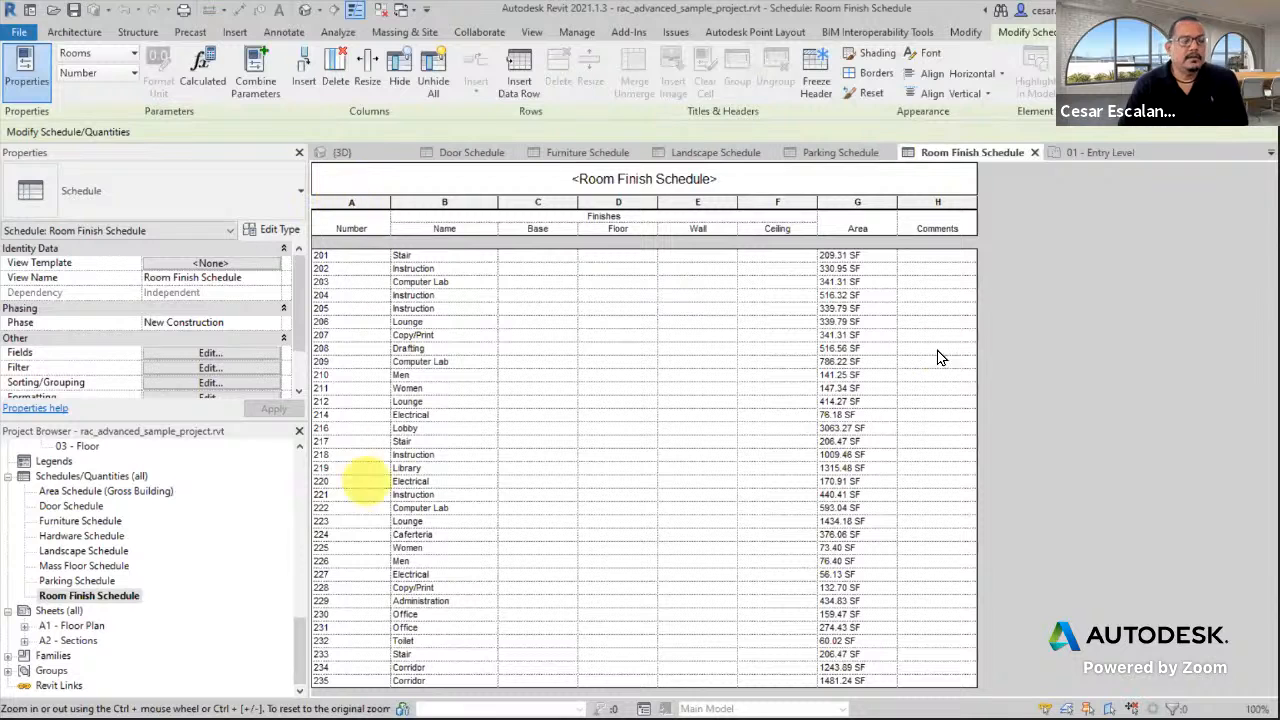
{"action": "left_click", "coordinate": [1112, 155]}
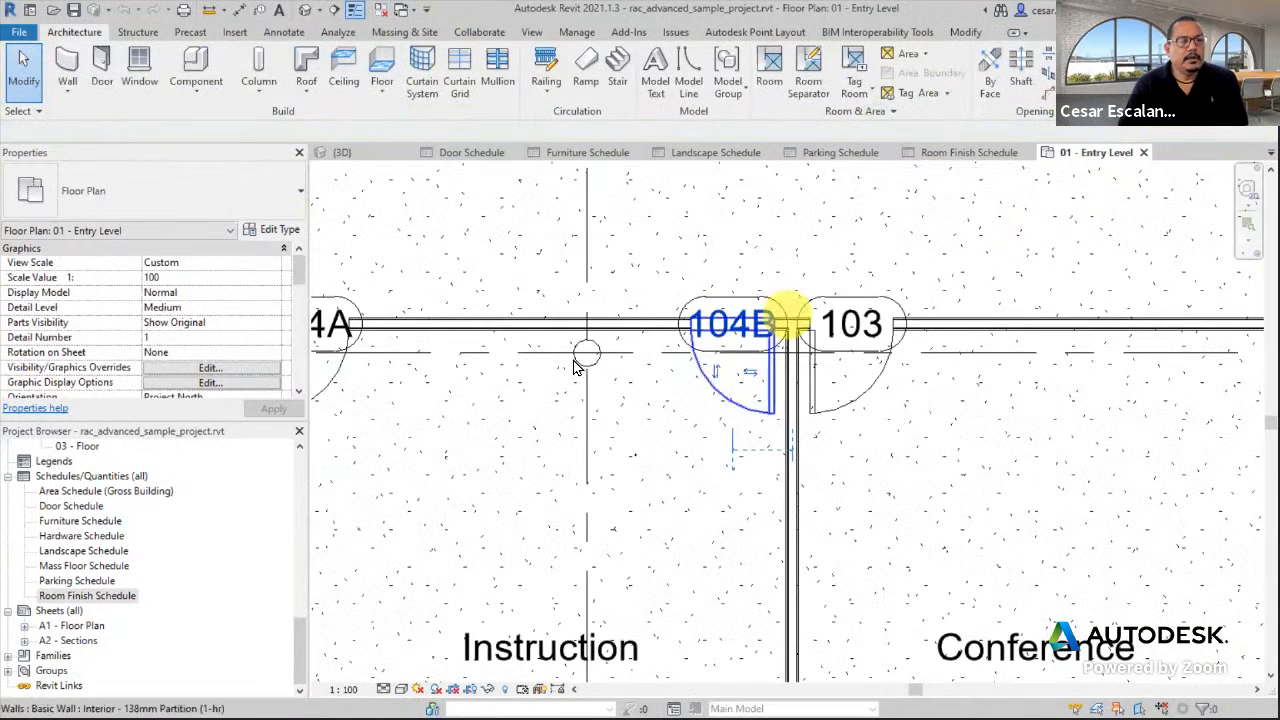
{"action": "left_click", "coordinate": [673, 430]}
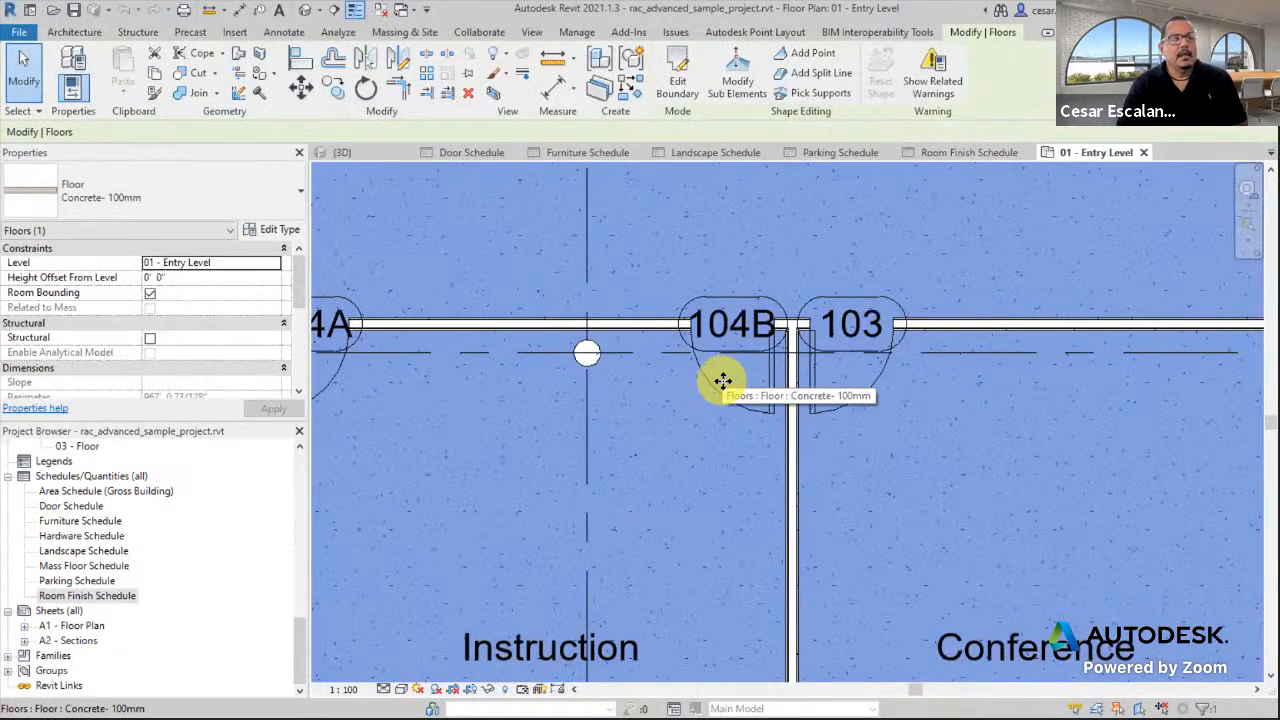
{"action": "key", "text": "Escape"}
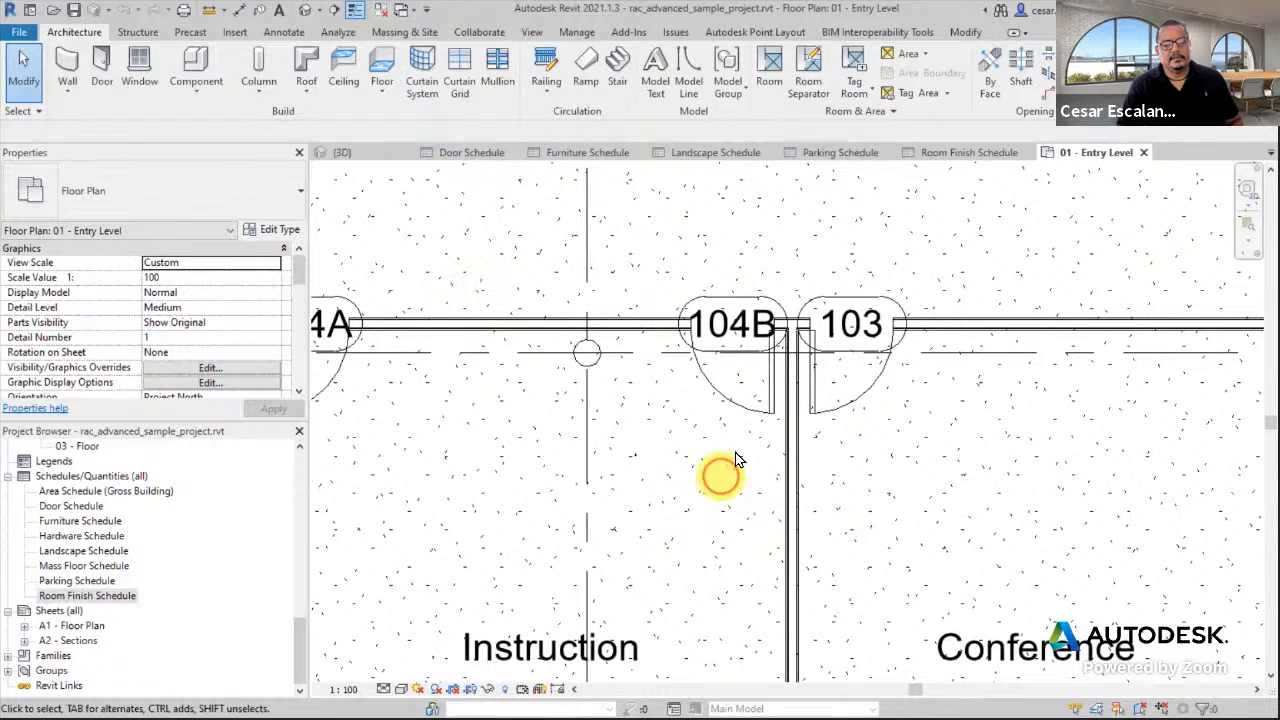
{"action": "left_click", "coordinate": [743, 414]}
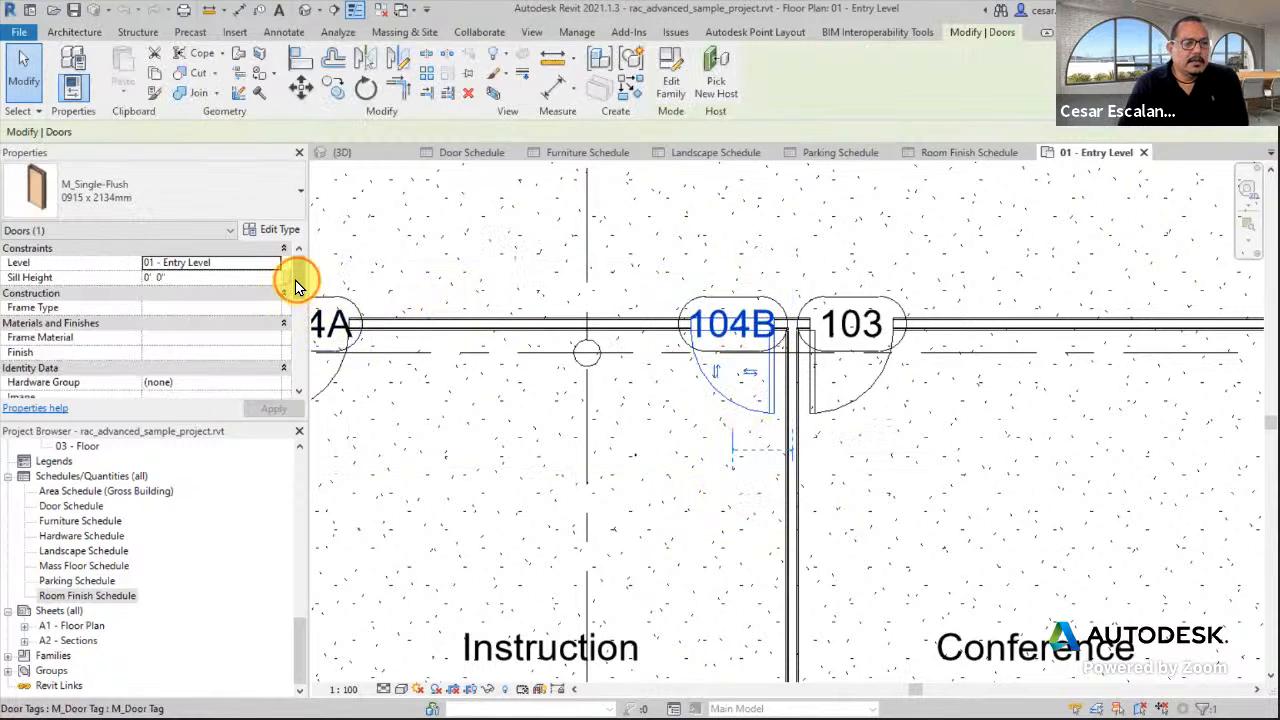
{"action": "left_click_drag", "start_coordinate": [295, 284], "coordinate": [294, 360]}
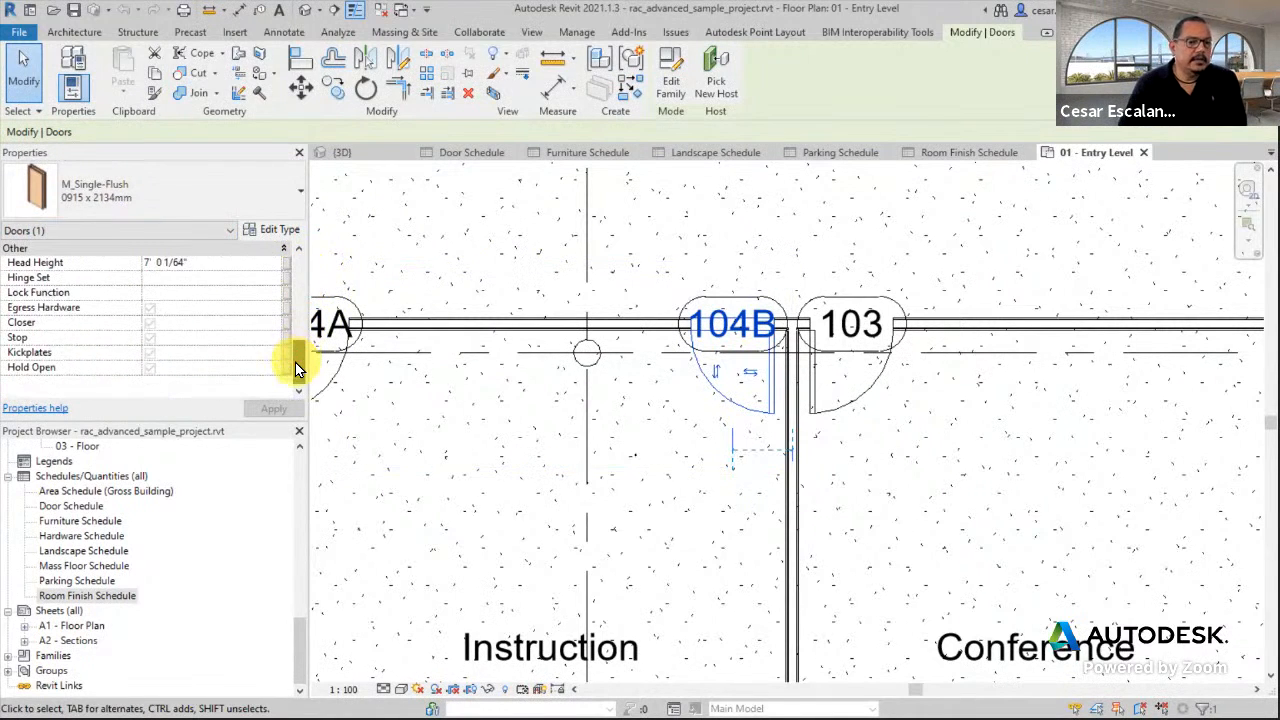
Open the type properties of door 104B and review the construction, material, dimension and identity data parameters.
{"action": "left_click", "coordinate": [279, 229]}
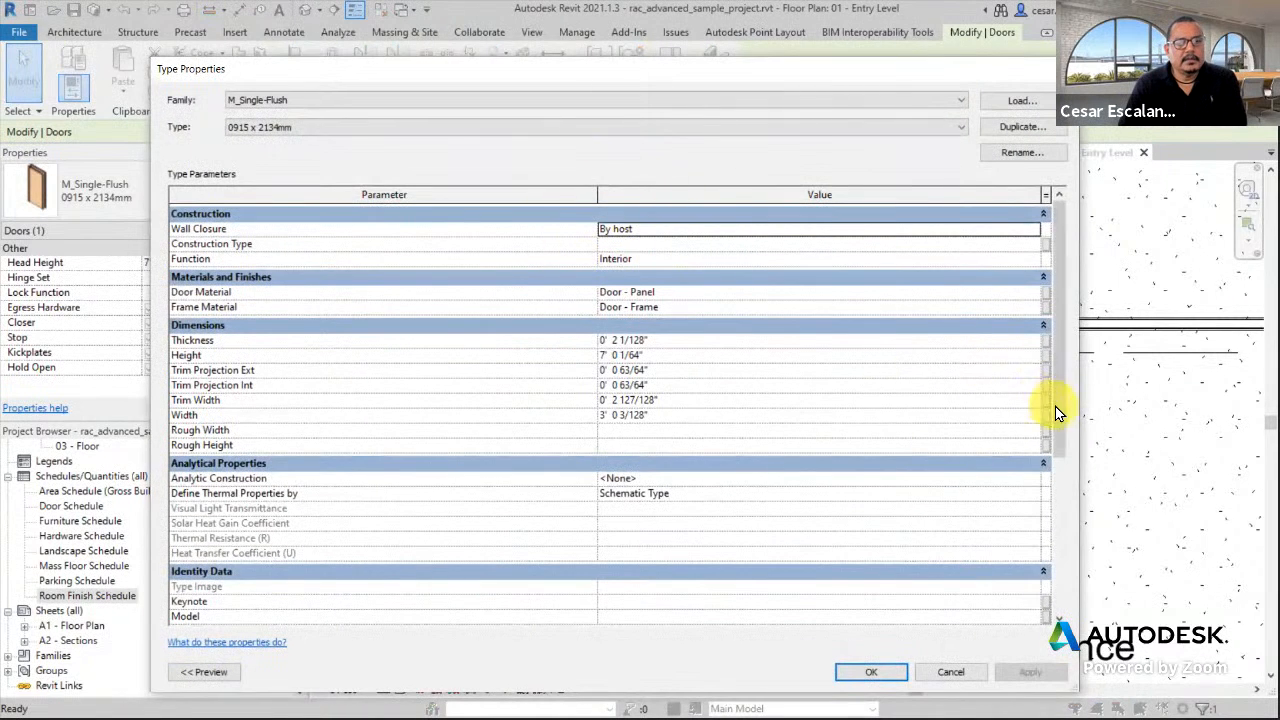
{"action": "left_click_drag", "start_coordinate": [1057, 408], "coordinate": [1045, 328]}
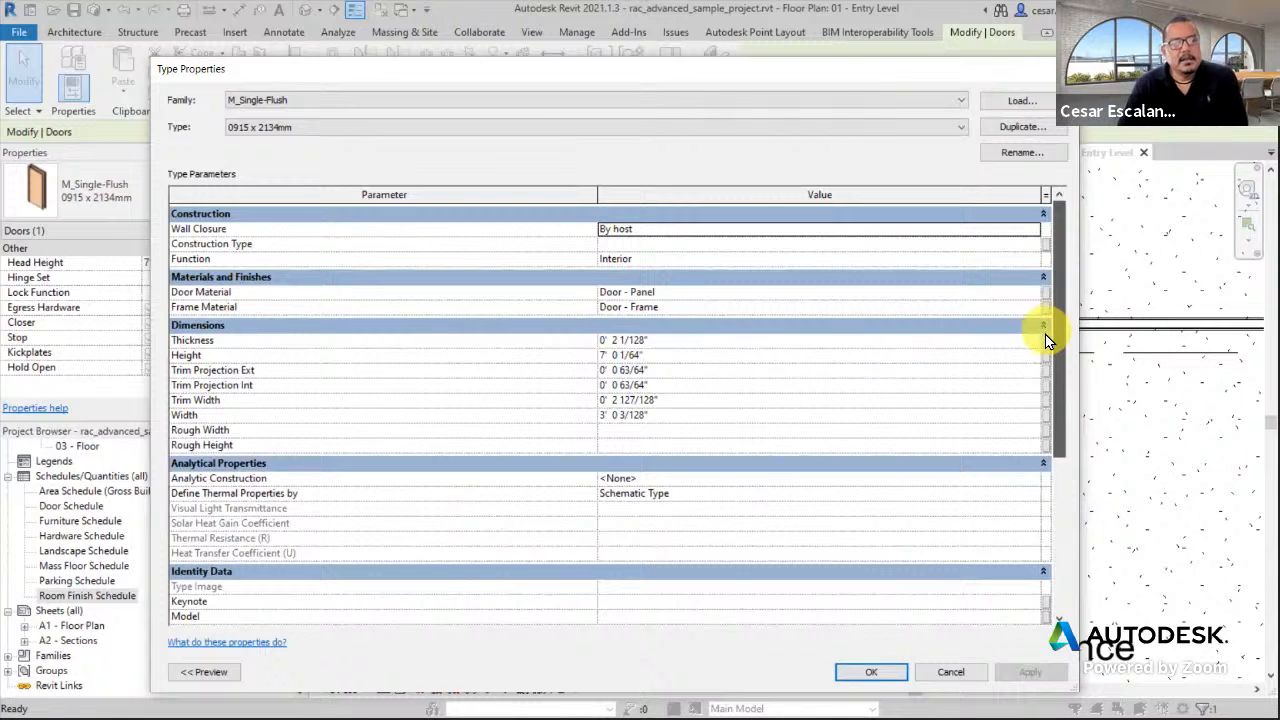
{"action": "left_click_drag", "start_coordinate": [1055, 396], "coordinate": [1025, 570]}
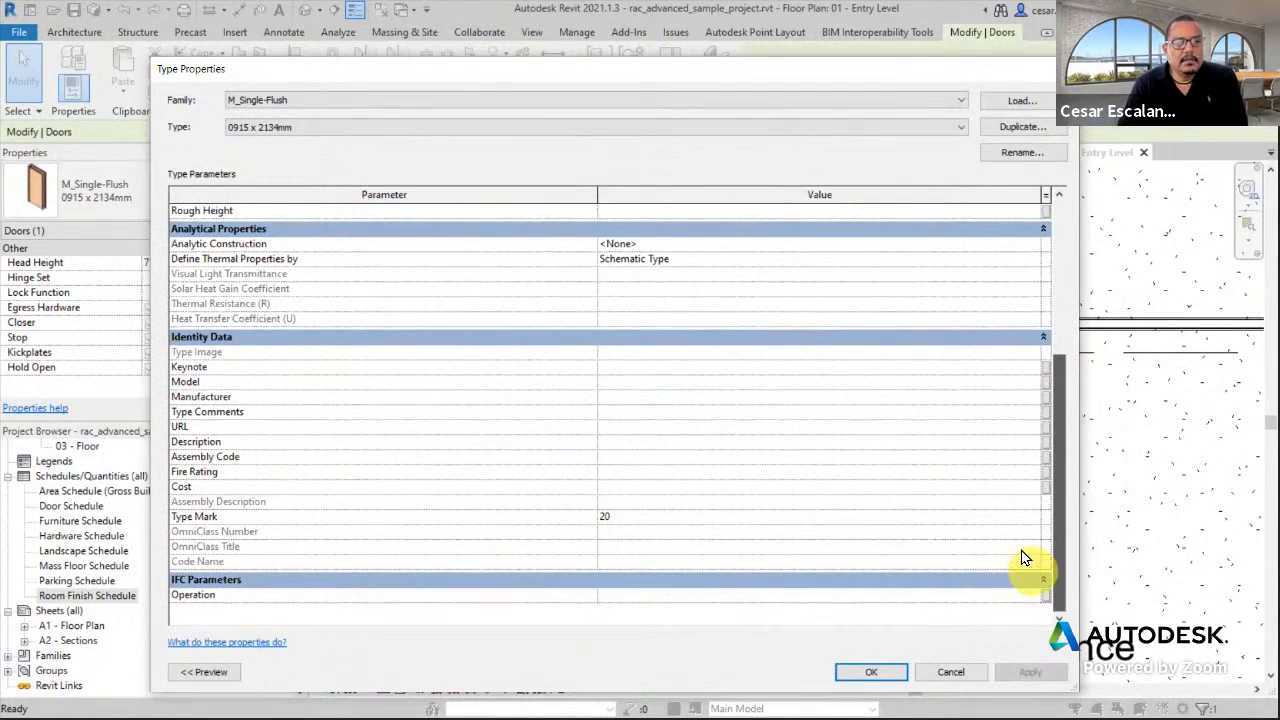
{"action": "left_click_drag", "start_coordinate": [461, 70], "coordinate": [804, 111]}
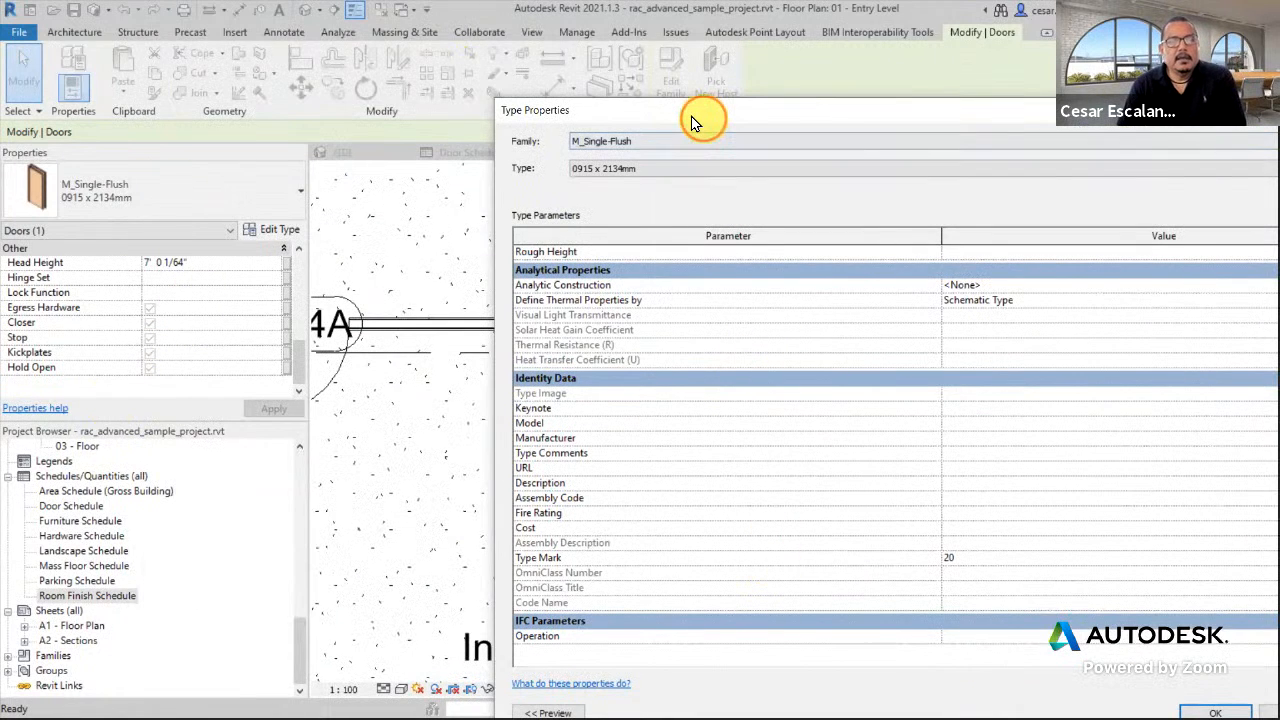
{"action": "left_click_drag", "start_coordinate": [698, 116], "coordinate": [443, 77]}
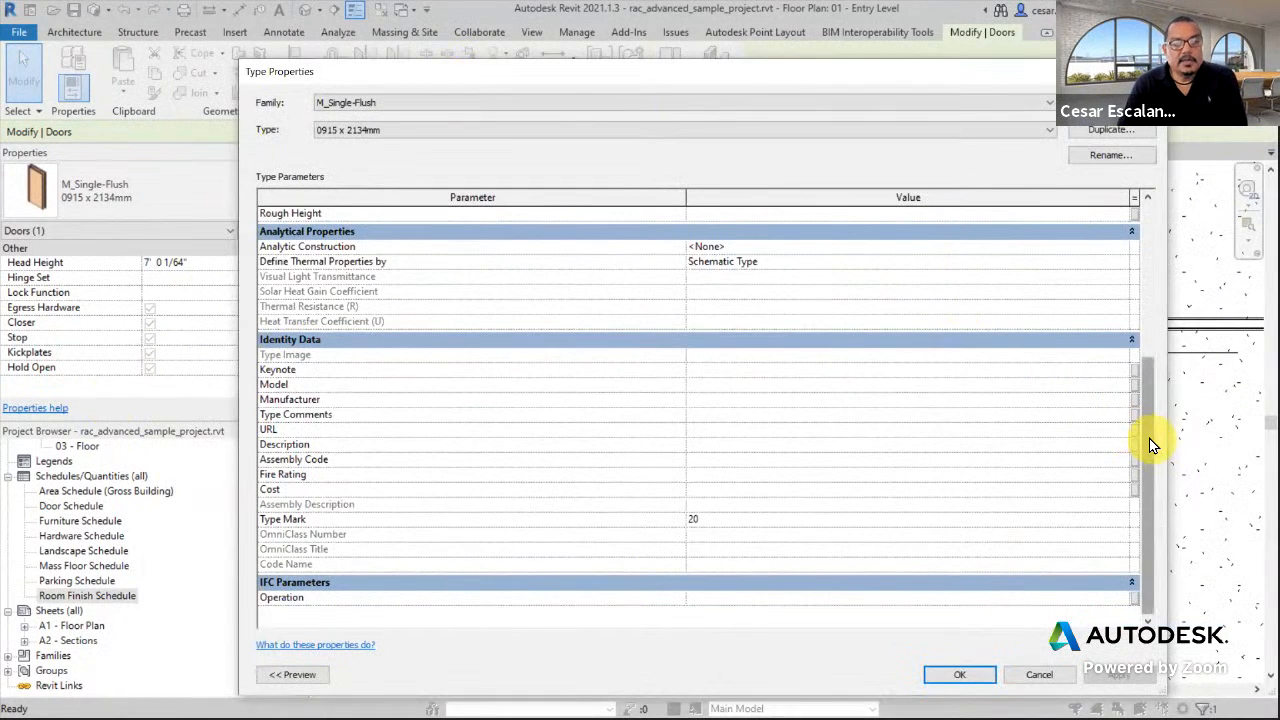
{"action": "left_click_drag", "start_coordinate": [1148, 437], "coordinate": [1131, 511]}
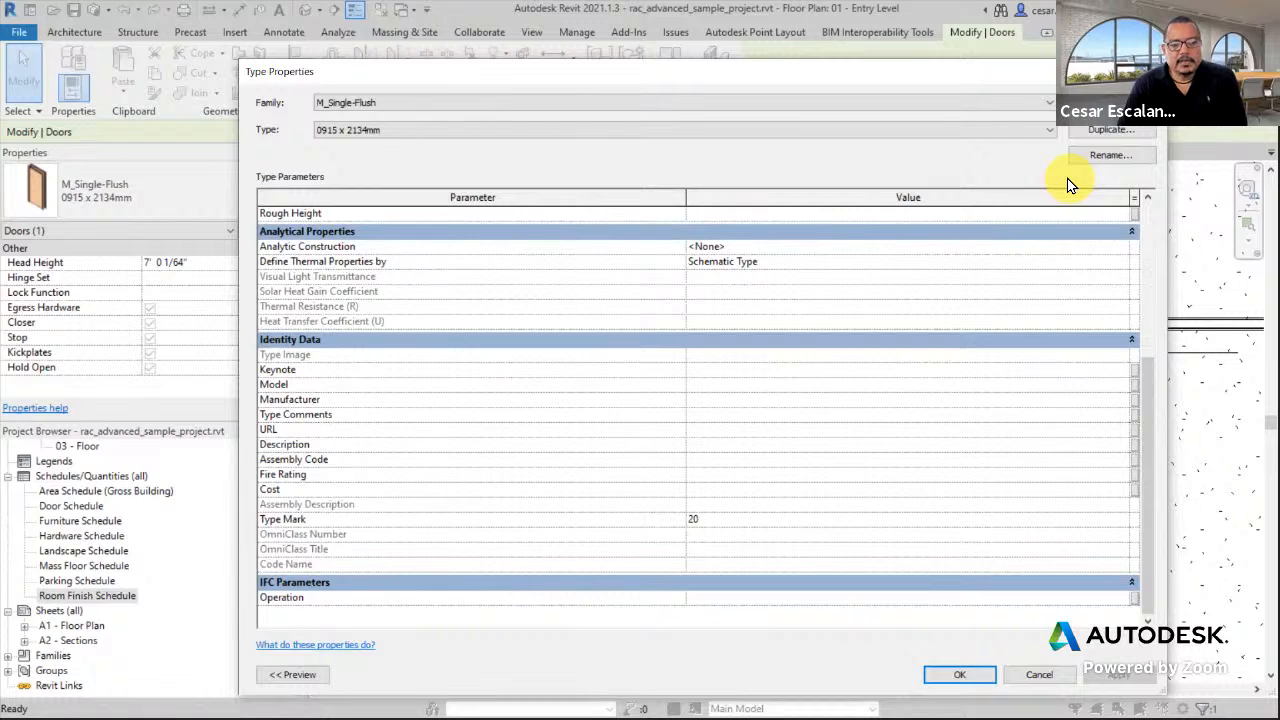
{"action": "left_click_drag", "start_coordinate": [1145, 382], "coordinate": [1159, 214]}
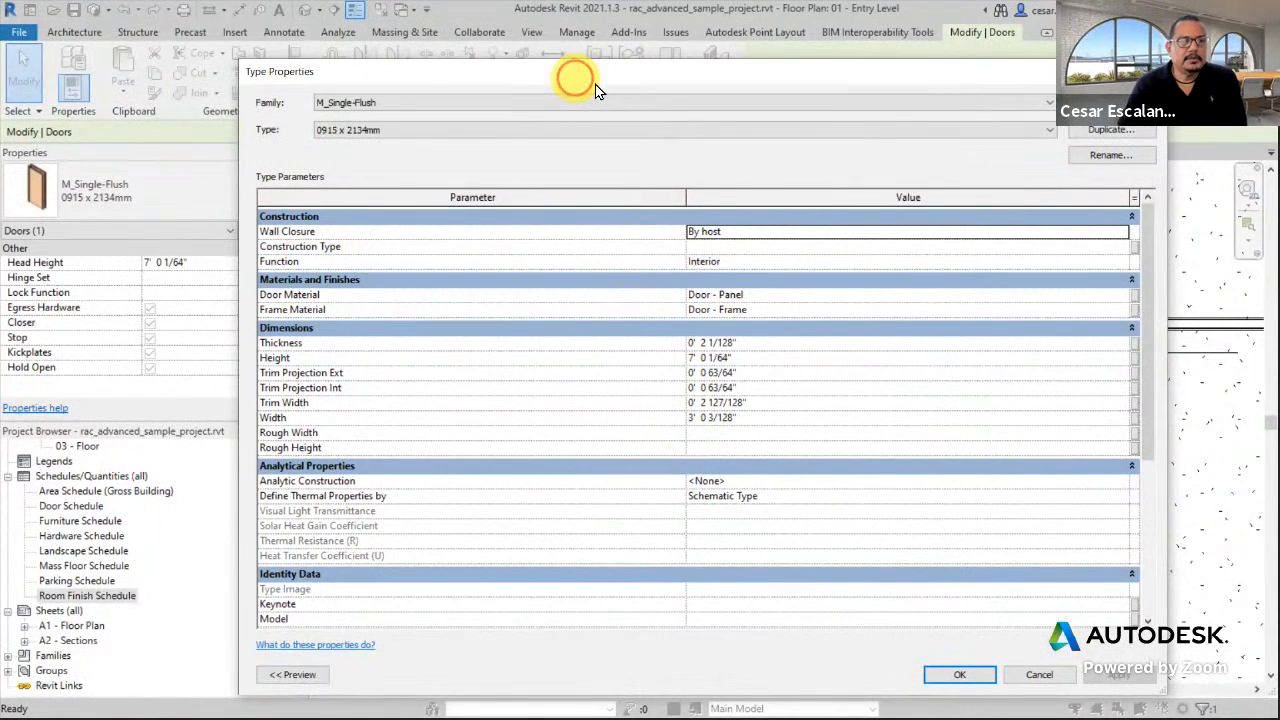
{"action": "left_click_drag", "start_coordinate": [586, 80], "coordinate": [653, 82]}
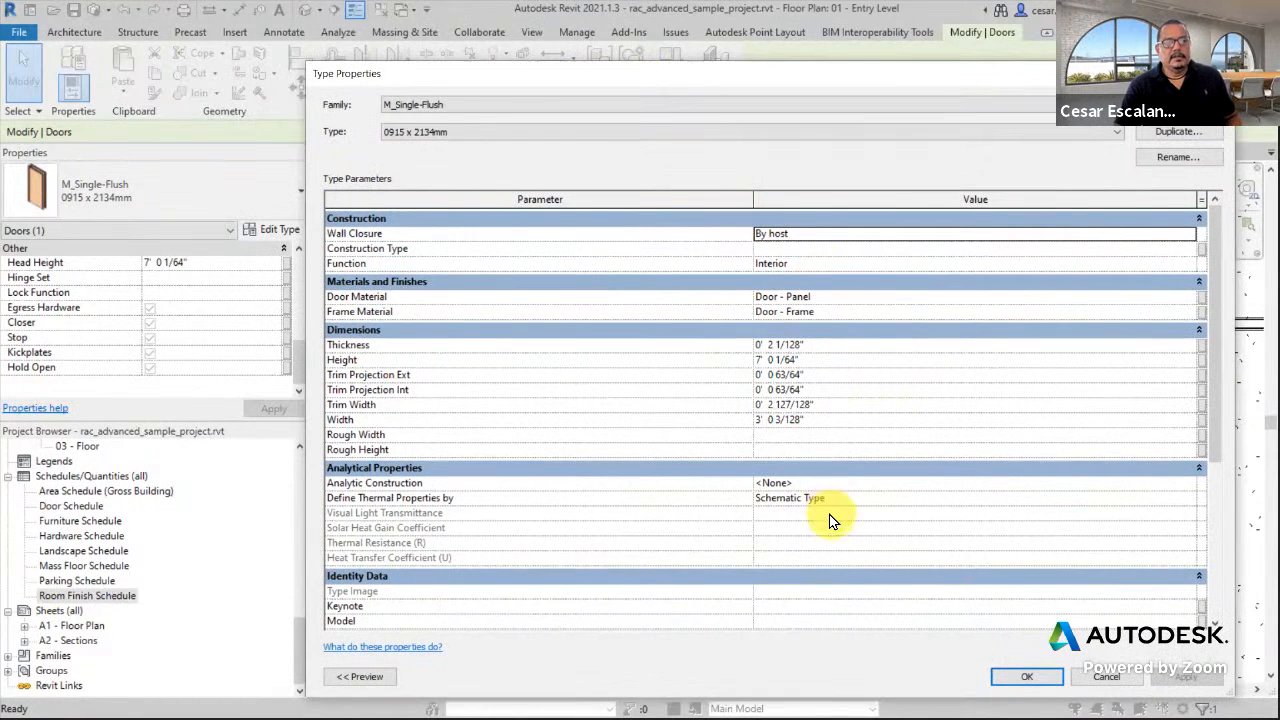
Enter Kawneer as the door type's Manufacturer and clear the entry again.
{"action": "scroll", "coordinate": [578, 548], "scroll_direction": "down", "scroll_amount": 1}
{"action": "scroll", "coordinate": [578, 548], "scroll_direction": "down", "scroll_amount": 3}
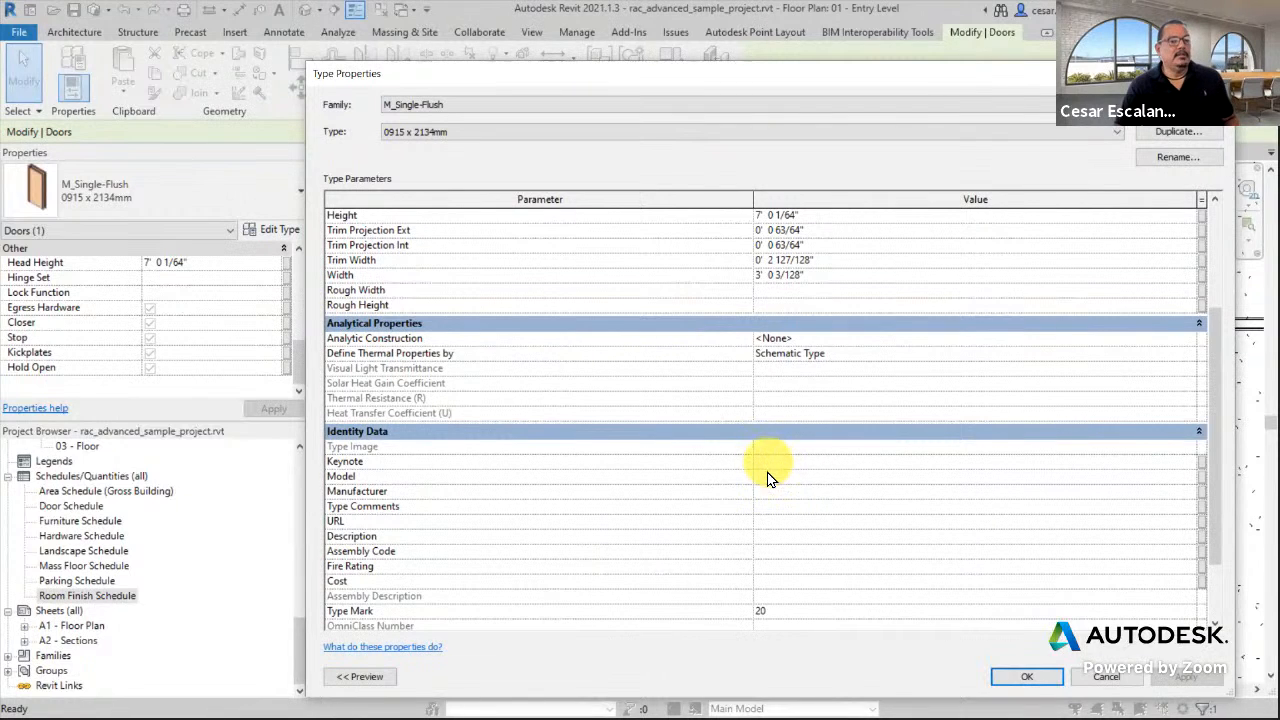
{"action": "left_click", "coordinate": [785, 495]}
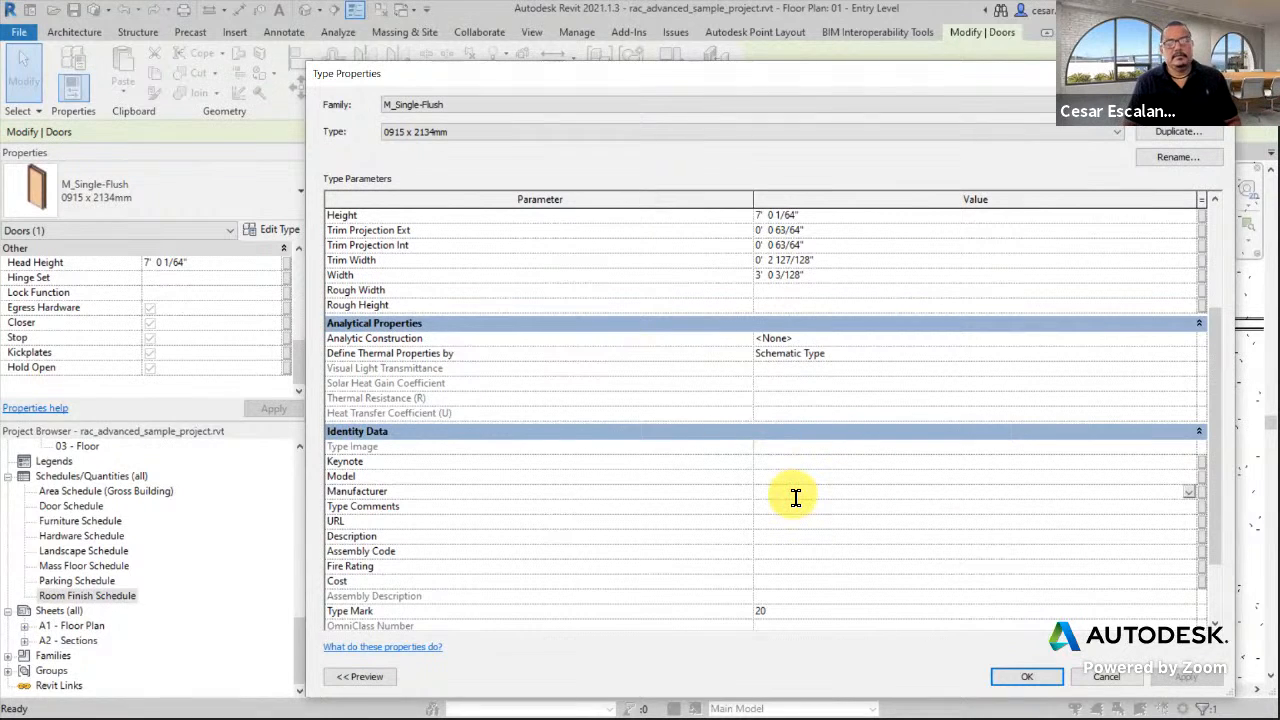
{"action": "type", "text": "Kawneer"}
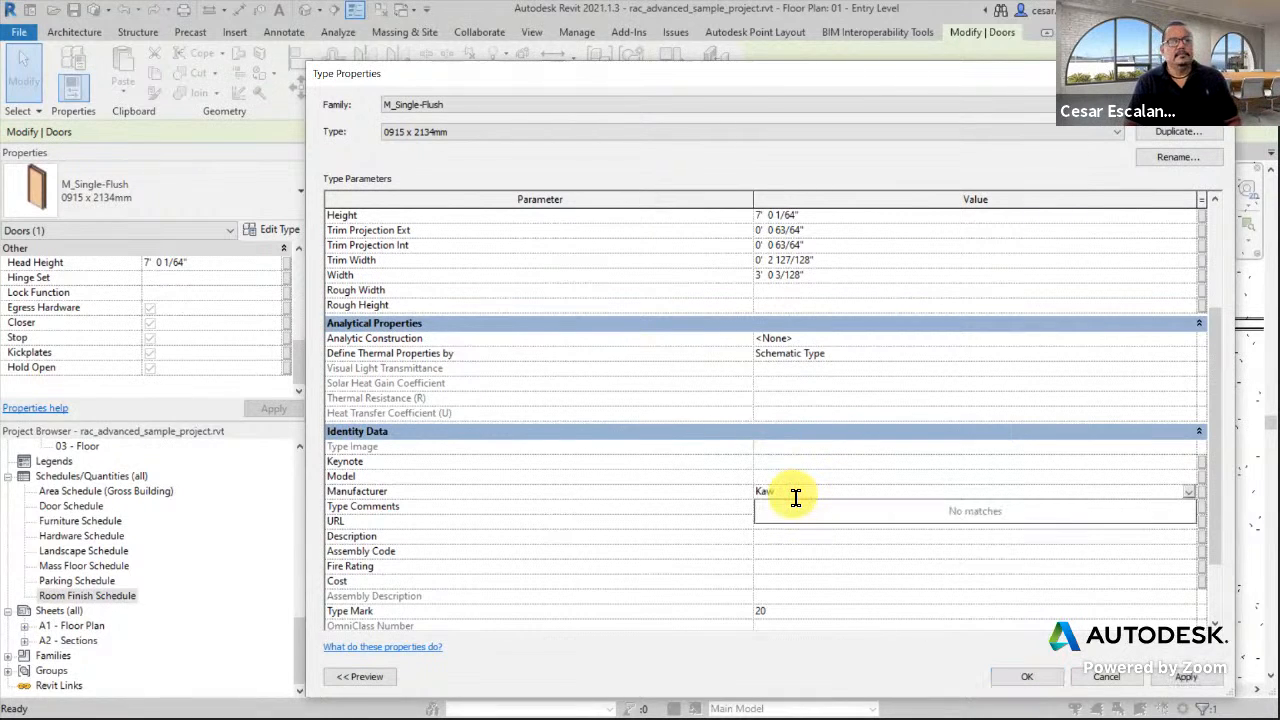
{"action": "key", "text": "BackSpace"}
{"action": "key", "text": "BackSpace"}
{"action": "key", "text": "BackSpace"}
{"action": "key", "text": "BackSpace"}
{"action": "key", "text": "BackSpace"}
{"action": "key", "text": "BackSpace"}
{"action": "key", "text": "BackSpace"}
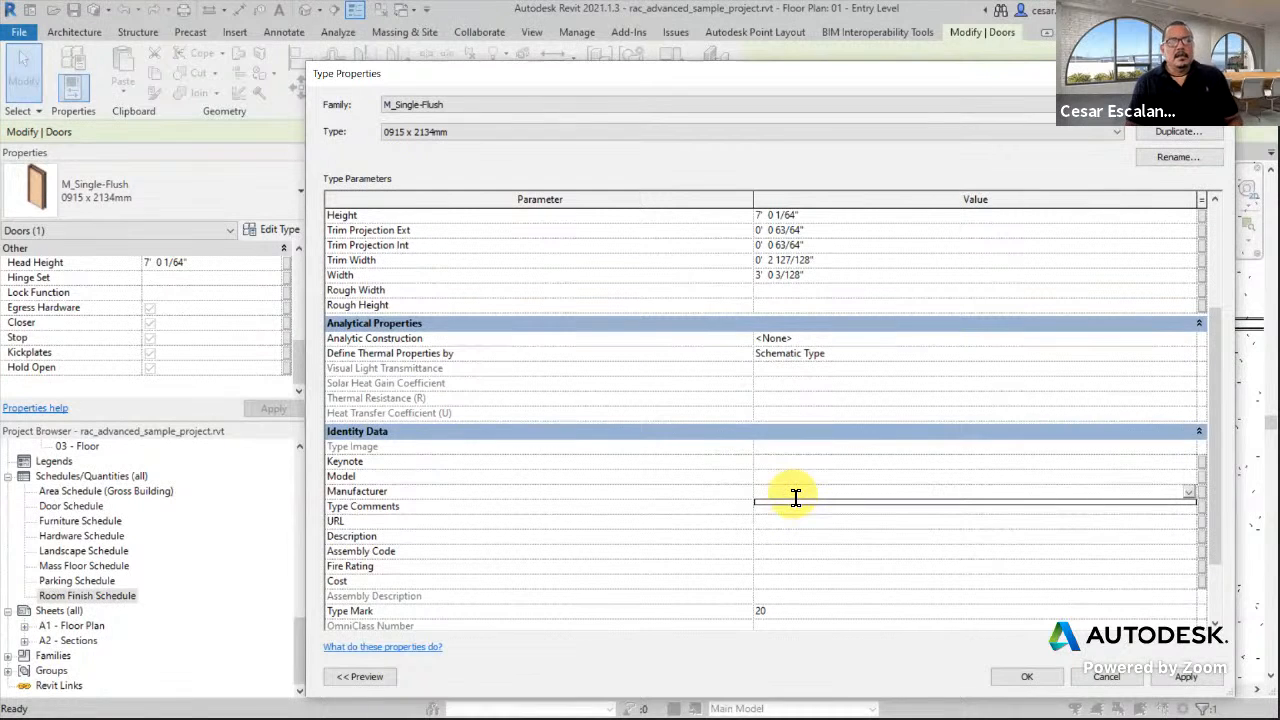
Try to append the letter c to the door type's Width value, dismiss the errors and discard the type edits.
{"action": "scroll", "coordinate": [914, 314], "scroll_direction": "up", "scroll_amount": 3}
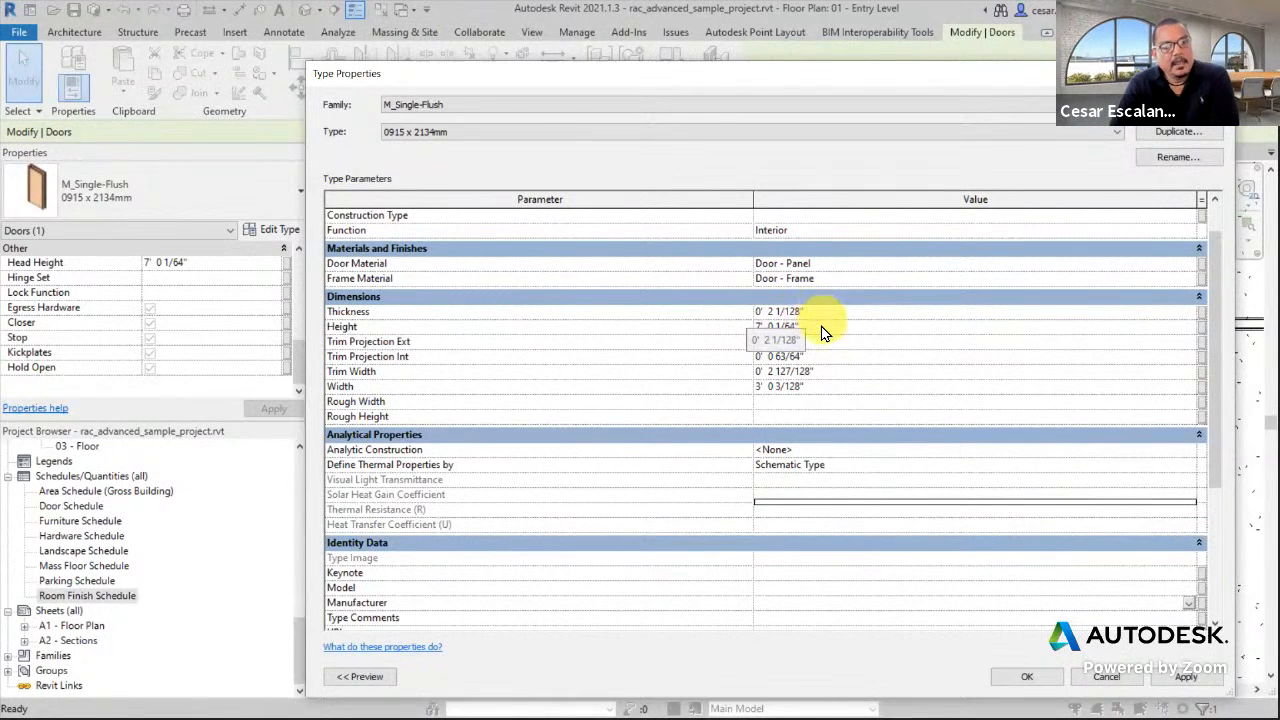
{"action": "left_click", "coordinate": [806, 388]}
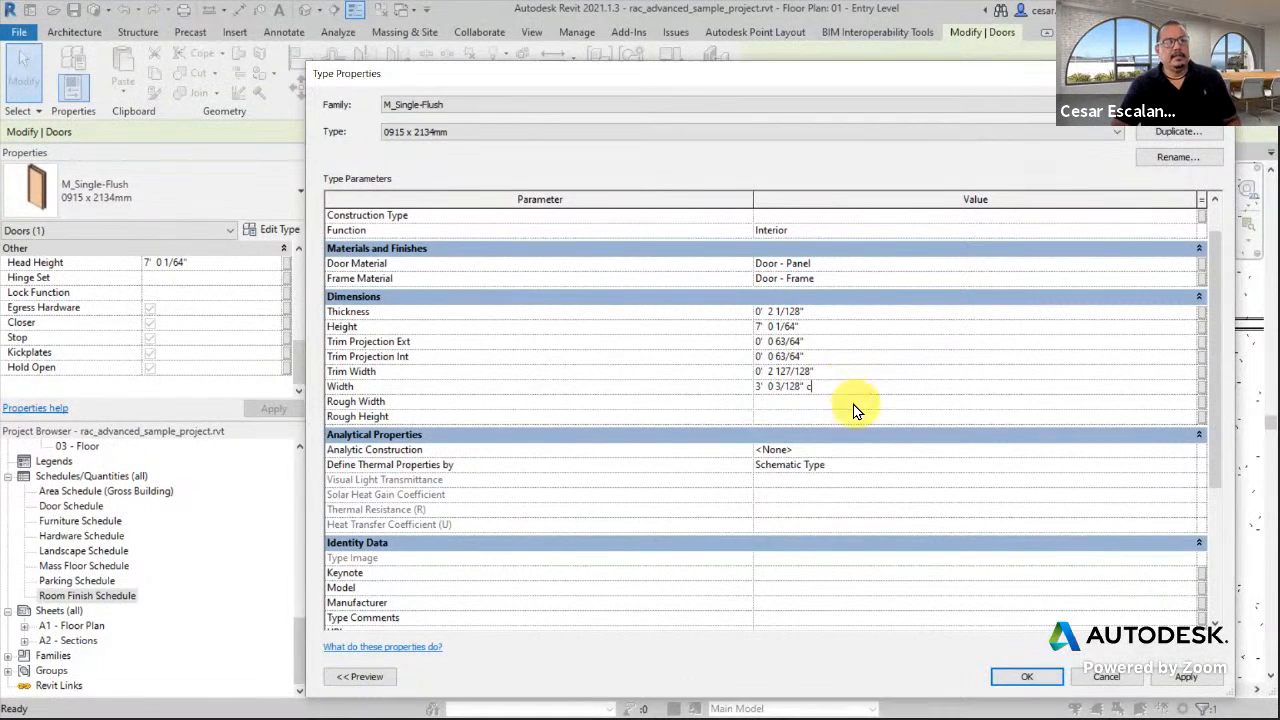
{"action": "left_click", "coordinate": [853, 408]}
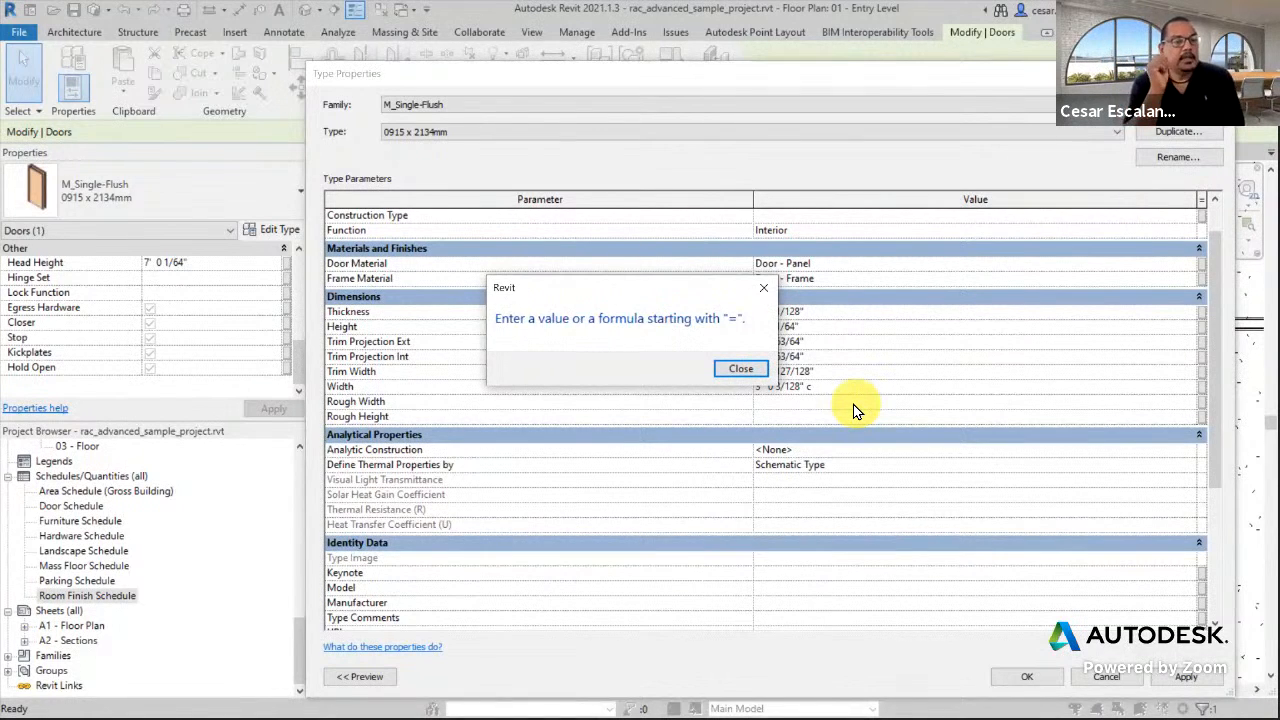
{"action": "left_click", "coordinate": [741, 368]}
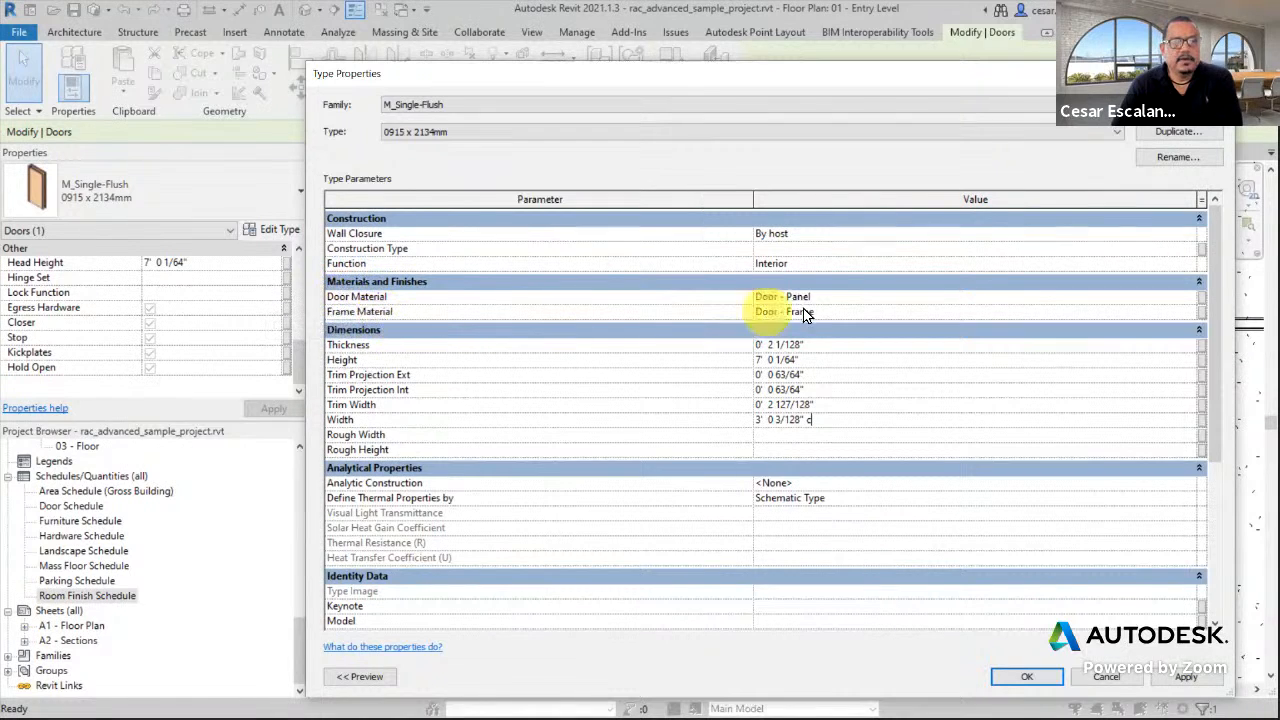
{"action": "left_click", "coordinate": [840, 303]}
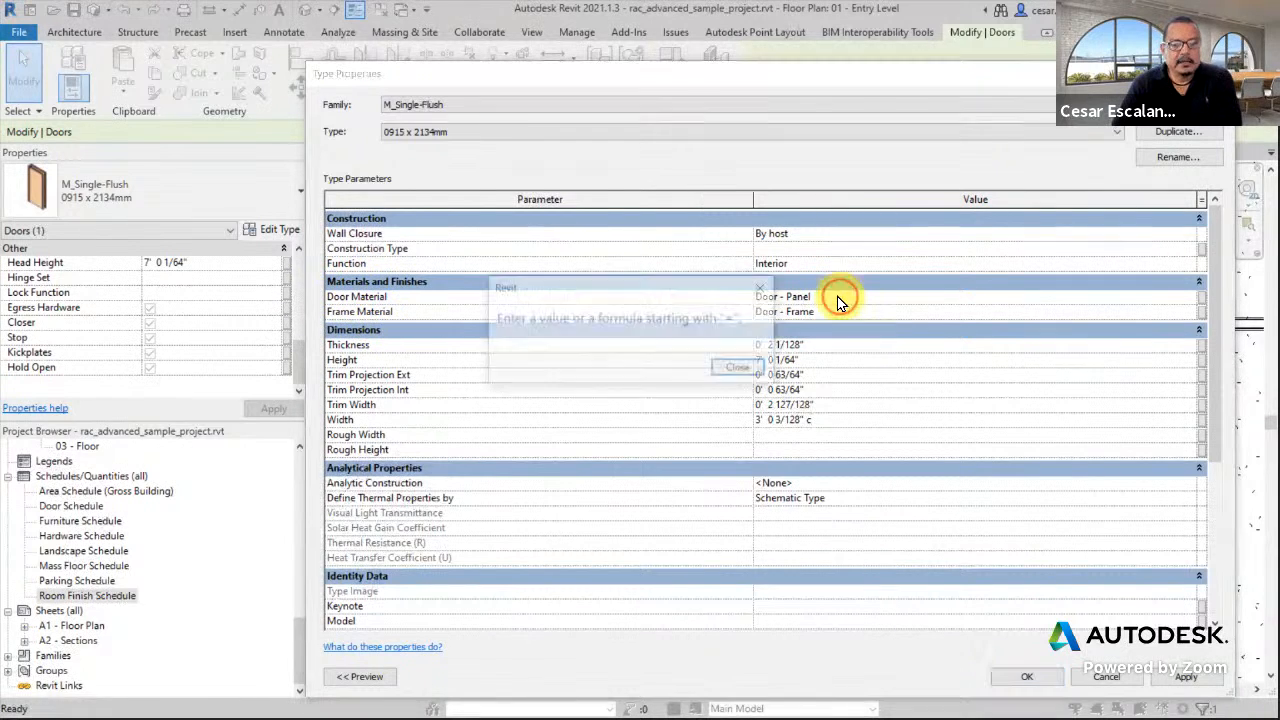
{"action": "left_click", "coordinate": [737, 366]}
{"action": "left_click", "coordinate": [972, 313]}
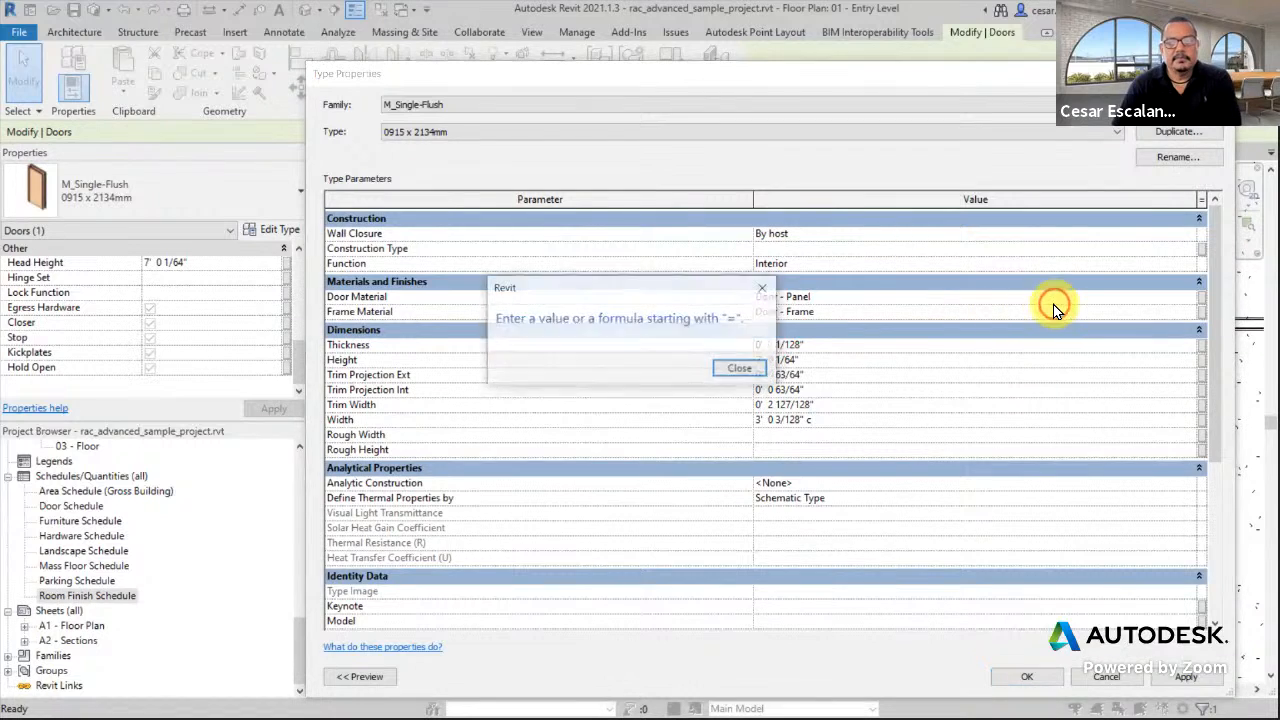
{"action": "left_click", "coordinate": [737, 366]}
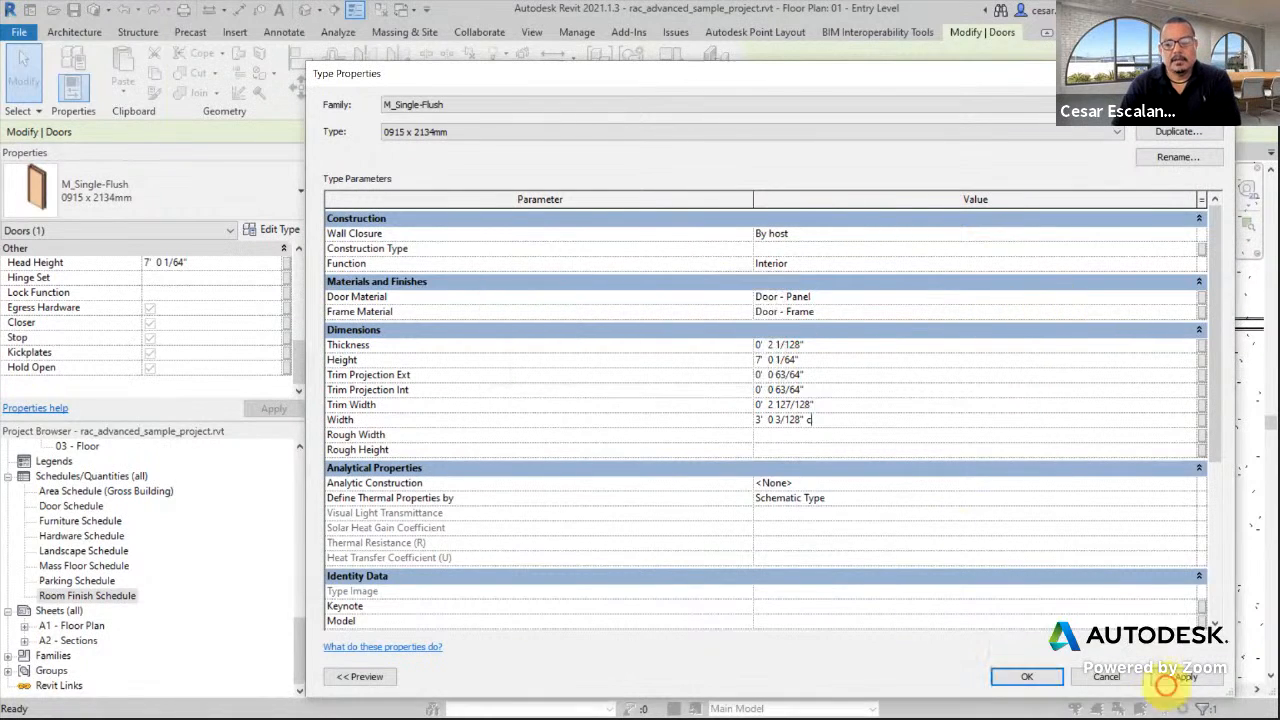
{"action": "left_click", "coordinate": [1109, 678]}
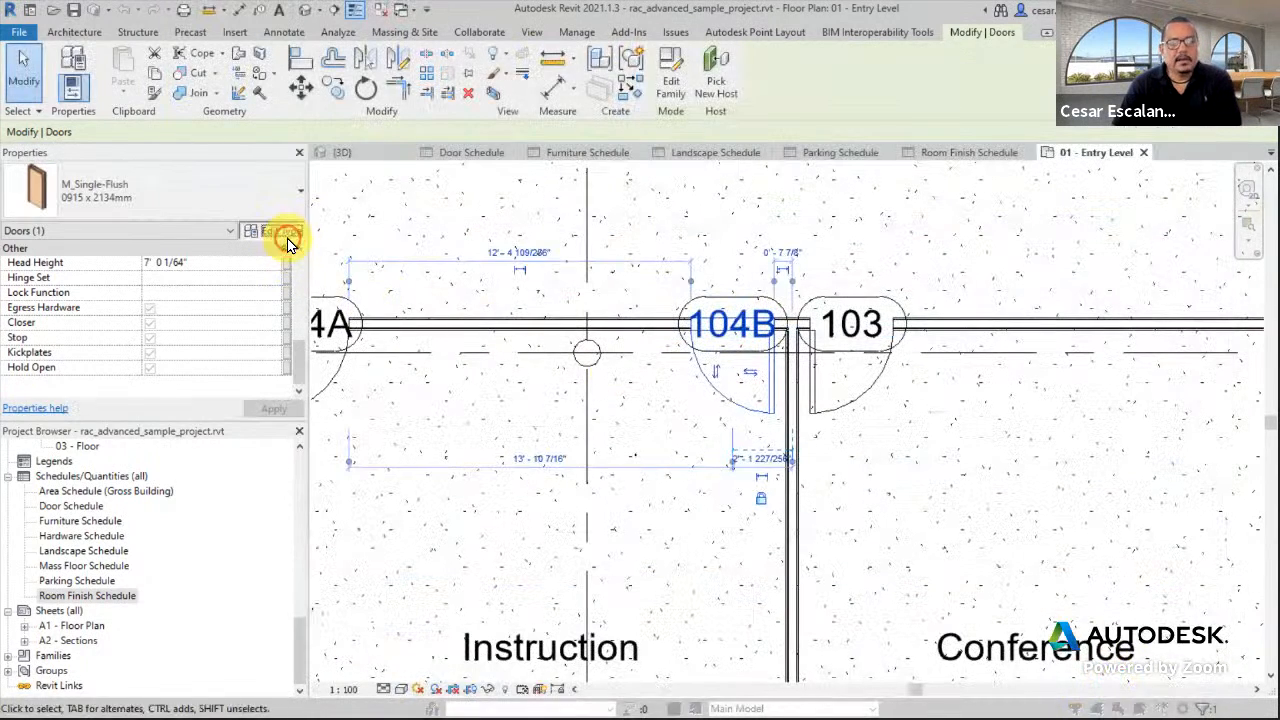
Reopen door 104B's type properties, browse the available project materials for Door Material and leave without choosing one.
{"action": "left_click", "coordinate": [285, 238]}
{"action": "left_click", "coordinate": [941, 297]}
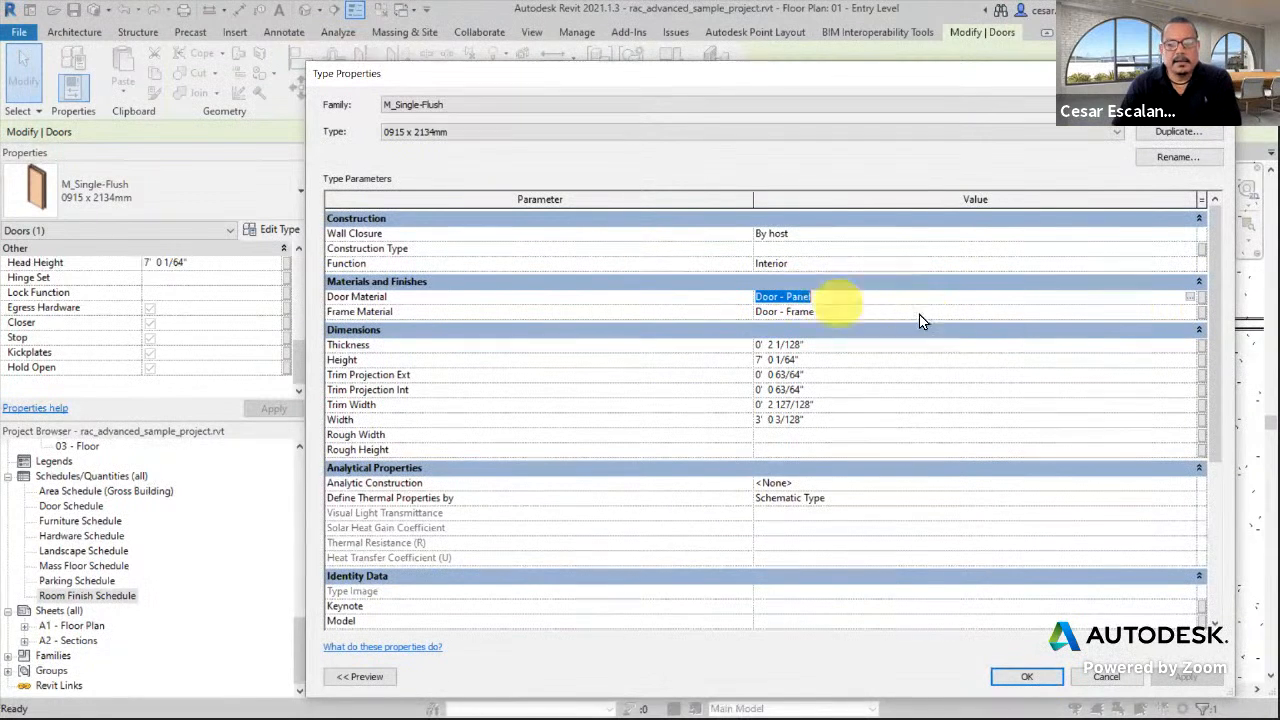
{"action": "left_click", "coordinate": [1190, 300]}
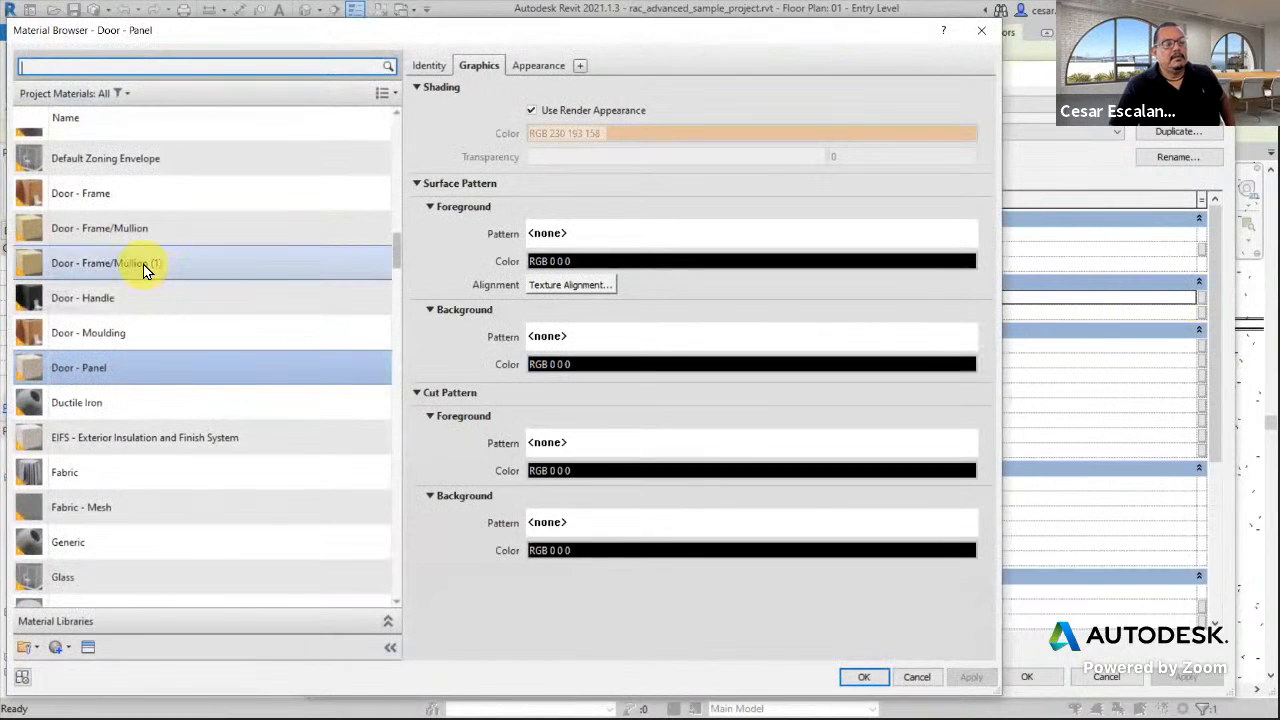
{"action": "scroll", "coordinate": [121, 260], "scroll_direction": "up", "scroll_amount": 1}
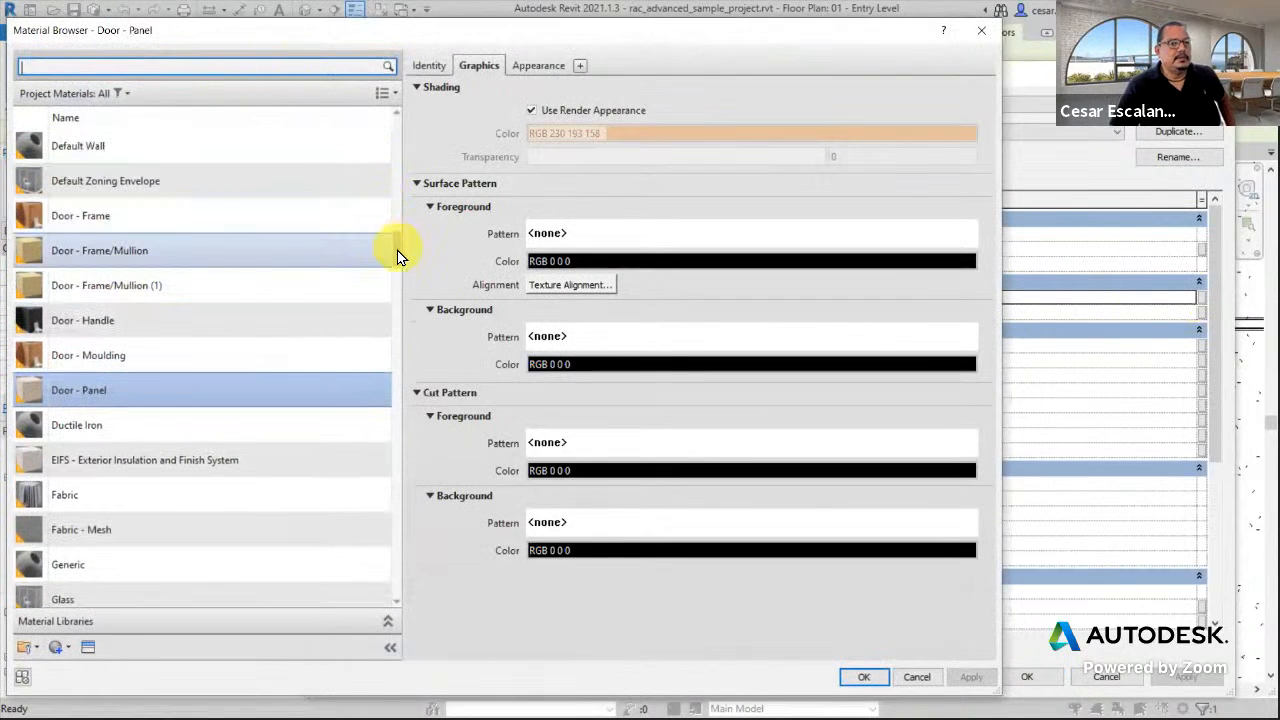
{"action": "left_click_drag", "start_coordinate": [397, 250], "coordinate": [390, 487]}
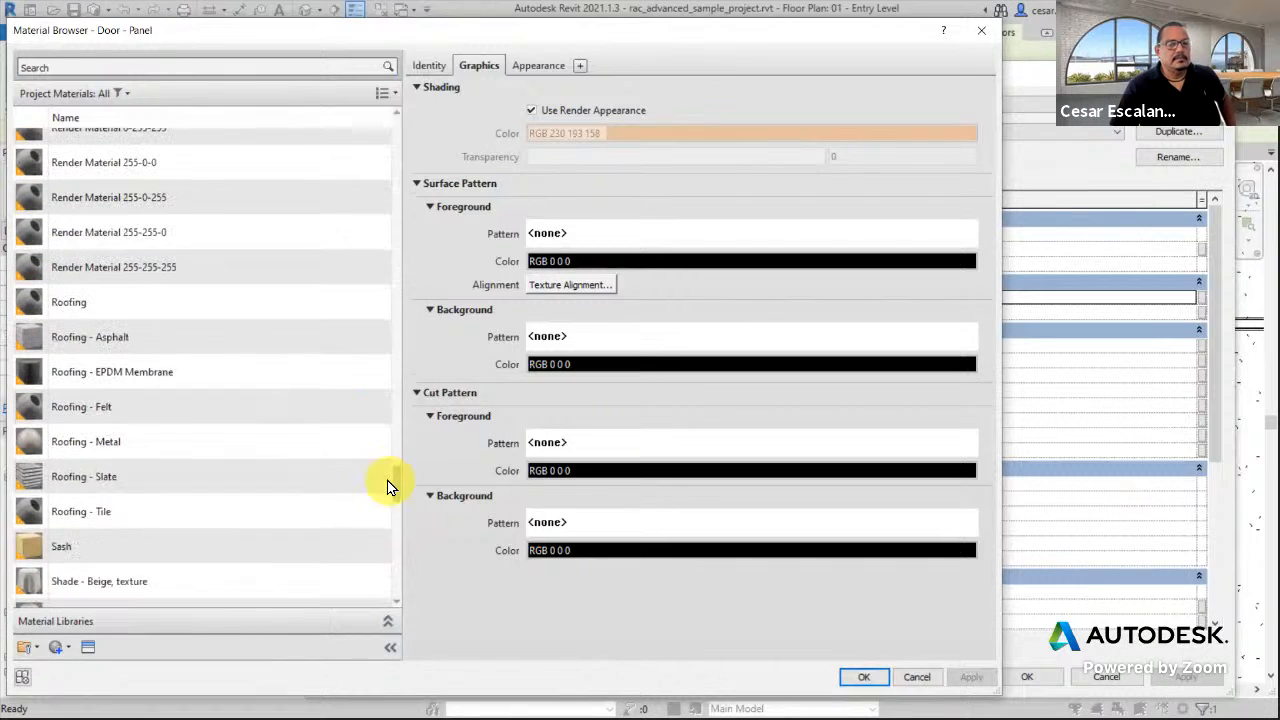
{"action": "left_click", "coordinate": [916, 680]}
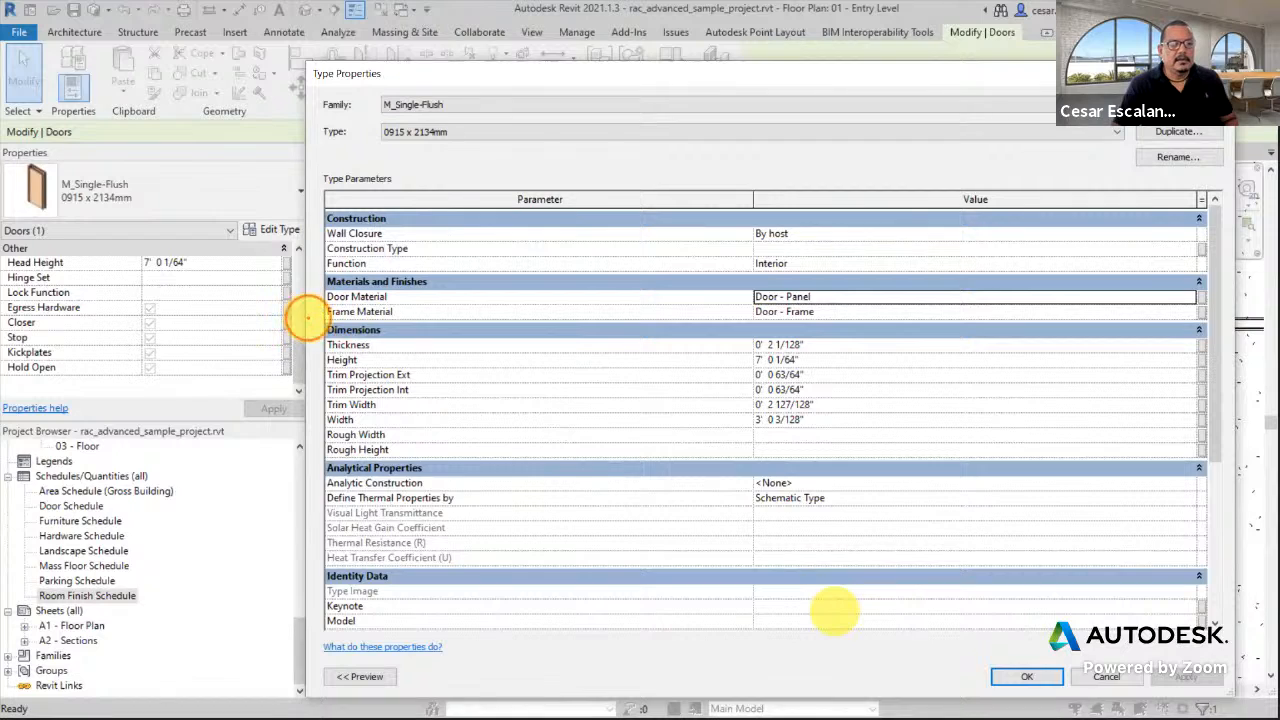
Draw a red box around the Dimensions group heading and annotate it with "1. Where to group".
{"action": "left_click_drag", "start_coordinate": [308, 318], "coordinate": [405, 340]}
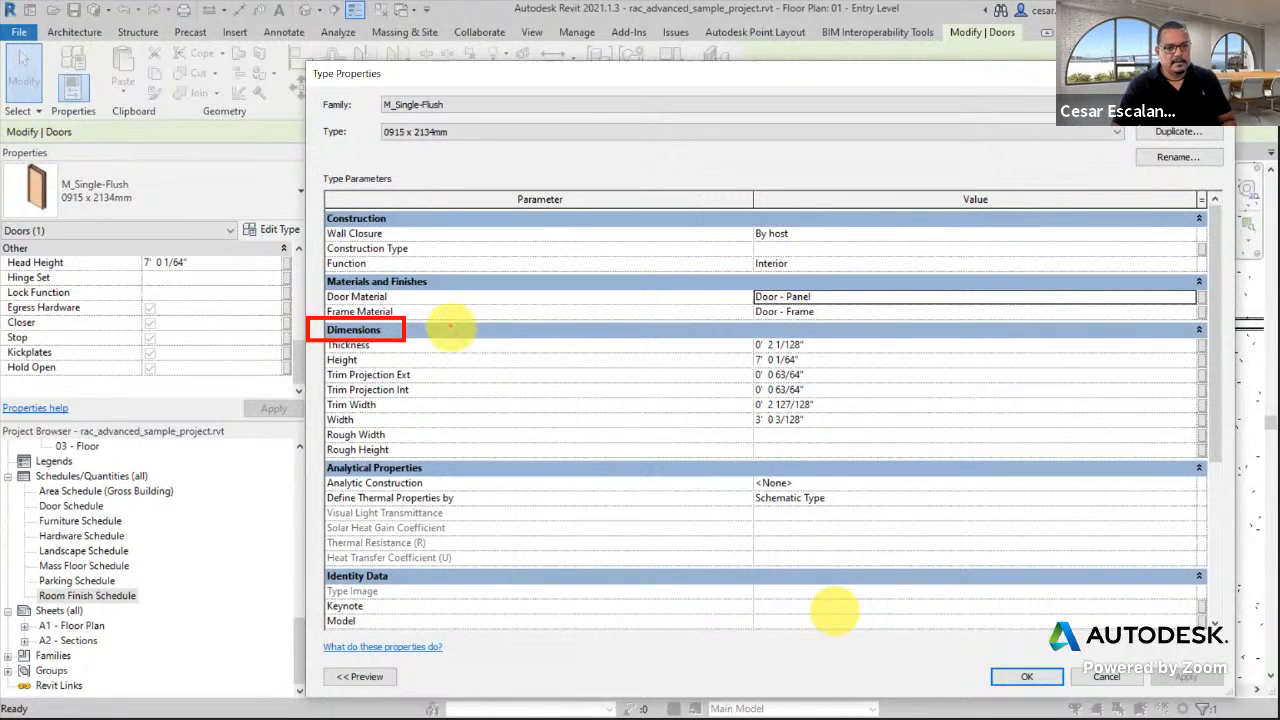
{"action": "left_click_drag", "start_coordinate": [420, 298], "coordinate": [420, 244]}
{"action": "type", "text": "1"}
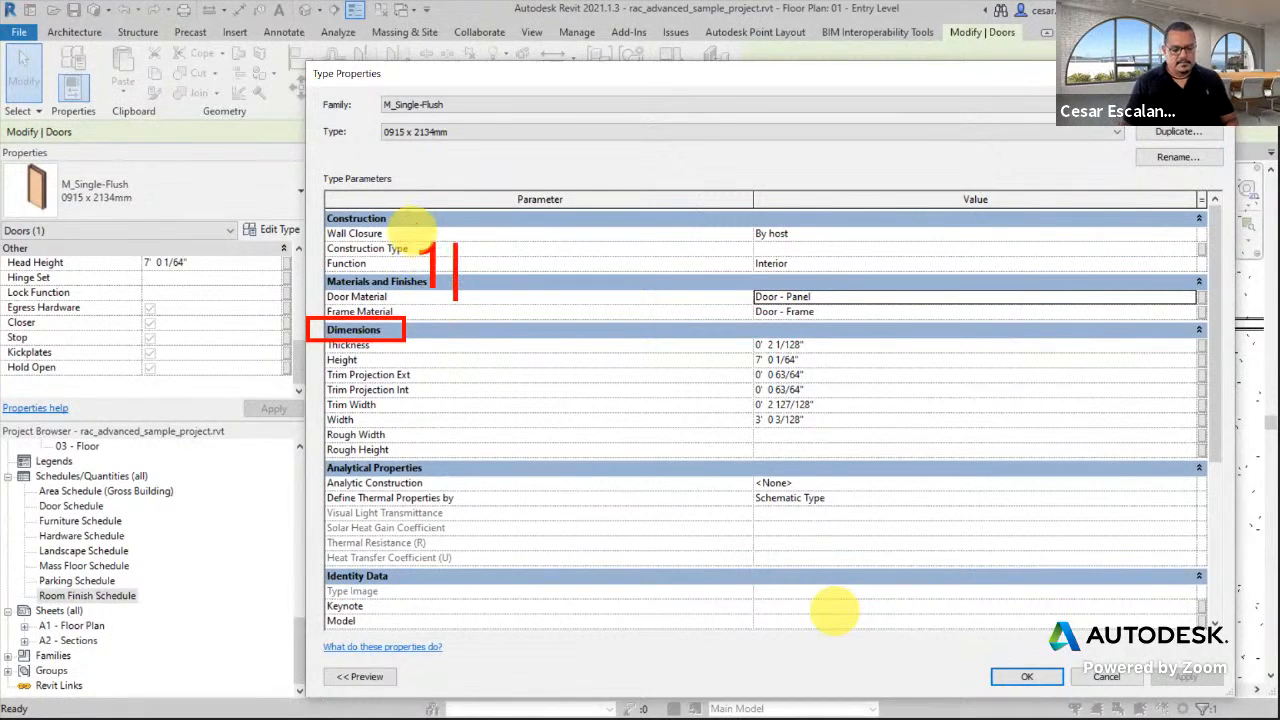
{"action": "type", "text": ". Where"}
{"action": "key", "text": "BackSpace"}
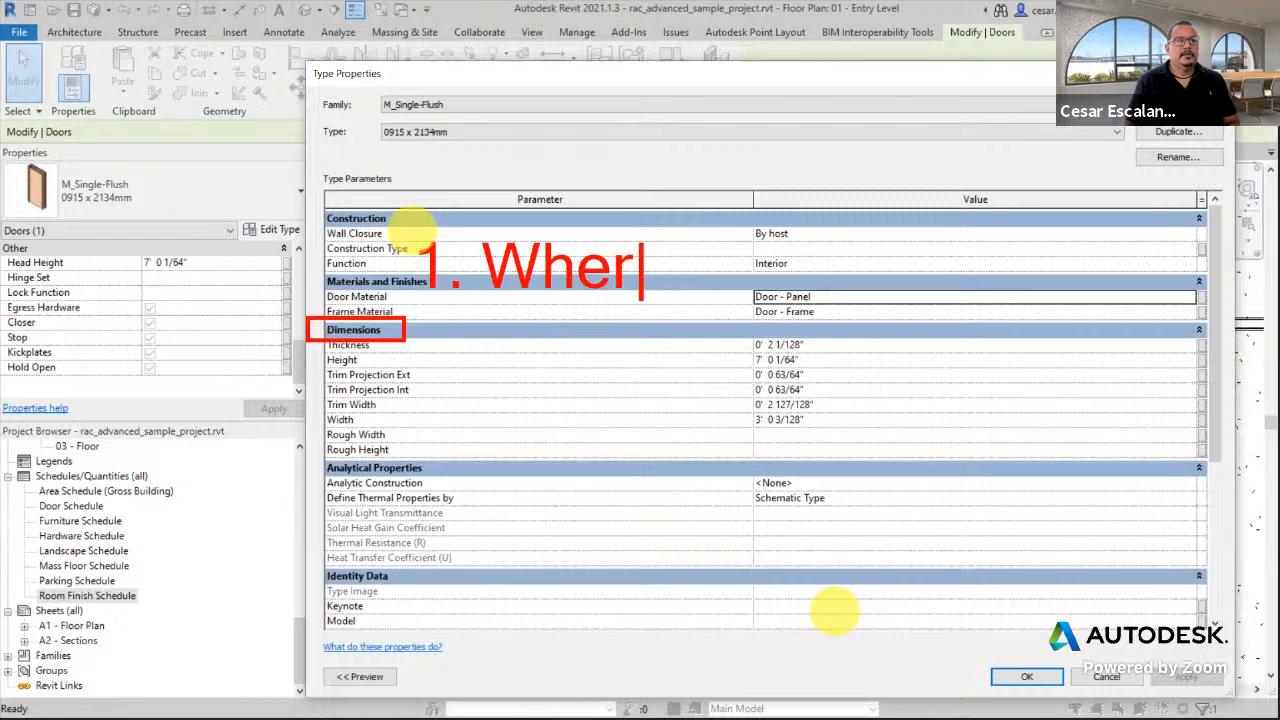
{"action": "type", "text": "e to group"}
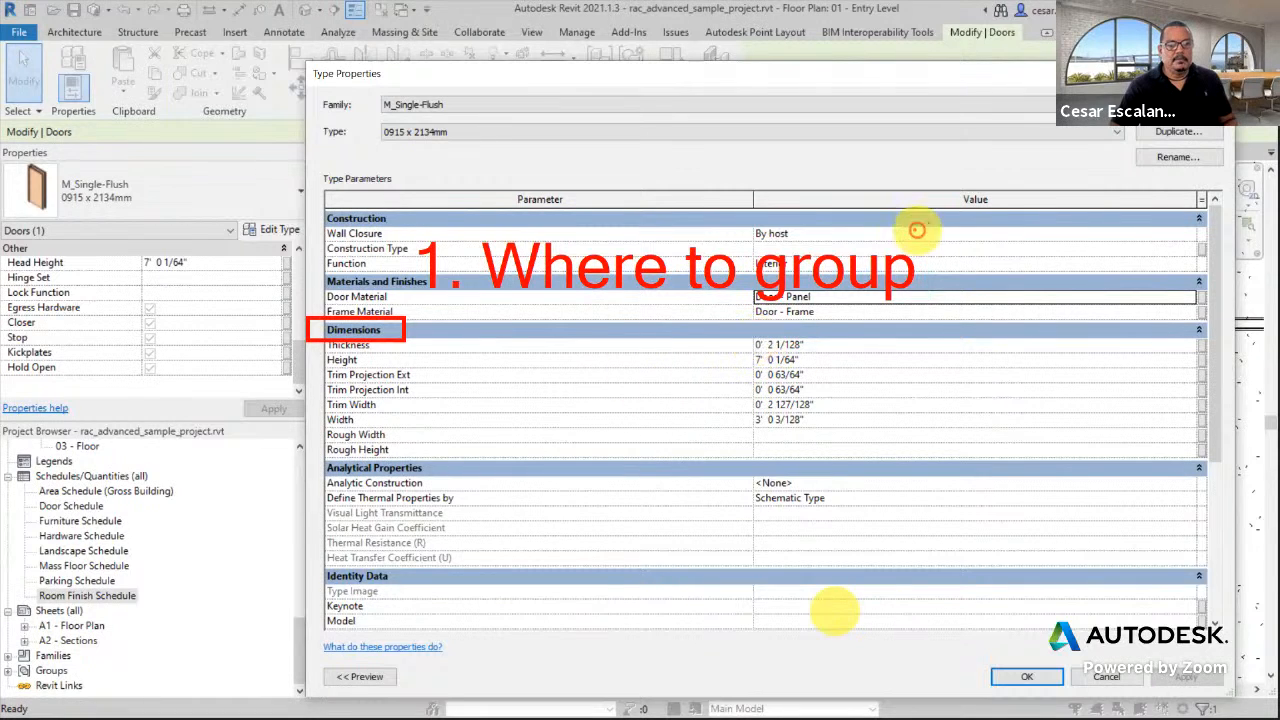
Box the dimension values in red and annotate them with "2. Info type", "Dims?", "Mats?" and "Text?".
{"action": "mouse_move", "coordinate": [748, 332]}
{"action": "left_mouse_down"}
{"action": "mouse_move", "coordinate": [818, 370]}
{"action": "mouse_move", "coordinate": [838, 446]}
{"action": "left_mouse_up"}
{"action": "left_click", "coordinate": [874, 350]}
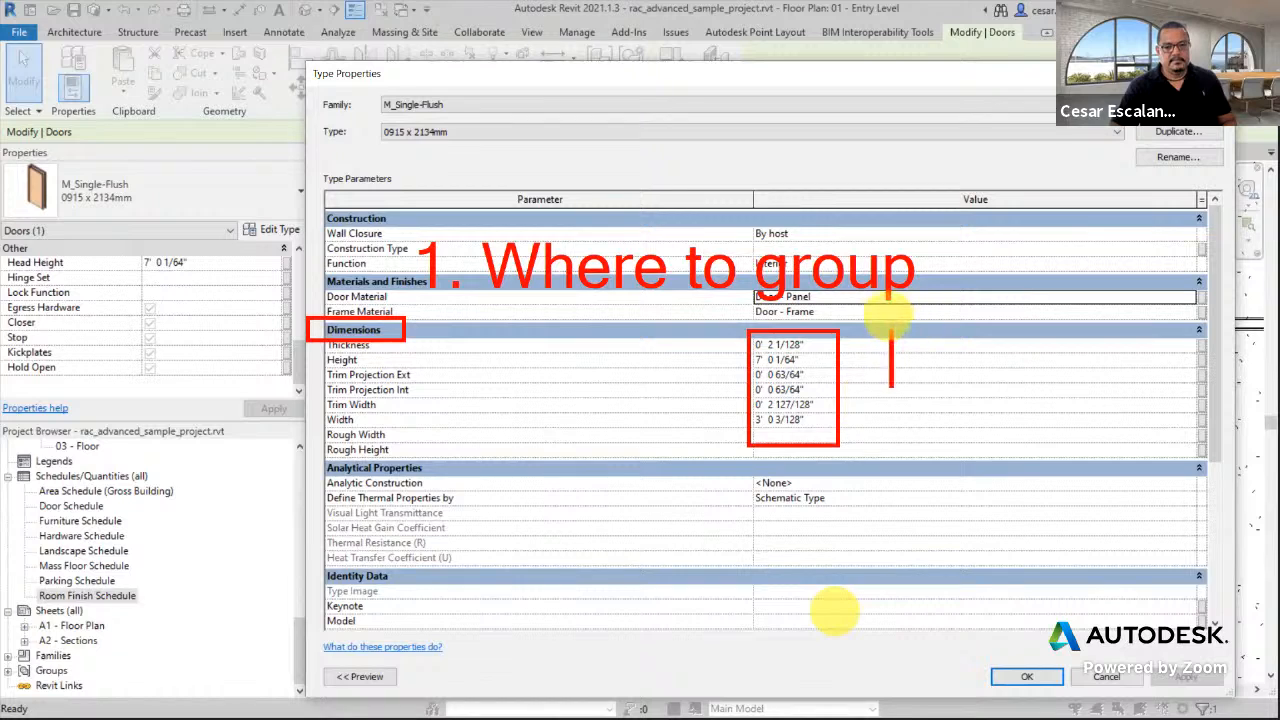
{"action": "type", "text": "2. "}
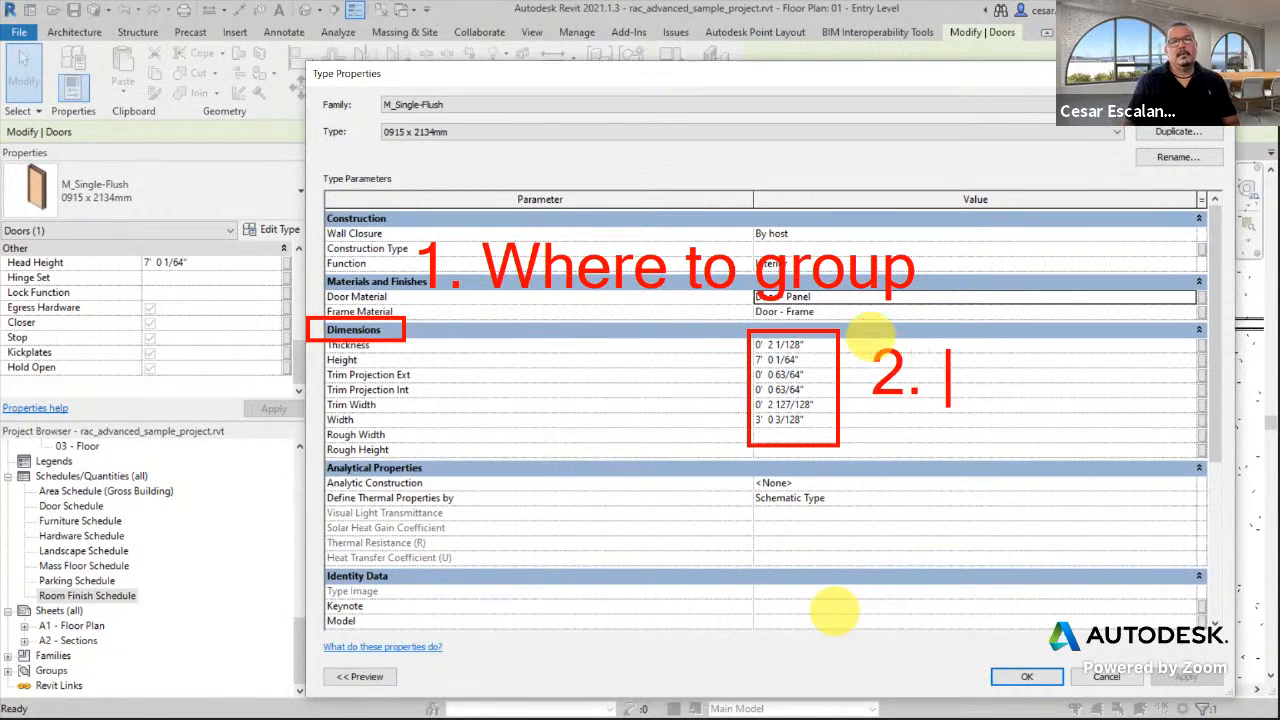
{"action": "type", "text": "Info type"}
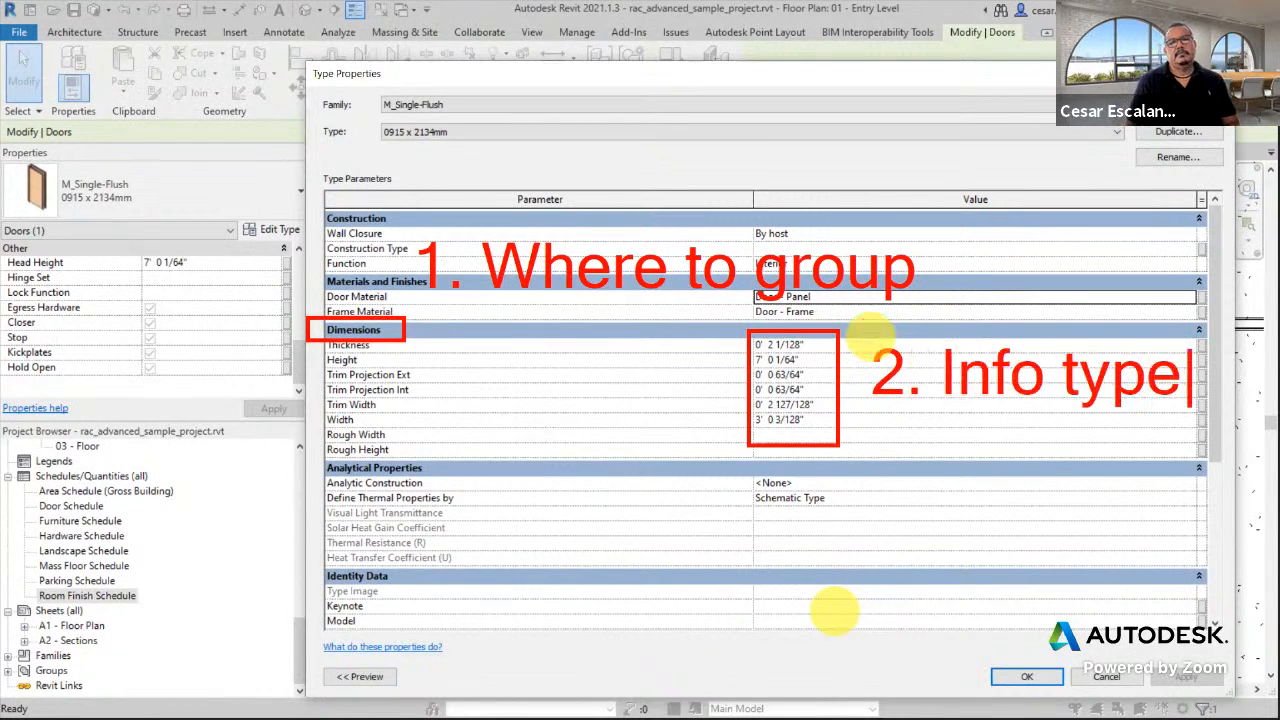
{"action": "key", "text": "Return"}
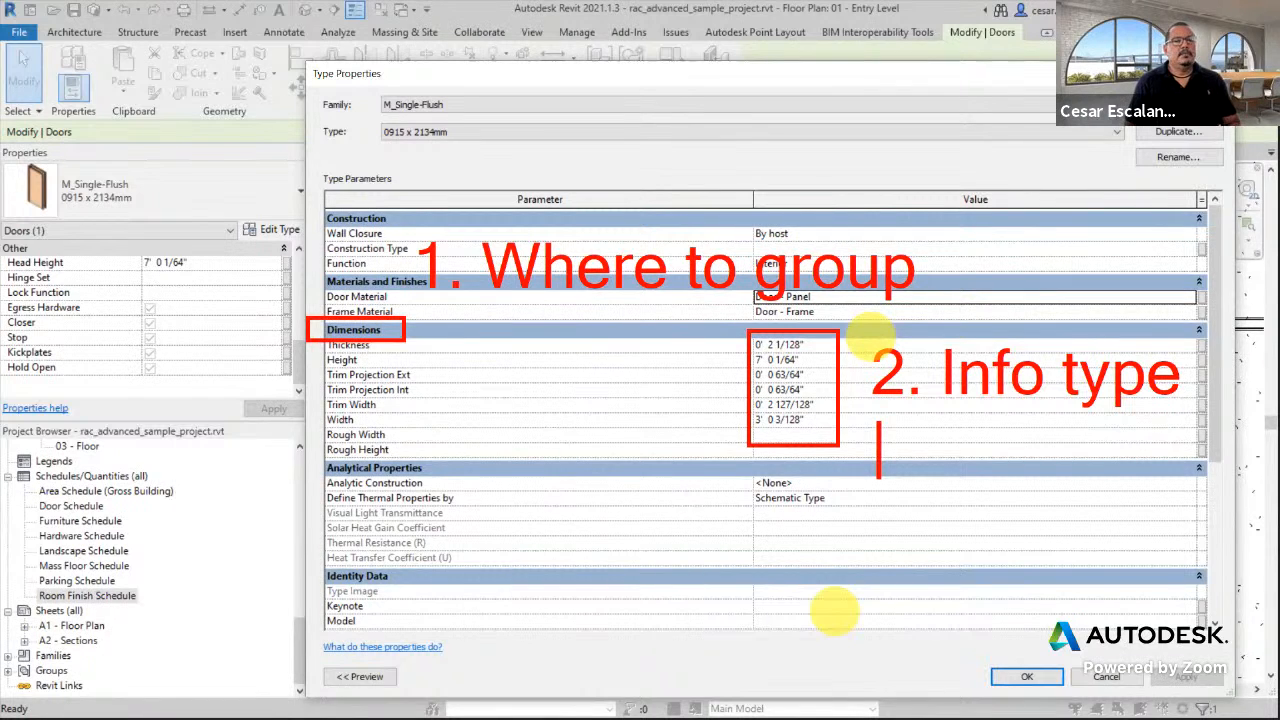
{"action": "type", "text": "Dims?"}
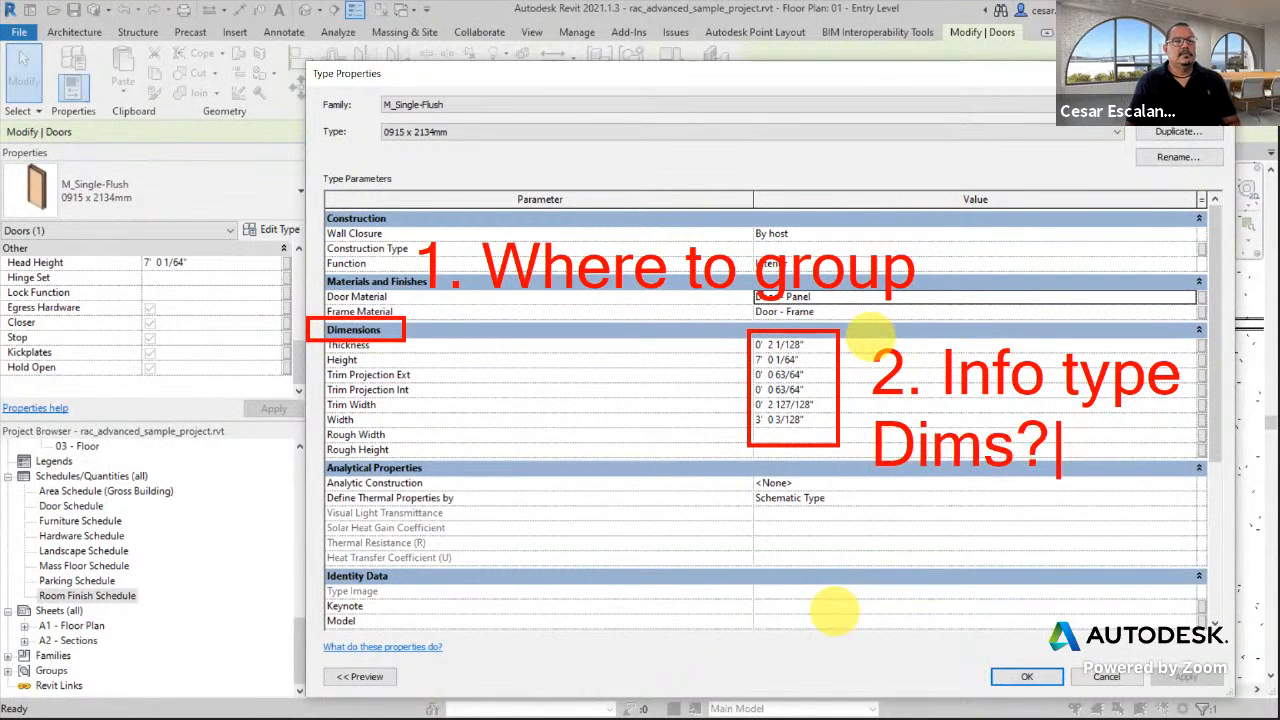
{"action": "key", "text": "Return"}
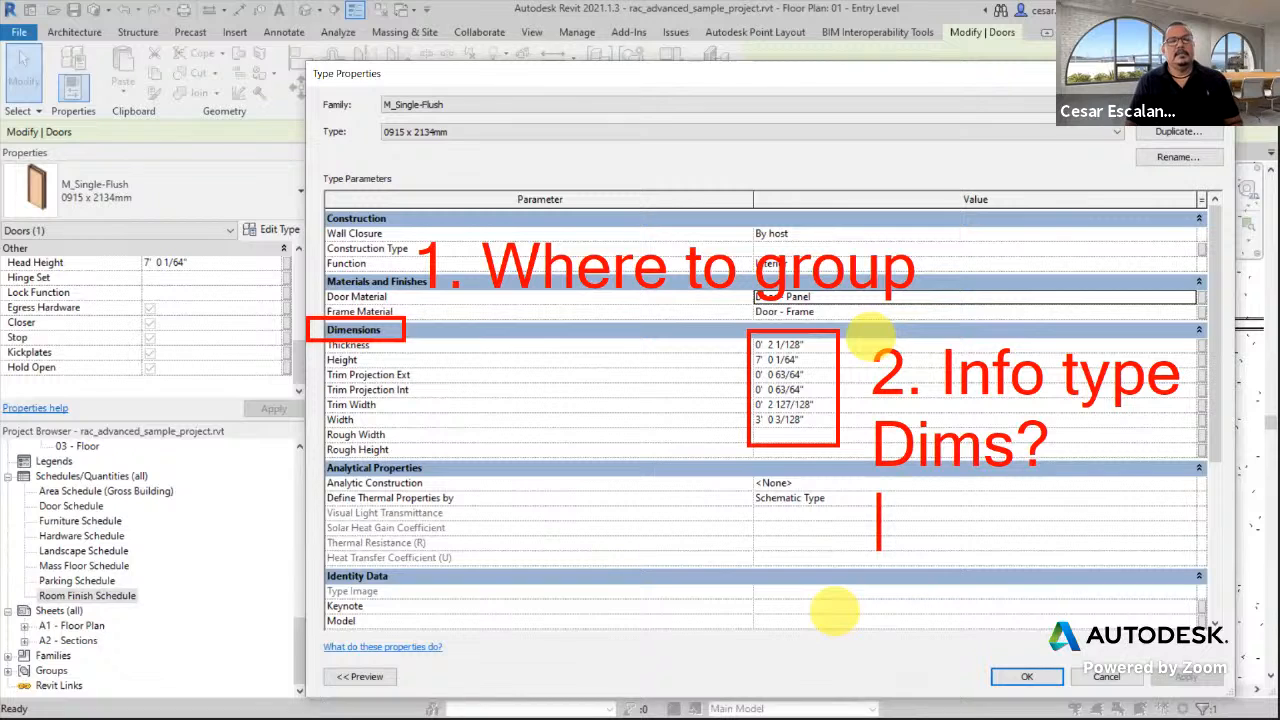
{"action": "type", "text": "Mats?"}
{"action": "key", "text": "Return"}
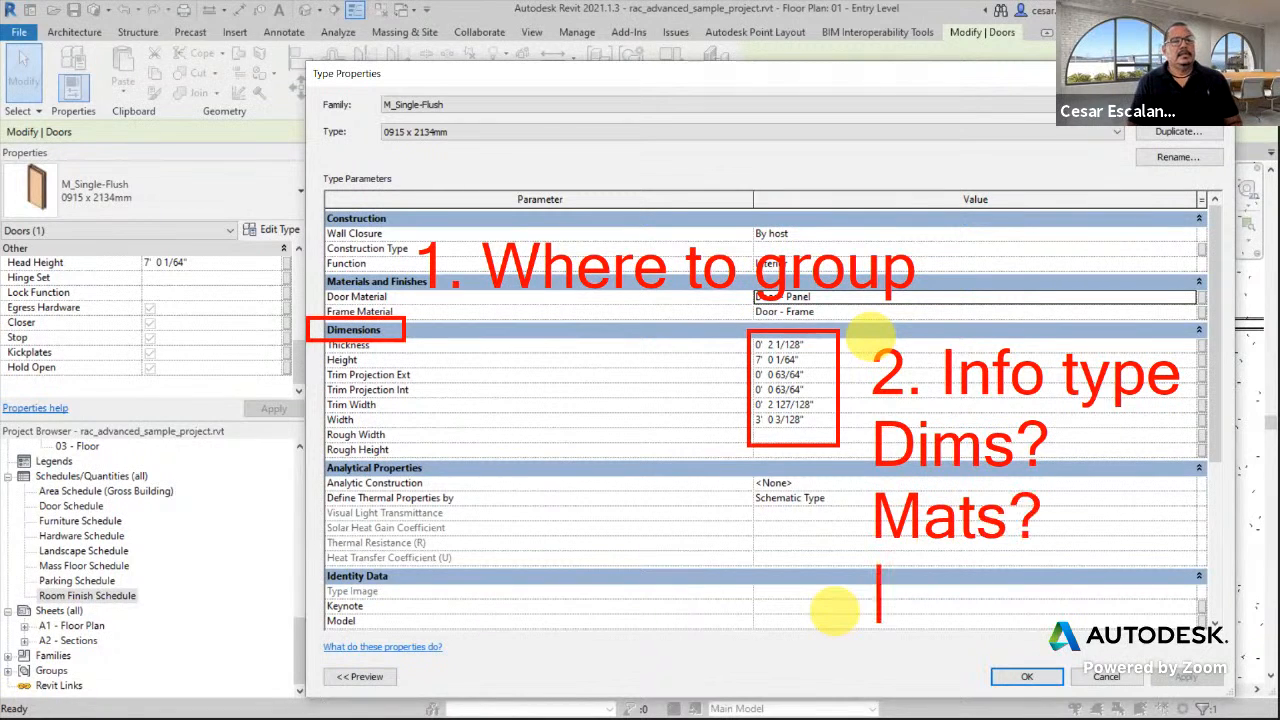
{"action": "type", "text": "Text?"}
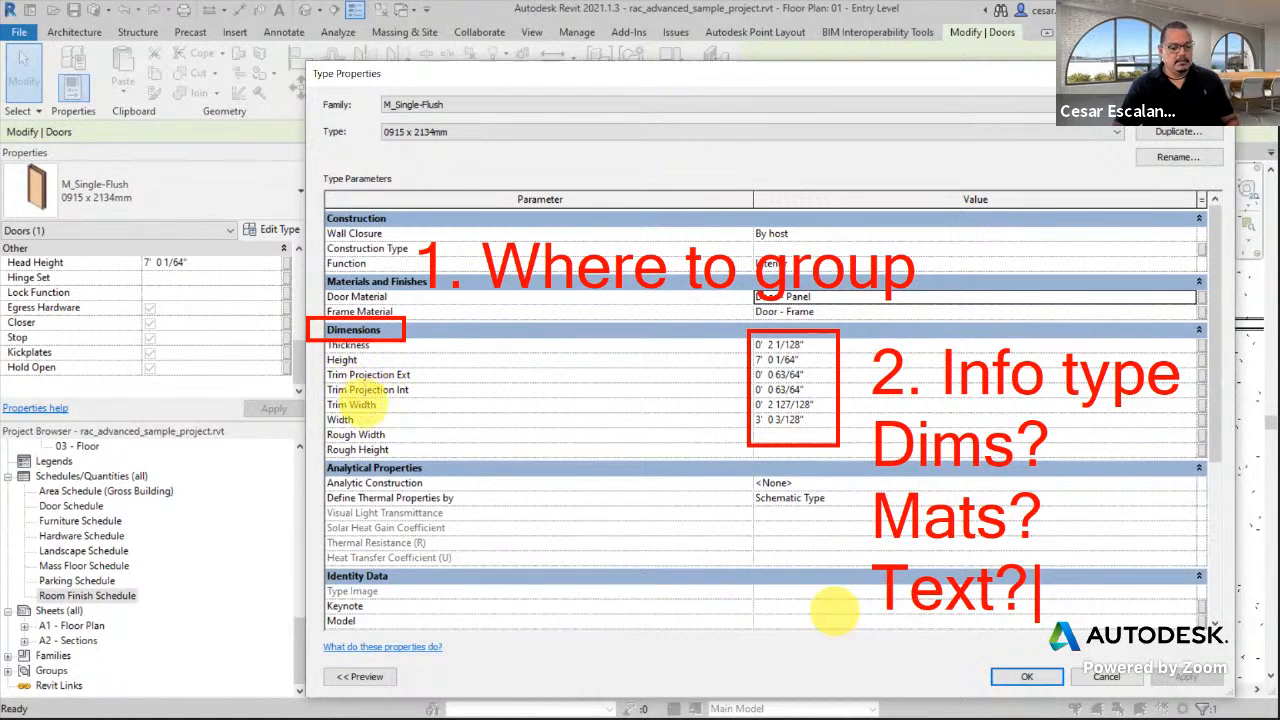
{"action": "type", "text": "t"}
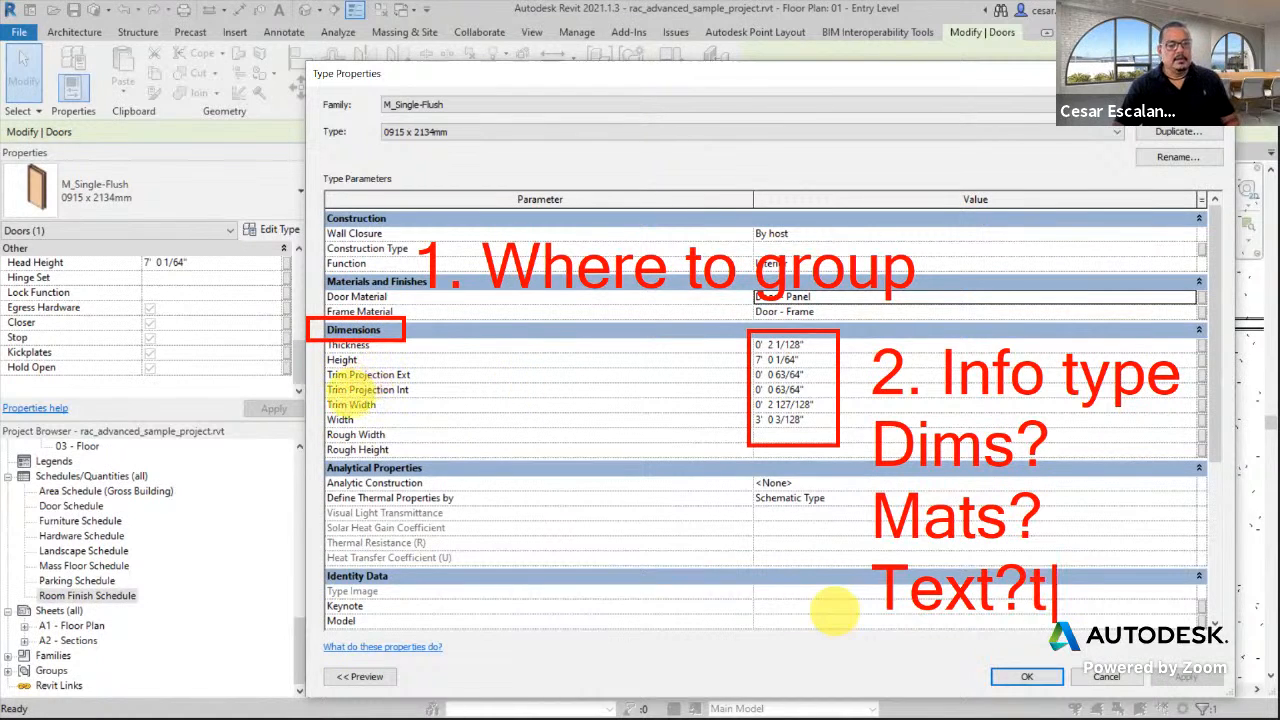
{"action": "left_click", "coordinate": [1090, 578]}
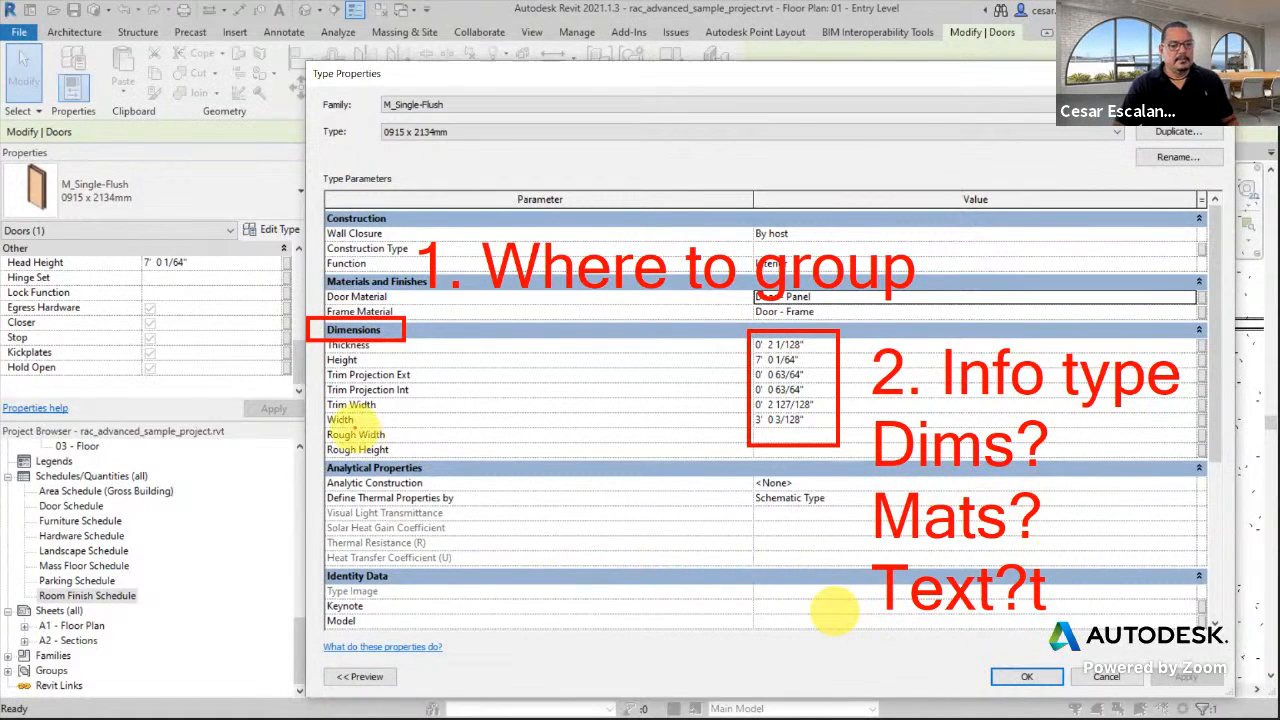
Box the Width, Rough Width and Rough Height parameter names, annotate them with "3. Name" and clear all screen annotations.
{"action": "left_click_drag", "start_coordinate": [316, 406], "coordinate": [404, 458]}
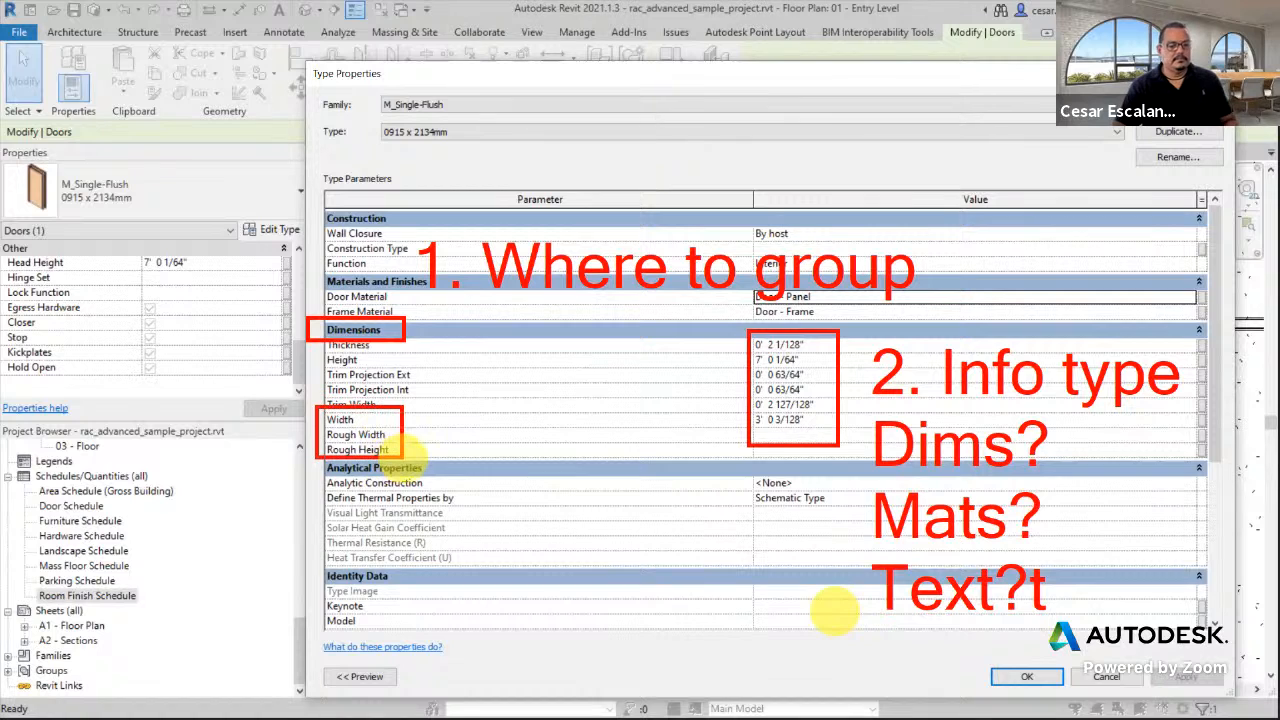
{"action": "key", "text": "t"}
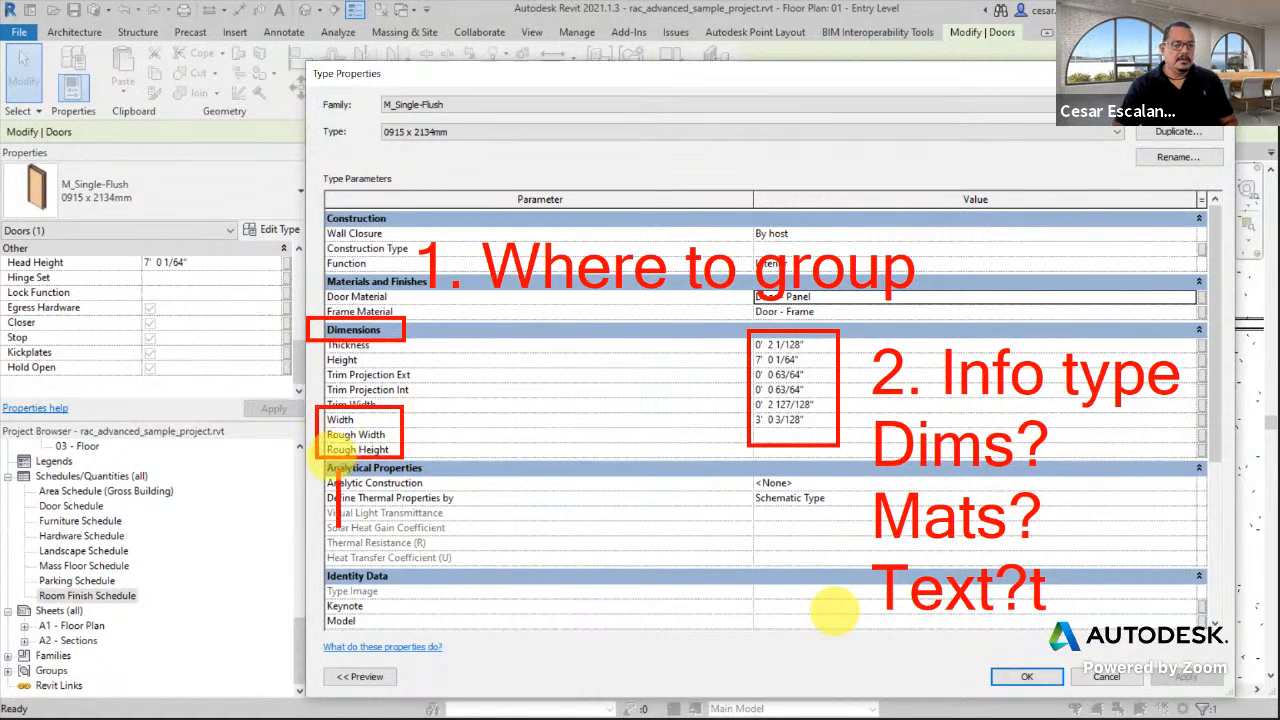
{"action": "left_click", "coordinate": [331, 457]}
{"action": "type", "text": "3."}
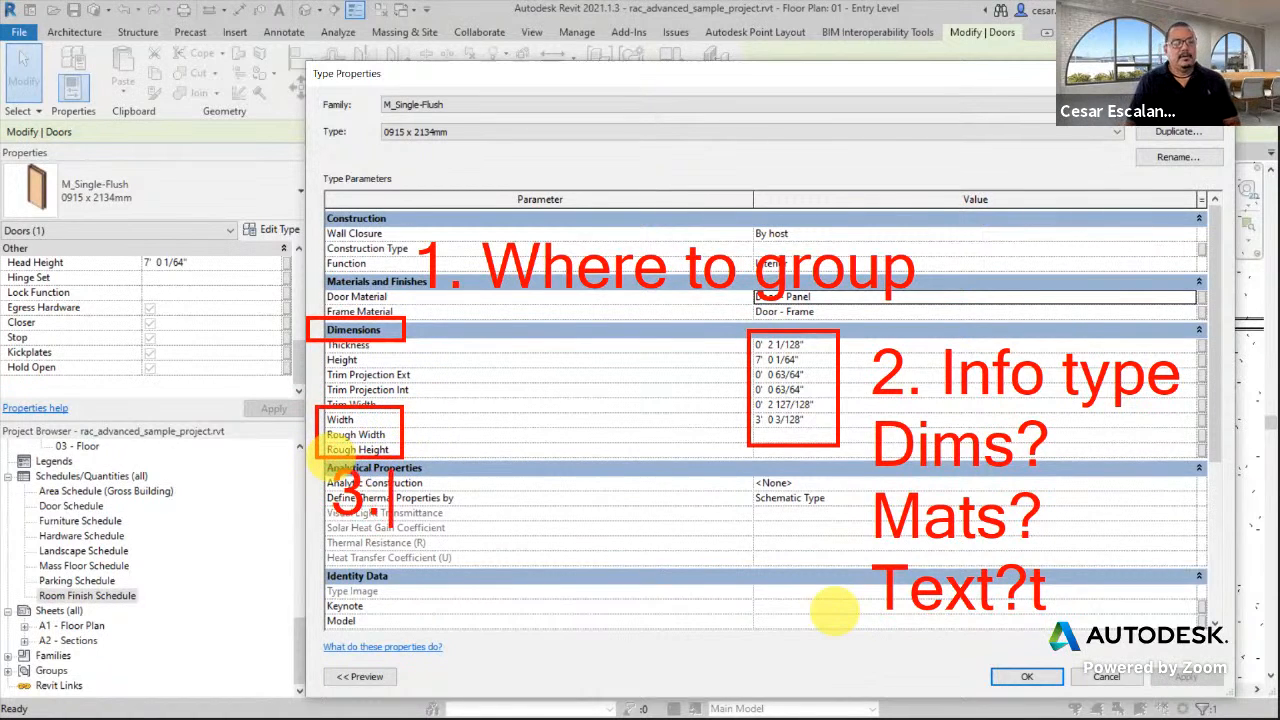
{"action": "type", "text": " Name"}
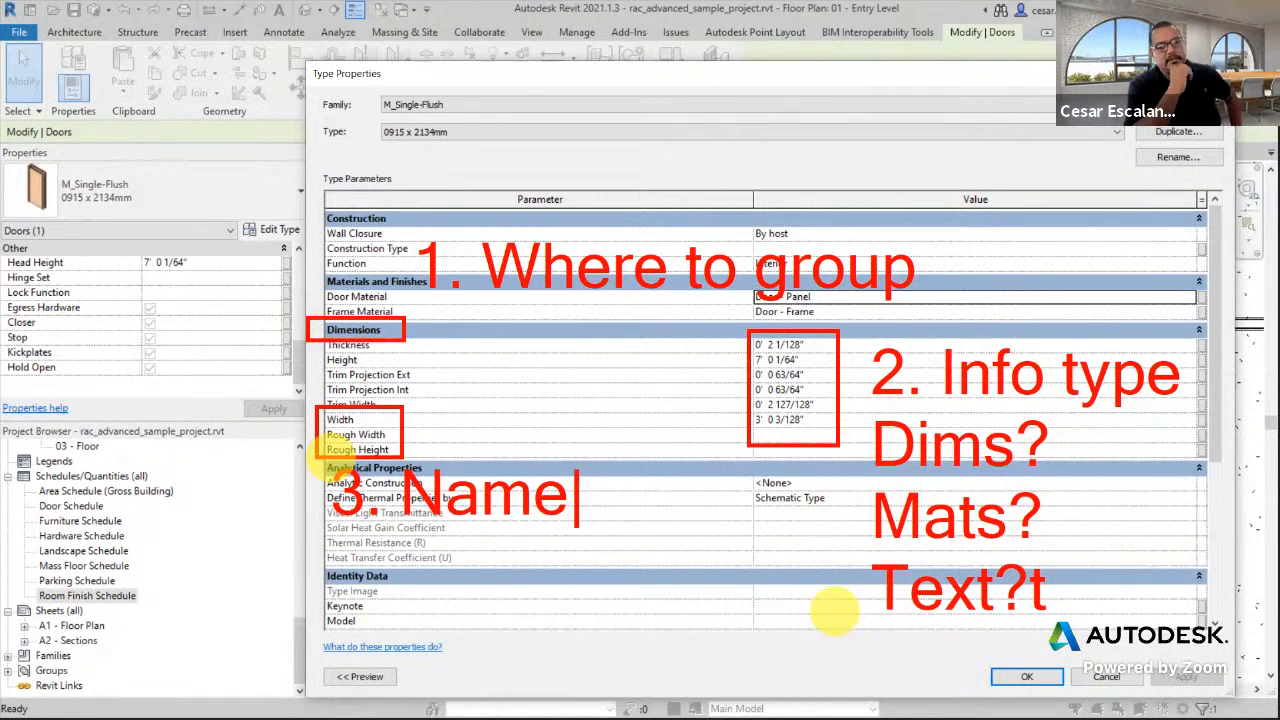
{"action": "key", "text": "XF86AudioRaiseVolume"}
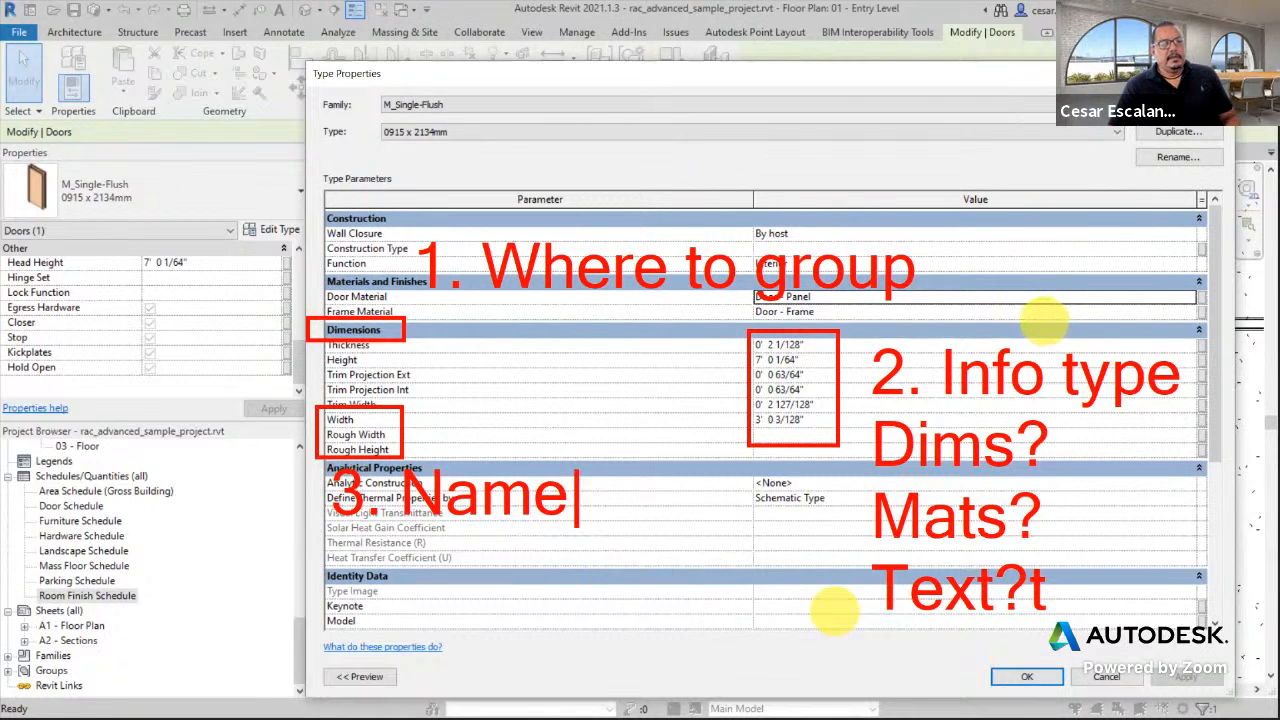
{"action": "key", "text": "Escape"}
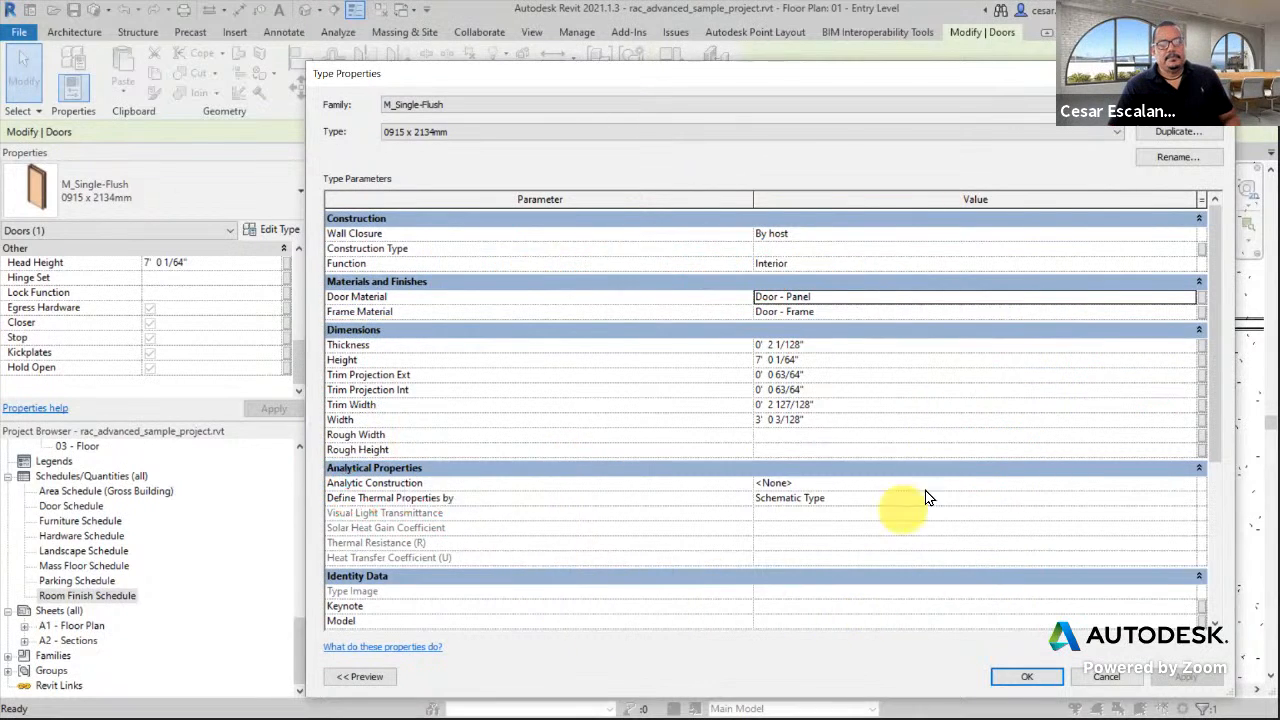
Close the type properties and review the identity data and phasing instance properties of door 104B.
{"action": "left_click_drag", "start_coordinate": [1217, 372], "coordinate": [1212, 338]}
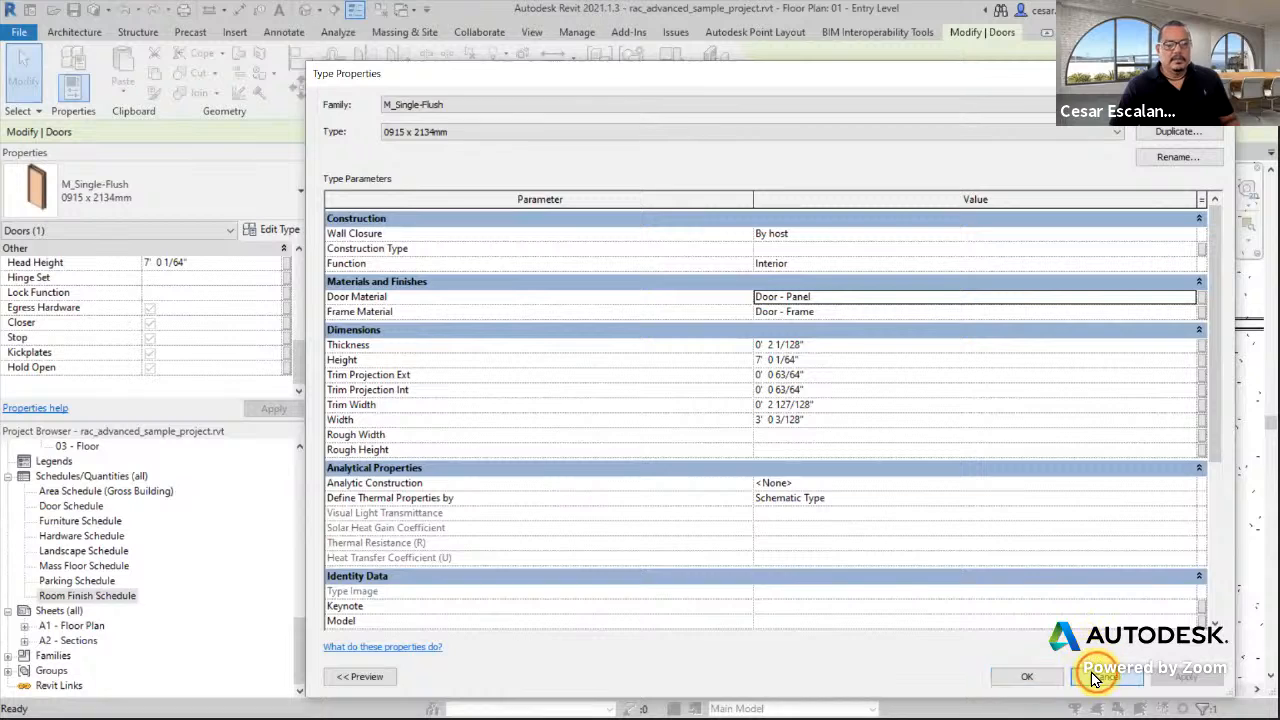
{"action": "left_click", "coordinate": [1026, 676]}
{"action": "scroll", "coordinate": [303, 366], "scroll_direction": "up", "scroll_amount": 3}
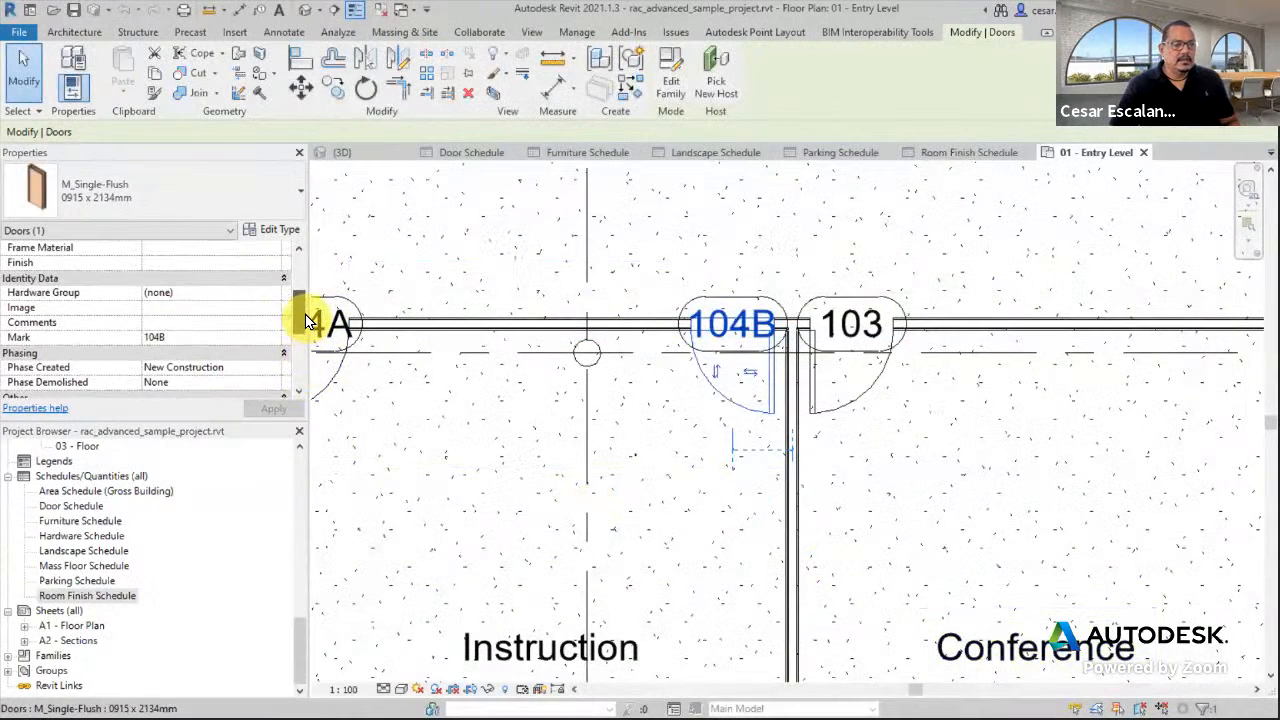
Review the remaining instance properties of door 104B and clear the selection in the Entry Level plan.
{"action": "scroll", "coordinate": [306, 300], "scroll_direction": "down", "scroll_amount": 3}
{"action": "left_click_drag", "start_coordinate": [301, 358], "coordinate": [310, 330]}
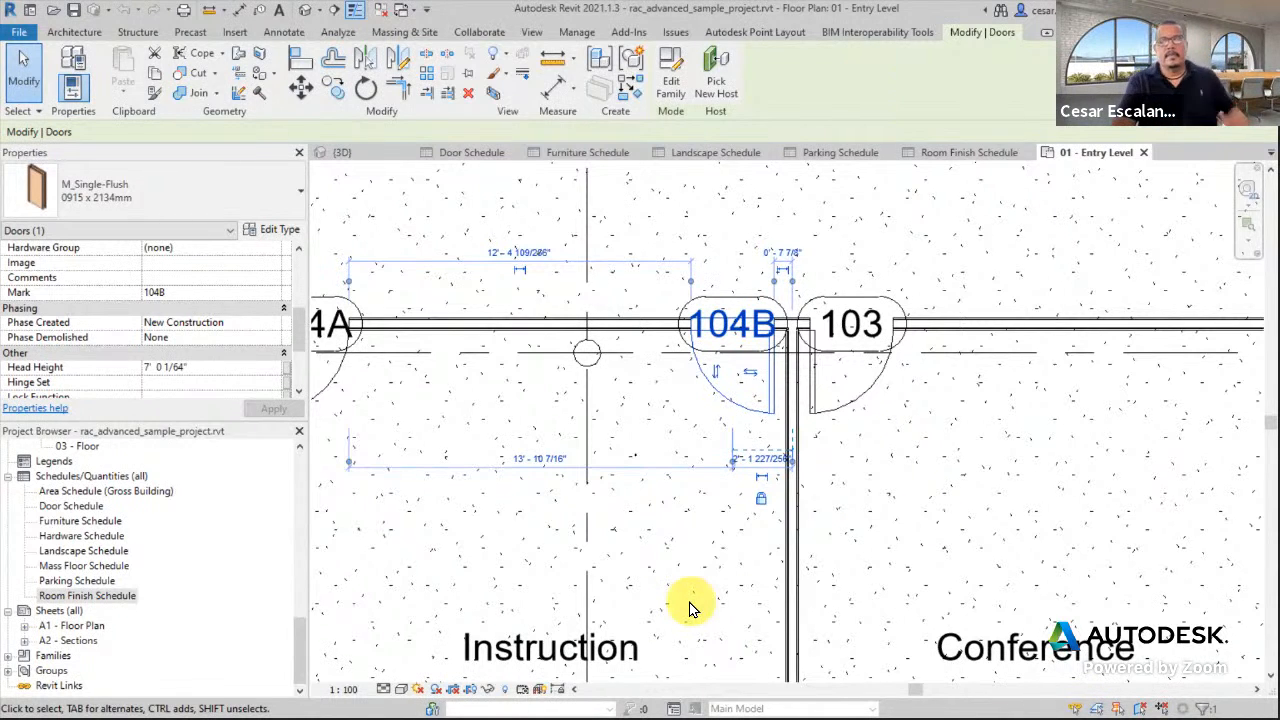
{"action": "left_click", "coordinate": [995, 522]}
{"action": "scroll", "coordinate": [938, 514], "scroll_direction": "down", "scroll_amount": 1}
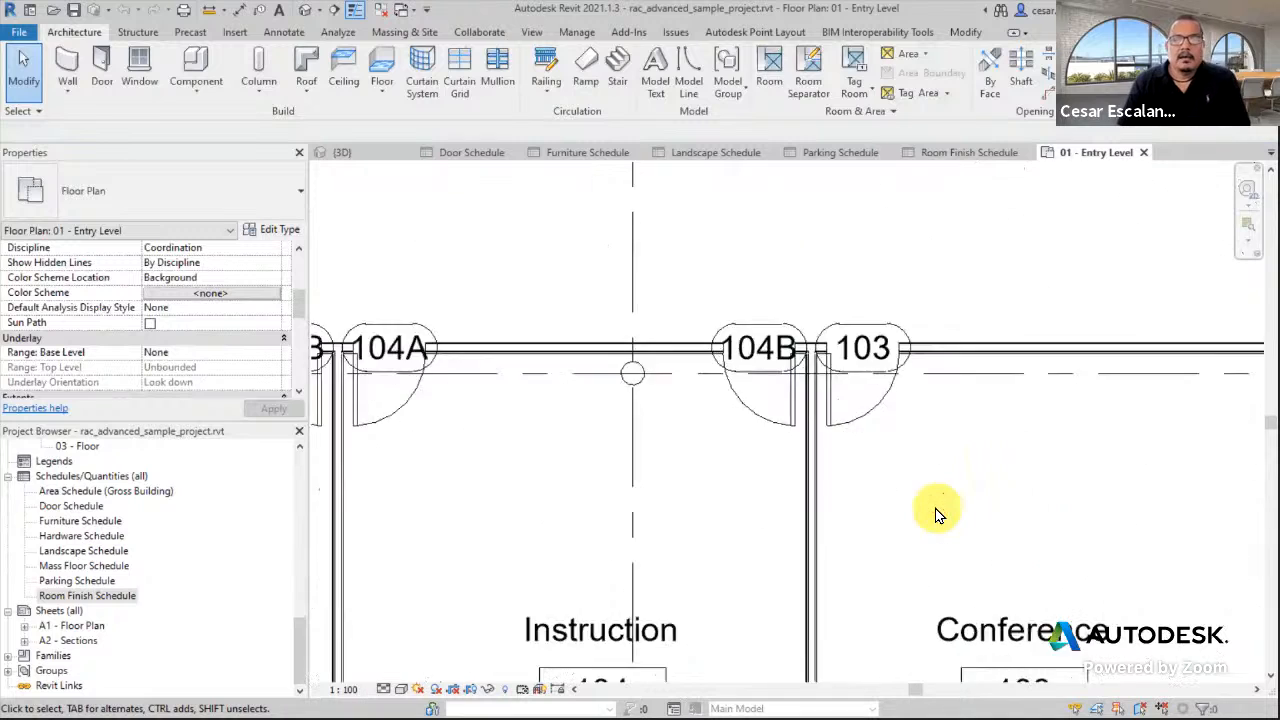
{"action": "scroll", "coordinate": [938, 514], "scroll_direction": "down", "scroll_amount": 1}
{"action": "middle_click_drag", "start_coordinate": [955, 514], "coordinate": [1059, 480]}
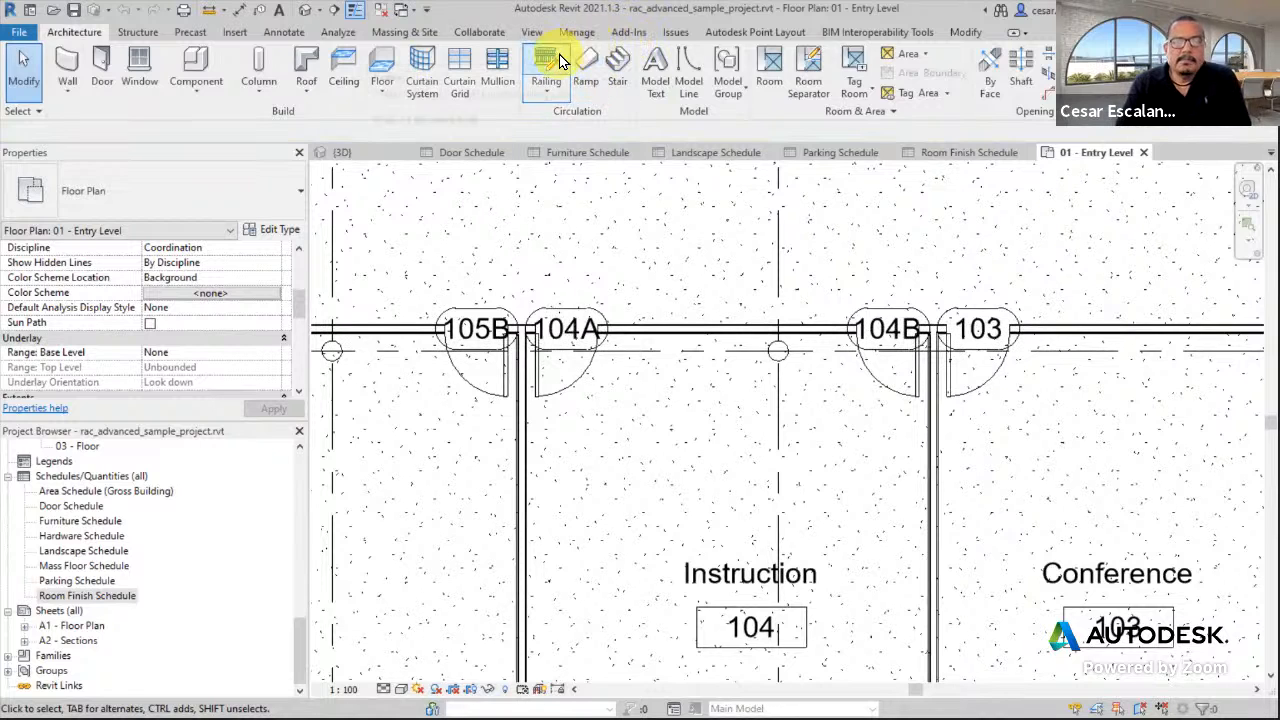
Open the shared parameters editor and examine the path of the current shared parameter file.
{"action": "left_click", "coordinate": [580, 33]}
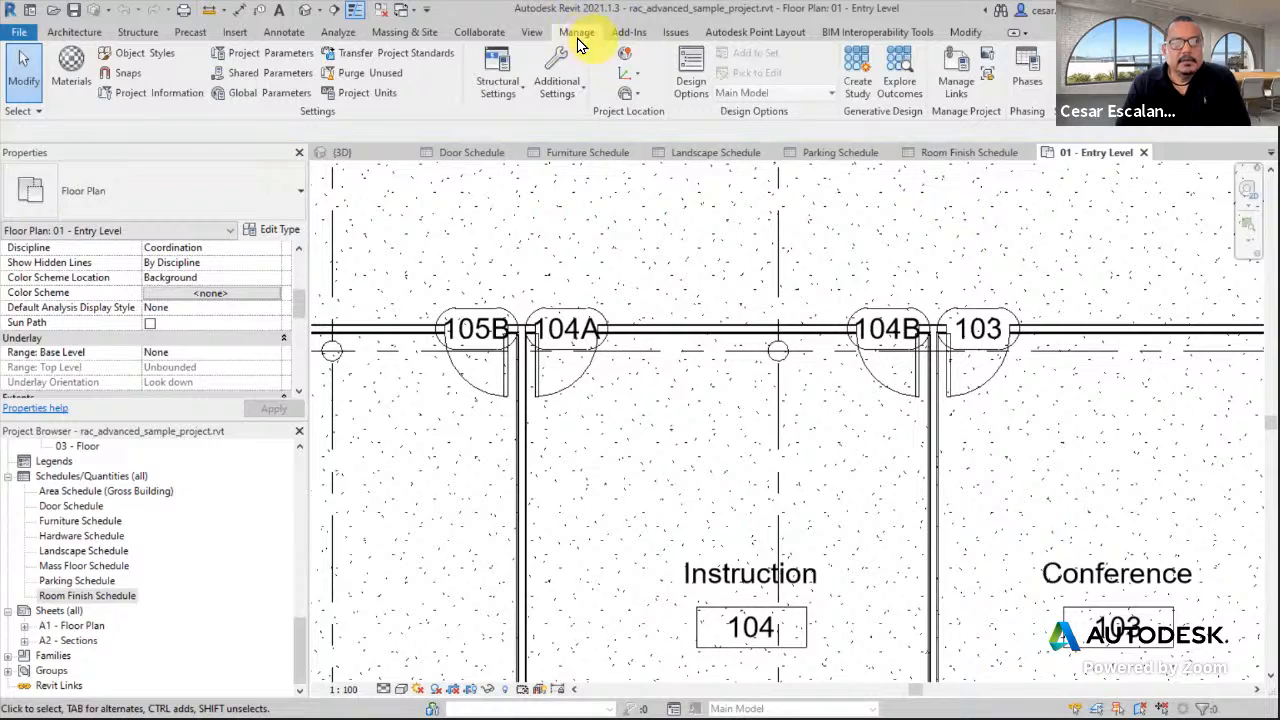
{"action": "left_click", "coordinate": [291, 74]}
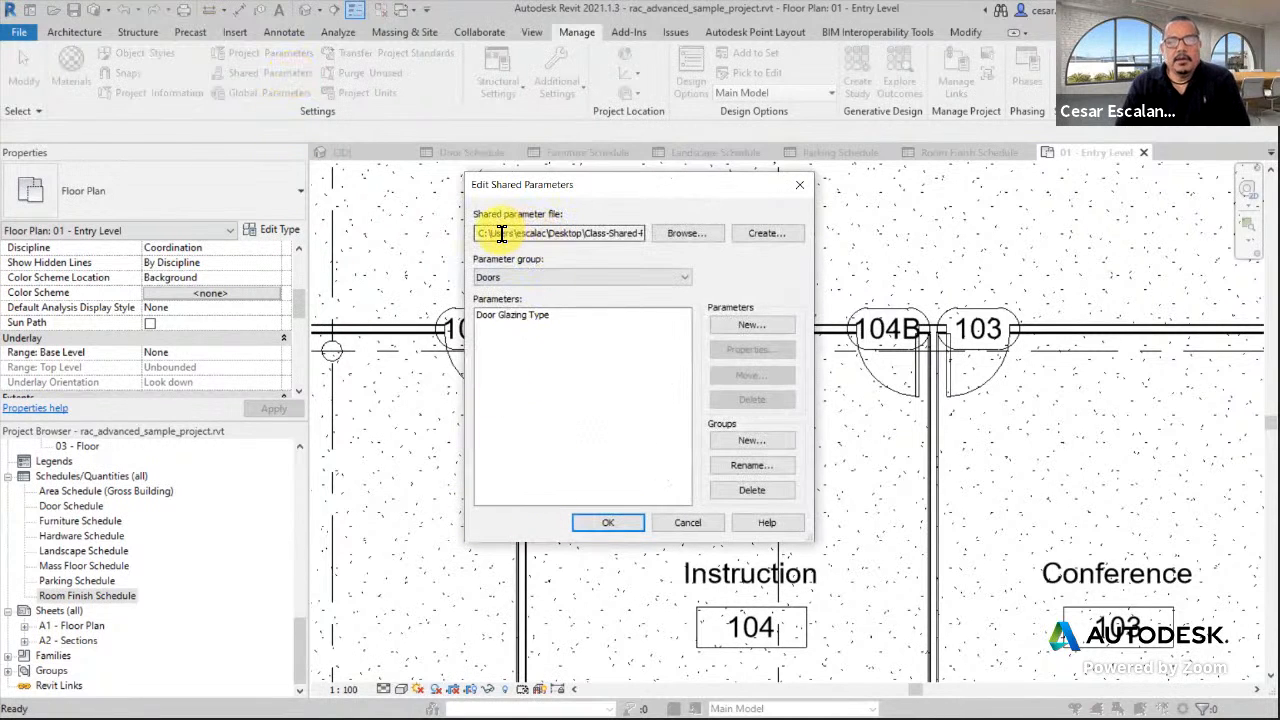
{"action": "left_click_drag", "start_coordinate": [491, 234], "coordinate": [452, 237]}
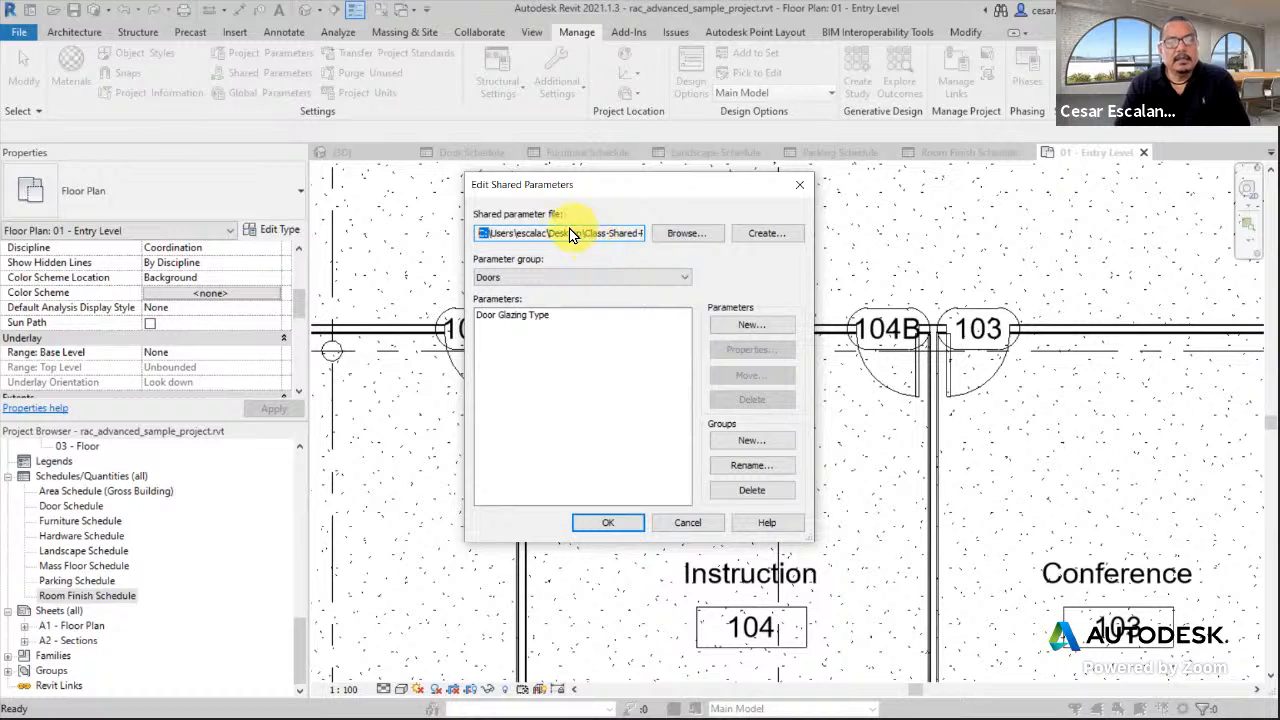
{"action": "left_click", "coordinate": [489, 234]}
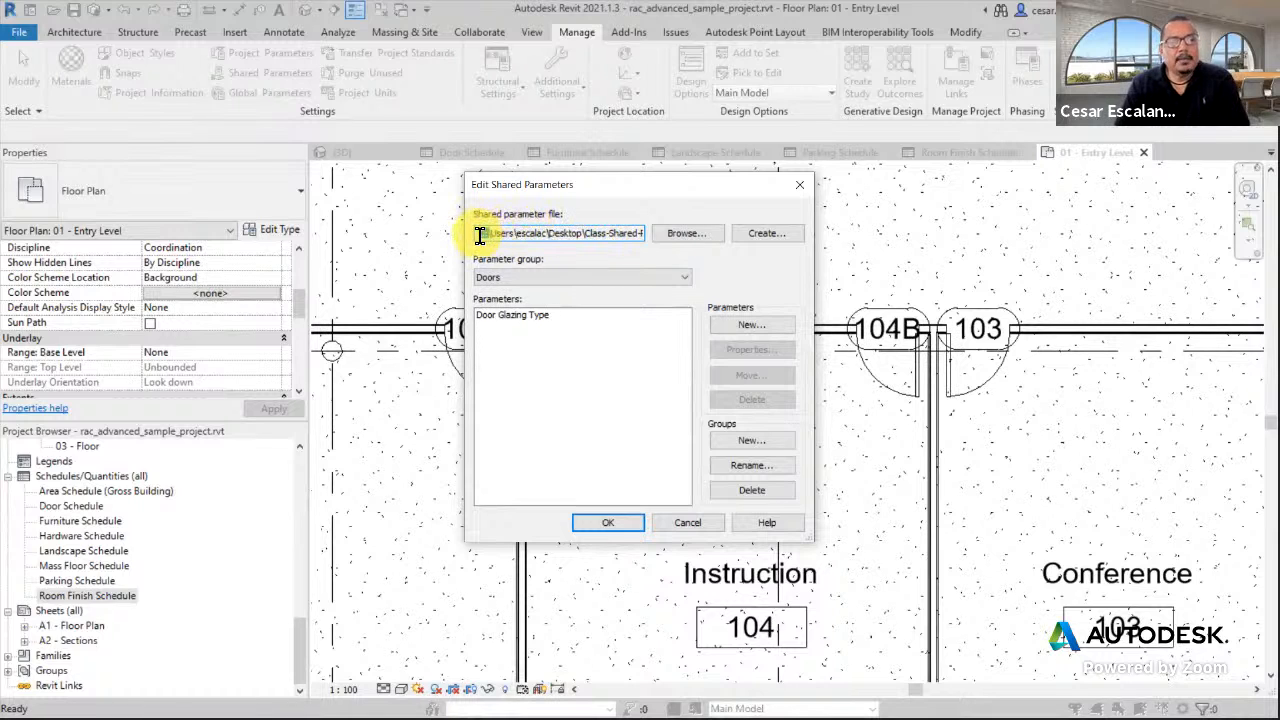
{"action": "left_click_drag", "start_coordinate": [483, 236], "coordinate": [683, 237]}
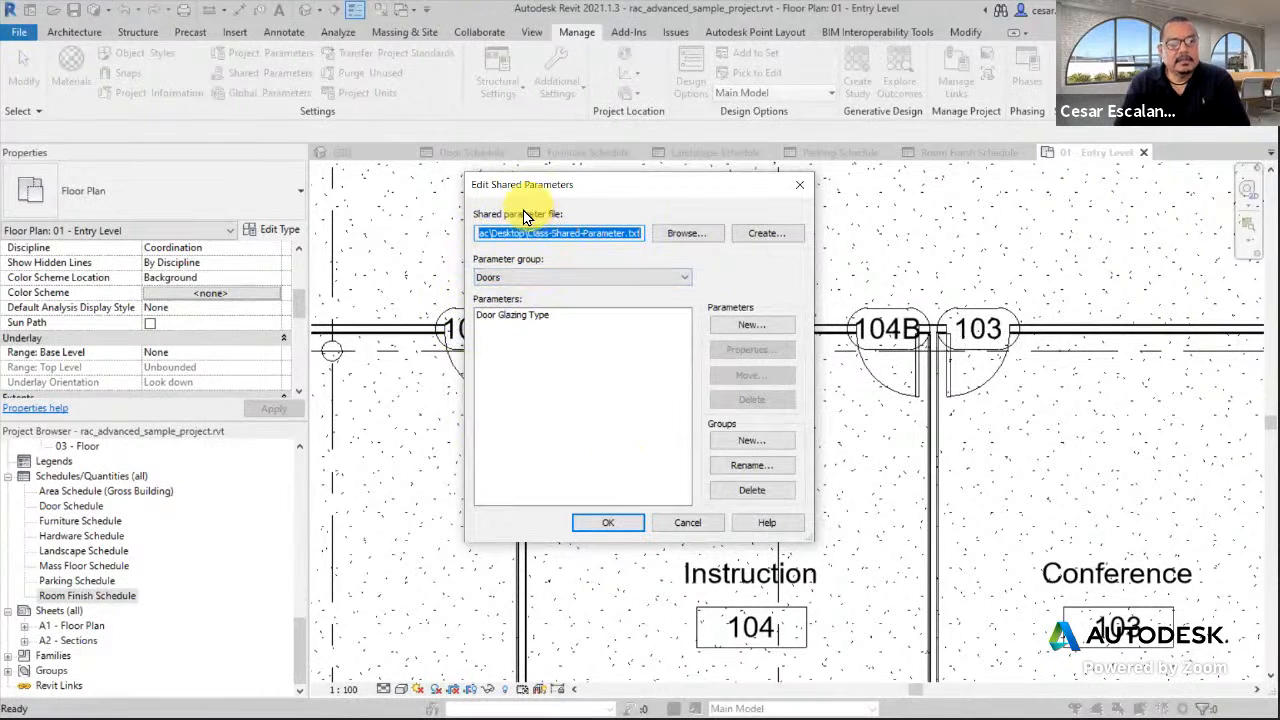
{"action": "left_click", "coordinate": [617, 423]}
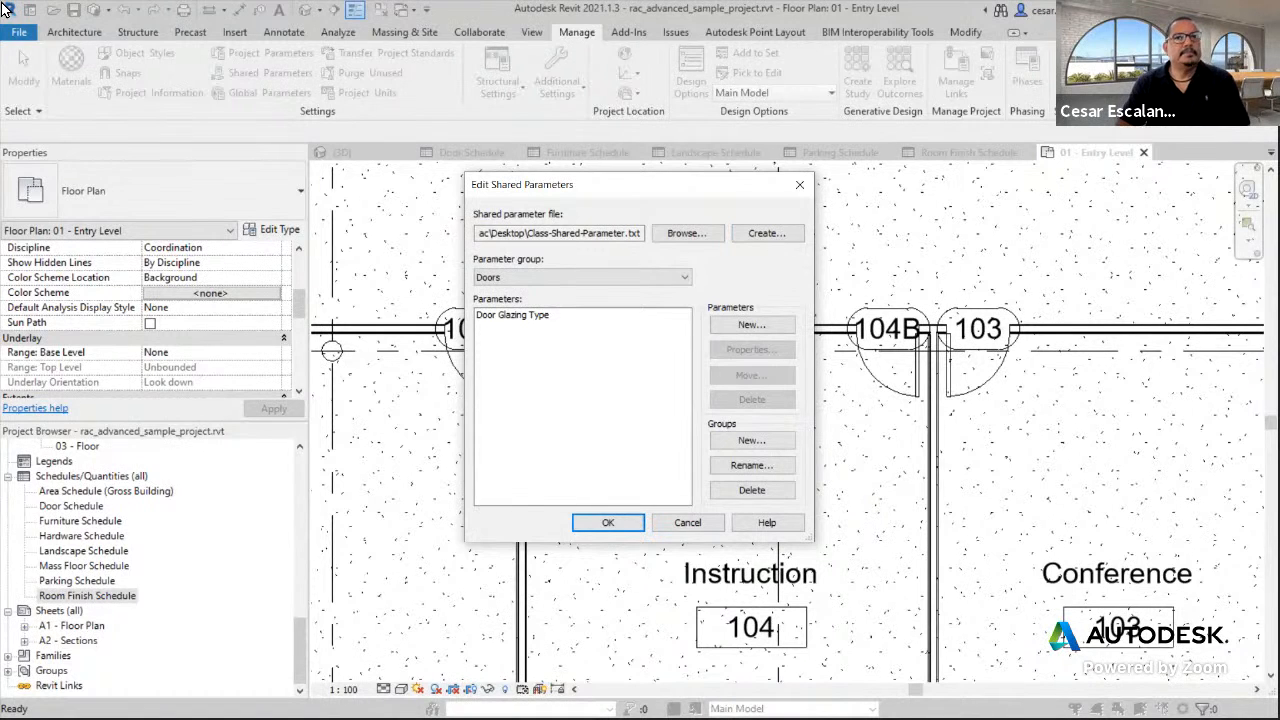
Start a new shared parameter file and choose the RAC_Summer2021 folder on the Data (D:) drive as its location.
{"action": "left_click", "coordinate": [776, 246]}
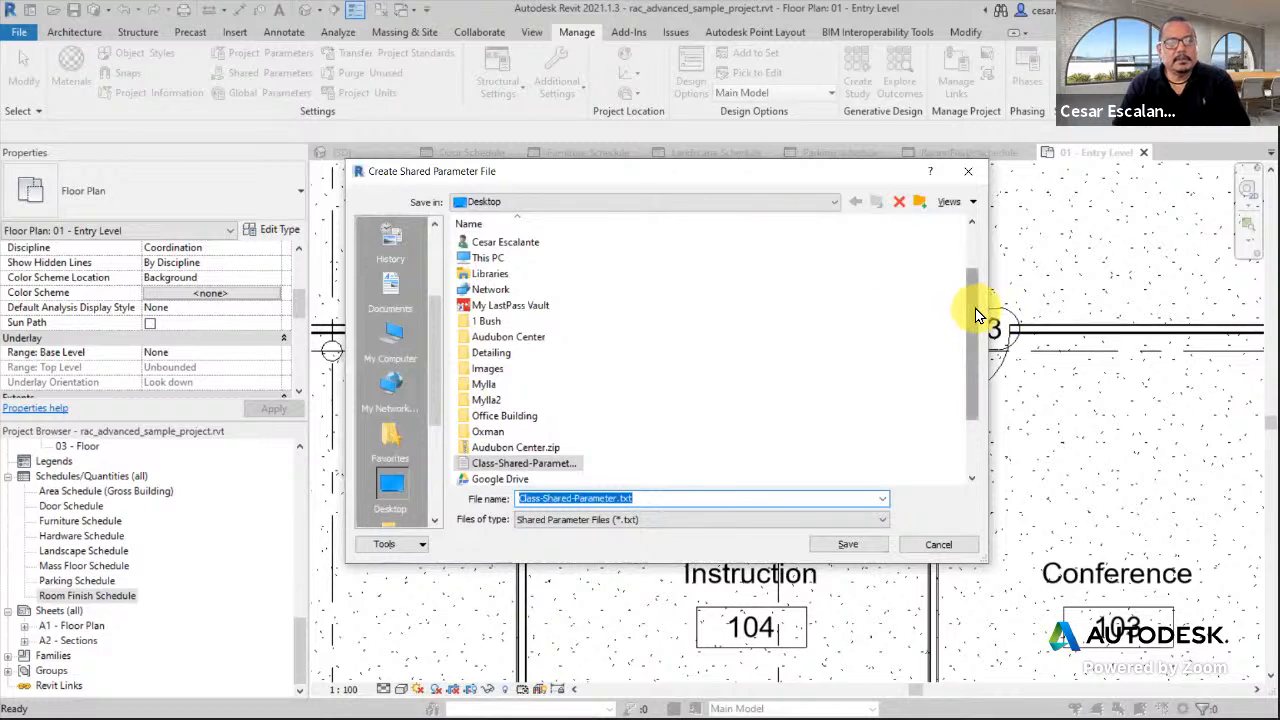
{"action": "left_click_drag", "start_coordinate": [973, 308], "coordinate": [806, 209]}
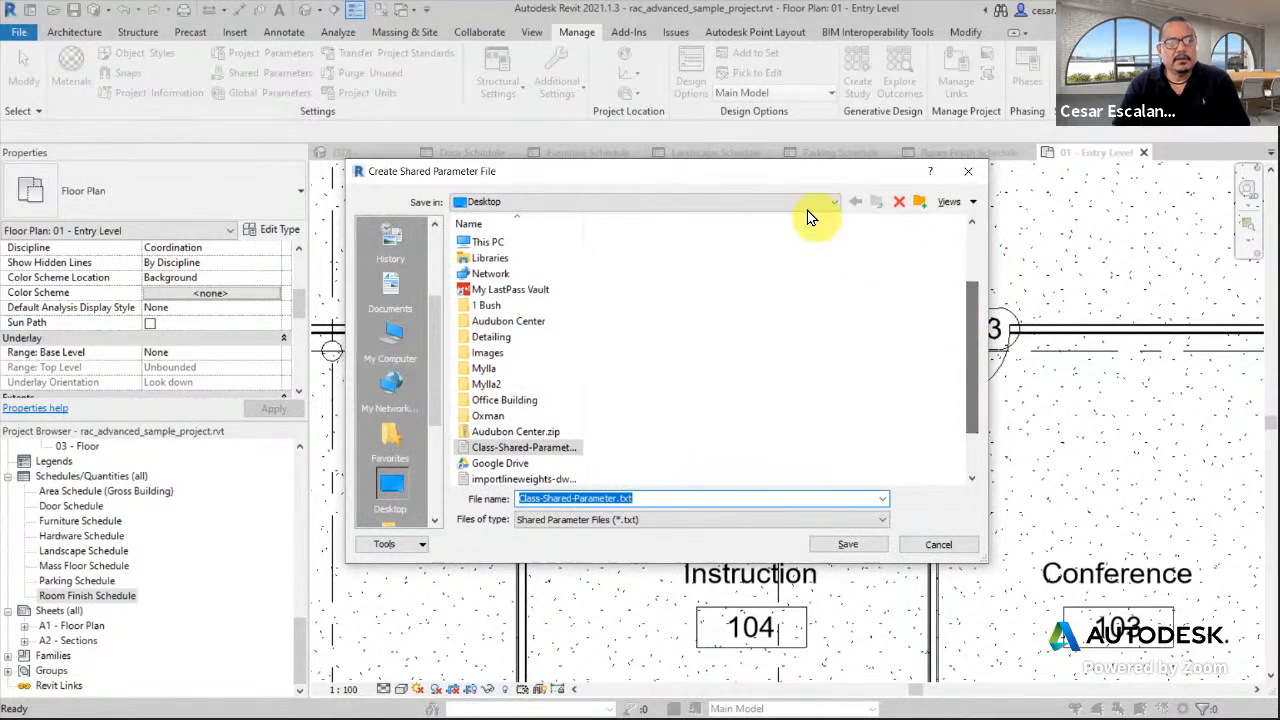
{"action": "left_click", "coordinate": [803, 204]}
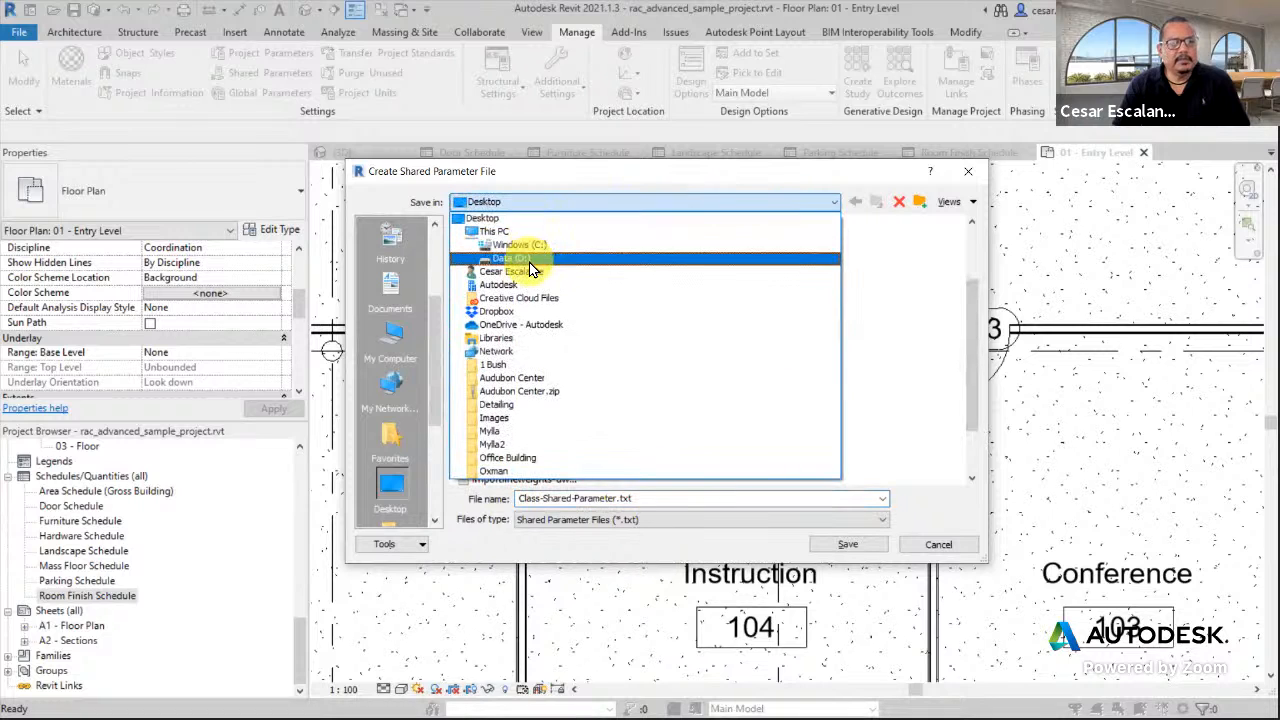
{"action": "left_click", "coordinate": [525, 258]}
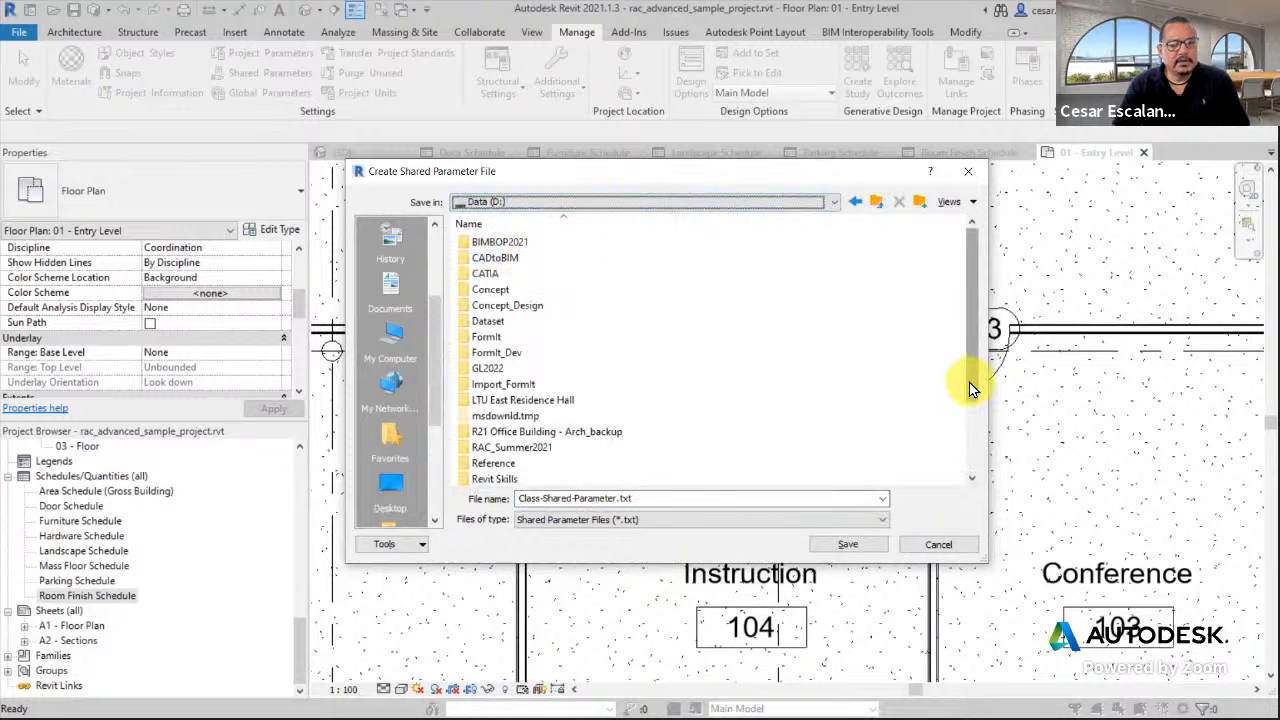
{"action": "double_click", "coordinate": [511, 447]}
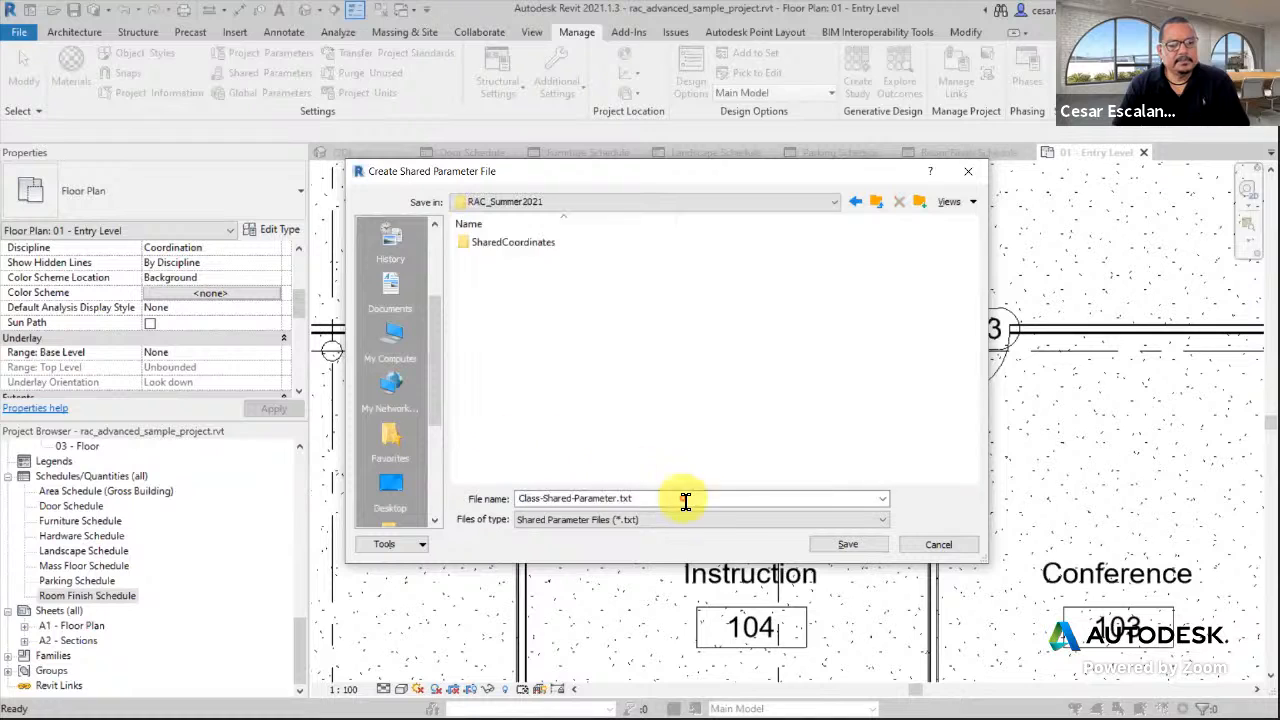
Name the new shared parameter file Shared-Parameters.txt and save it.
{"action": "double_click", "coordinate": [540, 500]}
{"action": "left_click_drag", "start_coordinate": [541, 500], "coordinate": [457, 496]}
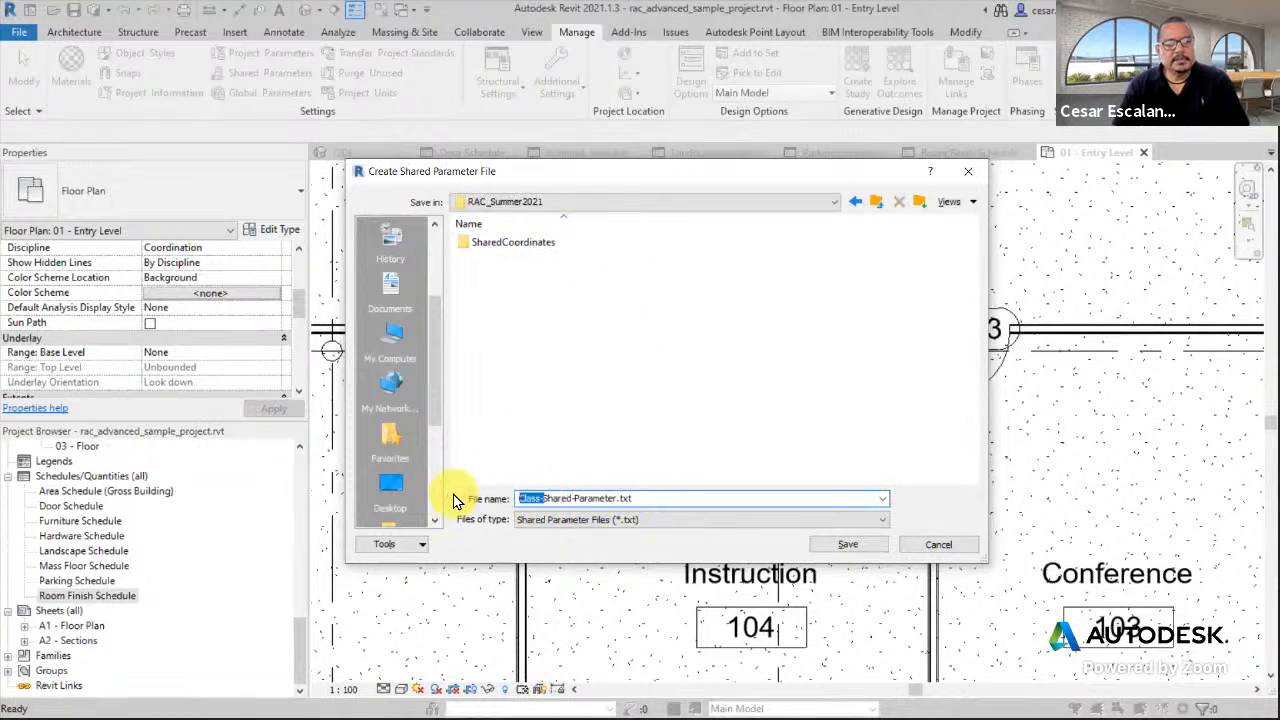
{"action": "key", "text": "Delete"}
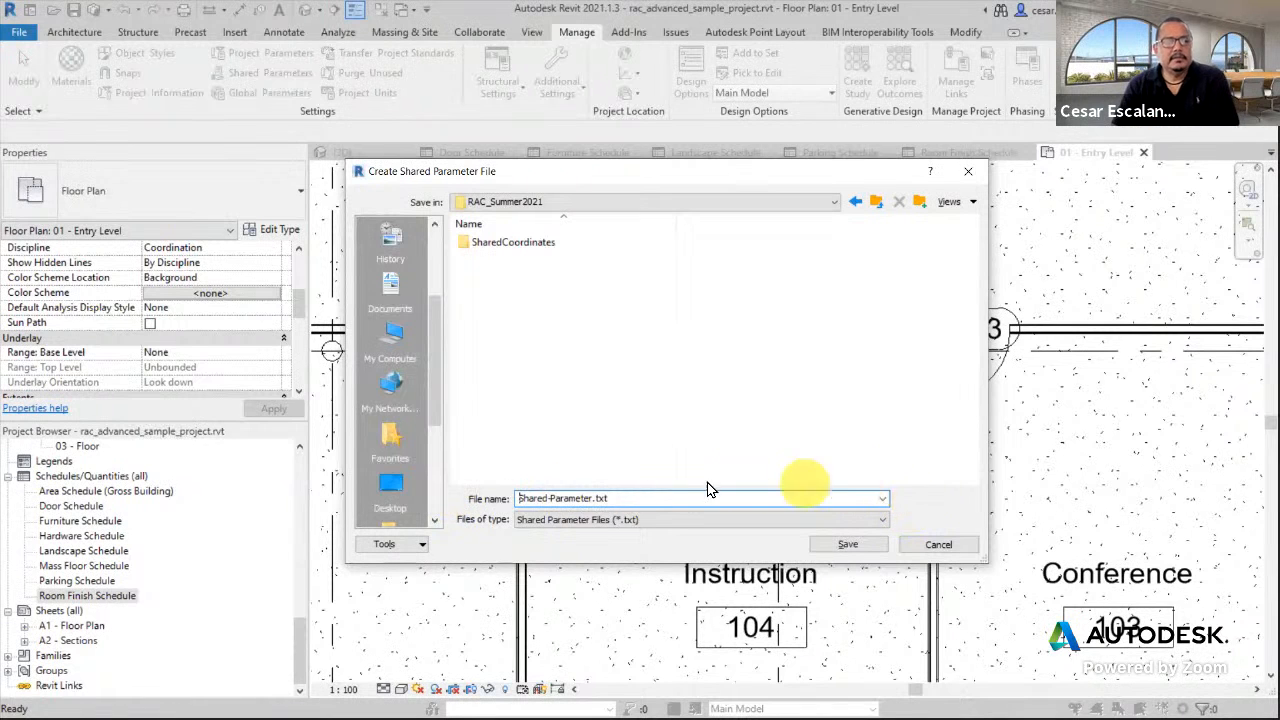
{"action": "type", "text": "-"}
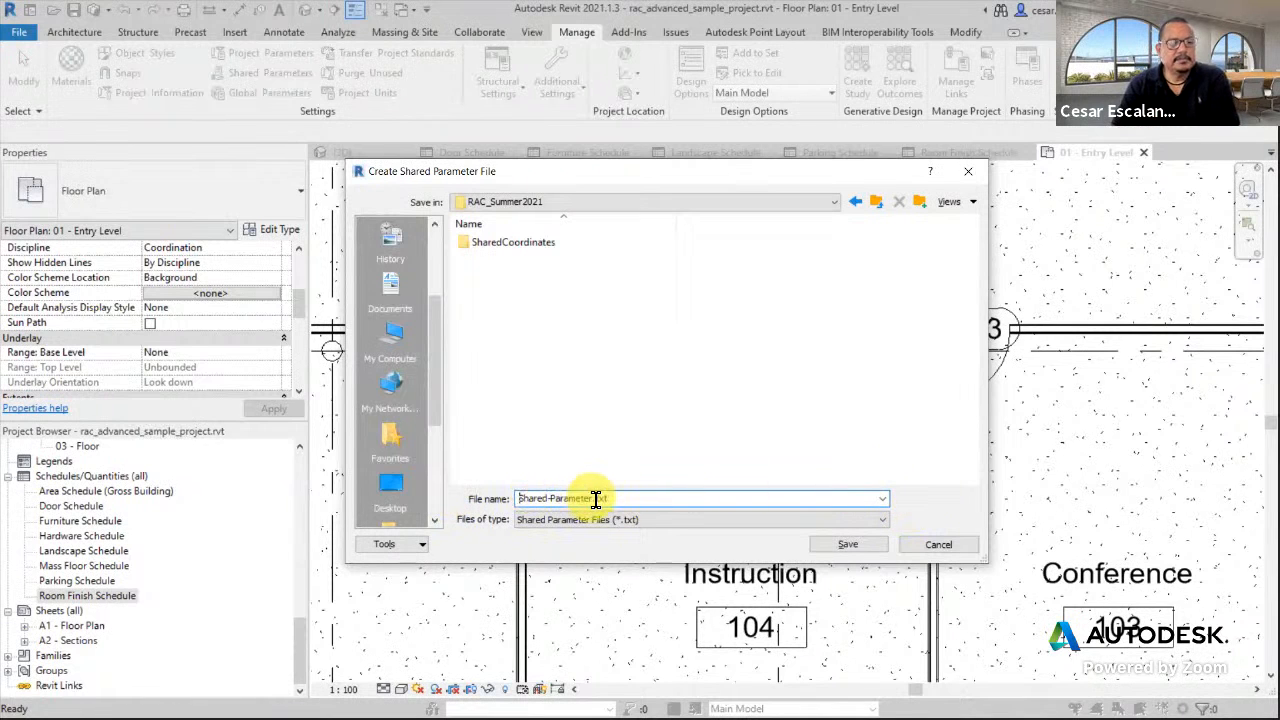
{"action": "left_click", "coordinate": [842, 546]}
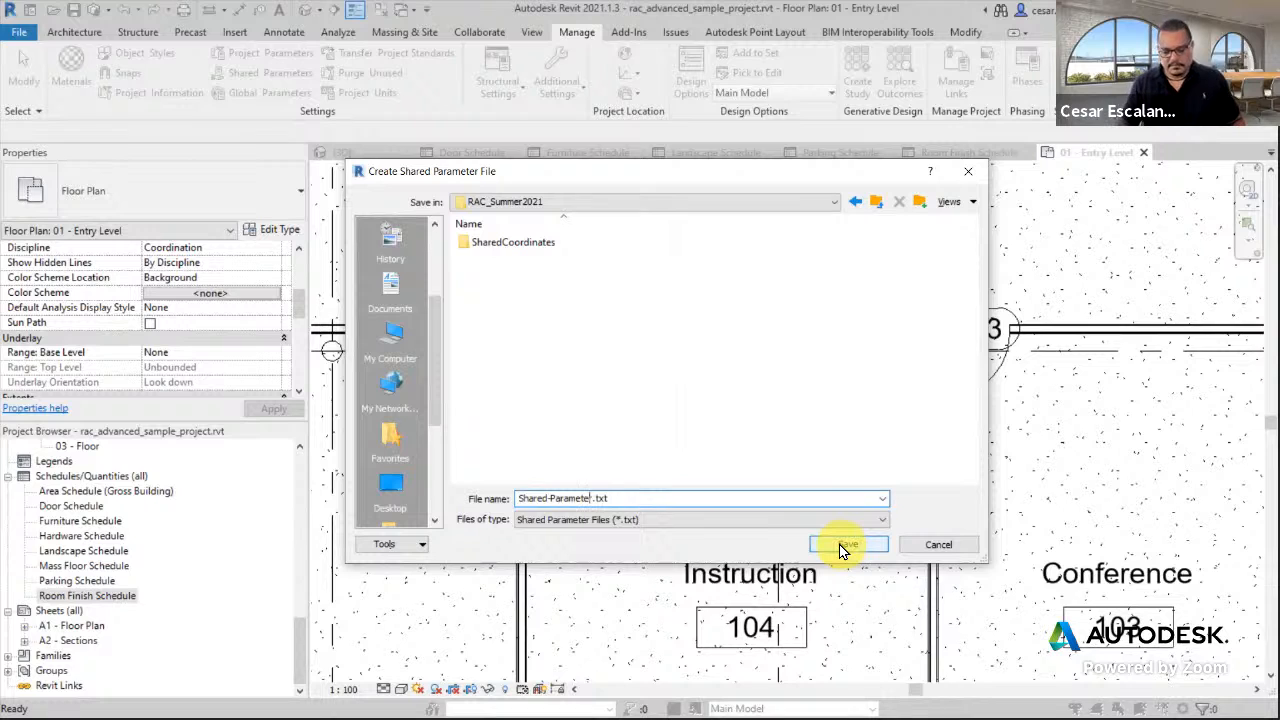
{"action": "type", "text": "s"}
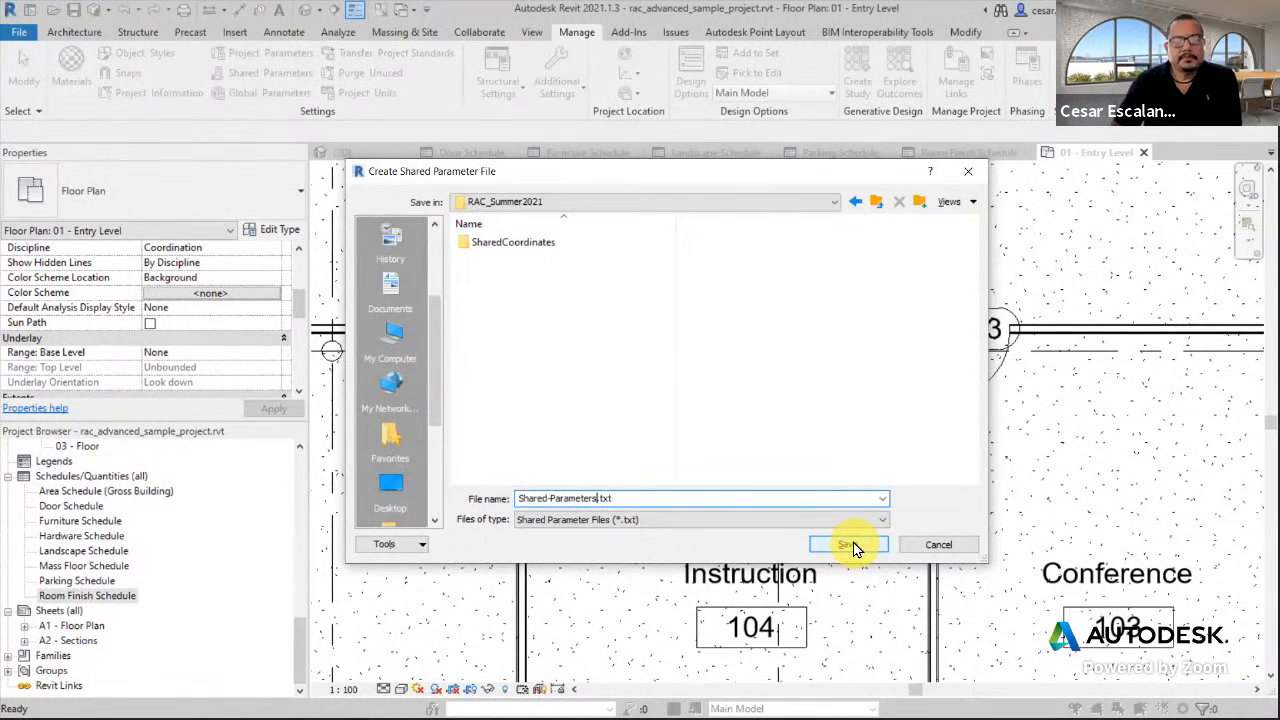
{"action": "left_click", "coordinate": [849, 545]}
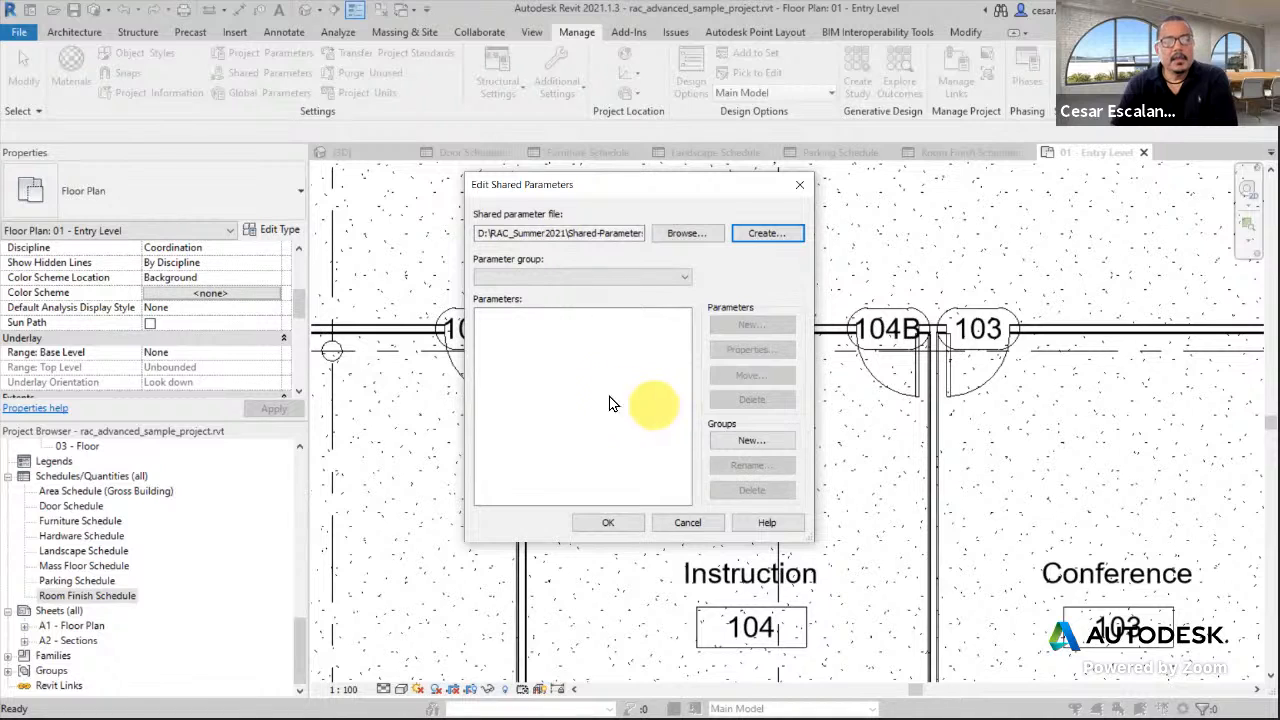
Check the parameter group list, box the Underlay heading of the floor plan properties in red and clear the annotation.
{"action": "left_click", "coordinate": [548, 278]}
{"action": "left_click", "coordinate": [548, 280]}
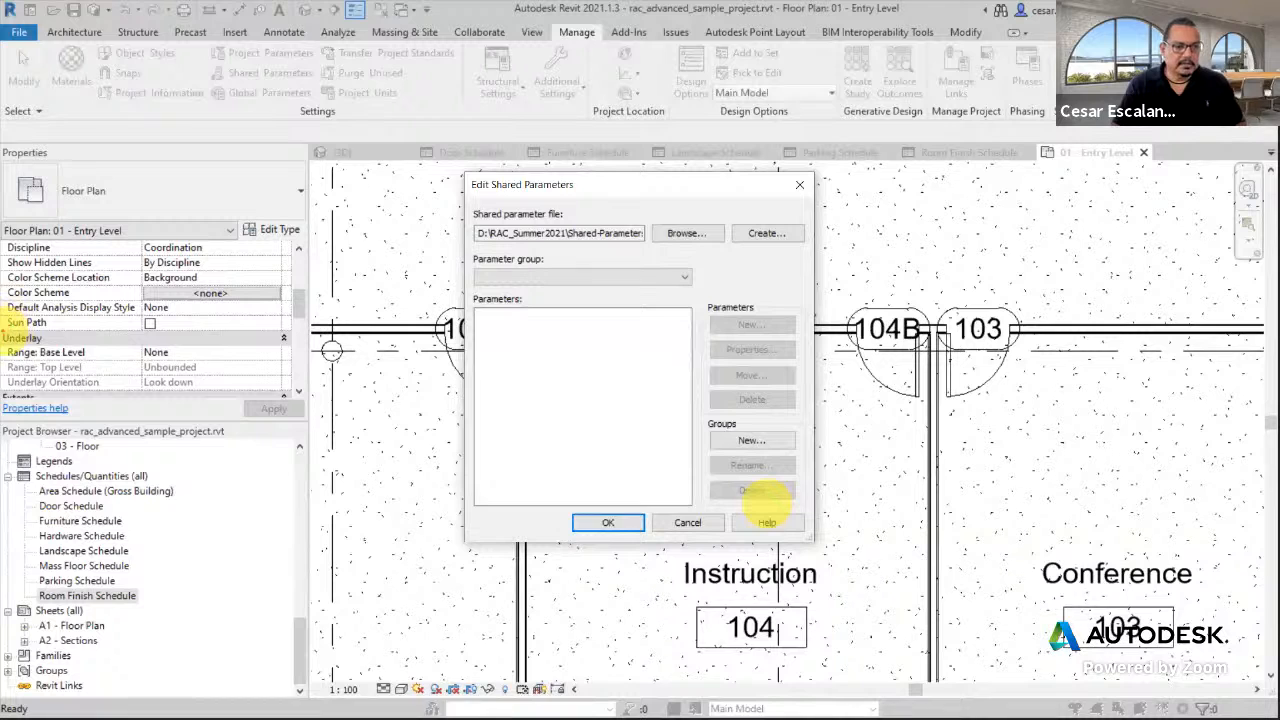
{"action": "left_click_drag", "start_coordinate": [2, 325], "coordinate": [64, 350], "text": "ctrl"}
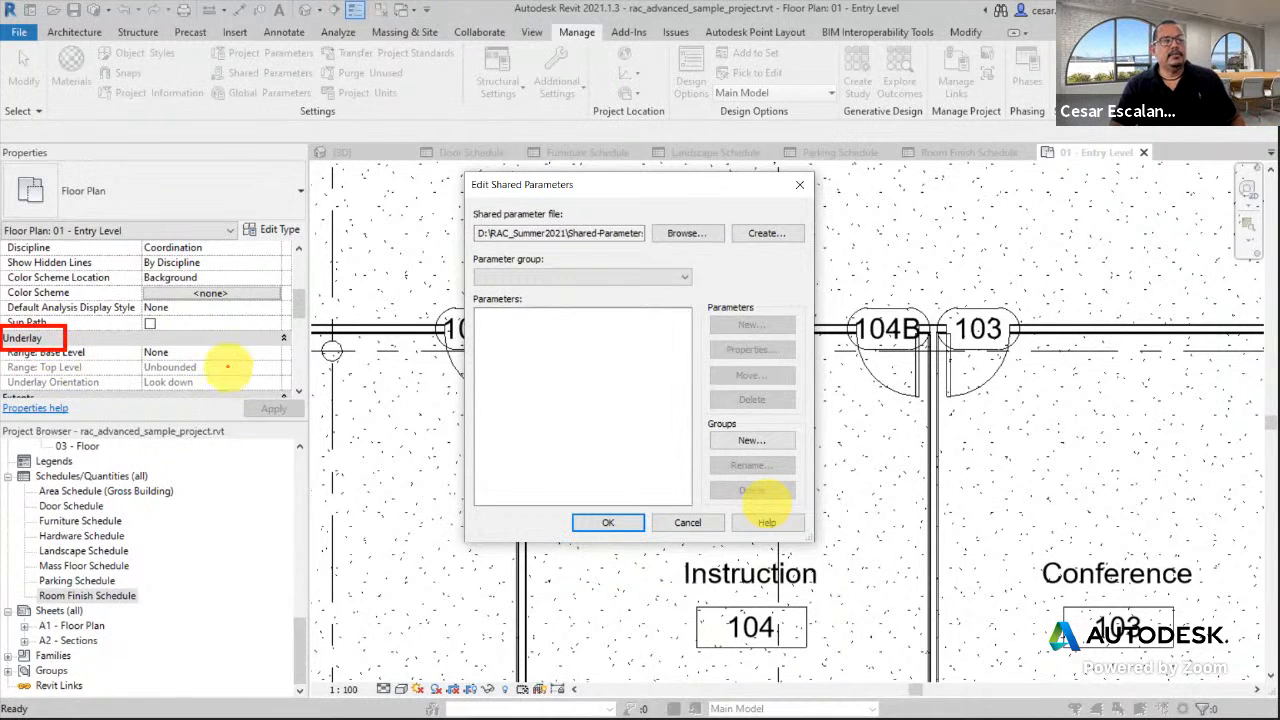
{"action": "key", "text": "Escape"}
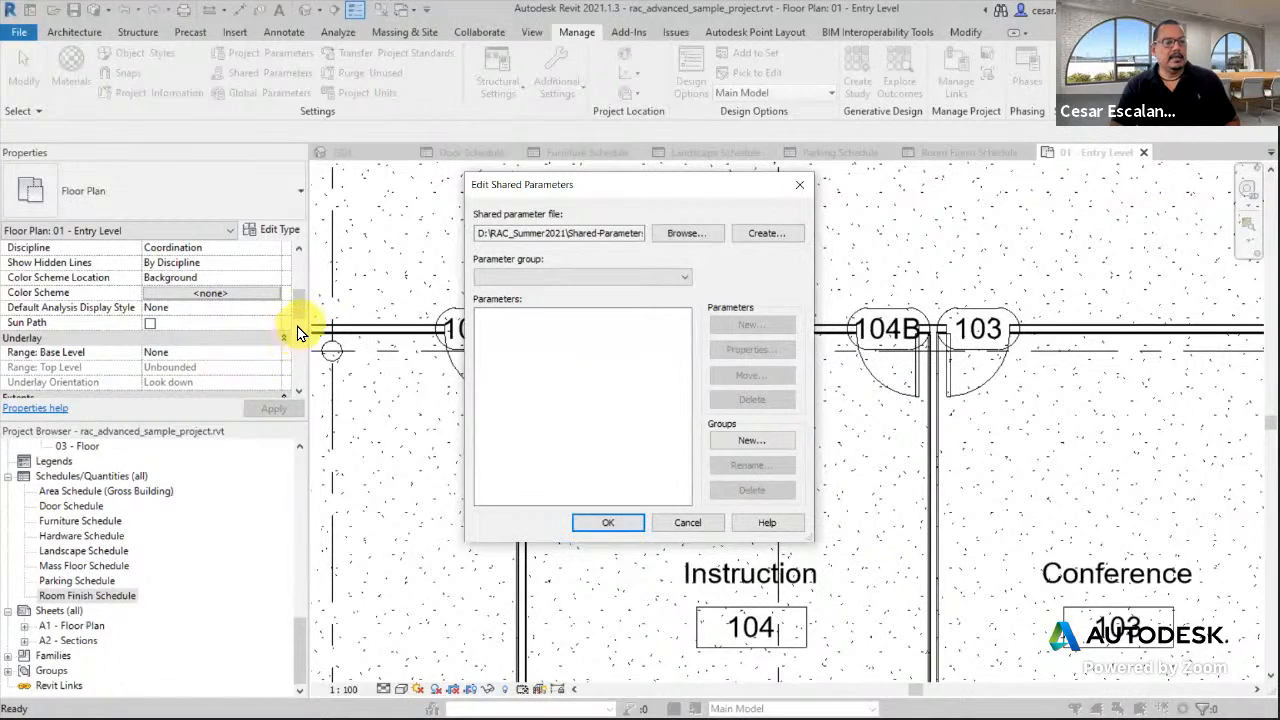
{"action": "left_click", "coordinate": [294, 307]}
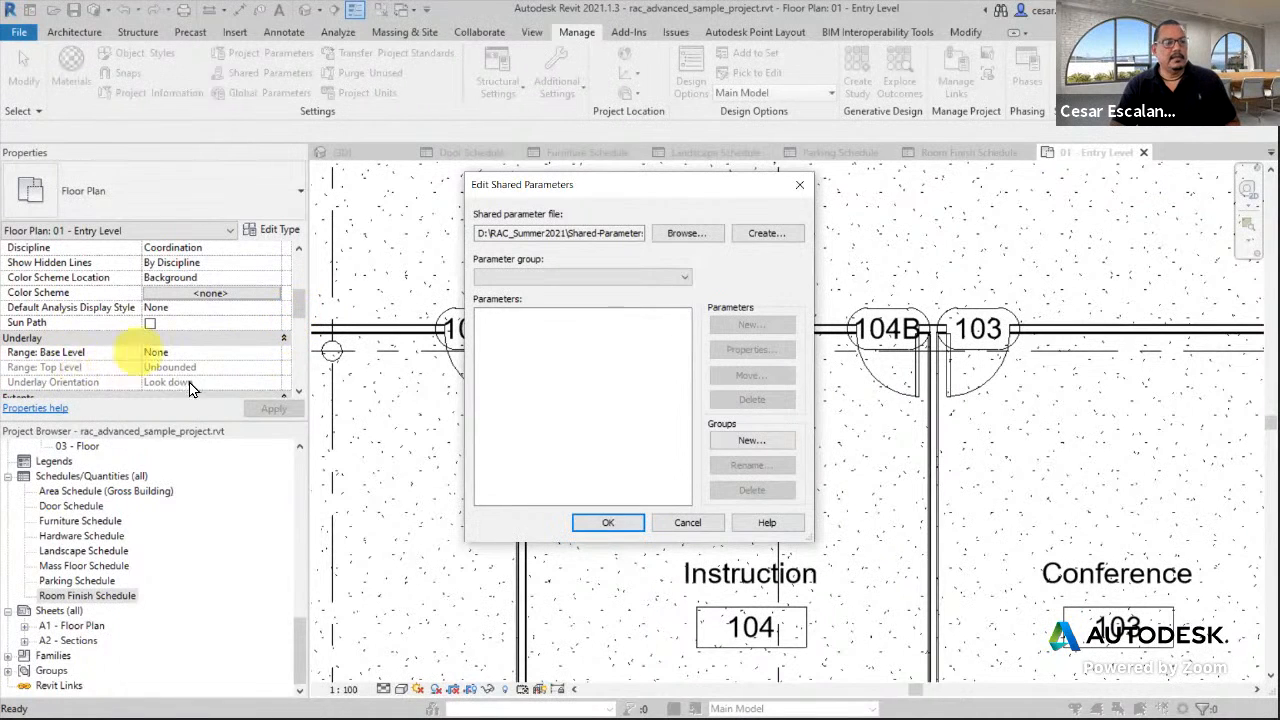
Create a parameter group named Door and check it in the list of parameter groups.
{"action": "left_click", "coordinate": [745, 446]}
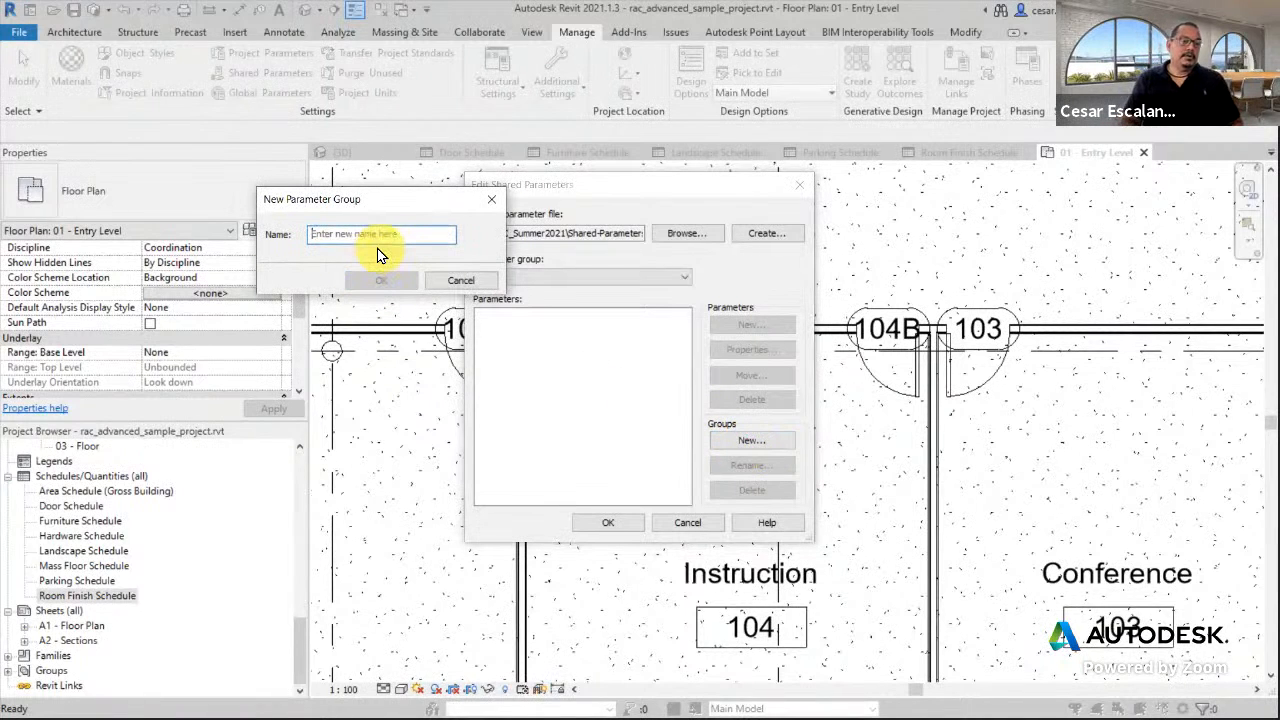
{"action": "type", "text": "Doo"}
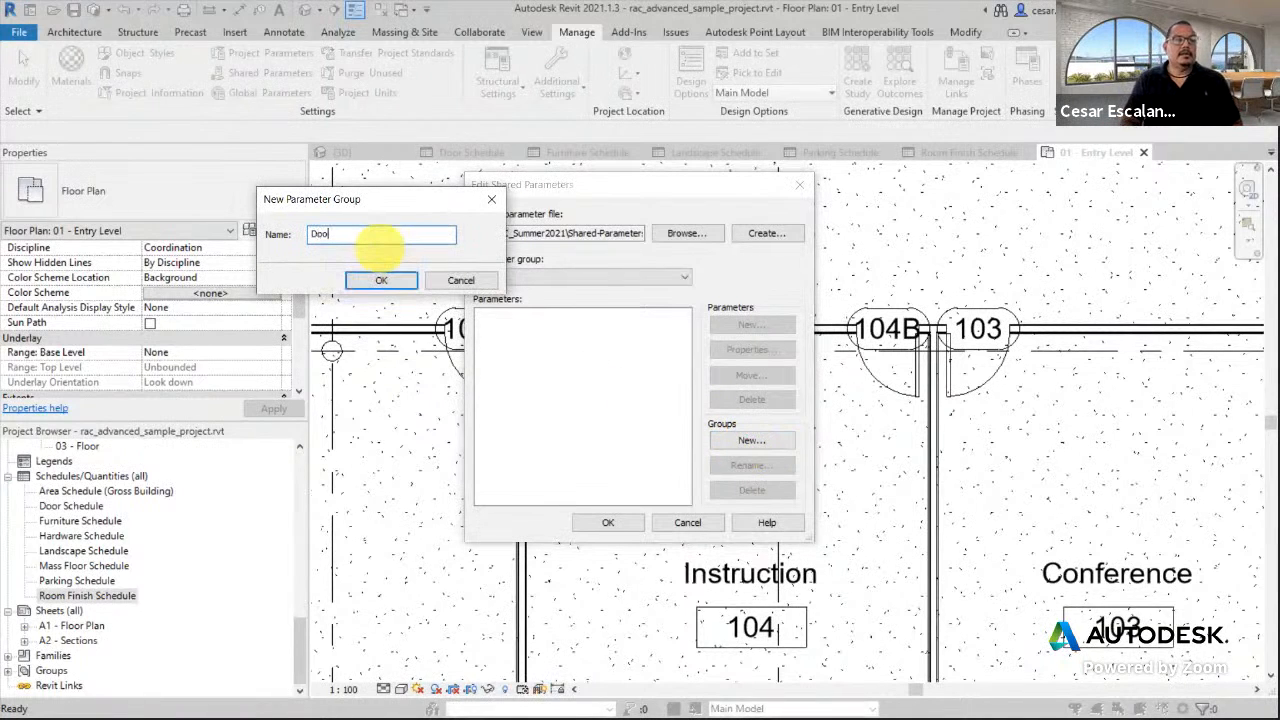
{"action": "type", "text": "r"}
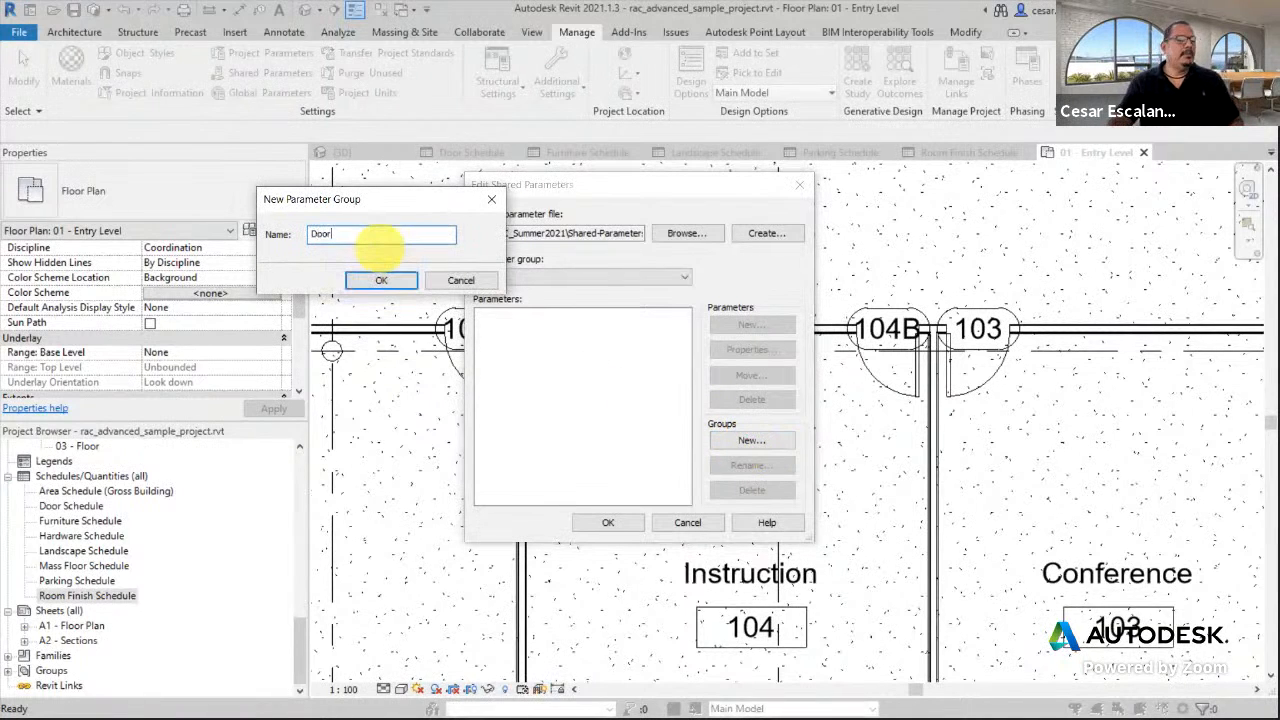
{"action": "left_click", "coordinate": [397, 286]}
{"action": "left_click", "coordinate": [545, 277]}
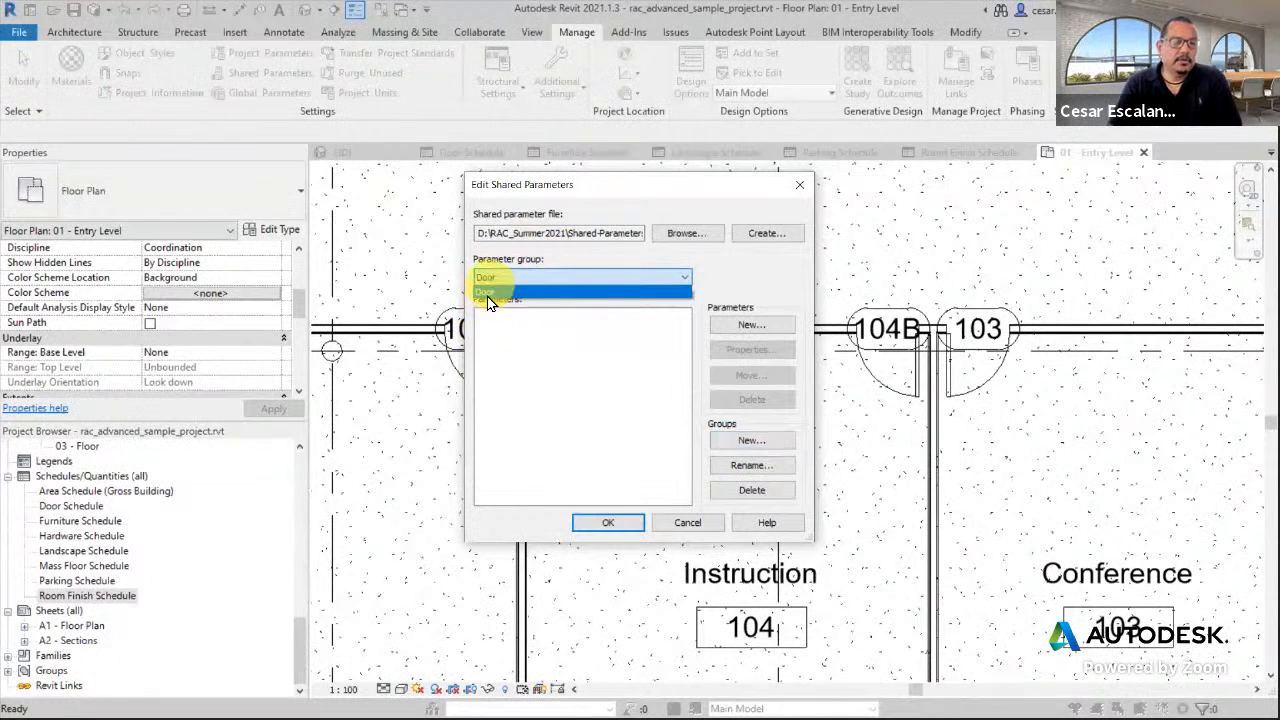
{"action": "left_click", "coordinate": [541, 278]}
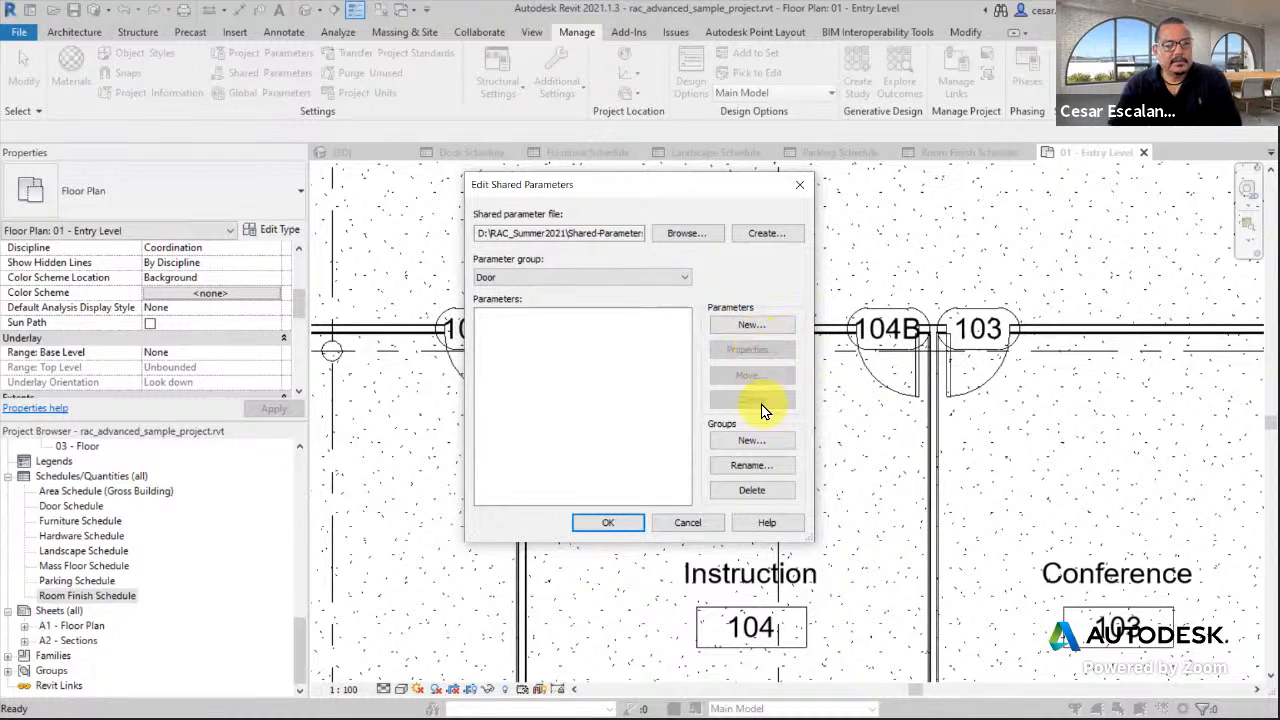
Define a new shared parameter in the Door group named Glazing Type, with the Common discipline and Text type.
{"action": "left_click", "coordinate": [751, 328]}
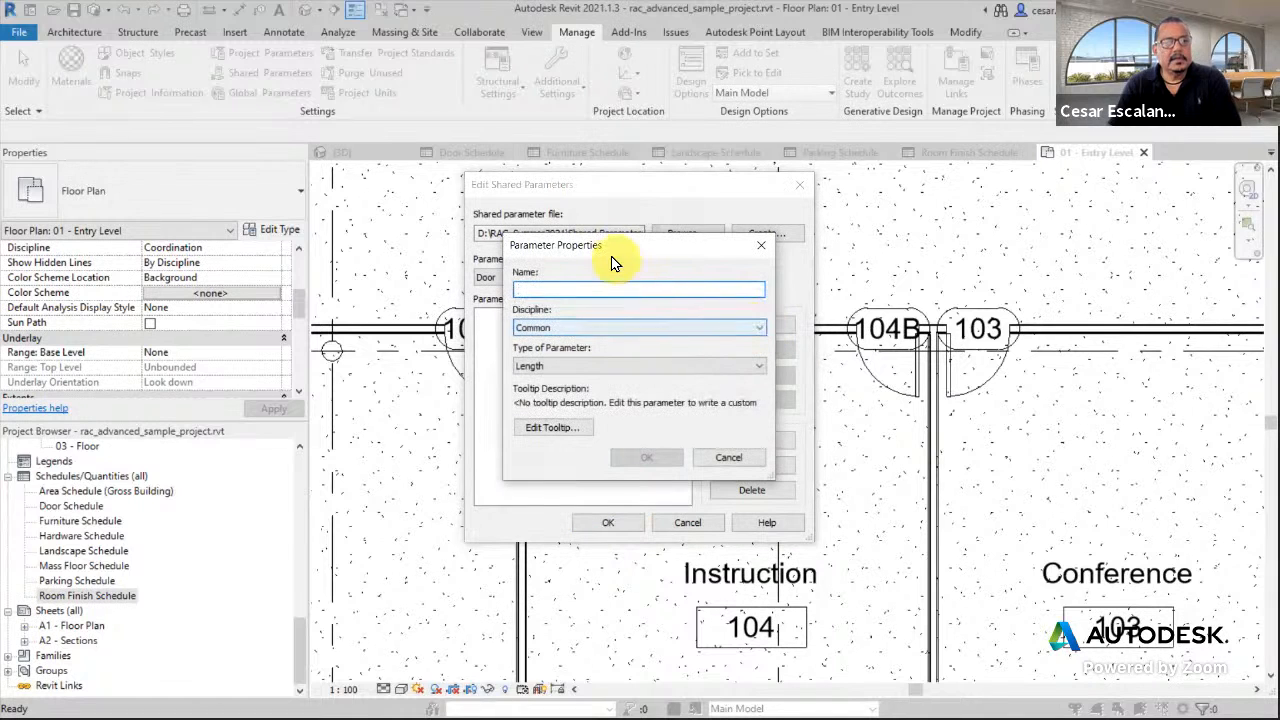
{"action": "left_click_drag", "start_coordinate": [623, 258], "coordinate": [961, 248]}
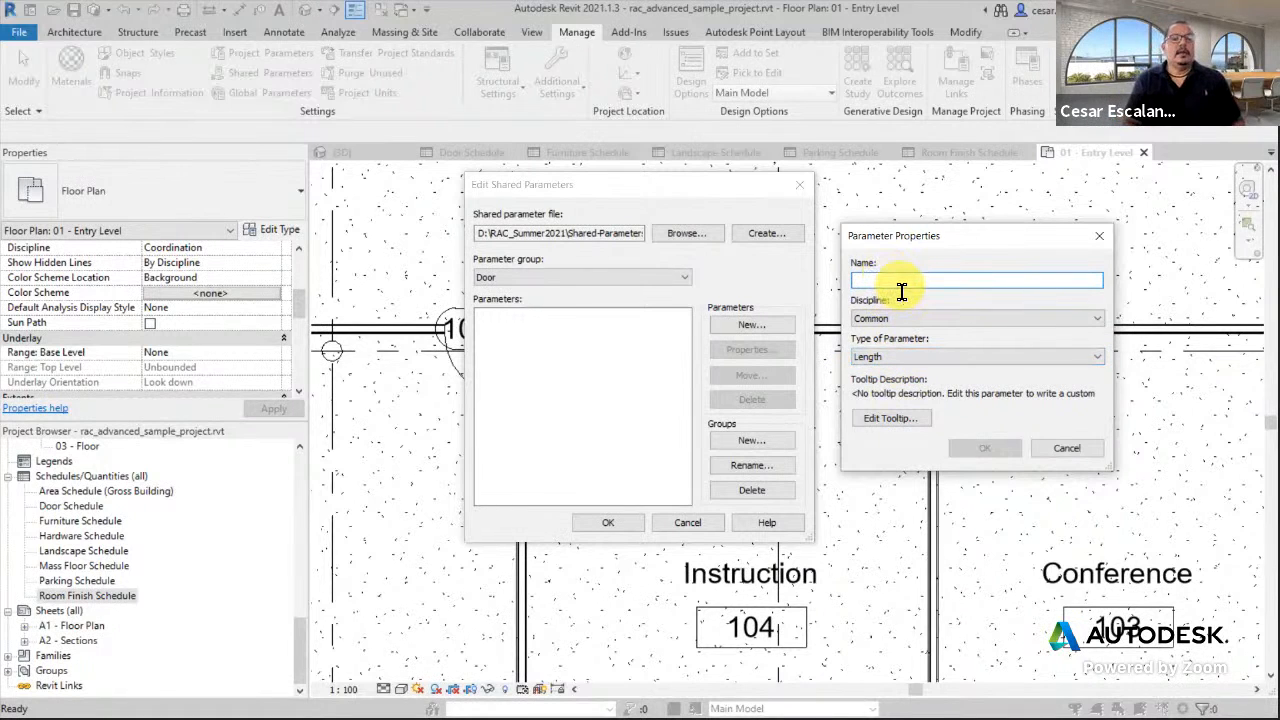
{"action": "type", "text": "Gl"}
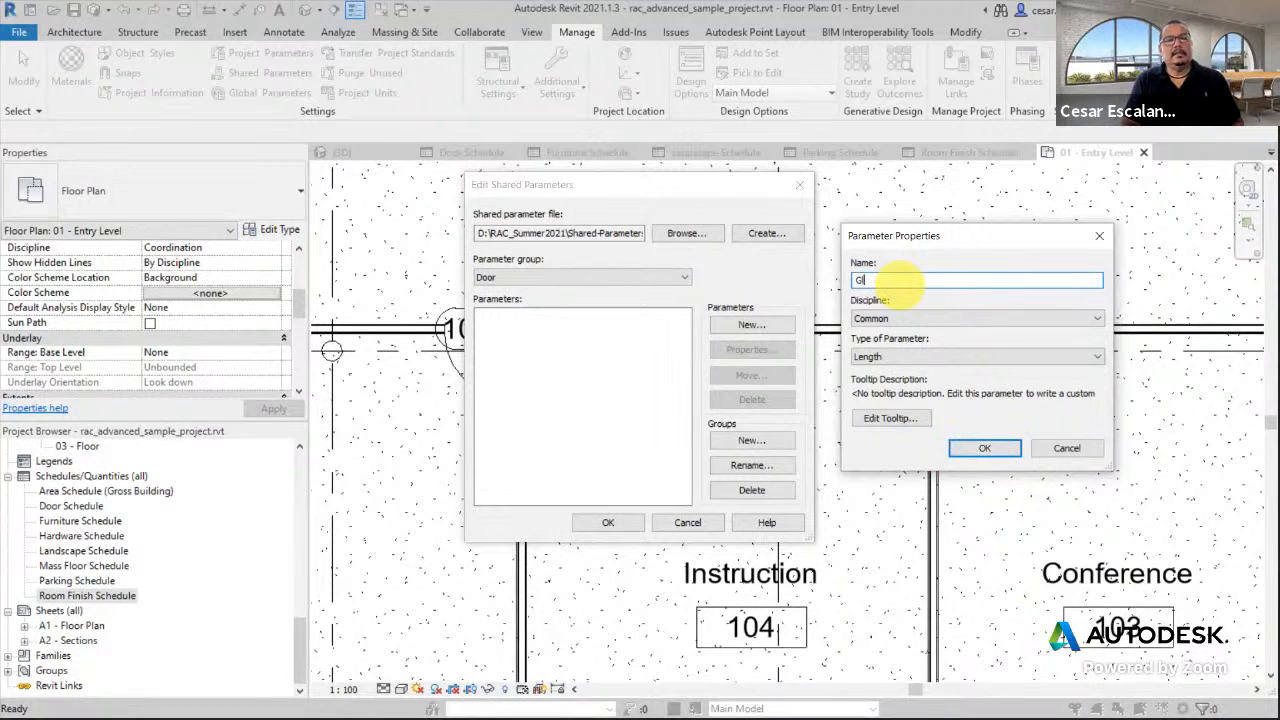
{"action": "type", "text": "azing Type"}
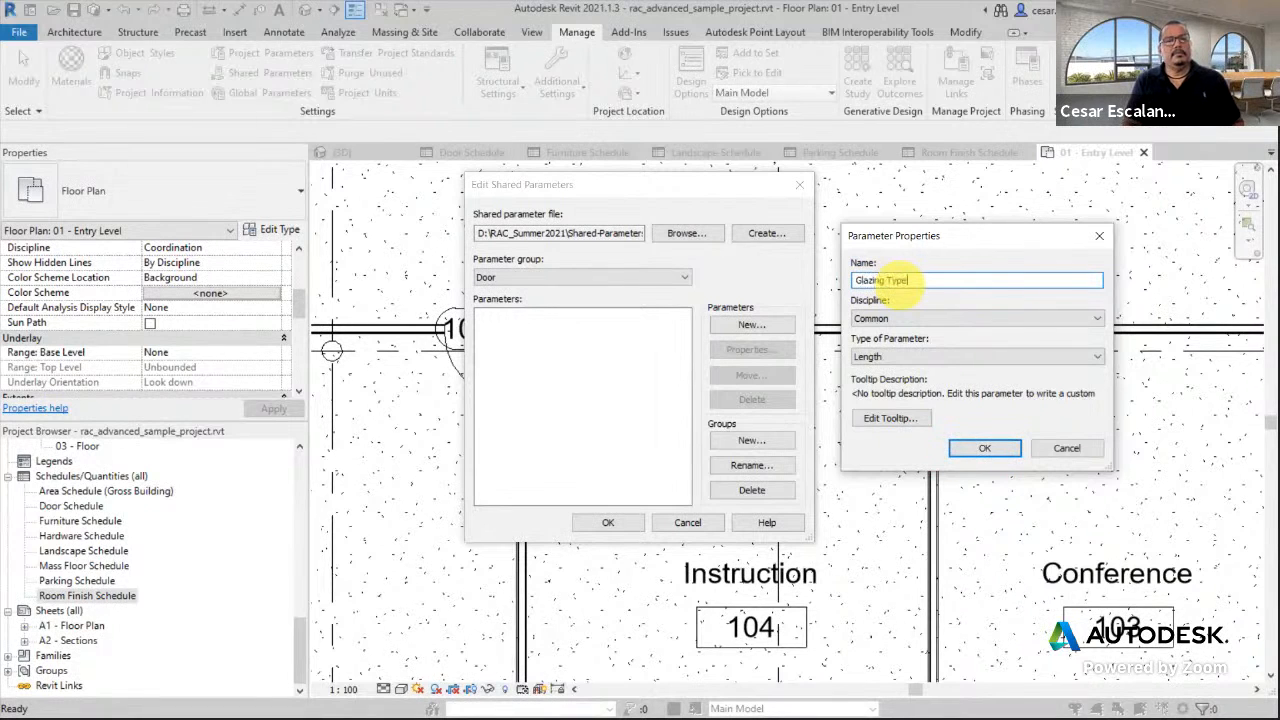
{"action": "left_click", "coordinate": [922, 320]}
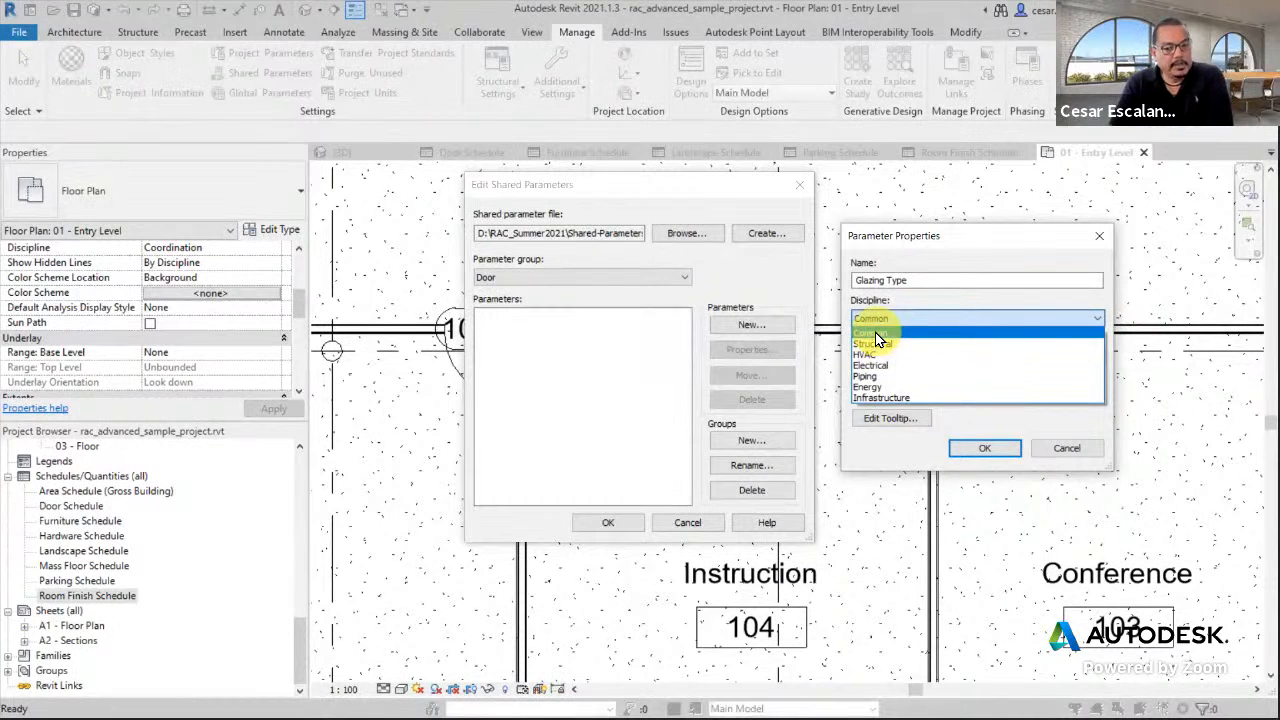
{"action": "left_click", "coordinate": [875, 332]}
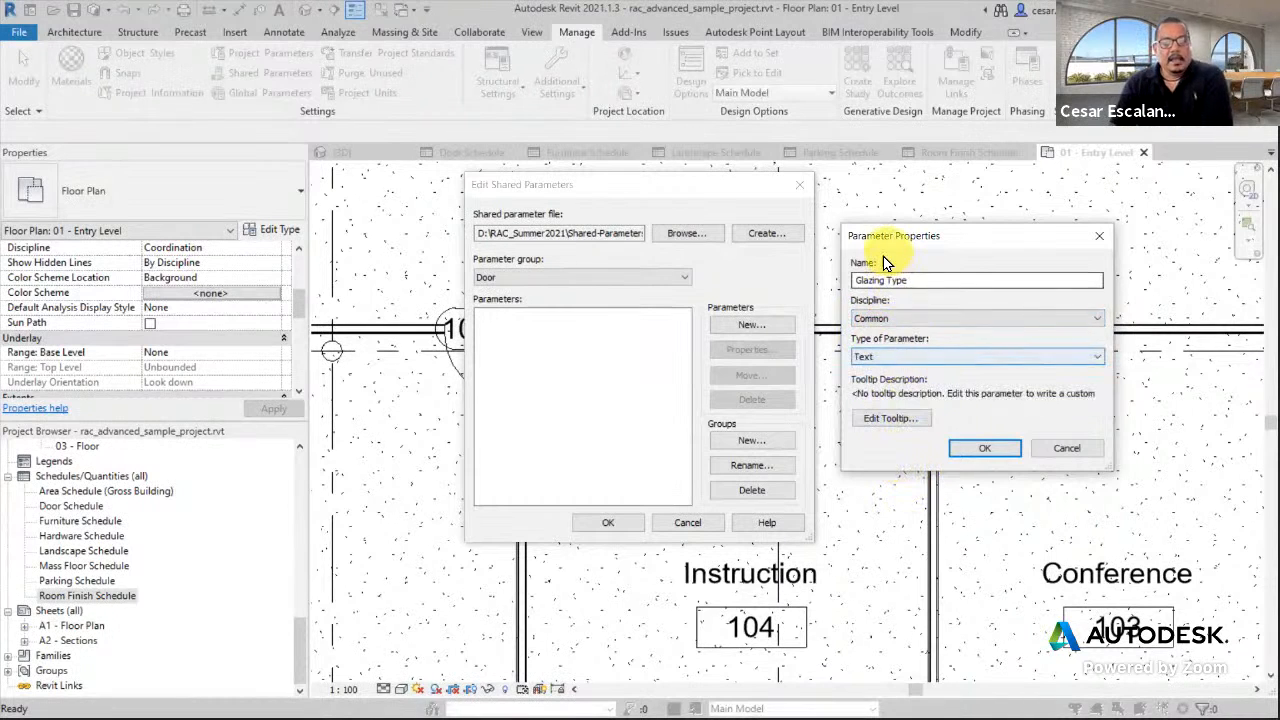
Review the available parameter types, keep Text, and create the Glazing Type parameter.
{"action": "left_click", "coordinate": [886, 358]}
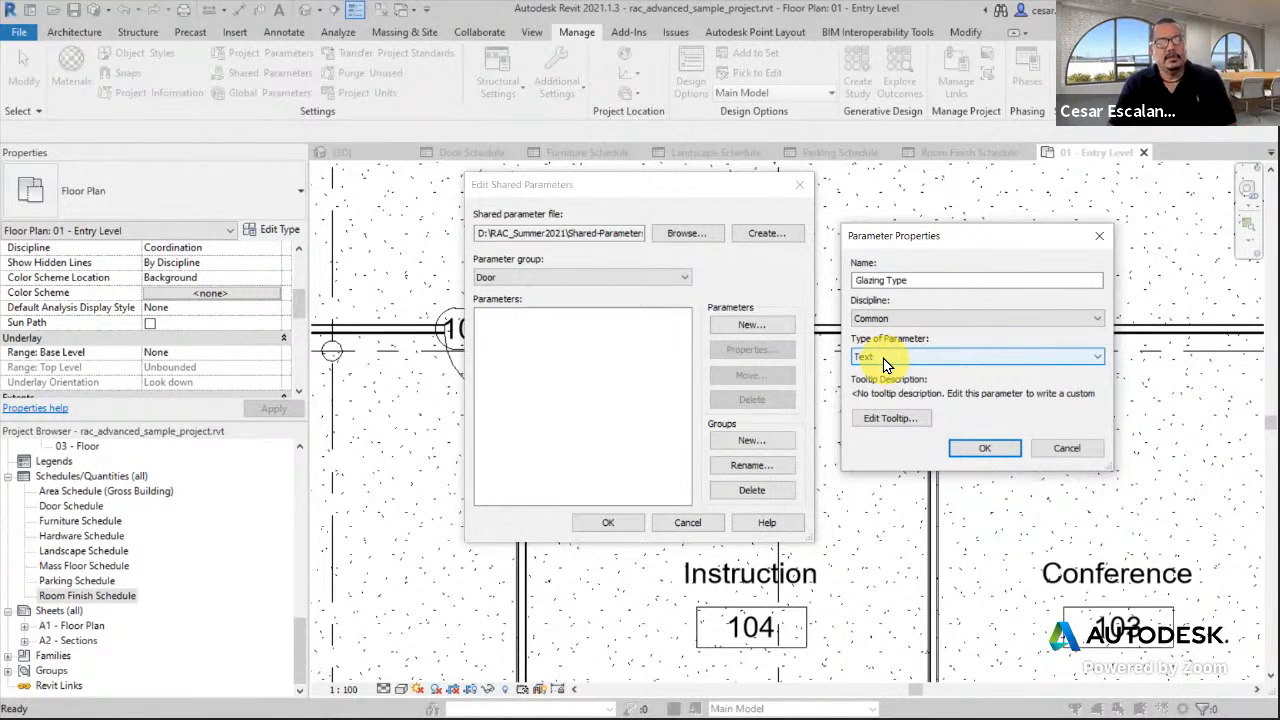
{"action": "left_click", "coordinate": [885, 364]}
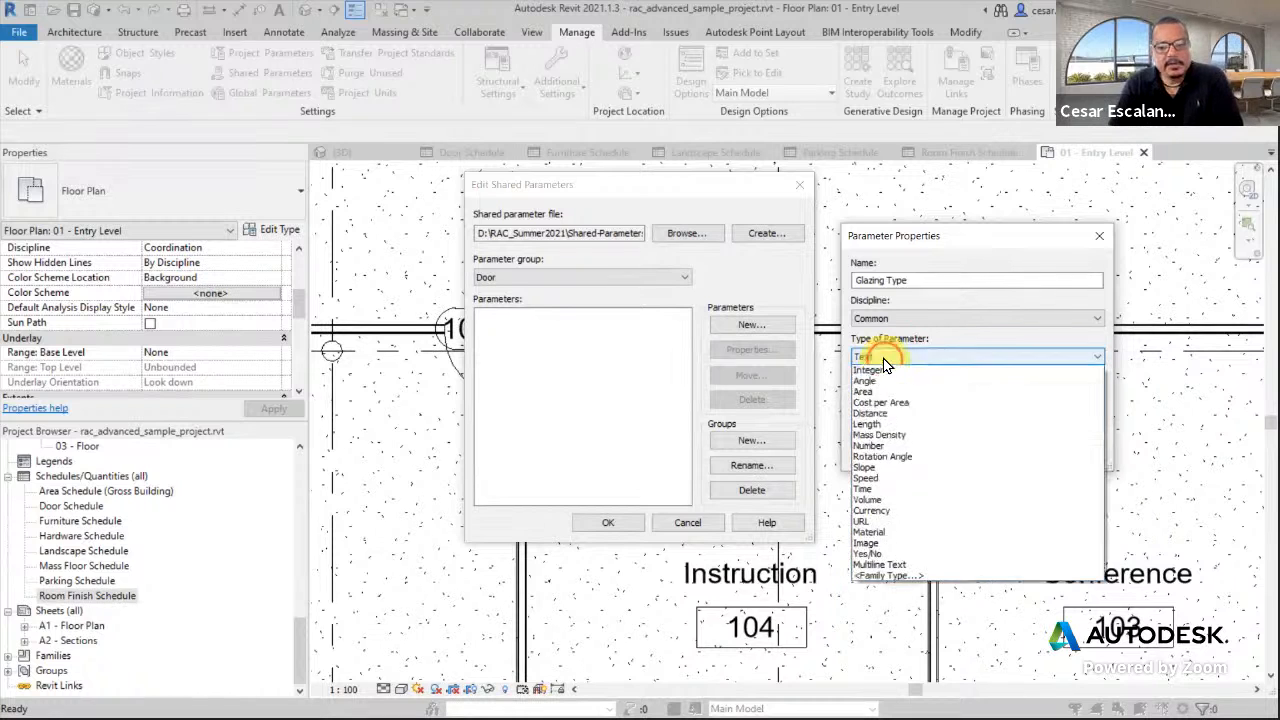
{"action": "left_click", "coordinate": [883, 358]}
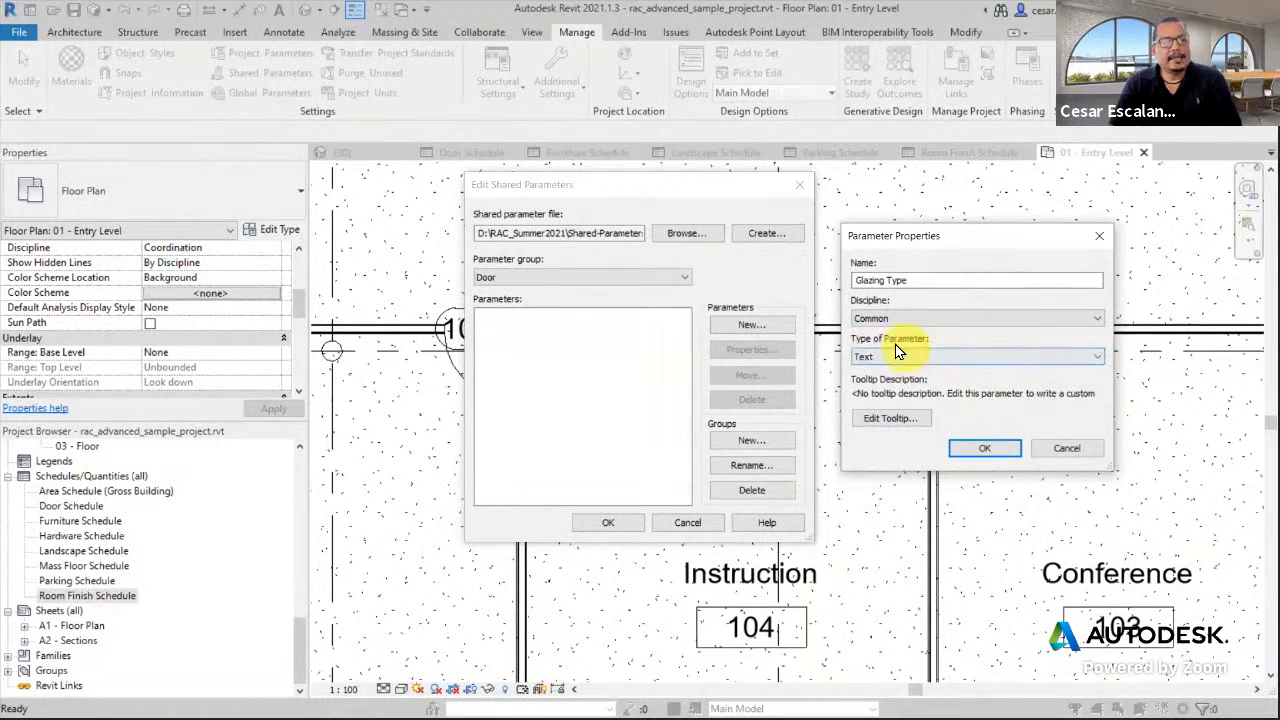
{"action": "left_click", "coordinate": [923, 366]}
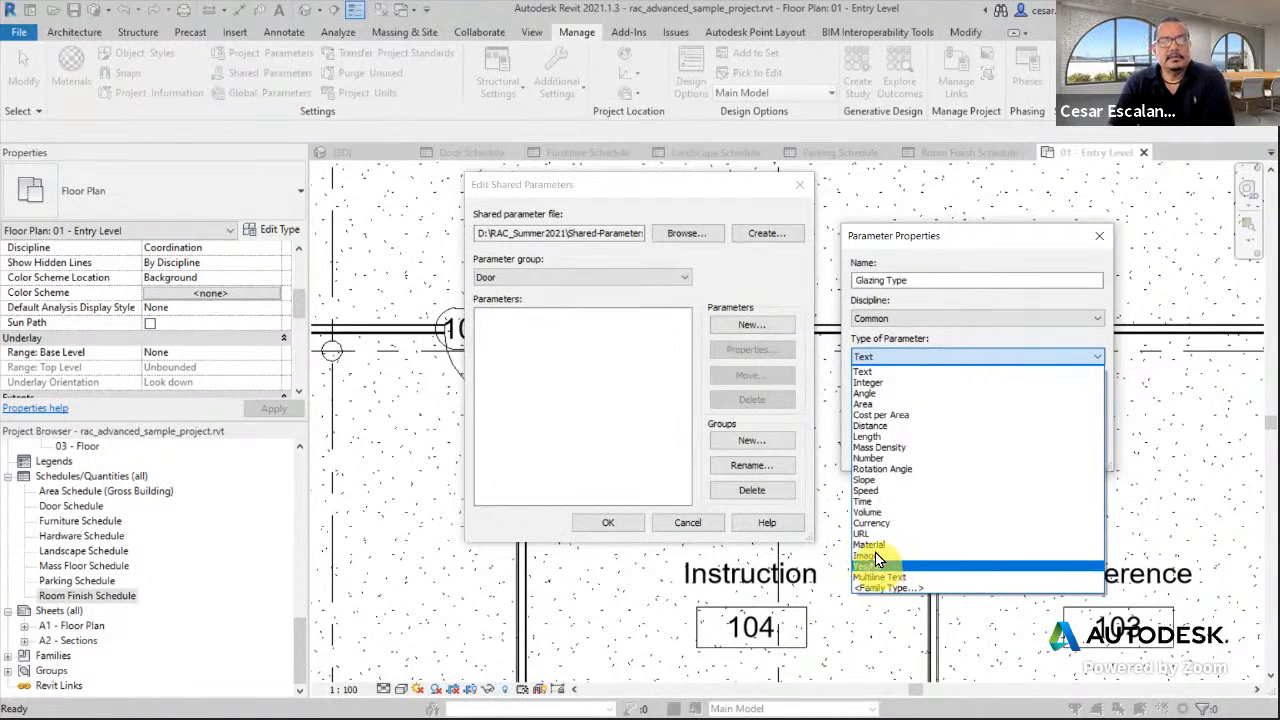
{"action": "left_click", "coordinate": [920, 281]}
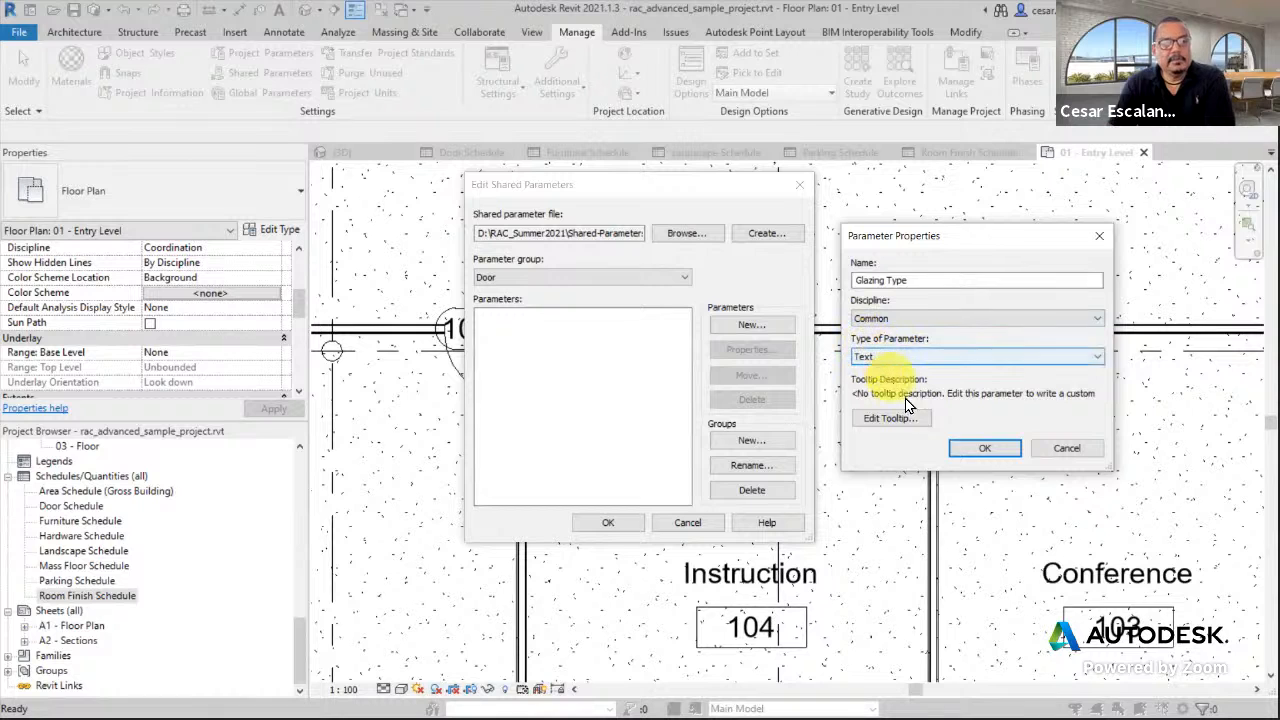
{"action": "left_click", "coordinate": [988, 450]}
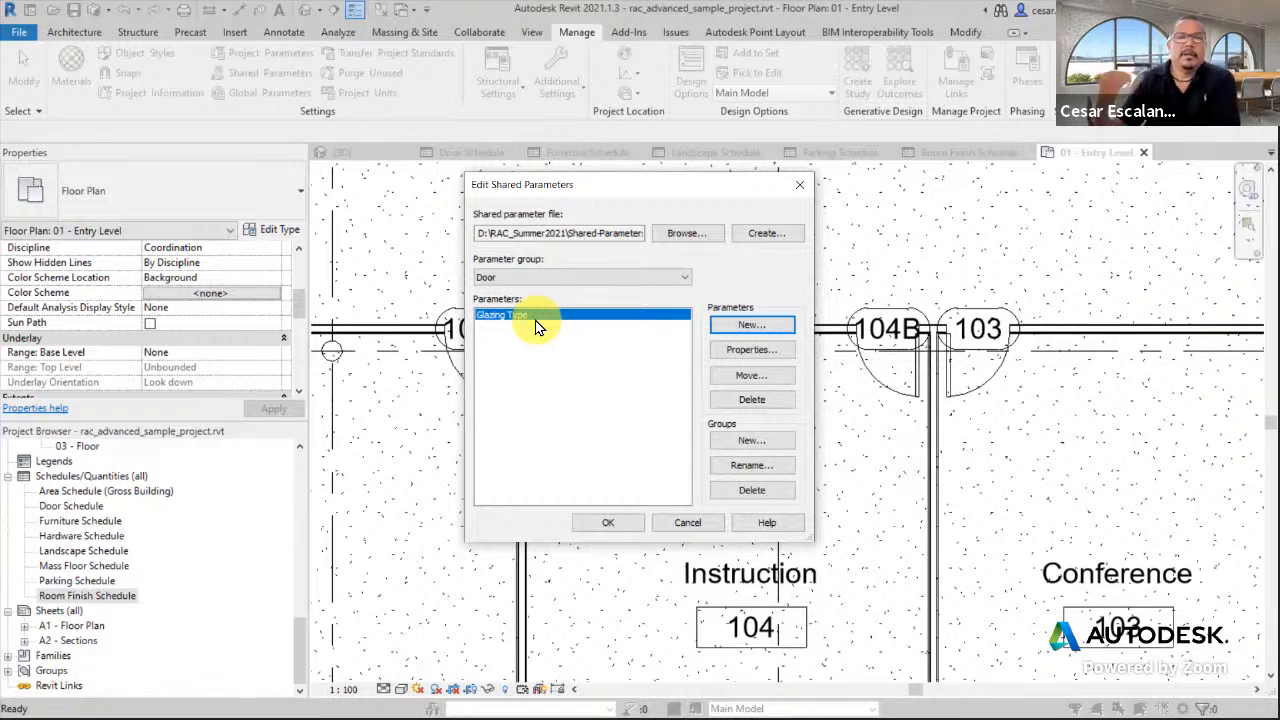
Create a second shared parameter in the Door group named NIC with the Yes/No type.
{"action": "left_click", "coordinate": [751, 325]}
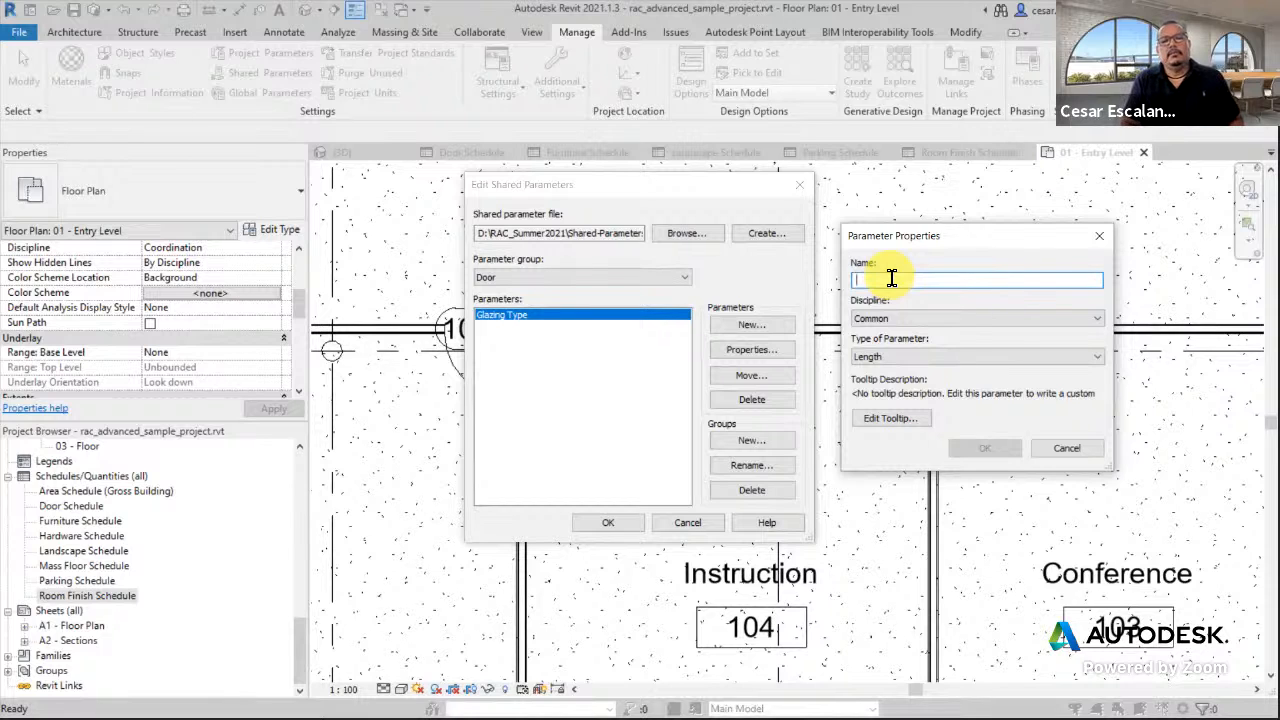
{"action": "type", "text": "Responsibility"}
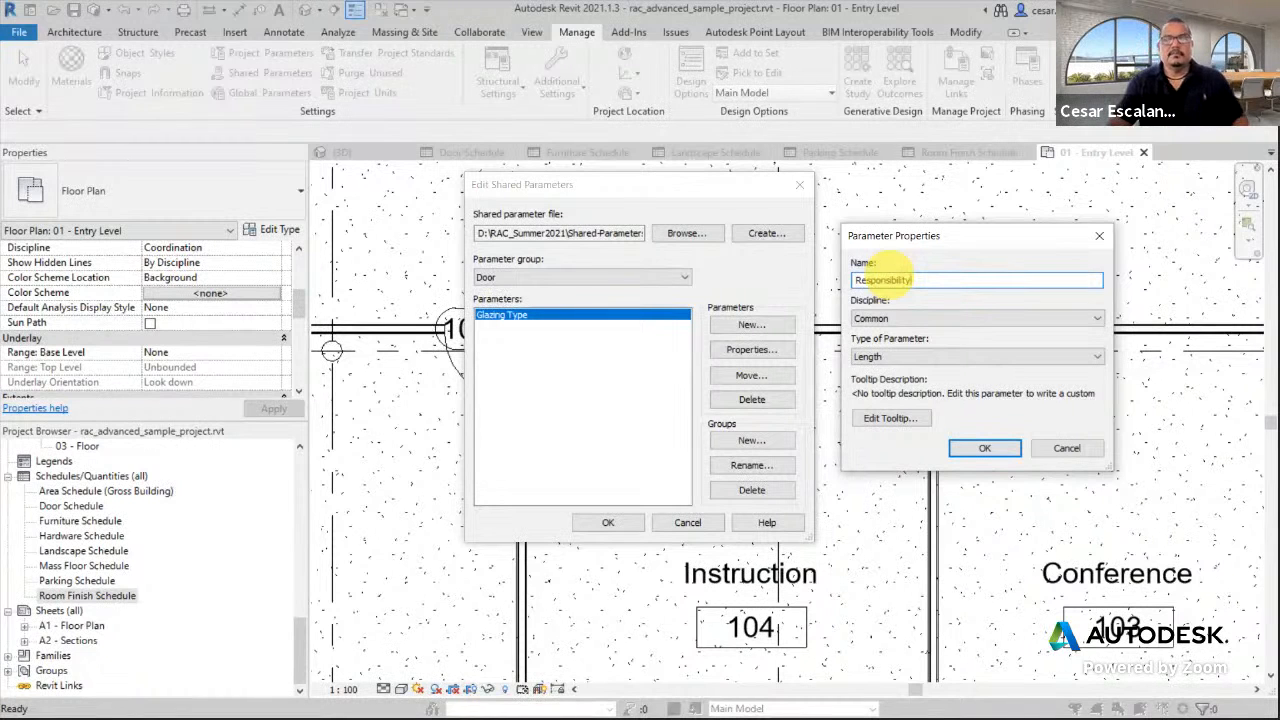
{"action": "double_click", "coordinate": [914, 283]}
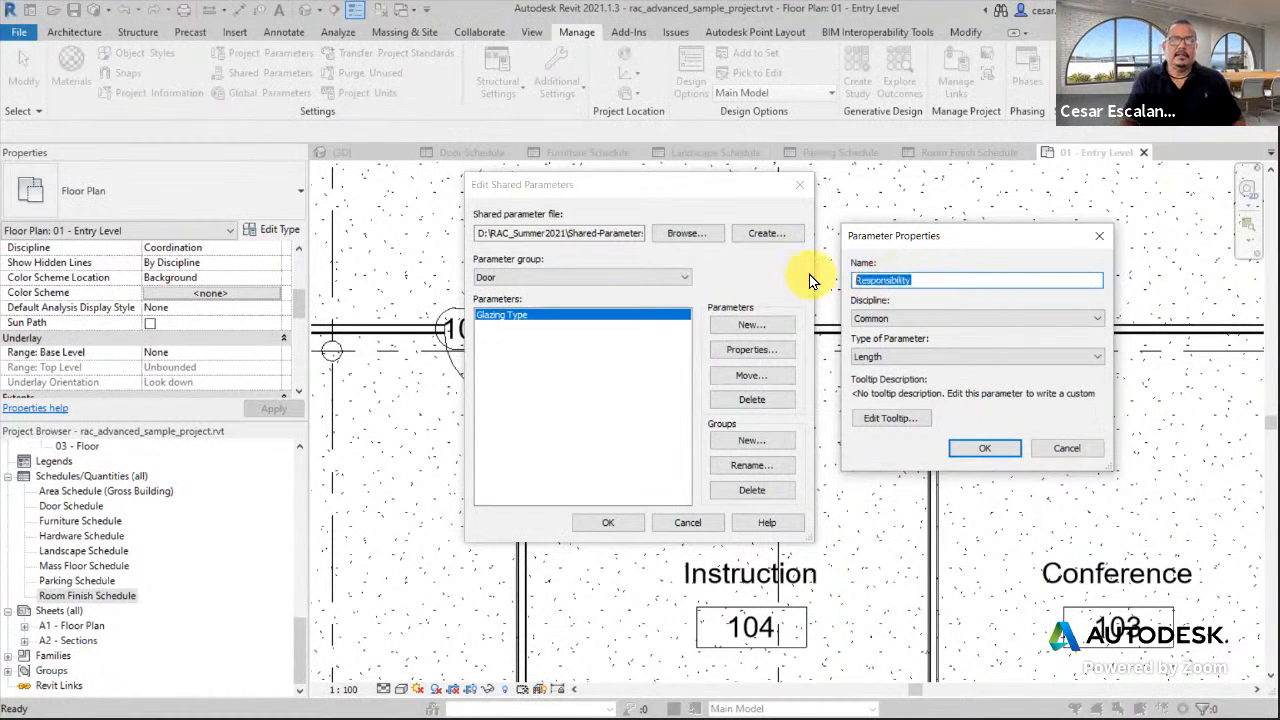
{"action": "type", "text": "NIC"}
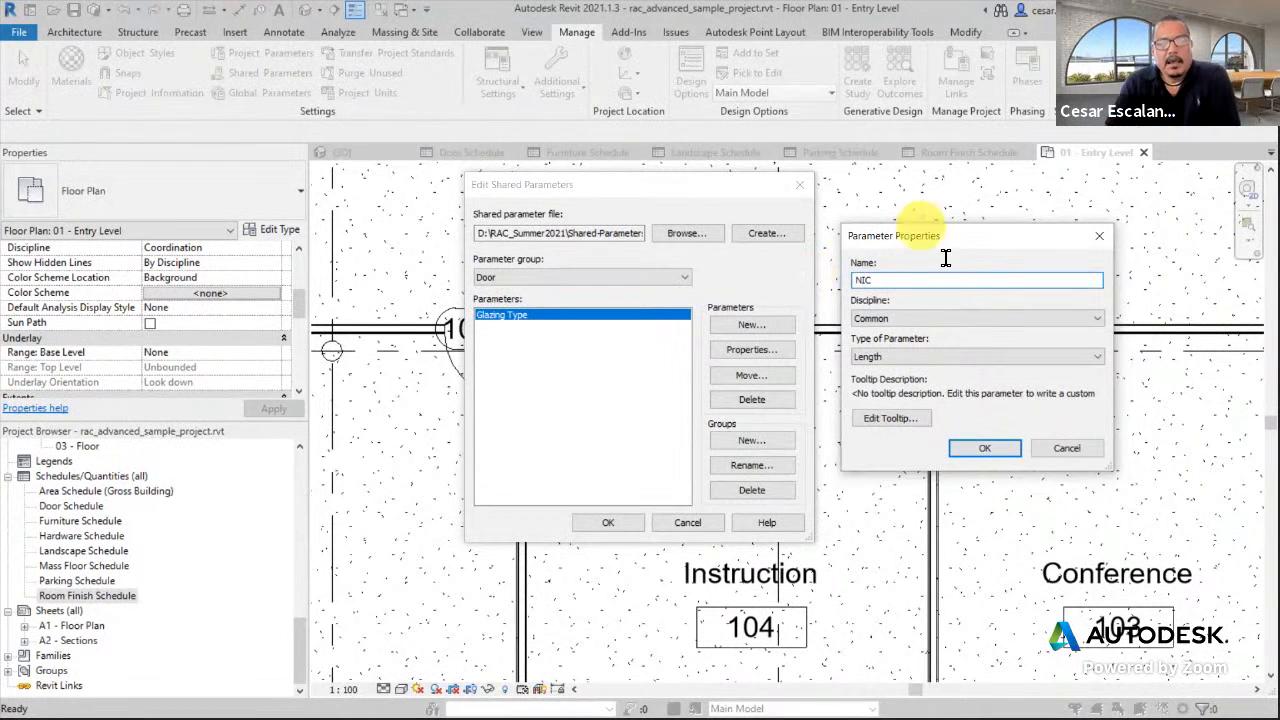
{"action": "left_click", "coordinate": [882, 360]}
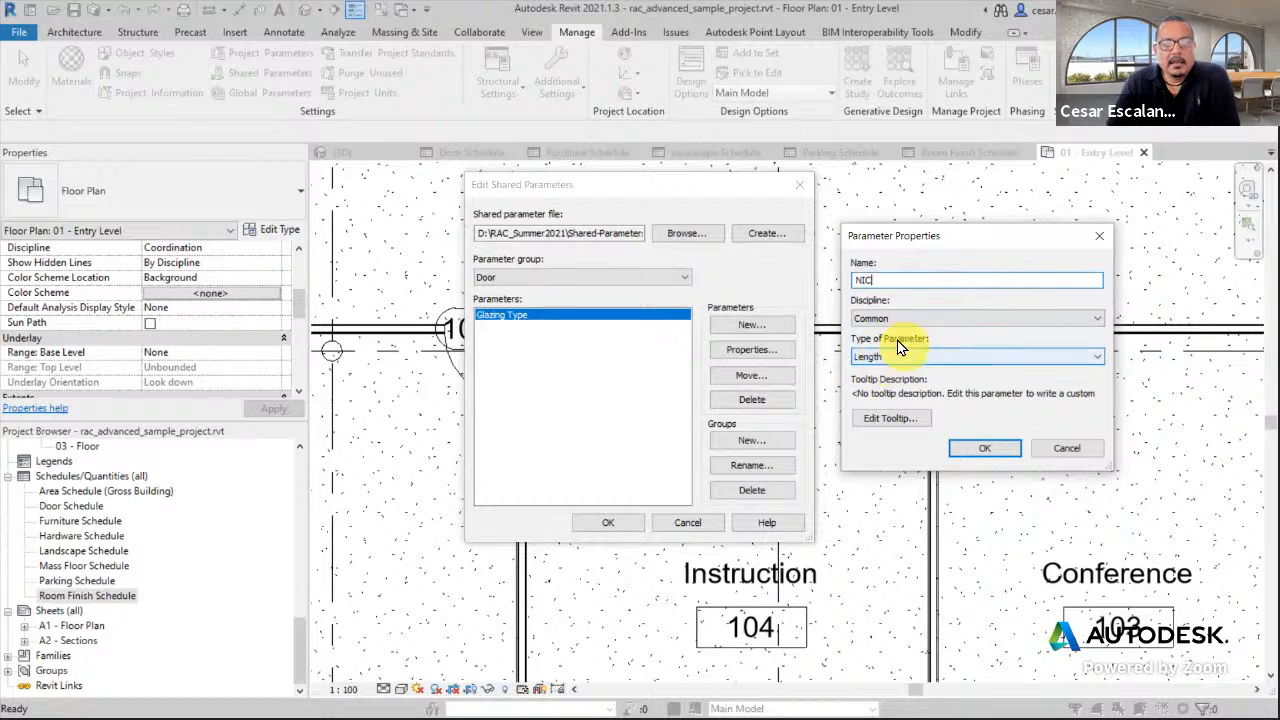
{"action": "left_click", "coordinate": [907, 362]}
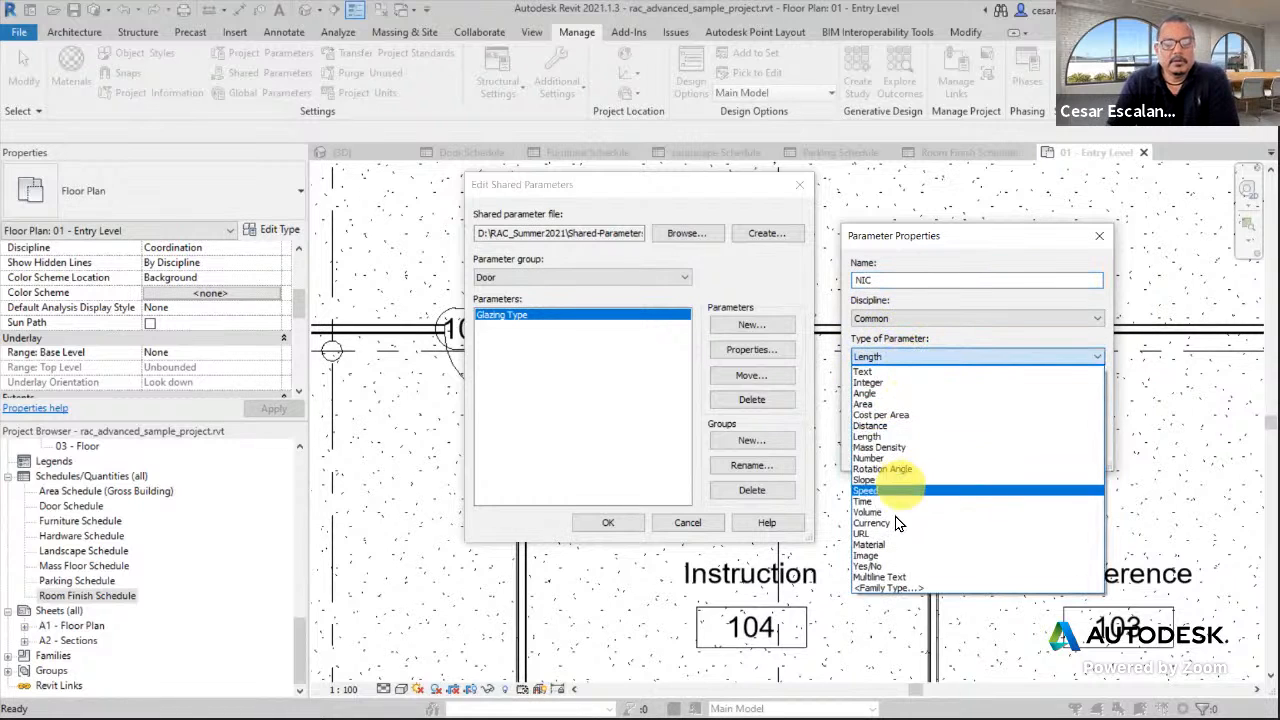
{"action": "left_click", "coordinate": [883, 566]}
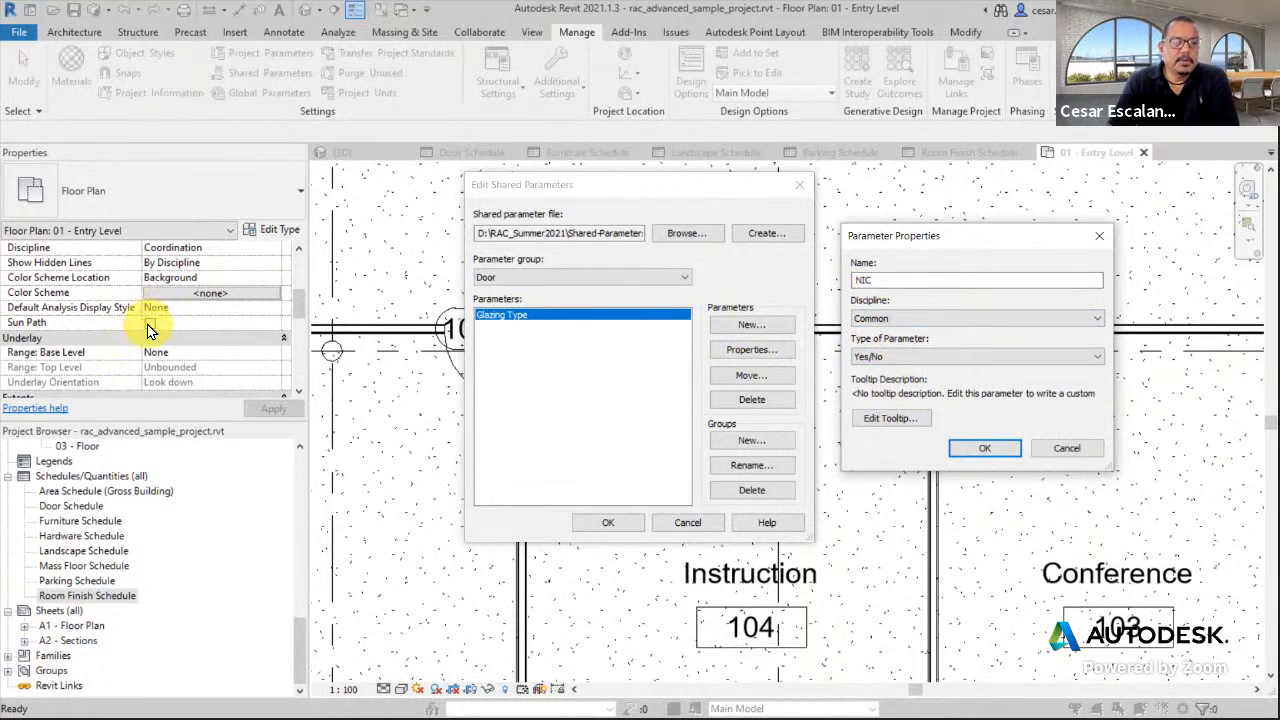
{"action": "double_click", "coordinate": [875, 280]}
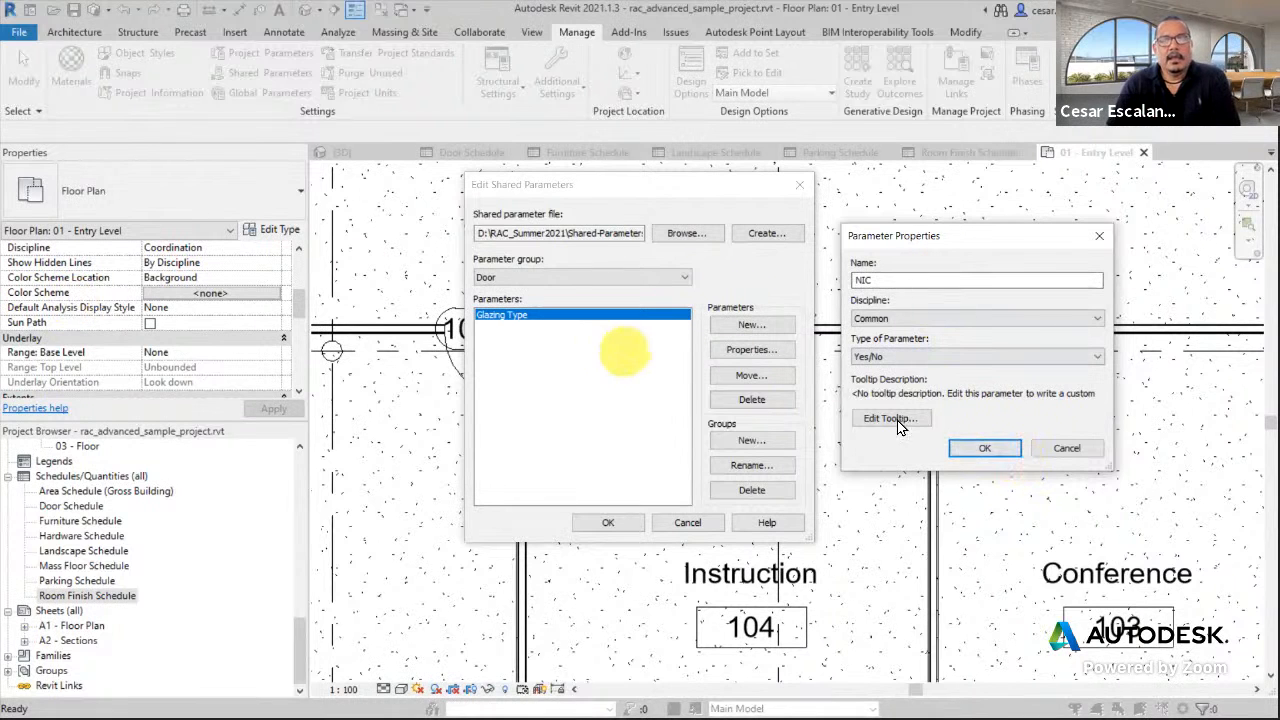
{"action": "left_click", "coordinate": [982, 448]}
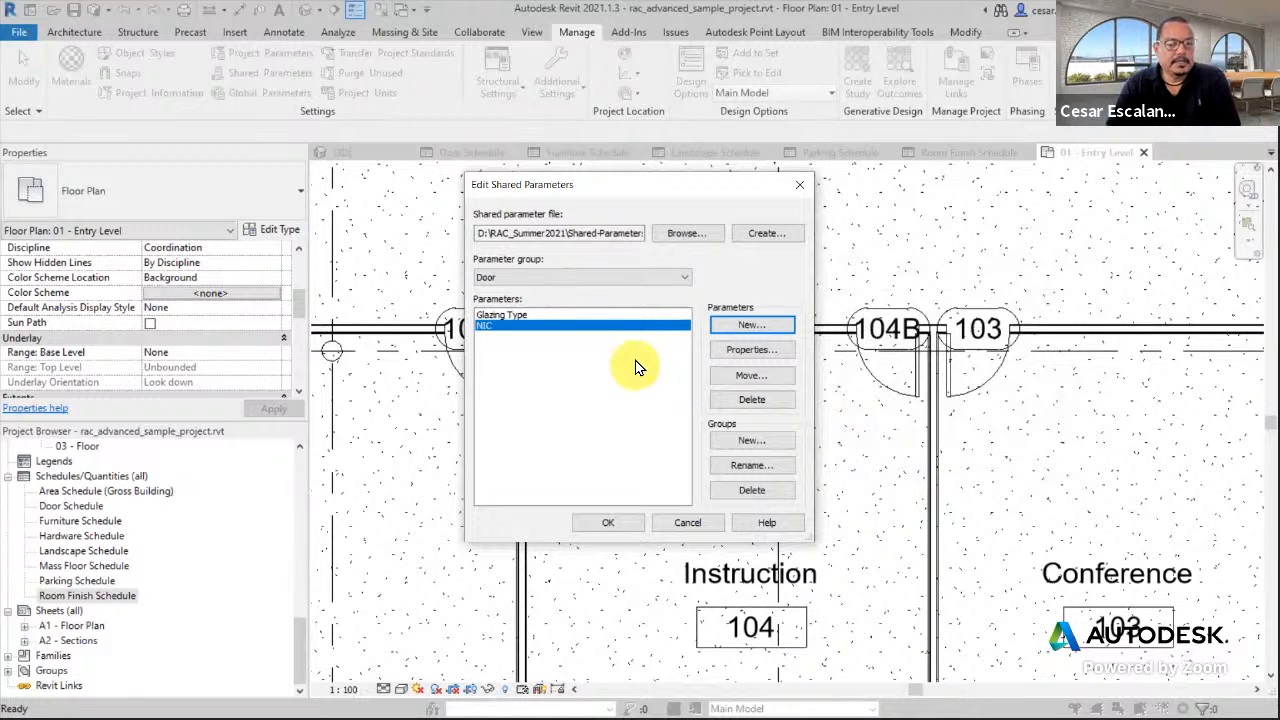
Check the properties of the Glazing Type parameter and accept the shared parameter file's contents.
{"action": "left_click", "coordinate": [533, 315]}
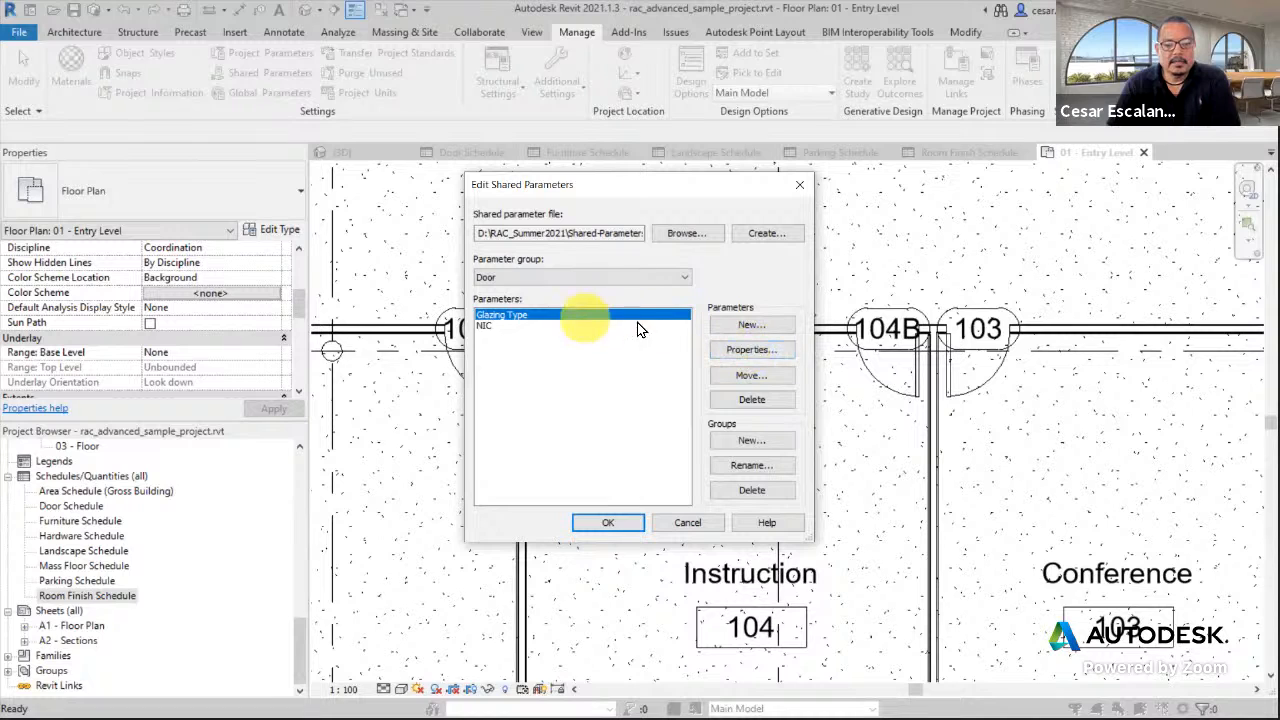
{"action": "left_click", "coordinate": [771, 352]}
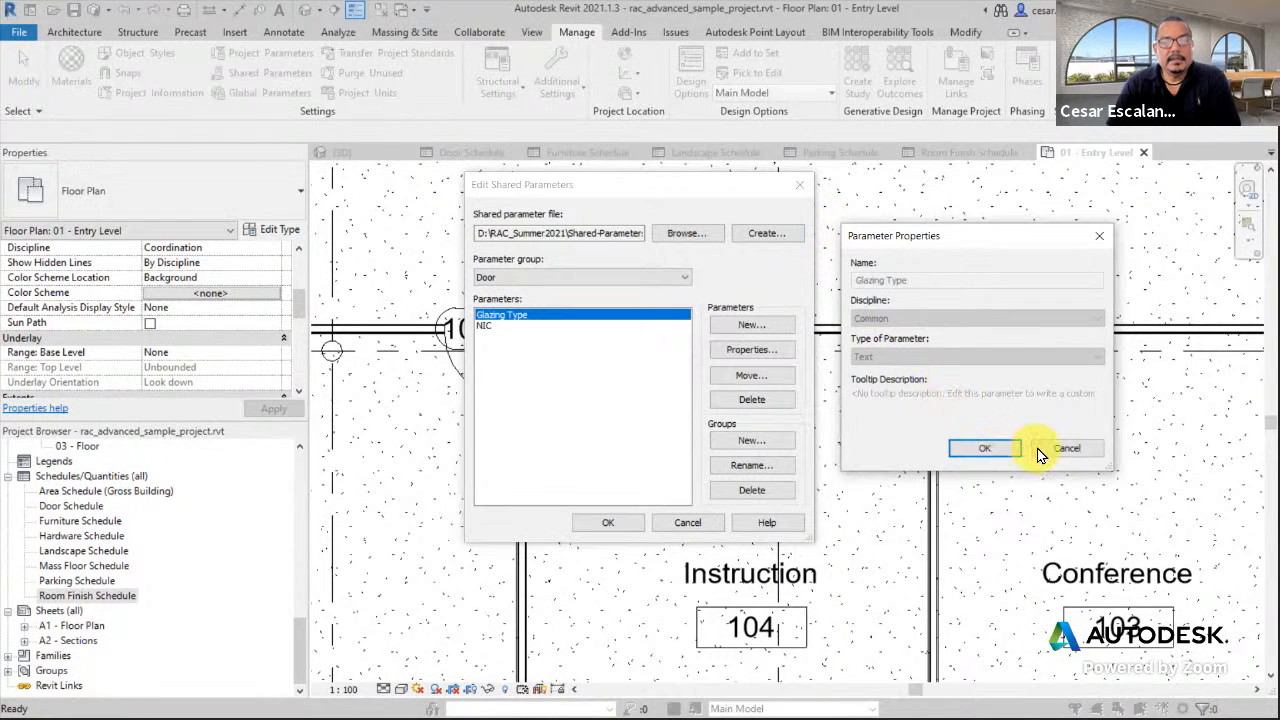
{"action": "left_click", "coordinate": [1066, 448]}
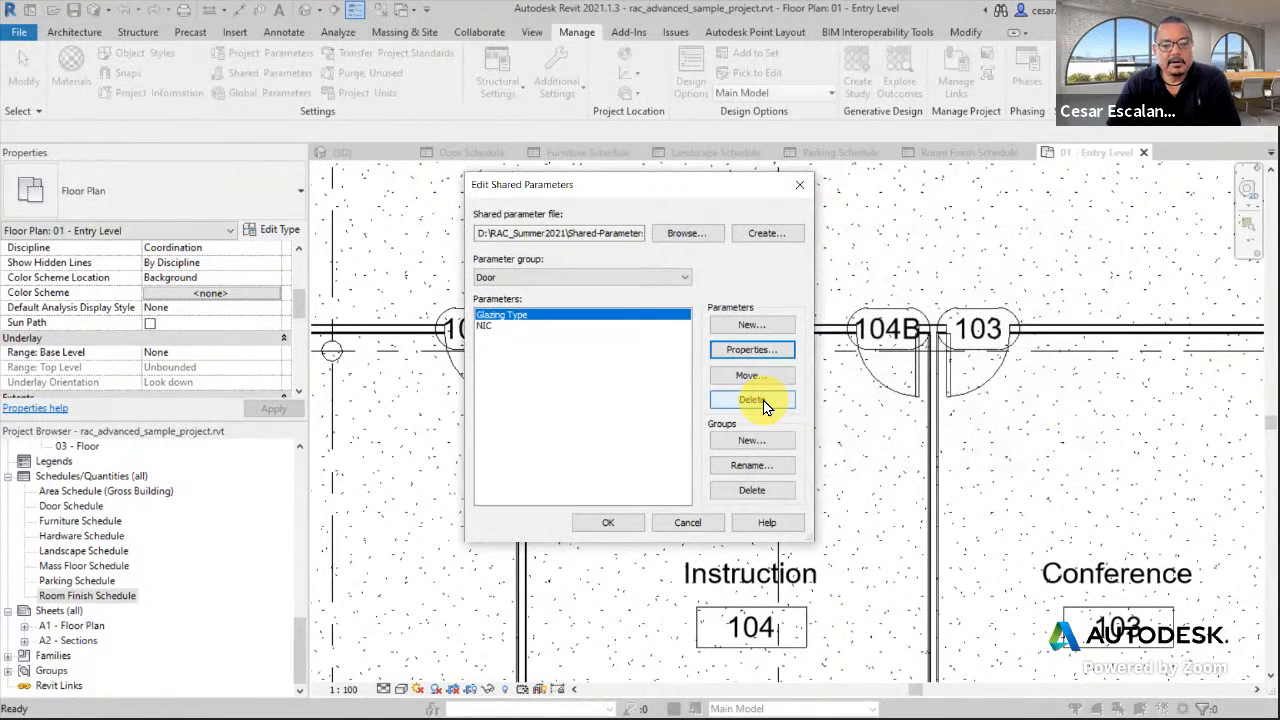
{"action": "left_click", "coordinate": [769, 352]}
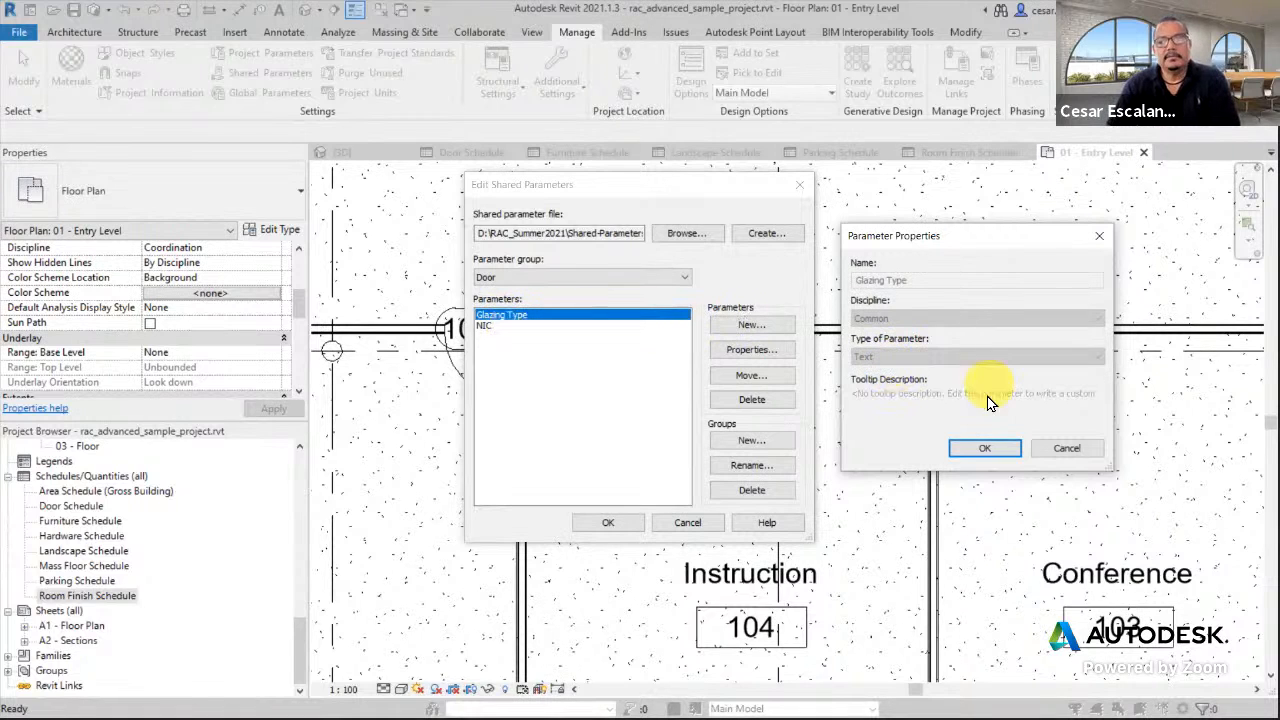
{"action": "left_click", "coordinate": [1003, 458]}
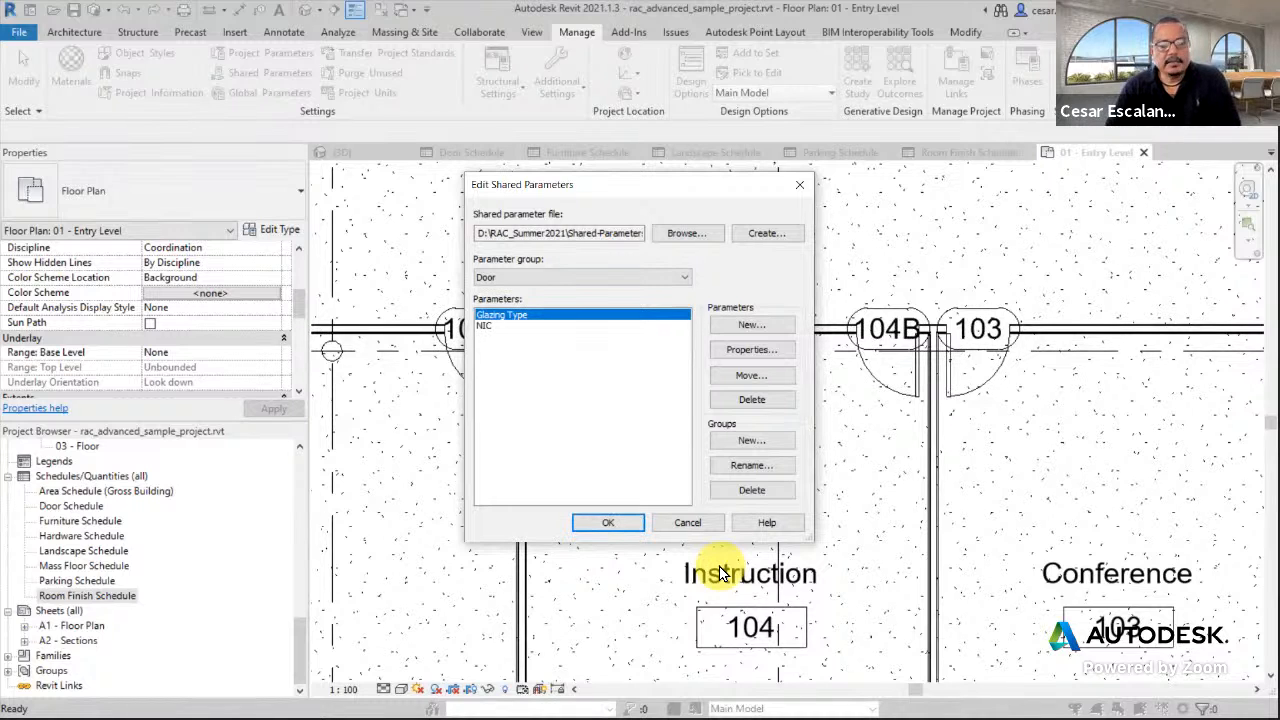
{"action": "left_click", "coordinate": [630, 522]}
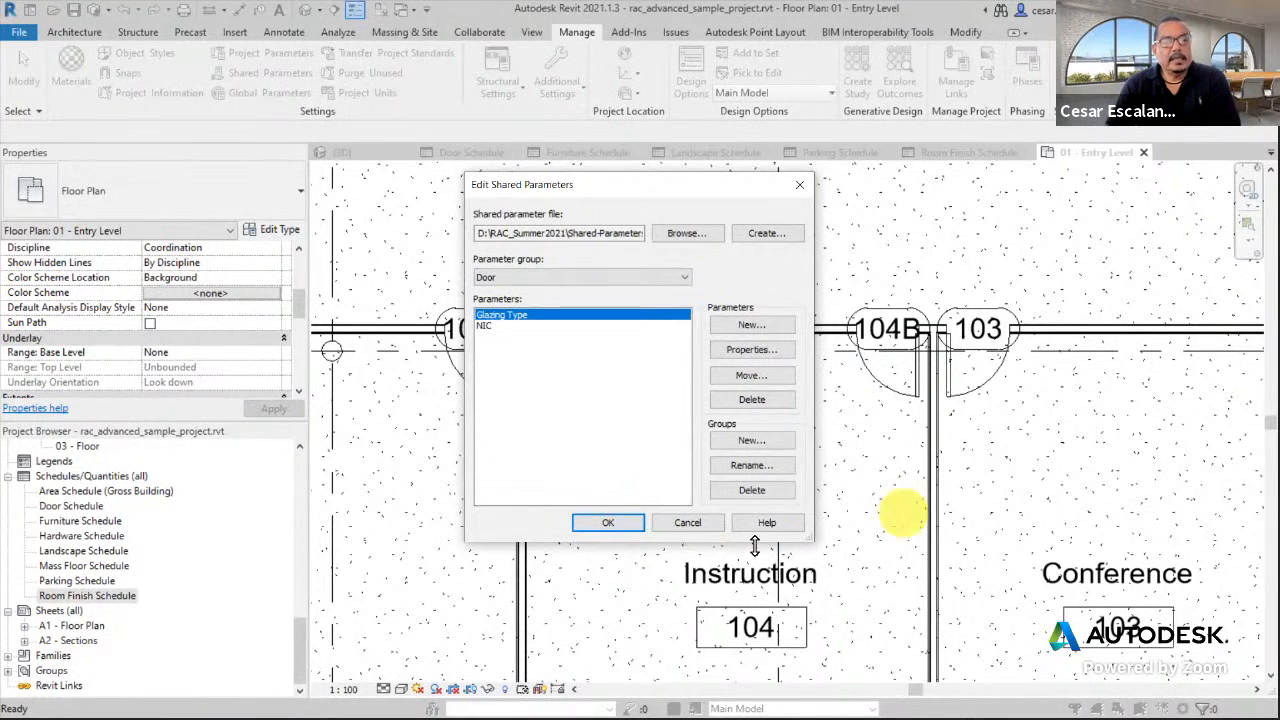
{"action": "left_click", "coordinate": [617, 530]}
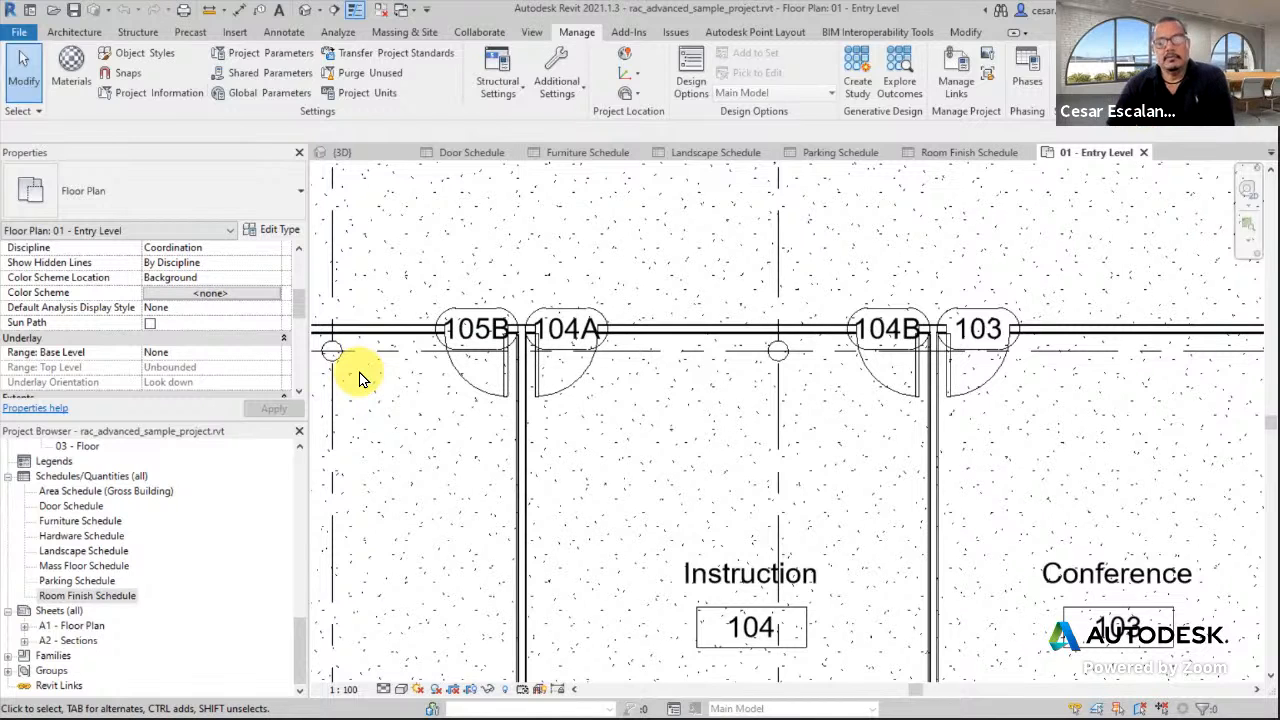
Start adding a new project parameter and box its Project parameter and Shared parameter type options in red.
{"action": "left_click", "coordinate": [288, 55]}
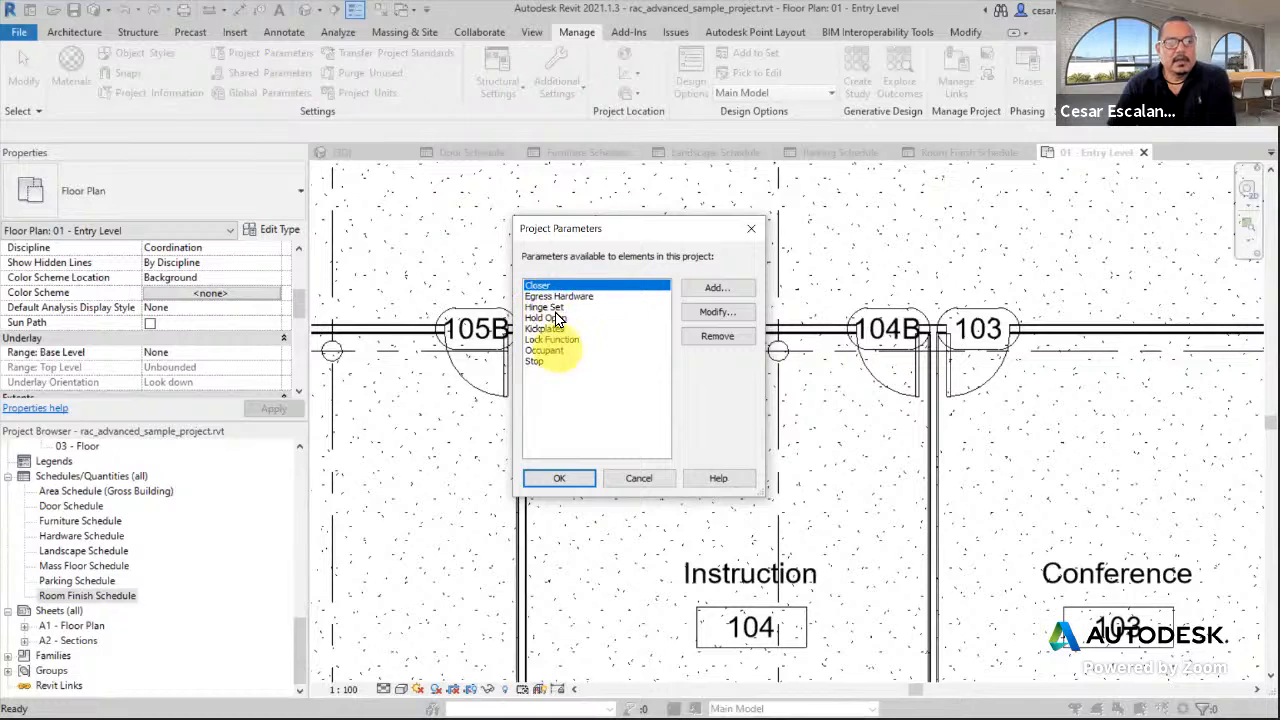
{"action": "left_click", "coordinate": [725, 288]}
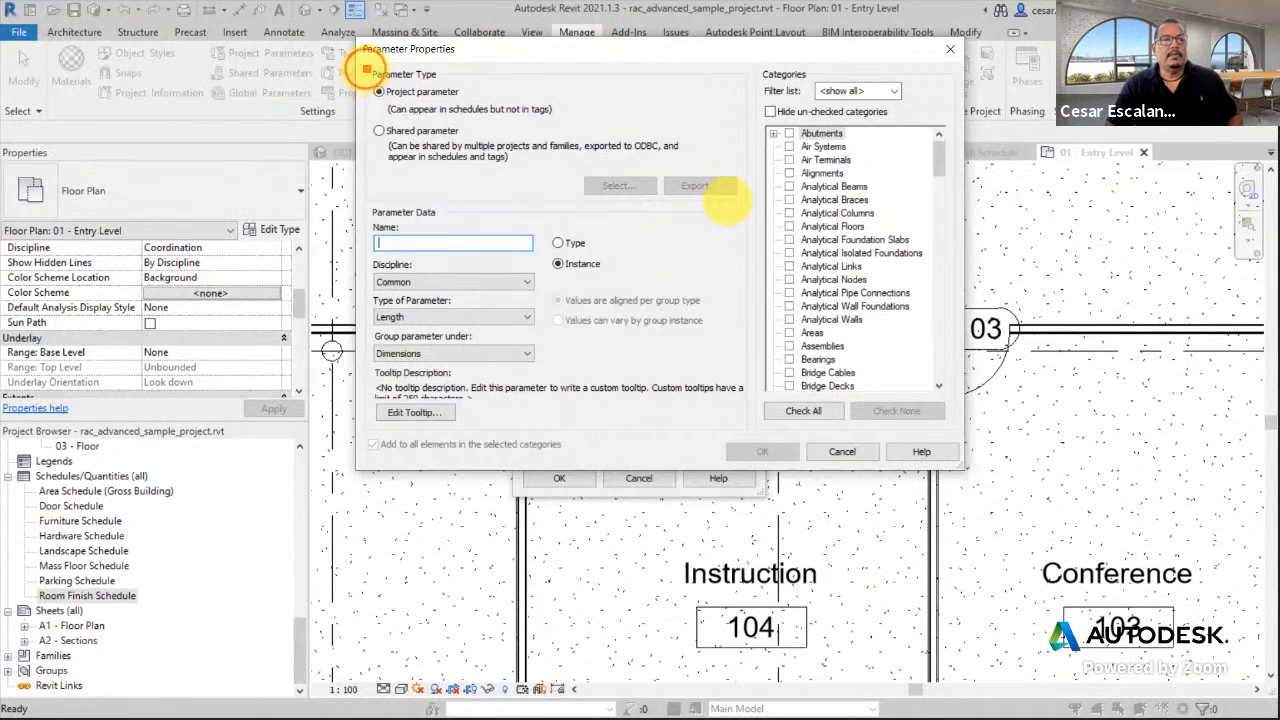
{"action": "left_click_drag", "start_coordinate": [364, 67], "coordinate": [495, 170]}
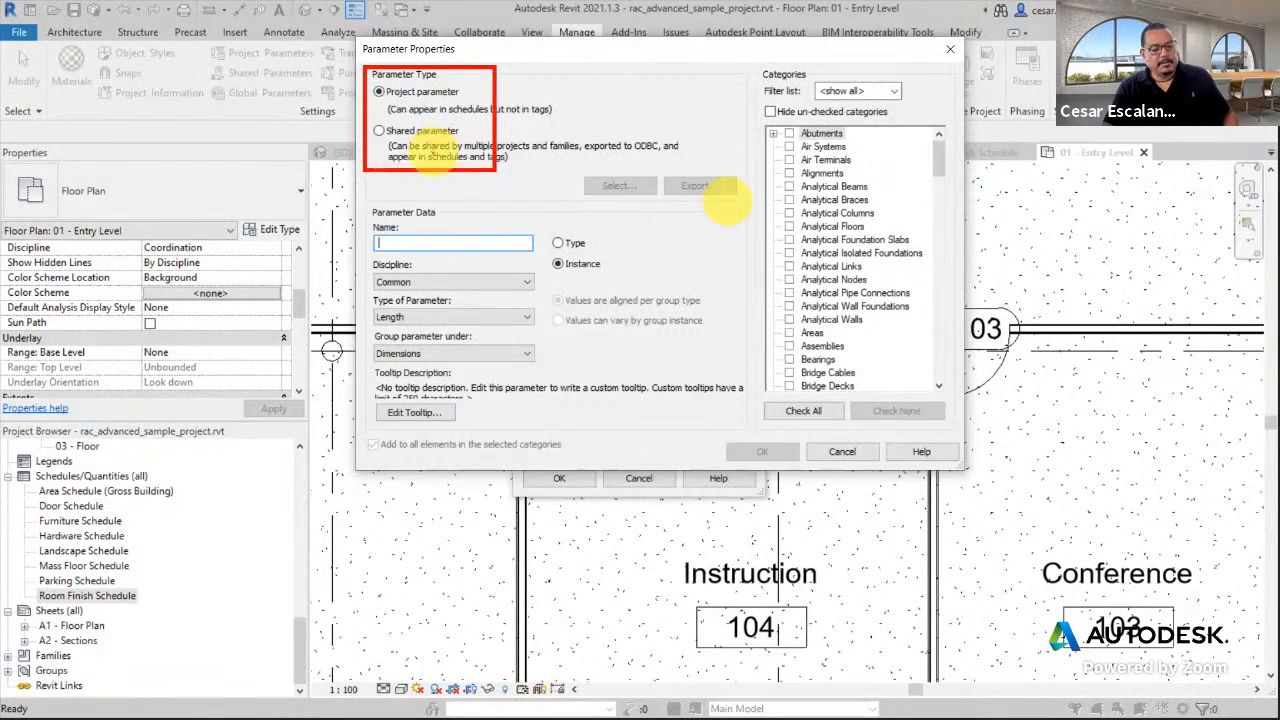
Make the new parameter a Shared parameter and pick Glazing Type from the Door parameter group.
{"action": "left_click", "coordinate": [379, 130]}
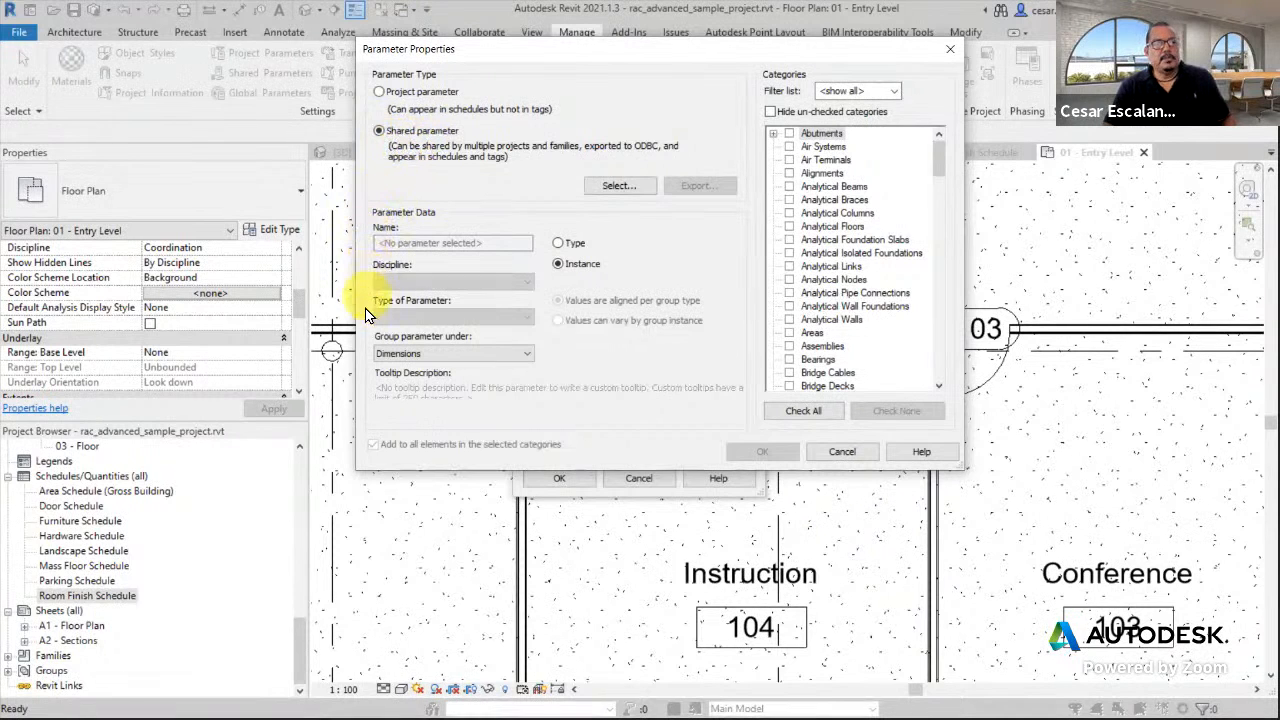
{"action": "left_click", "coordinate": [380, 93]}
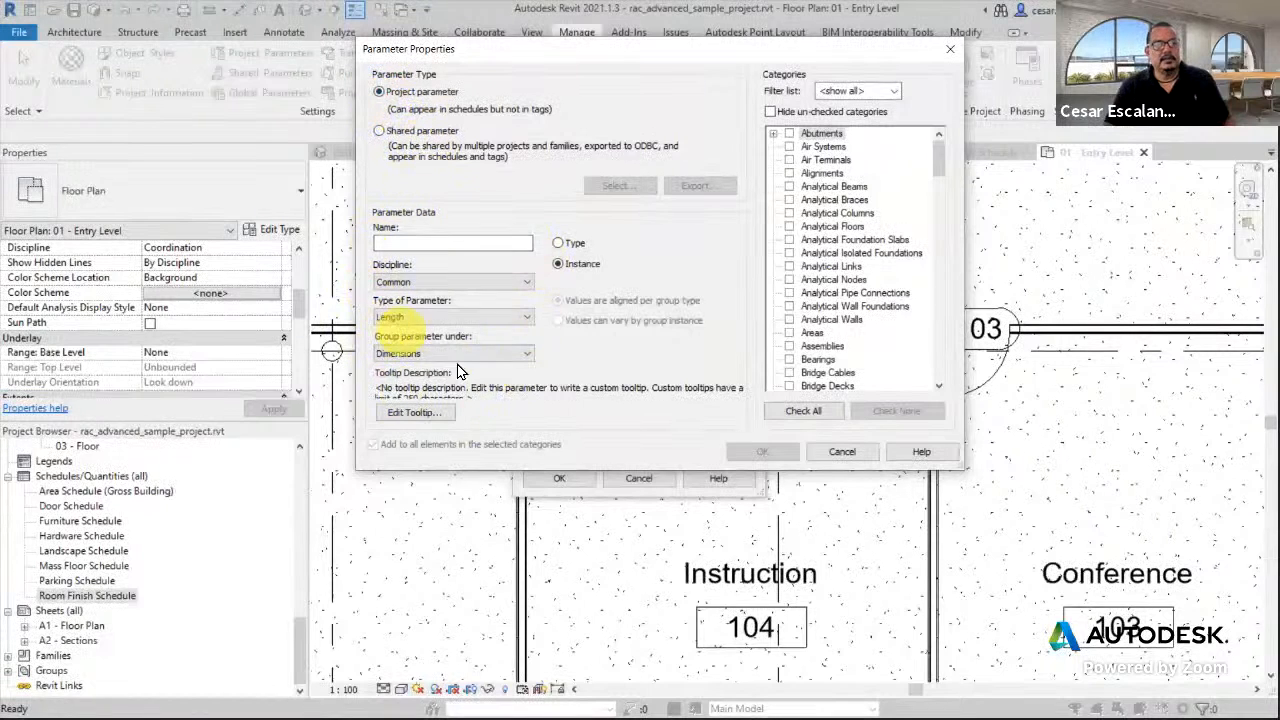
{"action": "left_click", "coordinate": [380, 132]}
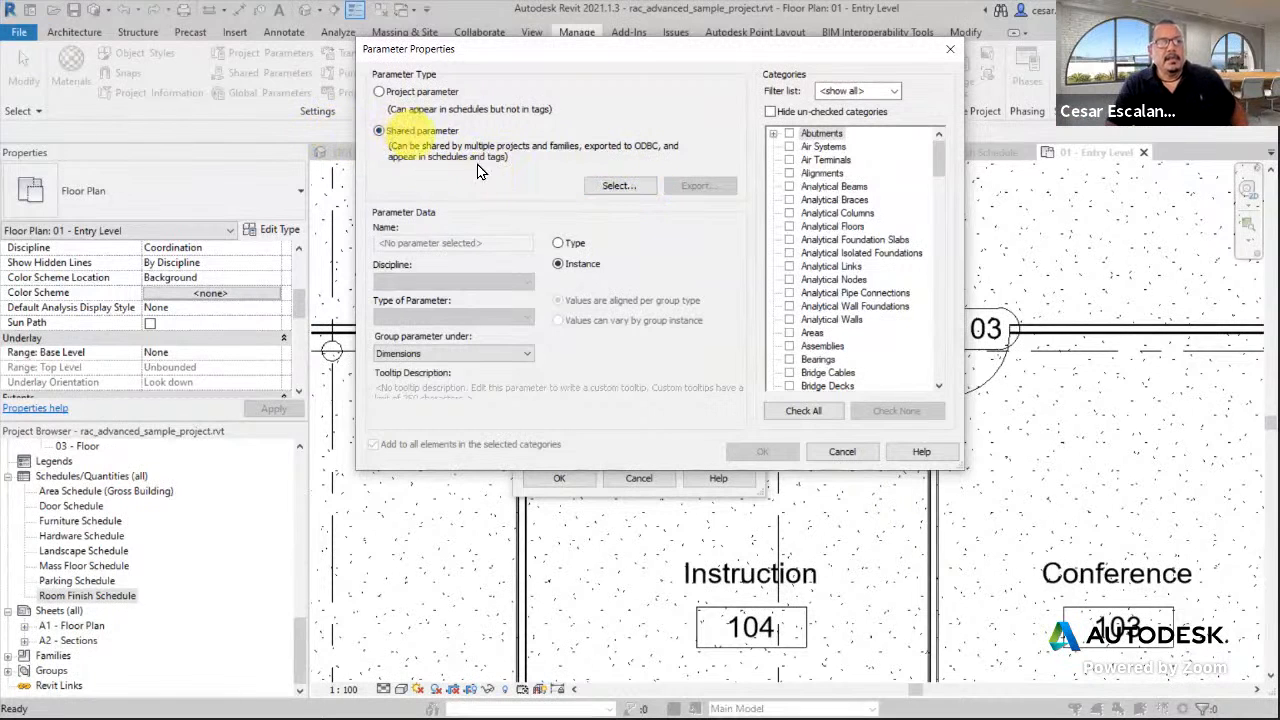
{"action": "left_click", "coordinate": [617, 185]}
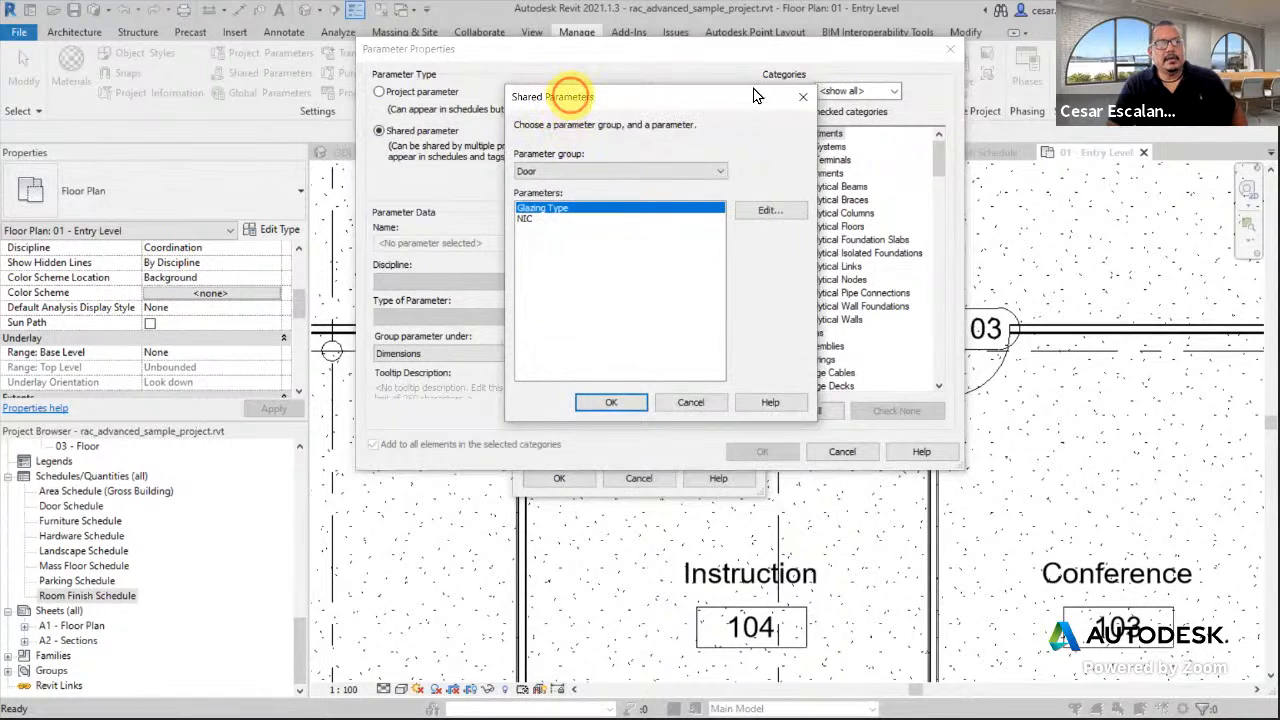
{"action": "left_click_drag", "start_coordinate": [755, 96], "coordinate": [1051, 112]}
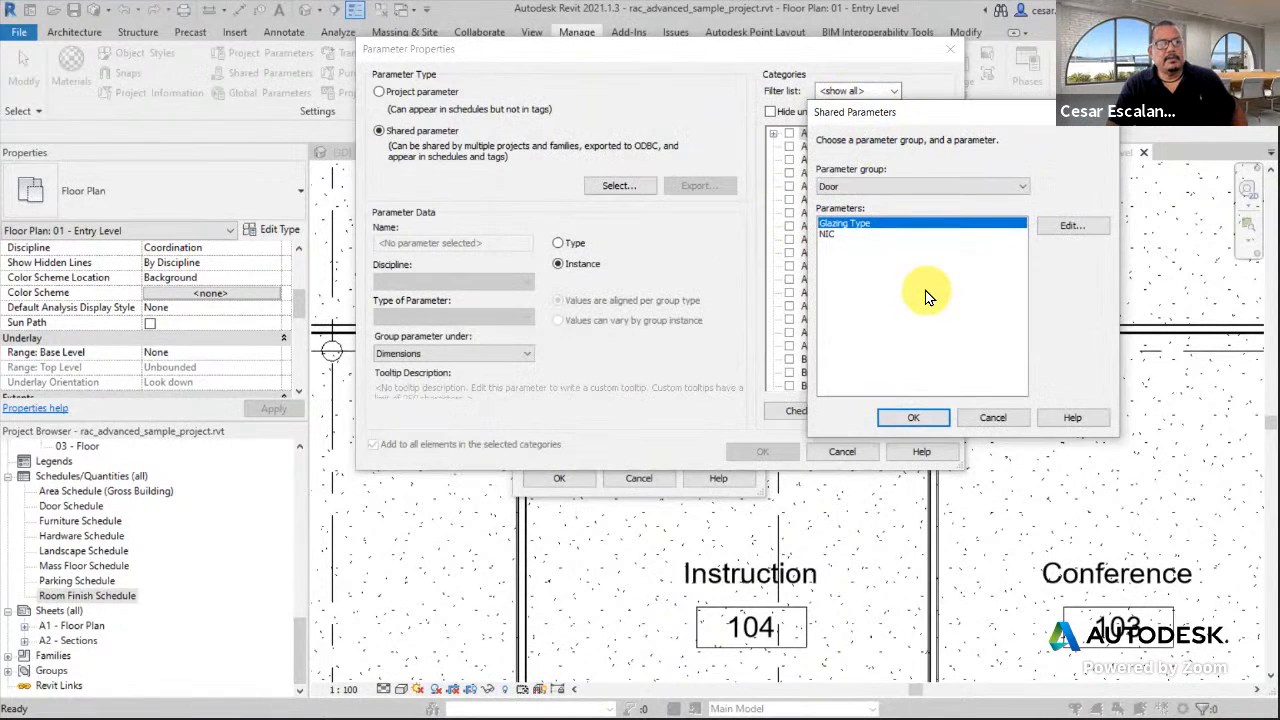
{"action": "left_click", "coordinate": [905, 420]}
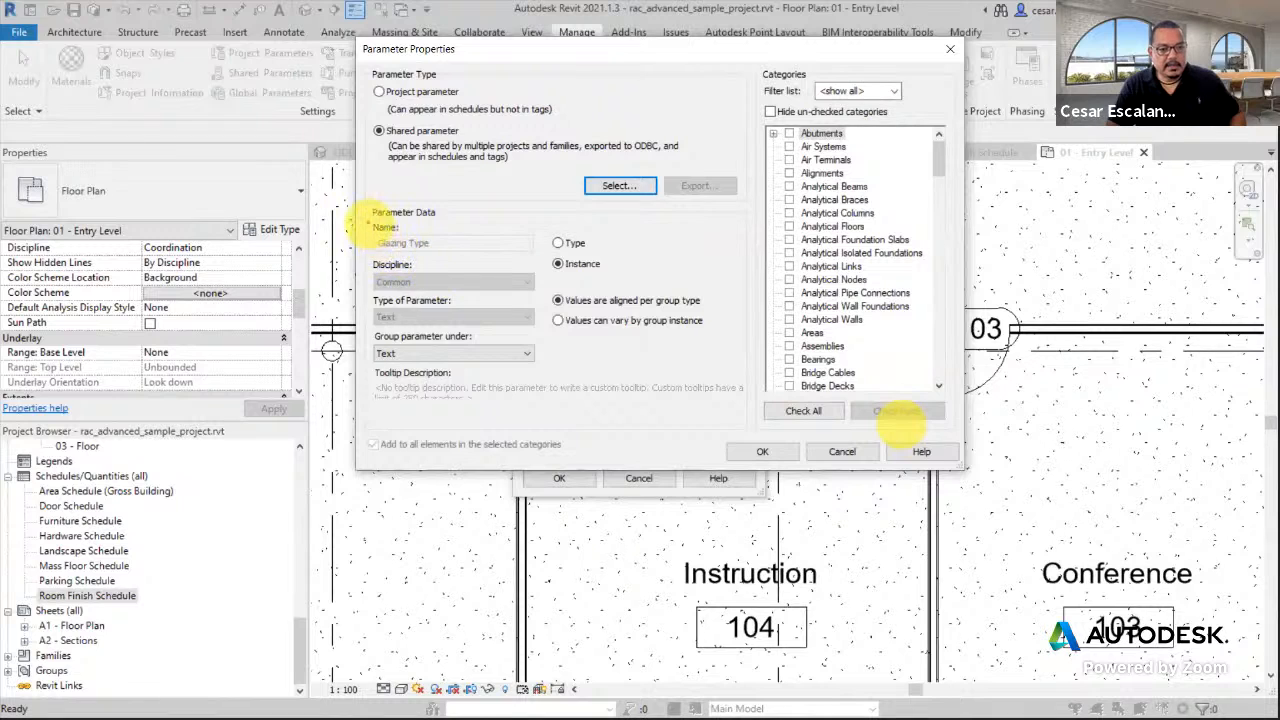
Box the parameter data and the Type/Instance options in red, and group the Glazing Type parameter under Construction.
{"action": "mouse_move", "coordinate": [368, 222]}
{"action": "left_mouse_down"}
{"action": "mouse_move", "coordinate": [476, 274]}
{"action": "mouse_move", "coordinate": [544, 334]}
{"action": "left_mouse_up"}
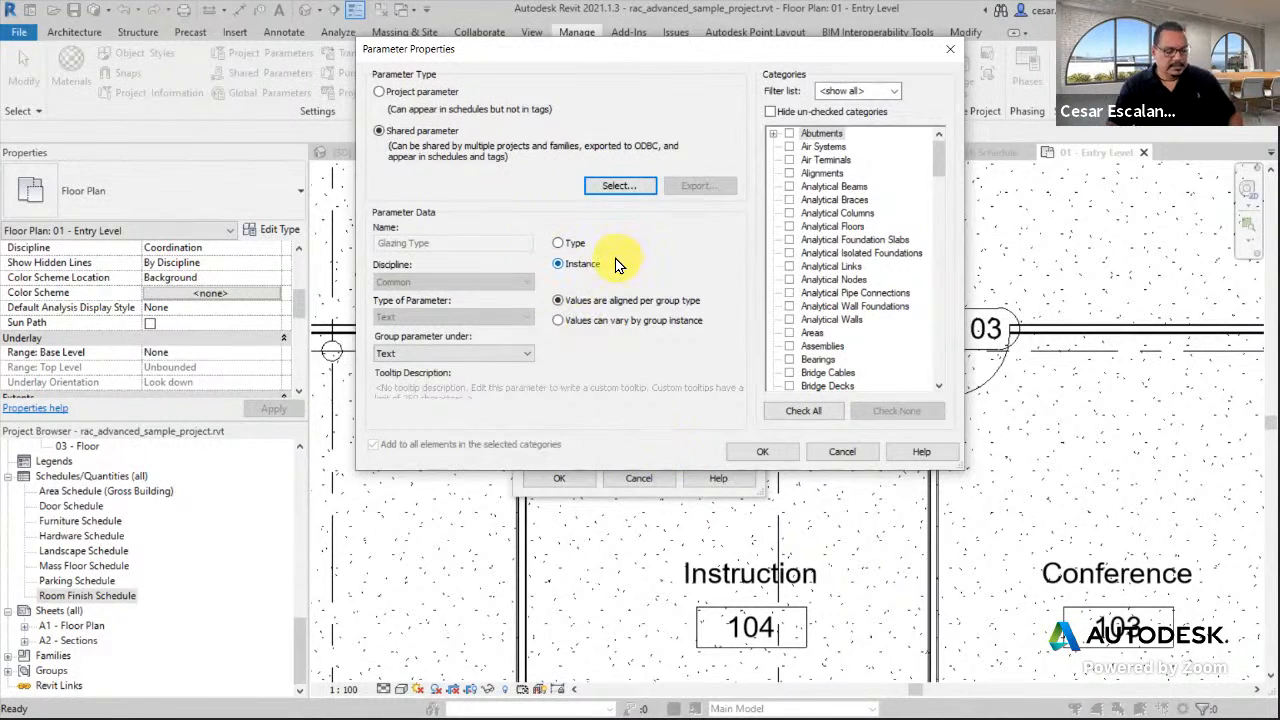
{"action": "mouse_move", "coordinate": [540, 222]}
{"action": "left_mouse_down"}
{"action": "mouse_move", "coordinate": [600, 295]}
{"action": "mouse_move", "coordinate": [618, 286]}
{"action": "left_mouse_up"}
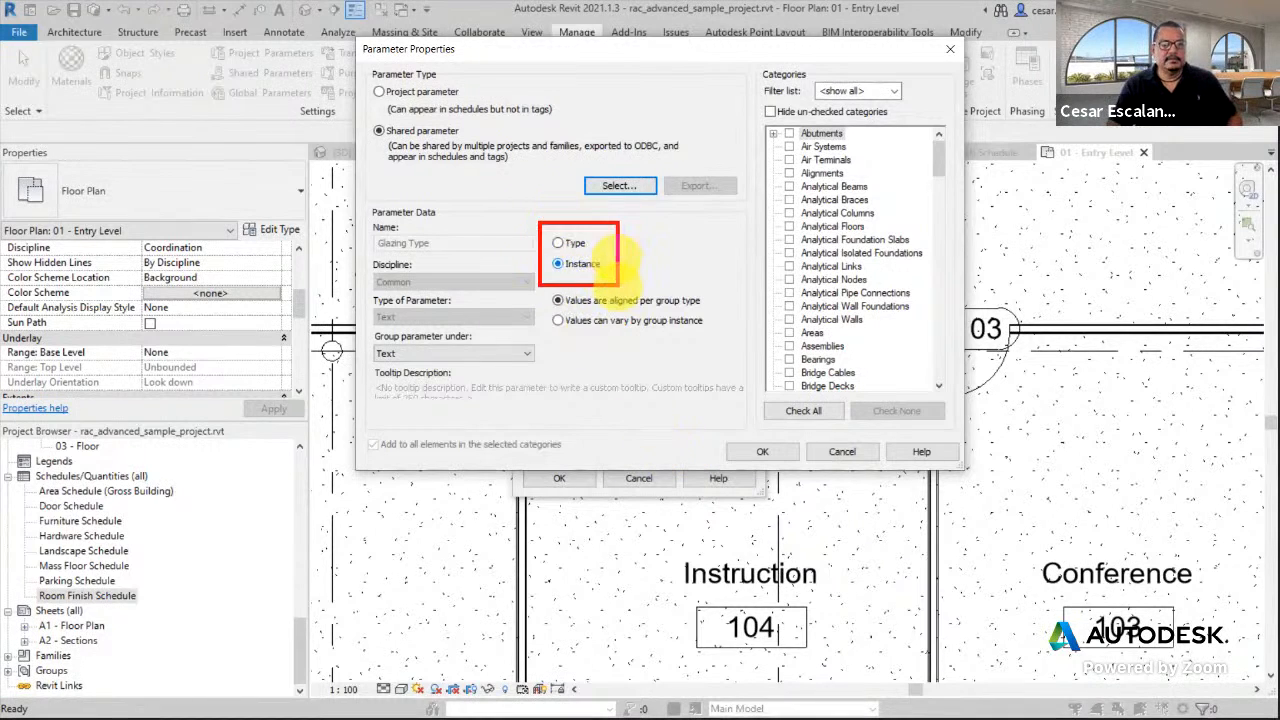
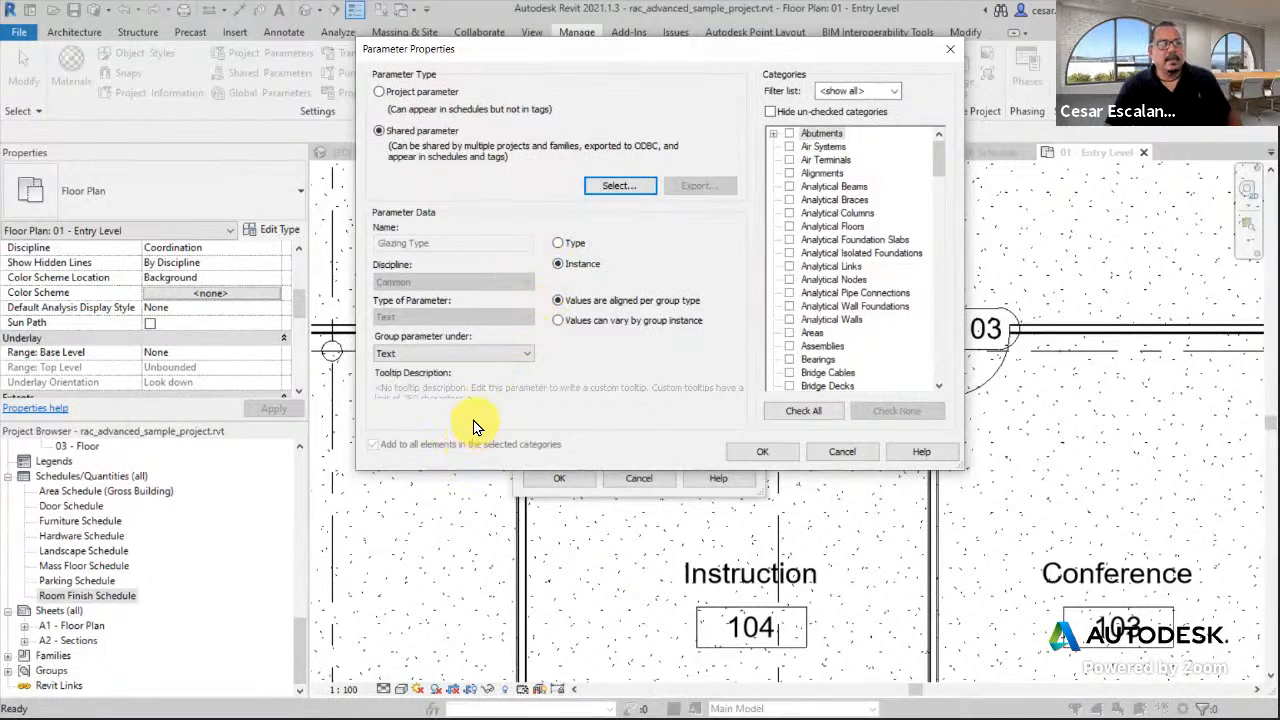
{"action": "left_click", "coordinate": [474, 362]}
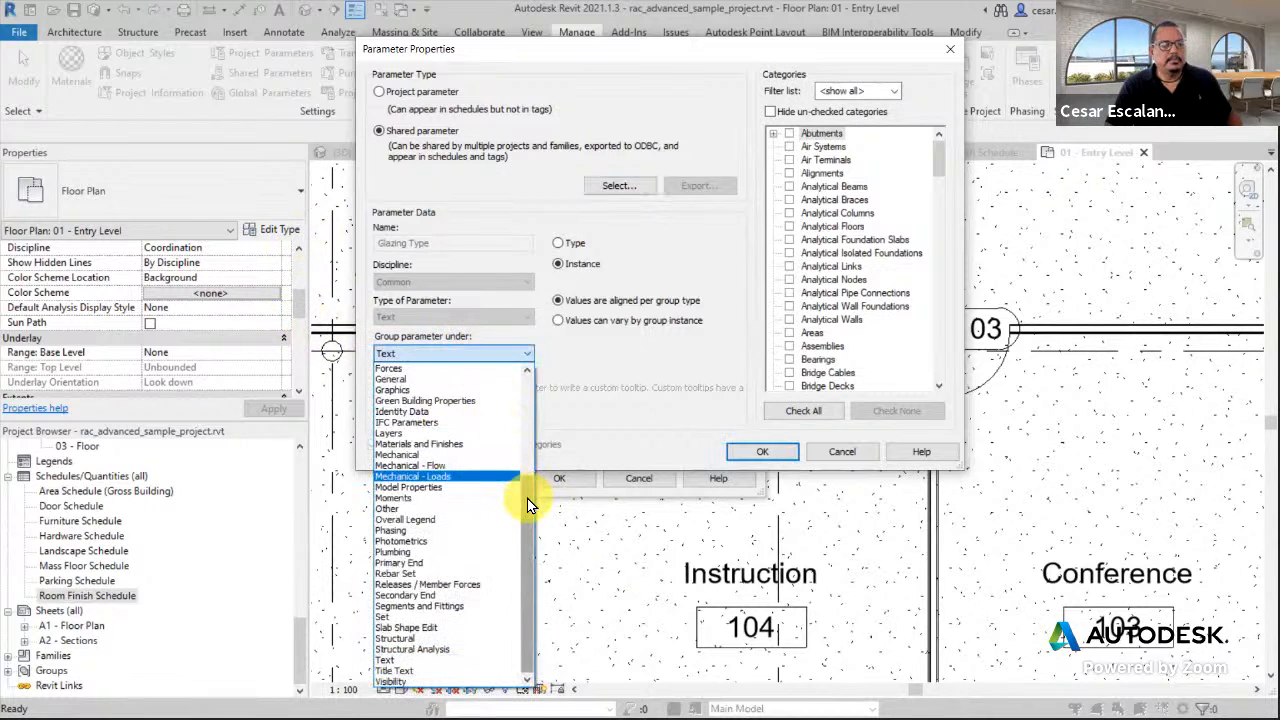
{"action": "left_click_drag", "start_coordinate": [527, 534], "coordinate": [548, 400]}
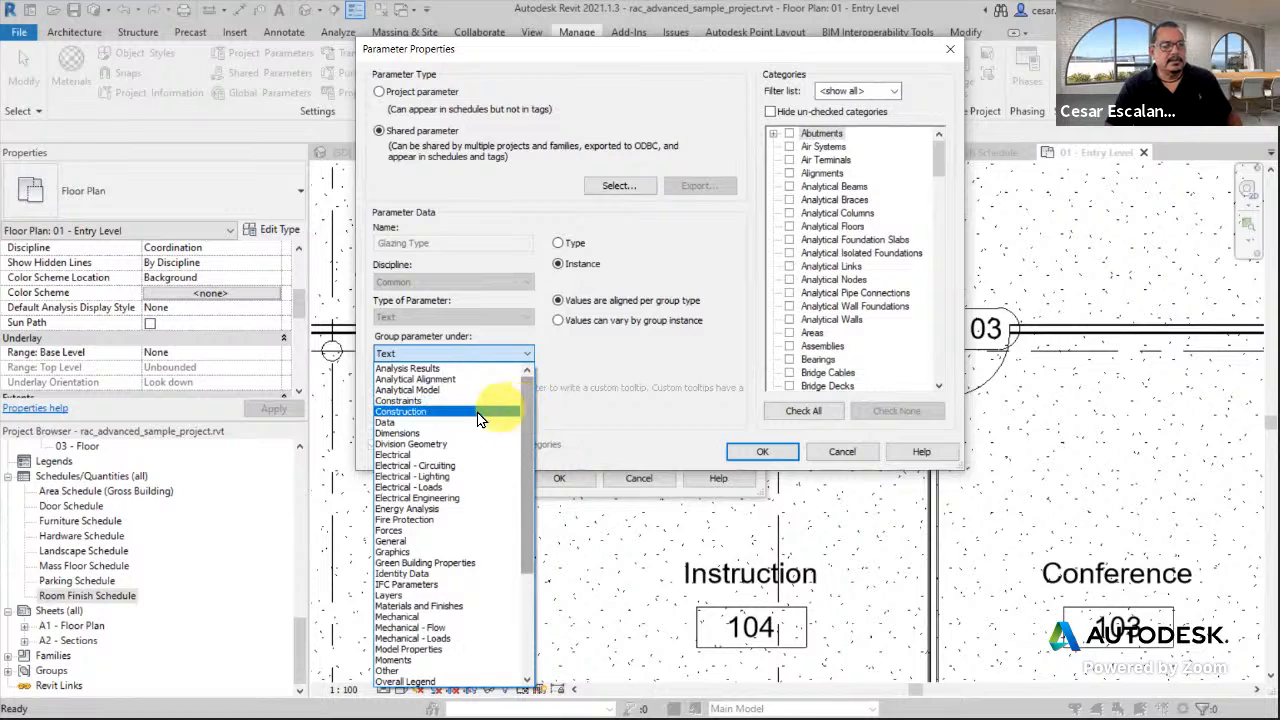
{"action": "left_click", "coordinate": [421, 414]}
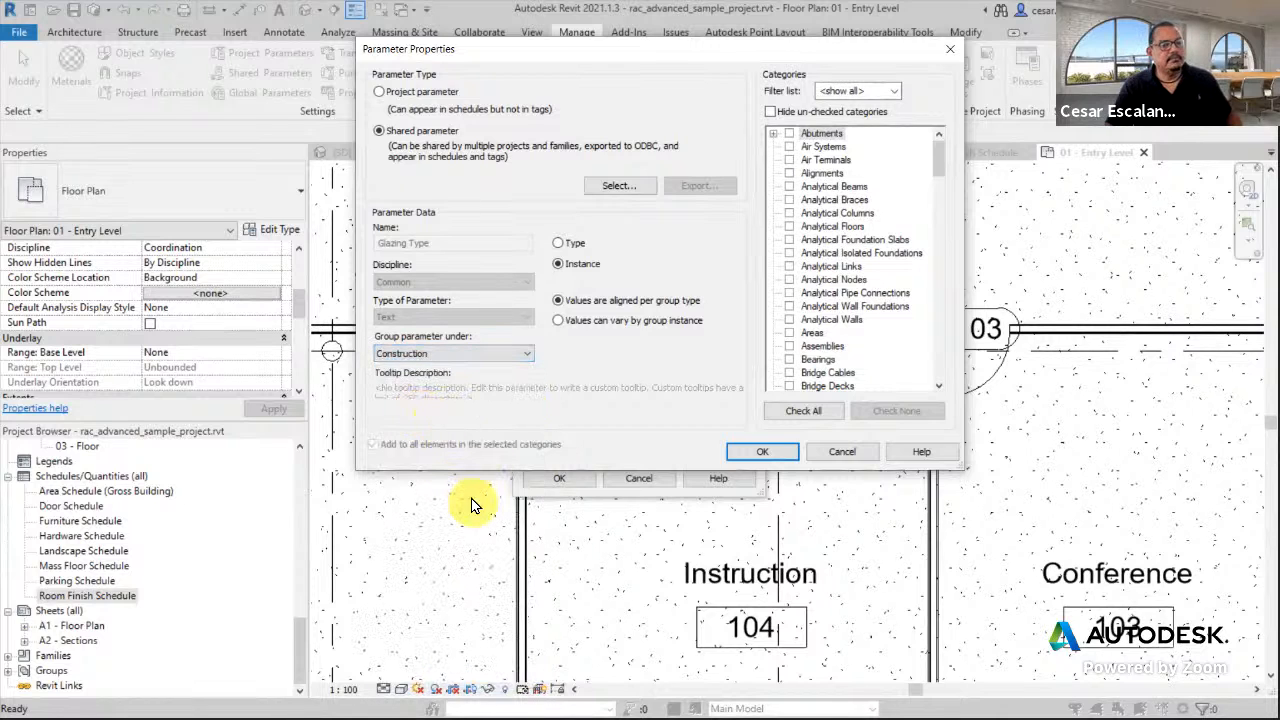
Review the available parameter groups for Glazing Type, circle the Underlay heading as an example, and keep Construction.
{"action": "left_click", "coordinate": [524, 353]}
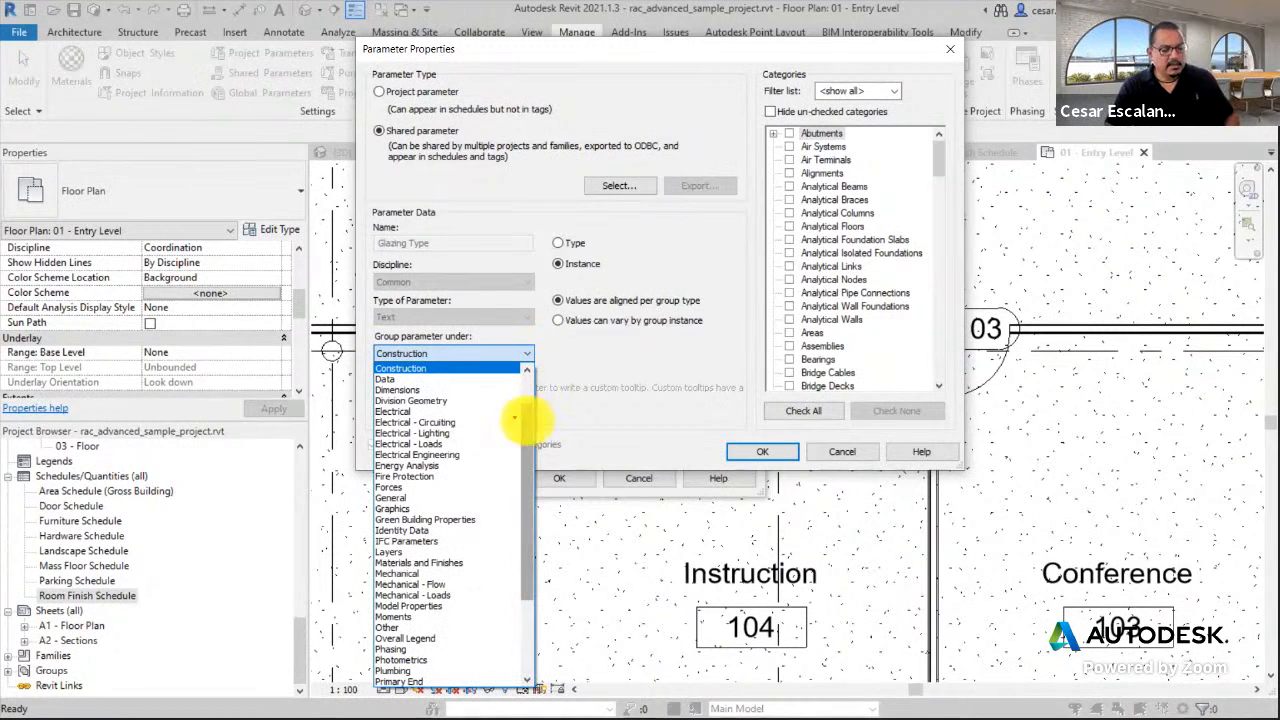
{"action": "mouse_move", "coordinate": [5, 325]}
{"action": "left_mouse_down"}
{"action": "mouse_move", "coordinate": [50, 354]}
{"action": "mouse_move", "coordinate": [68, 340]}
{"action": "mouse_move", "coordinate": [12, 328]}
{"action": "left_mouse_up"}
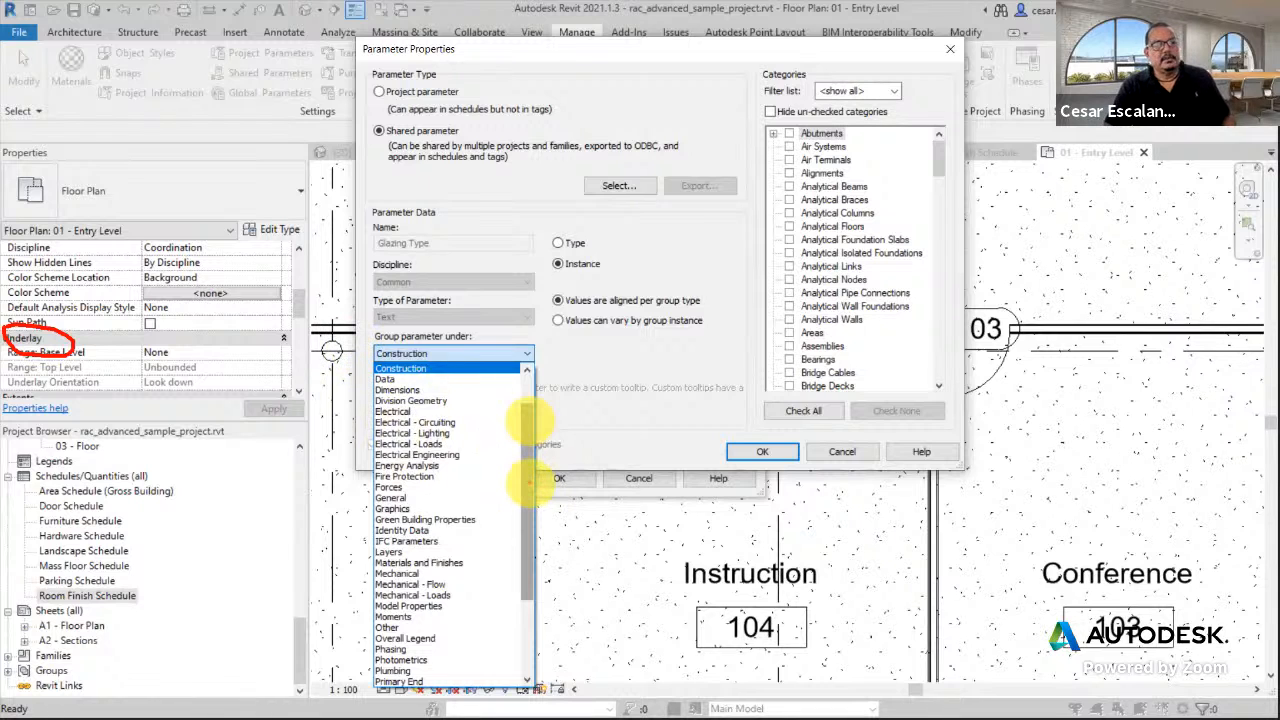
{"action": "left_click", "coordinate": [529, 484]}
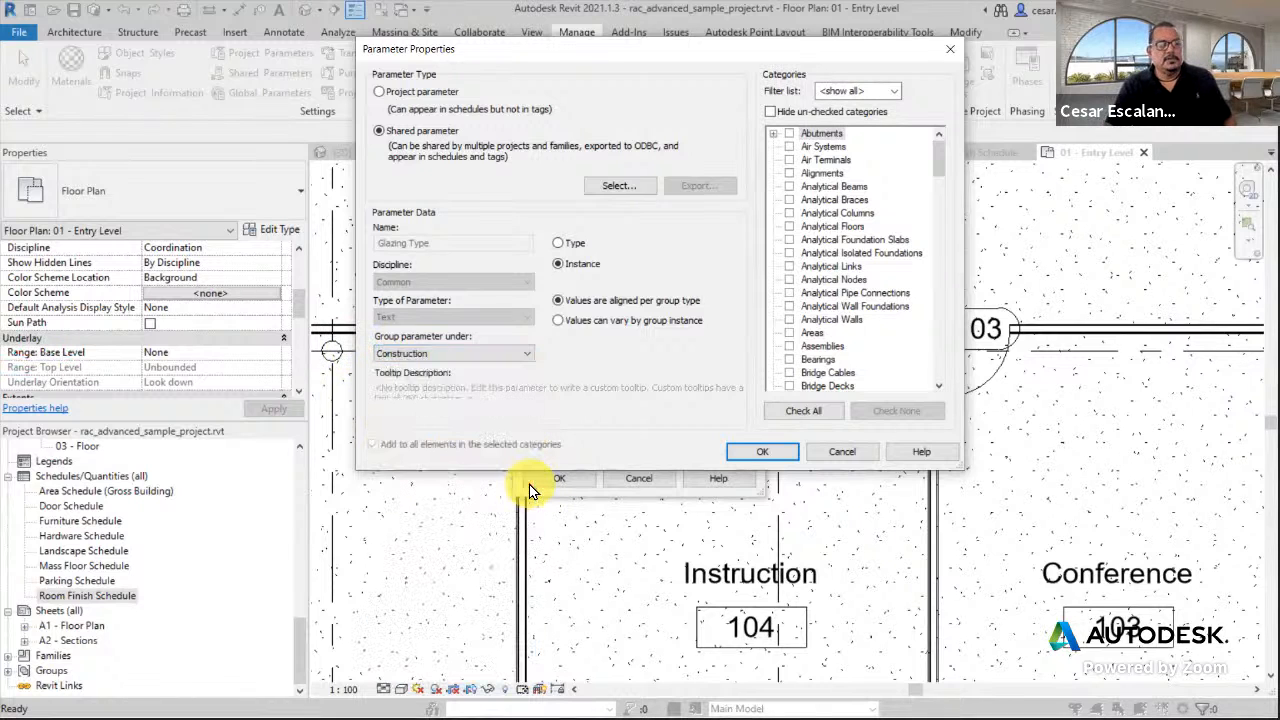
{"action": "left_click", "coordinate": [493, 354]}
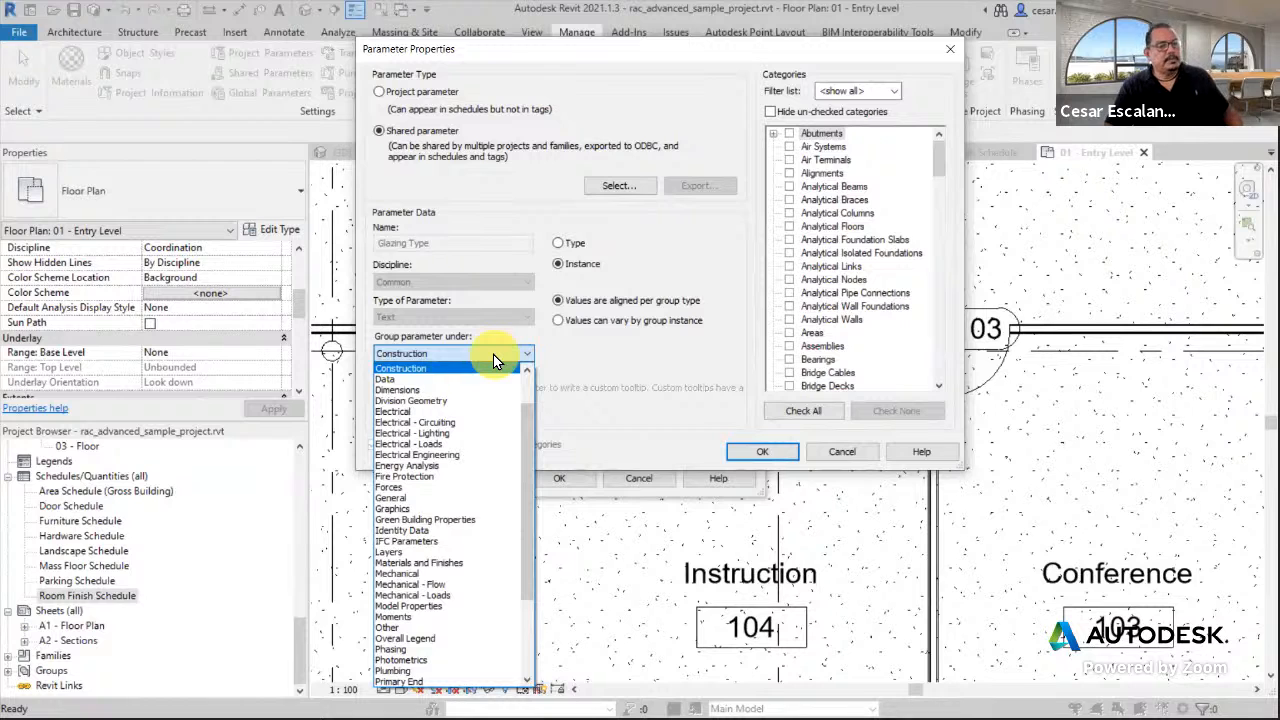
{"action": "left_click_drag", "start_coordinate": [529, 442], "coordinate": [527, 586]}
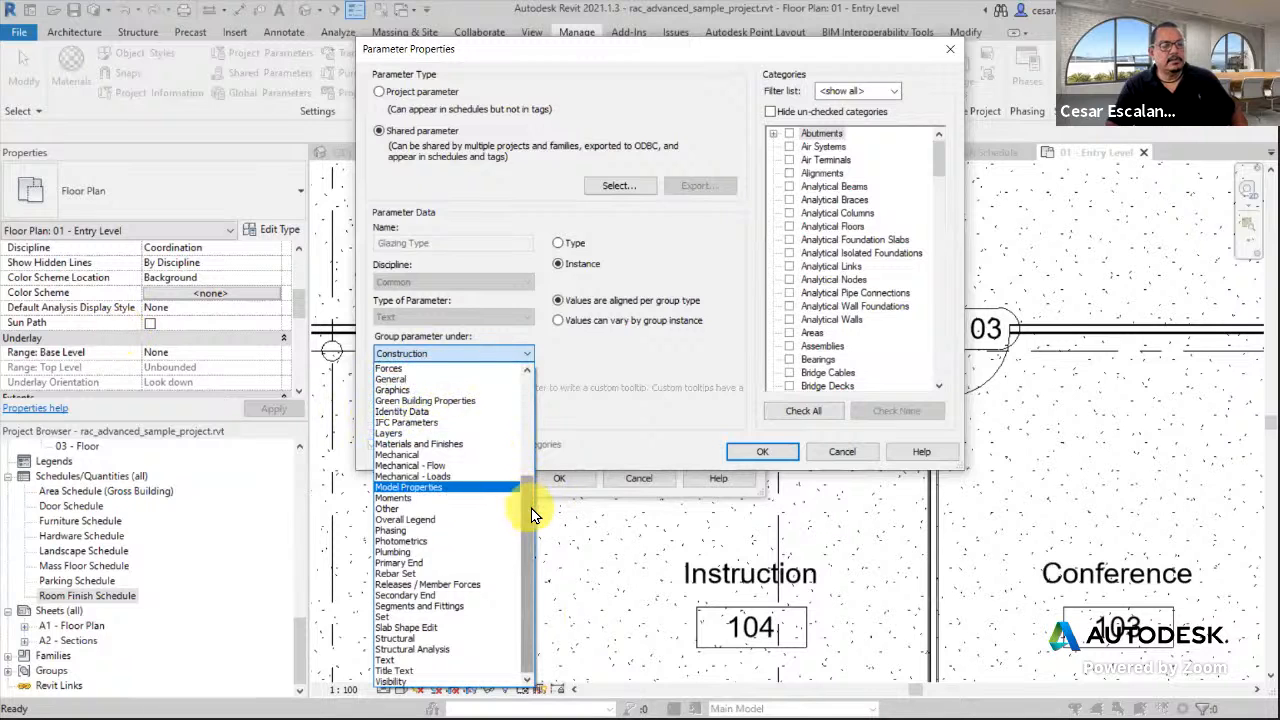
{"action": "left_click_drag", "start_coordinate": [531, 508], "coordinate": [535, 384]}
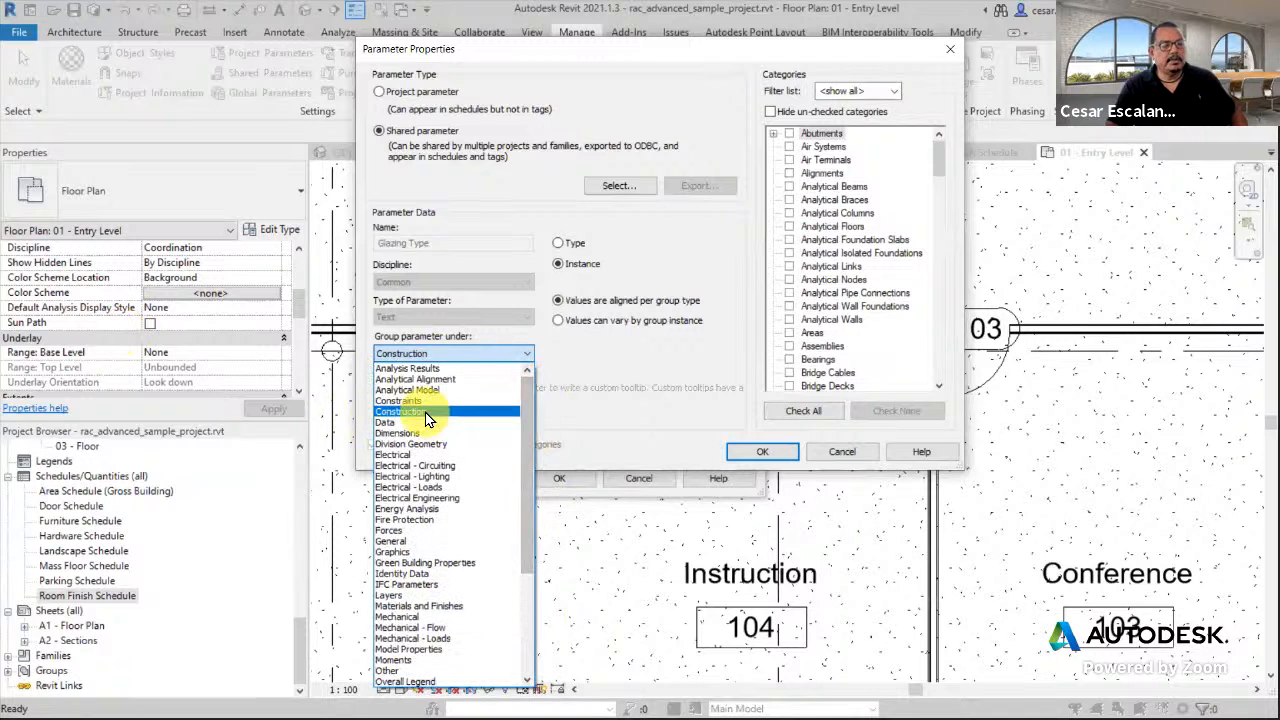
{"action": "left_click", "coordinate": [668, 708]}
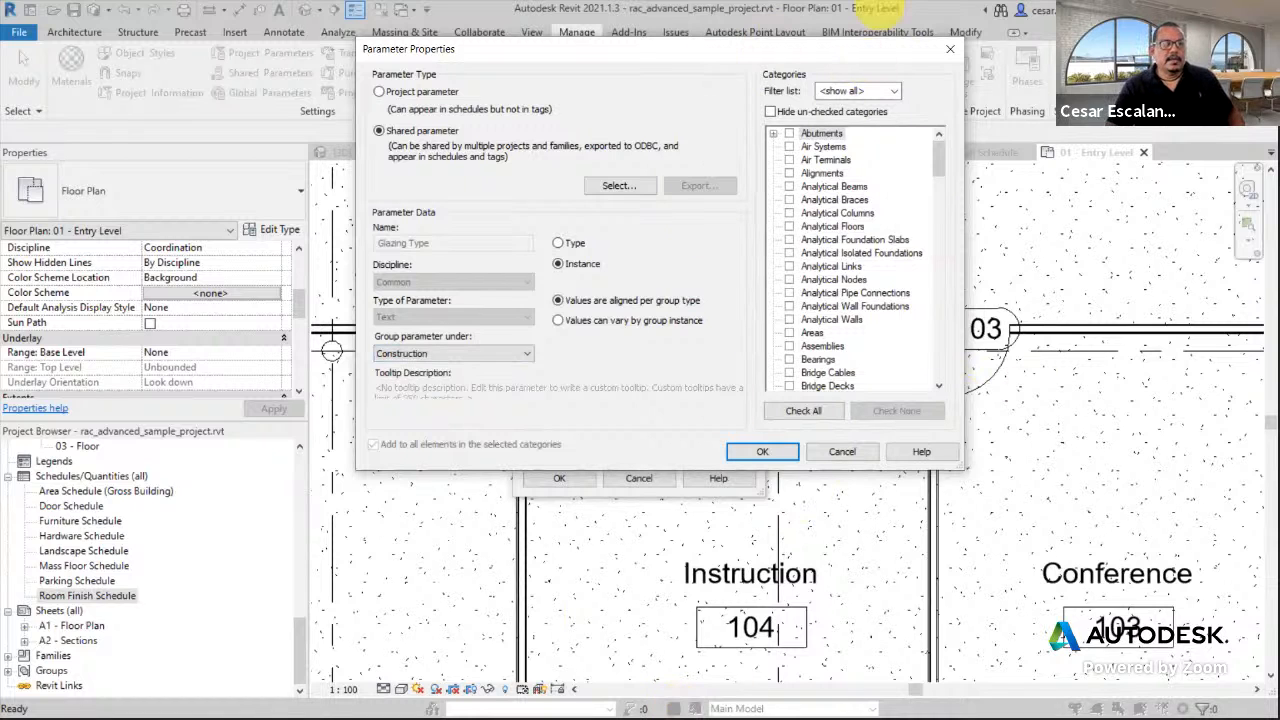
Assign the Glazing Type parameter to the Doors category and accept the project parameters.
{"action": "left_click_drag", "start_coordinate": [937, 156], "coordinate": [943, 212]}
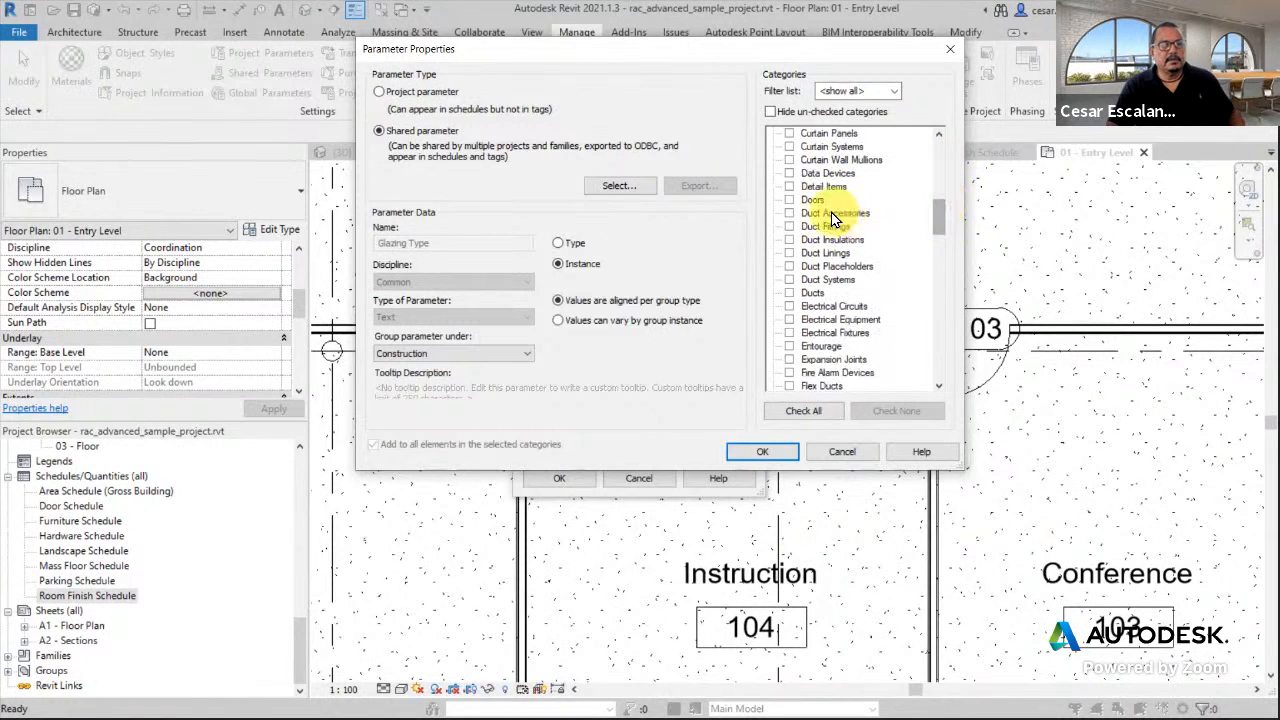
{"action": "left_click", "coordinate": [791, 201]}
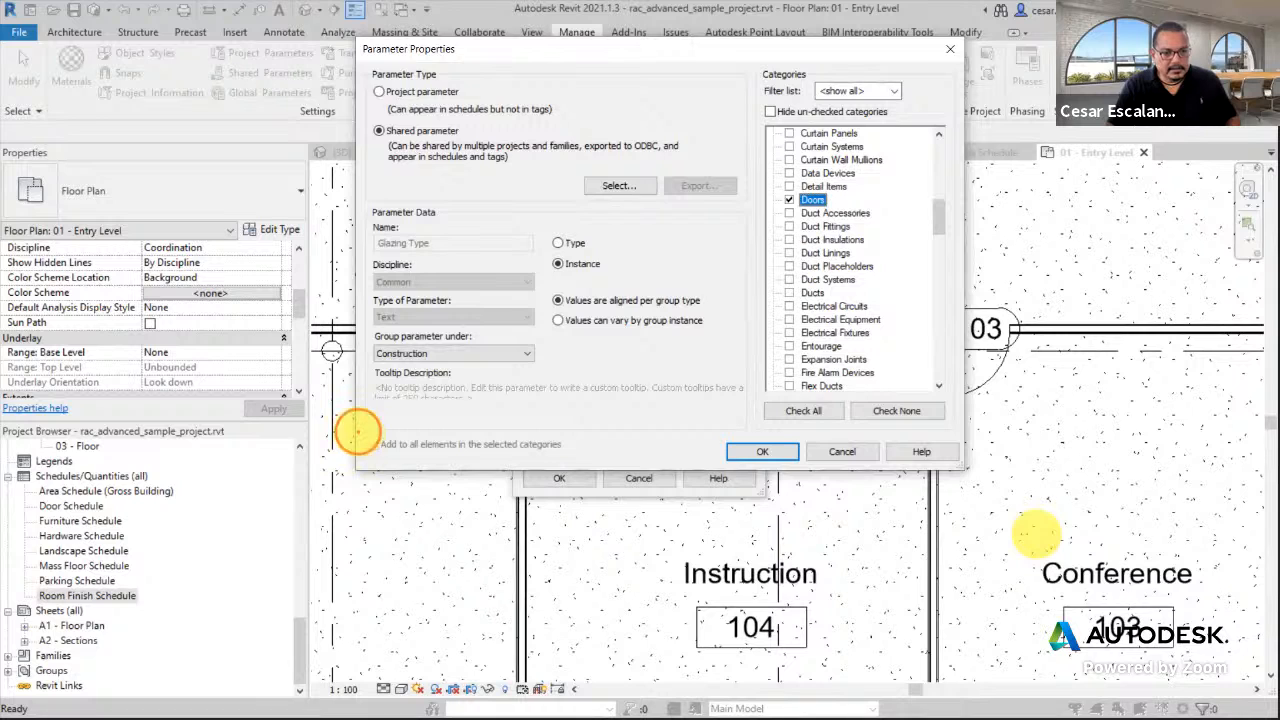
{"action": "left_click_drag", "start_coordinate": [357, 431], "coordinate": [578, 467]}
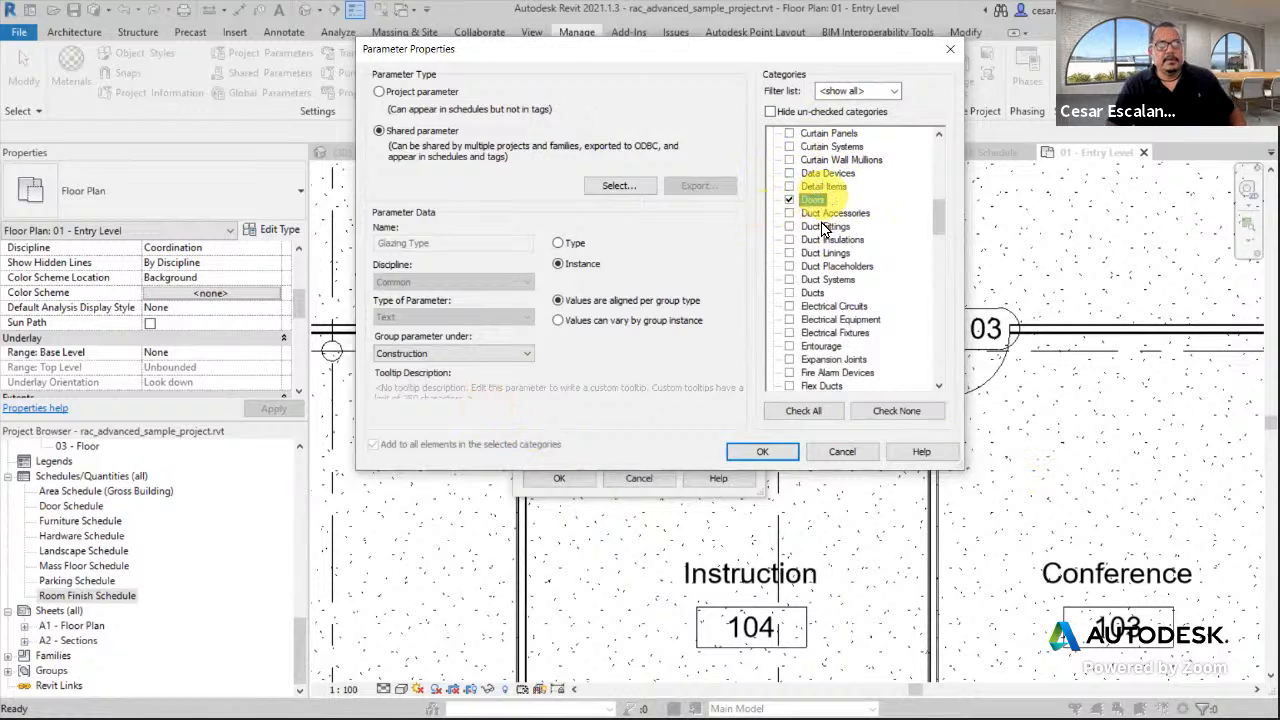
{"action": "left_click", "coordinate": [763, 452]}
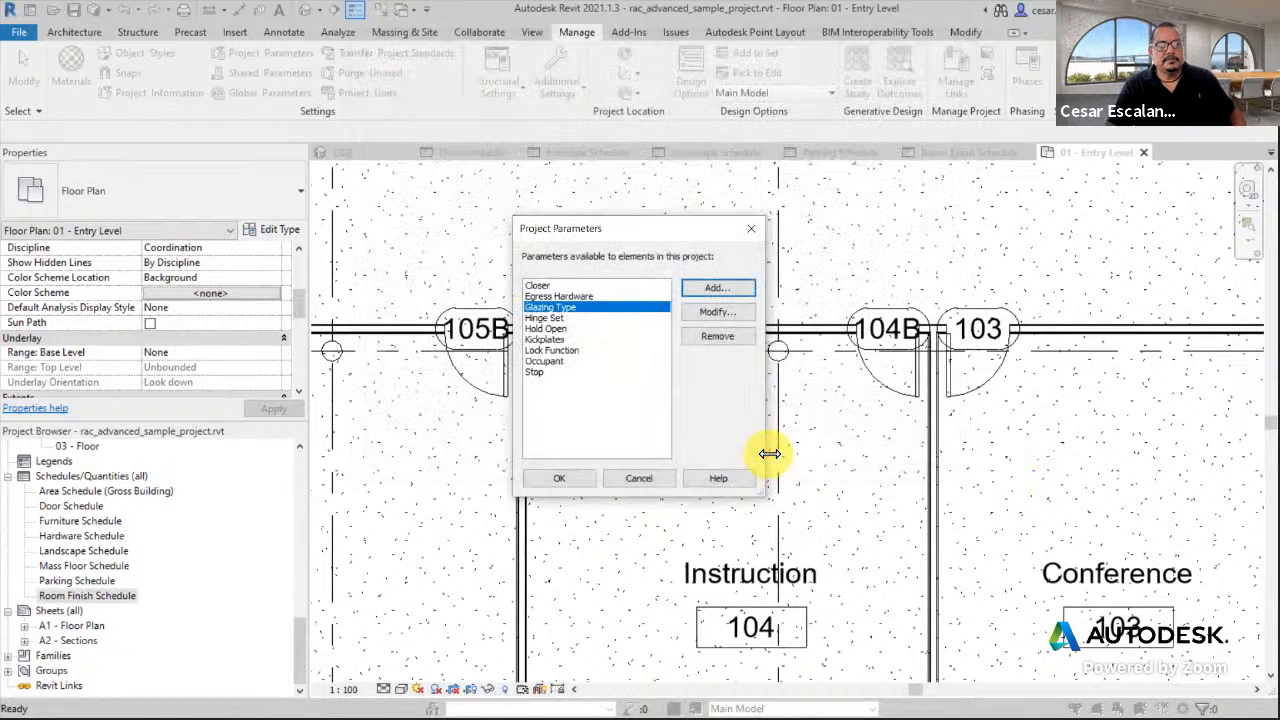
{"action": "left_click", "coordinate": [572, 477]}
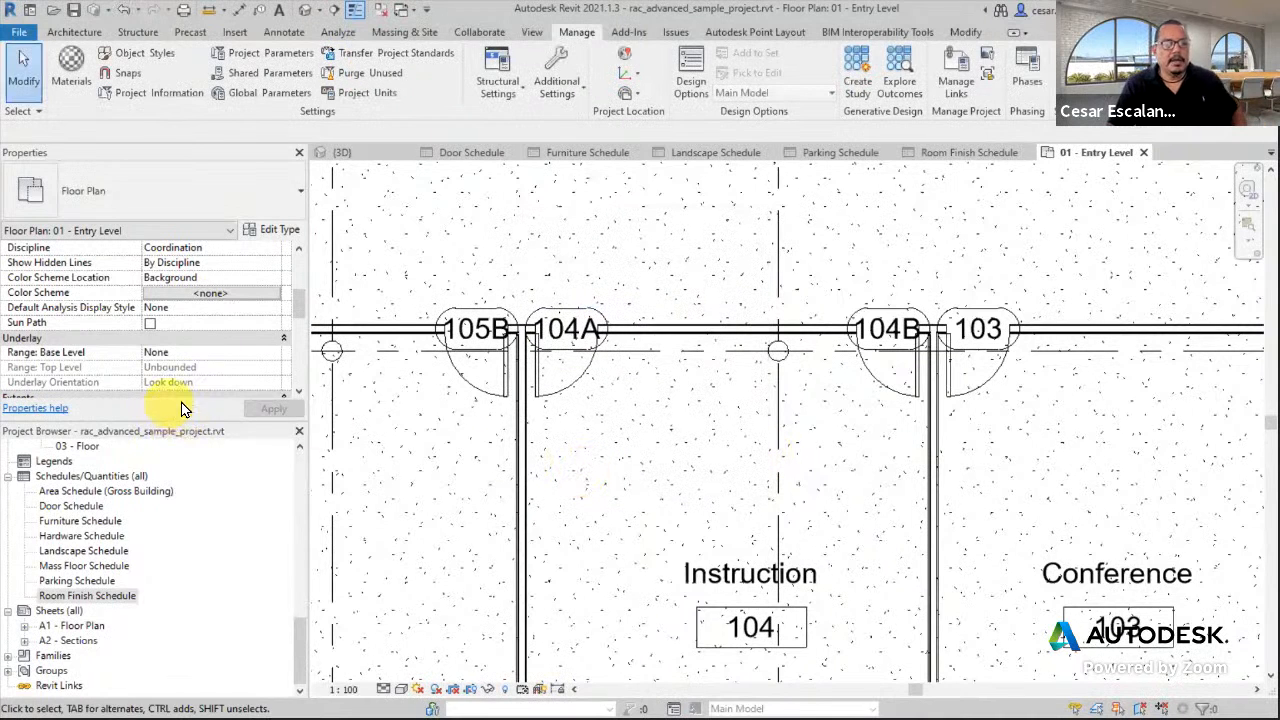
Select door 104A and box its Construction heading, Glazing Type property and empty value in red.
{"action": "left_click", "coordinate": [557, 396]}
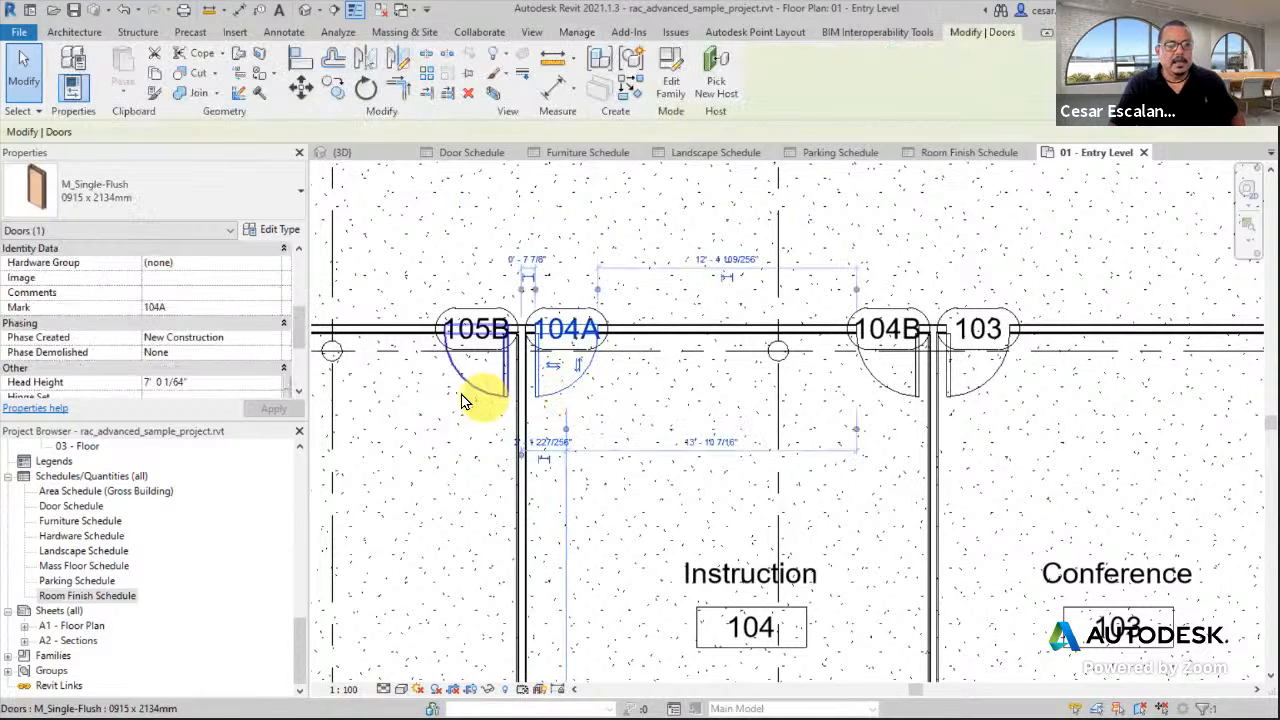
{"action": "scroll", "coordinate": [303, 282], "scroll_direction": "up", "scroll_amount": 3}
{"action": "scroll", "coordinate": [303, 290], "scroll_direction": "down", "scroll_amount": 4}
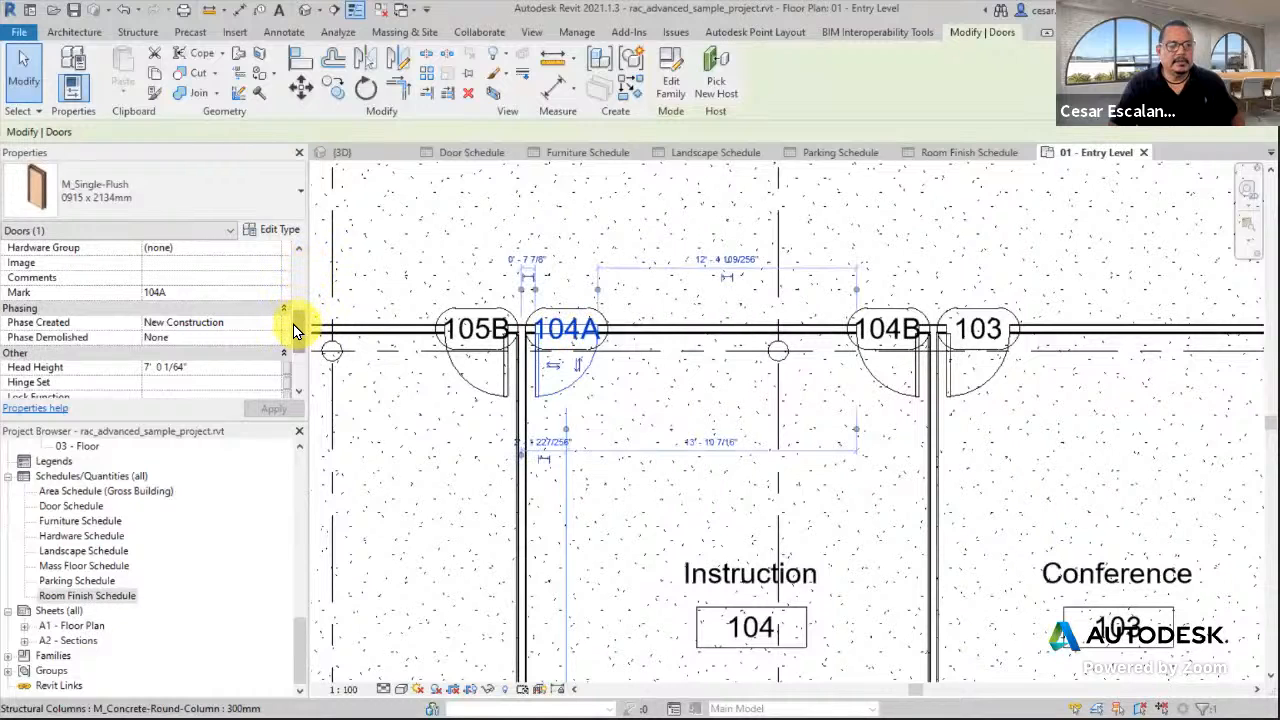
{"action": "left_click_drag", "start_coordinate": [294, 325], "coordinate": [298, 270]}
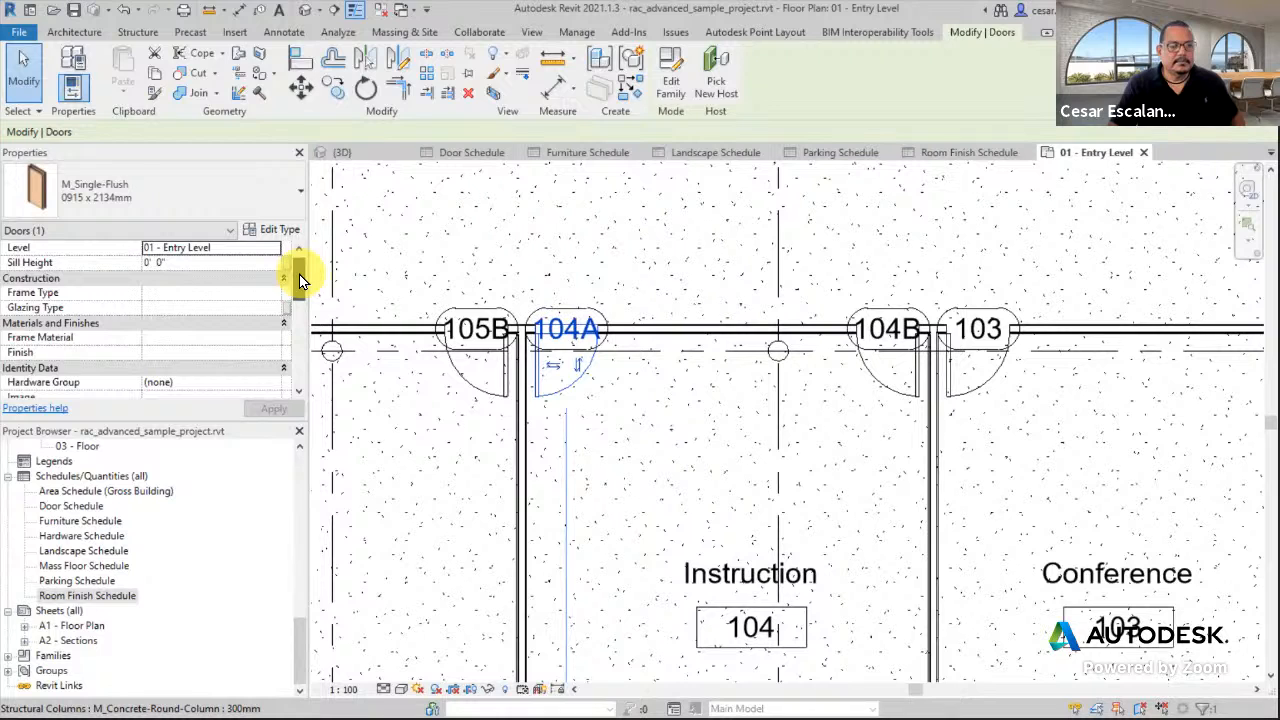
{"action": "left_click_drag", "start_coordinate": [299, 281], "coordinate": [299, 272]}
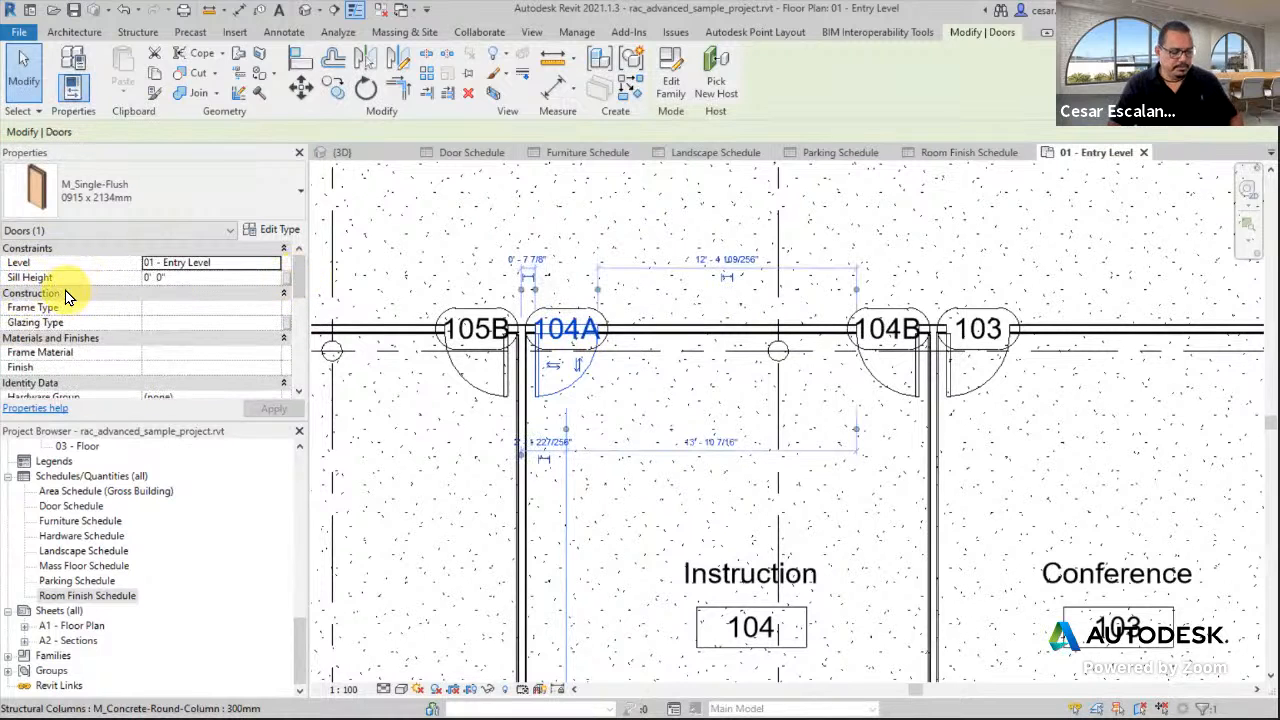
{"action": "left_click_drag", "start_coordinate": [52, 287], "coordinate": [5, 301]}
{"action": "left_click_drag", "start_coordinate": [83, 314], "coordinate": [22, 331]}
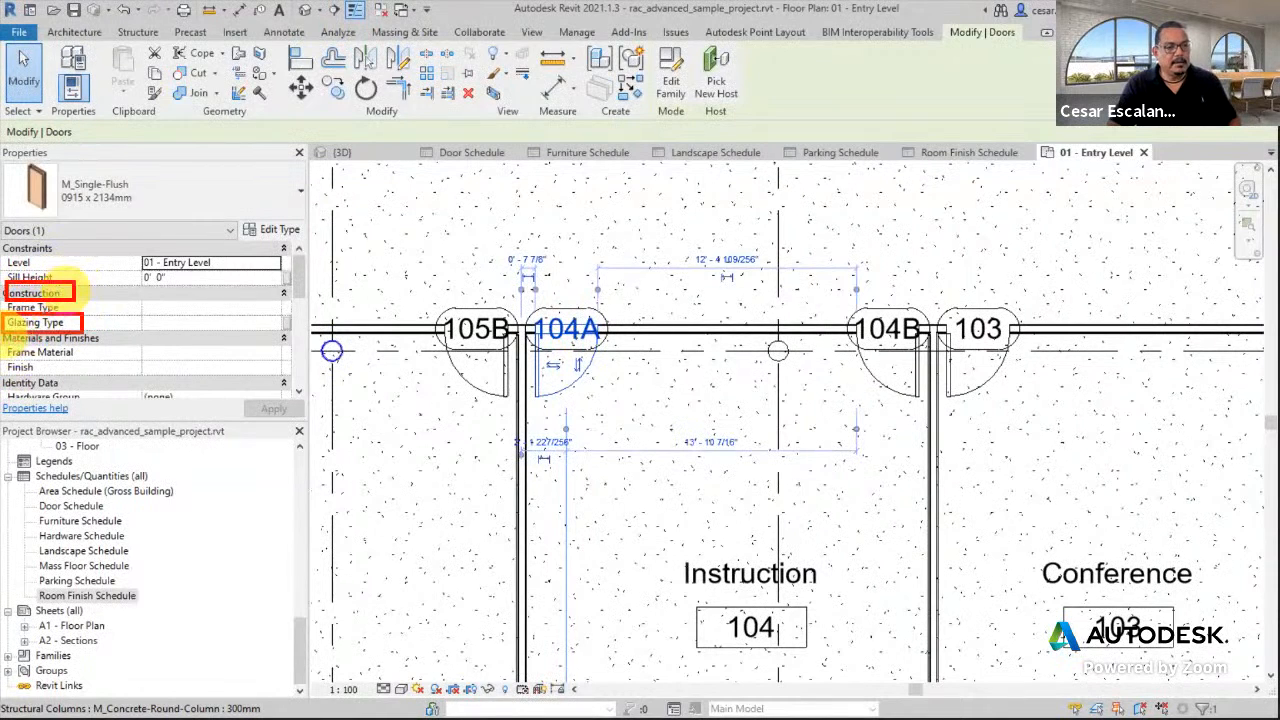
{"action": "left_click_drag", "start_coordinate": [216, 307], "coordinate": [145, 333]}
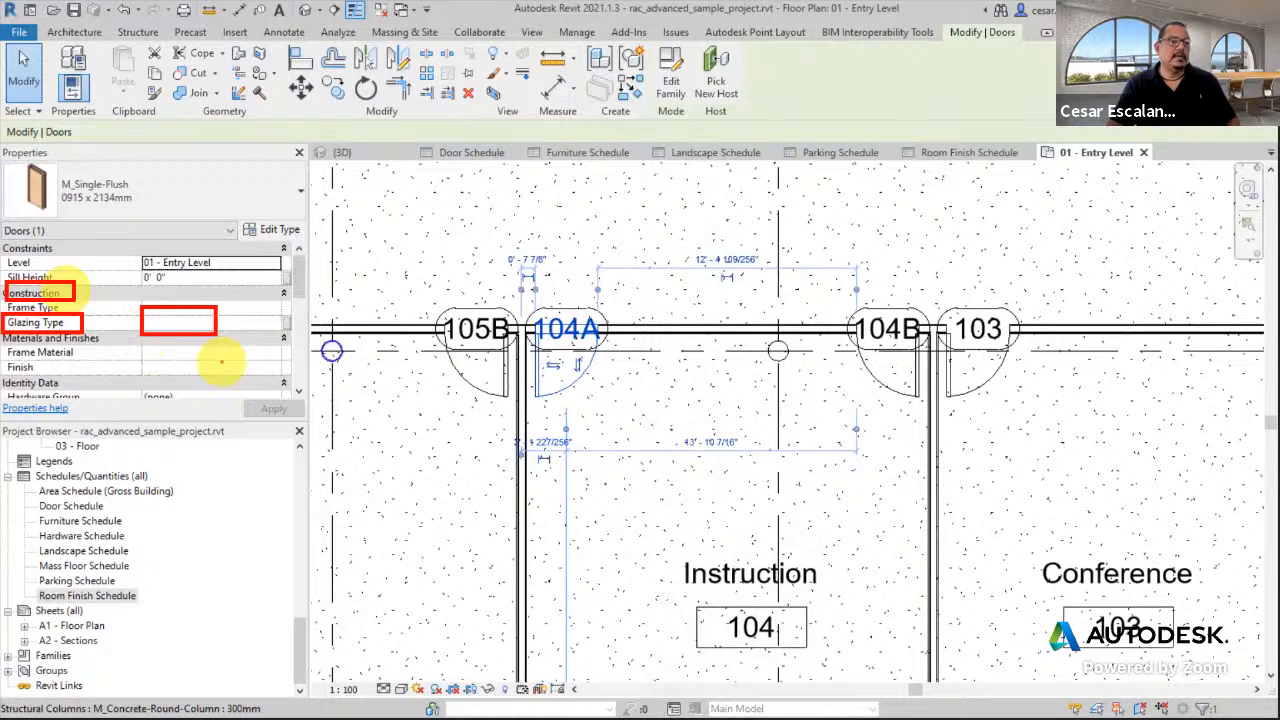
Clear the red markup and change door 104A to the M_Single-Flush Vision type 0762 x 2032mm.
{"action": "key", "text": "Escape"}
{"action": "key", "text": "Escape"}
{"action": "left_click", "coordinate": [172, 329]}
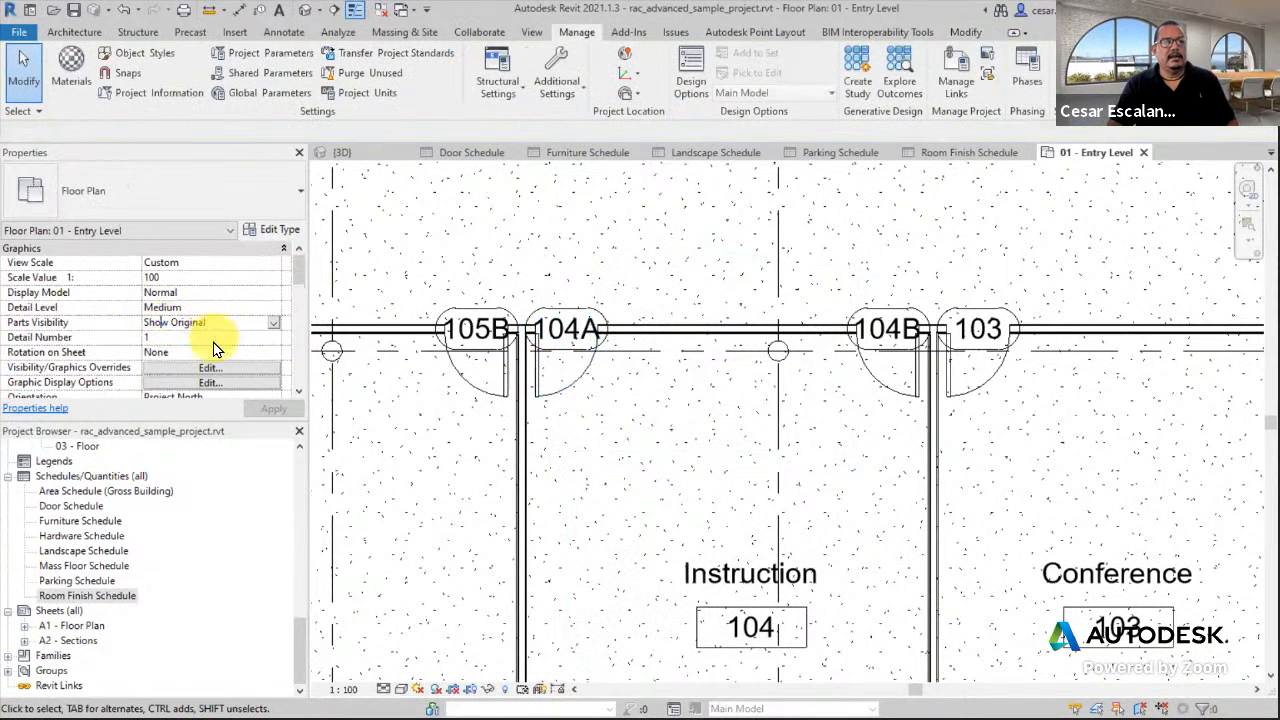
{"action": "left_click", "coordinate": [586, 380]}
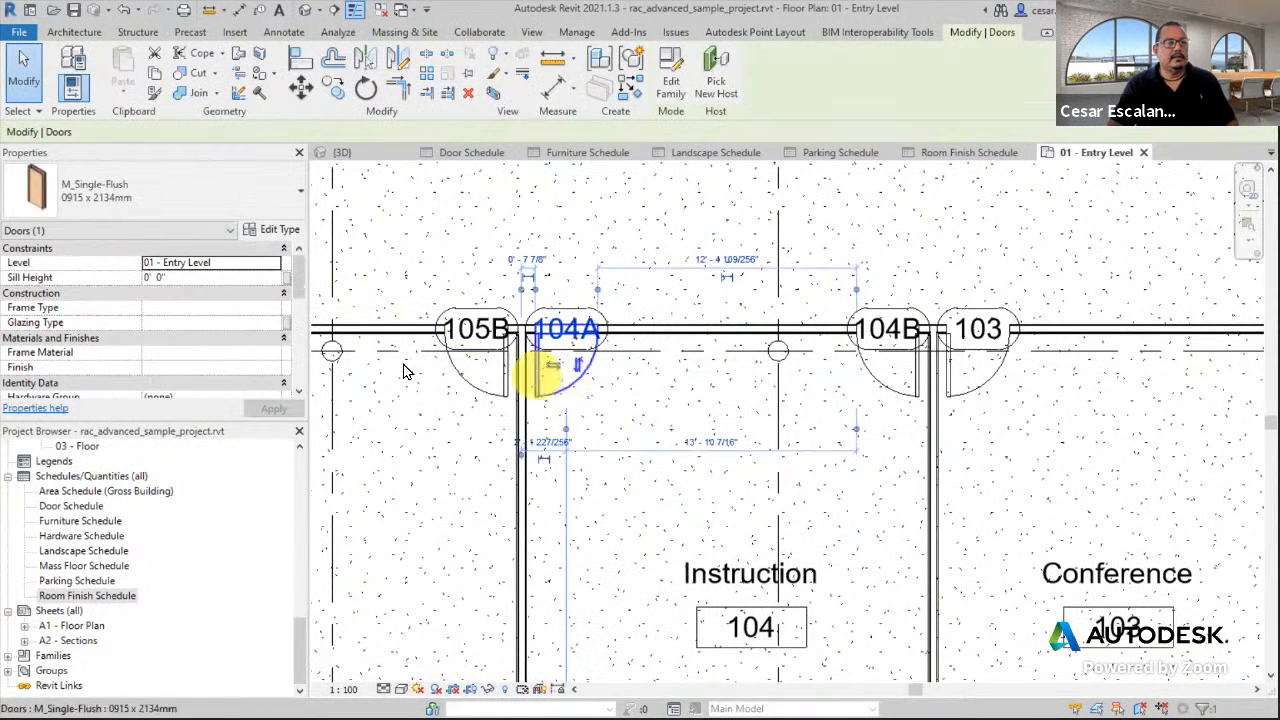
{"action": "left_click", "coordinate": [193, 322]}
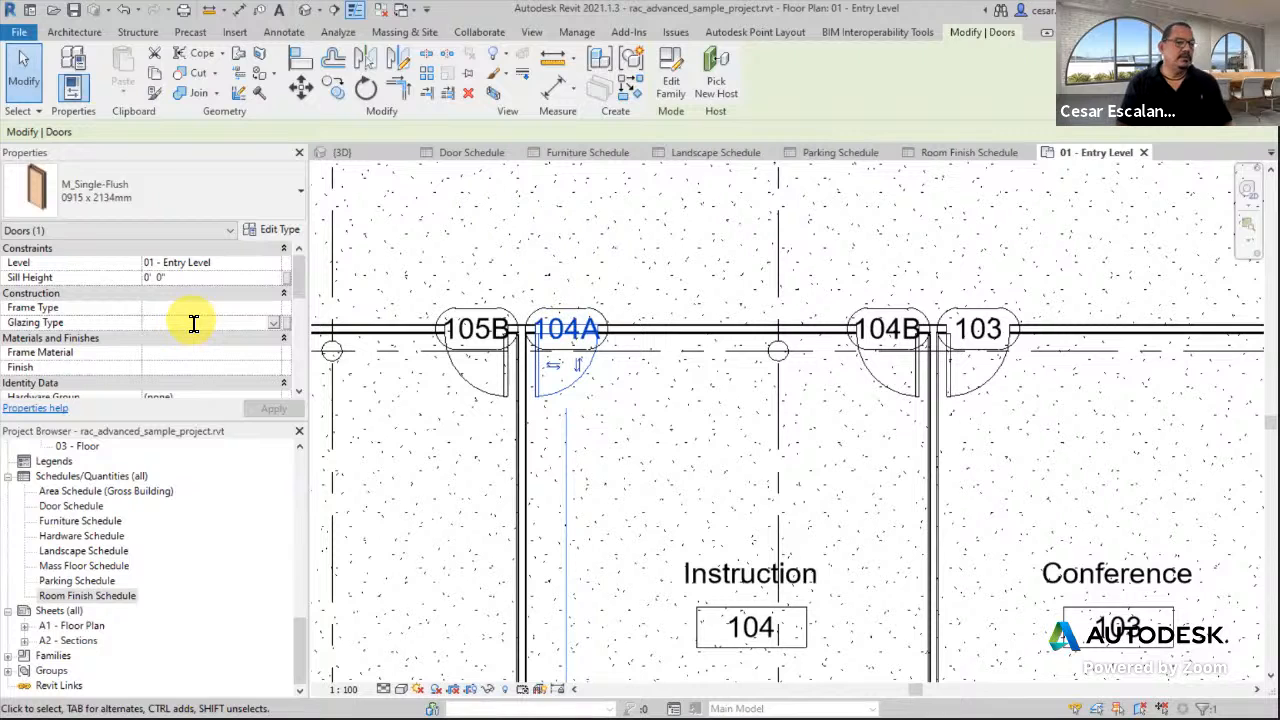
{"action": "left_click", "coordinate": [177, 199]}
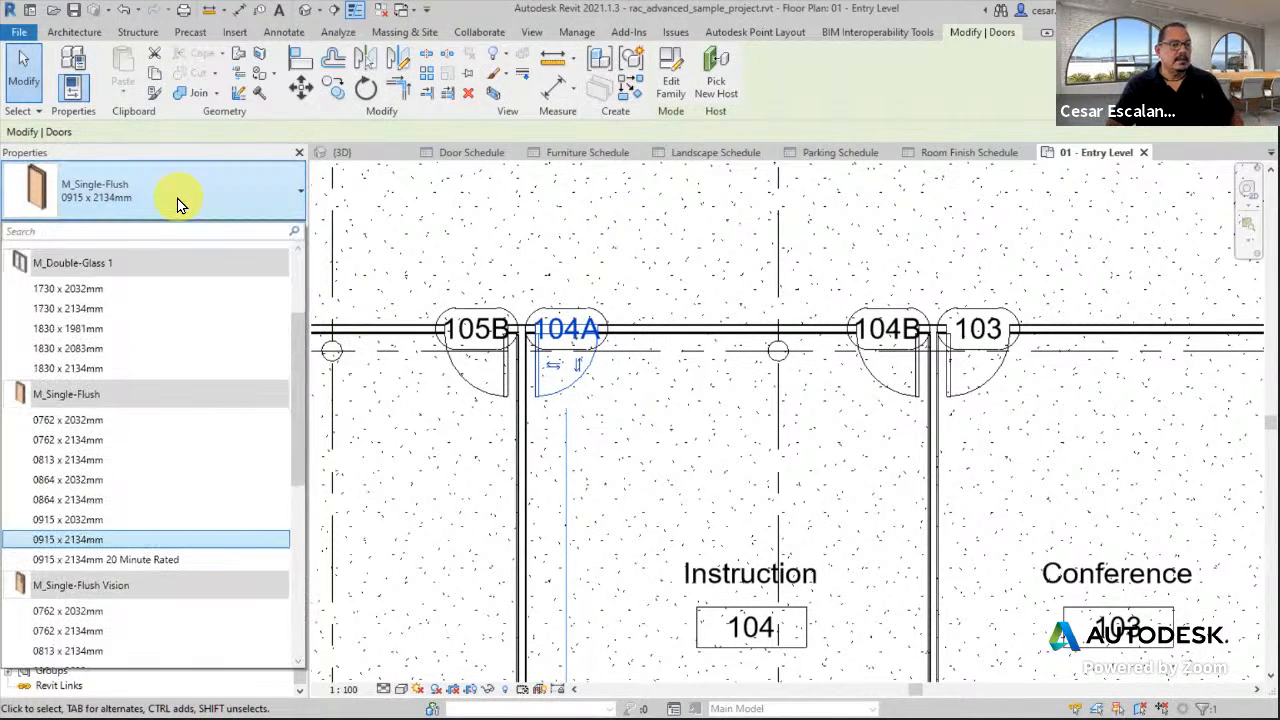
{"action": "scroll", "coordinate": [200, 335], "scroll_direction": "down", "scroll_amount": 3}
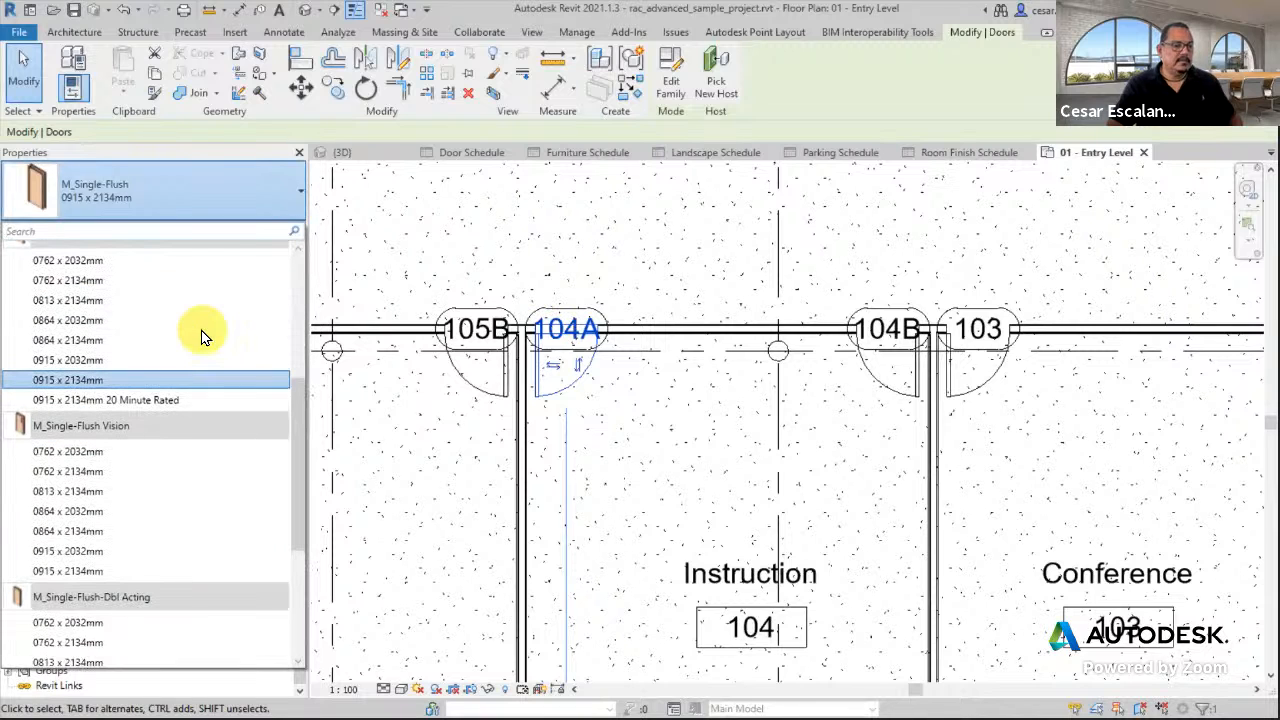
{"action": "left_click", "coordinate": [99, 428]}
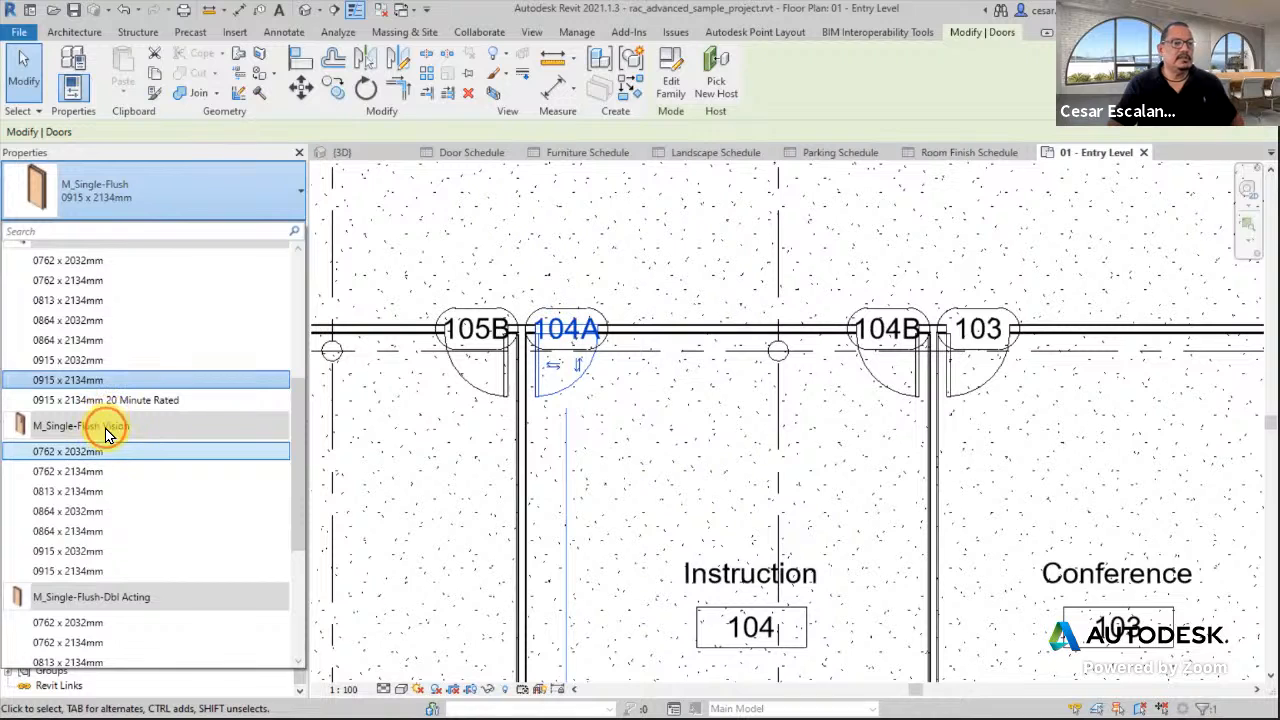
{"action": "left_click", "coordinate": [100, 452]}
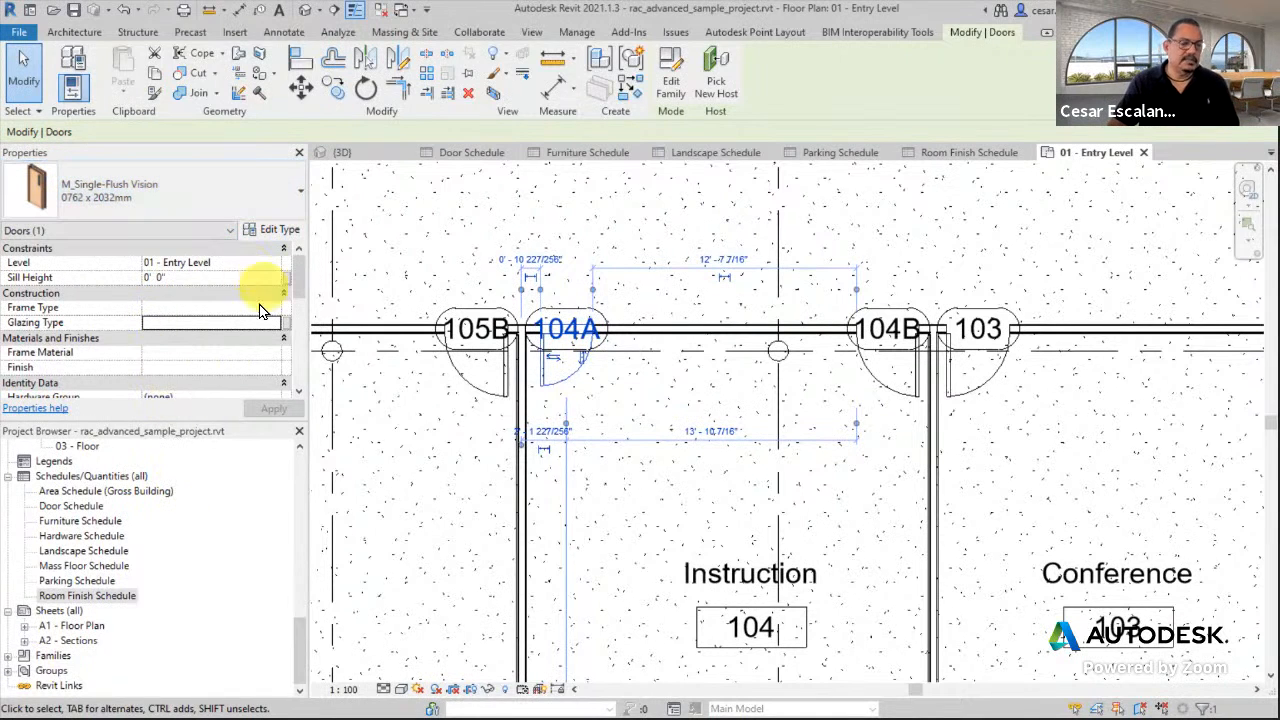
Set door 104A's Glazing Type to GL-1, review its remaining properties, and deselect the door.
{"action": "left_click", "coordinate": [170, 322]}
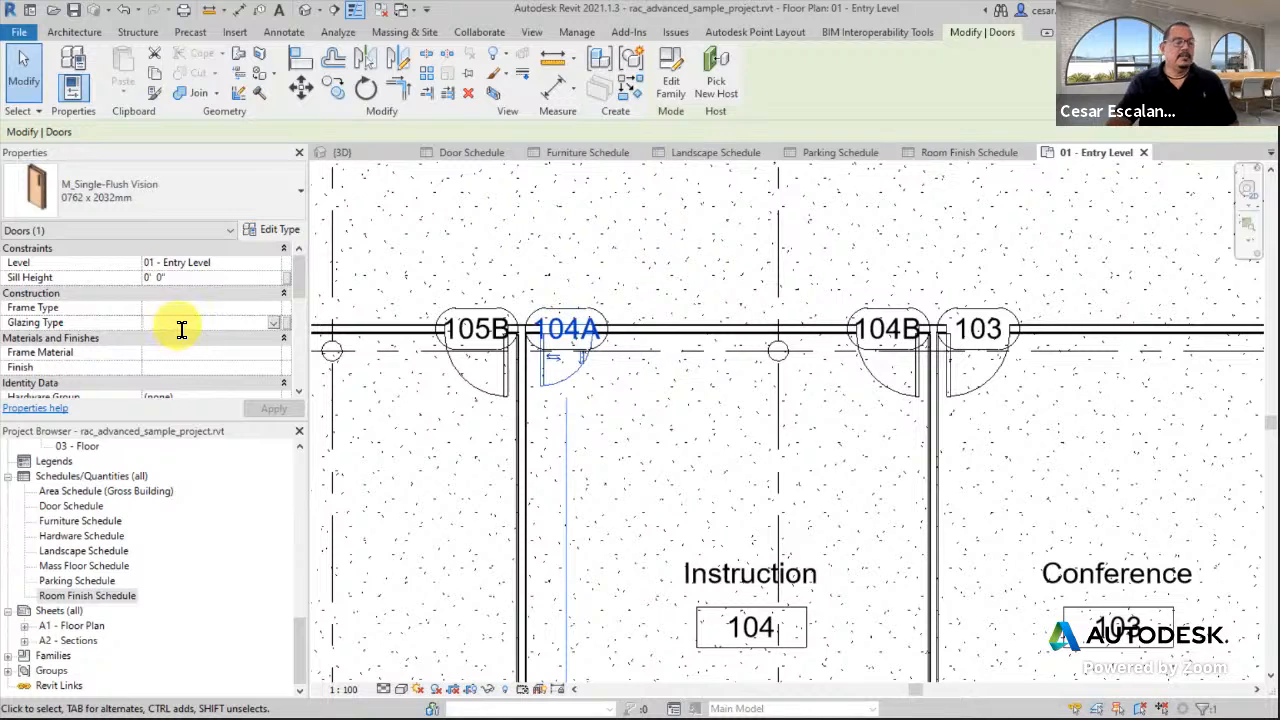
{"action": "type", "text": "G"}
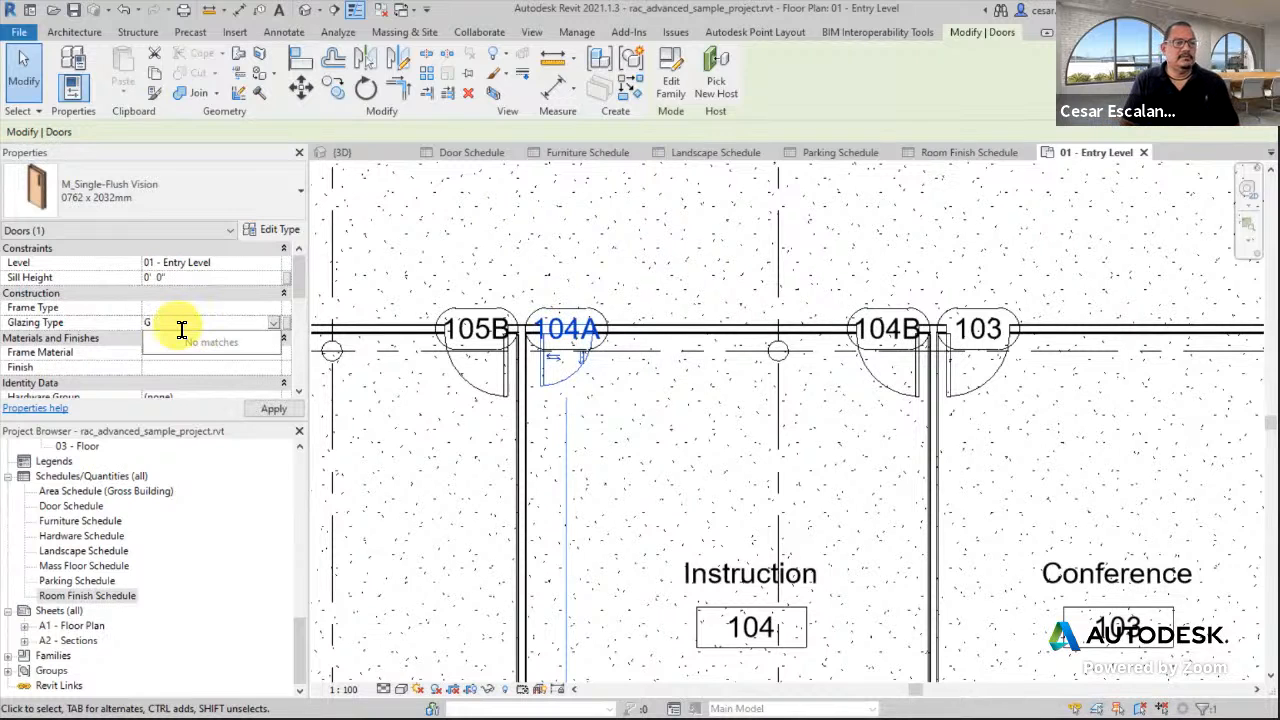
{"action": "type", "text": "L"}
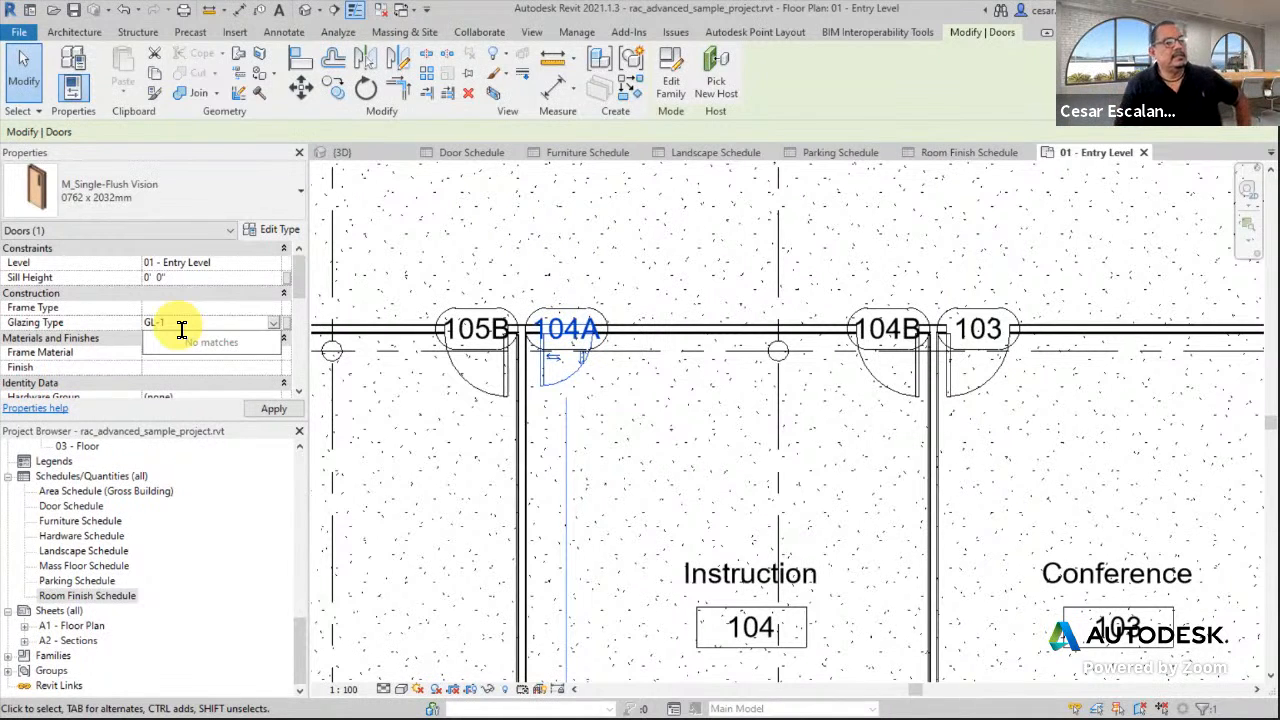
{"action": "type", "text": "-1"}
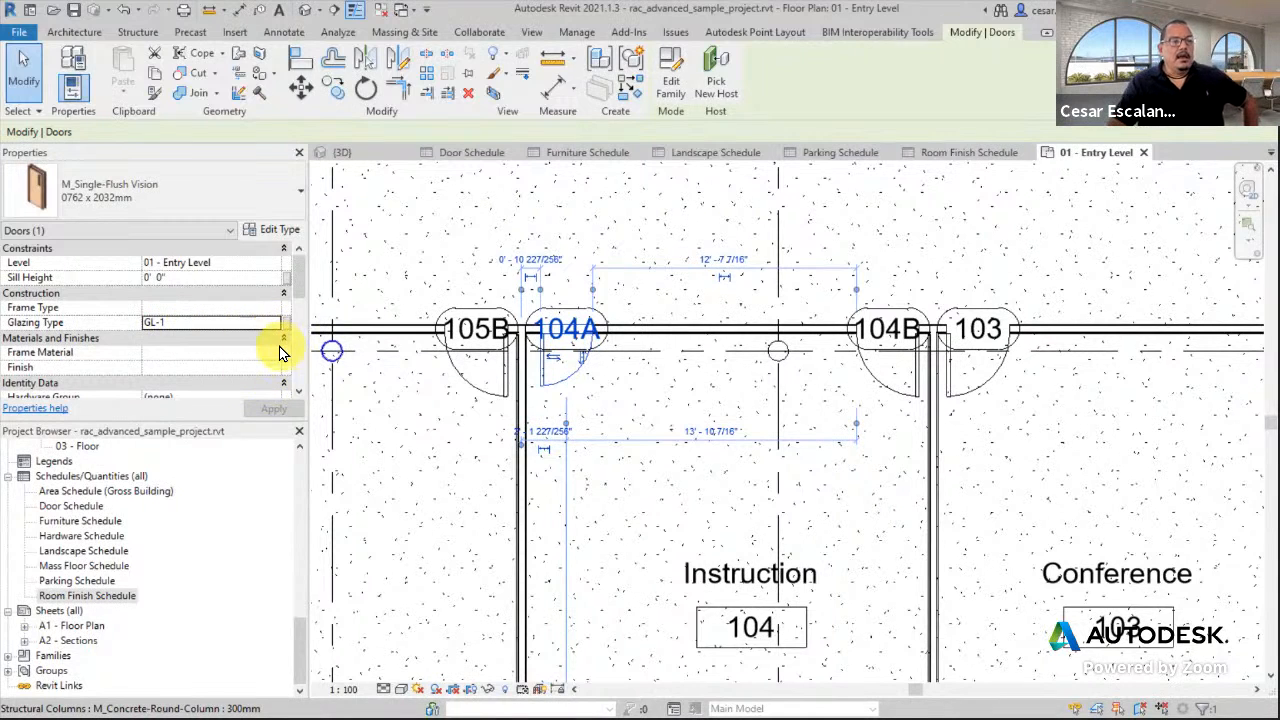
{"action": "scroll", "coordinate": [280, 352], "scroll_direction": "down", "scroll_amount": 3}
{"action": "scroll", "coordinate": [280, 352], "scroll_direction": "down", "scroll_amount": 3}
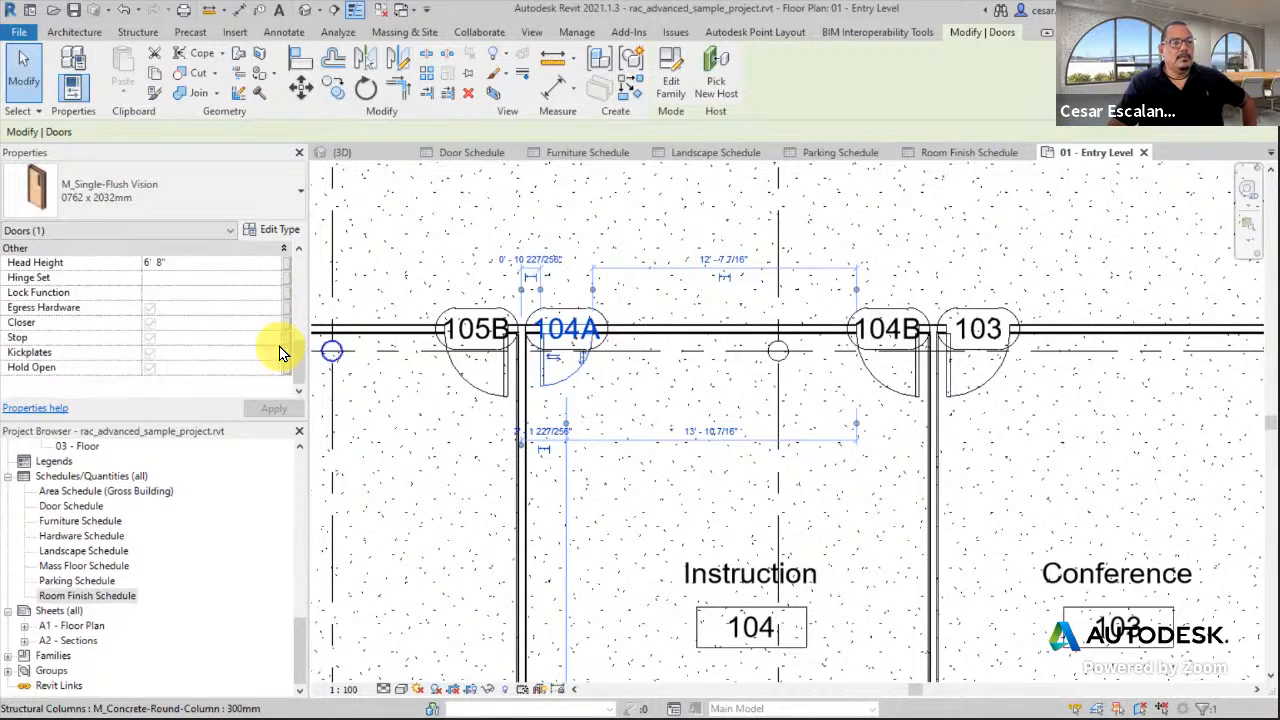
{"action": "scroll", "coordinate": [280, 352], "scroll_direction": "up", "scroll_amount": 6}
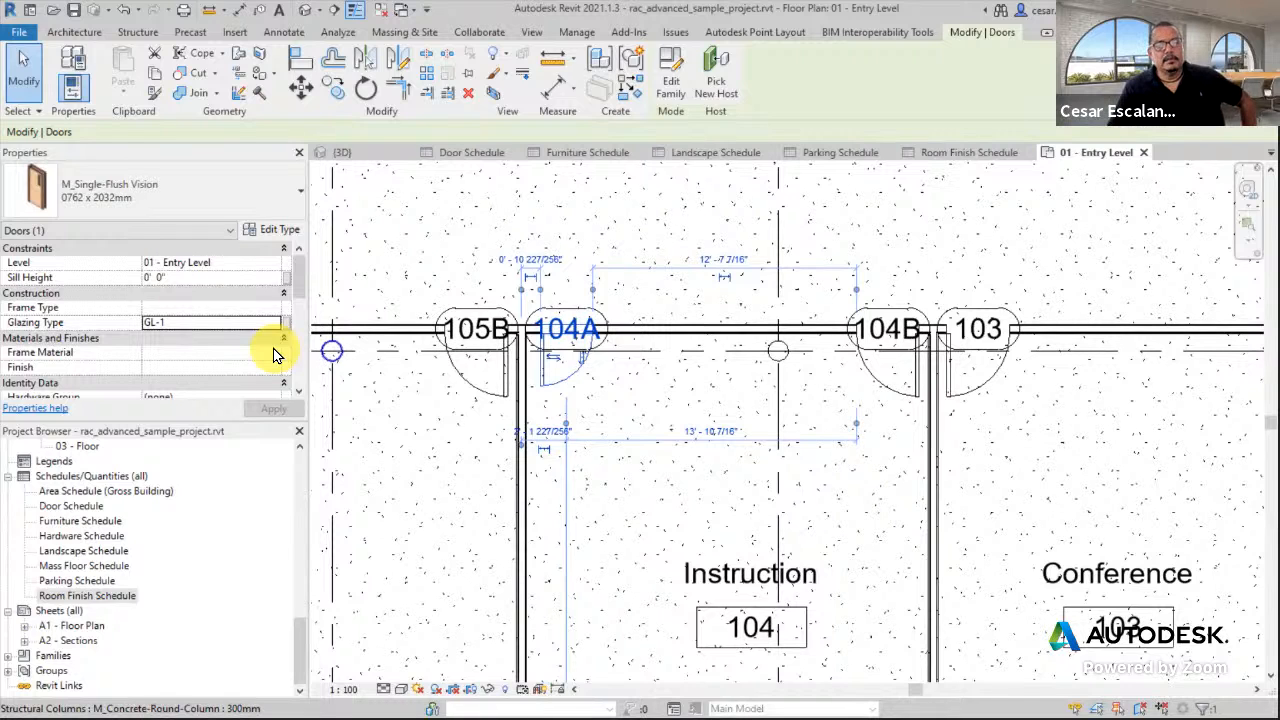
{"action": "key", "text": "Escape"}
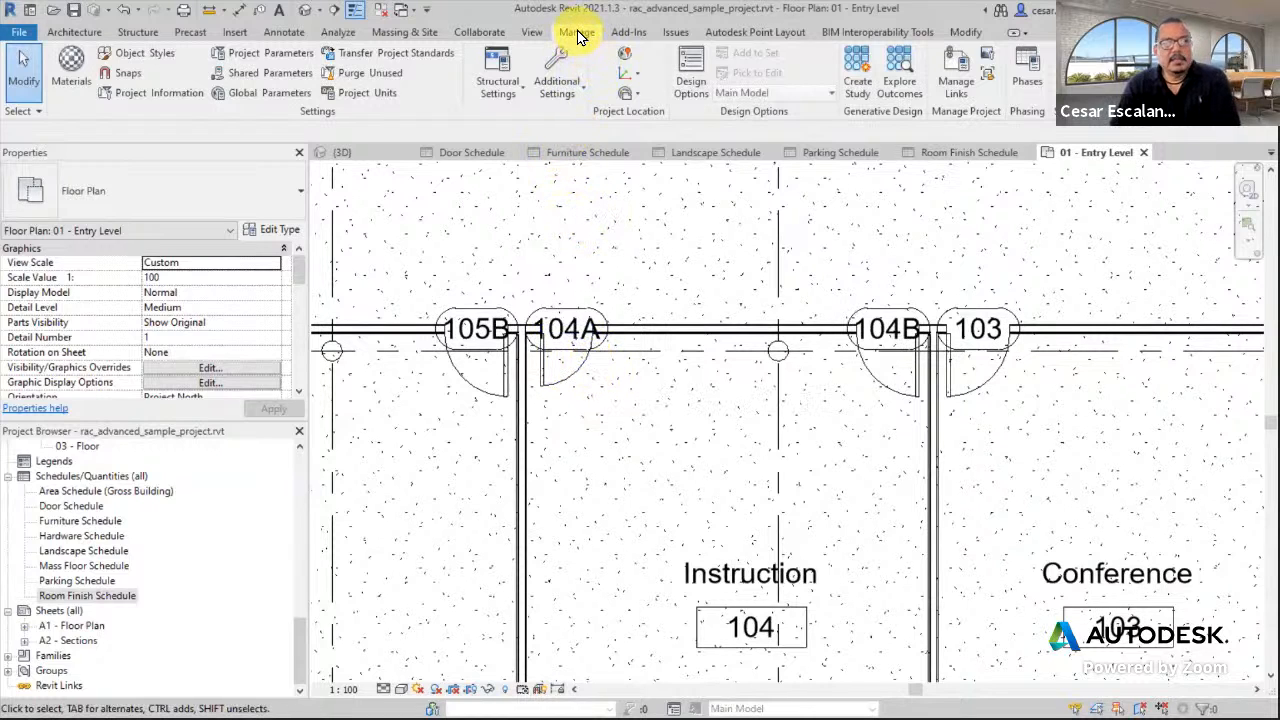
Add the shared parameter NIC from the Door group as an instance project parameter grouped under Other.
{"action": "left_click", "coordinate": [295, 68]}
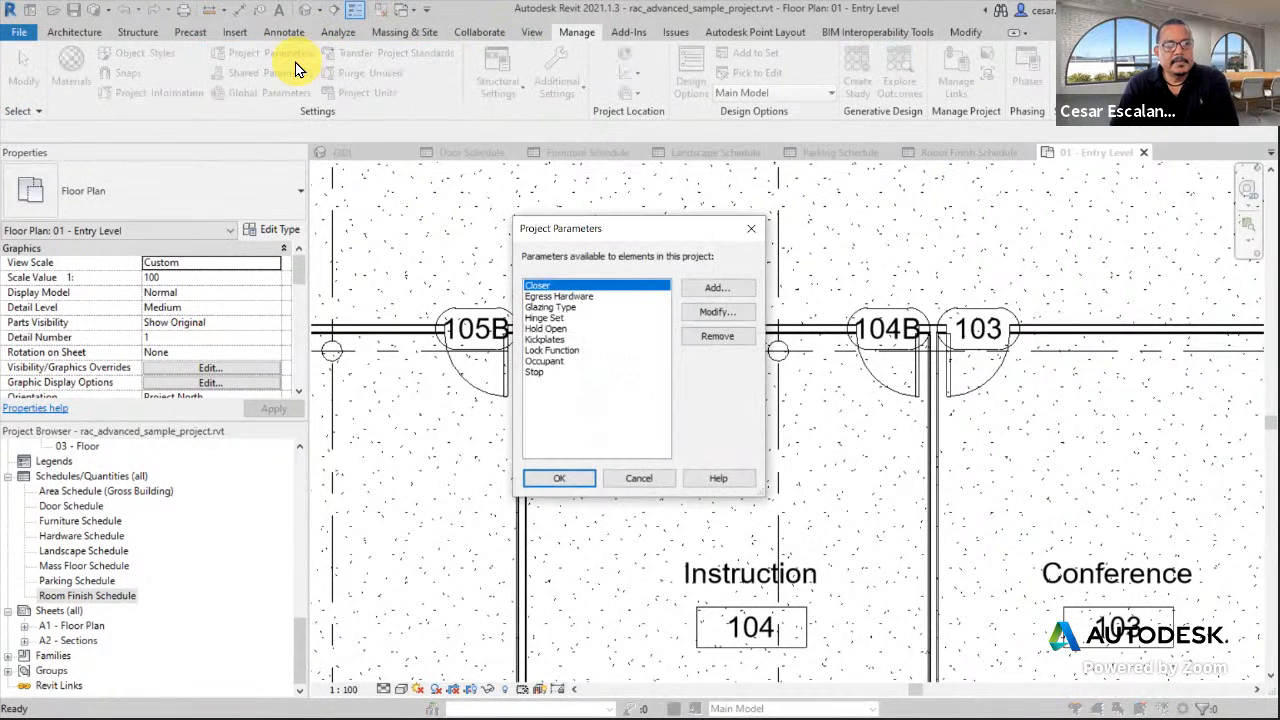
{"action": "left_click", "coordinate": [713, 288]}
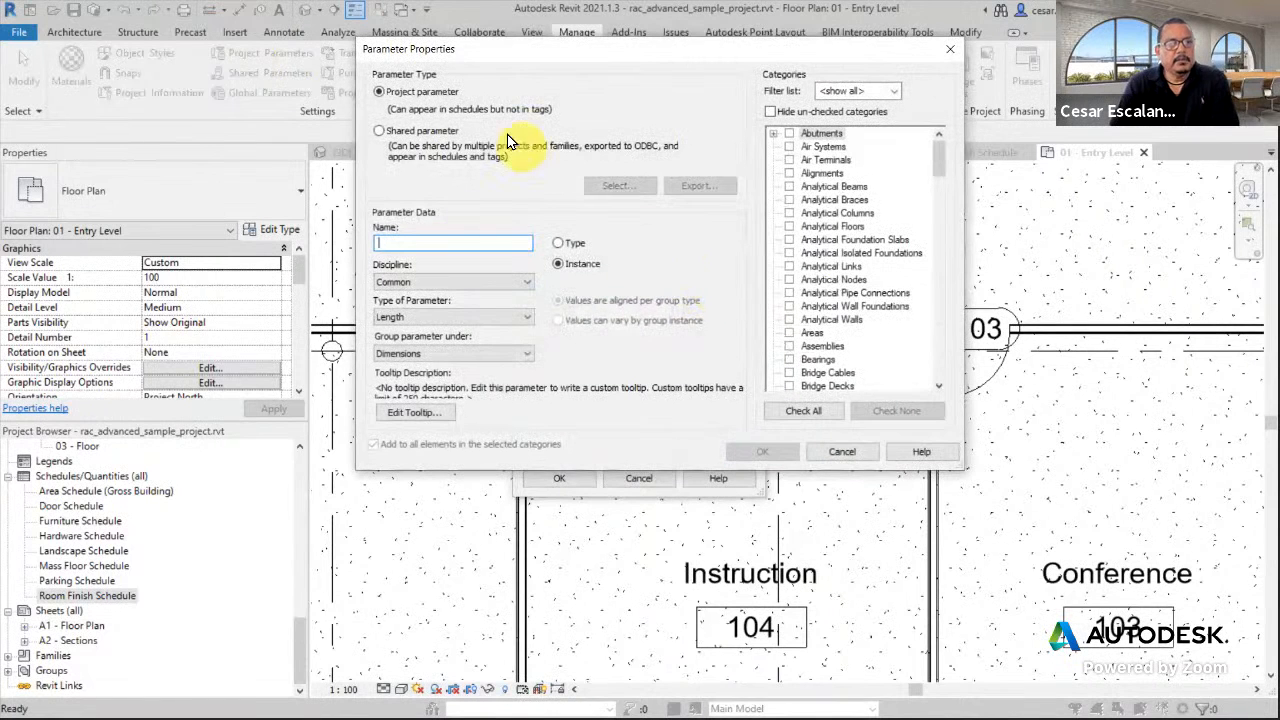
{"action": "left_click", "coordinate": [380, 132]}
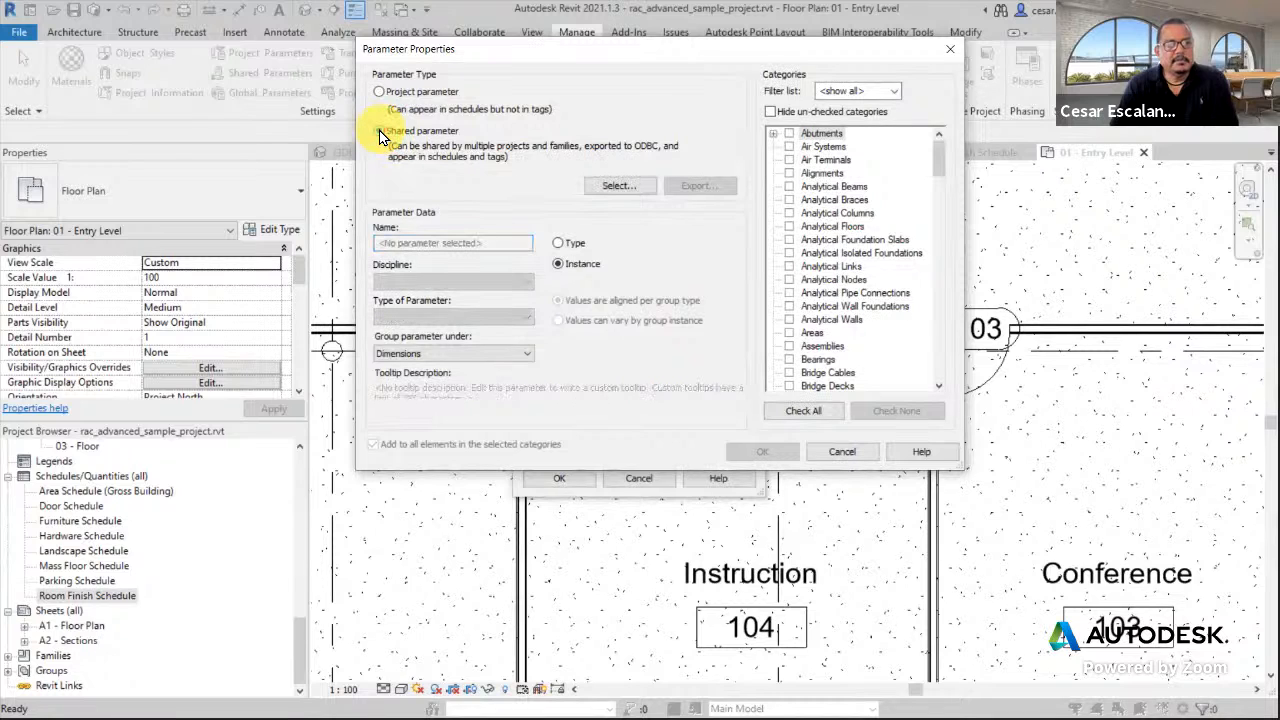
{"action": "left_click", "coordinate": [620, 187]}
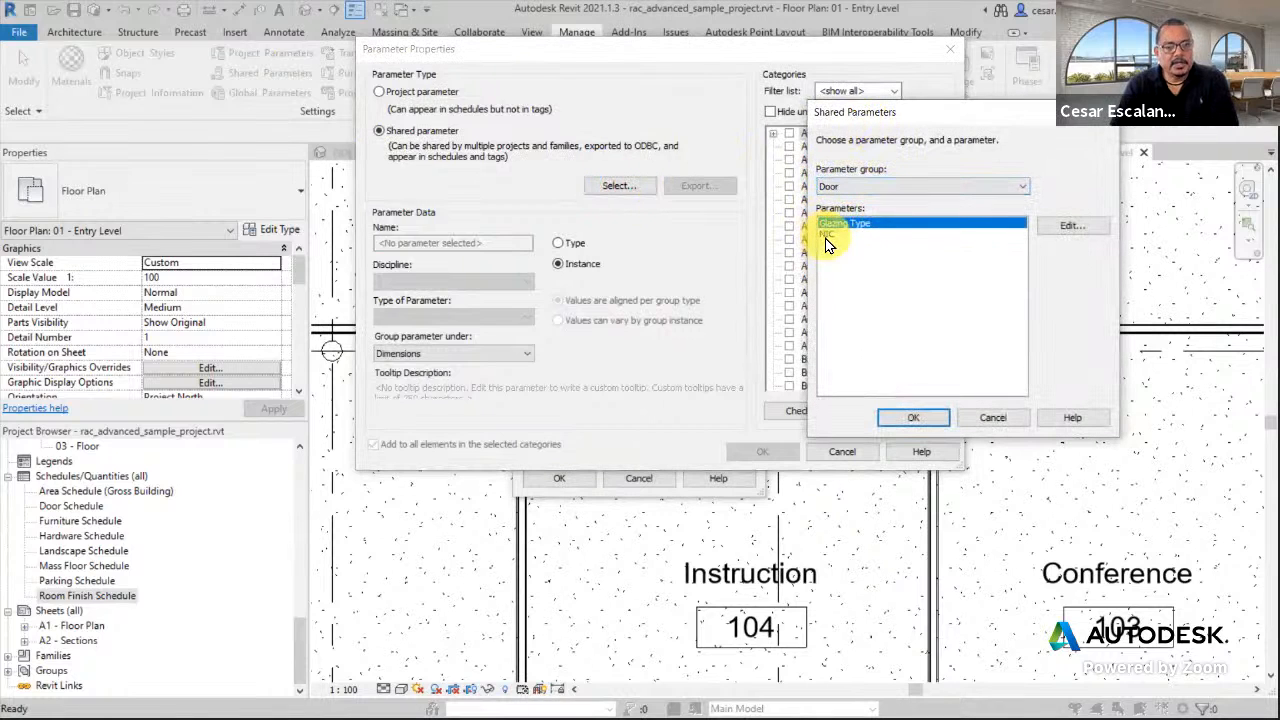
{"action": "left_click", "coordinate": [829, 234]}
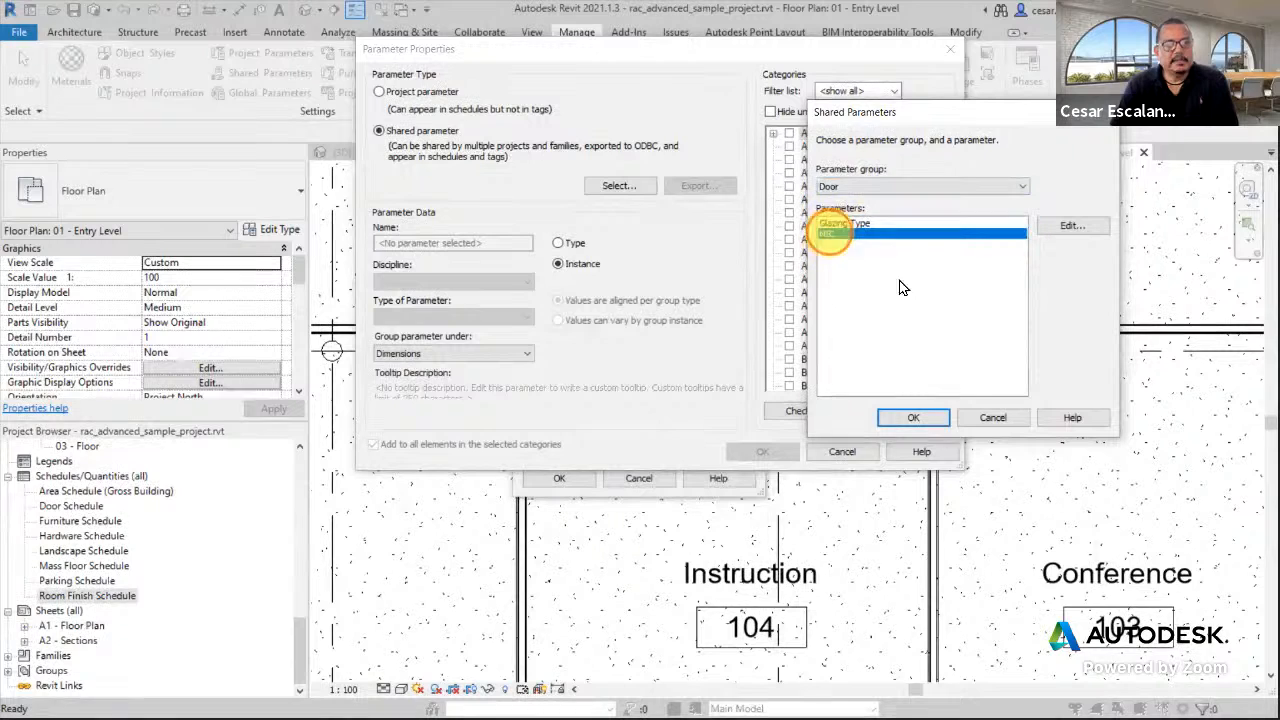
{"action": "left_click", "coordinate": [935, 416]}
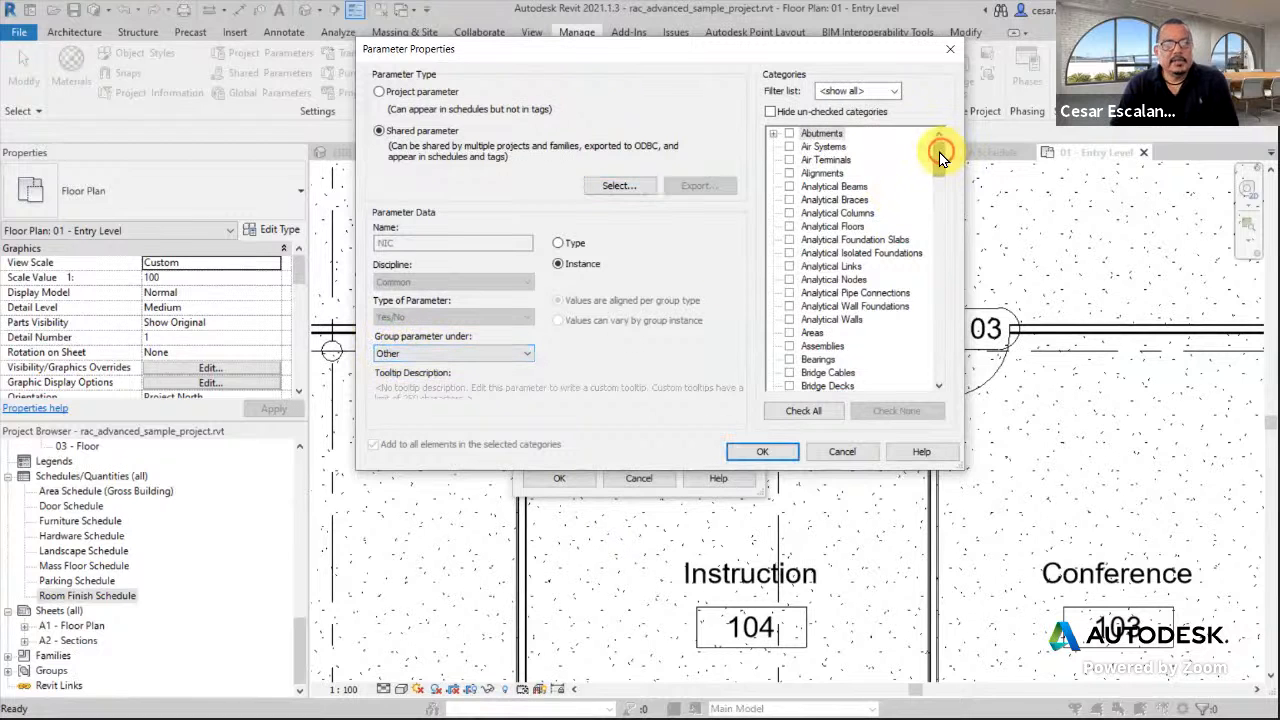
Assign the NIC parameter to the Doors category, reselect NIC as the shared parameter, and accept the project parameters.
{"action": "left_click_drag", "start_coordinate": [939, 152], "coordinate": [931, 206]}
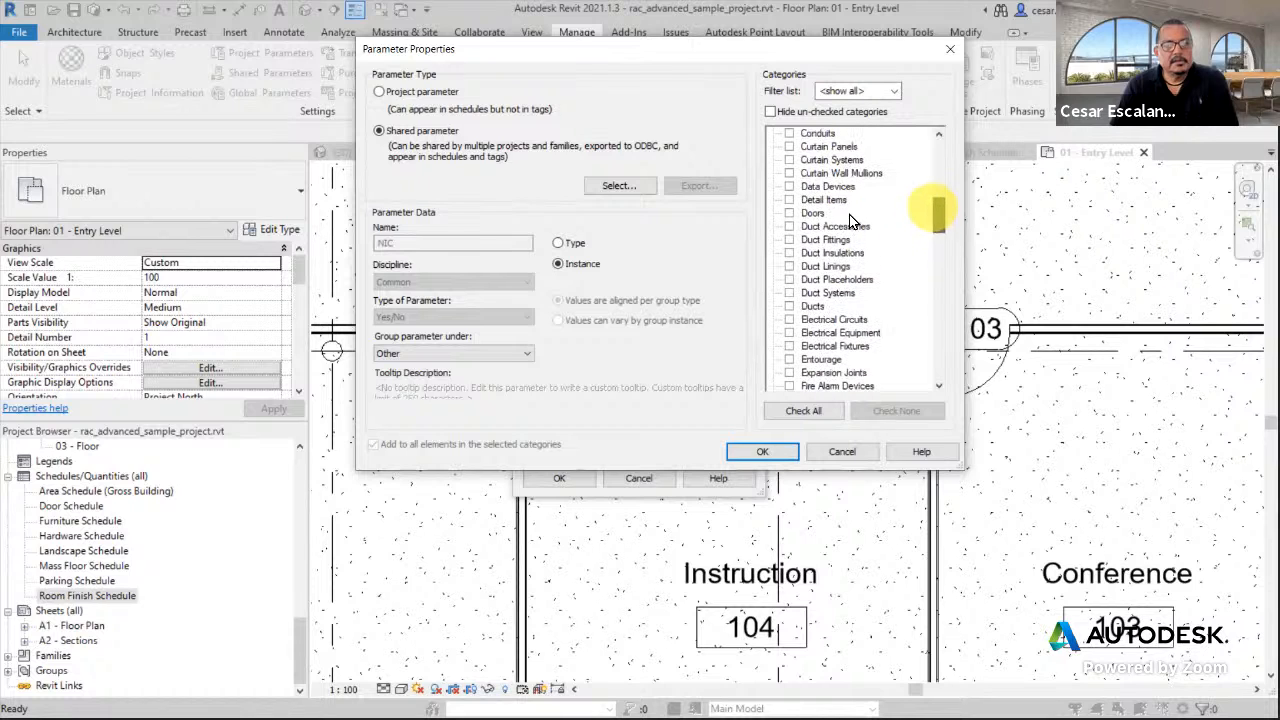
{"action": "left_click", "coordinate": [789, 213]}
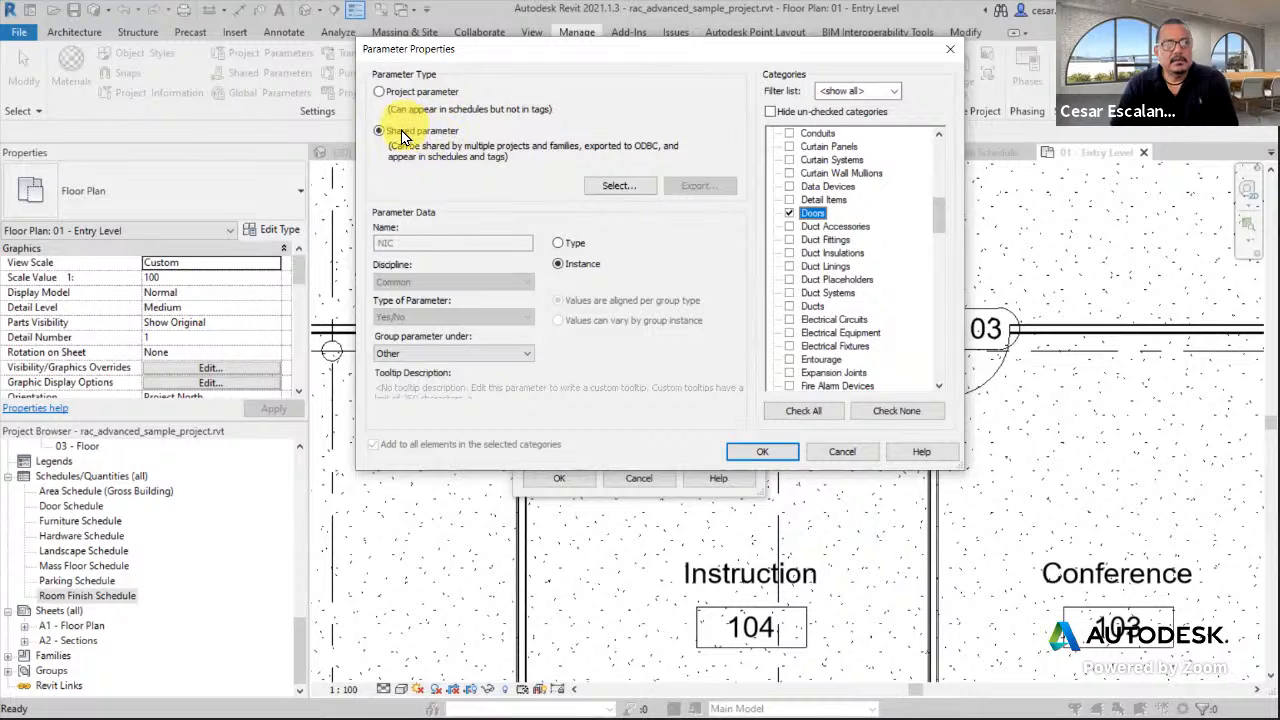
{"action": "left_click", "coordinate": [605, 182]}
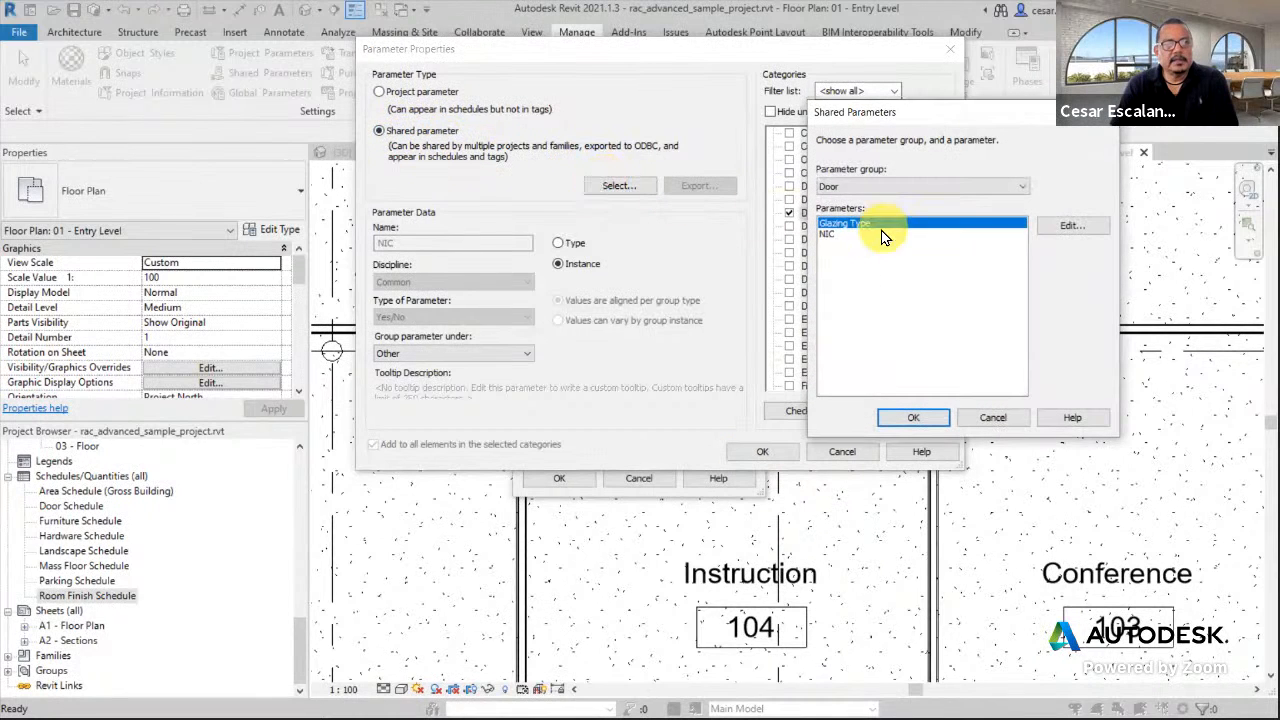
{"action": "left_click", "coordinate": [831, 236]}
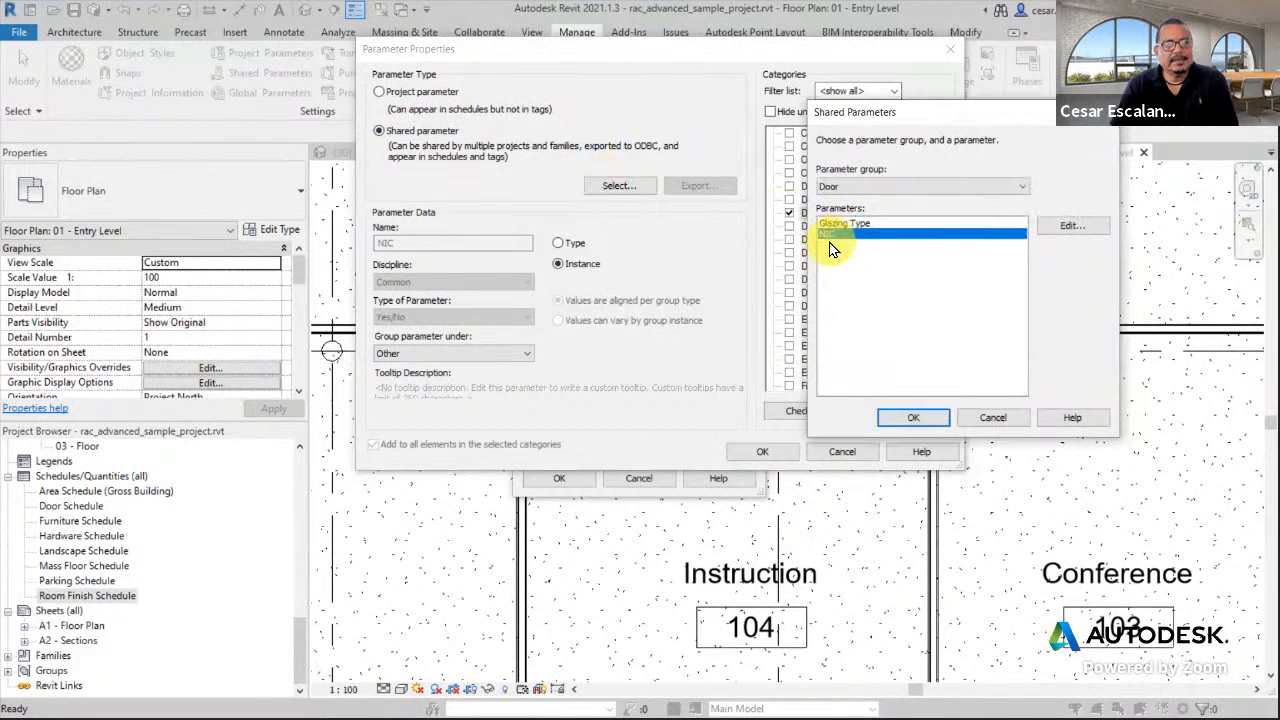
{"action": "left_click", "coordinate": [912, 418]}
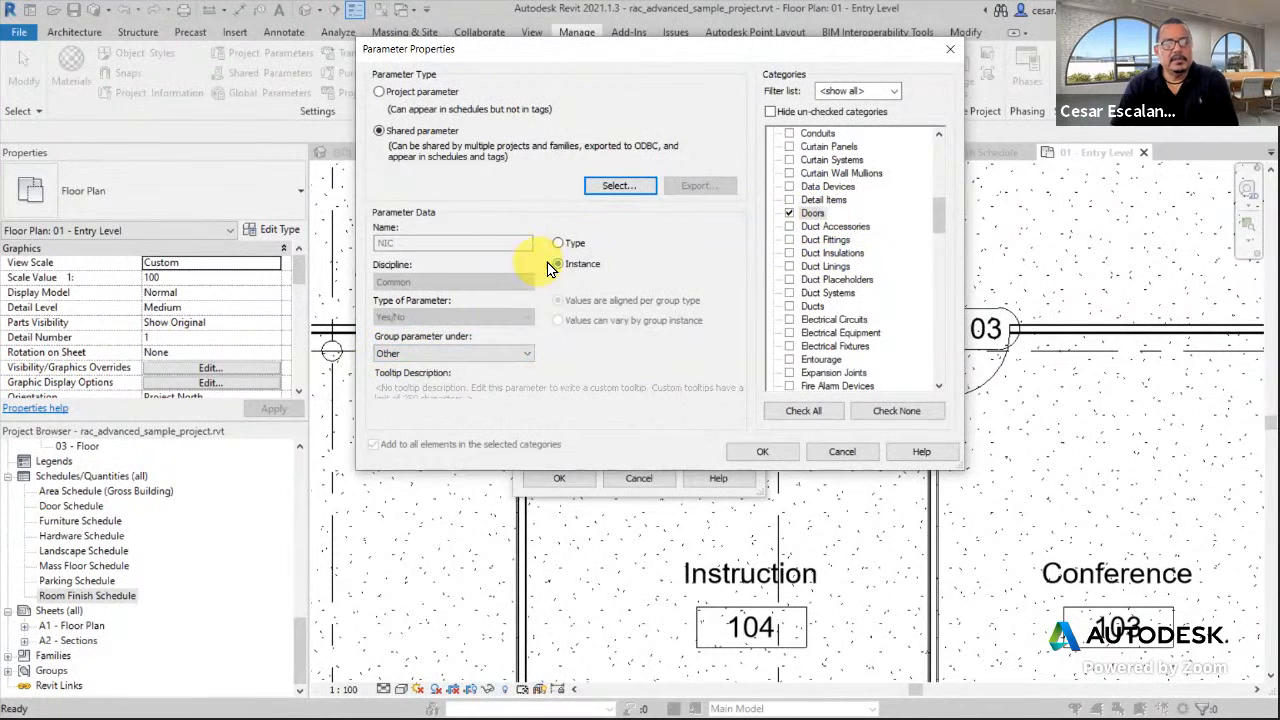
{"action": "left_click", "coordinate": [758, 455]}
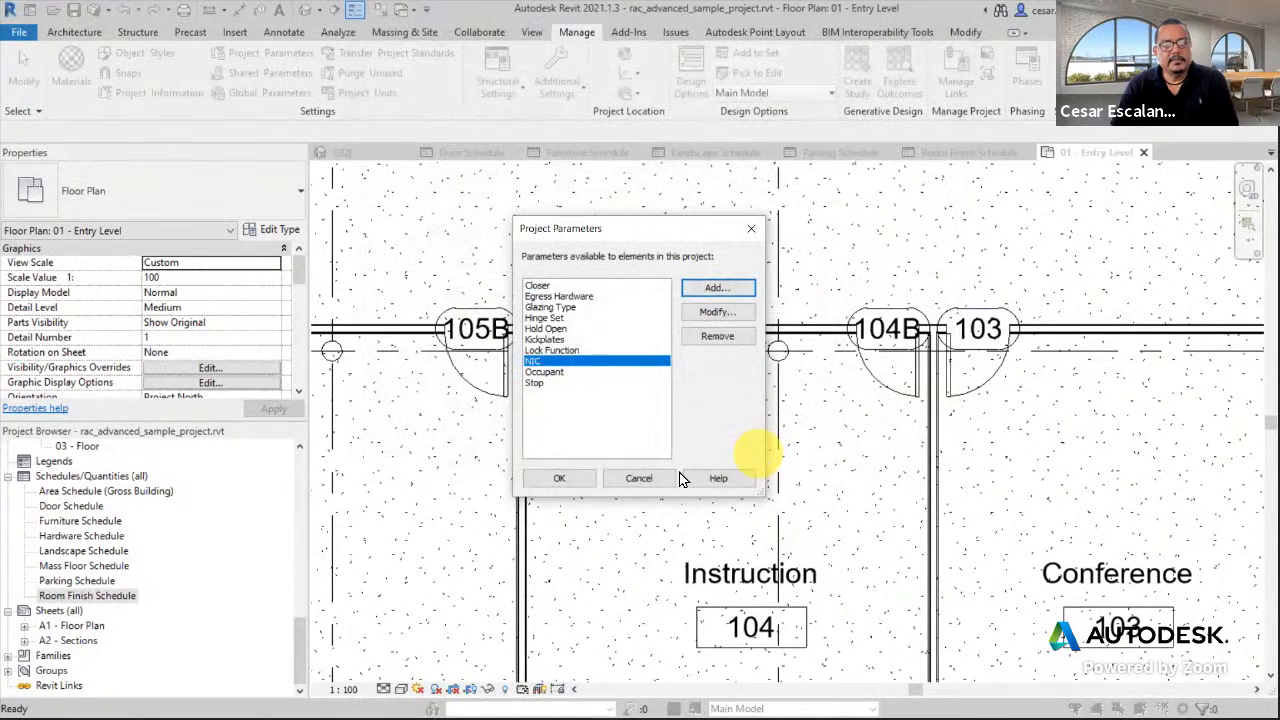
{"action": "left_click", "coordinate": [585, 479]}
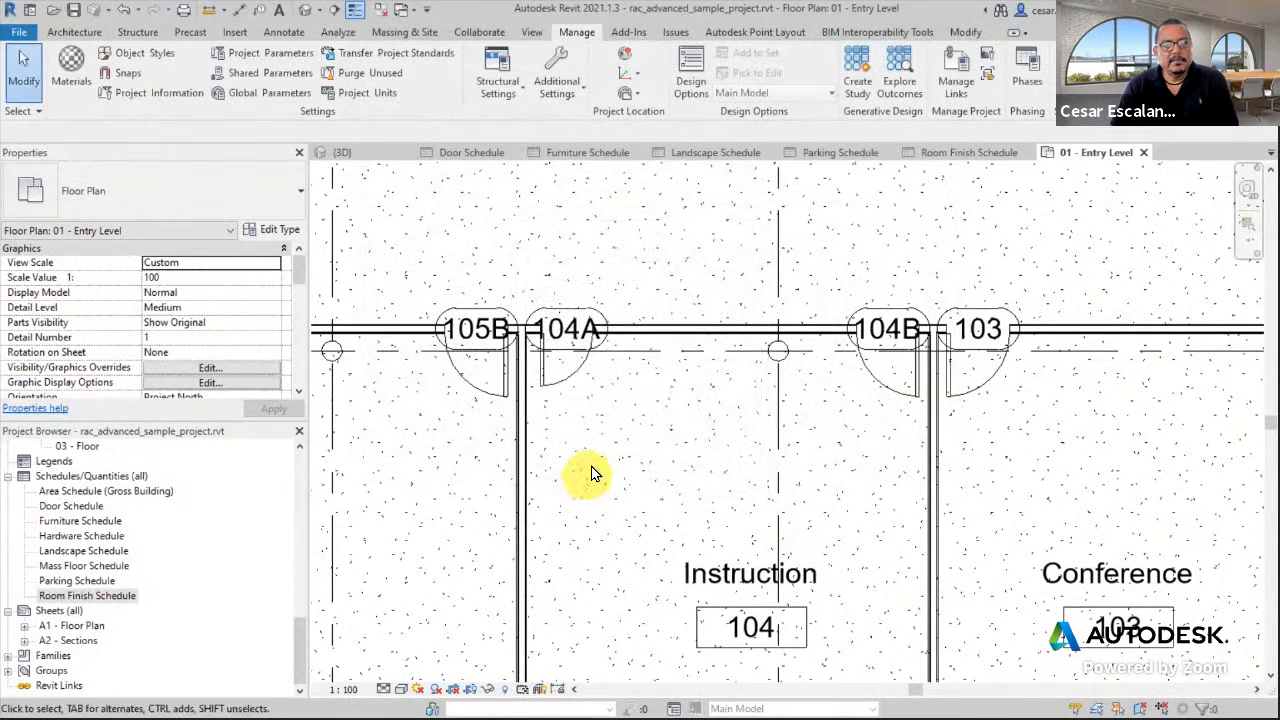
Enable the NIC property for door 105B and deselect the door.
{"action": "left_click", "coordinate": [477, 393]}
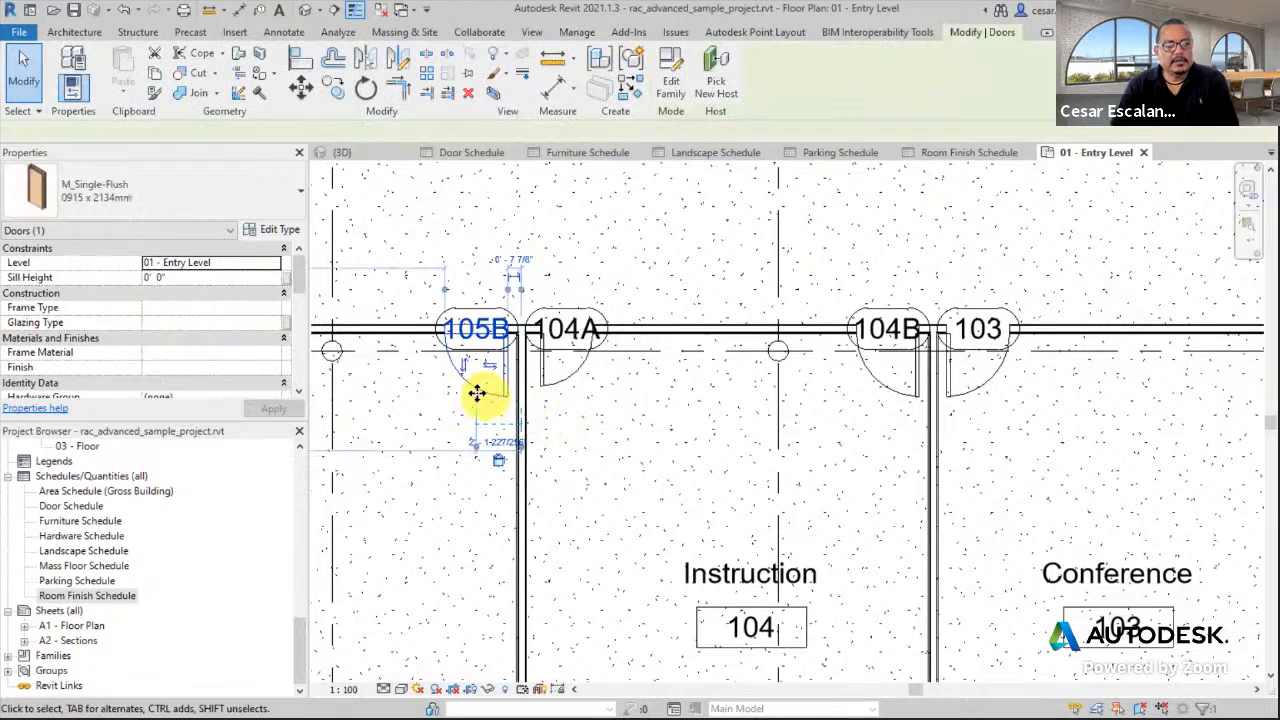
{"action": "left_click", "coordinate": [298, 281]}
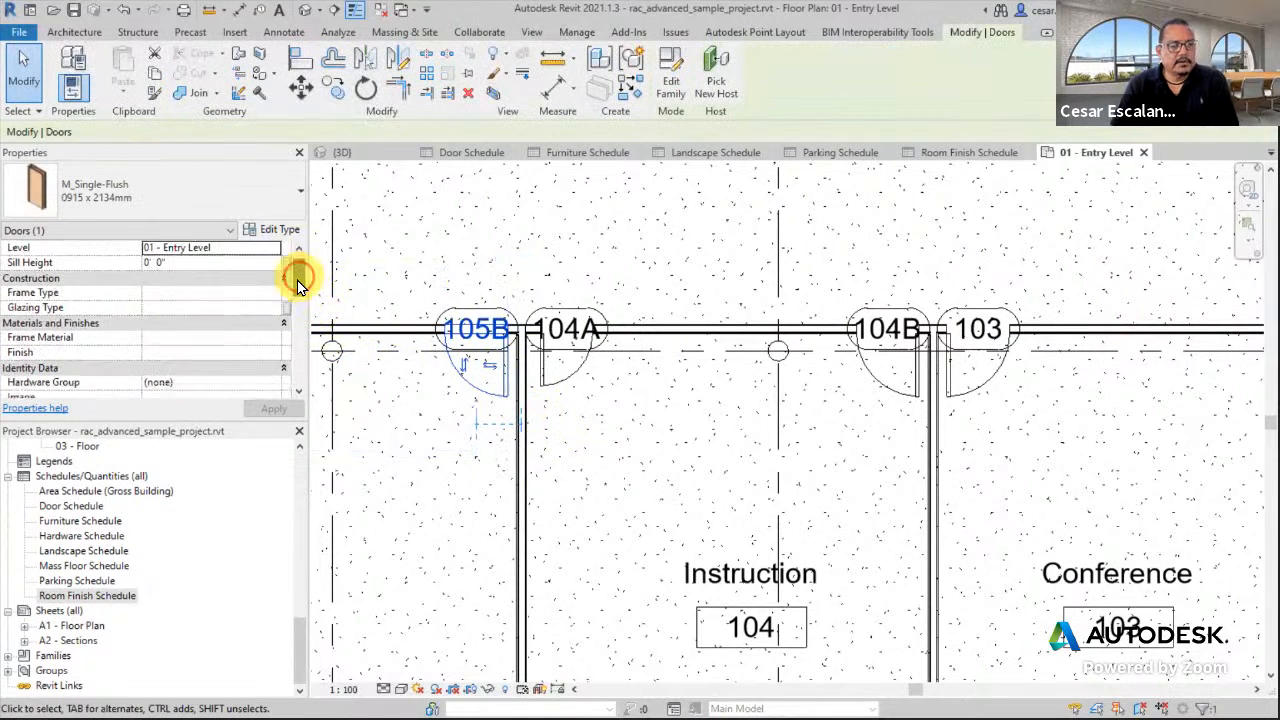
{"action": "left_click_drag", "start_coordinate": [298, 281], "coordinate": [294, 366]}
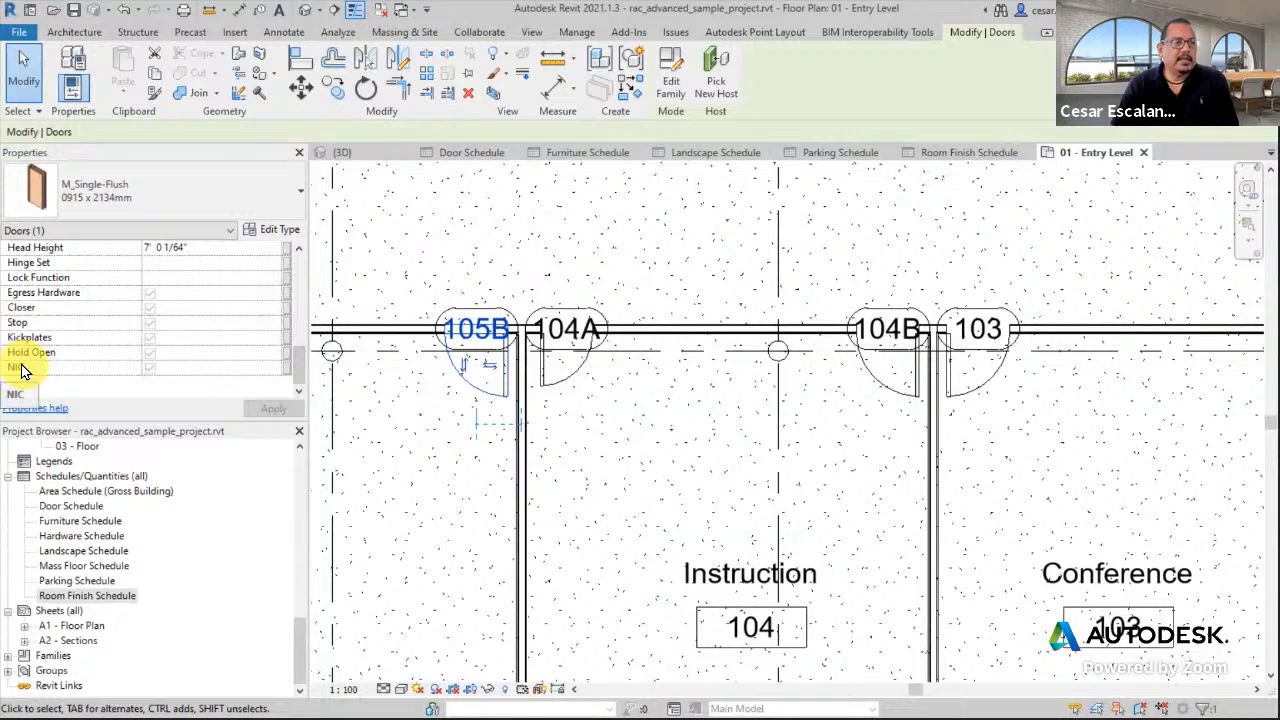
{"action": "left_click", "coordinate": [150, 368]}
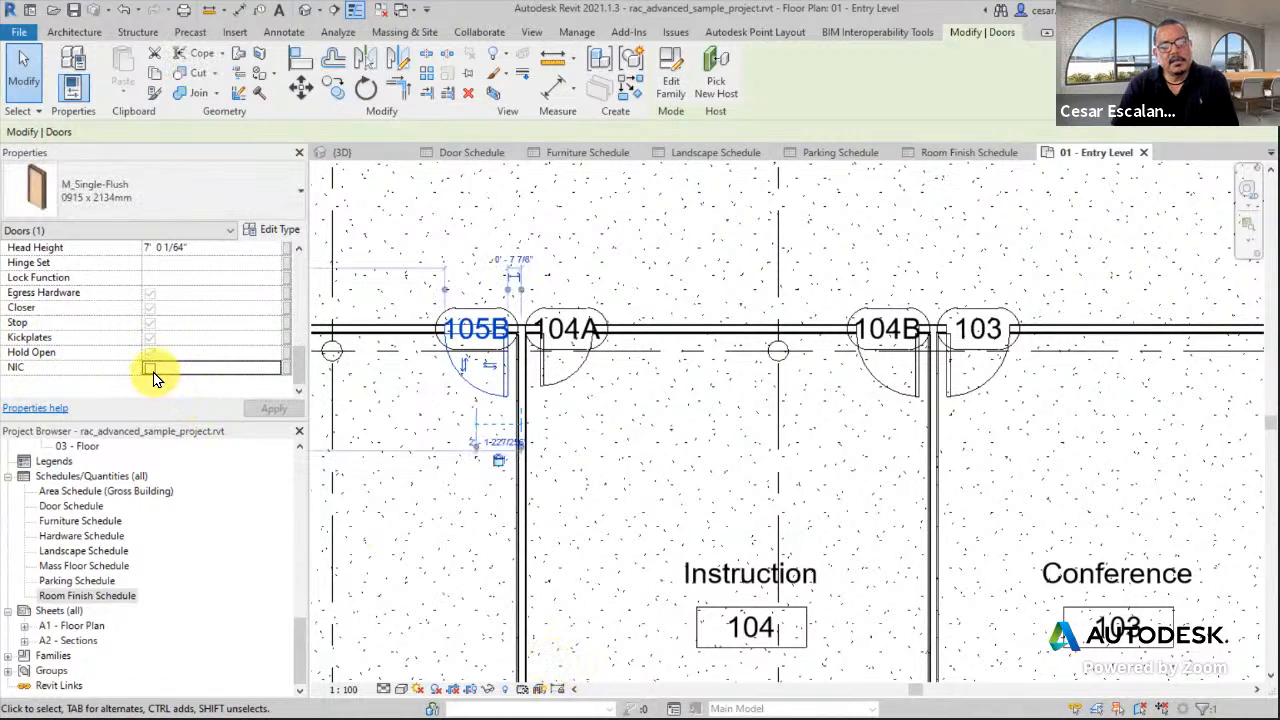
{"action": "left_click", "coordinate": [150, 368]}
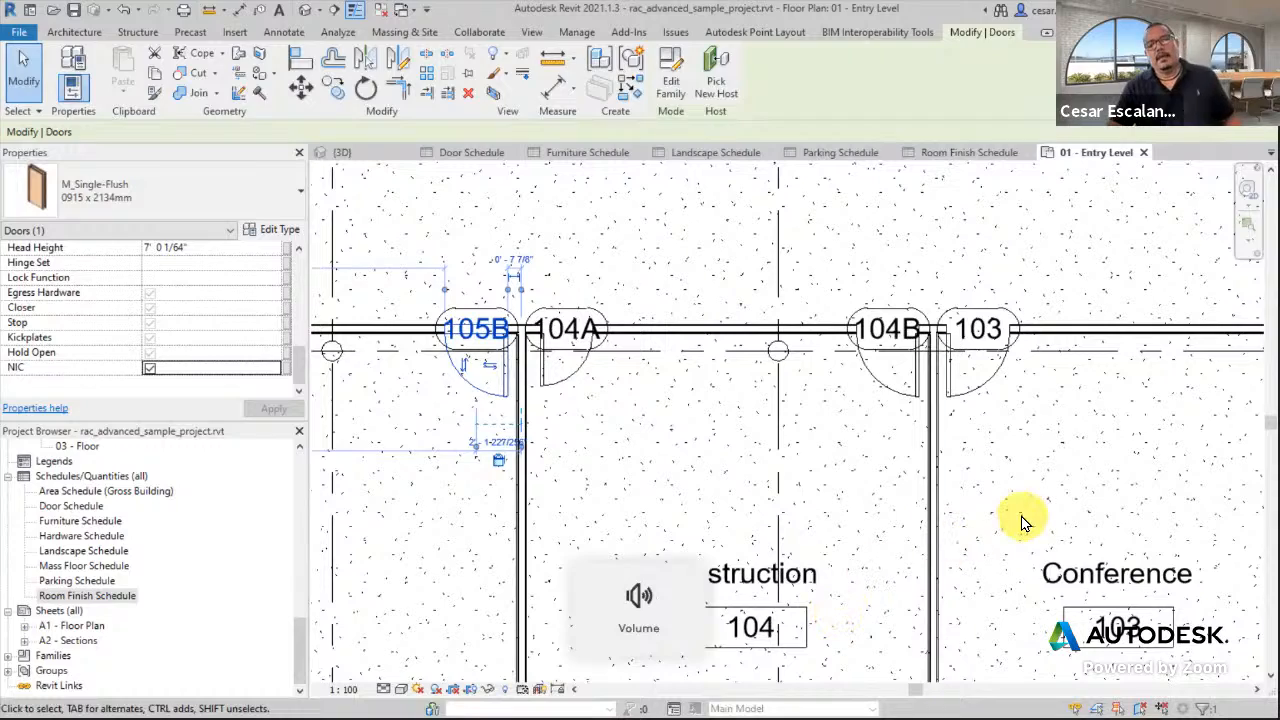
{"action": "key", "text": "Escape"}
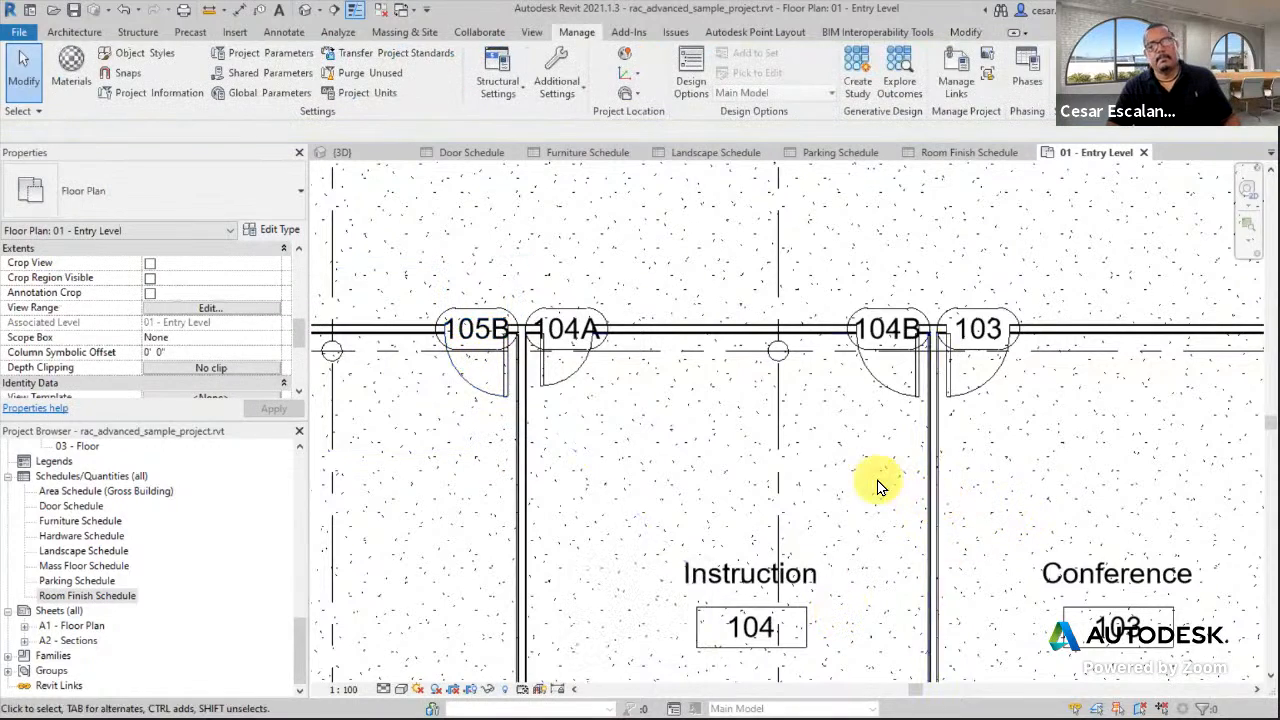
{"action": "scroll", "coordinate": [871, 486], "scroll_direction": "down", "scroll_amount": 3}
{"action": "scroll", "coordinate": [850, 493], "scroll_direction": "down", "scroll_amount": 4}
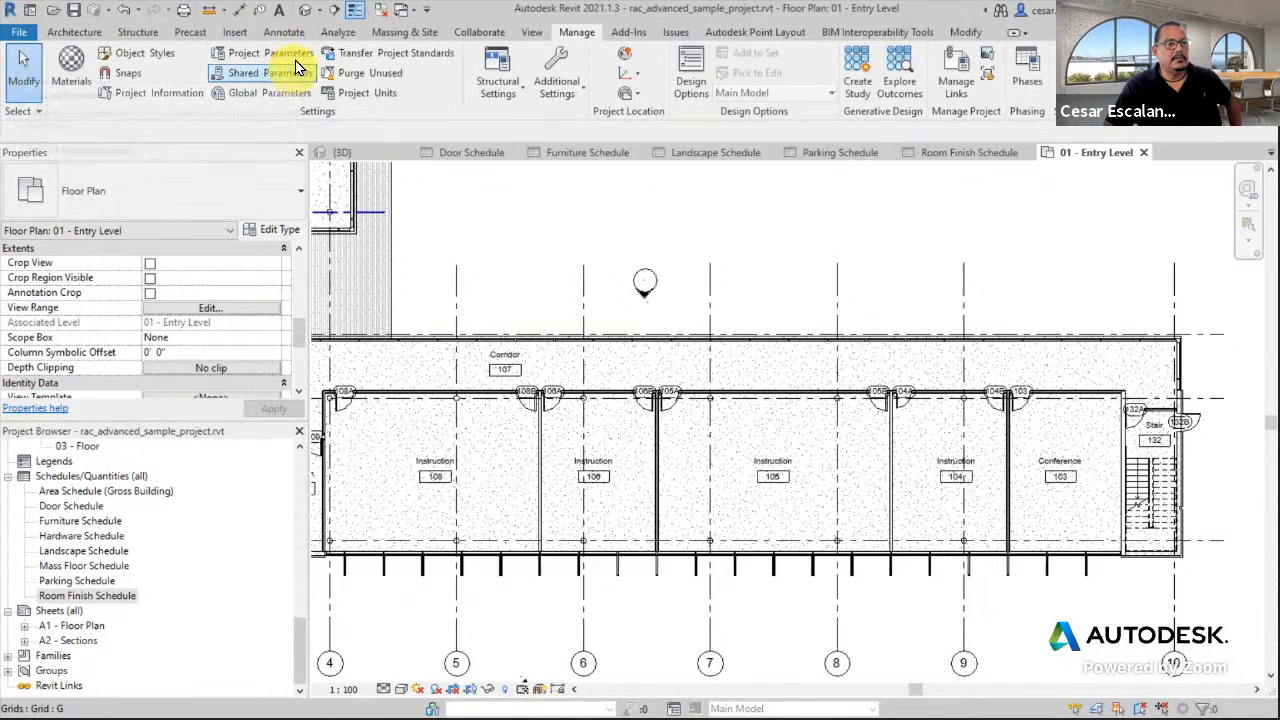
{"action": "left_click_drag", "start_coordinate": [299, 338], "coordinate": [302, 382]}
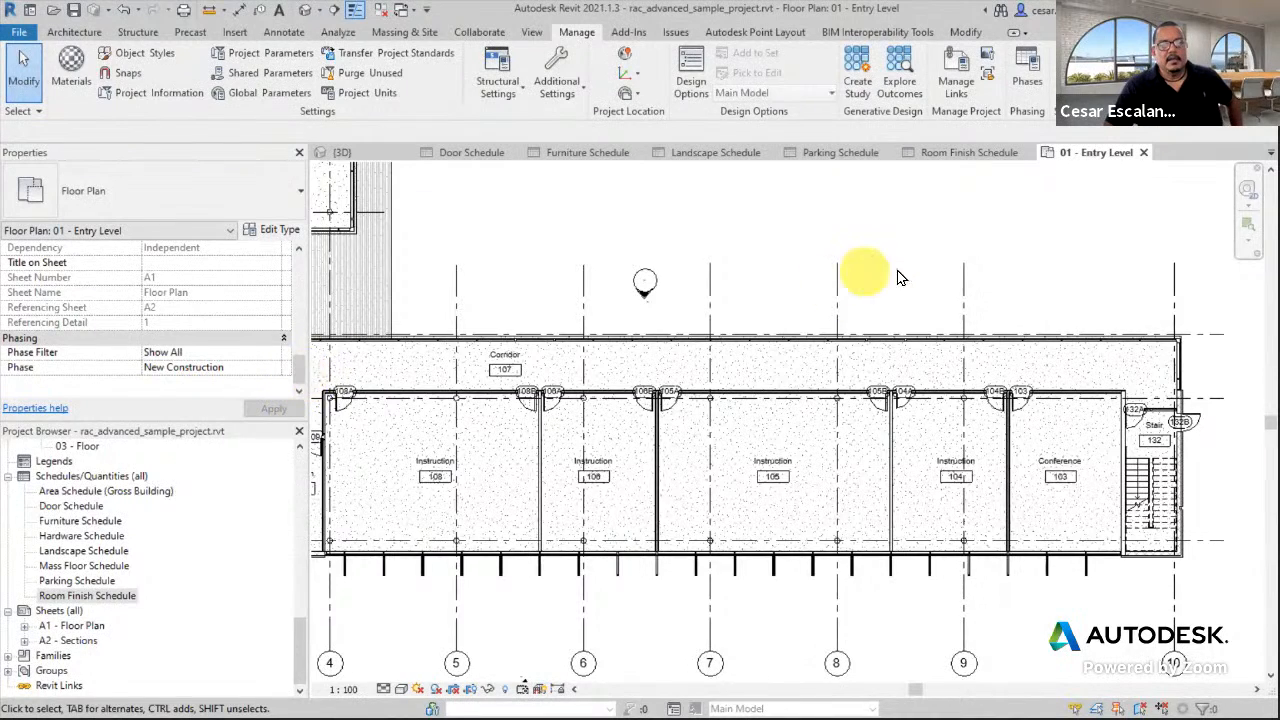
Look over the 01 - Entry Level floor plan, from the main stair area to the row of instruction rooms.
{"action": "scroll", "coordinate": [909, 268], "scroll_direction": "down", "scroll_amount": 1}
{"action": "middle_click_drag", "start_coordinate": [918, 256], "coordinate": [1058, 322]}
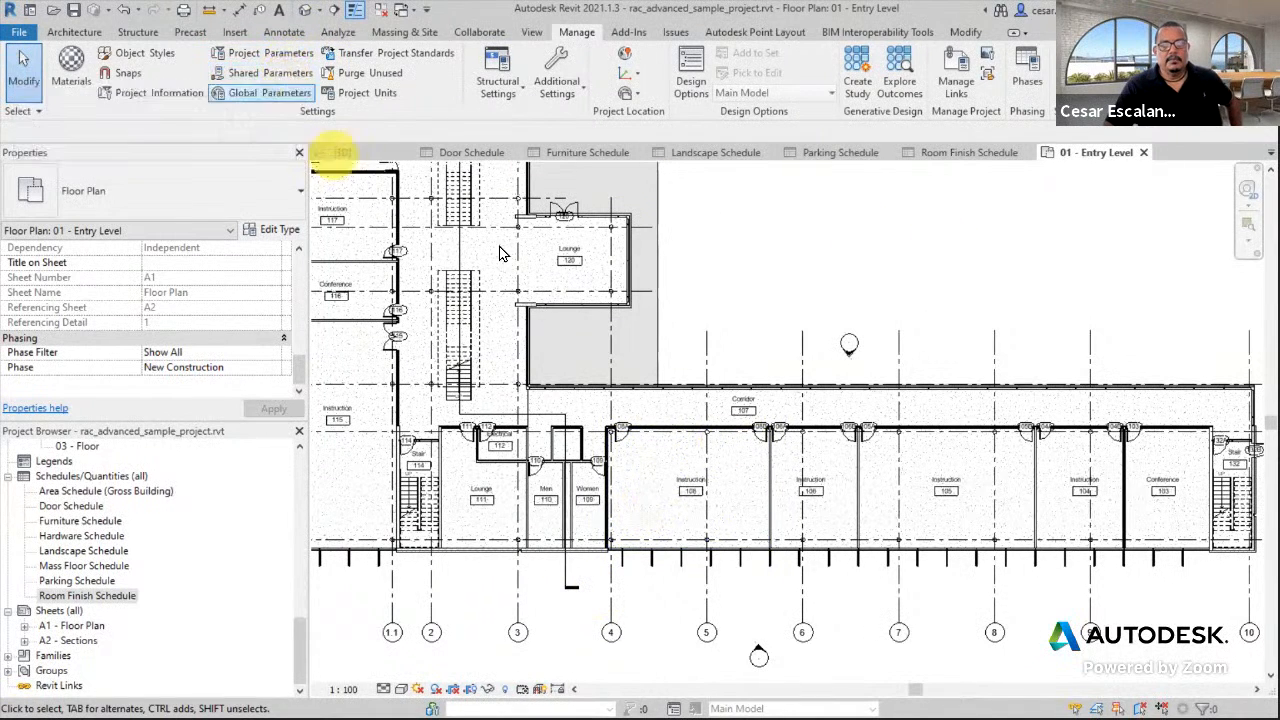
{"action": "scroll", "coordinate": [835, 300], "scroll_direction": "down", "scroll_amount": 1}
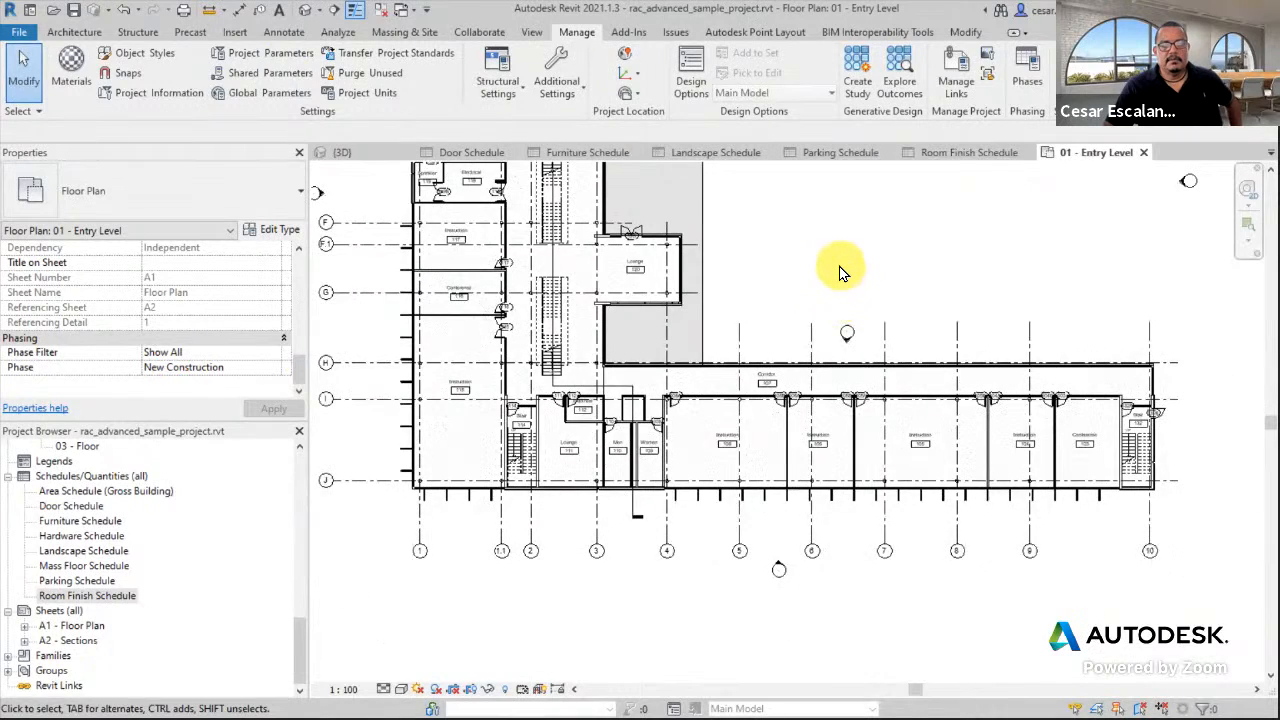
{"action": "middle_click_drag", "start_coordinate": [844, 277], "coordinate": [937, 385]}
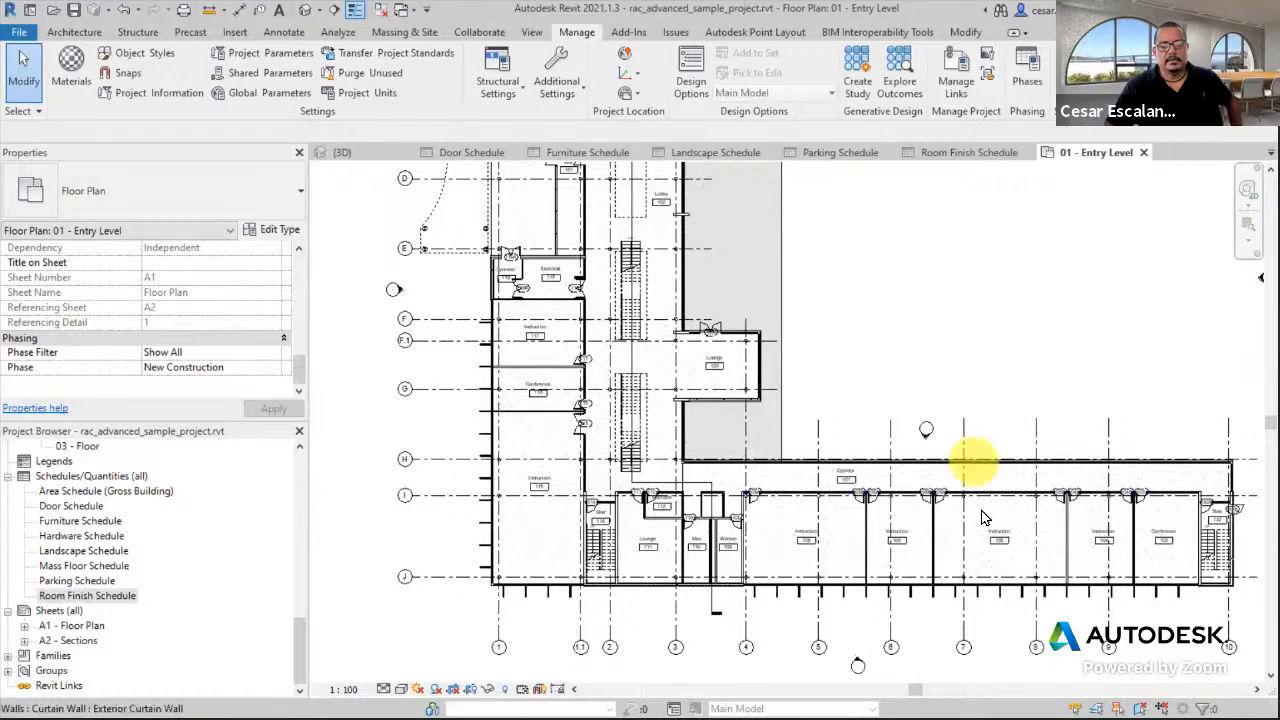
{"action": "scroll", "coordinate": [980, 586], "scroll_direction": "up", "scroll_amount": 3}
{"action": "middle_click_drag", "start_coordinate": [990, 575], "coordinate": [1143, 528]}
{"action": "left_click_drag", "start_coordinate": [299, 645], "coordinate": [334, 417]}
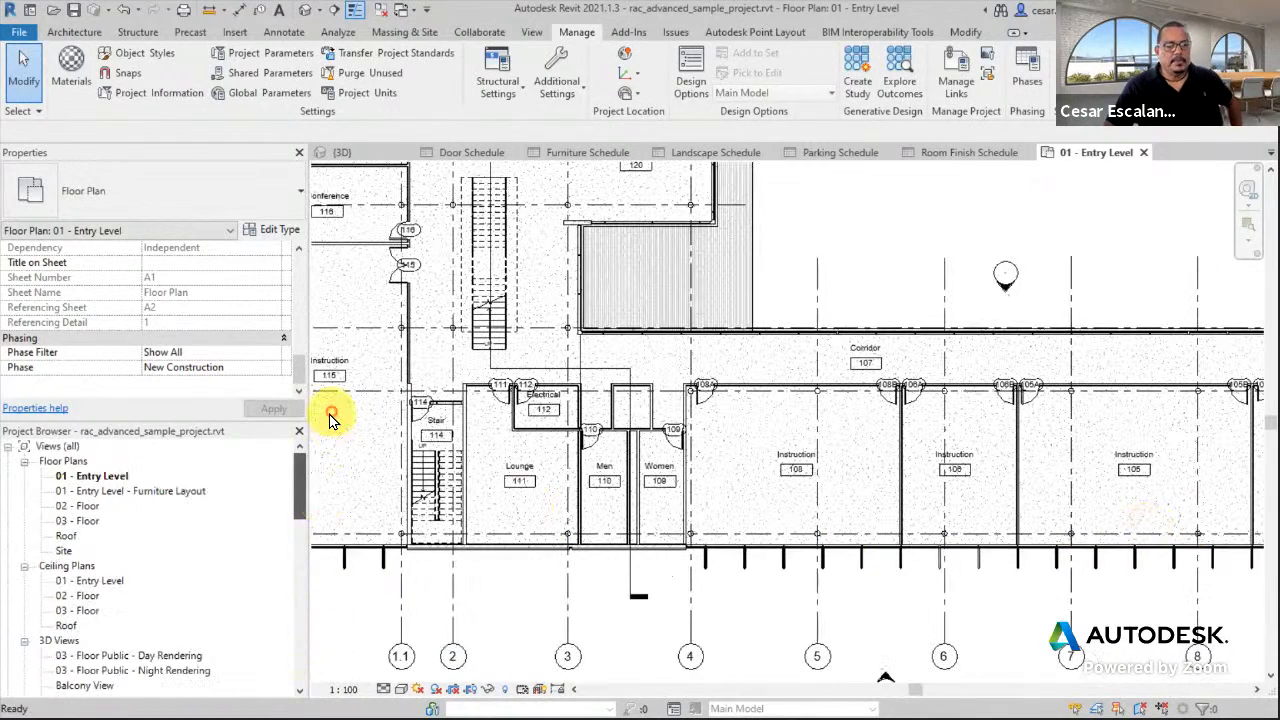
{"action": "left_click", "coordinate": [100, 477]}
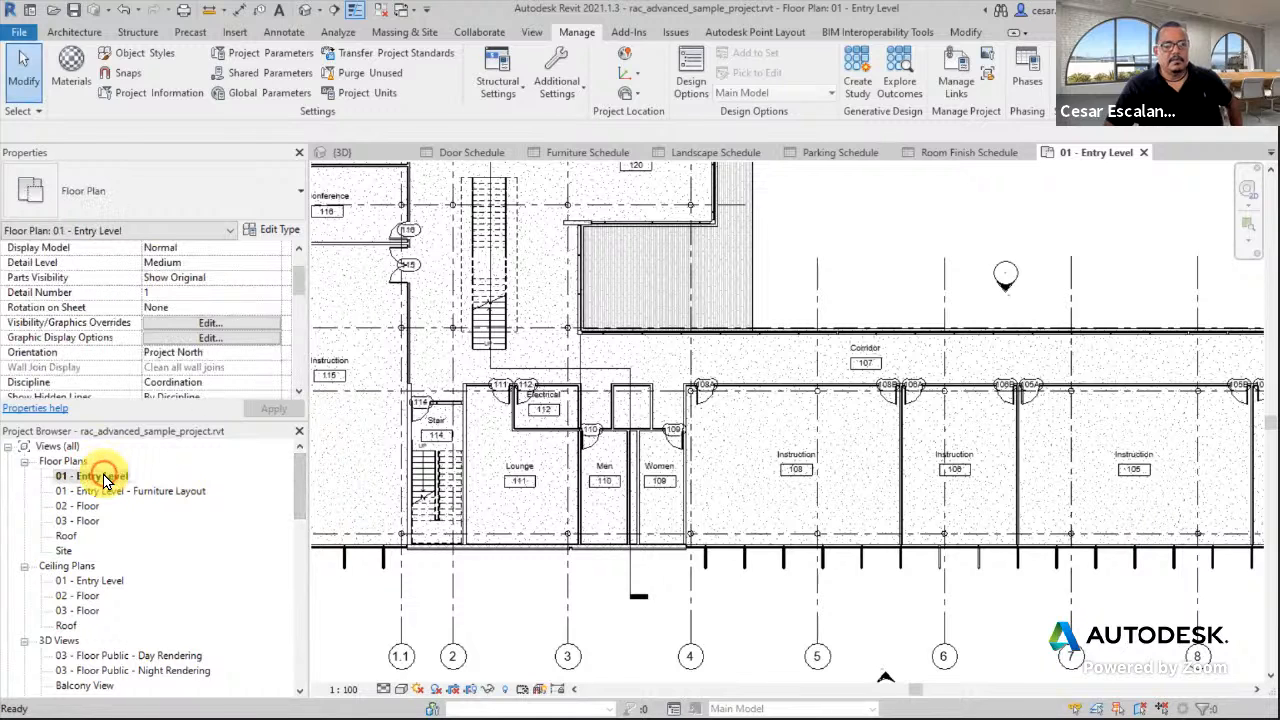
{"action": "middle_click_drag", "start_coordinate": [917, 606], "coordinate": [643, 593]}
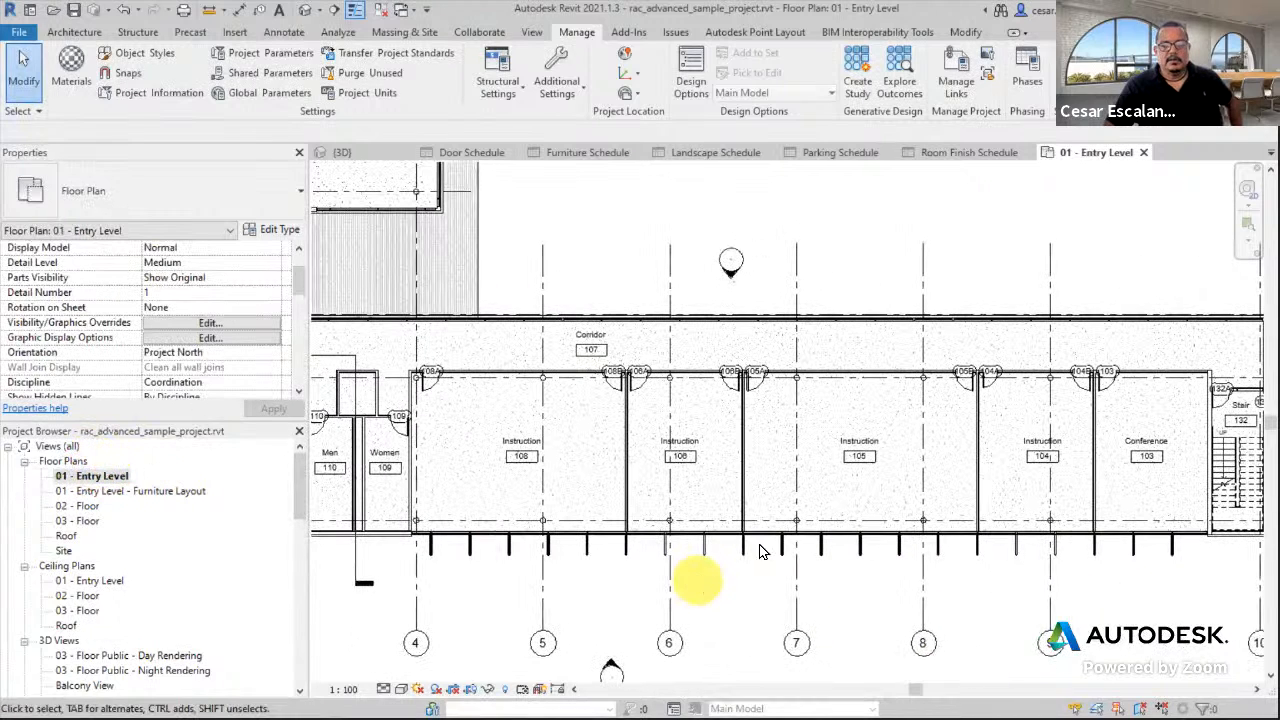
Select the Instruction rooms 105, 106 and 108 one after another to inspect them as room elements.
{"action": "left_click", "coordinate": [873, 492]}
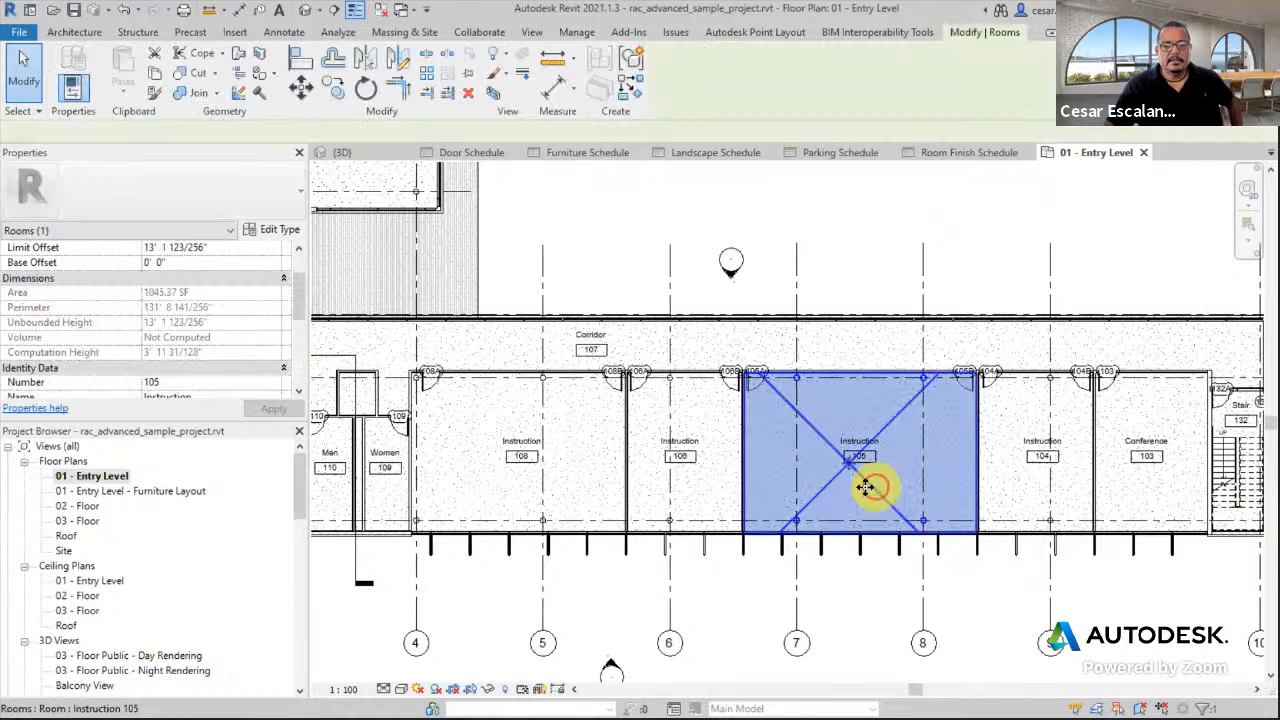
{"action": "left_click", "coordinate": [707, 492]}
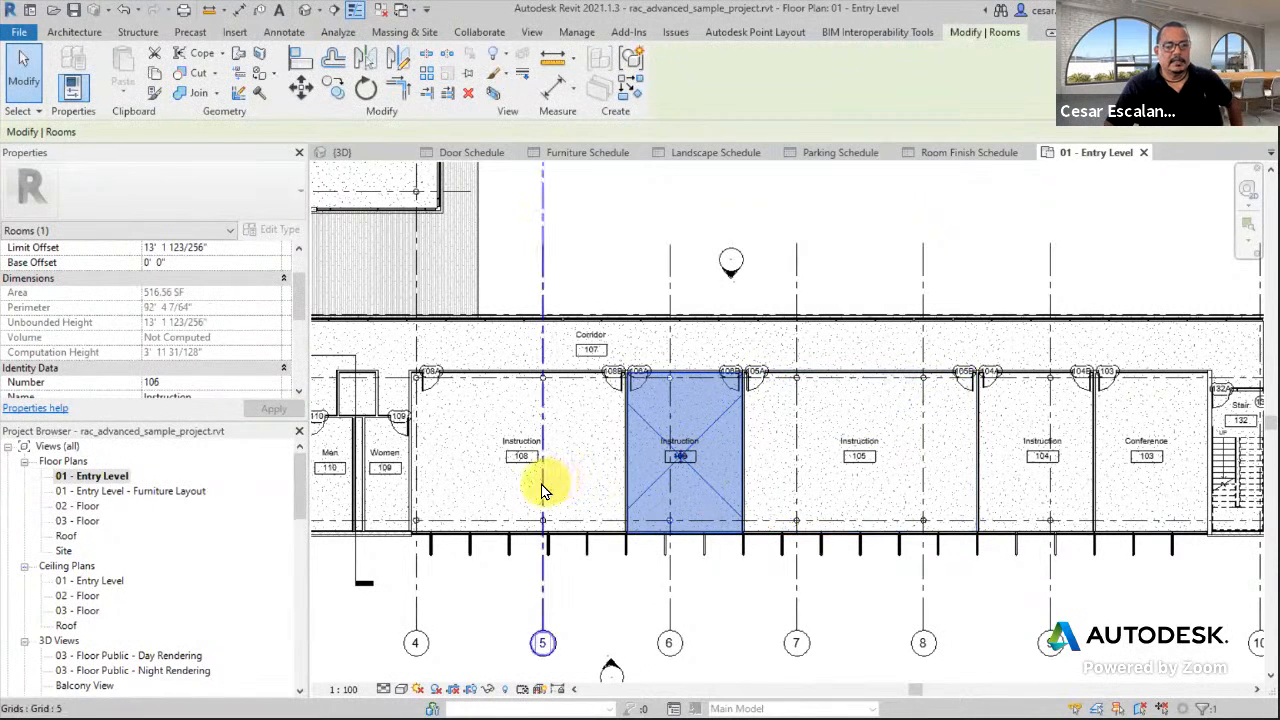
{"action": "left_click", "coordinate": [460, 480]}
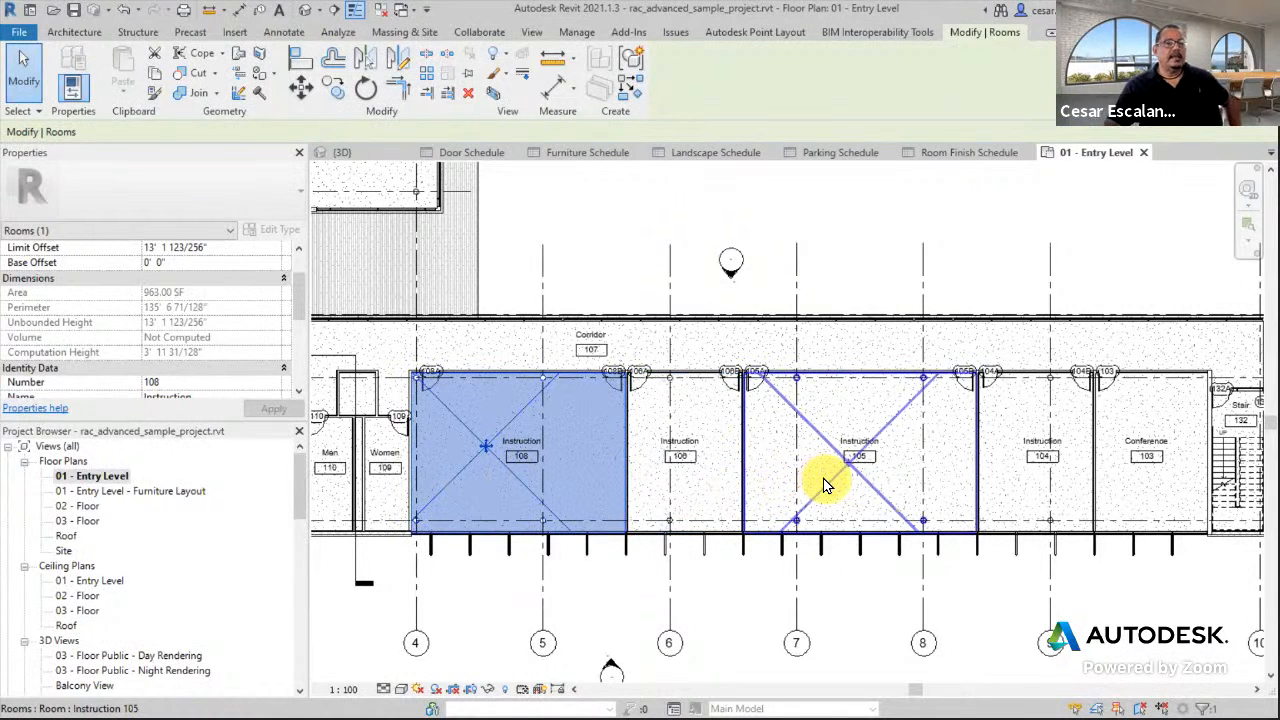
Review room 105's Identity Data properties in an enlarged Properties palette, including Comments, Occupancy, finishes and Occupant, and deselect the room.
{"action": "left_click", "coordinate": [825, 485]}
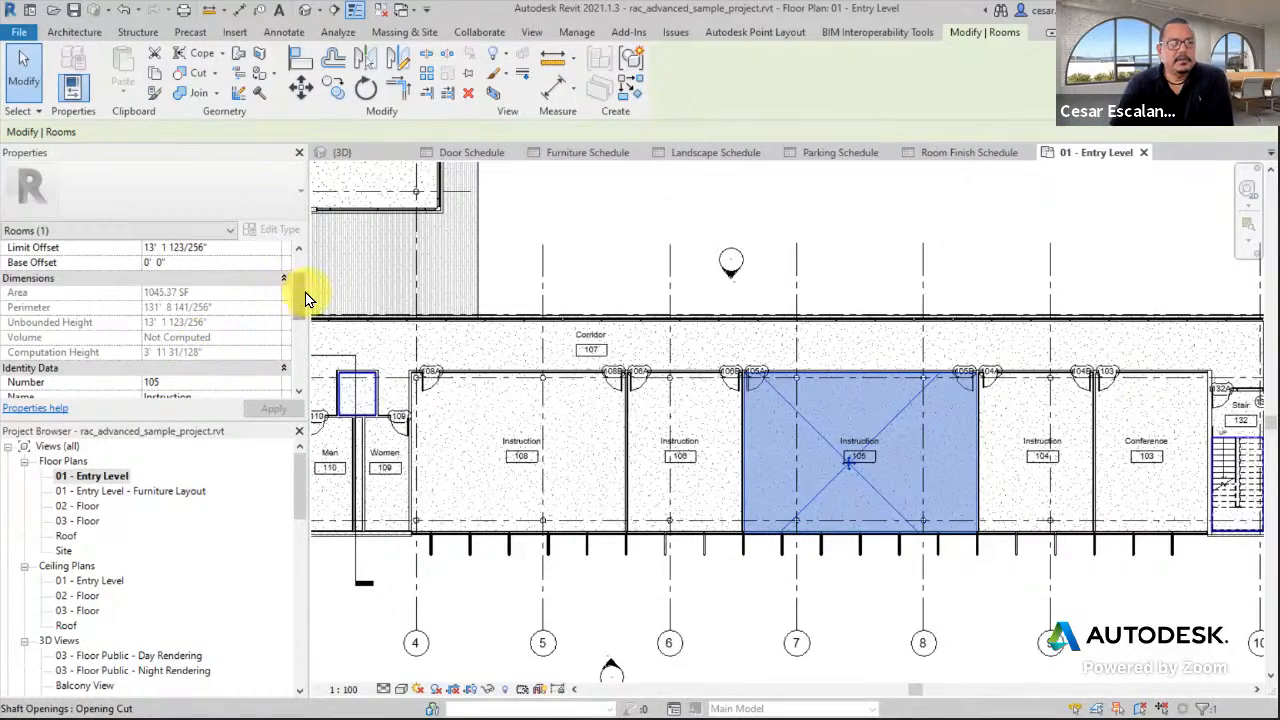
{"action": "mouse_move", "coordinate": [298, 295]}
{"action": "left_mouse_down"}
{"action": "mouse_move", "coordinate": [298, 267]}
{"action": "mouse_move", "coordinate": [293, 346]}
{"action": "mouse_move", "coordinate": [291, 312]}
{"action": "left_mouse_up"}
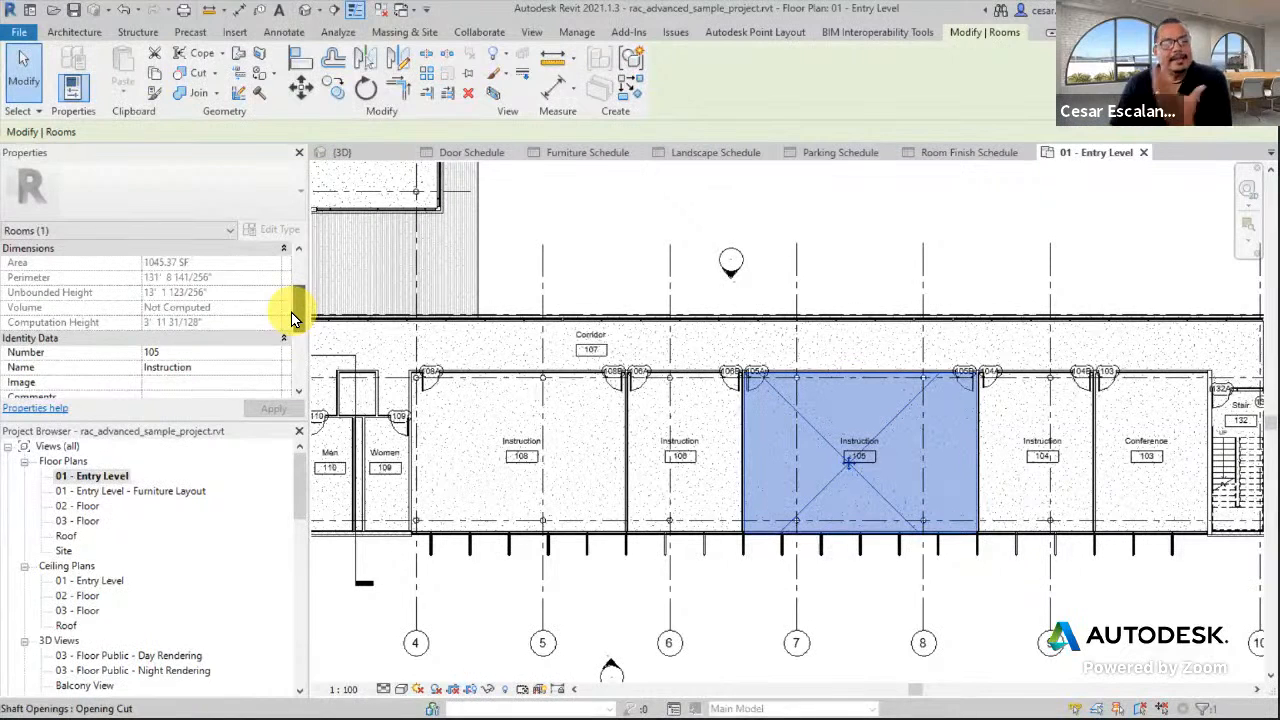
{"action": "left_click_drag", "start_coordinate": [291, 312], "coordinate": [285, 345]}
{"action": "left_click_drag", "start_coordinate": [171, 420], "coordinate": [150, 621]}
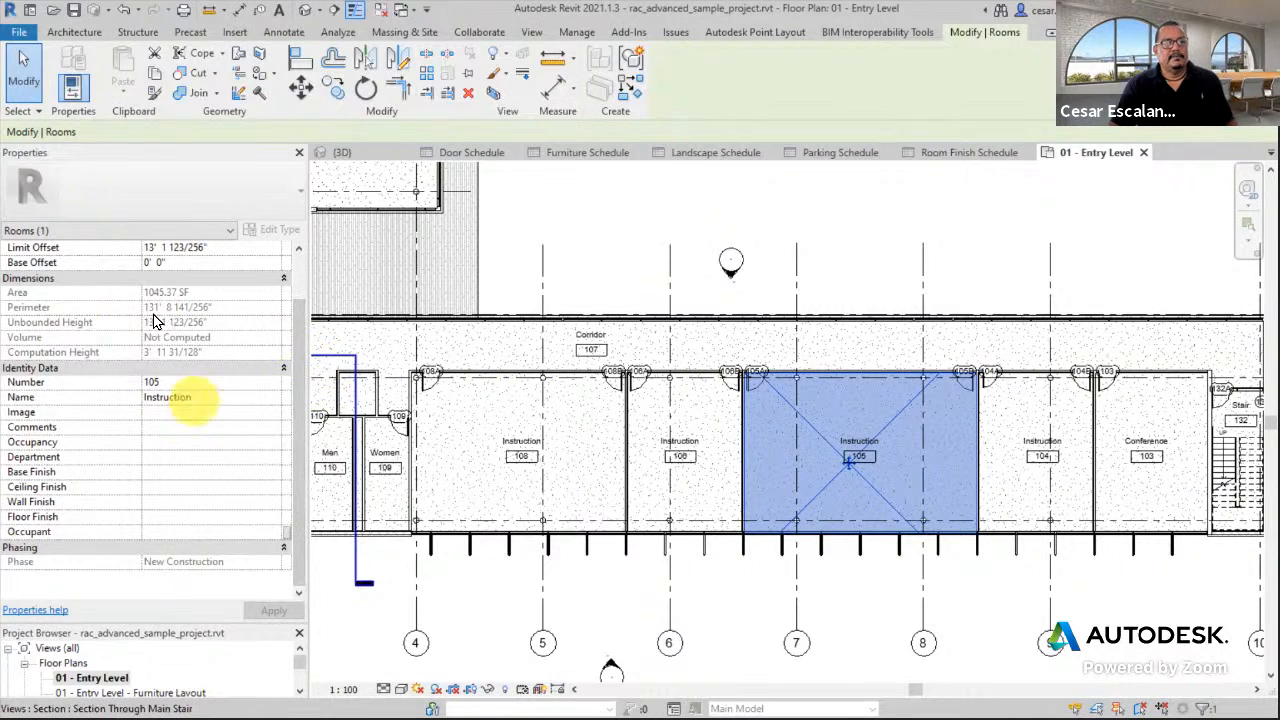
{"action": "left_click", "coordinate": [166, 427]}
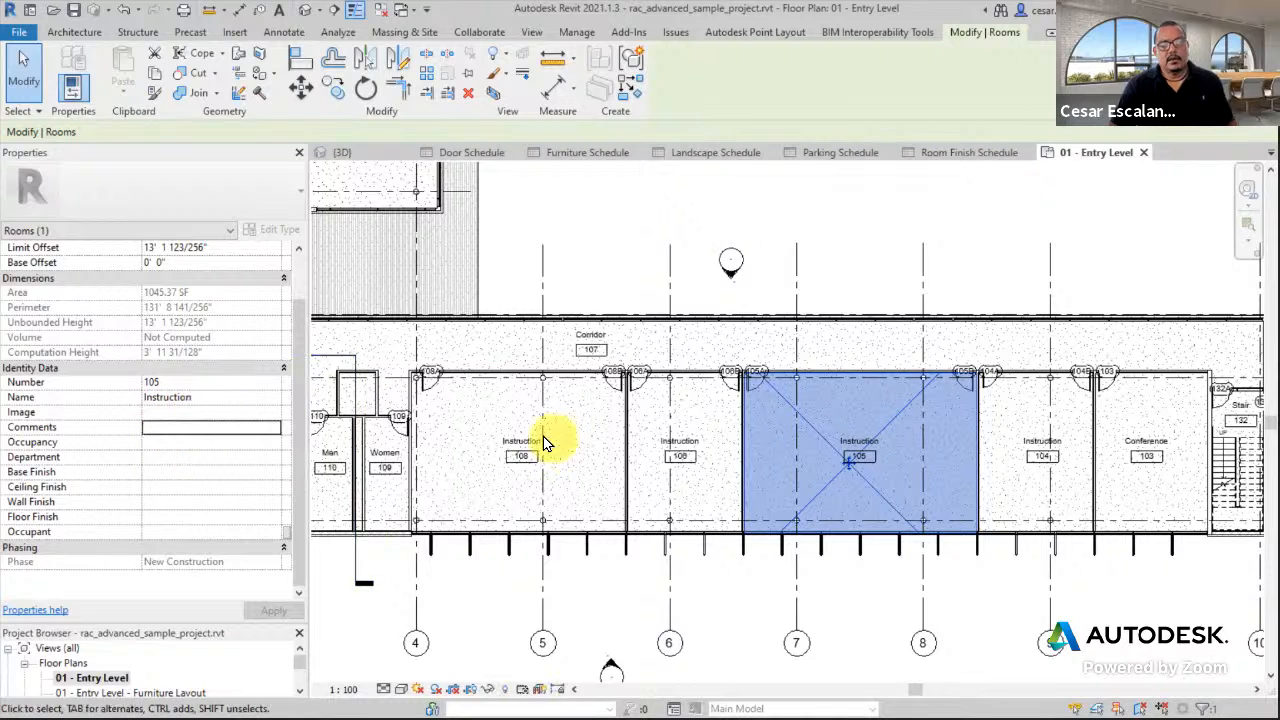
{"action": "left_click", "coordinate": [167, 443]}
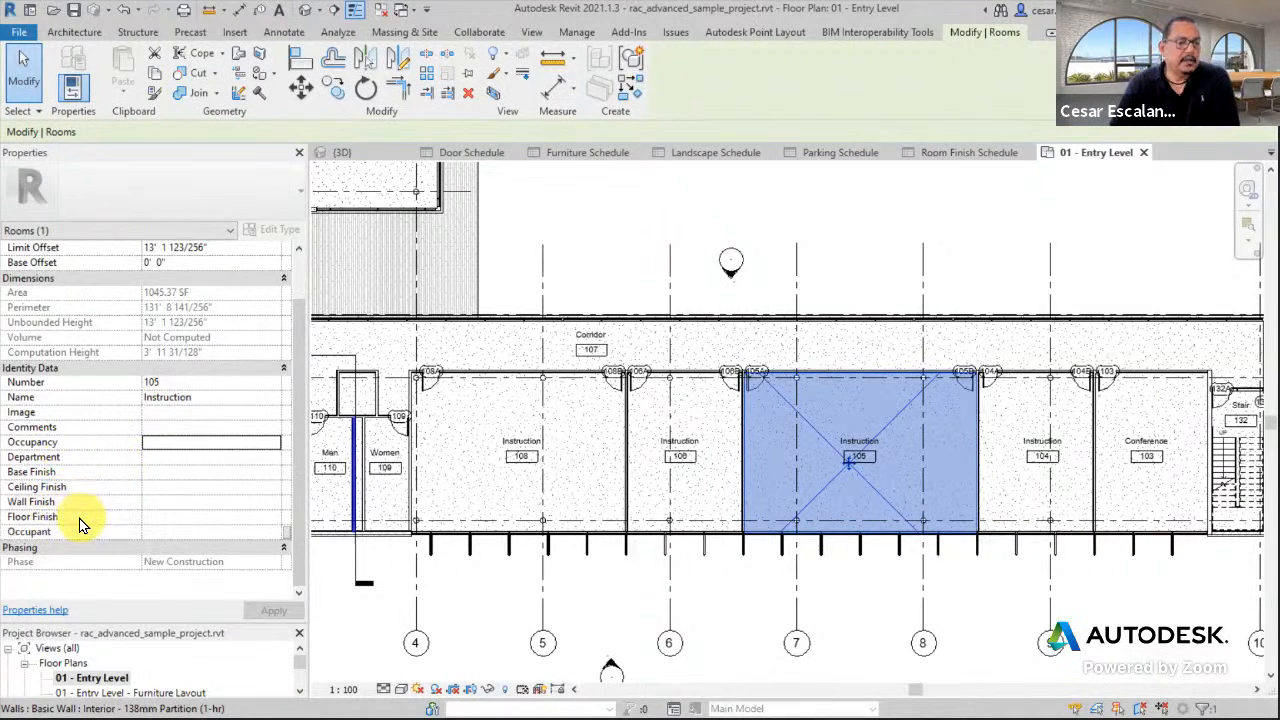
{"action": "left_click", "coordinate": [156, 487]}
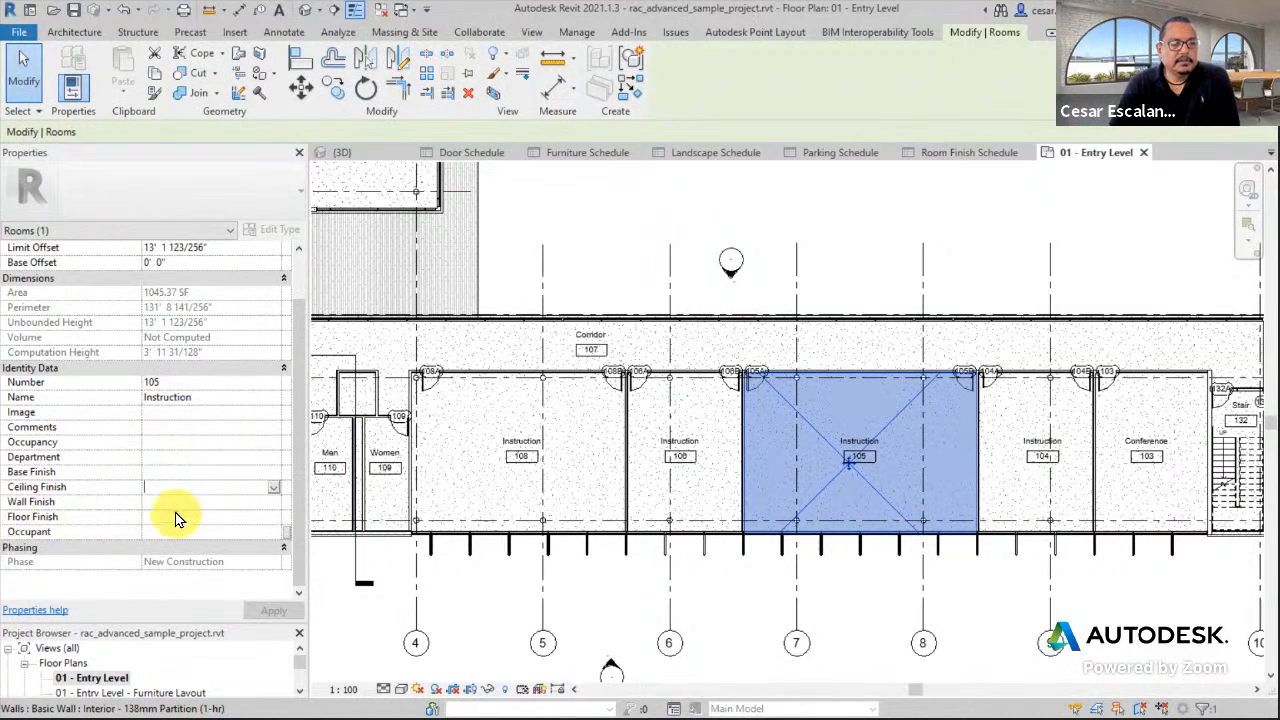
{"action": "left_click", "coordinate": [166, 502]}
{"action": "left_click", "coordinate": [175, 531]}
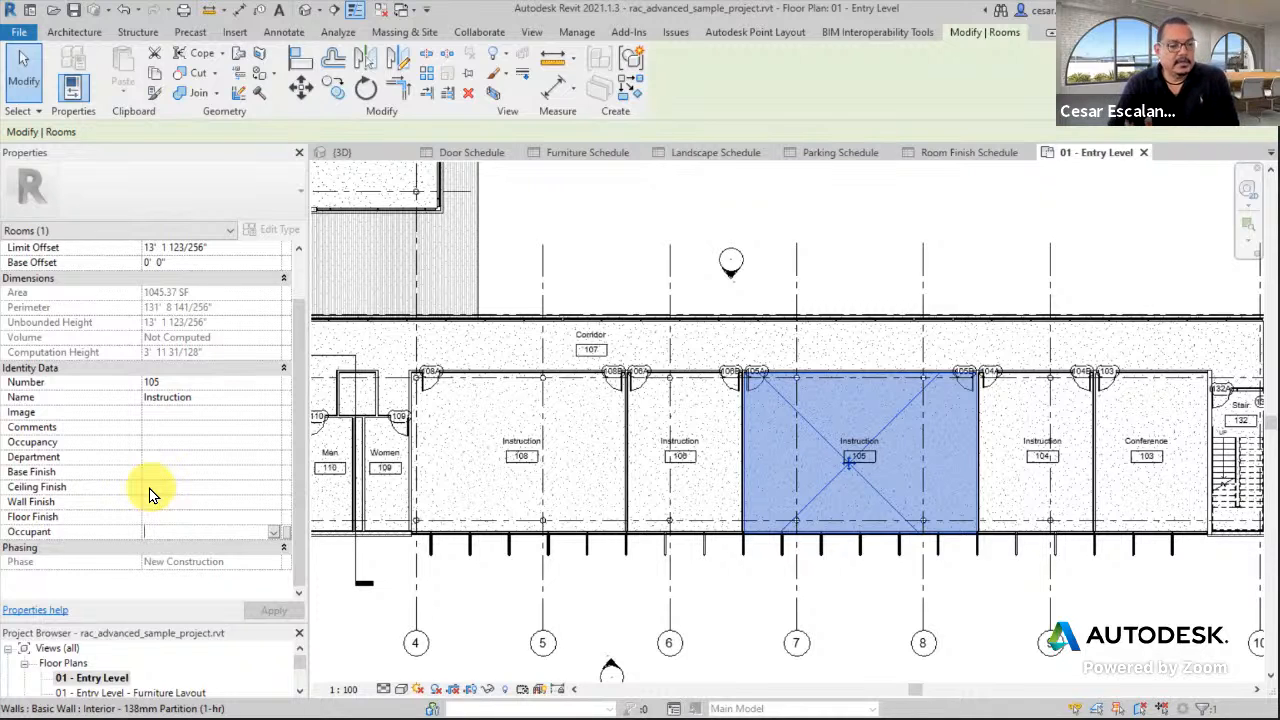
{"action": "left_click", "coordinate": [851, 589]}
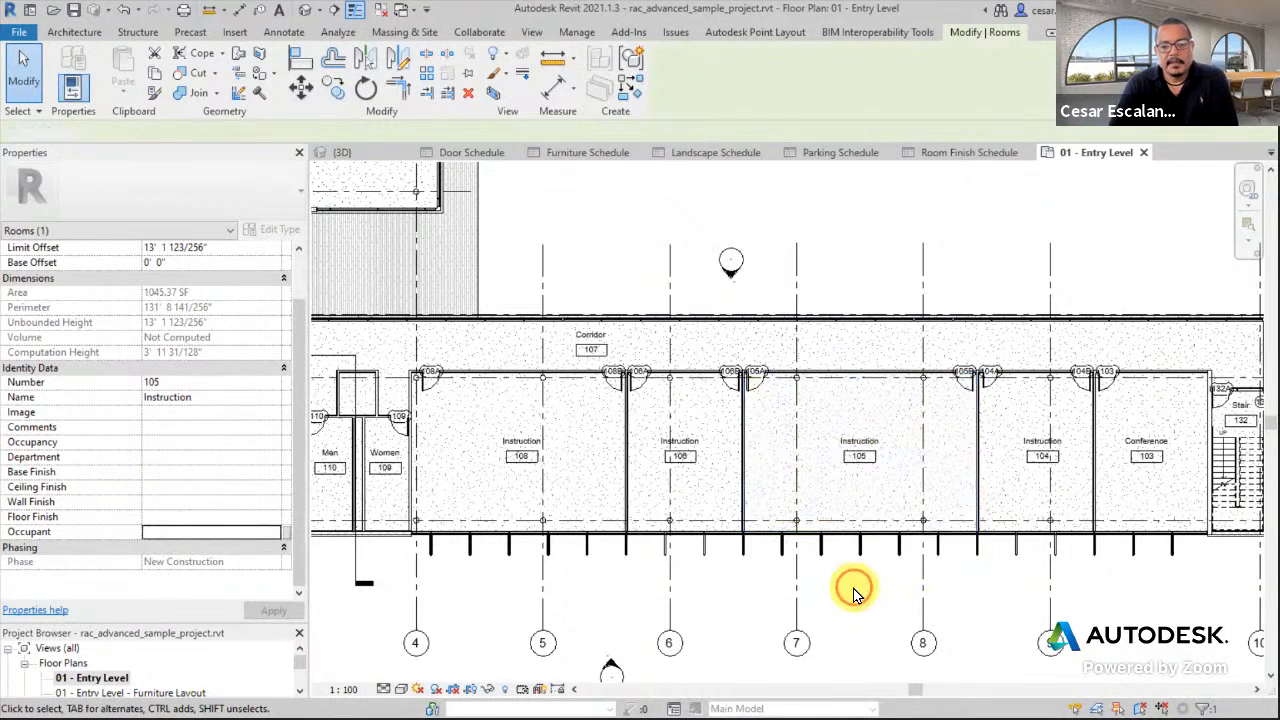
Select Instruction room 104 to check its properties, and deselect it.
{"action": "left_click", "coordinate": [1021, 478]}
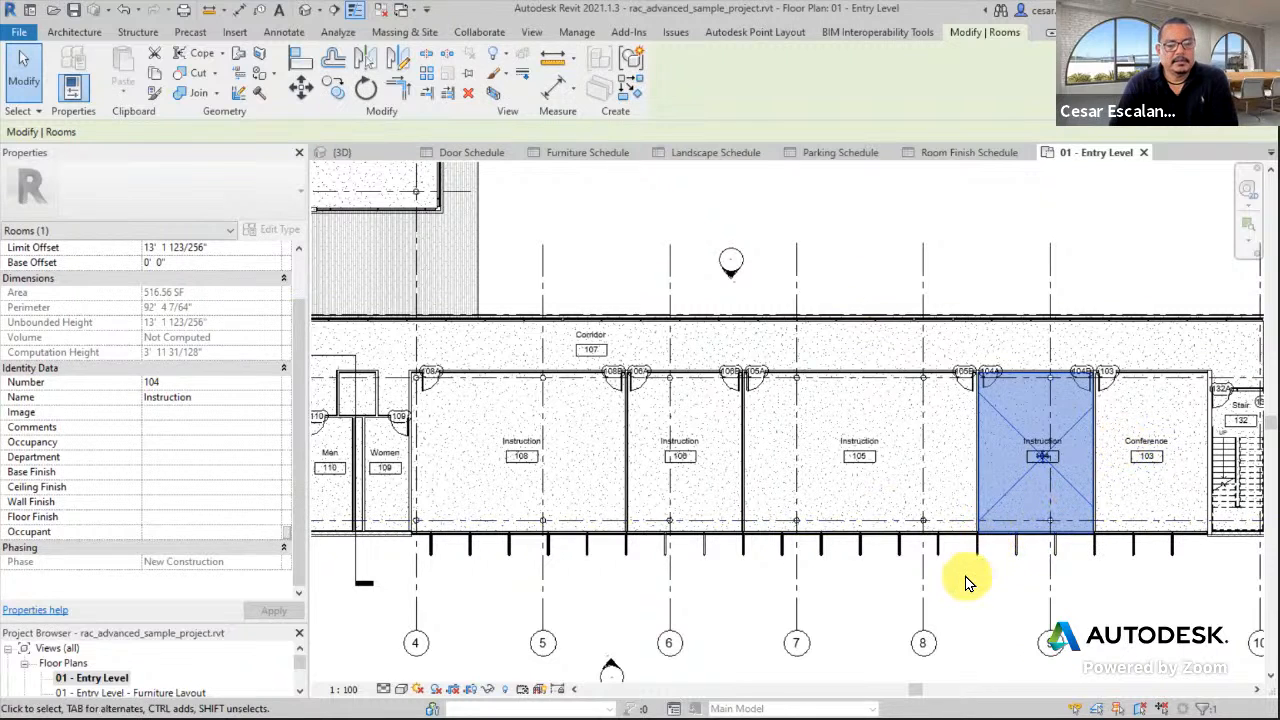
{"action": "middle_click_drag", "start_coordinate": [963, 580], "coordinate": [855, 652]}
{"action": "scroll", "coordinate": [839, 632], "scroll_direction": "down", "scroll_amount": 2}
{"action": "left_click", "coordinate": [754, 342]}
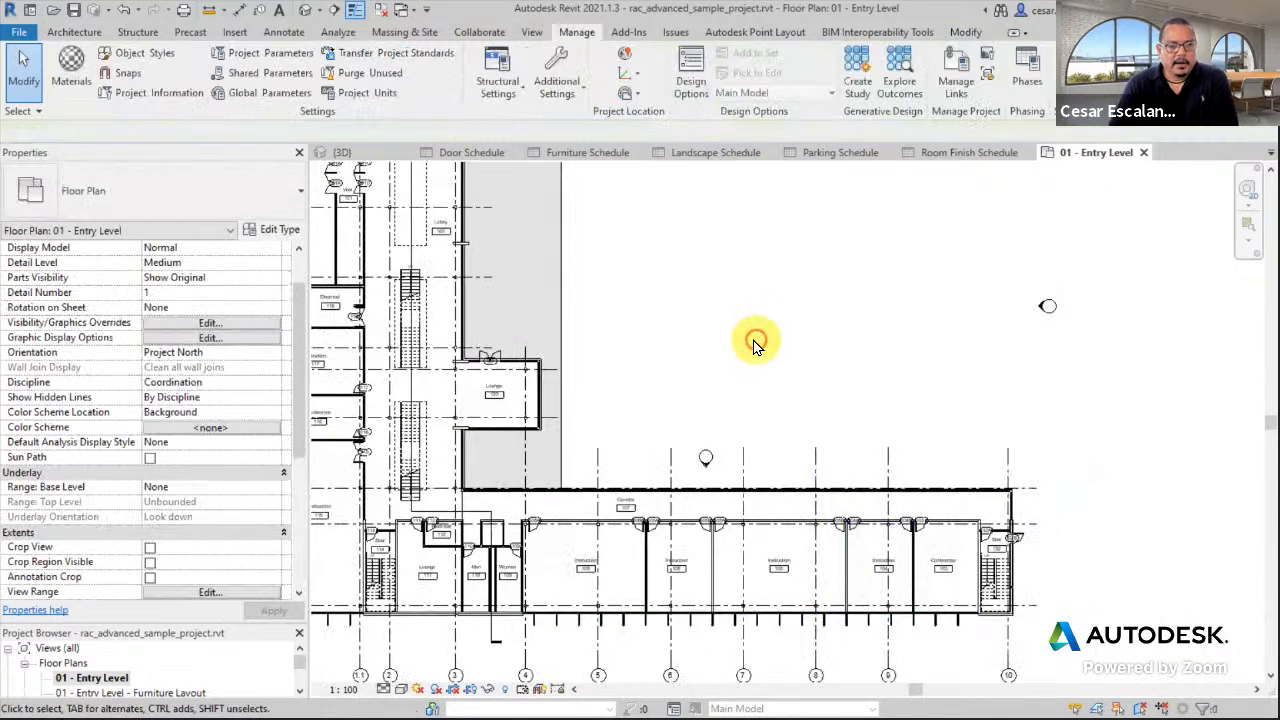
Place a tagged room in the small enclosed space above the Men and Women rooms, and end room placement.
{"action": "left_click", "coordinate": [86, 36]}
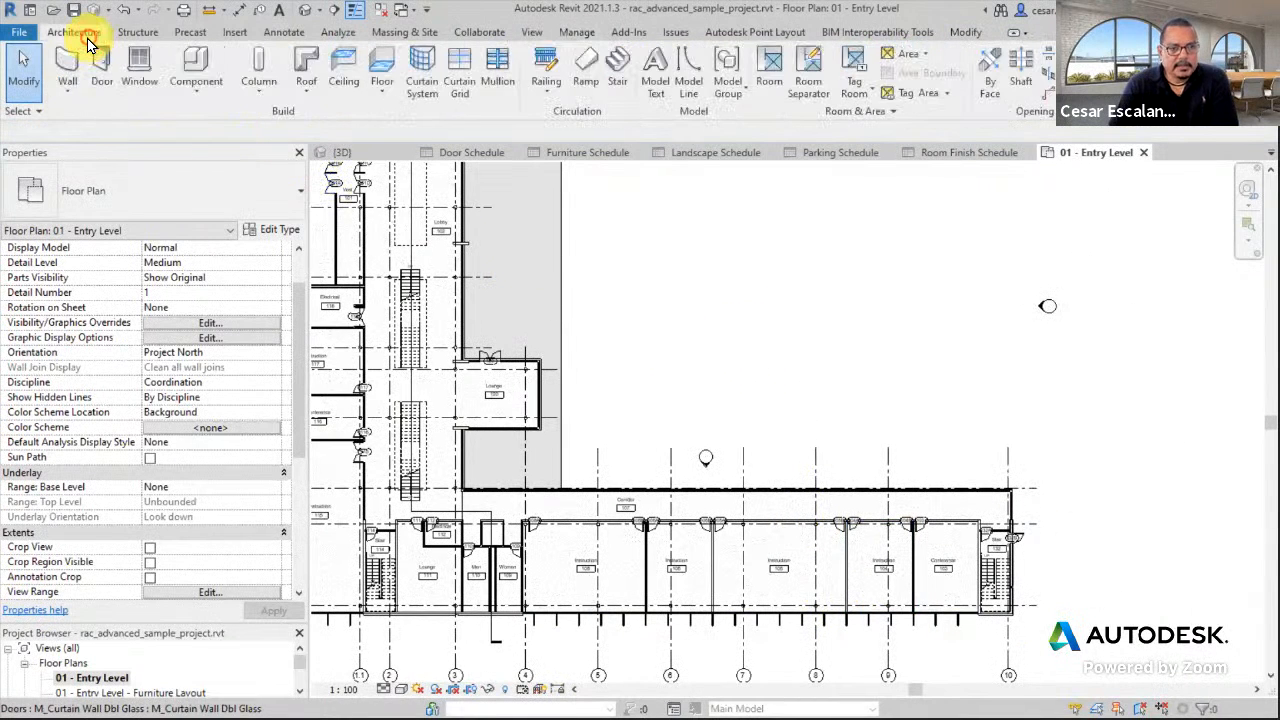
{"action": "left_click", "coordinate": [776, 86]}
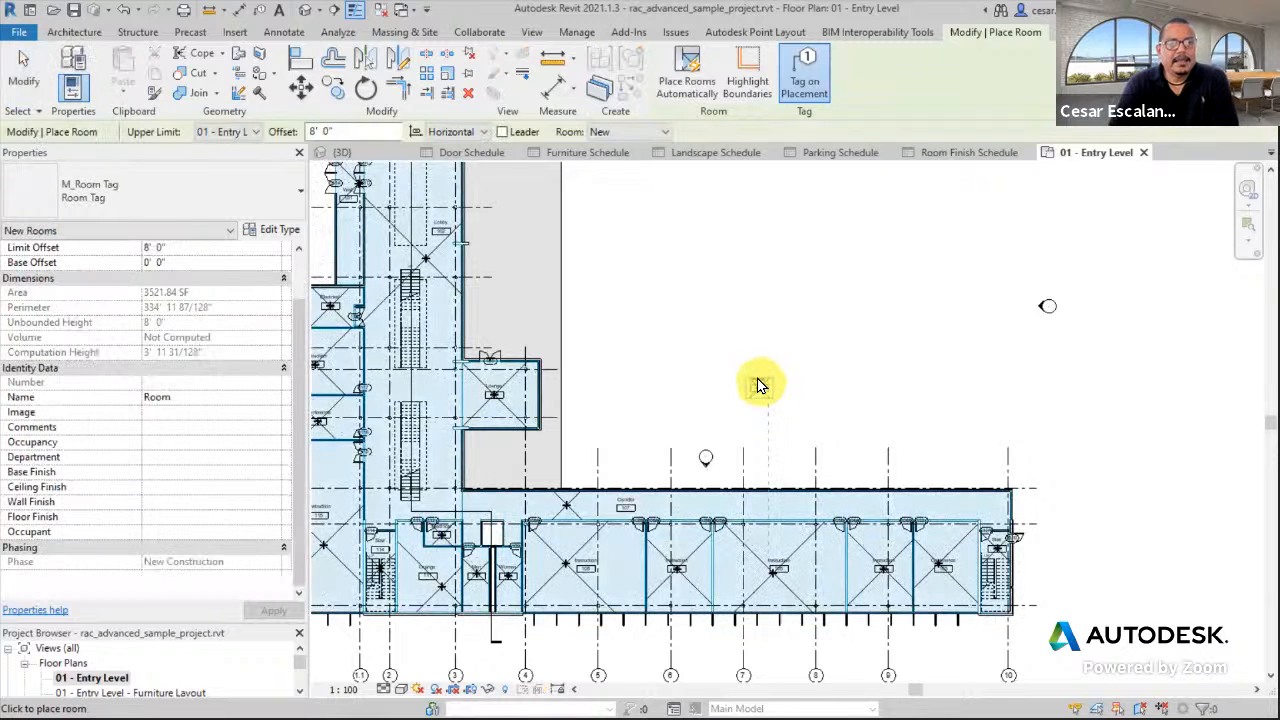
{"action": "scroll", "coordinate": [710, 365], "scroll_direction": "up", "scroll_amount": 3}
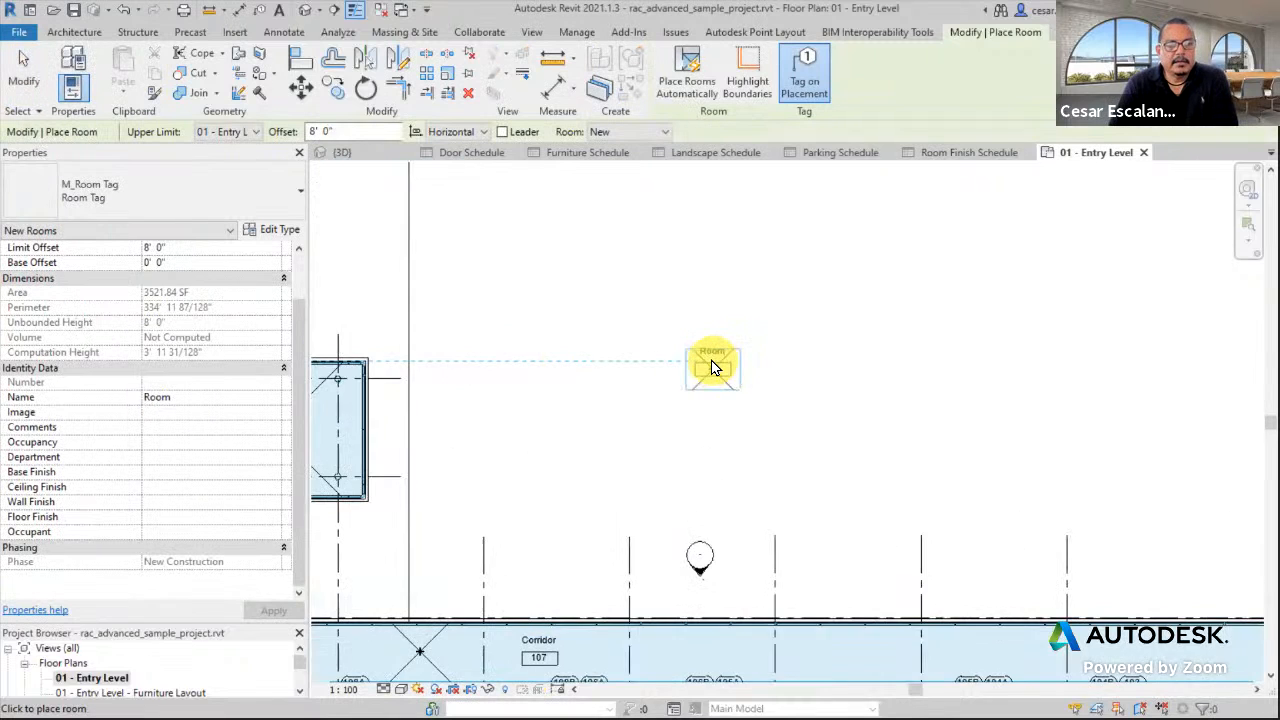
{"action": "scroll", "coordinate": [895, 370], "scroll_direction": "down", "scroll_amount": 2}
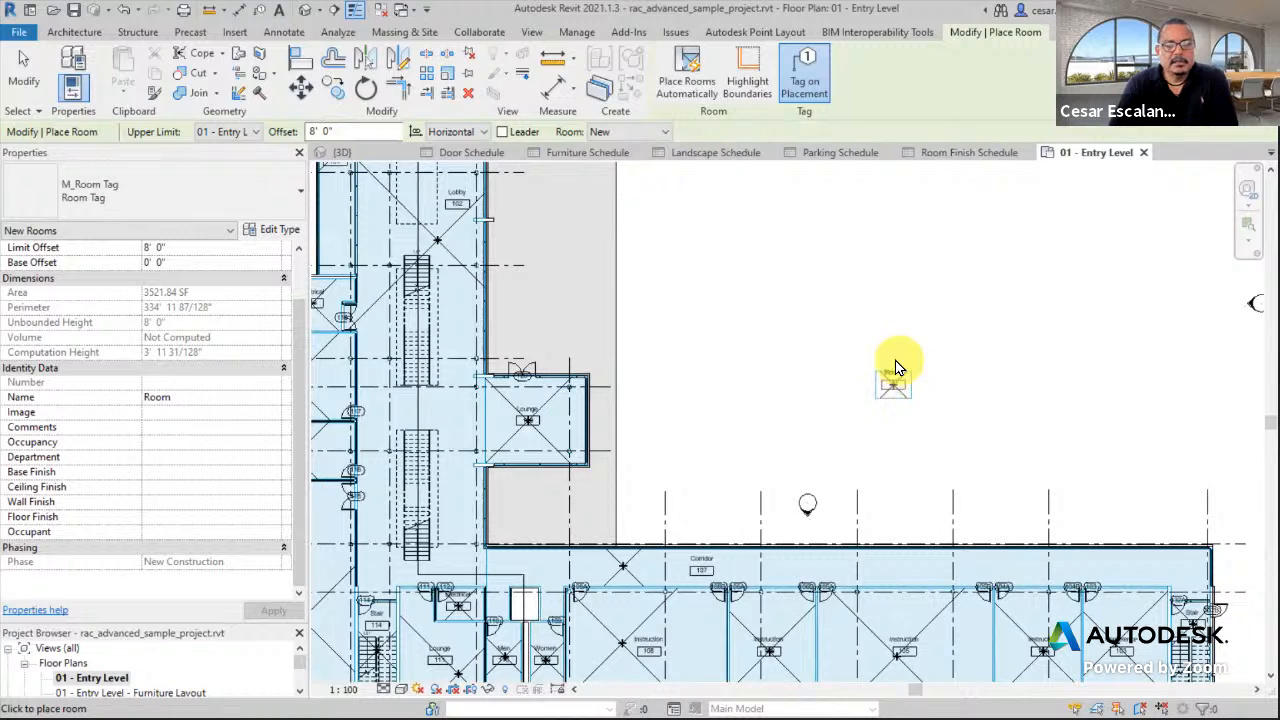
{"action": "scroll", "coordinate": [895, 370], "scroll_direction": "down", "scroll_amount": 3}
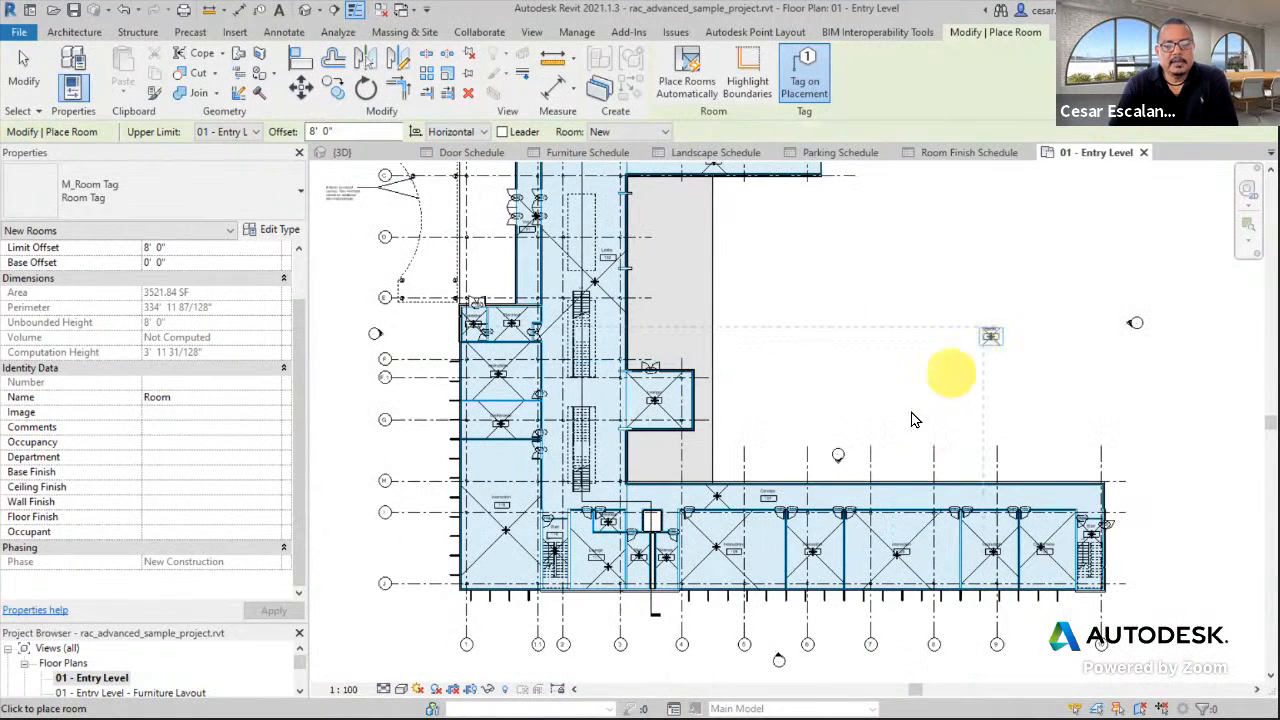
{"action": "scroll", "coordinate": [625, 566], "scroll_direction": "up", "scroll_amount": 5}
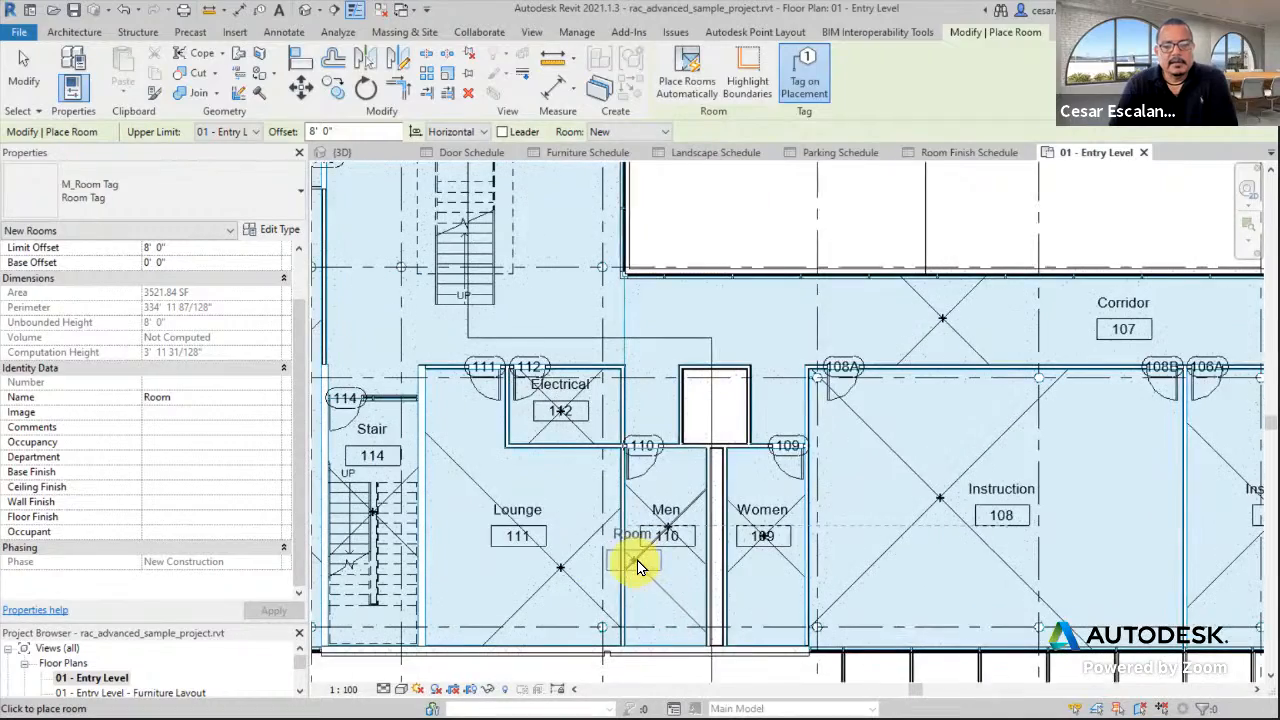
{"action": "scroll", "coordinate": [725, 440], "scroll_direction": "up", "scroll_amount": 1}
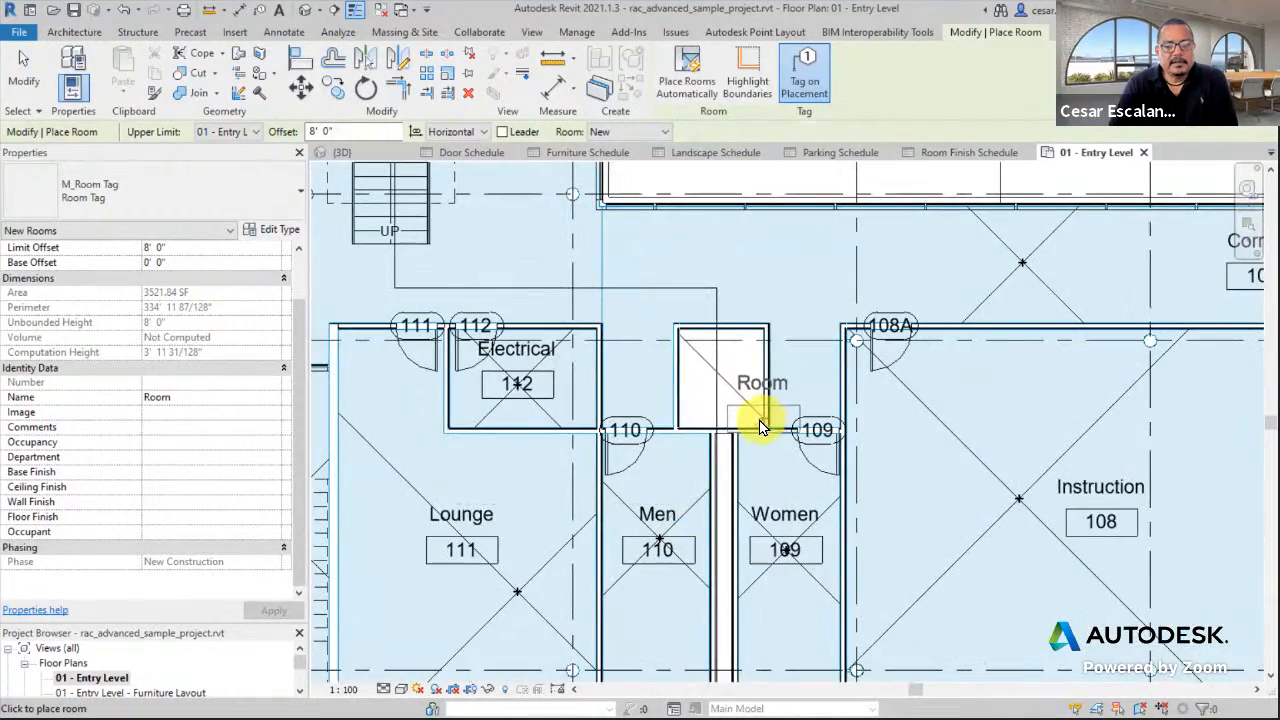
{"action": "scroll", "coordinate": [750, 400], "scroll_direction": "up", "scroll_amount": 3}
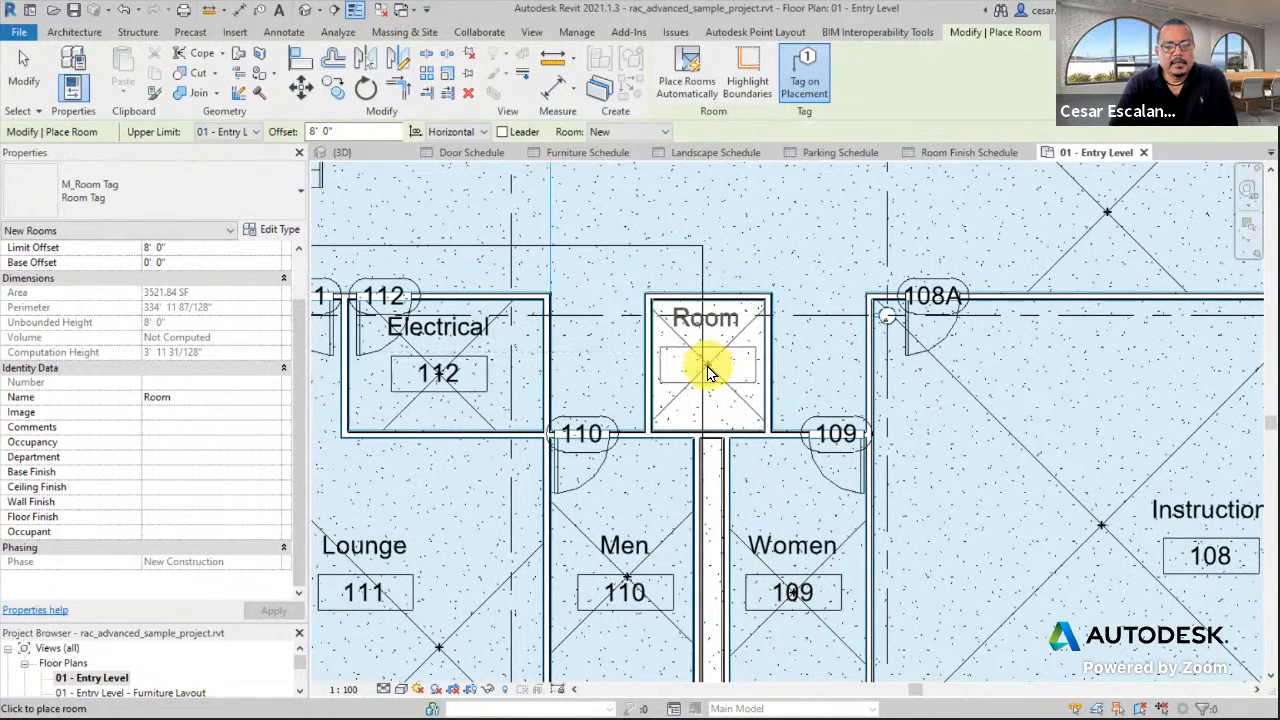
{"action": "left_click", "coordinate": [708, 372]}
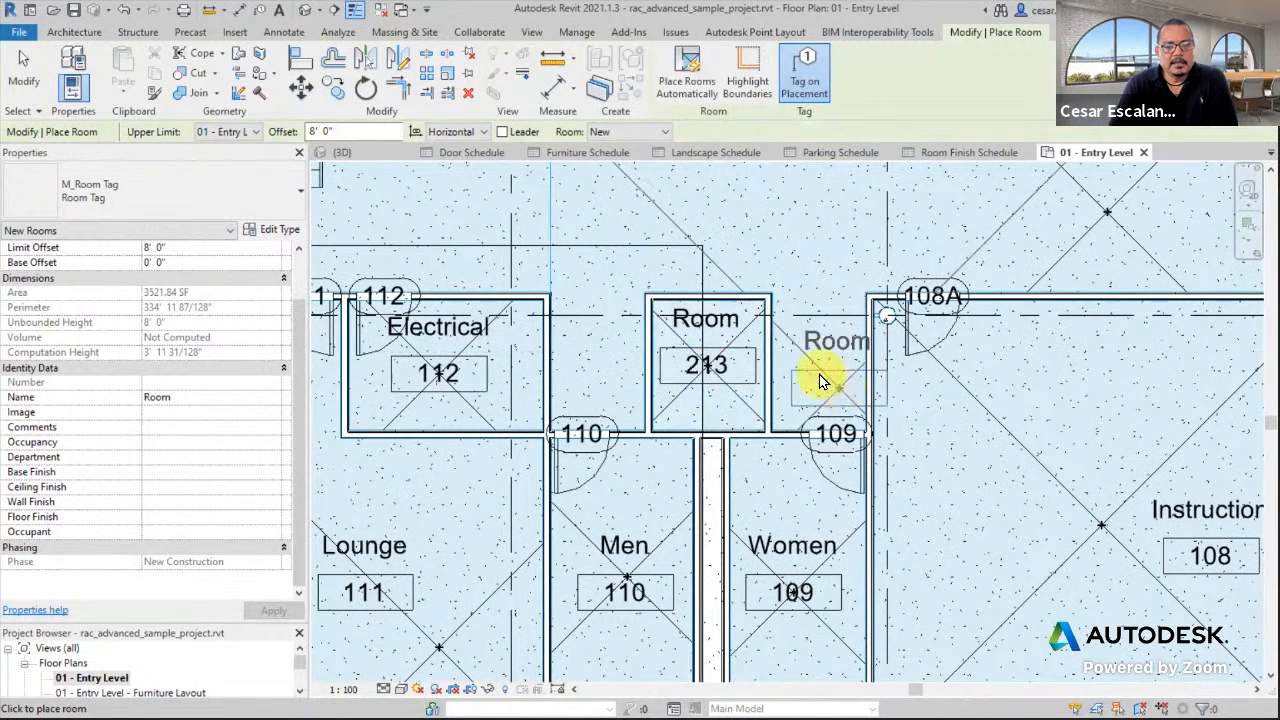
{"action": "left_click", "coordinate": [24, 72]}
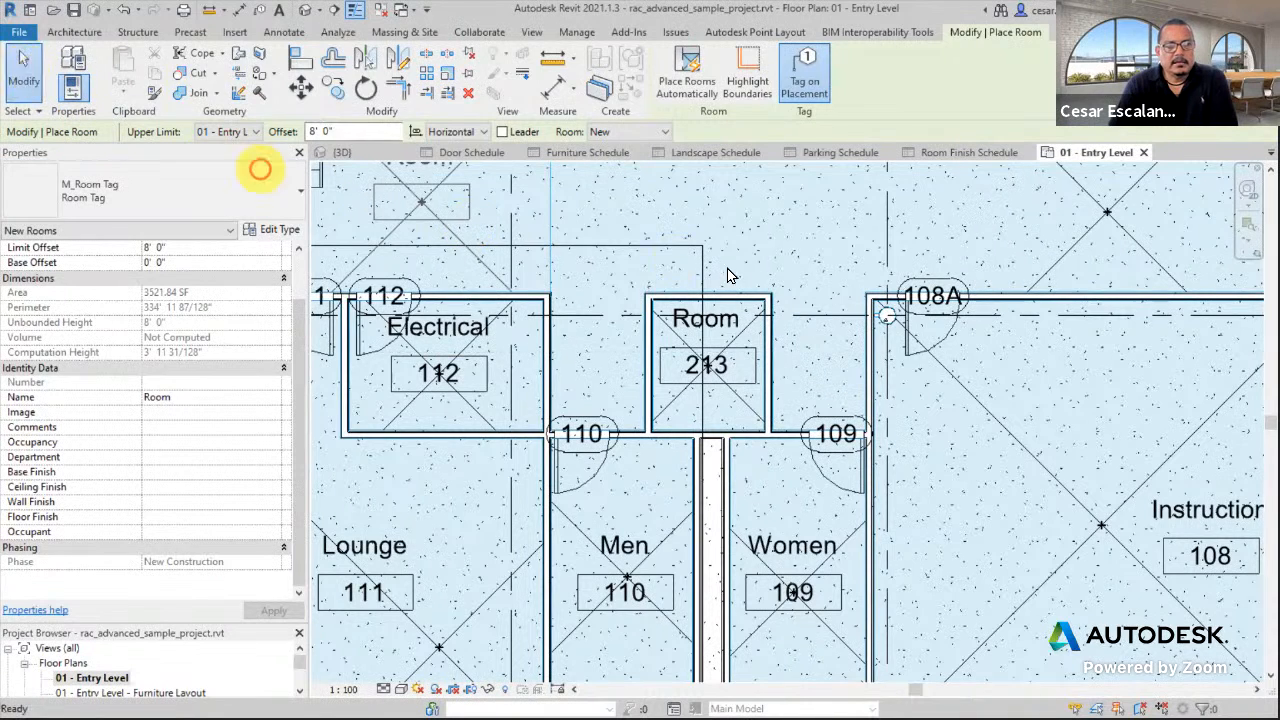
Rename the newly placed room to Closet through its room tag, and deselect the tag.
{"action": "left_click", "coordinate": [730, 323]}
{"action": "left_click", "coordinate": [731, 323]}
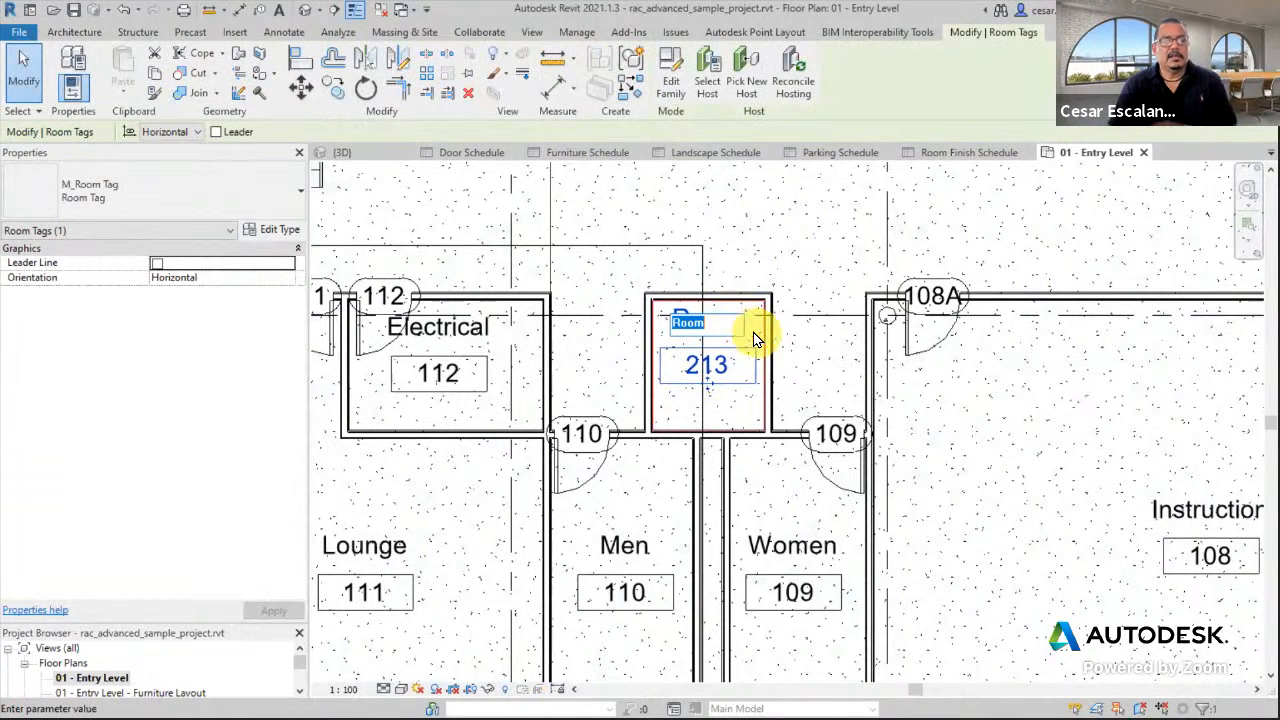
{"action": "type", "text": "y"}
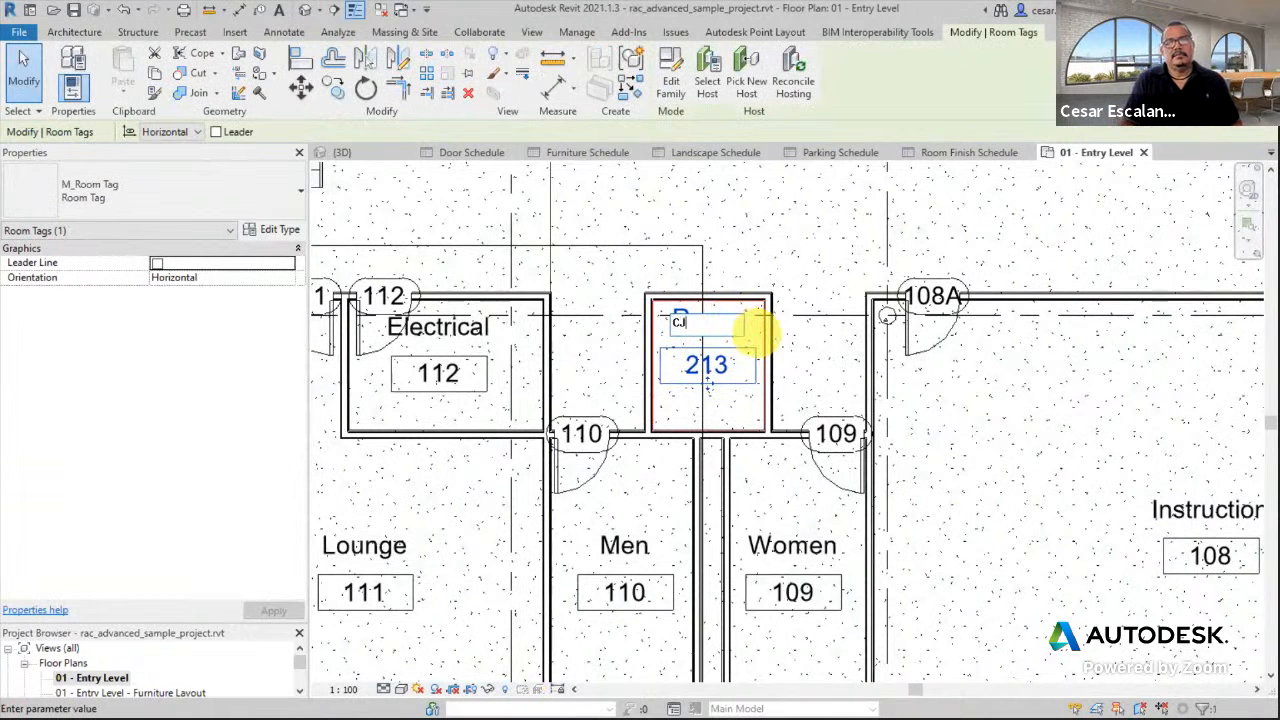
{"action": "type", "text": "lose"}
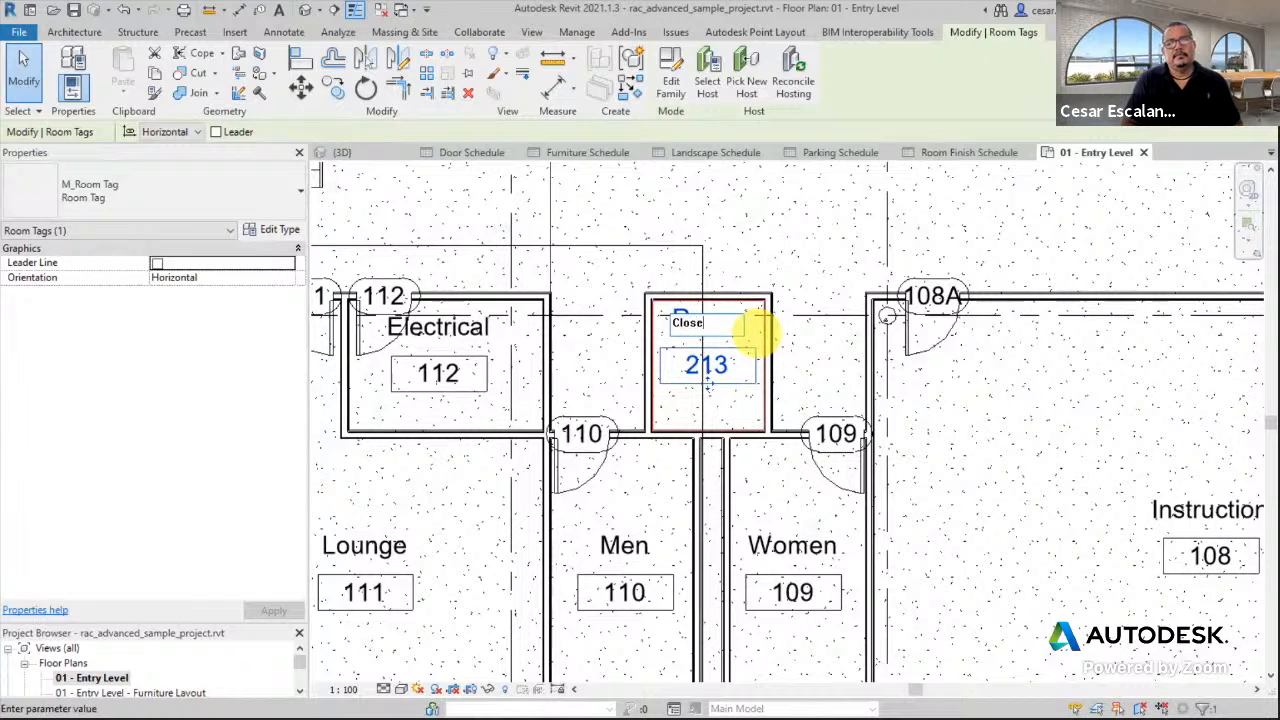
{"action": "type", "text": "t"}
{"action": "left_click", "coordinate": [800, 349]}
{"action": "left_click", "coordinate": [800, 350]}
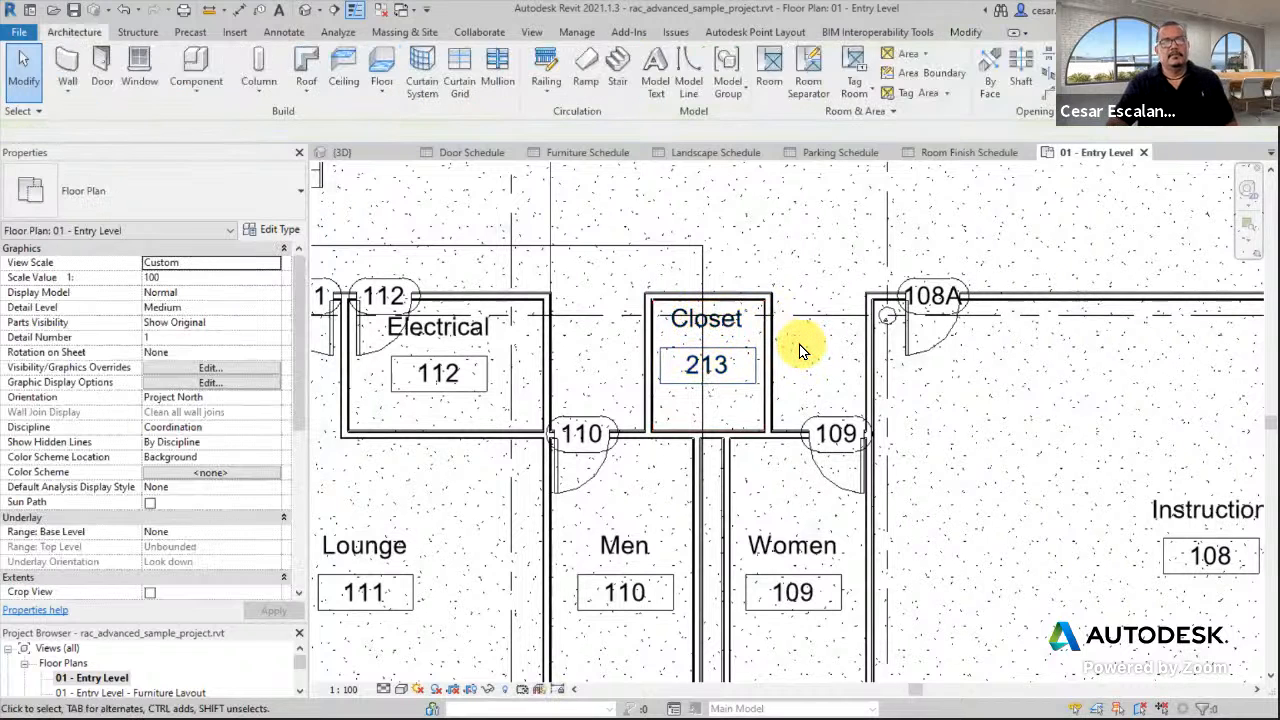
{"action": "scroll", "coordinate": [826, 277], "scroll_direction": "down", "scroll_amount": 1}
{"action": "scroll", "coordinate": [814, 414], "scroll_direction": "down", "scroll_amount": 3}
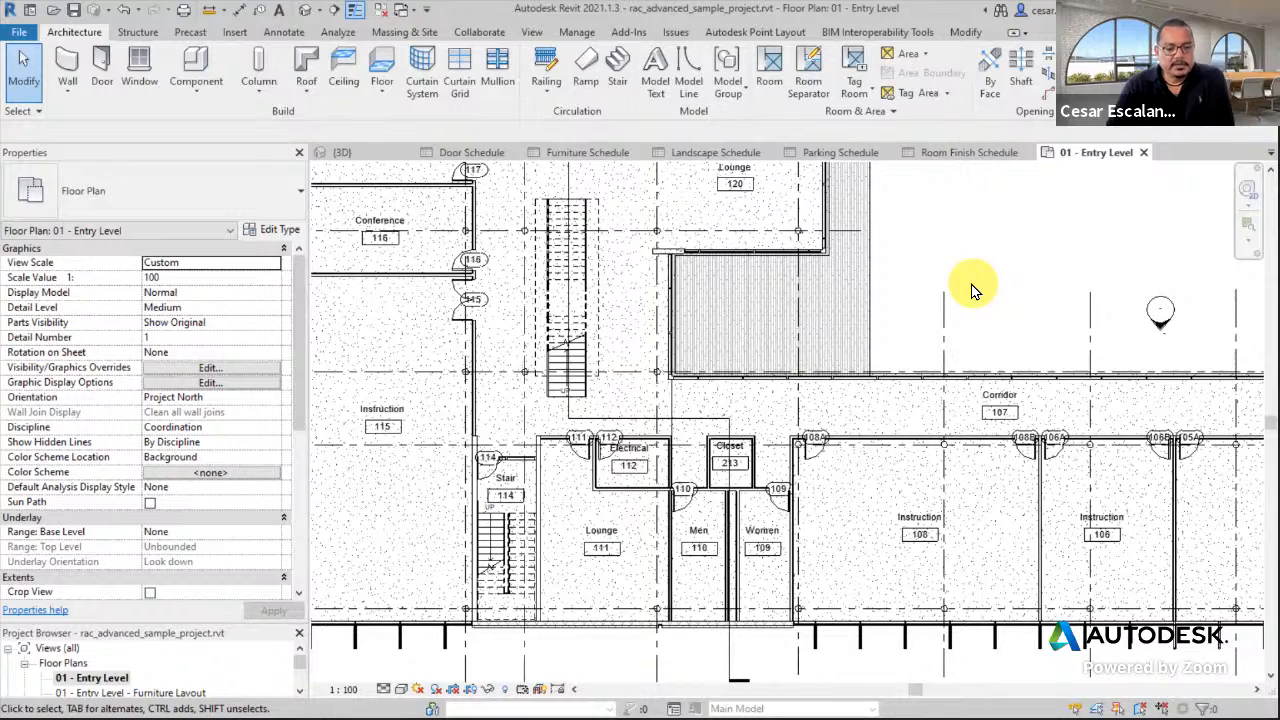
{"action": "scroll", "coordinate": [975, 290], "scroll_direction": "down", "scroll_amount": 2}
{"action": "middle_click_drag", "start_coordinate": [975, 290], "coordinate": [586, 337]}
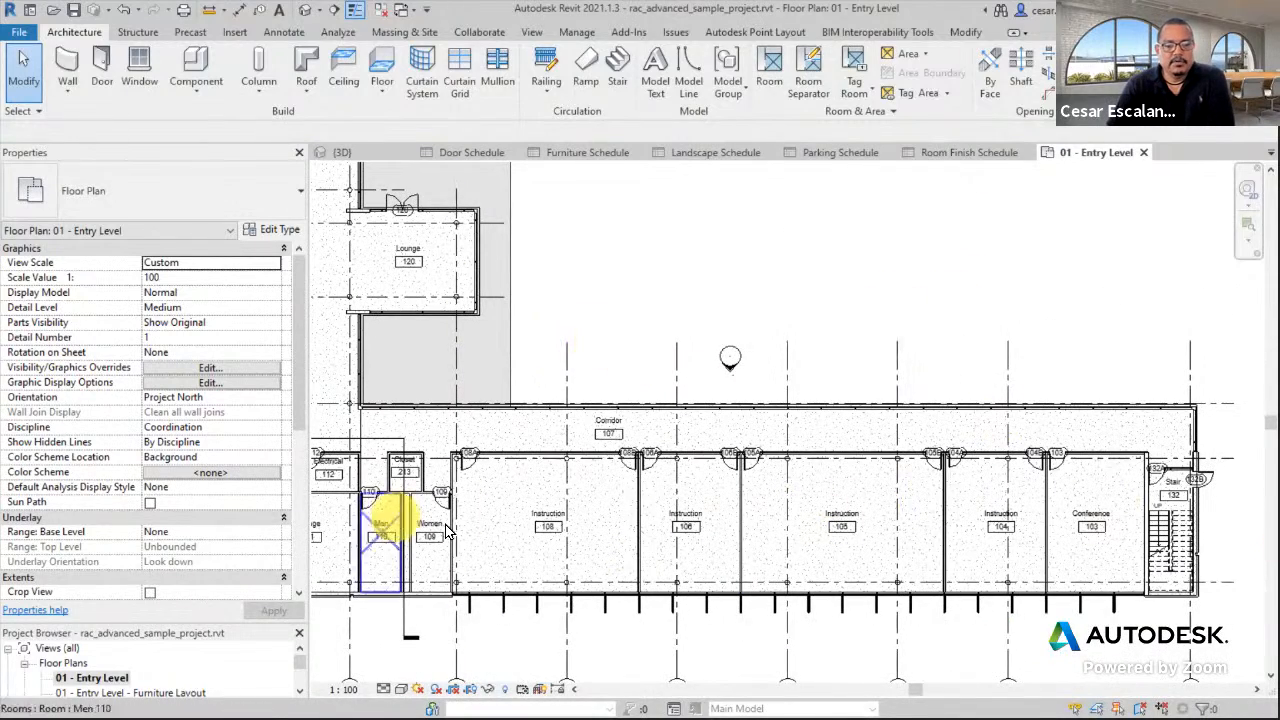
Check the room numbers across the Entry Level plan, from the Closet to the Corridor, Conference and Admin rooms at its far end.
{"action": "middle_click_drag", "start_coordinate": [618, 308], "coordinate": [1010, 425]}
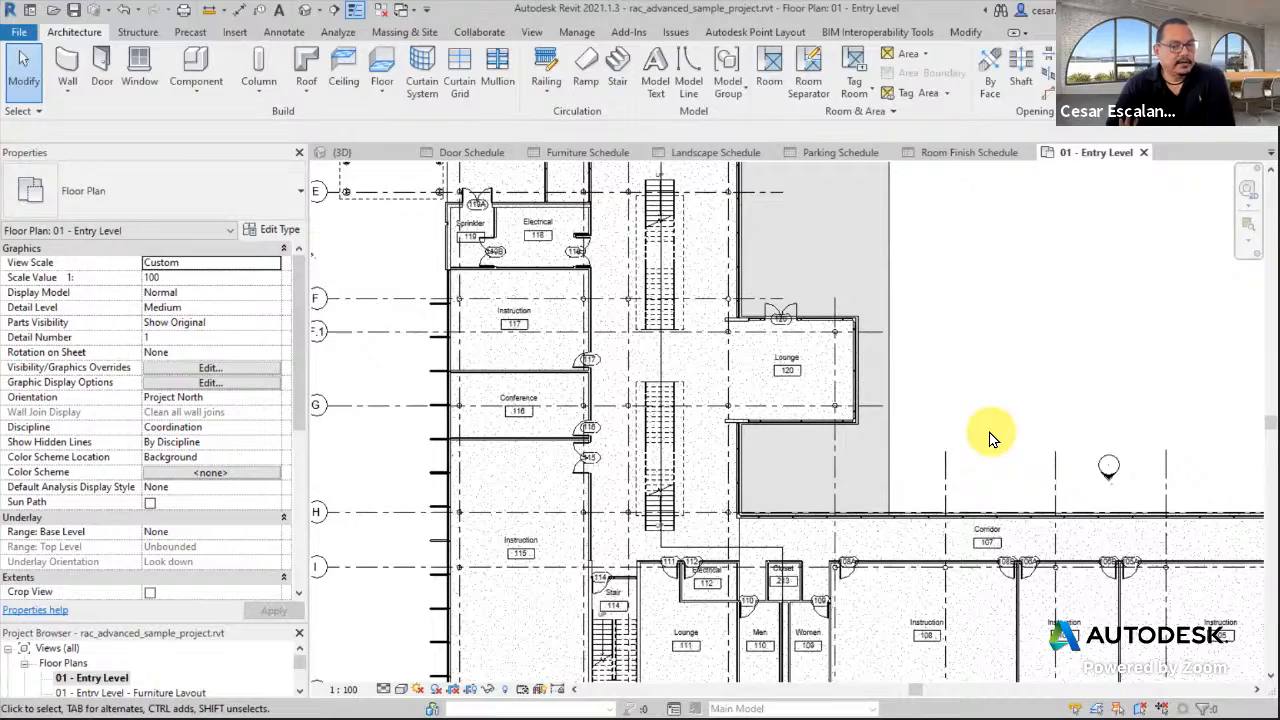
{"action": "scroll", "coordinate": [795, 588], "scroll_direction": "up", "scroll_amount": 4}
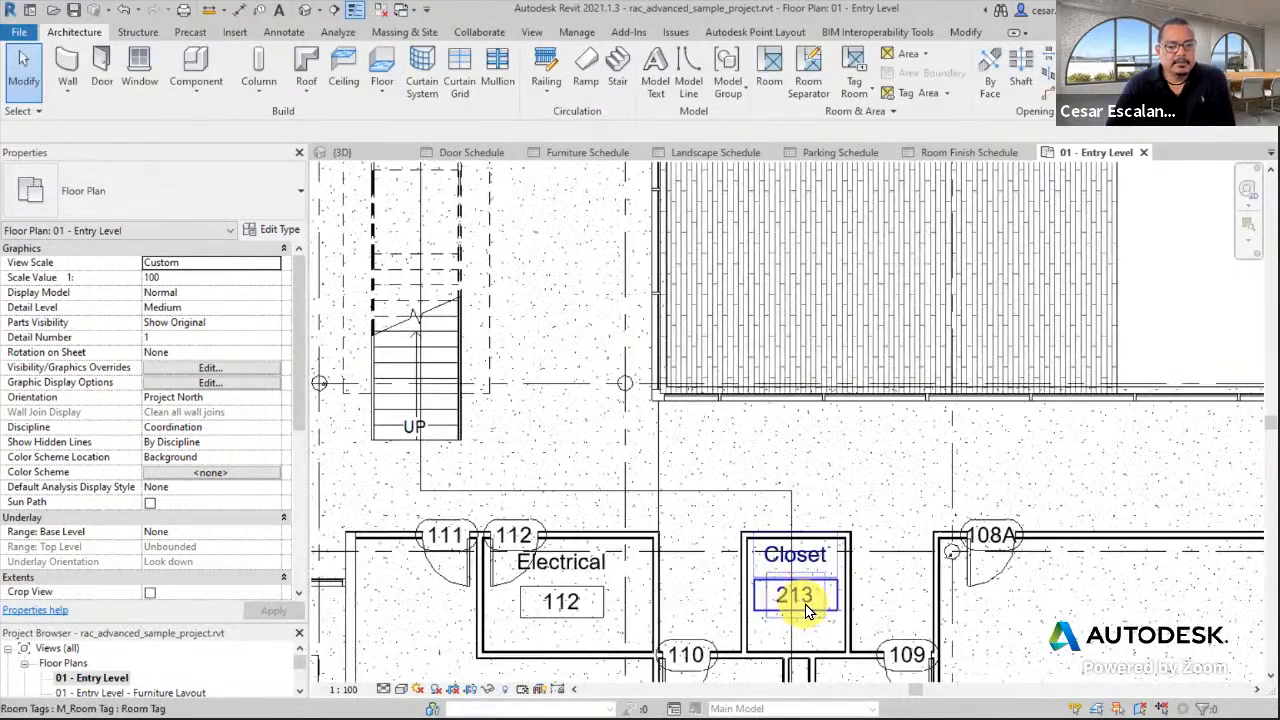
{"action": "scroll", "coordinate": [797, 596], "scroll_direction": "down", "scroll_amount": 4}
{"action": "middle_click_drag", "start_coordinate": [1014, 351], "coordinate": [931, 547]}
{"action": "scroll", "coordinate": [933, 541], "scroll_direction": "up", "scroll_amount": 1}
{"action": "middle_click_drag", "start_coordinate": [943, 434], "coordinate": [872, 625]}
{"action": "scroll", "coordinate": [1017, 280], "scroll_direction": "up", "scroll_amount": 4}
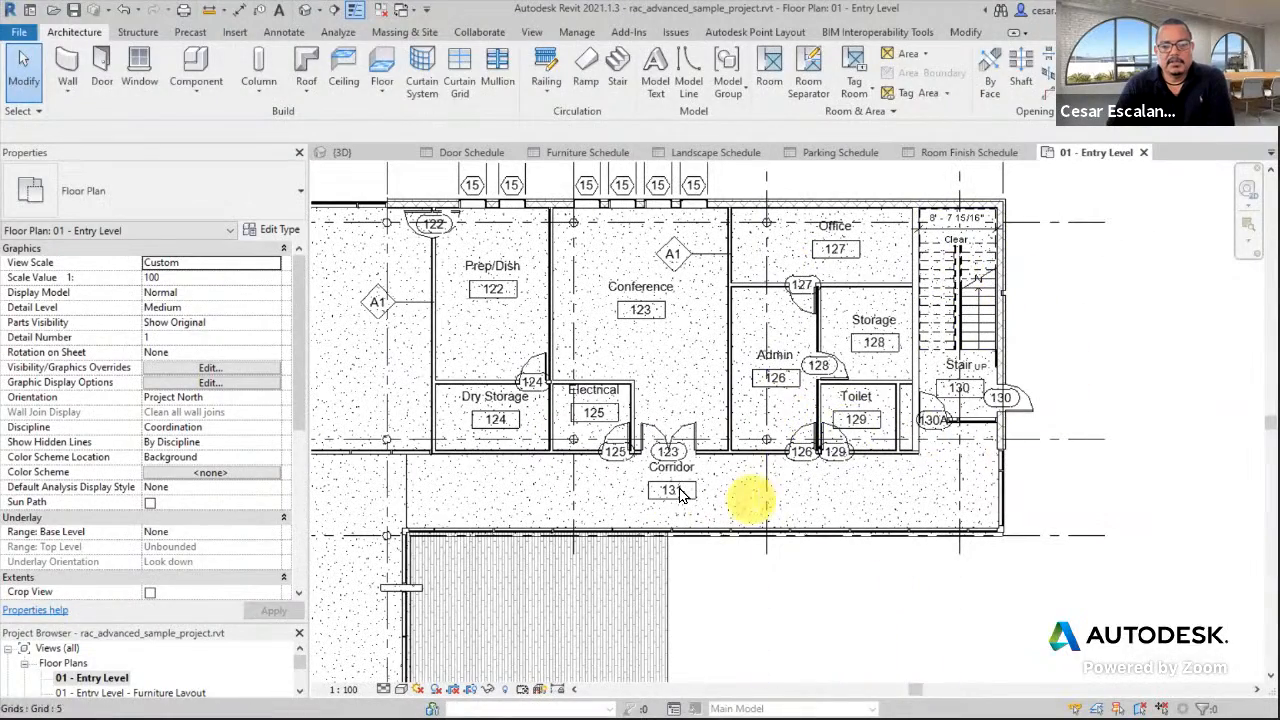
{"action": "scroll", "coordinate": [917, 525], "scroll_direction": "down", "scroll_amount": 3}
{"action": "middle_click_drag", "start_coordinate": [917, 521], "coordinate": [1057, 144]}
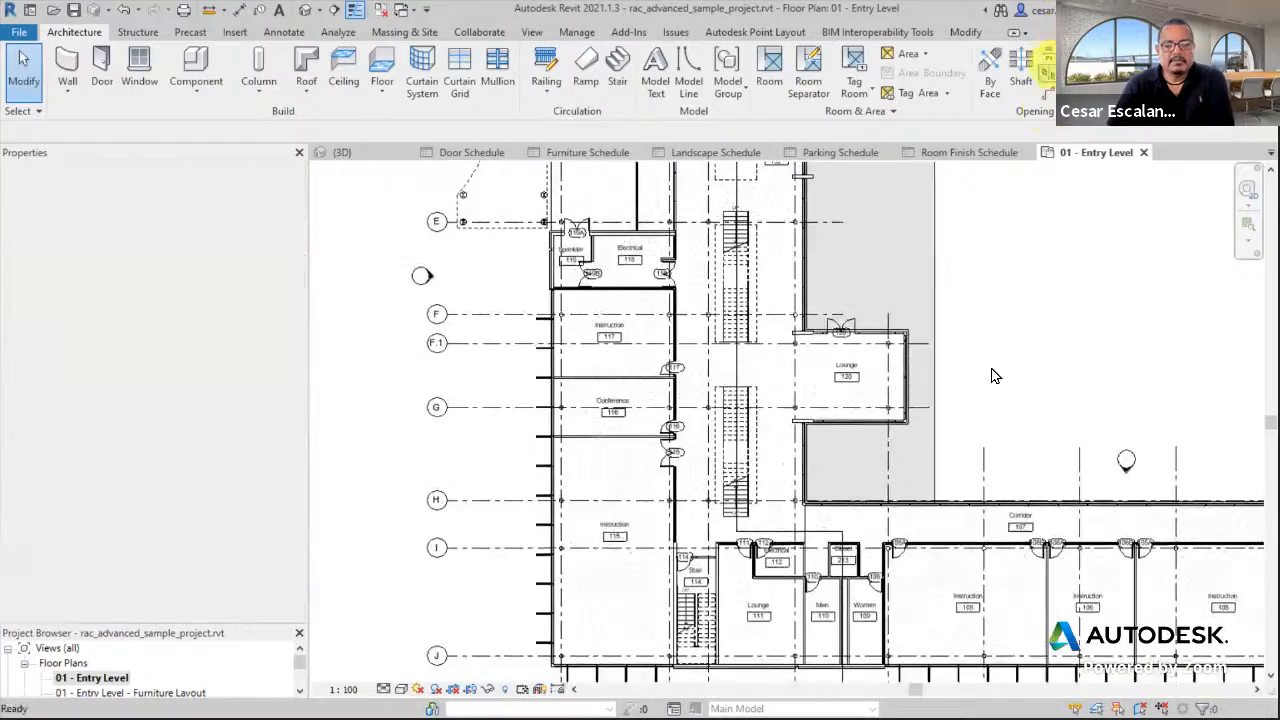
Change the Closet room's number to 133 through its room tag, and deselect the tag.
{"action": "scroll", "coordinate": [800, 600], "scroll_direction": "up", "scroll_amount": 5}
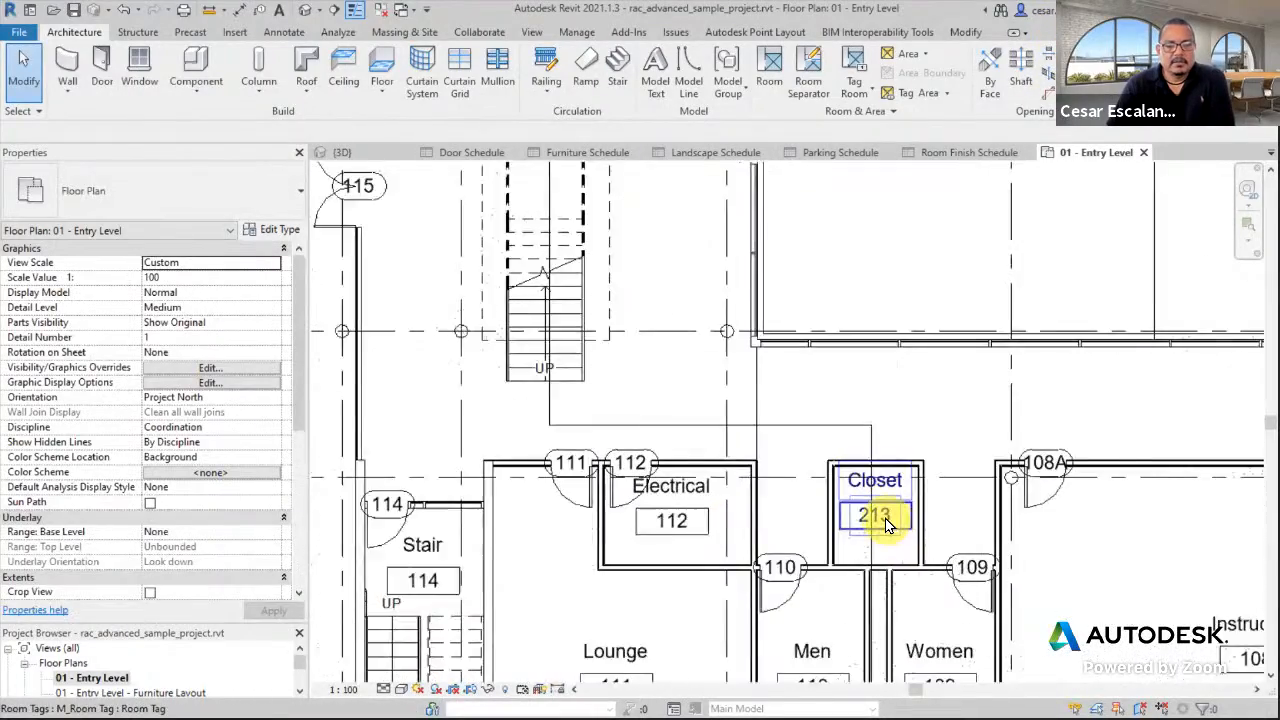
{"action": "double_click", "coordinate": [888, 518]}
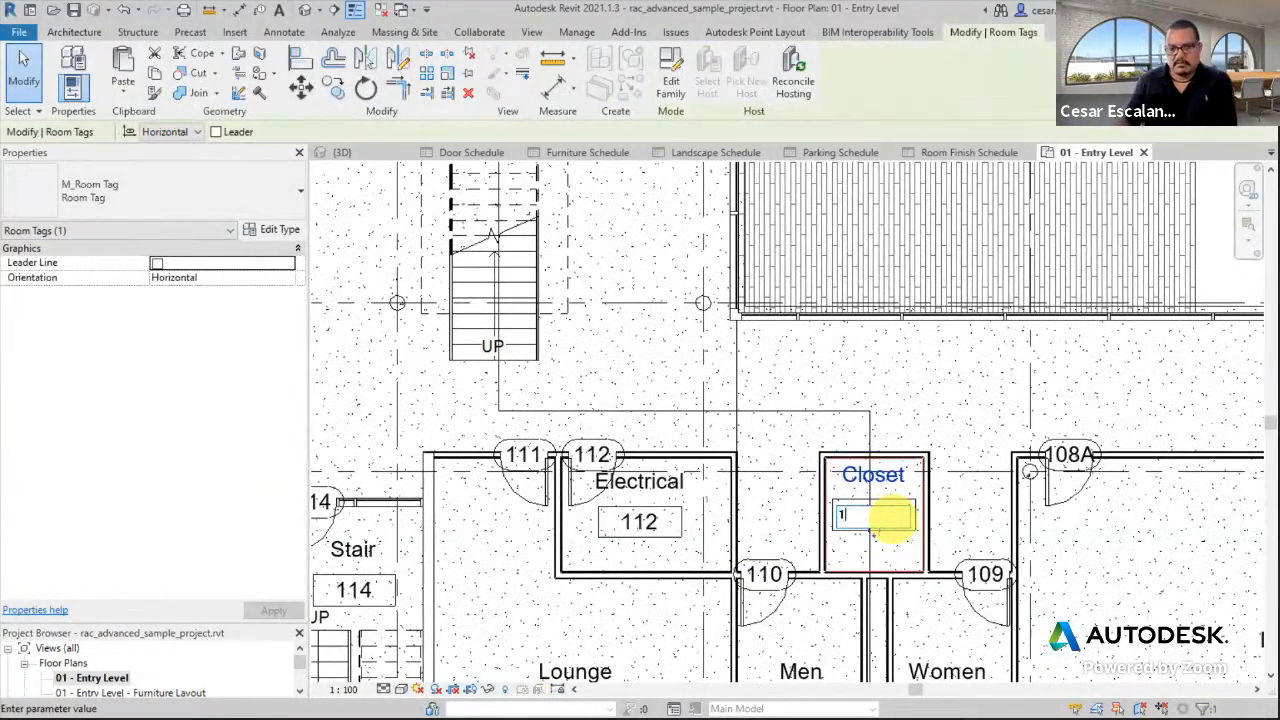
{"action": "key", "text": "Return"}
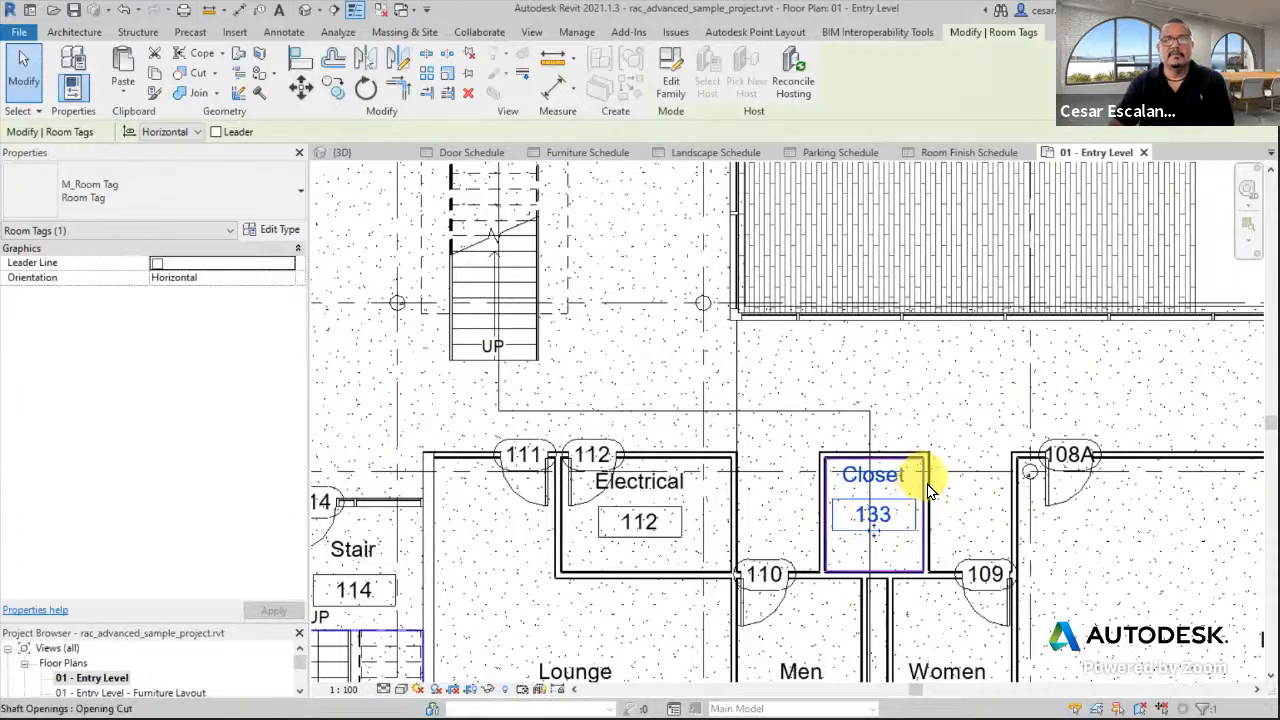
{"action": "scroll", "coordinate": [978, 455], "scroll_direction": "down", "scroll_amount": 2}
{"action": "left_click", "coordinate": [1118, 408]}
{"action": "middle_click_drag", "start_coordinate": [1118, 408], "coordinate": [845, 400]}
{"action": "scroll", "coordinate": [843, 400], "scroll_direction": "down", "scroll_amount": 1}
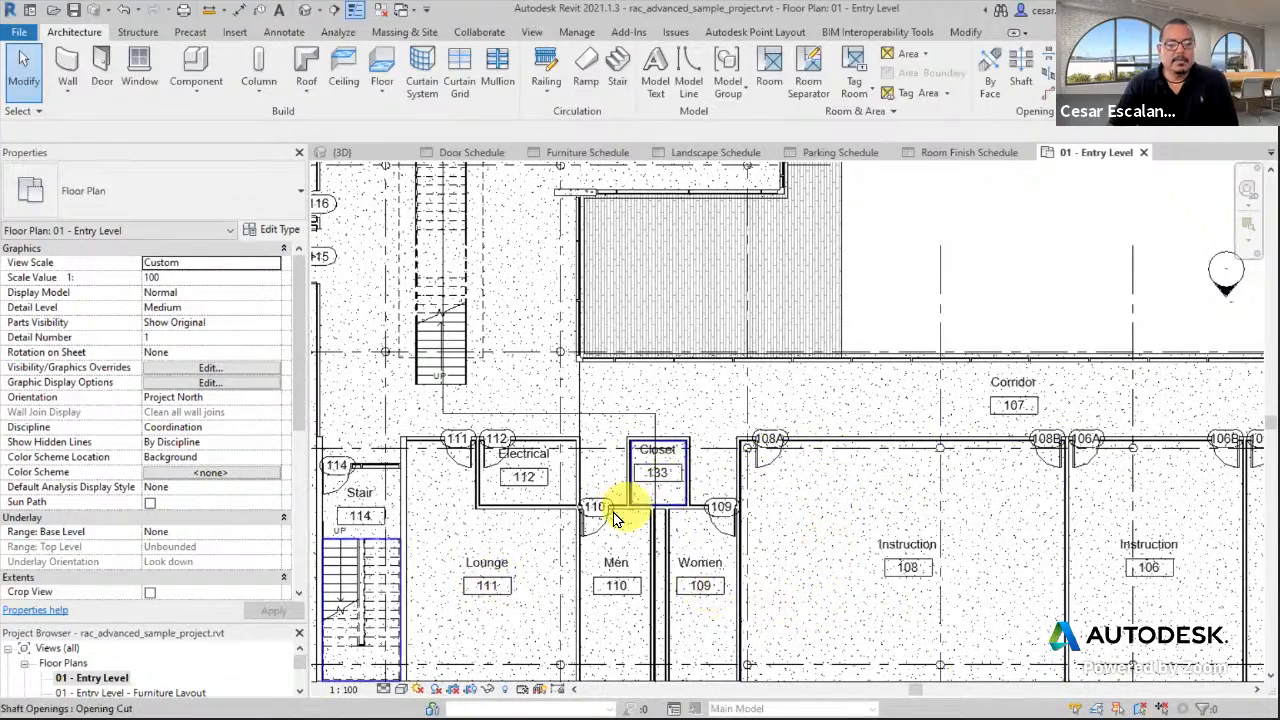
Try to change the number of the Lounge beside the Men room to 112 in its properties, and cancel the change.
{"action": "middle_click_drag", "start_coordinate": [855, 498], "coordinate": [1123, 469]}
{"action": "scroll", "coordinate": [804, 567], "scroll_direction": "up", "scroll_amount": 4}
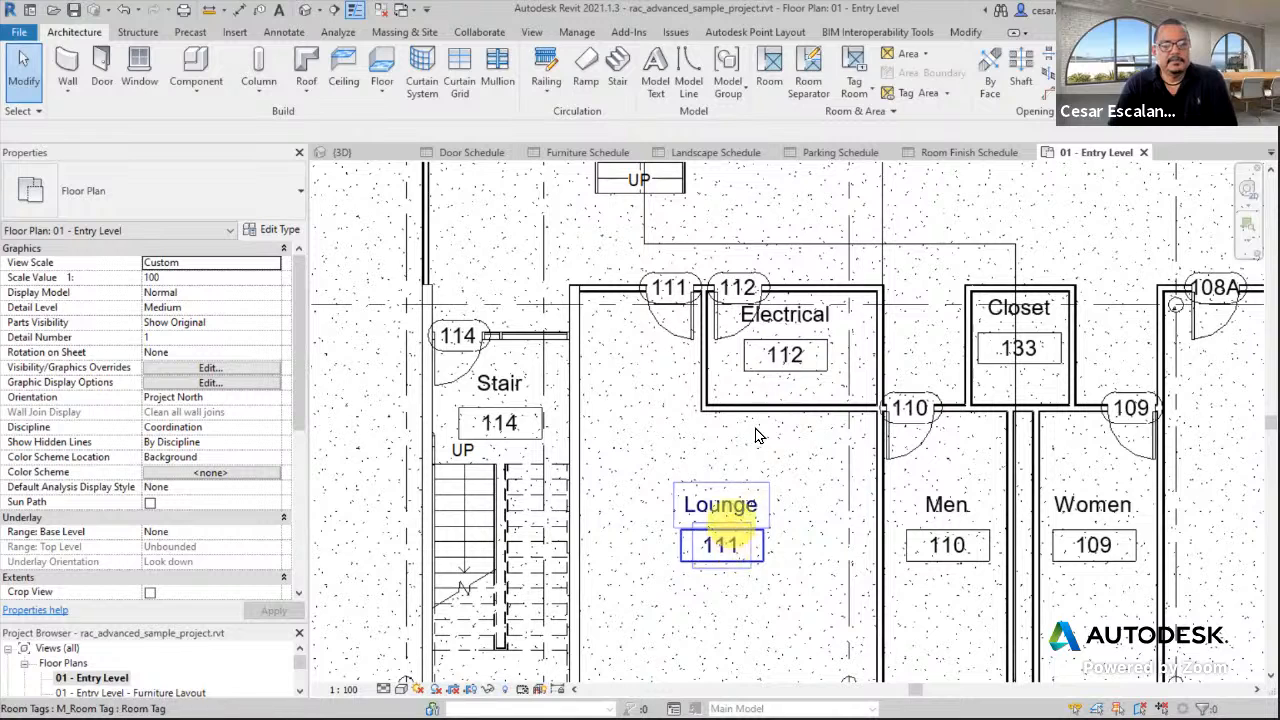
{"action": "left_click", "coordinate": [724, 550]}
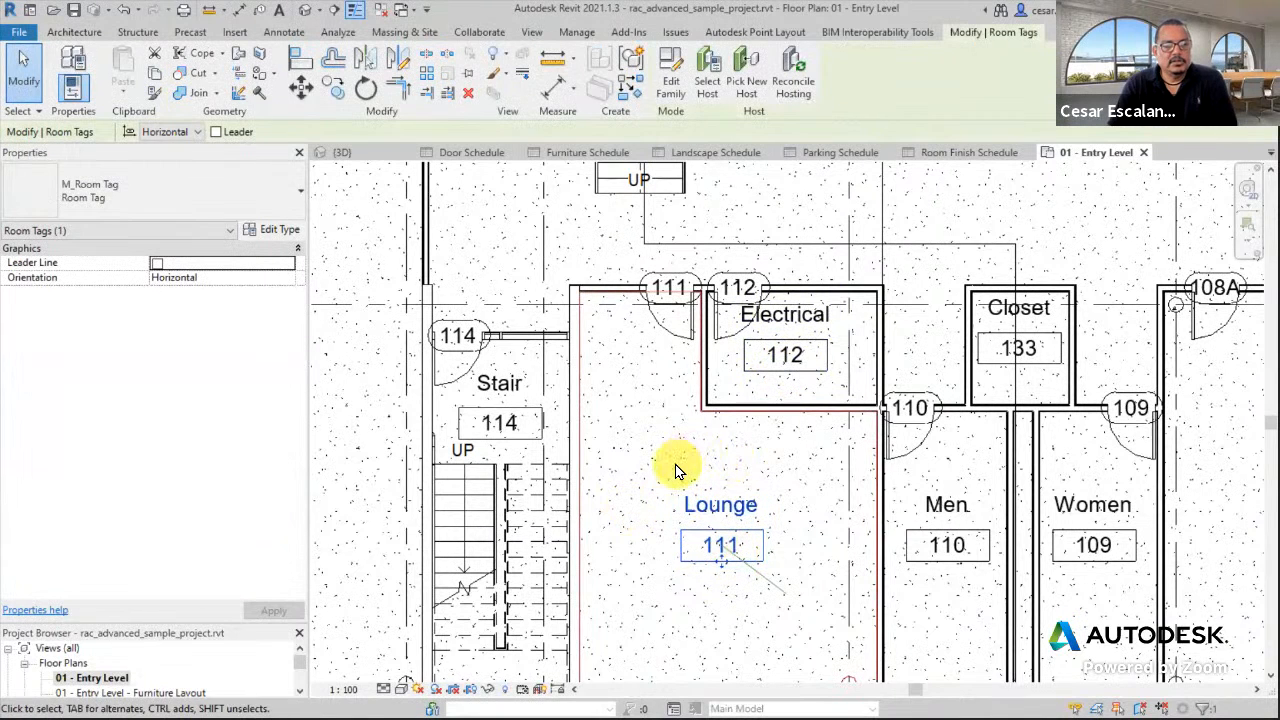
{"action": "left_click", "coordinate": [733, 467]}
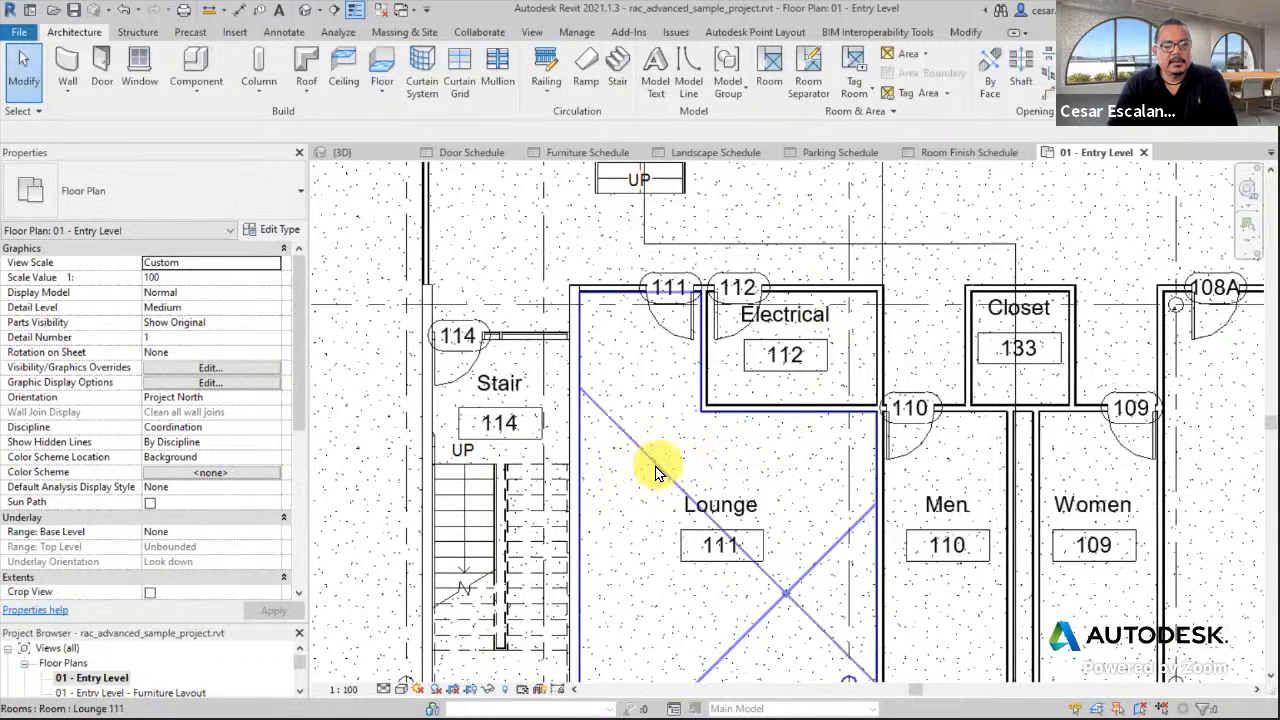
{"action": "left_click", "coordinate": [655, 470]}
{"action": "middle_click_drag", "start_coordinate": [663, 460], "coordinate": [714, 286]}
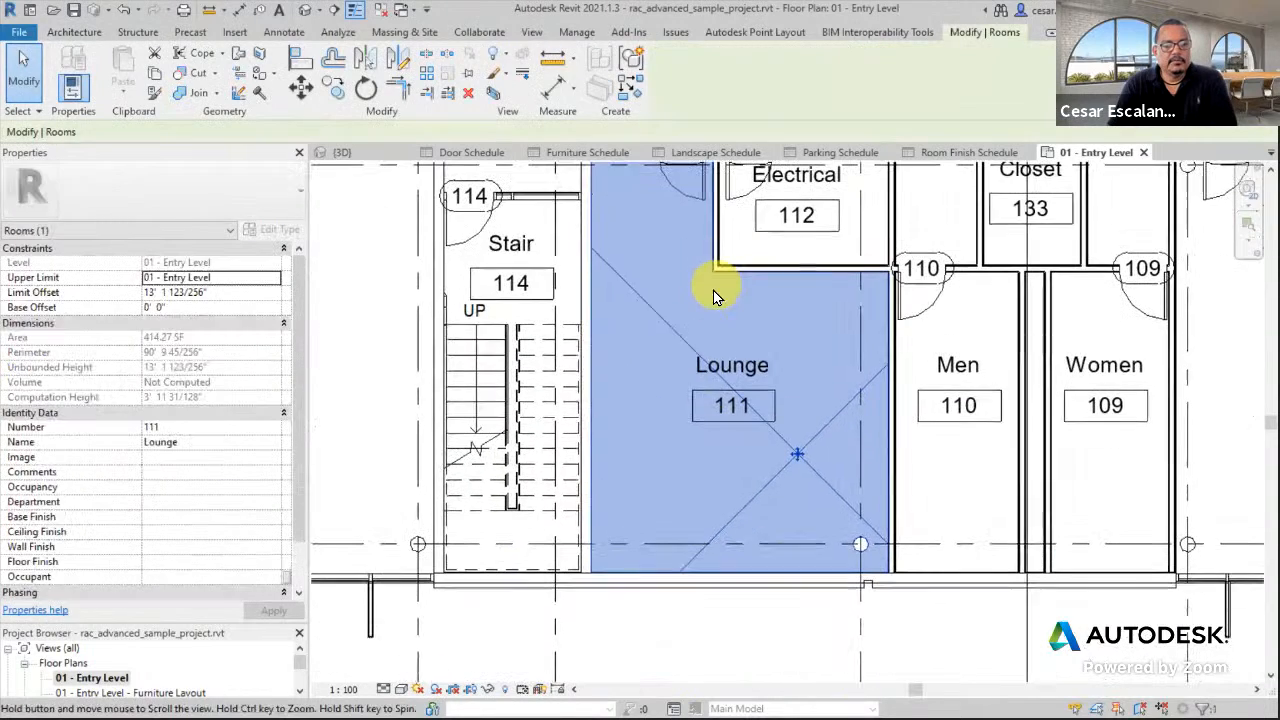
{"action": "left_click", "coordinate": [183, 428]}
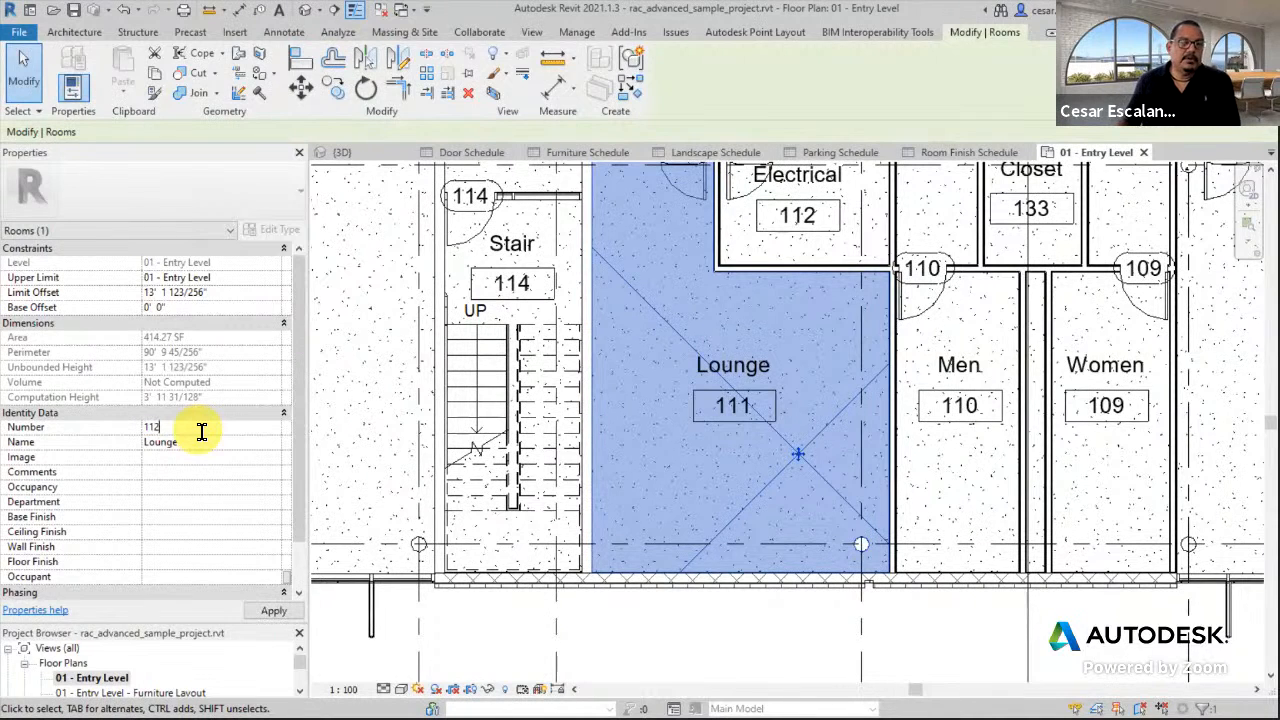
{"action": "type", "text": "112"}
{"action": "key", "text": "Return"}
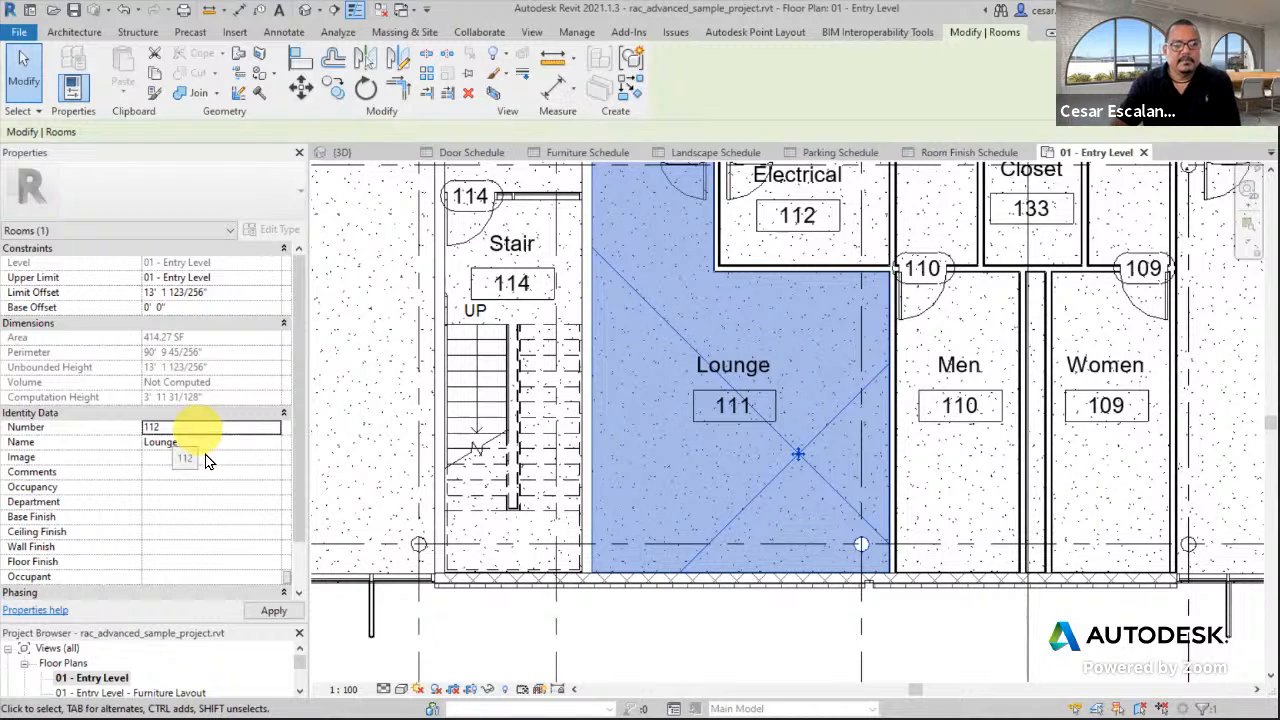
{"action": "left_click", "coordinate": [214, 442]}
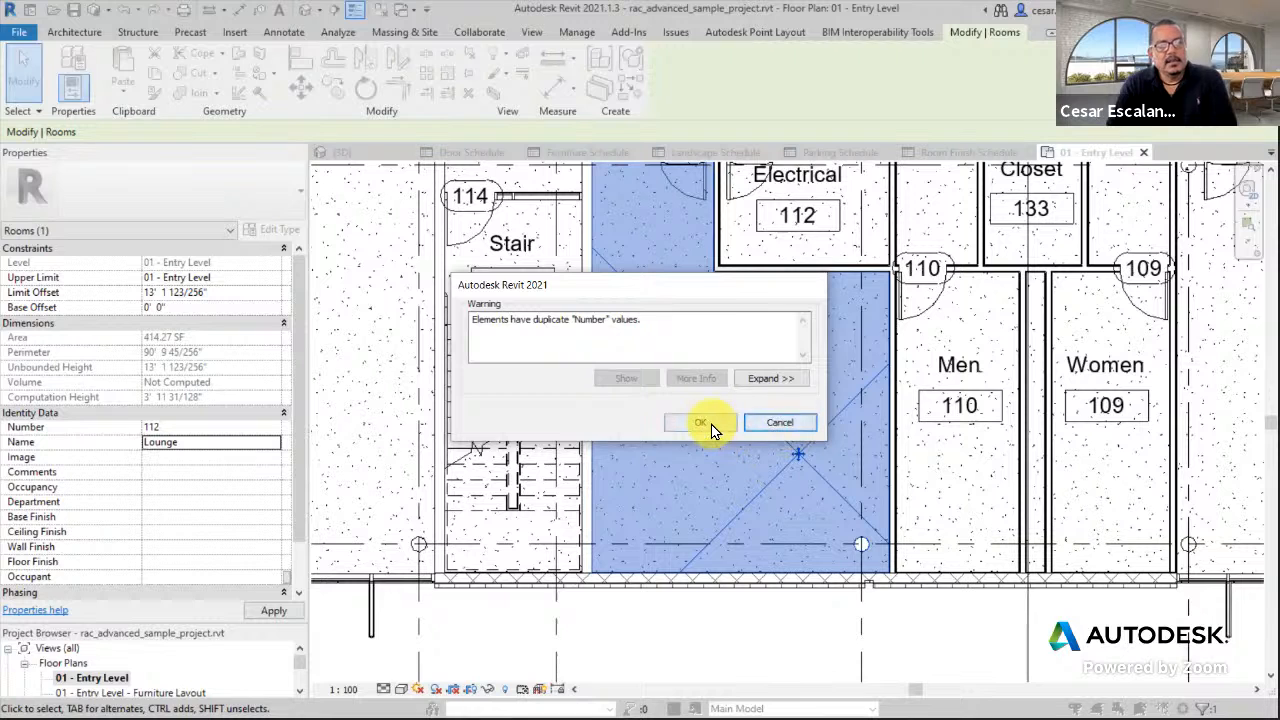
{"action": "left_click", "coordinate": [779, 426]}
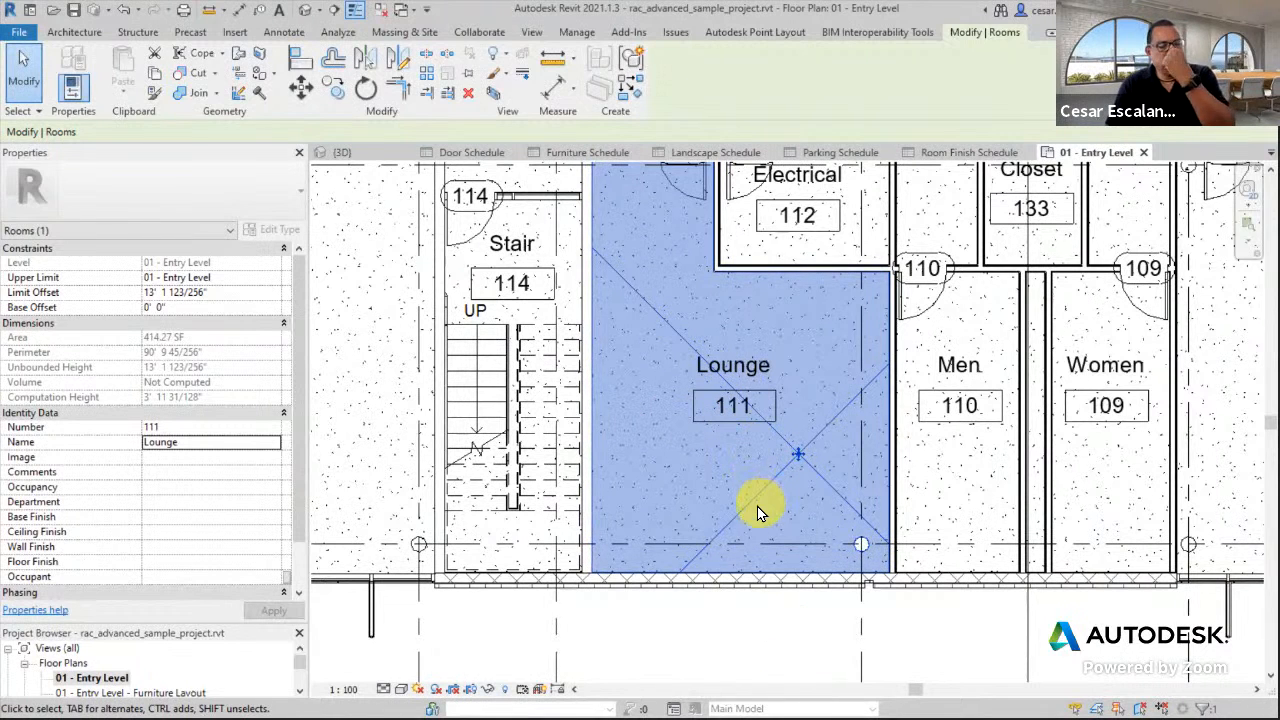
Examine the room numbers from the Lounge beside the Men room along the Instruction rooms and Corridor.
{"action": "scroll", "coordinate": [755, 520], "scroll_direction": "down", "scroll_amount": 2}
{"action": "middle_click_drag", "start_coordinate": [777, 549], "coordinate": [536, 638]}
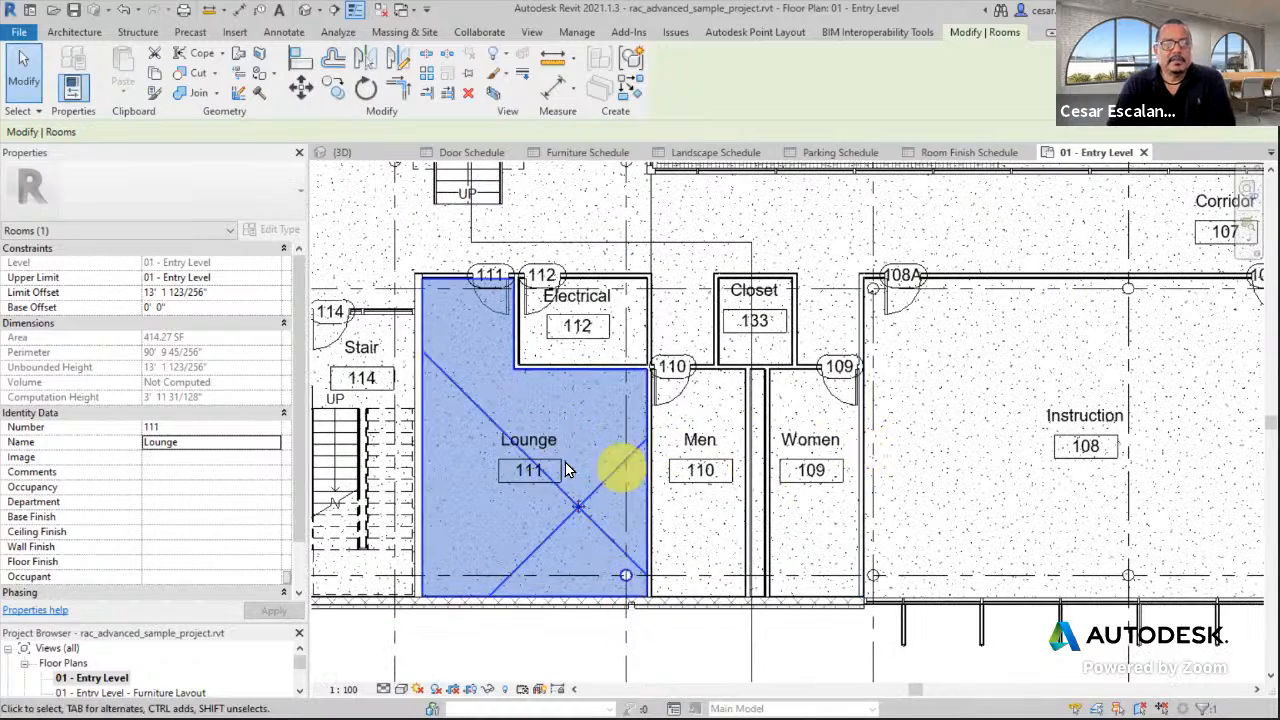
{"action": "middle_click_drag", "start_coordinate": [886, 463], "coordinate": [472, 499]}
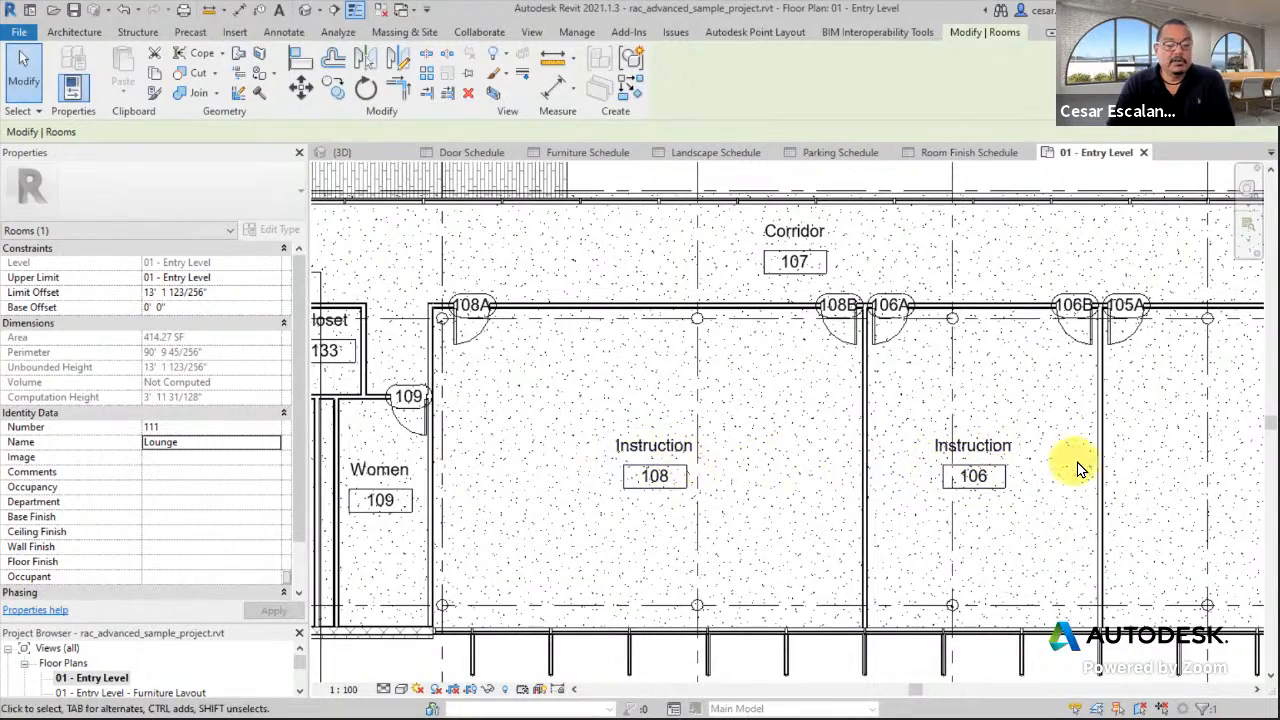
{"action": "middle_click_drag", "start_coordinate": [936, 474], "coordinate": [623, 470]}
{"action": "middle_click_drag", "start_coordinate": [811, 480], "coordinate": [974, 437]}
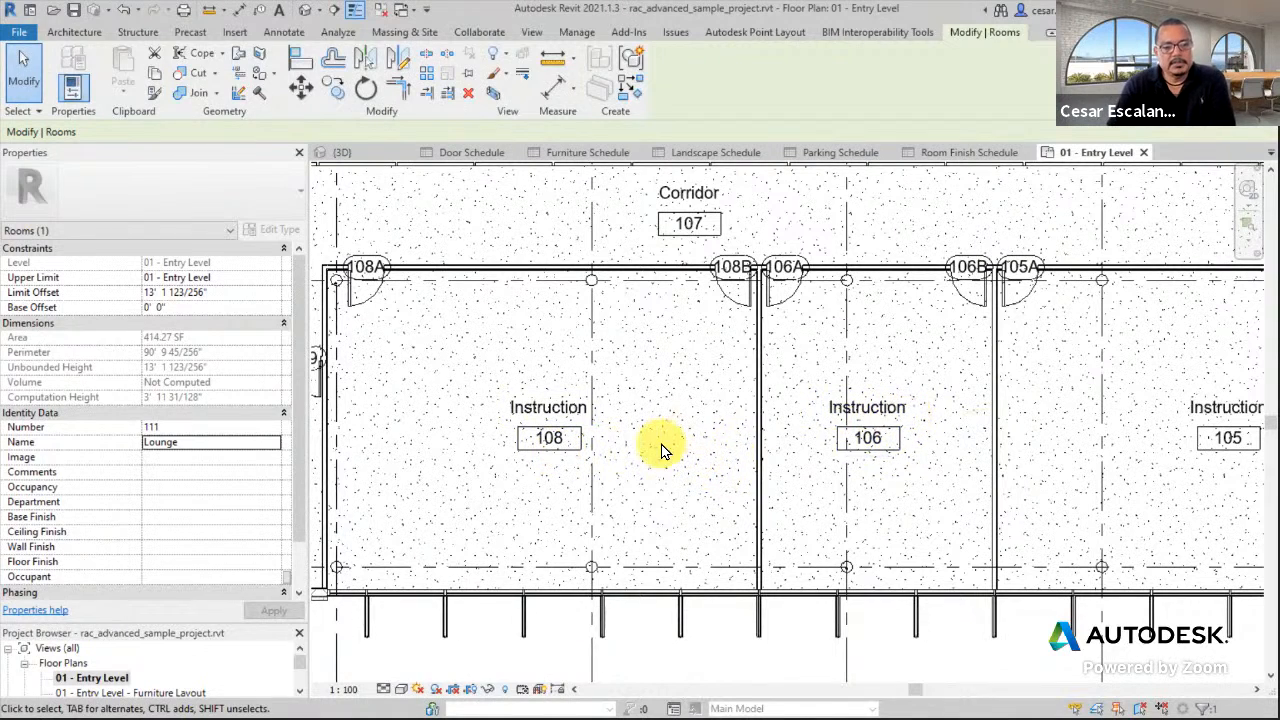
{"action": "middle_click_drag", "start_coordinate": [686, 491], "coordinate": [700, 600]}
{"action": "scroll", "coordinate": [953, 504], "scroll_direction": "down", "scroll_amount": 2}
{"action": "scroll", "coordinate": [920, 586], "scroll_direction": "down", "scroll_amount": 3}
{"action": "scroll", "coordinate": [891, 586], "scroll_direction": "up", "scroll_amount": 4}
{"action": "scroll", "coordinate": [700, 600], "scroll_direction": "down", "scroll_amount": 2}
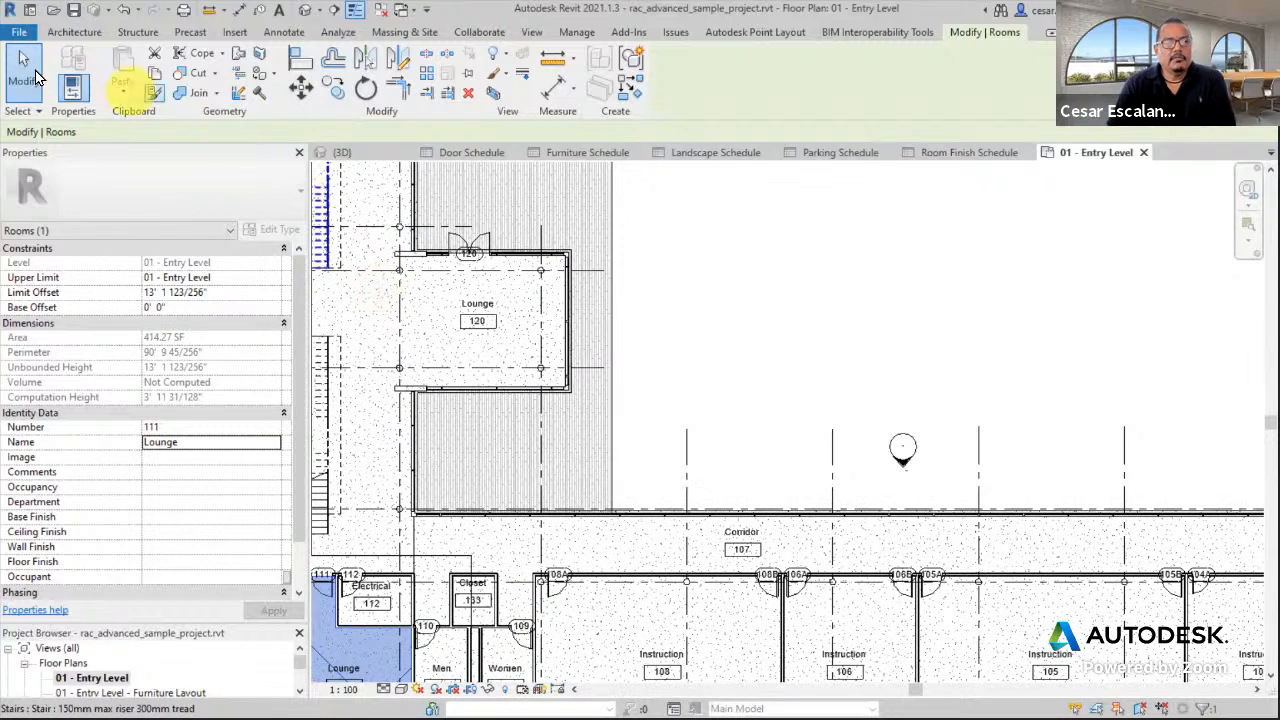
Place a tagged room in the open area outside the building, east of Lounge 120, and end room placement.
{"action": "left_click", "coordinate": [67, 40]}
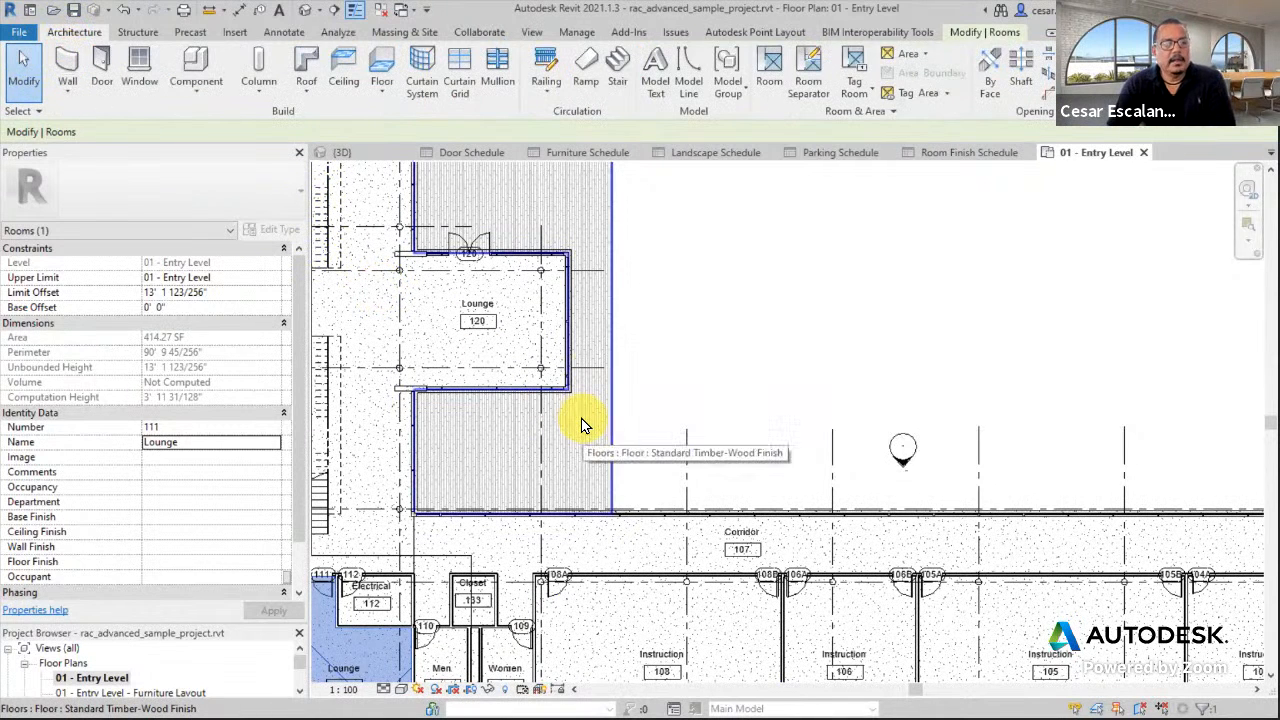
{"action": "middle_click_drag", "start_coordinate": [722, 404], "coordinate": [802, 419]}
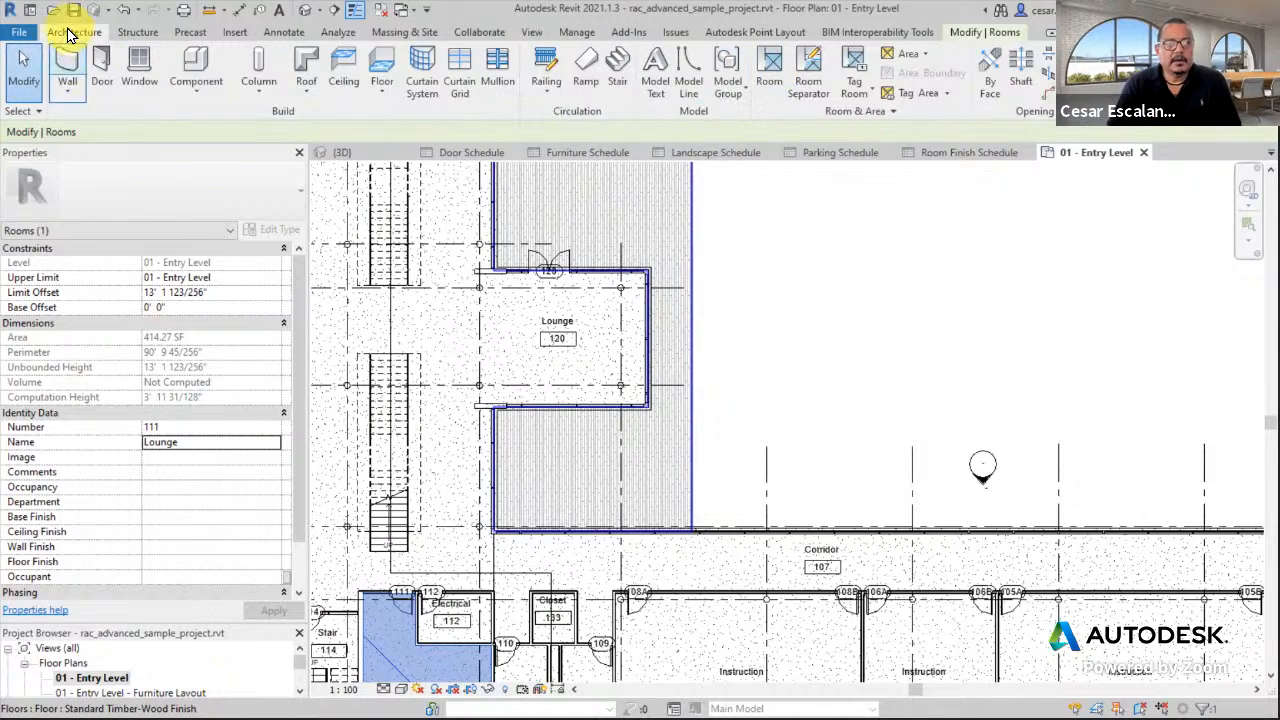
{"action": "left_click", "coordinate": [769, 72]}
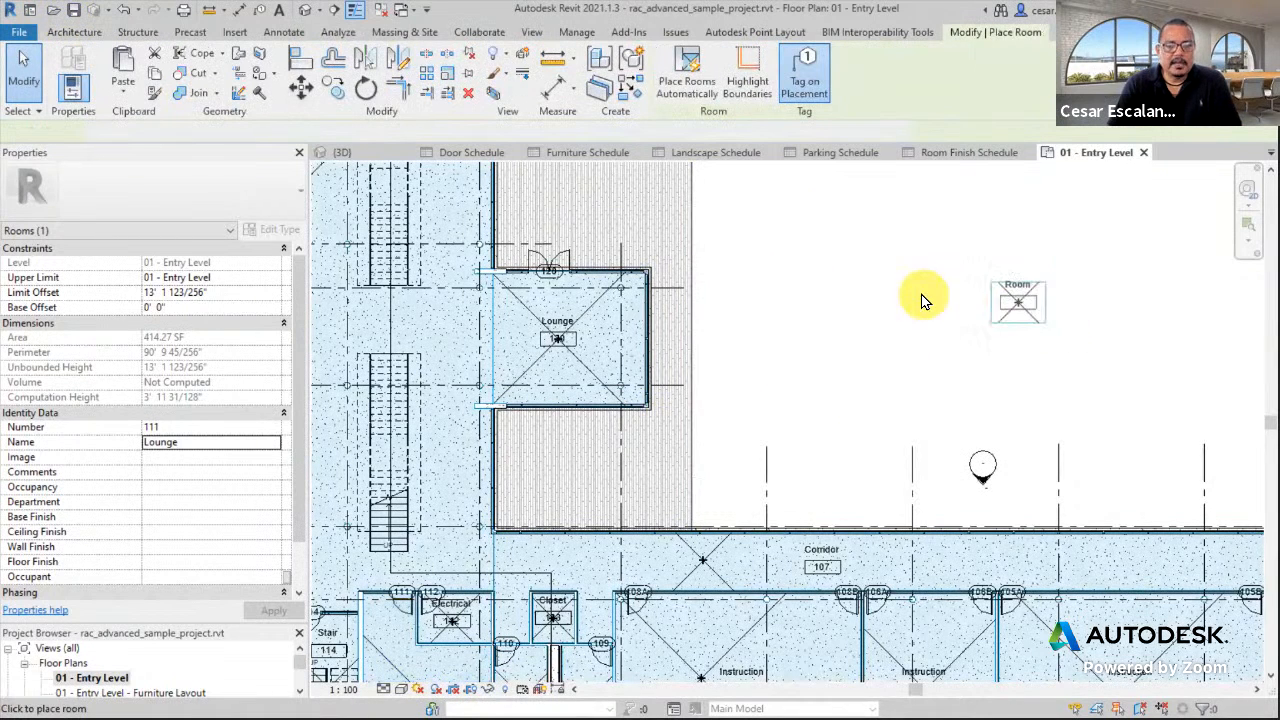
{"action": "left_click", "coordinate": [884, 309]}
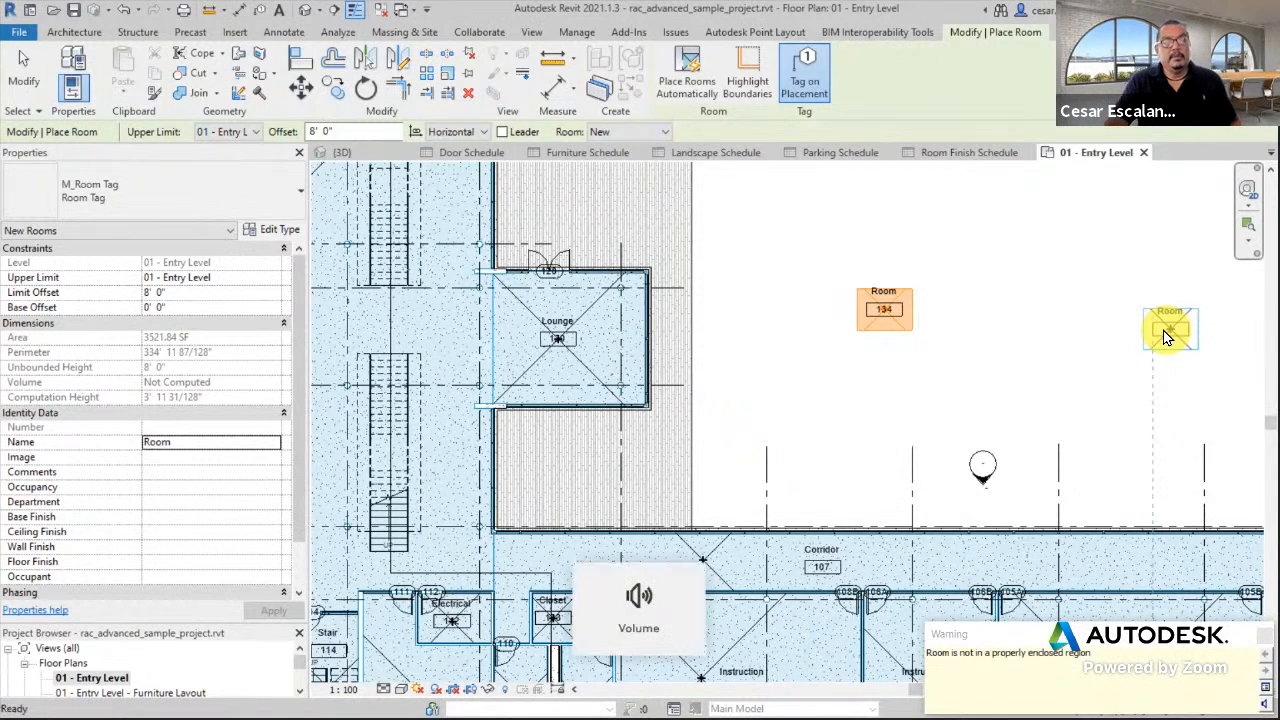
{"action": "key", "text": "Escape"}
{"action": "key", "text": "Escape"}
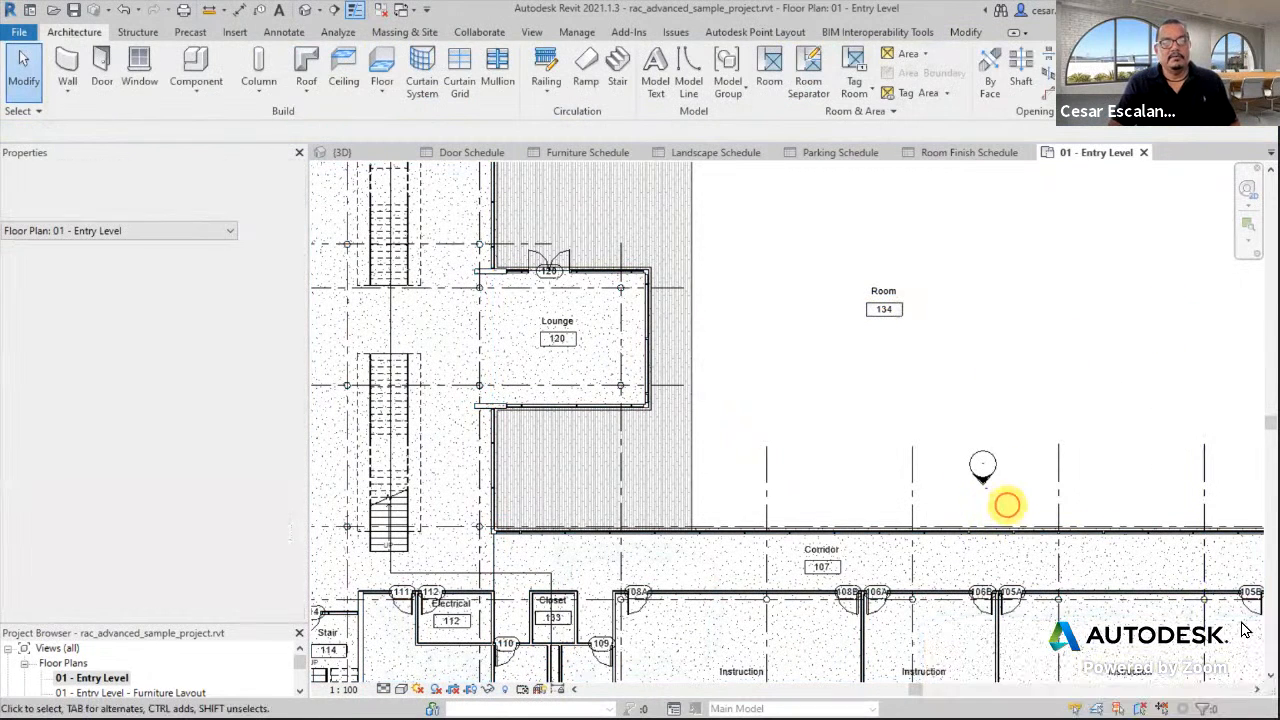
Select the room outside the building to check its area and perimeter properties, and select its room tag.
{"action": "left_click", "coordinate": [903, 340]}
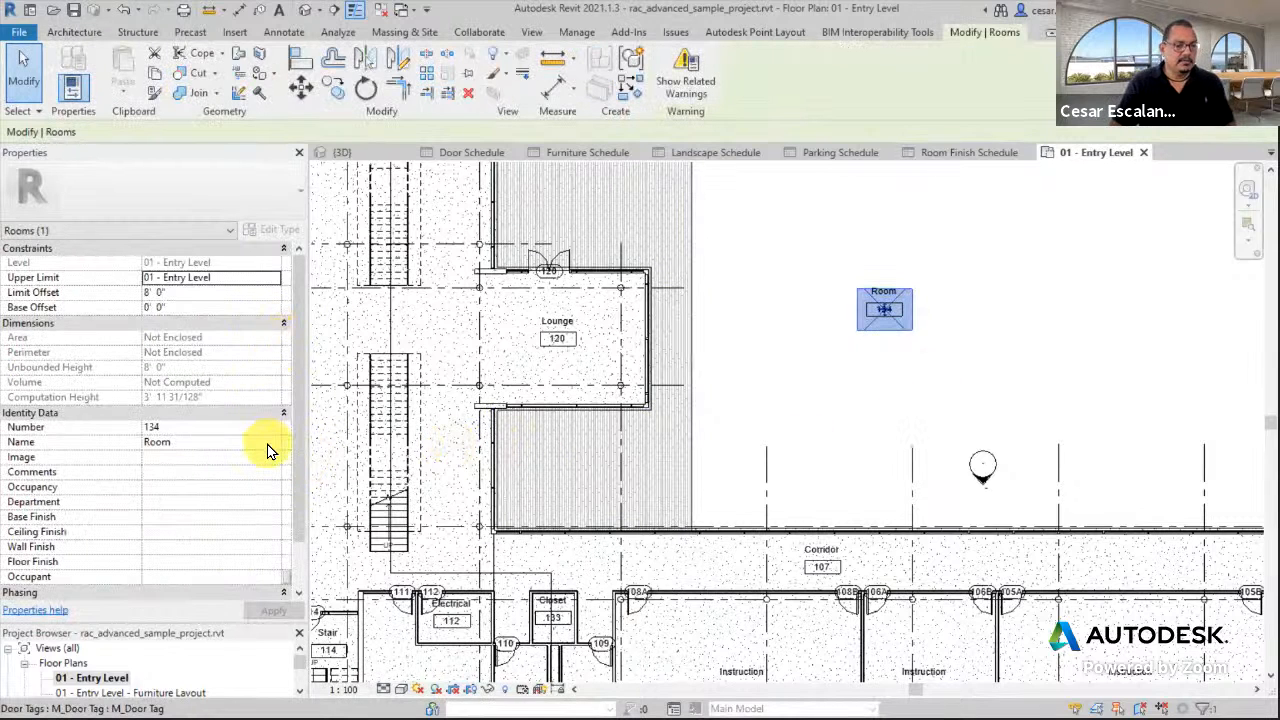
{"action": "key", "text": "Escape"}
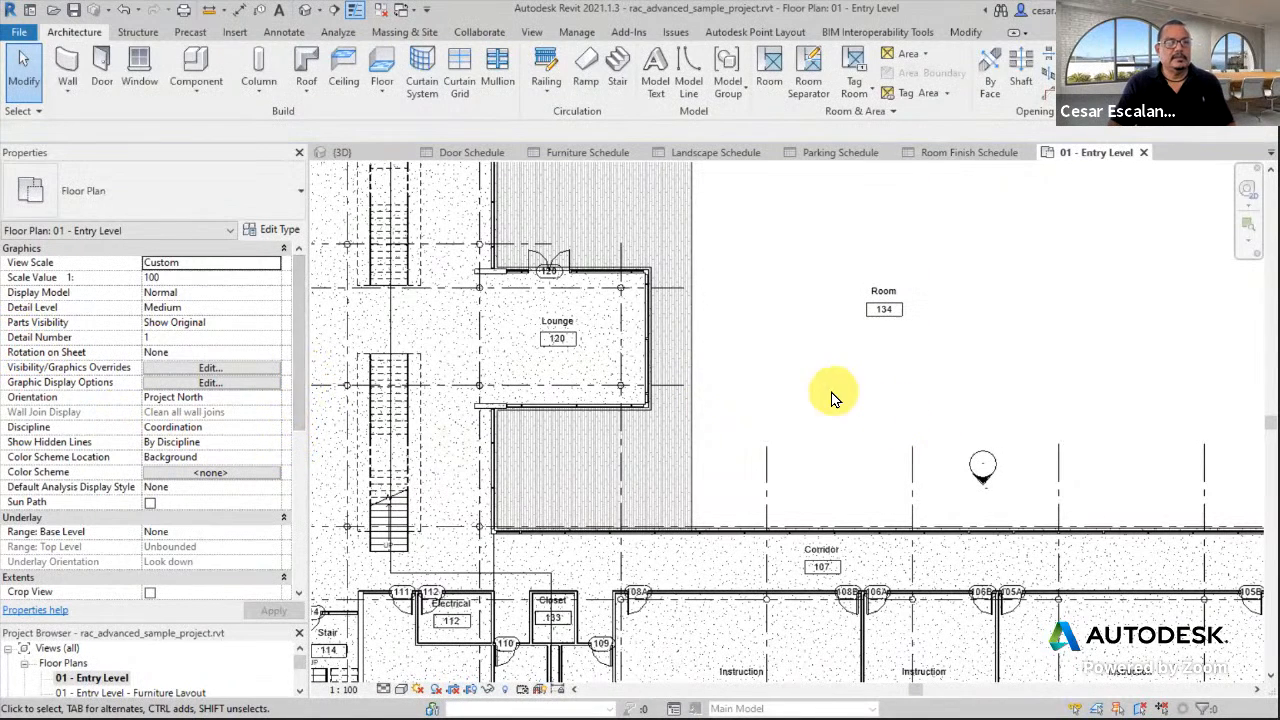
{"action": "left_click", "coordinate": [902, 305]}
{"action": "middle_click_drag", "start_coordinate": [994, 349], "coordinate": [922, 372]}
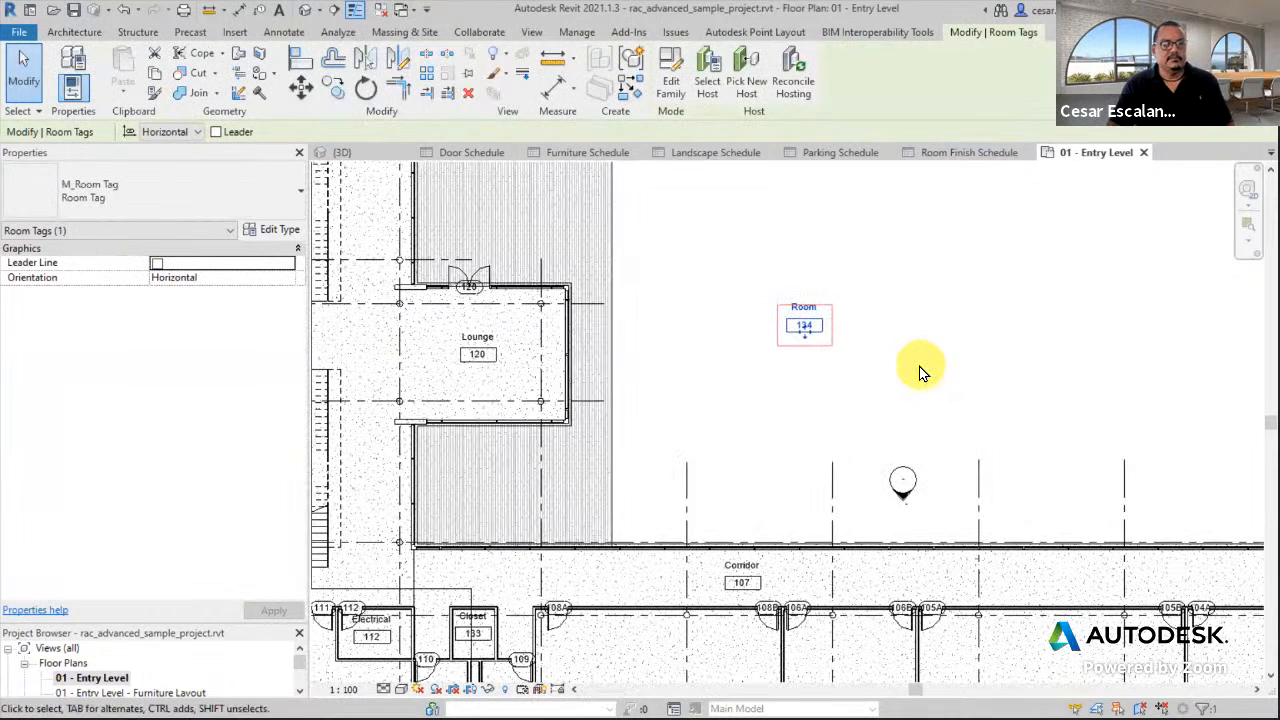
Draw a rectangle of Exterior Glazing curtain walls about 13' by 13' around the room outside the building.
{"action": "left_click", "coordinate": [86, 33]}
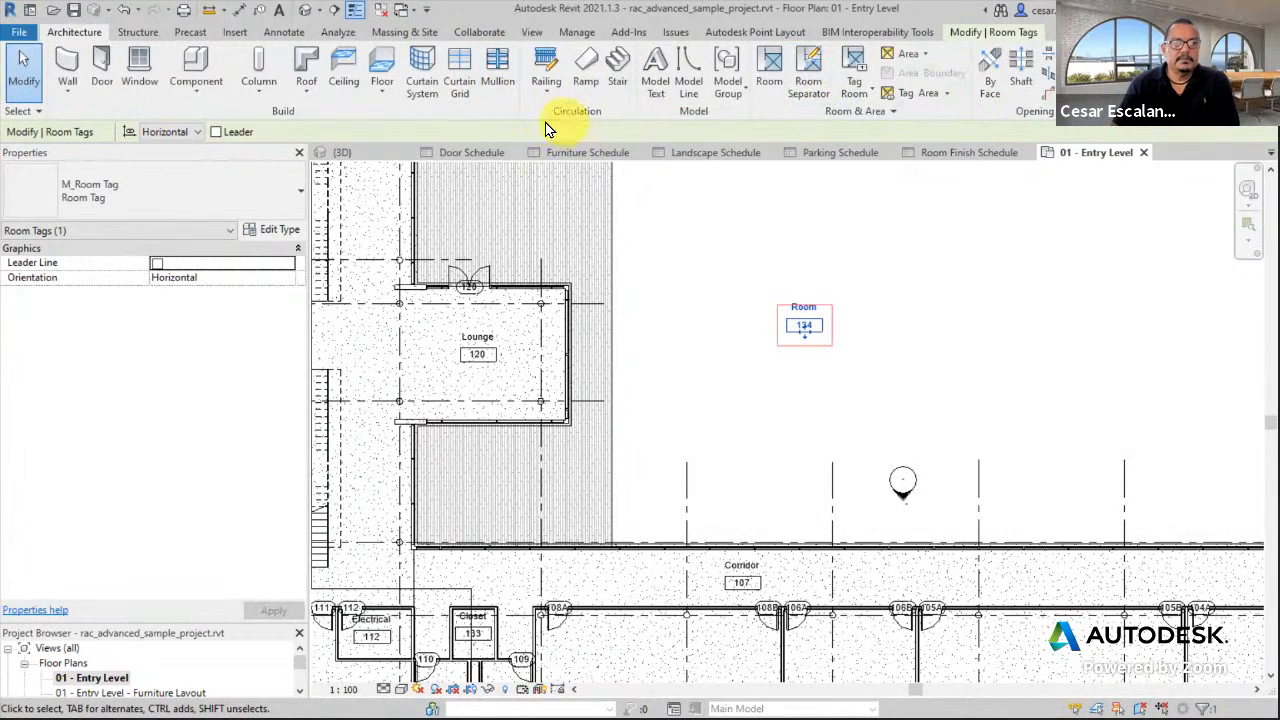
{"action": "left_click", "coordinate": [67, 60]}
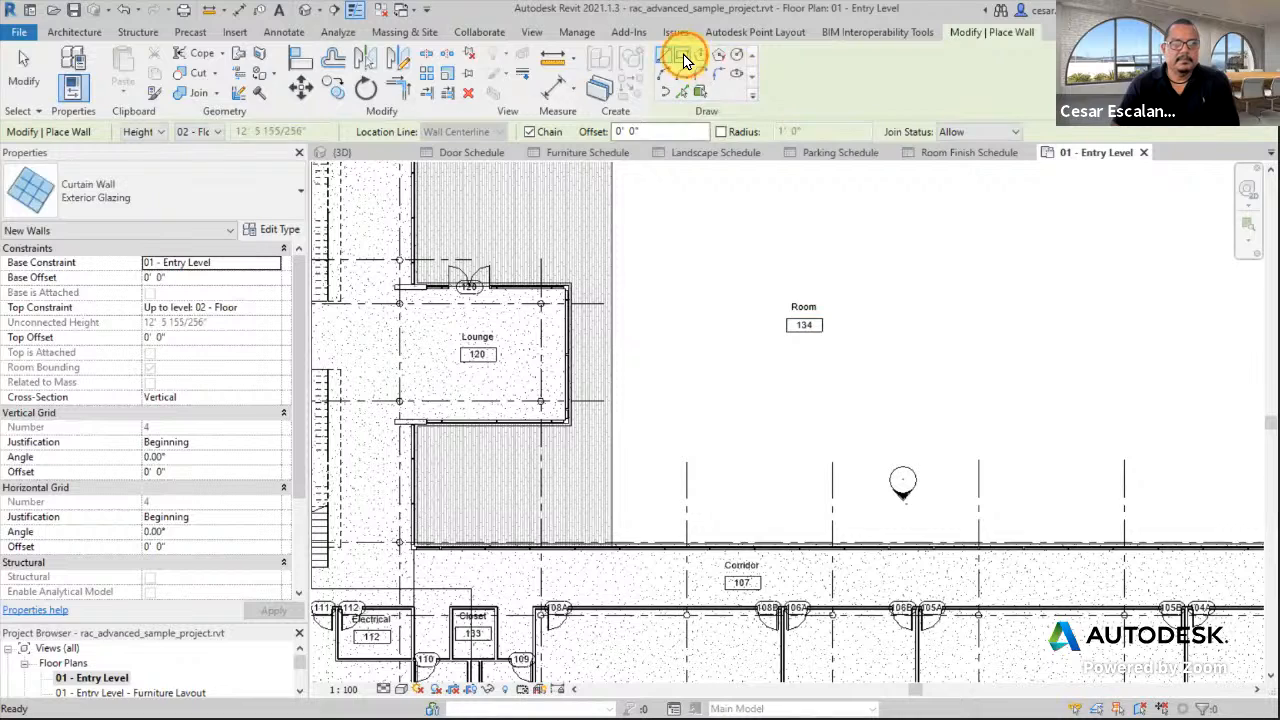
{"action": "left_click", "coordinate": [684, 60]}
{"action": "left_click", "coordinate": [758, 270]}
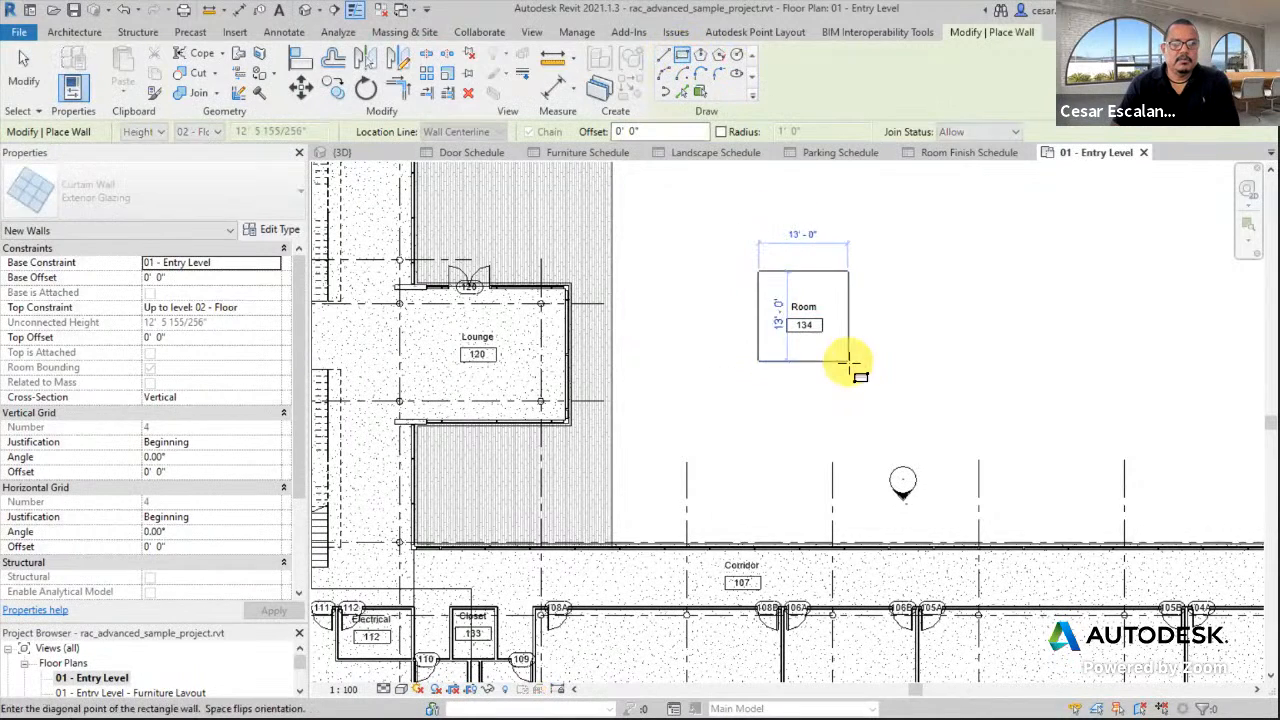
{"action": "left_click", "coordinate": [848, 362]}
{"action": "left_click", "coordinate": [24, 72]}
{"action": "left_click", "coordinate": [730, 272]}
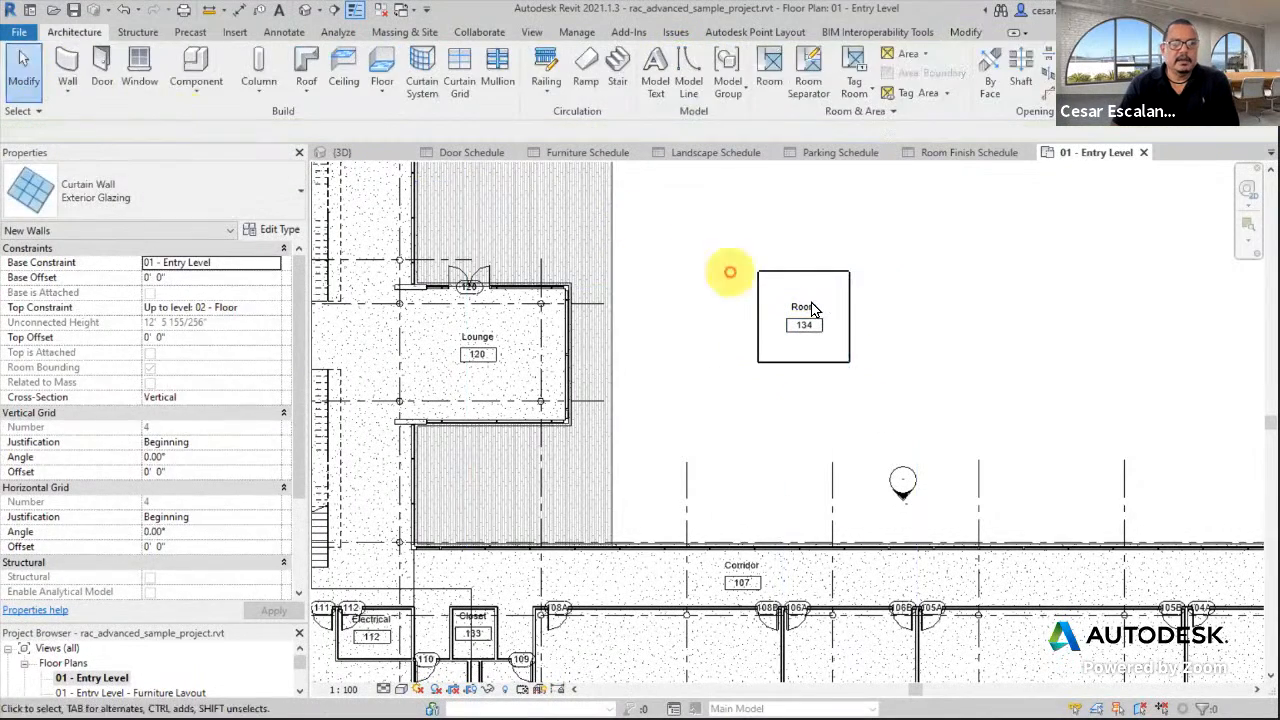
Select the room inside the new walls to check its area and perimeter, and undo the wall rectangle.
{"action": "scroll", "coordinate": [812, 310], "scroll_direction": "up", "scroll_amount": 2}
{"action": "left_click", "coordinate": [834, 297]}
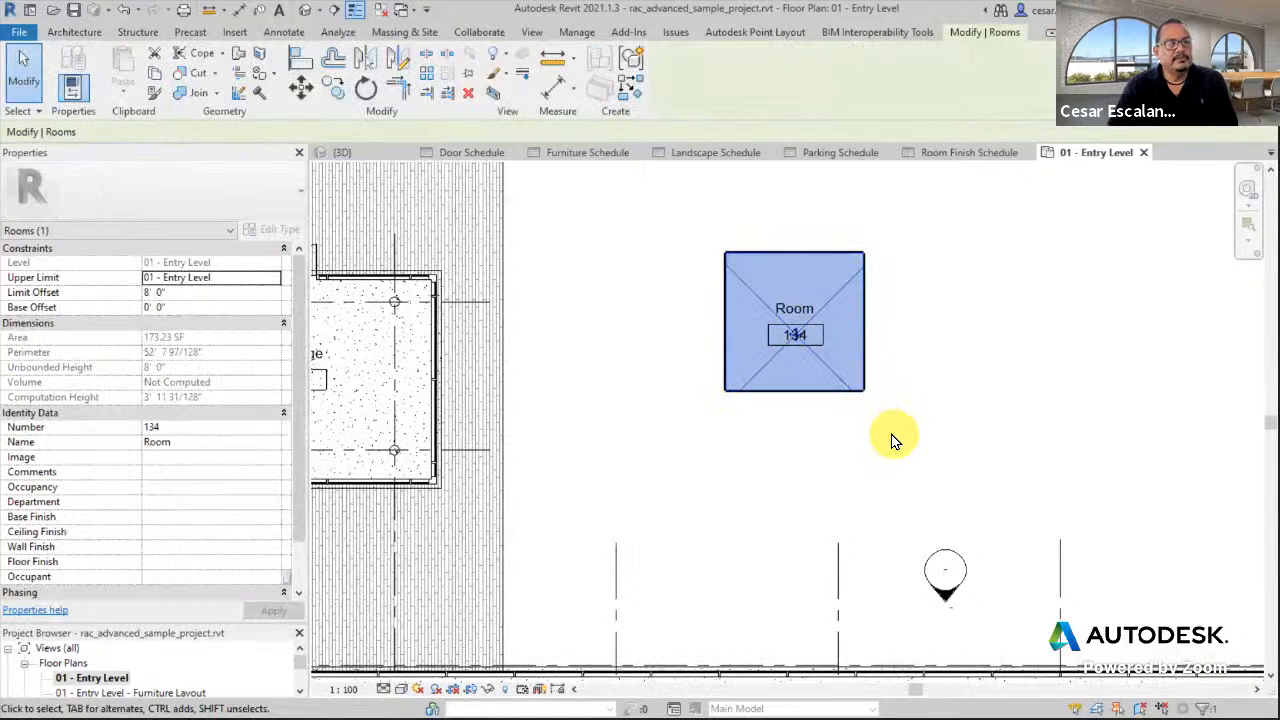
{"action": "scroll", "coordinate": [886, 423], "scroll_direction": "down", "scroll_amount": 1}
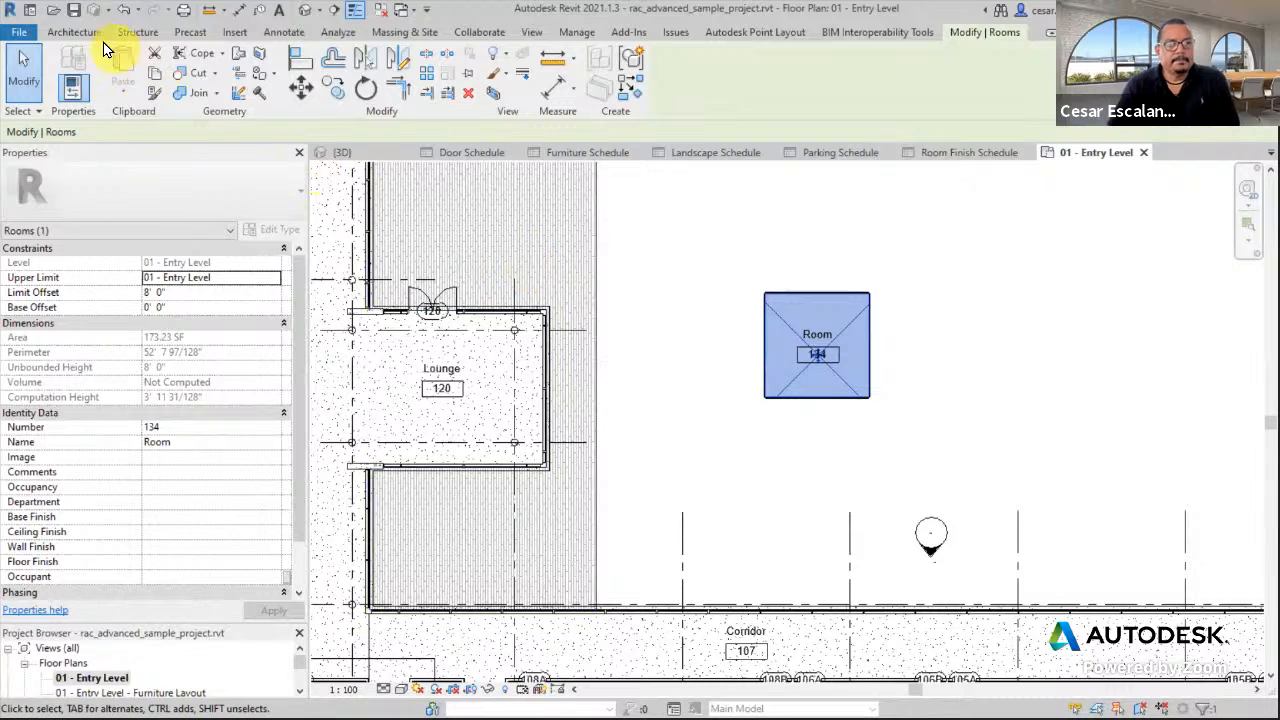
{"action": "left_click", "coordinate": [122, 10]}
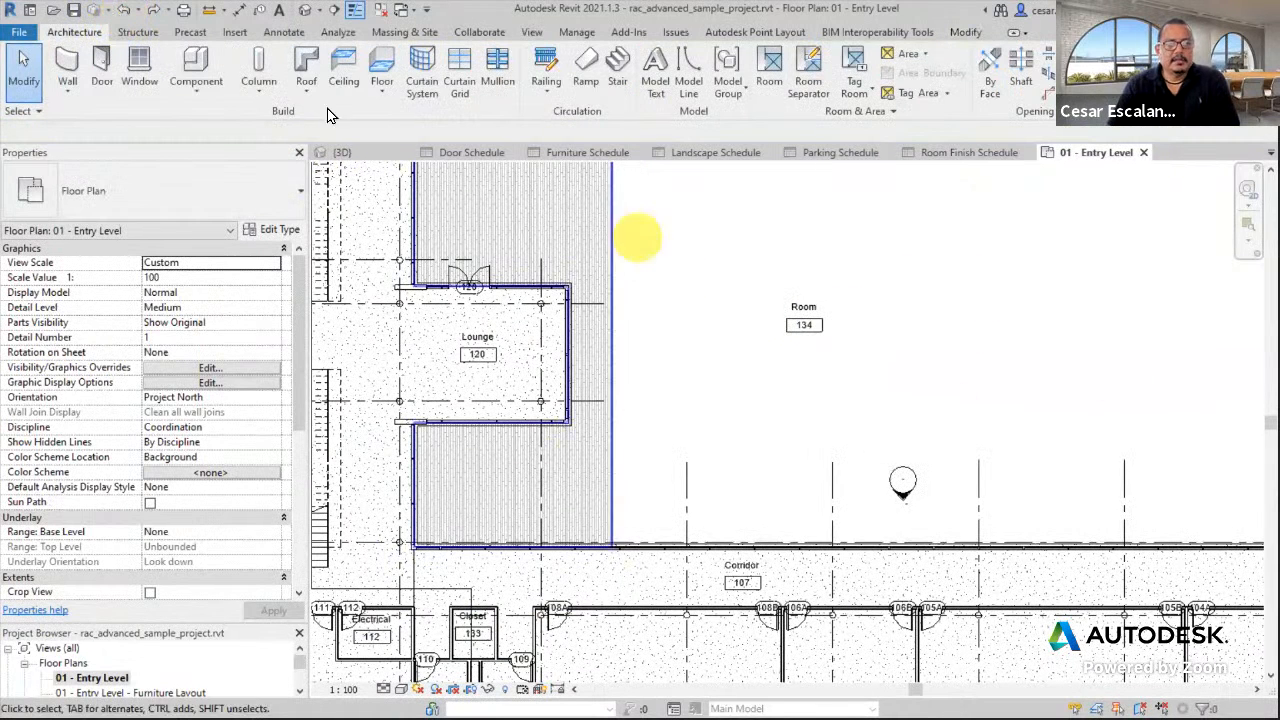
Delete the room Instruction 108 from the plan, move the warning over the plan to read it, and dismiss it.
{"action": "scroll", "coordinate": [894, 393], "scroll_direction": "down", "scroll_amount": 3}
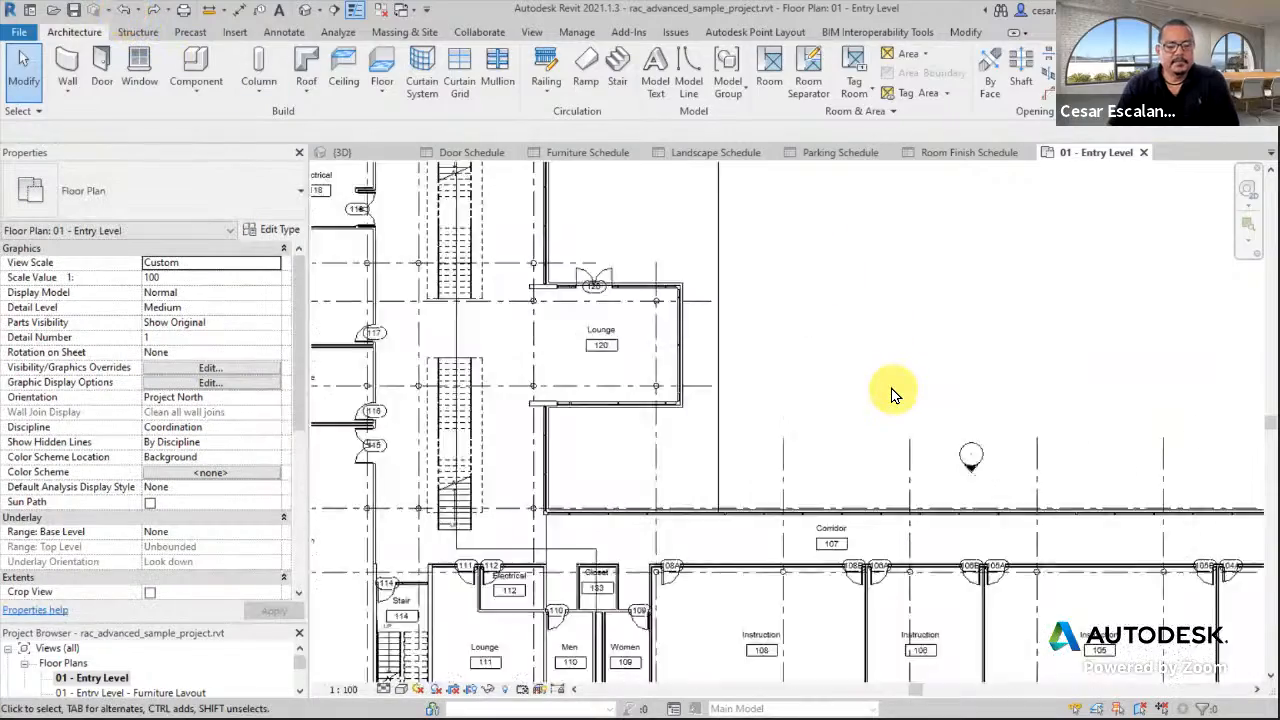
{"action": "scroll", "coordinate": [951, 277], "scroll_direction": "down", "scroll_amount": 3}
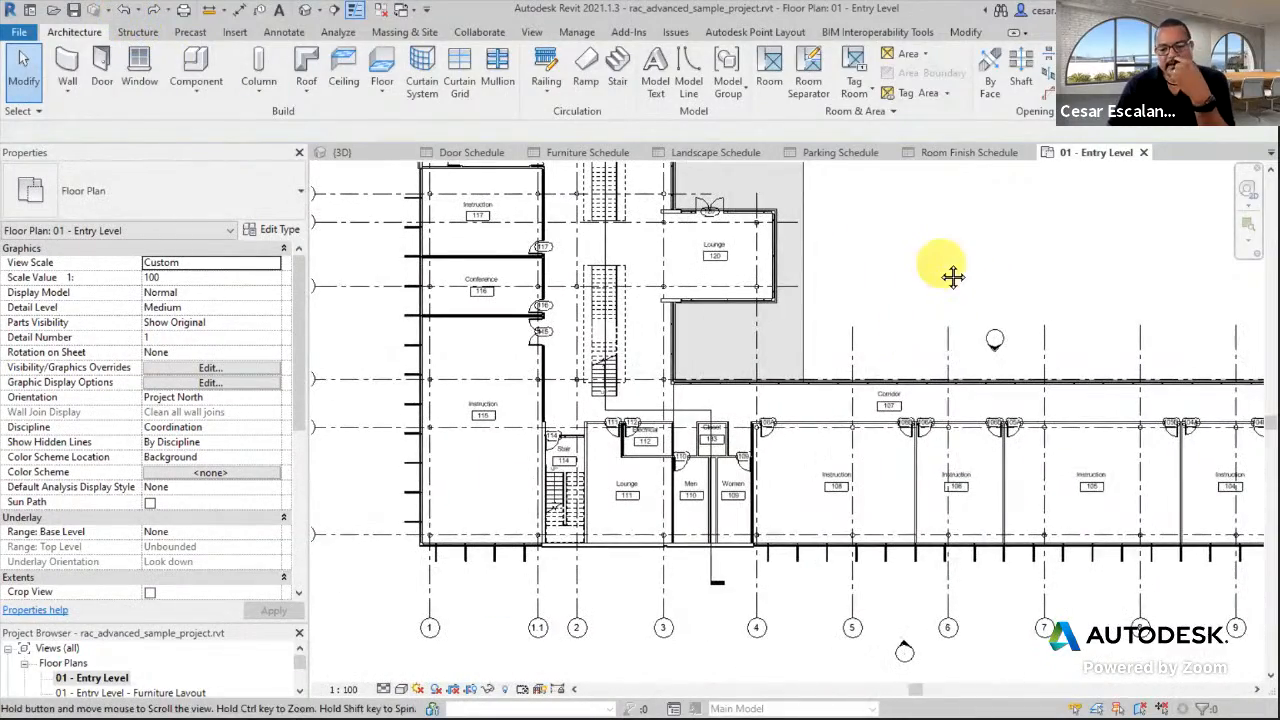
{"action": "scroll", "coordinate": [936, 511], "scroll_direction": "up", "scroll_amount": 5}
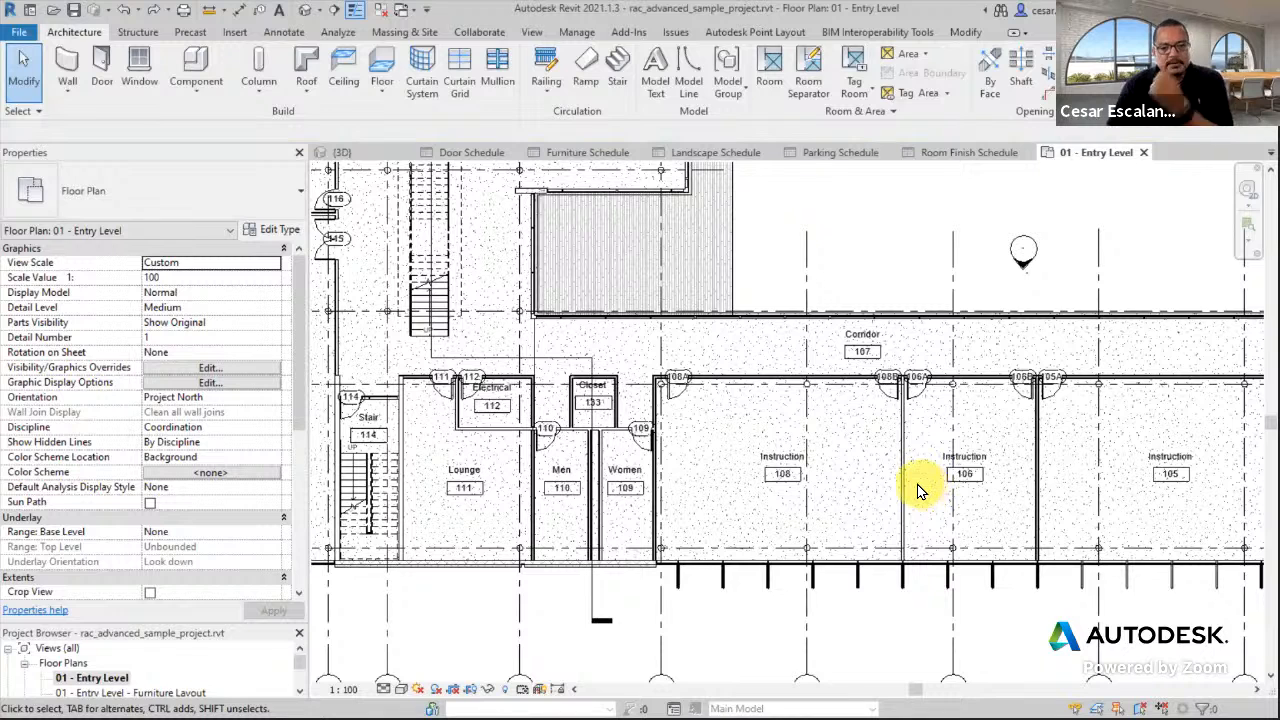
{"action": "left_click", "coordinate": [751, 461]}
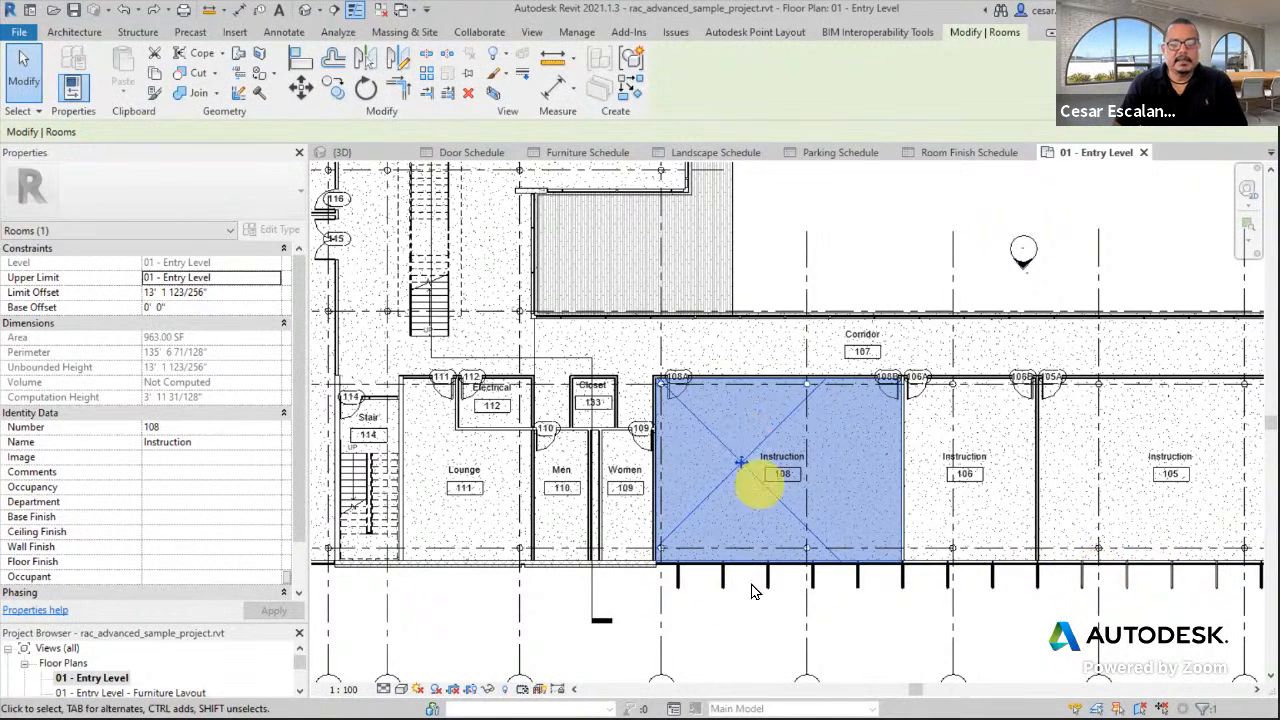
{"action": "left_click", "coordinate": [753, 645]}
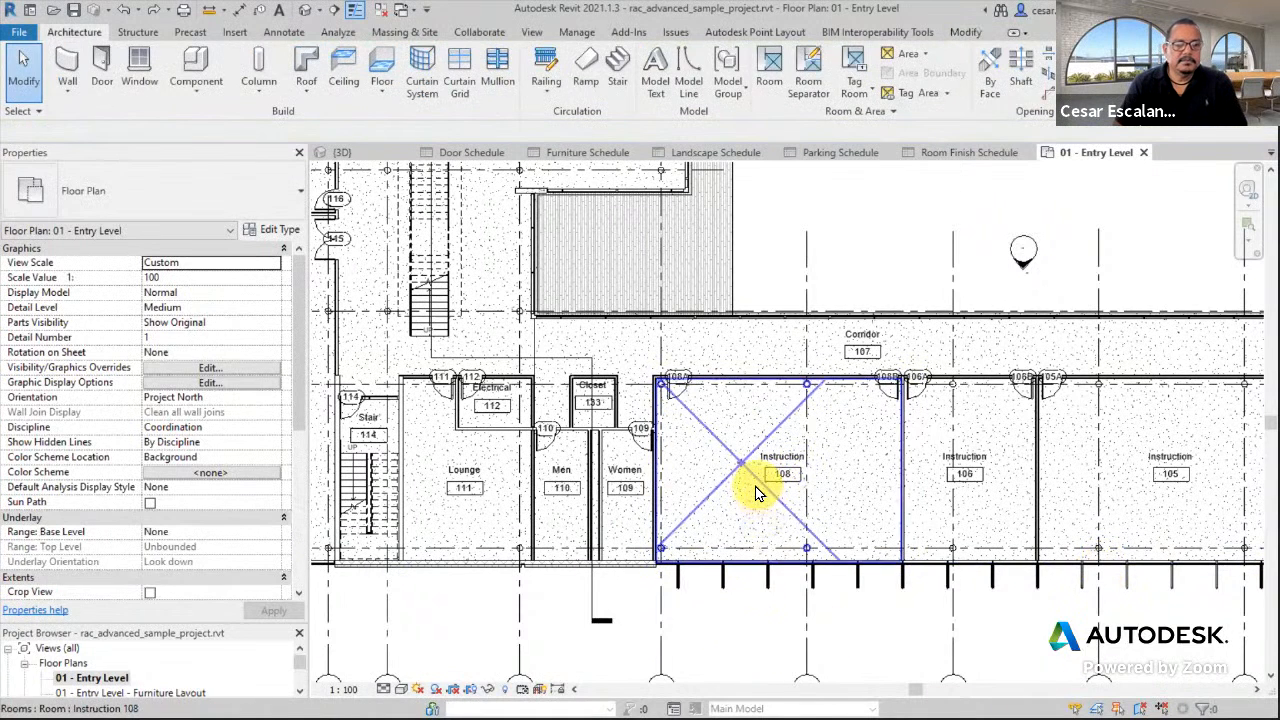
{"action": "left_click", "coordinate": [757, 493]}
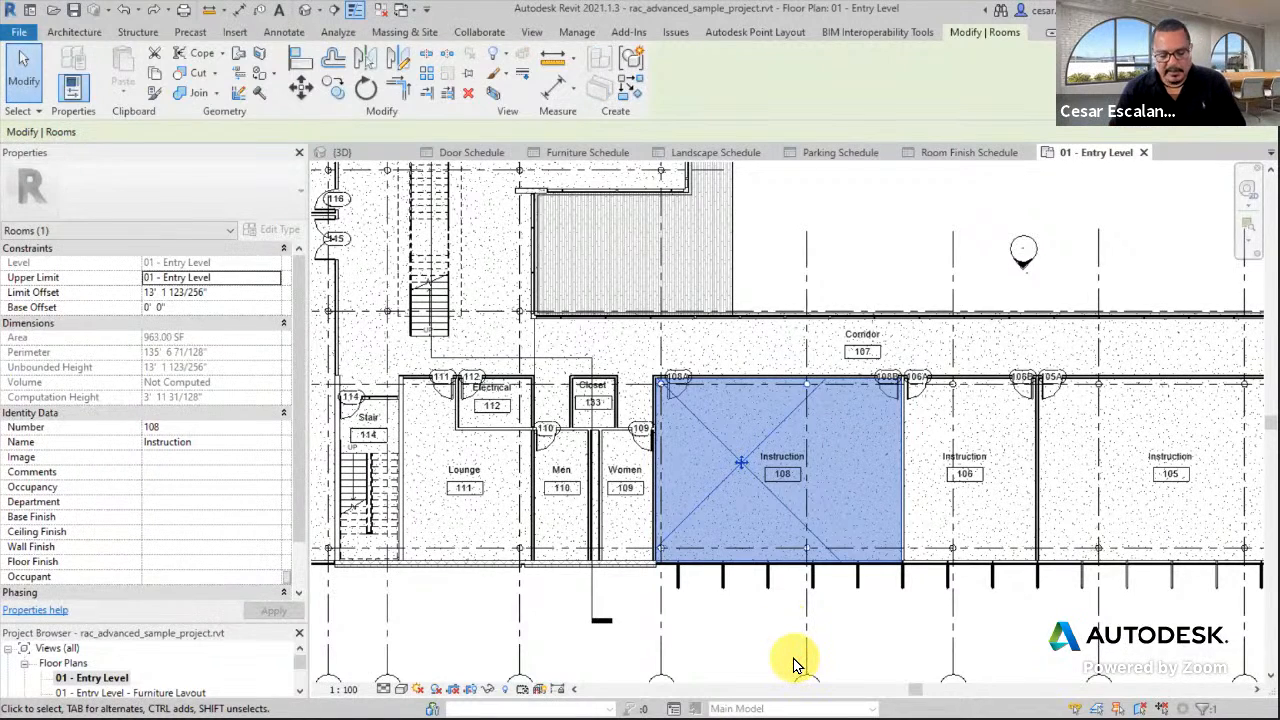
{"action": "key", "text": "Delete"}
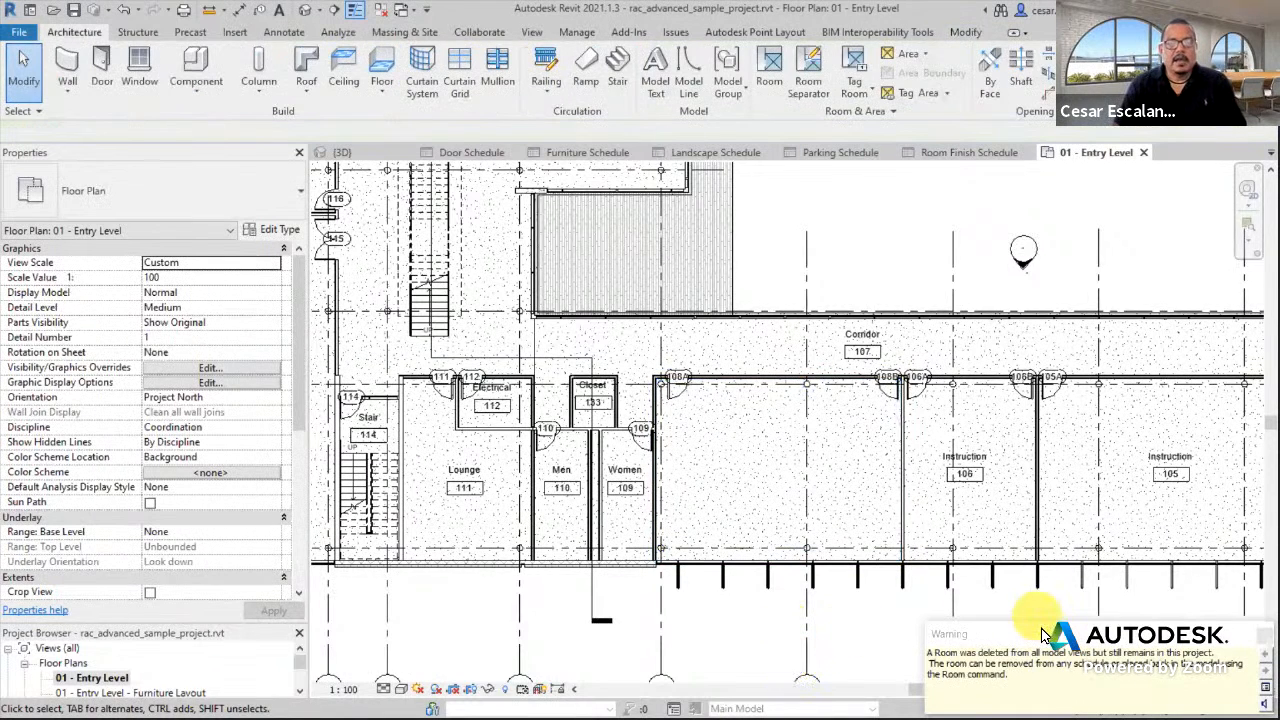
{"action": "left_click_drag", "start_coordinate": [1046, 633], "coordinate": [758, 311]}
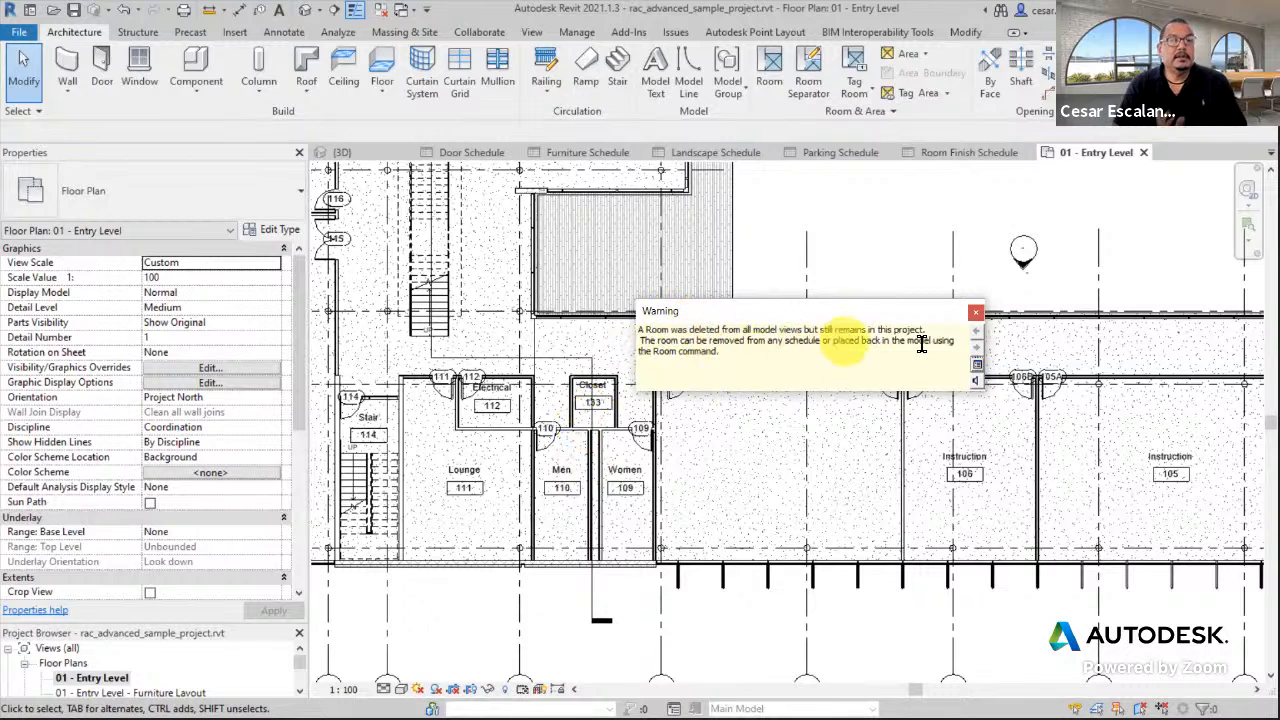
{"action": "left_click", "coordinate": [975, 316]}
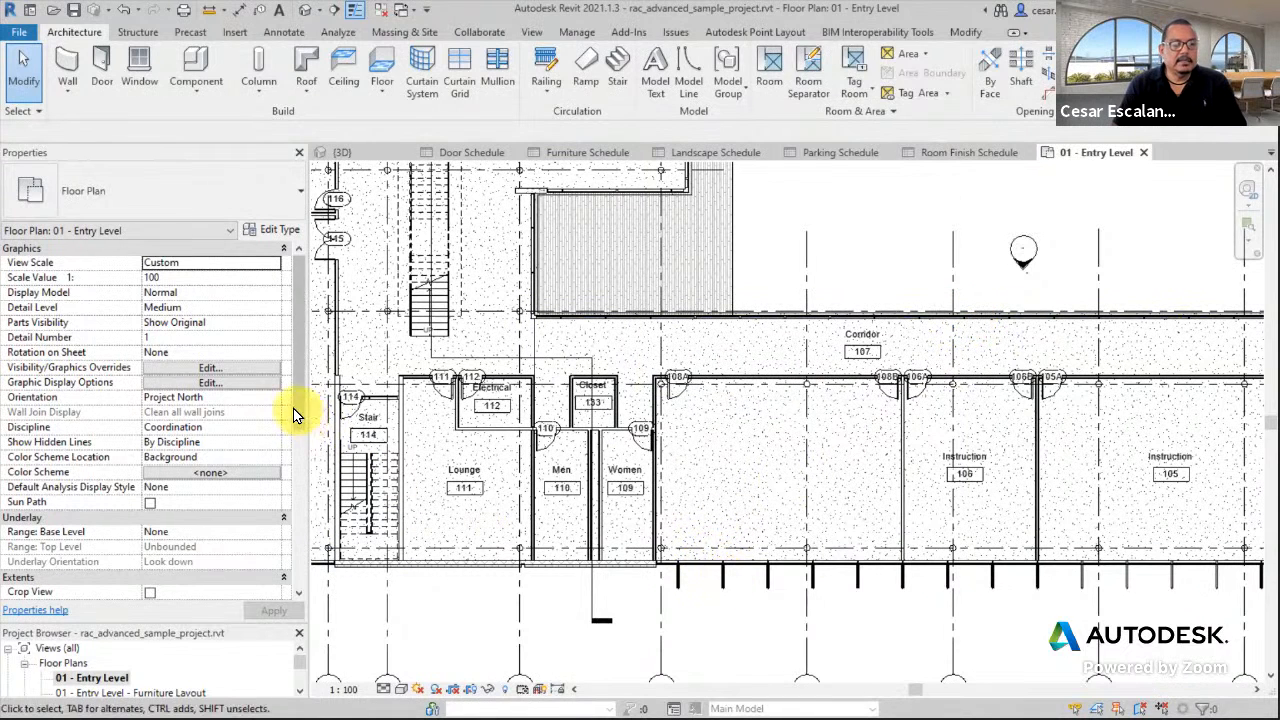
Enlarge the Project Browser so that more of its views are listed.
{"action": "left_click_drag", "start_coordinate": [299, 408], "coordinate": [305, 597]}
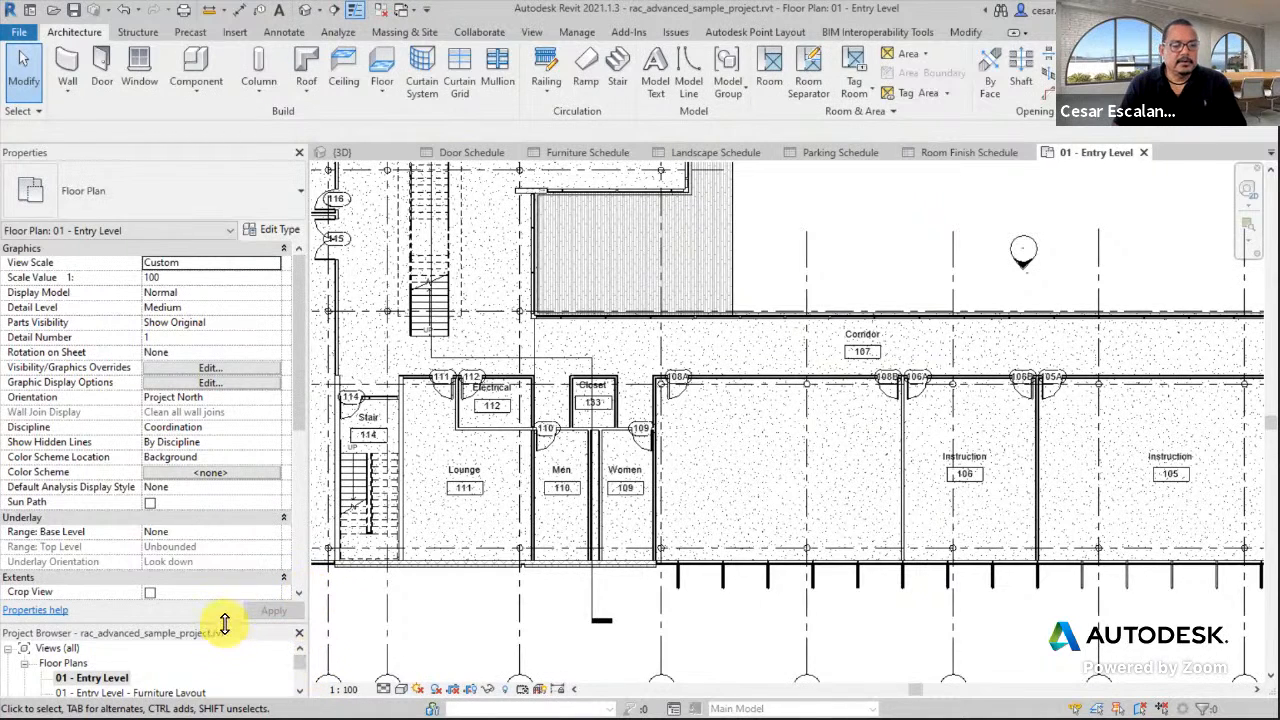
{"action": "left_click_drag", "start_coordinate": [224, 623], "coordinate": [255, 410]}
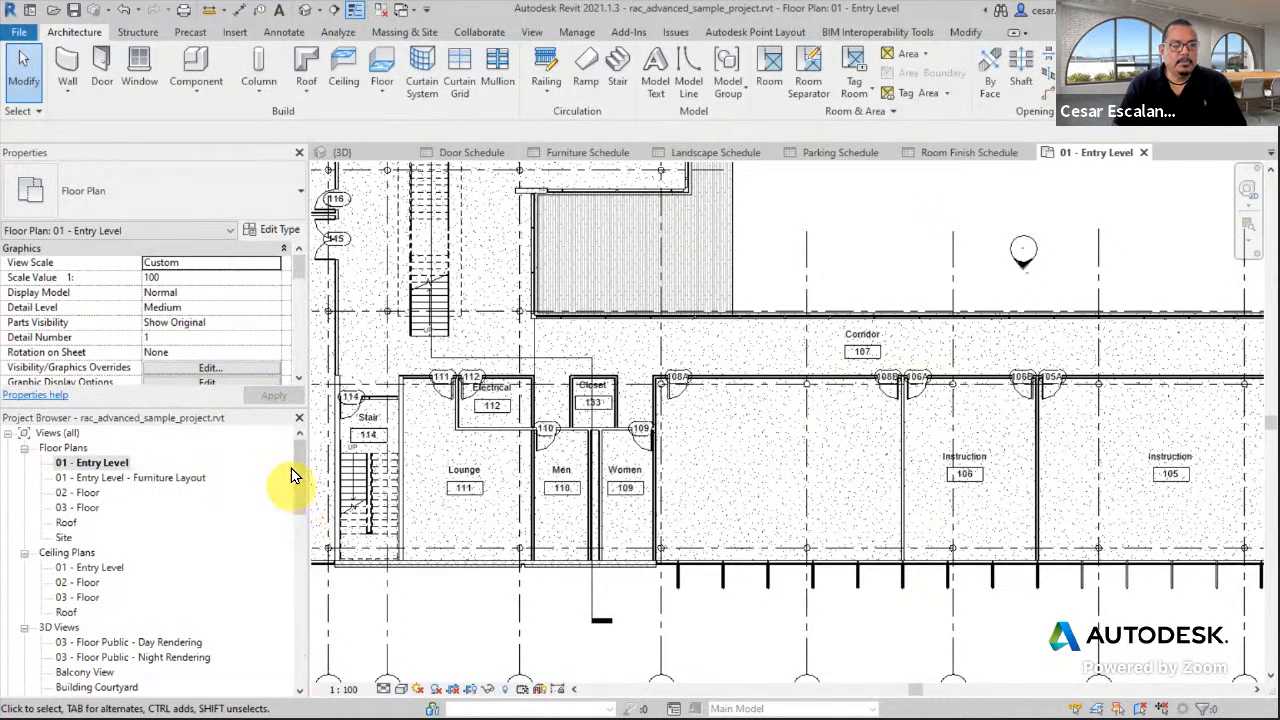
Look at the Door Schedule and the 3D view, and return to the 01 - Entry Level floor plan.
{"action": "left_click", "coordinate": [466, 156]}
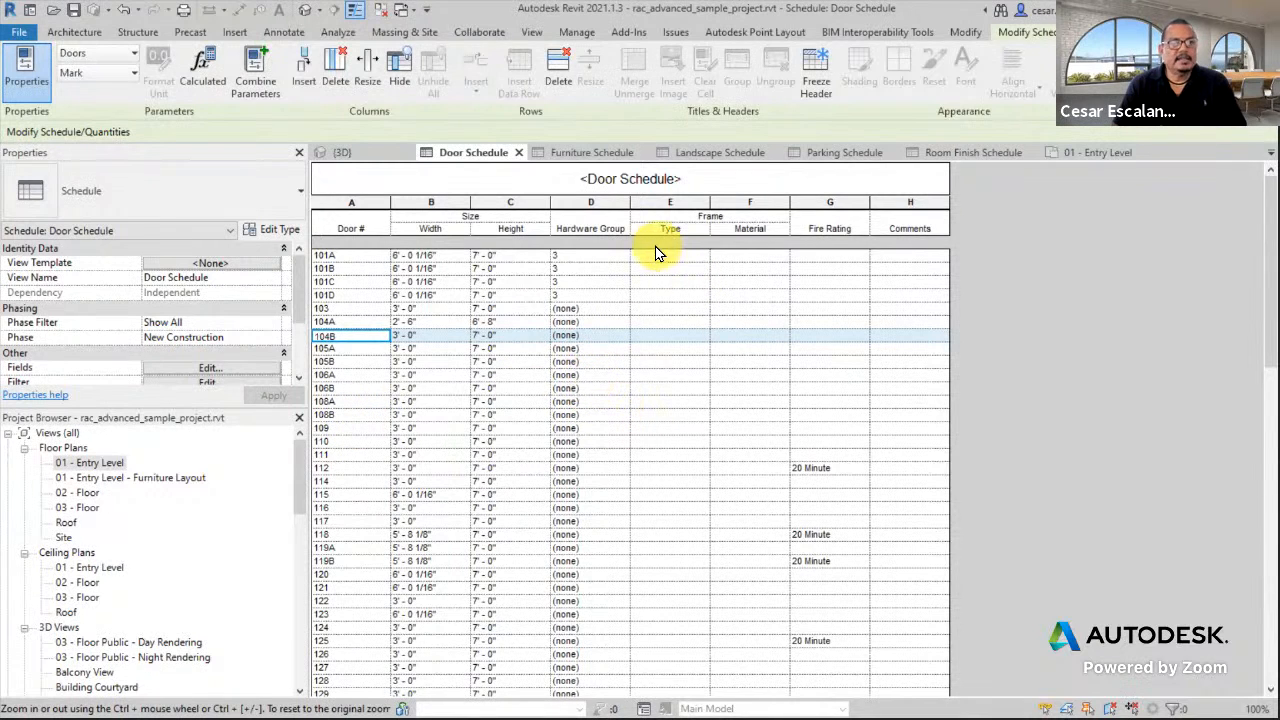
{"action": "left_click", "coordinate": [375, 155]}
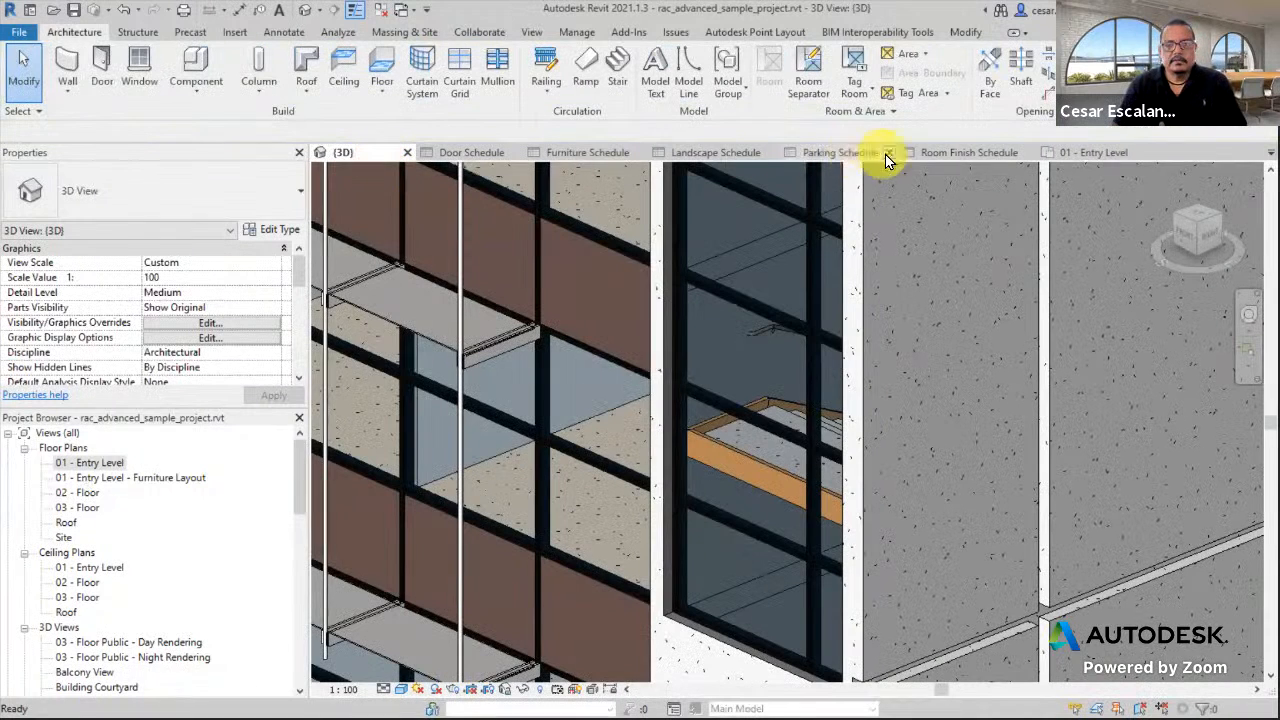
{"action": "left_click", "coordinate": [1077, 155]}
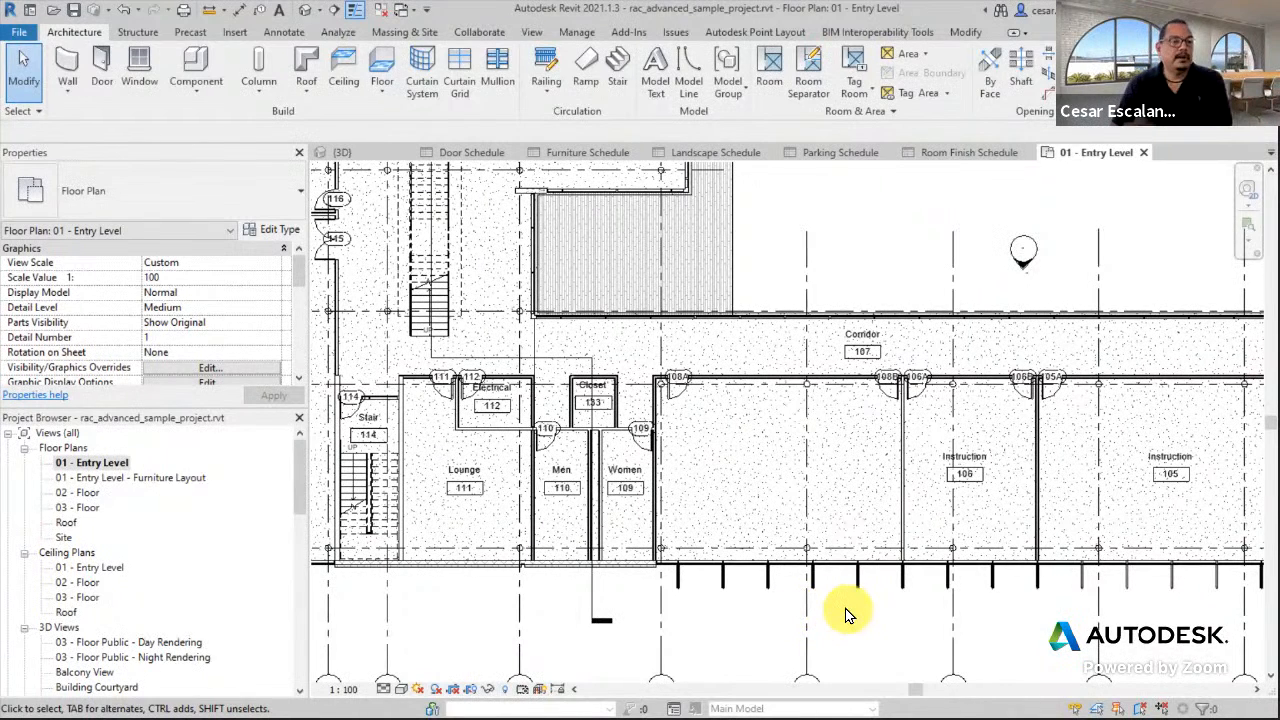
Start the Room command and open the choice of unplaced rooms available for placement.
{"action": "left_click", "coordinate": [842, 204]}
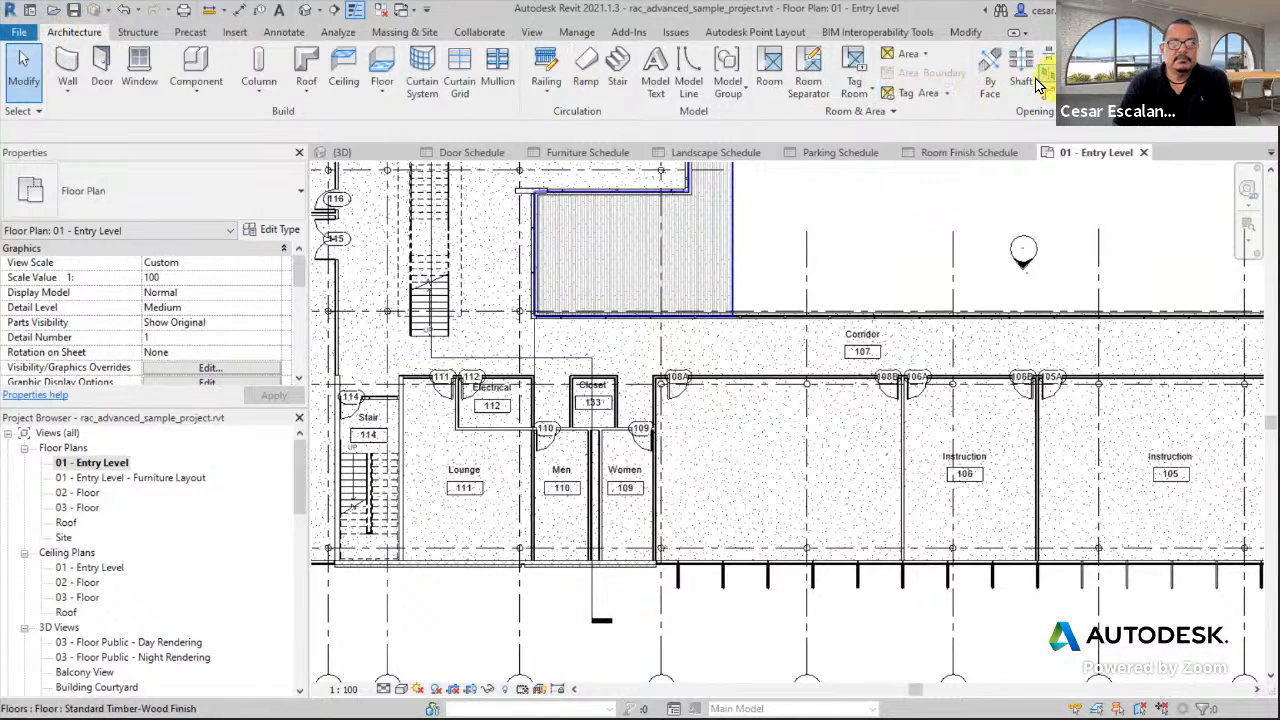
{"action": "left_click", "coordinate": [783, 83]}
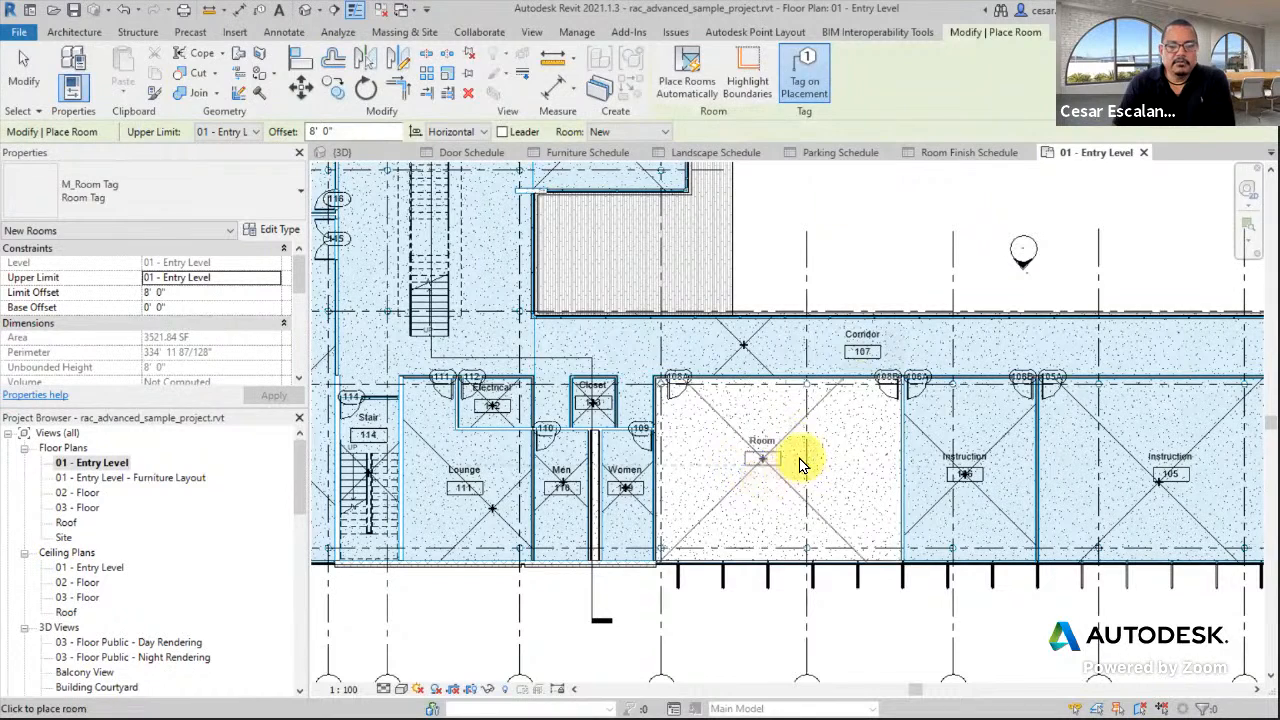
{"action": "left_click", "coordinate": [665, 131]}
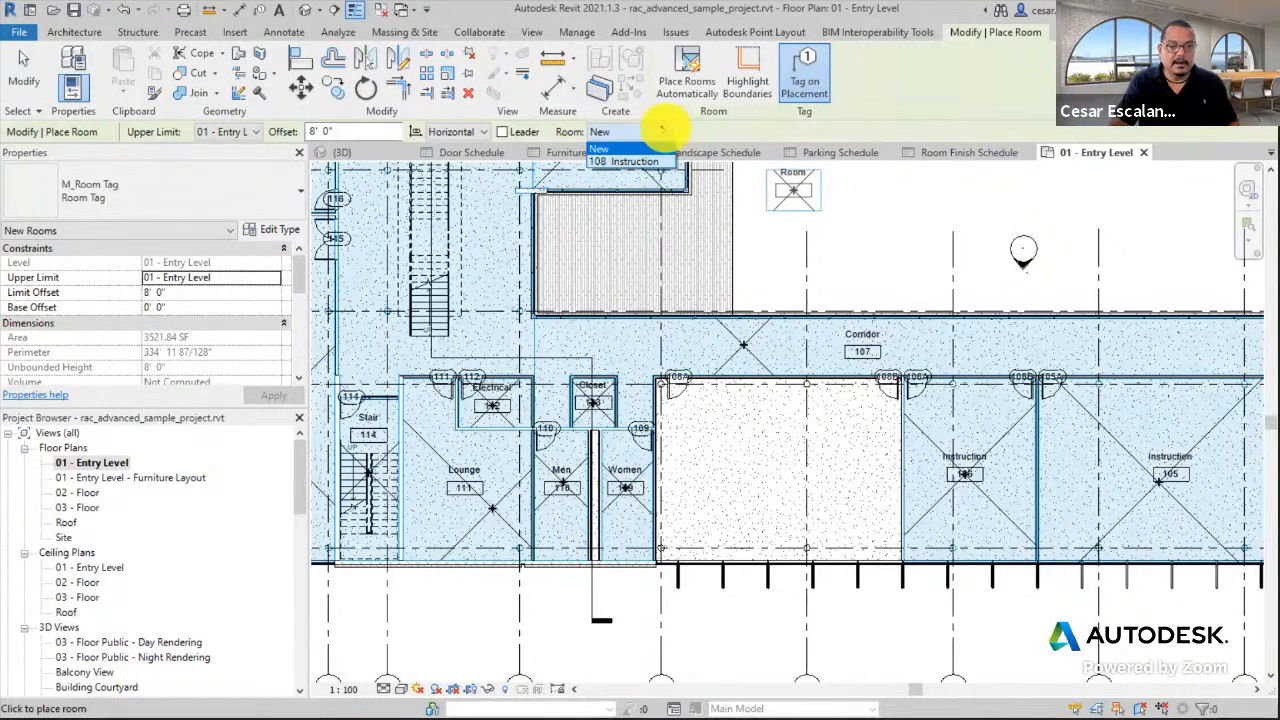
{"action": "left_click_drag", "start_coordinate": [546, 118], "coordinate": [700, 180]}
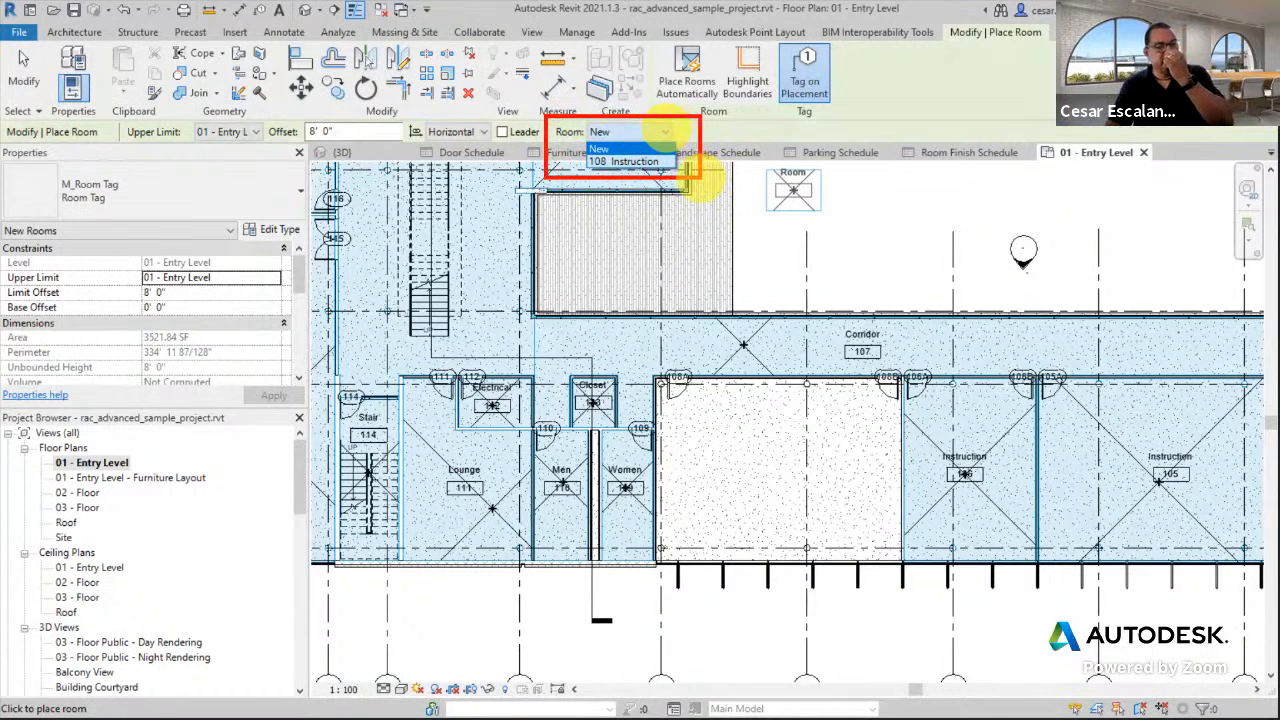
{"action": "key", "text": "t"}
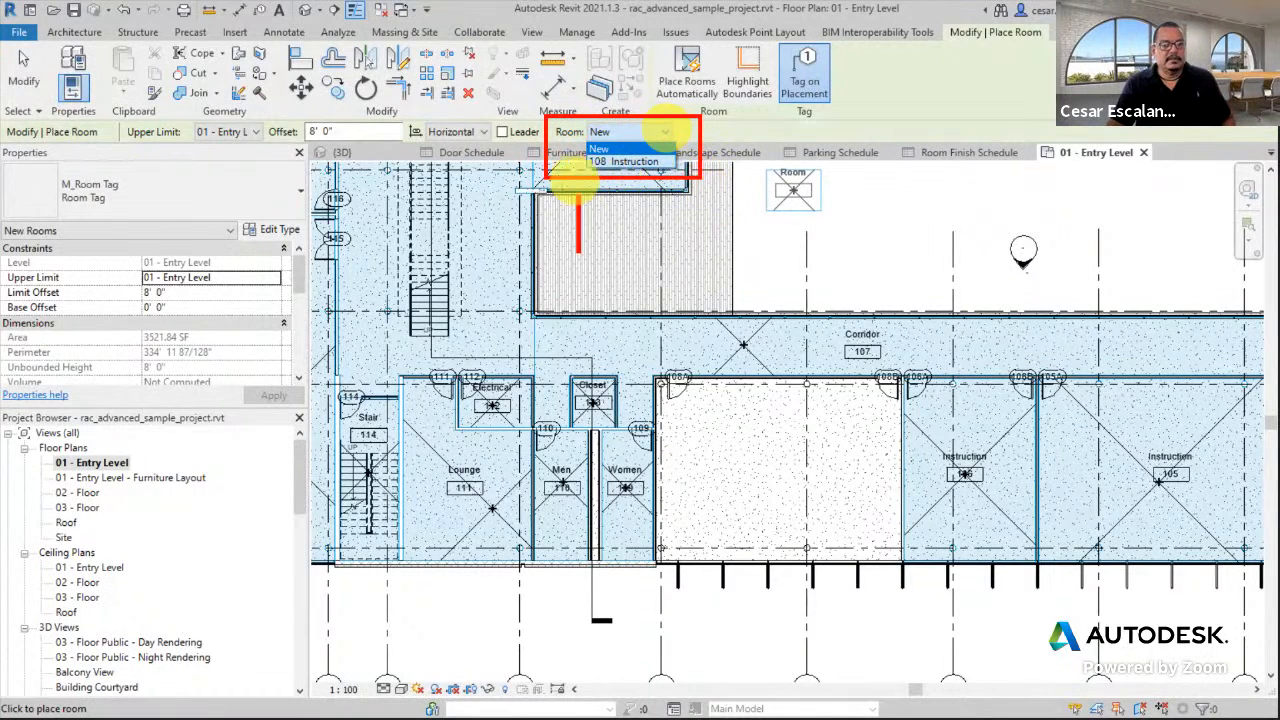
{"action": "left_click", "coordinate": [578, 182]}
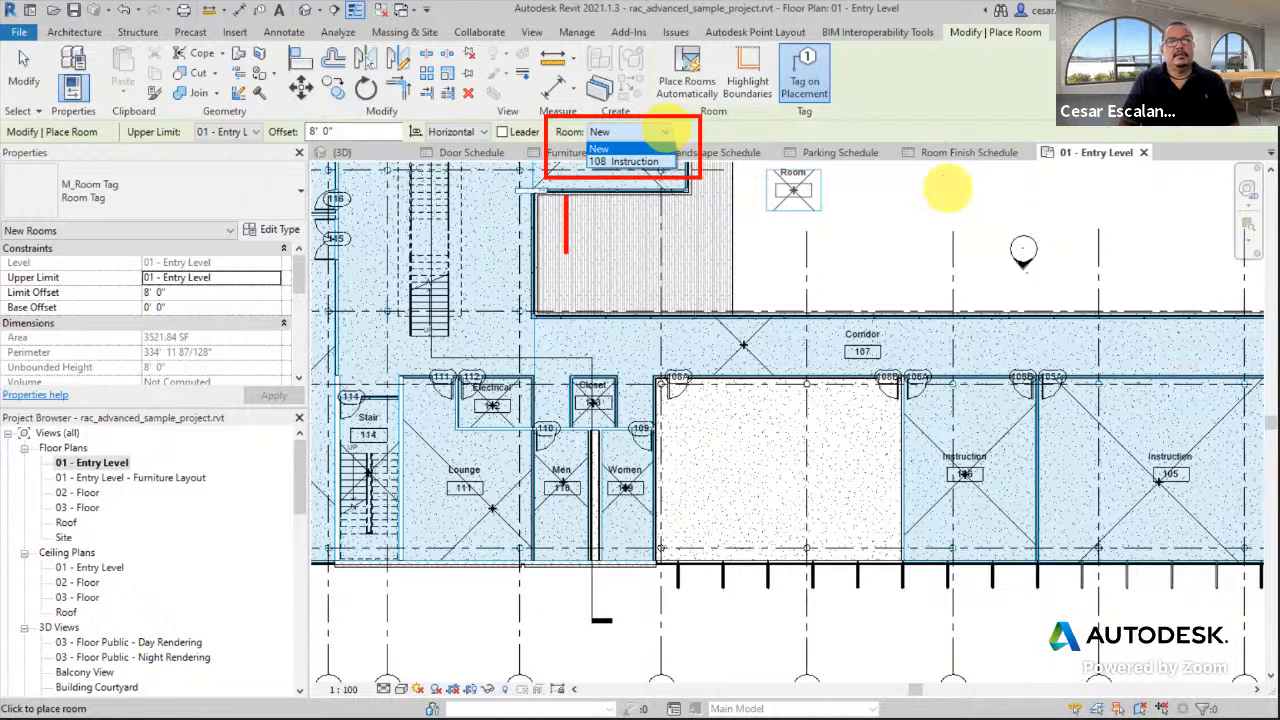
{"action": "type", "text": "Report"}
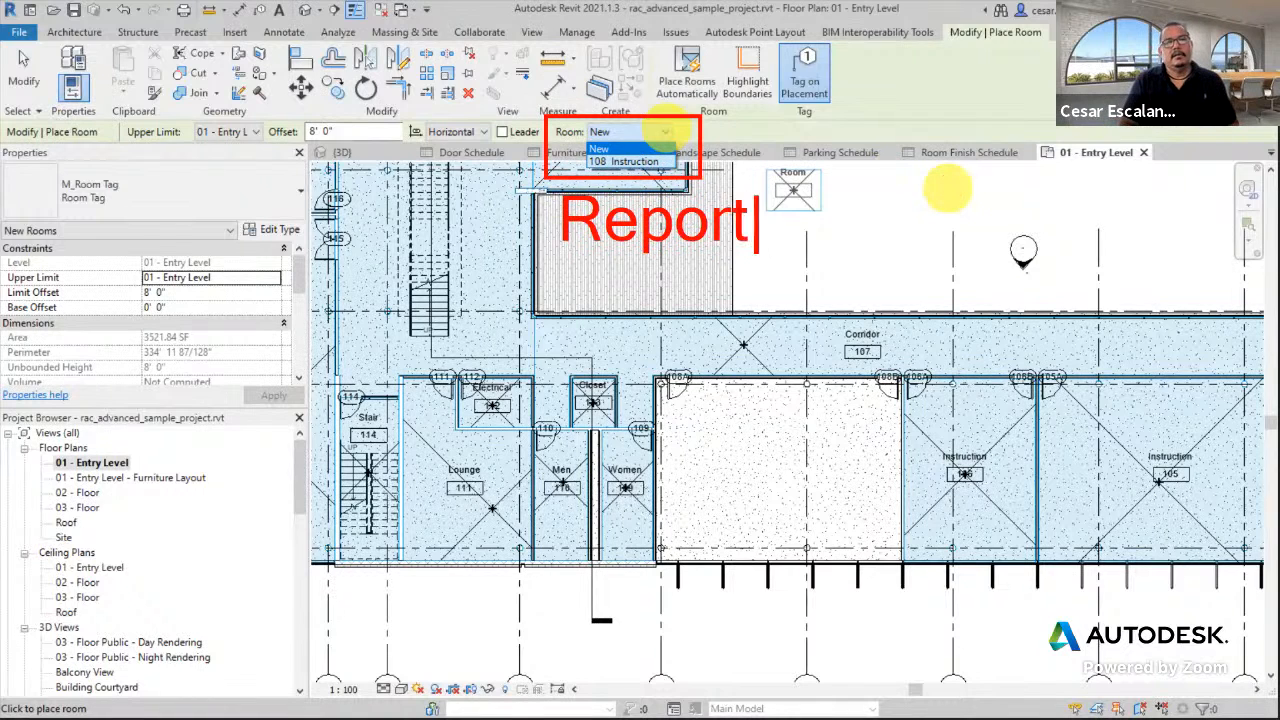
{"action": "type", "text": " unplac"}
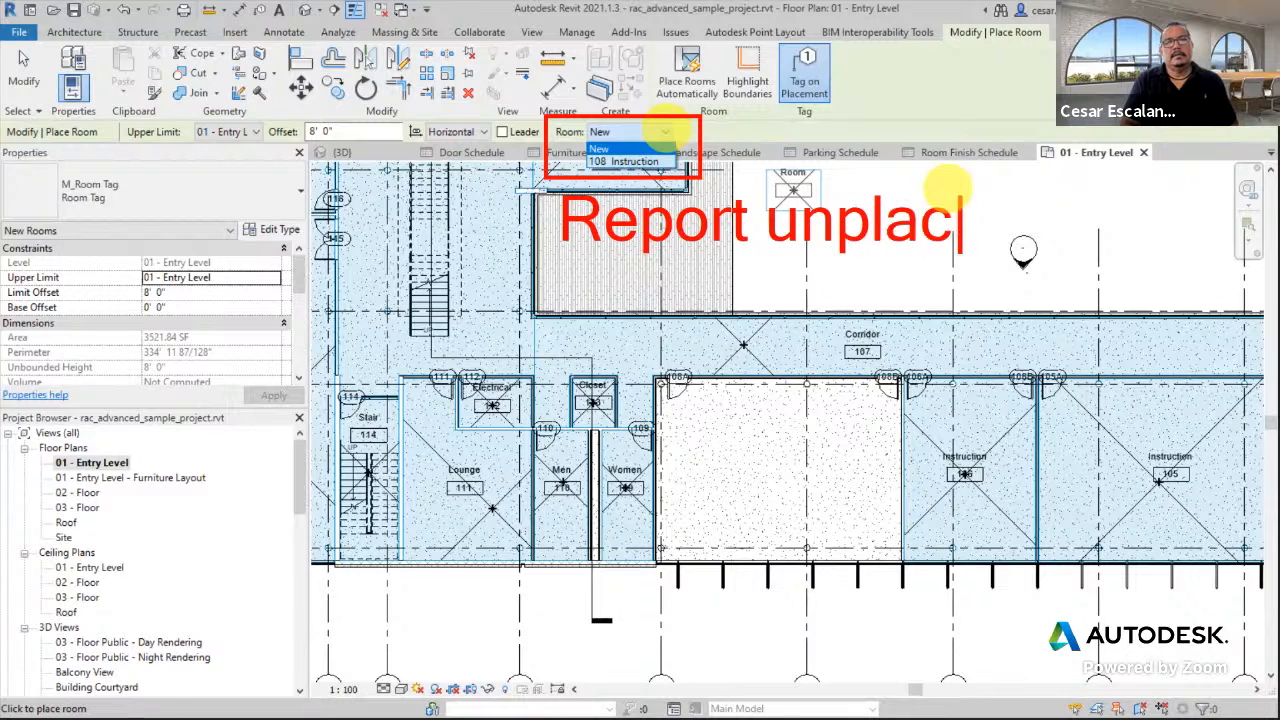
{"action": "type", "text": "ed rooms"}
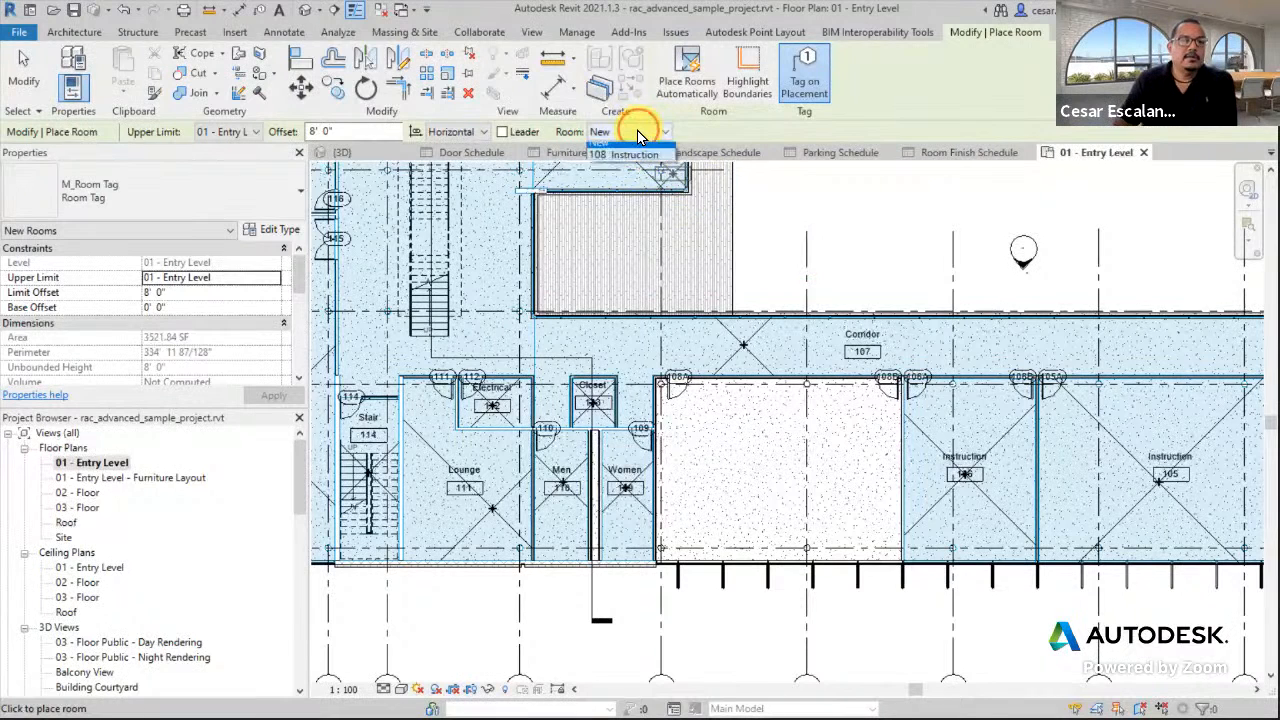
Place the existing unplaced room 108 Instruction back in the empty space west of Instruction 106, and end room placement.
{"action": "left_click", "coordinate": [645, 131]}
{"action": "left_click", "coordinate": [630, 161]}
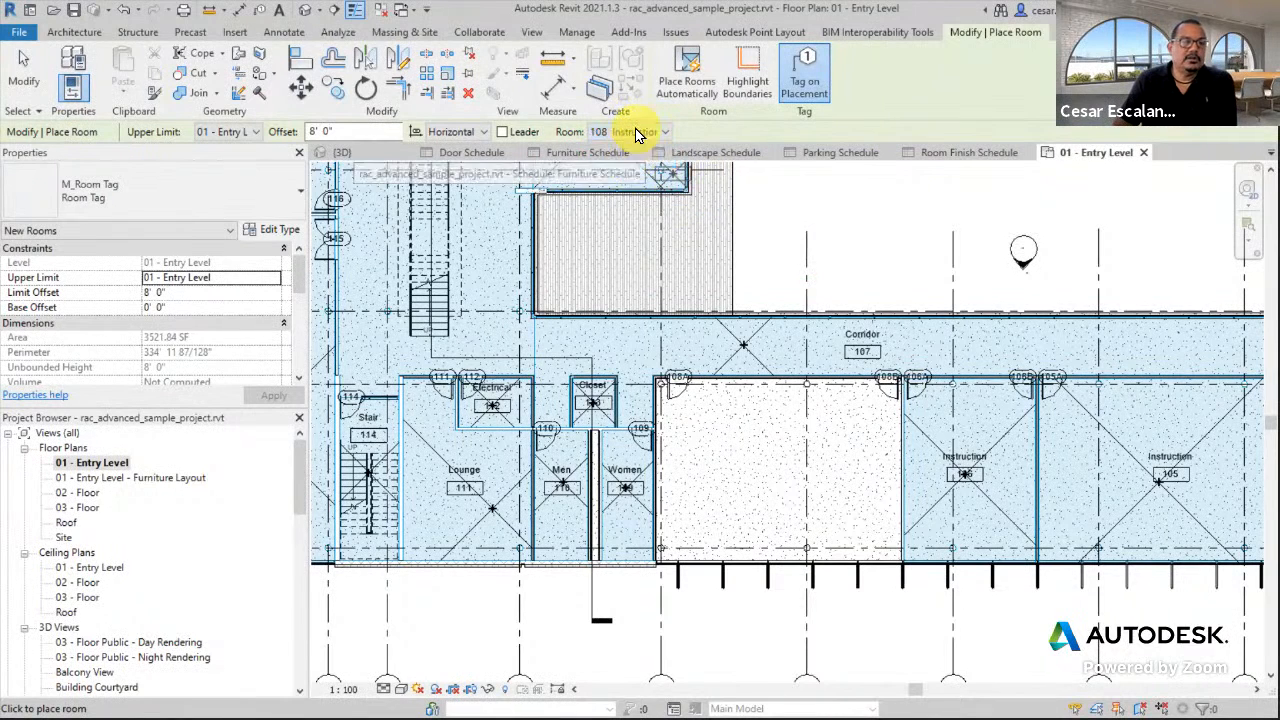
{"action": "left_click", "coordinate": [780, 458]}
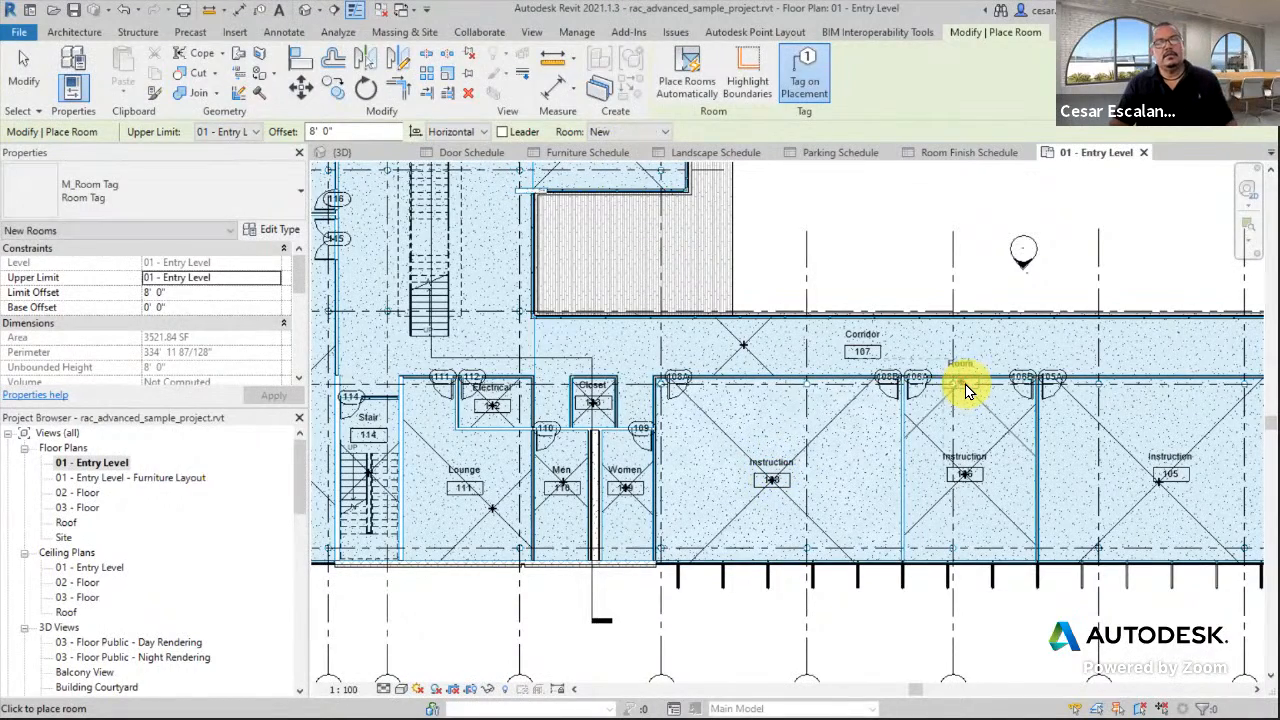
{"action": "key", "text": "Escape"}
{"action": "key", "text": "Escape"}
Select the re-placed room 108 to review its identity properties, and clear the selection.
{"action": "left_click", "coordinate": [814, 443]}
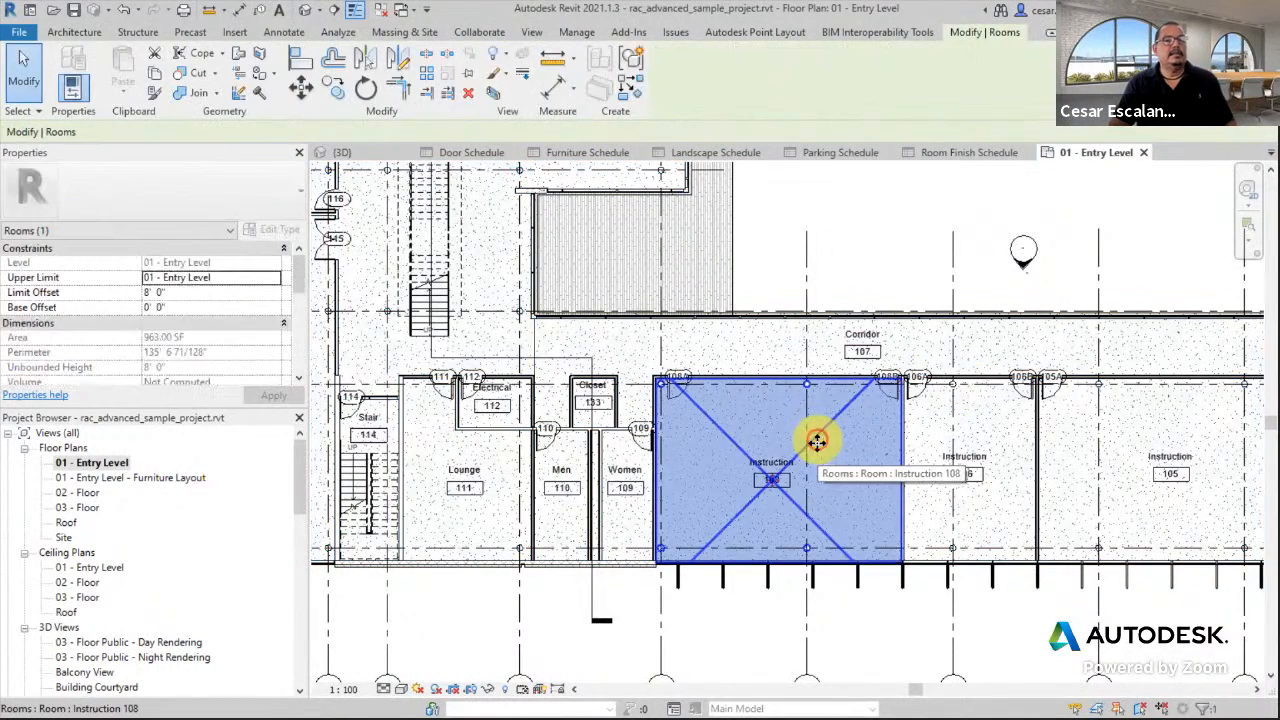
{"action": "left_click_drag", "start_coordinate": [297, 271], "coordinate": [300, 323]}
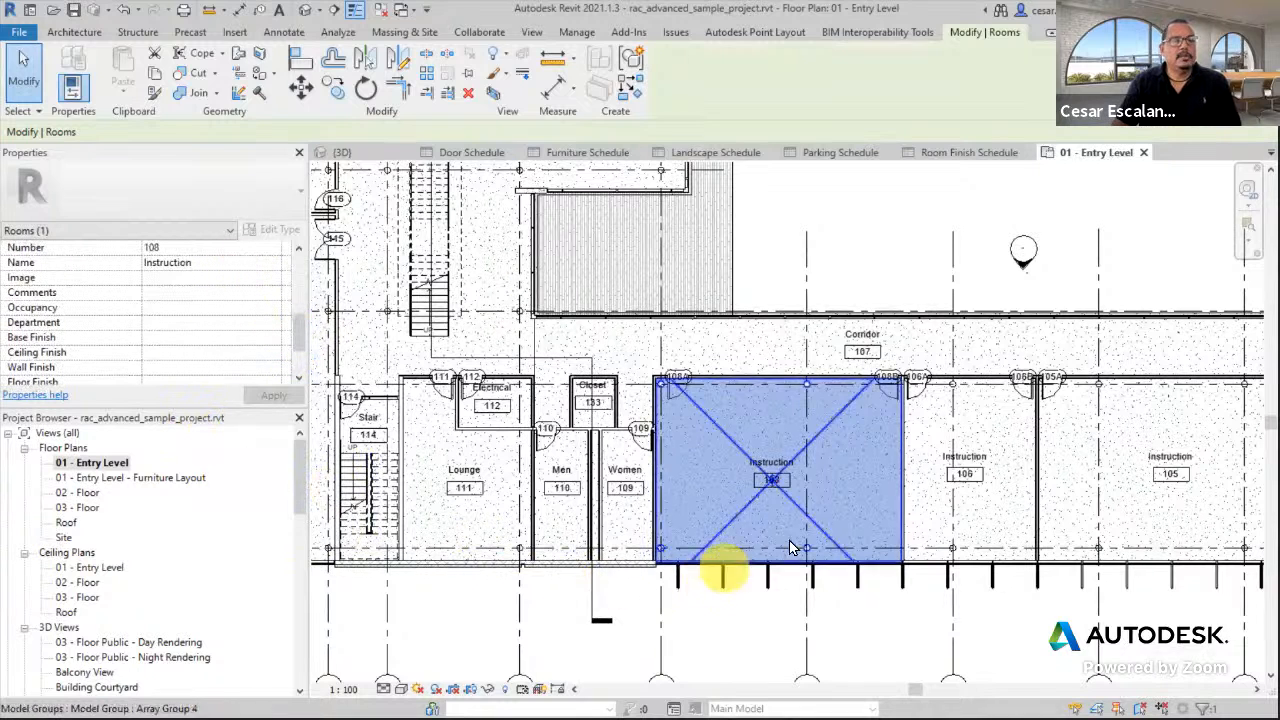
{"action": "left_click", "coordinate": [914, 620]}
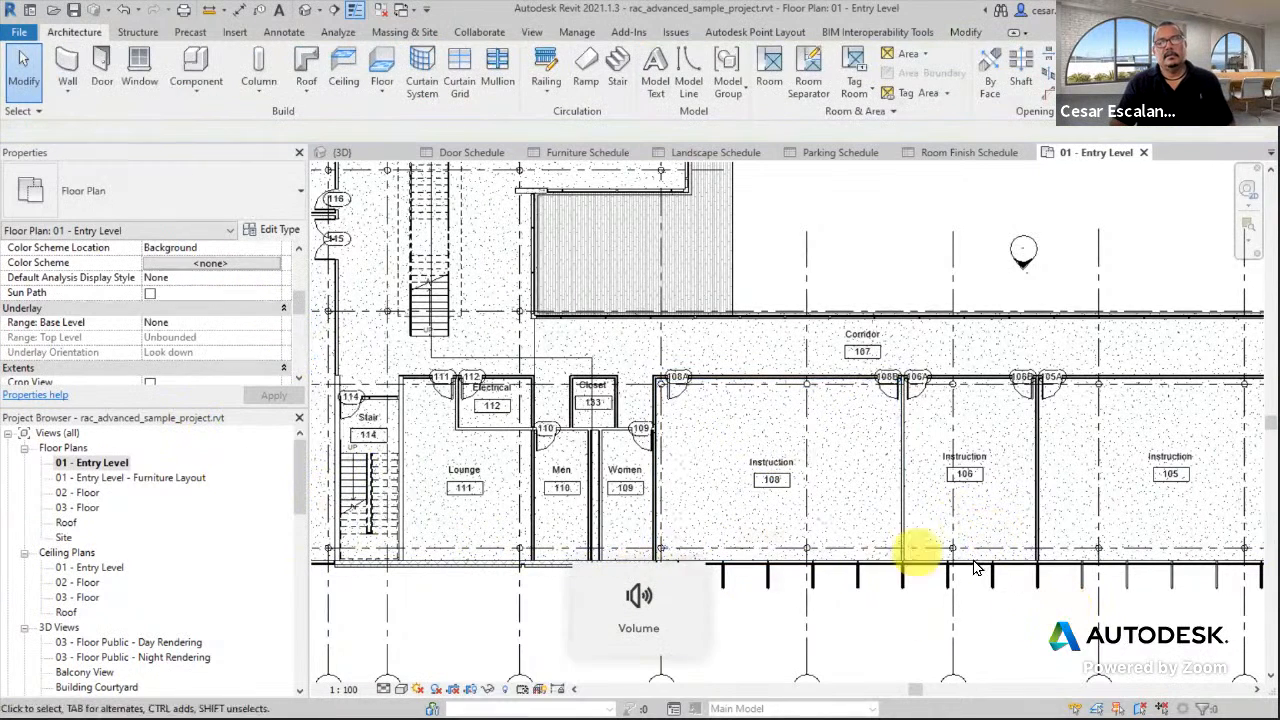
Delete the rooms Instruction 117 and Conference 116 west of the central stairs, and move the warning aside.
{"action": "middle_click_drag", "start_coordinate": [971, 571], "coordinate": [714, 586]}
{"action": "scroll", "coordinate": [709, 584], "scroll_direction": "down", "scroll_amount": 1}
{"action": "scroll", "coordinate": [709, 577], "scroll_direction": "down", "scroll_amount": 1}
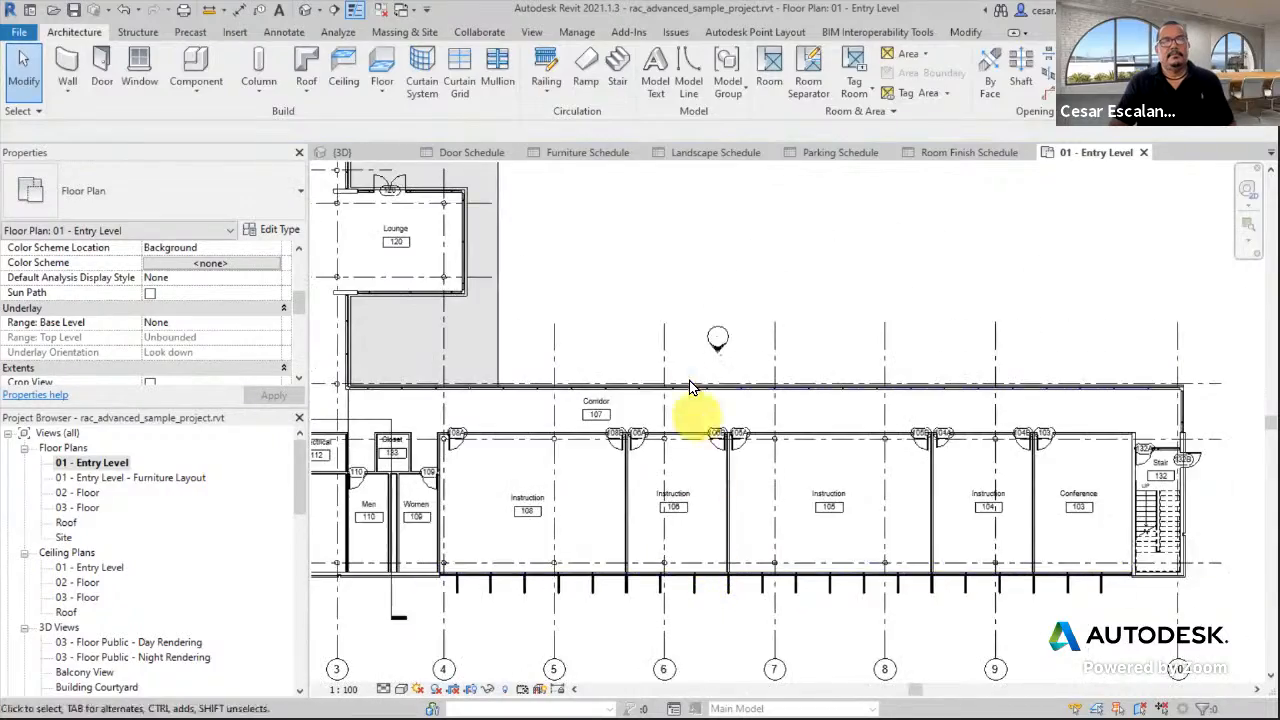
{"action": "middle_click_drag", "start_coordinate": [691, 386], "coordinate": [908, 594]}
{"action": "scroll", "coordinate": [908, 594], "scroll_direction": "down", "scroll_amount": 2}
{"action": "scroll", "coordinate": [493, 478], "scroll_direction": "up", "scroll_amount": 2}
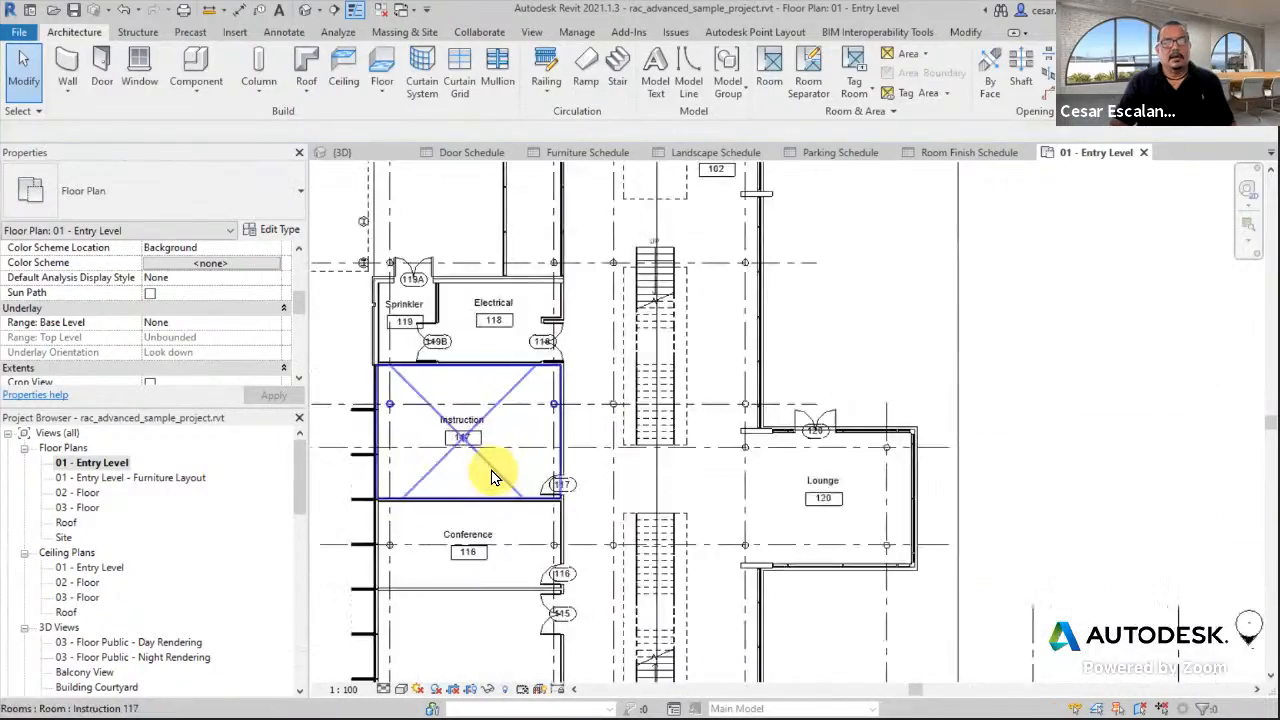
{"action": "scroll", "coordinate": [557, 409], "scroll_direction": "up", "scroll_amount": 1}
{"action": "middle_click_drag", "start_coordinate": [557, 409], "coordinate": [694, 323]}
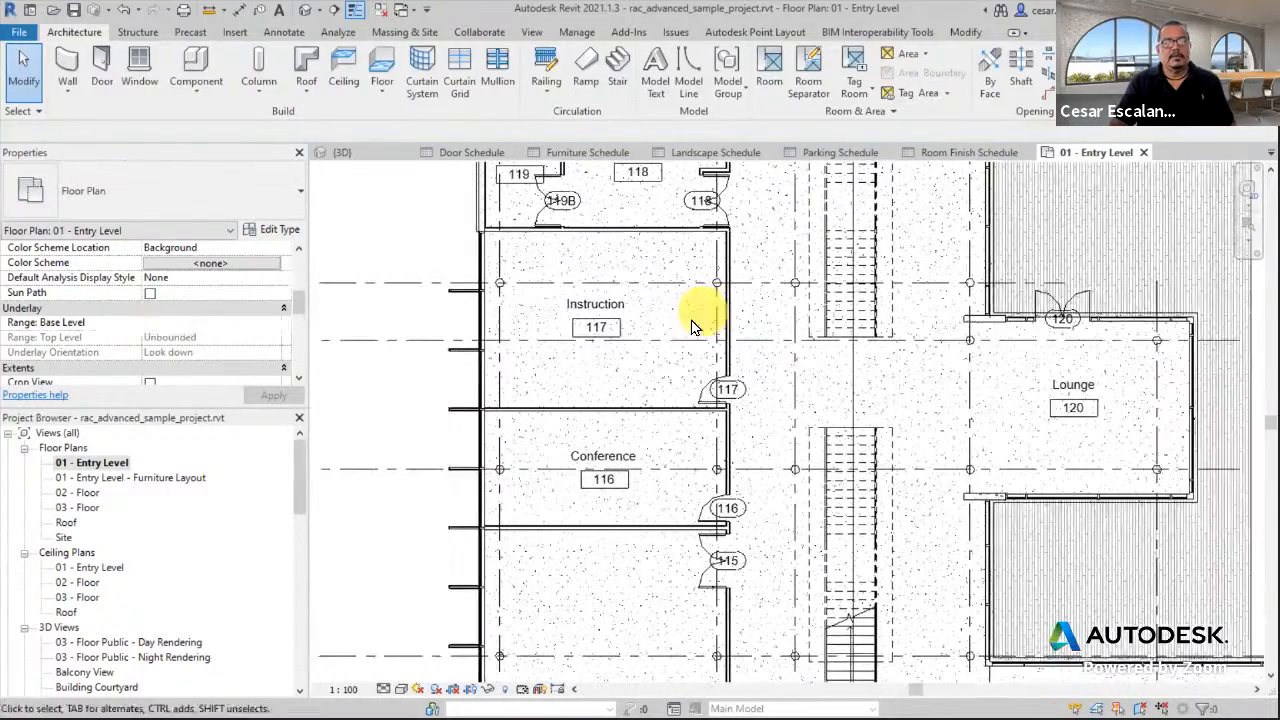
{"action": "left_click", "coordinate": [634, 374]}
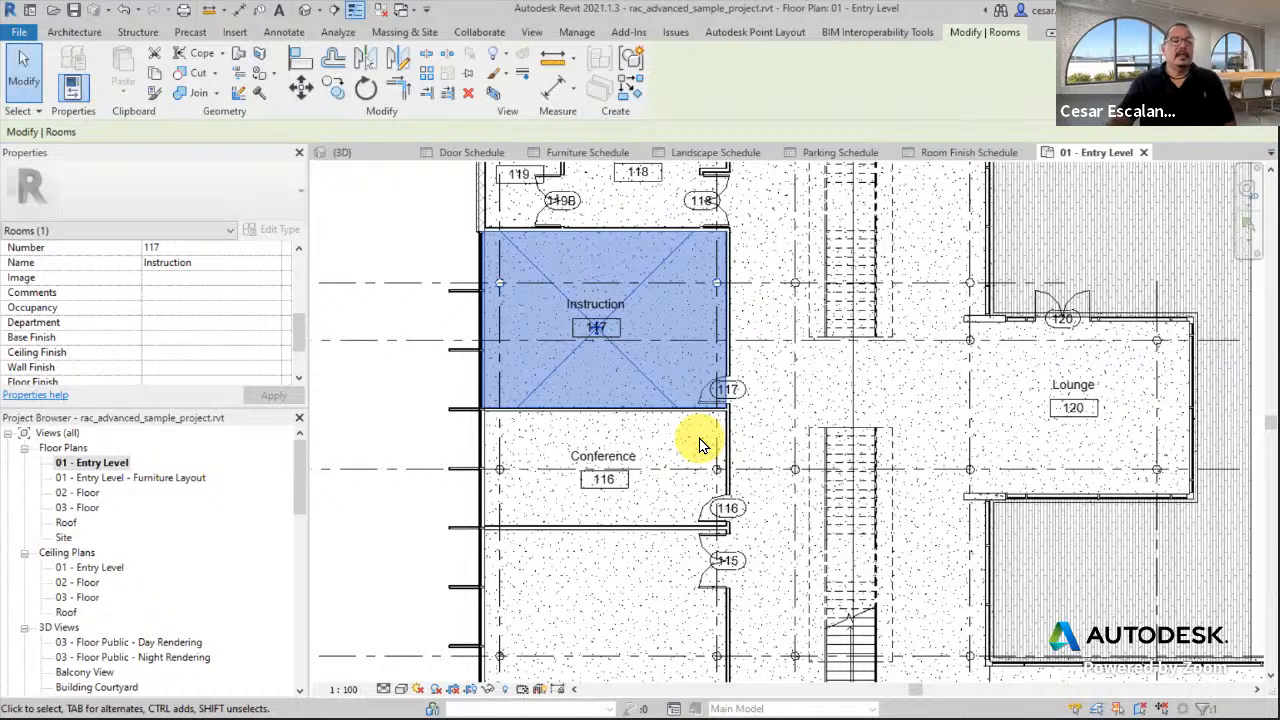
{"action": "key", "text": "Delete"}
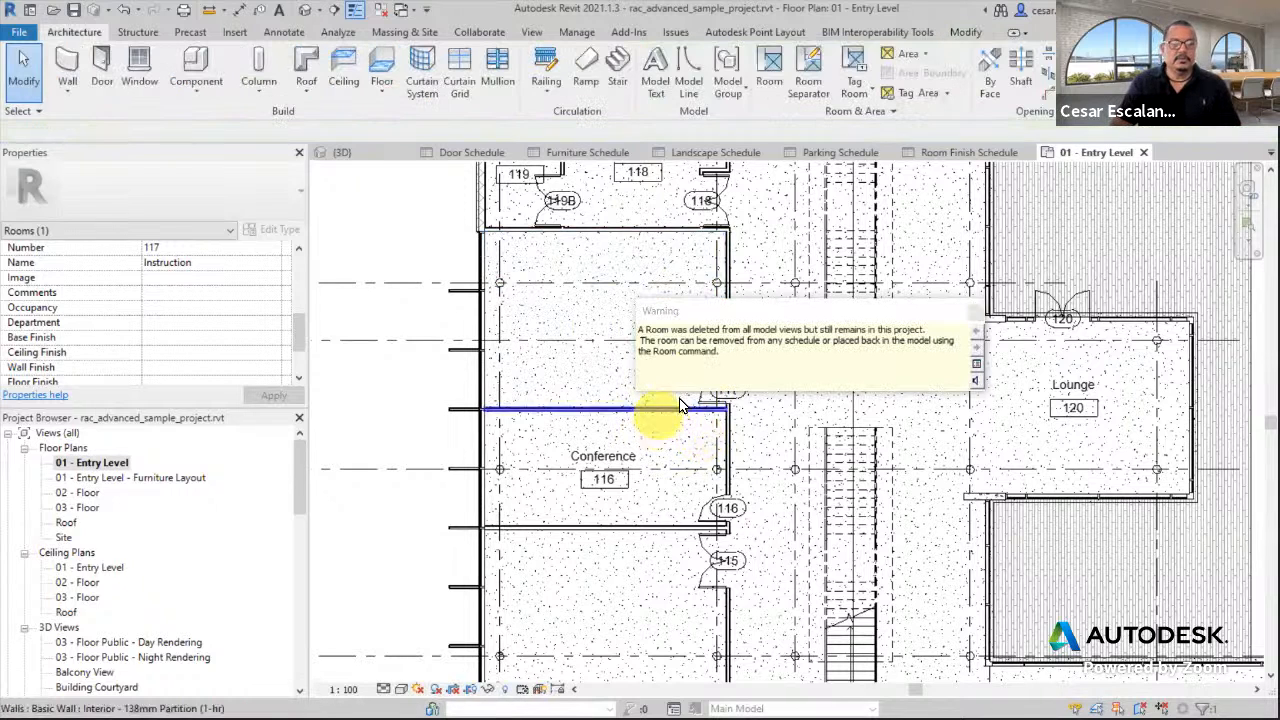
{"action": "left_click", "coordinate": [650, 435]}
{"action": "key", "text": "Delete"}
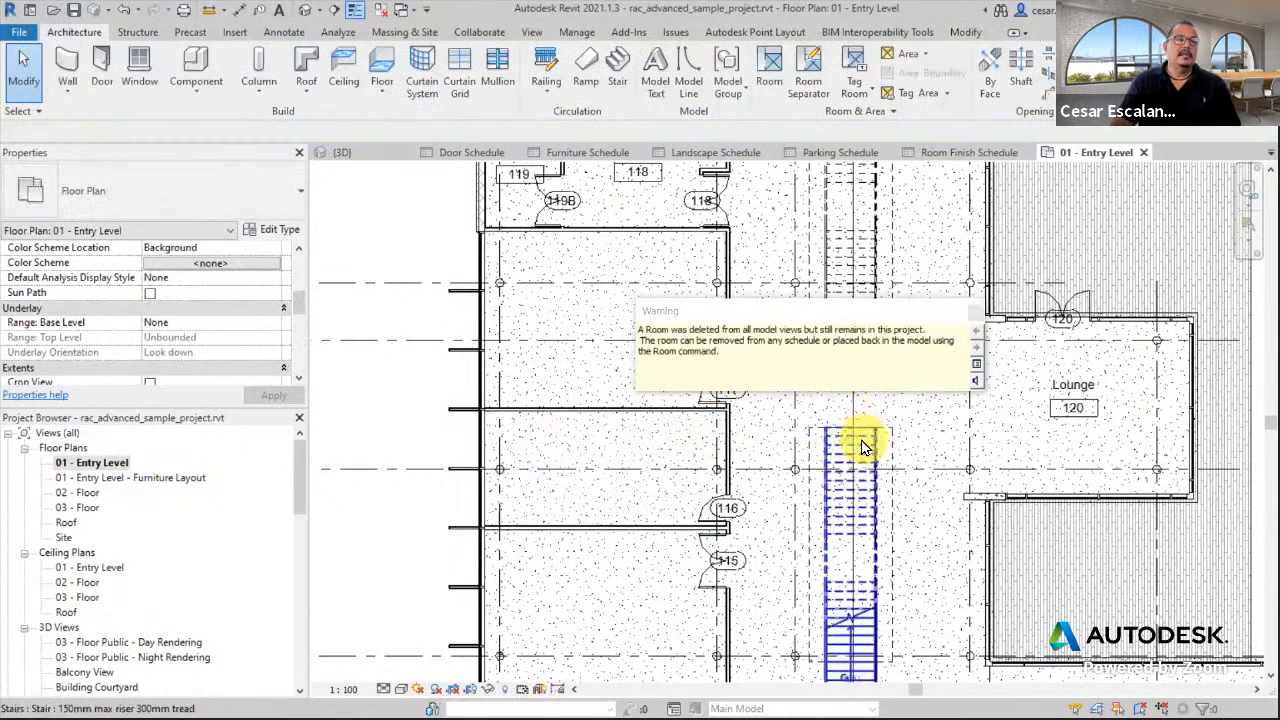
{"action": "left_click_drag", "start_coordinate": [817, 322], "coordinate": [1204, 383]}
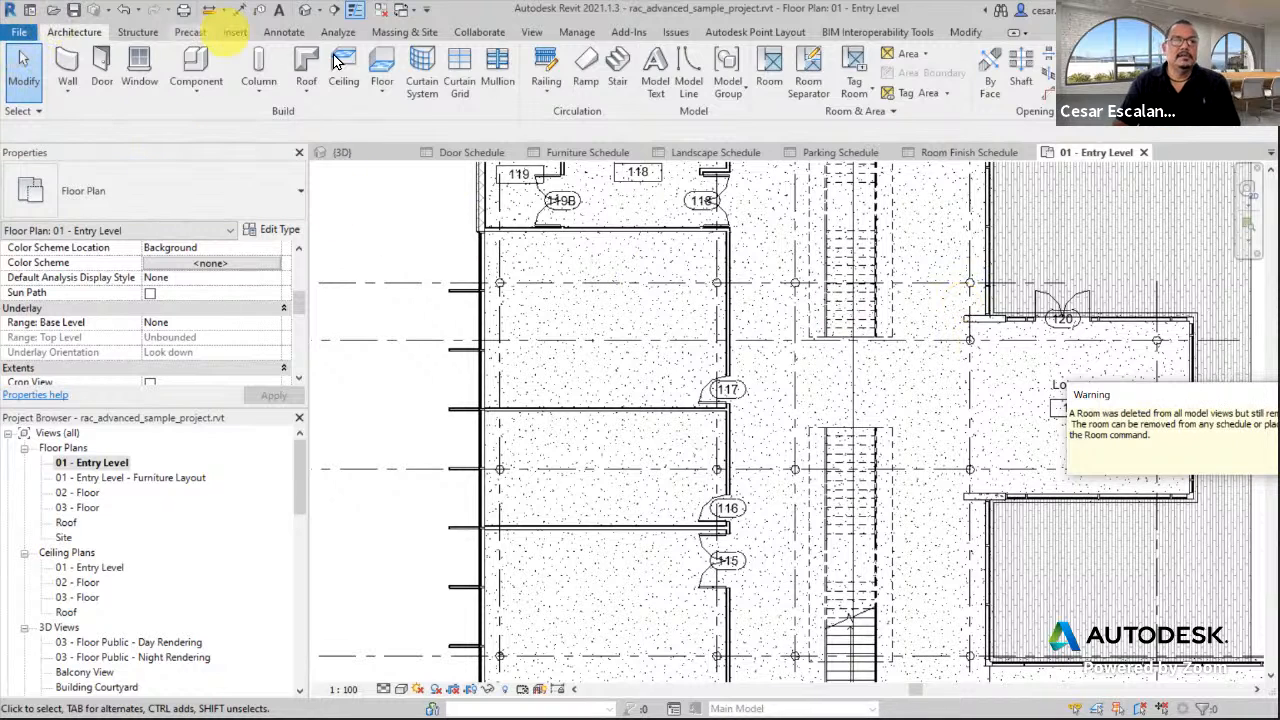
Place the existing unplaced room 116 Conference in the smaller empty space west of the central stairs, beside door 116.
{"action": "left_click", "coordinate": [778, 84]}
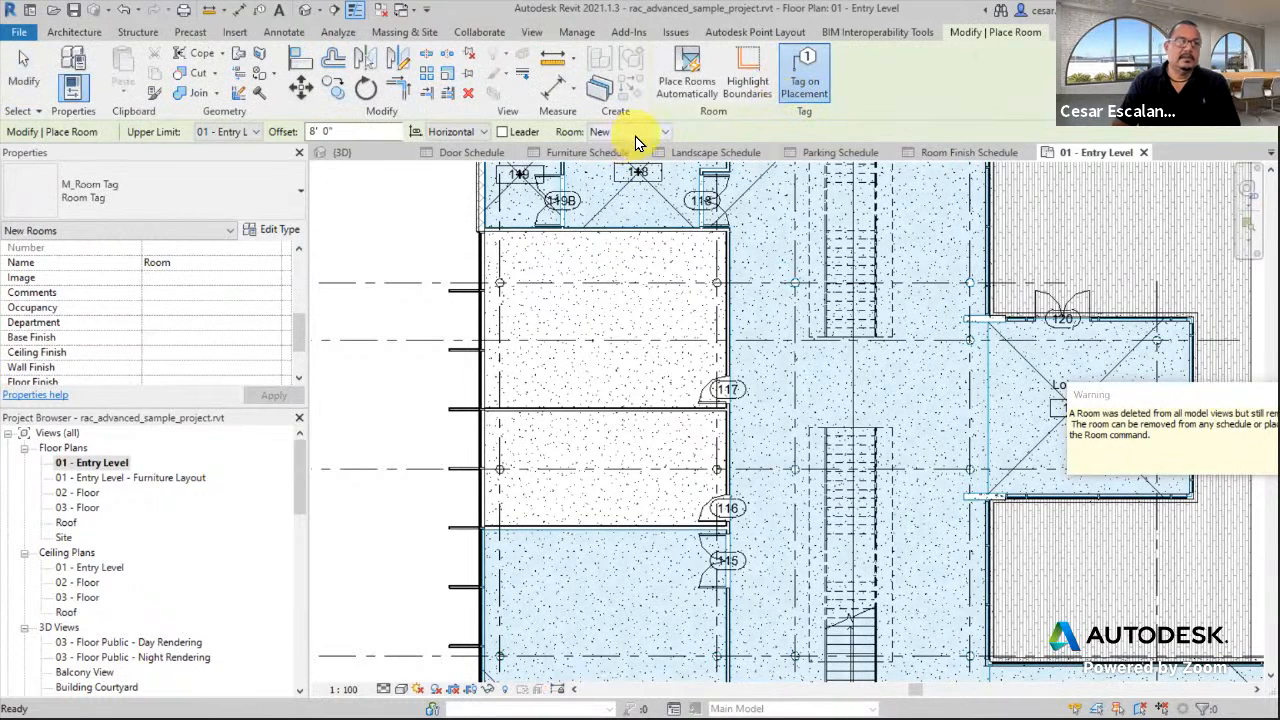
{"action": "left_click", "coordinate": [635, 136]}
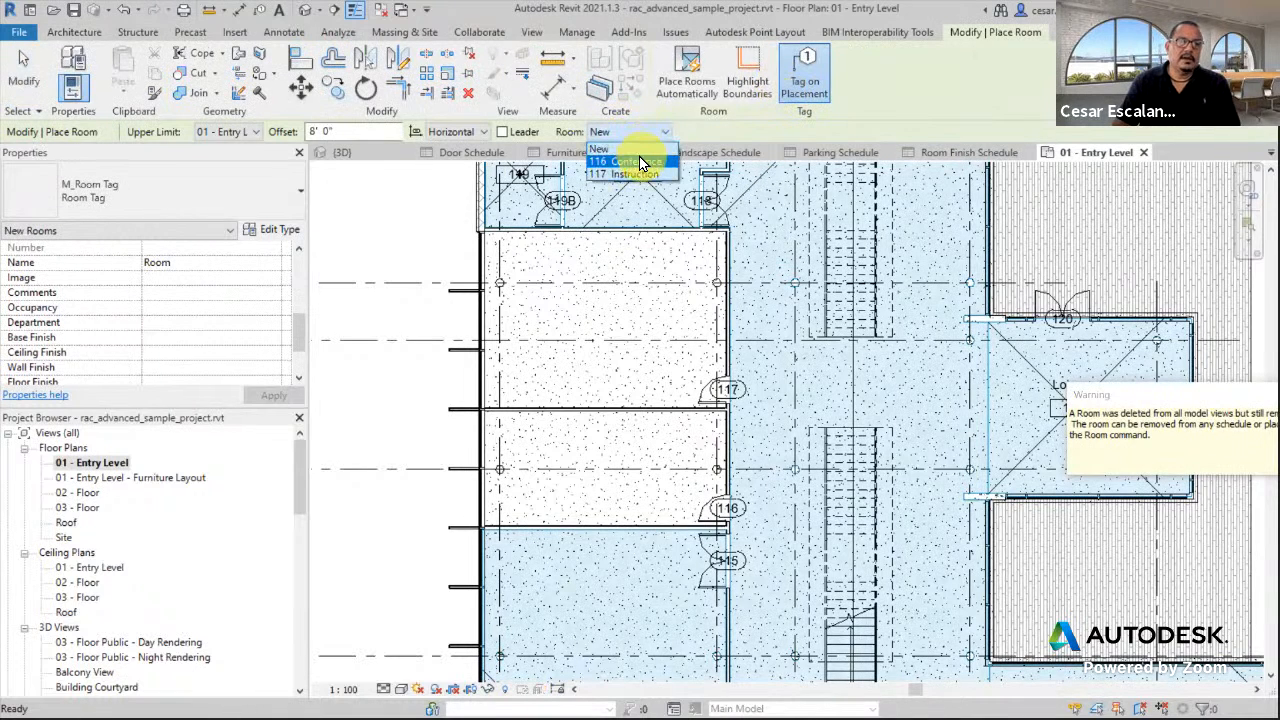
{"action": "left_click", "coordinate": [630, 161]}
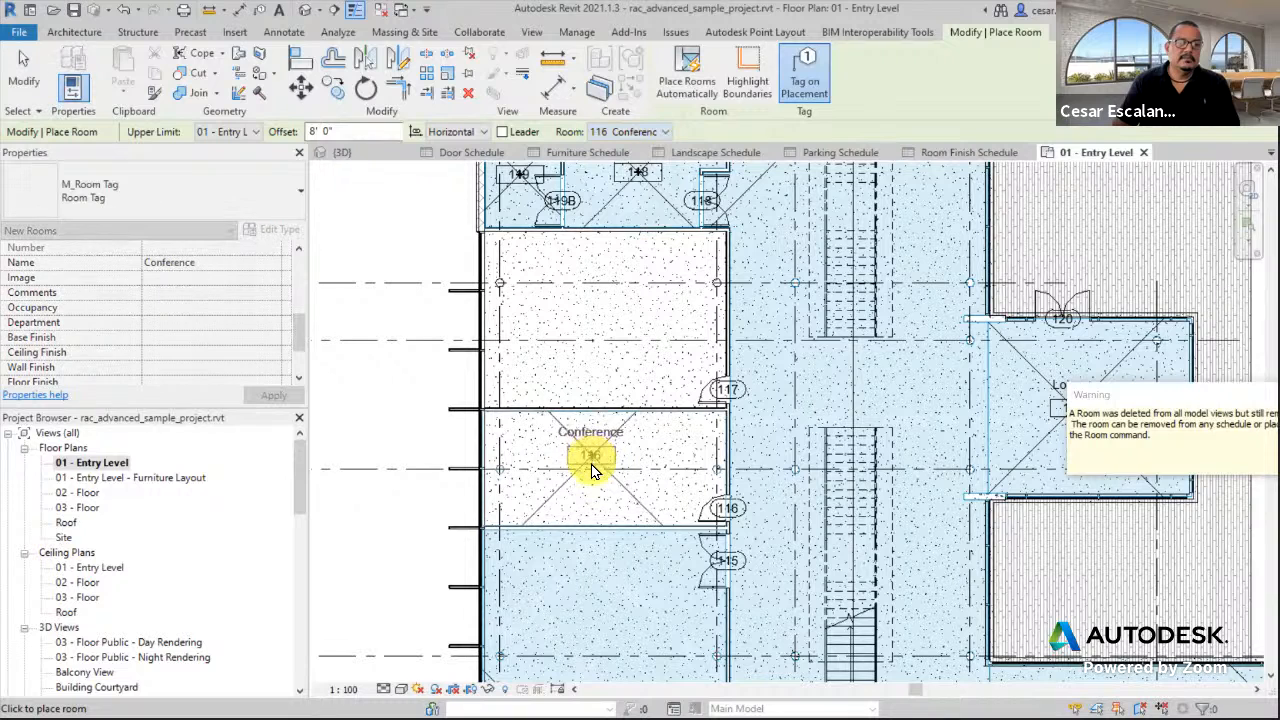
{"action": "left_click", "coordinate": [592, 476]}
Place the existing unplaced room 117 Instruction in the empty space directly north of Conference 116, and end room placement.
{"action": "left_click", "coordinate": [651, 134]}
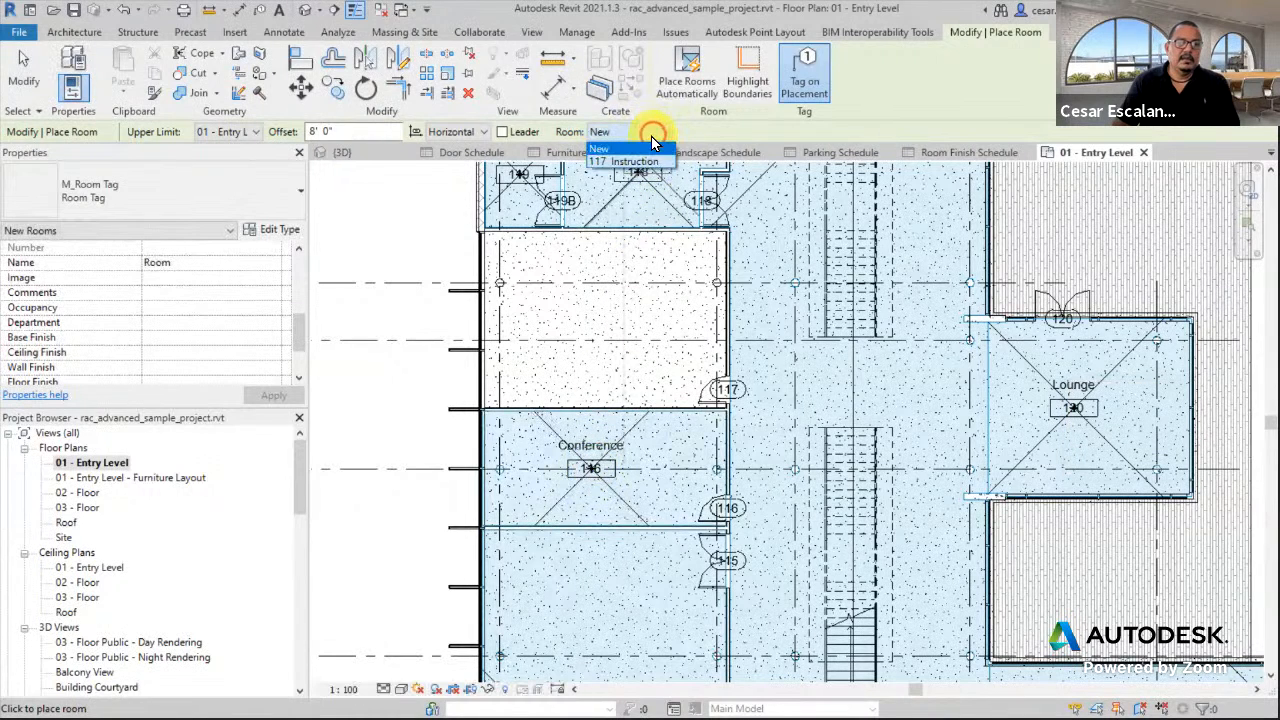
{"action": "left_click", "coordinate": [640, 161]}
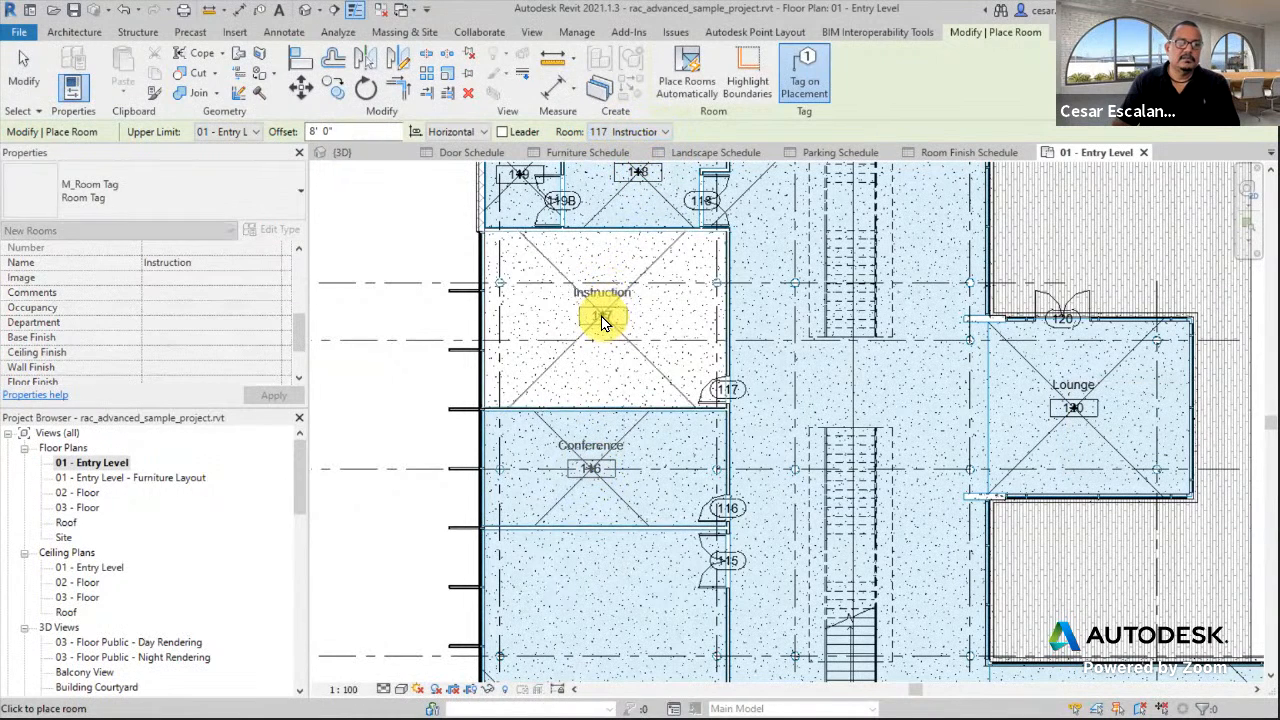
{"action": "left_click", "coordinate": [601, 322]}
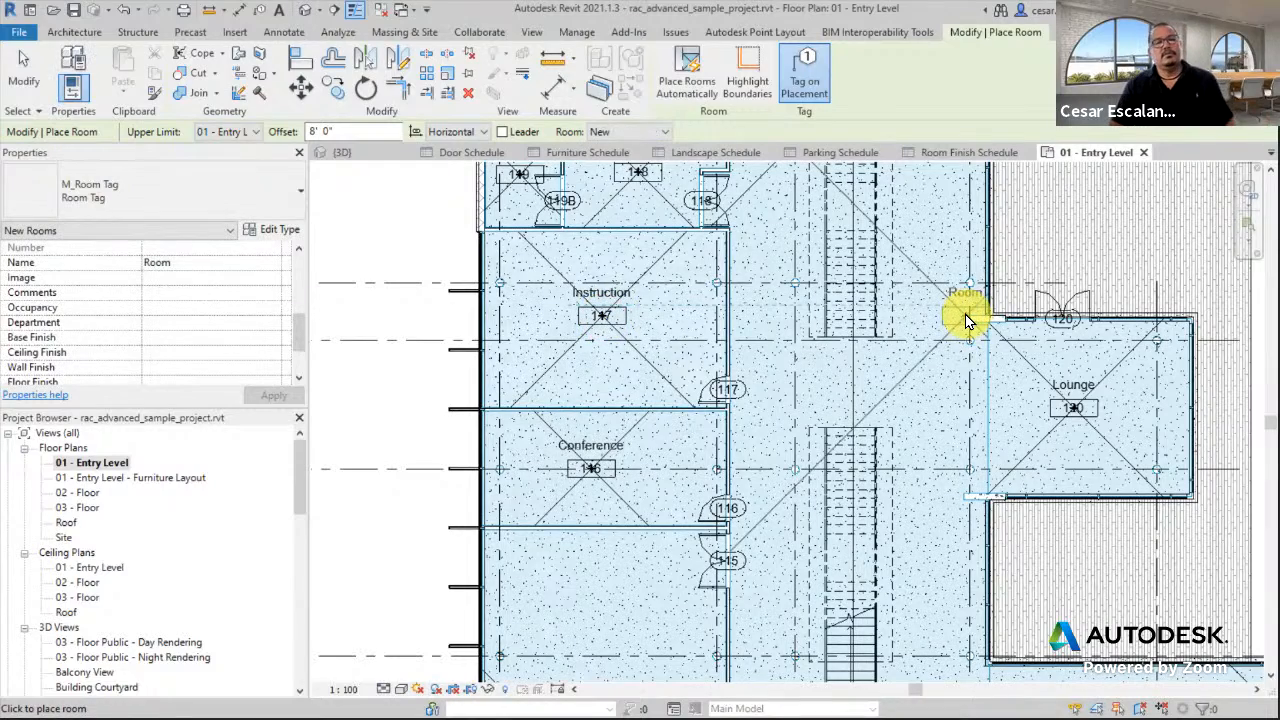
{"action": "key", "text": "Escape"}
{"action": "key", "text": "Escape"}
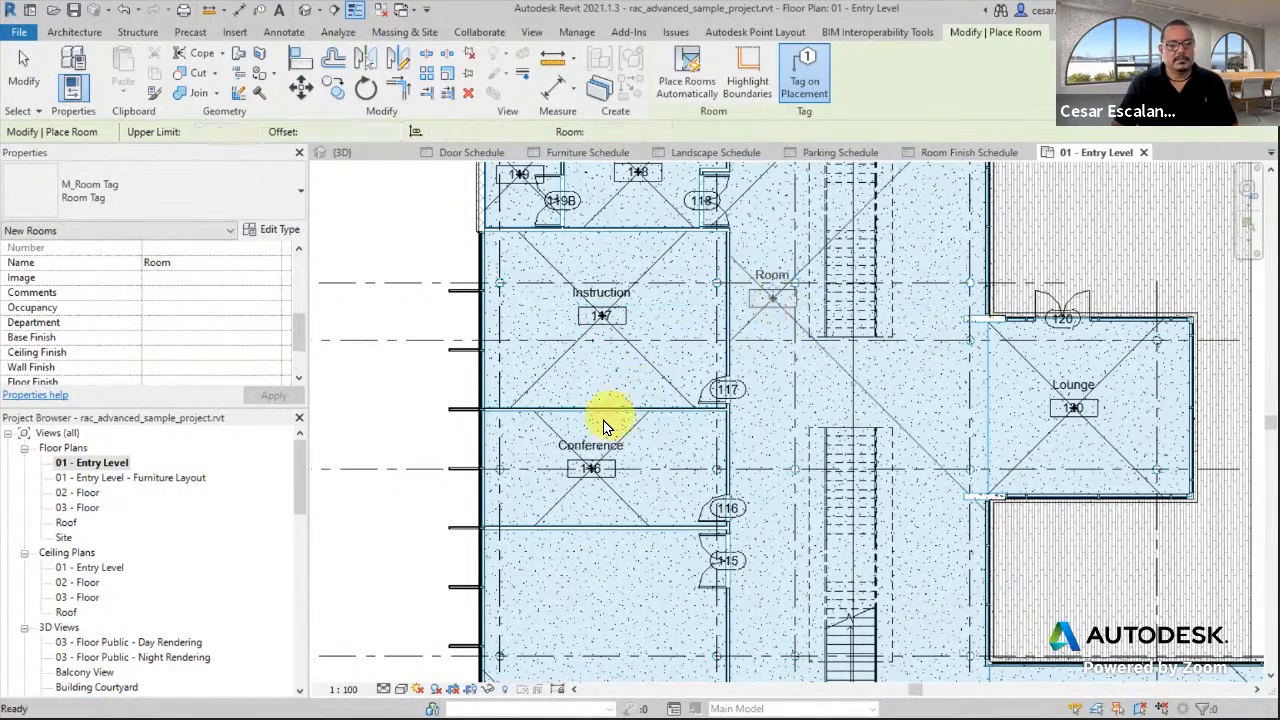
Select the room Instruction 105 south of Corridor 107 and examine its base, ceiling, wall and floor finish properties.
{"action": "scroll", "coordinate": [603, 437], "scroll_direction": "down", "scroll_amount": 3}
{"action": "middle_click_drag", "start_coordinate": [1111, 258], "coordinate": [922, 560]}
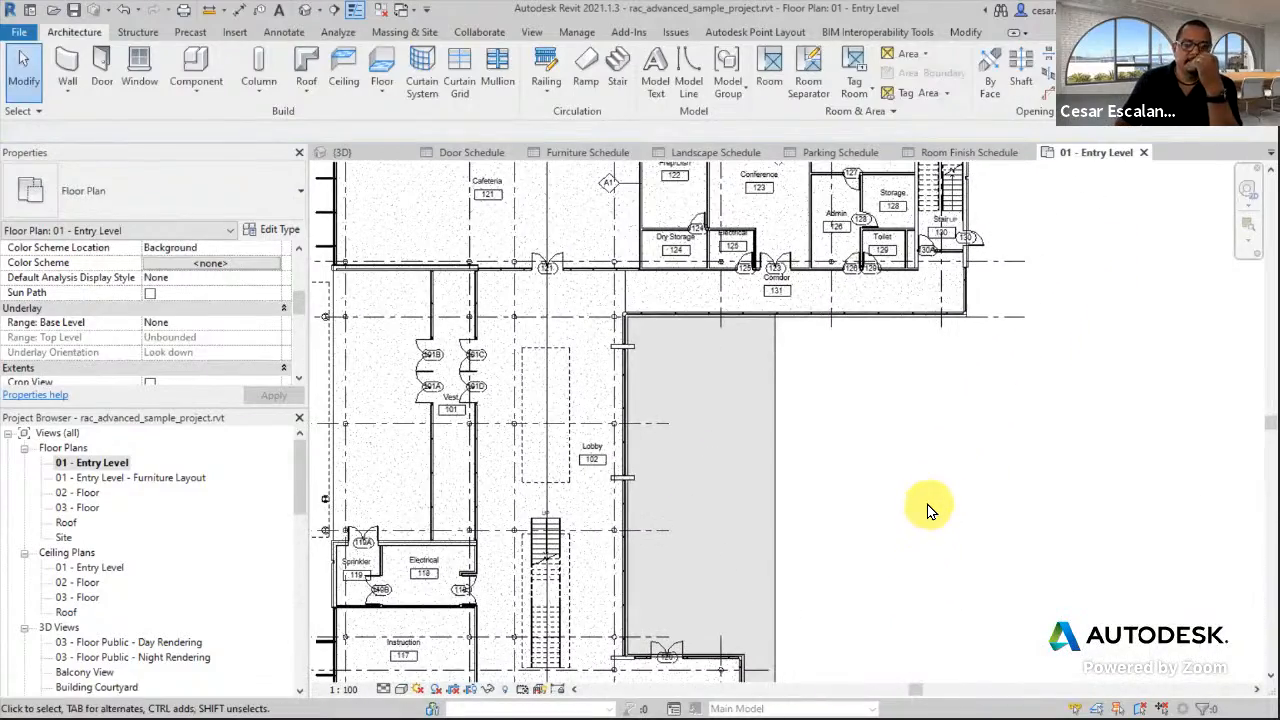
{"action": "scroll", "coordinate": [929, 509], "scroll_direction": "down", "scroll_amount": 2}
{"action": "scroll", "coordinate": [938, 470], "scroll_direction": "up", "scroll_amount": 1}
{"action": "scroll", "coordinate": [862, 290], "scroll_direction": "up", "scroll_amount": 2}
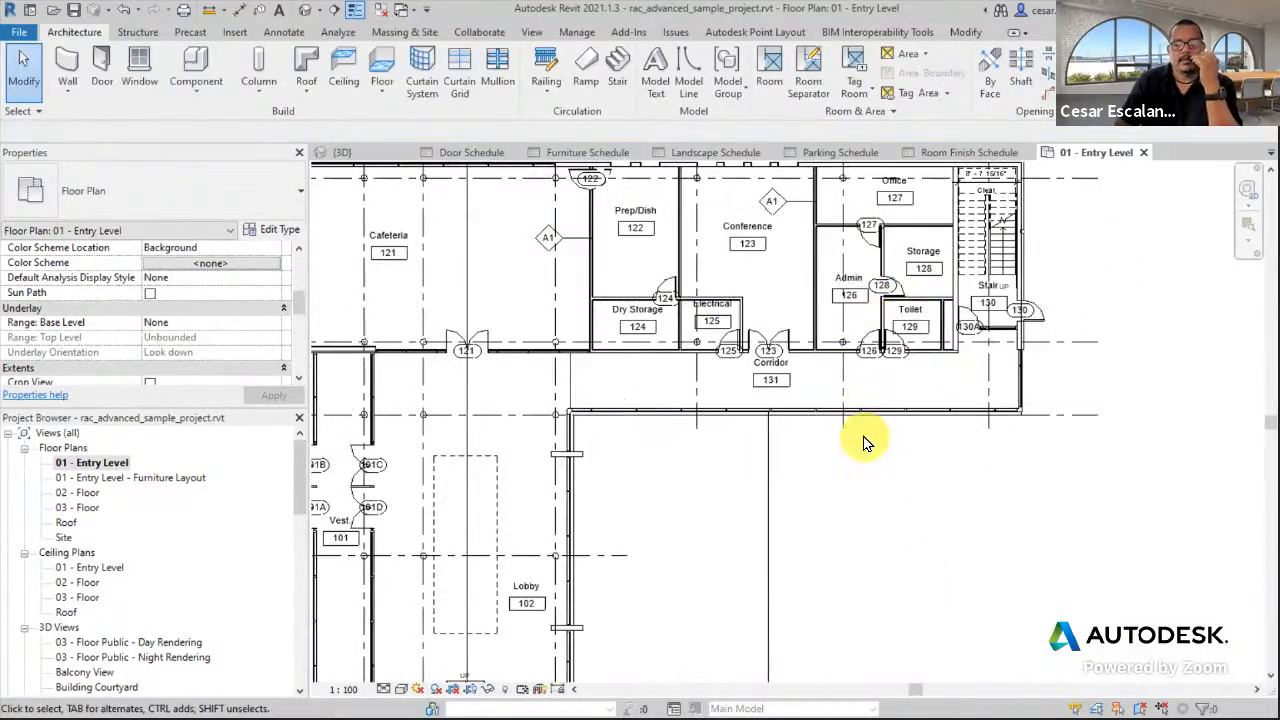
{"action": "middle_click_drag", "start_coordinate": [887, 450], "coordinate": [966, 206]}
{"action": "scroll", "coordinate": [1012, 385], "scroll_direction": "down", "scroll_amount": 2}
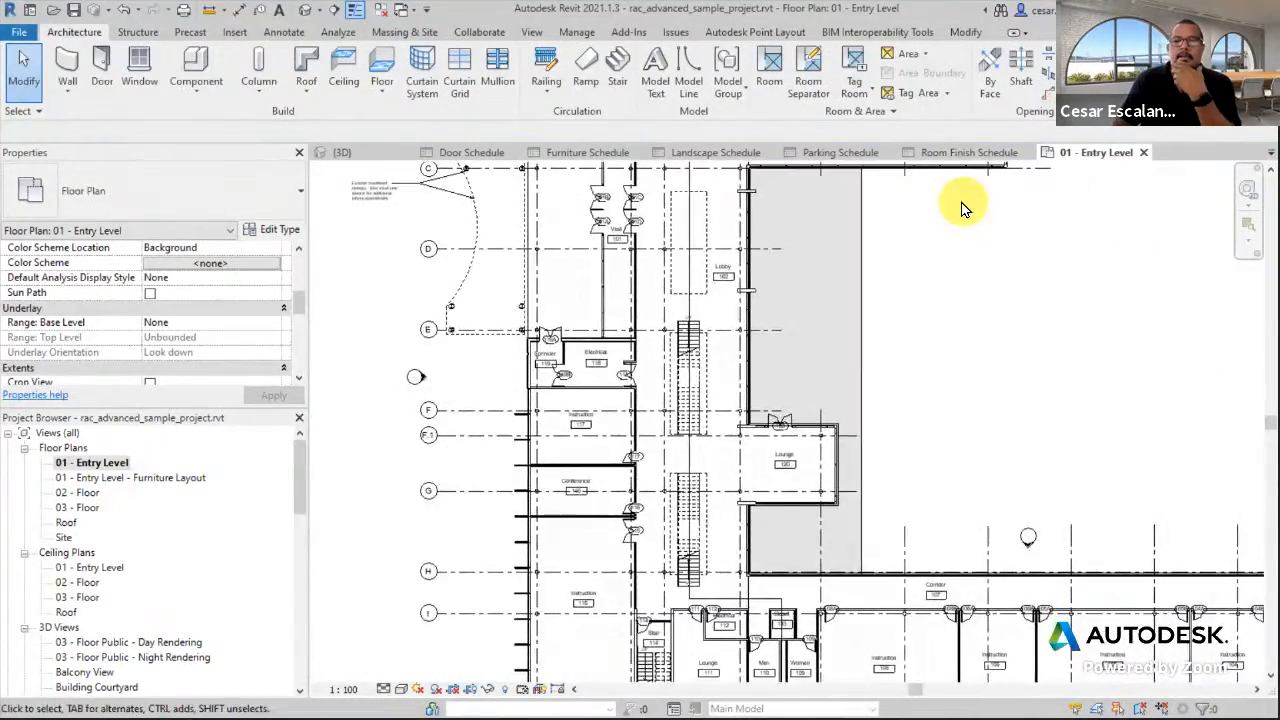
{"action": "scroll", "coordinate": [1000, 300], "scroll_direction": "down", "scroll_amount": 1}
{"action": "middle_click_drag", "start_coordinate": [1017, 349], "coordinate": [773, 345]}
{"action": "scroll", "coordinate": [836, 583], "scroll_direction": "up", "scroll_amount": 5}
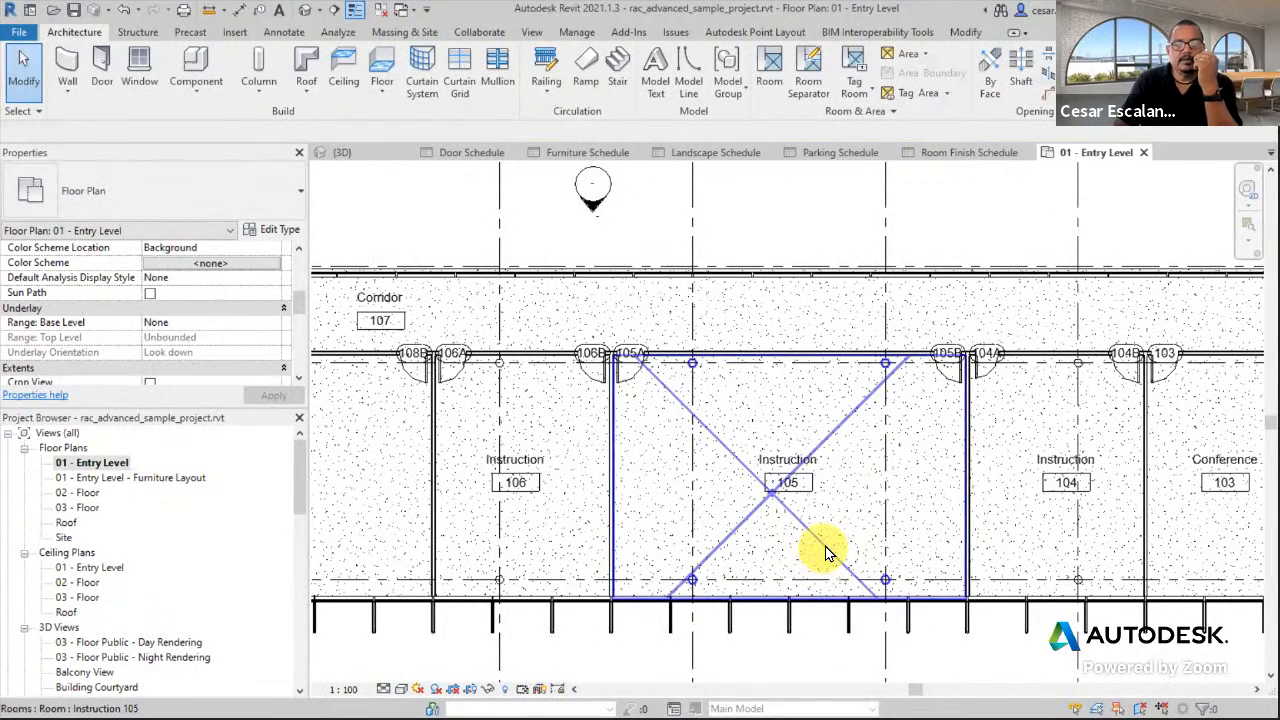
{"action": "left_click", "coordinate": [828, 550]}
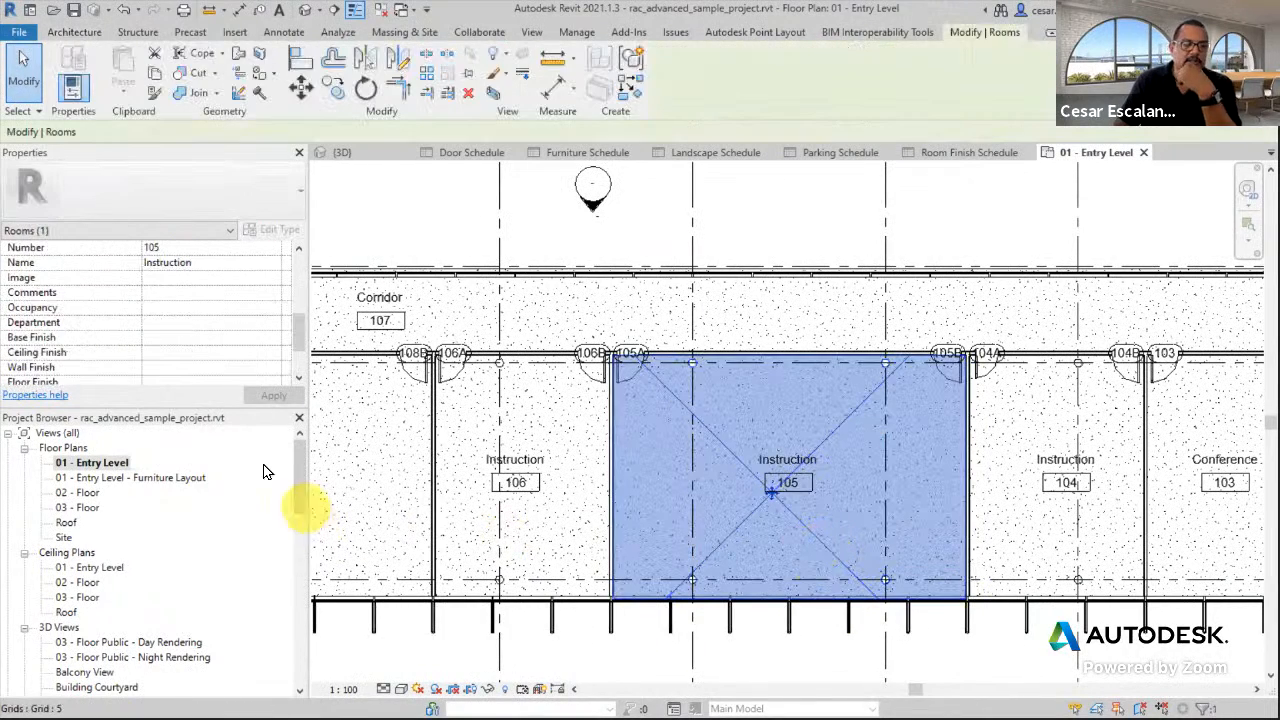
{"action": "mouse_move", "coordinate": [295, 321]}
{"action": "left_mouse_down"}
{"action": "mouse_move", "coordinate": [298, 337]}
{"action": "mouse_move", "coordinate": [286, 334]}
{"action": "left_mouse_up"}
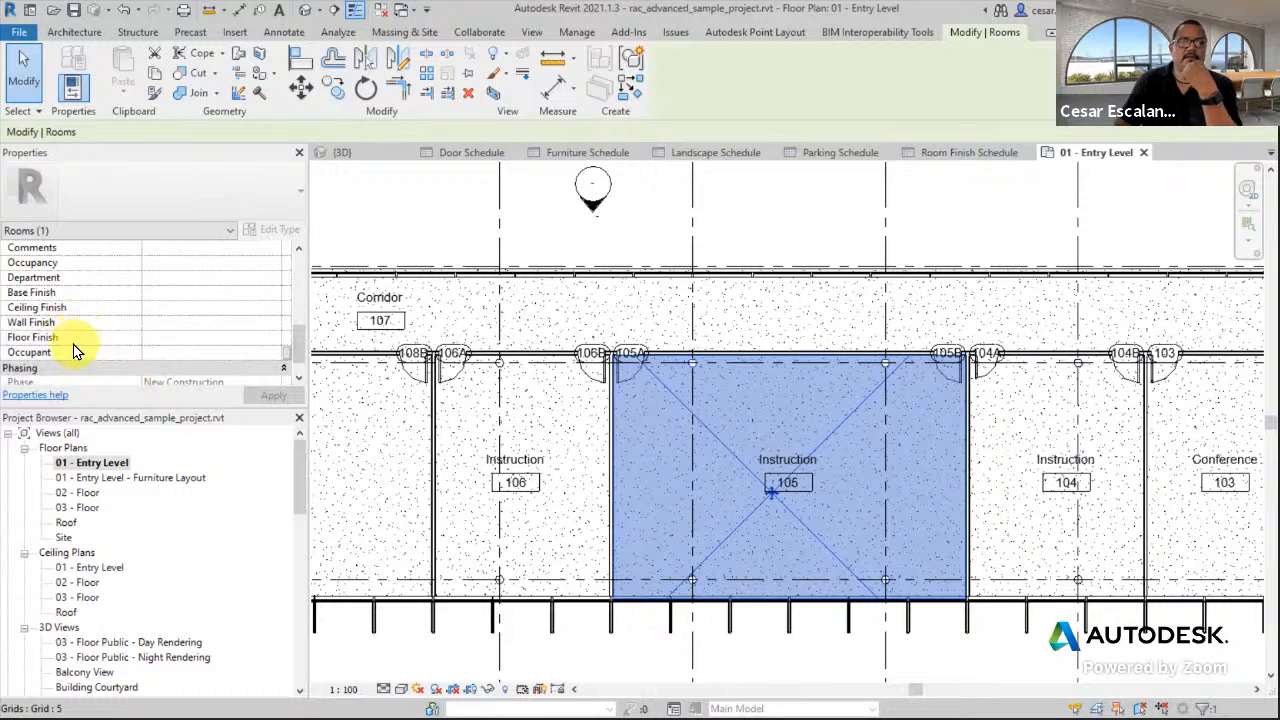
Set the floor finish of room Instruction 105 to CP-1 and apply the change.
{"action": "left_click", "coordinate": [167, 294]}
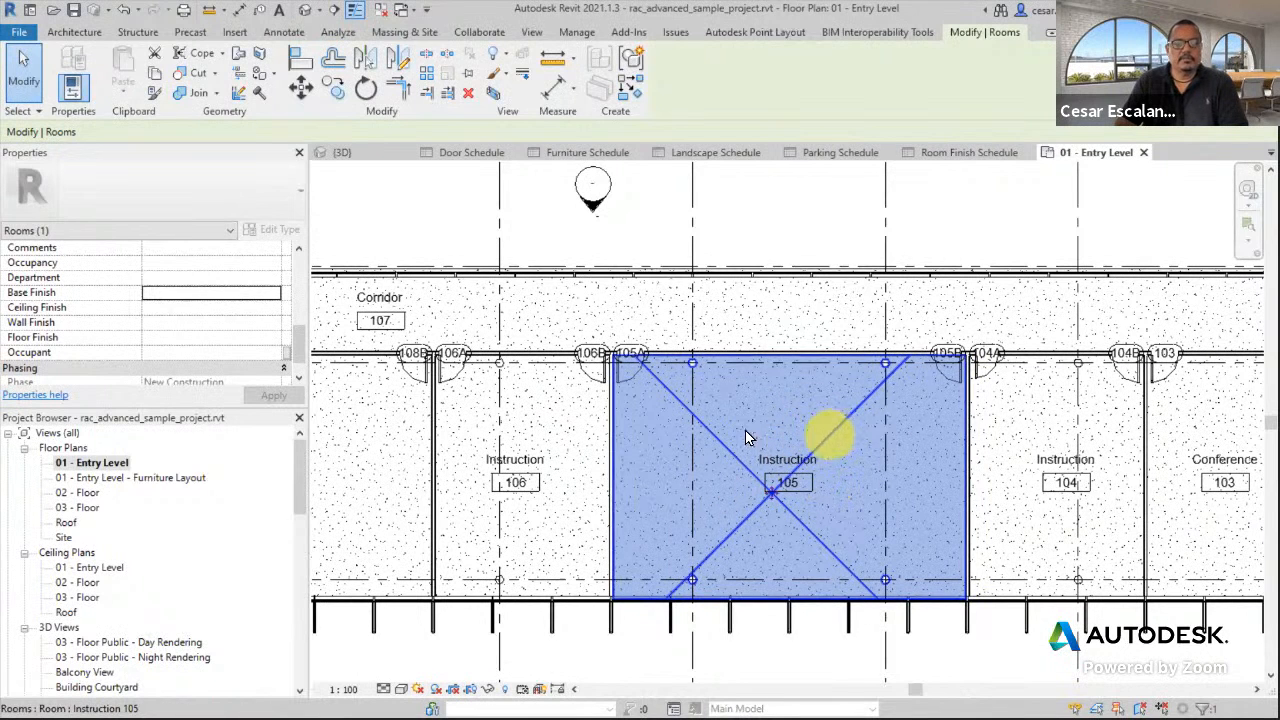
{"action": "left_click", "coordinate": [162, 339]}
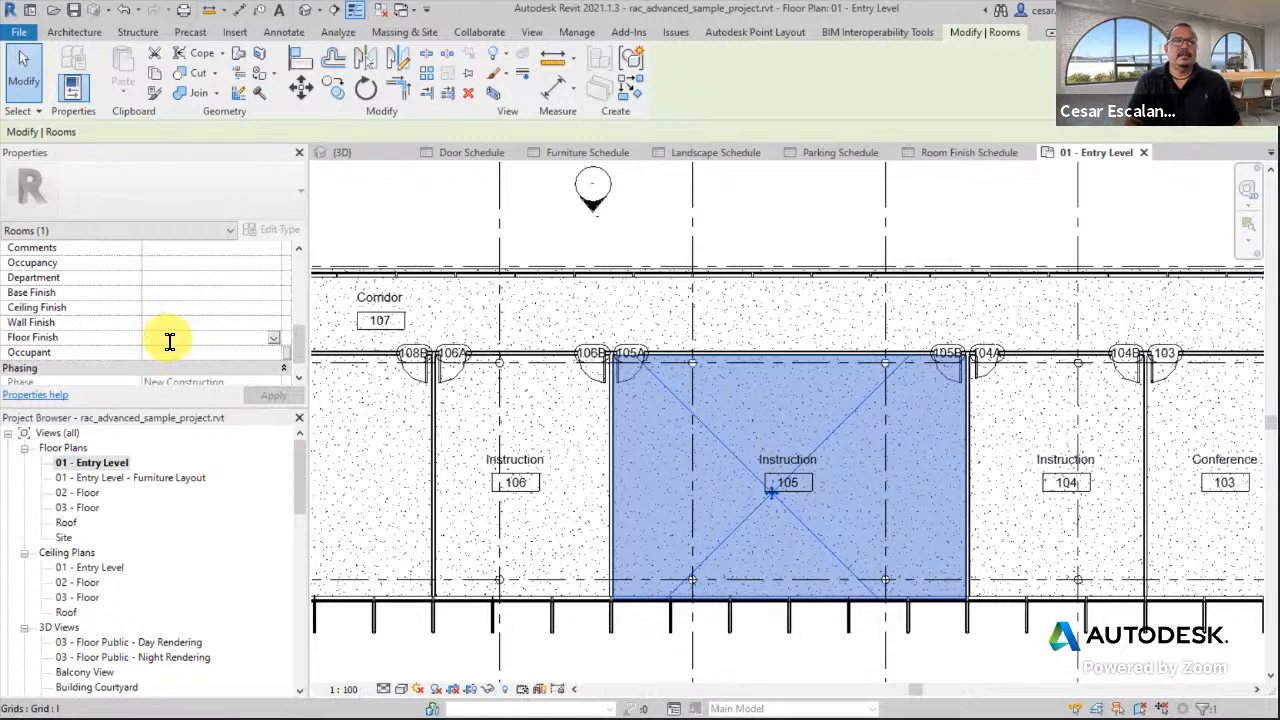
{"action": "type", "text": "C"}
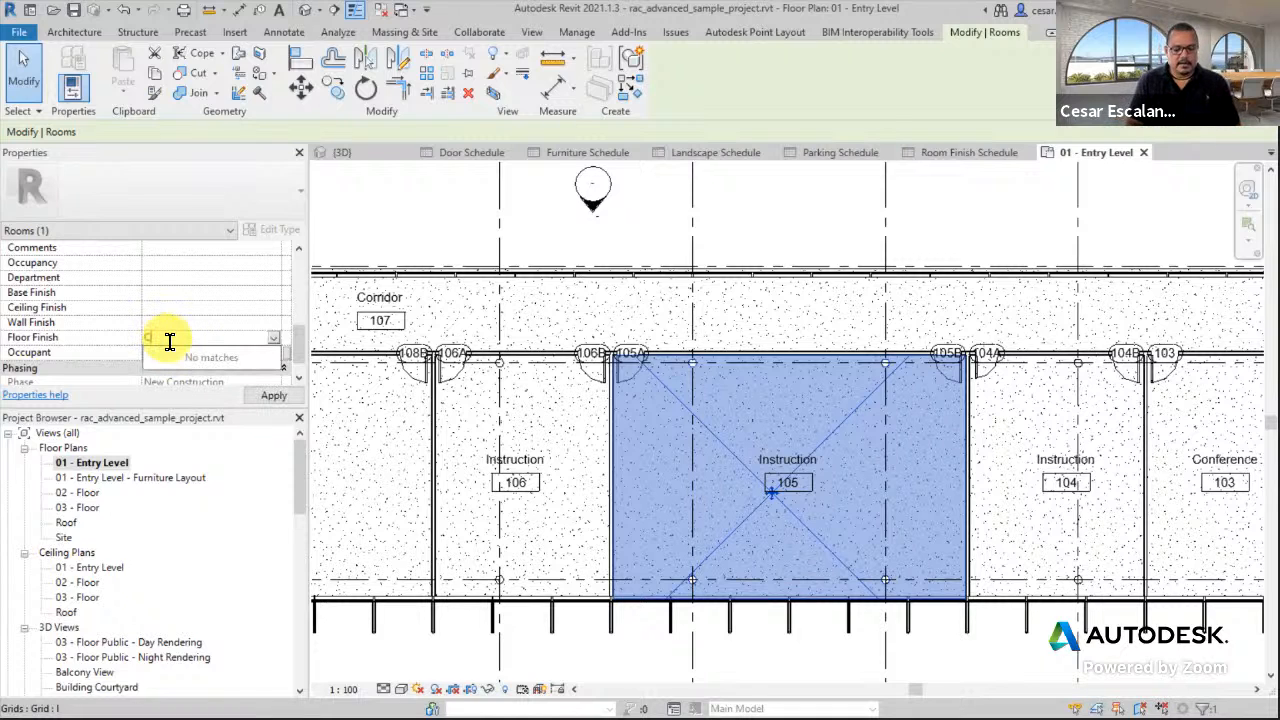
{"action": "type", "text": "p"}
{"action": "key", "text": "BackSpace"}
{"action": "type", "text": "P-"}
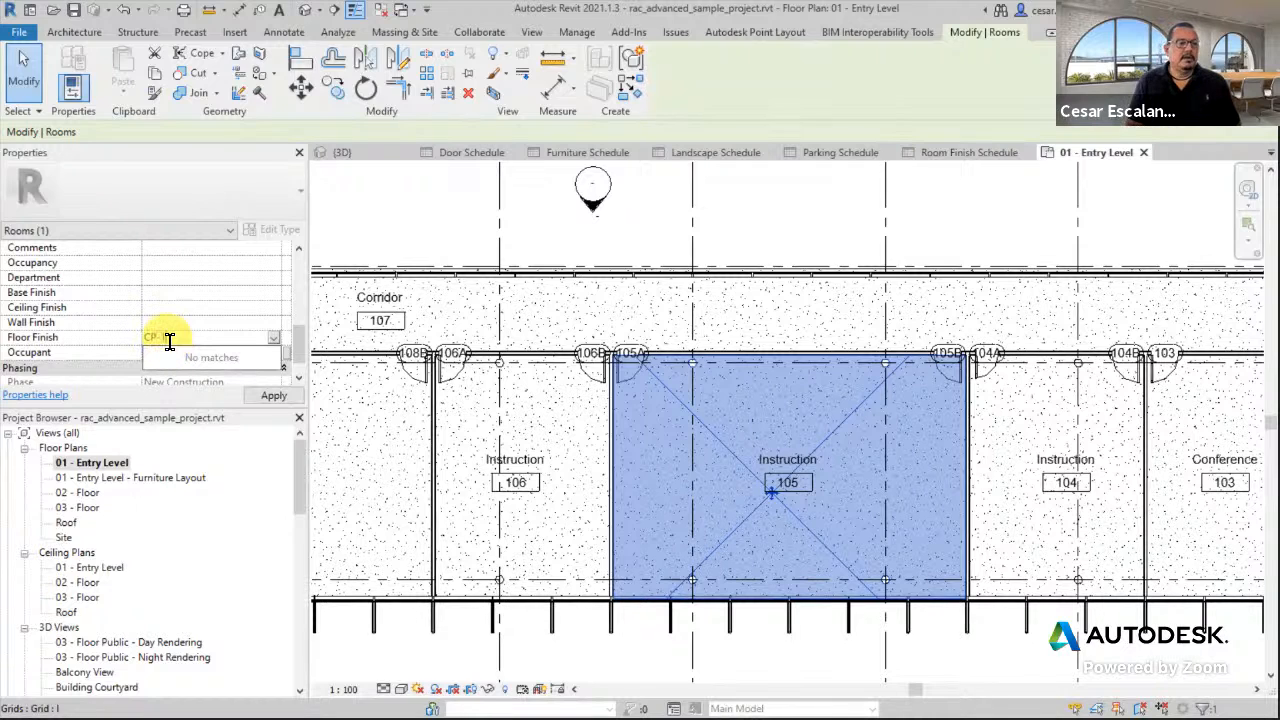
{"action": "type", "text": "1"}
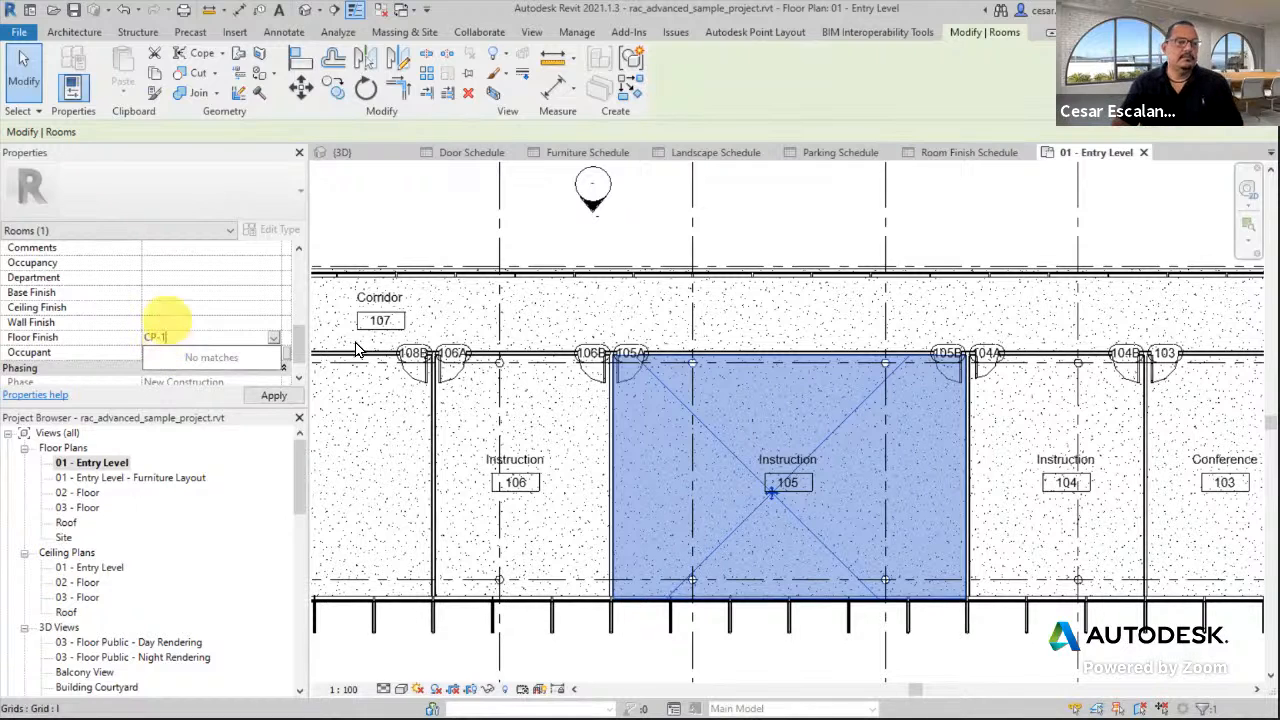
{"action": "left_click", "coordinate": [278, 396]}
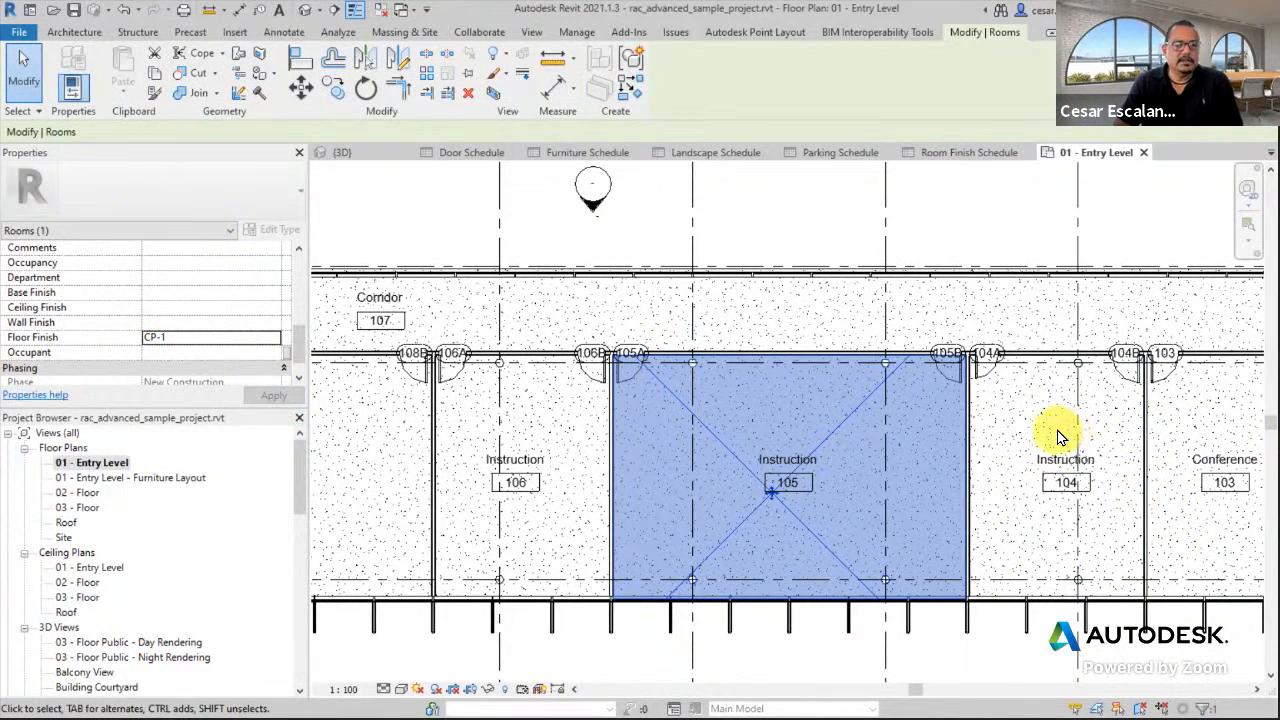
Select the rooms Instruction 104 and Instruction 106 together and open their shared floor finish value for editing.
{"action": "middle_click_drag", "start_coordinate": [1050, 408], "coordinate": [871, 383]}
{"action": "scroll", "coordinate": [871, 383], "scroll_direction": "down", "scroll_amount": 1}
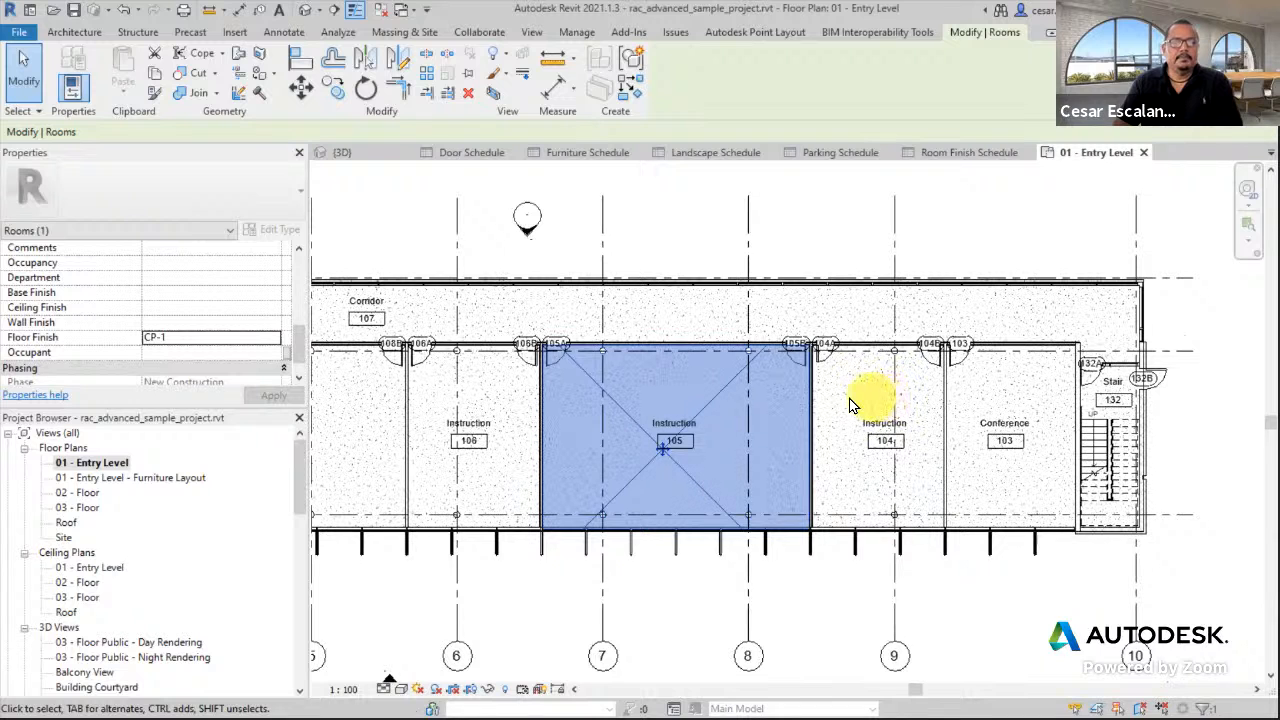
{"action": "left_click", "coordinate": [838, 400]}
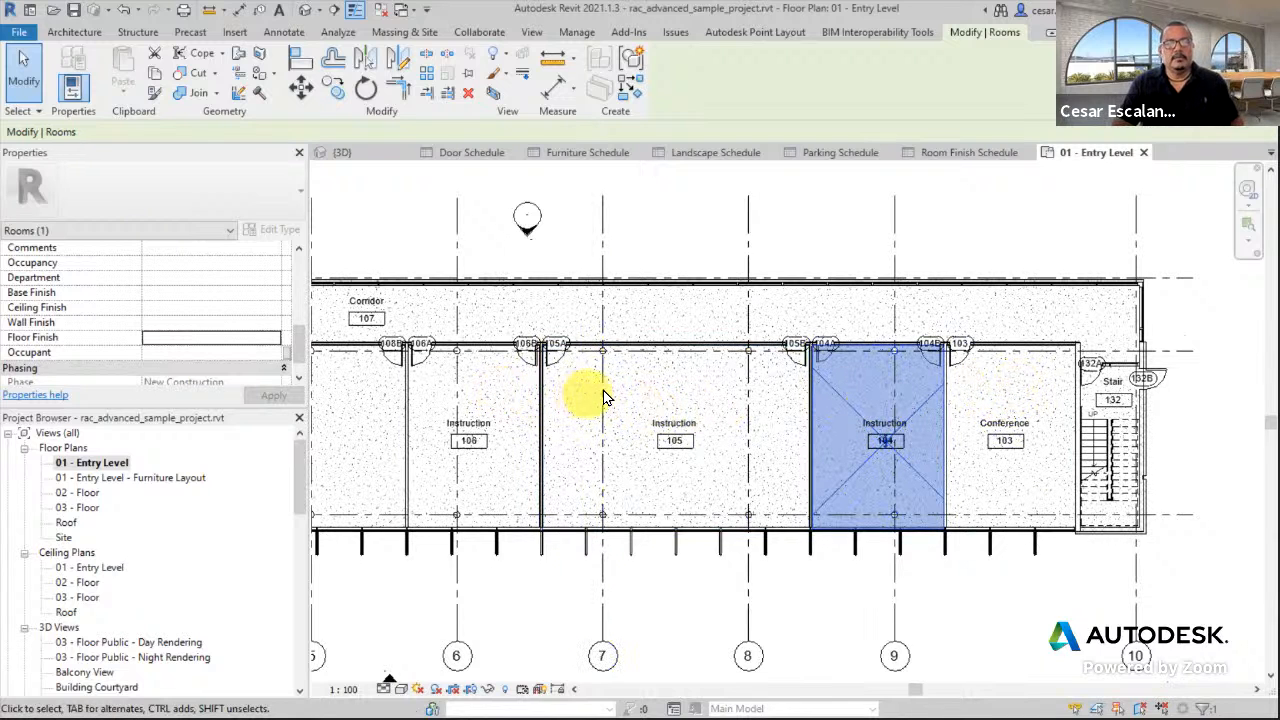
{"action": "left_click", "coordinate": [513, 398], "text": "ctrl"}
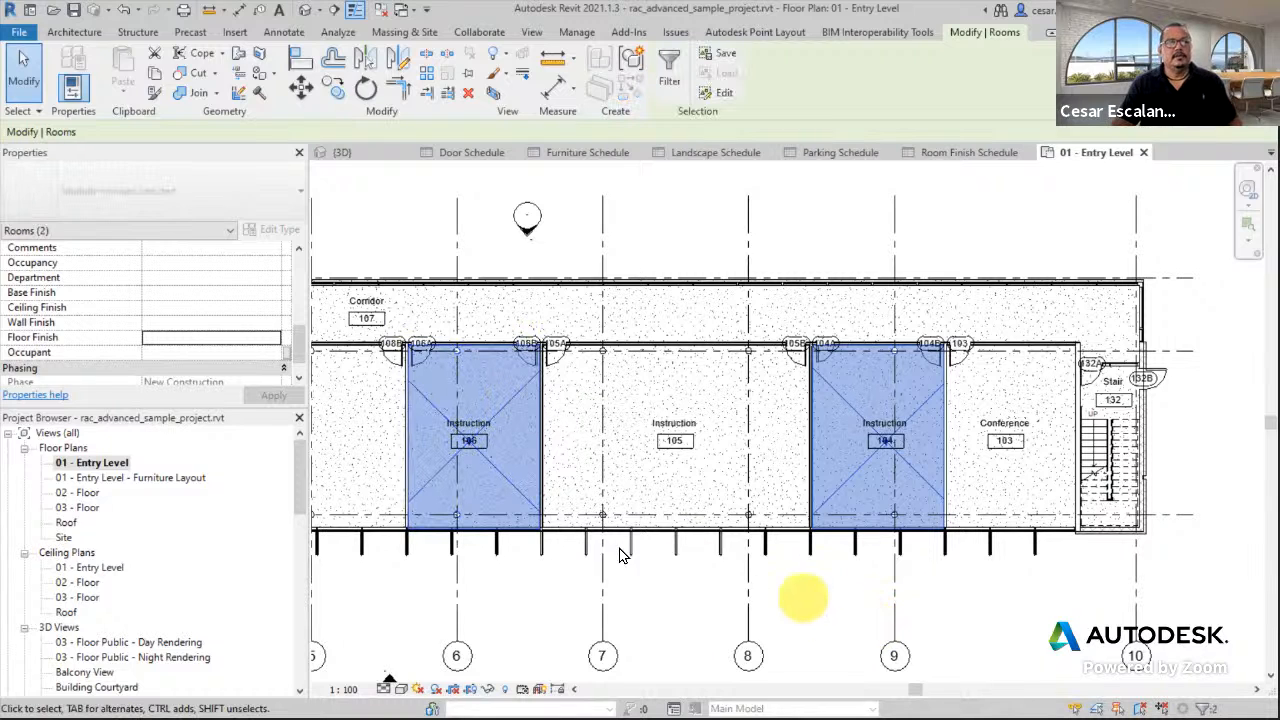
{"action": "left_click", "coordinate": [273, 339]}
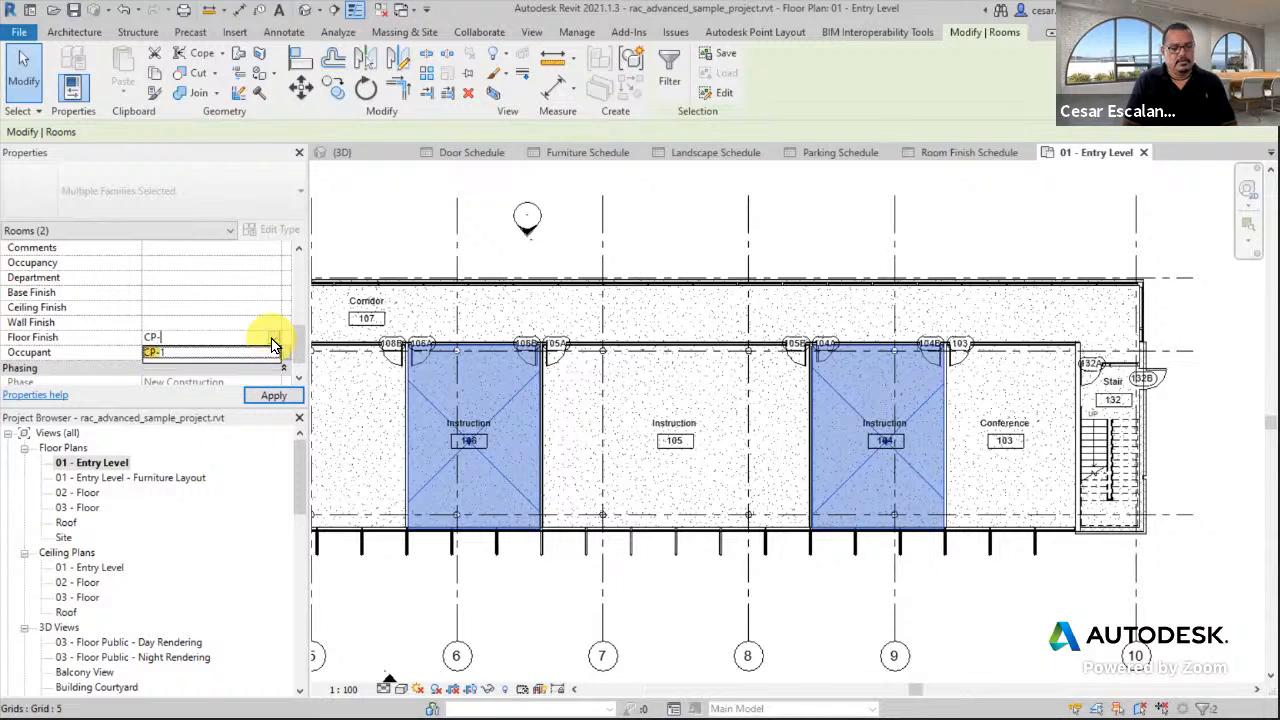
Set the floor finish of the selected Instruction rooms 104 and 106 to CP-2.
{"action": "type", "text": "2"}
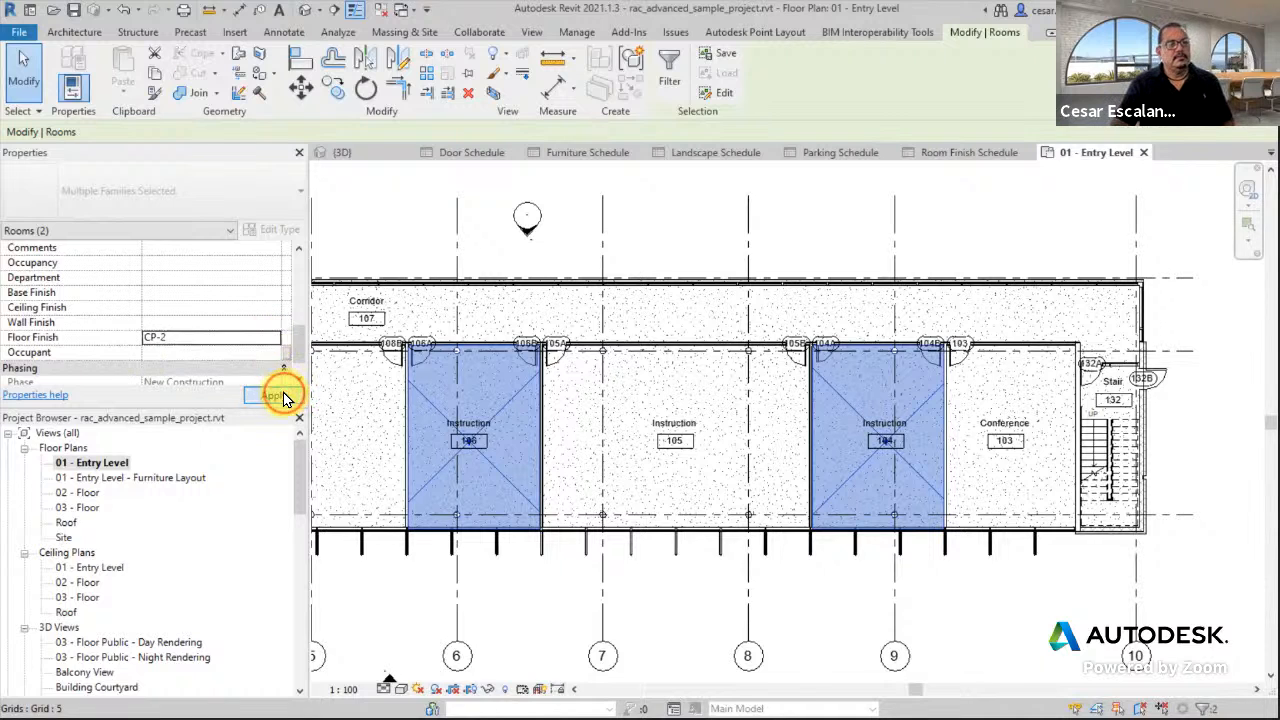
{"action": "left_click", "coordinate": [273, 395]}
Set the floor finish of Instruction room 108 to the existing value CP-1 and clear the selection.
{"action": "middle_click_drag", "start_coordinate": [693, 604], "coordinate": [1031, 580]}
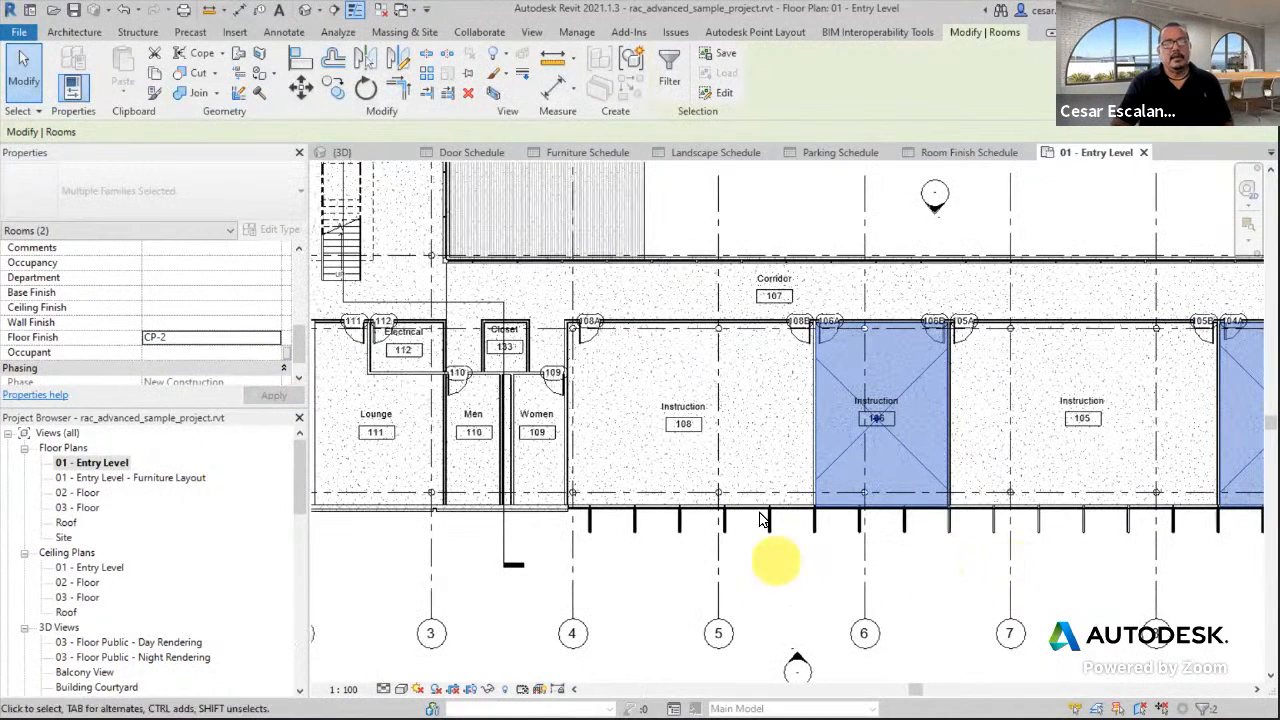
{"action": "left_click", "coordinate": [714, 449]}
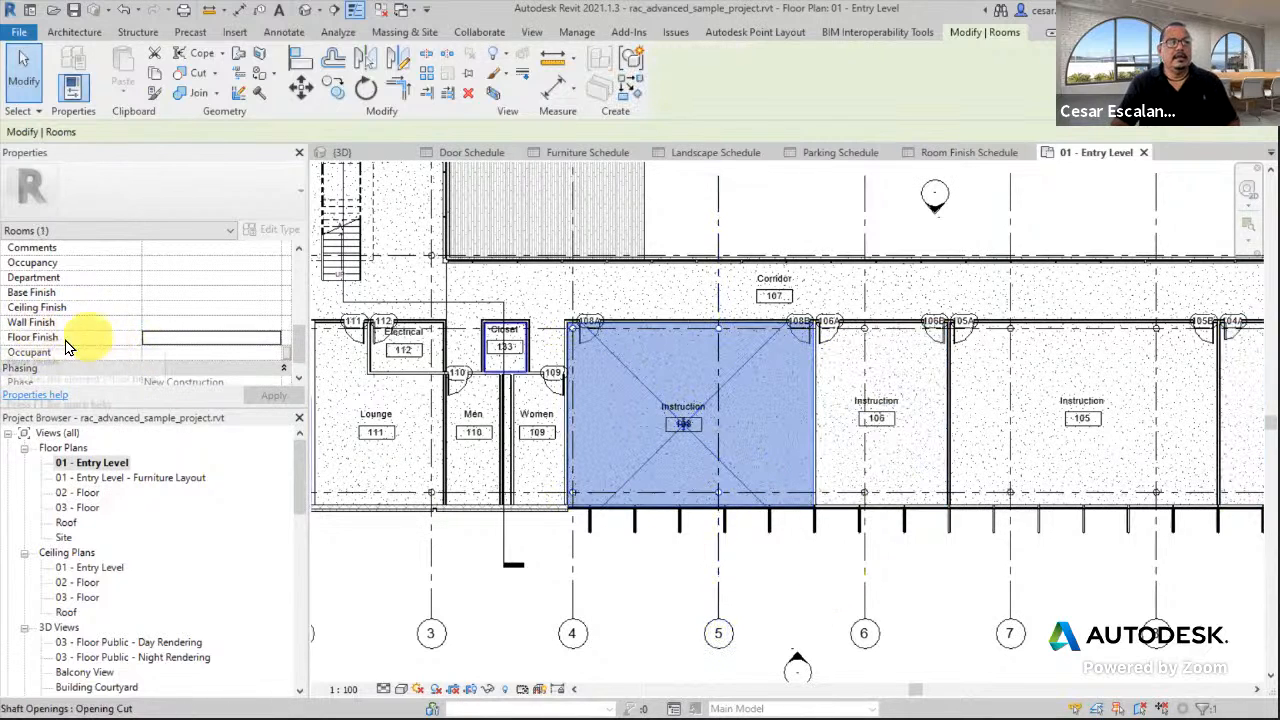
{"action": "left_click", "coordinate": [249, 338]}
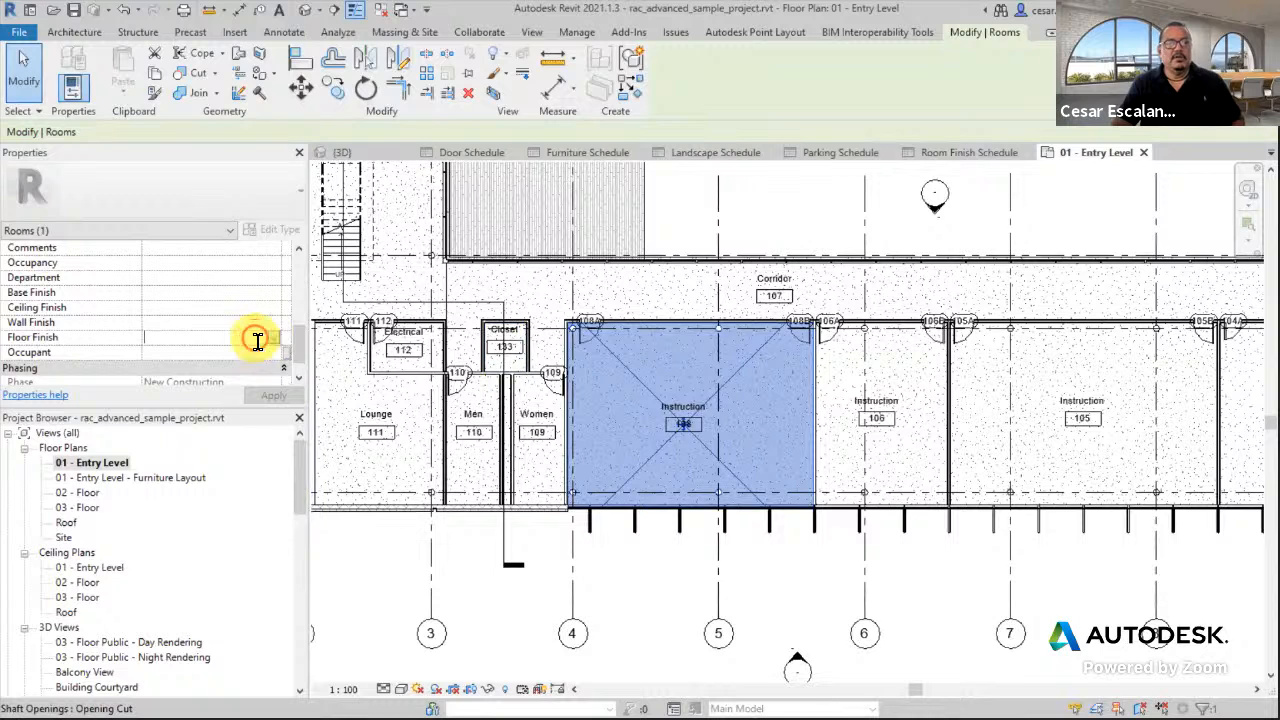
{"action": "left_click", "coordinate": [272, 338]}
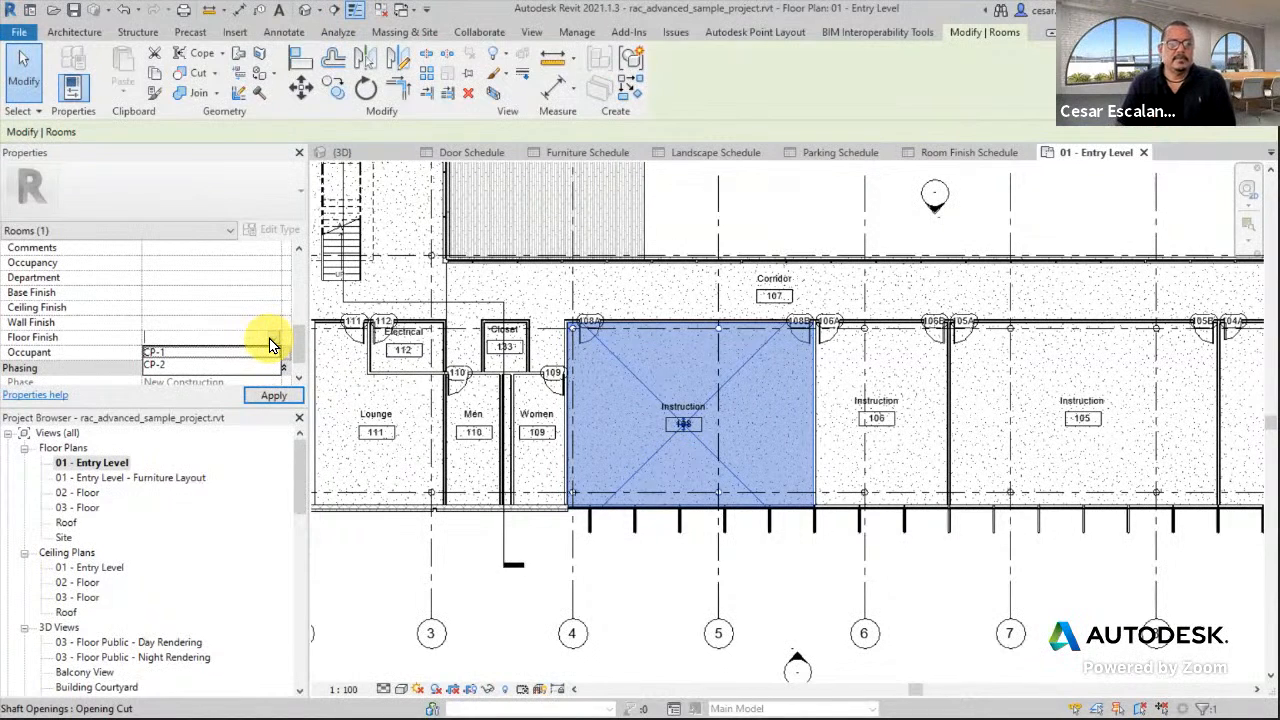
{"action": "left_click", "coordinate": [153, 350]}
{"action": "left_click", "coordinate": [640, 594]}
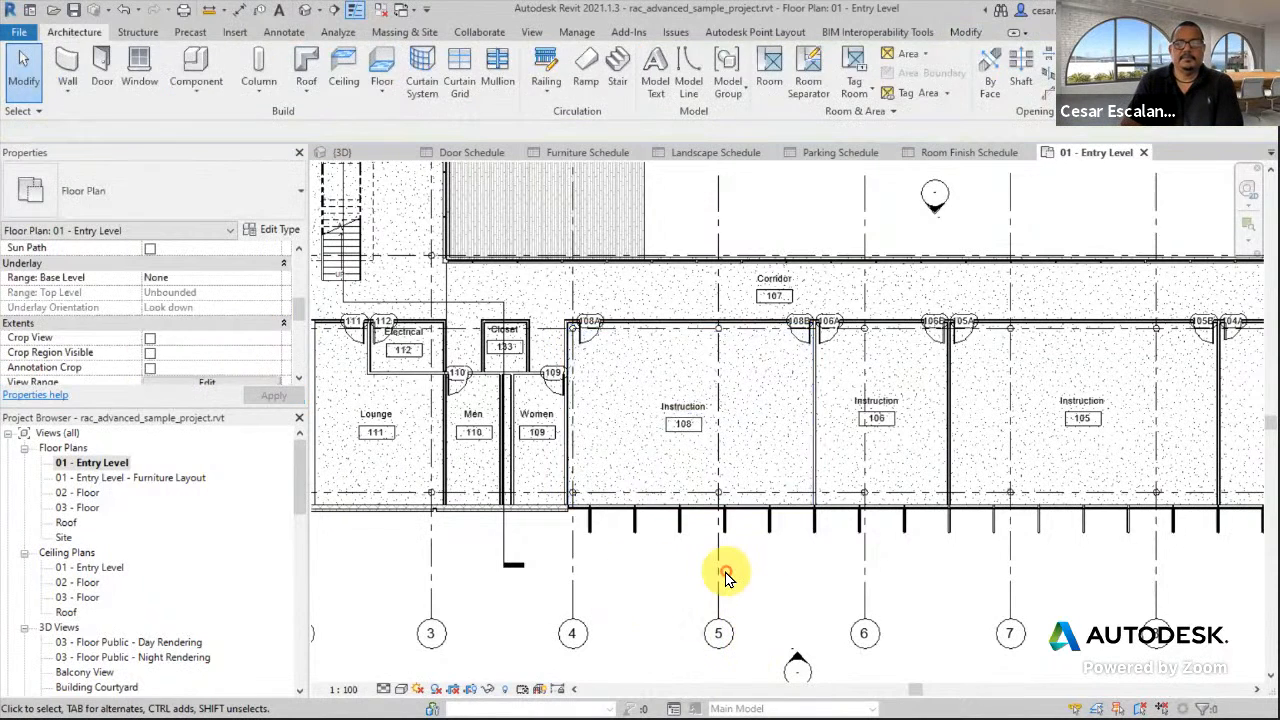
Set the floor finish of the Men room 110 and the Women room 109 together to TL-1.
{"action": "scroll", "coordinate": [729, 571], "scroll_direction": "down", "scroll_amount": 2}
{"action": "middle_click_drag", "start_coordinate": [916, 594], "coordinate": [747, 591]}
{"action": "middle_click_drag", "start_coordinate": [878, 574], "coordinate": [1045, 538]}
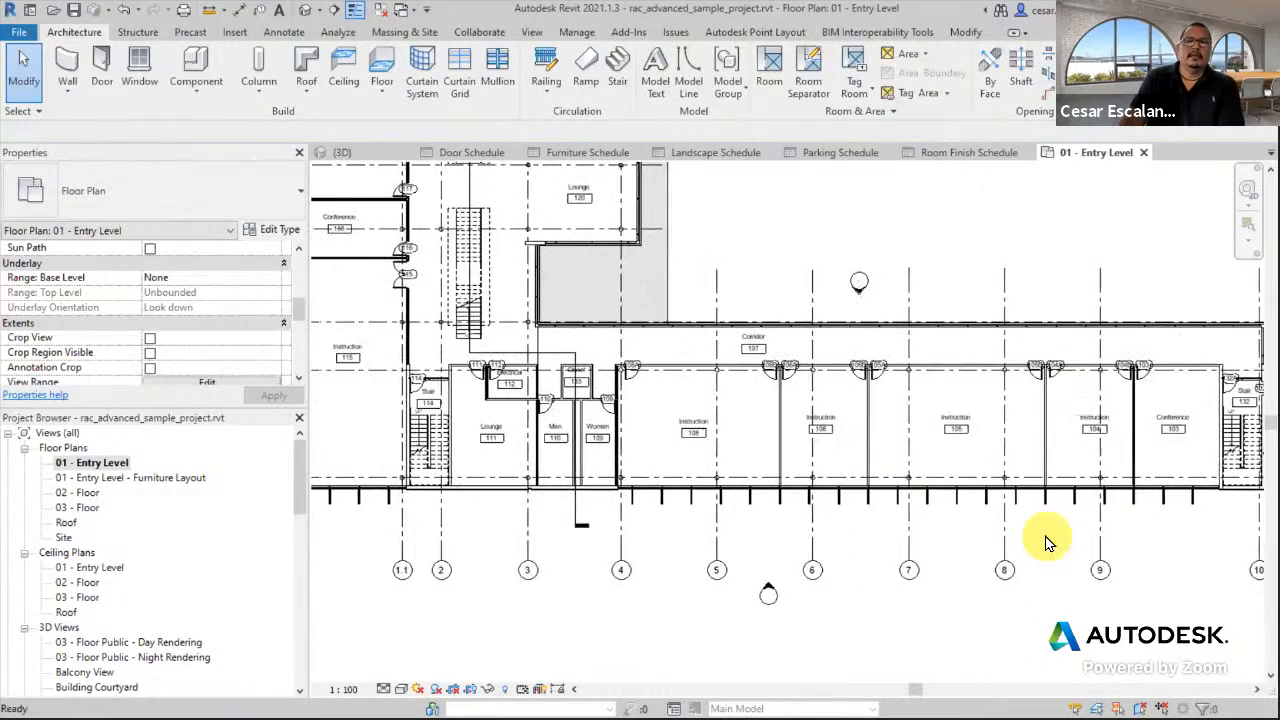
{"action": "middle_click_drag", "start_coordinate": [828, 360], "coordinate": [828, 402]}
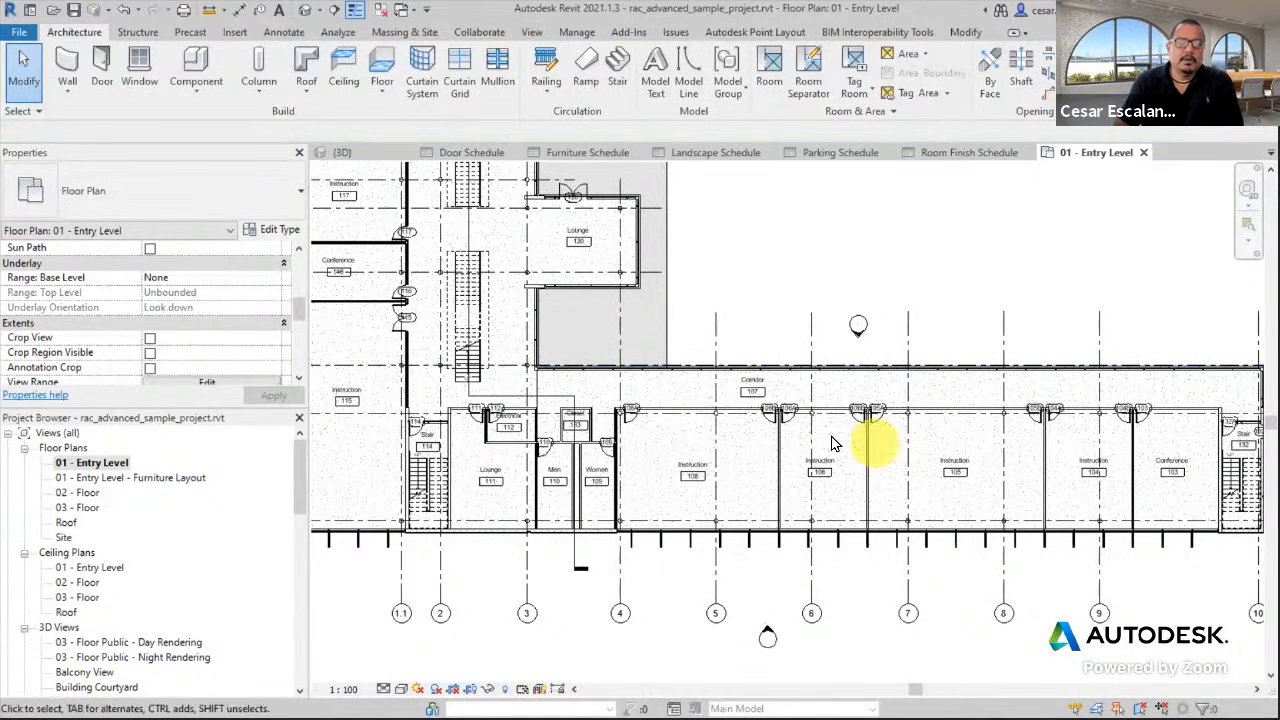
{"action": "scroll", "coordinate": [545, 500], "scroll_direction": "up", "scroll_amount": 5}
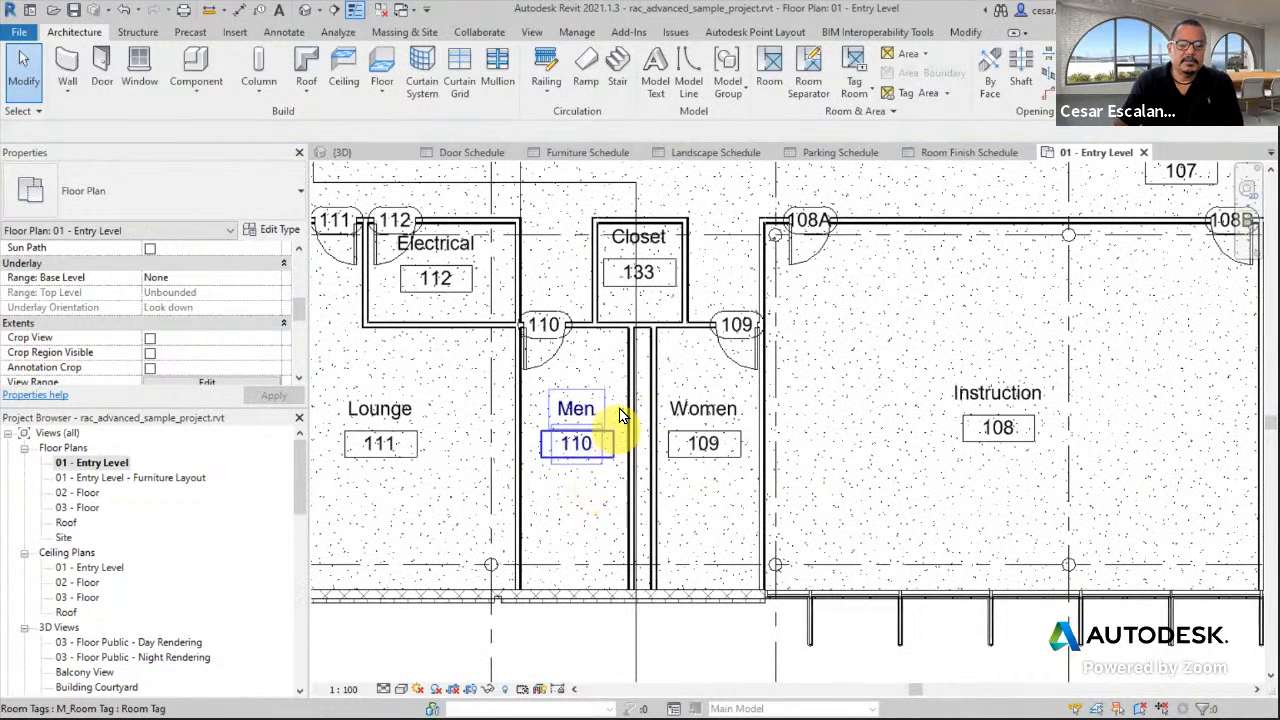
{"action": "left_click", "coordinate": [614, 410]}
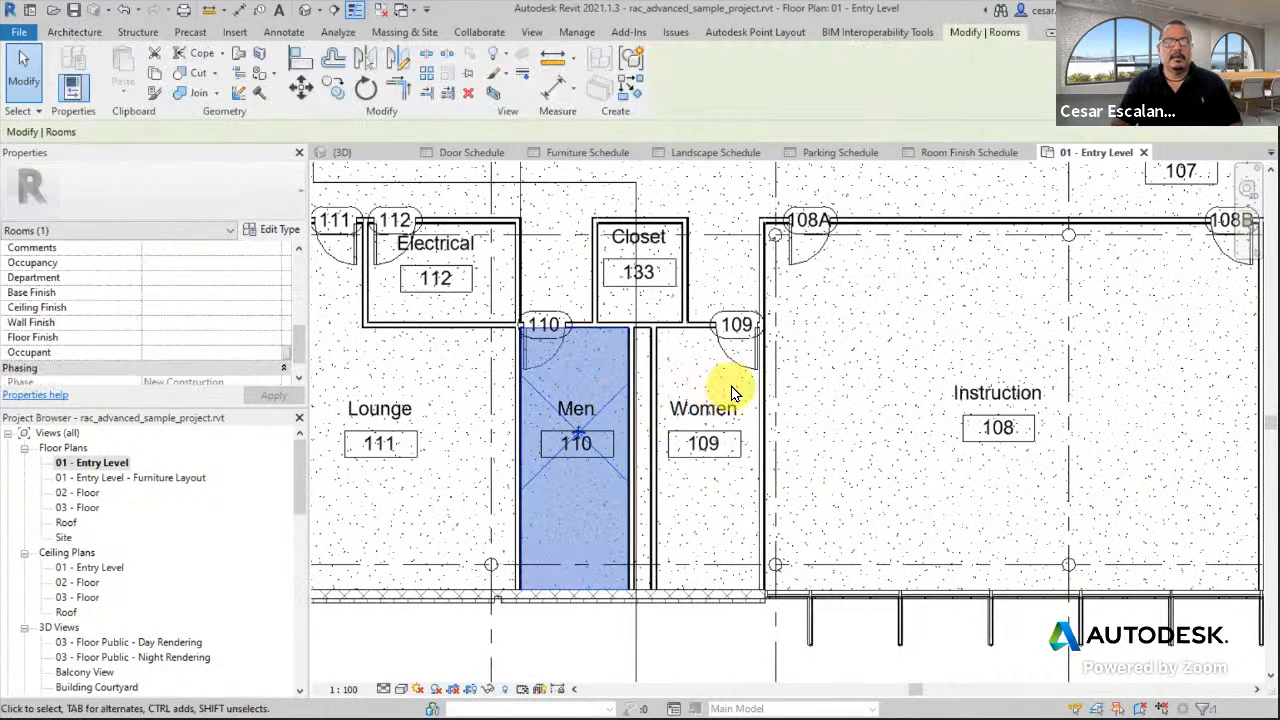
{"action": "left_click", "coordinate": [740, 470], "text": "ctrl"}
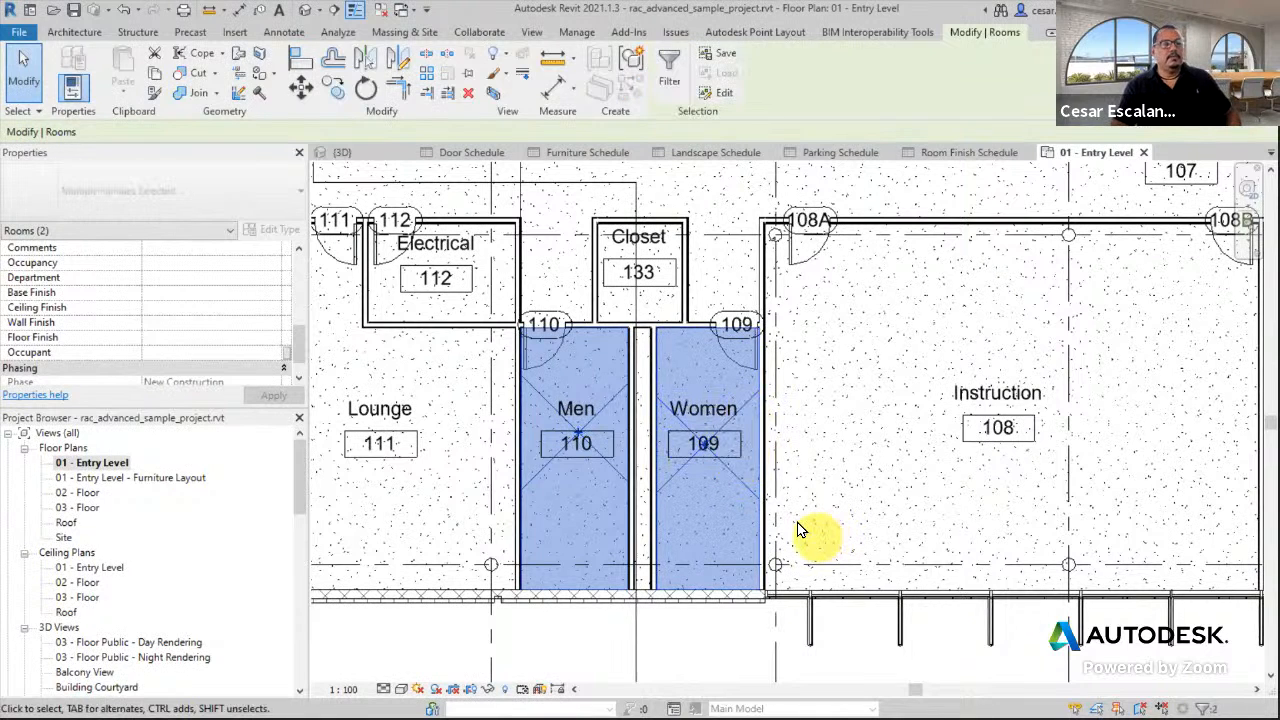
{"action": "left_click", "coordinate": [151, 338]}
{"action": "type", "text": "T"}
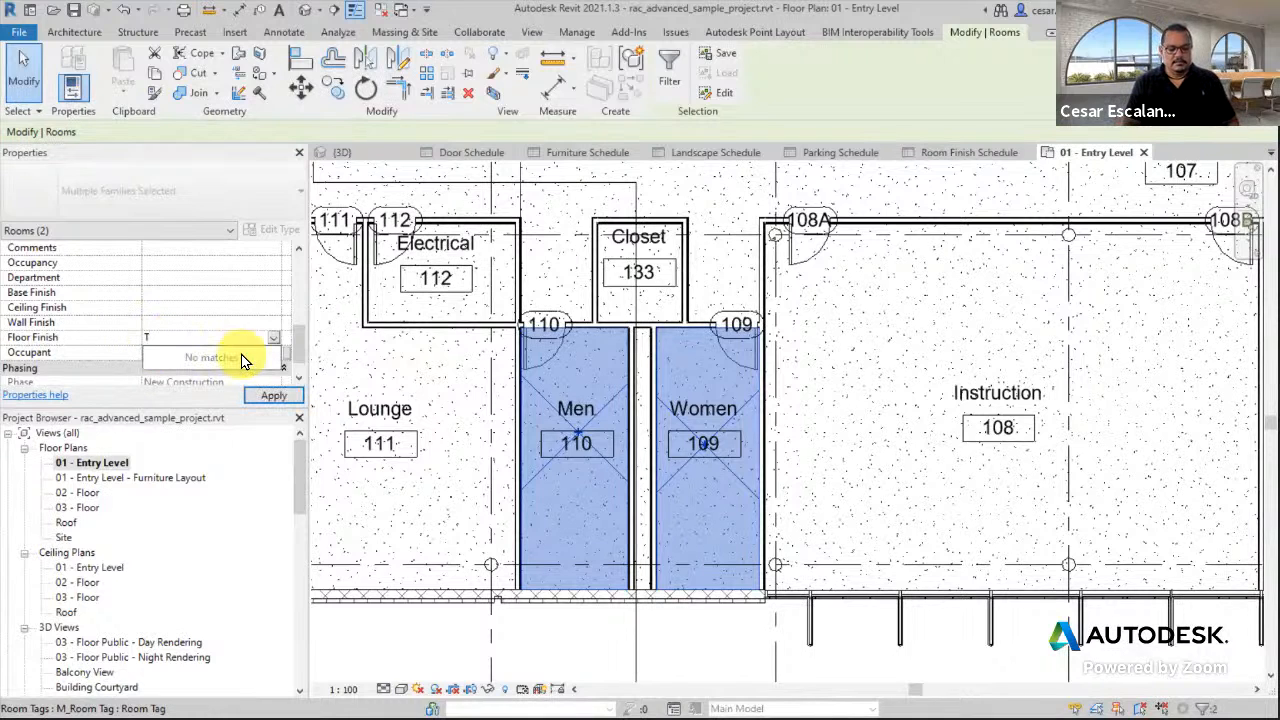
{"action": "type", "text": "L-1"}
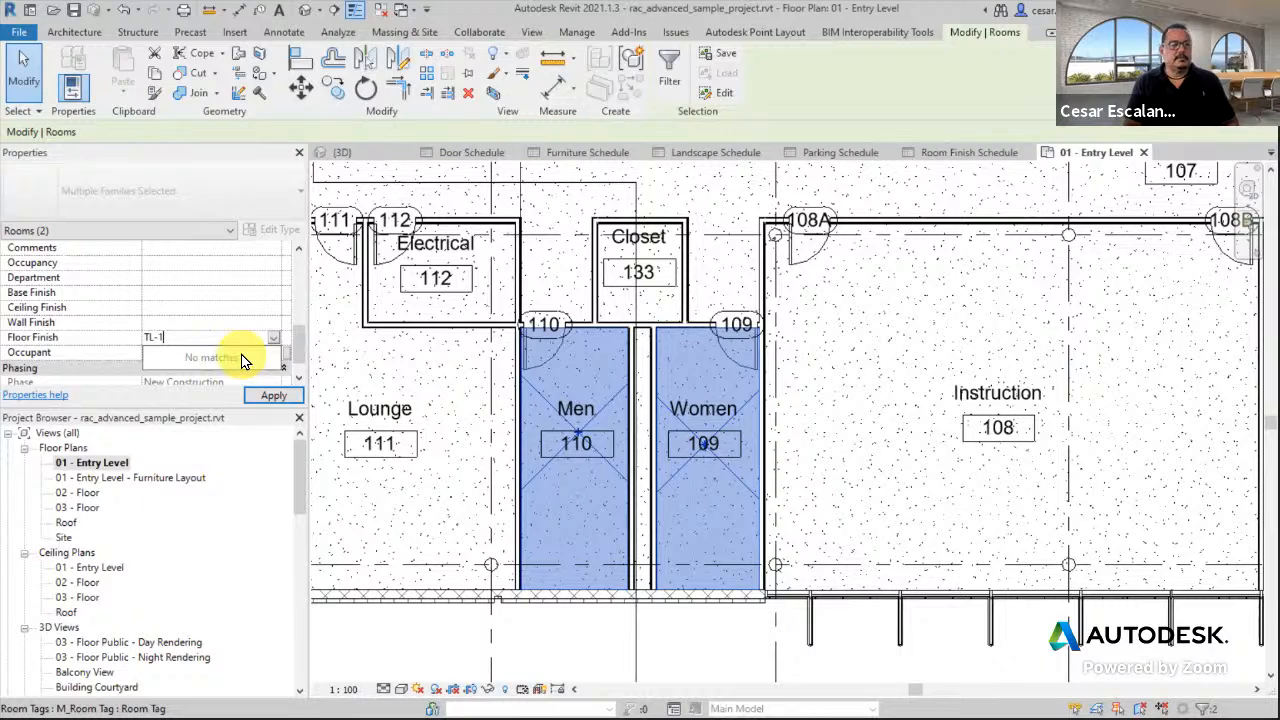
{"action": "left_click", "coordinate": [266, 396]}
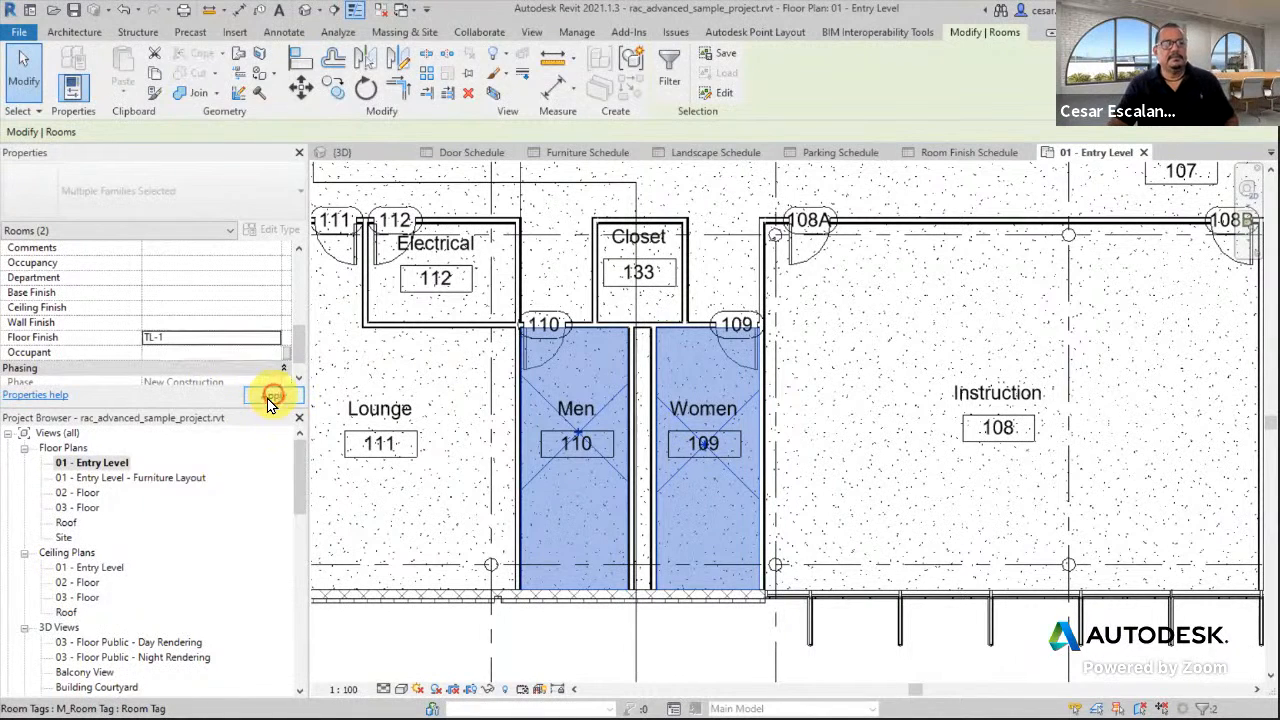
Set the floor finish of Lounge room 111 to VL-1 and clear the selection.
{"action": "scroll", "coordinate": [742, 550], "scroll_direction": "down", "scroll_amount": 3}
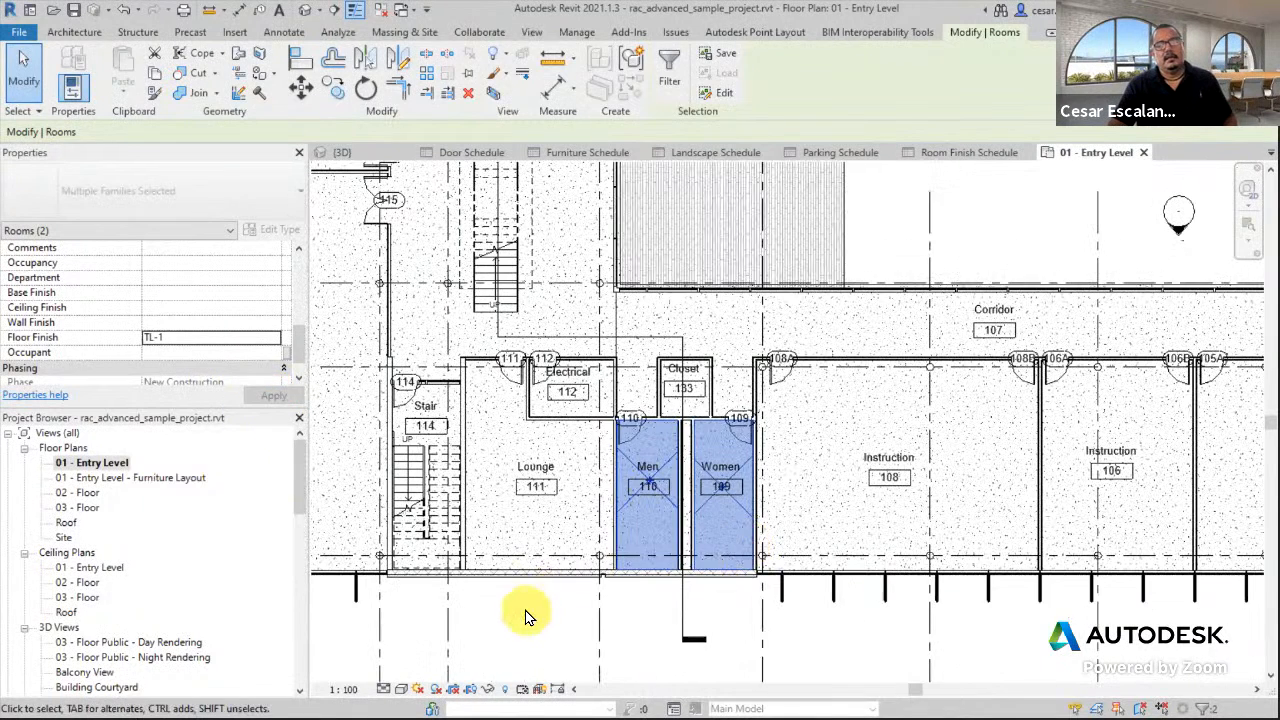
{"action": "scroll", "coordinate": [525, 625], "scroll_direction": "up", "scroll_amount": 2}
{"action": "left_click", "coordinate": [525, 618]}
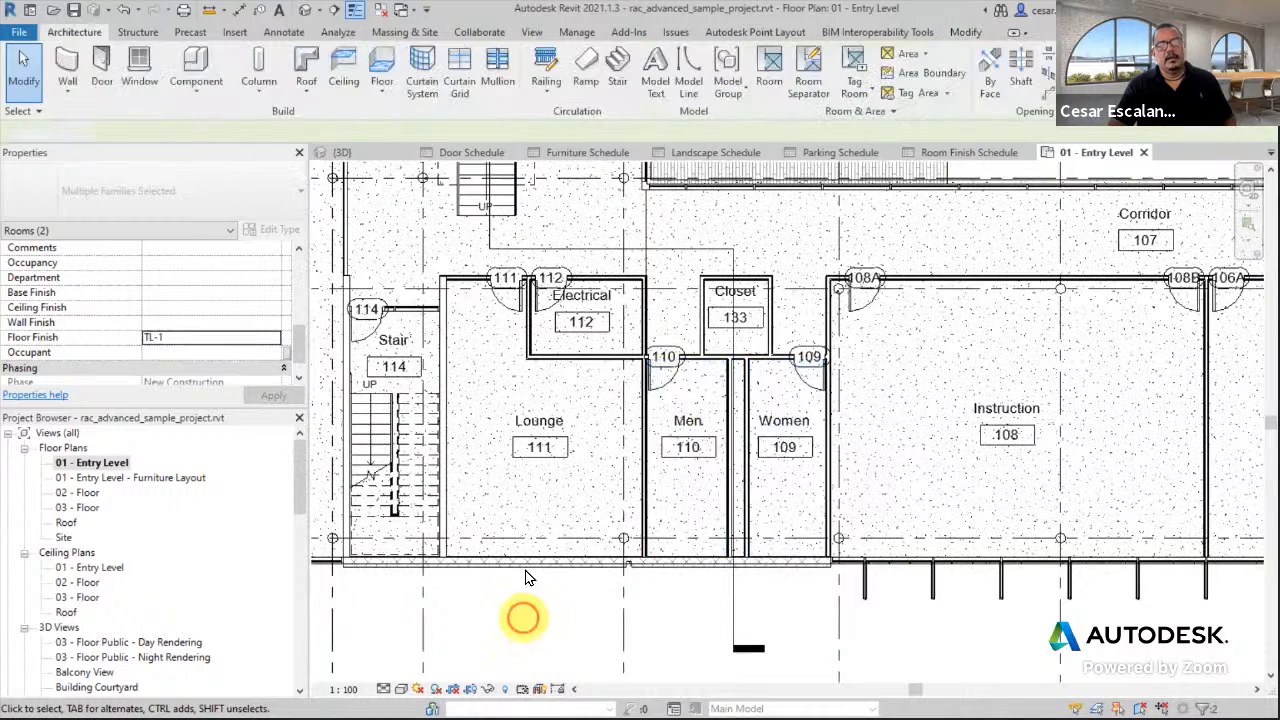
{"action": "left_click", "coordinate": [575, 485]}
{"action": "scroll", "coordinate": [200, 323], "scroll_direction": "up", "scroll_amount": 3}
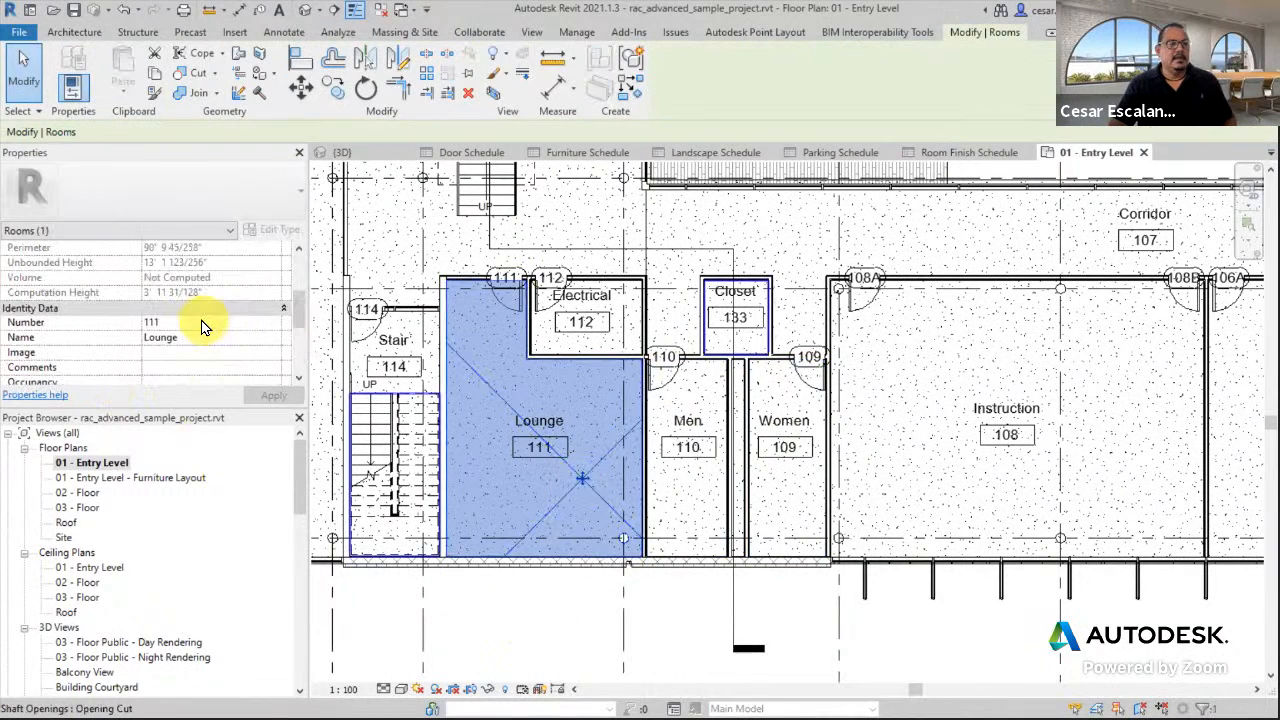
{"action": "scroll", "coordinate": [213, 338], "scroll_direction": "down", "scroll_amount": 1}
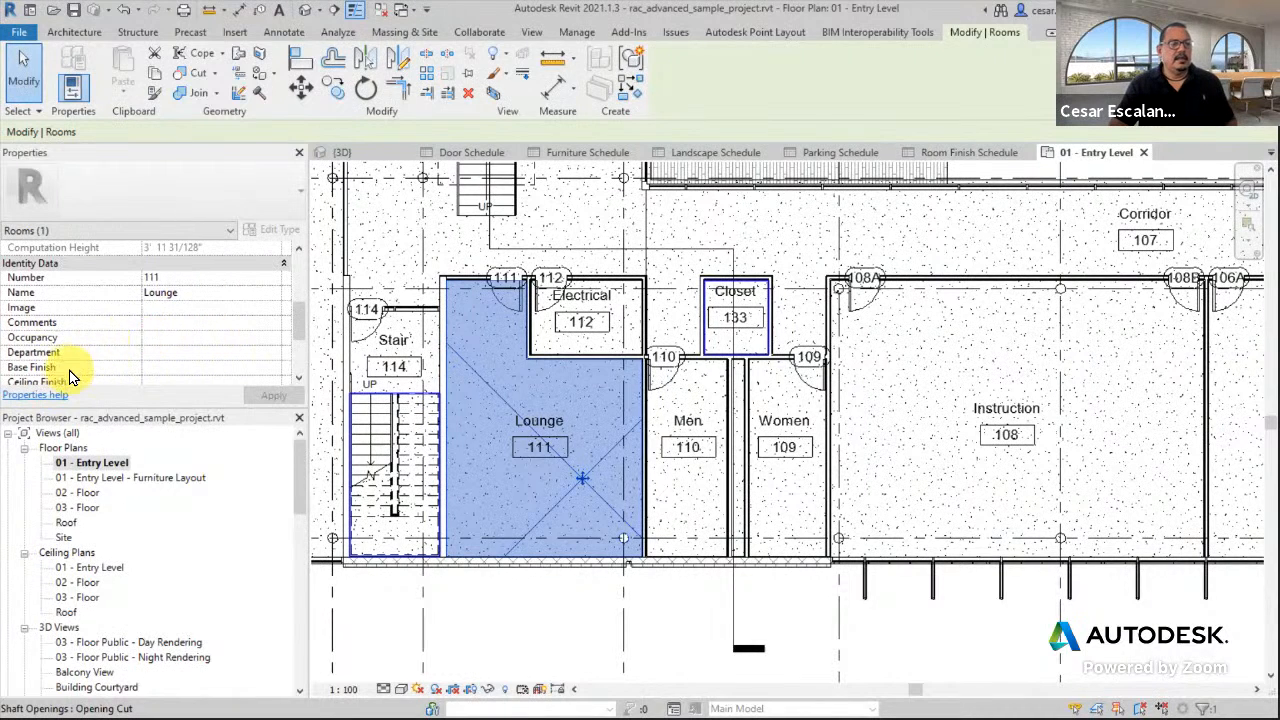
{"action": "scroll", "coordinate": [128, 360], "scroll_direction": "down", "scroll_amount": 1}
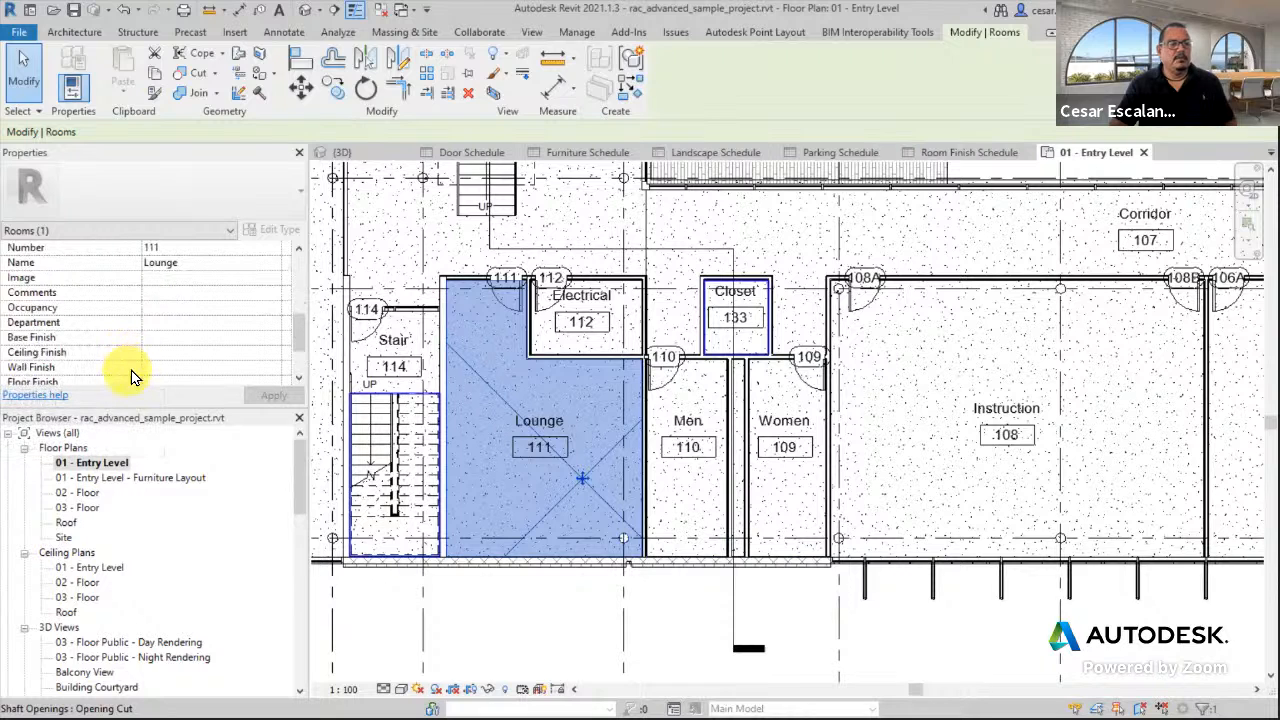
{"action": "scroll", "coordinate": [145, 373], "scroll_direction": "down", "scroll_amount": 1}
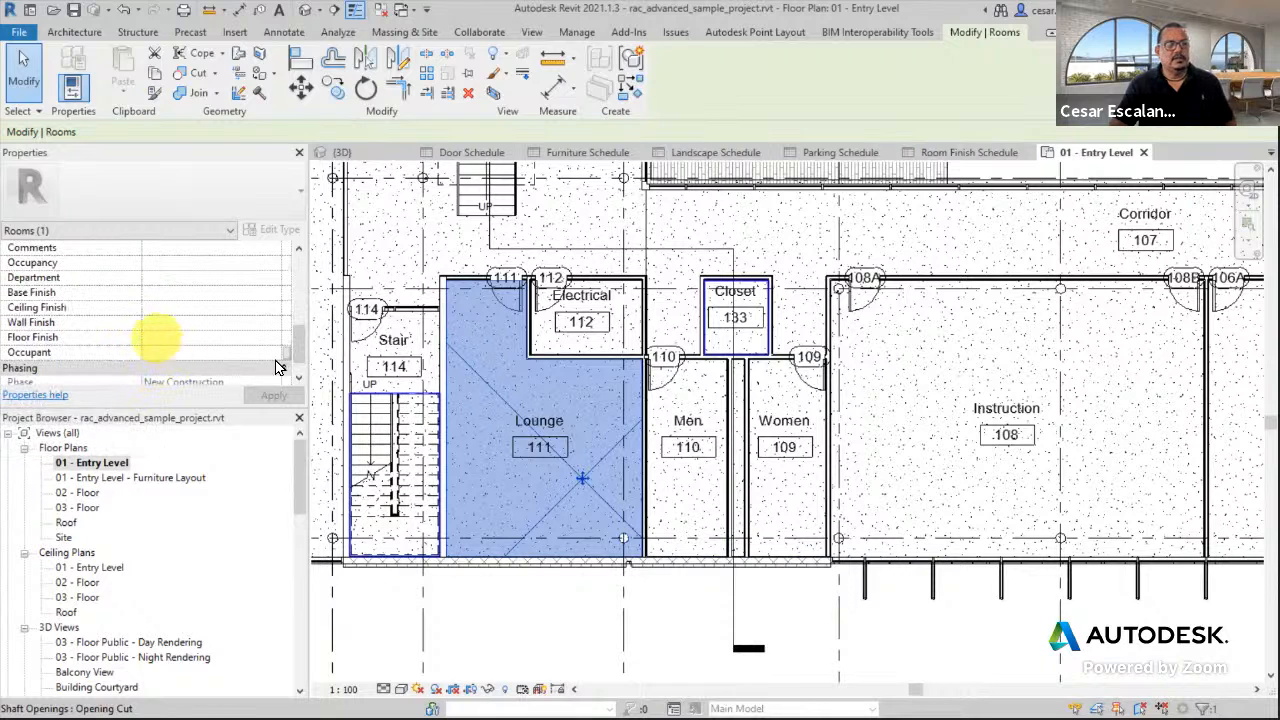
{"action": "left_click", "coordinate": [150, 337]}
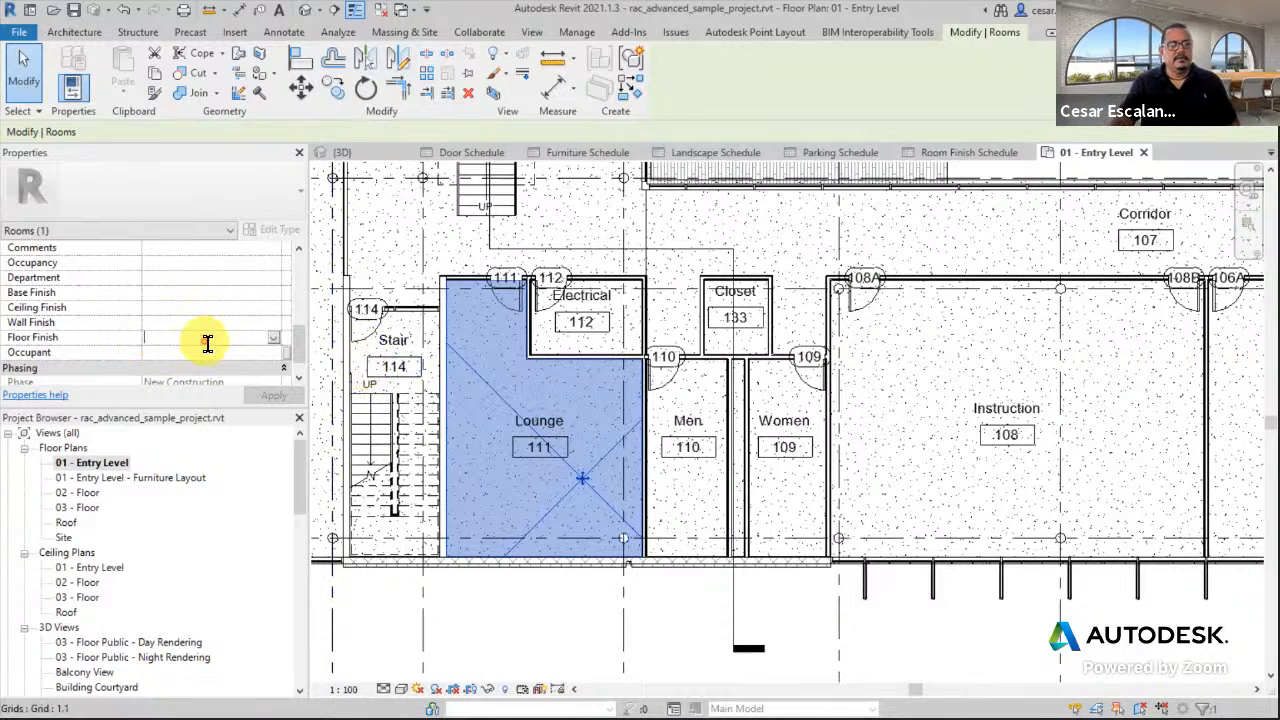
{"action": "type", "text": "VL"}
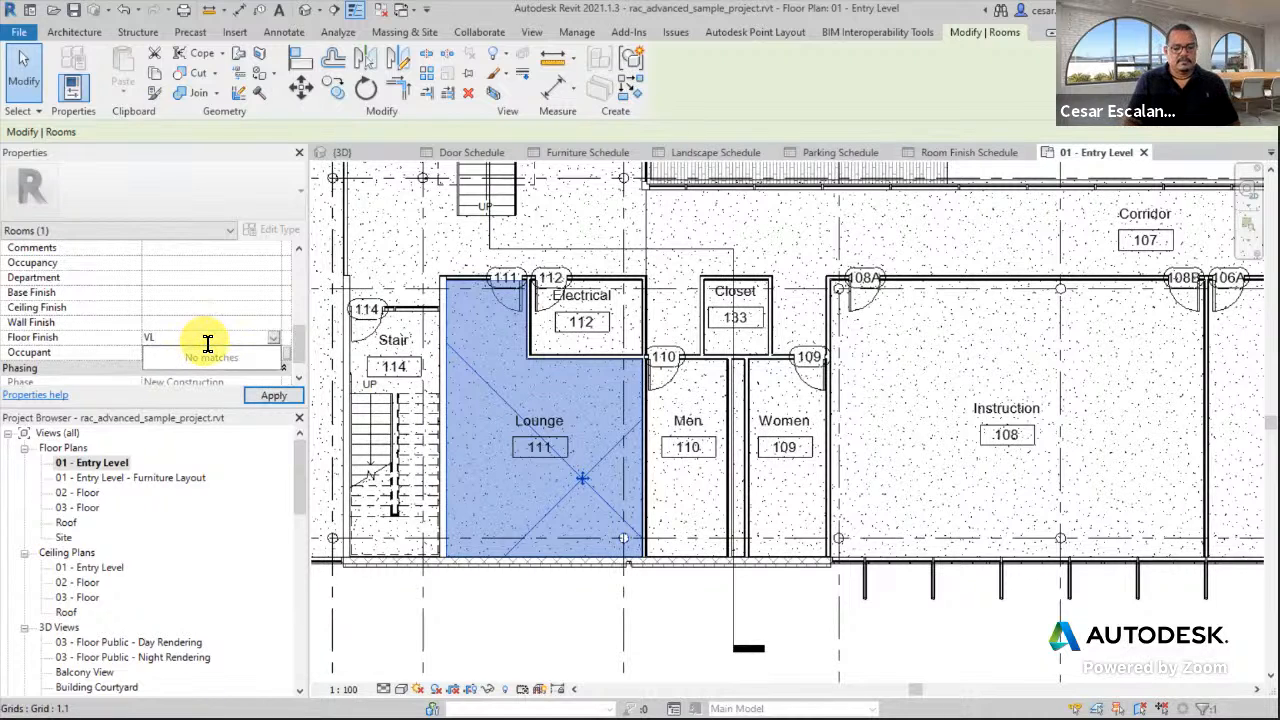
{"action": "type", "text": "-1"}
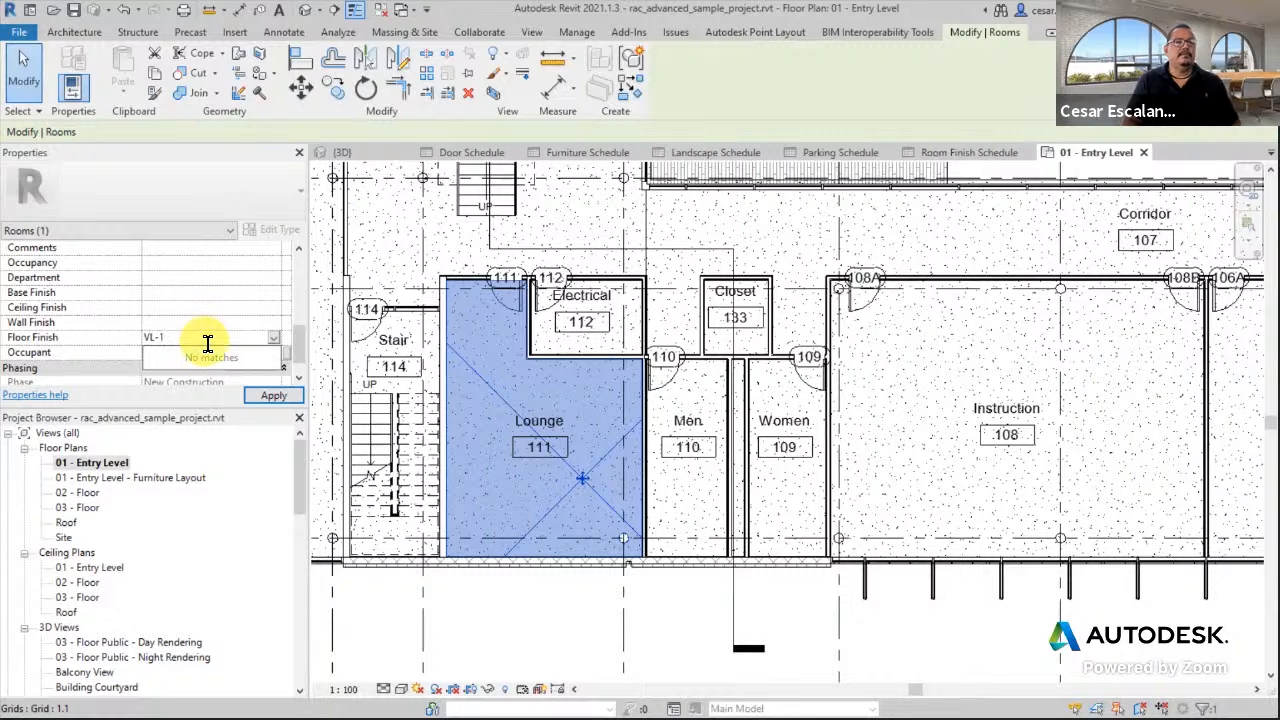
{"action": "left_click", "coordinate": [273, 395]}
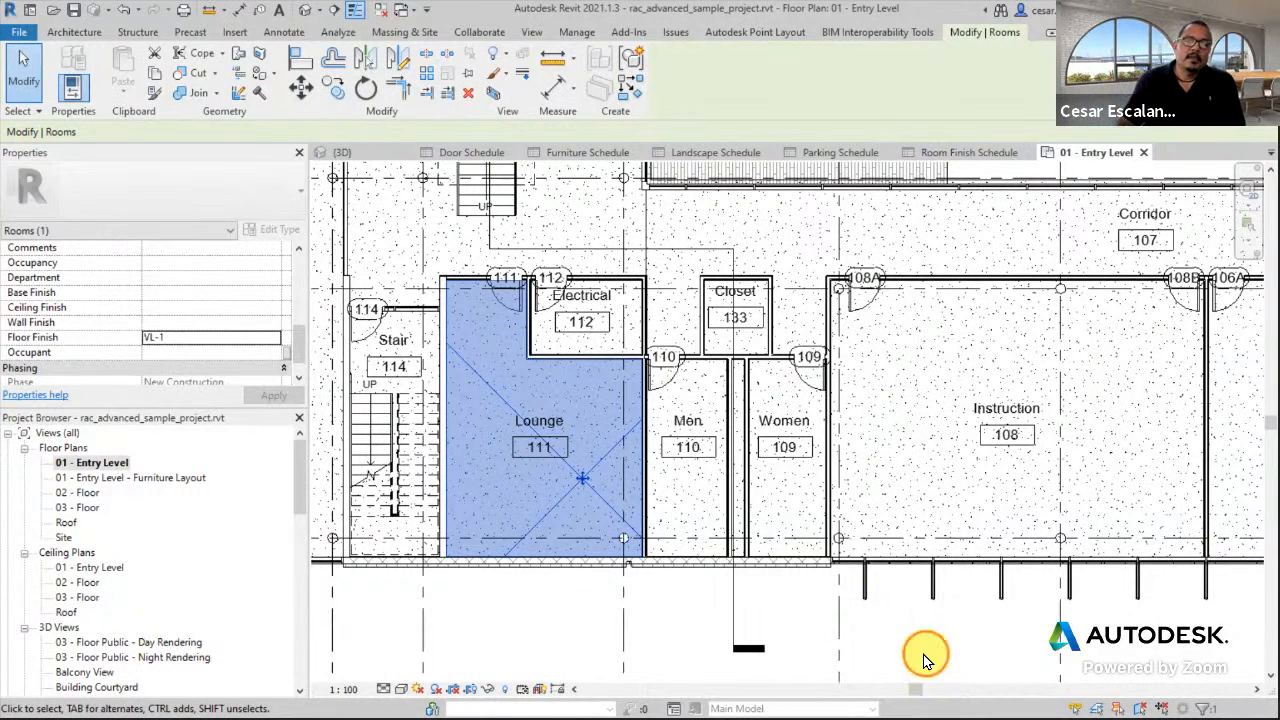
{"action": "left_click", "coordinate": [925, 655]}
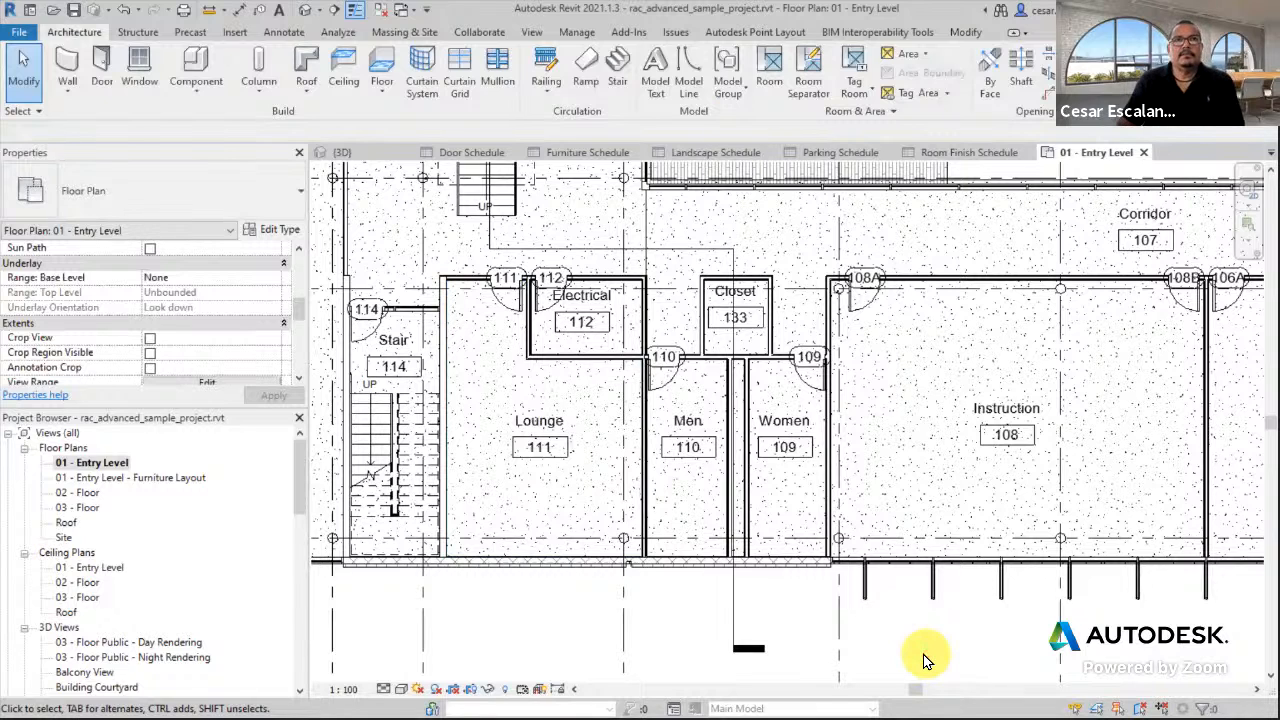
Open the Room Finish Schedule from the project's schedules.
{"action": "scroll", "coordinate": [925, 655], "scroll_direction": "down", "scroll_amount": 1}
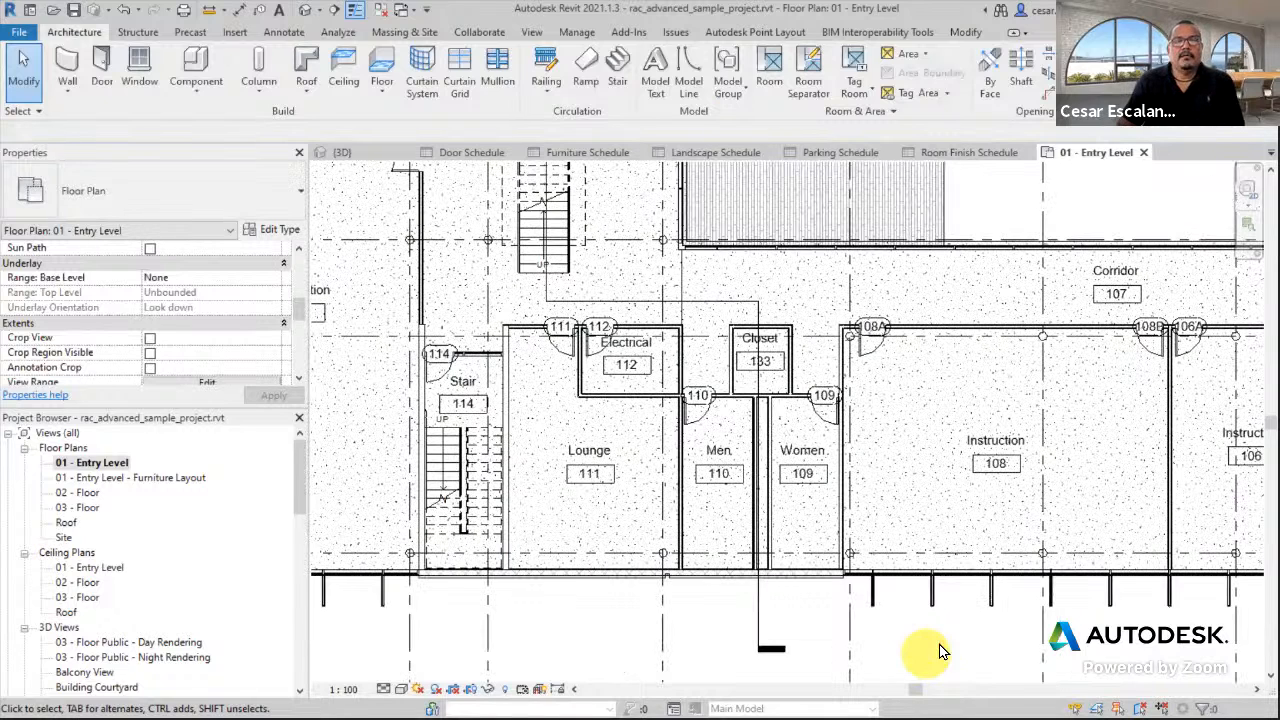
{"action": "scroll", "coordinate": [994, 506], "scroll_direction": "down", "scroll_amount": 2}
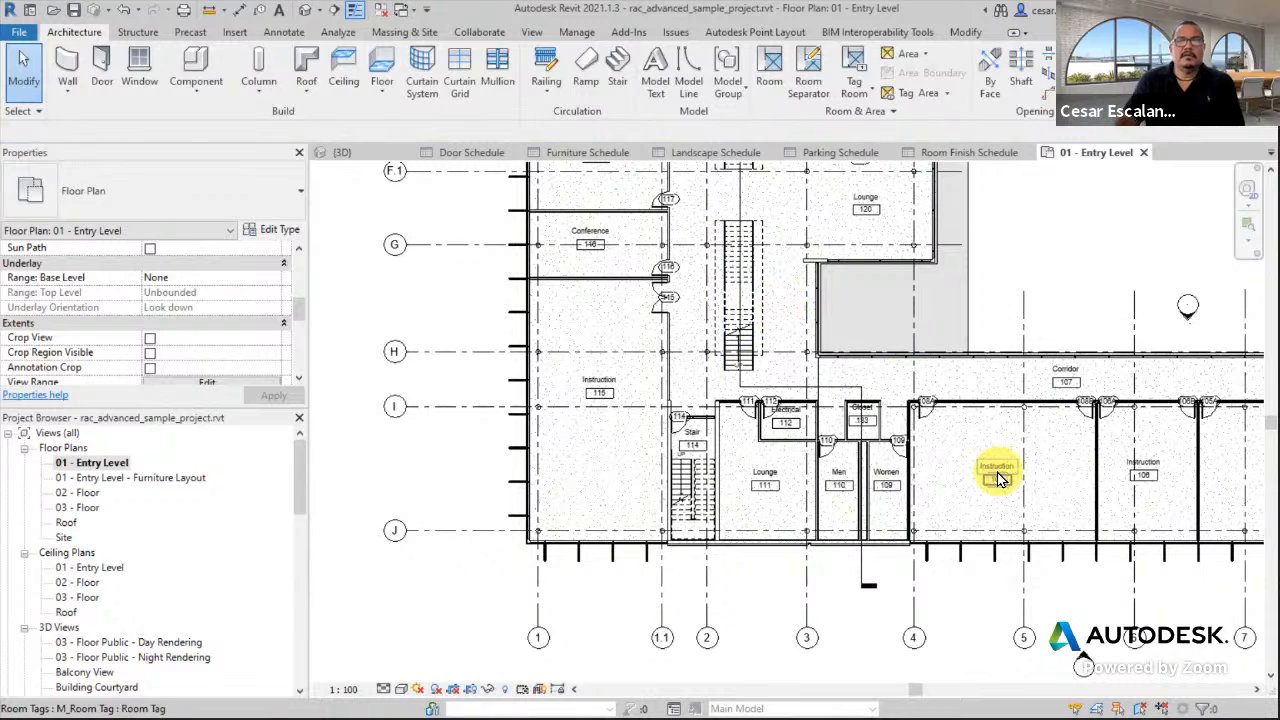
{"action": "left_click", "coordinate": [486, 155]}
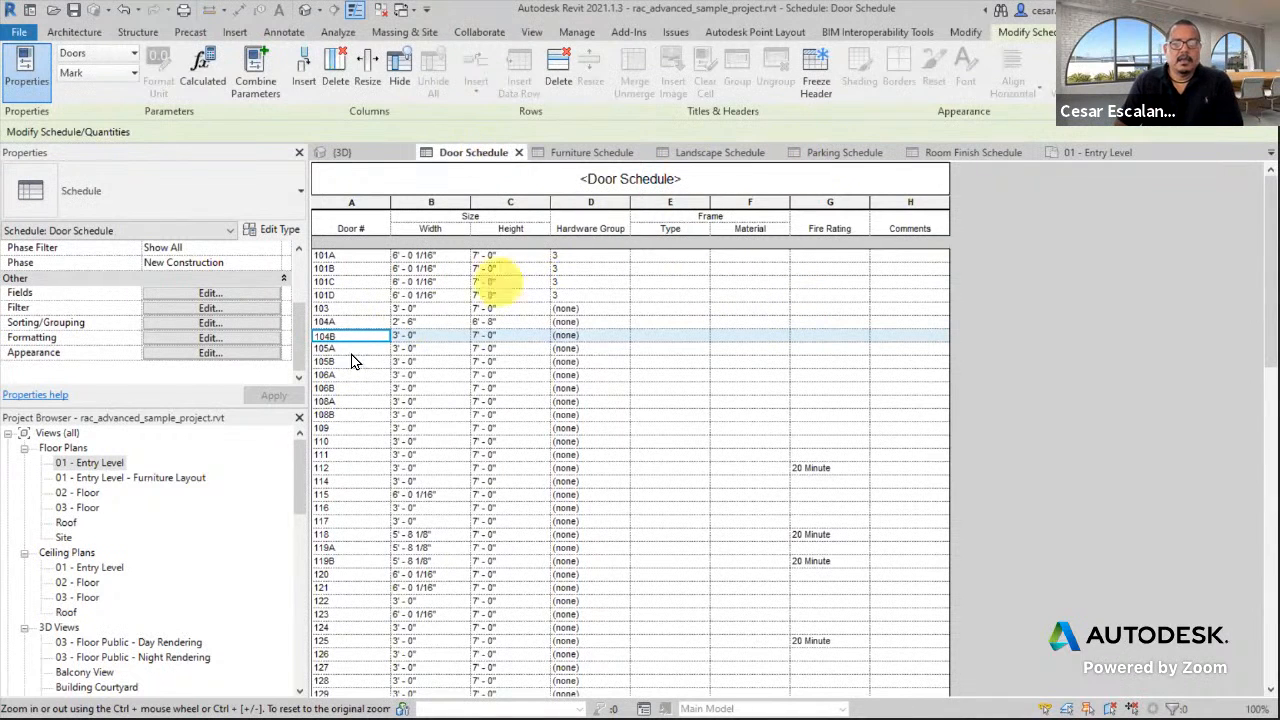
{"action": "left_click_drag", "start_coordinate": [297, 480], "coordinate": [299, 662]}
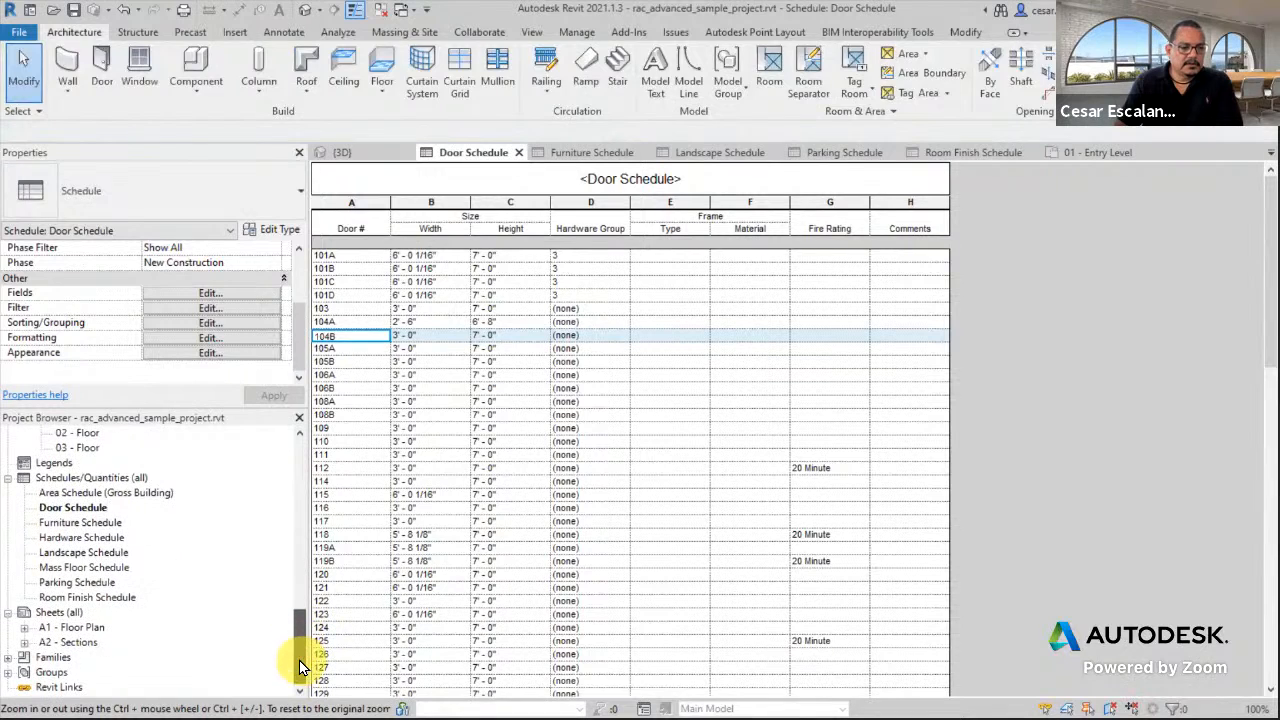
{"action": "left_click", "coordinate": [103, 482]}
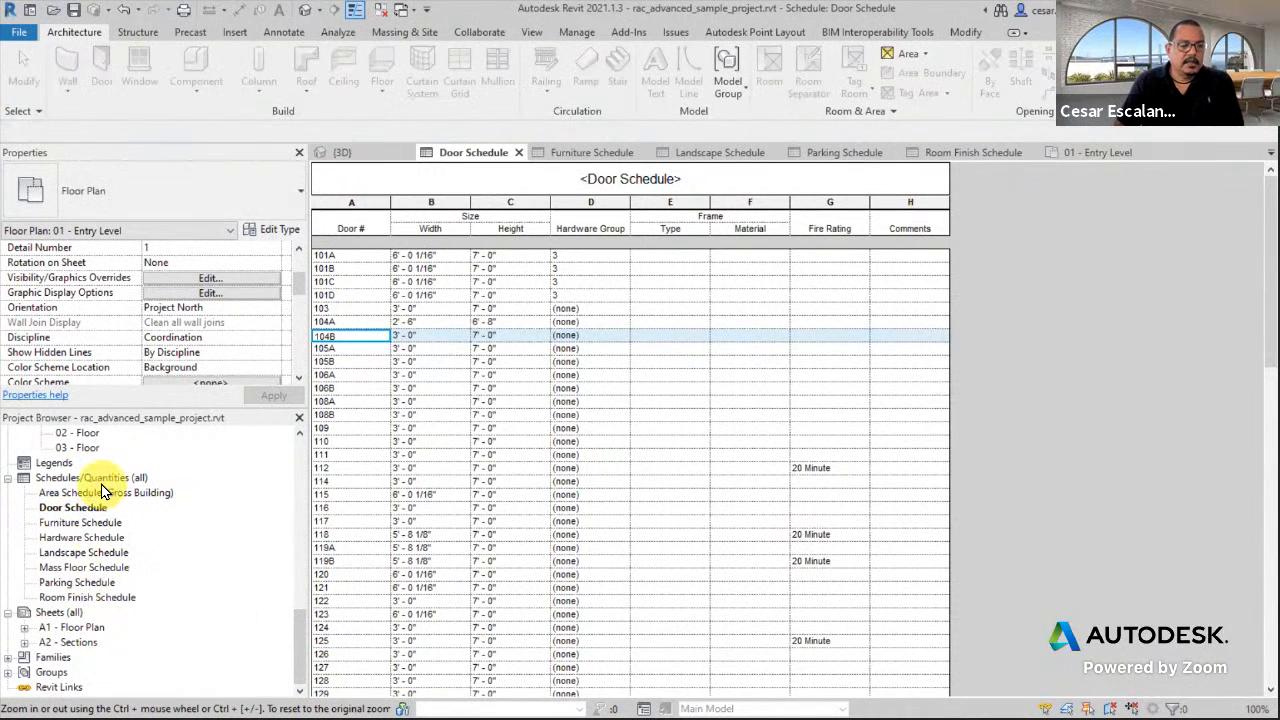
{"action": "double_click", "coordinate": [82, 598]}
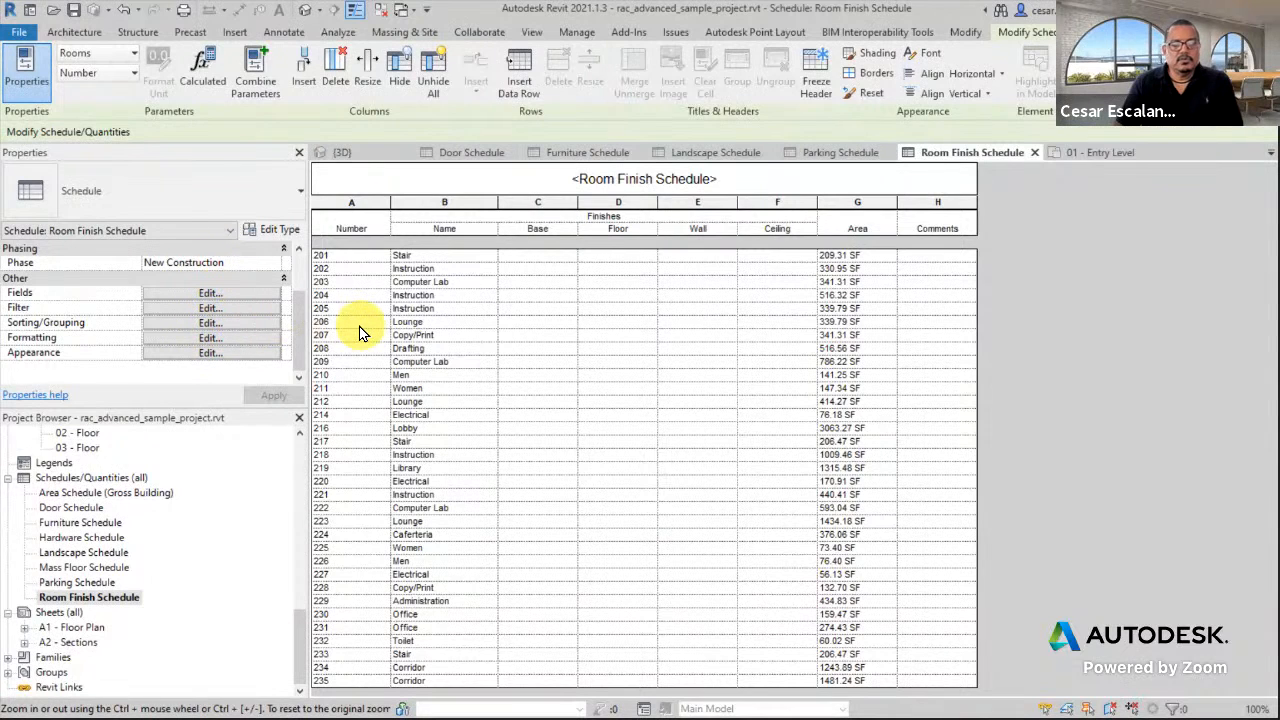
Remove the Level filter from the Room Finish Schedule by setting its filter criterion to (none).
{"action": "left_click", "coordinate": [202, 309]}
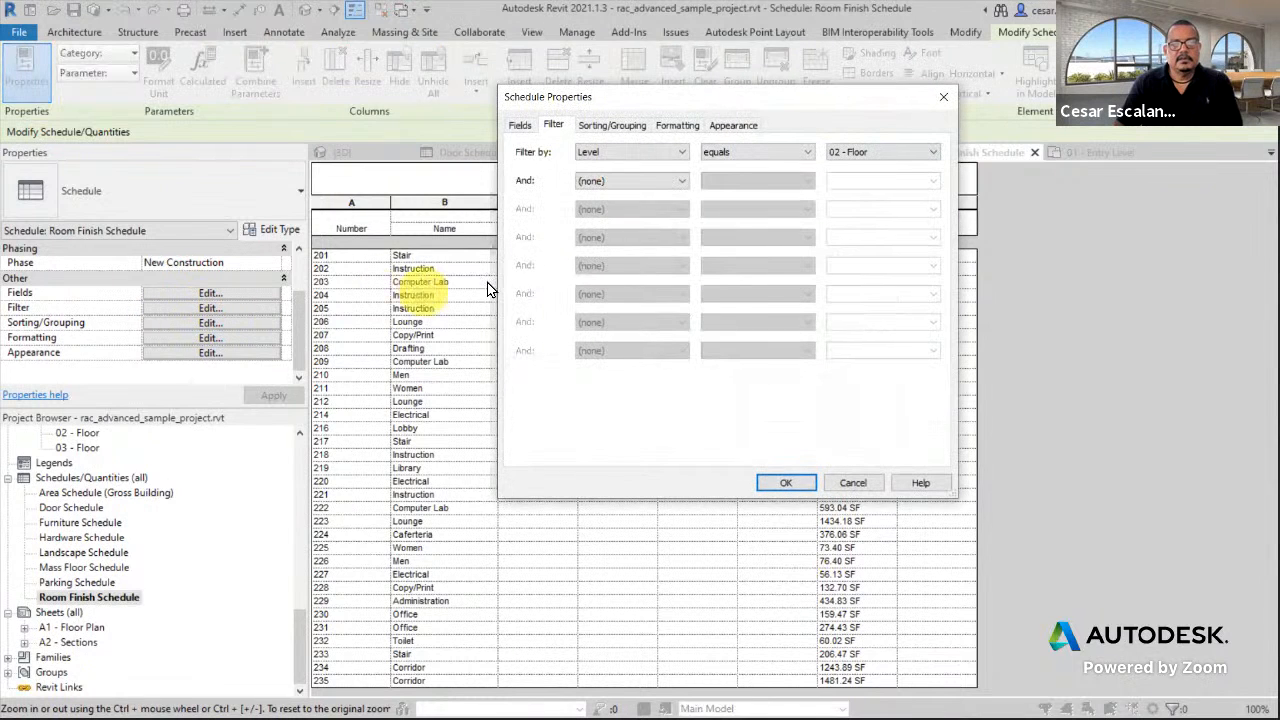
{"action": "left_click", "coordinate": [633, 150]}
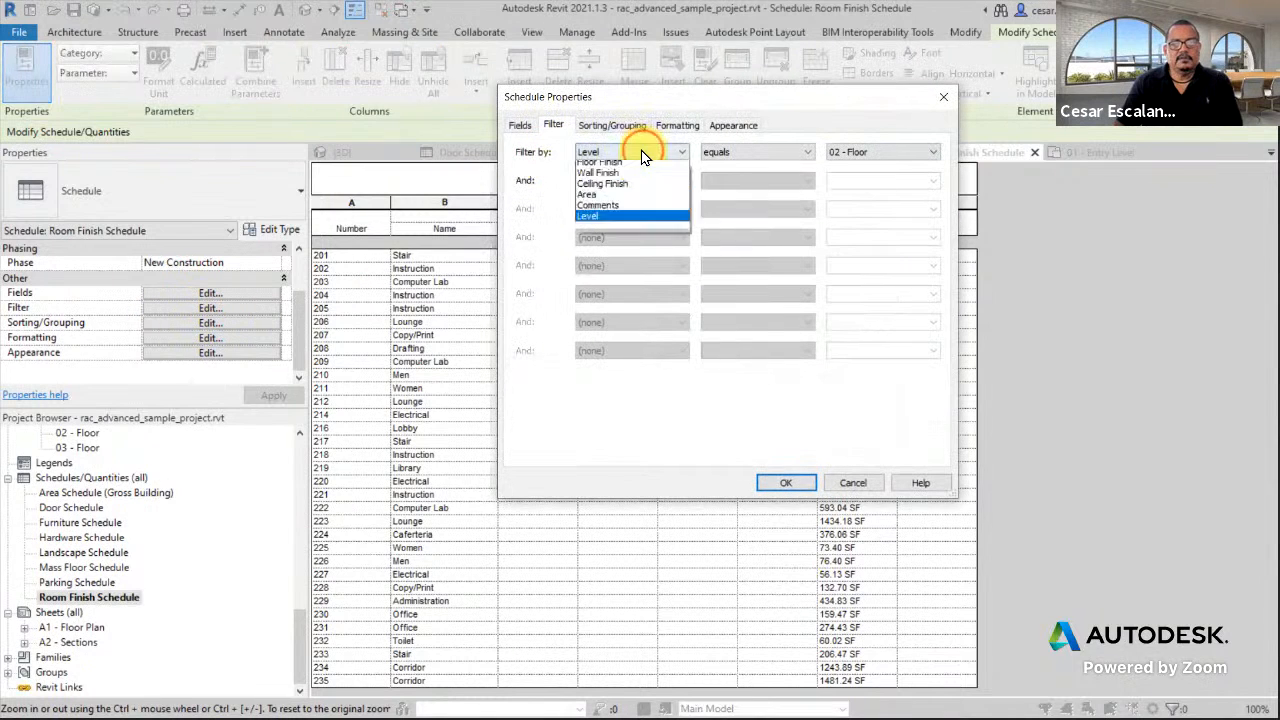
{"action": "left_click", "coordinate": [595, 168]}
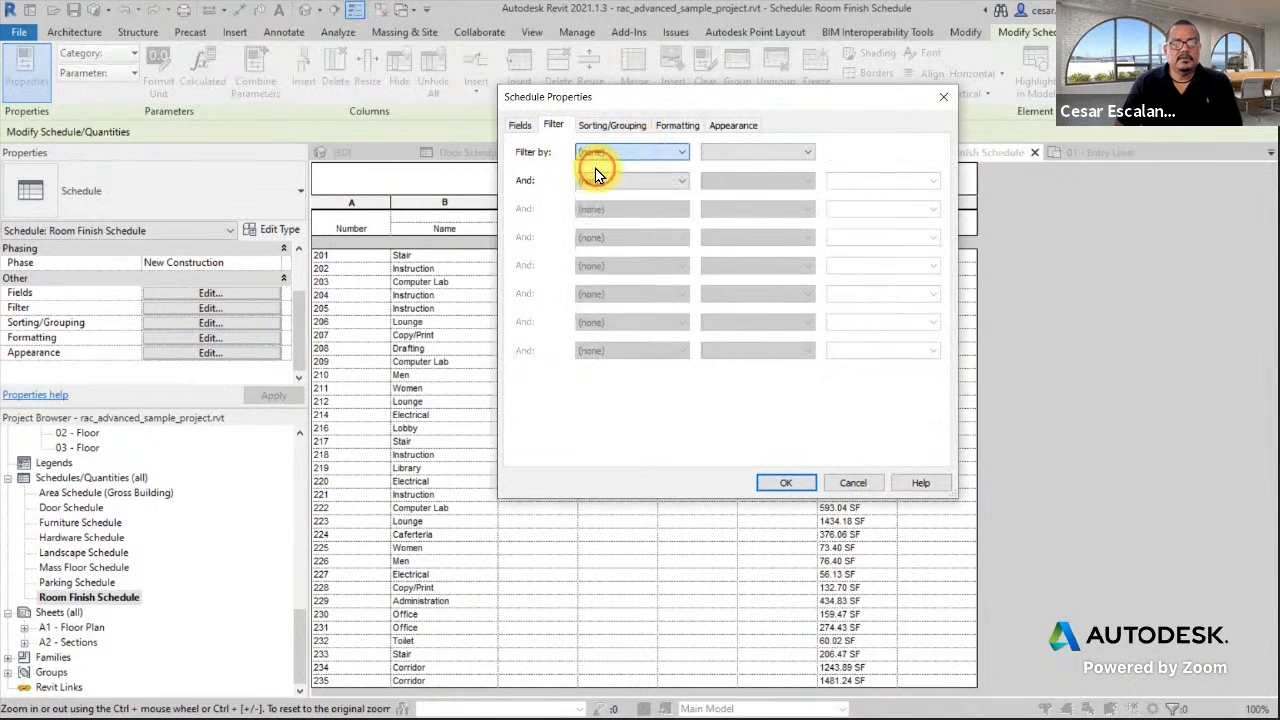
{"action": "left_click", "coordinate": [786, 483]}
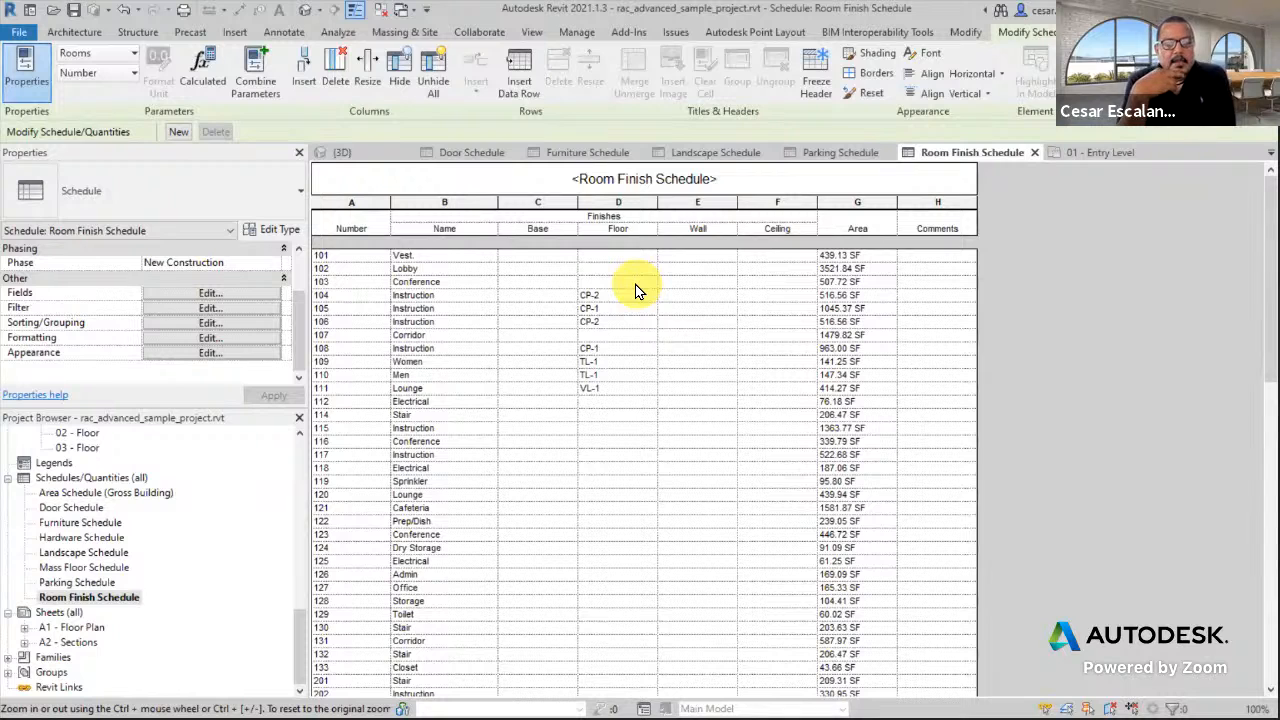
Set the floor finish of Instruction room 115 to CP-1 and Conference room 116 to CP-2 in the schedule.
{"action": "left_click", "coordinate": [612, 429]}
{"action": "type", "text": "CP-1"}
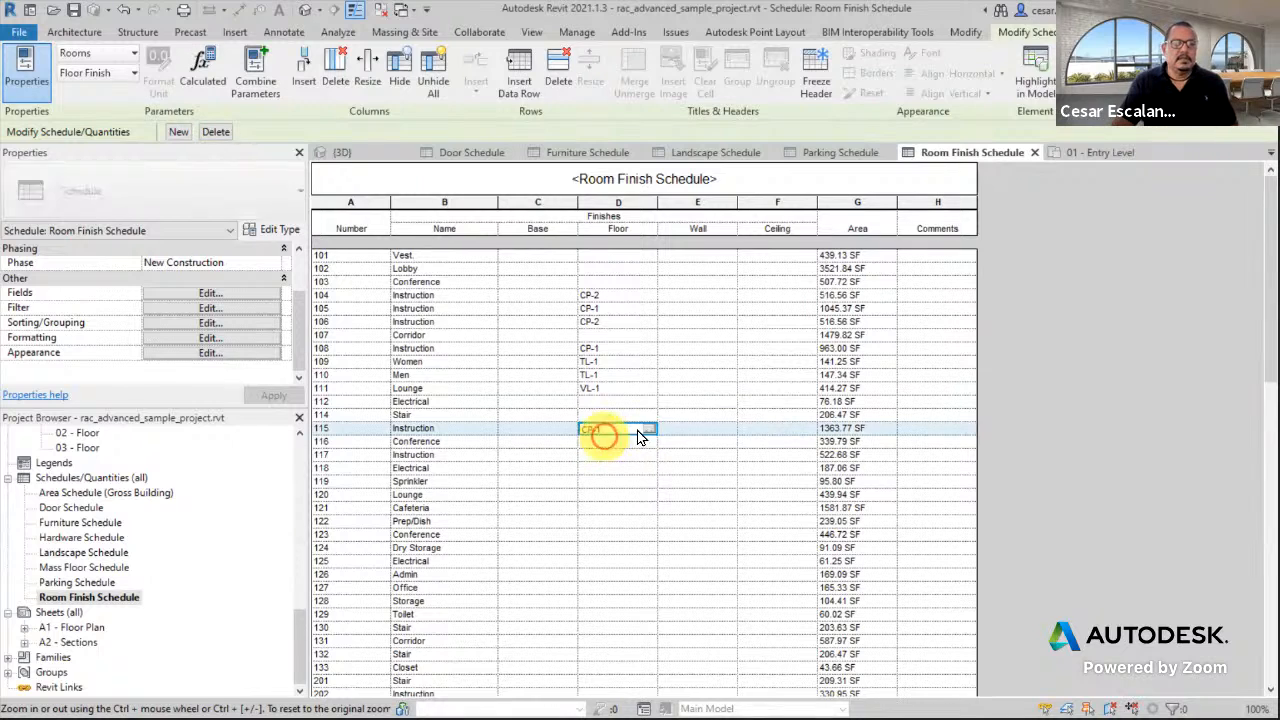
{"action": "left_click", "coordinate": [604, 441]}
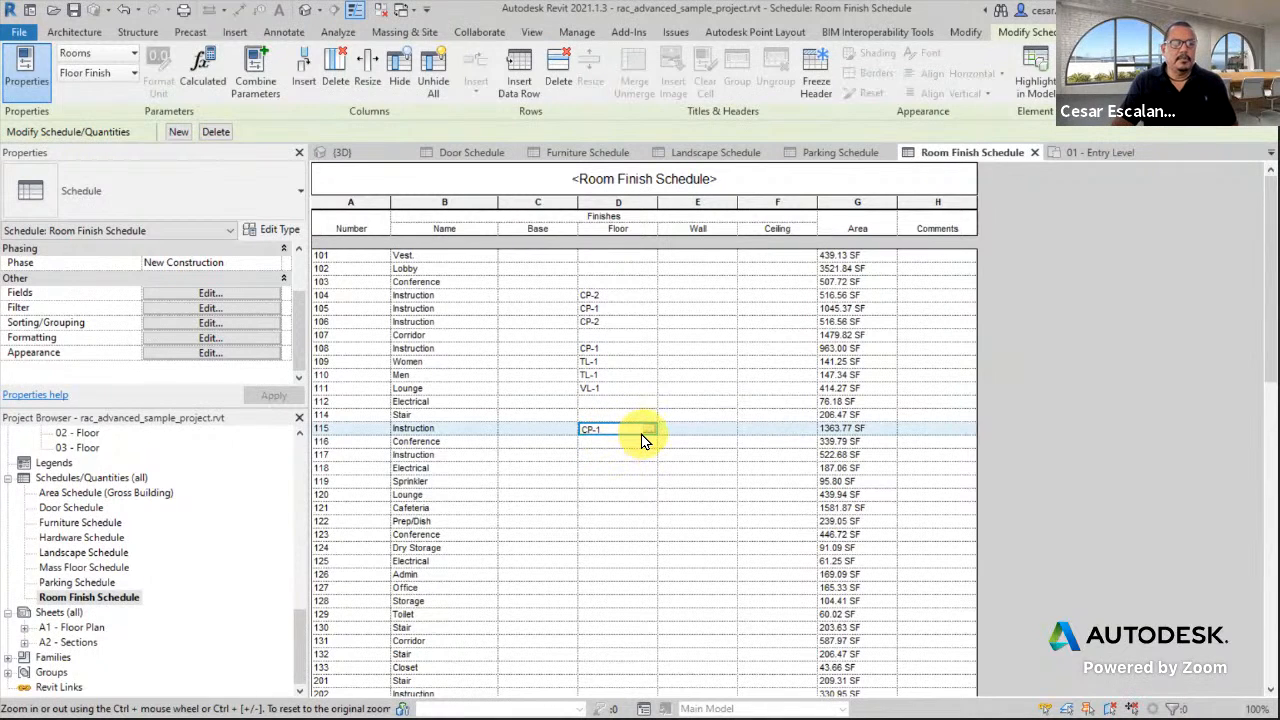
{"action": "left_click", "coordinate": [648, 443]}
{"action": "left_click", "coordinate": [648, 443]}
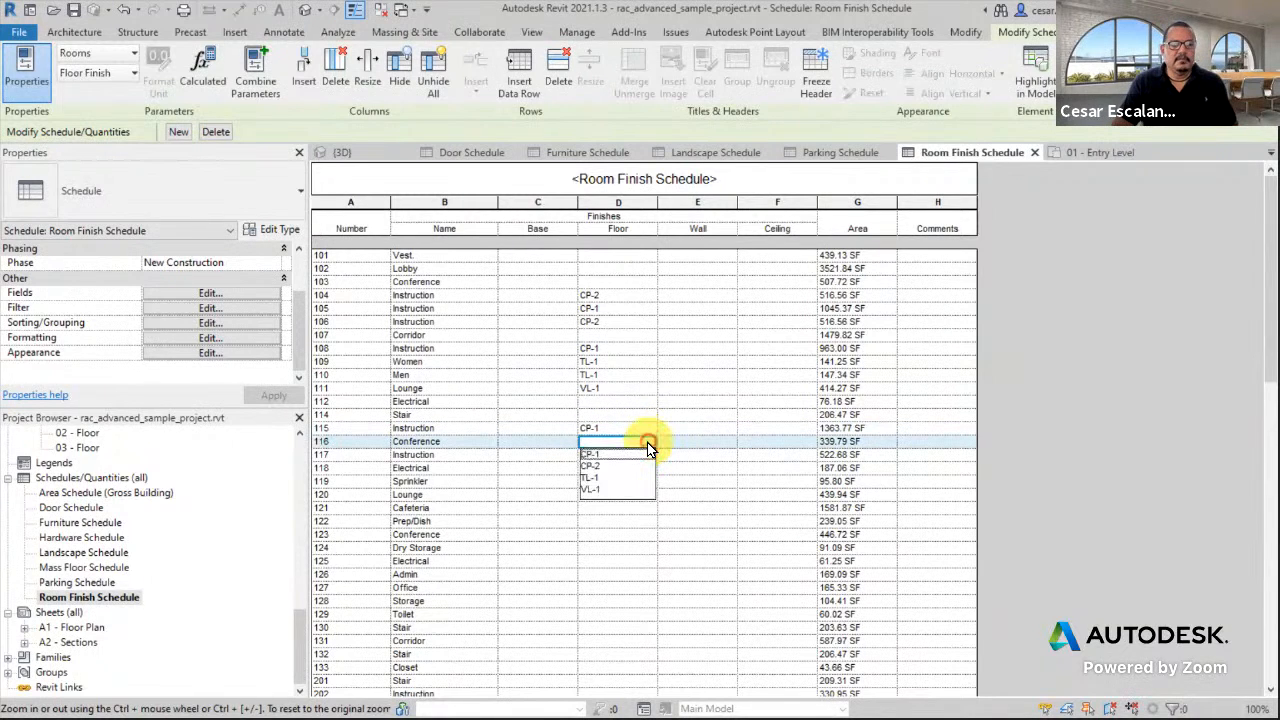
{"action": "left_click", "coordinate": [598, 467]}
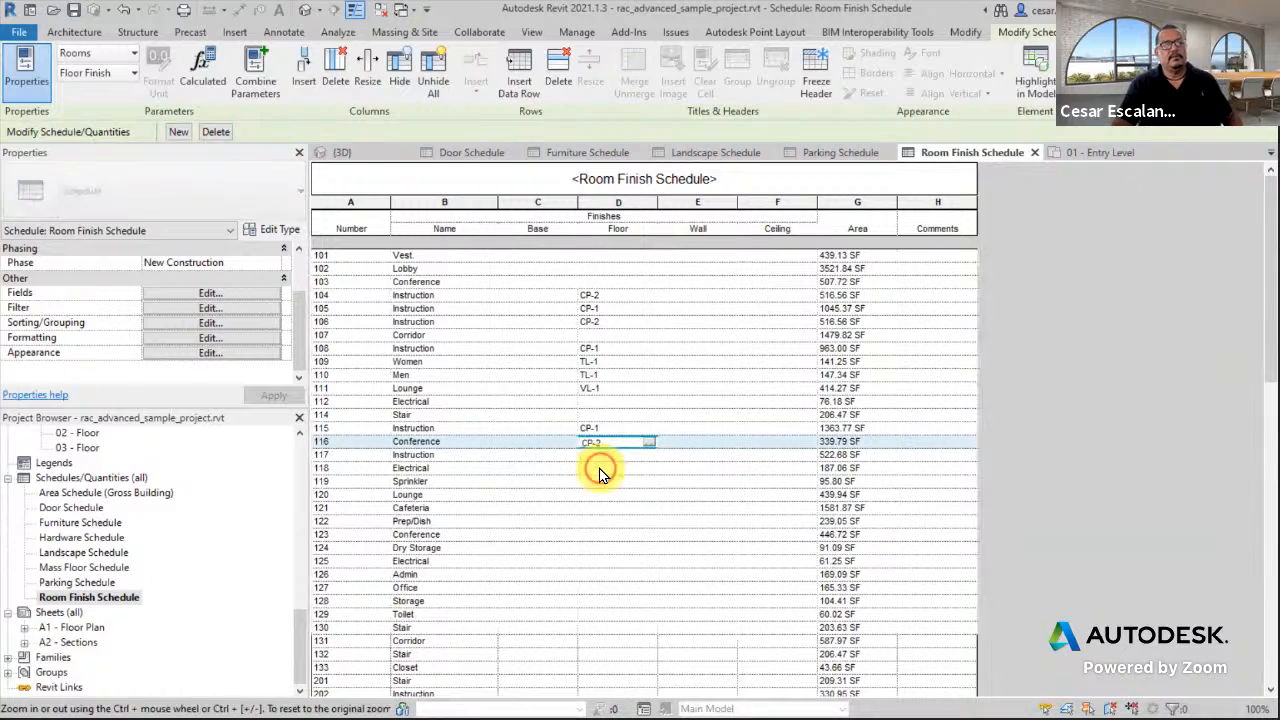
{"action": "left_click", "coordinate": [629, 483]}
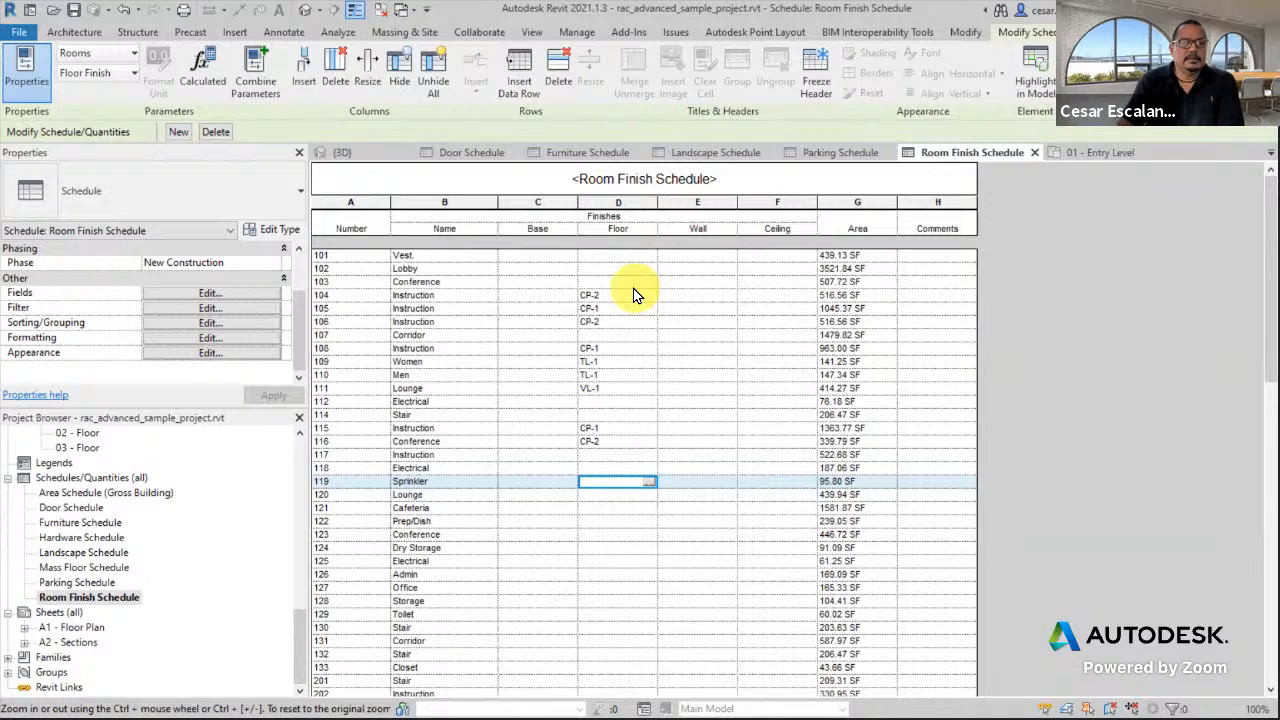
Enter TR-1 as a new floor finish code for Vest. room 101 in the schedule.
{"action": "left_click", "coordinate": [610, 257]}
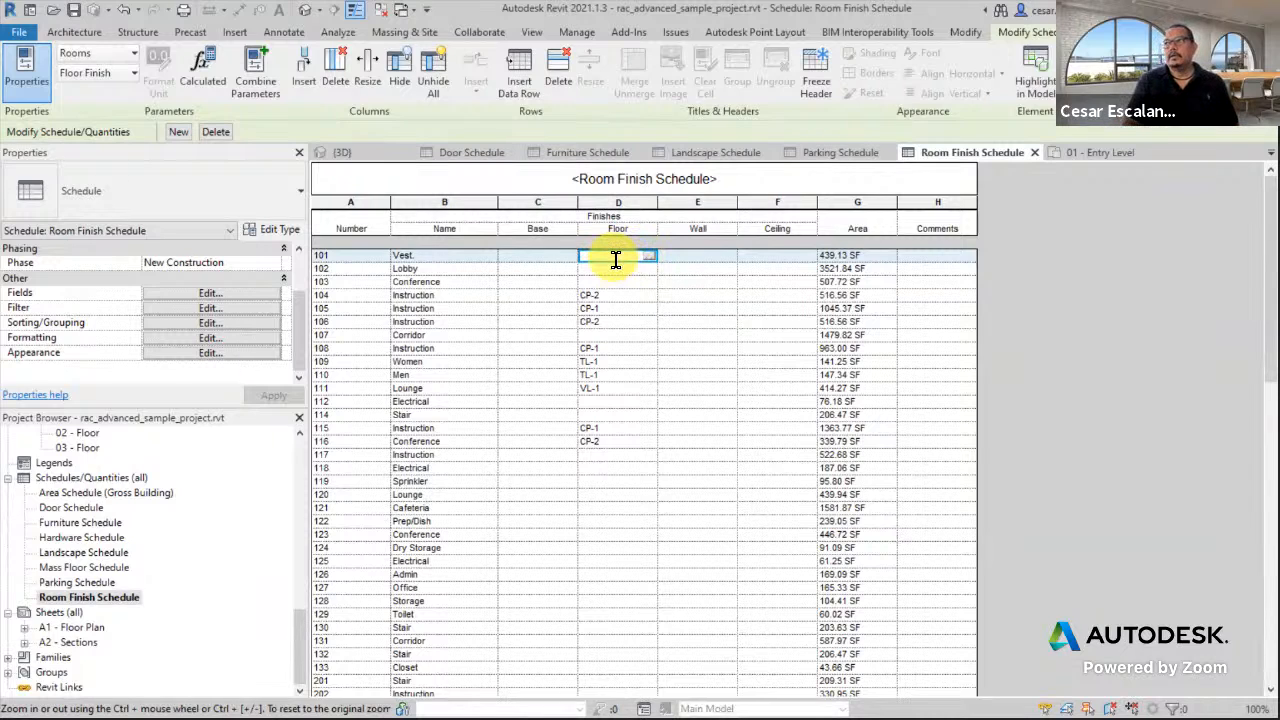
{"action": "type", "text": "T"}
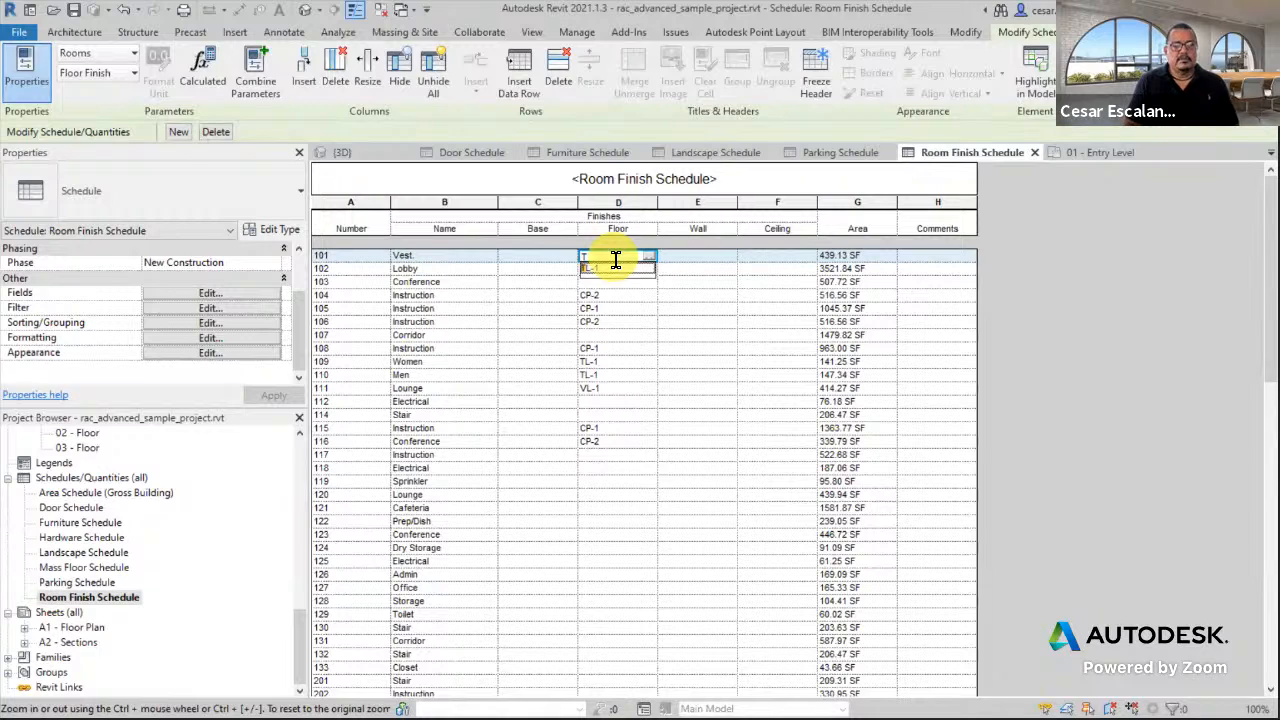
{"action": "type", "text": "I"}
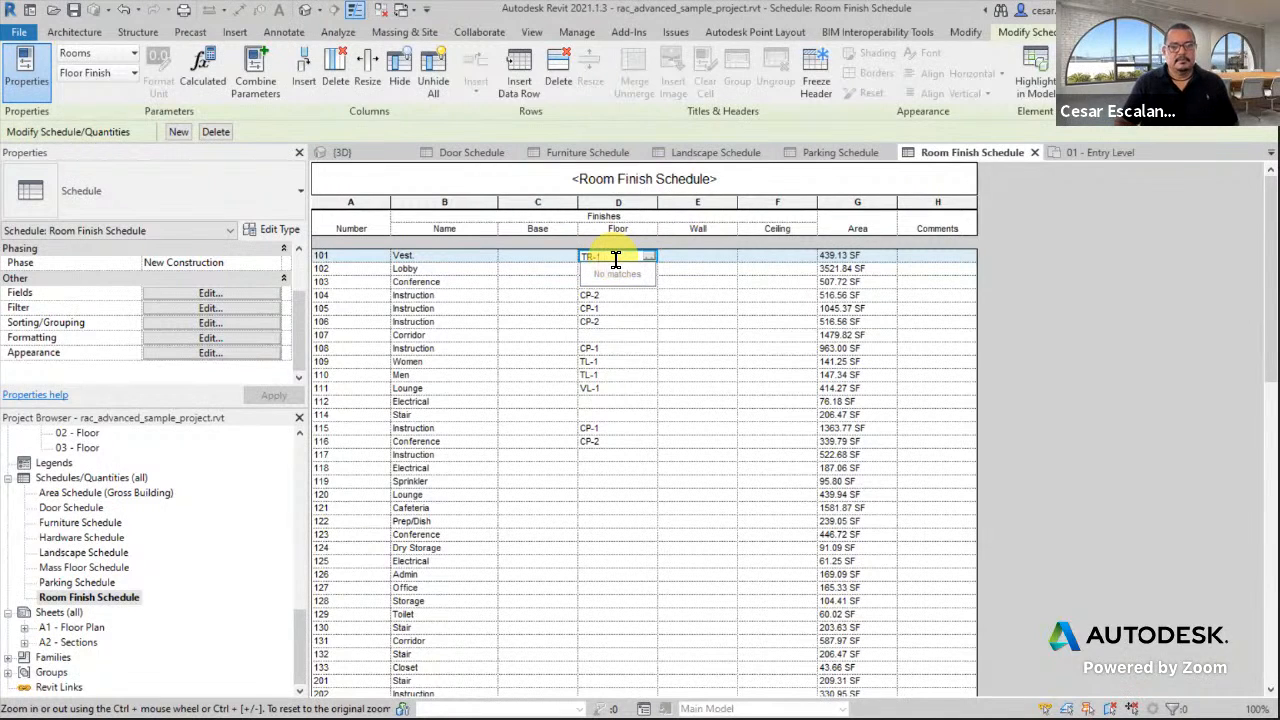
{"action": "left_click", "coordinate": [640, 322]}
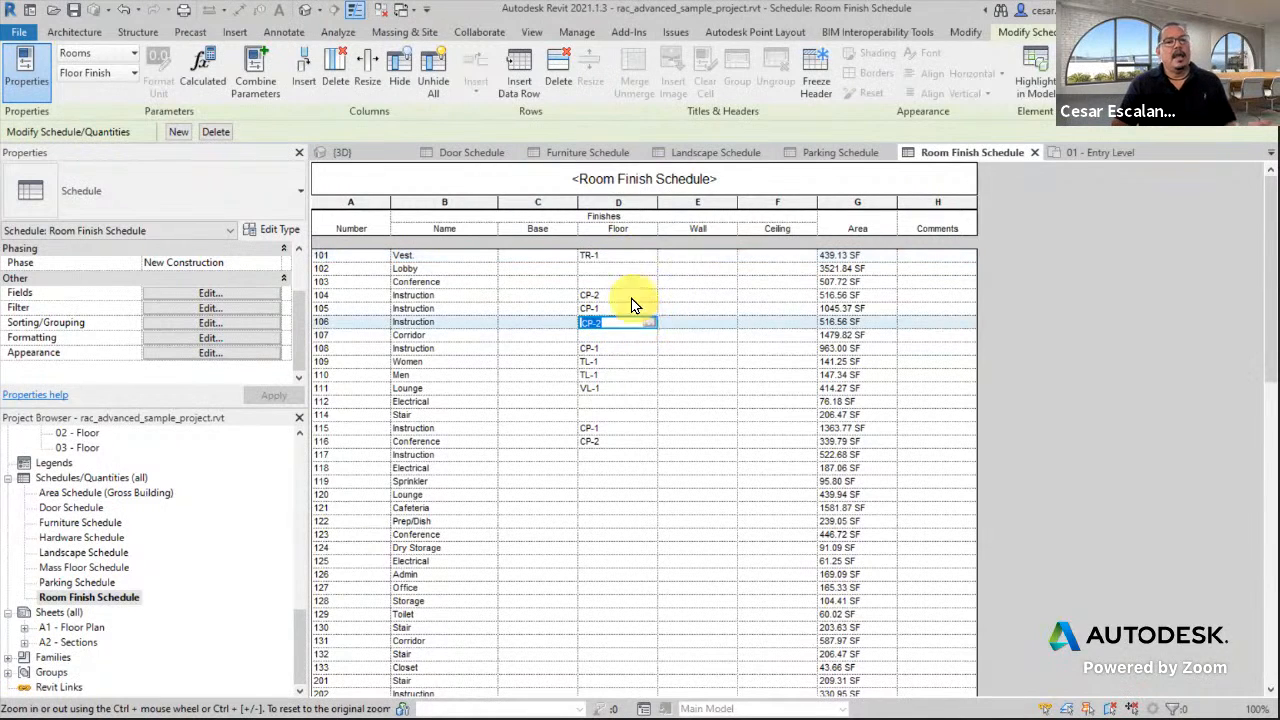
Review the floor finish codes offered for Lobby room 102 and close the list without choosing one.
{"action": "left_click", "coordinate": [614, 269]}
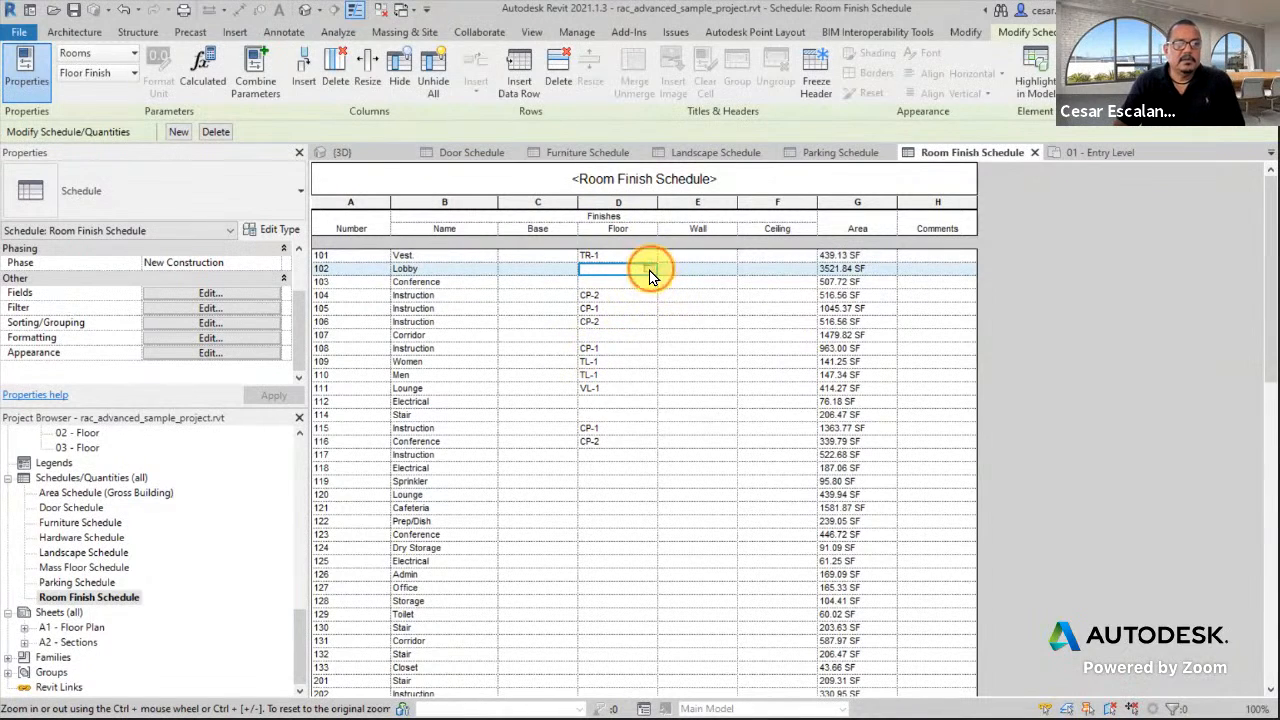
{"action": "left_click", "coordinate": [649, 271]}
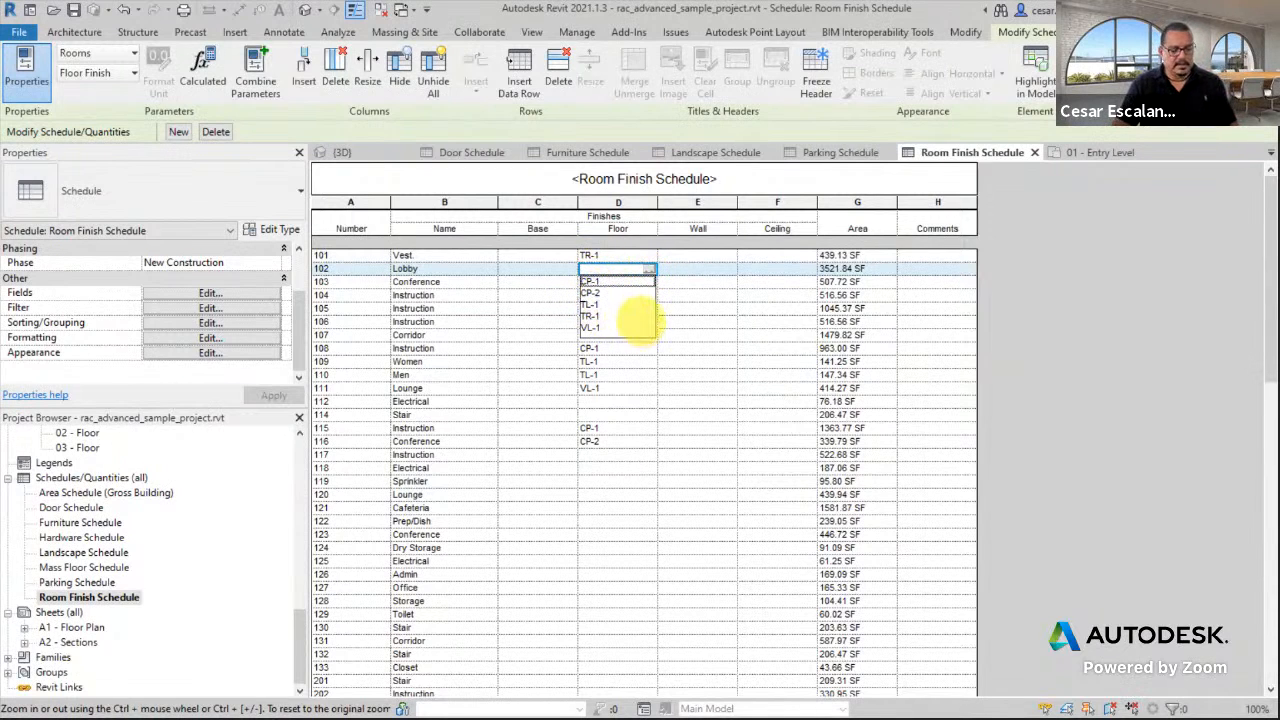
{"action": "mouse_move", "coordinate": [655, 257]}
{"action": "left_mouse_down"}
{"action": "mouse_move", "coordinate": [645, 275]}
{"action": "mouse_move", "coordinate": [737, 222]}
{"action": "left_mouse_up"}
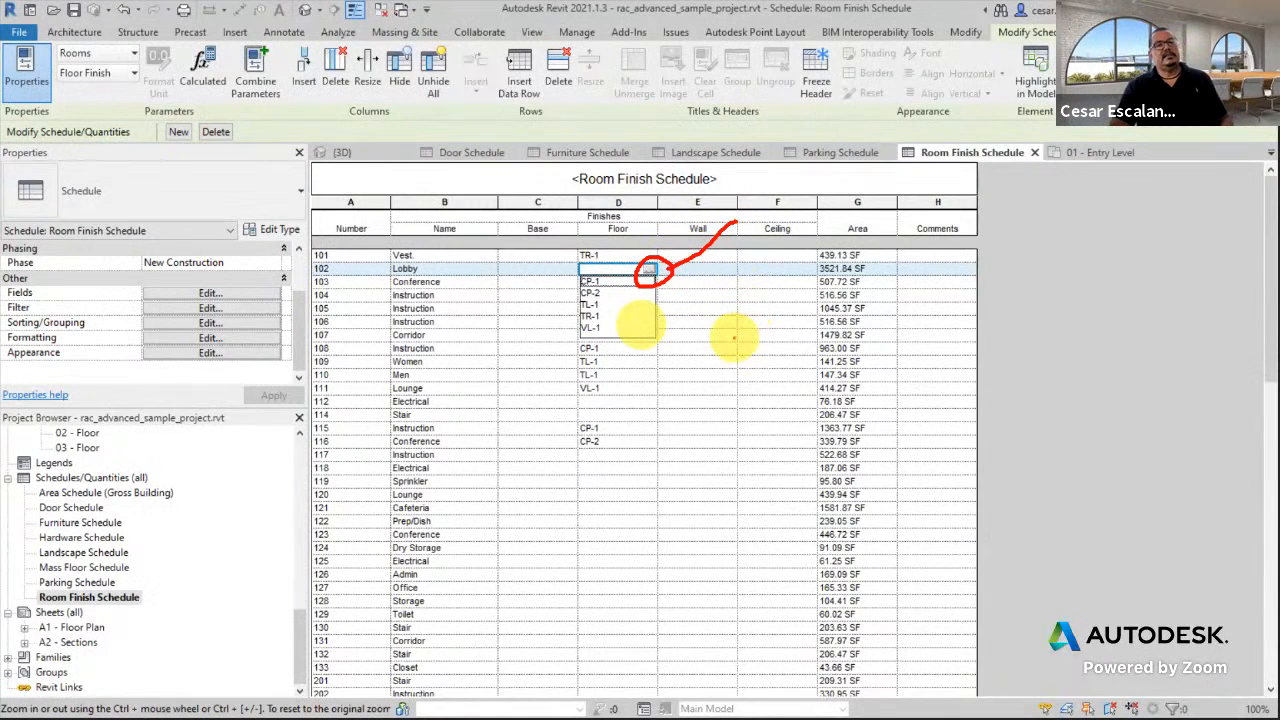
{"action": "key", "text": "Escape"}
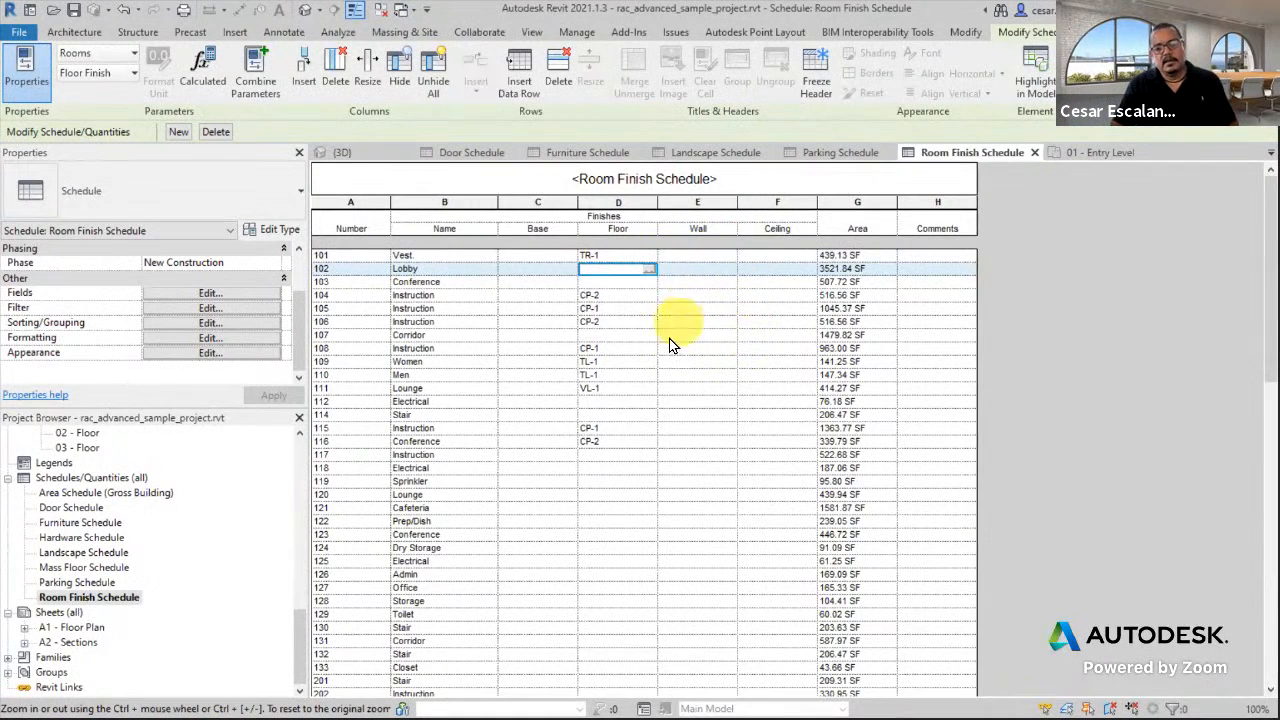
{"action": "scroll", "coordinate": [666, 348], "scroll_direction": "down", "scroll_amount": 3}
{"action": "scroll", "coordinate": [666, 350], "scroll_direction": "up", "scroll_amount": 3}
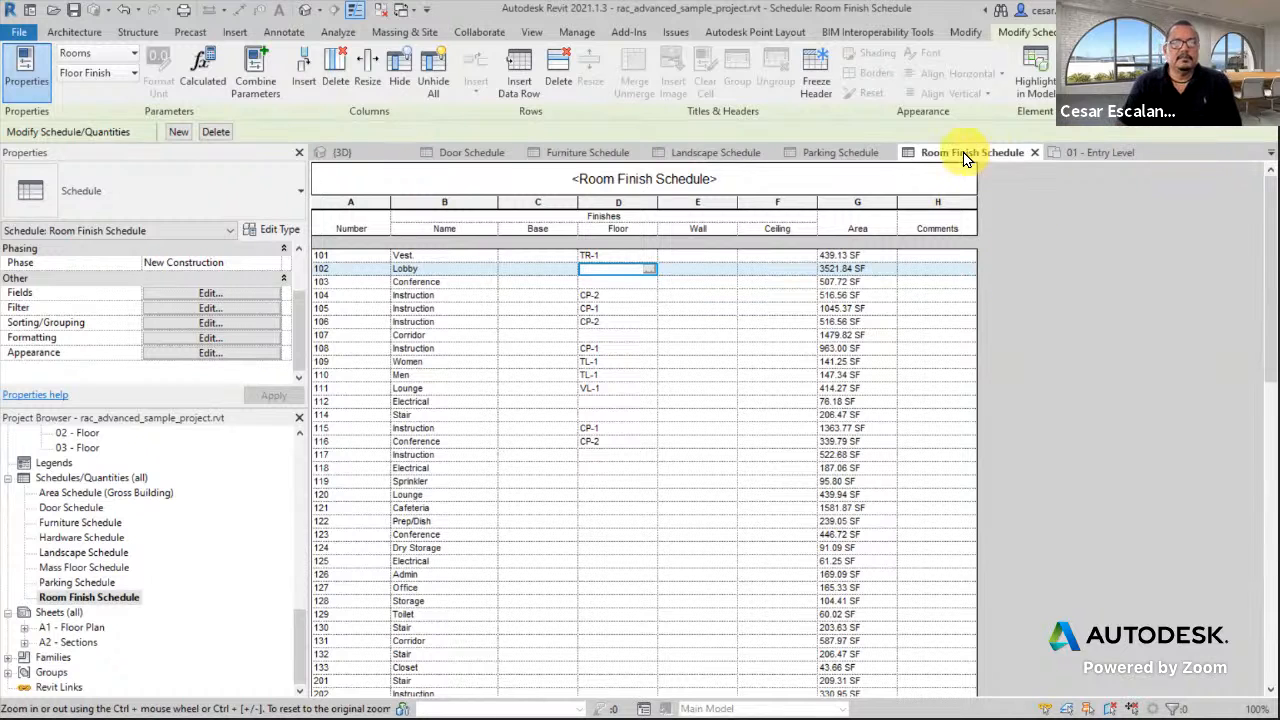
Return to the 01 - Entry Level floor plan and open the family of Instruction room 108's tag for editing.
{"action": "left_click", "coordinate": [1105, 150]}
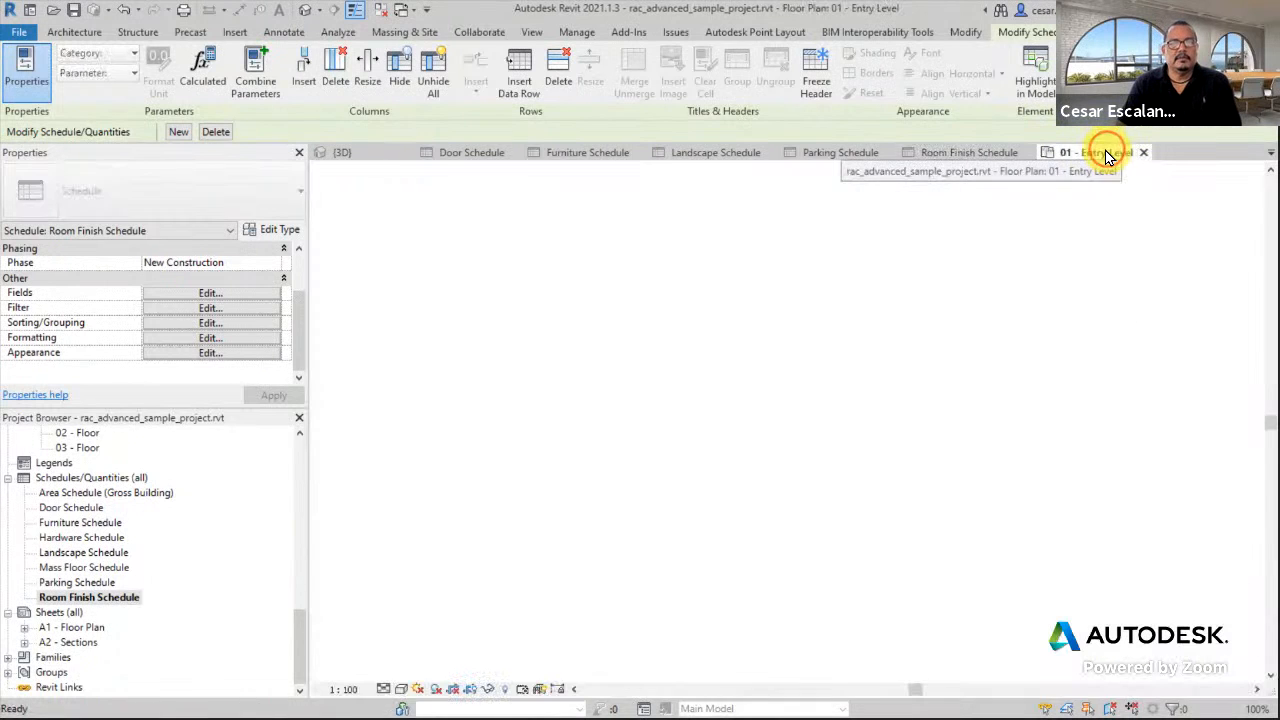
{"action": "middle_click_drag", "start_coordinate": [890, 584], "coordinate": [608, 549]}
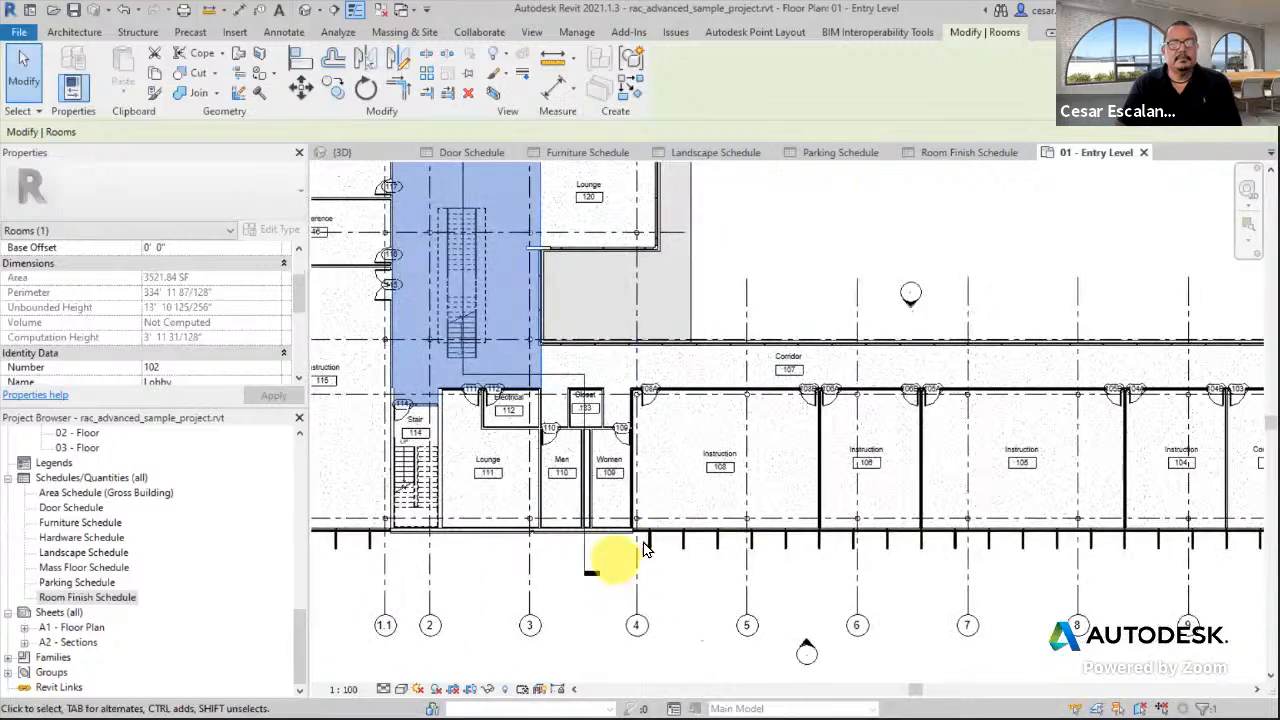
{"action": "scroll", "coordinate": [643, 537], "scroll_direction": "up", "scroll_amount": 3}
{"action": "scroll", "coordinate": [645, 543], "scroll_direction": "up", "scroll_amount": 2}
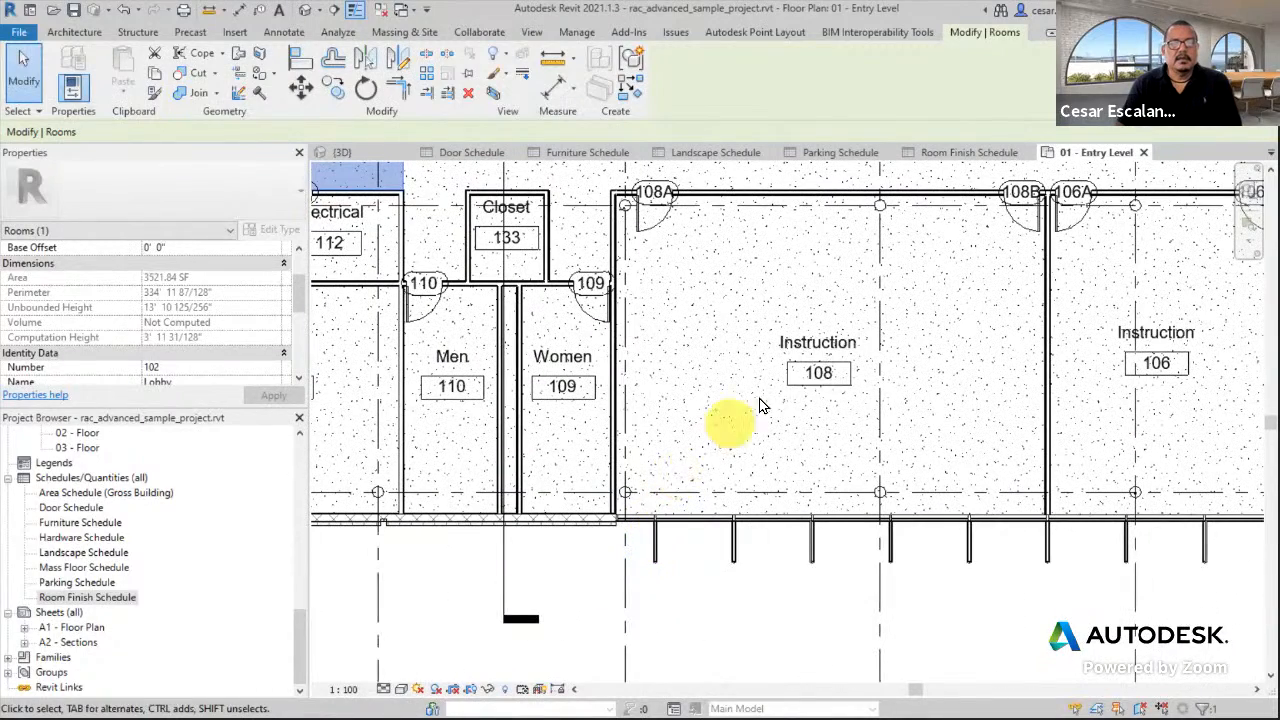
{"action": "left_click", "coordinate": [827, 350]}
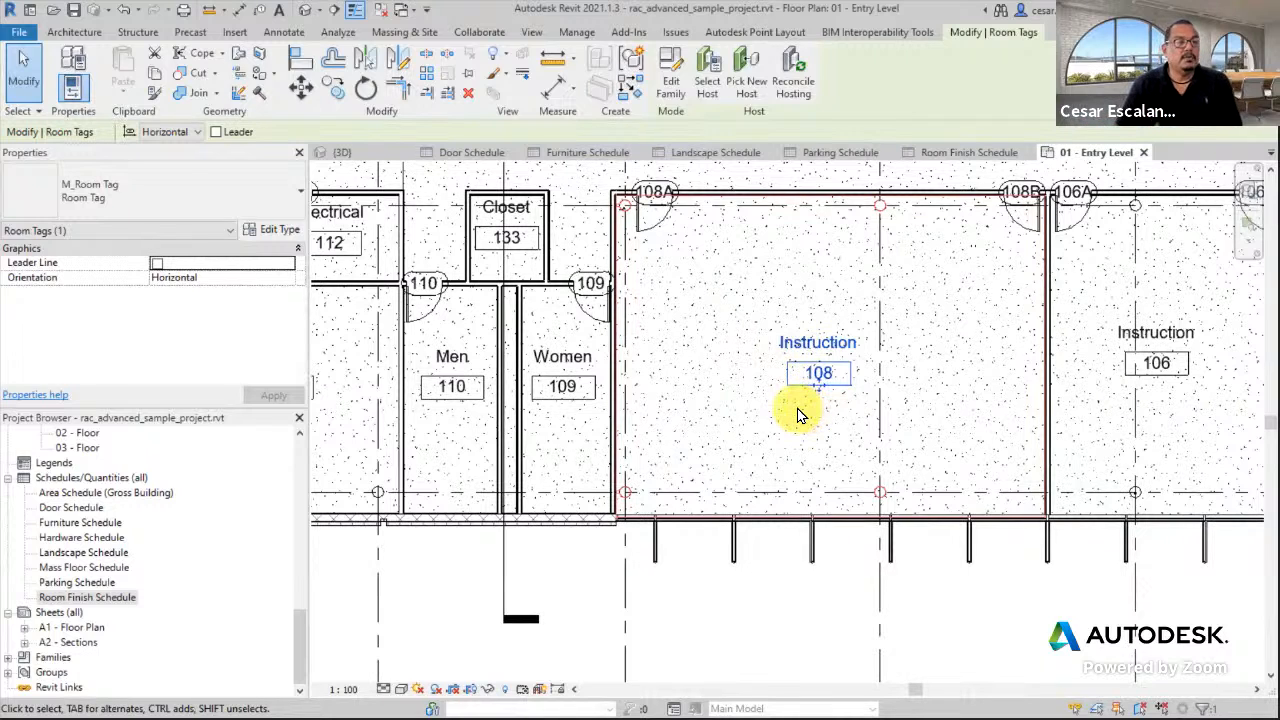
{"action": "left_click", "coordinate": [811, 624]}
{"action": "left_click", "coordinate": [826, 348]}
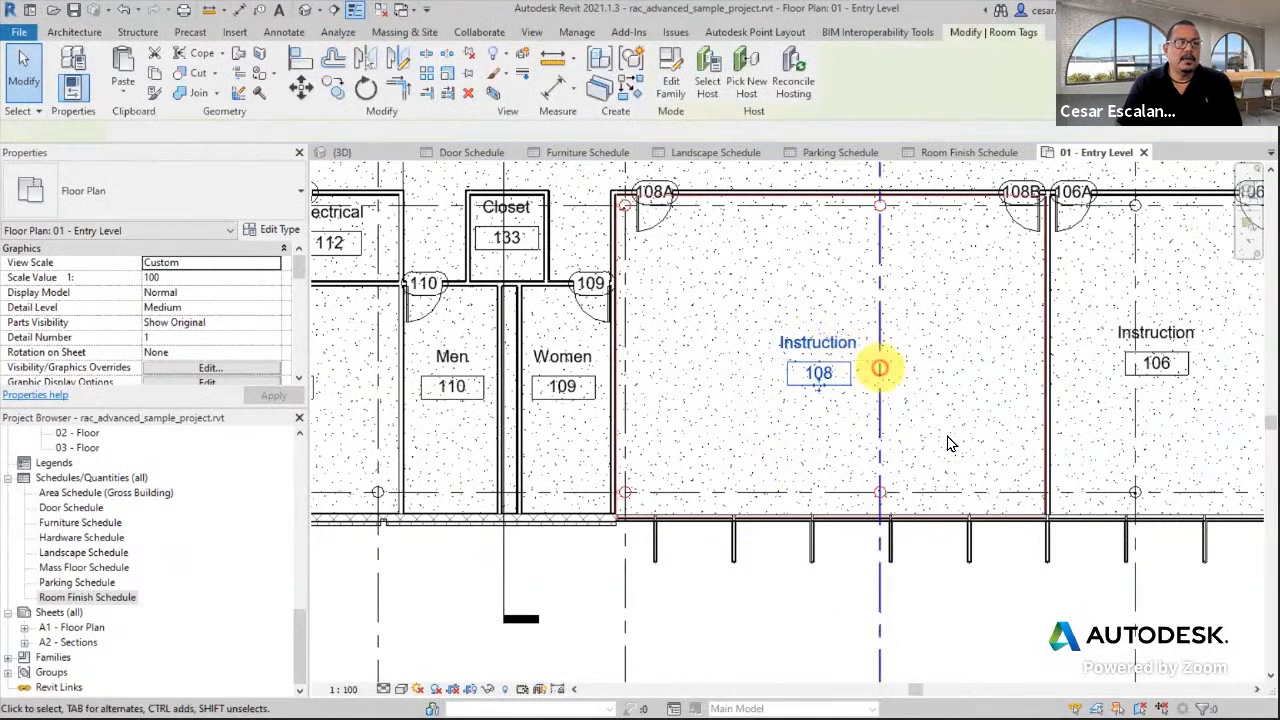
{"action": "left_click", "coordinate": [670, 75]}
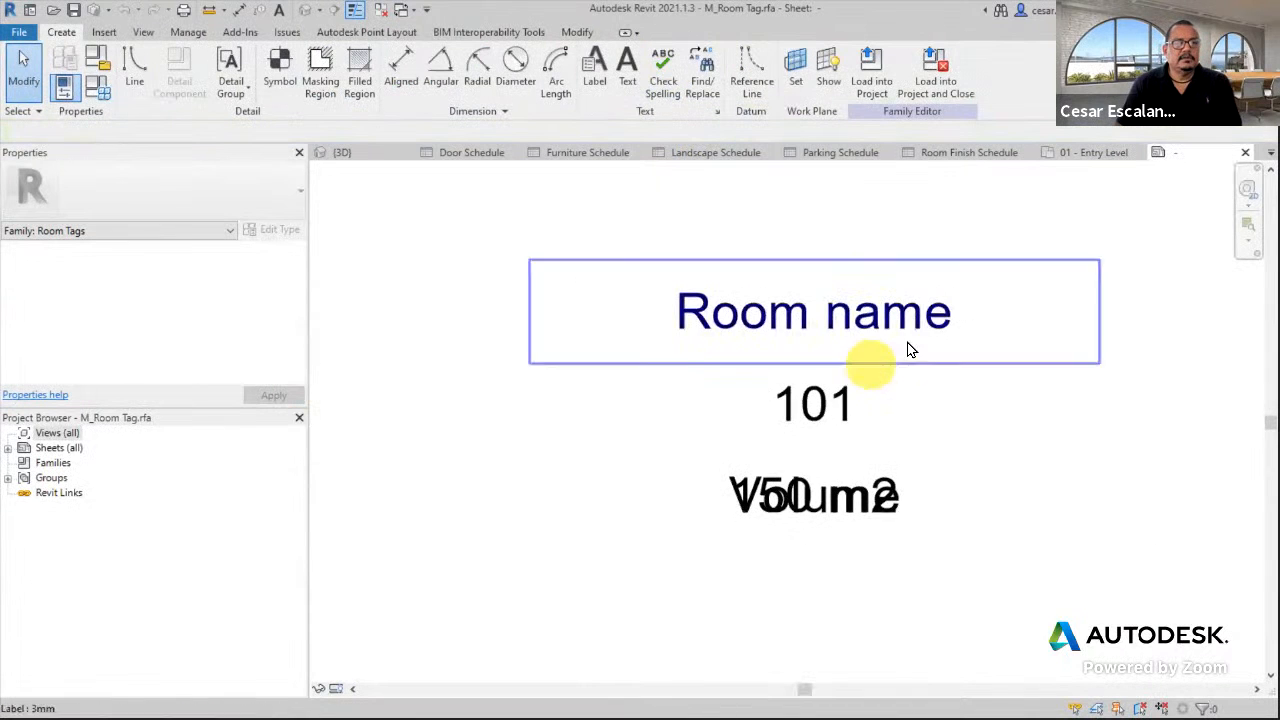
{"action": "middle_click_drag", "start_coordinate": [923, 294], "coordinate": [886, 343]}
{"action": "left_click", "coordinate": [823, 337]}
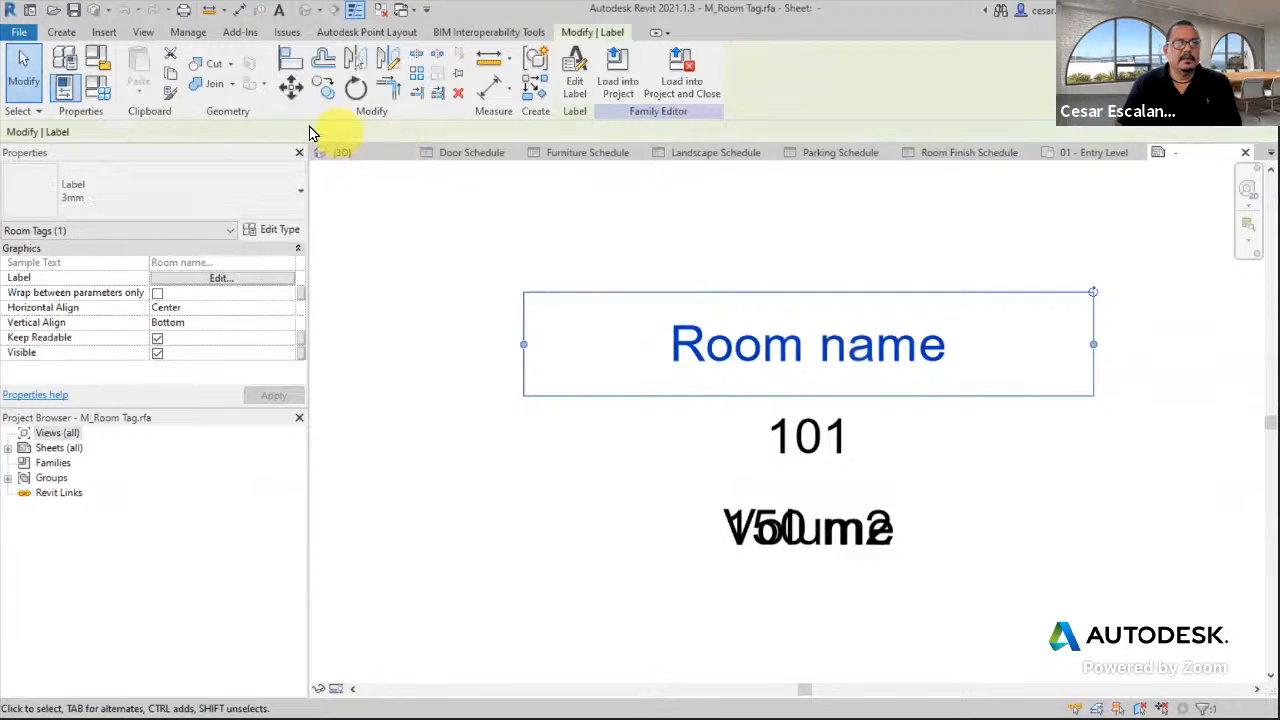
{"action": "left_click", "coordinate": [296, 93]}
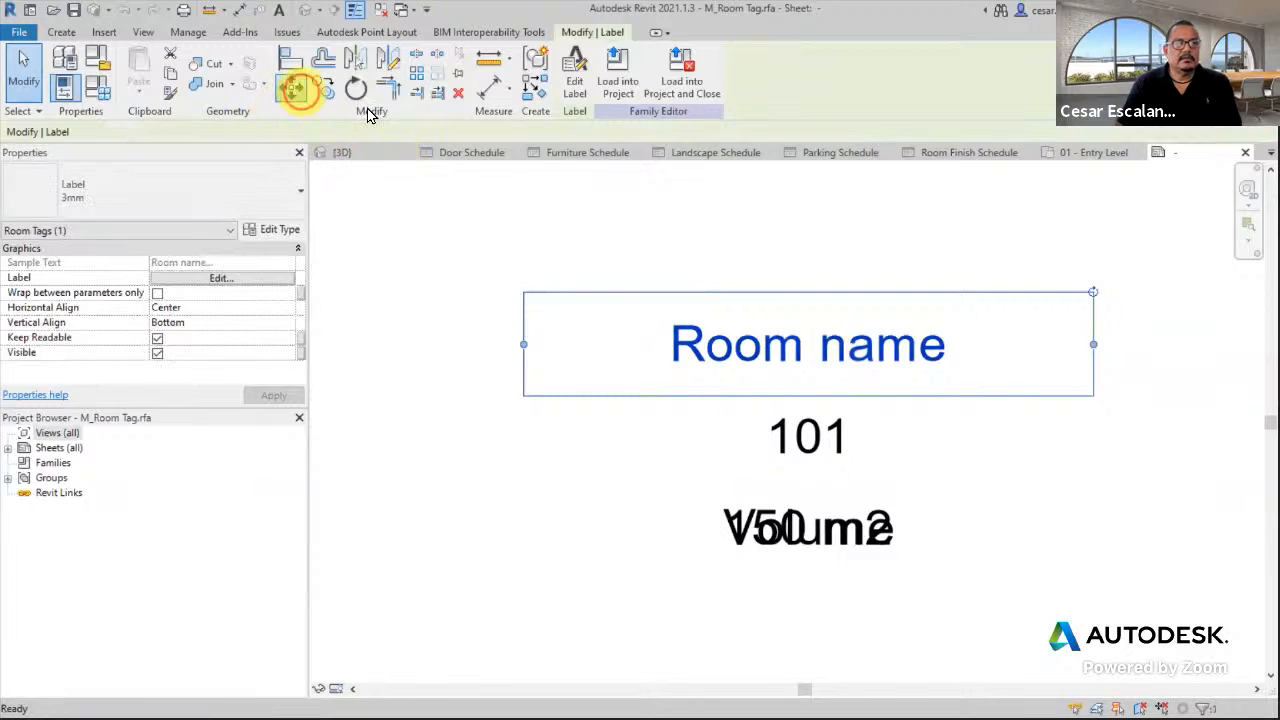
{"action": "left_click", "coordinate": [855, 348]}
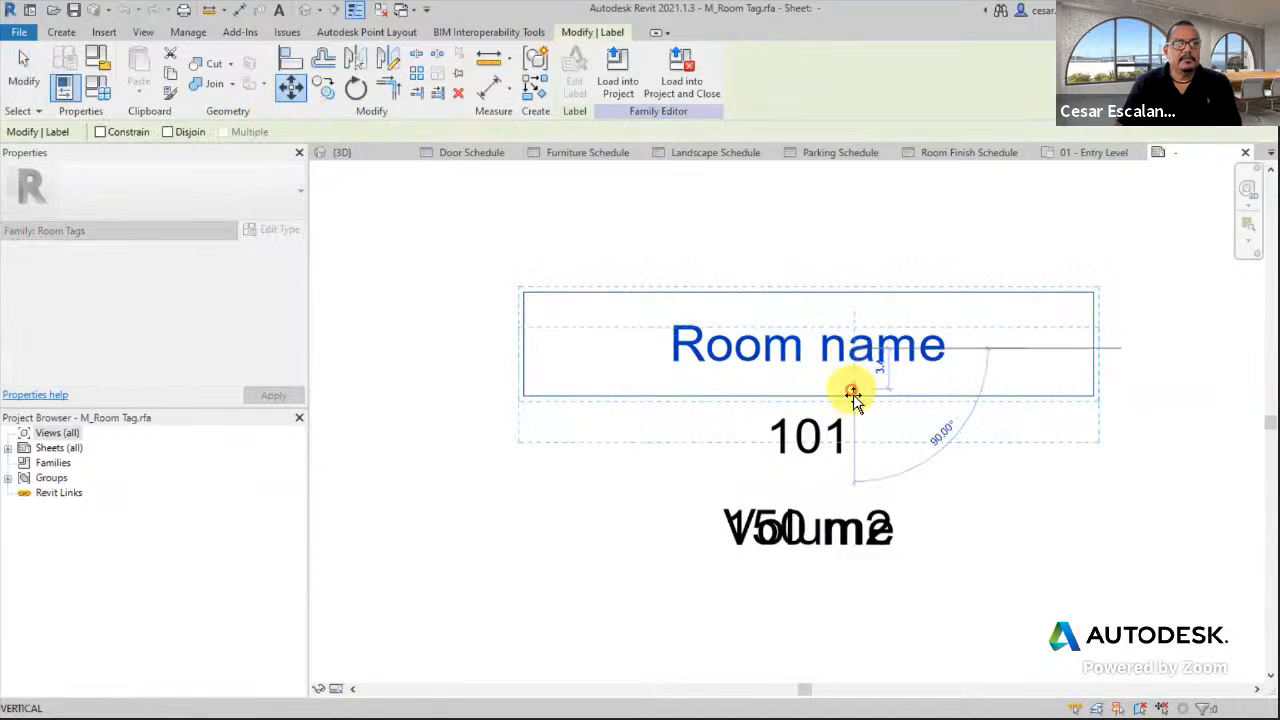
{"action": "left_click", "coordinate": [850, 421]}
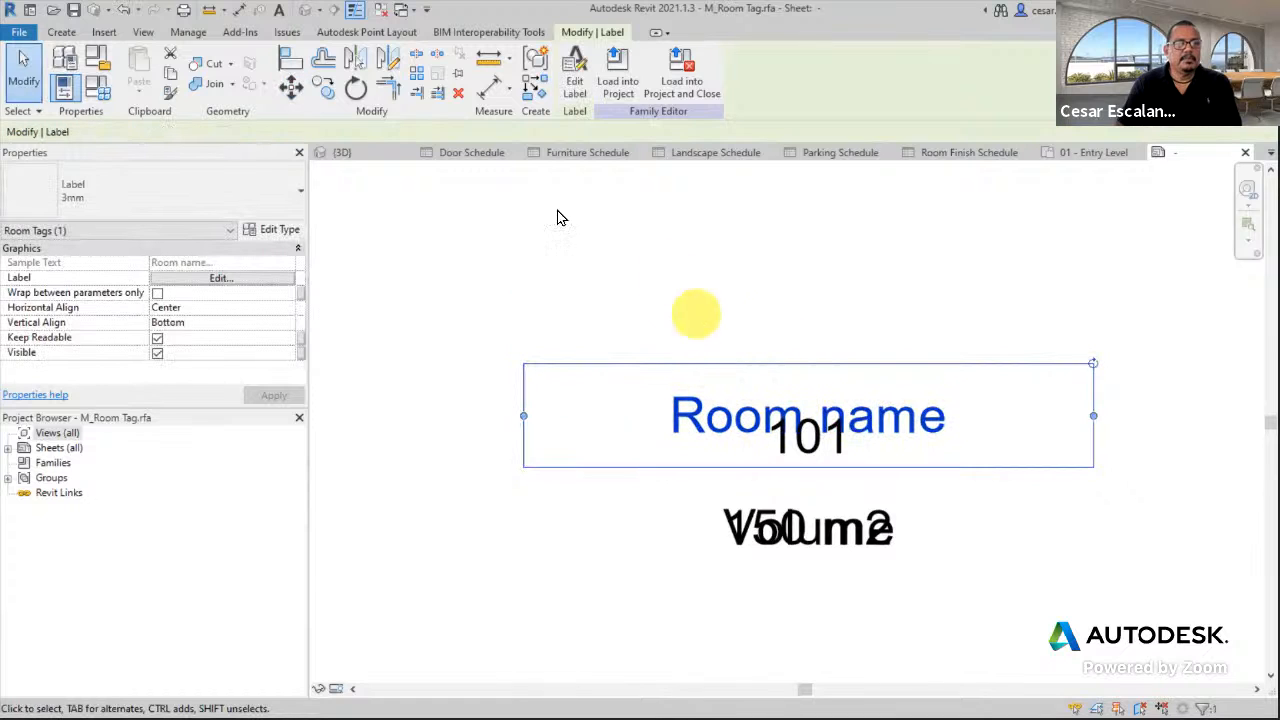
{"action": "left_click", "coordinate": [128, 12]}
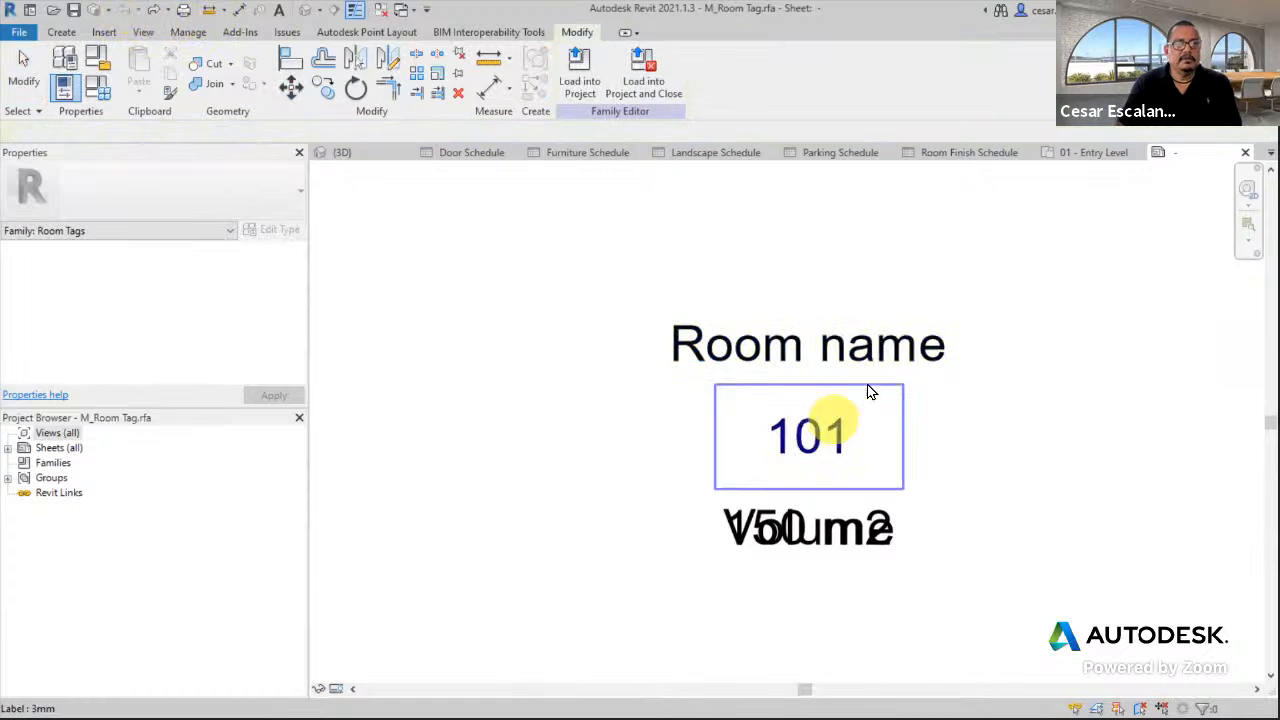
Copy the Room name label straight up so the duplicate sits just above the original, and end the Copy command.
{"action": "left_click", "coordinate": [880, 349]}
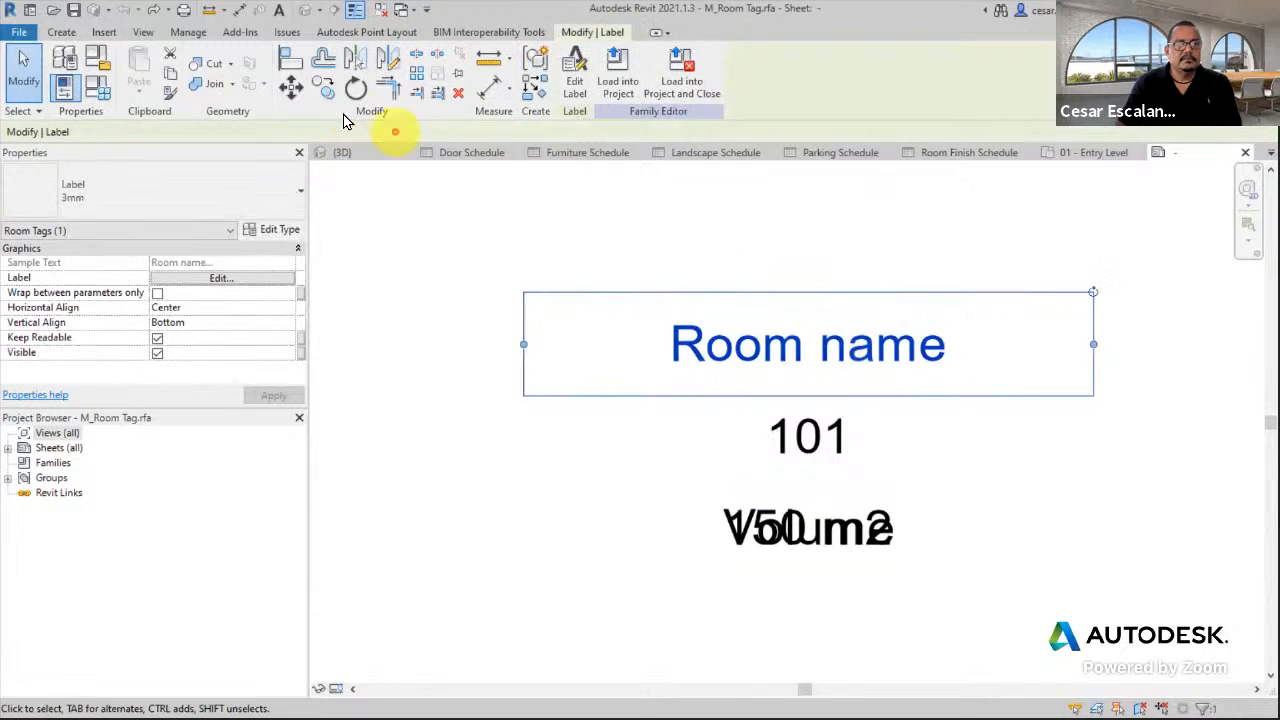
{"action": "left_click", "coordinate": [322, 88]}
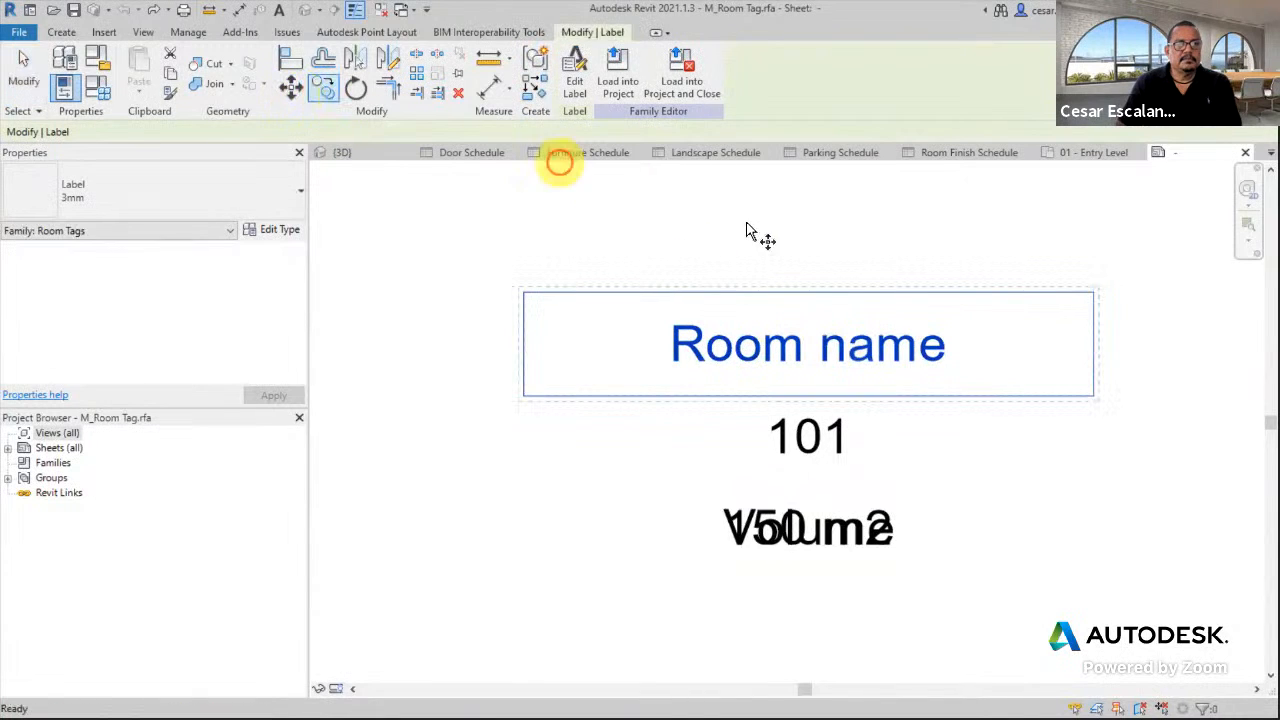
{"action": "left_click", "coordinate": [920, 349]}
{"action": "left_click", "coordinate": [920, 277]}
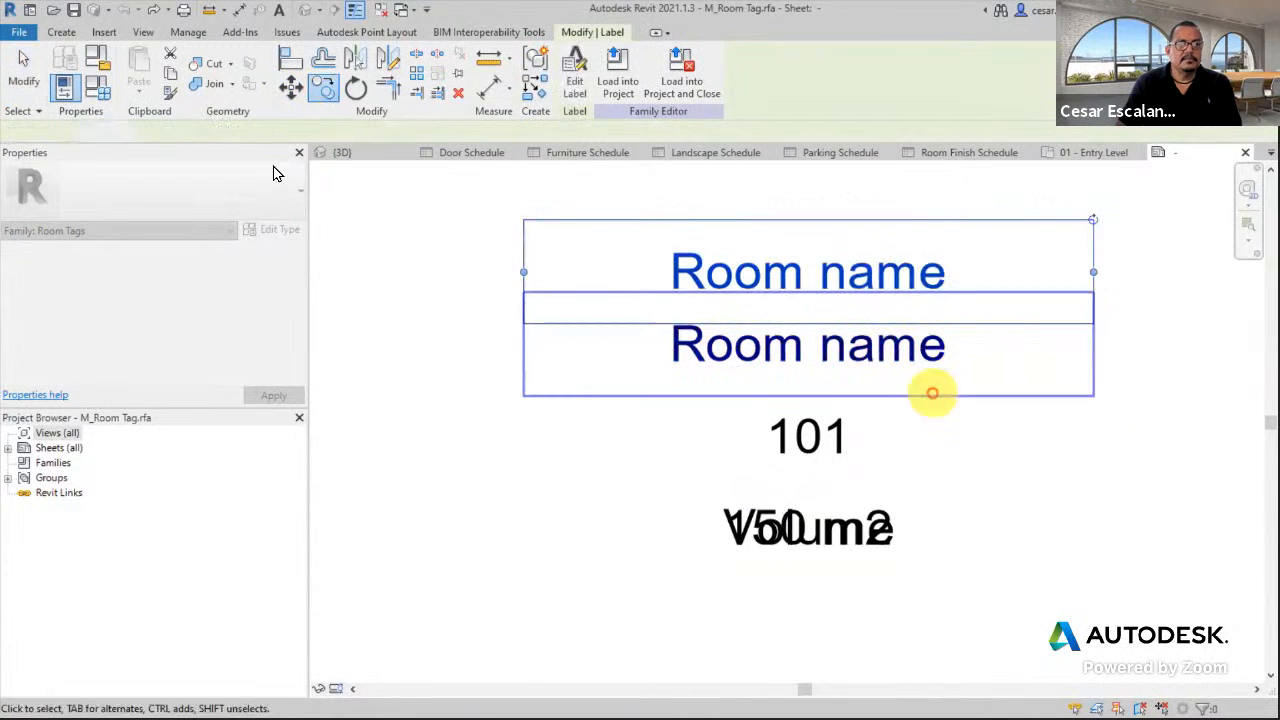
{"action": "left_click", "coordinate": [23, 70]}
Edit the lower Room name label and remove the Name parameter from its label parameters.
{"action": "left_click", "coordinate": [700, 258]}
{"action": "left_click", "coordinate": [843, 360]}
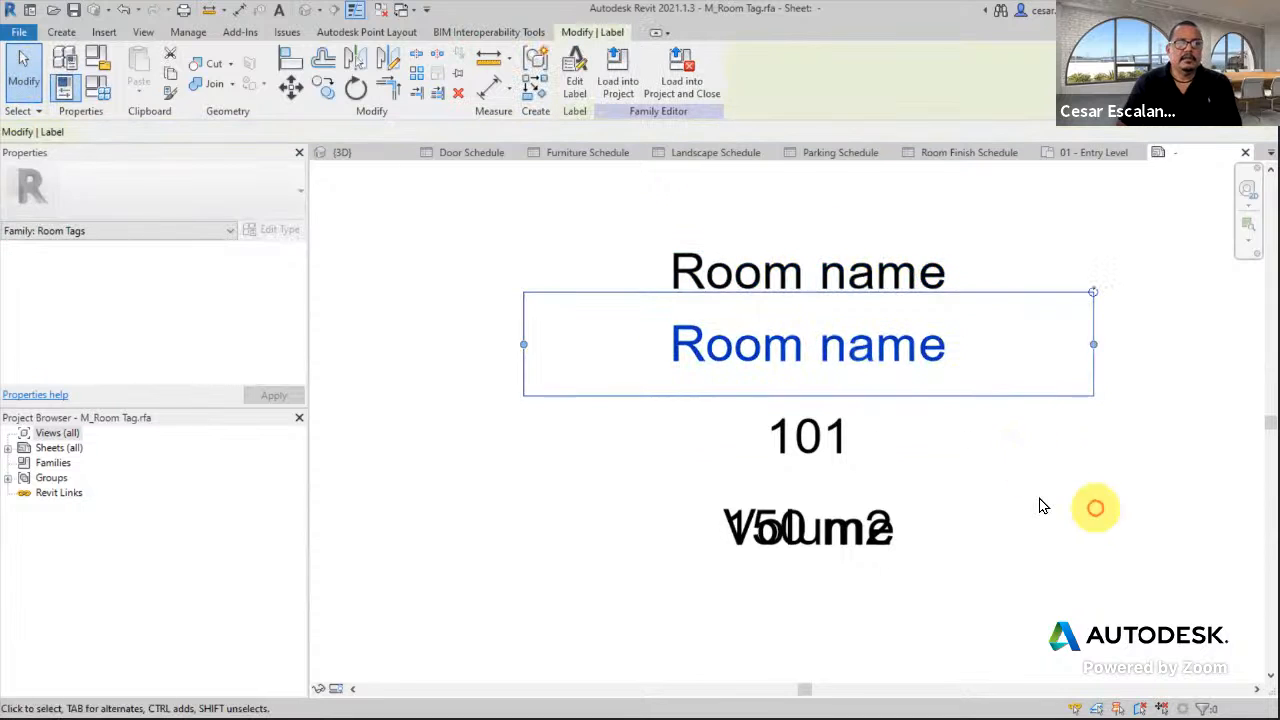
{"action": "left_click", "coordinate": [251, 278]}
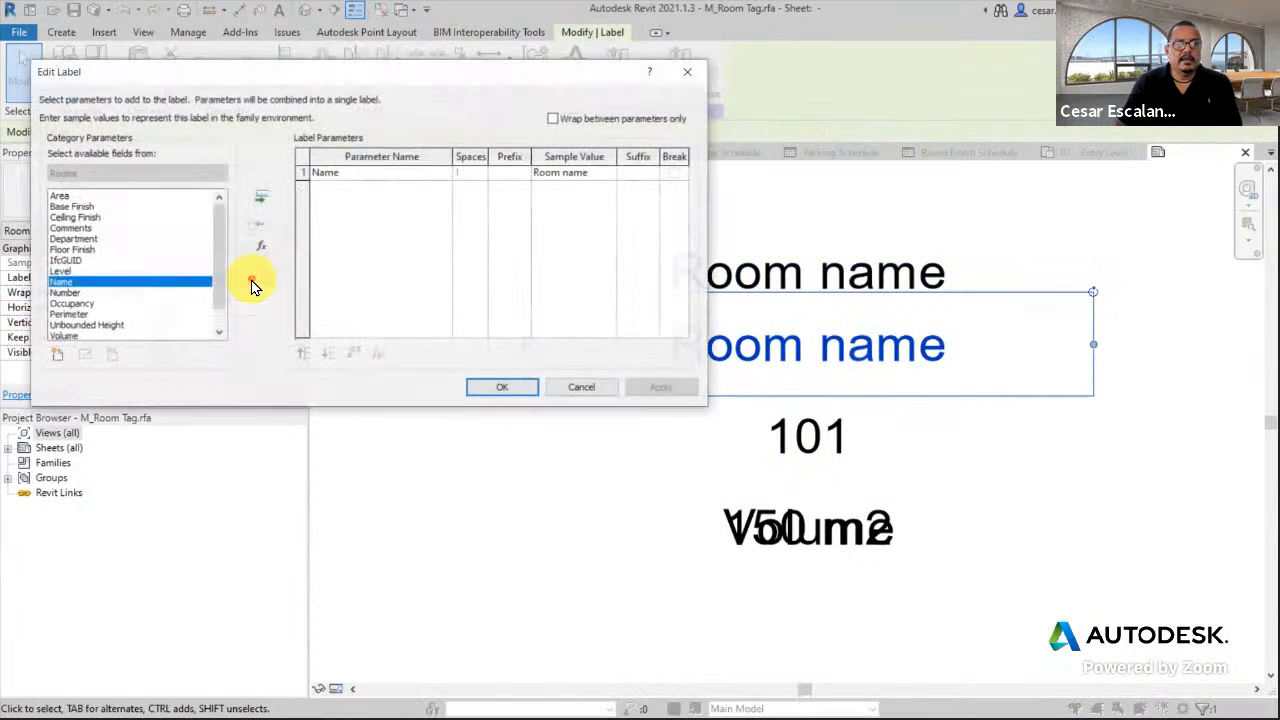
{"action": "left_click", "coordinate": [313, 173]}
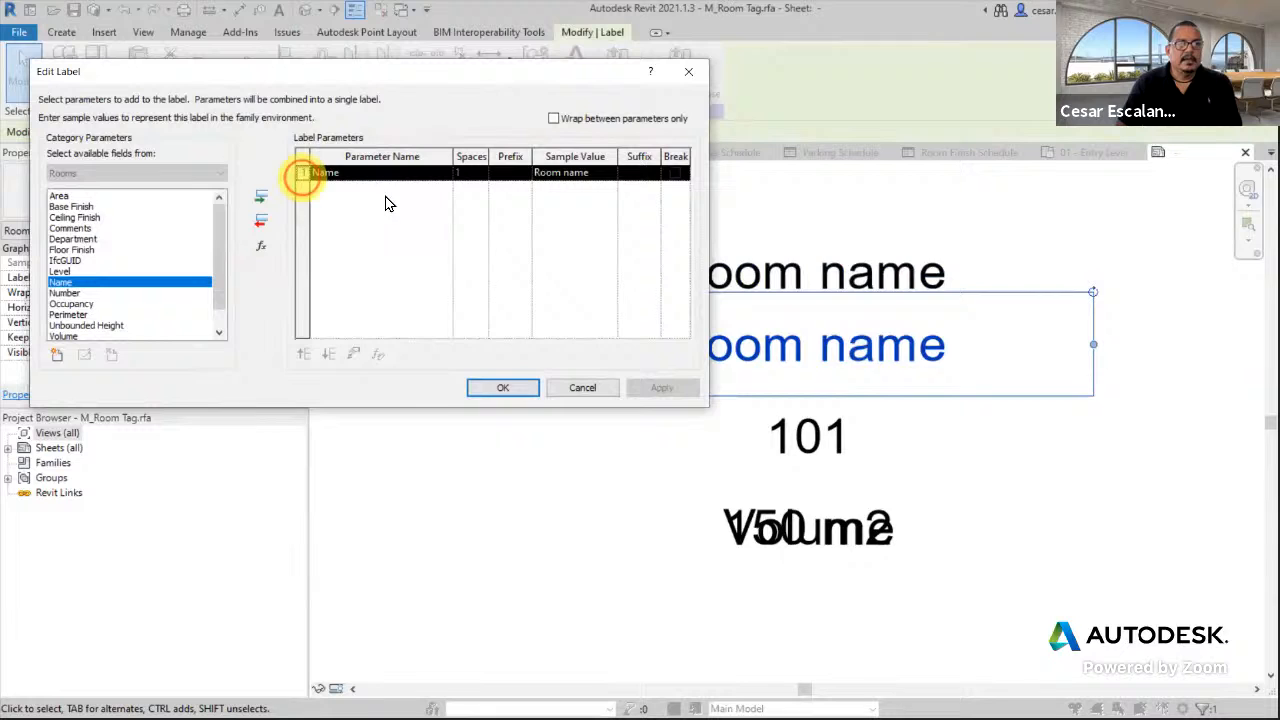
{"action": "left_click", "coordinate": [259, 225]}
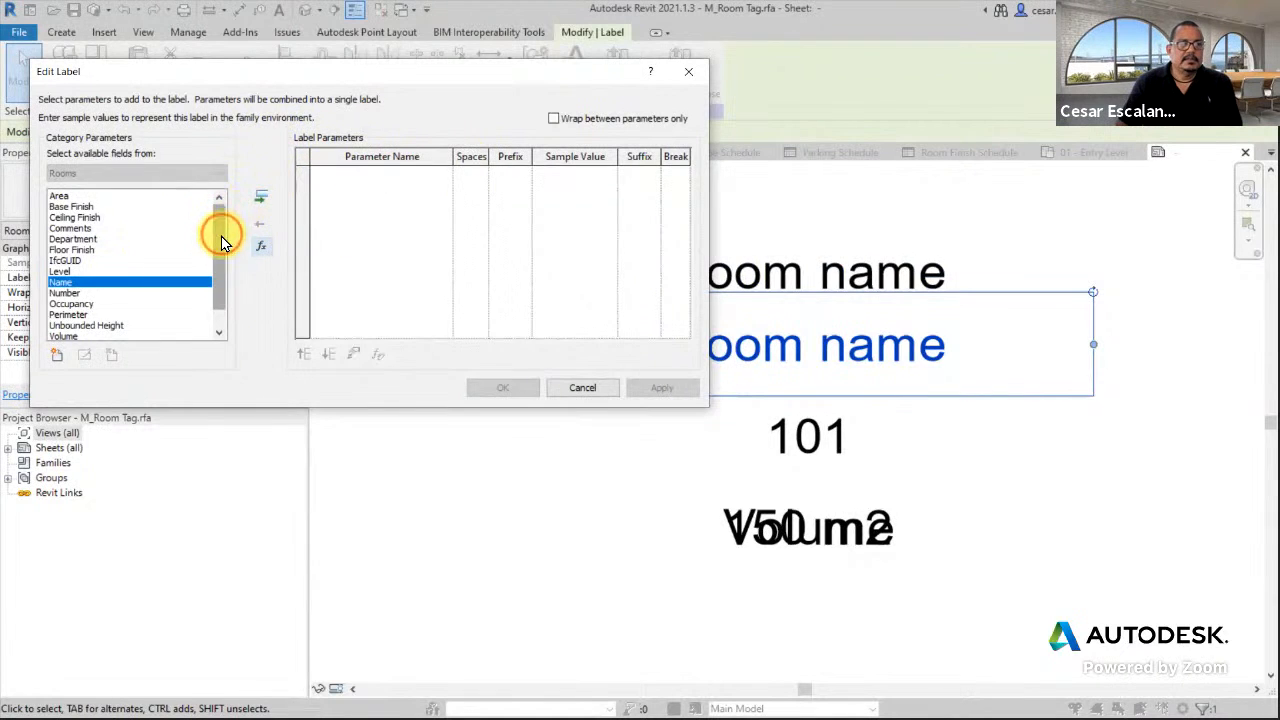
Add the Floor Finish parameter to the lower label, apply the change and close the label editor.
{"action": "left_click_drag", "start_coordinate": [221, 236], "coordinate": [211, 308]}
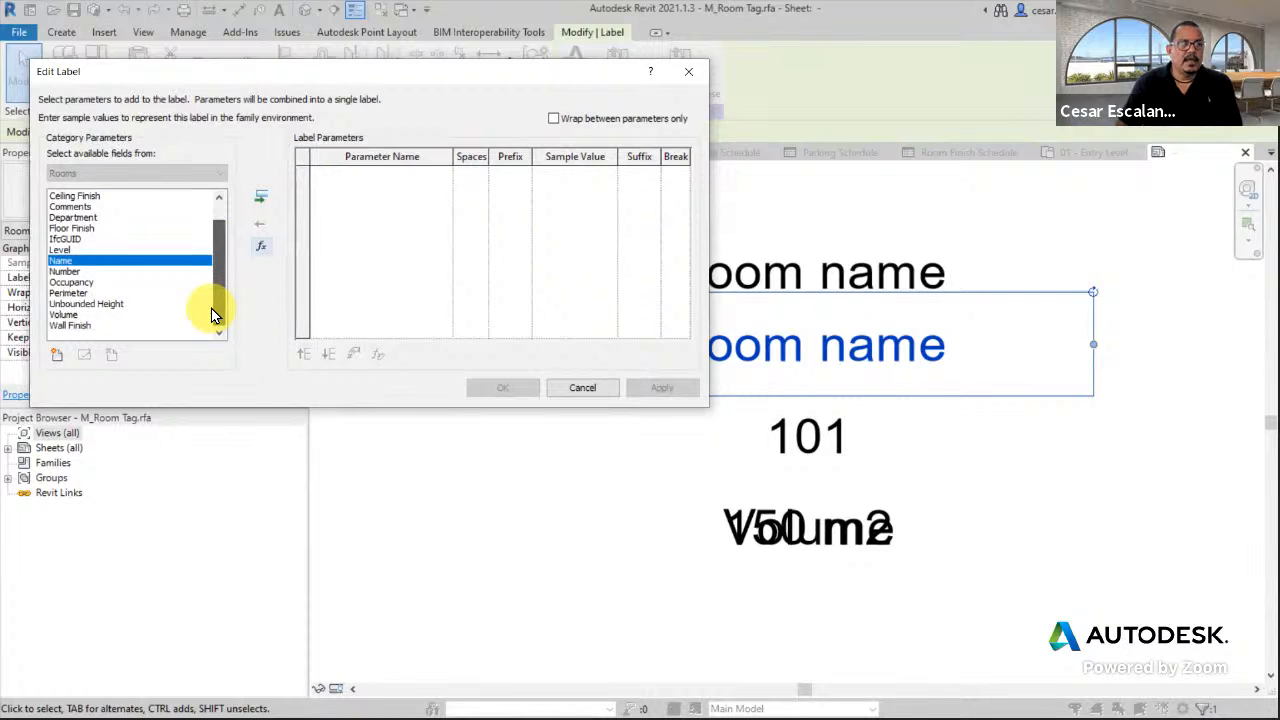
{"action": "left_click_drag", "start_coordinate": [219, 242], "coordinate": [228, 216]}
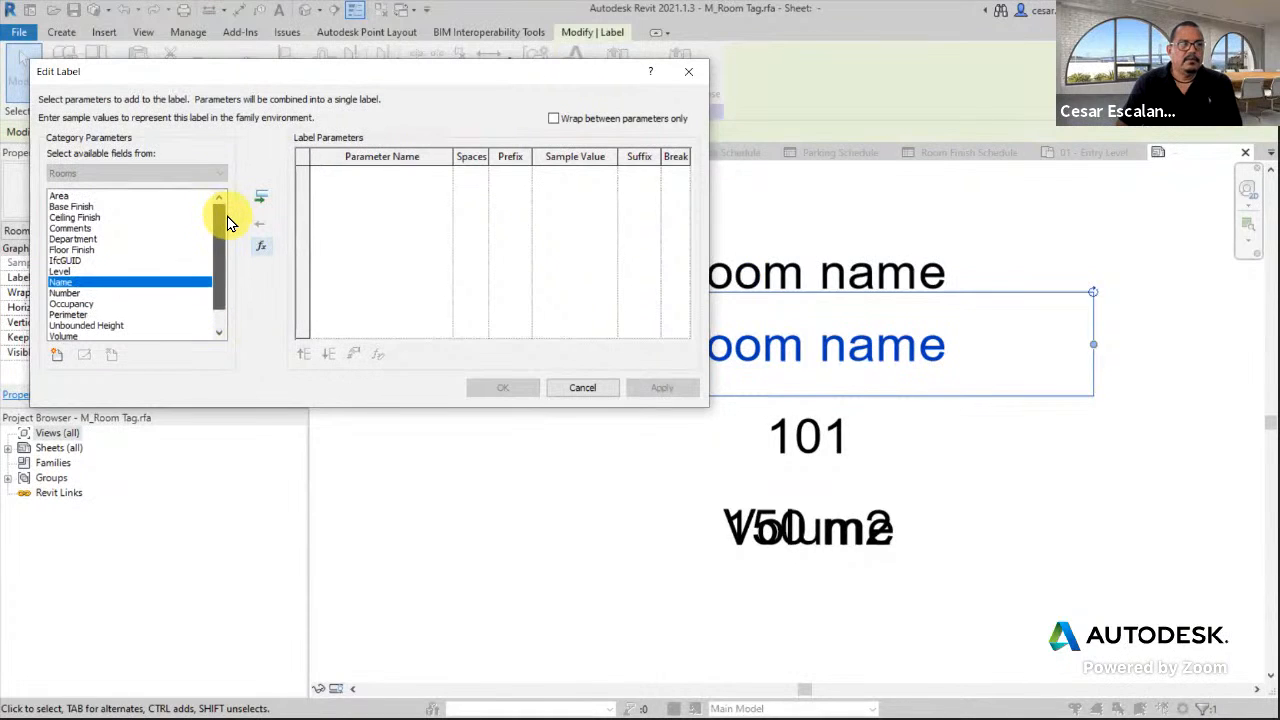
{"action": "left_click", "coordinate": [72, 249]}
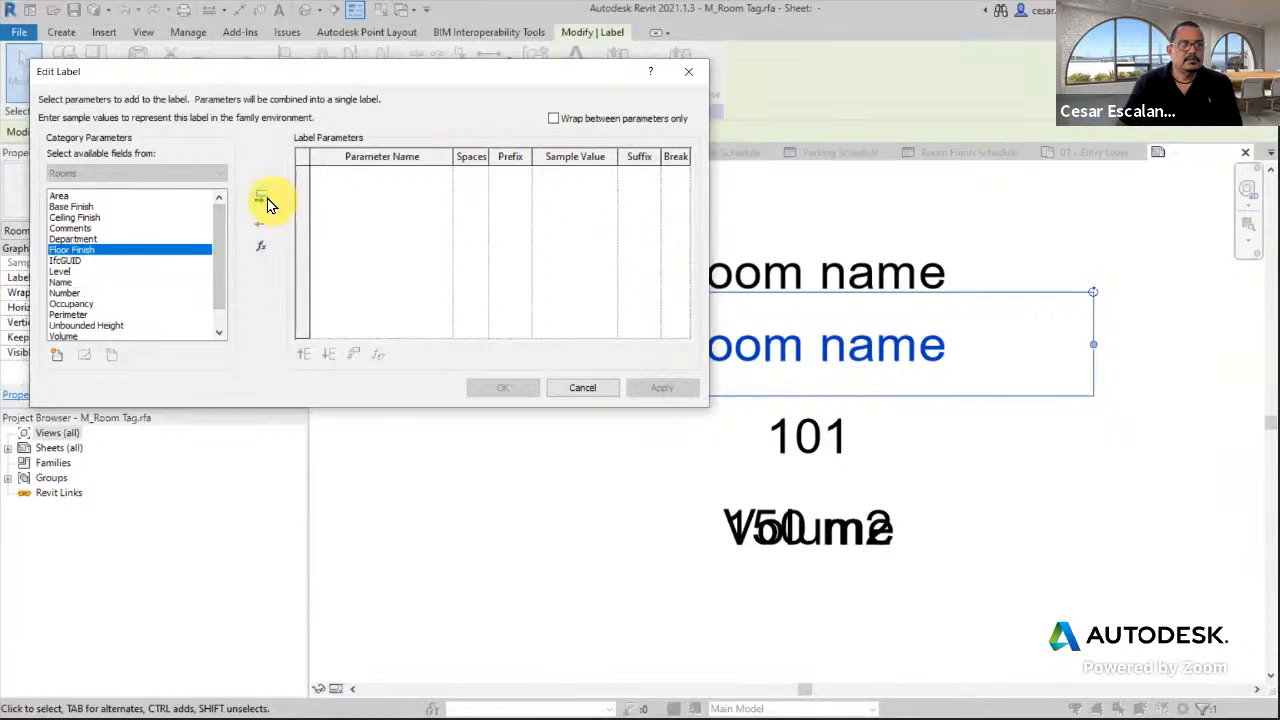
{"action": "left_click", "coordinate": [262, 199]}
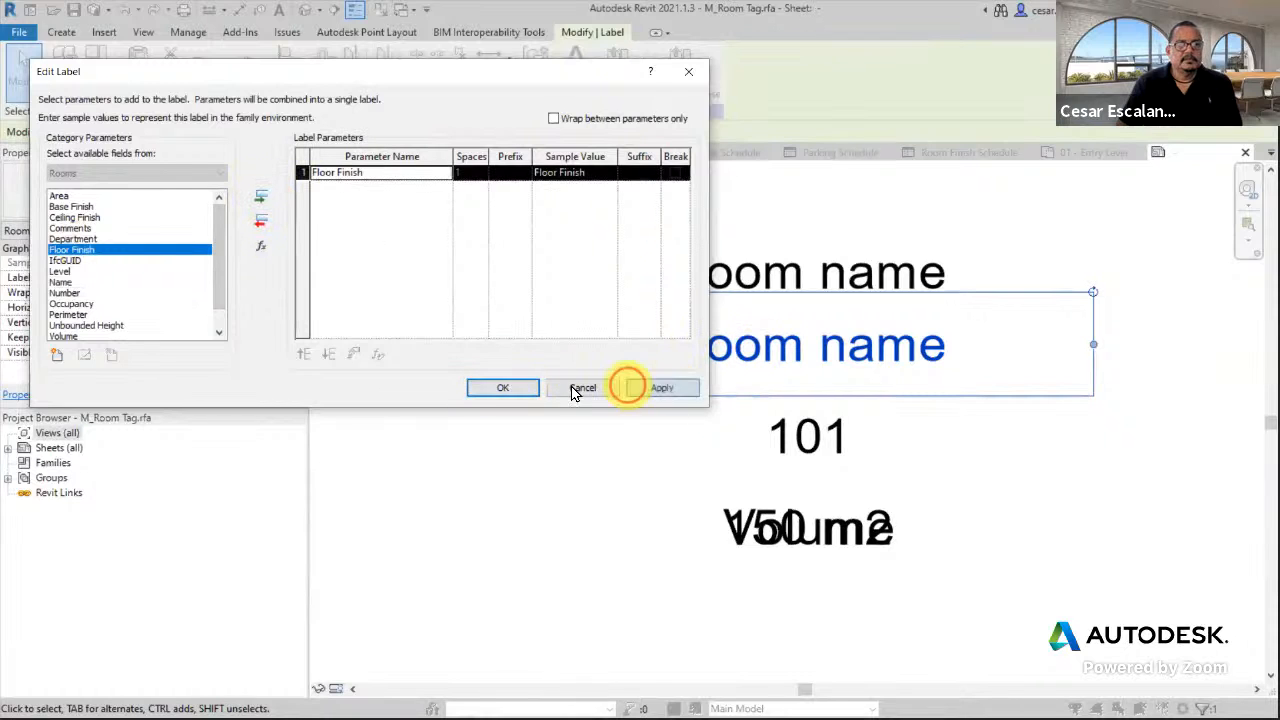
{"action": "left_click", "coordinate": [662, 388]}
{"action": "left_click", "coordinate": [503, 388]}
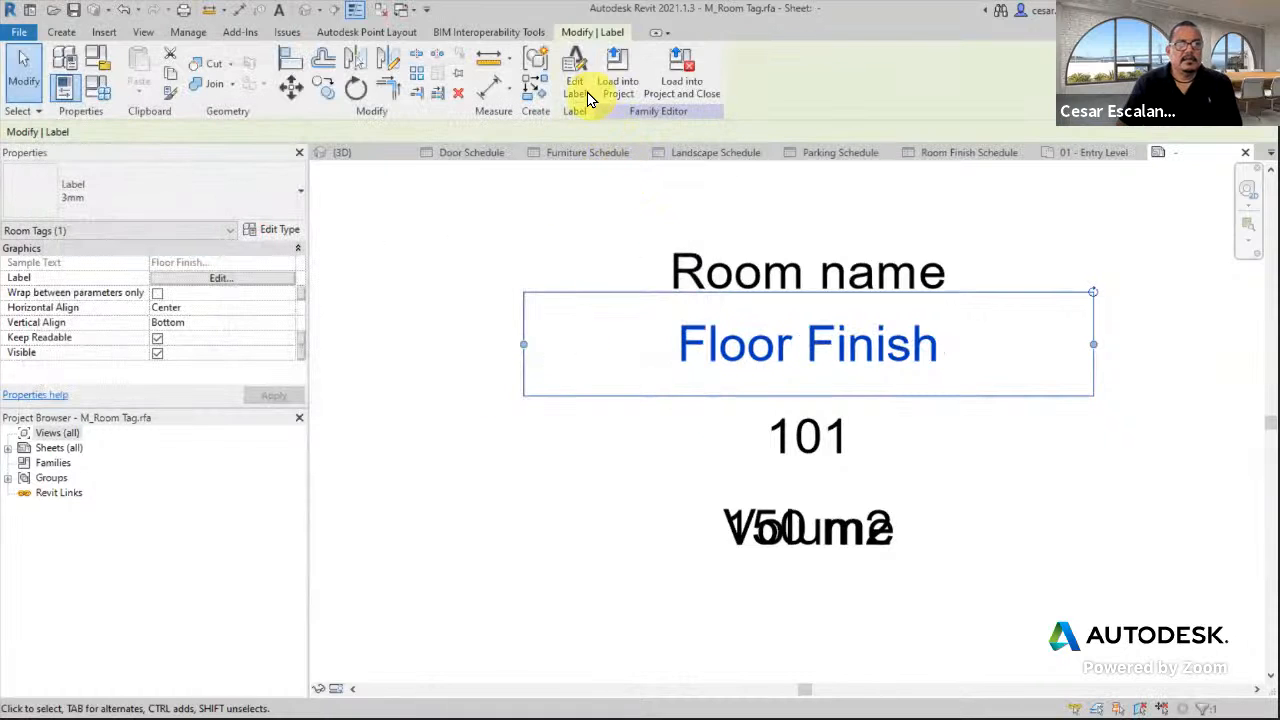
Load the edited room tag family into the project, overwriting the existing version, and check the tags around rooms 105, 104 and 103.
{"action": "left_click", "coordinate": [633, 98]}
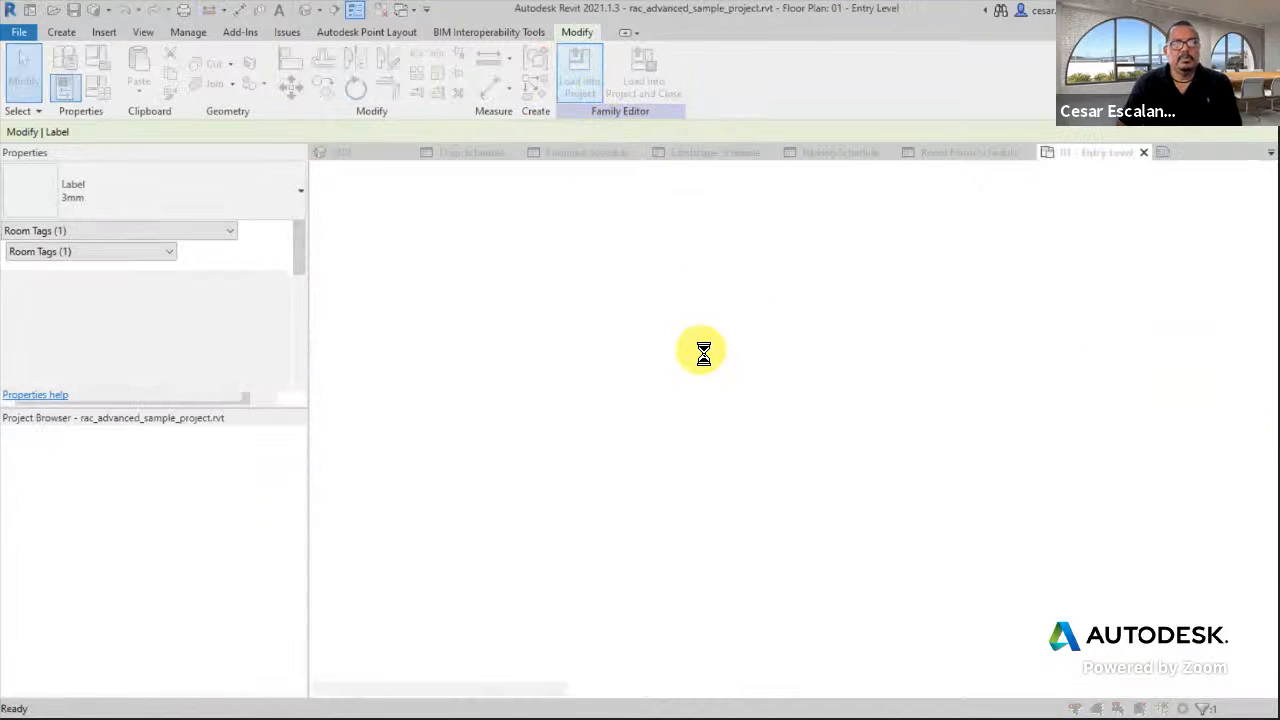
{"action": "left_click", "coordinate": [600, 357]}
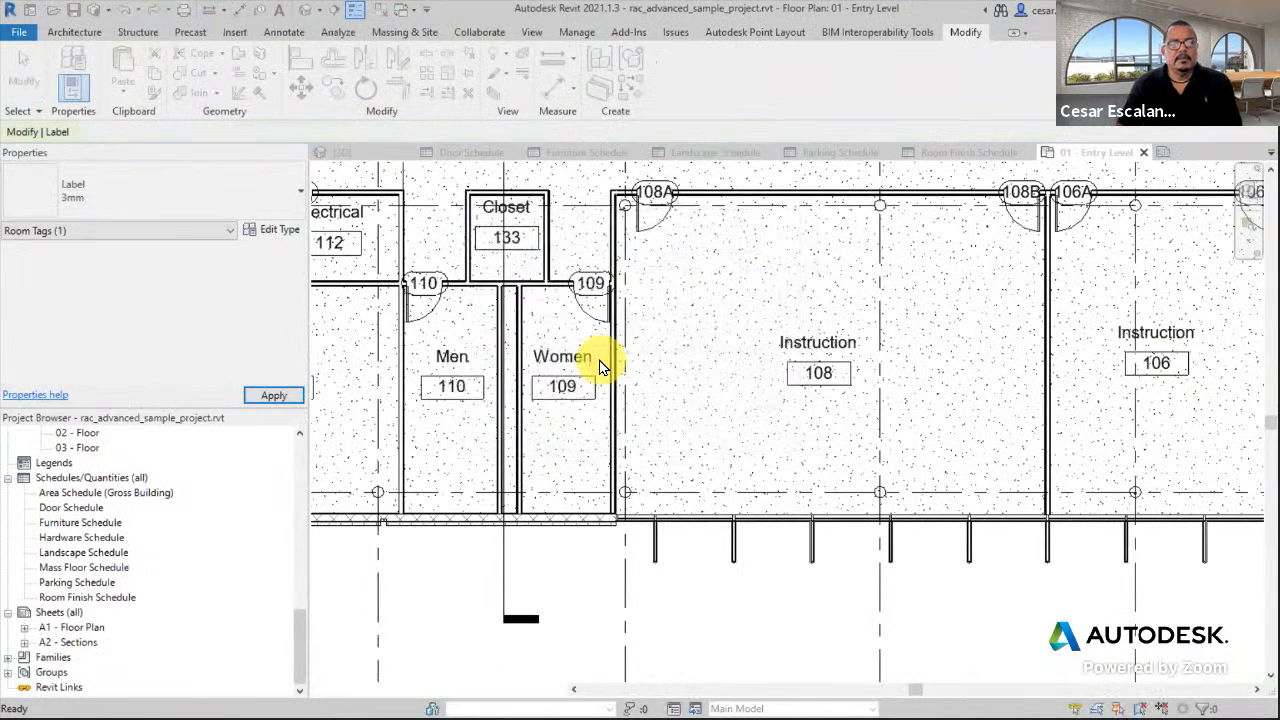
{"action": "middle_click_drag", "start_coordinate": [652, 444], "coordinate": [125, 451]}
{"action": "scroll", "coordinate": [1085, 401], "scroll_direction": "down", "scroll_amount": 1}
{"action": "middle_click_drag", "start_coordinate": [903, 350], "coordinate": [553, 370]}
{"action": "scroll", "coordinate": [555, 370], "scroll_direction": "up", "scroll_amount": 1}
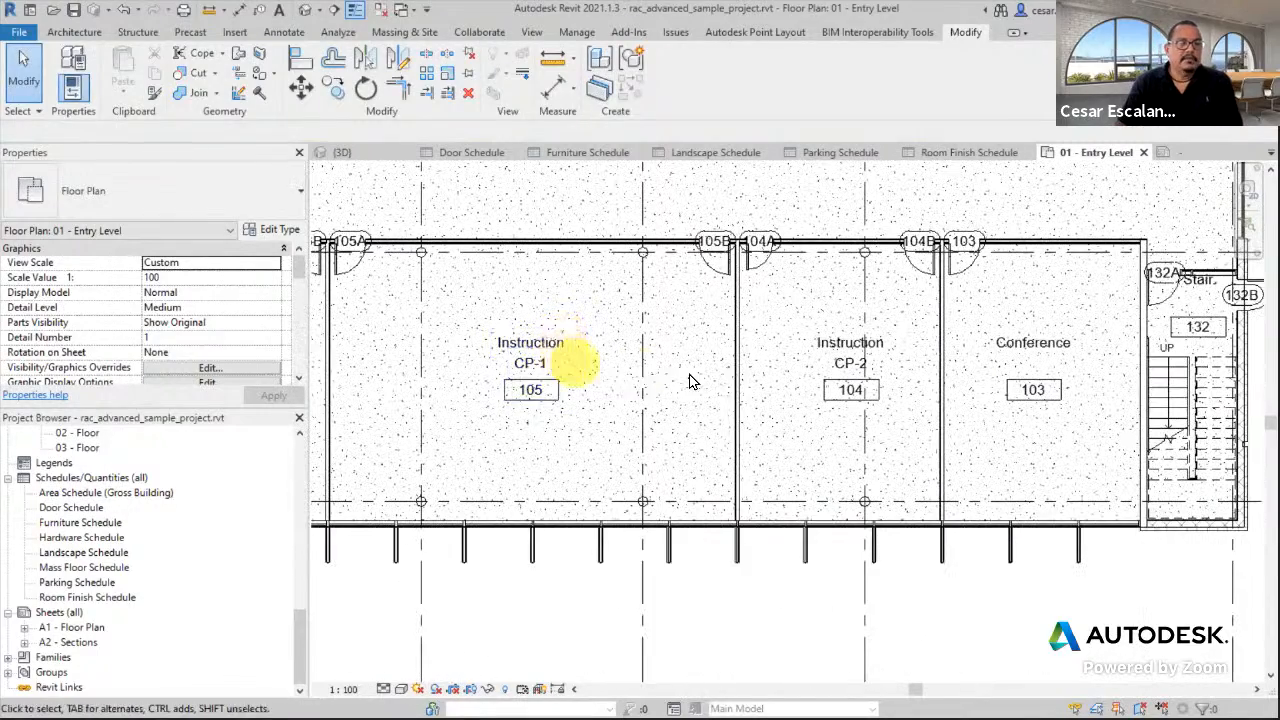
{"action": "left_click", "coordinate": [1023, 362]}
{"action": "scroll", "coordinate": [1067, 370], "scroll_direction": "up", "scroll_amount": 1}
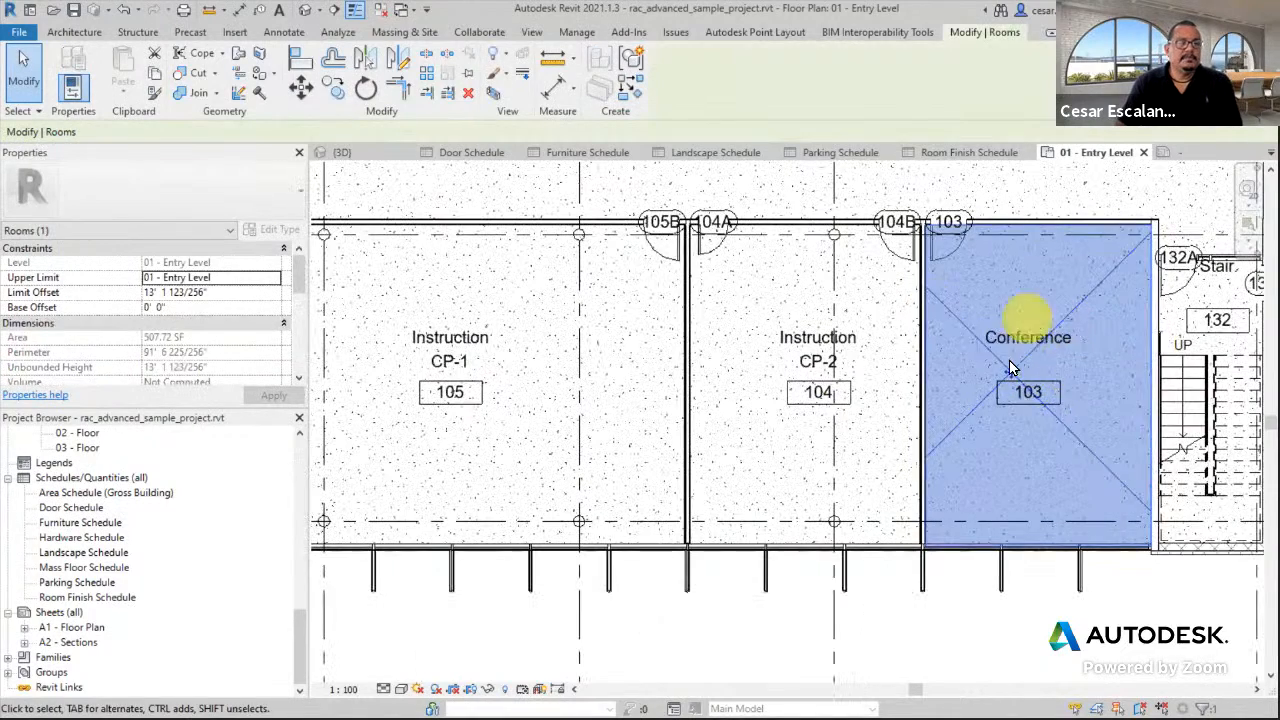
{"action": "scroll", "coordinate": [1183, 394], "scroll_direction": "up", "scroll_amount": 2}
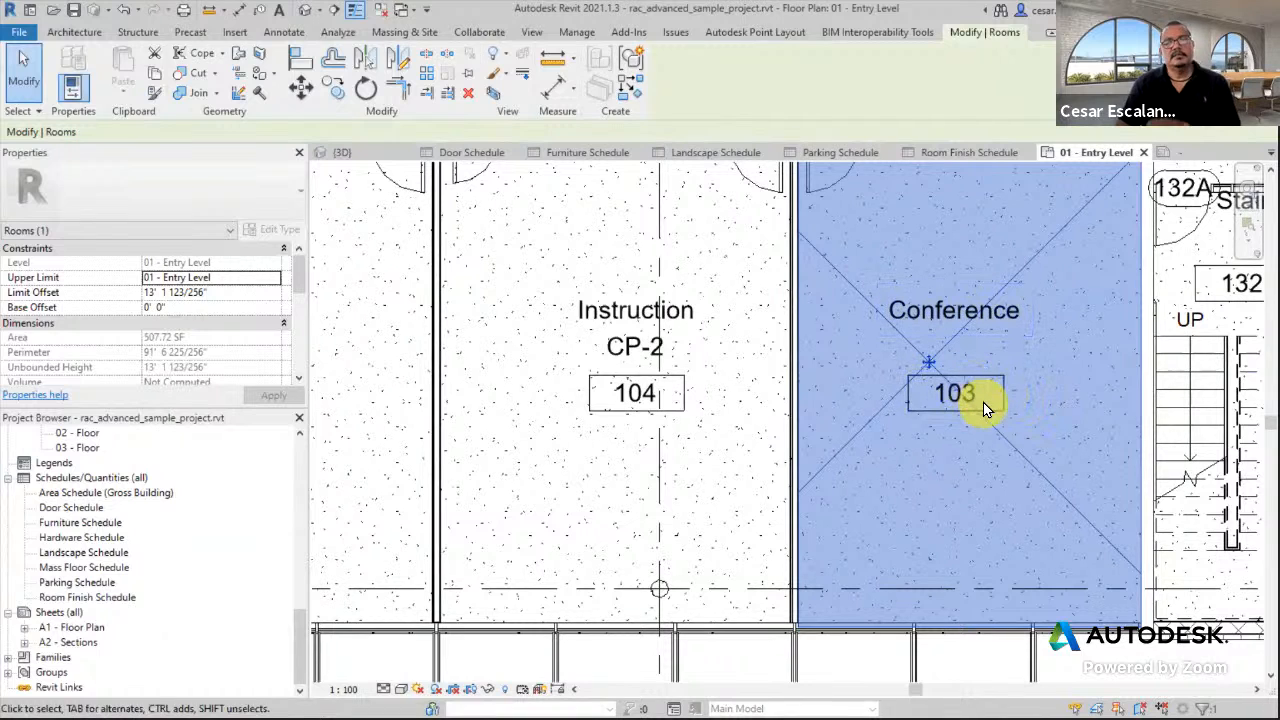
{"action": "key", "text": "Escape"}
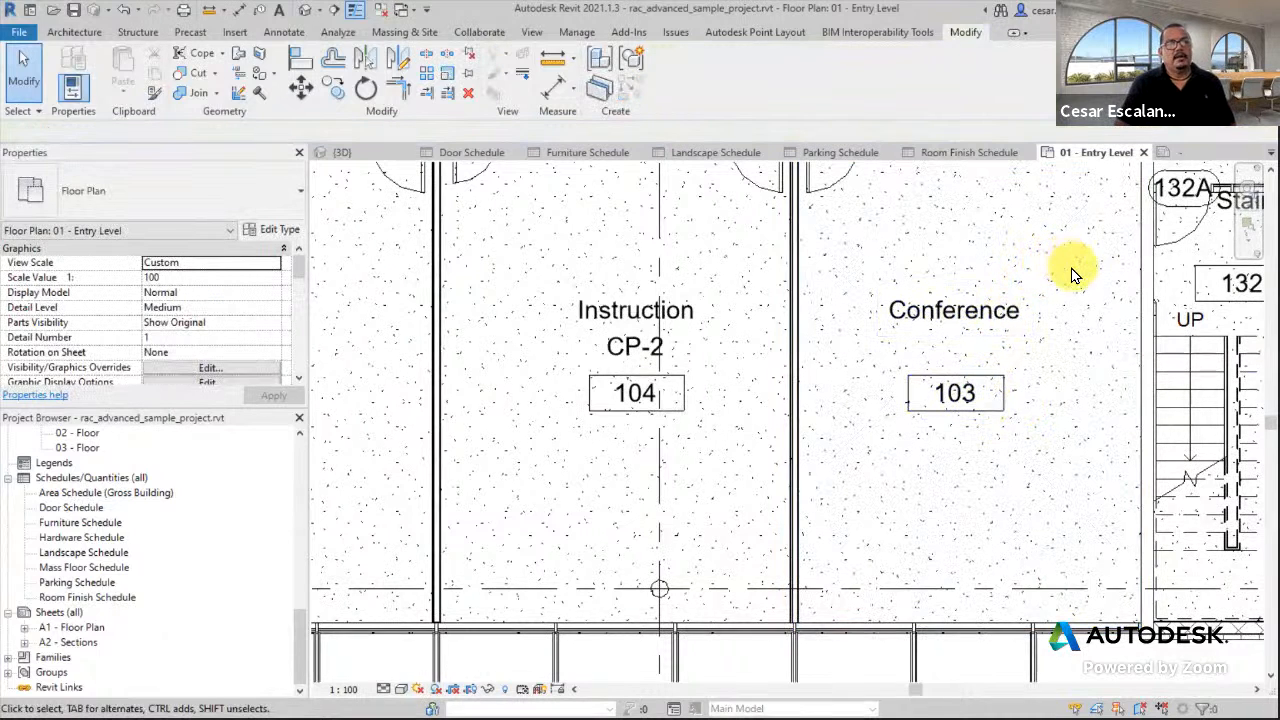
{"action": "left_click", "coordinate": [921, 352]}
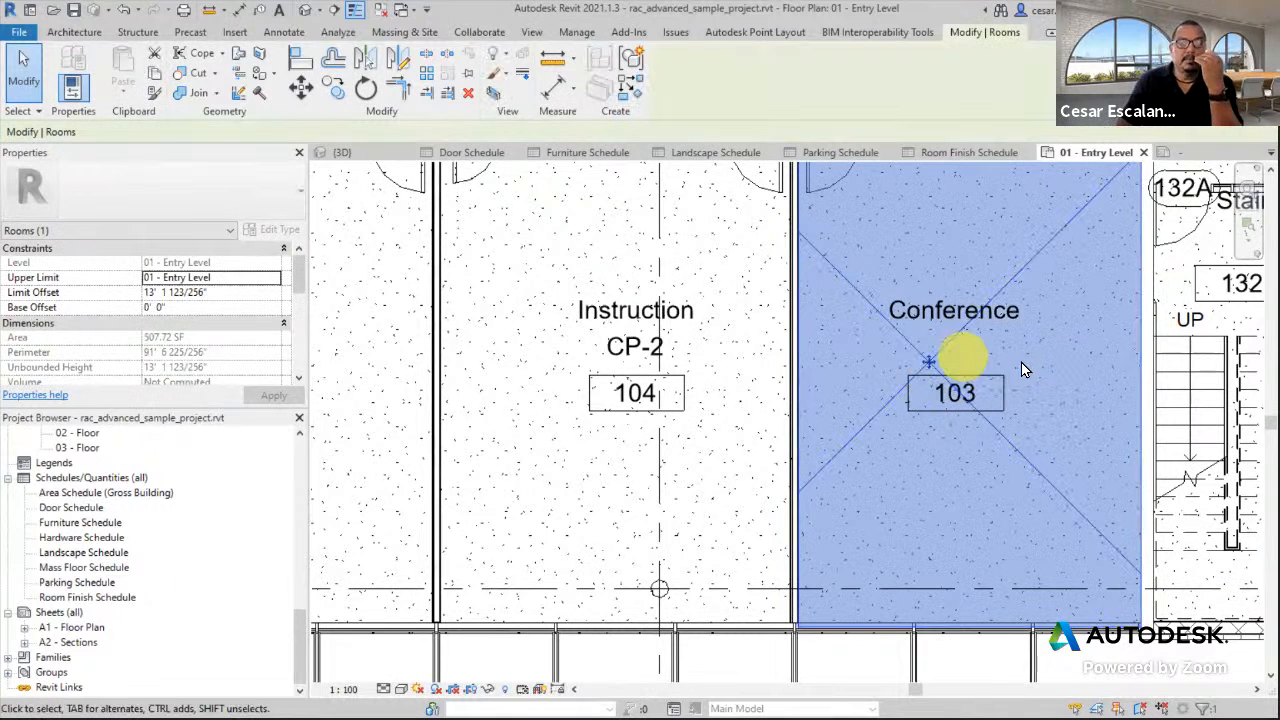
{"action": "key", "text": "Escape"}
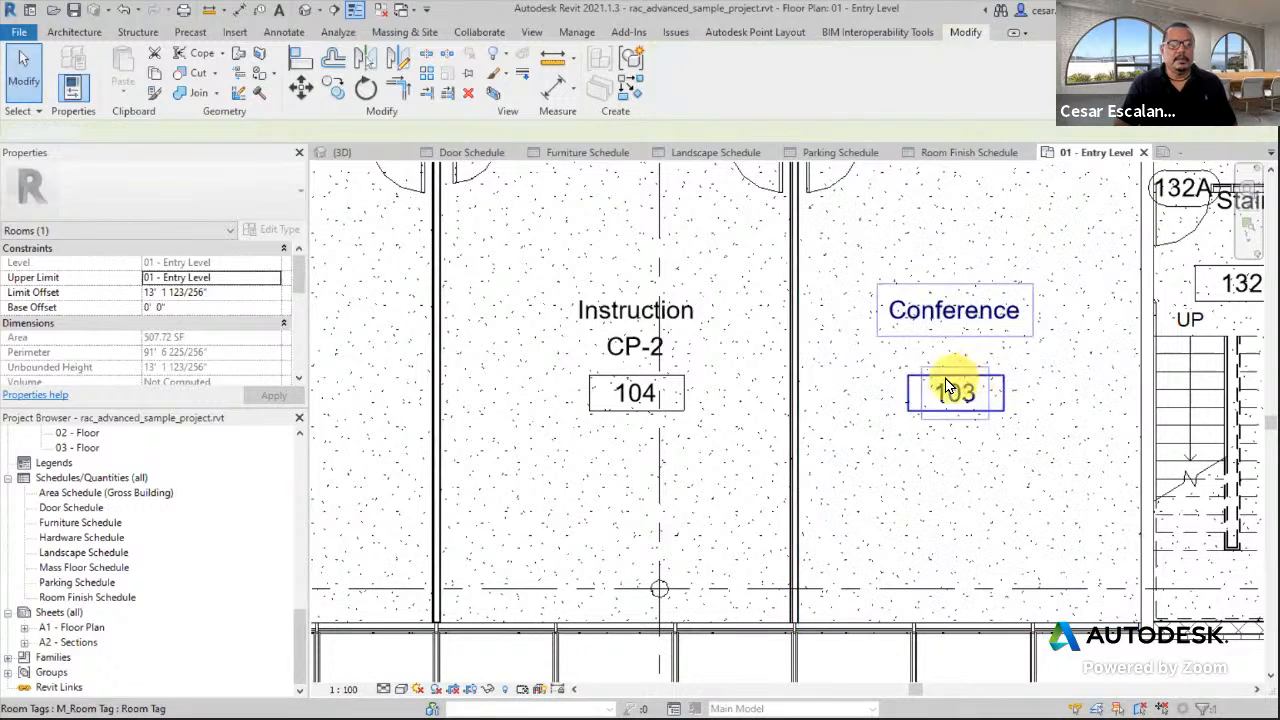
Set the Floor Finish property of Conference room 103 to CP-2, apply it and clear the selection.
{"action": "left_click", "coordinate": [940, 356]}
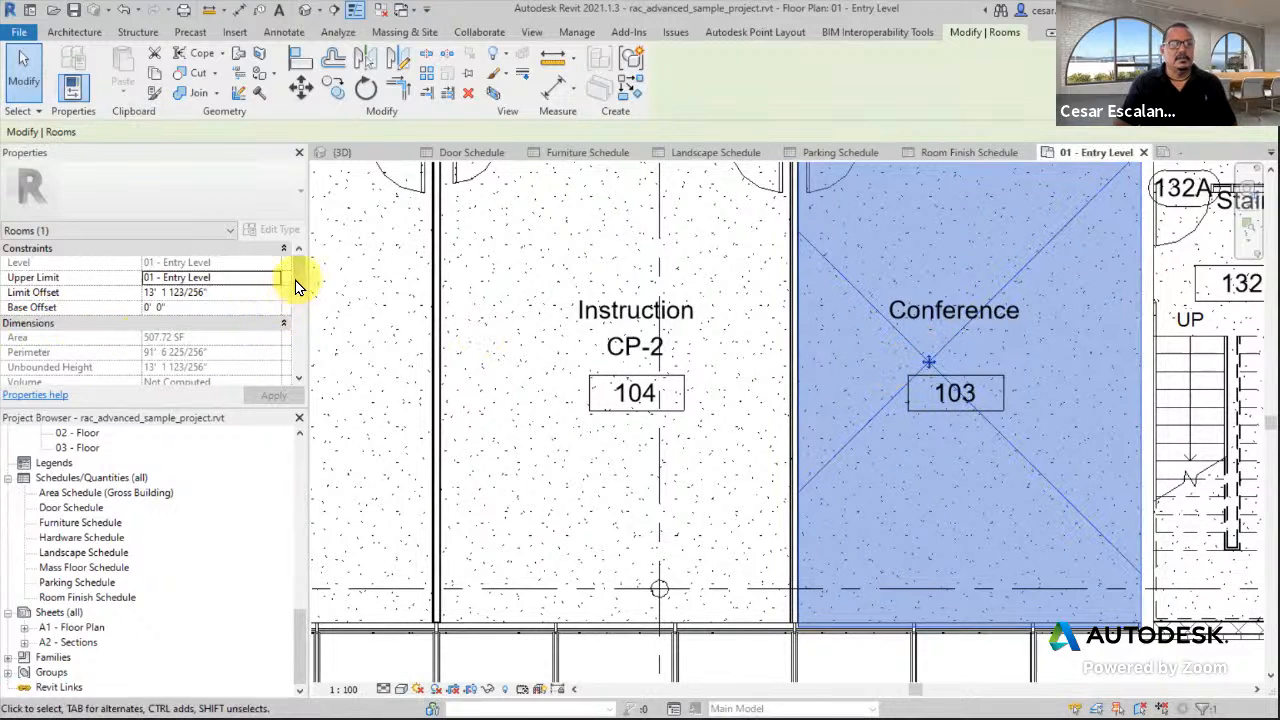
{"action": "left_click_drag", "start_coordinate": [294, 277], "coordinate": [291, 366]}
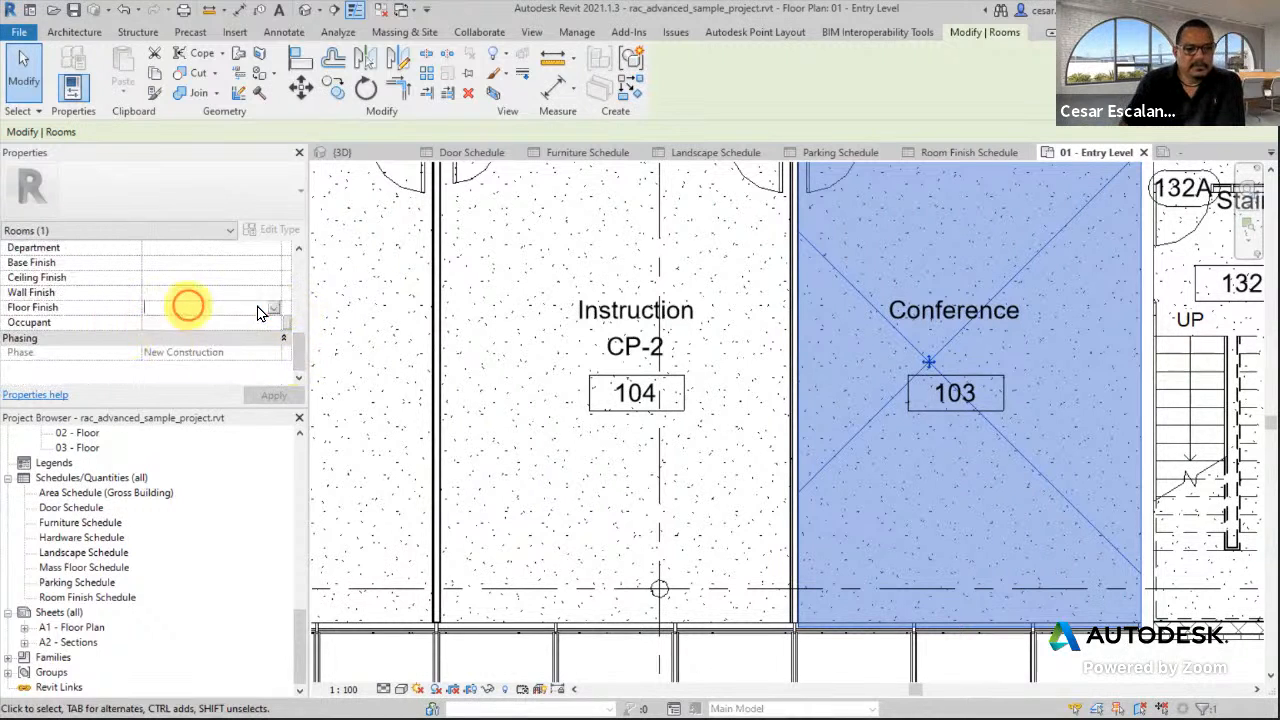
{"action": "left_click", "coordinate": [275, 310]}
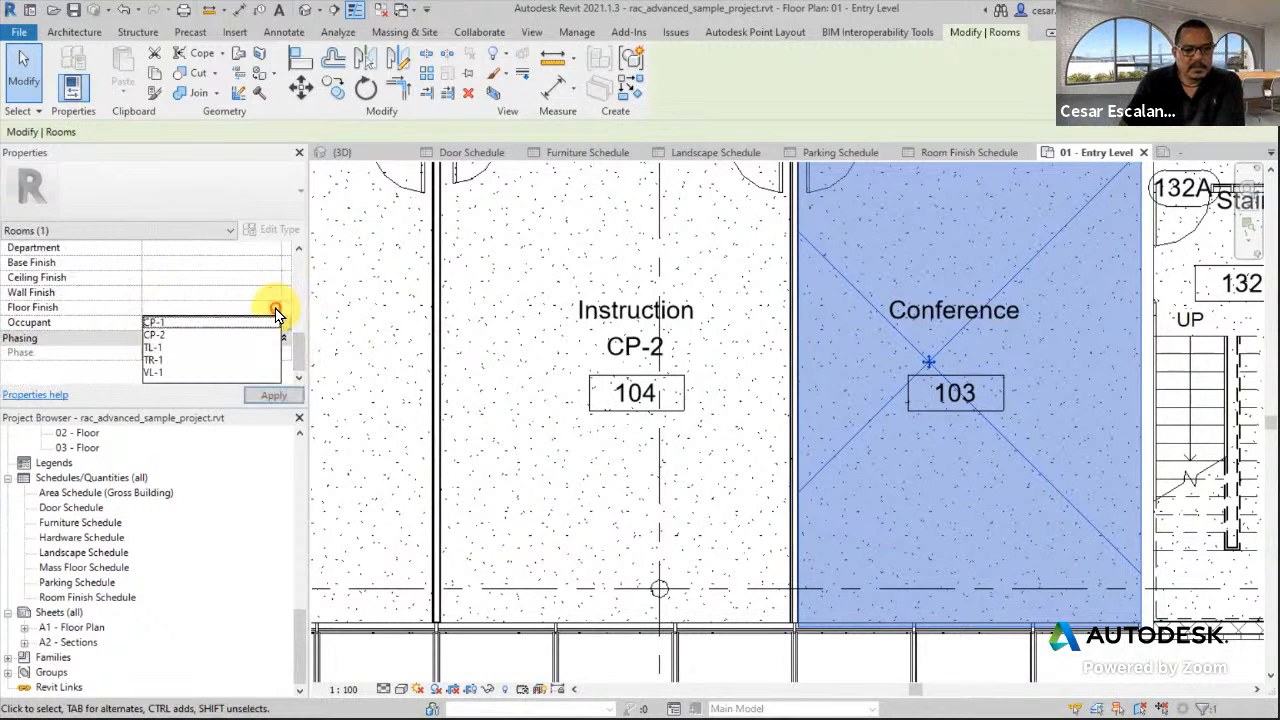
{"action": "left_click", "coordinate": [170, 337]}
{"action": "left_click", "coordinate": [273, 395]}
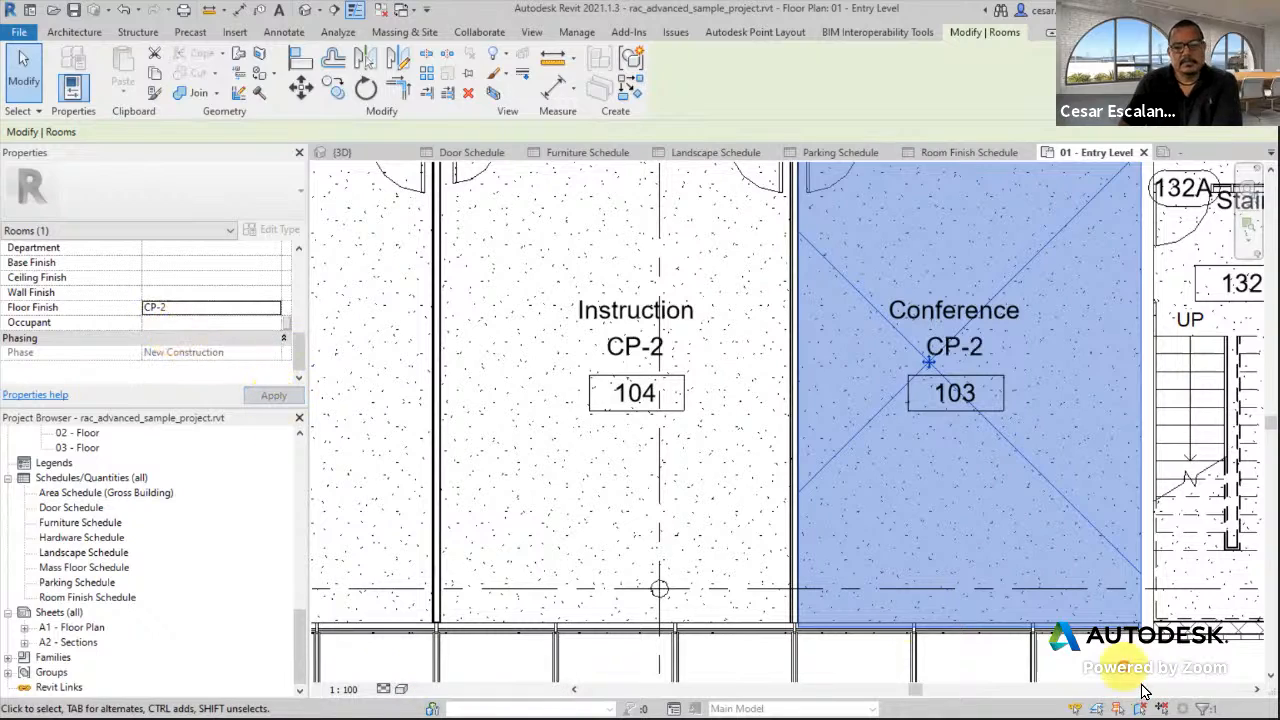
{"action": "key", "text": "Escape"}
Examine the floor finish codes on the room tags across the 01 - Entry Level plan.
{"action": "scroll", "coordinate": [960, 680], "scroll_direction": "down", "scroll_amount": 2}
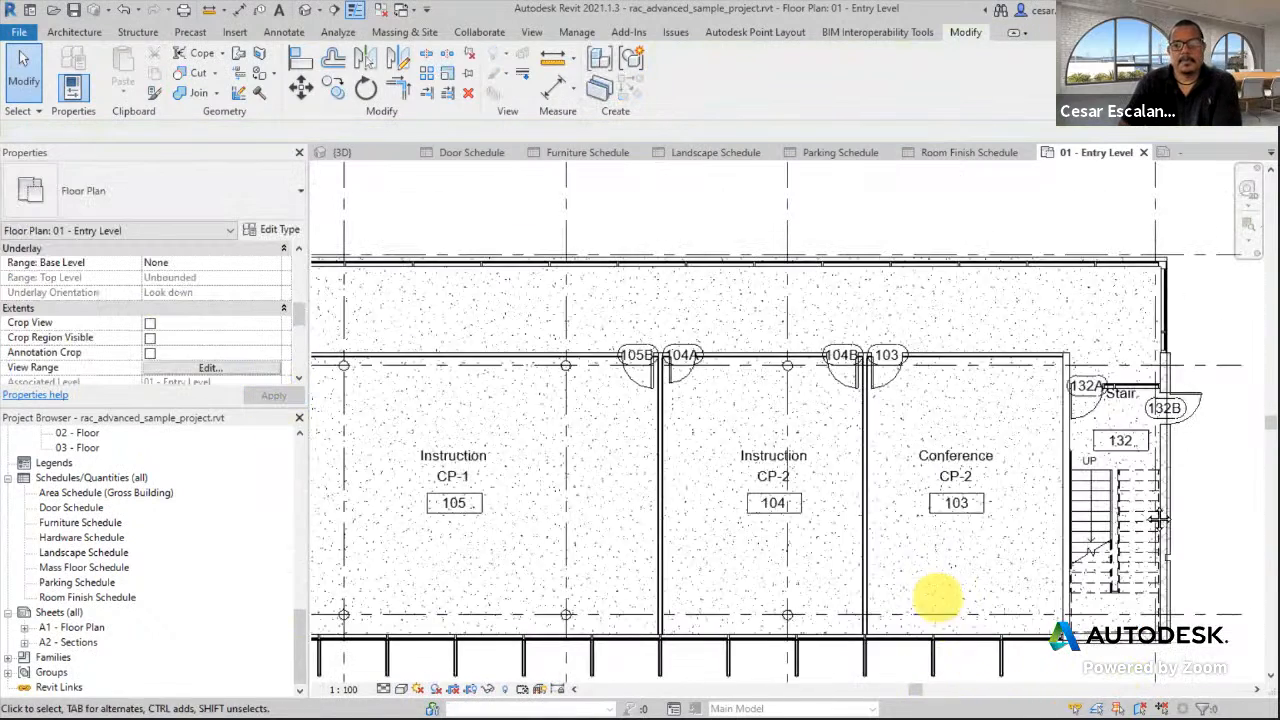
{"action": "scroll", "coordinate": [1155, 508], "scroll_direction": "down", "scroll_amount": 1}
{"action": "middle_click_drag", "start_coordinate": [846, 566], "coordinate": [1100, 571]}
{"action": "scroll", "coordinate": [1100, 571], "scroll_direction": "down", "scroll_amount": 2}
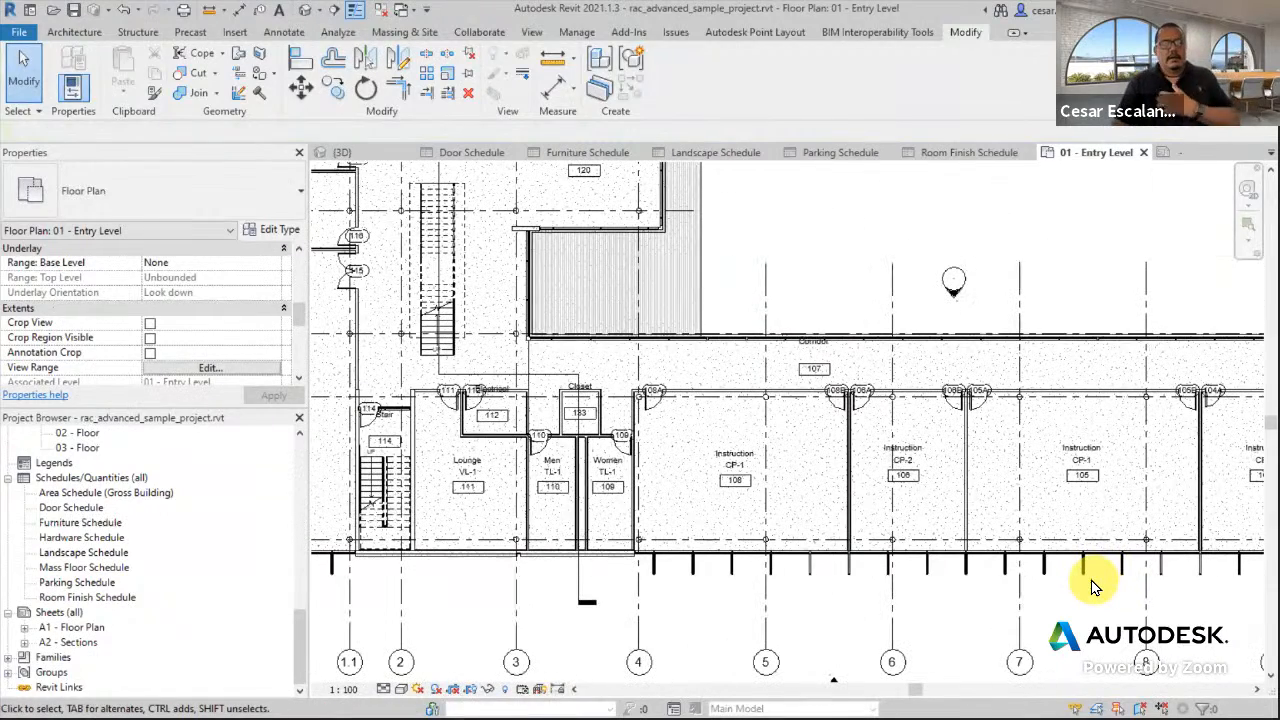
{"action": "middle_click_drag", "start_coordinate": [749, 551], "coordinate": [825, 588]}
{"action": "scroll", "coordinate": [825, 588], "scroll_direction": "down", "scroll_amount": 2}
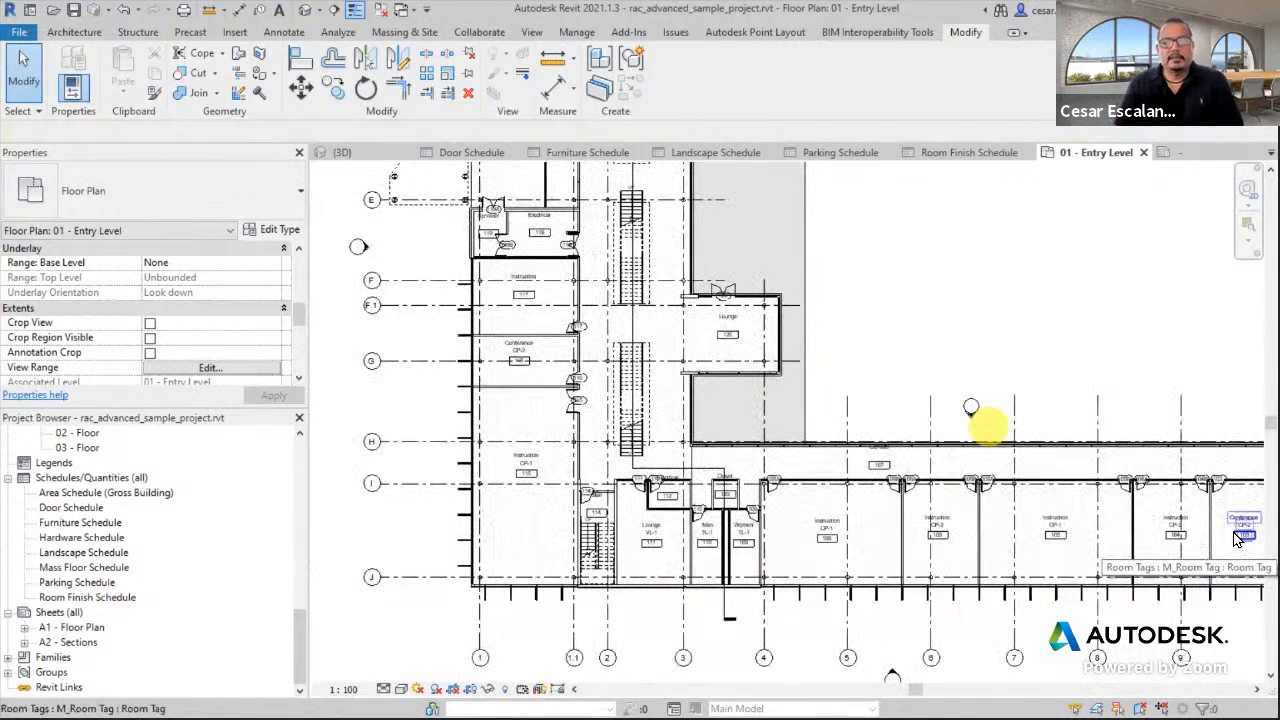
Open the 03 - Floor gross building area plan and look over its areas.
{"action": "left_click", "coordinate": [78, 448]}
{"action": "double_click", "coordinate": [78, 448]}
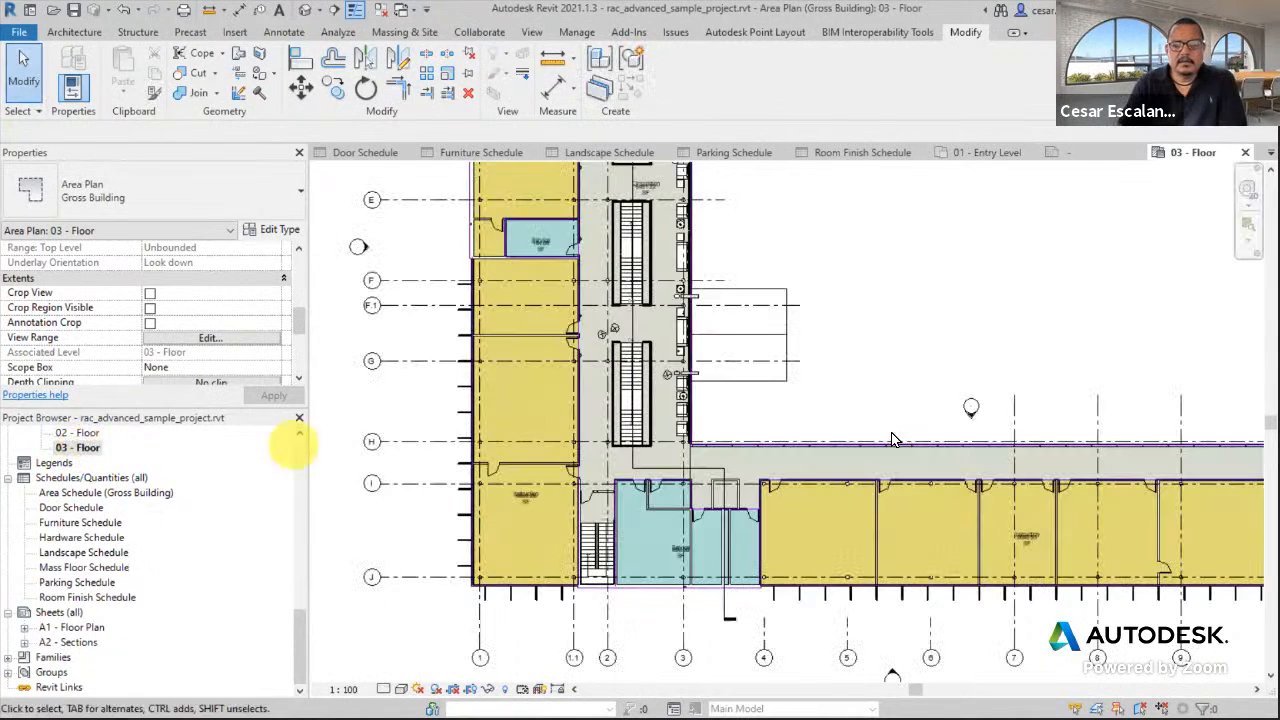
{"action": "middle_click_drag", "start_coordinate": [955, 437], "coordinate": [704, 430]}
{"action": "scroll", "coordinate": [909, 550], "scroll_direction": "up", "scroll_amount": 2}
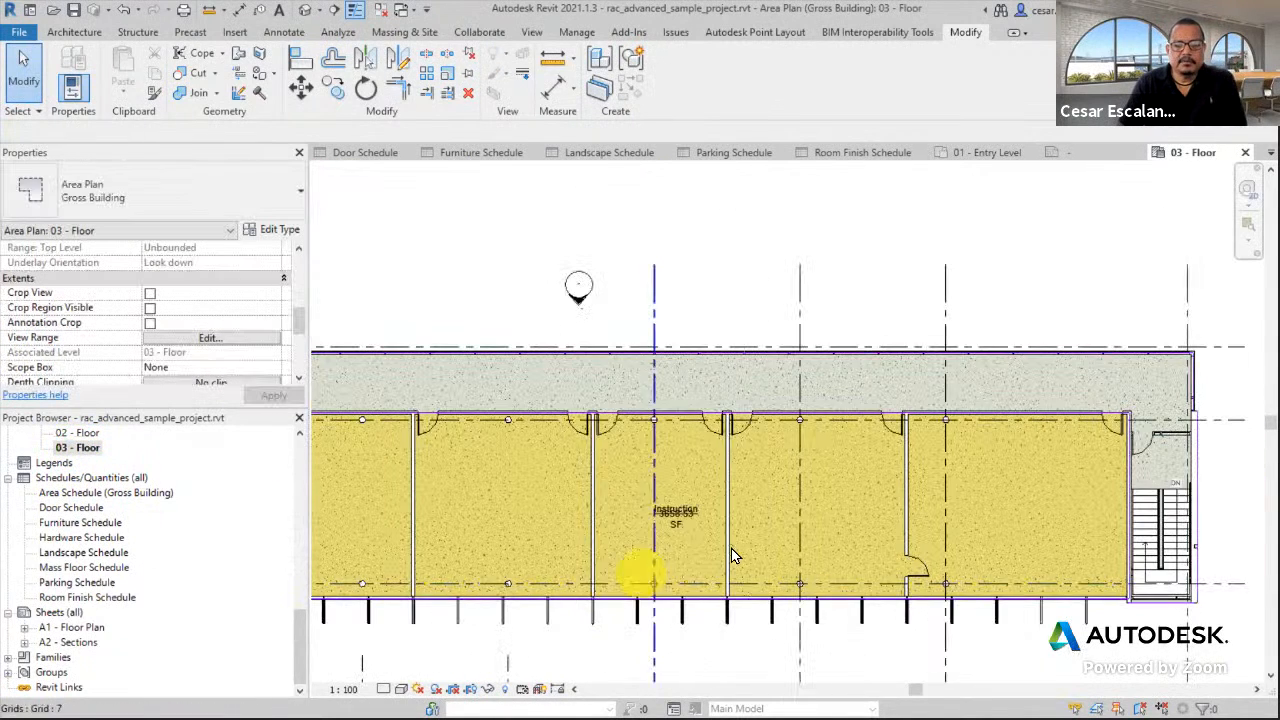
{"action": "scroll", "coordinate": [661, 546], "scroll_direction": "down", "scroll_amount": 2}
{"action": "middle_click_drag", "start_coordinate": [661, 546], "coordinate": [1270, 575]}
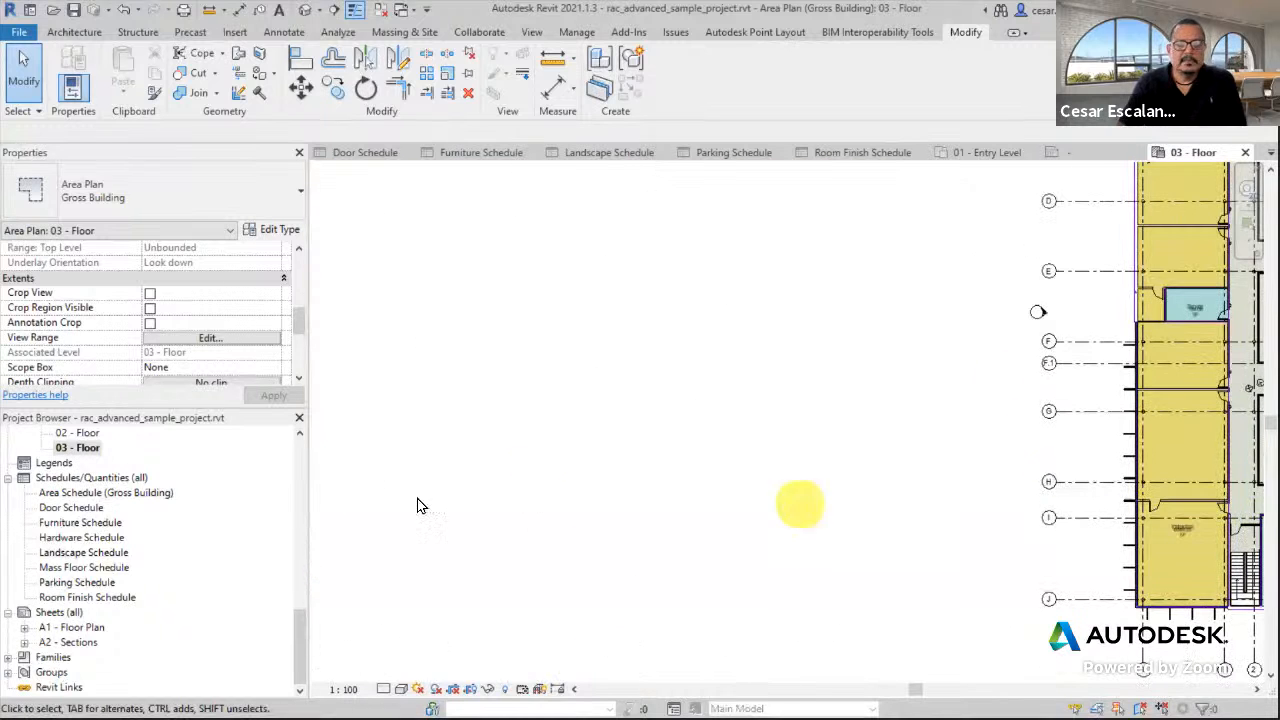
Open the 03 - Floor floor plan and examine its room tags for floor finish codes.
{"action": "left_click_drag", "start_coordinate": [303, 626], "coordinate": [318, 436]}
{"action": "double_click", "coordinate": [88, 509]}
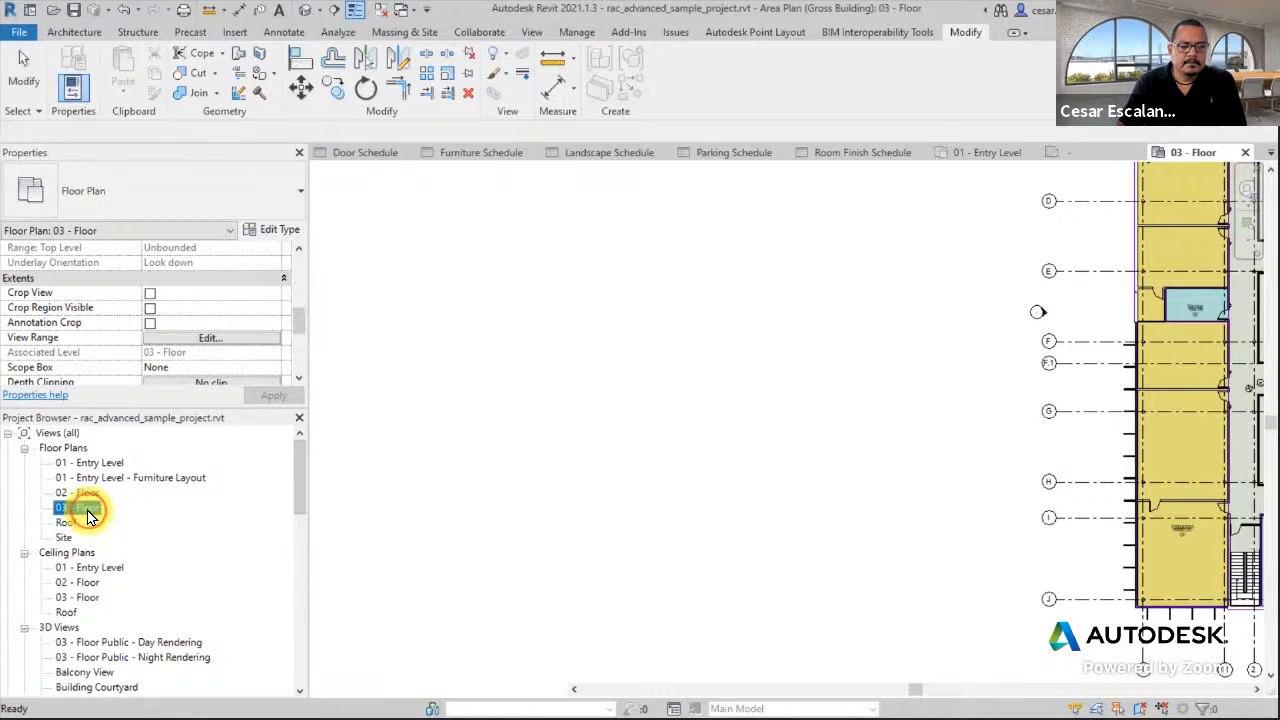
{"action": "middle_click_drag", "start_coordinate": [1090, 450], "coordinate": [572, 521]}
{"action": "scroll", "coordinate": [736, 510], "scroll_direction": "up", "scroll_amount": 2}
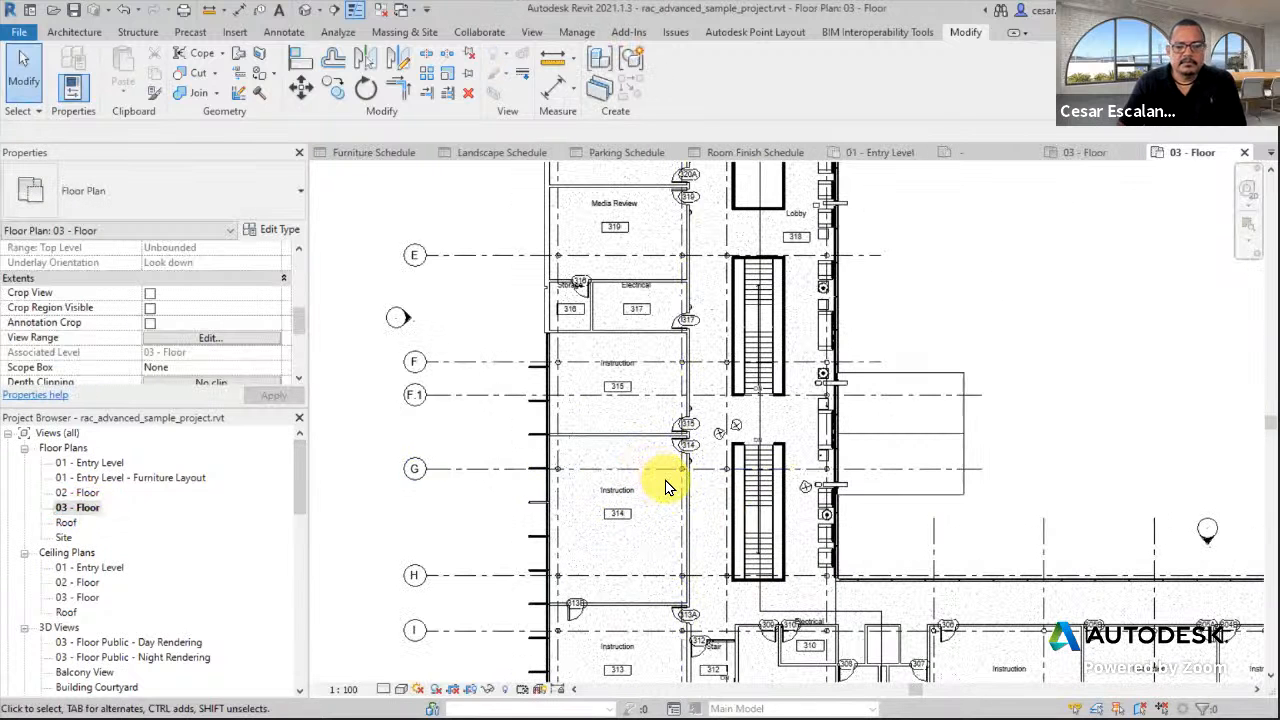
Return to the 01 - Entry Level floor plan and view the whole building.
{"action": "double_click", "coordinate": [90, 462]}
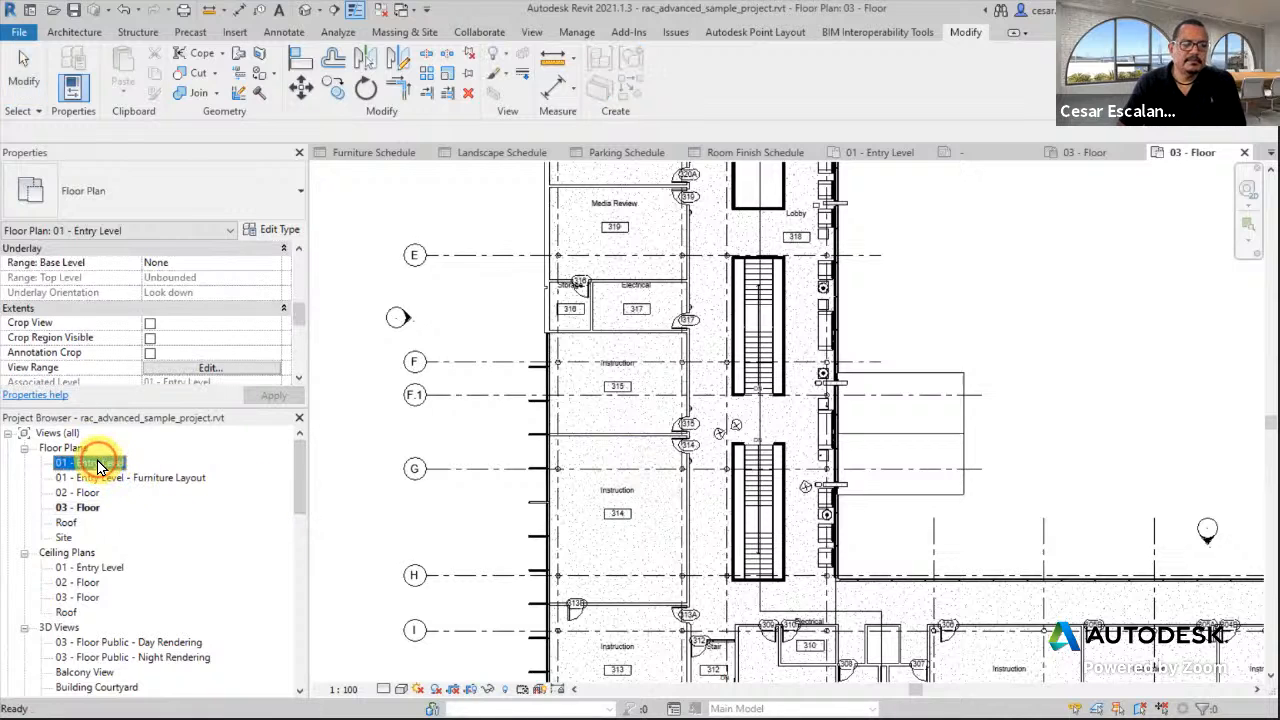
{"action": "scroll", "coordinate": [571, 529], "scroll_direction": "down", "scroll_amount": 3}
{"action": "middle_click_drag", "start_coordinate": [922, 620], "coordinate": [940, 622]}
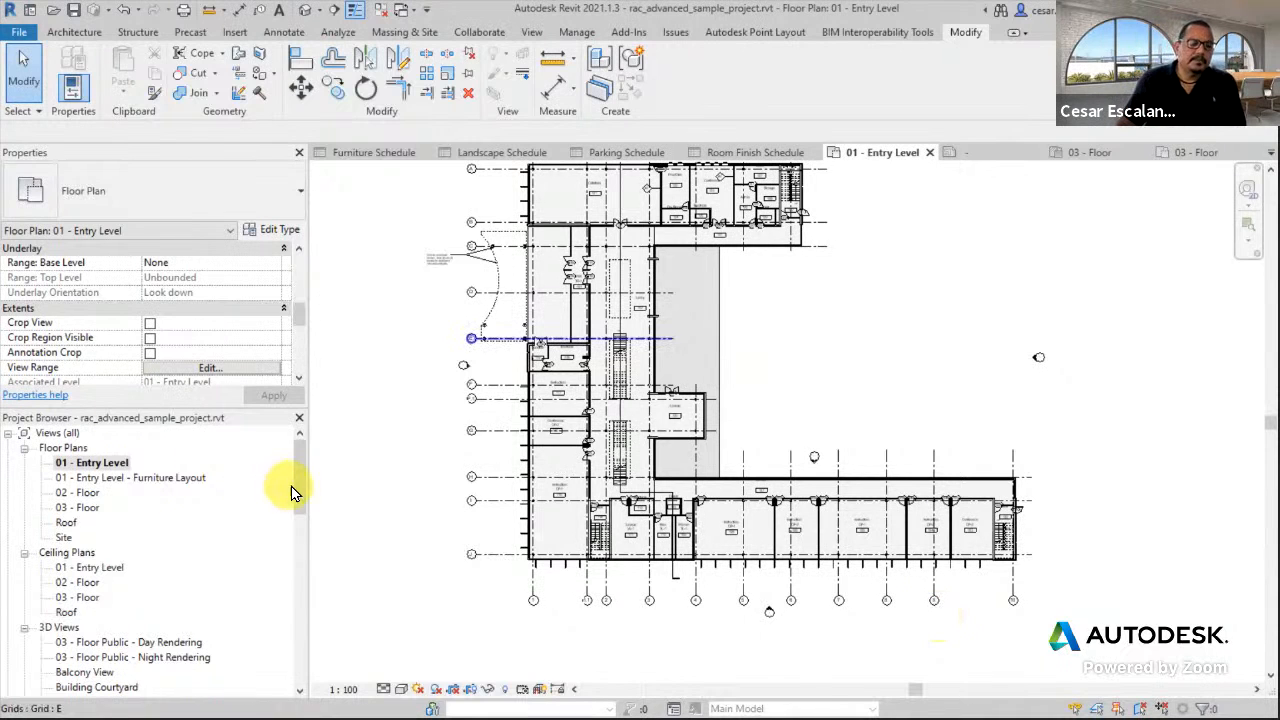
{"action": "left_click_drag", "start_coordinate": [299, 486], "coordinate": [300, 575]}
{"action": "left_click_drag", "start_coordinate": [300, 525], "coordinate": [305, 449]}
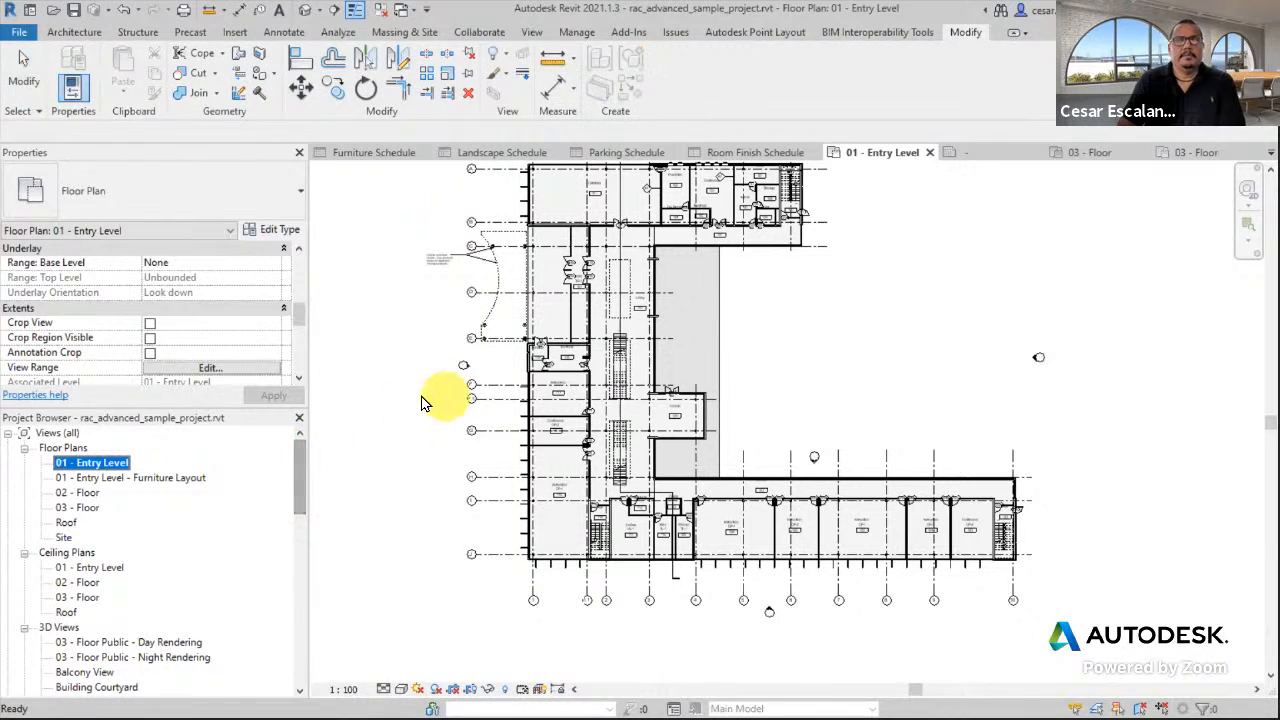
Create a new schedule of building components for the Rooms category, named Room Schedule 2.
{"action": "left_click", "coordinate": [535, 33]}
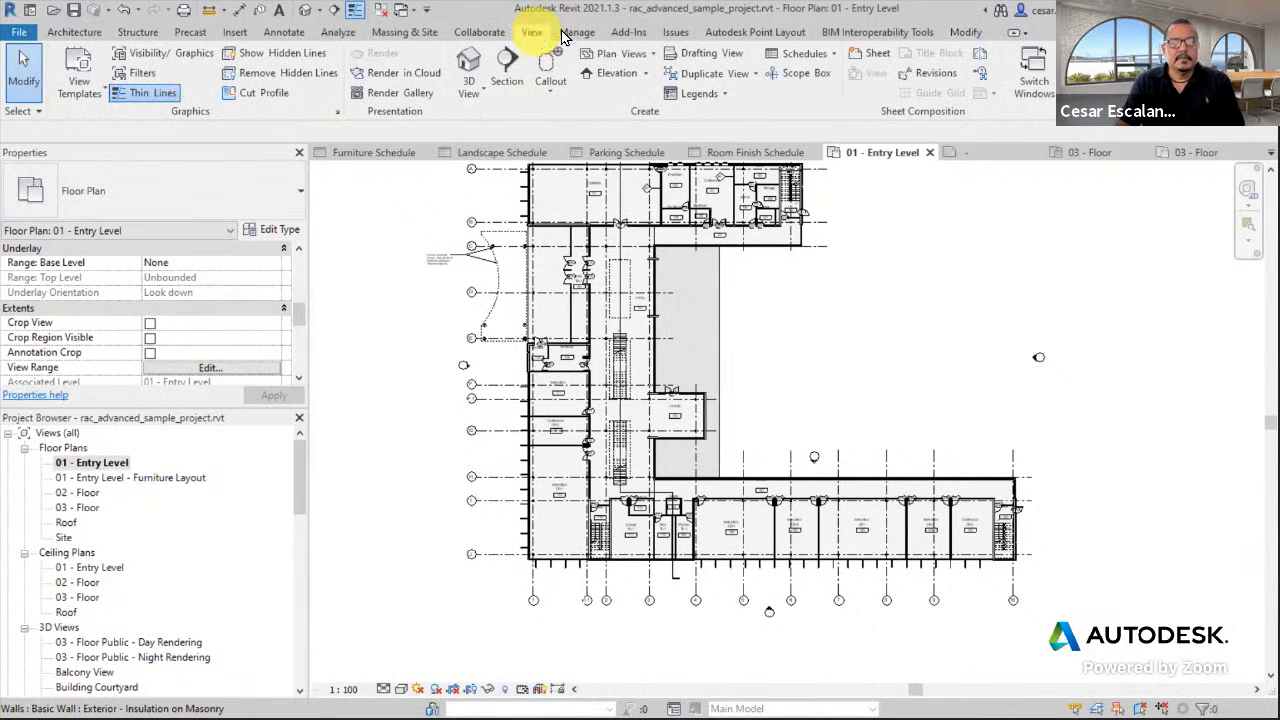
{"action": "left_click", "coordinate": [820, 56]}
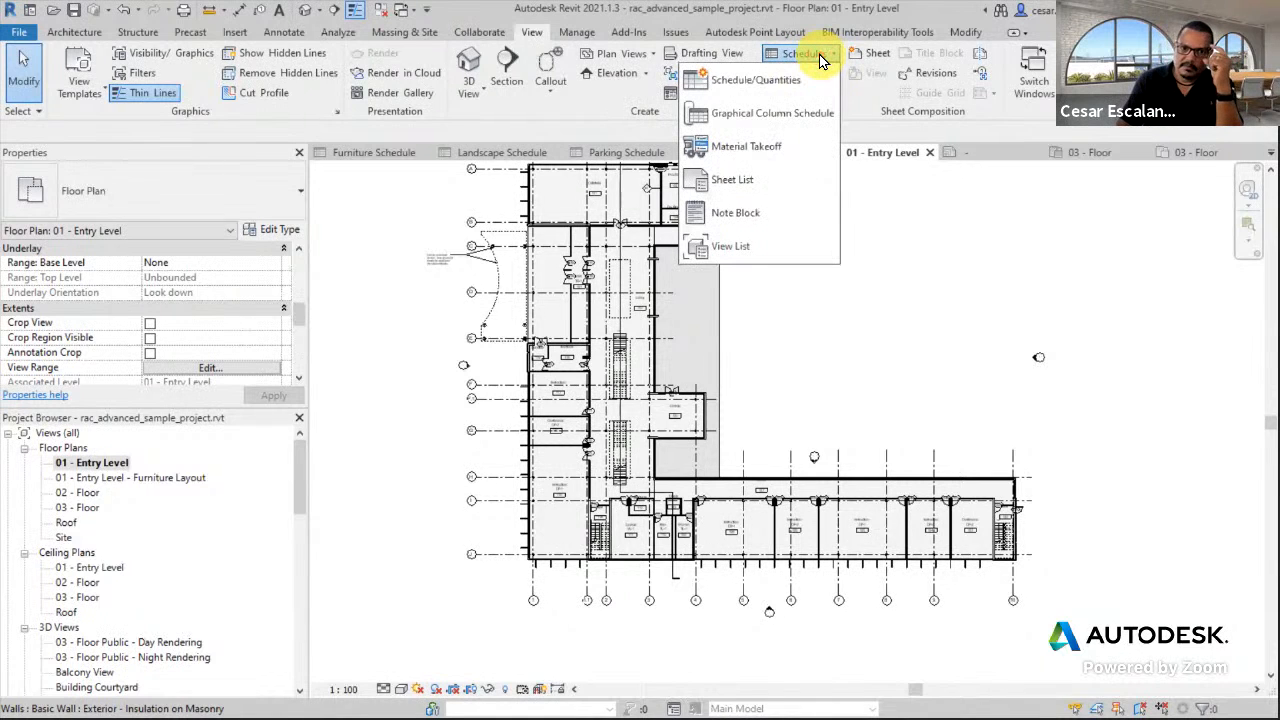
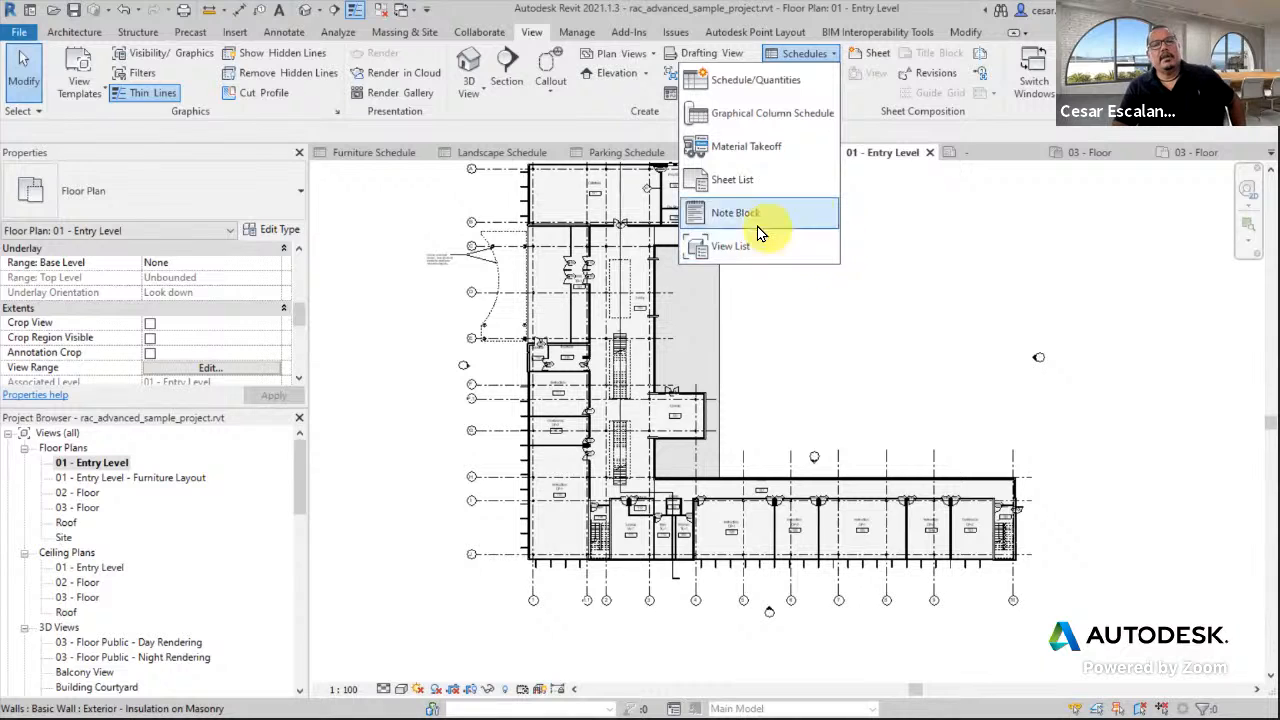
{"action": "left_click", "coordinate": [758, 234]}
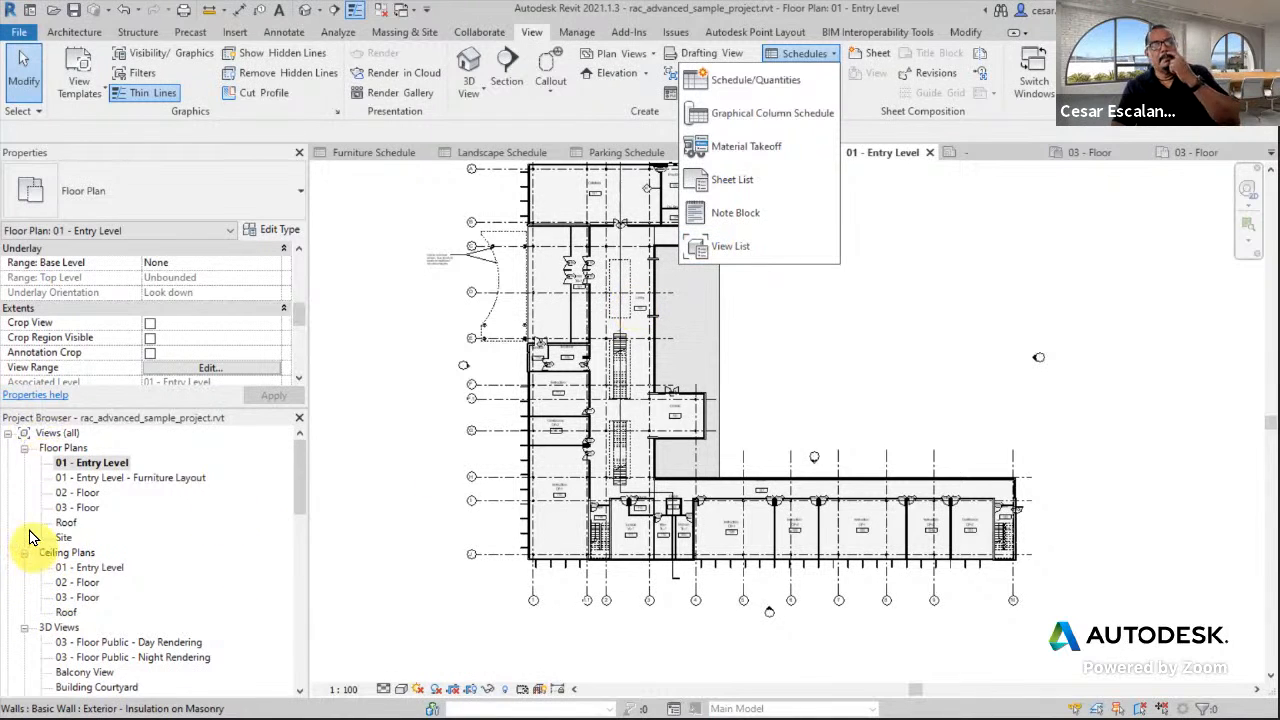
{"action": "left_click", "coordinate": [737, 80]}
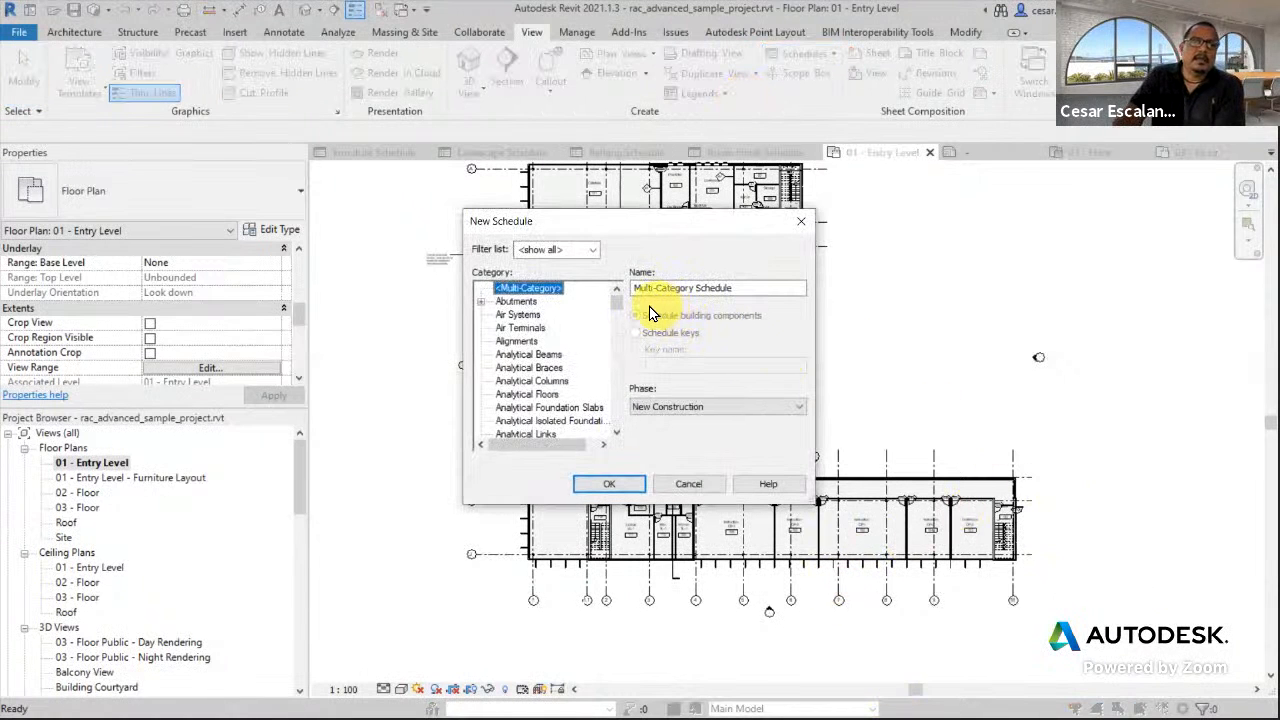
{"action": "left_click_drag", "start_coordinate": [617, 314], "coordinate": [614, 388]}
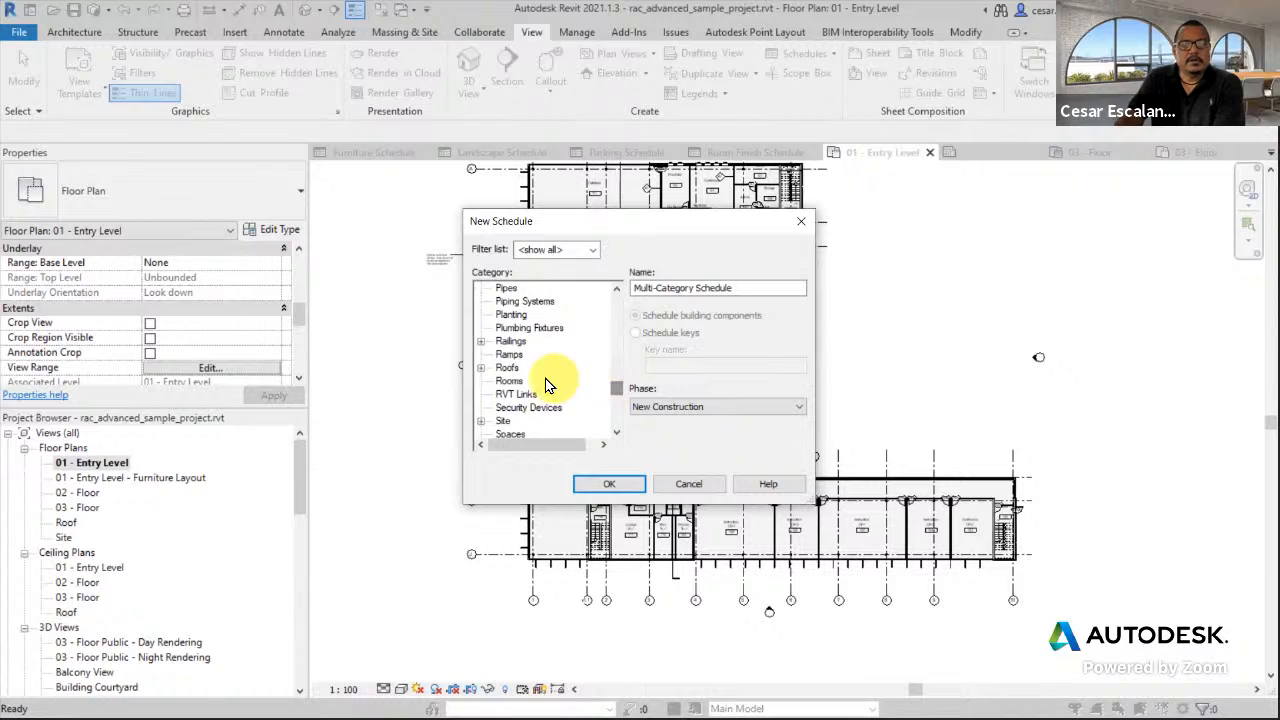
{"action": "left_click", "coordinate": [510, 381]}
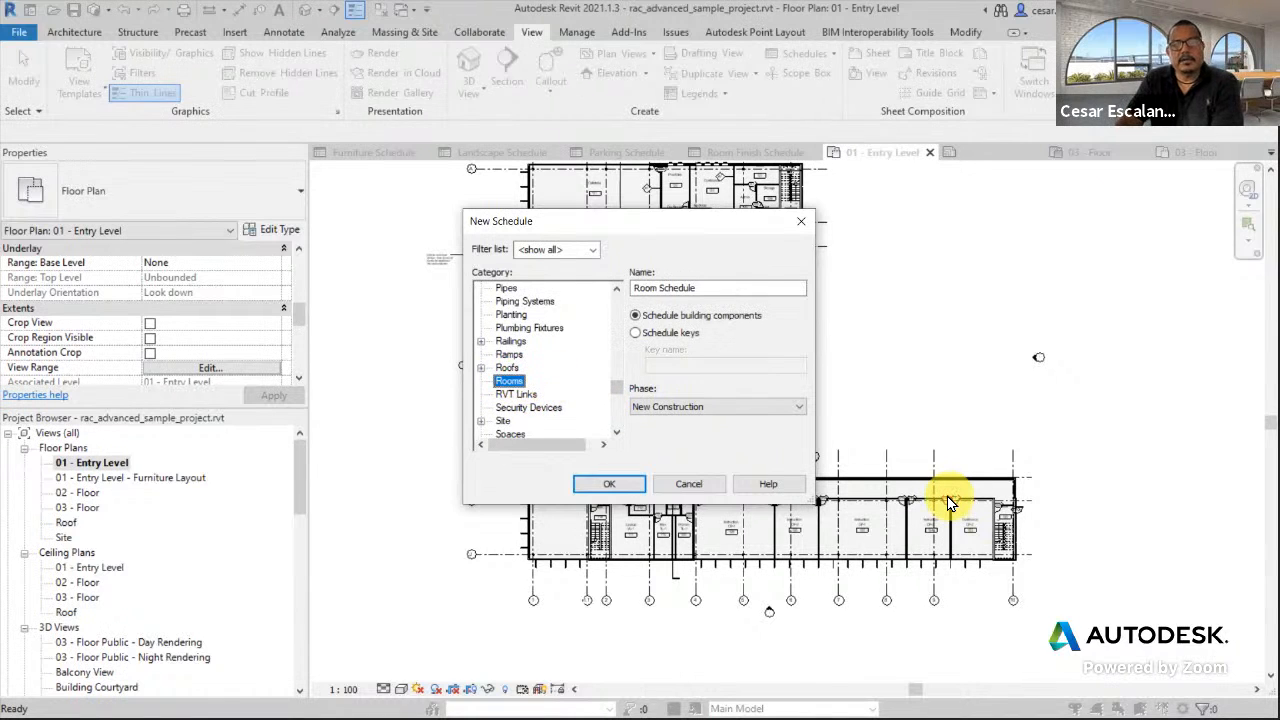
{"action": "left_click", "coordinate": [703, 289]}
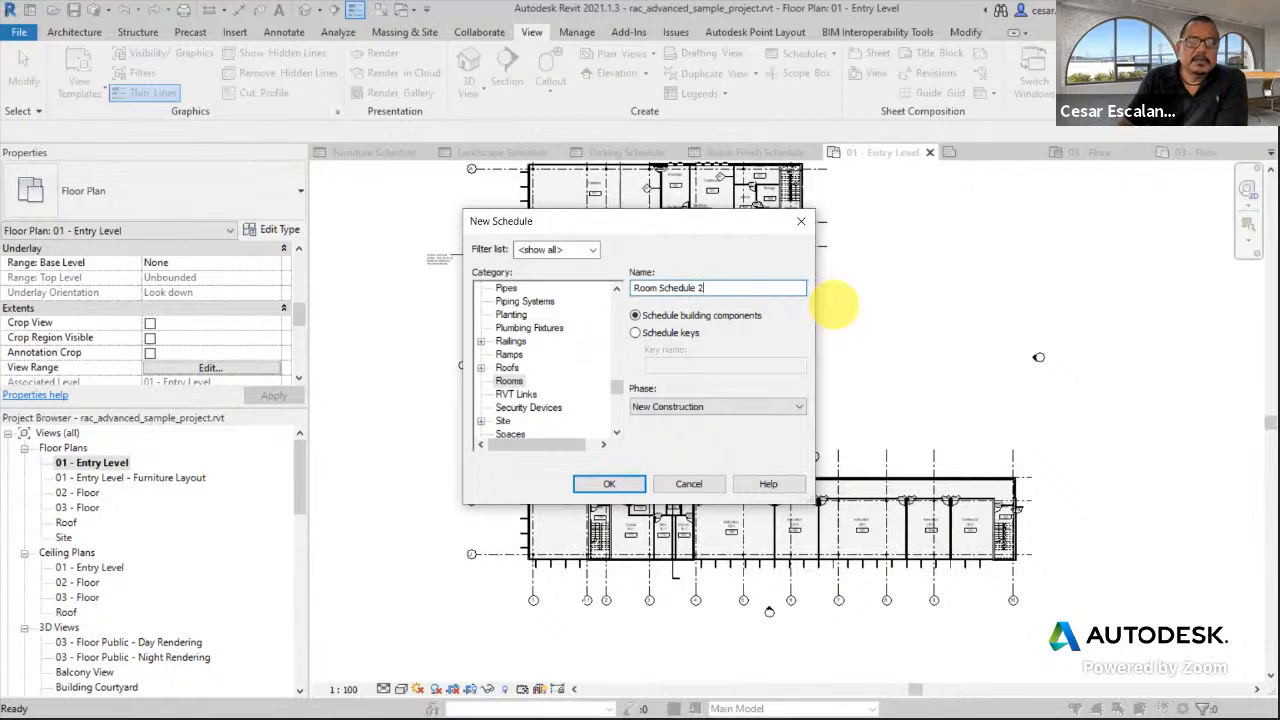
{"action": "left_click", "coordinate": [614, 486]}
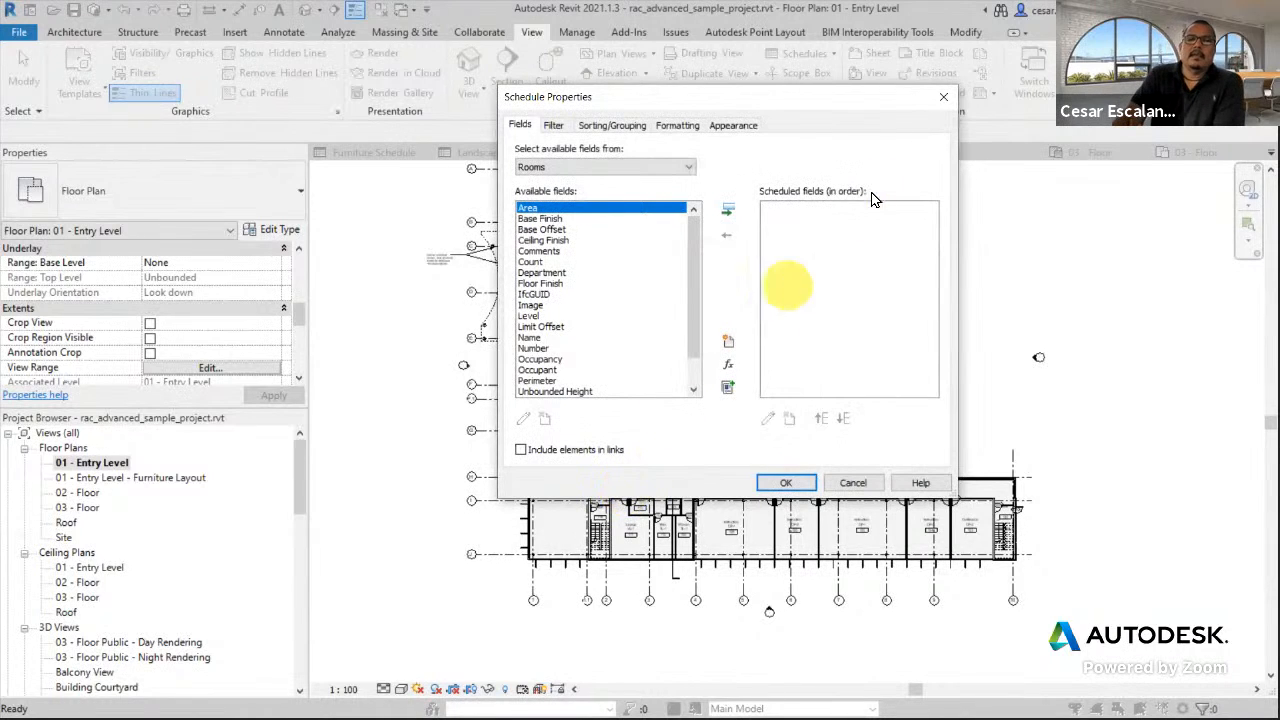
Look over the schedule fields available from Rooms and from Project Information, returning to the Rooms fields.
{"action": "left_click_drag", "start_coordinate": [745, 108], "coordinate": [619, 146]}
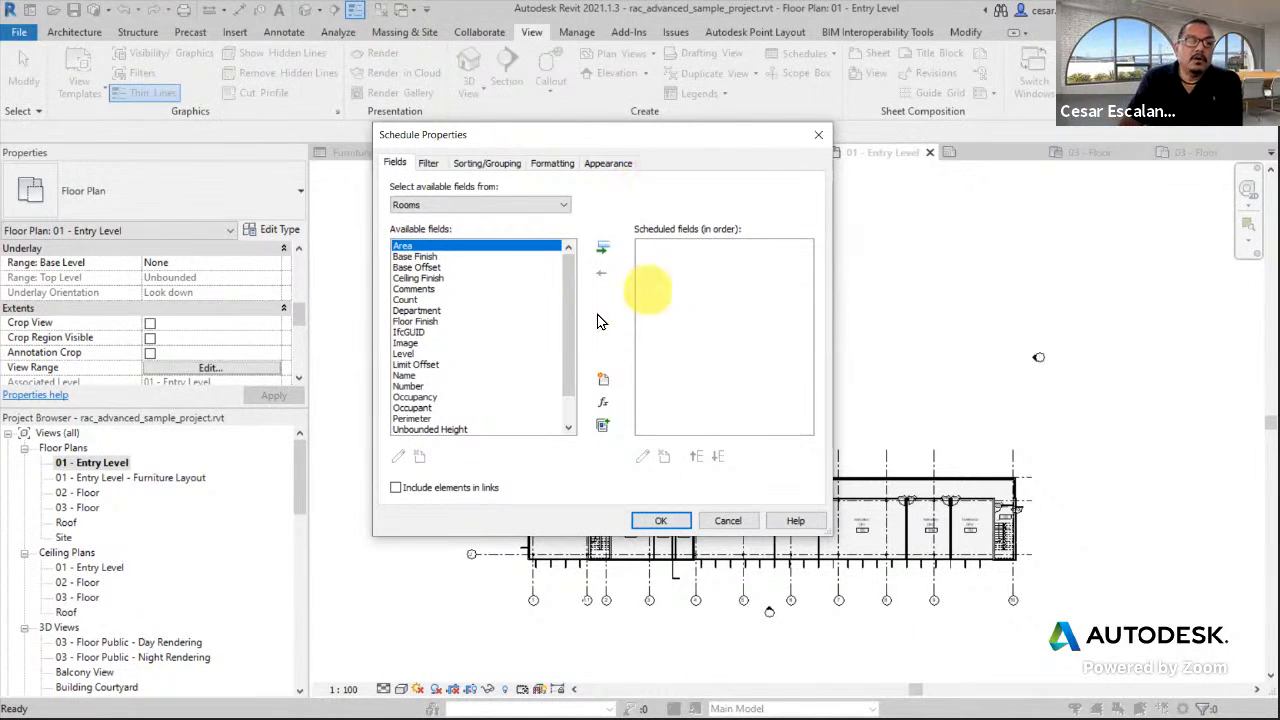
{"action": "left_click_drag", "start_coordinate": [567, 356], "coordinate": [575, 272]}
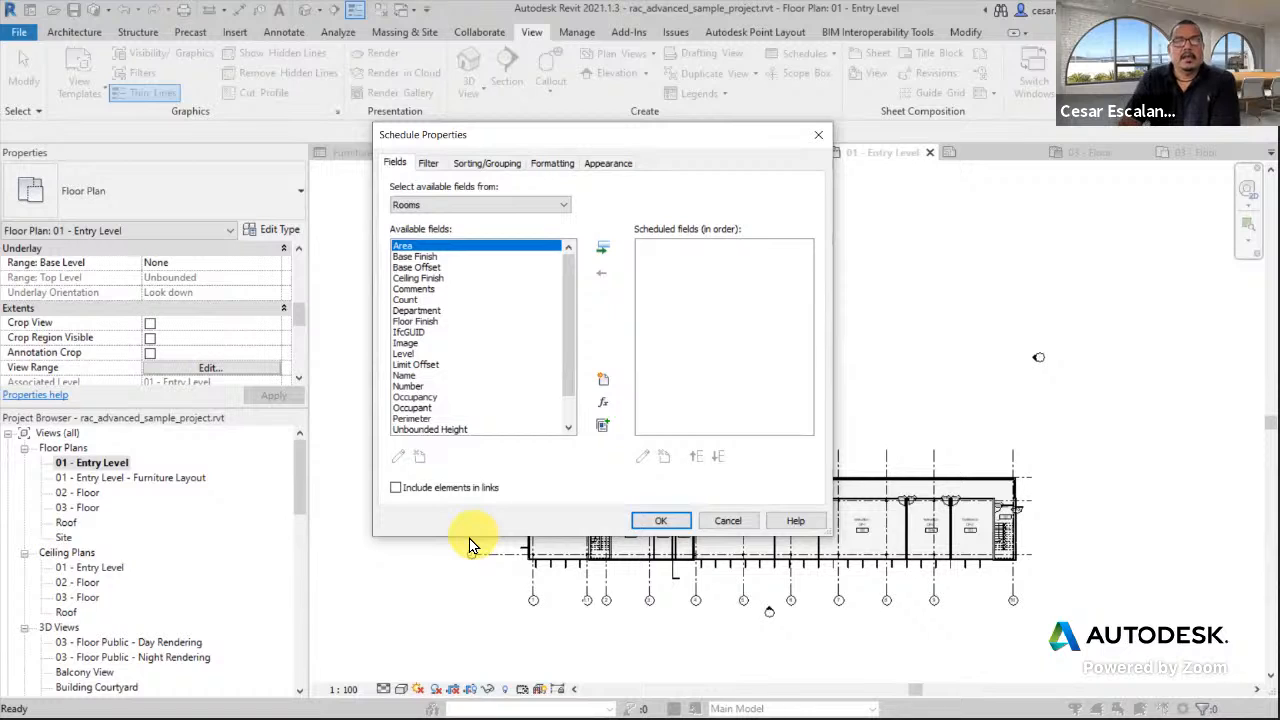
{"action": "left_click", "coordinate": [490, 206]}
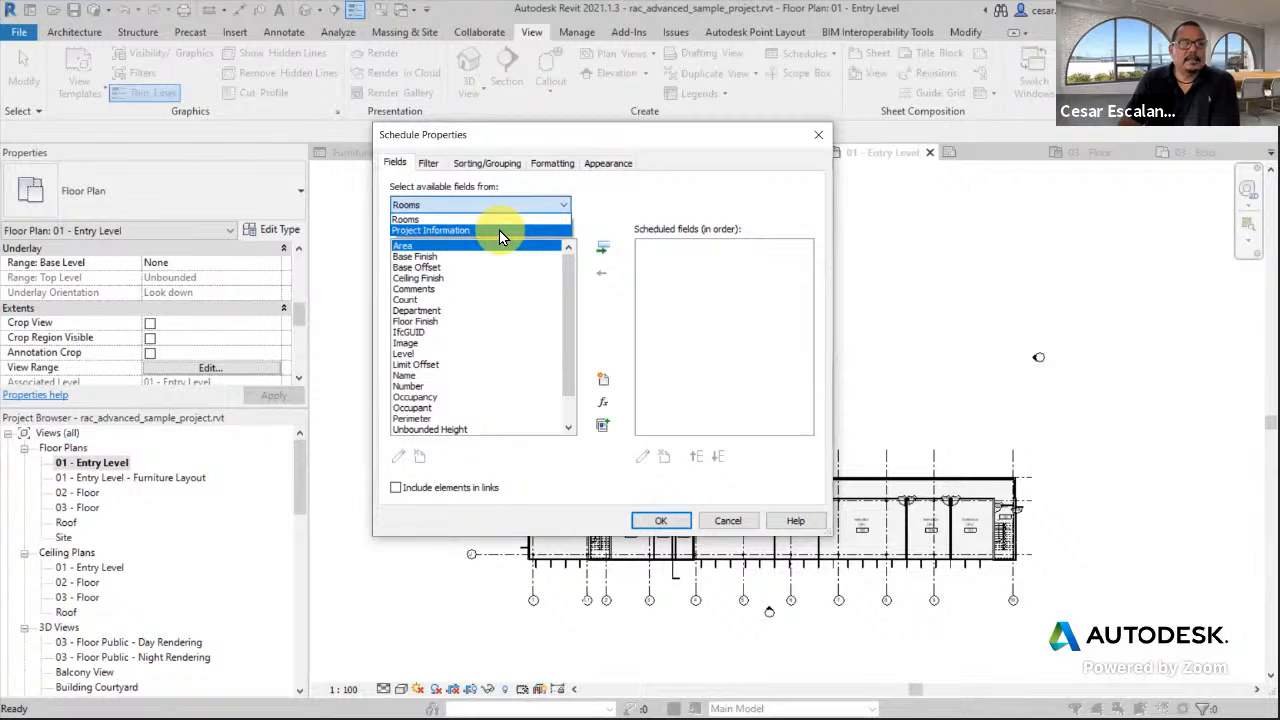
{"action": "left_click", "coordinate": [499, 230]}
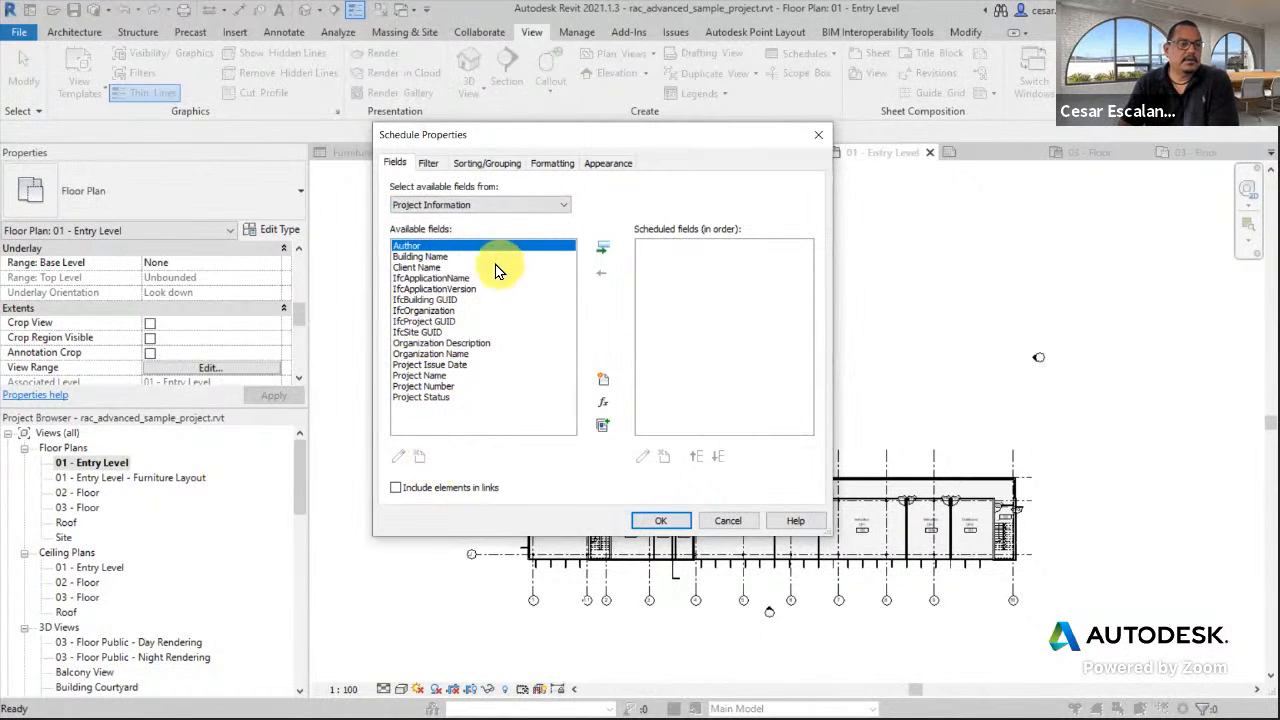
{"action": "left_click", "coordinate": [473, 206]}
{"action": "left_click", "coordinate": [443, 218]}
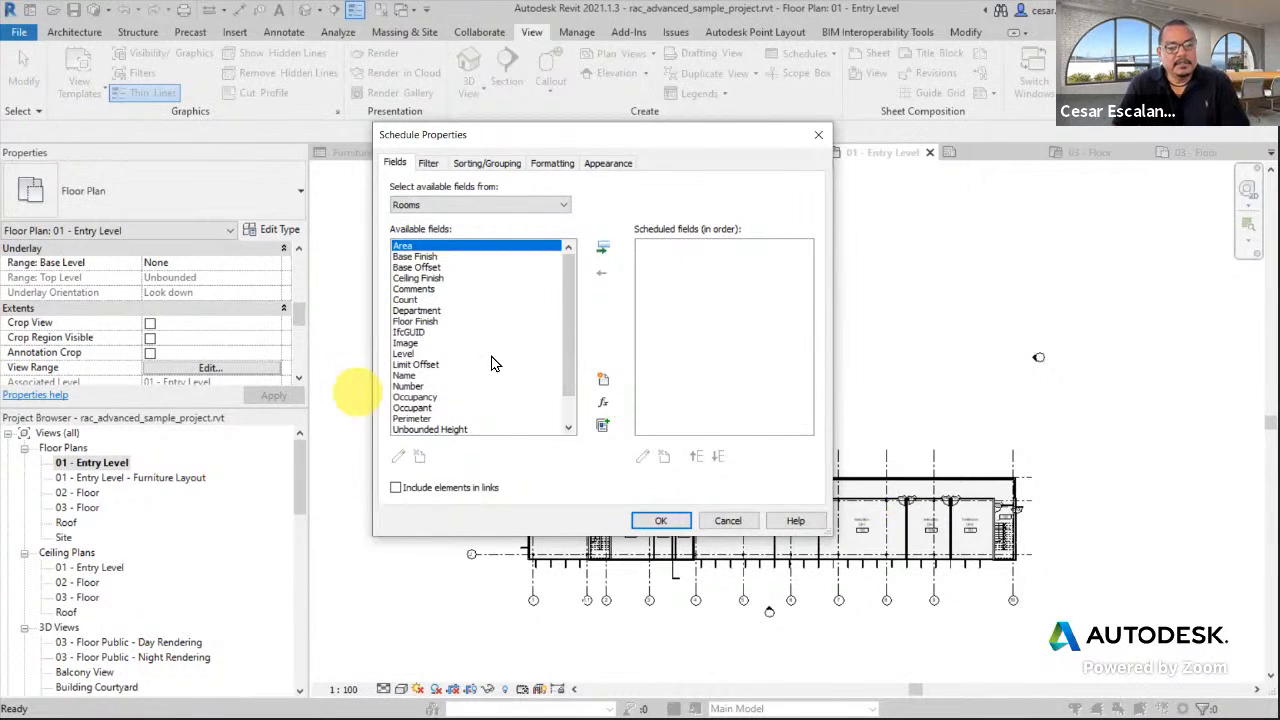
Add the room Name and Number fields to the schedule, in that order.
{"action": "mouse_move", "coordinate": [567, 380]}
{"action": "left_mouse_down"}
{"action": "mouse_move", "coordinate": [564, 430]}
{"action": "mouse_move", "coordinate": [560, 363]}
{"action": "left_mouse_up"}
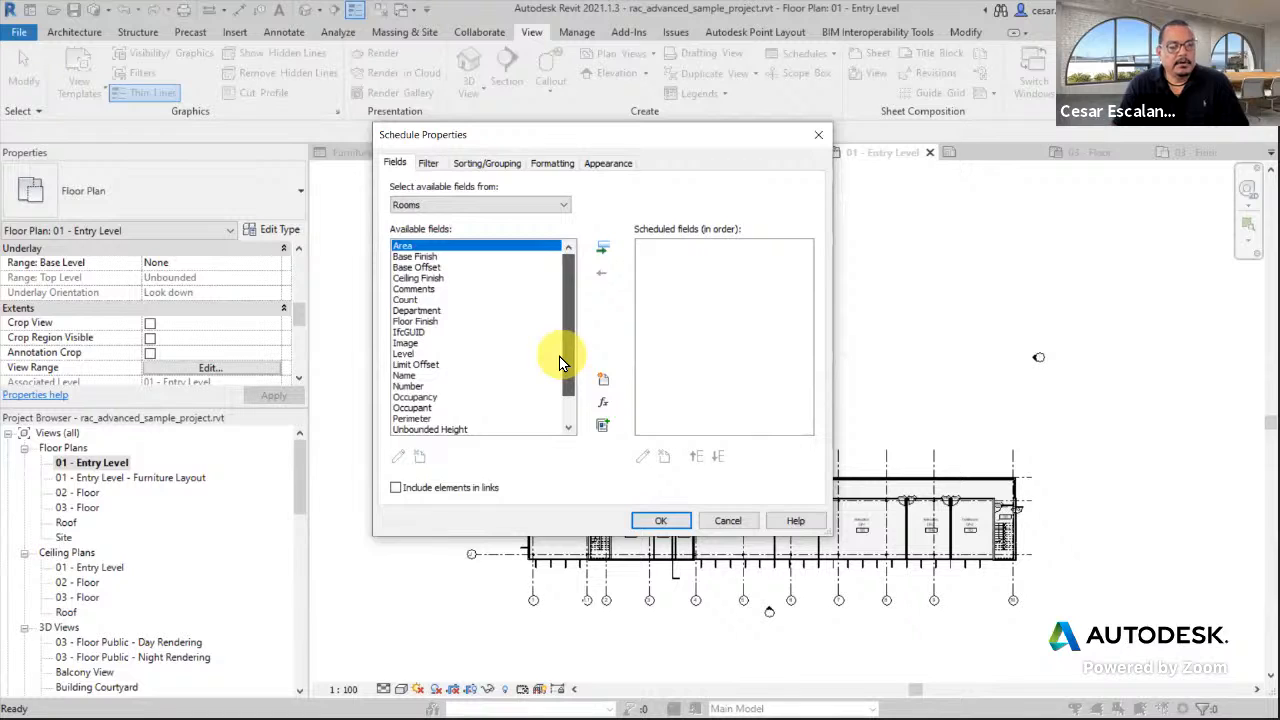
{"action": "left_click", "coordinate": [401, 376]}
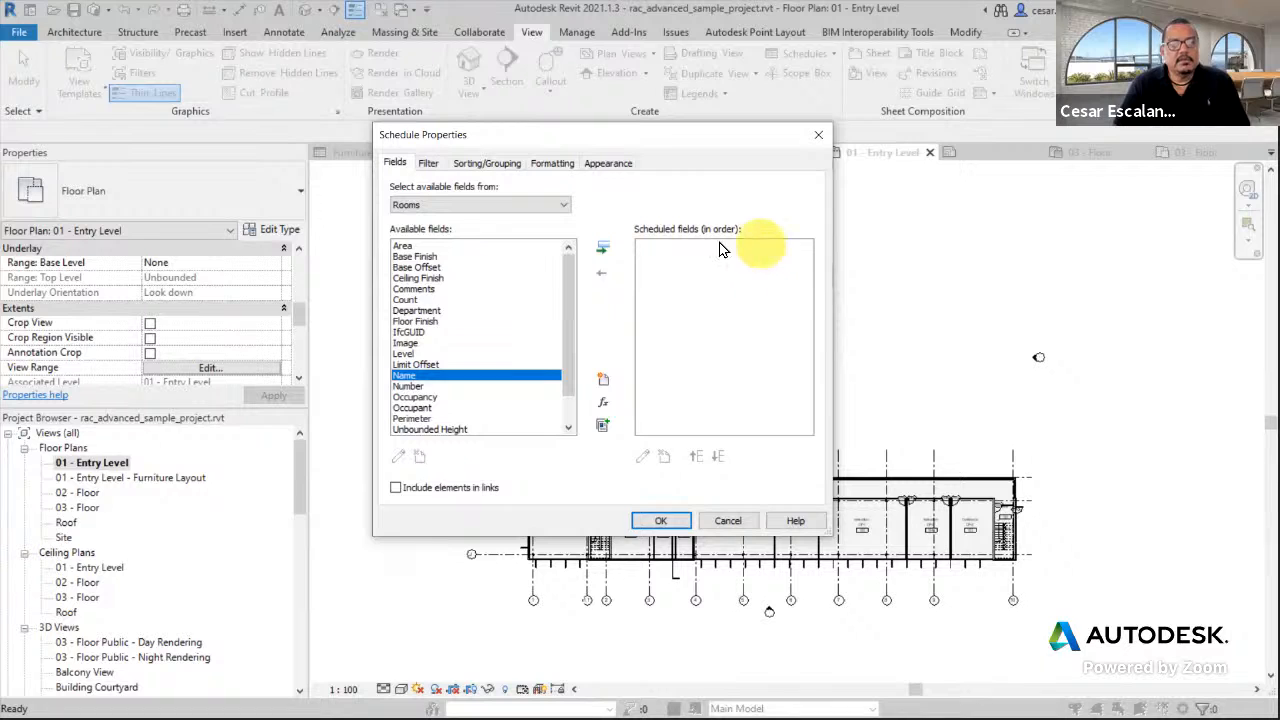
{"action": "left_click", "coordinate": [600, 248]}
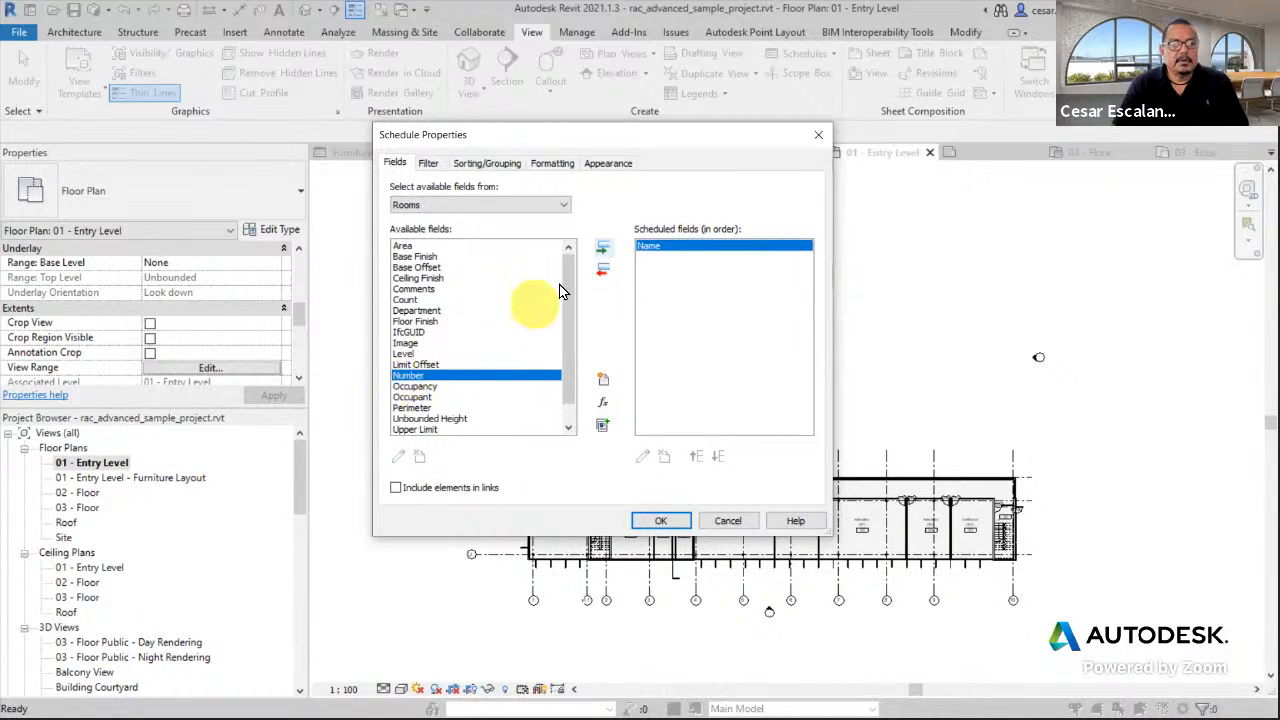
{"action": "left_click", "coordinate": [603, 249]}
Add the Base Finish, Floor Finish, Wall Finish, Ceiling Finish and Comments fields after Number in the schedule.
{"action": "left_click_drag", "start_coordinate": [569, 326], "coordinate": [563, 294]}
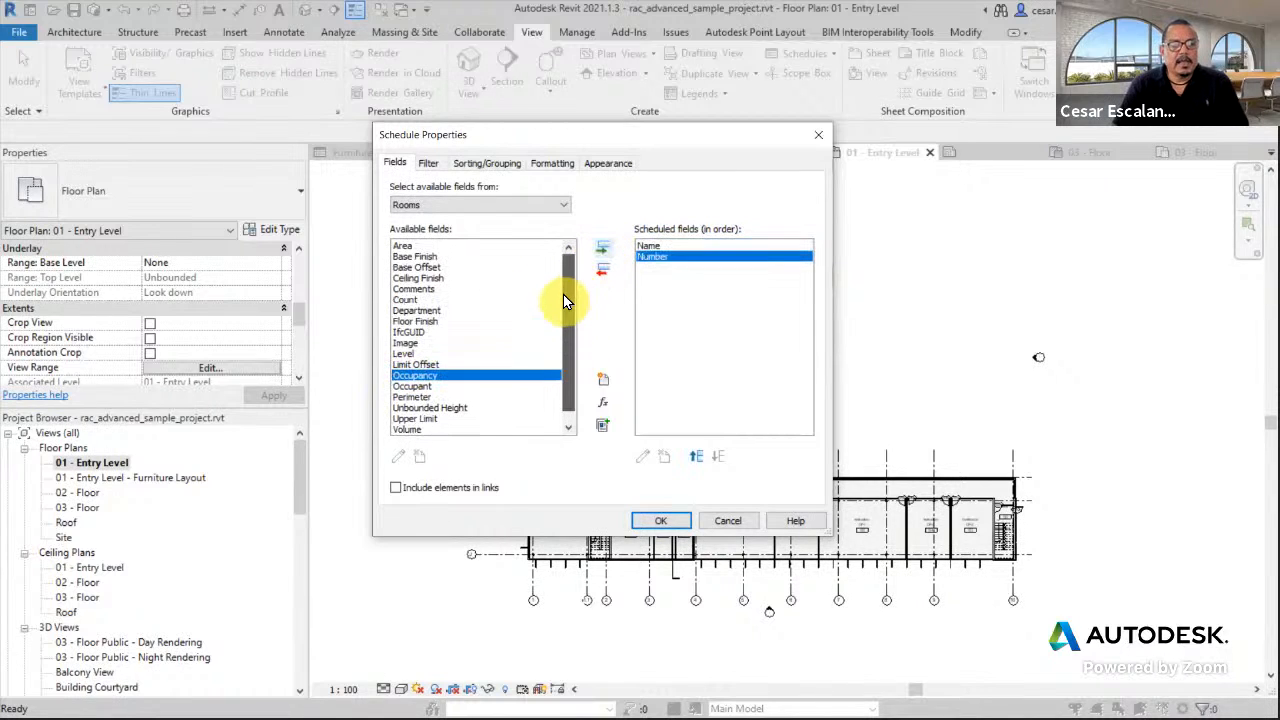
{"action": "left_click", "coordinate": [434, 257]}
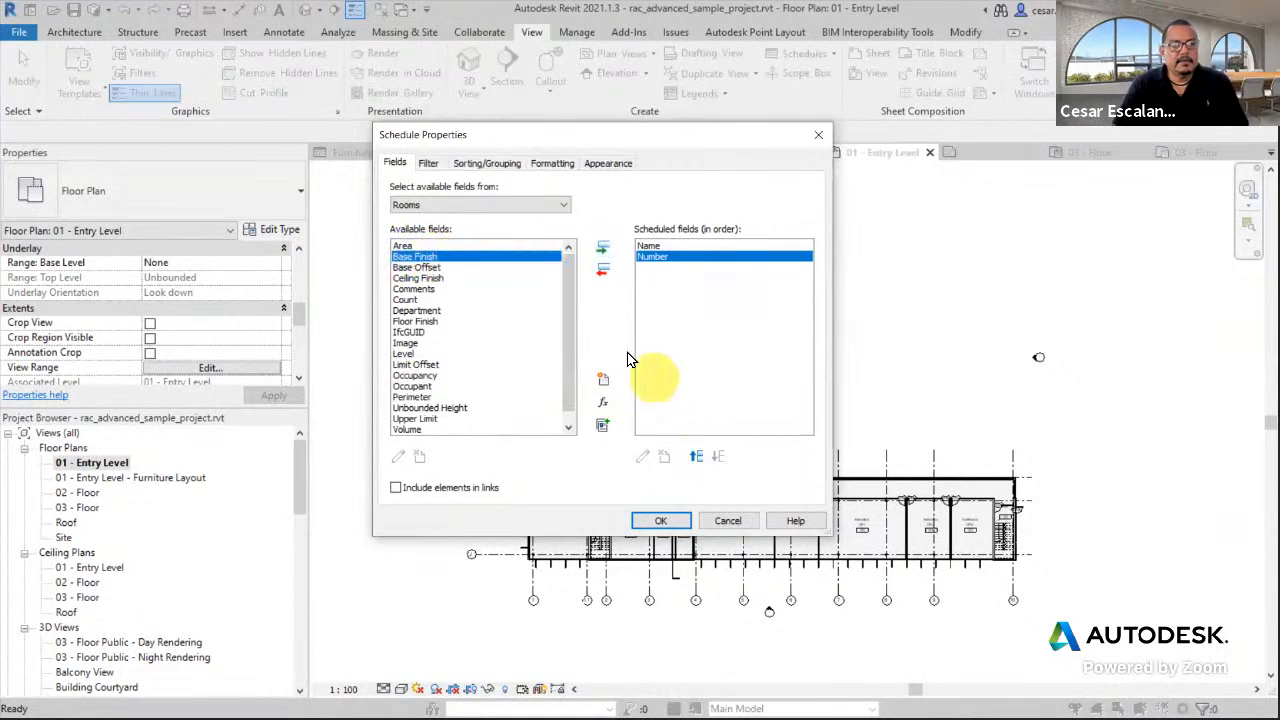
{"action": "left_click", "coordinate": [599, 254]}
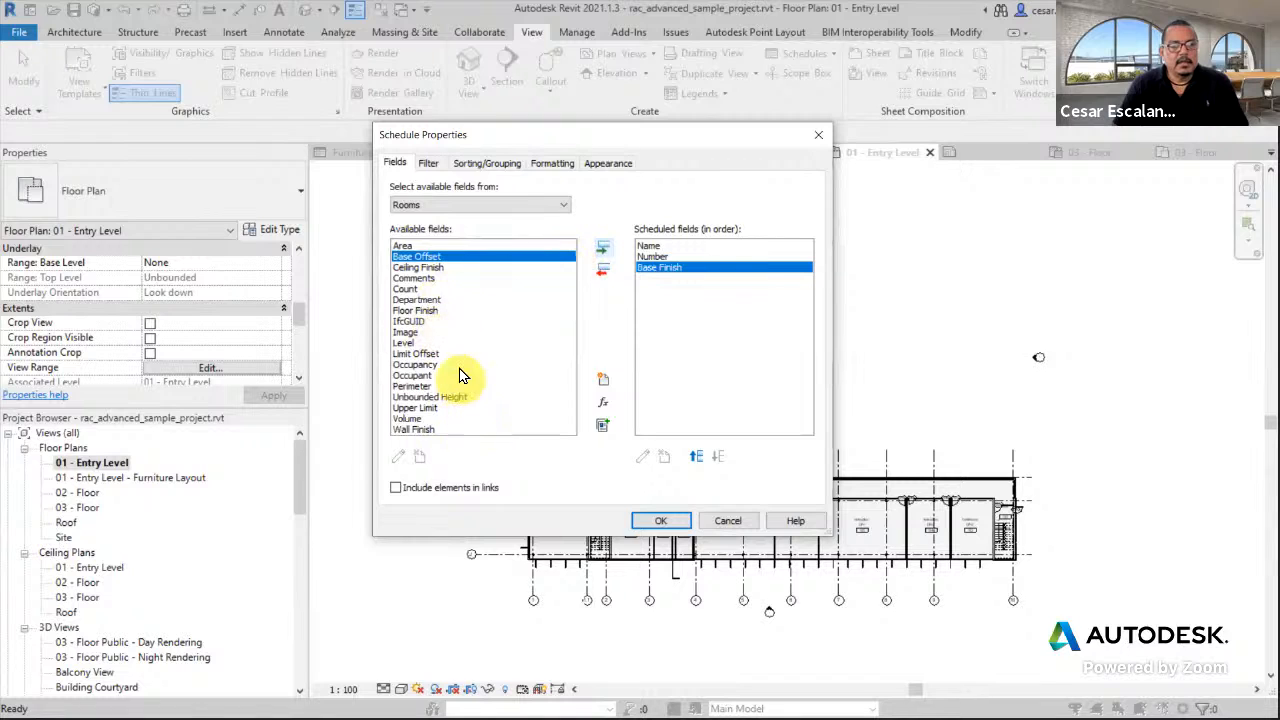
{"action": "left_click", "coordinate": [426, 311]}
{"action": "left_click", "coordinate": [605, 250]}
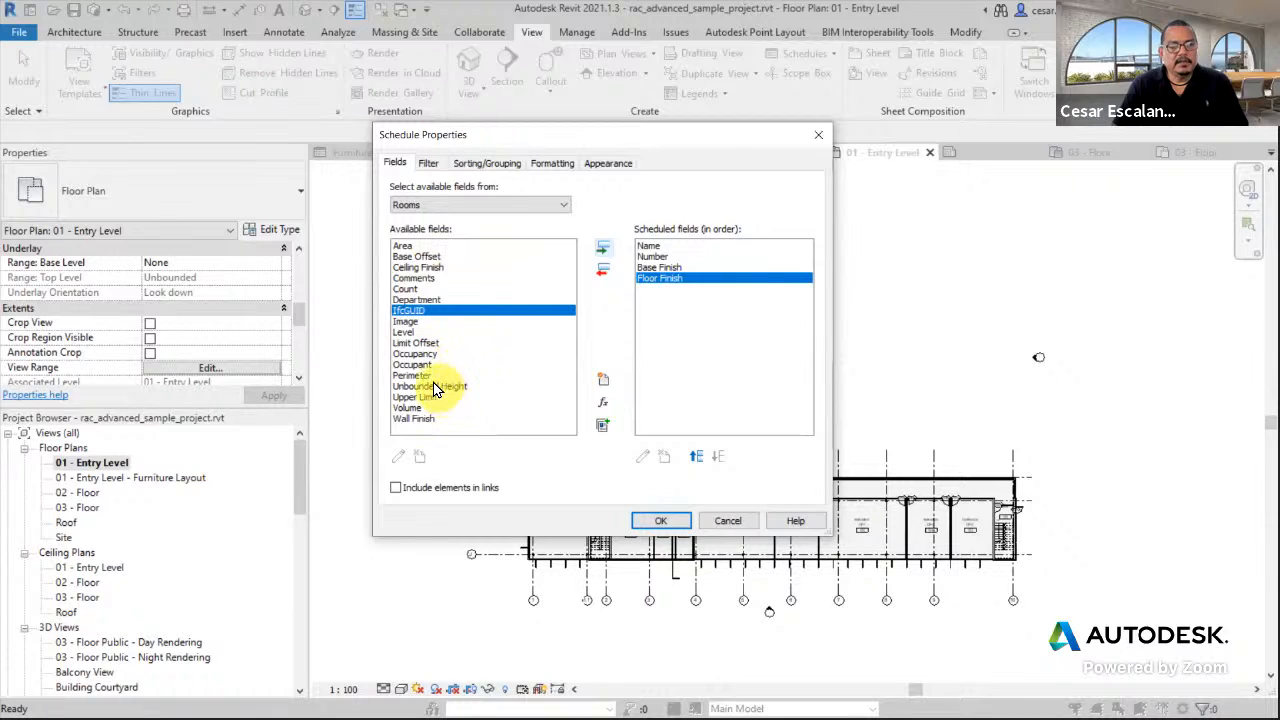
{"action": "left_click", "coordinate": [418, 420]}
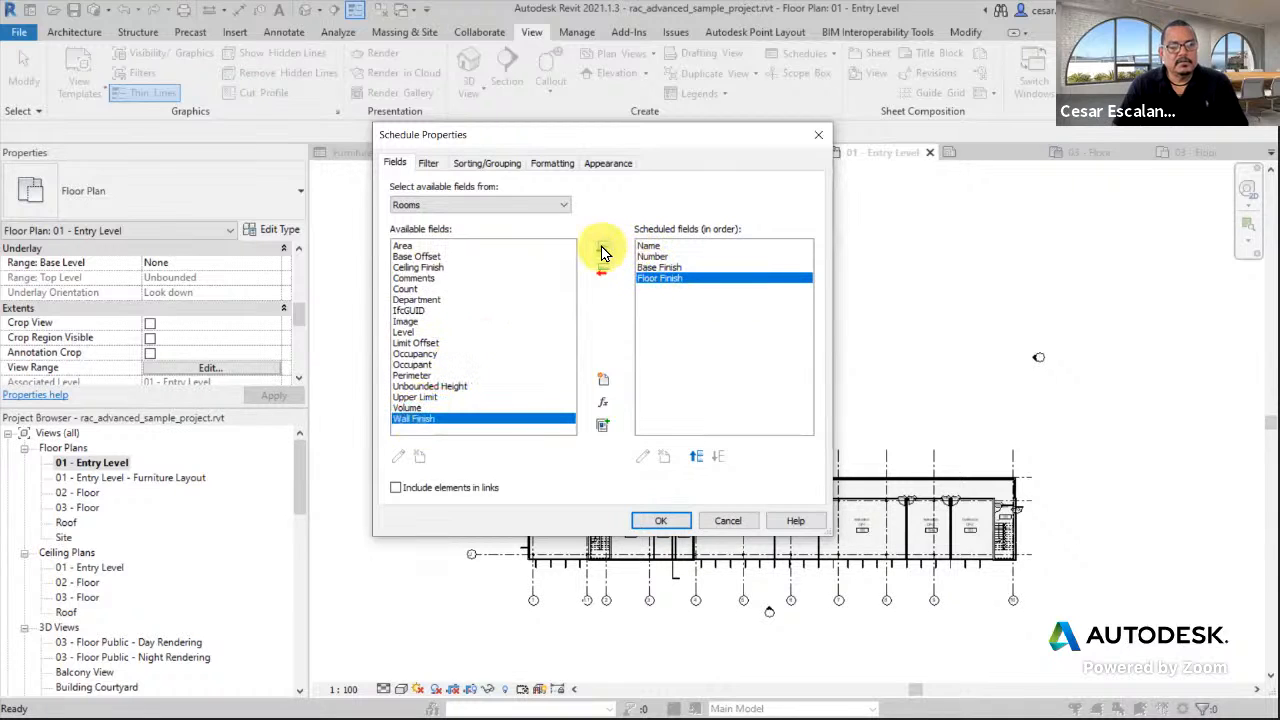
{"action": "left_click", "coordinate": [602, 250]}
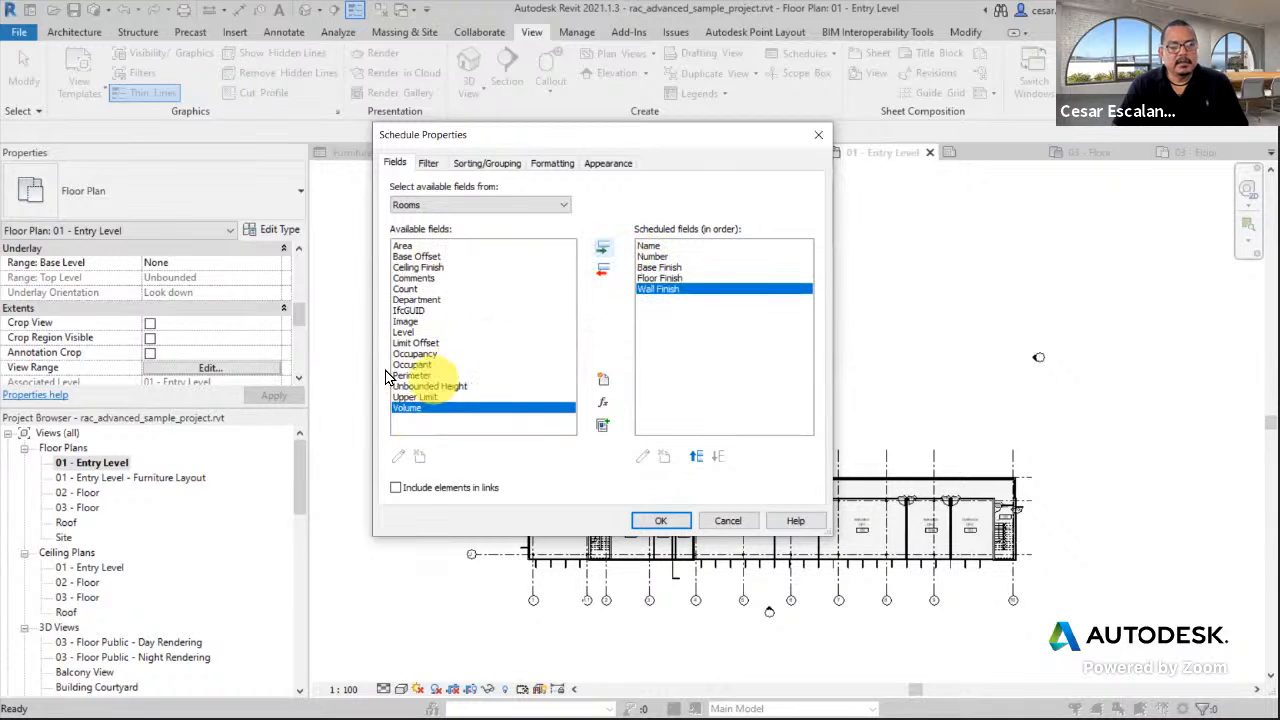
{"action": "left_click", "coordinate": [420, 267]}
{"action": "left_click", "coordinate": [601, 248]}
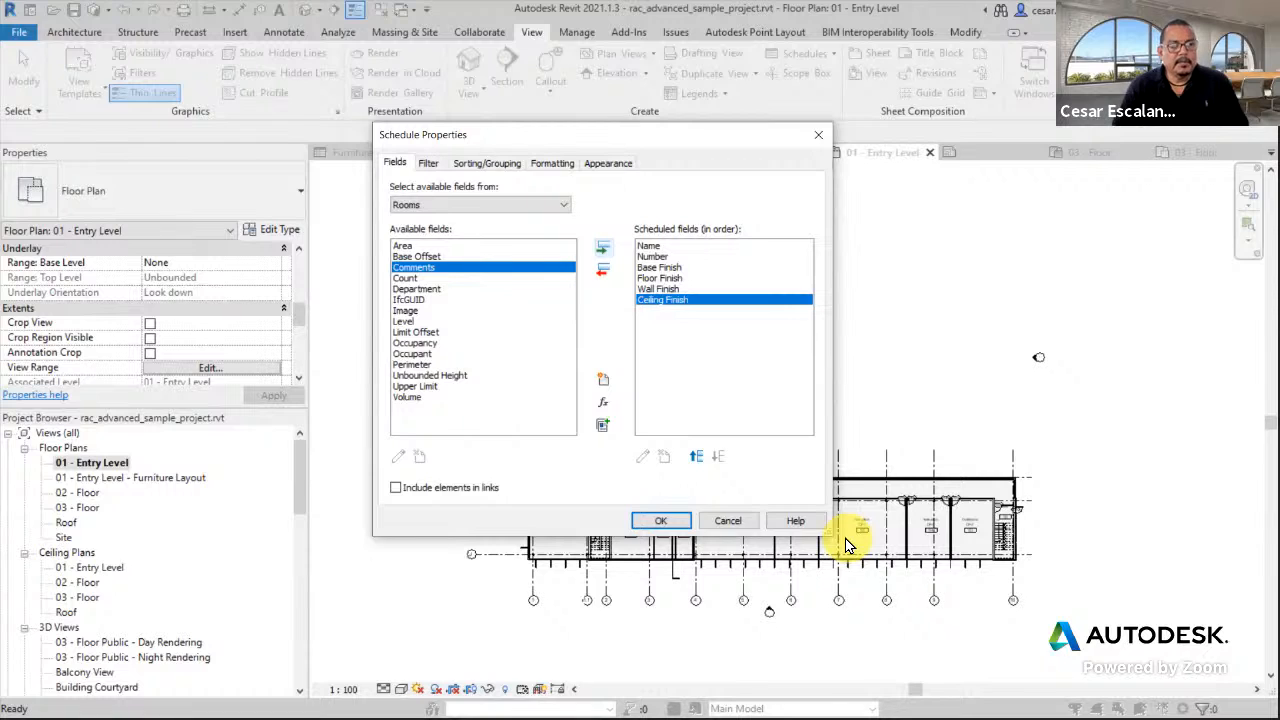
{"action": "left_click", "coordinate": [602, 247]}
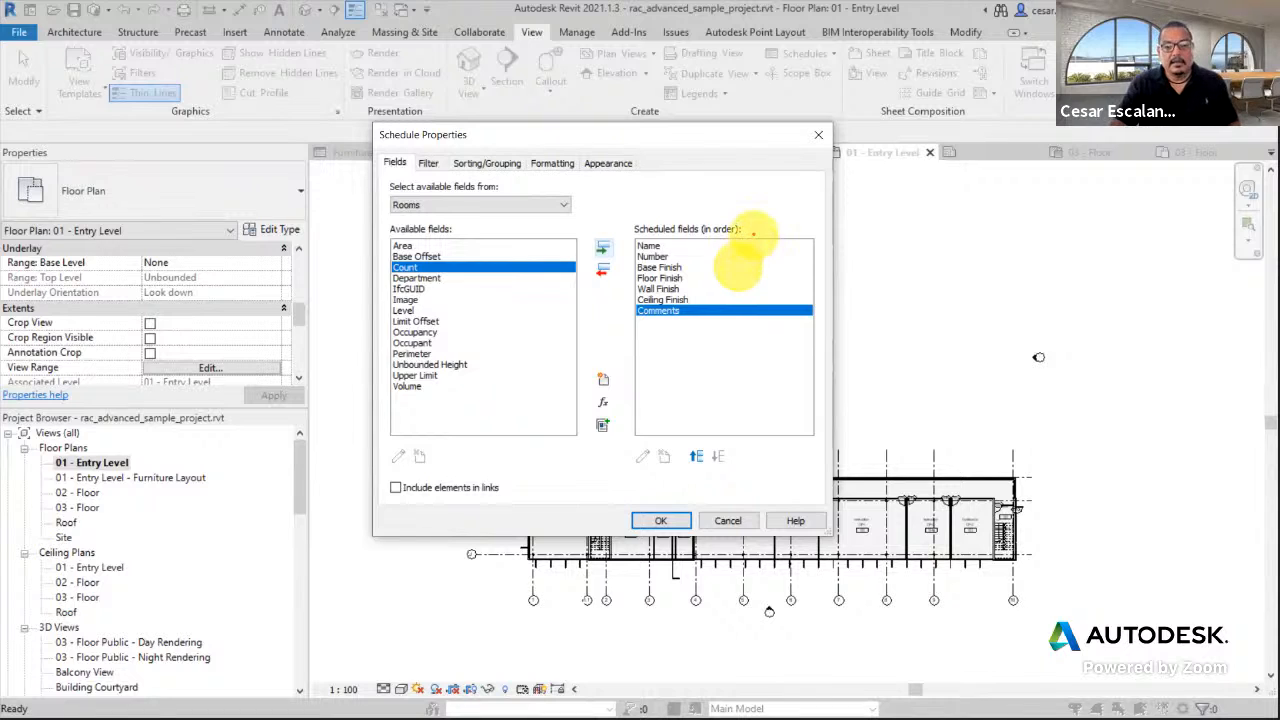
Move the Comments field up before Ceiling Finish in the schedule order and return it to the end.
{"action": "mouse_move", "coordinate": [757, 228]}
{"action": "left_mouse_down"}
{"action": "mouse_move", "coordinate": [746, 339]}
{"action": "mouse_move", "coordinate": [768, 306]}
{"action": "left_mouse_up"}
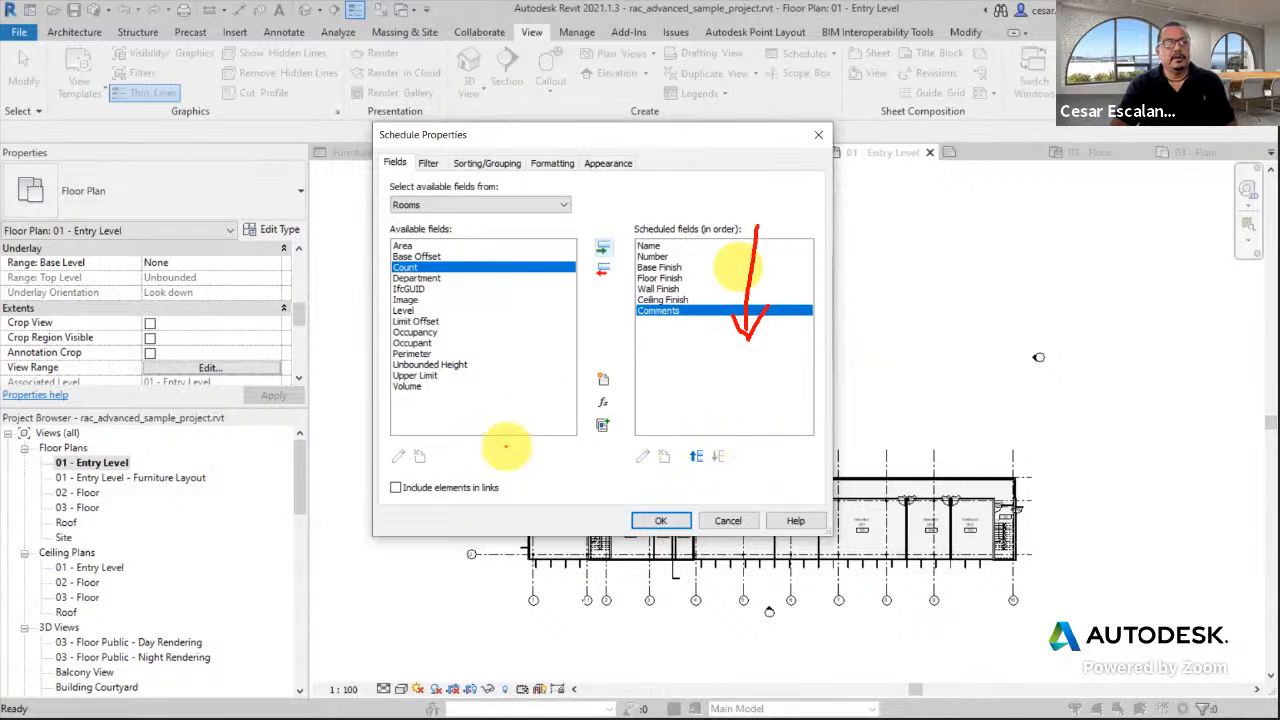
{"action": "mouse_move", "coordinate": [524, 455]}
{"action": "left_mouse_down"}
{"action": "mouse_move", "coordinate": [1043, 441]}
{"action": "mouse_move", "coordinate": [1091, 450]}
{"action": "mouse_move", "coordinate": [1078, 465]}
{"action": "left_mouse_up"}
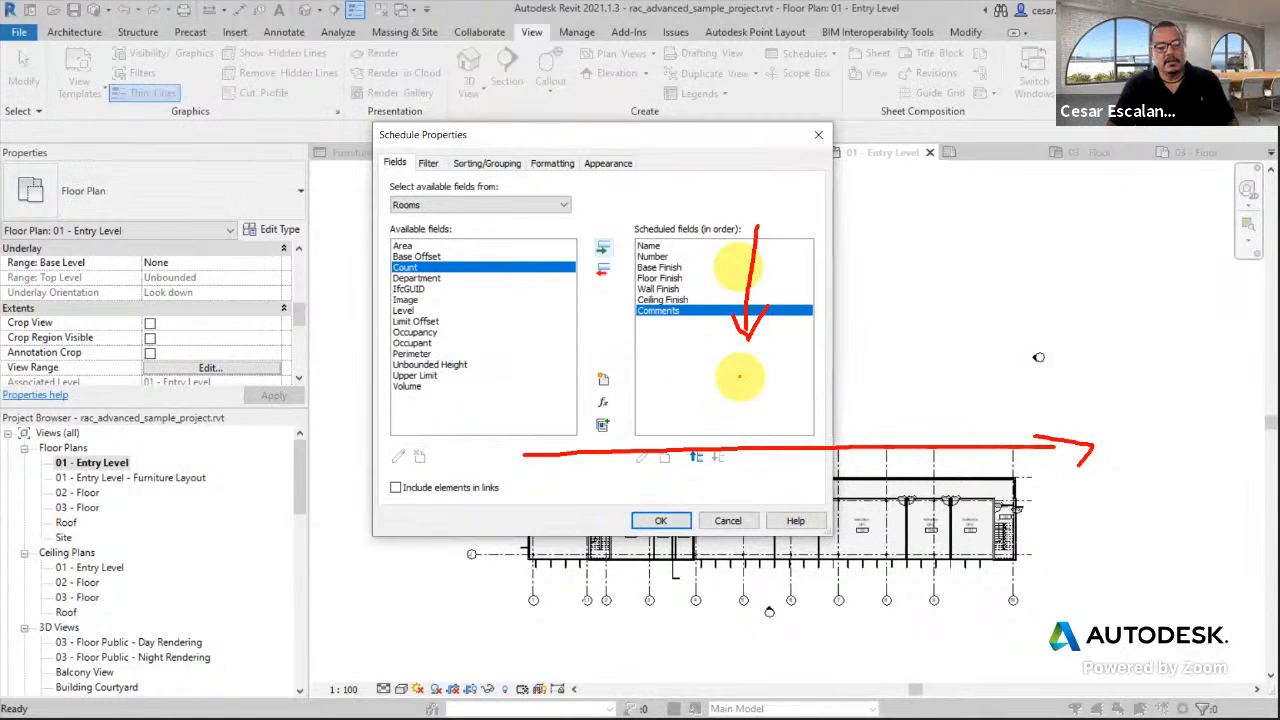
{"action": "left_click", "coordinate": [697, 458]}
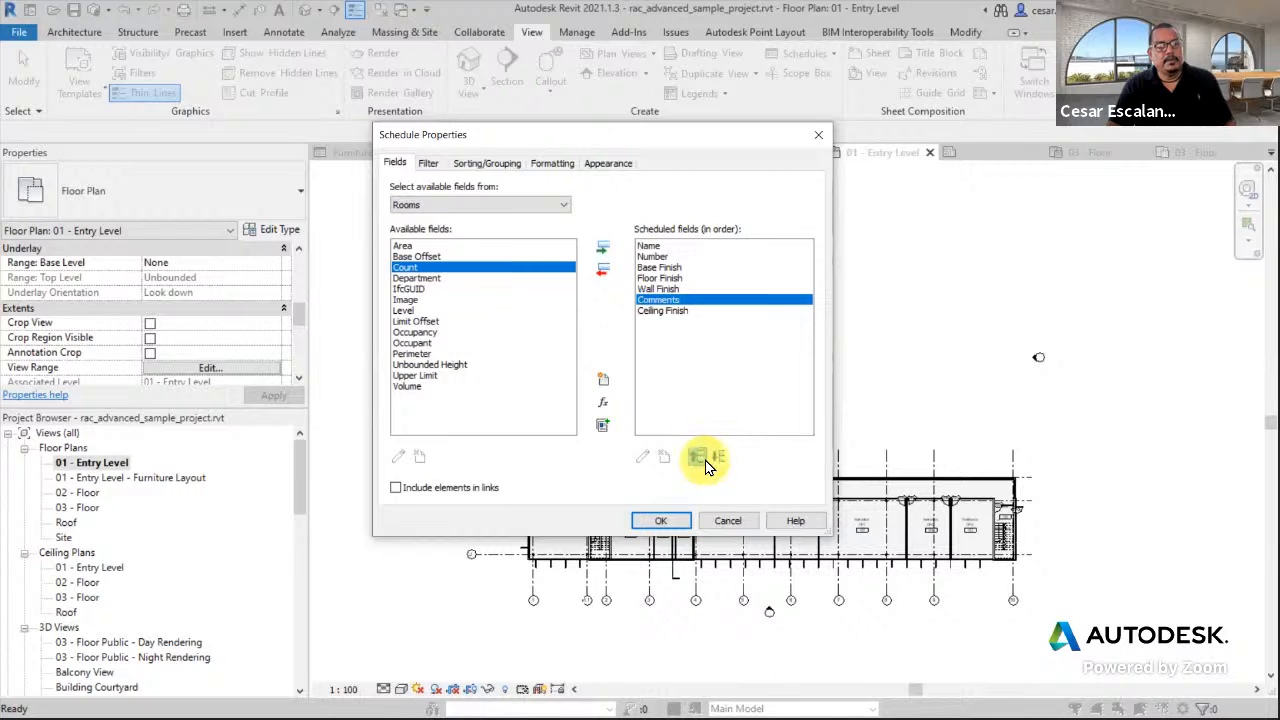
{"action": "left_click", "coordinate": [719, 458]}
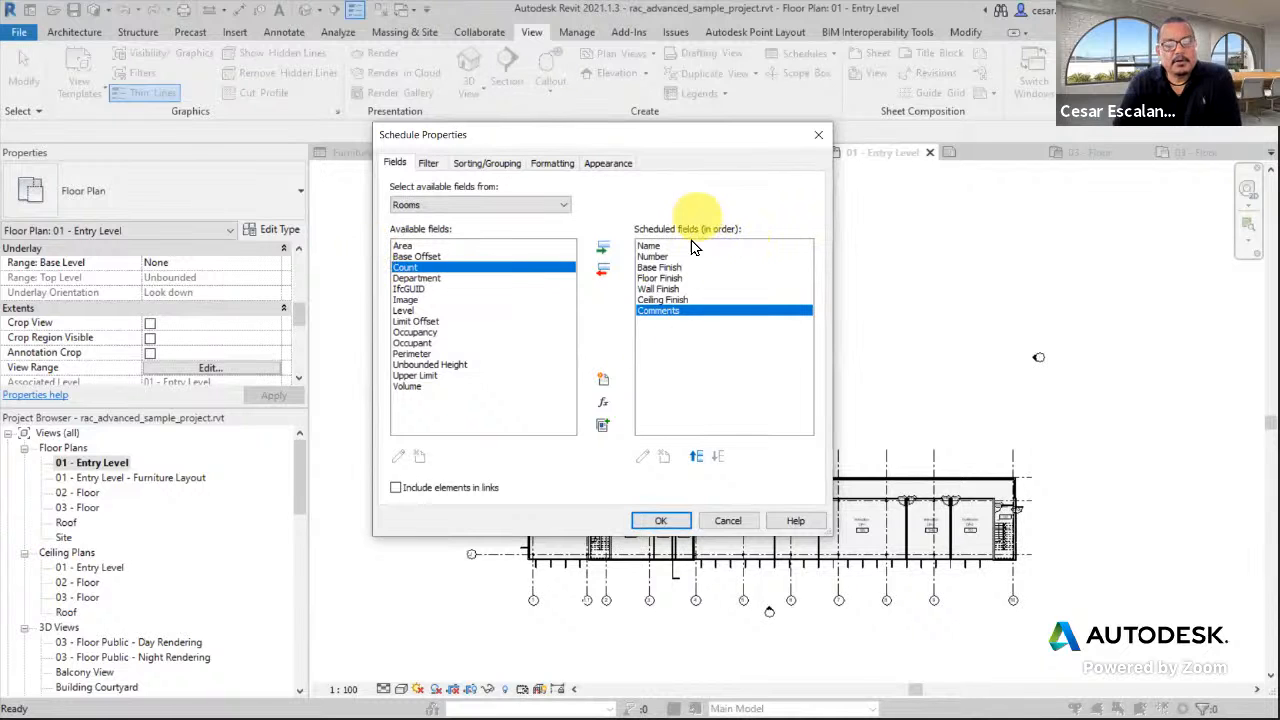
Generate the room schedule with the chosen fields and look through all of its room rows.
{"action": "left_click", "coordinate": [668, 521]}
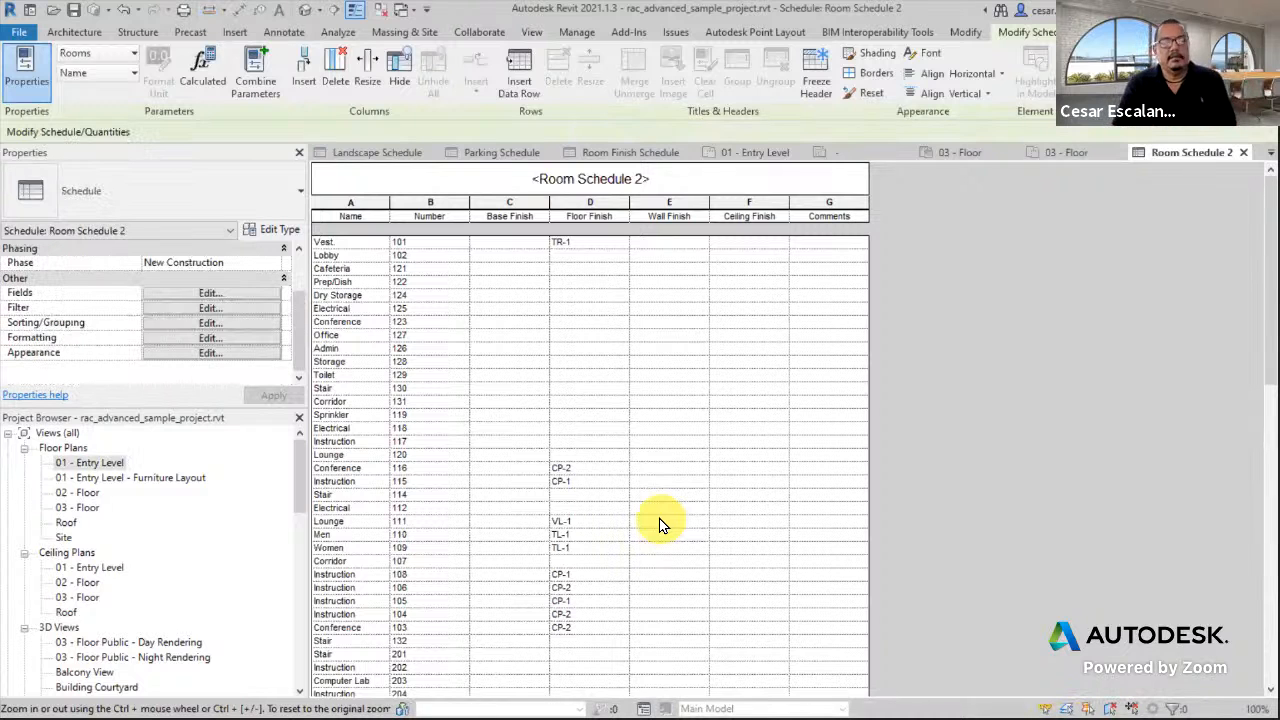
{"action": "scroll", "coordinate": [873, 395], "scroll_direction": "down", "scroll_amount": 10}
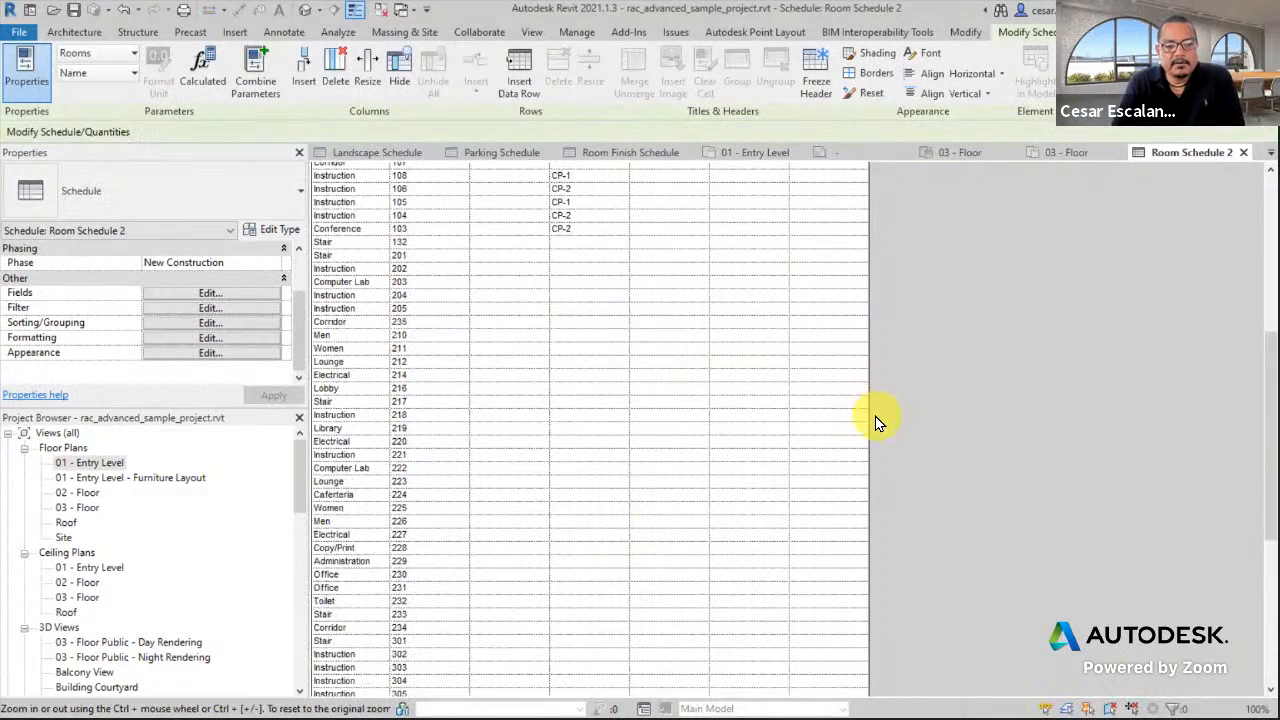
{"action": "scroll", "coordinate": [876, 420], "scroll_direction": "down", "scroll_amount": 9}
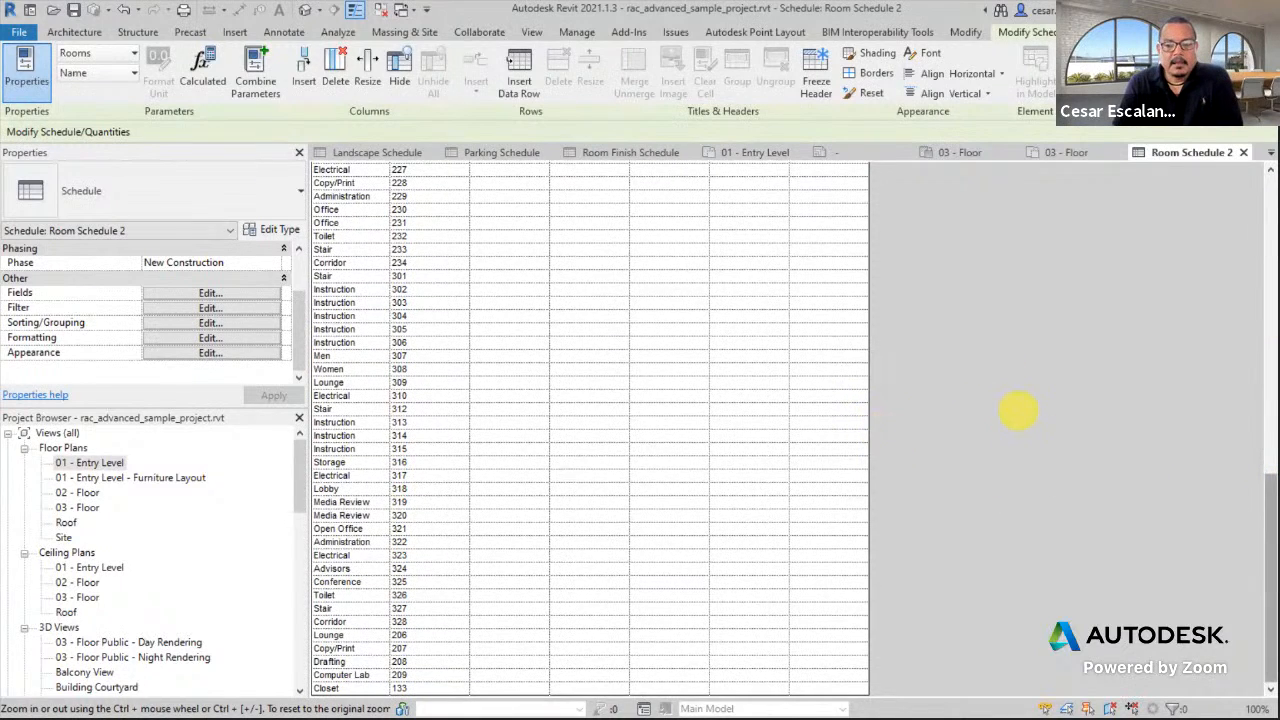
{"action": "left_click_drag", "start_coordinate": [1270, 476], "coordinate": [1268, 170]}
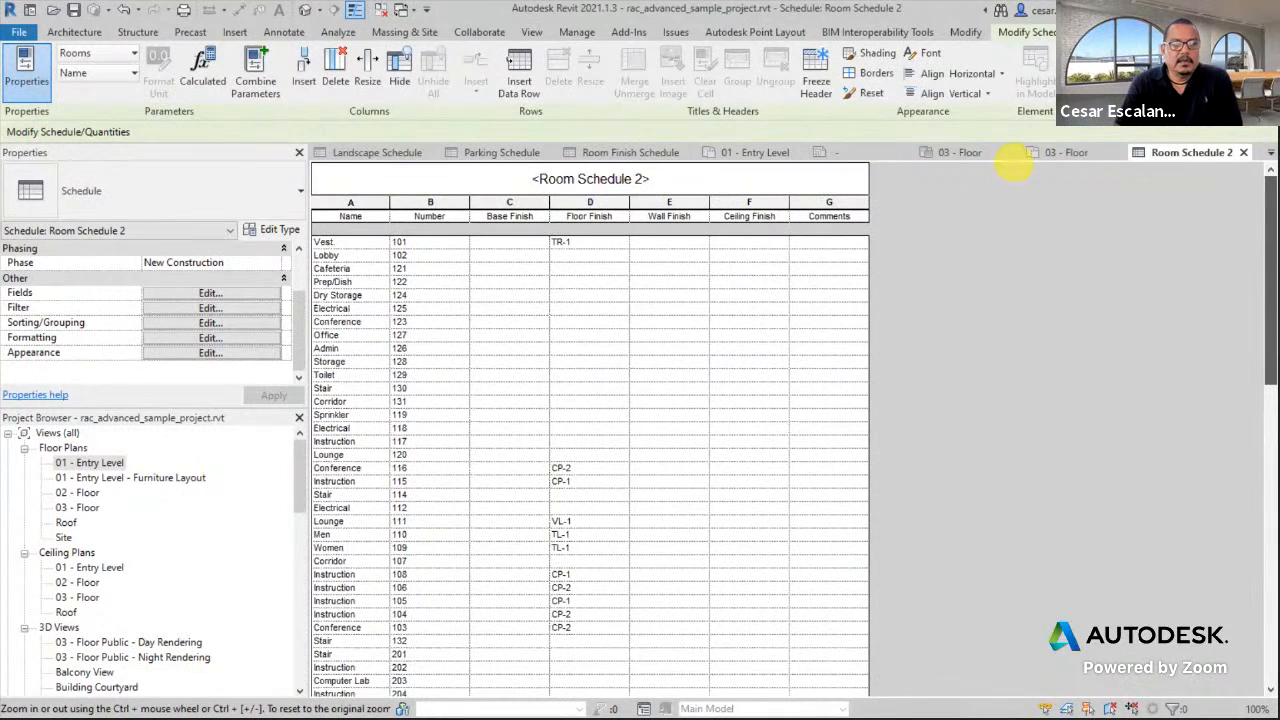
Set the floor finish of Lobby 102 to VL-1 in the room schedule.
{"action": "left_click", "coordinate": [610, 257]}
{"action": "left_click", "coordinate": [619, 258]}
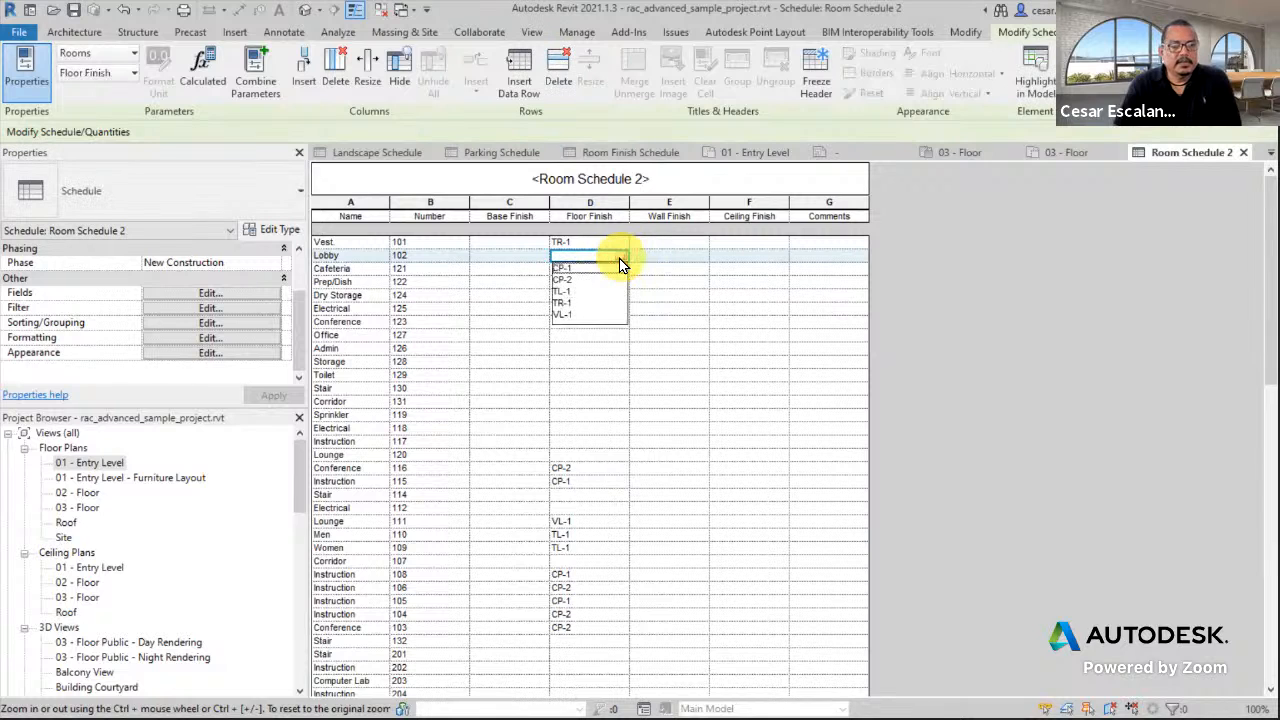
{"action": "left_click", "coordinate": [566, 314]}
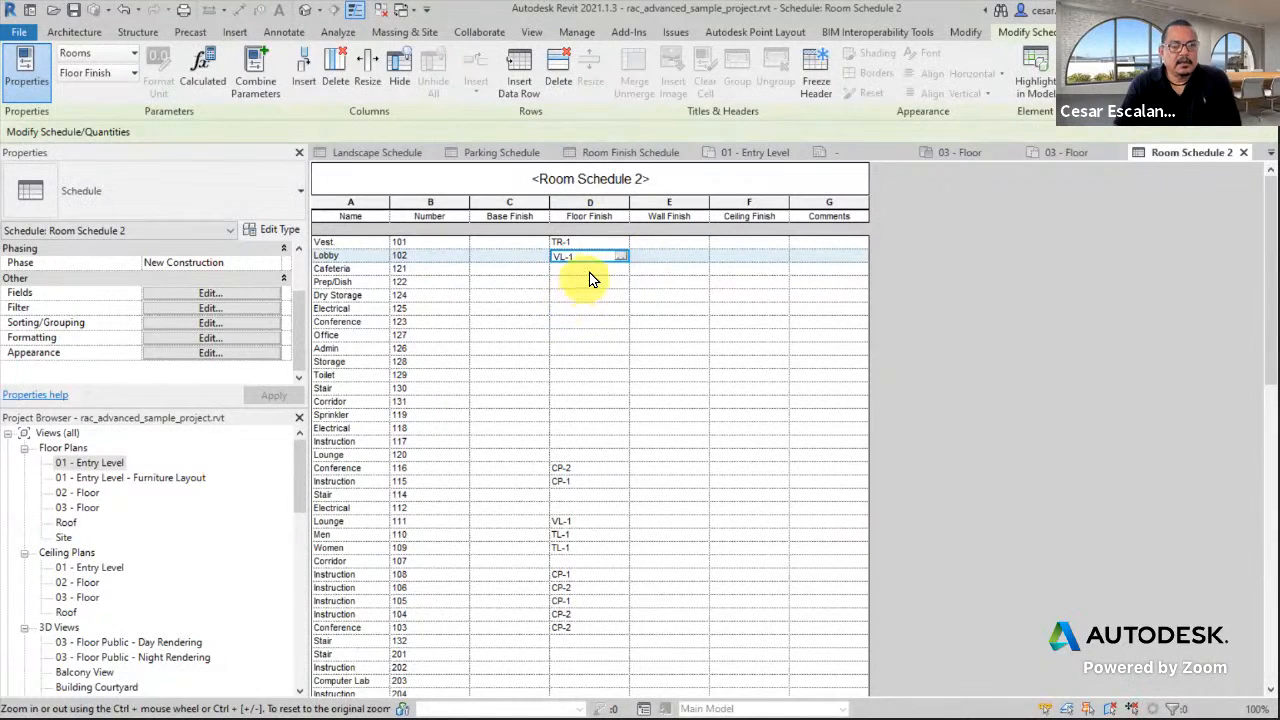
Set the floor finish of Cafeteria 121 to CP-2 and of Prep/Dish 122 to CP-1 in the room schedule.
{"action": "left_click", "coordinate": [610, 270]}
{"action": "left_click", "coordinate": [619, 270]}
{"action": "left_click", "coordinate": [571, 294]}
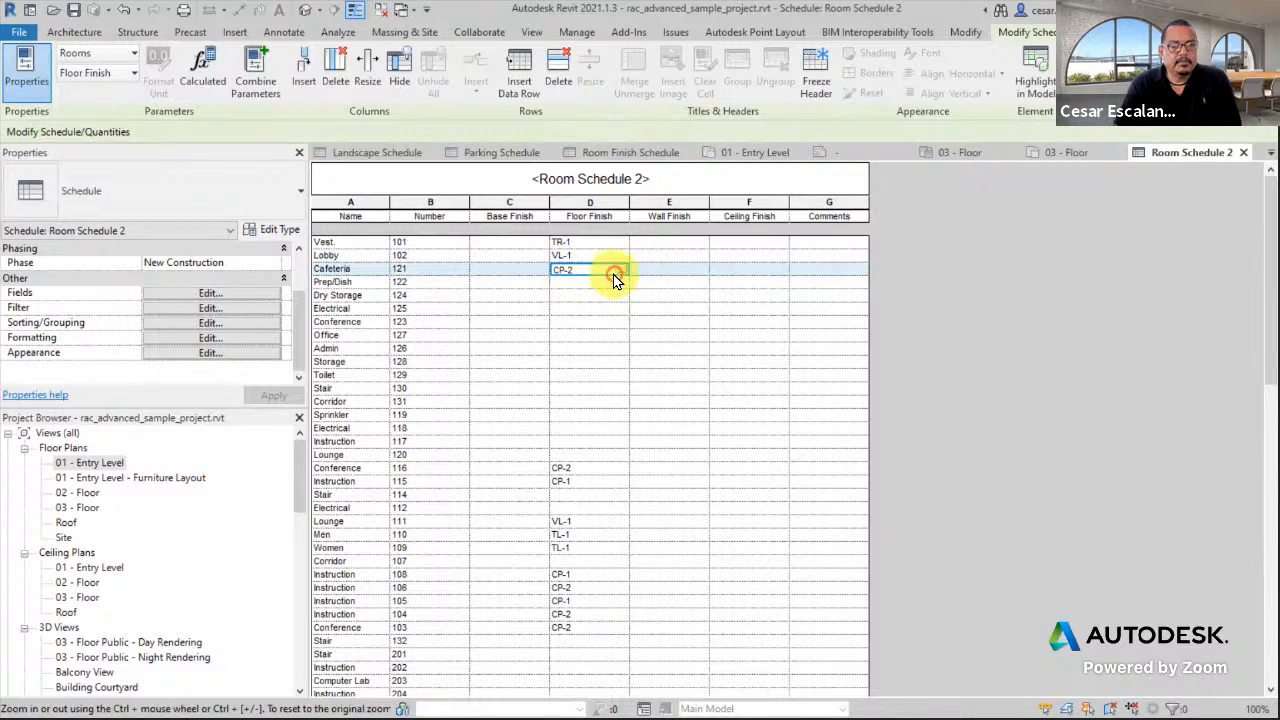
{"action": "left_click", "coordinate": [613, 283]}
{"action": "left_click", "coordinate": [621, 283]}
{"action": "left_click", "coordinate": [572, 306]}
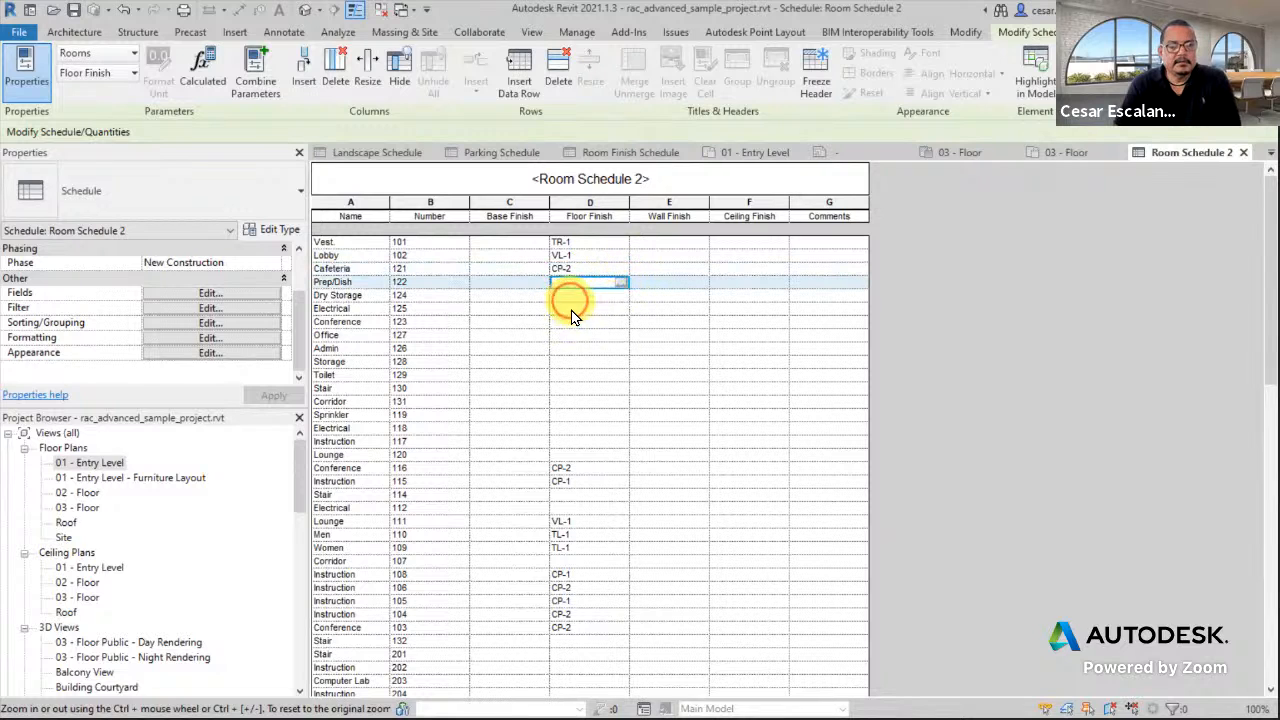
Set the floor finish of Storage 128 to CP-1 in the room schedule.
{"action": "left_click", "coordinate": [584, 363]}
{"action": "left_click", "coordinate": [611, 362]}
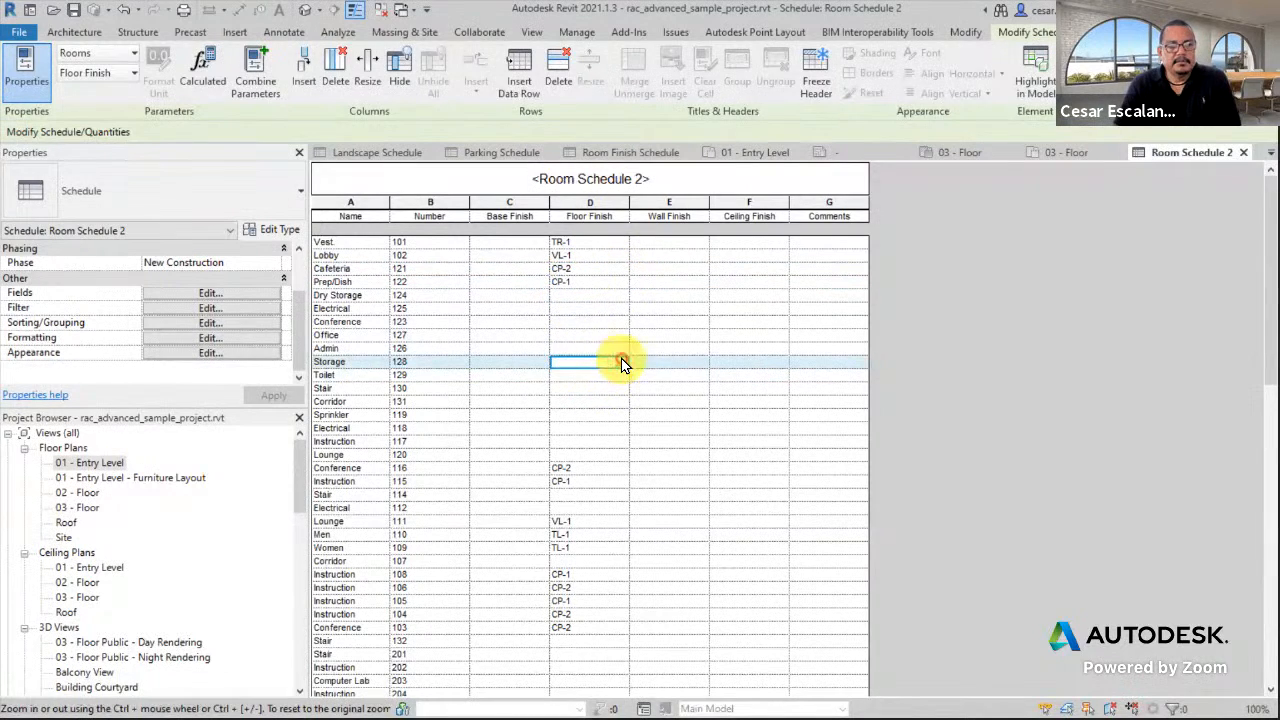
{"action": "left_click", "coordinate": [621, 362]}
{"action": "left_click", "coordinate": [571, 382]}
{"action": "left_click", "coordinate": [667, 474]}
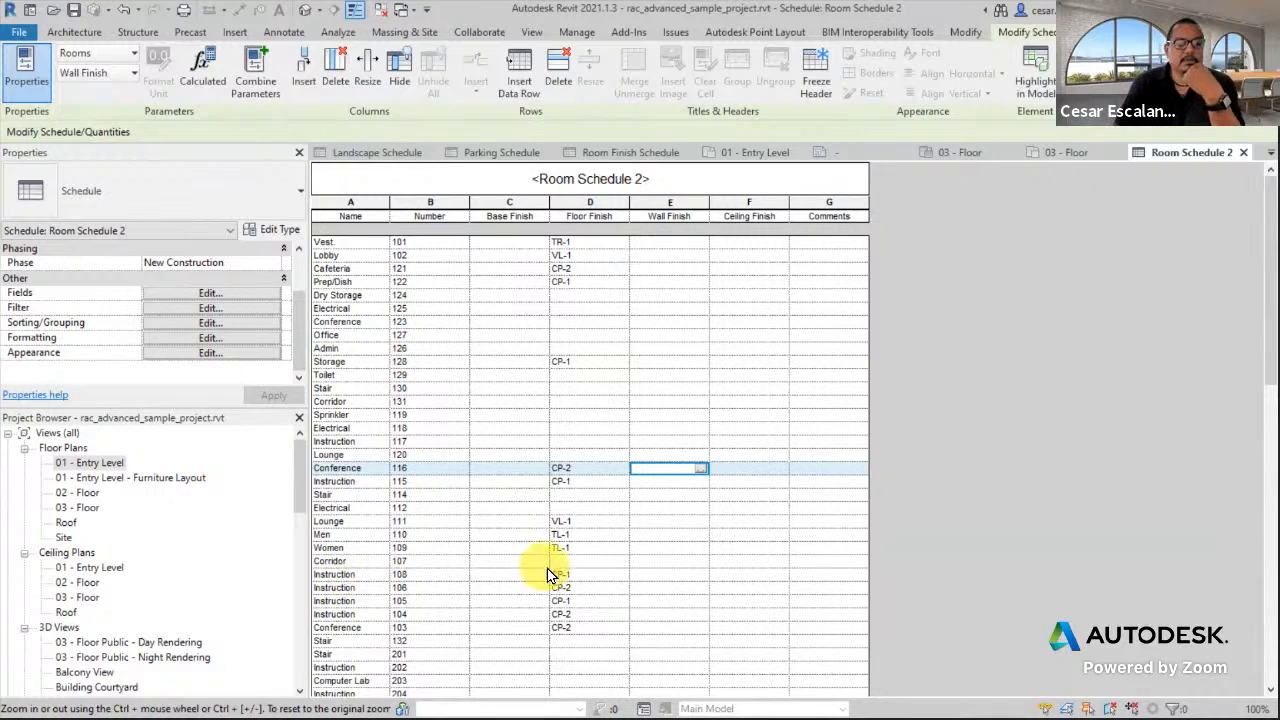
Group the schedule's rooms by name: turn off Itemize every instance and sort by Name in ascending order.
{"action": "scroll", "coordinate": [610, 583], "scroll_direction": "down", "scroll_amount": 15}
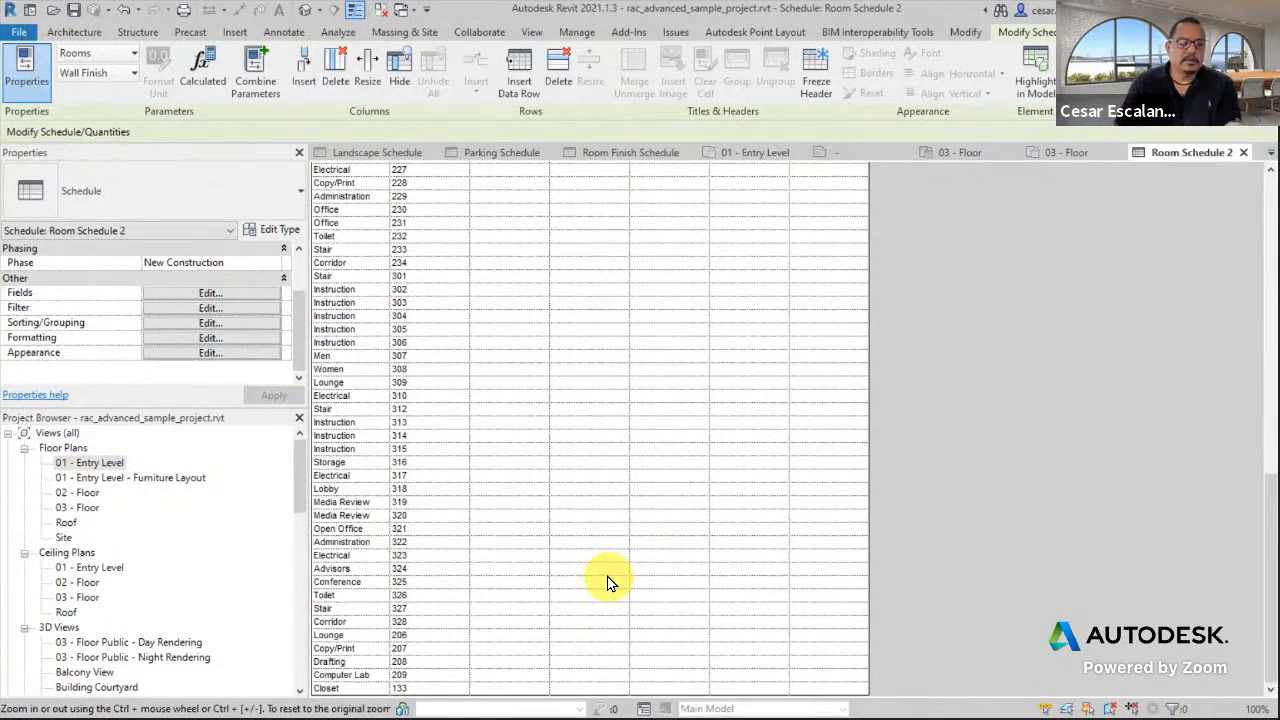
{"action": "scroll", "coordinate": [608, 584], "scroll_direction": "up", "scroll_amount": 15}
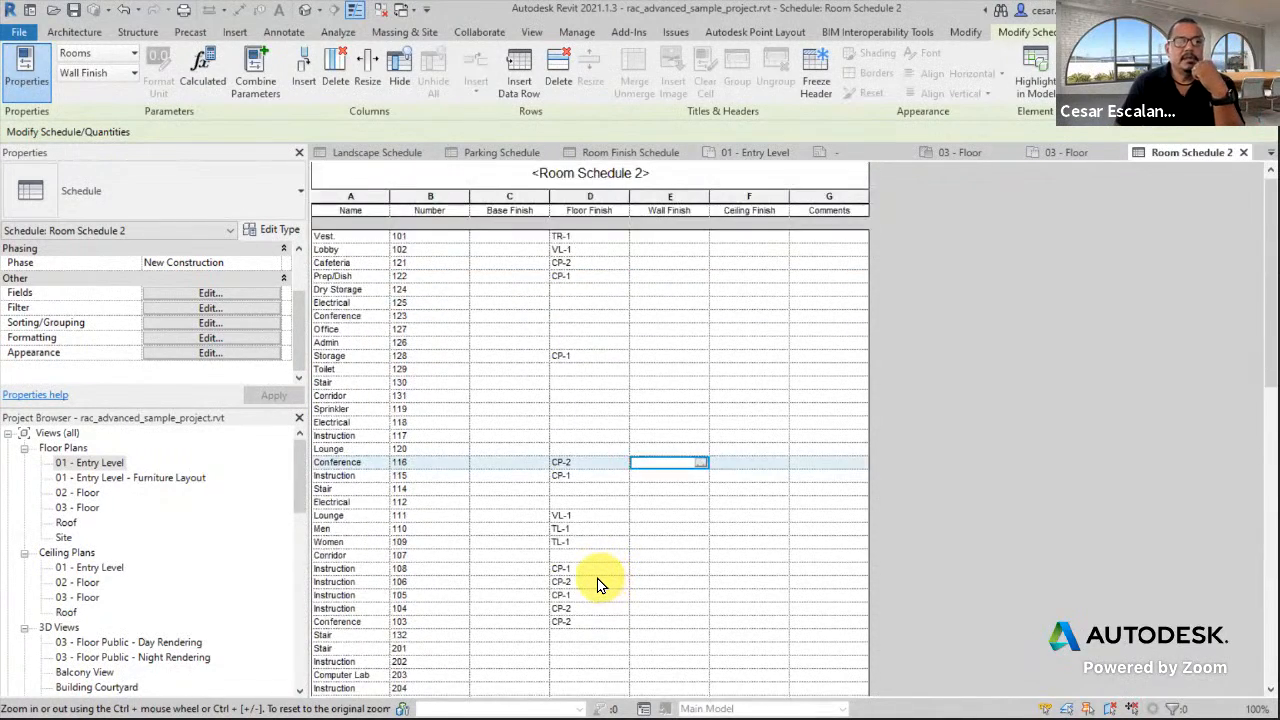
{"action": "scroll", "coordinate": [597, 585], "scroll_direction": "up", "scroll_amount": 1}
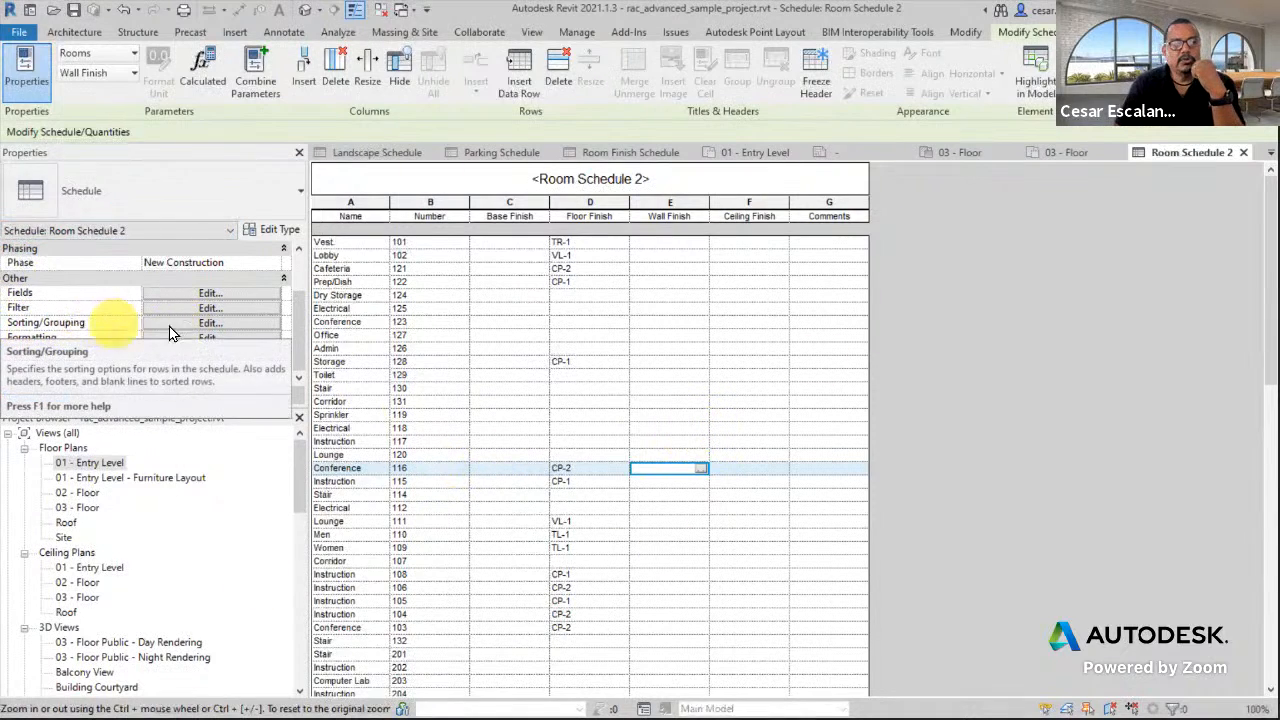
{"action": "left_click", "coordinate": [203, 324]}
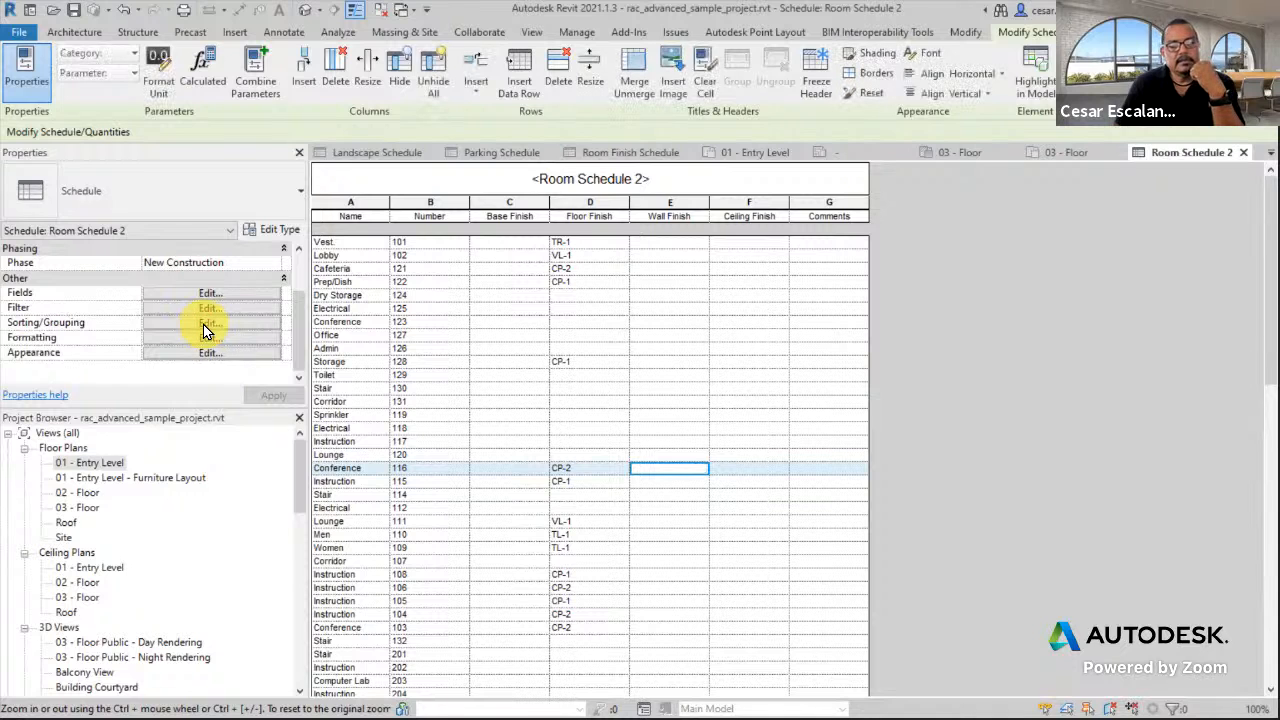
{"action": "left_click", "coordinate": [207, 322]}
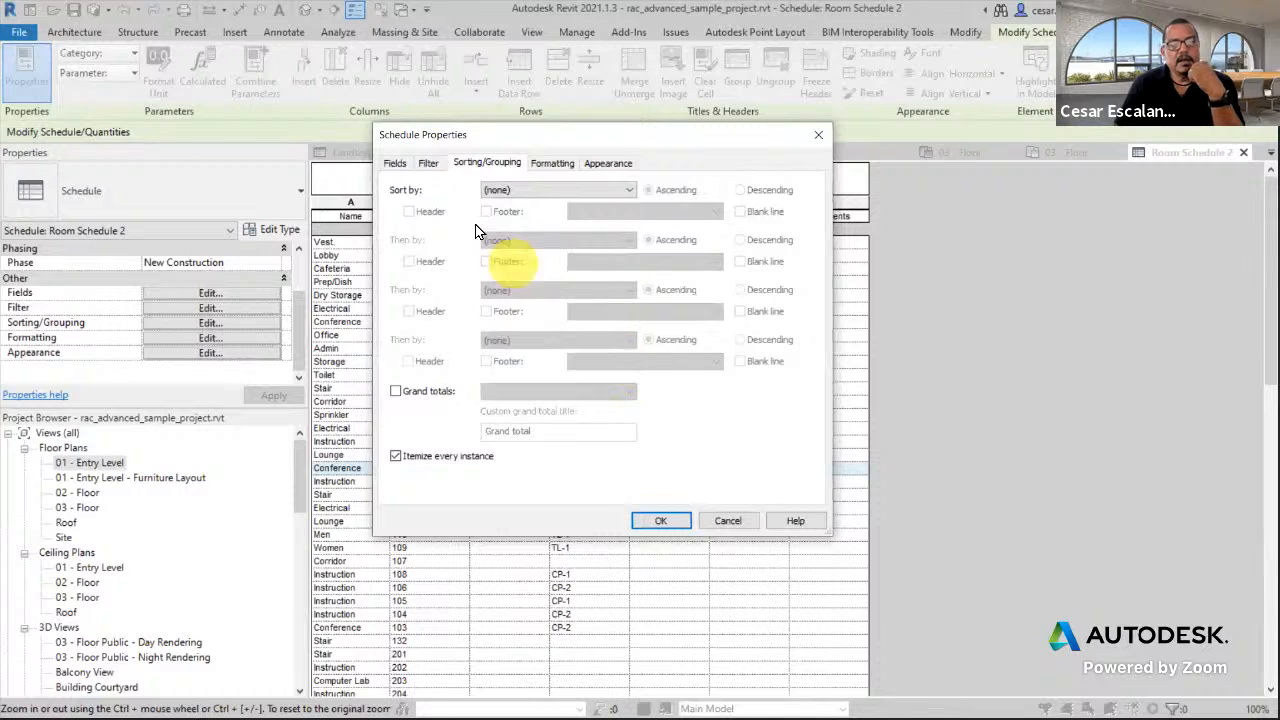
{"action": "left_click", "coordinate": [396, 456]}
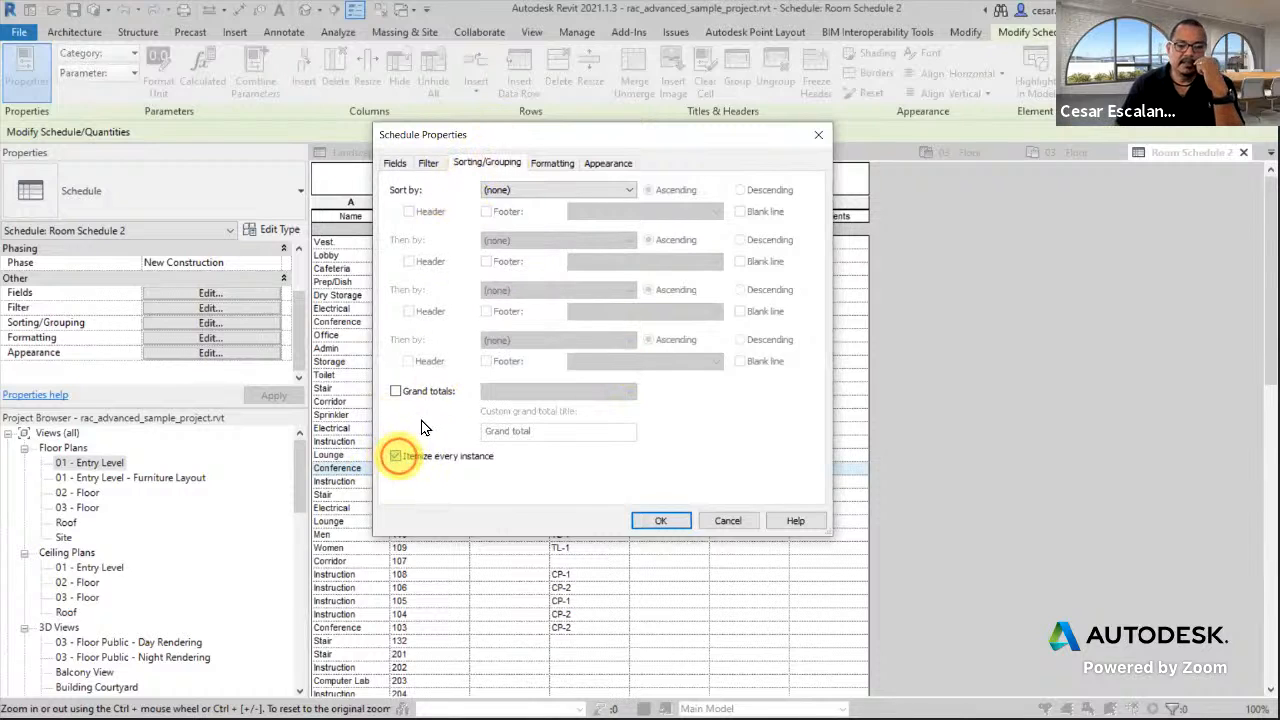
{"action": "left_click_drag", "start_coordinate": [584, 147], "coordinate": [1061, 160]}
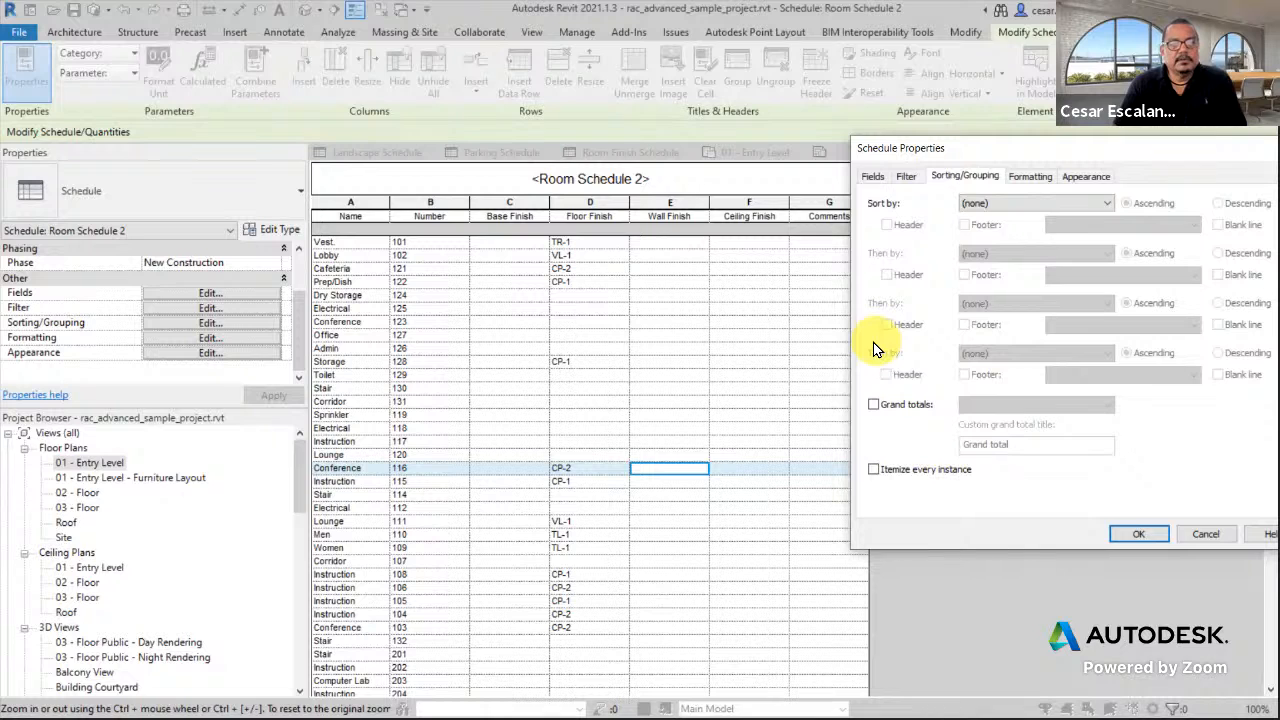
{"action": "left_click", "coordinate": [1017, 204]}
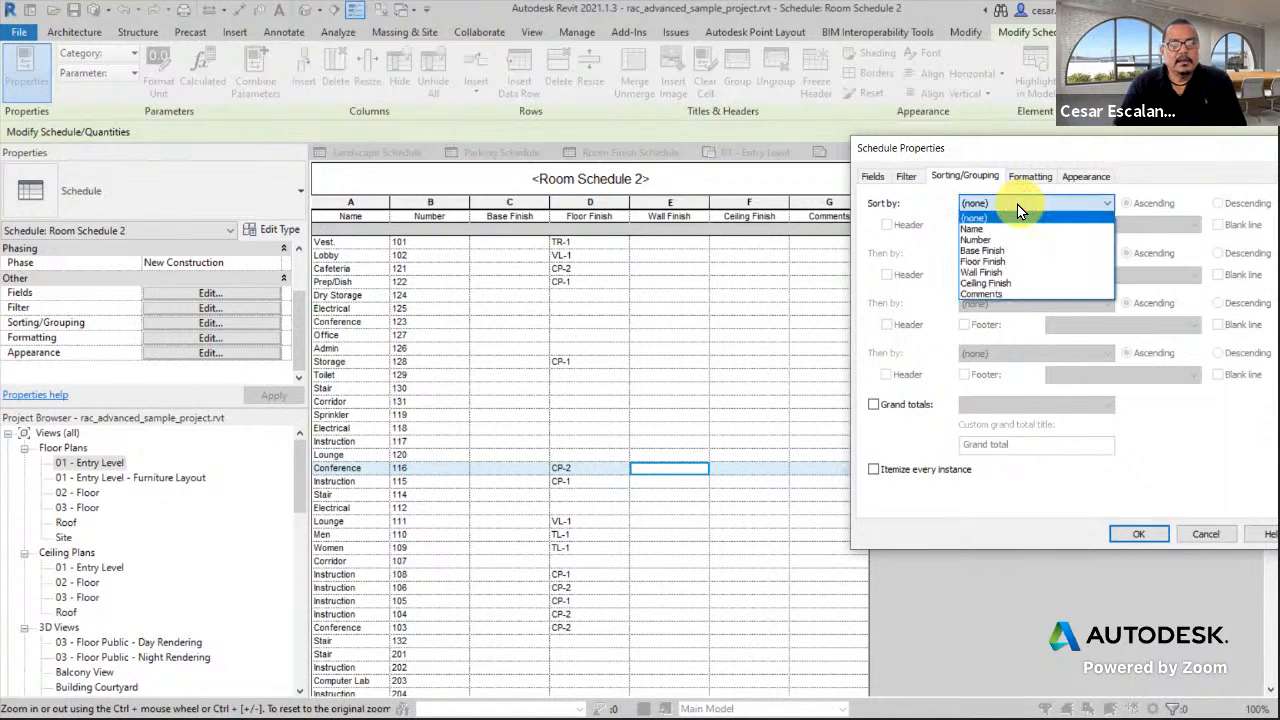
{"action": "left_click", "coordinate": [975, 229]}
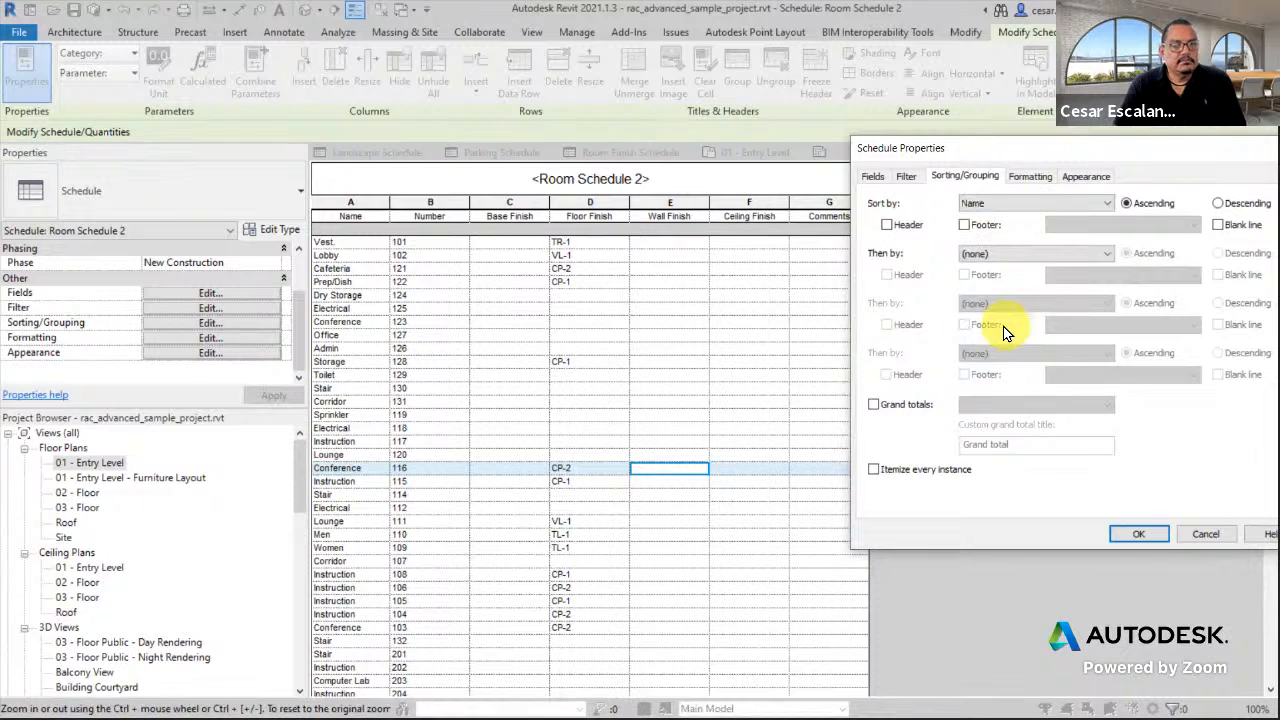
{"action": "left_click", "coordinate": [1149, 536]}
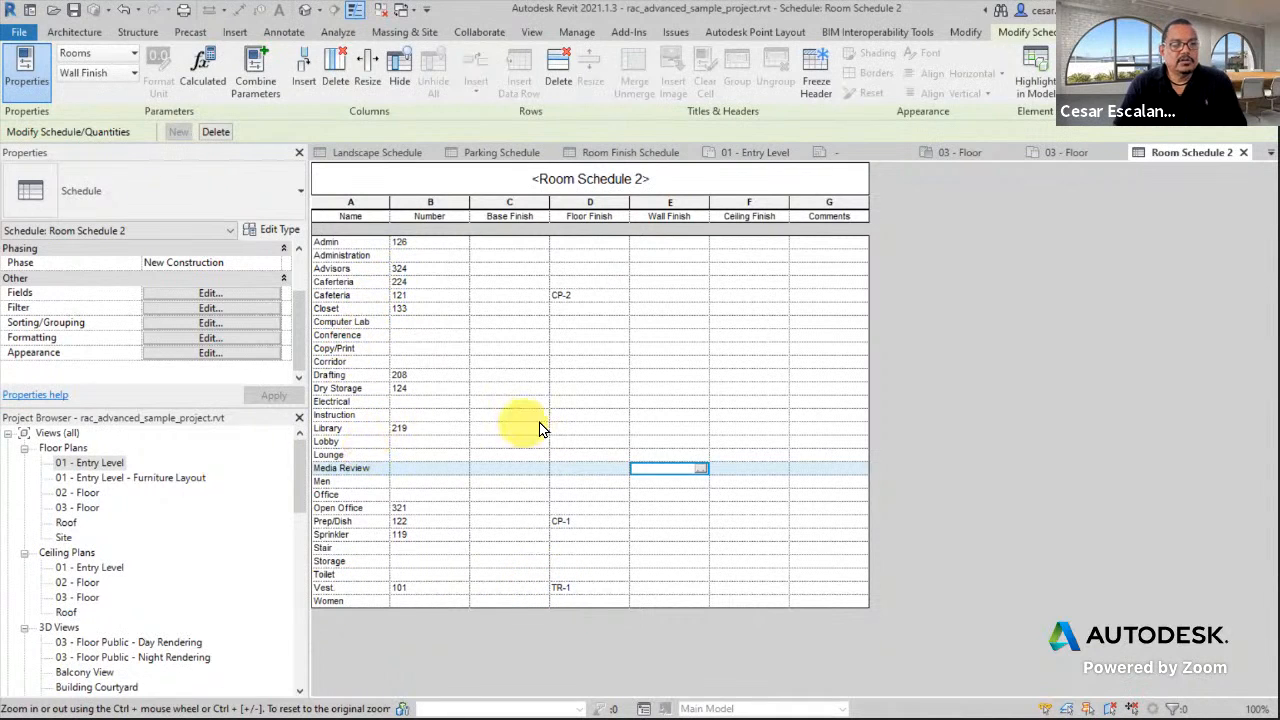
Set the floor finish of all Instruction rooms to CP-1 through their grouped row.
{"action": "left_click", "coordinate": [580, 416]}
{"action": "left_click", "coordinate": [619, 414]}
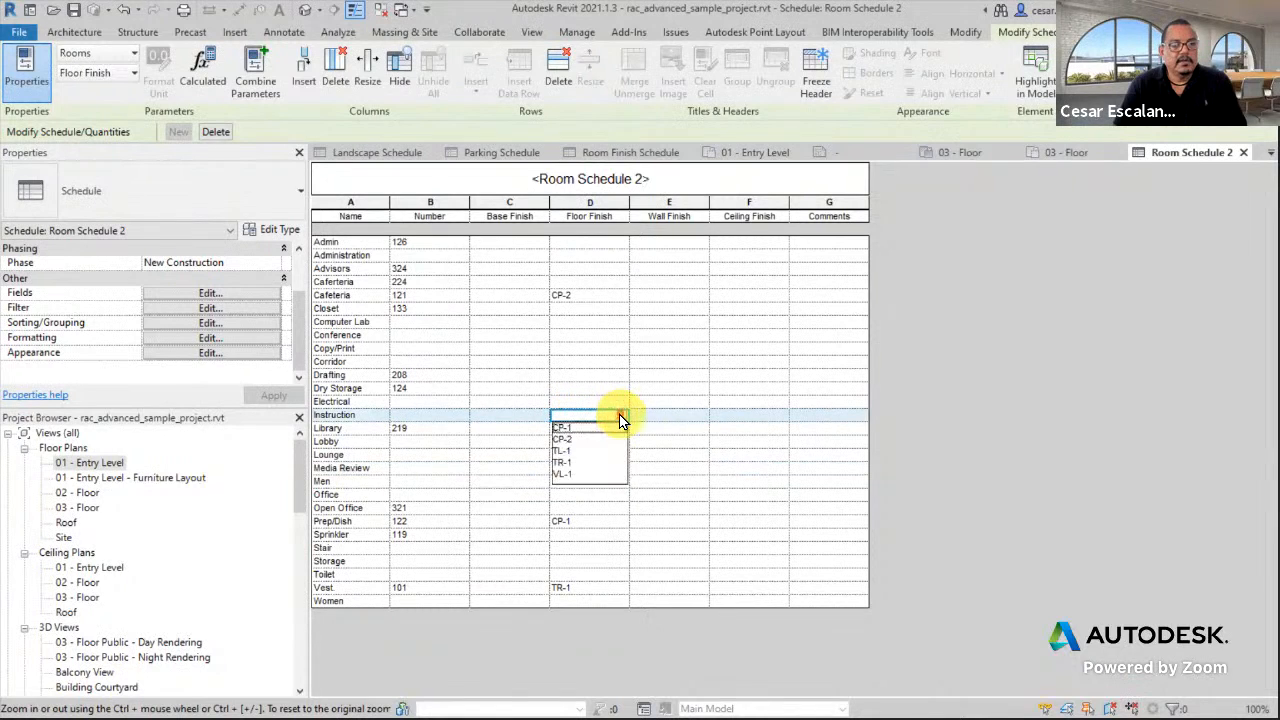
{"action": "left_click", "coordinate": [574, 427]}
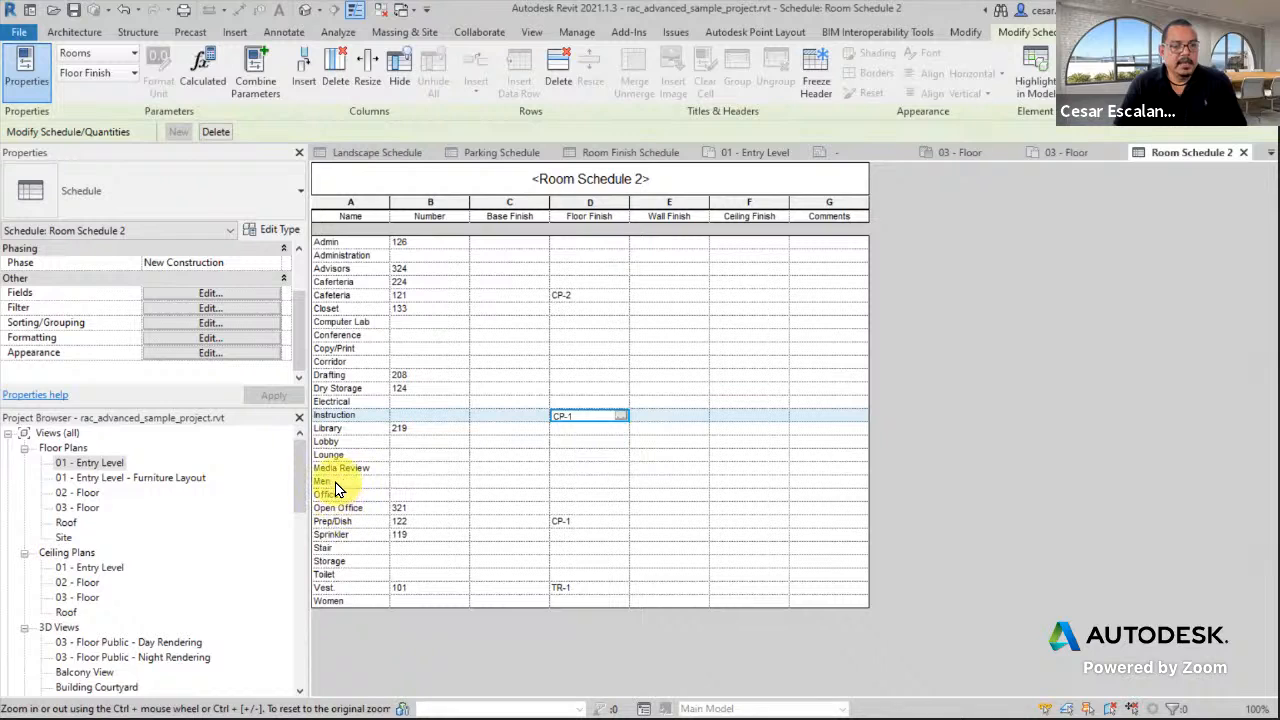
Set the floor finish of the grouped Men and Women rows to TL-1.
{"action": "left_click", "coordinate": [580, 482]}
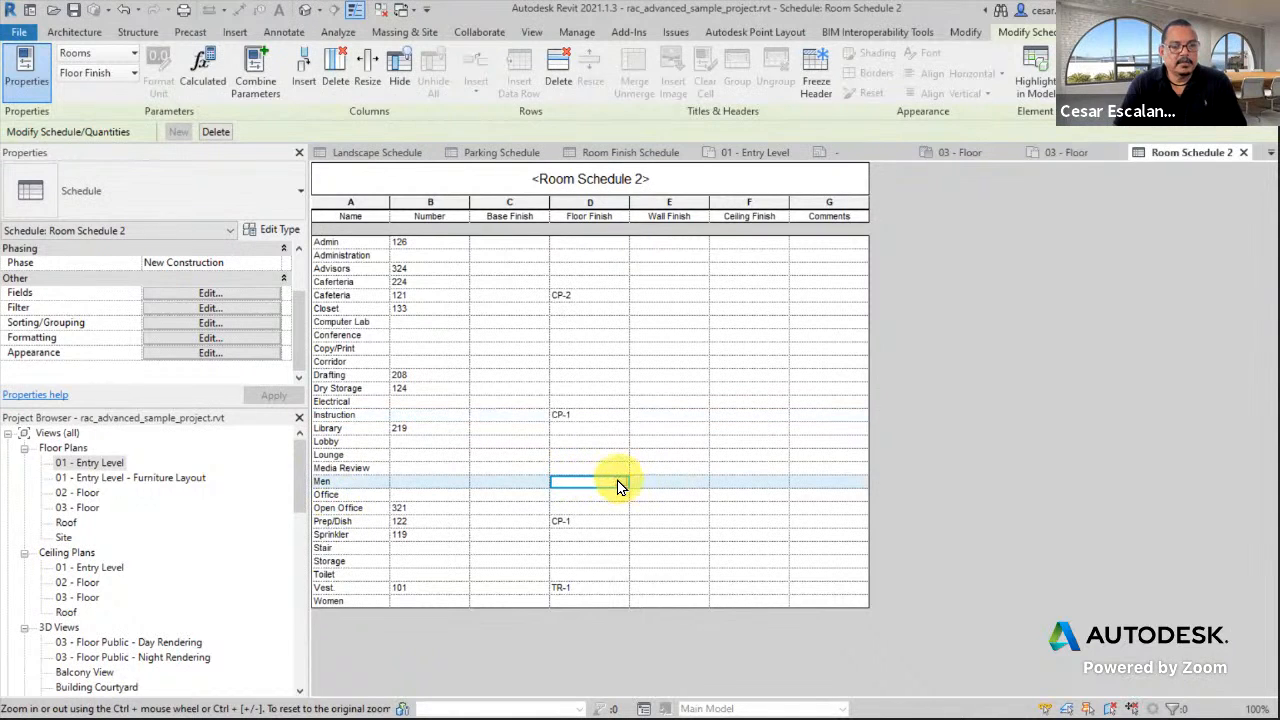
{"action": "left_click", "coordinate": [619, 482]}
{"action": "left_click", "coordinate": [567, 520]}
{"action": "left_click", "coordinate": [615, 602]}
{"action": "left_click", "coordinate": [621, 601]}
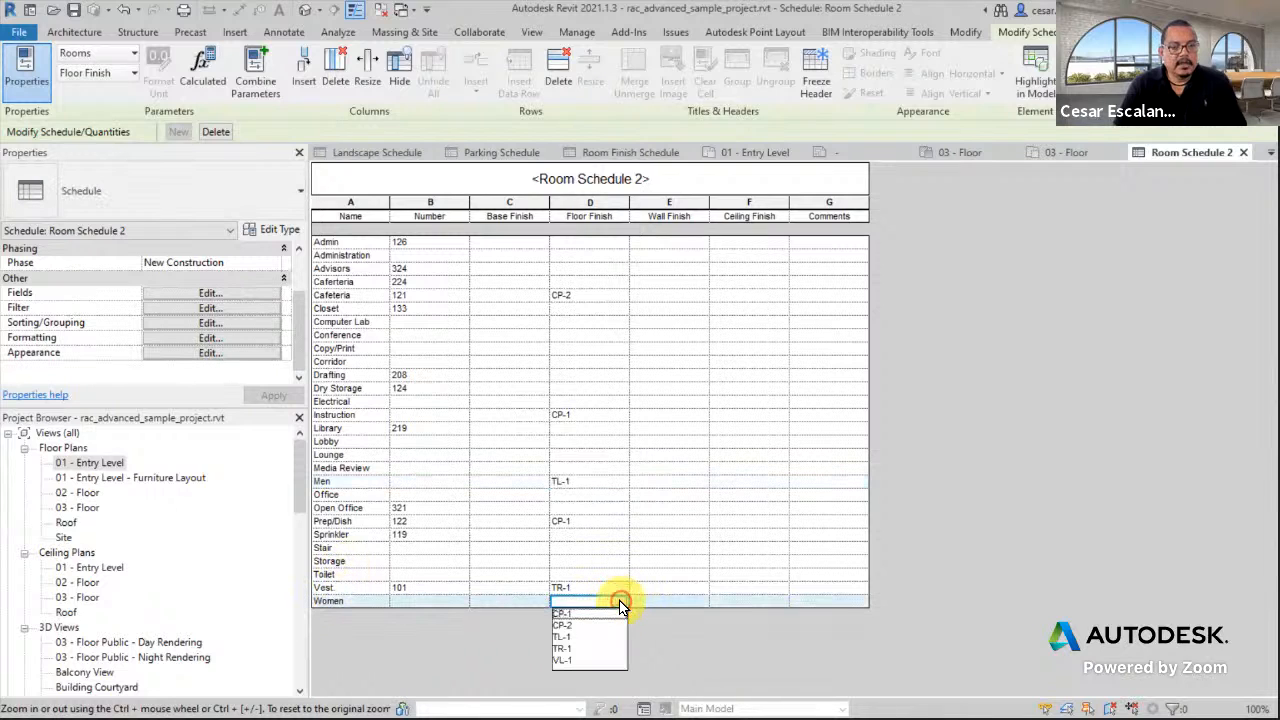
{"action": "left_click", "coordinate": [565, 636]}
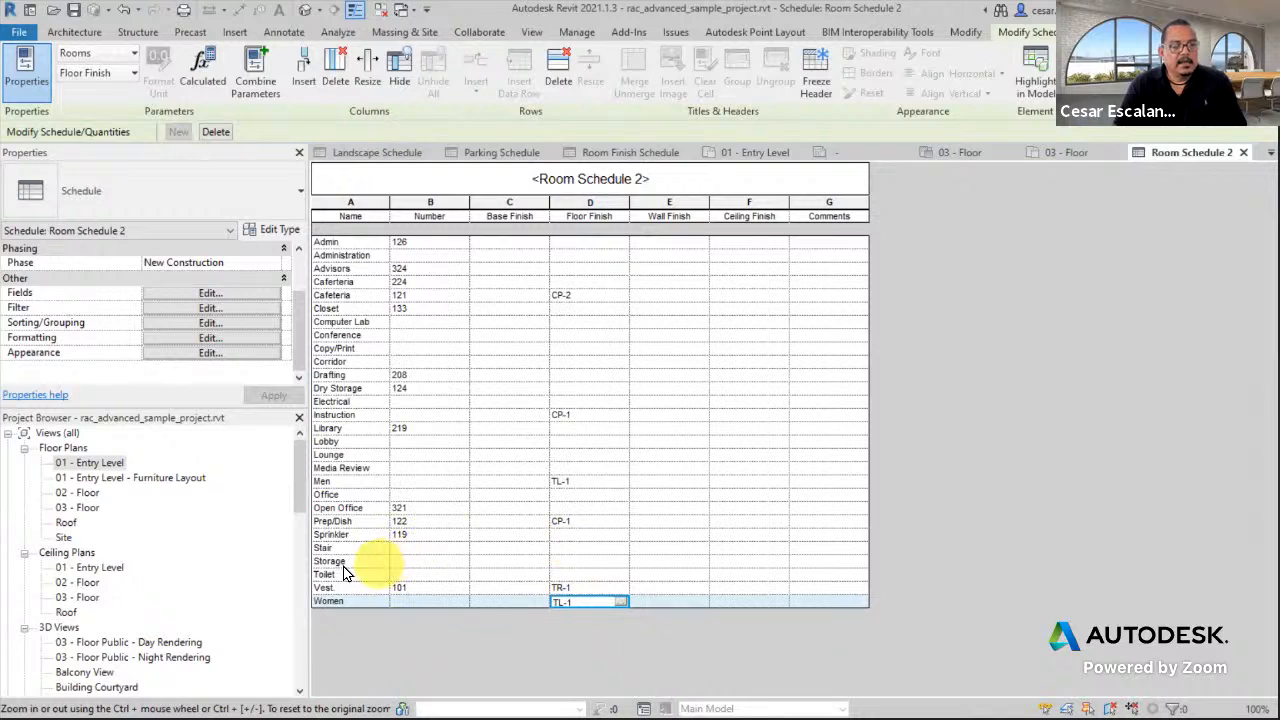
Enter the new floor finish codes CONC for the grouped Storage row and CP-3 for Admin 126.
{"action": "left_click", "coordinate": [590, 562]}
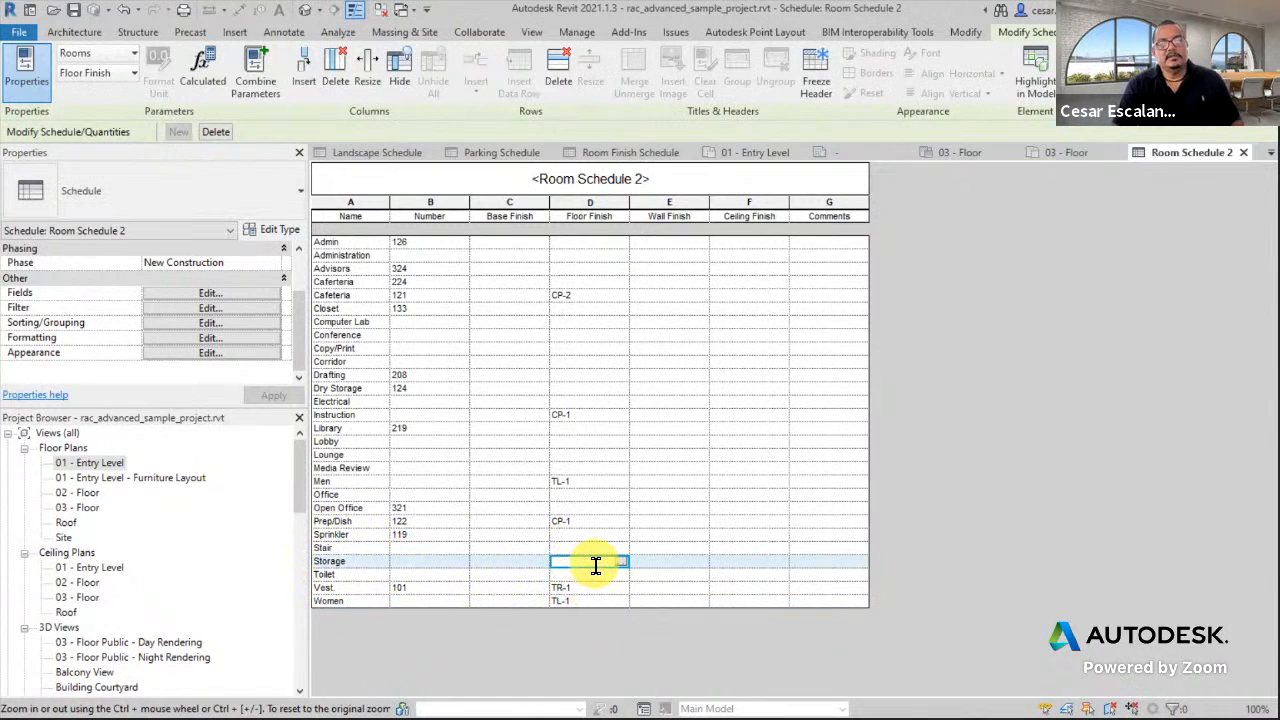
{"action": "type", "text": "C"}
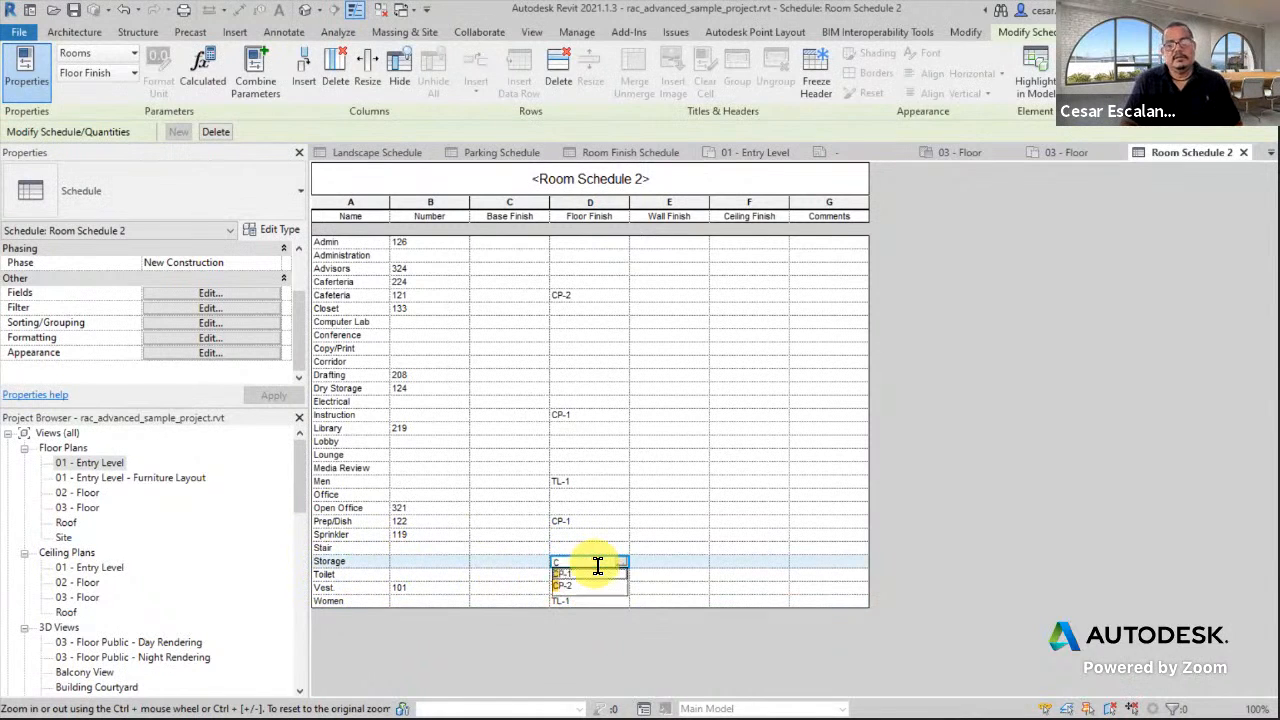
{"action": "type", "text": "ONC"}
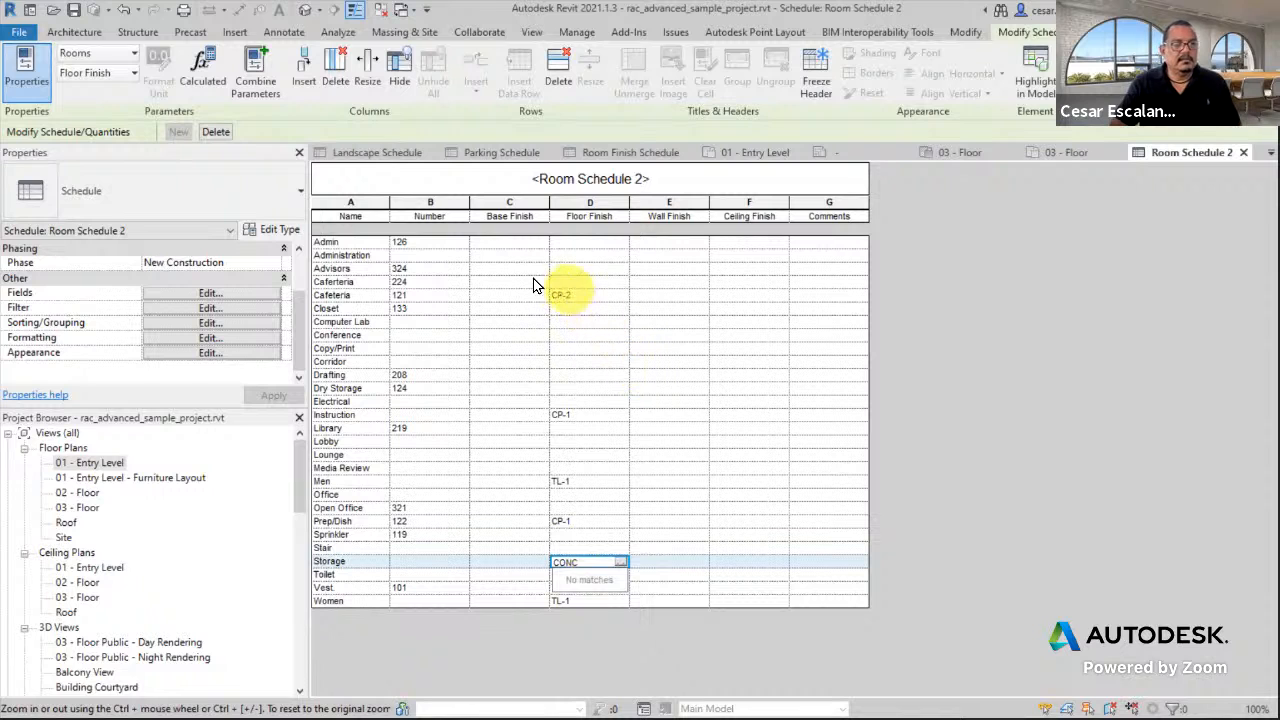
{"action": "left_click", "coordinate": [564, 243]}
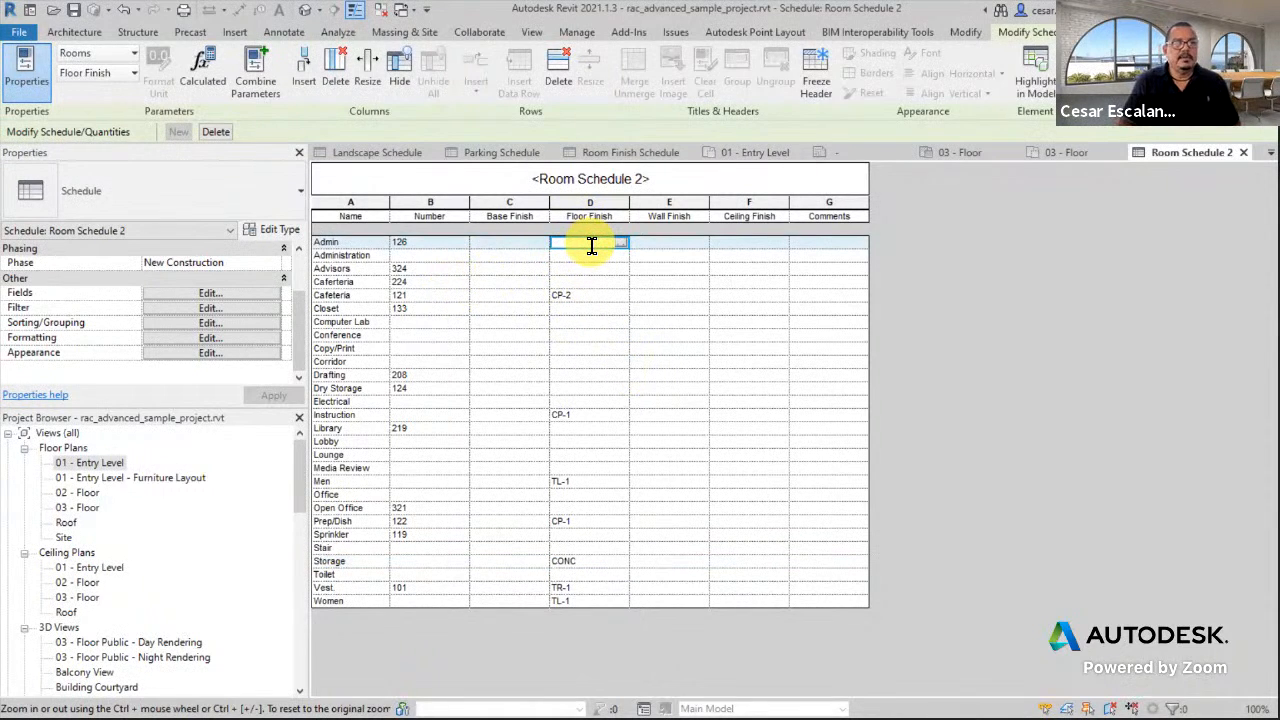
{"action": "type", "text": "CP-3"}
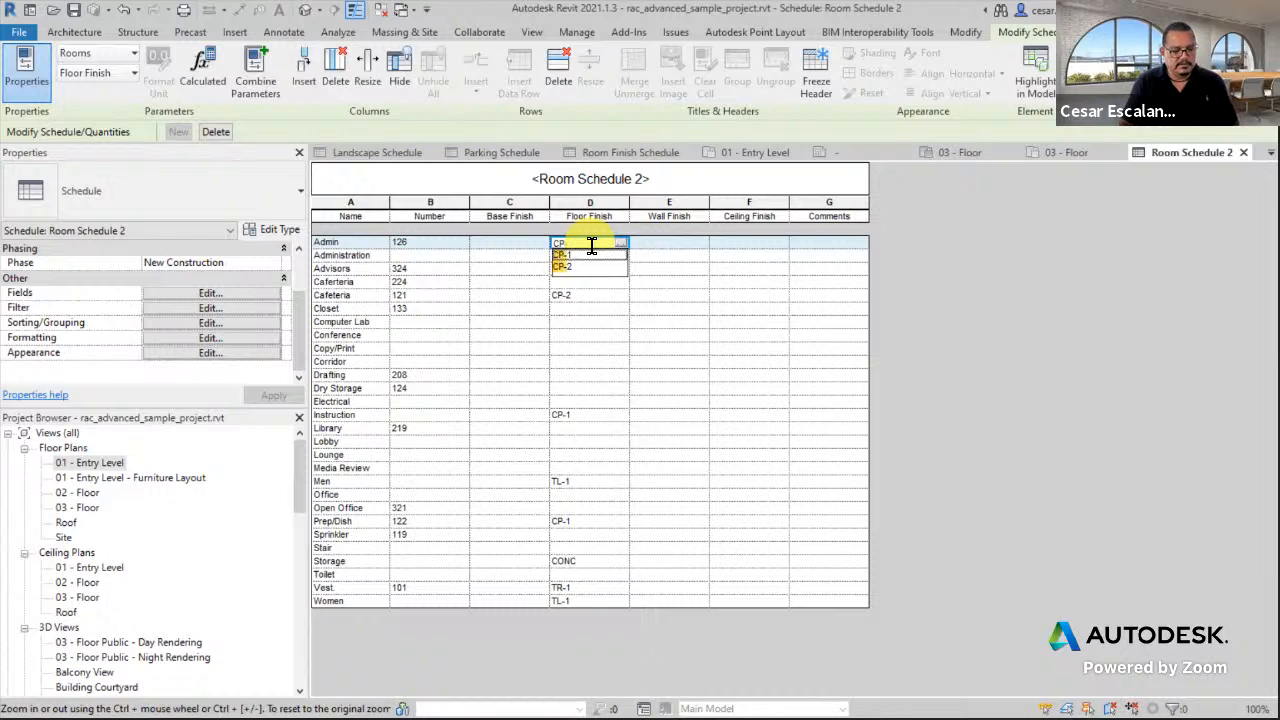
{"action": "left_click", "coordinate": [611, 310]}
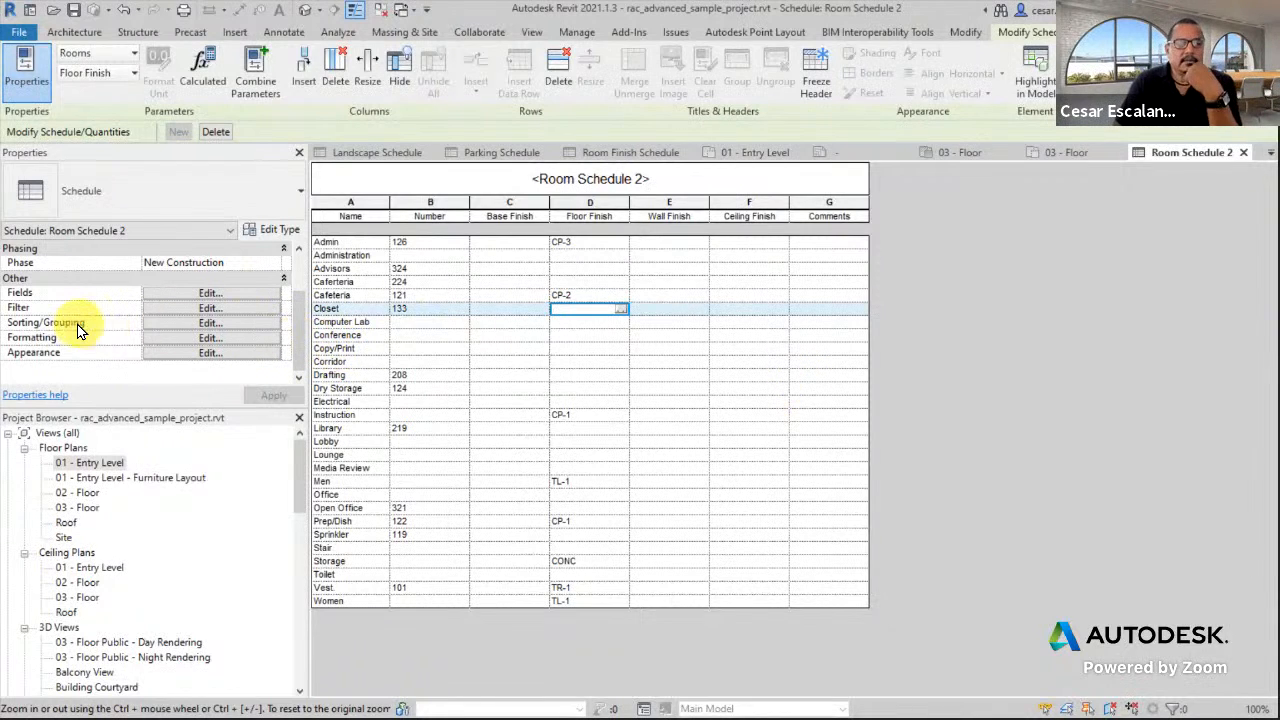
Sort the schedule by Number with Itemize every instance turned on, and check the floor finishes across all room rows.
{"action": "left_click", "coordinate": [196, 322]}
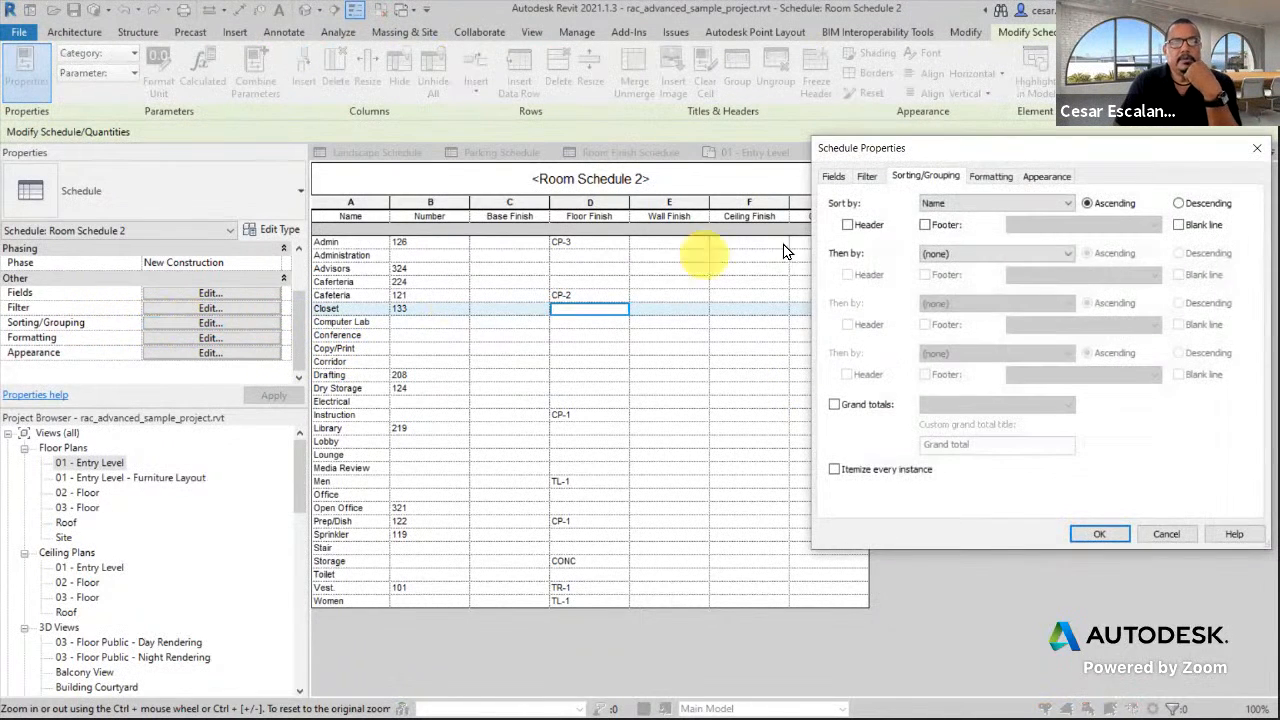
{"action": "left_click", "coordinate": [985, 205]}
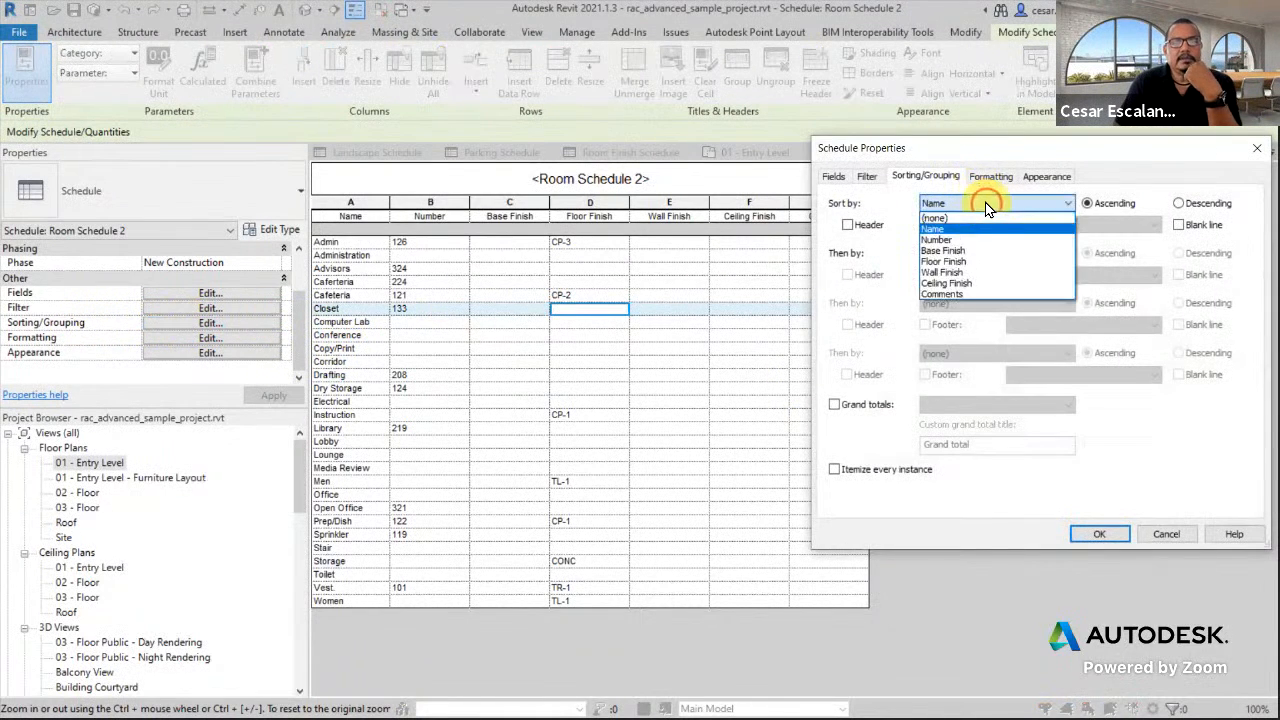
{"action": "left_click", "coordinate": [951, 240]}
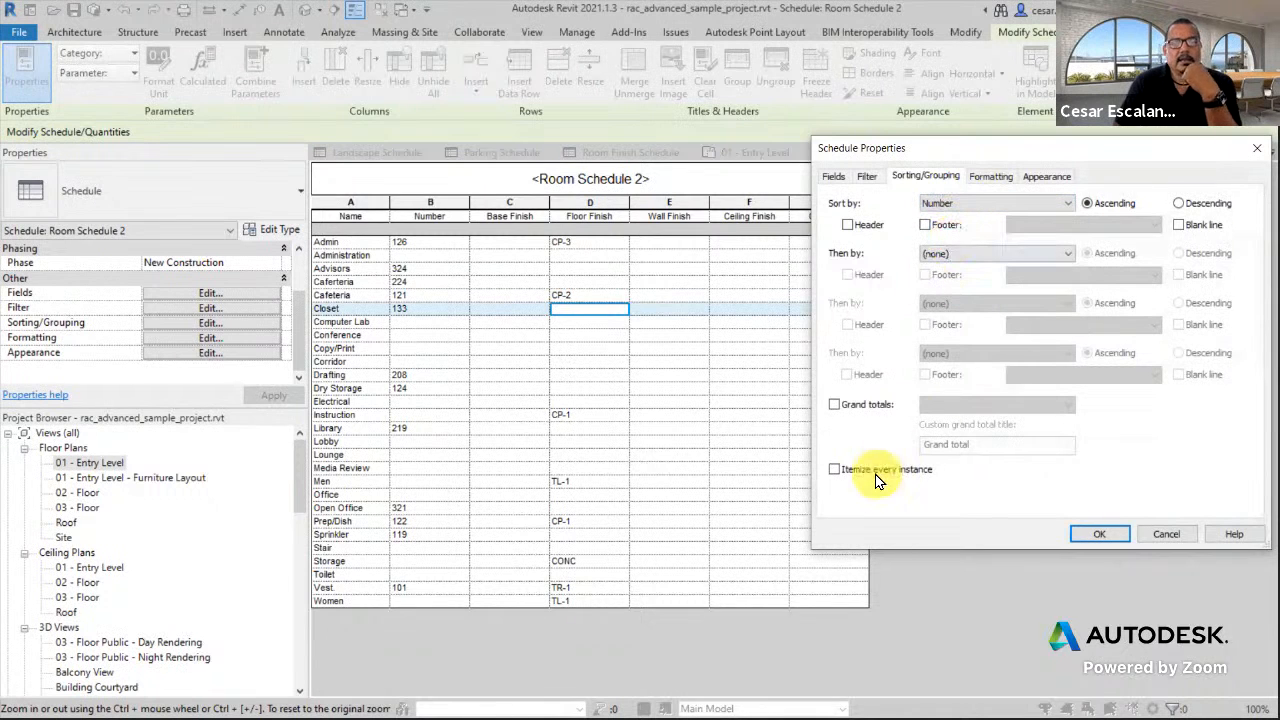
{"action": "left_click", "coordinate": [834, 469]}
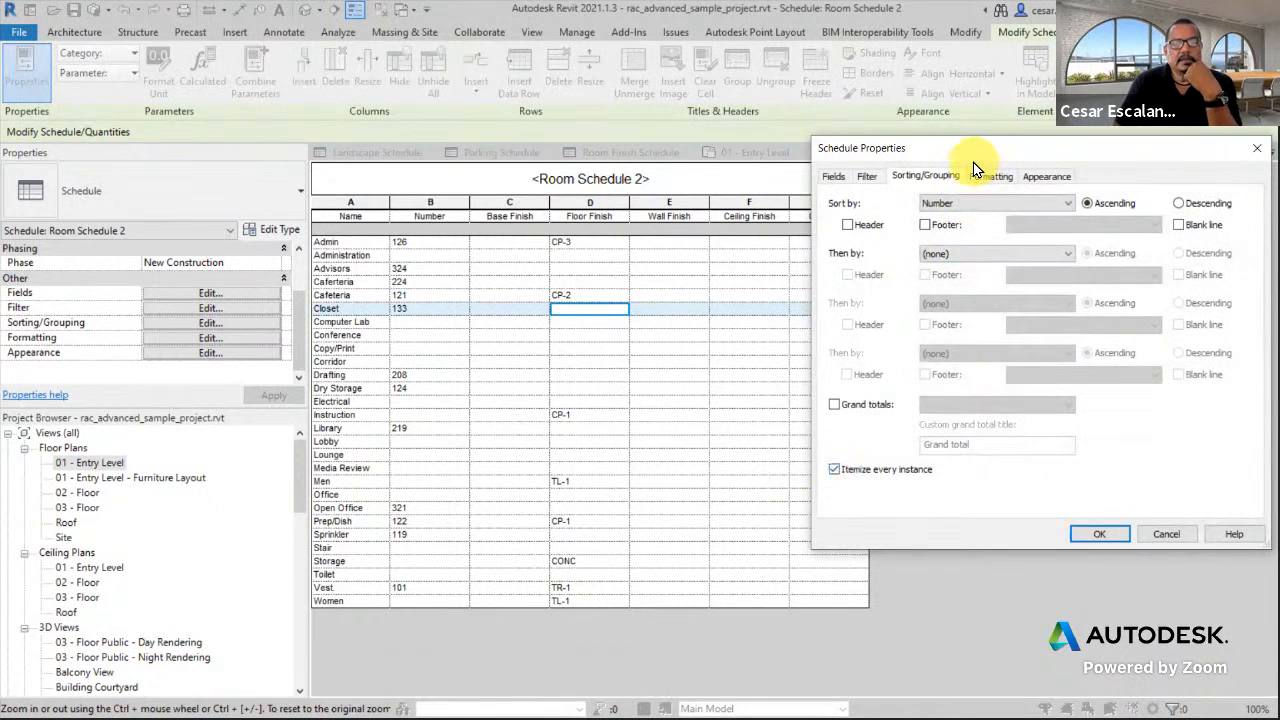
{"action": "left_click_drag", "start_coordinate": [914, 143], "coordinate": [725, 75]}
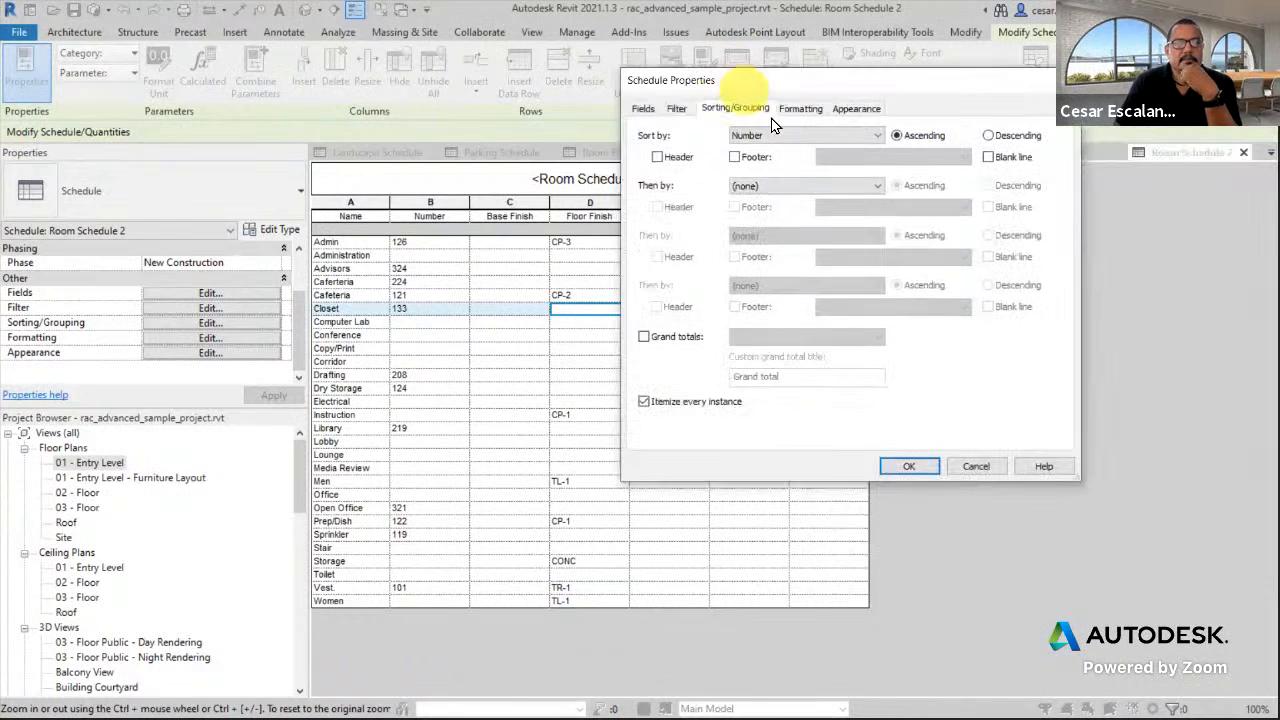
{"action": "left_click", "coordinate": [907, 465]}
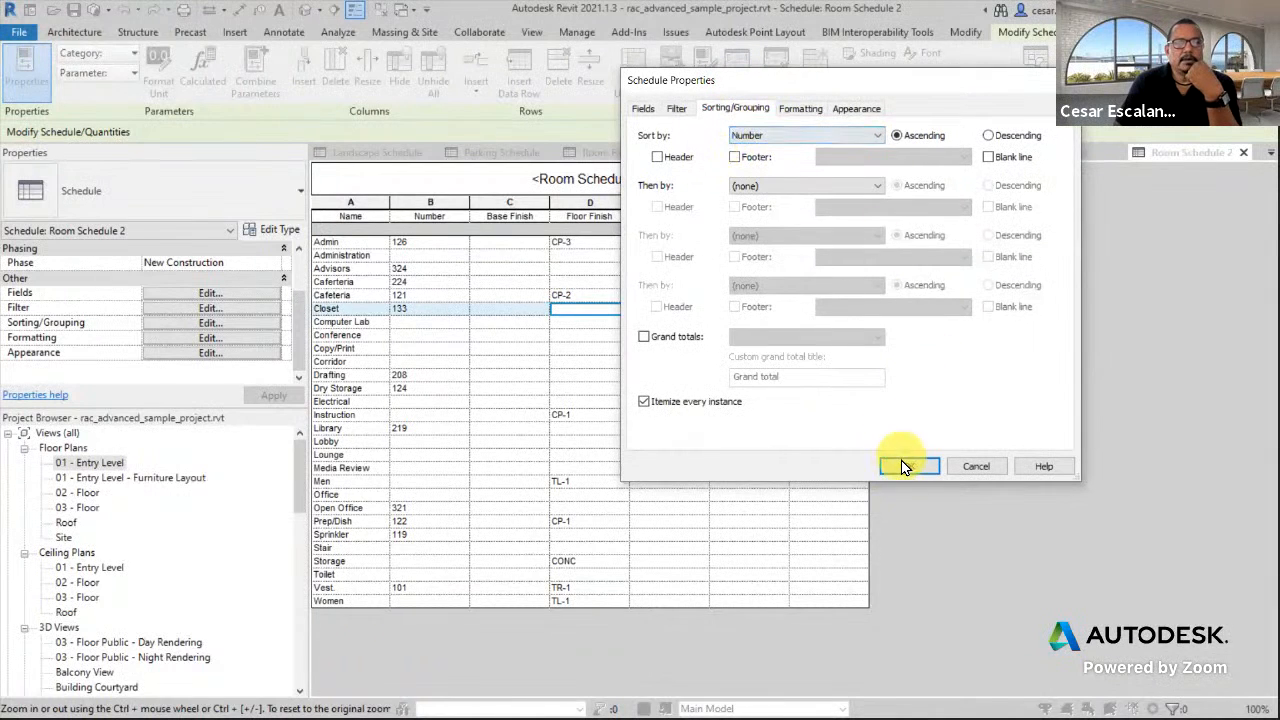
{"action": "scroll", "coordinate": [971, 374], "scroll_direction": "down", "scroll_amount": 5}
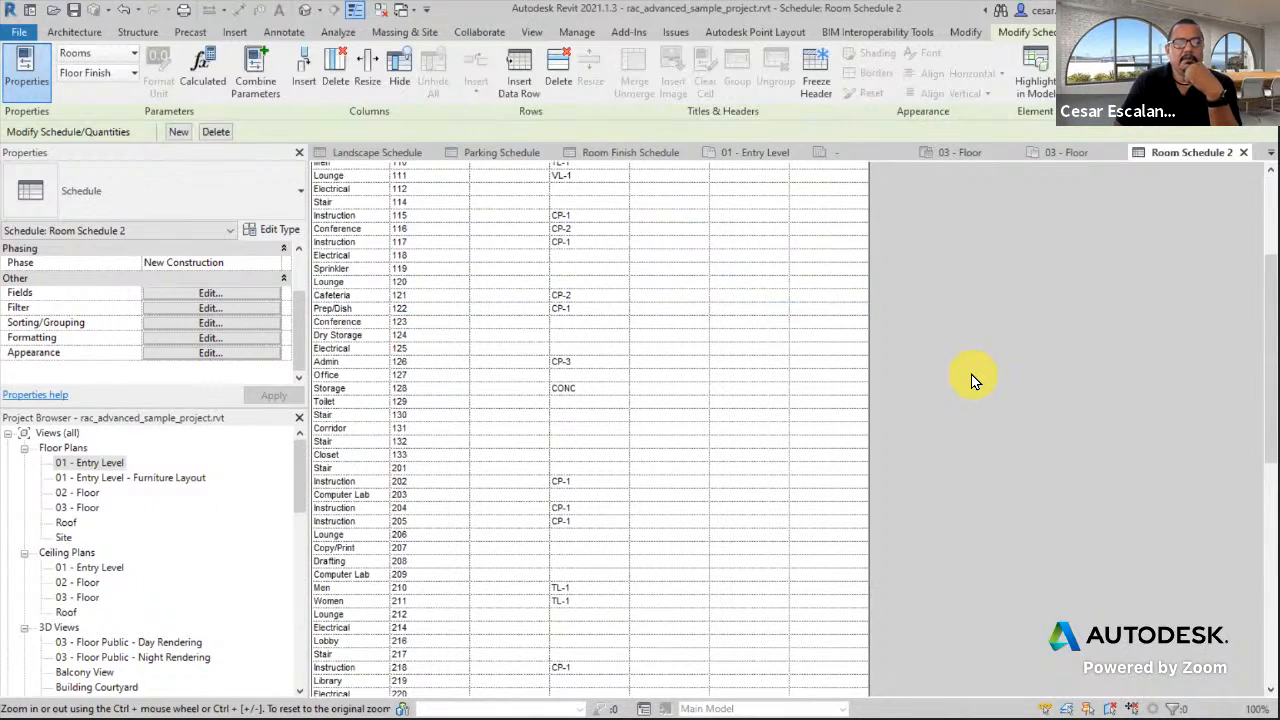
{"action": "scroll", "coordinate": [971, 380], "scroll_direction": "down", "scroll_amount": 5}
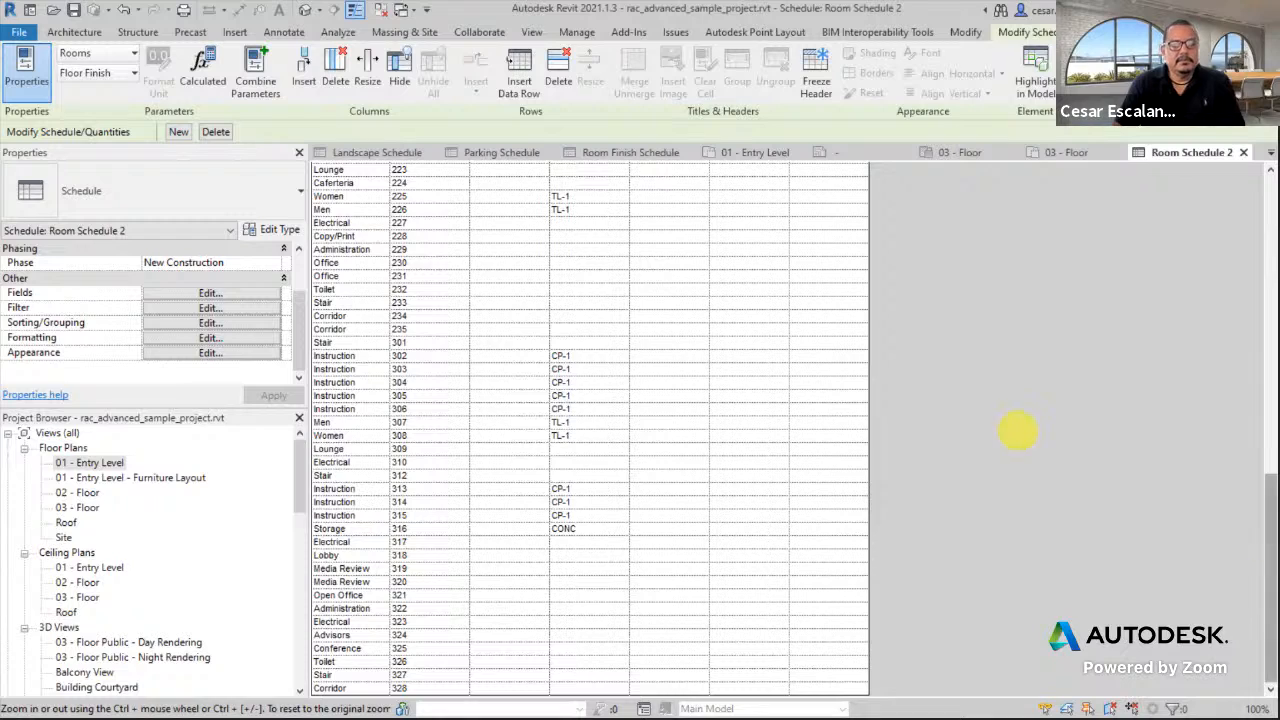
{"action": "scroll", "coordinate": [1017, 431], "scroll_direction": "up", "scroll_amount": 15}
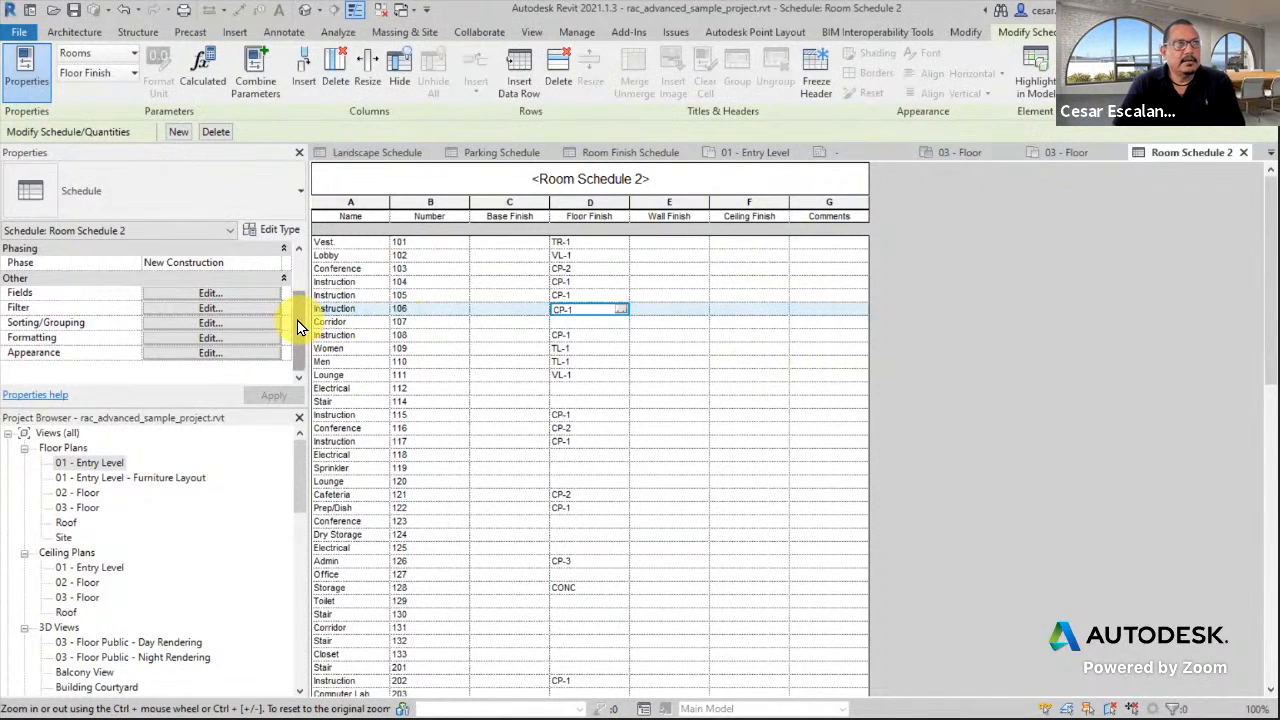
Sort the room schedule by Name with Itemize every instance turned off to group the rooms.
{"action": "left_click", "coordinate": [233, 326]}
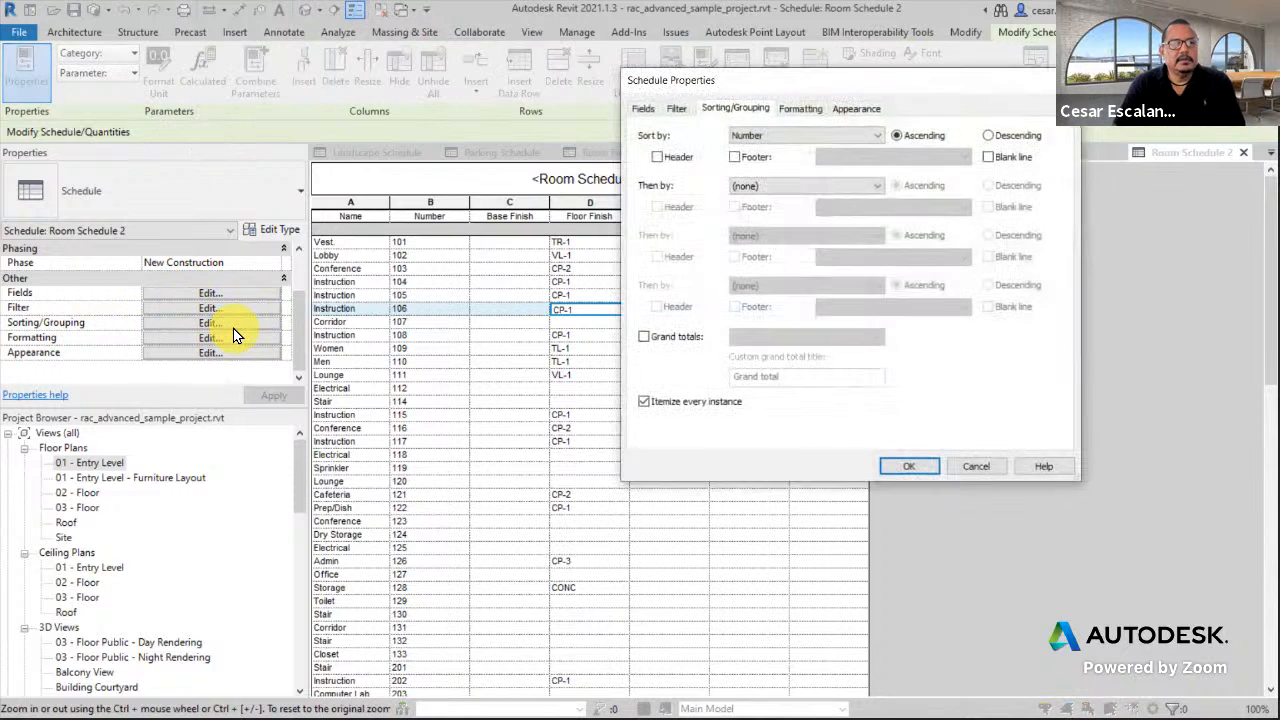
{"action": "left_click", "coordinate": [644, 401]}
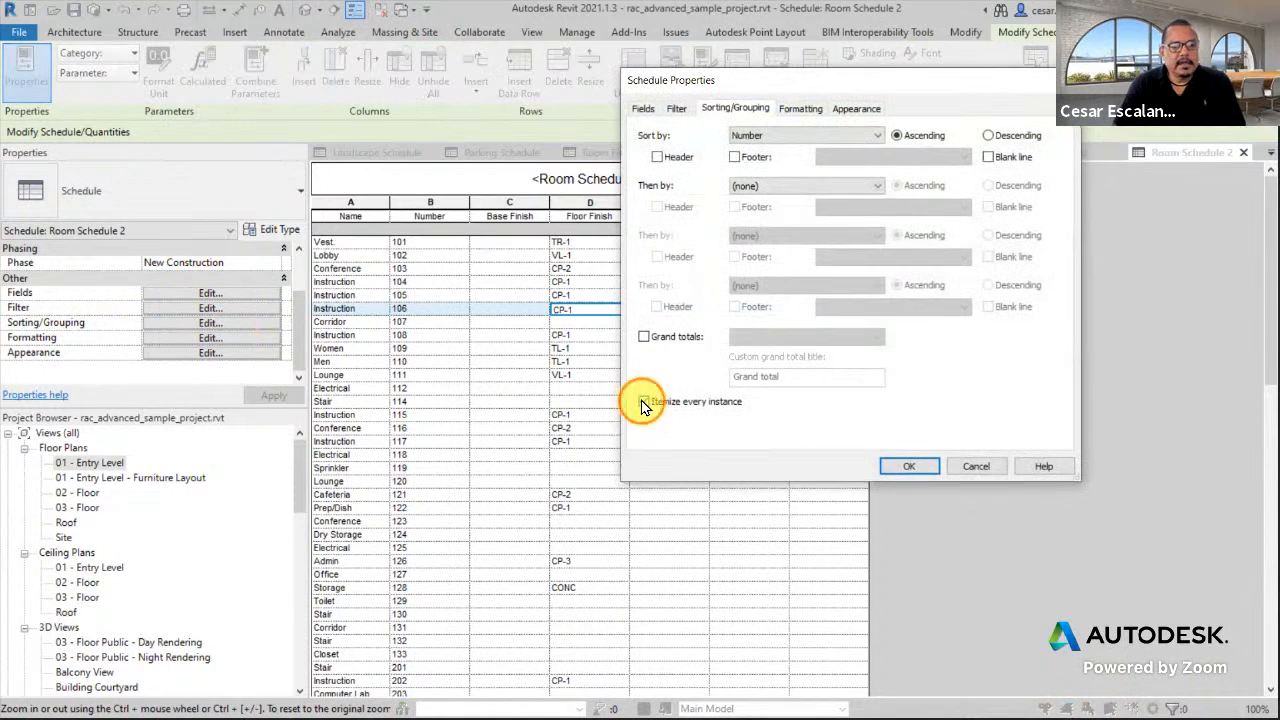
{"action": "left_click", "coordinate": [792, 135]}
{"action": "left_click", "coordinate": [786, 163]}
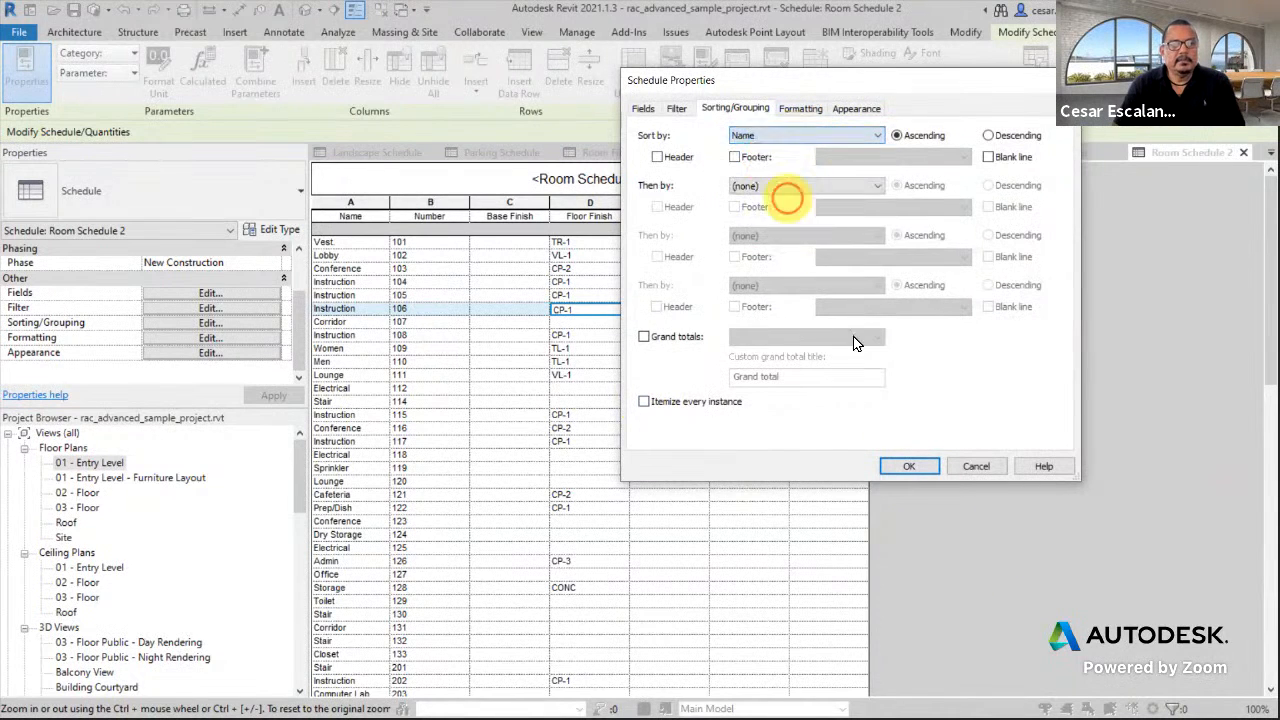
{"action": "left_click", "coordinate": [903, 466]}
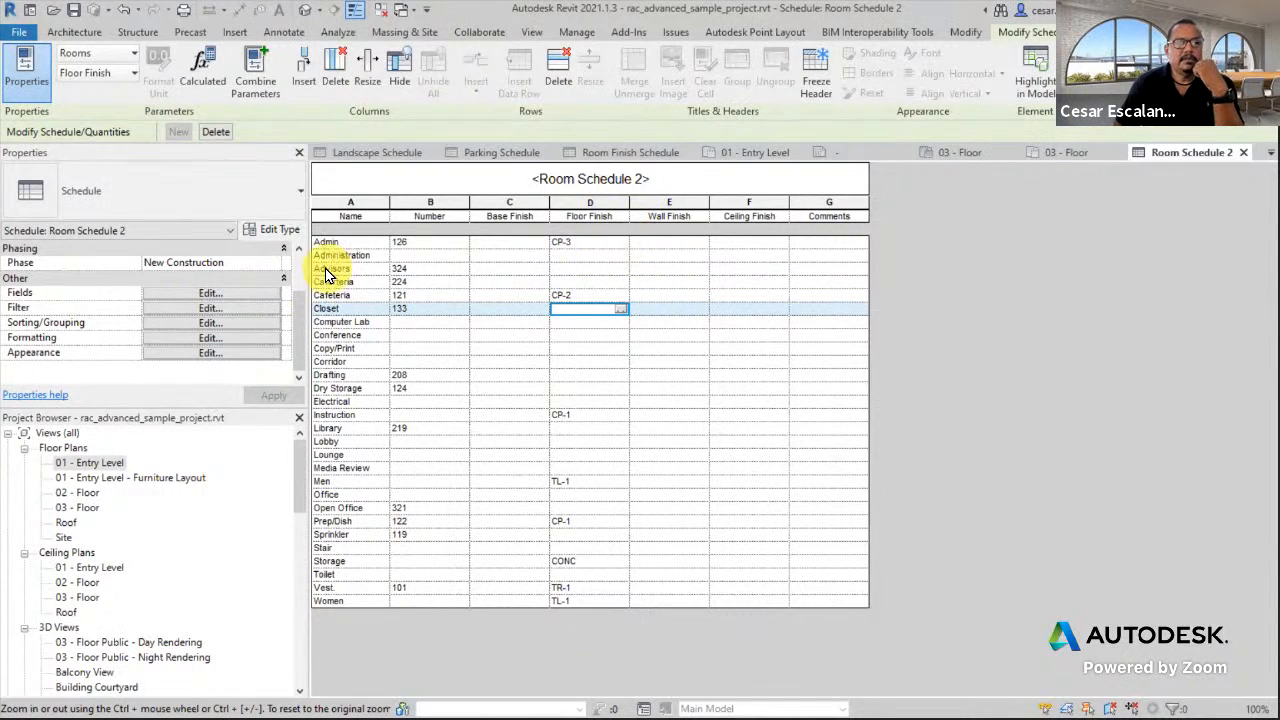
Set the floor finish of the grouped Computer Lab row to SV-1 and the Conference row to CP-2.
{"action": "left_click", "coordinate": [573, 322]}
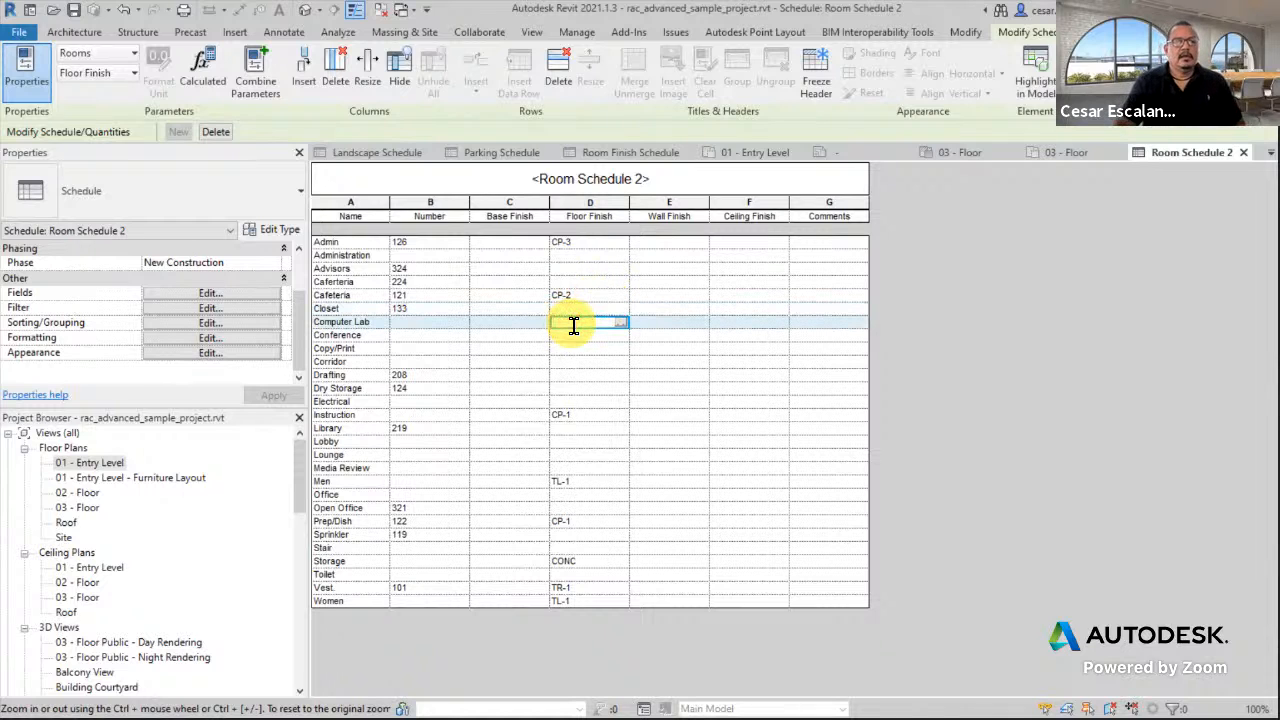
{"action": "type", "text": "SV-1"}
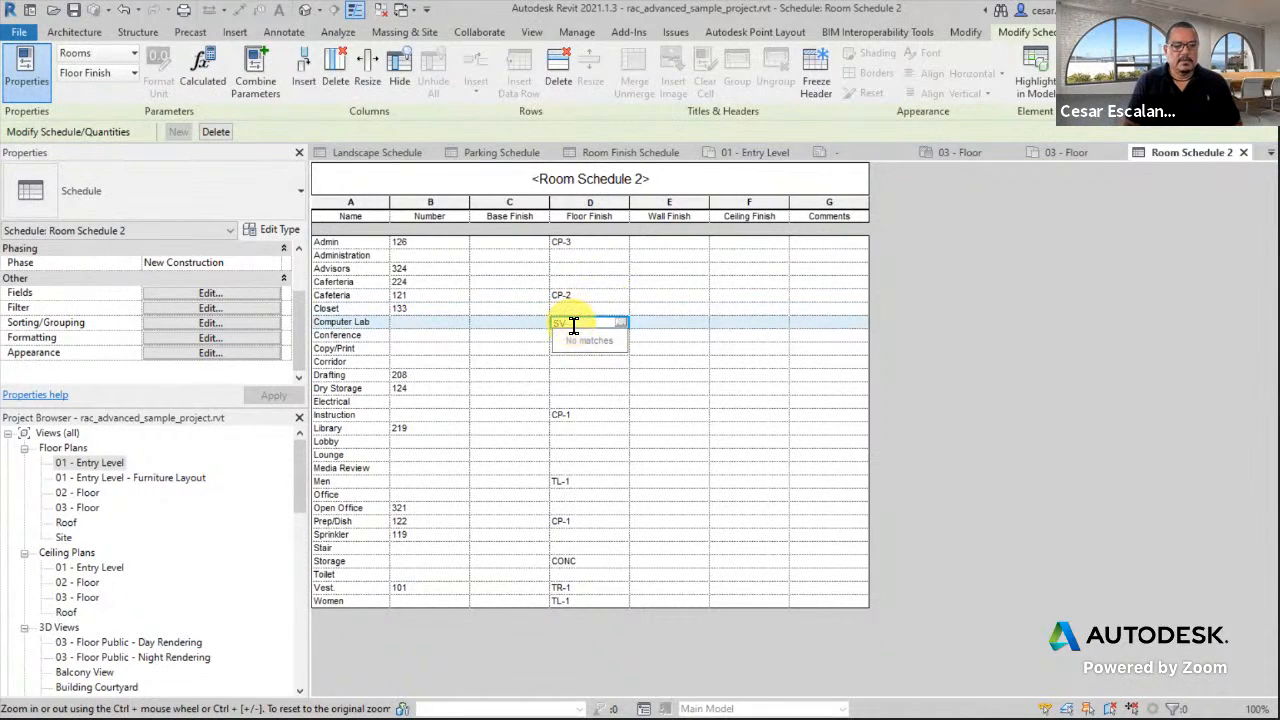
{"action": "key", "text": "Return"}
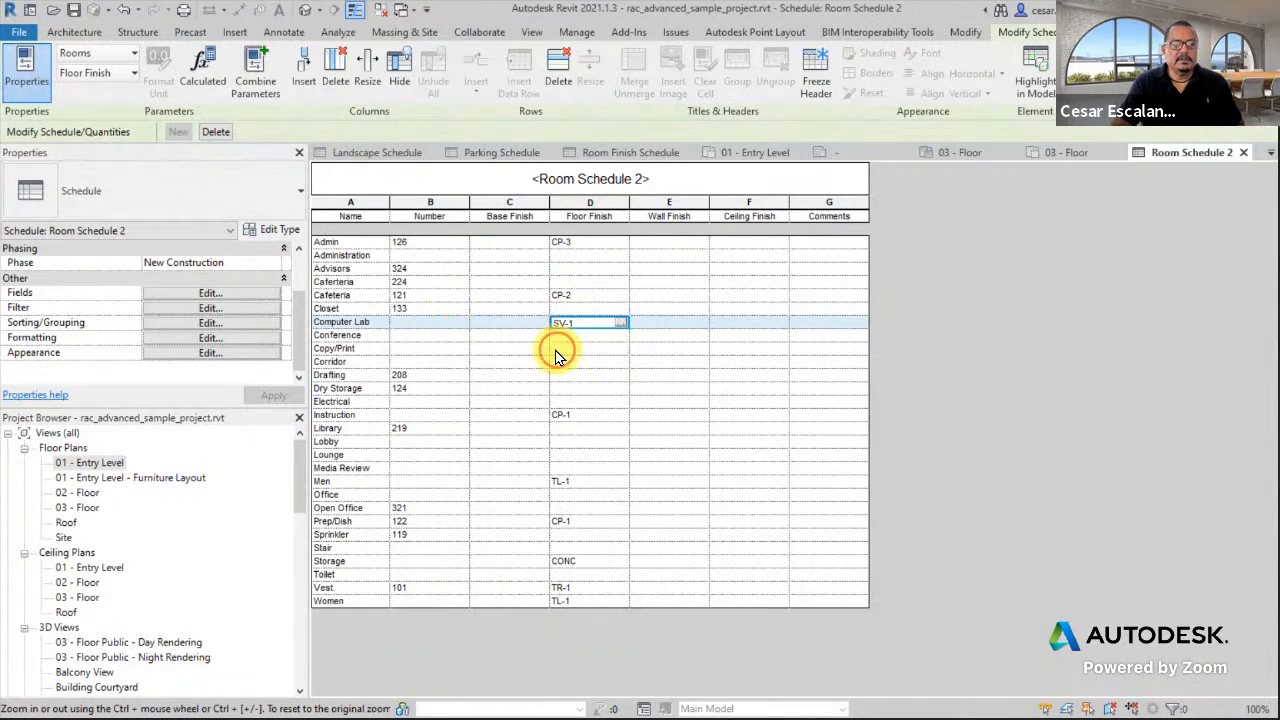
{"action": "left_click", "coordinate": [566, 337]}
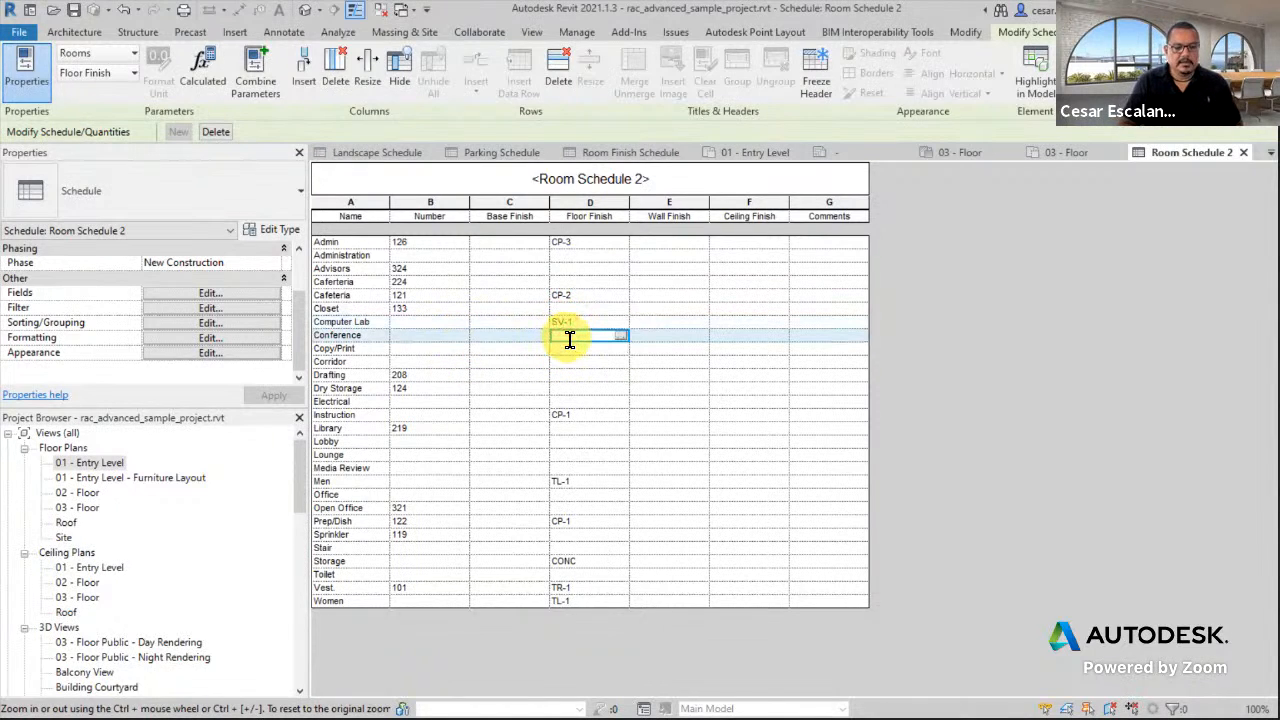
{"action": "type", "text": "C"}
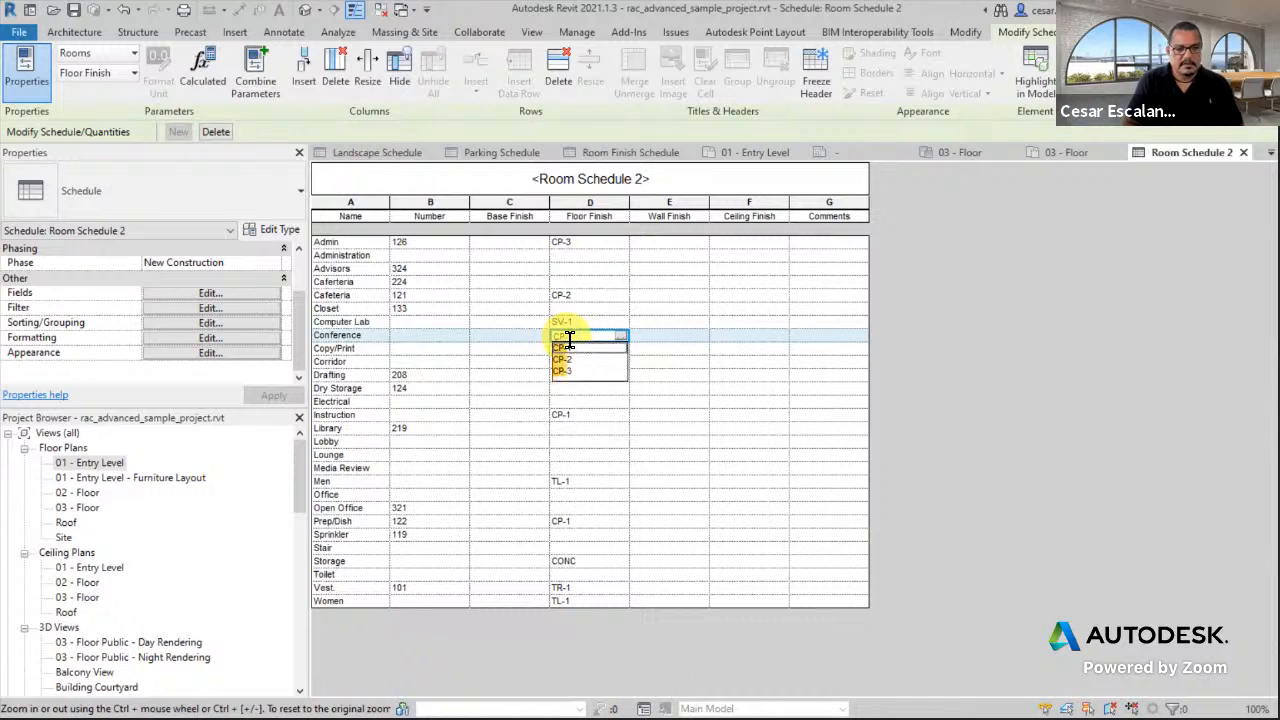
{"action": "type", "text": "P-2"}
{"action": "left_click", "coordinate": [566, 376]}
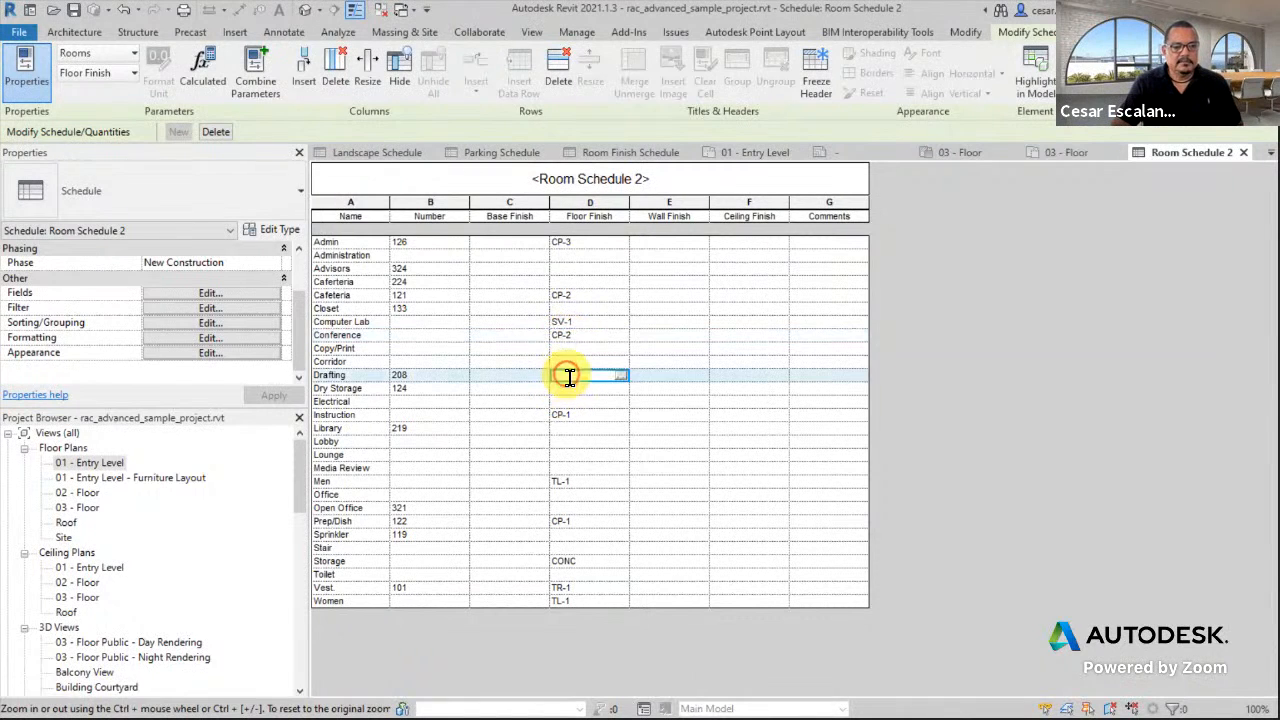
Set the floor finish of the grouped Corridor row to CONC and the Lobby row to TR-1.
{"action": "left_click", "coordinate": [564, 361]}
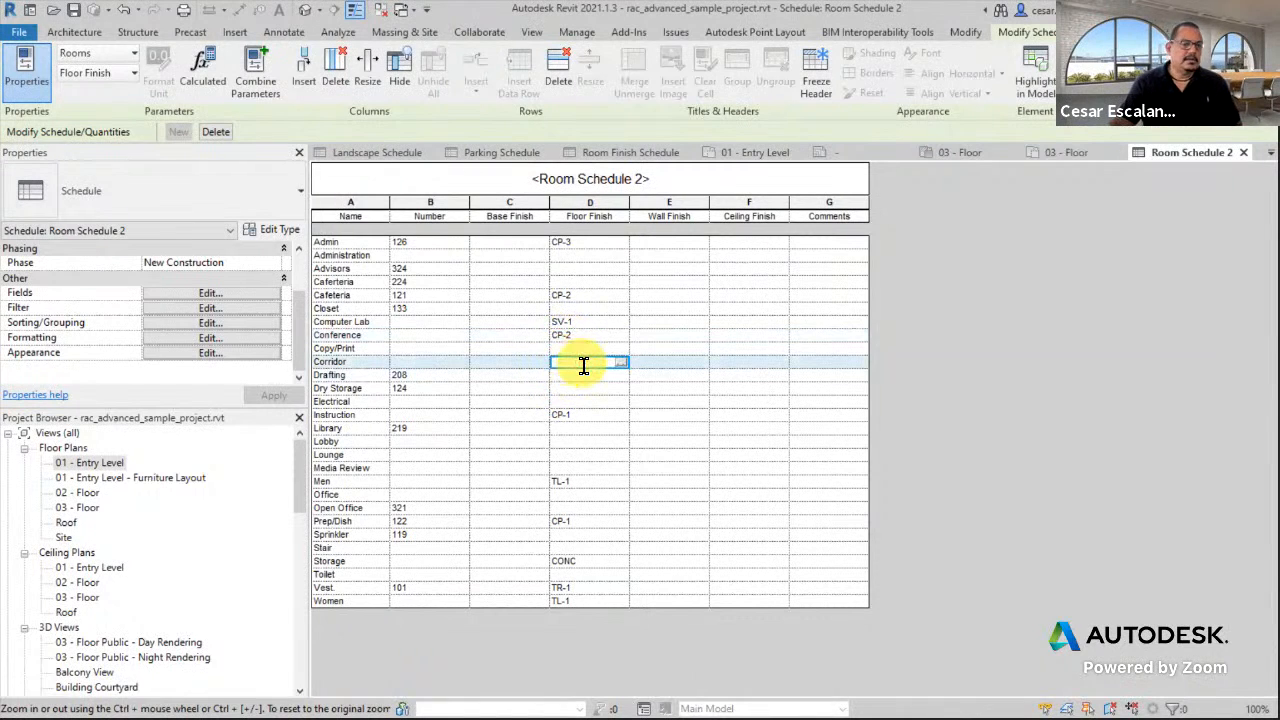
{"action": "type", "text": "CONC"}
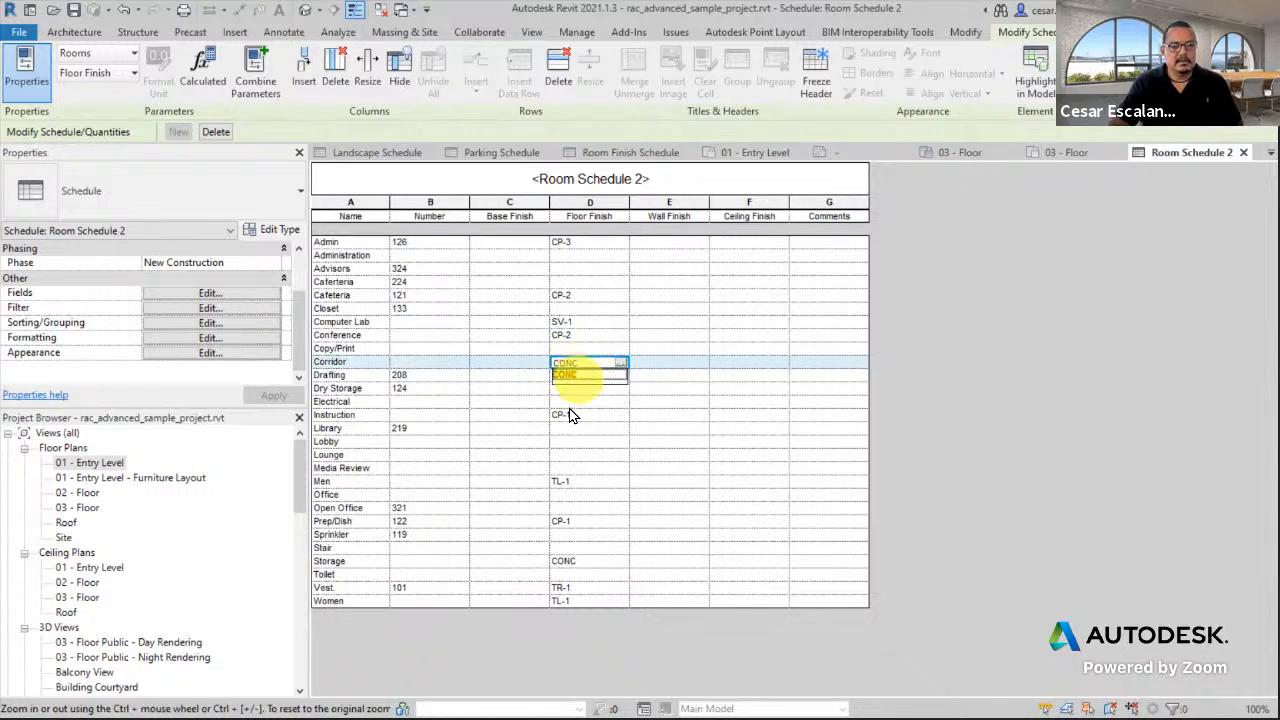
{"action": "left_click", "coordinate": [563, 393]}
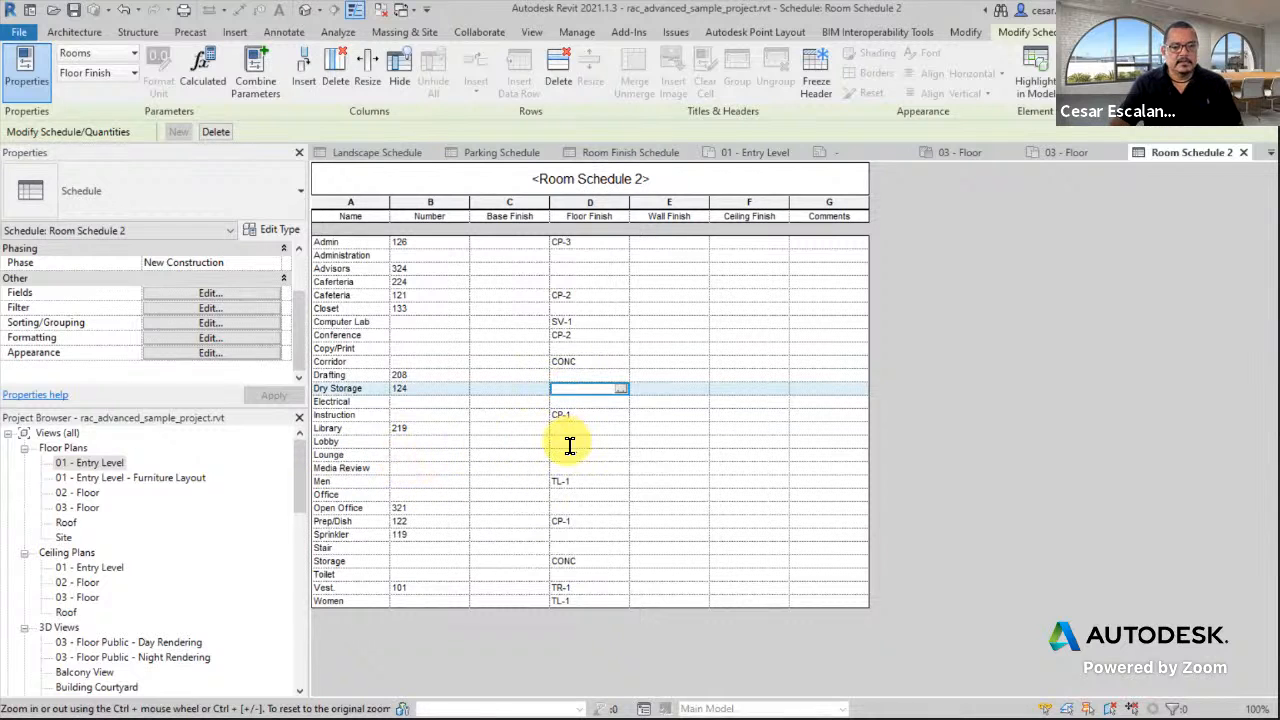
{"action": "left_click", "coordinate": [569, 443]}
{"action": "left_click", "coordinate": [621, 444]}
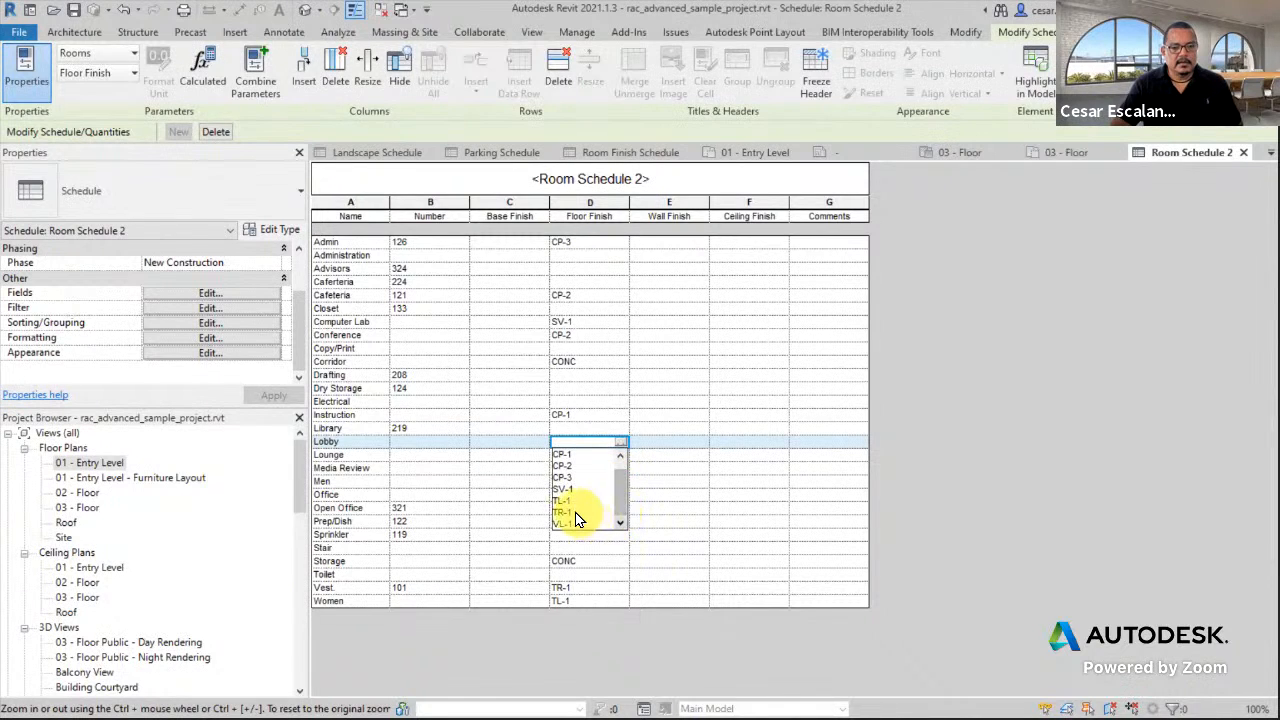
{"action": "left_click", "coordinate": [565, 522]}
Assign floor finish CP-3 to the grouped Lounge row and CP-2 to the Media Review row.
{"action": "left_click", "coordinate": [572, 456]}
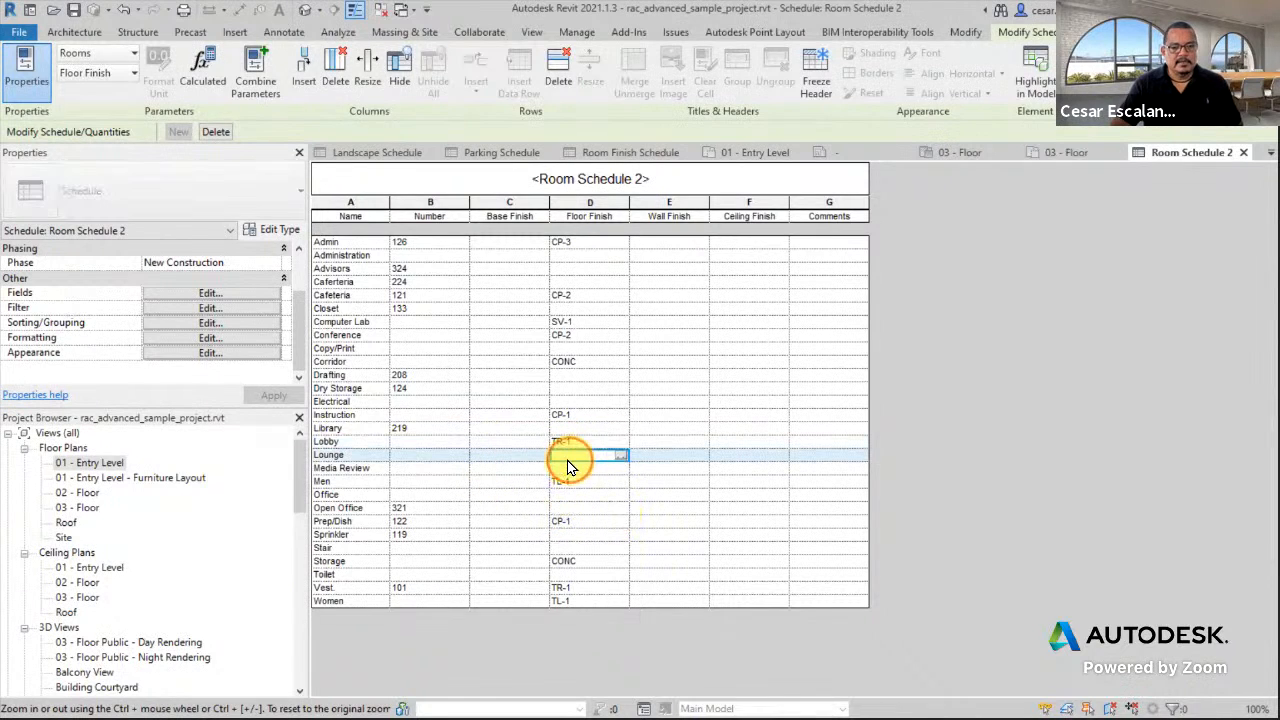
{"action": "left_click", "coordinate": [621, 456]}
{"action": "left_click", "coordinate": [574, 505]}
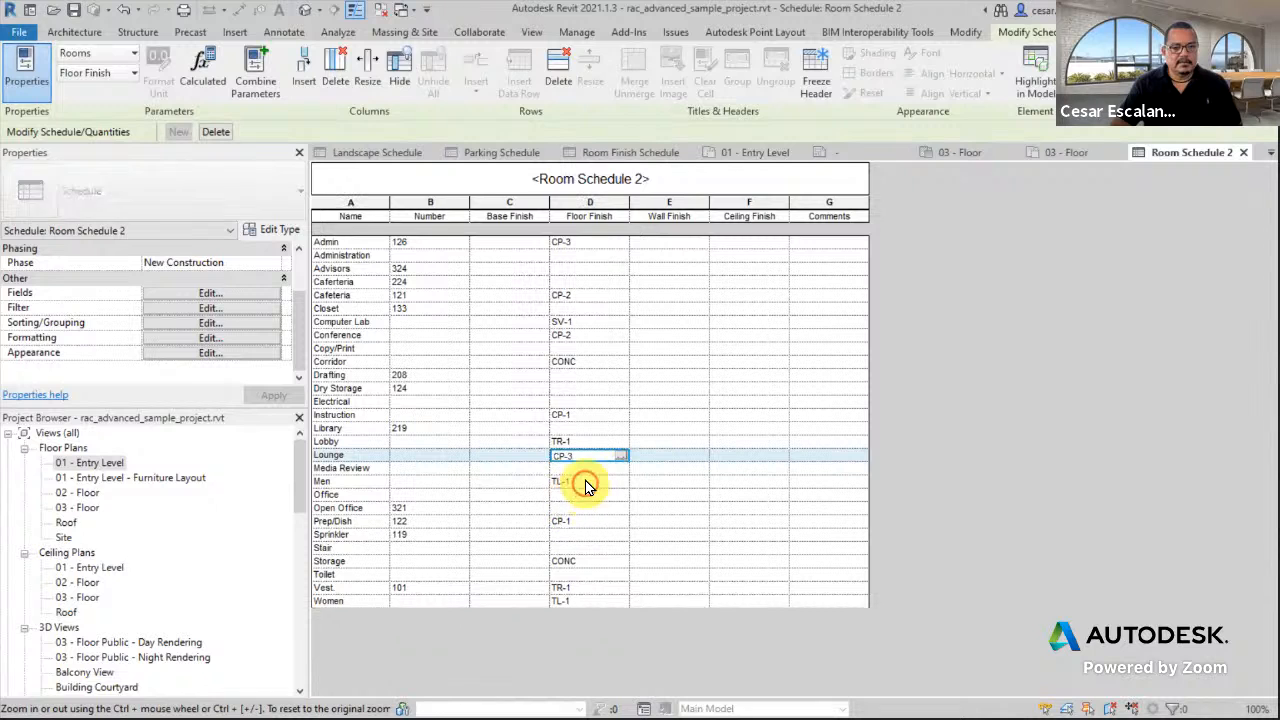
{"action": "left_click", "coordinate": [600, 474]}
{"action": "left_click", "coordinate": [620, 469]}
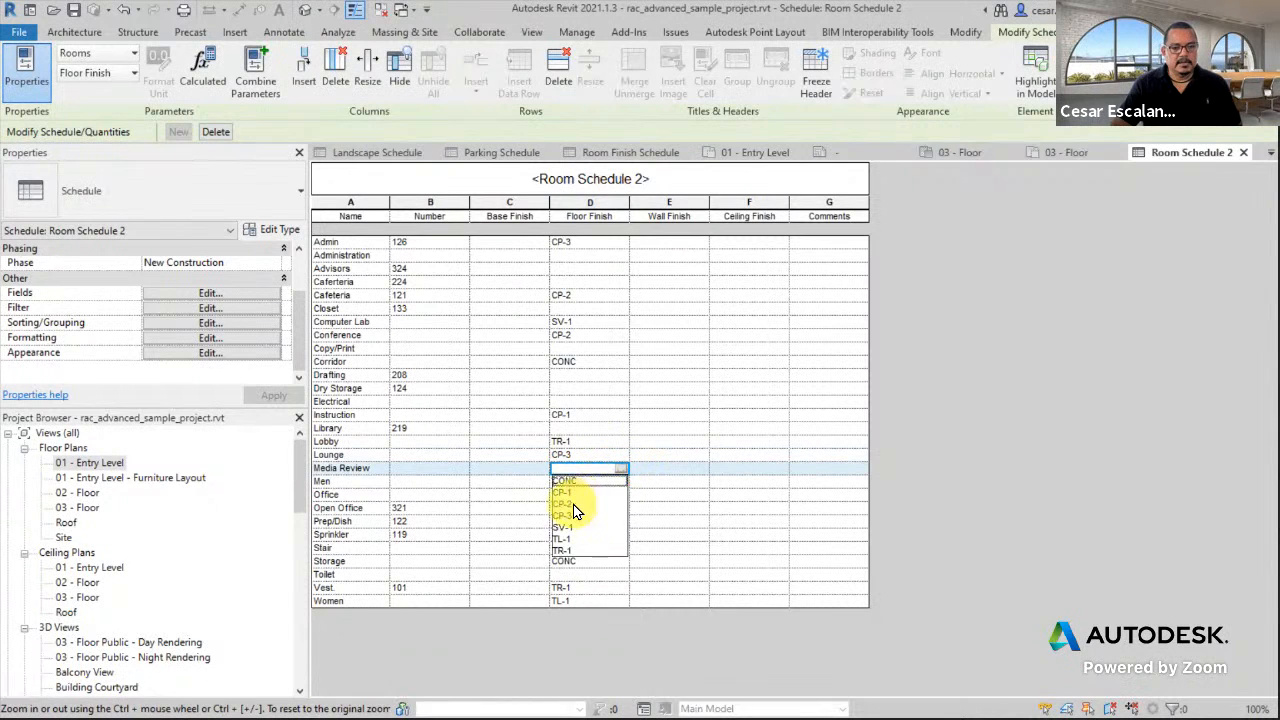
{"action": "left_click", "coordinate": [591, 512]}
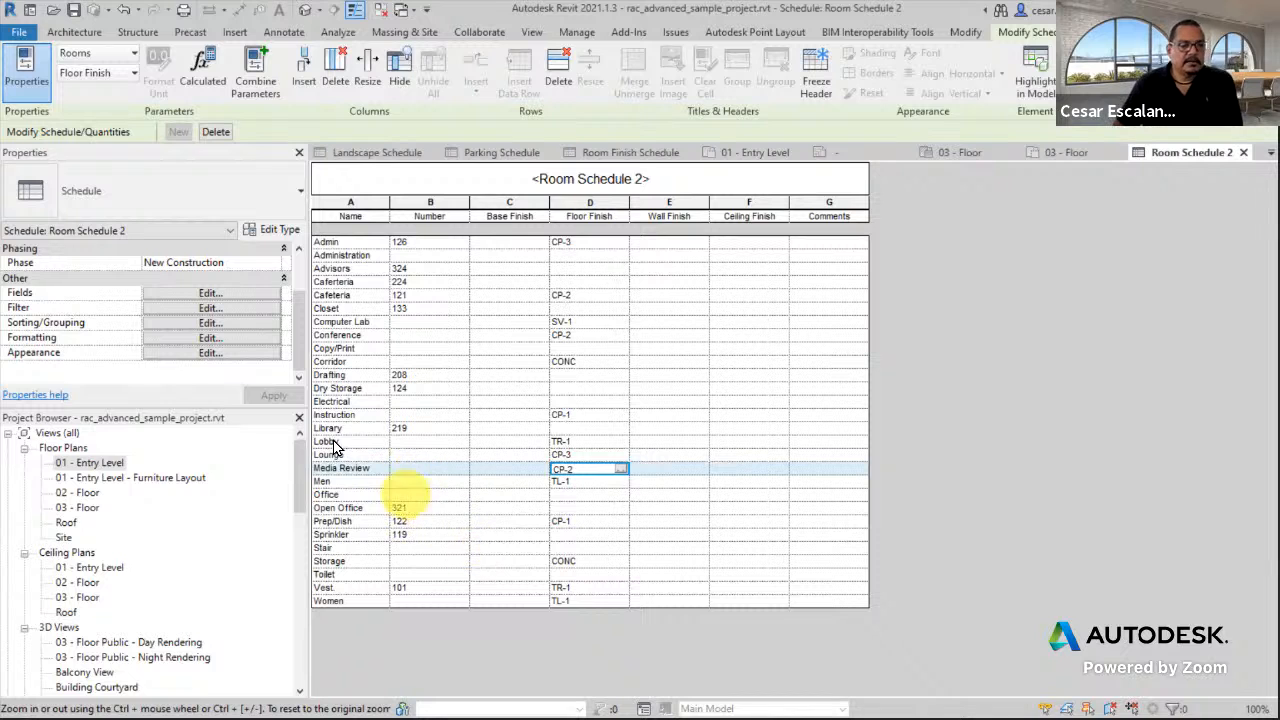
Turn on Itemize every instance while sorting by Name, and review the floor finishes of the individual rooms.
{"action": "left_click", "coordinate": [210, 322]}
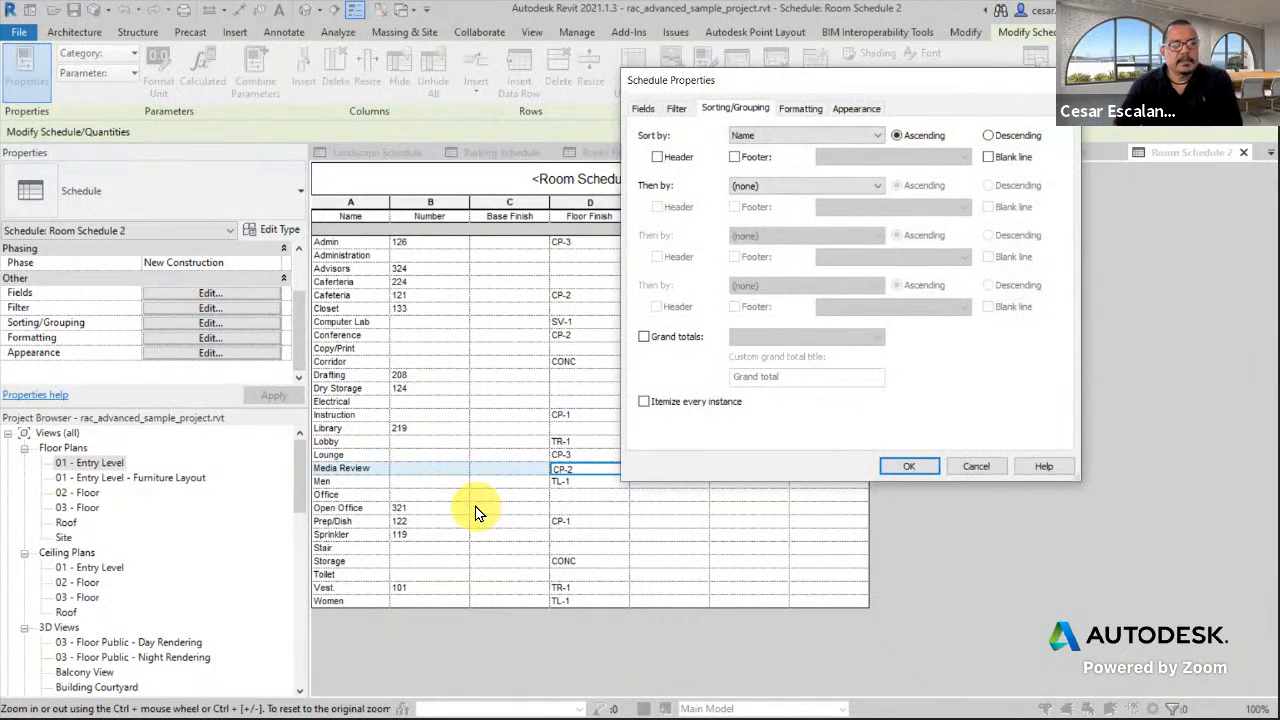
{"action": "left_click", "coordinate": [645, 401]}
{"action": "left_click", "coordinate": [907, 466]}
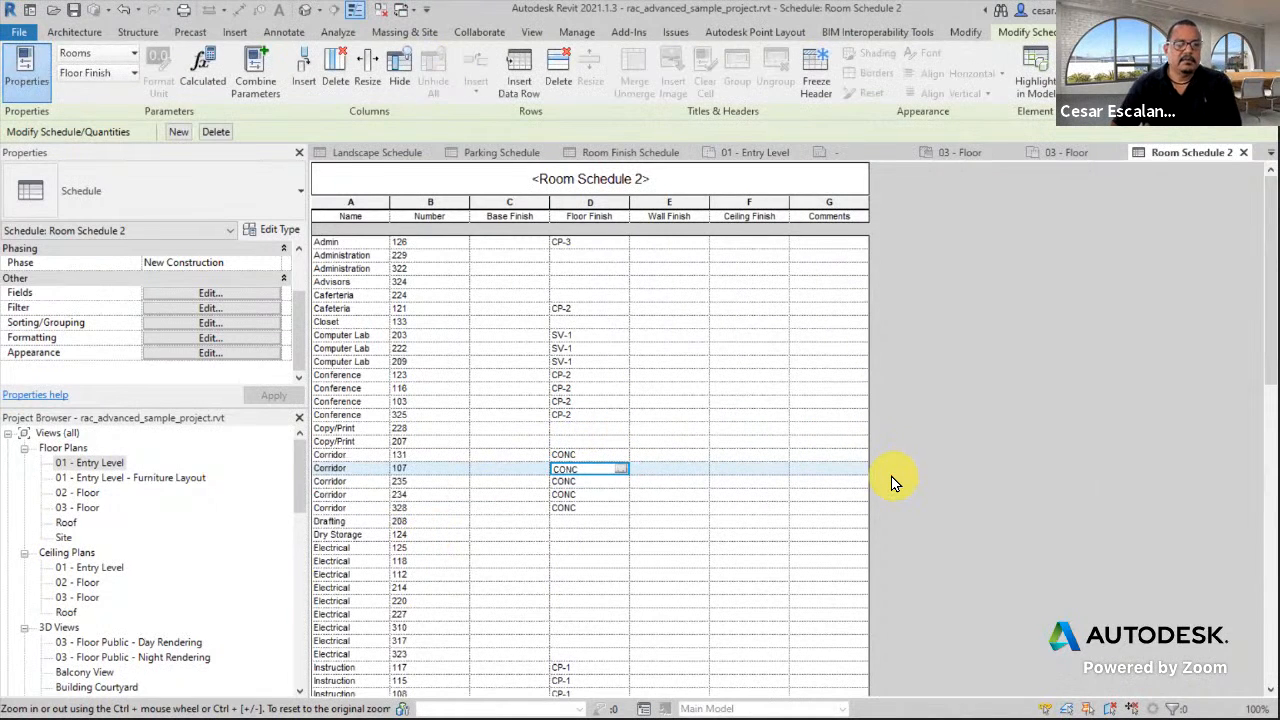
{"action": "scroll", "coordinate": [915, 485], "scroll_direction": "down", "scroll_amount": 10}
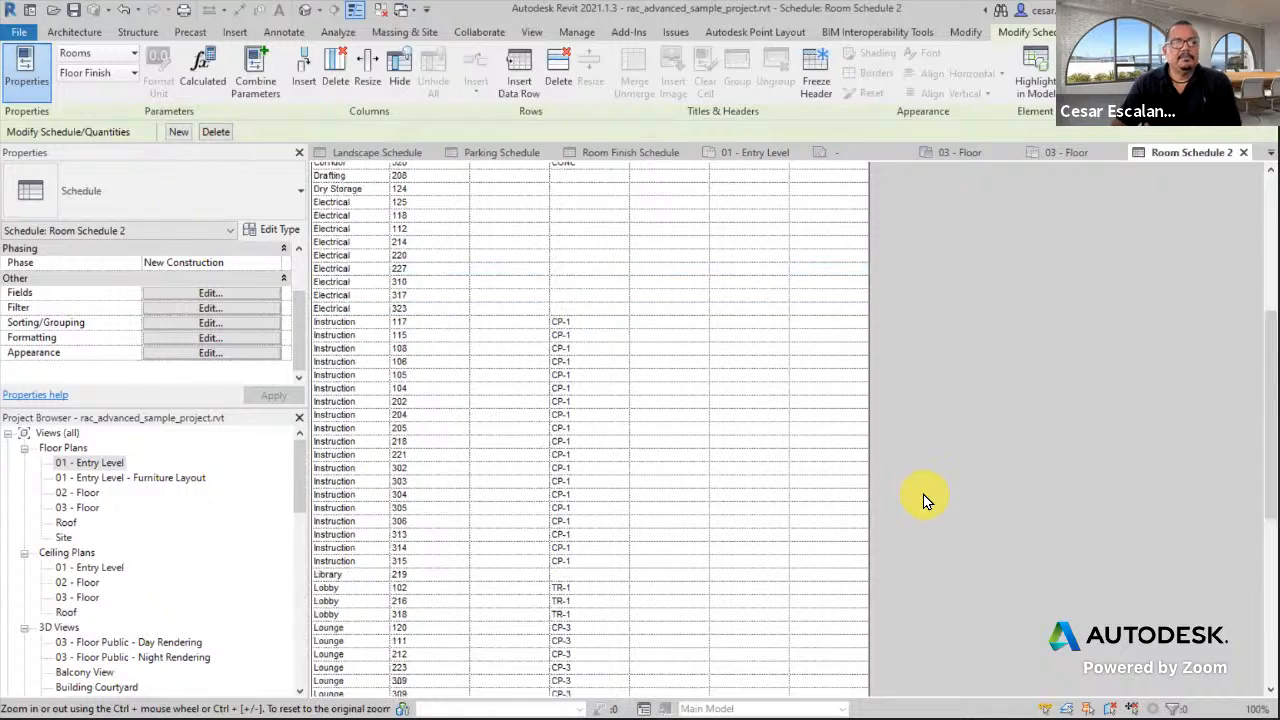
{"action": "scroll", "coordinate": [923, 494], "scroll_direction": "down", "scroll_amount": 3}
{"action": "scroll", "coordinate": [923, 494], "scroll_direction": "up", "scroll_amount": 9}
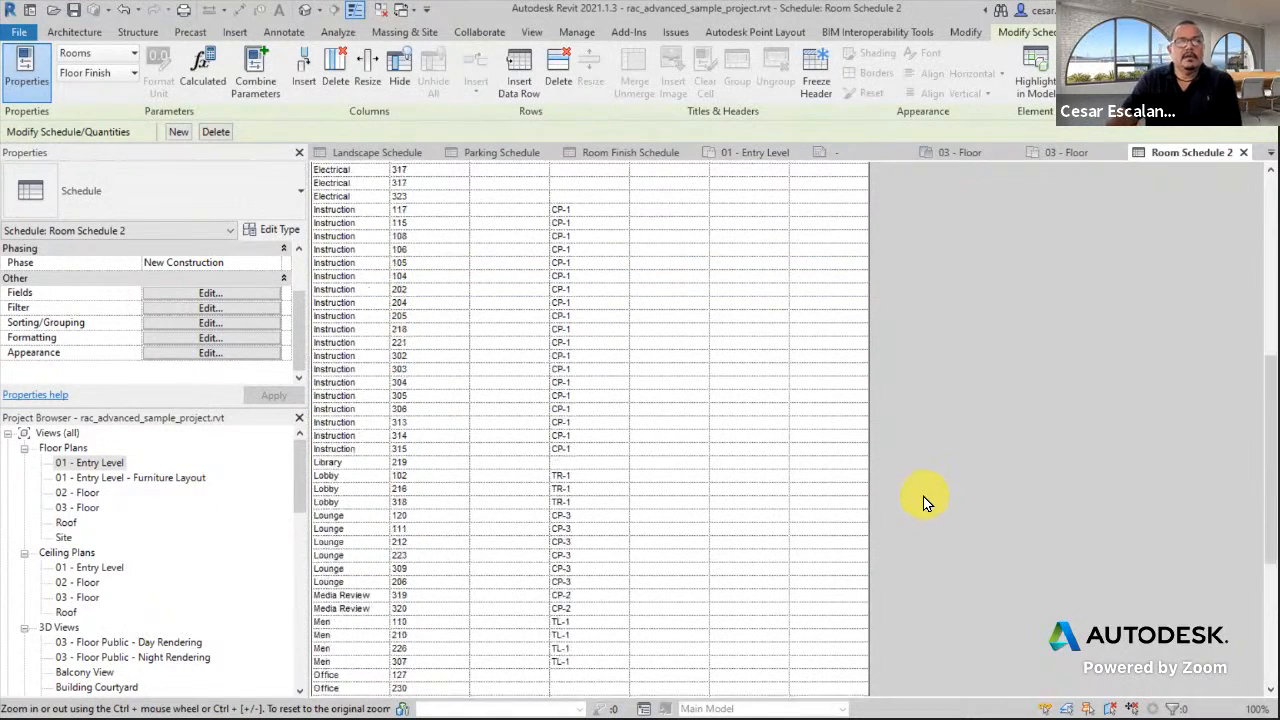
{"action": "scroll", "coordinate": [923, 496], "scroll_direction": "up", "scroll_amount": 5}
{"action": "scroll", "coordinate": [911, 505], "scroll_direction": "up", "scroll_amount": 2}
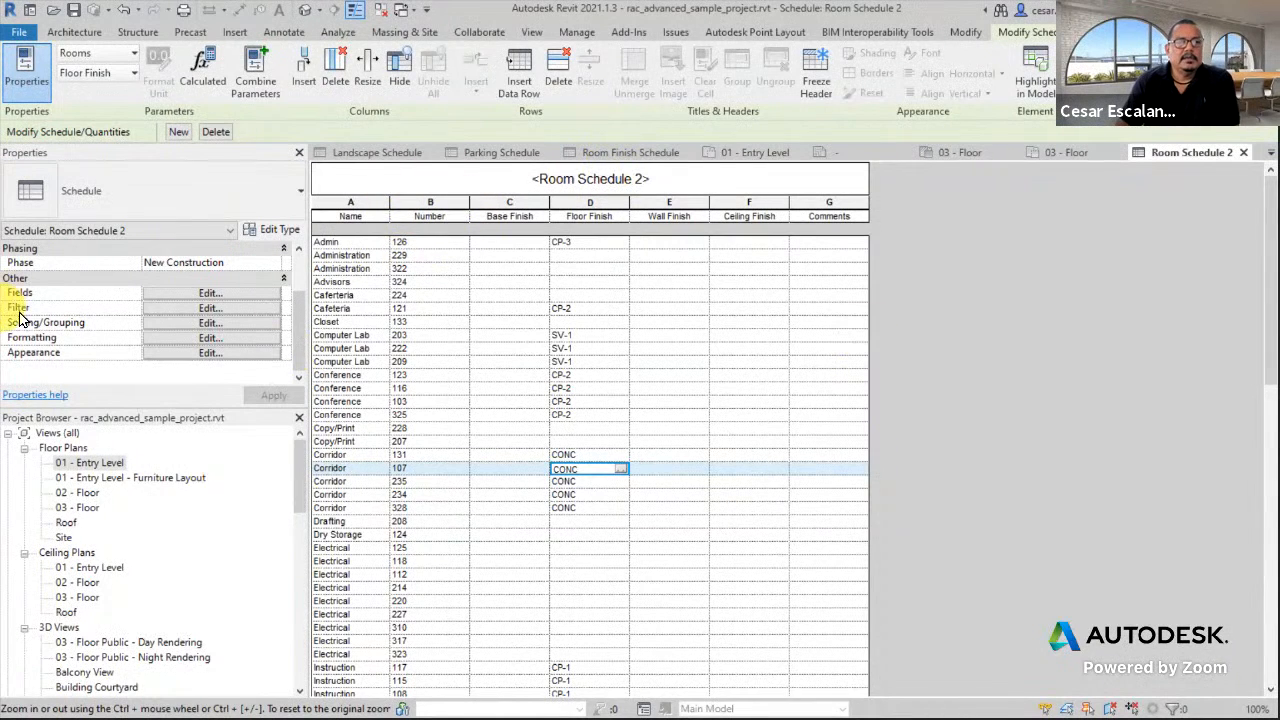
Sort the itemized schedule by Number and review the floor finishes in room number order.
{"action": "left_click", "coordinate": [207, 322]}
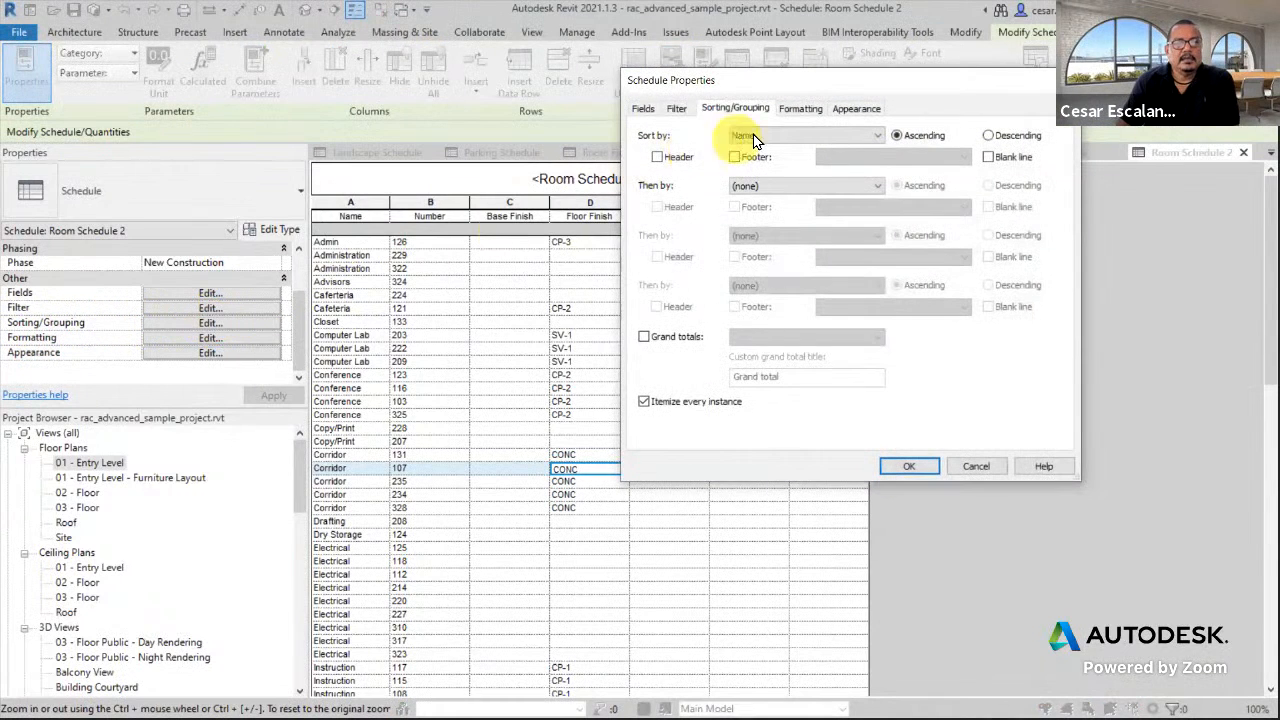
{"action": "left_click", "coordinate": [753, 134]}
{"action": "left_click", "coordinate": [758, 164]}
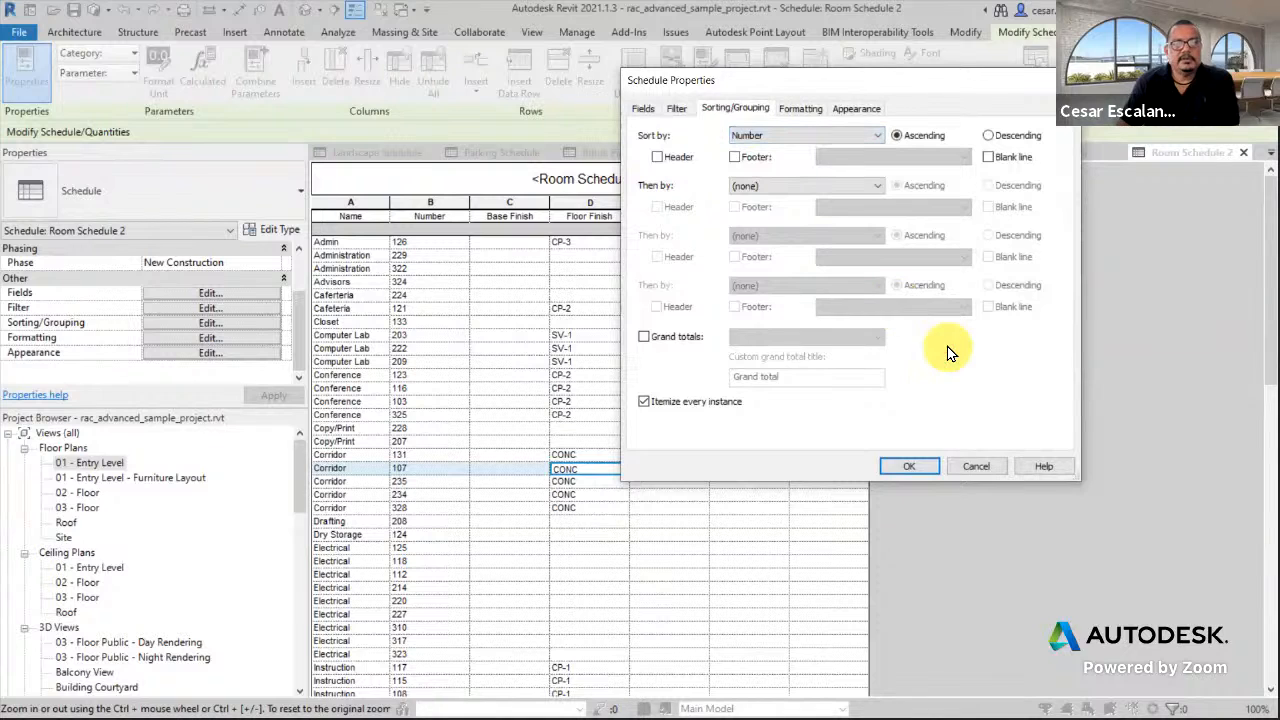
{"action": "left_click", "coordinate": [936, 464]}
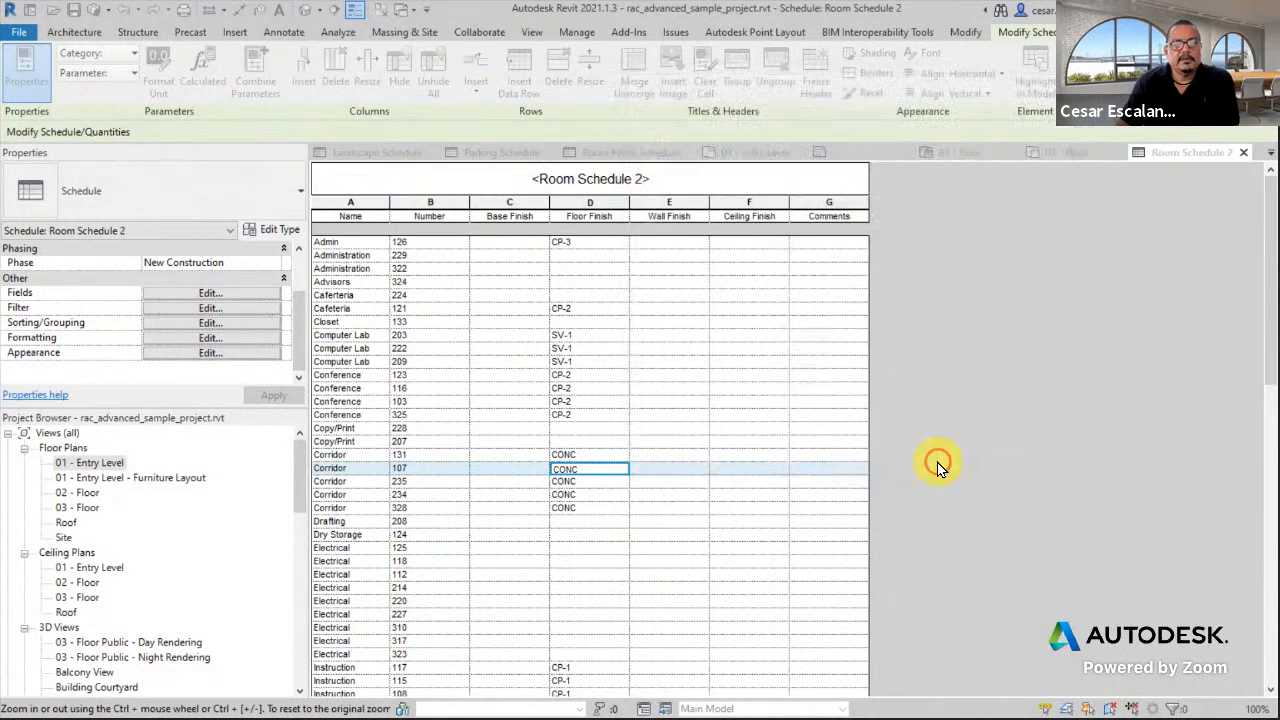
{"action": "scroll", "coordinate": [837, 406], "scroll_direction": "down", "scroll_amount": 5}
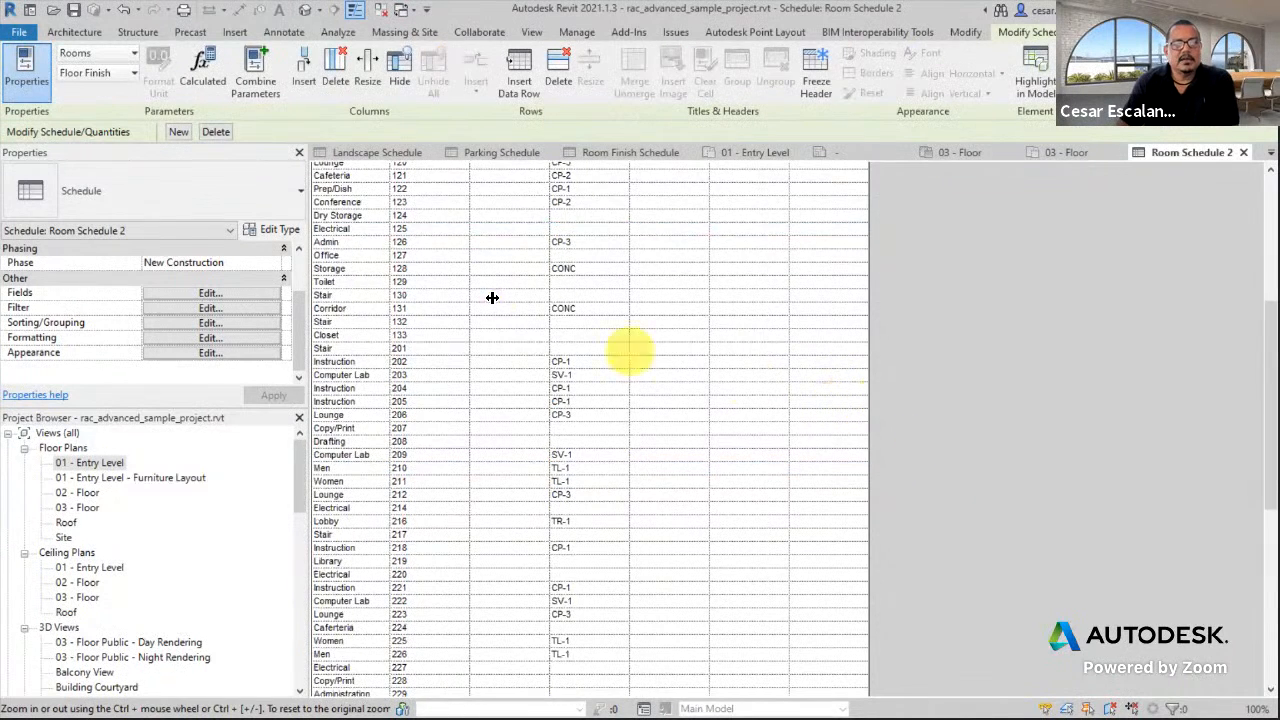
{"action": "scroll", "coordinate": [490, 292], "scroll_direction": "up", "scroll_amount": 8}
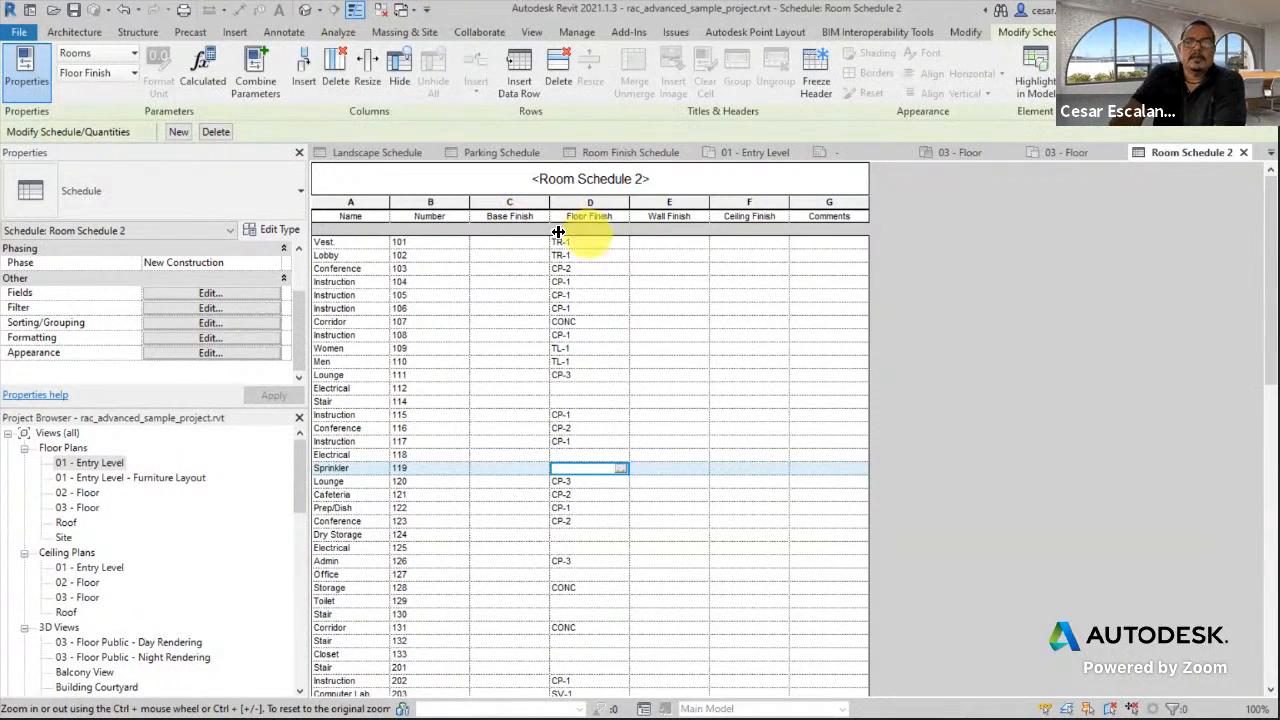
Group the Floor Finish, Wall Finish and Ceiling Finish column headers under a shared header.
{"action": "left_click", "coordinate": [503, 216]}
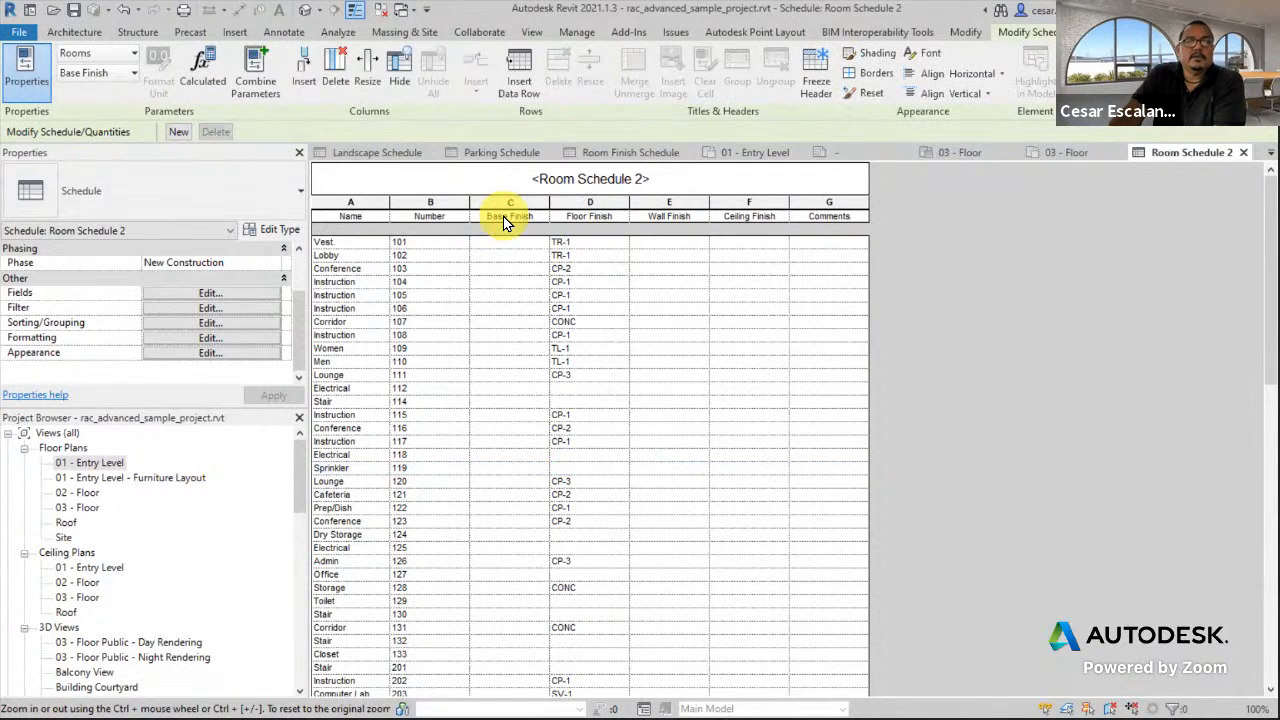
{"action": "left_click_drag", "start_coordinate": [753, 214], "coordinate": [537, 210]}
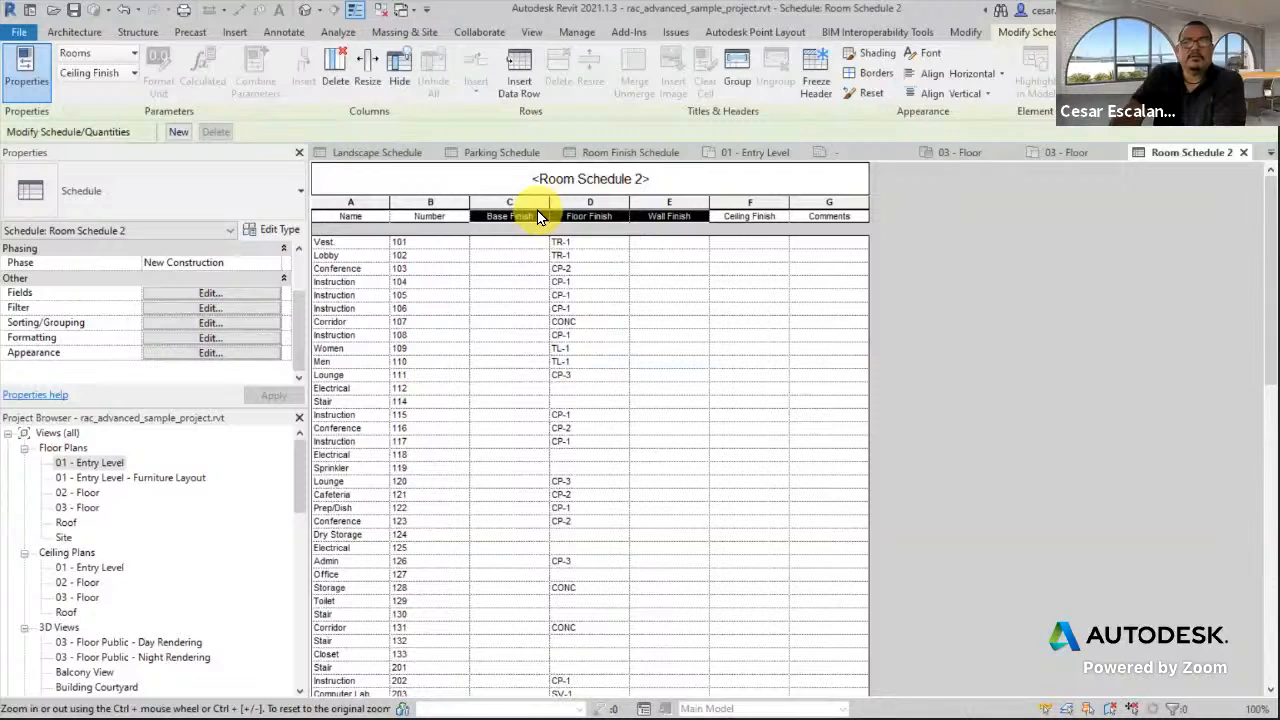
{"action": "left_click", "coordinate": [669, 247]}
{"action": "left_click", "coordinate": [521, 218]}
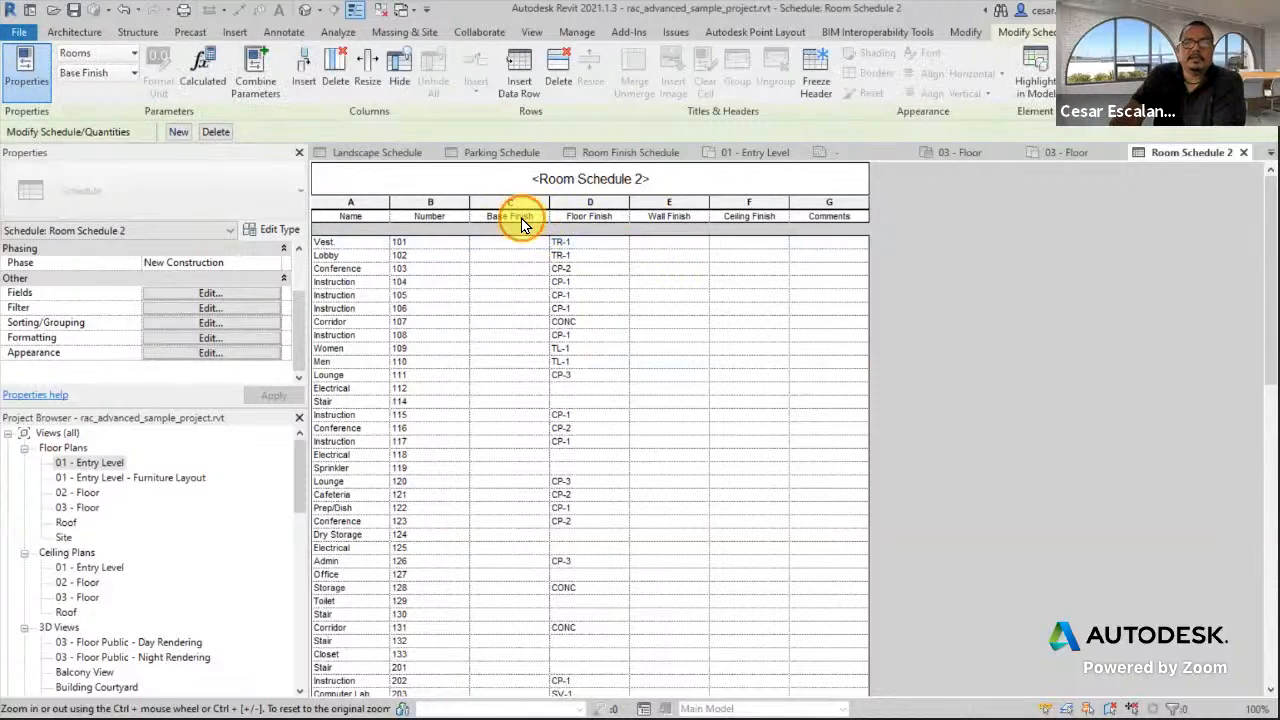
{"action": "mouse_move", "coordinate": [749, 218]}
{"action": "left_mouse_down"}
{"action": "mouse_move", "coordinate": [641, 222]}
{"action": "mouse_move", "coordinate": [739, 216]}
{"action": "left_mouse_up"}
{"action": "left_click", "coordinate": [509, 214]}
{"action": "left_click", "coordinate": [609, 216]}
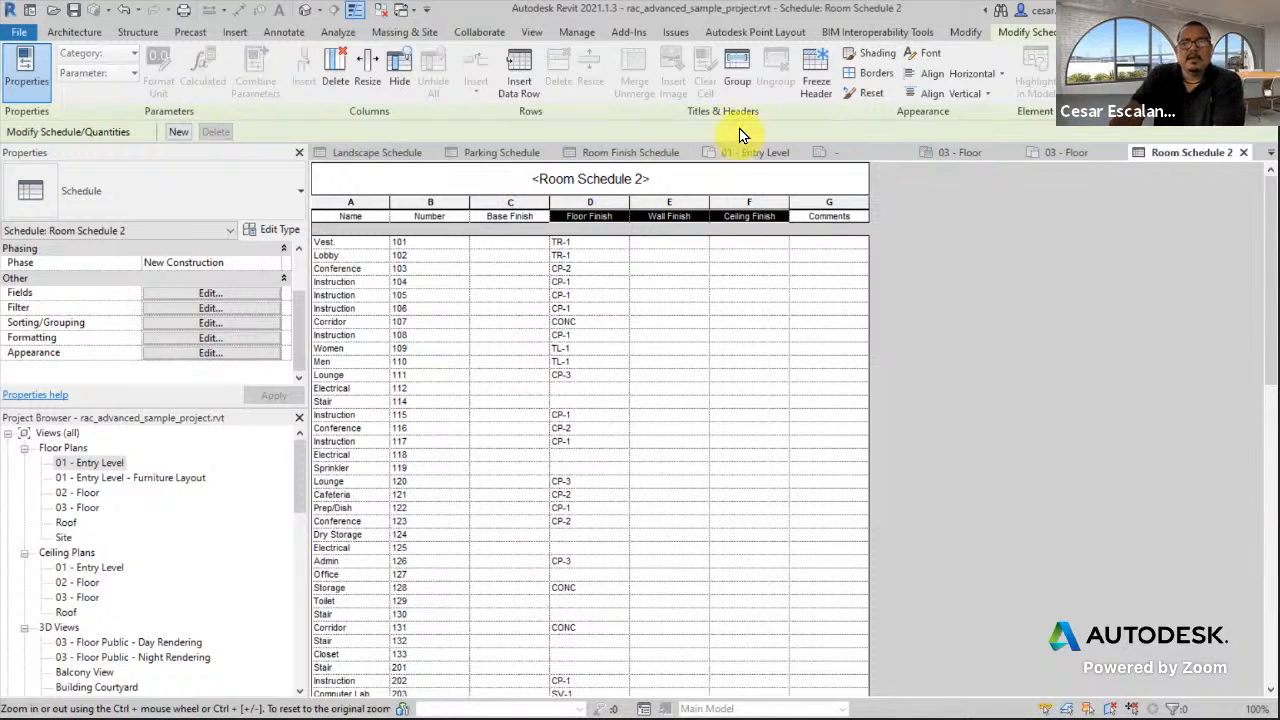
{"action": "left_click", "coordinate": [741, 80]}
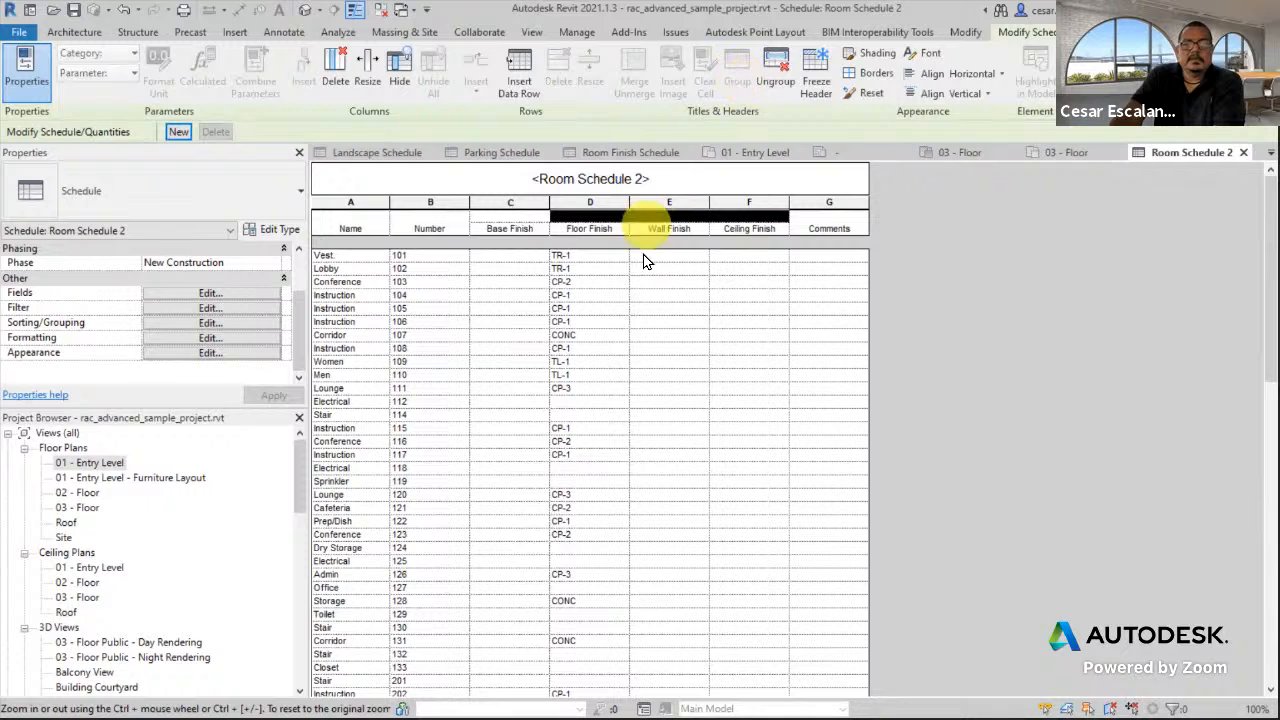
{"action": "left_click", "coordinate": [676, 321]}
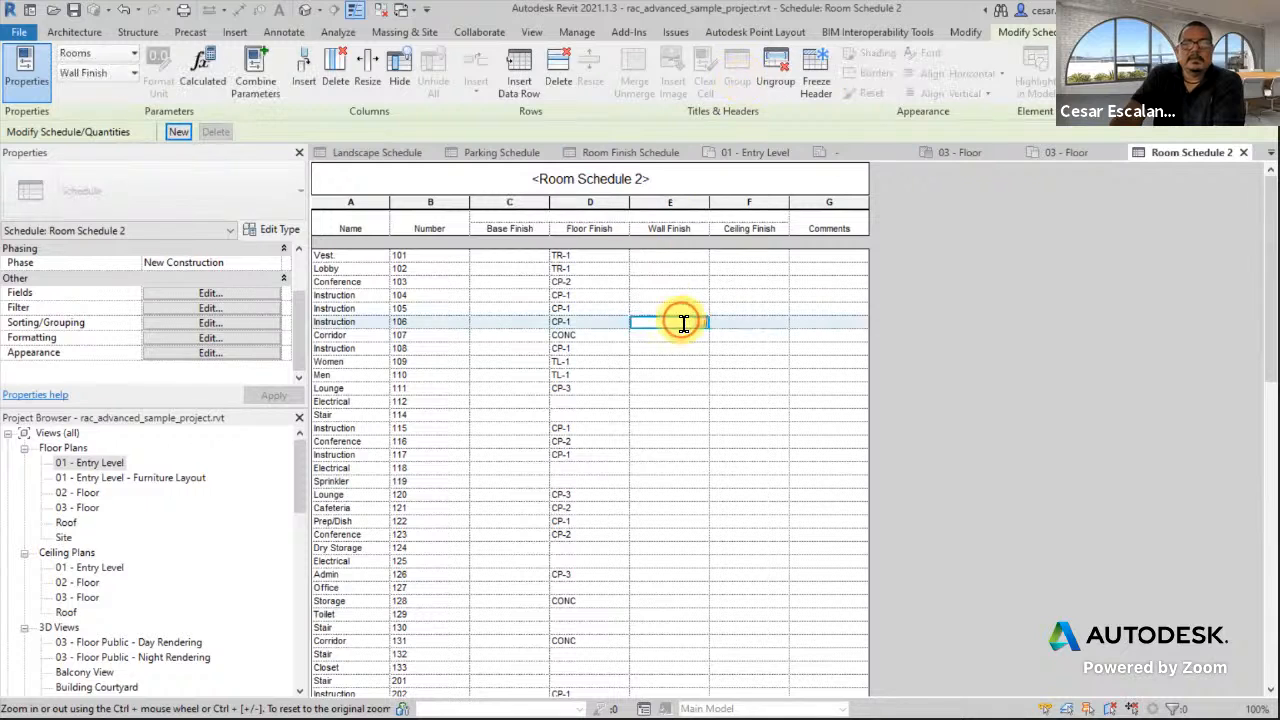
{"action": "left_click", "coordinate": [601, 212]}
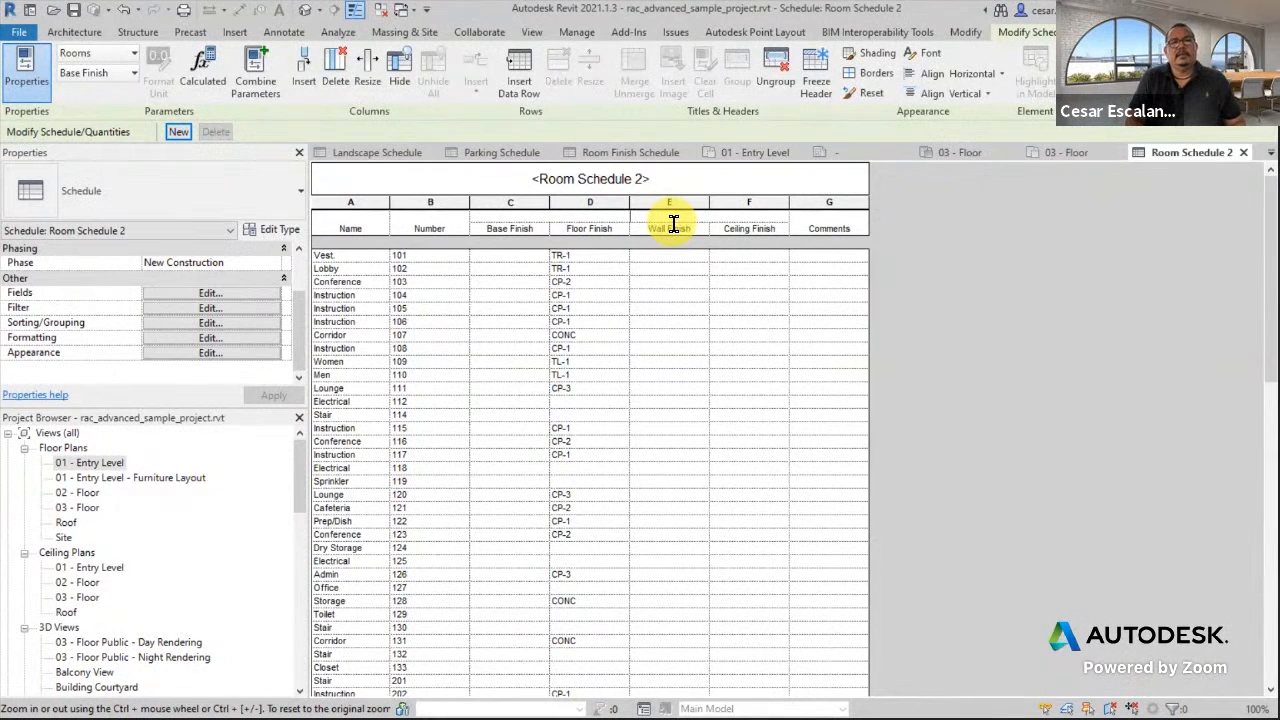
Title the shared header above the finish columns Interior Finishes.
{"action": "type", "text": "Interio"}
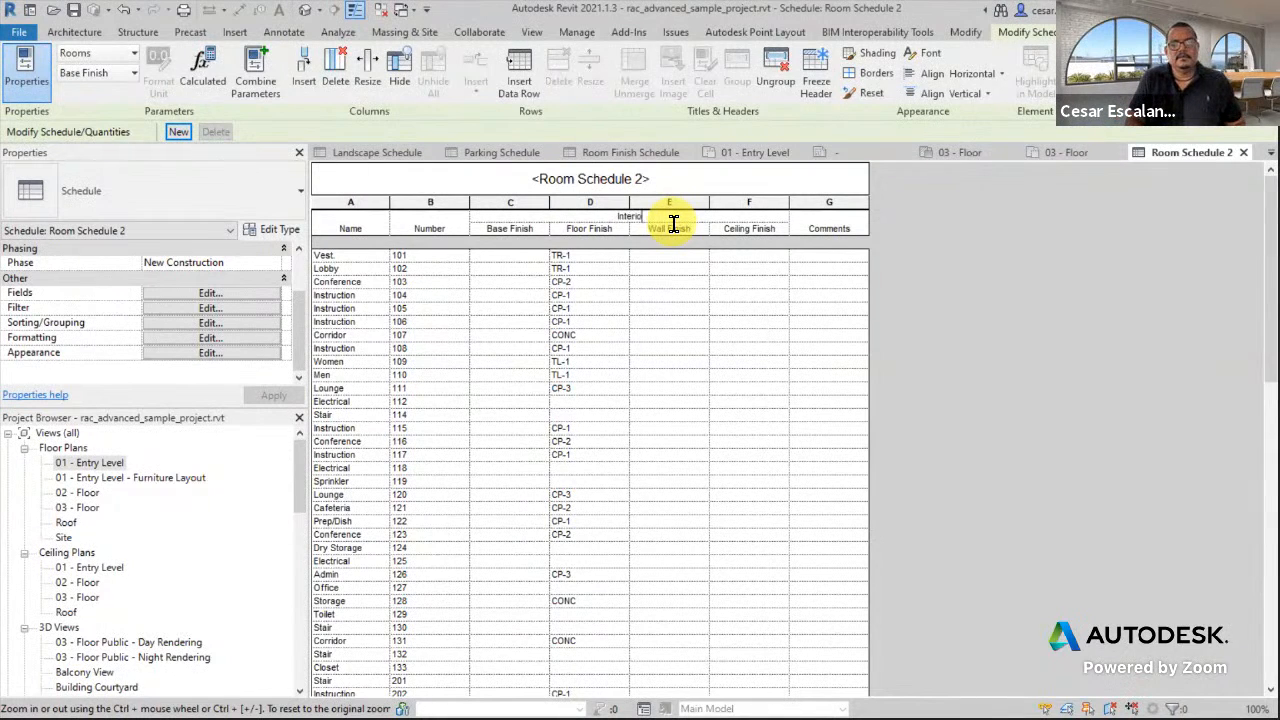
{"action": "type", "text": "r Fini"}
{"action": "type", "text": "shes"}
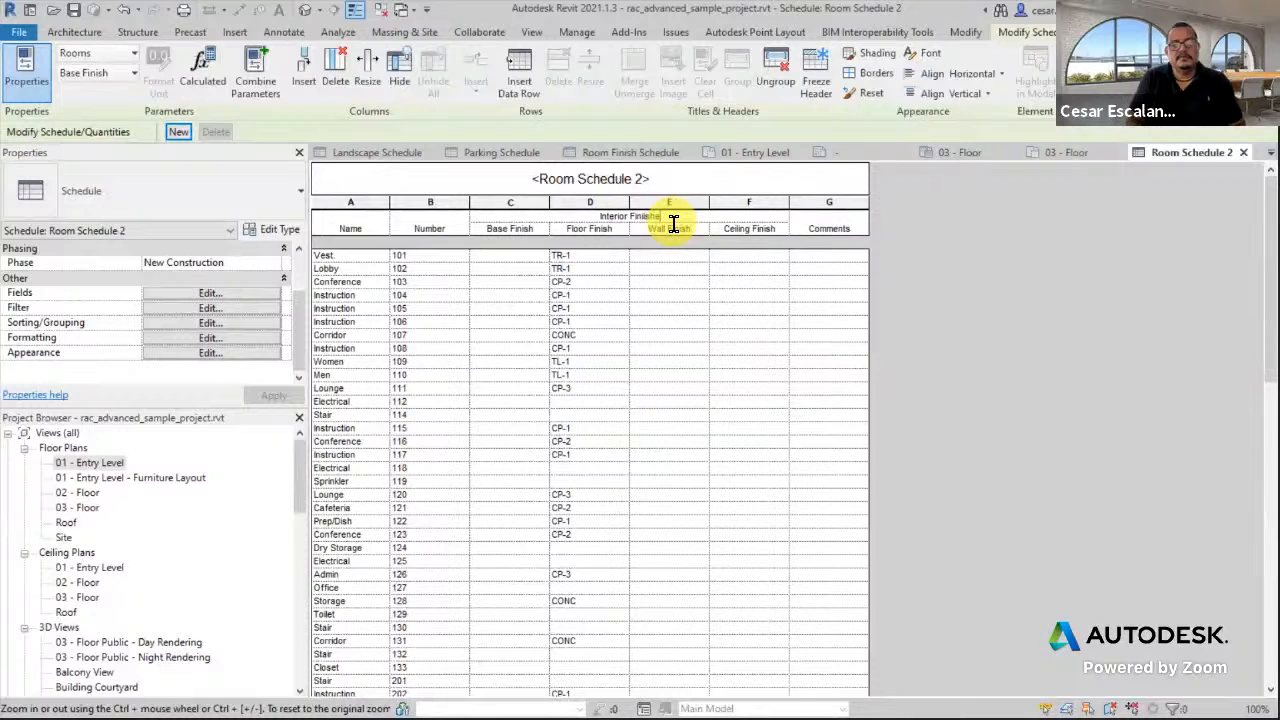
Shorten the four finish column headers to Base, Floor, Wall and Ceiling.
{"action": "left_click", "coordinate": [527, 228]}
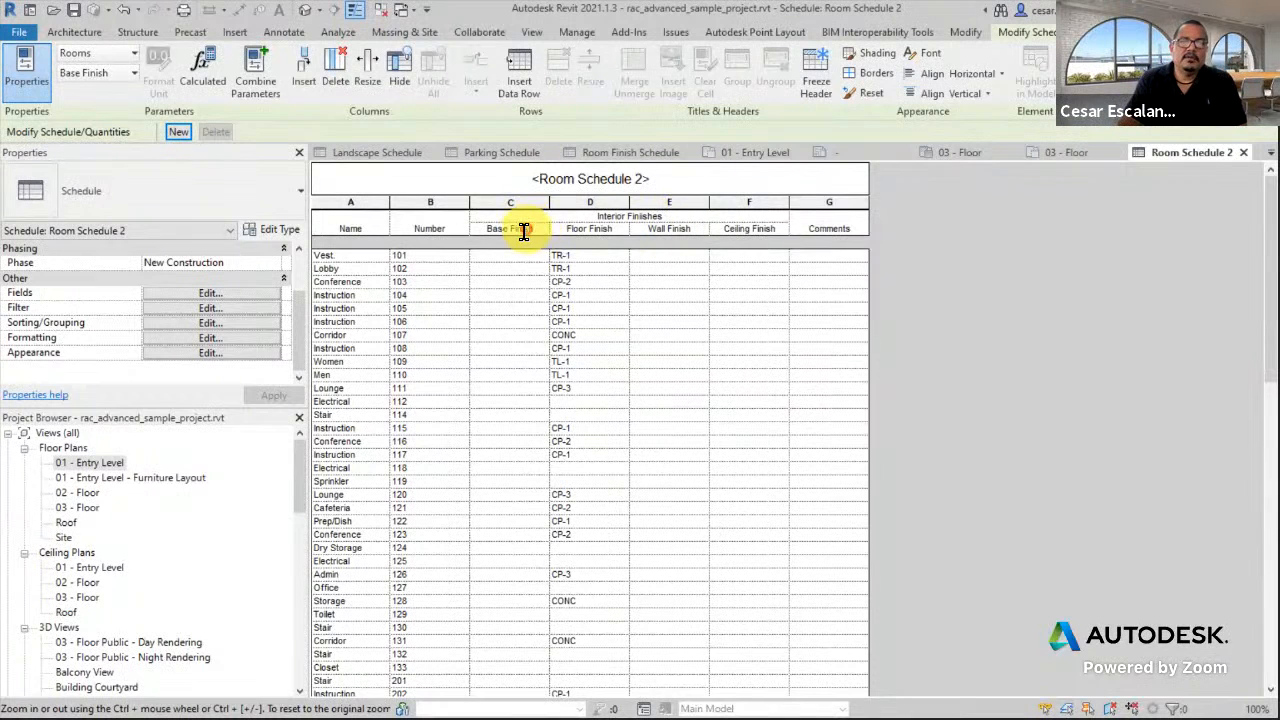
{"action": "left_click_drag", "start_coordinate": [508, 226], "coordinate": [558, 230]}
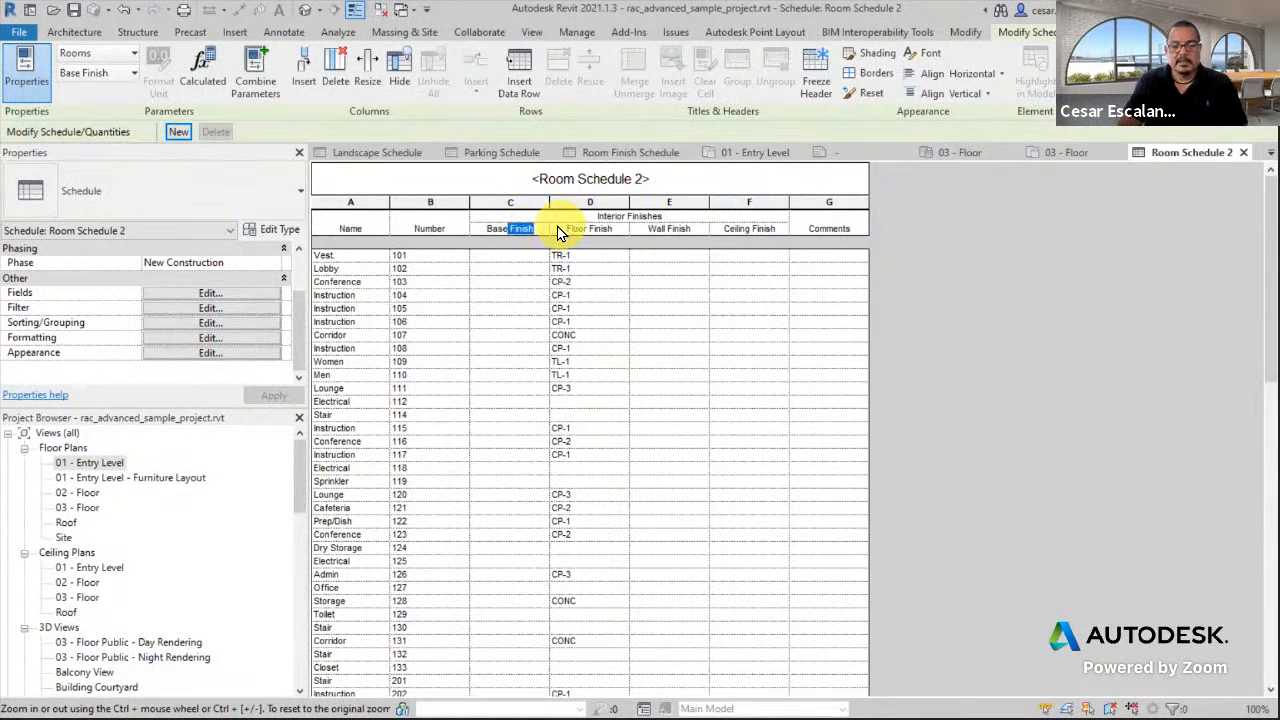
{"action": "key", "text": "BackSpace"}
{"action": "left_click", "coordinate": [598, 230]}
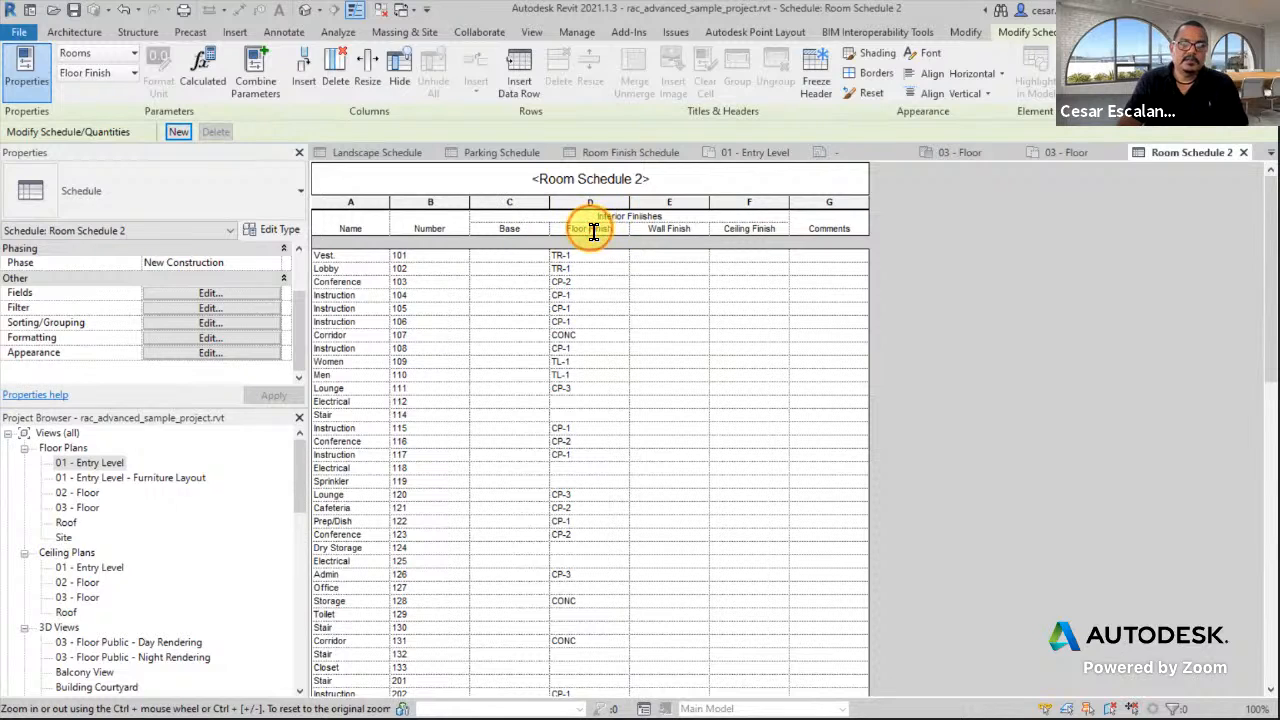
{"action": "left_click_drag", "start_coordinate": [593, 230], "coordinate": [614, 229]}
{"action": "key", "text": "BackSpace"}
{"action": "left_click", "coordinate": [669, 228]}
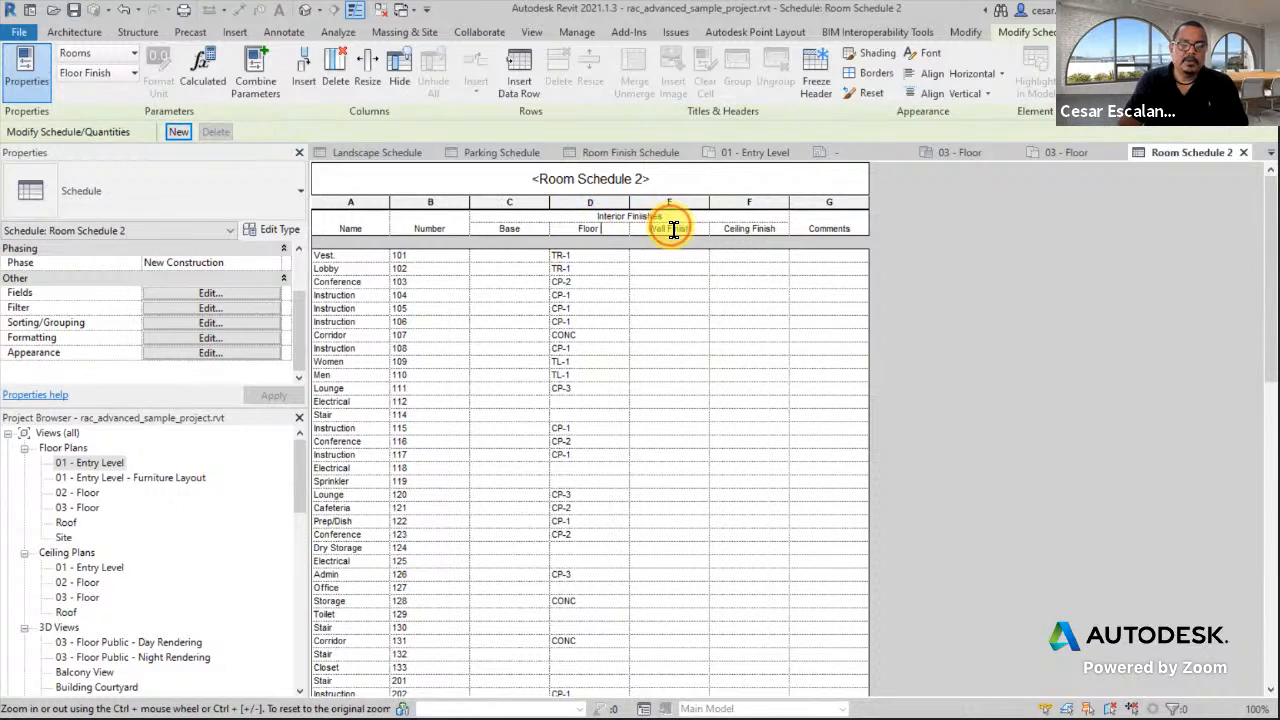
{"action": "left_click_drag", "start_coordinate": [676, 229], "coordinate": [721, 230]}
{"action": "key", "text": "BackSpace"}
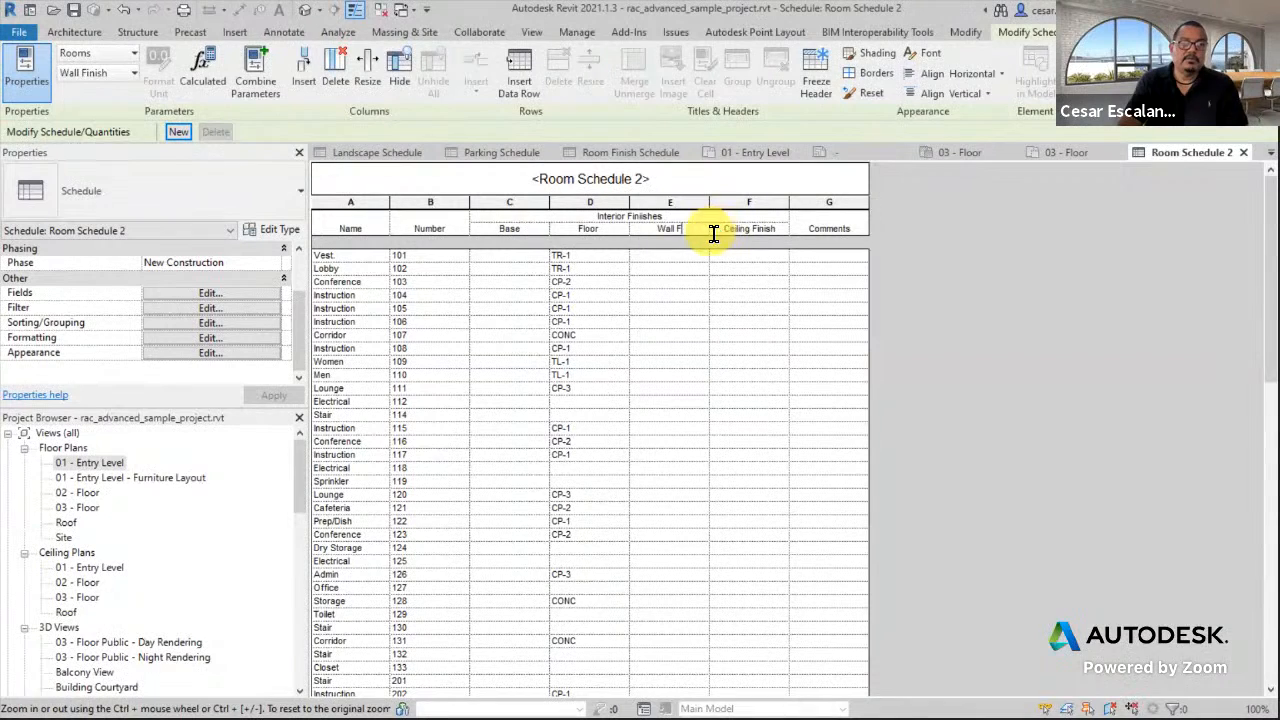
{"action": "left_click", "coordinate": [769, 229]}
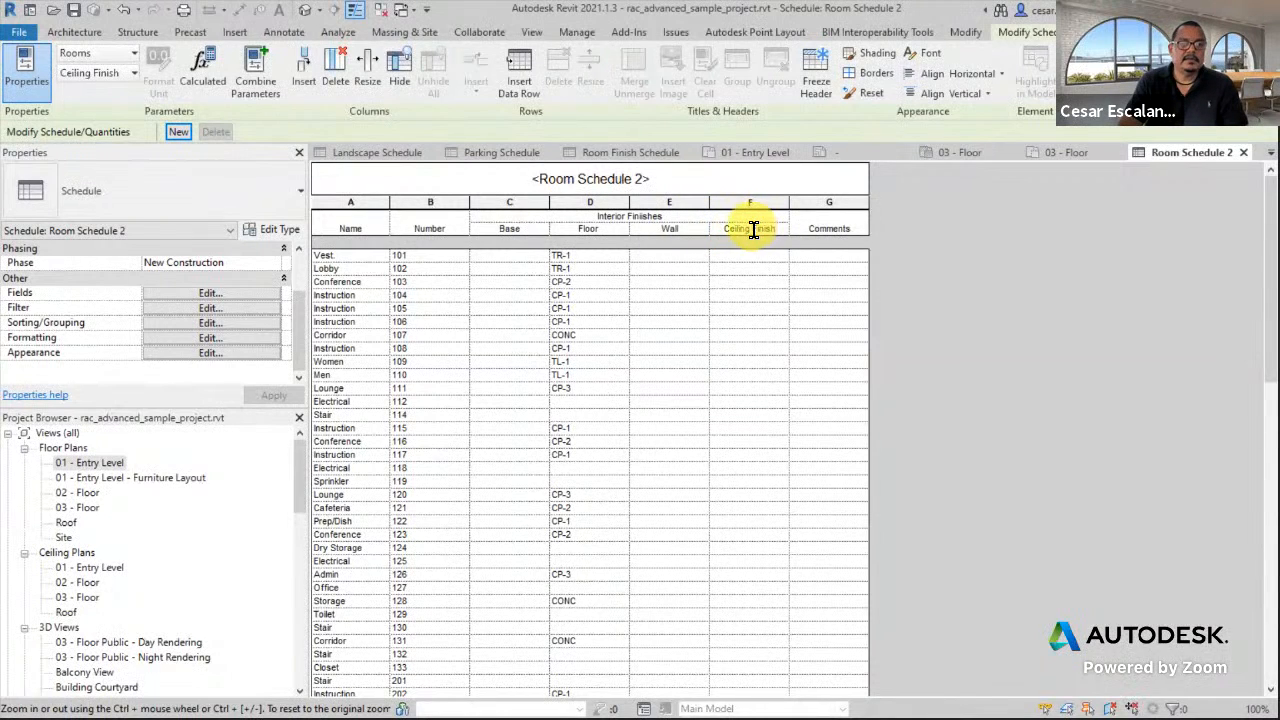
{"action": "left_click_drag", "start_coordinate": [750, 229], "coordinate": [780, 230]}
{"action": "key", "text": "BackSpace"}
{"action": "left_click", "coordinate": [766, 268]}
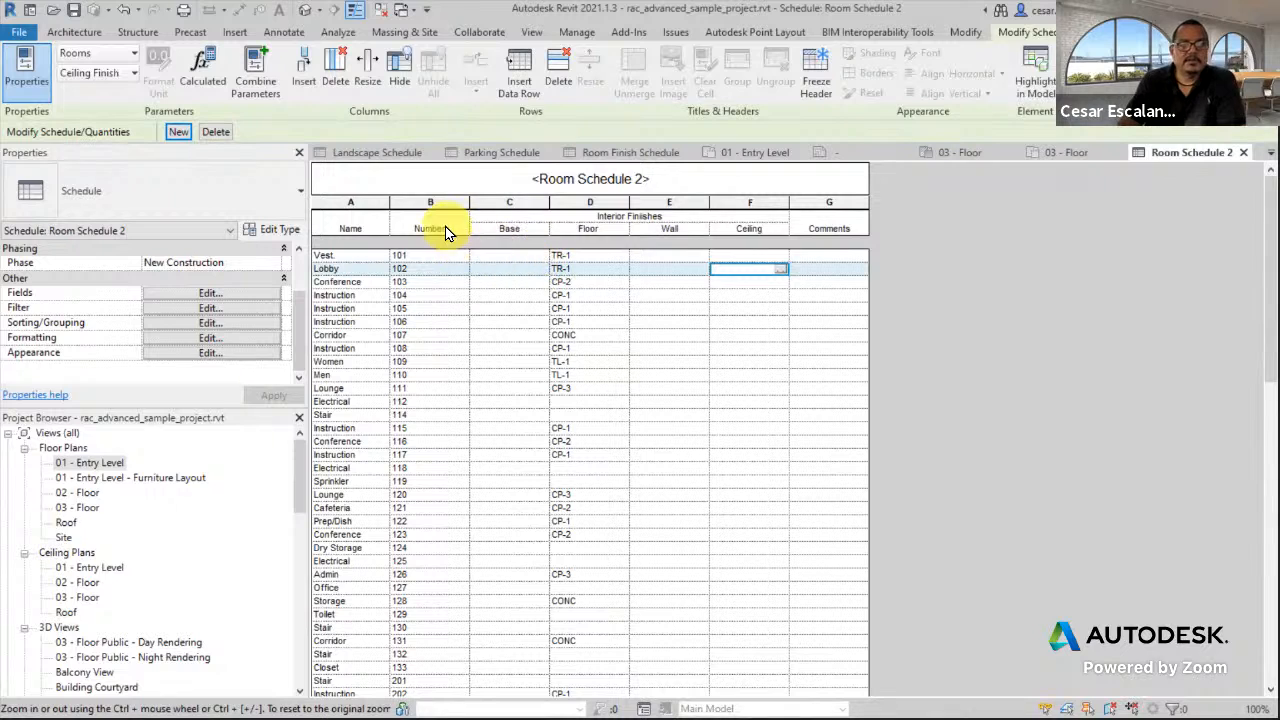
Group the Name and Number column headers under a shared header titled Room Information.
{"action": "left_click_drag", "start_coordinate": [443, 226], "coordinate": [353, 228]}
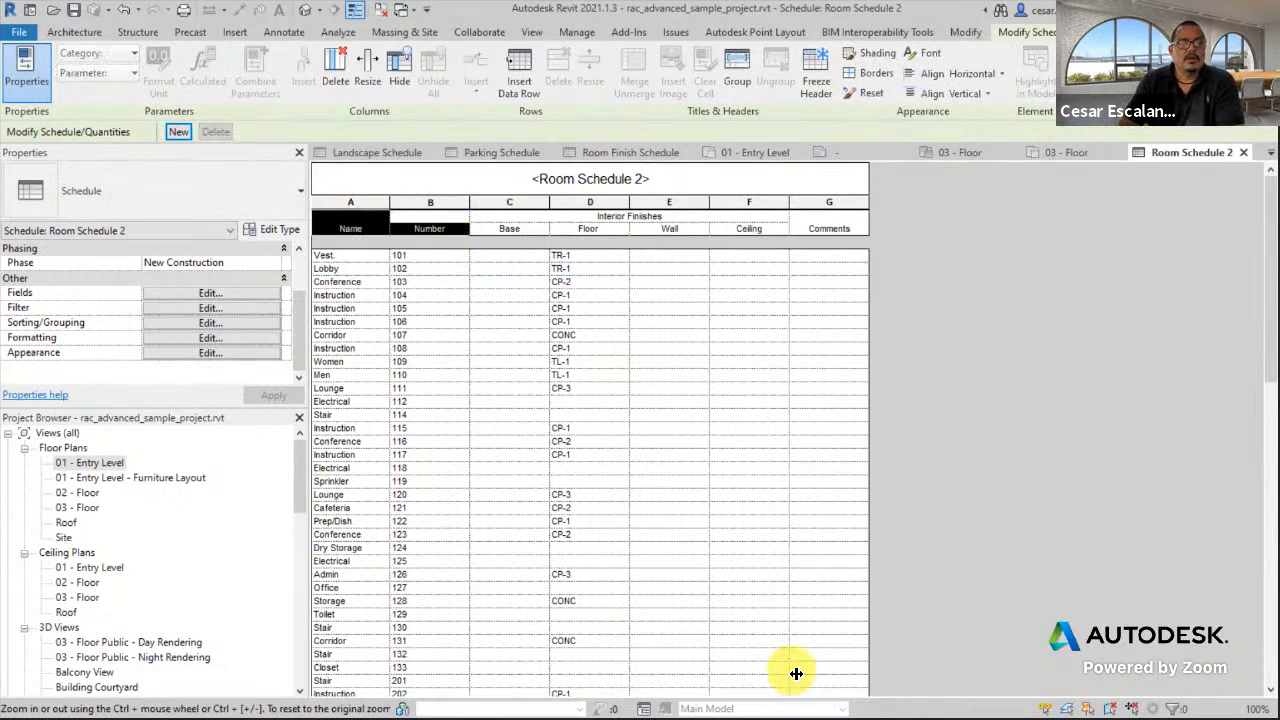
{"action": "left_click", "coordinate": [737, 80]}
{"action": "left_click", "coordinate": [378, 215]}
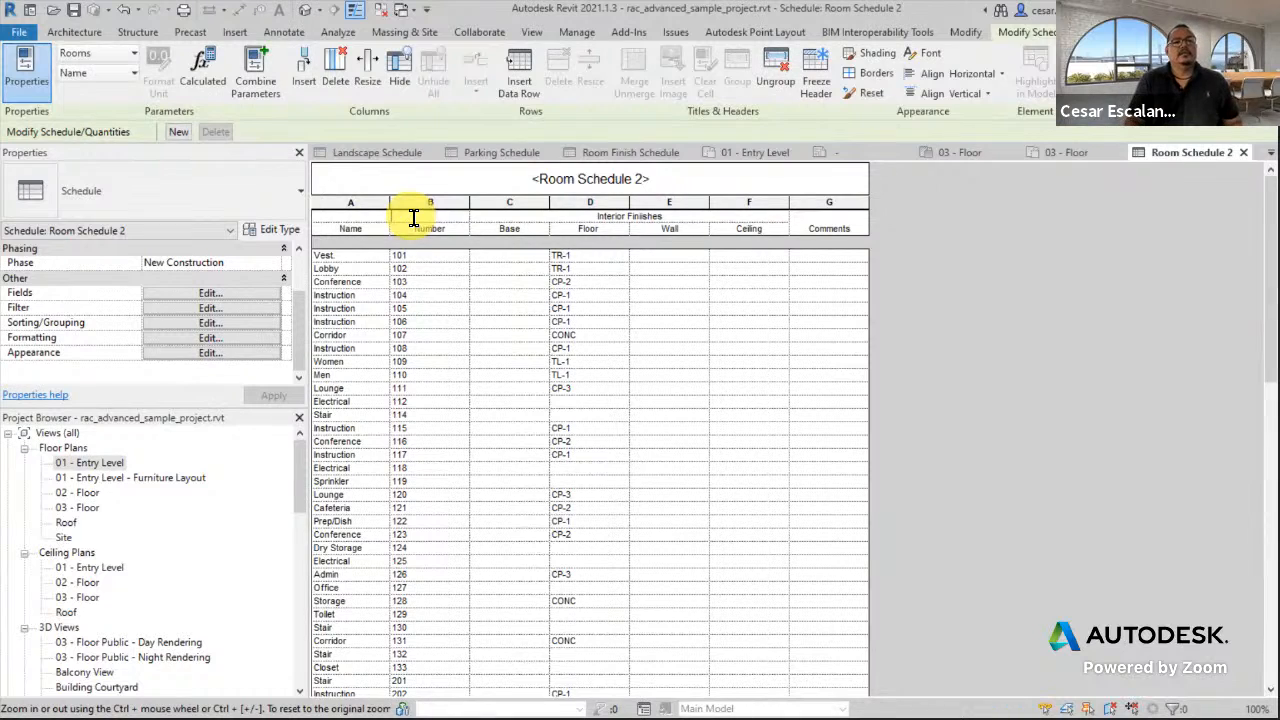
{"action": "type", "text": "Room Infor"}
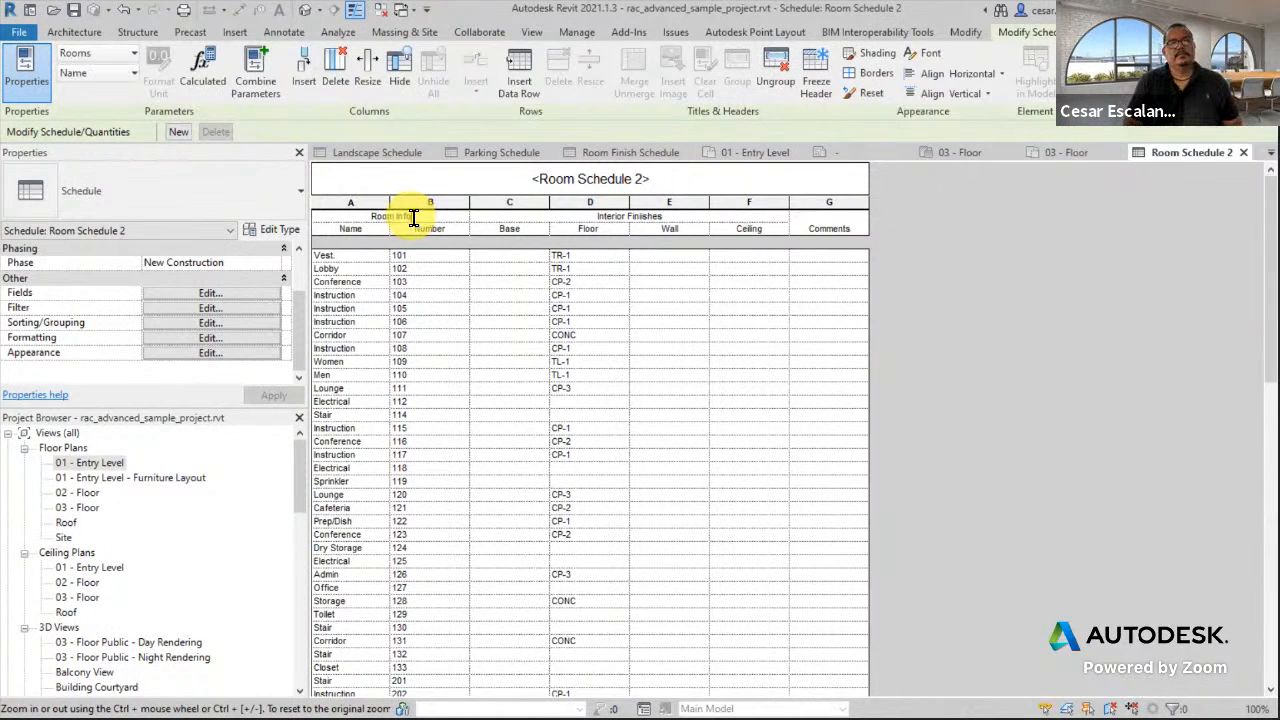
{"action": "type", "text": "mation"}
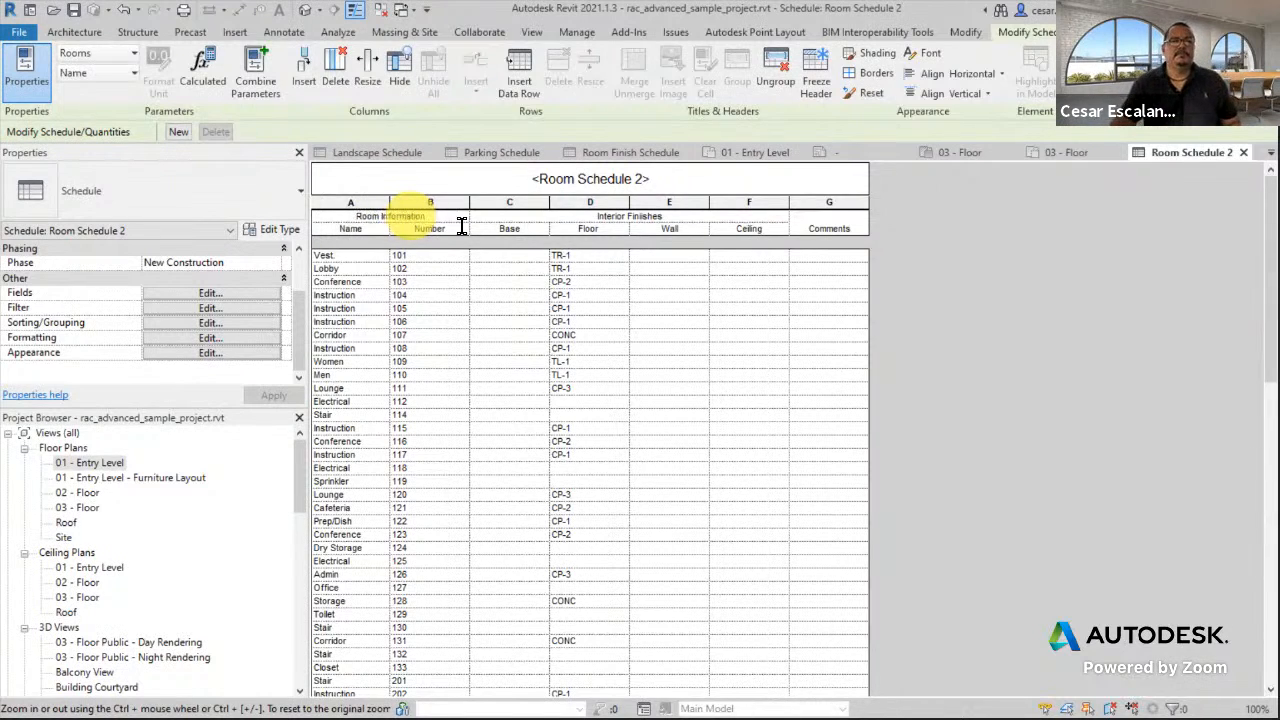
{"action": "left_click", "coordinate": [788, 351]}
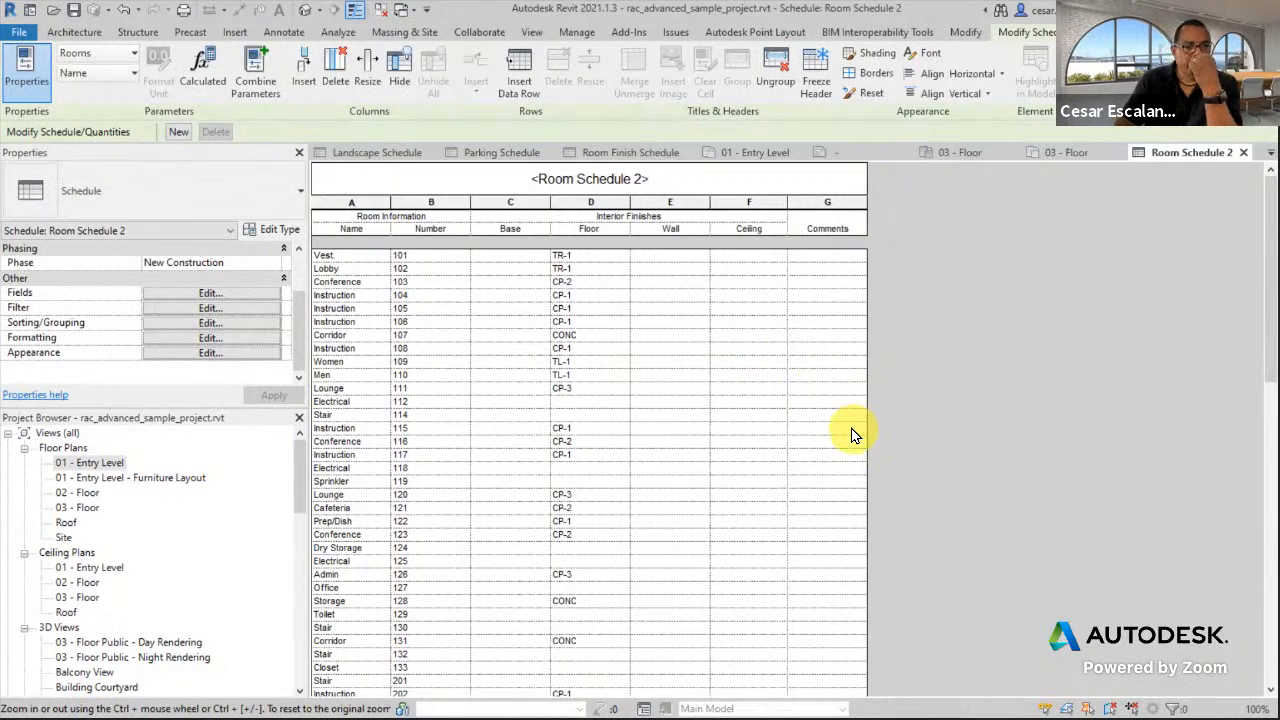
{"action": "scroll", "coordinate": [851, 435], "scroll_direction": "down", "scroll_amount": 1}
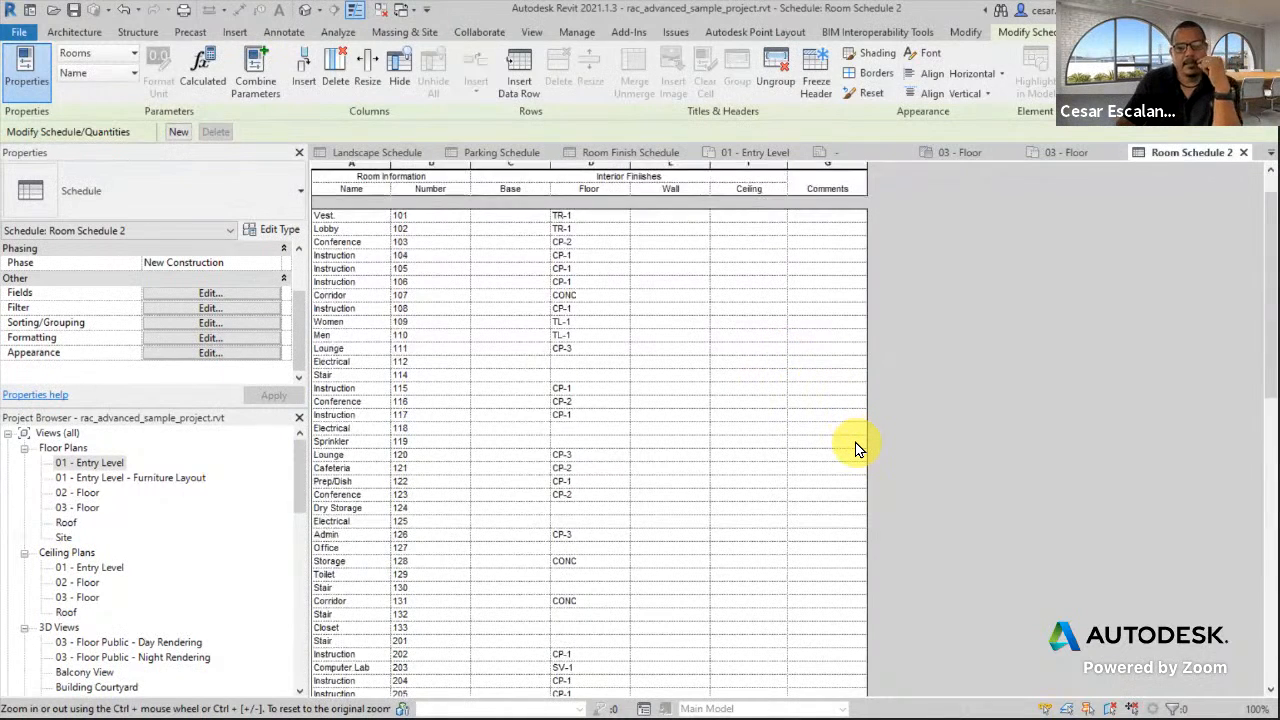
{"action": "scroll", "coordinate": [855, 449], "scroll_direction": "up", "scroll_amount": 1}
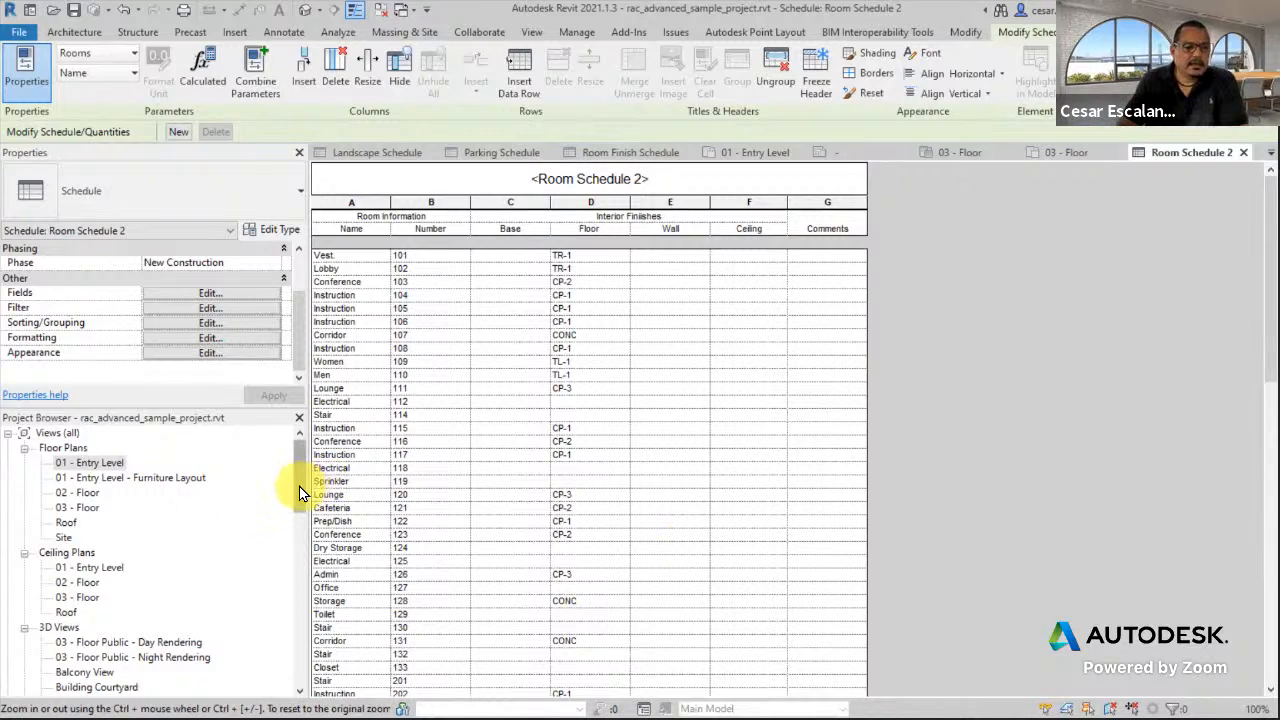
Open the Door Schedule and look through its list of doors.
{"action": "left_click_drag", "start_coordinate": [299, 486], "coordinate": [287, 628]}
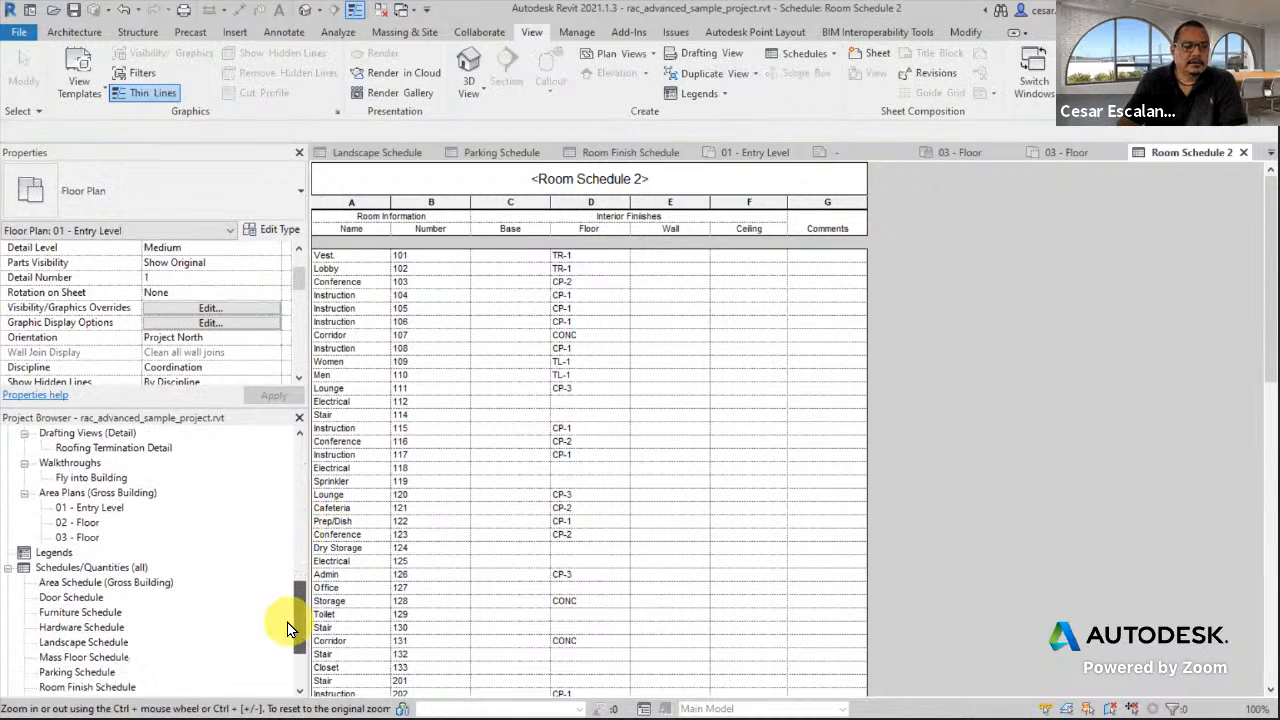
{"action": "left_click", "coordinate": [85, 614]}
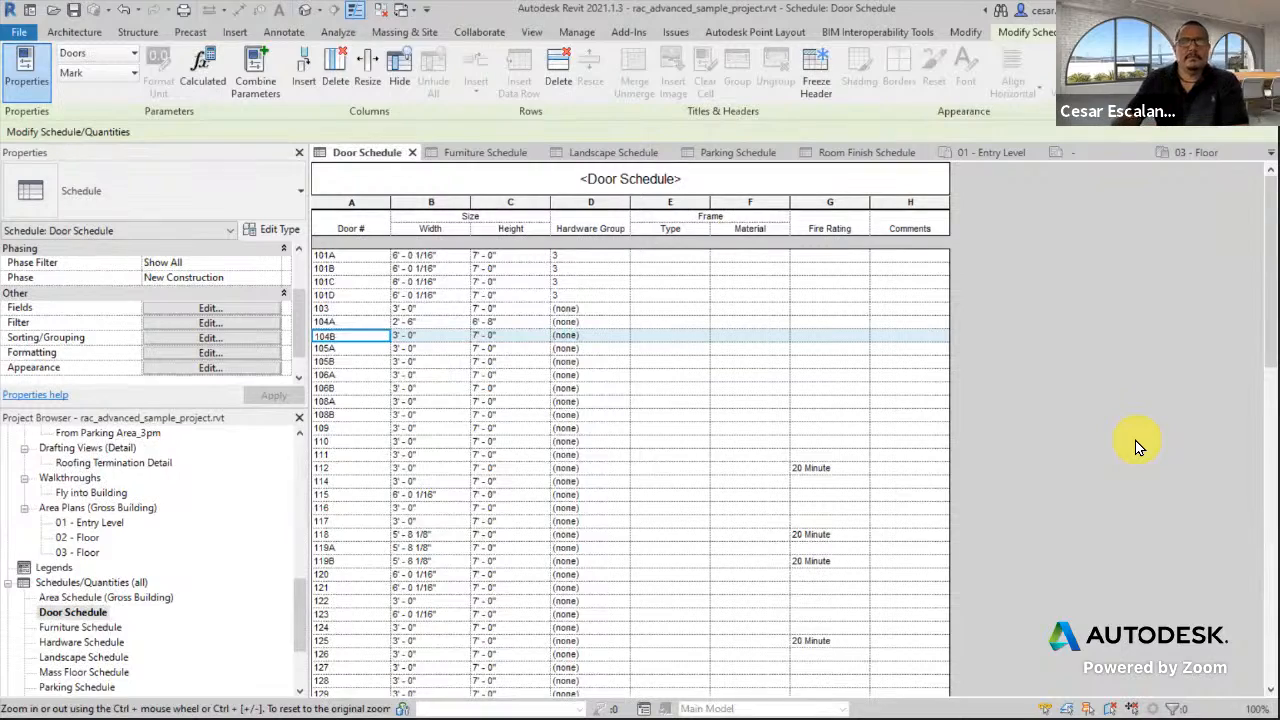
{"action": "scroll", "coordinate": [1017, 297], "scroll_direction": "down", "scroll_amount": 10}
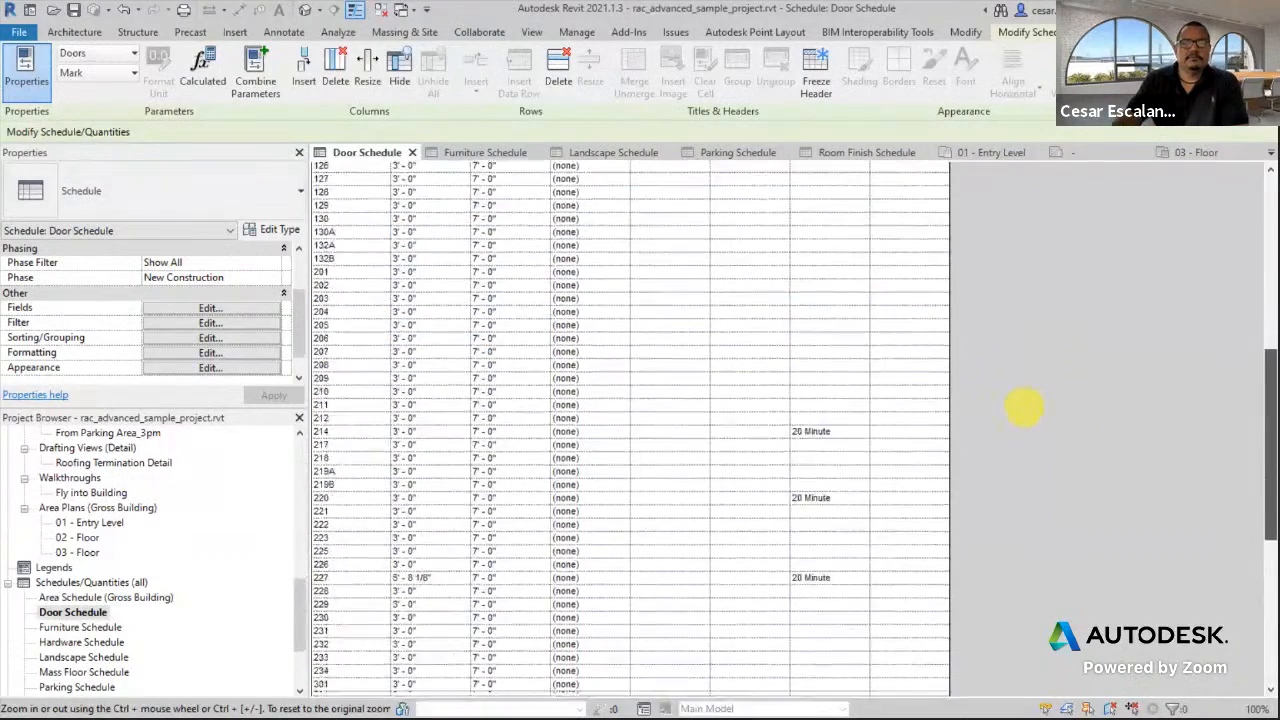
{"action": "scroll", "coordinate": [1023, 407], "scroll_direction": "up", "scroll_amount": 10}
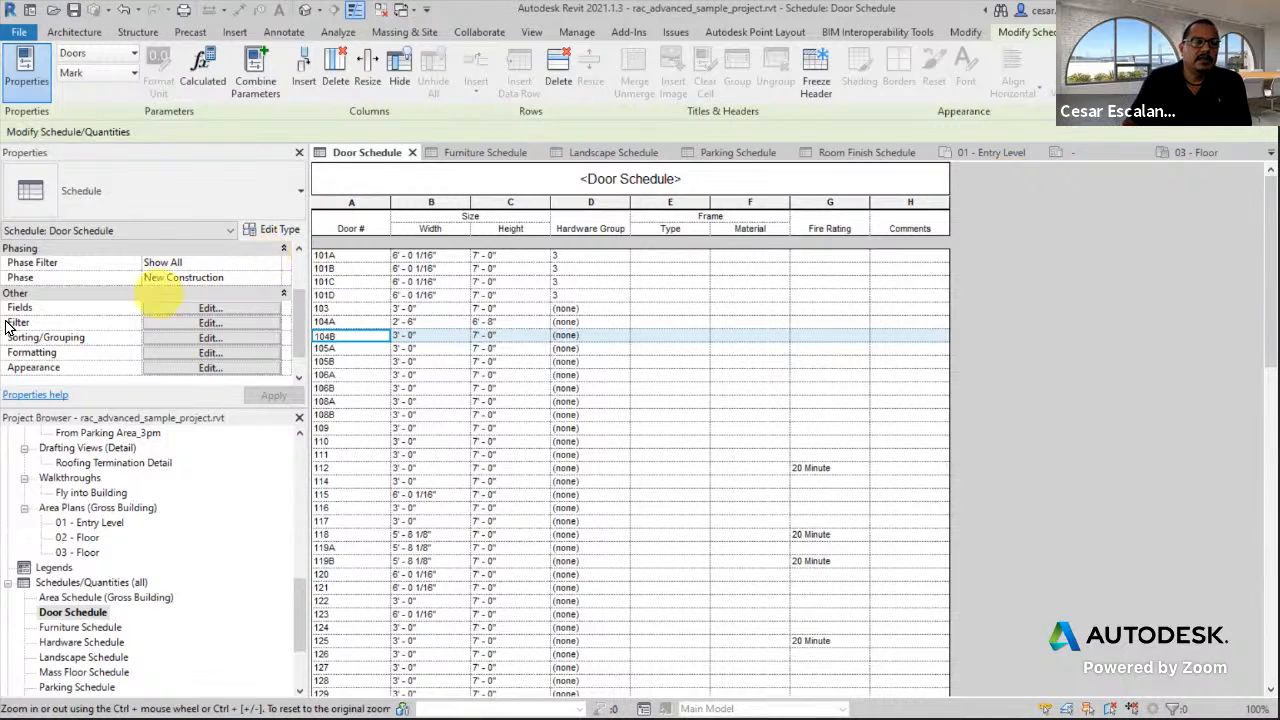
Check which fields the door schedule can be sorted by, keeping the sorting settings as they are.
{"action": "left_click", "coordinate": [189, 340]}
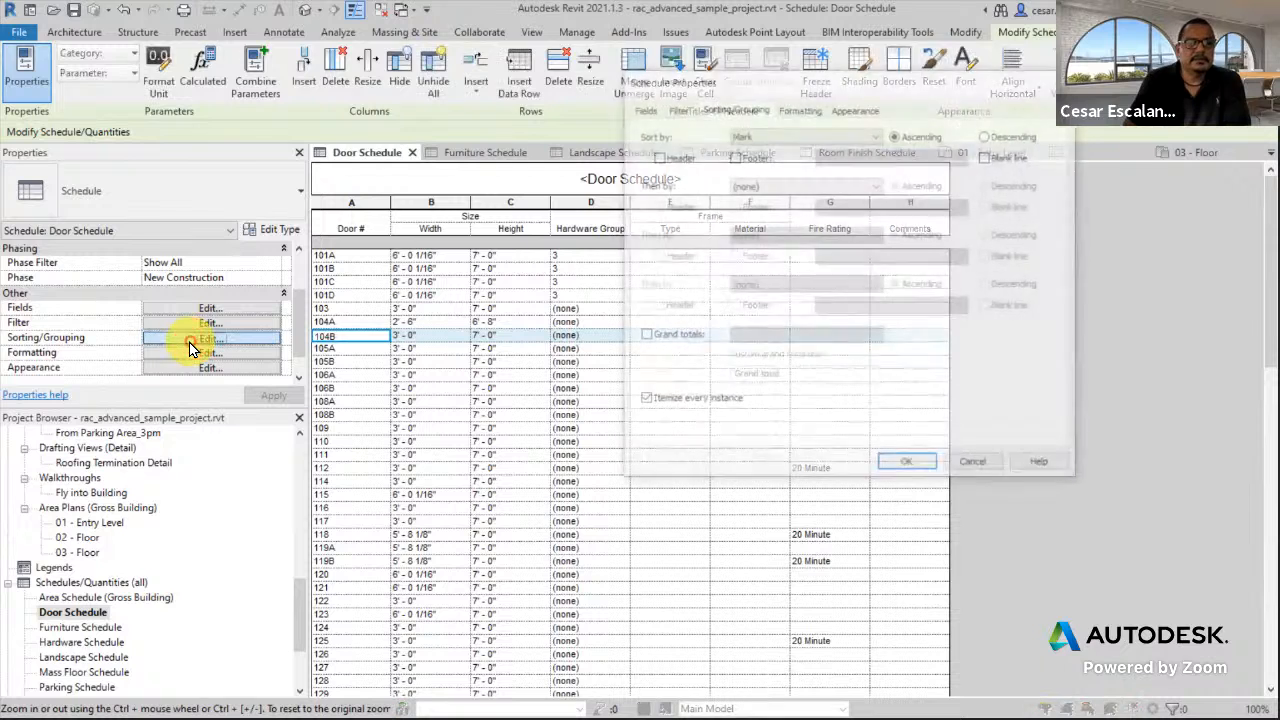
{"action": "left_click", "coordinate": [798, 137]}
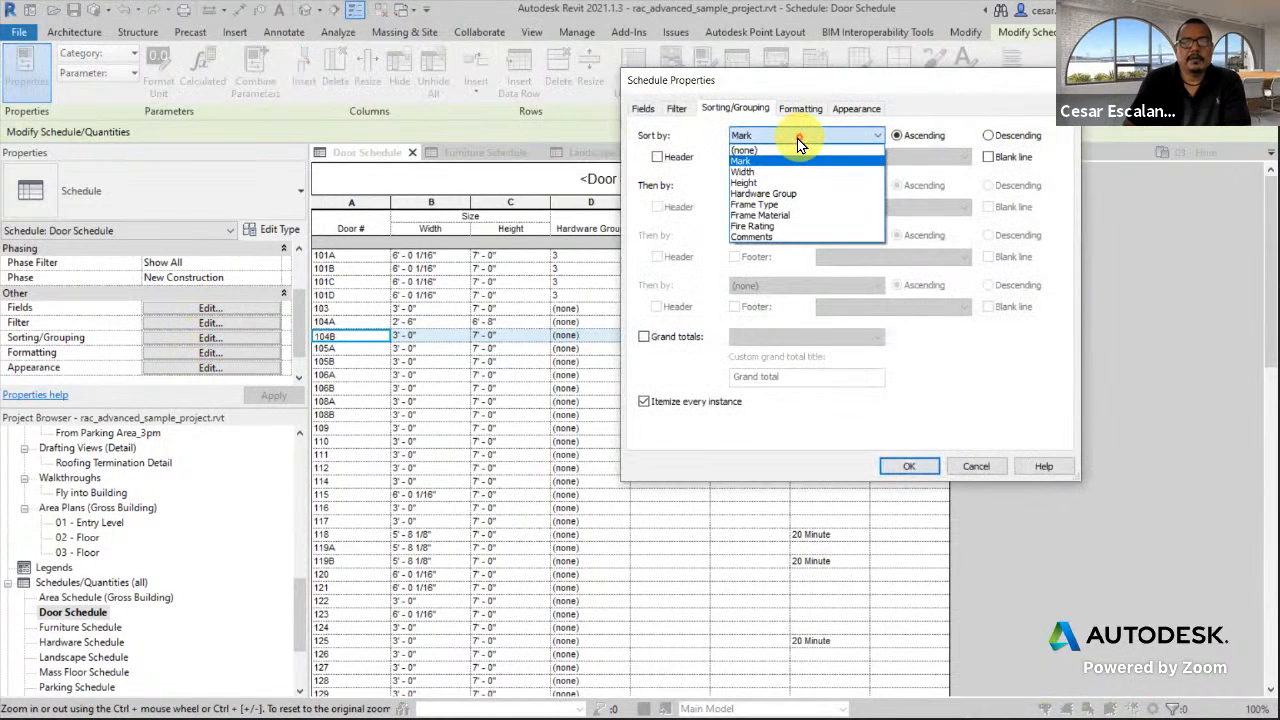
{"action": "left_click", "coordinate": [979, 470]}
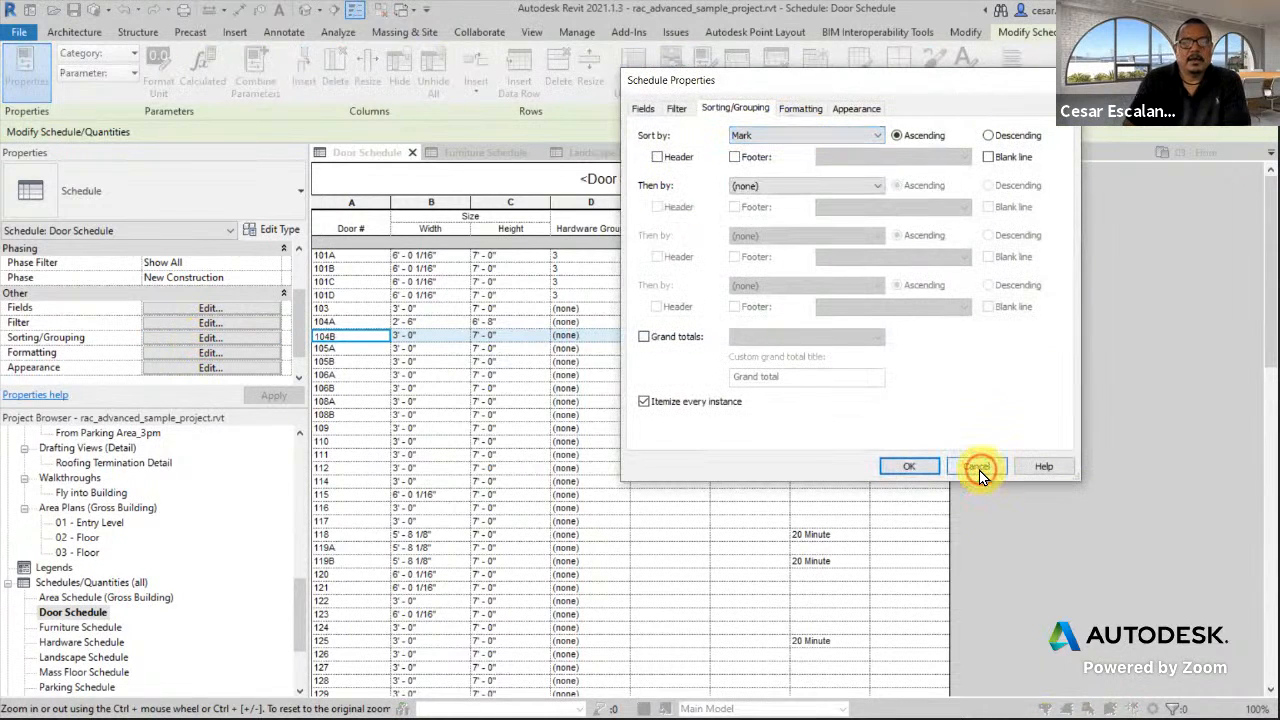
{"action": "left_click", "coordinate": [979, 470]}
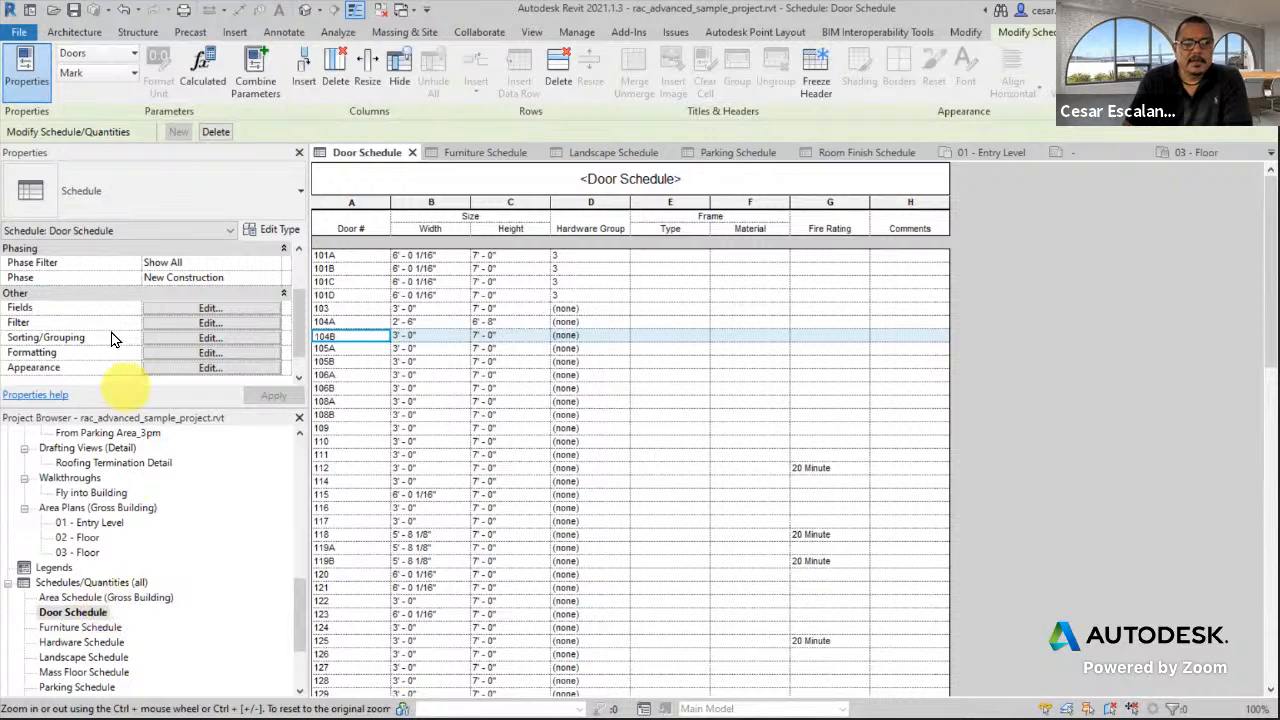
Add the Level field to the door schedule after Comments.
{"action": "left_click", "coordinate": [219, 306]}
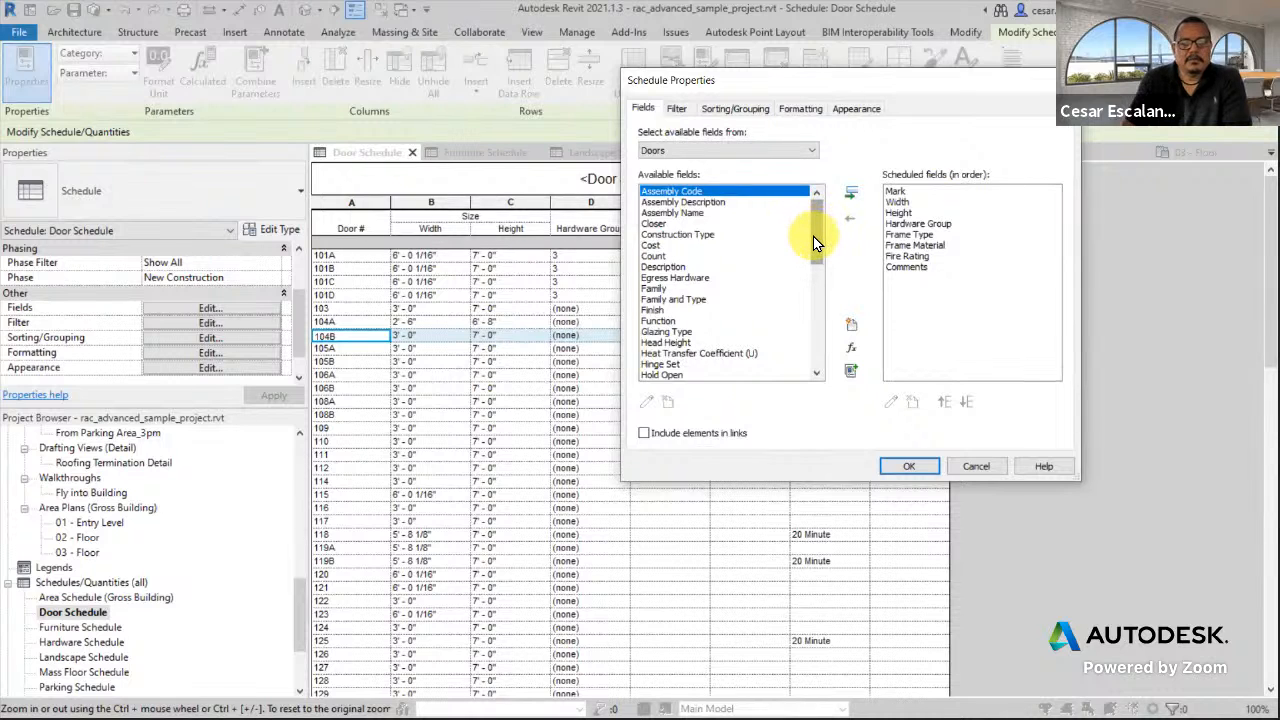
{"action": "left_click_drag", "start_coordinate": [813, 236], "coordinate": [809, 272]}
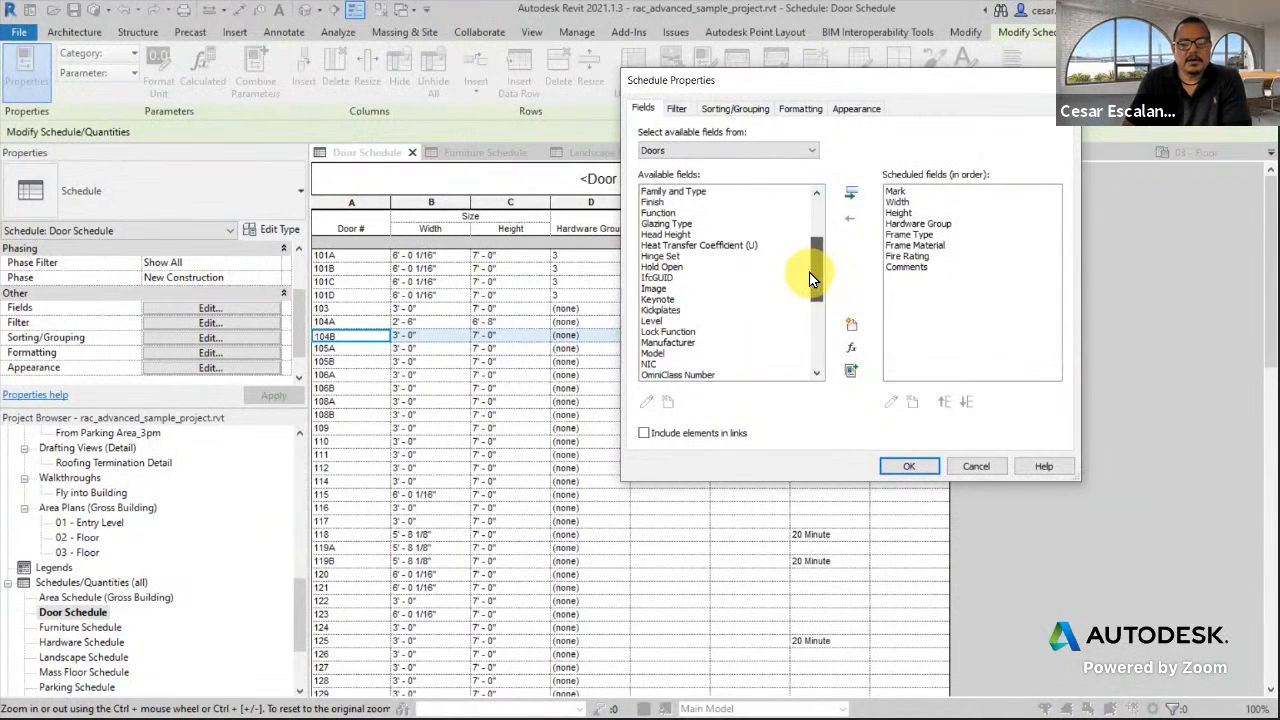
{"action": "left_click", "coordinate": [659, 322]}
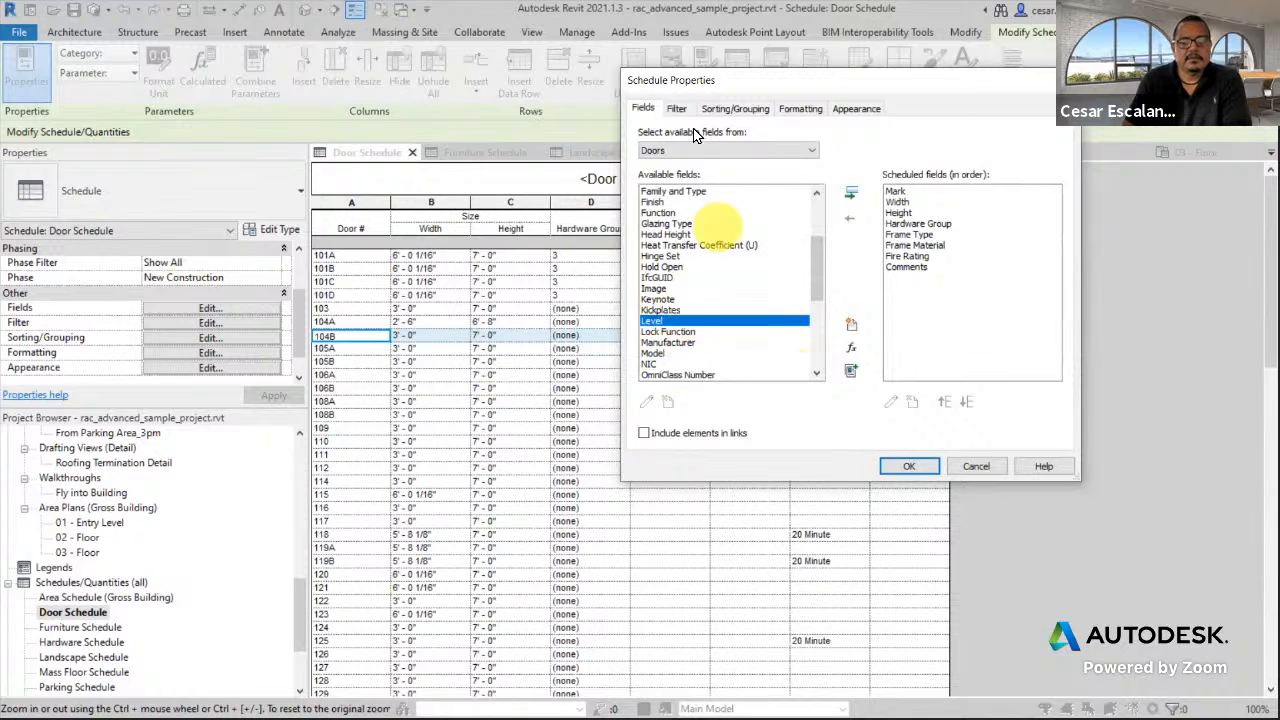
{"action": "left_click", "coordinate": [850, 192]}
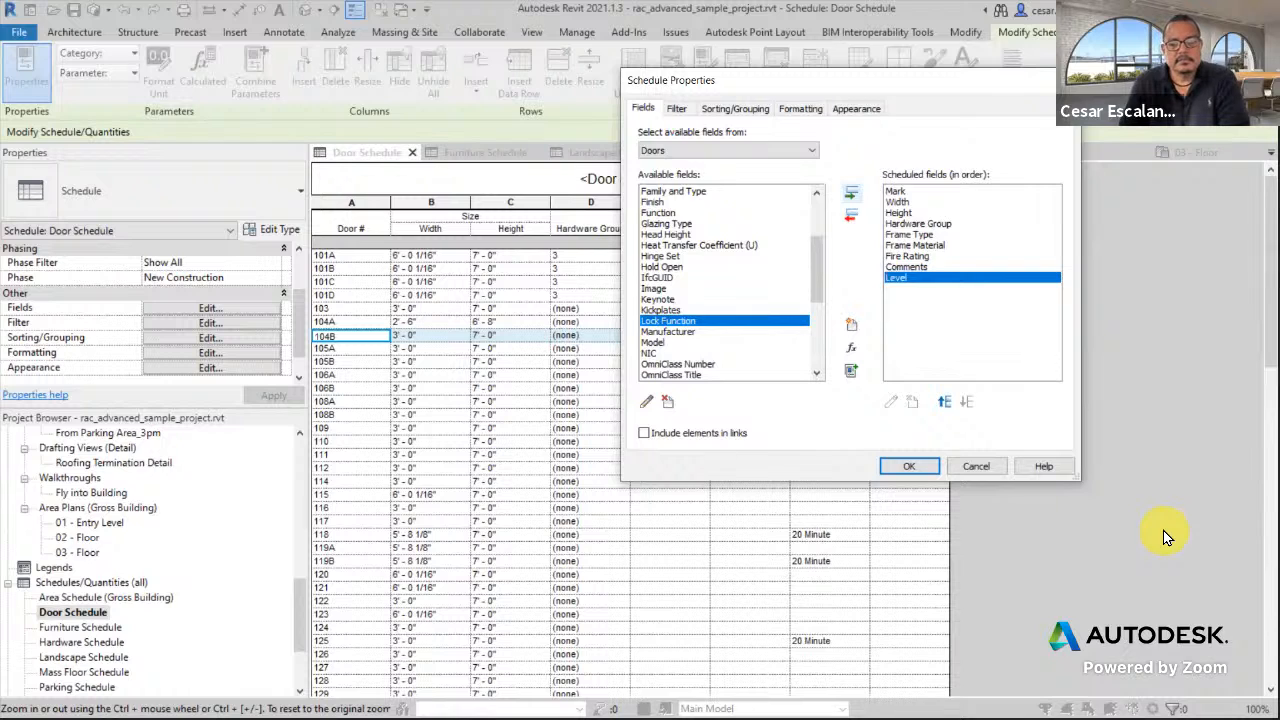
{"action": "left_click", "coordinate": [906, 466]}
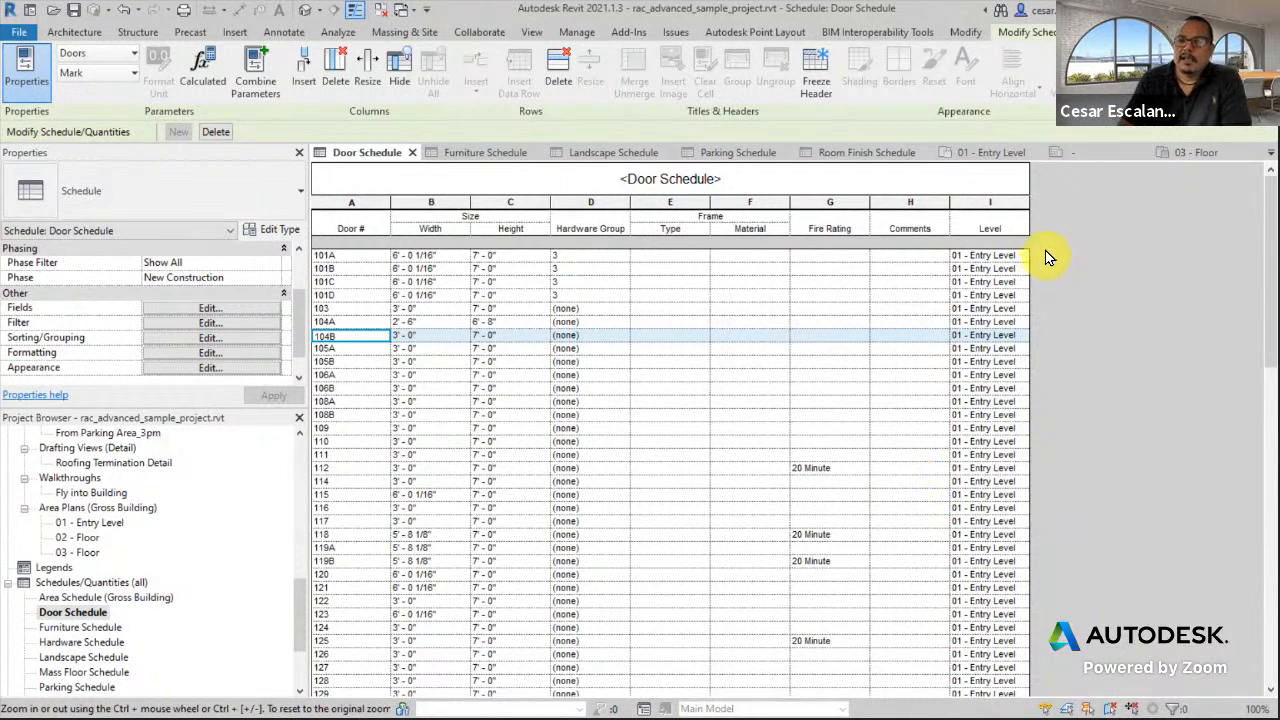
Widen the Level column of the door schedule and review the levels assigned to the doors.
{"action": "left_click_drag", "start_coordinate": [1030, 229], "coordinate": [1103, 306]}
{"action": "scroll", "coordinate": [1103, 310], "scroll_direction": "down", "scroll_amount": 10}
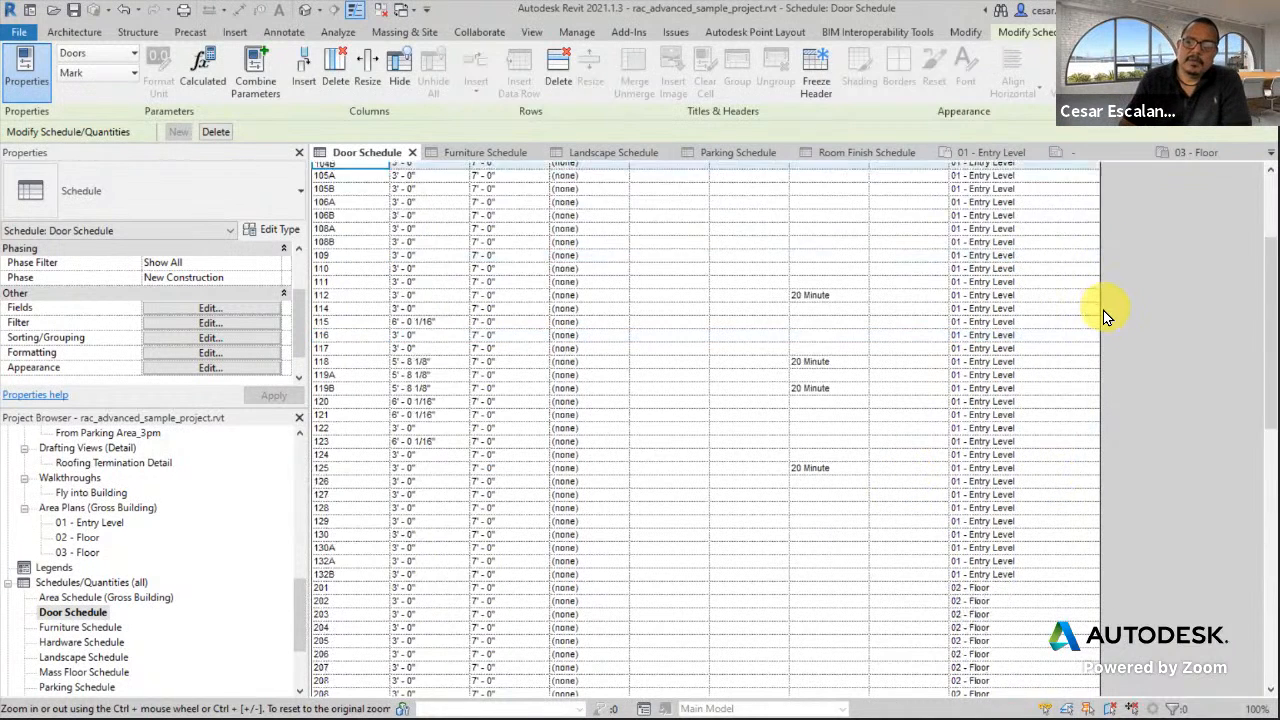
{"action": "scroll", "coordinate": [1103, 310], "scroll_direction": "up", "scroll_amount": 10}
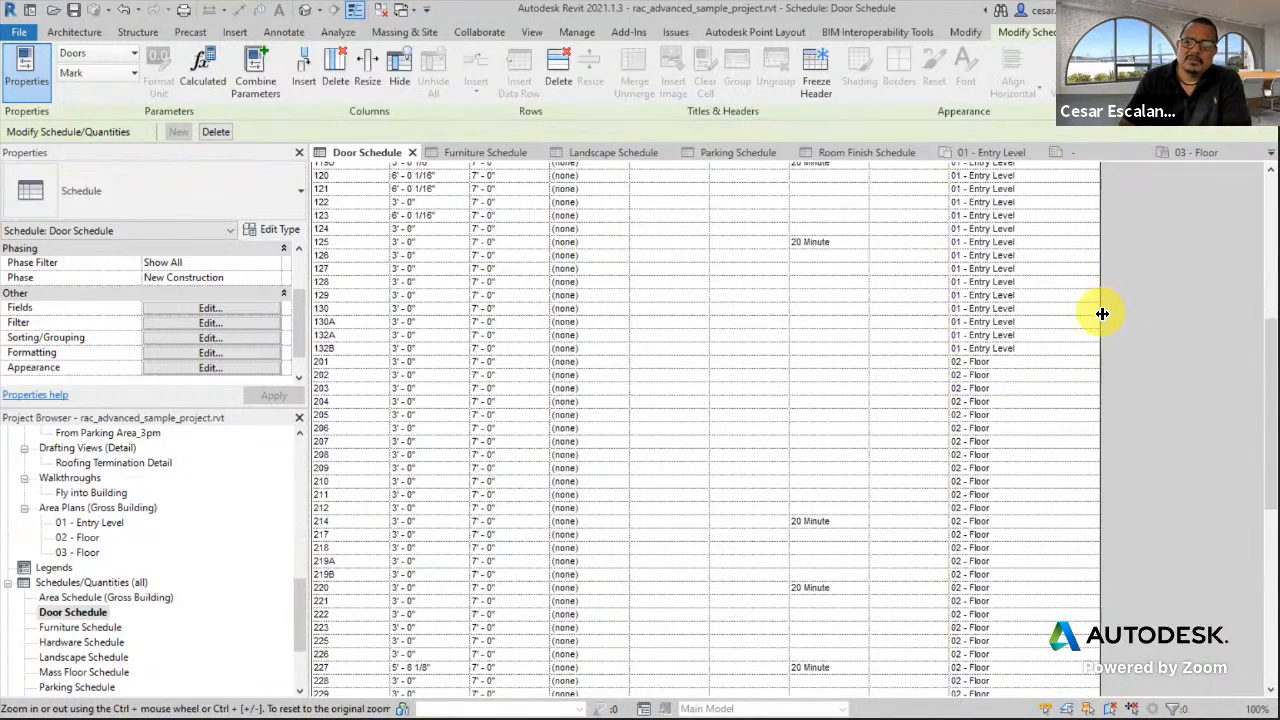
{"action": "scroll", "coordinate": [1100, 316], "scroll_direction": "up", "scroll_amount": 1}
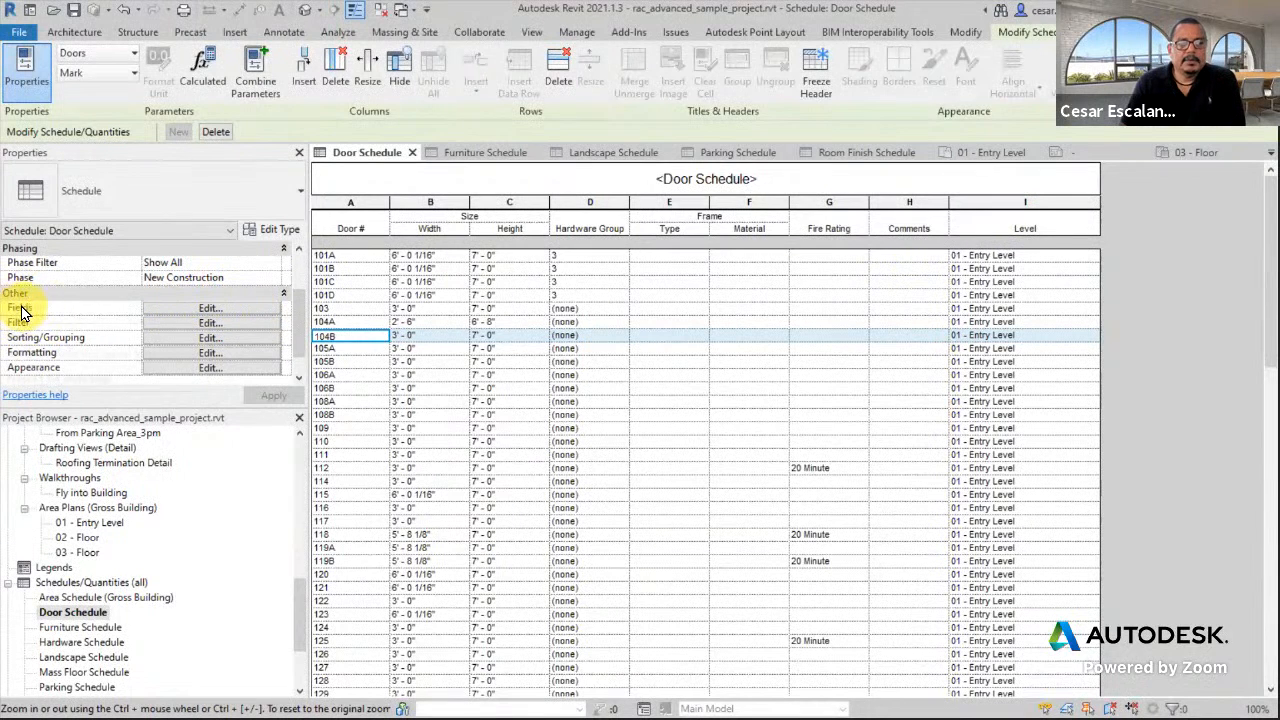
Review the door schedule's available and scheduled fields, including the Level entry.
{"action": "left_click", "coordinate": [198, 310]}
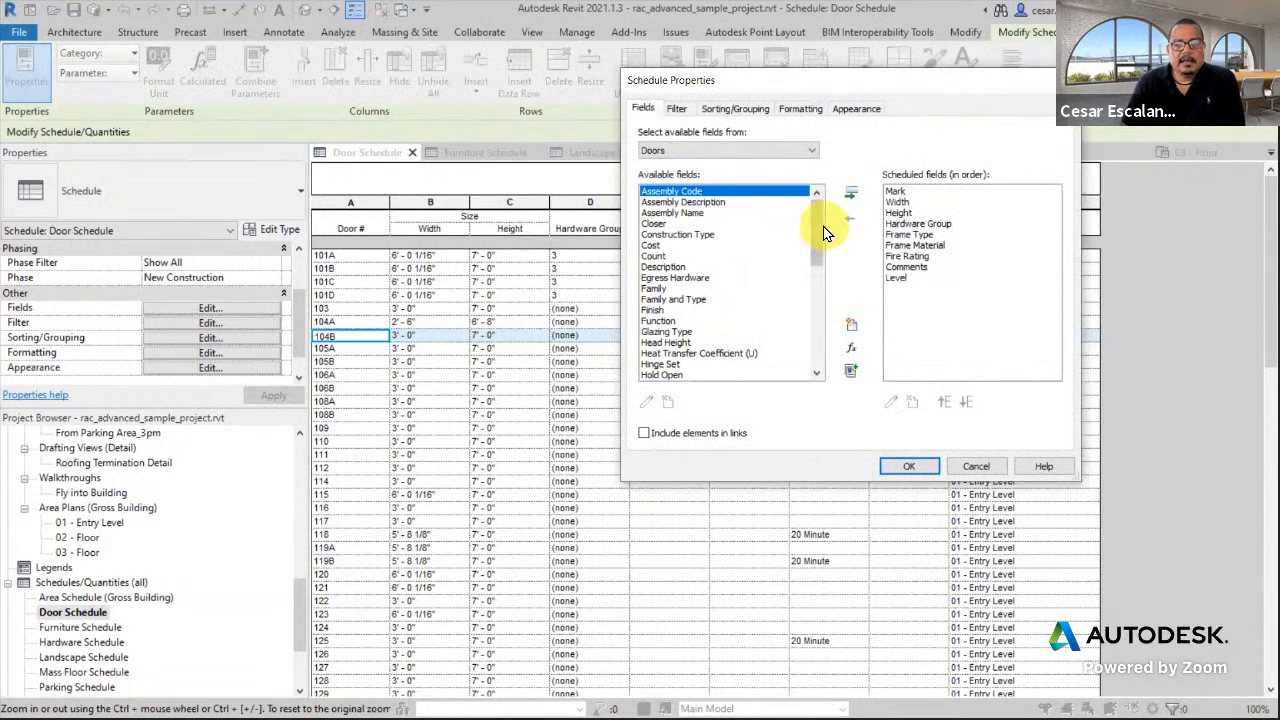
{"action": "left_click", "coordinate": [905, 278]}
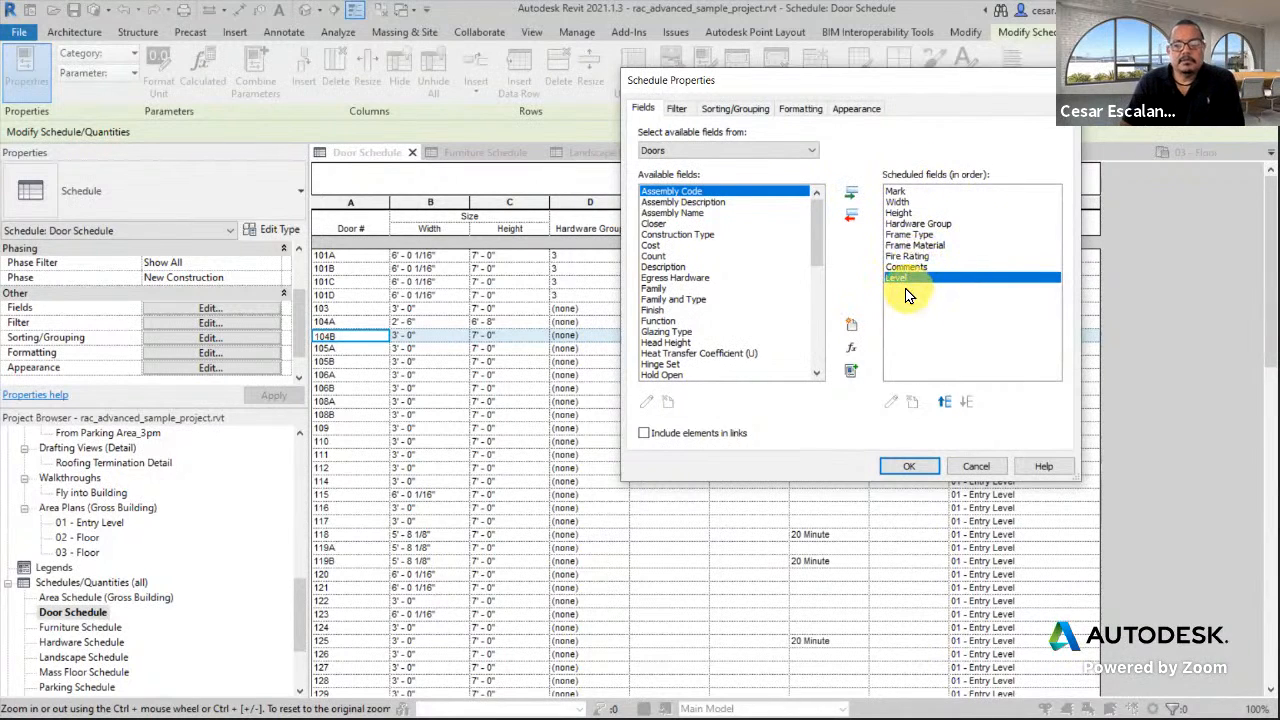
{"action": "left_click", "coordinate": [905, 467]}
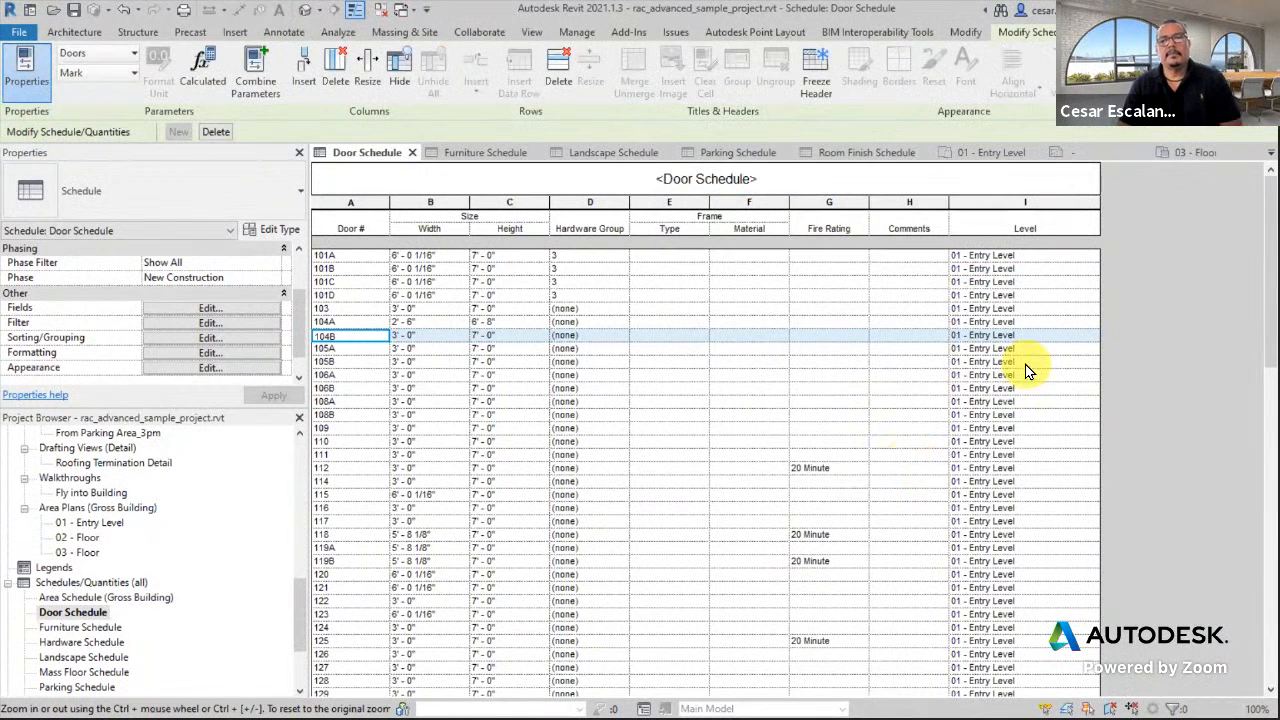
Review the levels listed in the door schedule and hide its Level column.
{"action": "scroll", "coordinate": [1050, 318], "scroll_direction": "down", "scroll_amount": 10}
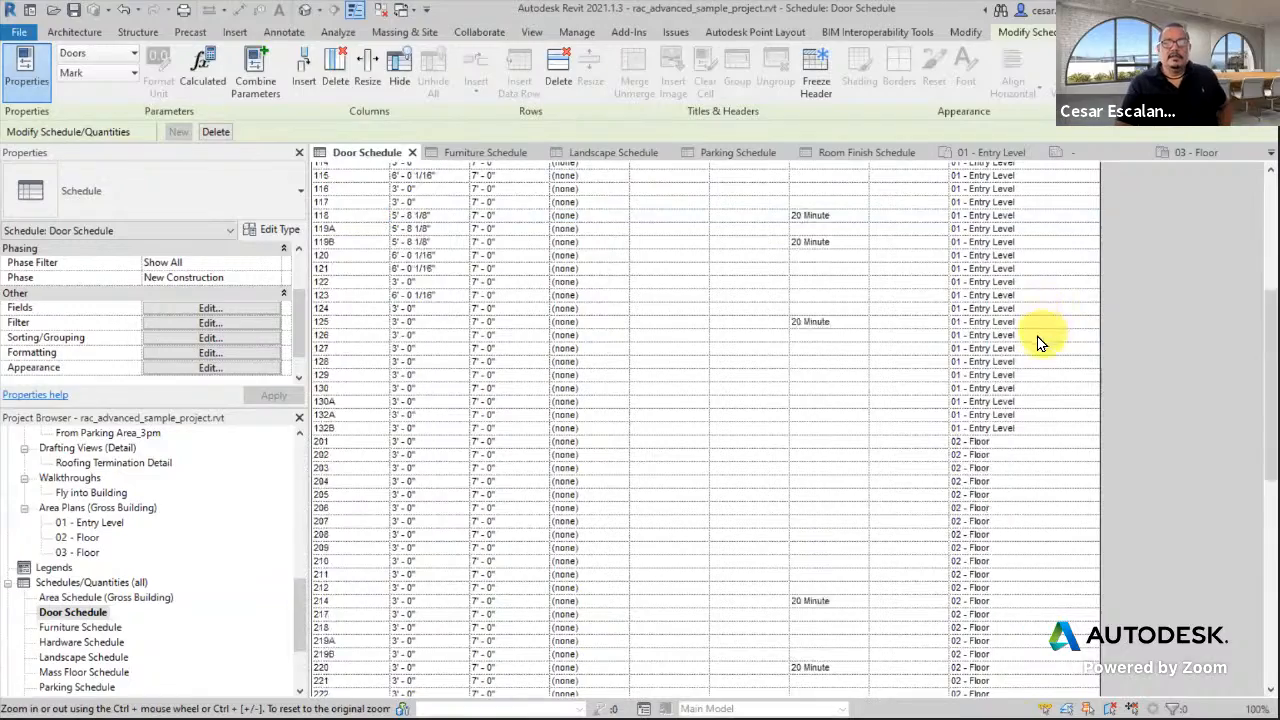
{"action": "scroll", "coordinate": [1015, 385], "scroll_direction": "up", "scroll_amount": 10}
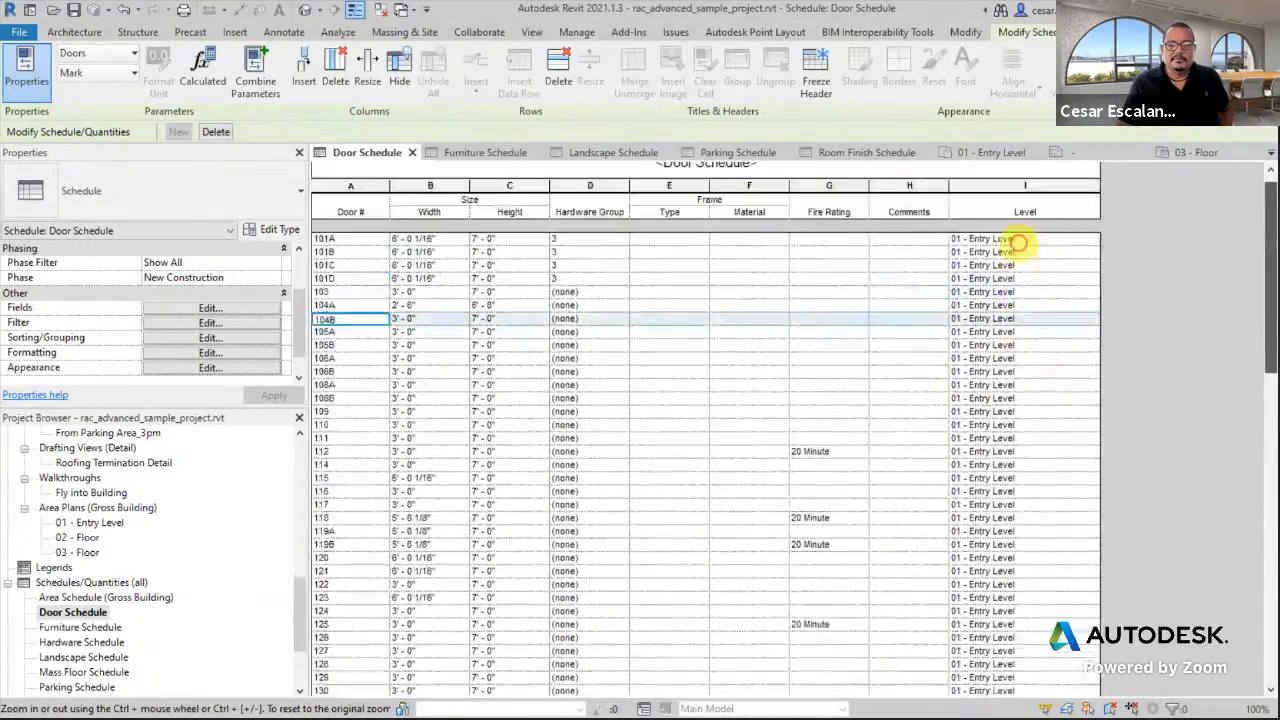
{"action": "scroll", "coordinate": [1020, 243], "scroll_direction": "down", "scroll_amount": 10}
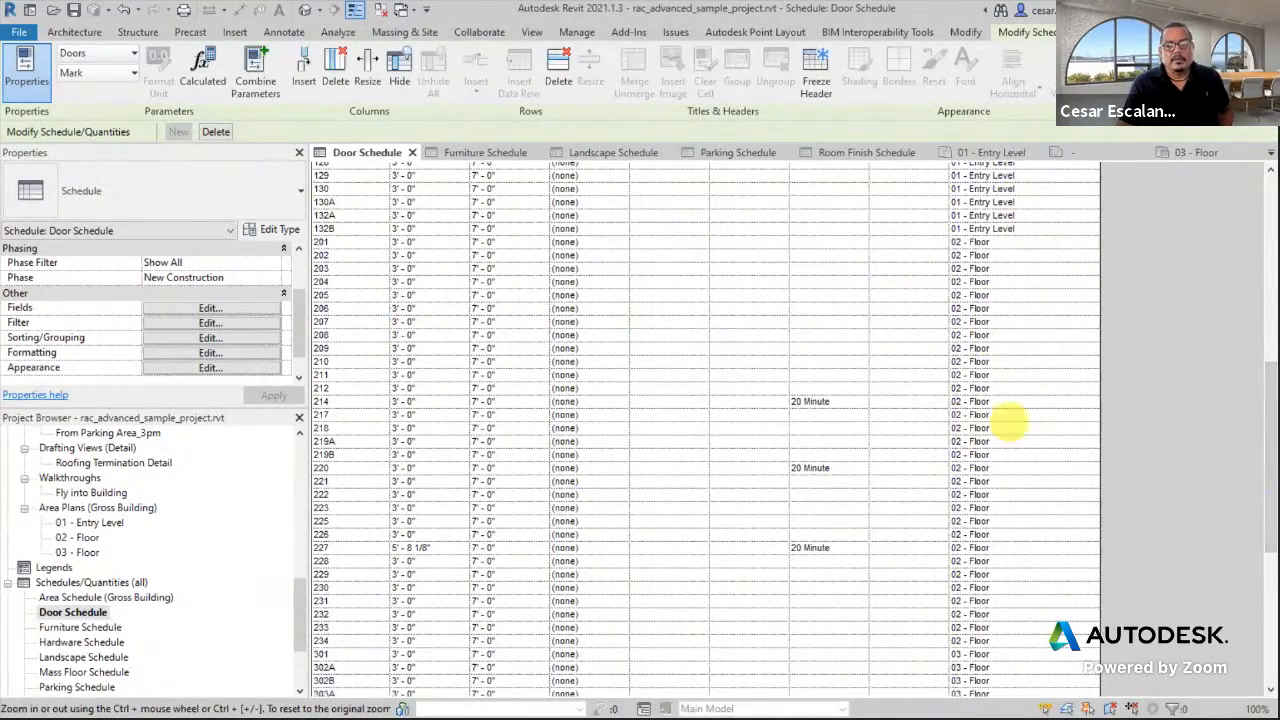
{"action": "scroll", "coordinate": [1020, 240], "scroll_direction": "up", "scroll_amount": 10}
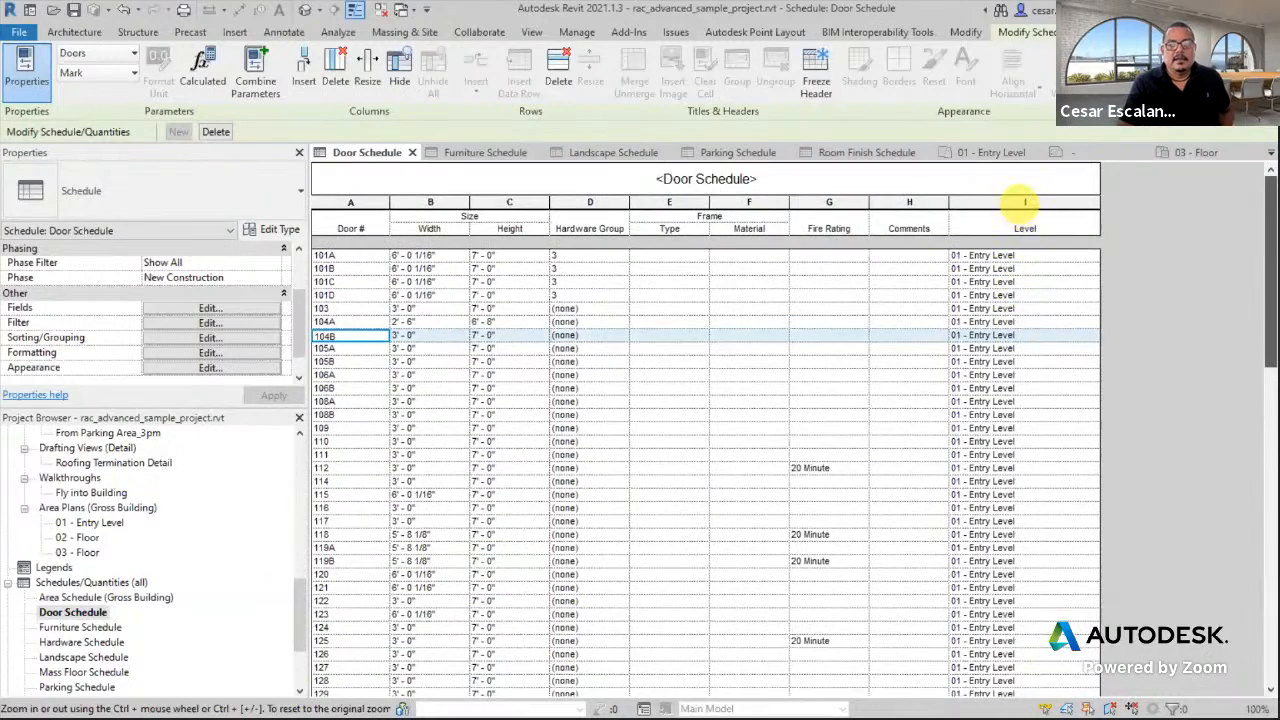
{"action": "left_click", "coordinate": [1033, 203]}
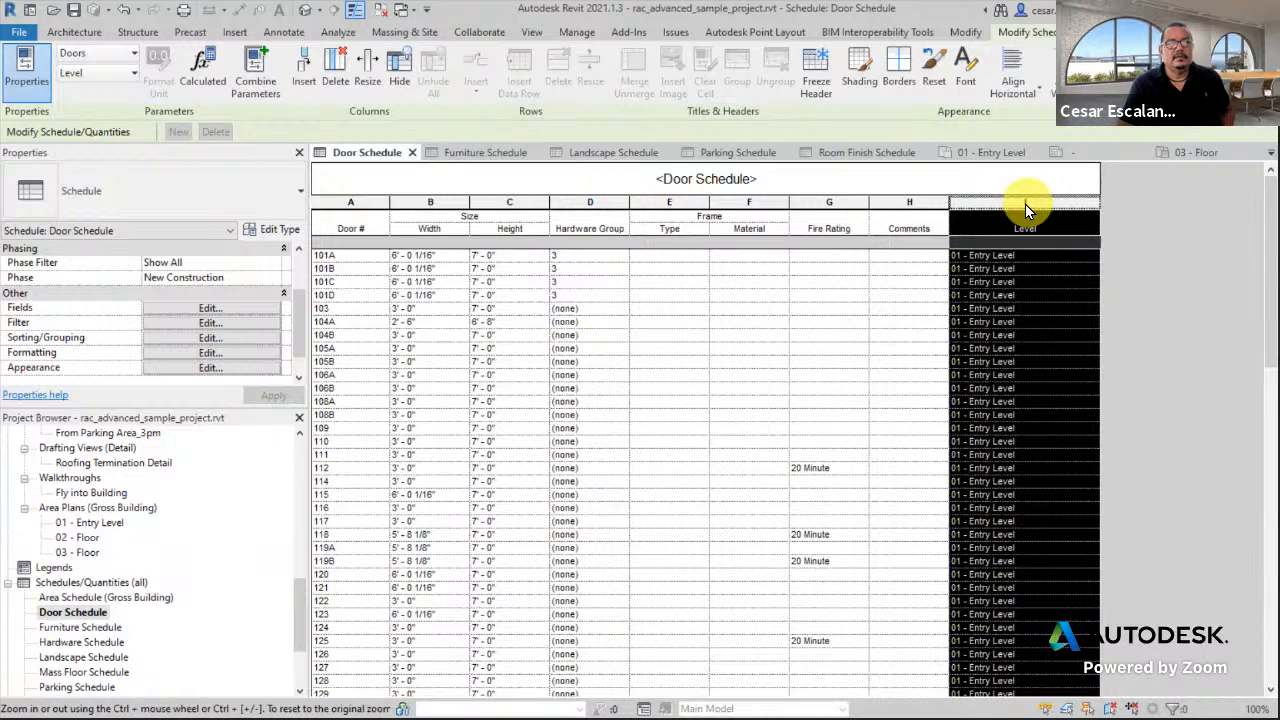
{"action": "left_click", "coordinate": [403, 72]}
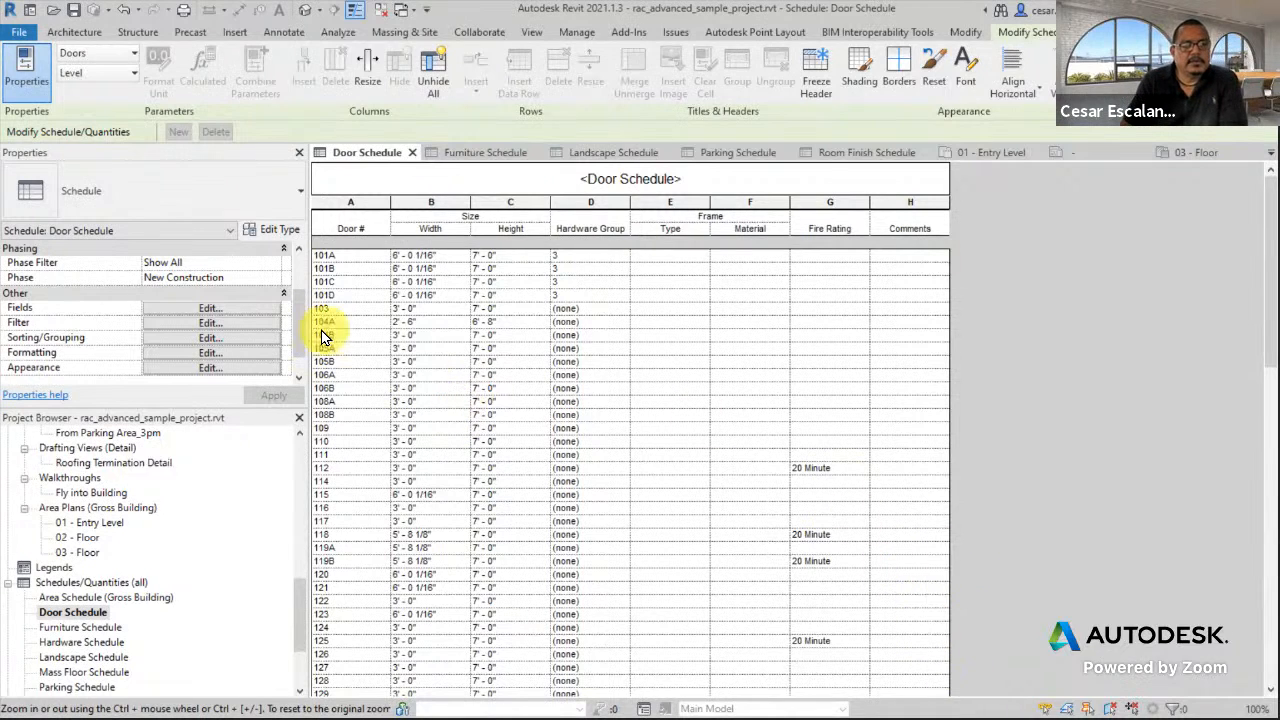
Sort the door schedule by Level first and by Mark second, both ascending.
{"action": "left_click", "coordinate": [203, 338]}
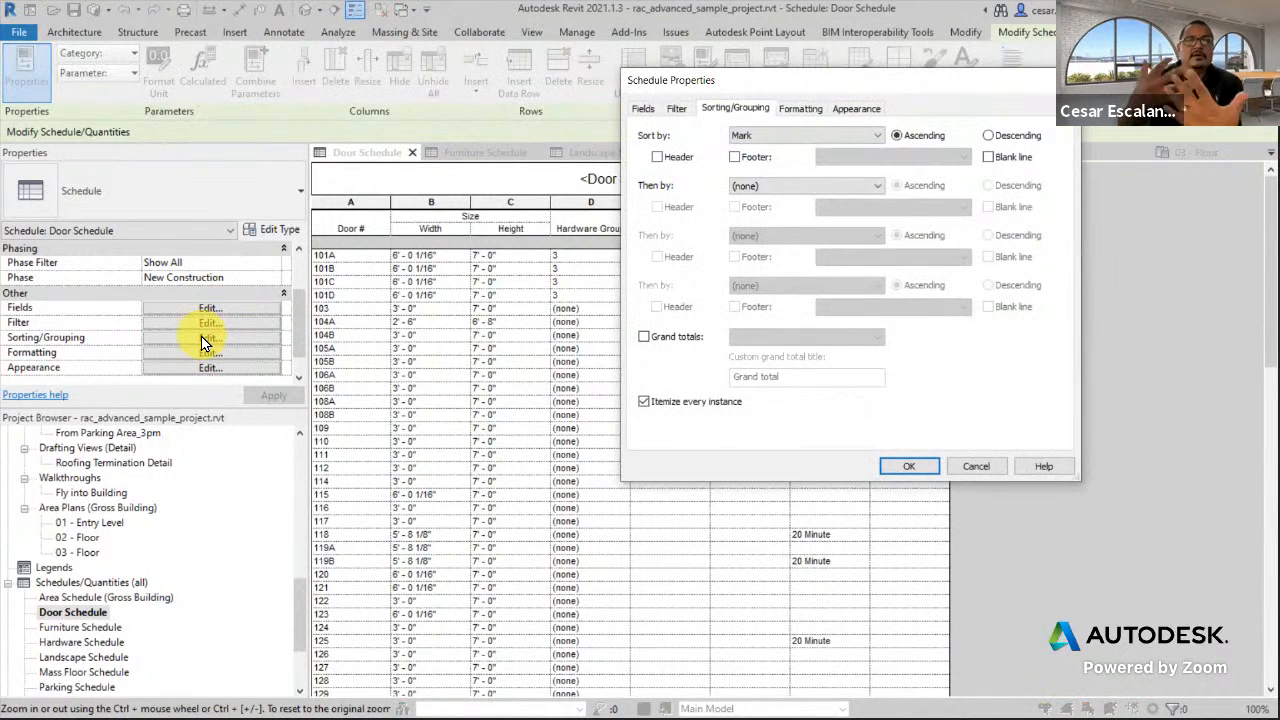
{"action": "left_click", "coordinate": [852, 135]}
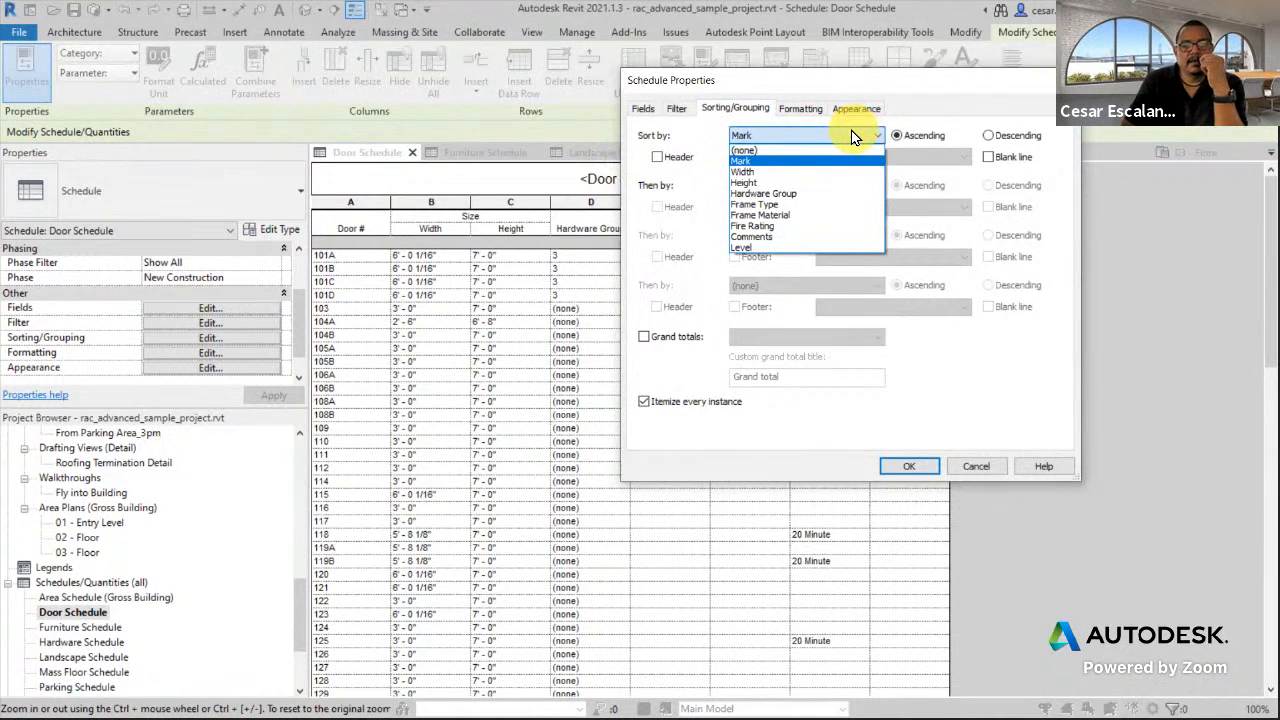
{"action": "left_click", "coordinate": [852, 135]}
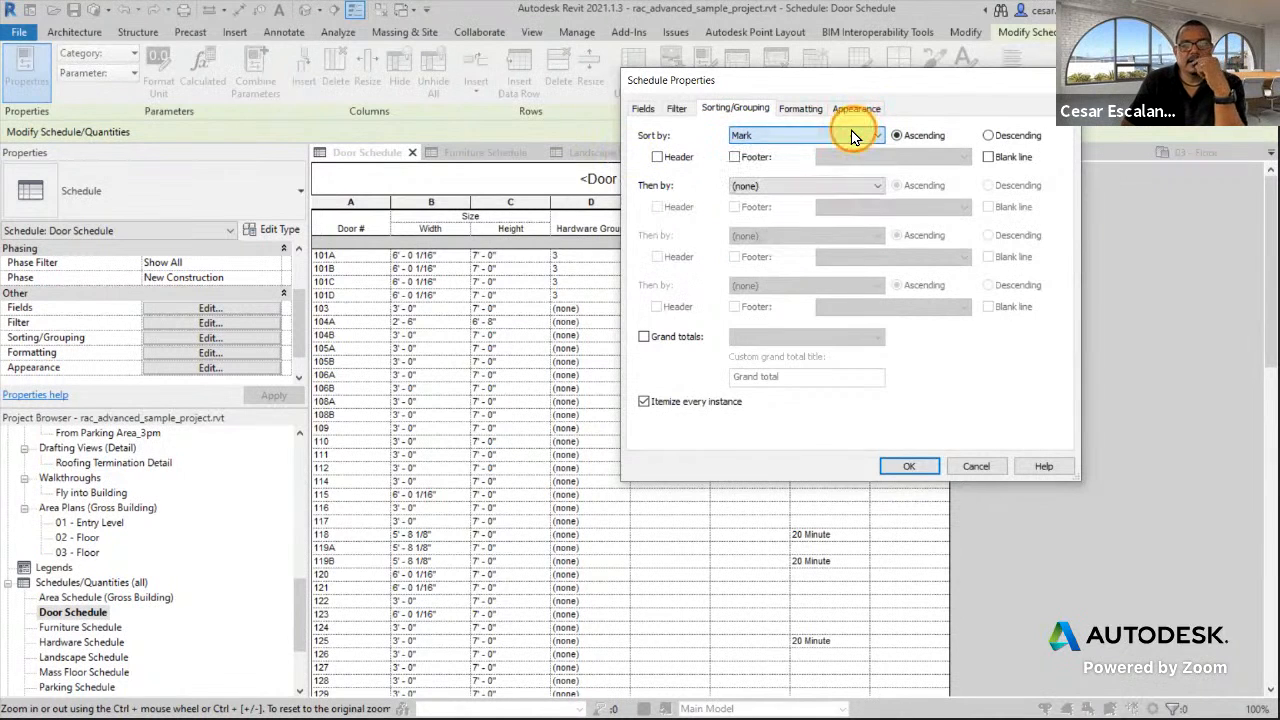
{"action": "left_click", "coordinate": [770, 184]}
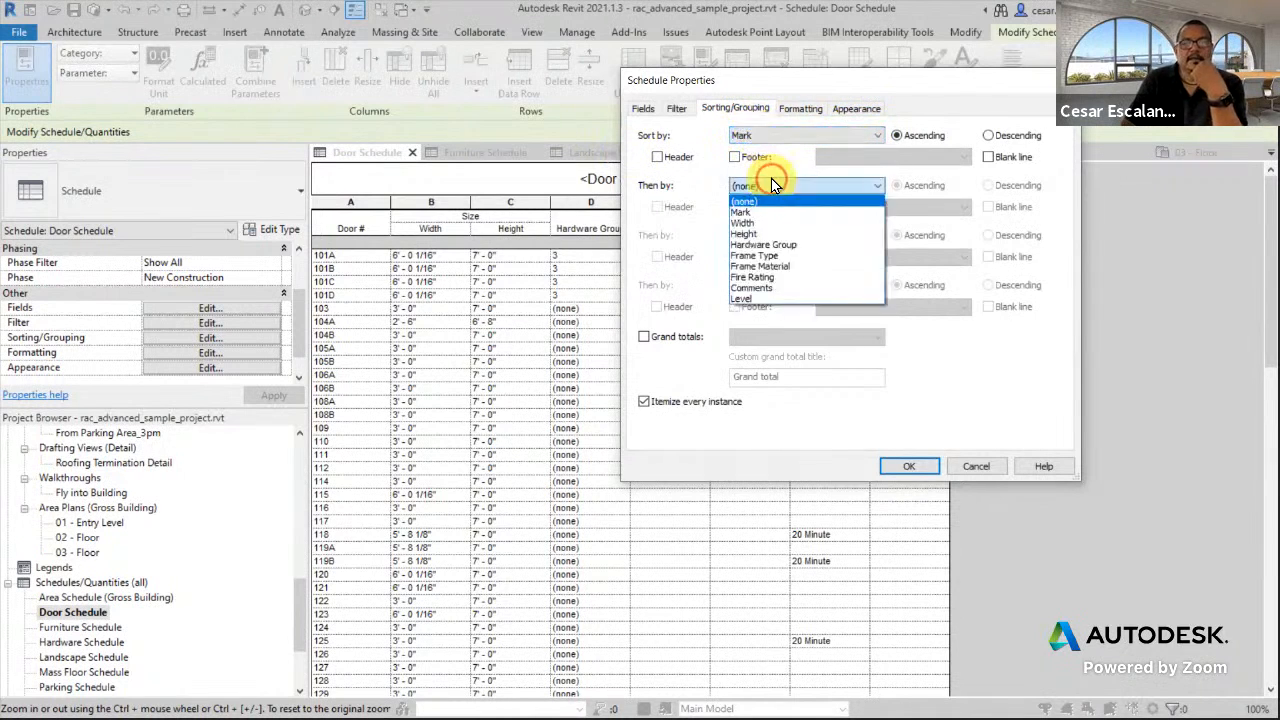
{"action": "left_click", "coordinate": [763, 297]}
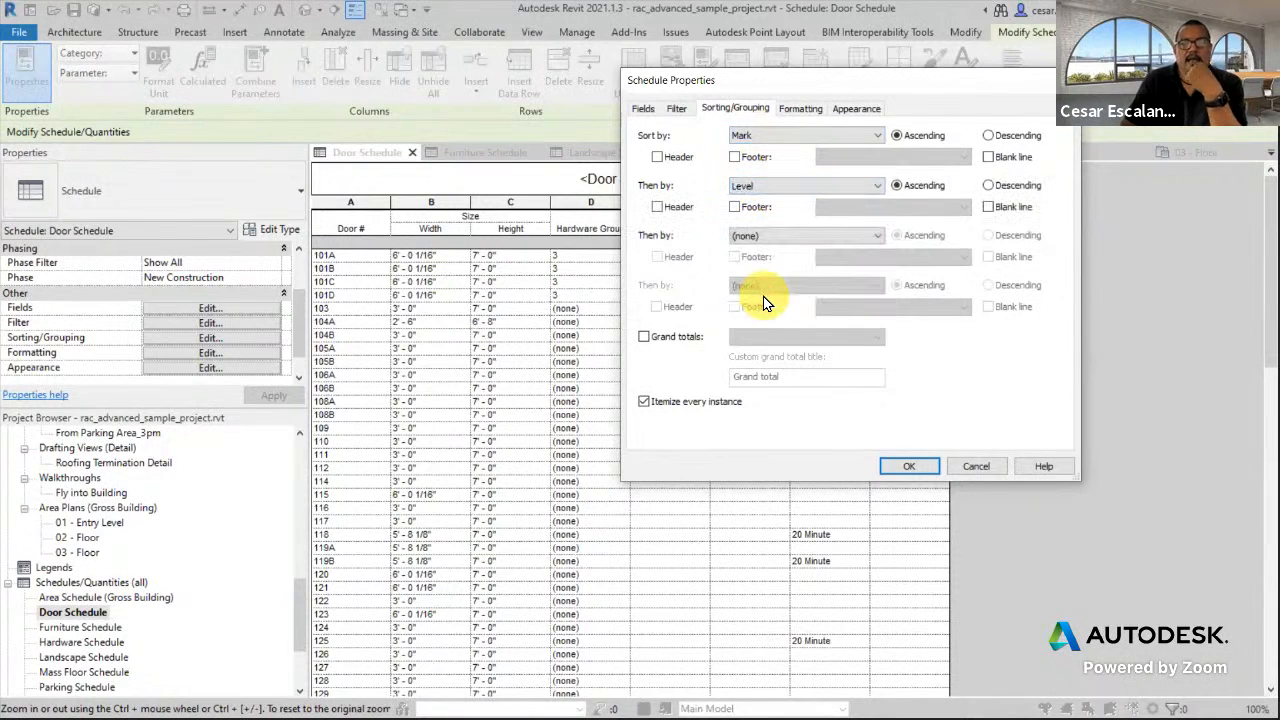
{"action": "left_click", "coordinate": [791, 138]}
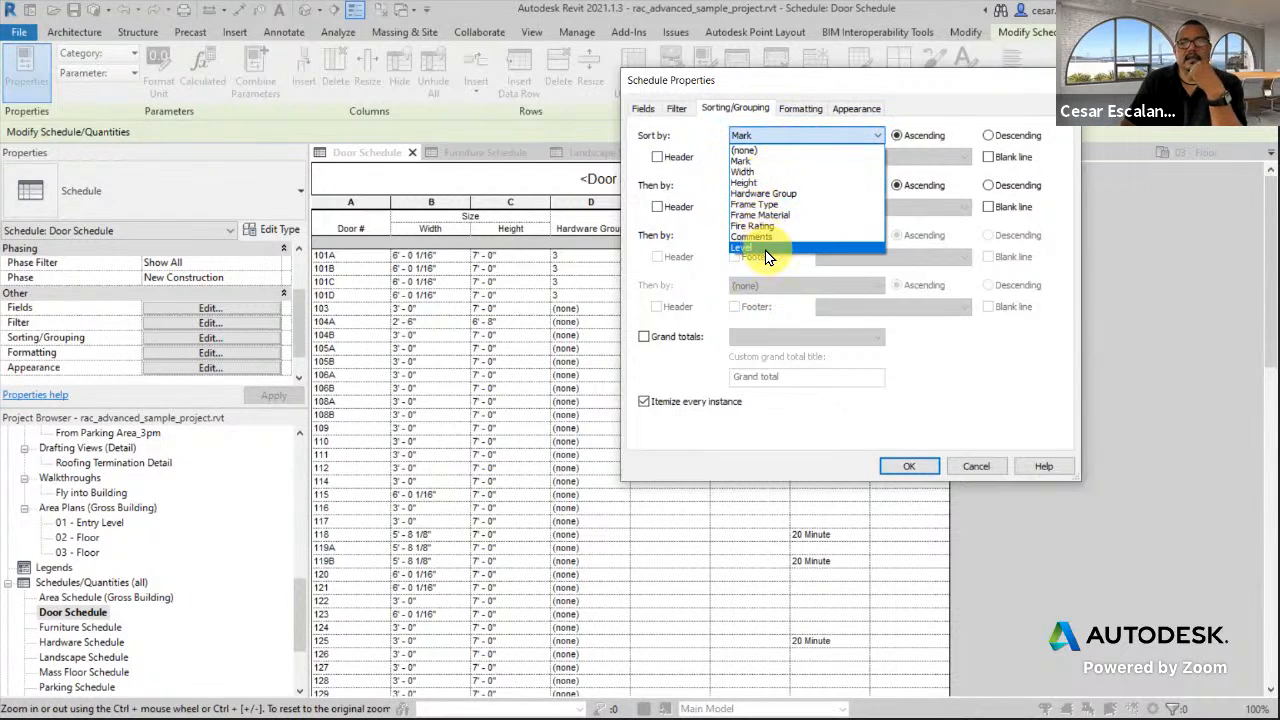
{"action": "left_click", "coordinate": [763, 248]}
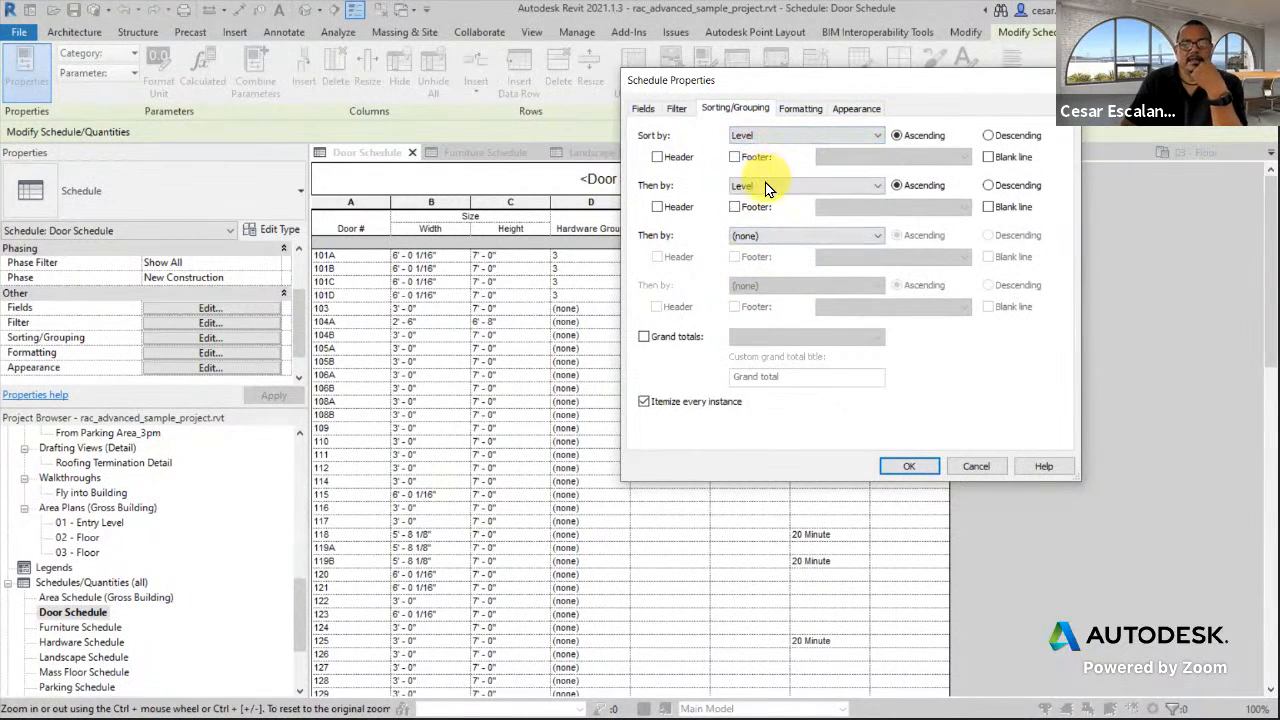
{"action": "left_click", "coordinate": [777, 185]}
{"action": "left_click", "coordinate": [758, 212]}
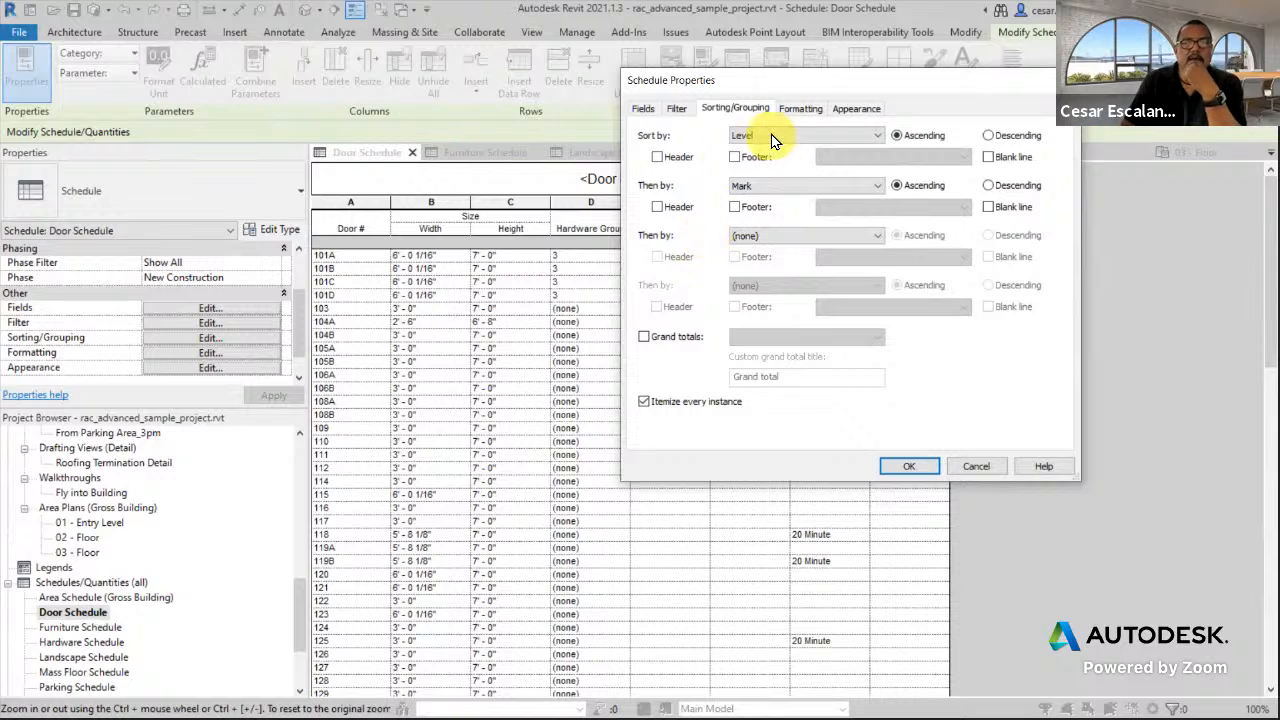
Turn on the header for the Level sorting, leave its blank line off, and apply the sorting settings.
{"action": "left_click", "coordinate": [657, 158]}
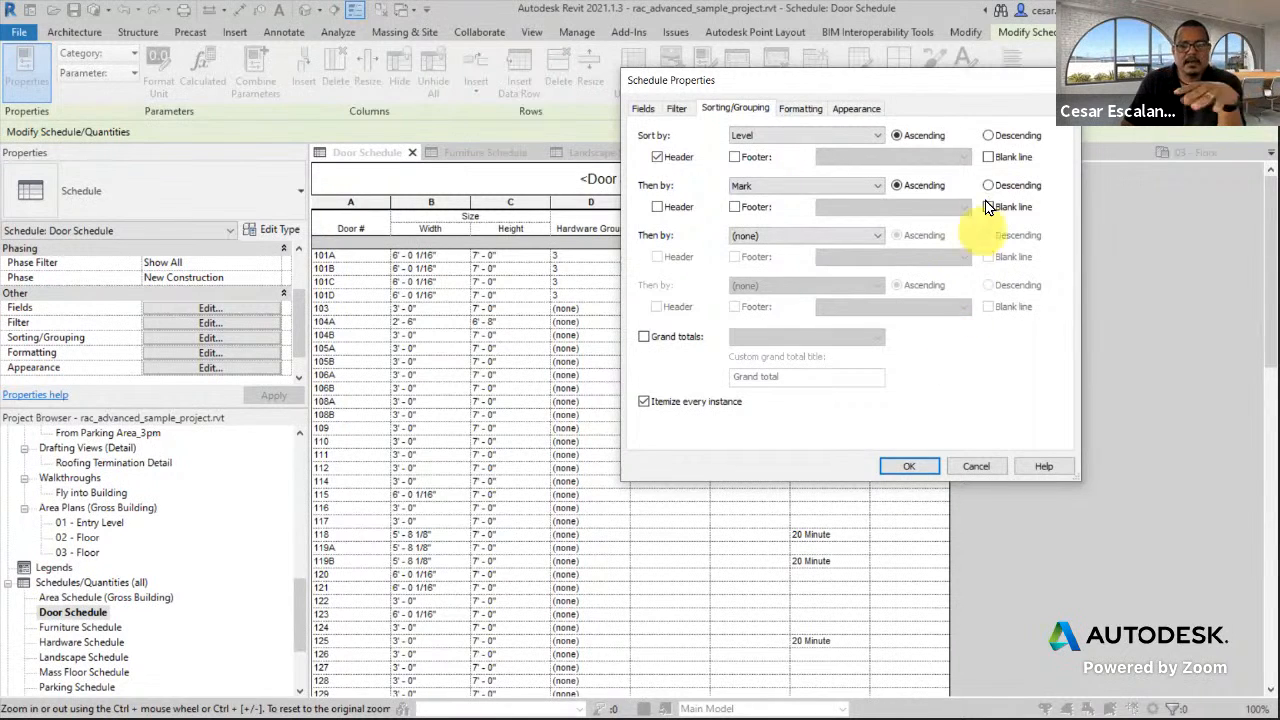
{"action": "left_click", "coordinate": [990, 158]}
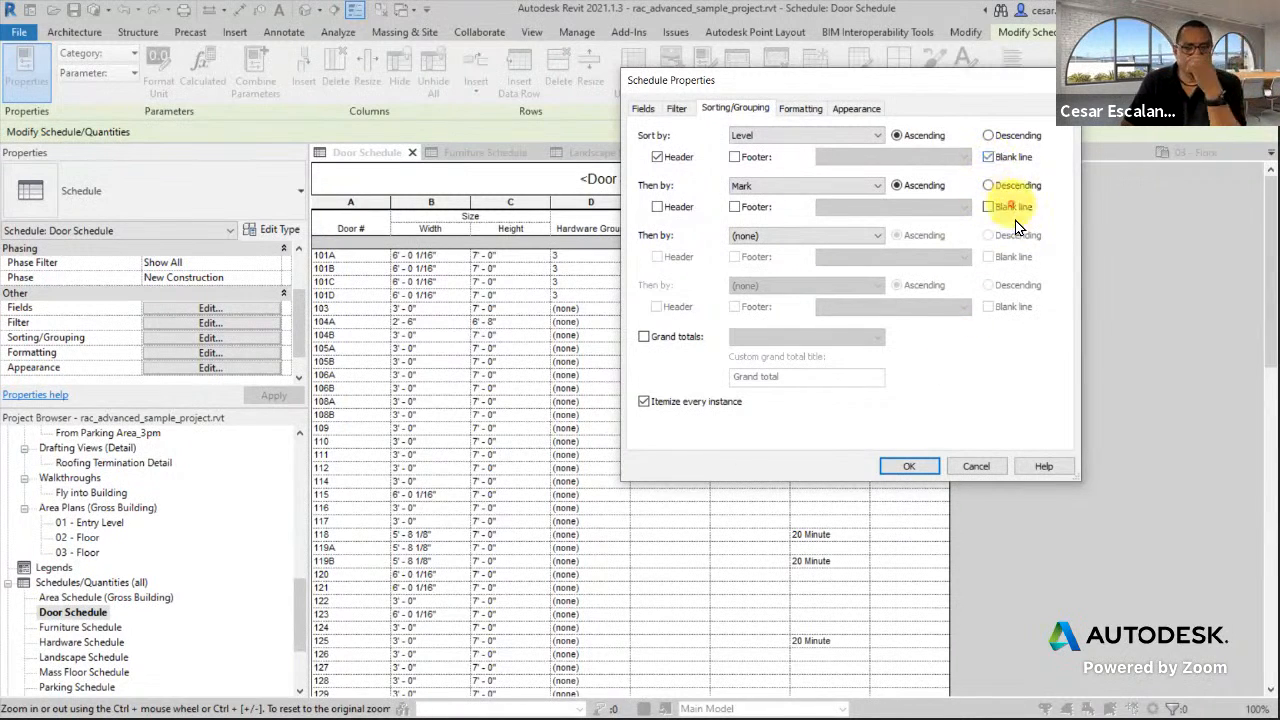
{"action": "left_click", "coordinate": [989, 157]}
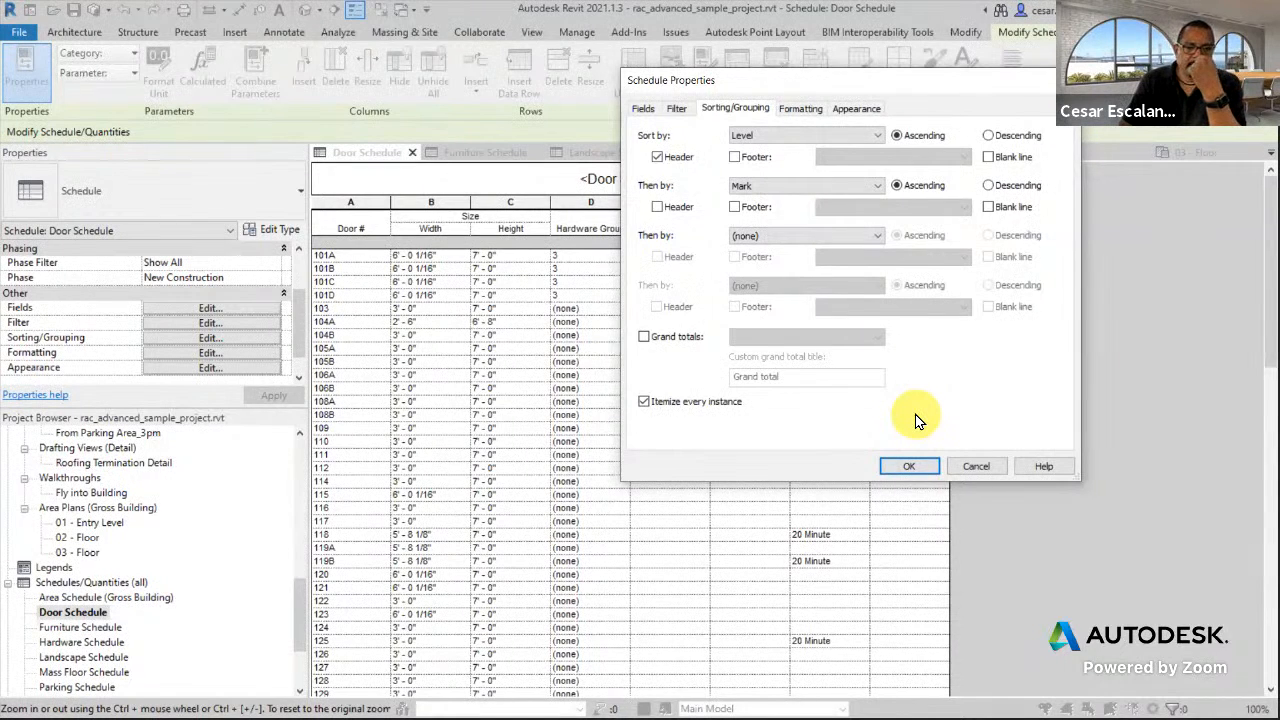
{"action": "left_click", "coordinate": [913, 466]}
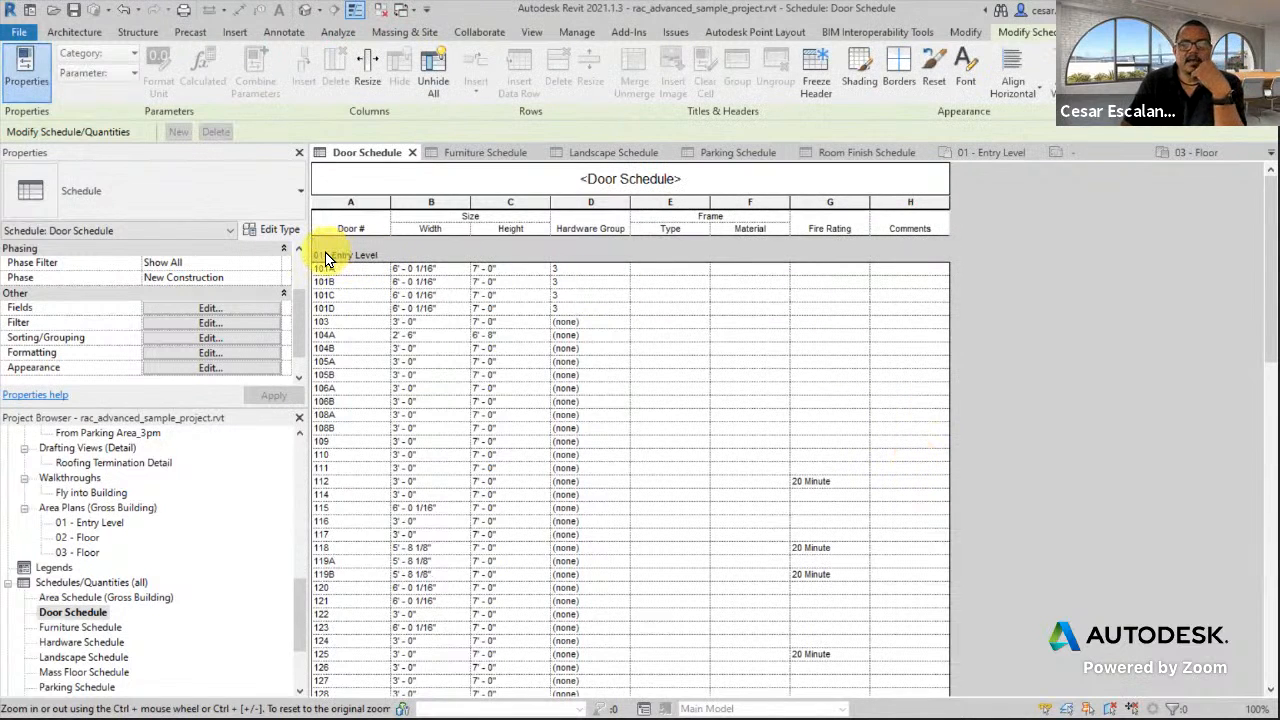
Examine how the door schedule's rows are grouped under the level headers, from the entry level to the third floor.
{"action": "scroll", "coordinate": [555, 266], "scroll_direction": "down", "scroll_amount": 5}
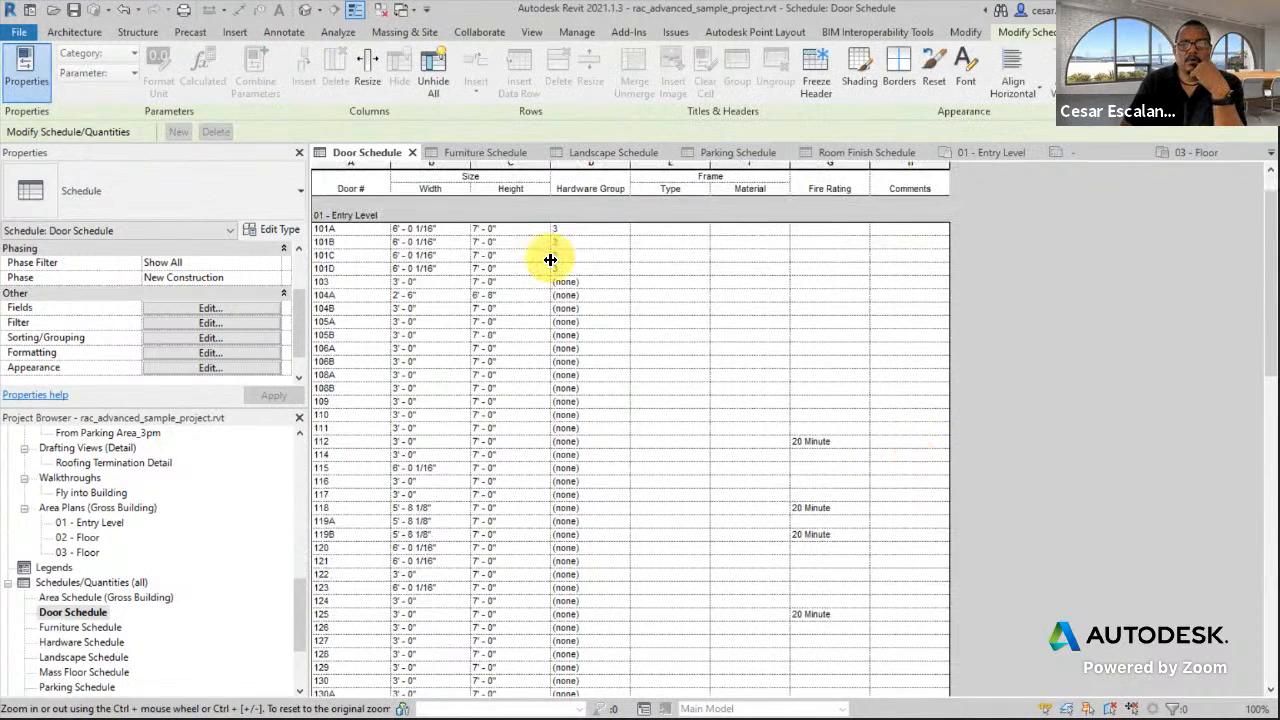
{"action": "scroll", "coordinate": [556, 268], "scroll_direction": "down", "scroll_amount": 15}
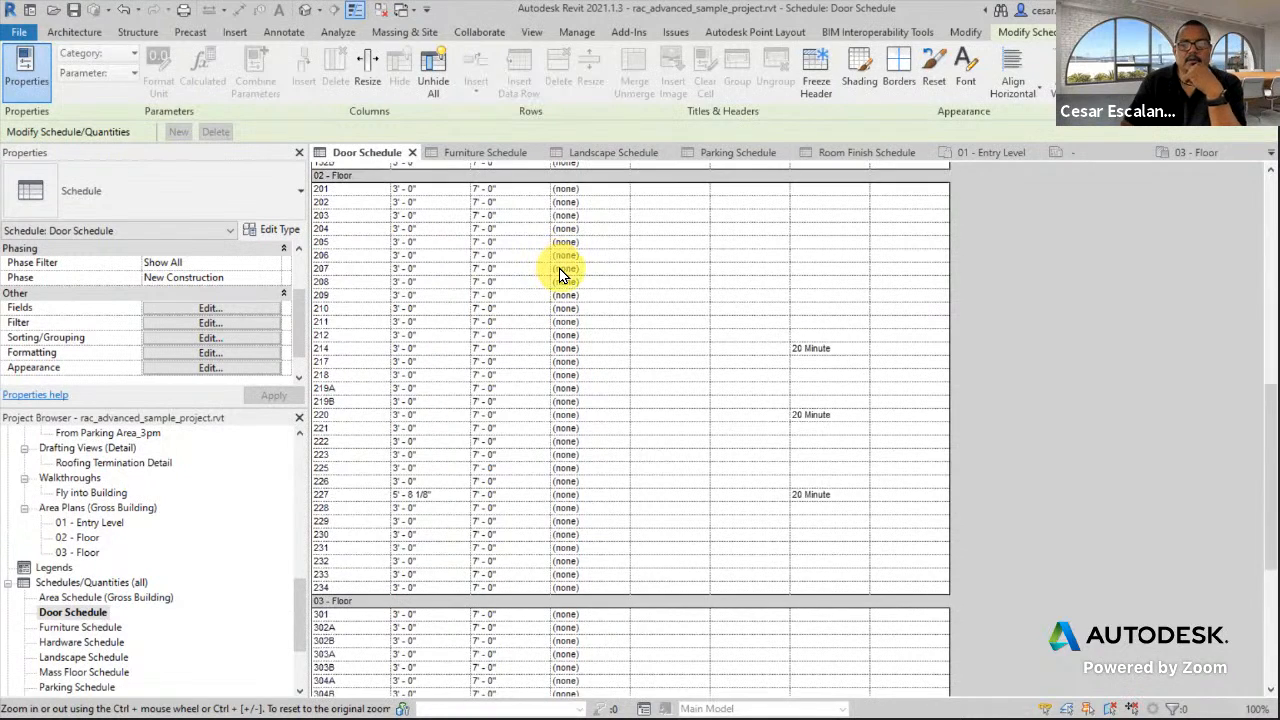
{"action": "scroll", "coordinate": [385, 430], "scroll_direction": "down", "scroll_amount": 3}
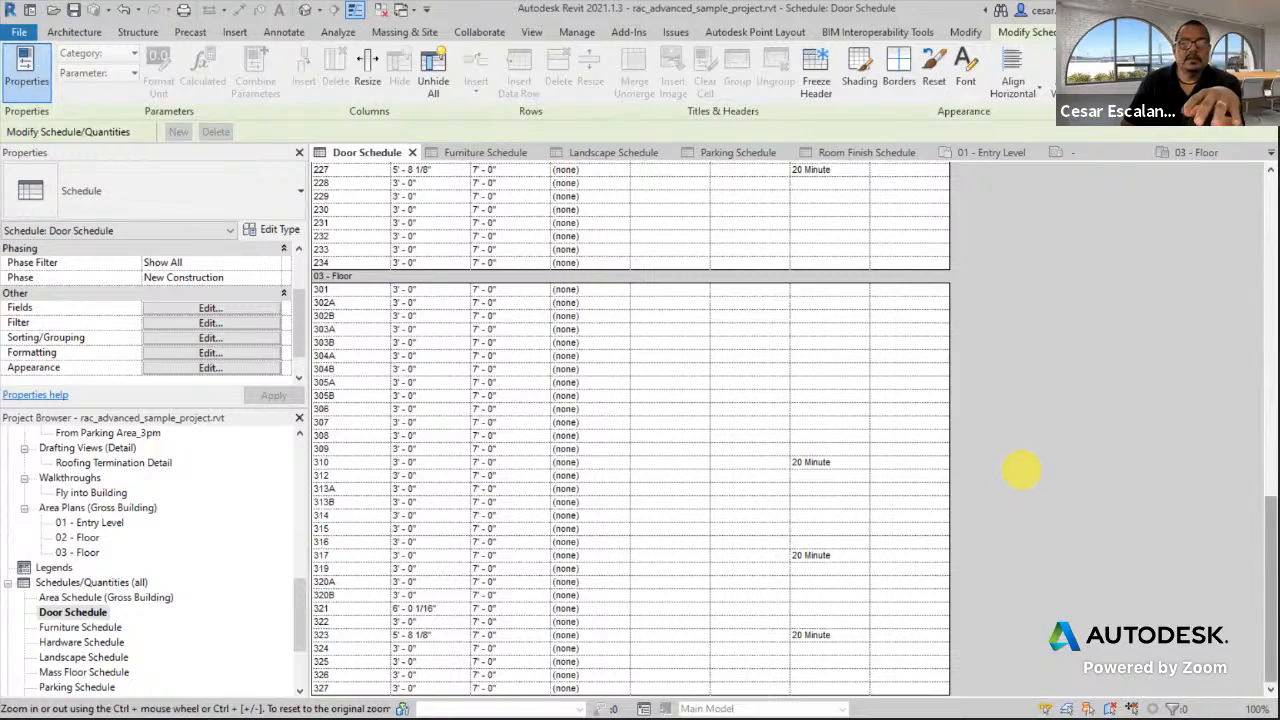
{"action": "scroll", "coordinate": [1020, 468], "scroll_direction": "up", "scroll_amount": 20}
{"action": "scroll", "coordinate": [1010, 231], "scroll_direction": "up", "scroll_amount": 2}
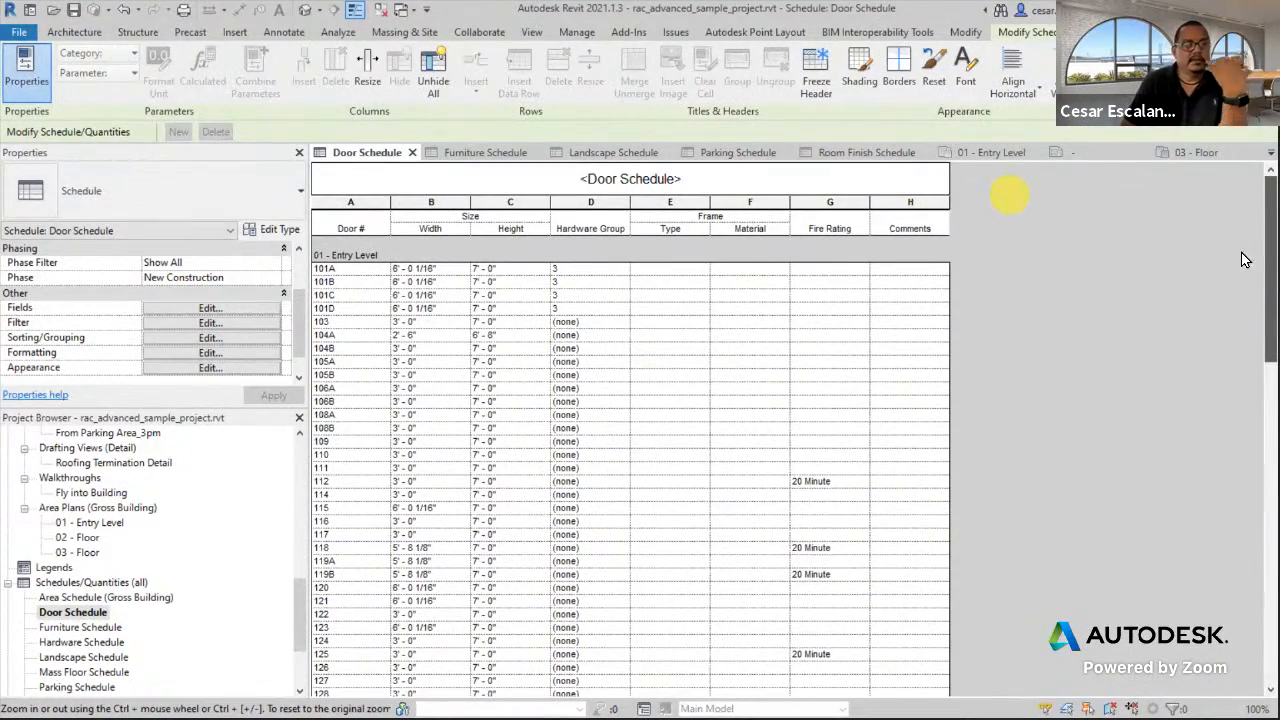
{"action": "scroll", "coordinate": [795, 419], "scroll_direction": "down", "scroll_amount": 5}
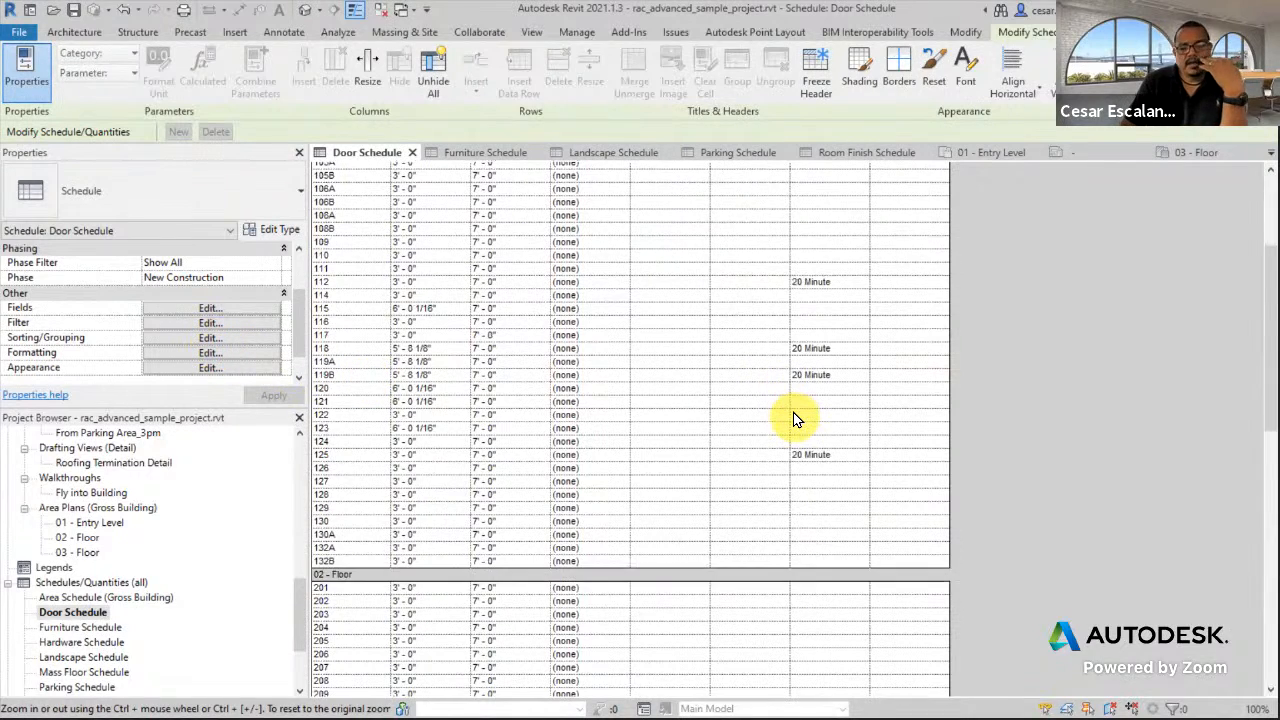
{"action": "scroll", "coordinate": [795, 419], "scroll_direction": "down", "scroll_amount": 8}
{"action": "scroll", "coordinate": [795, 419], "scroll_direction": "up", "scroll_amount": 14}
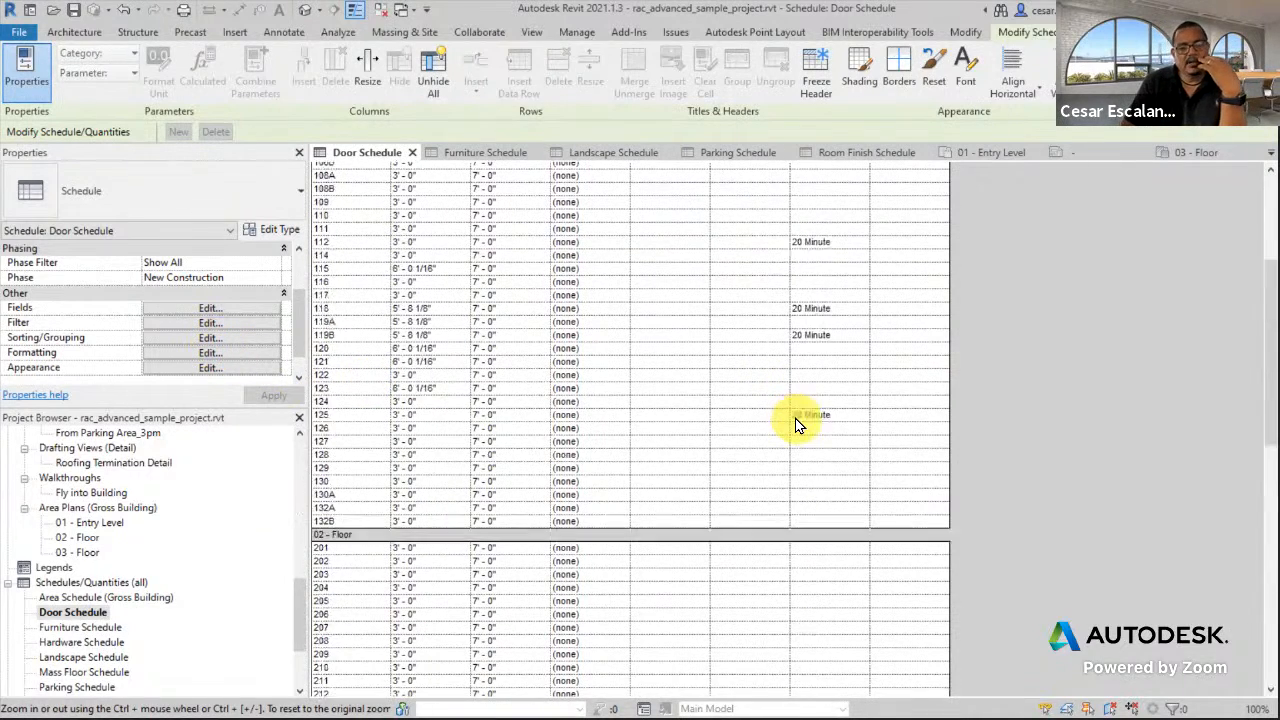
Add a blank line to the door schedule's Level sorting, check the formatting and appearance settings, and apply the change.
{"action": "left_click", "coordinate": [207, 339]}
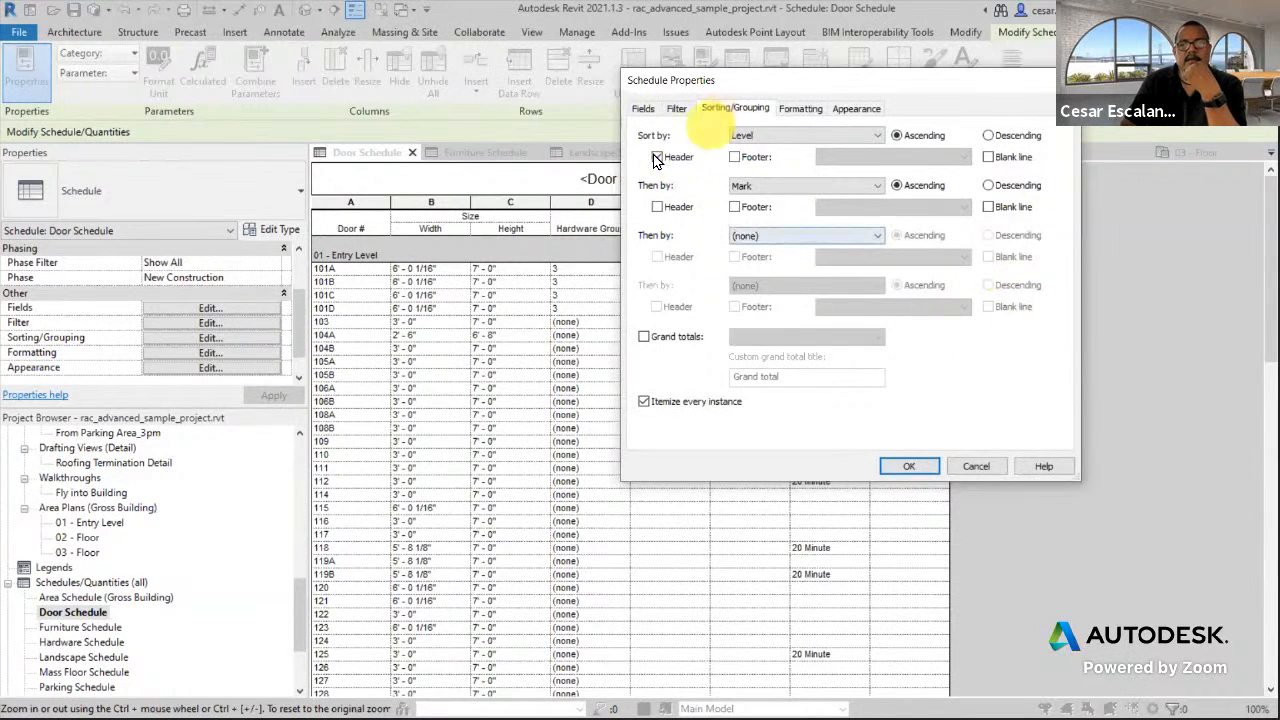
{"action": "left_click", "coordinate": [988, 157]}
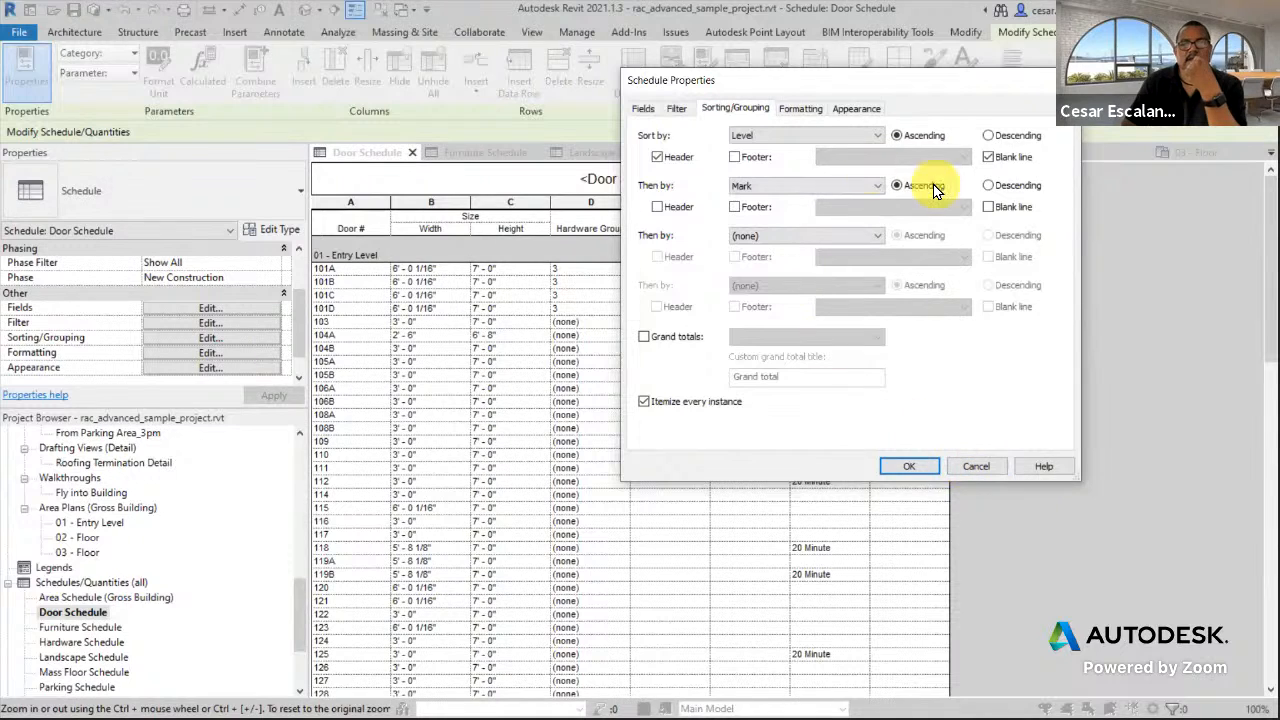
{"action": "left_click", "coordinate": [858, 109]}
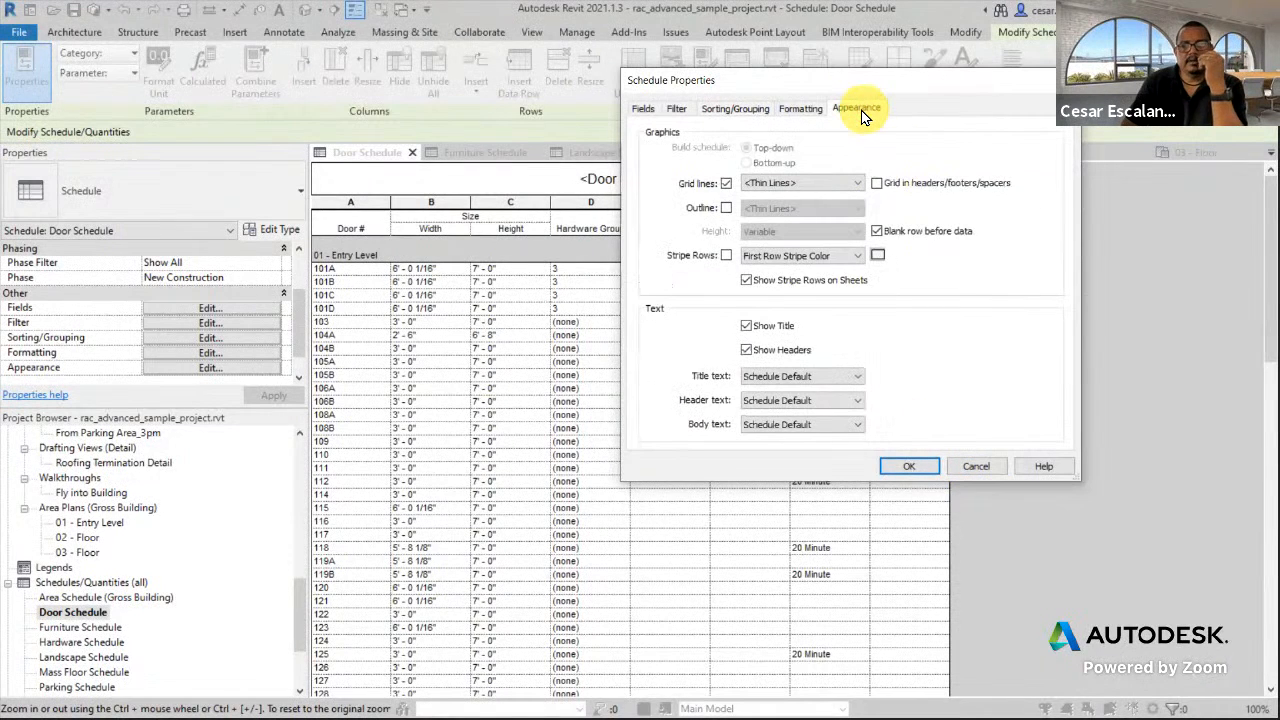
{"action": "left_click", "coordinate": [798, 110]}
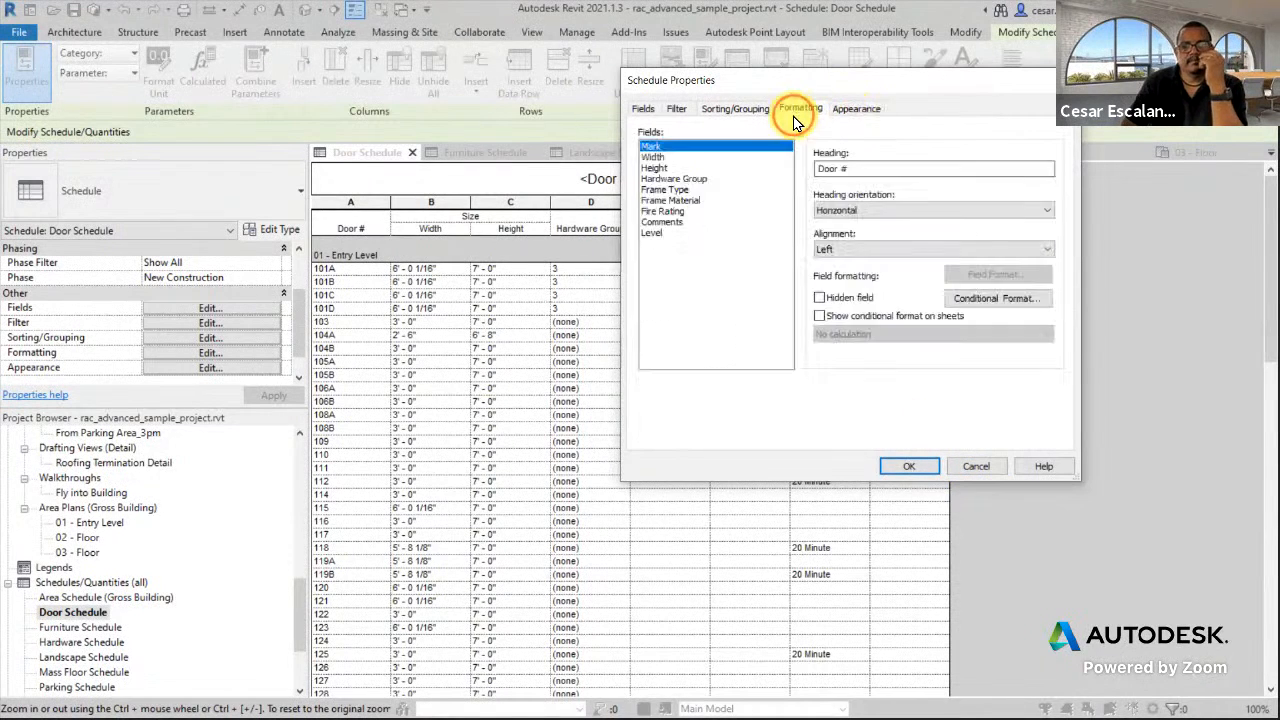
{"action": "left_click", "coordinate": [843, 113]}
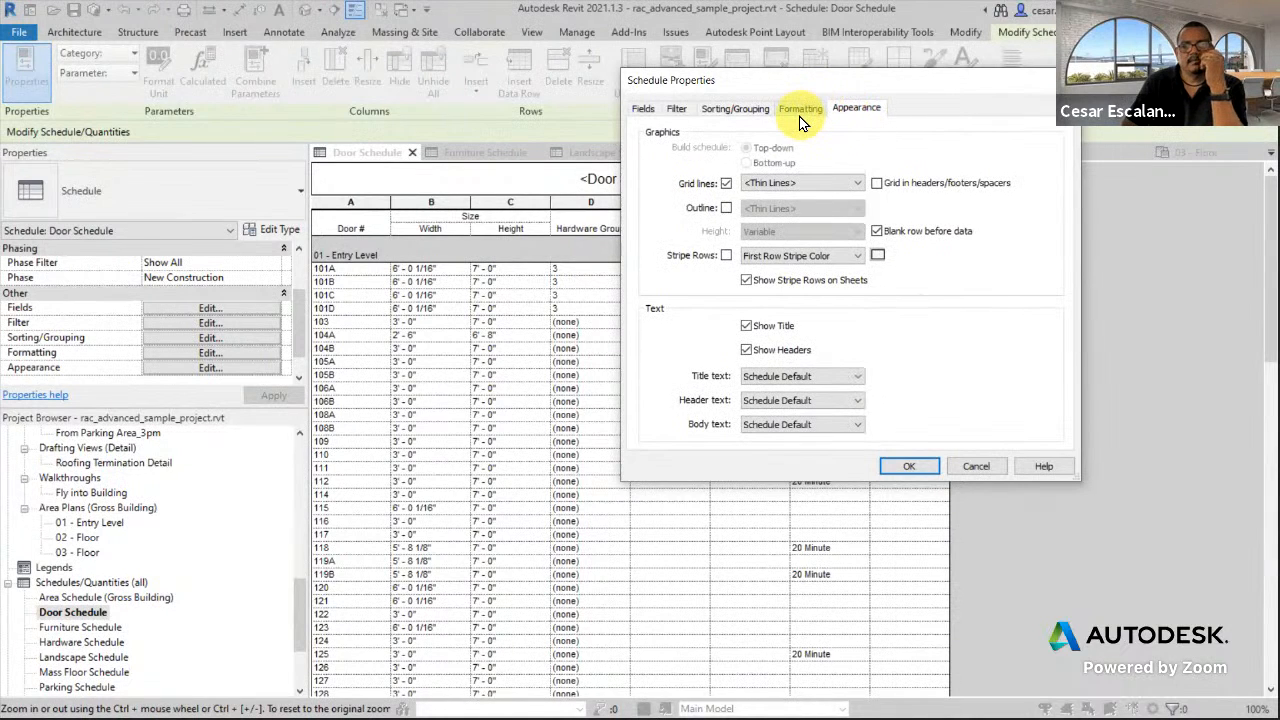
{"action": "left_click", "coordinate": [909, 466]}
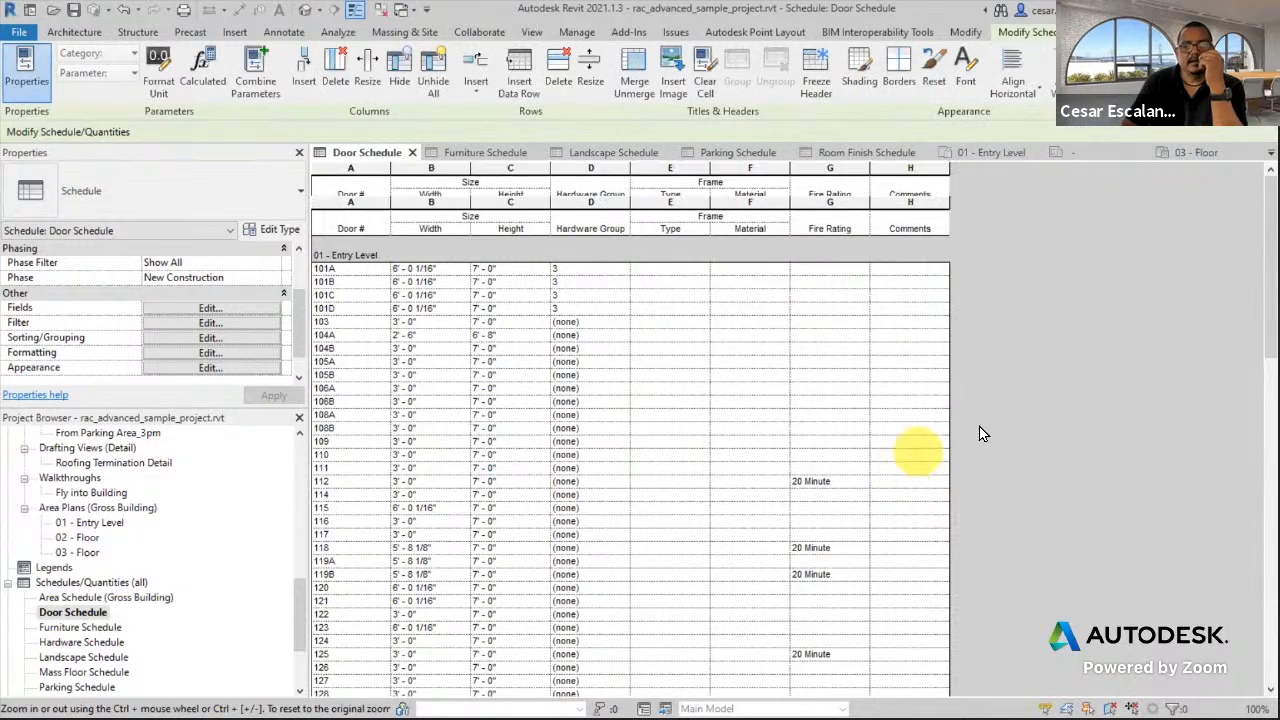
Check the spacing between the level groups throughout the door schedule and return to its beginning.
{"action": "scroll", "coordinate": [981, 426], "scroll_direction": "down", "scroll_amount": 5}
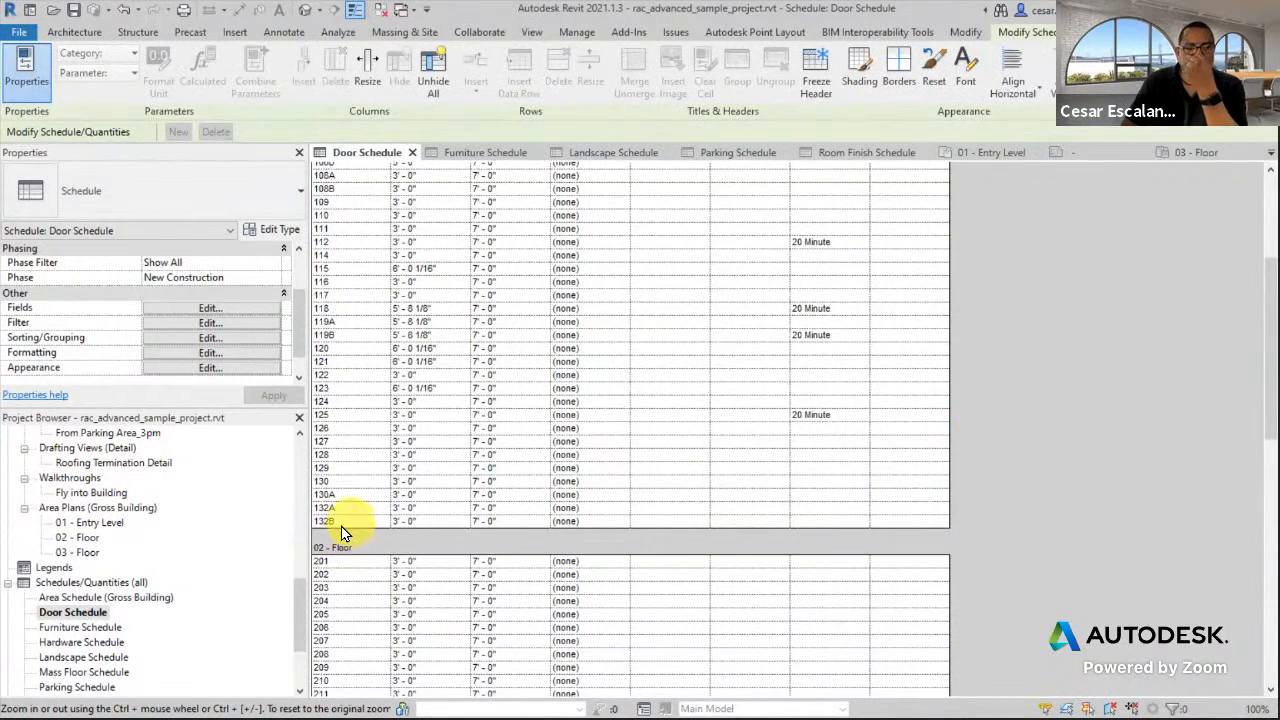
{"action": "scroll", "coordinate": [380, 552], "scroll_direction": "down", "scroll_amount": 4}
{"action": "scroll", "coordinate": [345, 428], "scroll_direction": "down", "scroll_amount": 5}
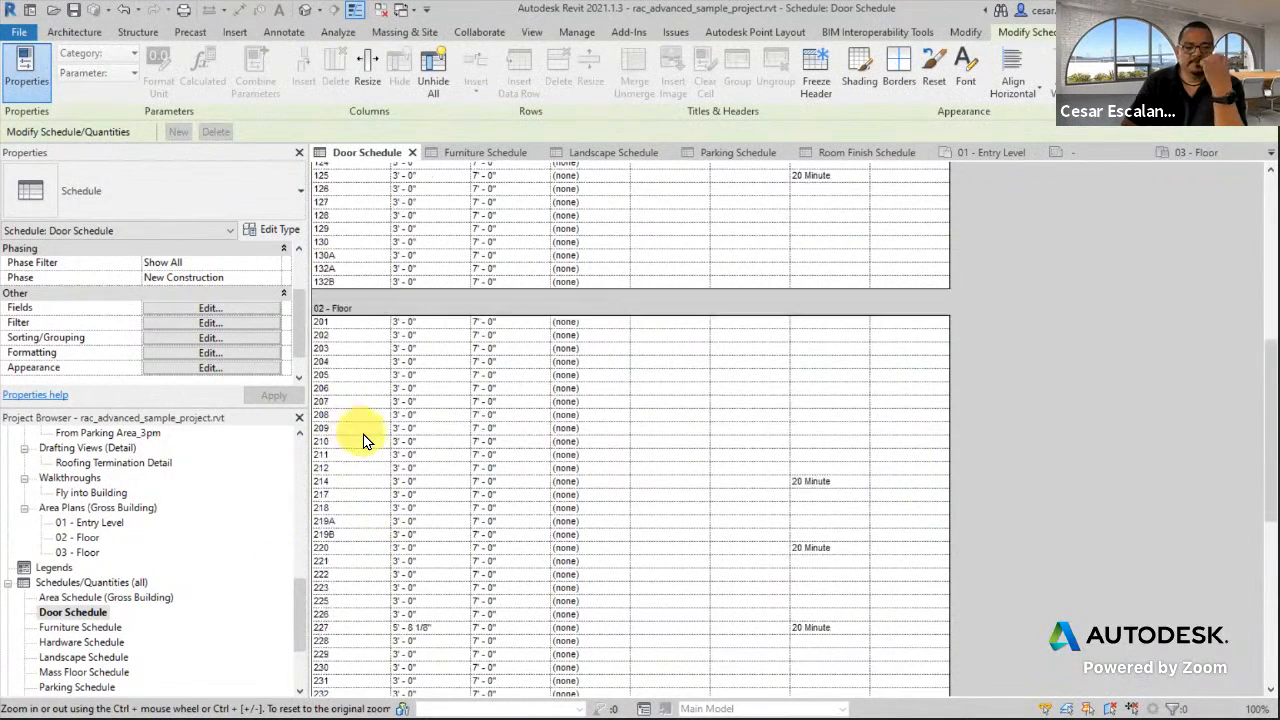
{"action": "scroll", "coordinate": [364, 441], "scroll_direction": "down", "scroll_amount": 6}
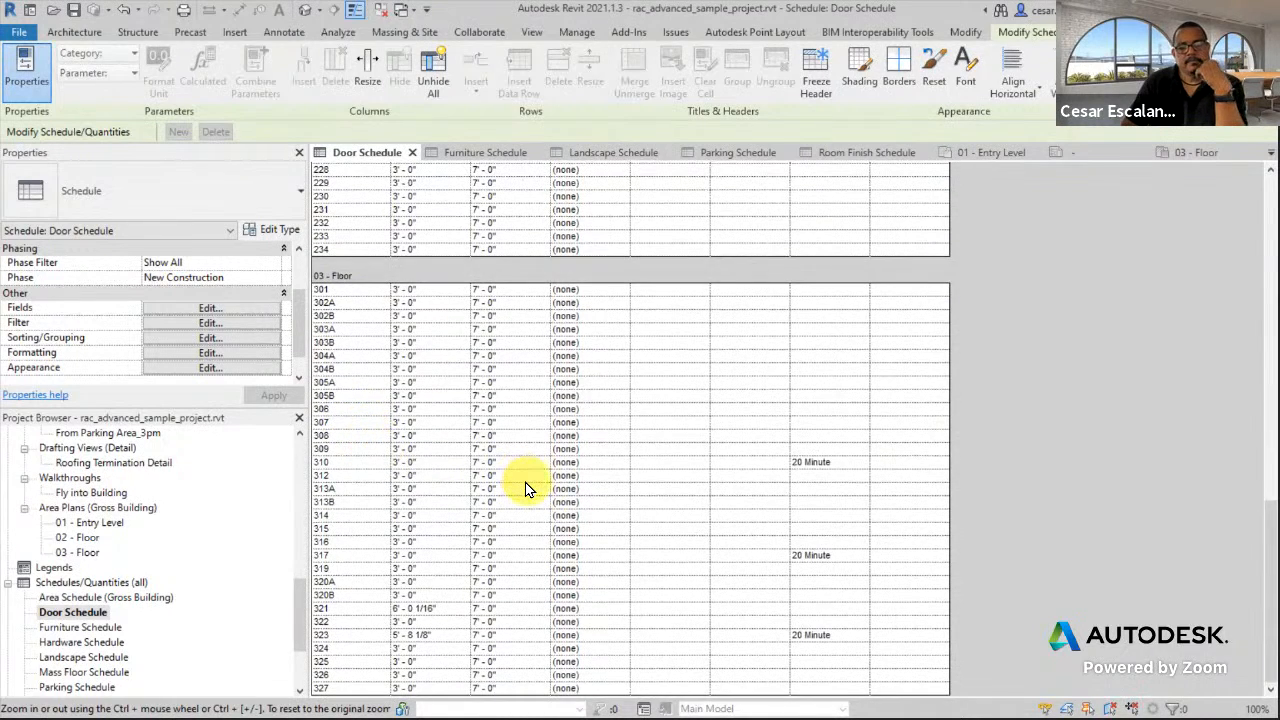
{"action": "scroll", "coordinate": [528, 489], "scroll_direction": "up", "scroll_amount": 15}
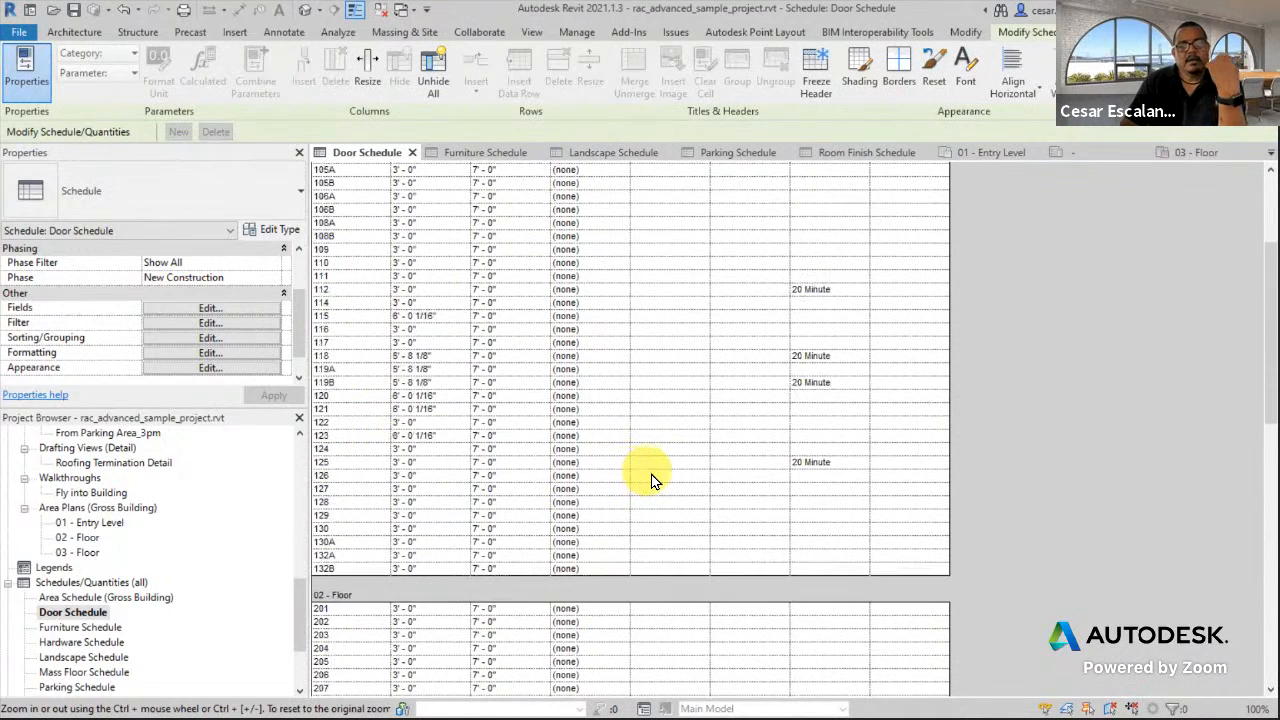
{"action": "scroll", "coordinate": [651, 481], "scroll_direction": "up", "scroll_amount": 4}
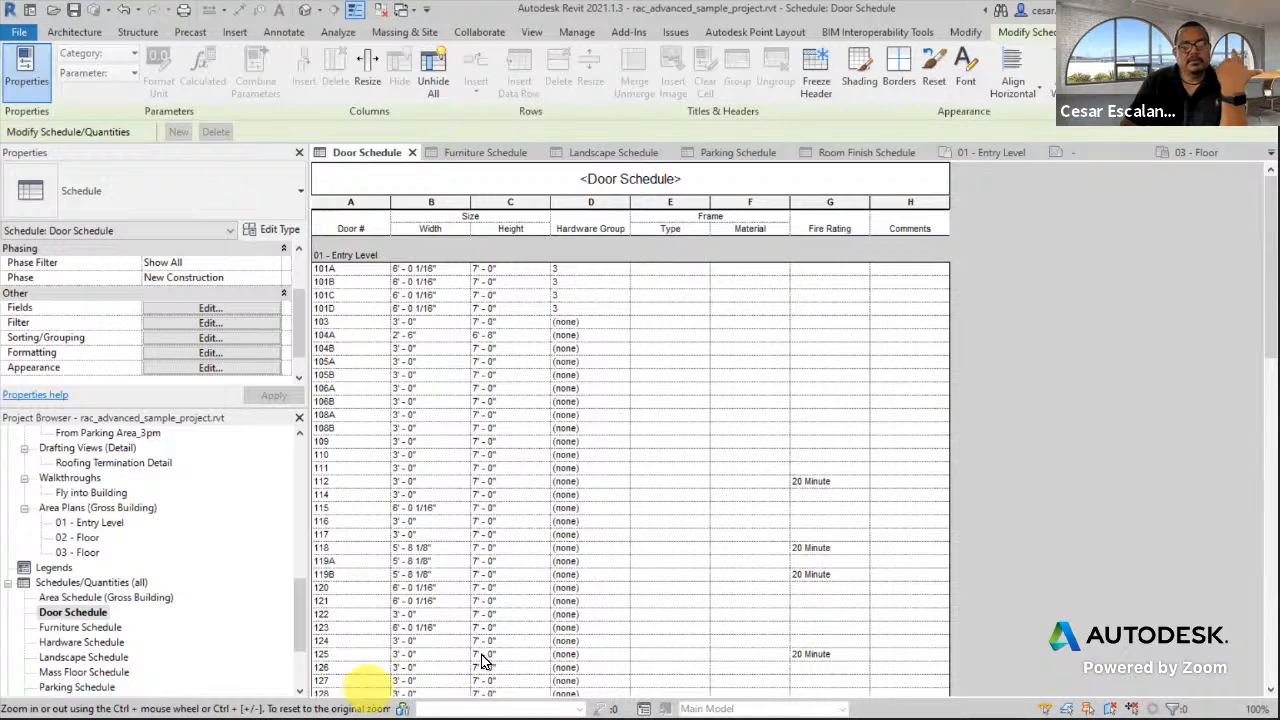
Review the door rows under each level header down to the third floor, and return to the schedule's title.
{"action": "scroll", "coordinate": [731, 575], "scroll_direction": "down", "scroll_amount": 5}
{"action": "scroll", "coordinate": [731, 575], "scroll_direction": "down", "scroll_amount": 9}
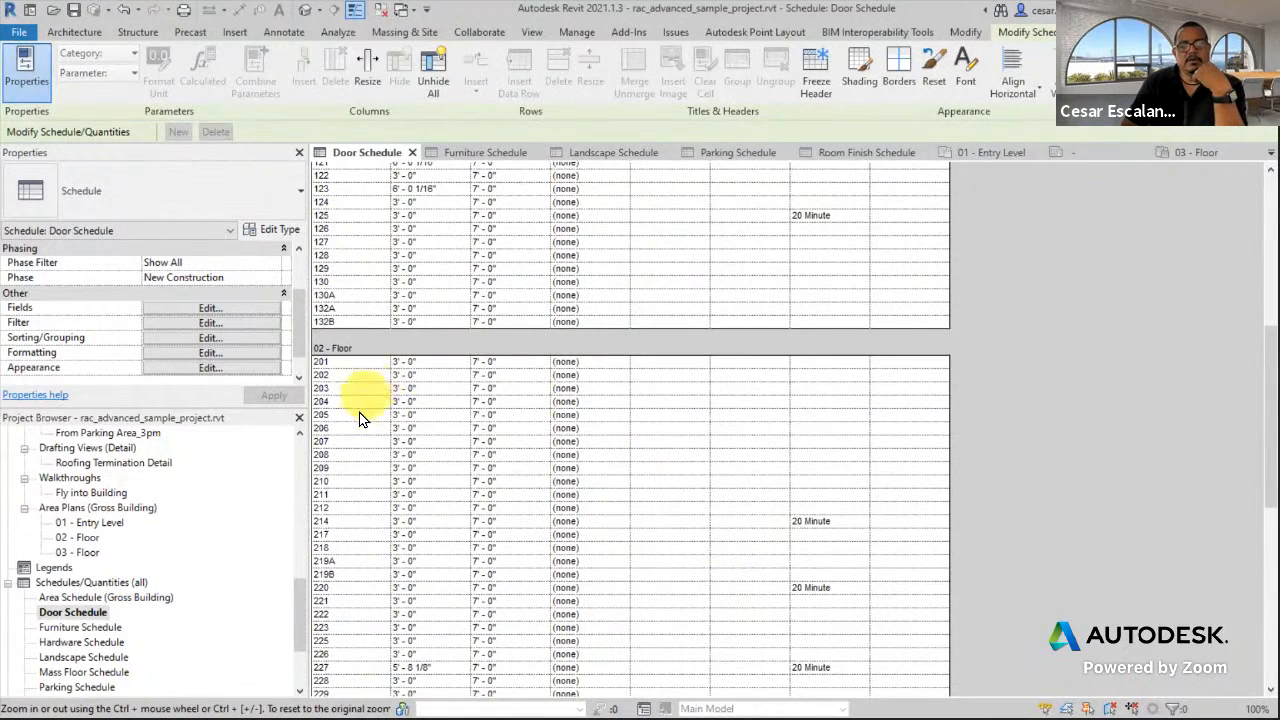
{"action": "scroll", "coordinate": [375, 505], "scroll_direction": "down", "scroll_amount": 4}
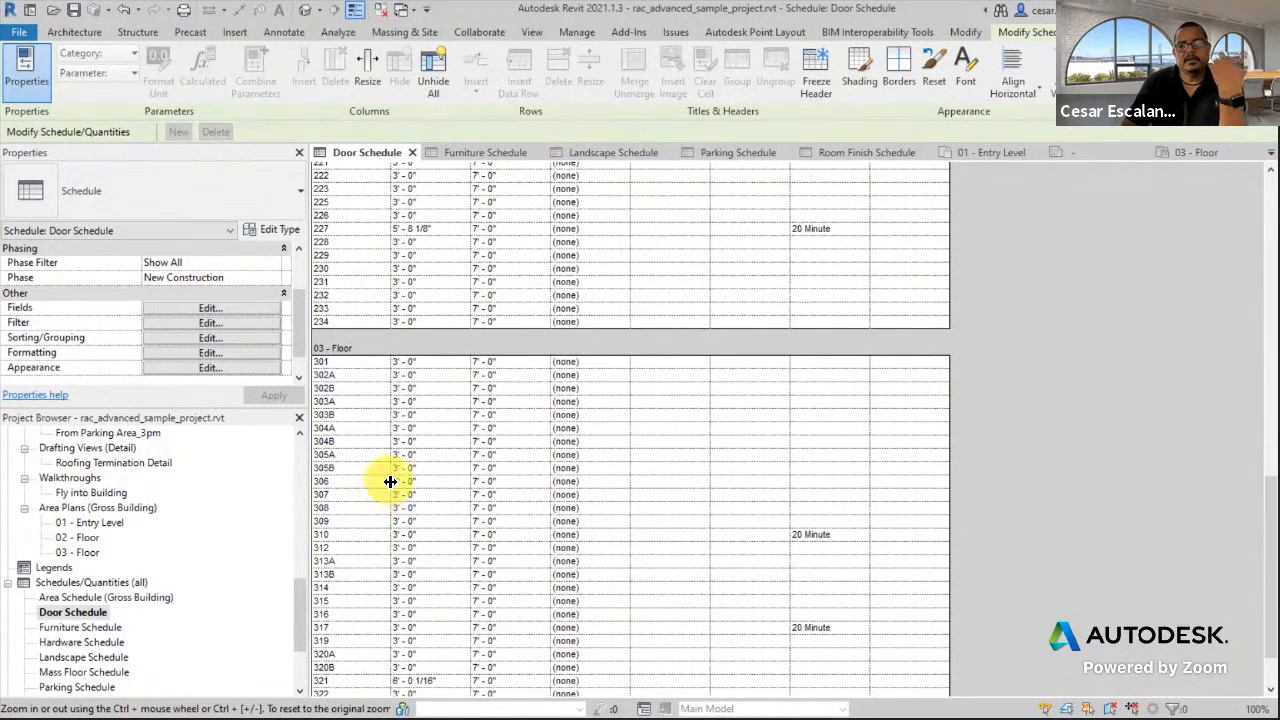
{"action": "scroll", "coordinate": [390, 482], "scroll_direction": "down", "scroll_amount": 1}
{"action": "scroll", "coordinate": [971, 528], "scroll_direction": "up", "scroll_amount": 3}
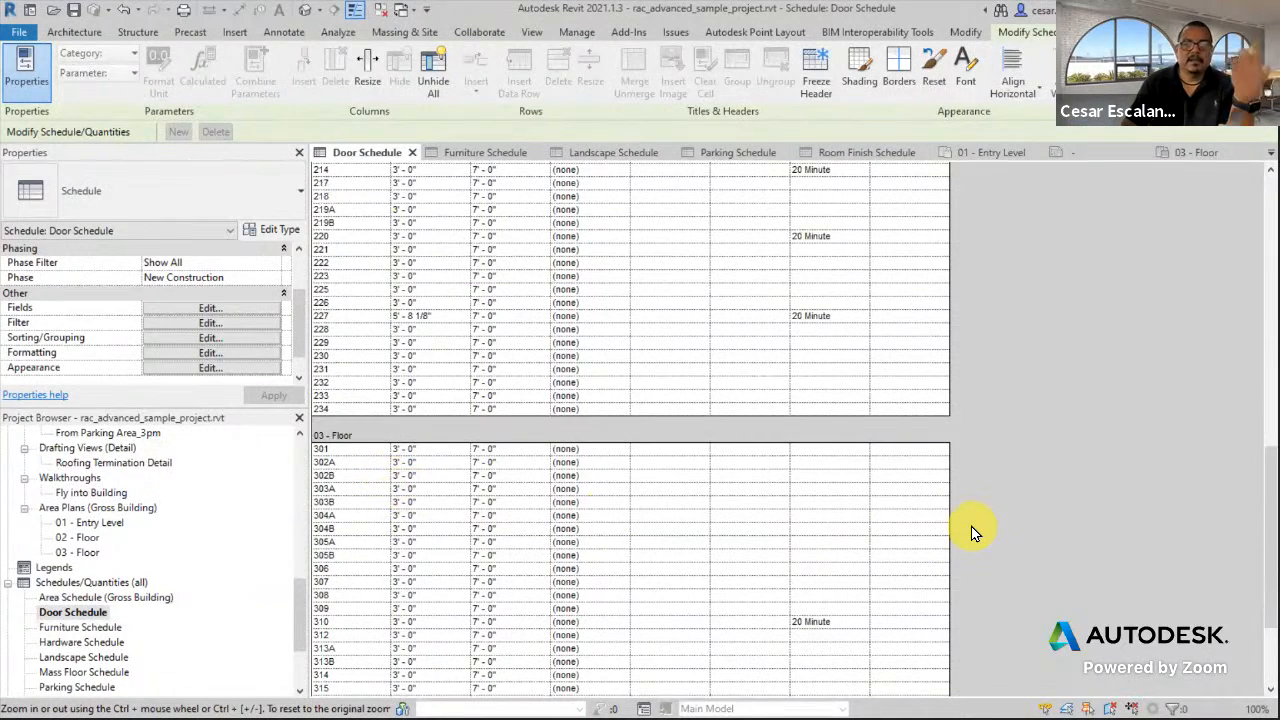
{"action": "scroll", "coordinate": [971, 526], "scroll_direction": "up", "scroll_amount": 15}
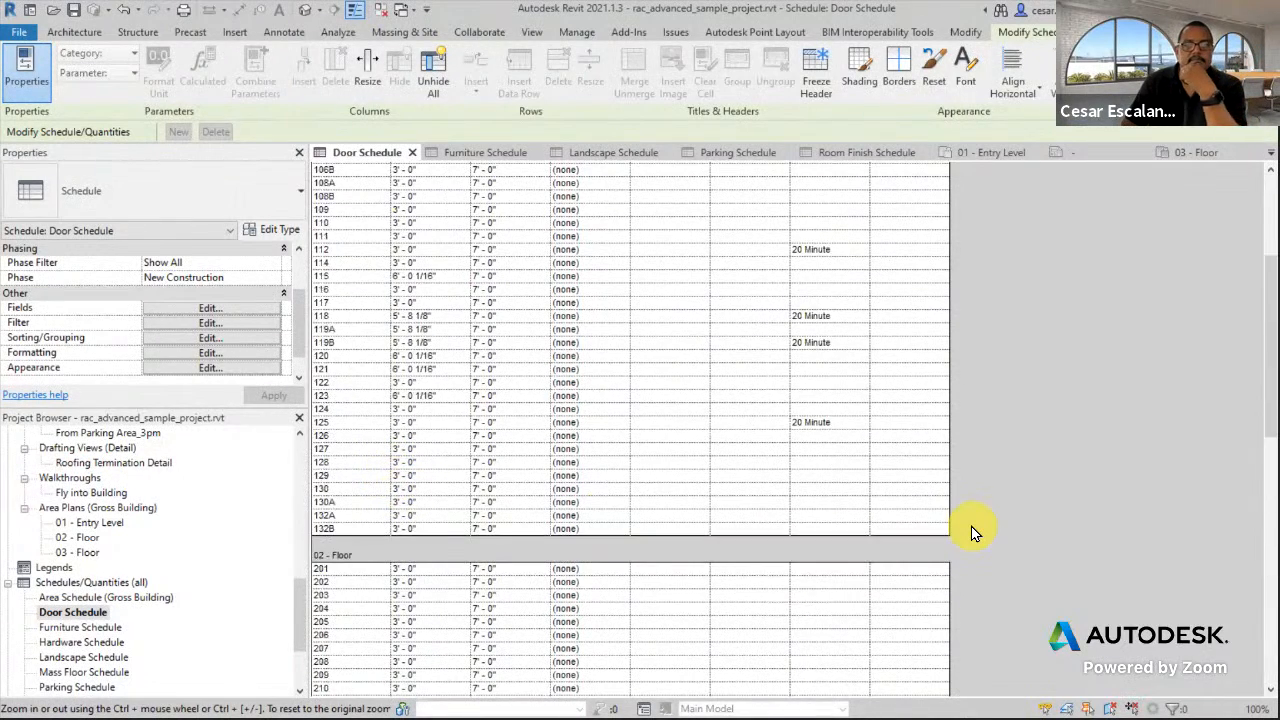
{"action": "scroll", "coordinate": [971, 526], "scroll_direction": "up", "scroll_amount": 1}
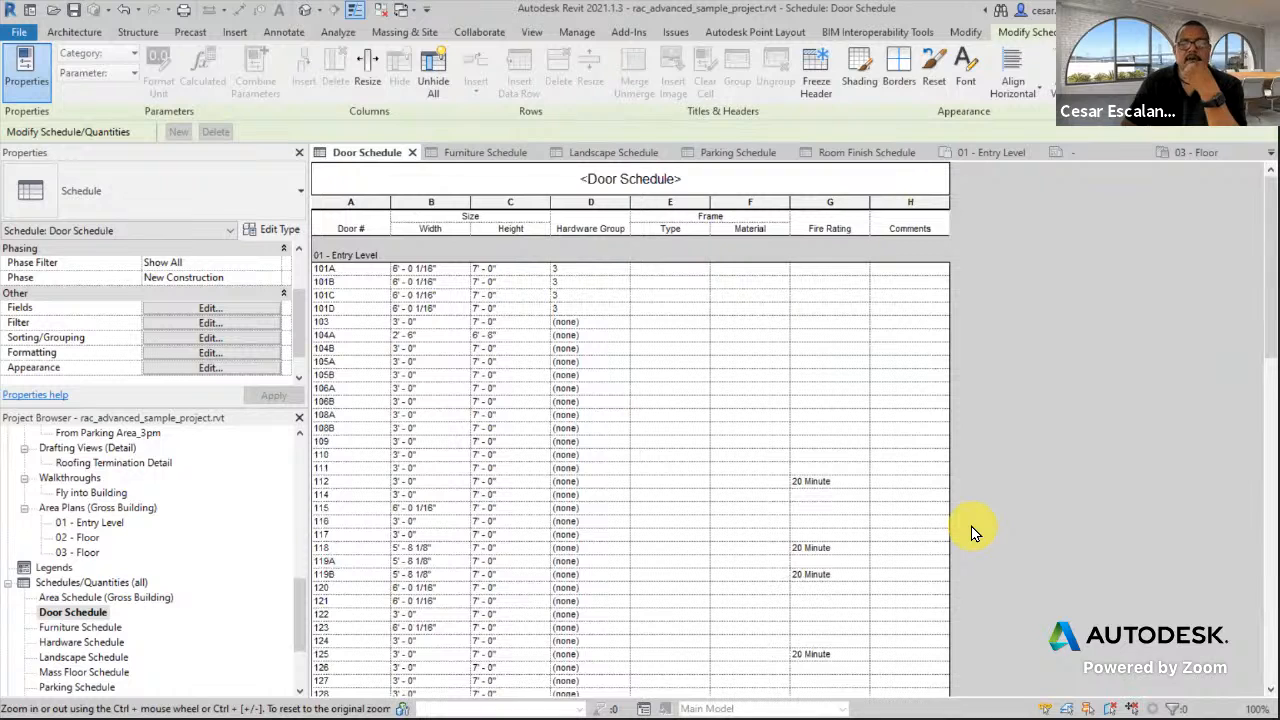
{"action": "scroll", "coordinate": [971, 526], "scroll_direction": "down", "scroll_amount": 2}
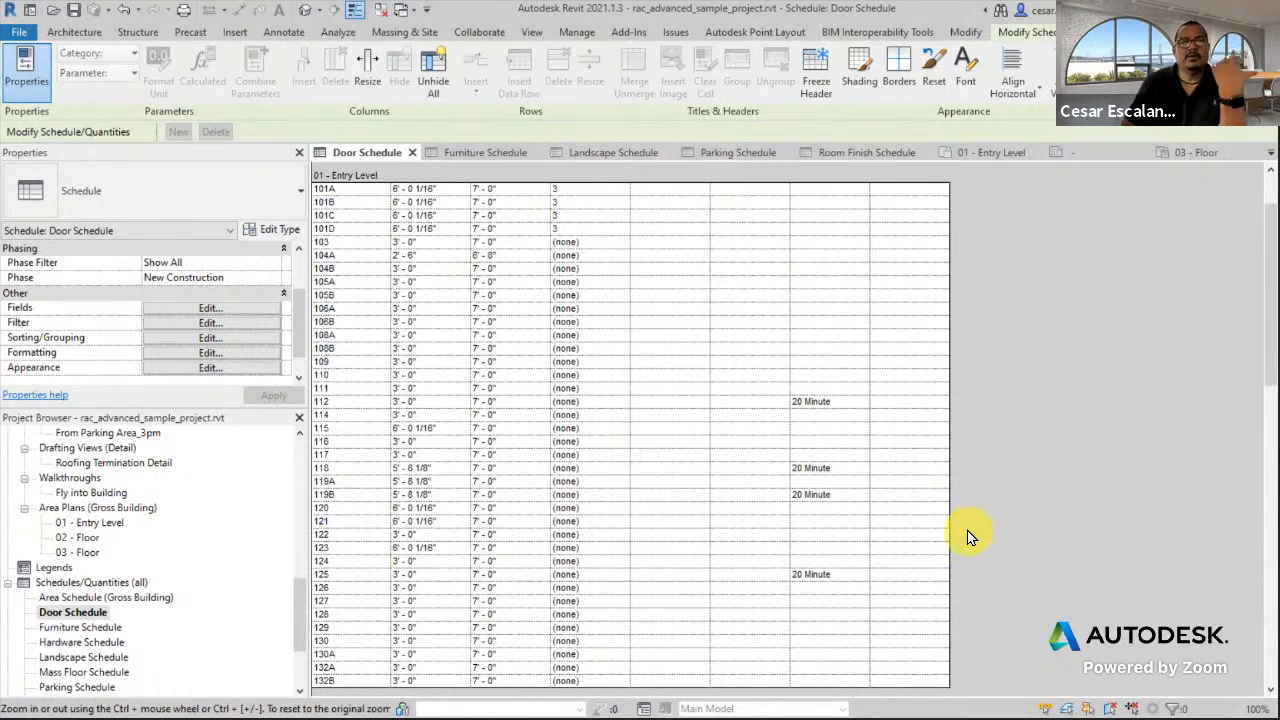
{"action": "scroll", "coordinate": [967, 537], "scroll_direction": "up", "scroll_amount": 2}
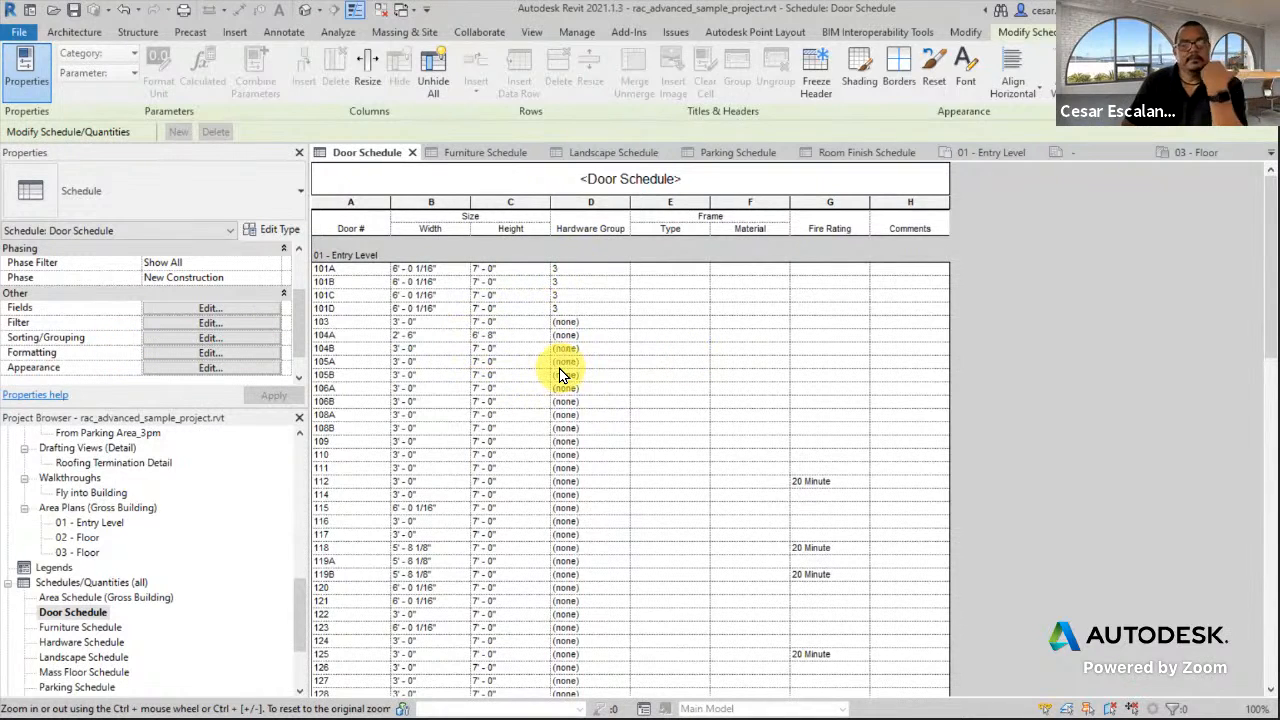
Turn on grand totals with title, count, and totals, add a totals-only footer to the Level sorting, and apply the settings.
{"action": "left_click", "coordinate": [216, 339]}
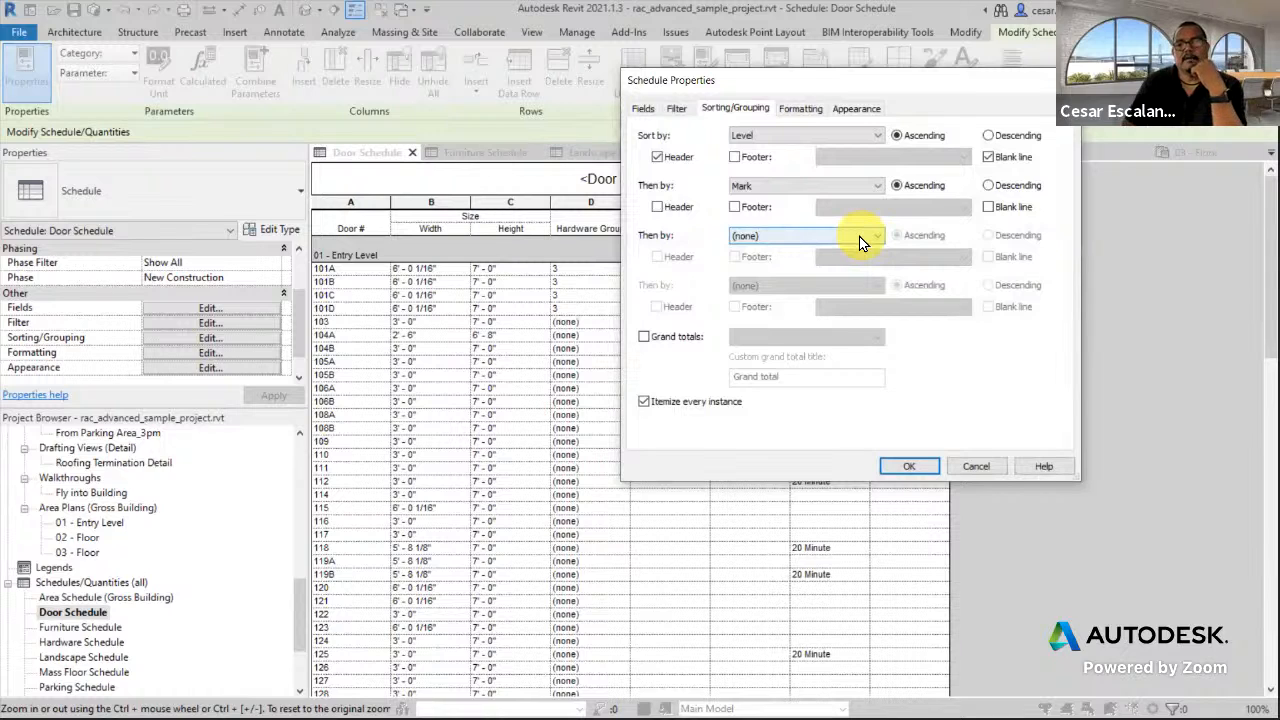
{"action": "left_click", "coordinate": [644, 337]}
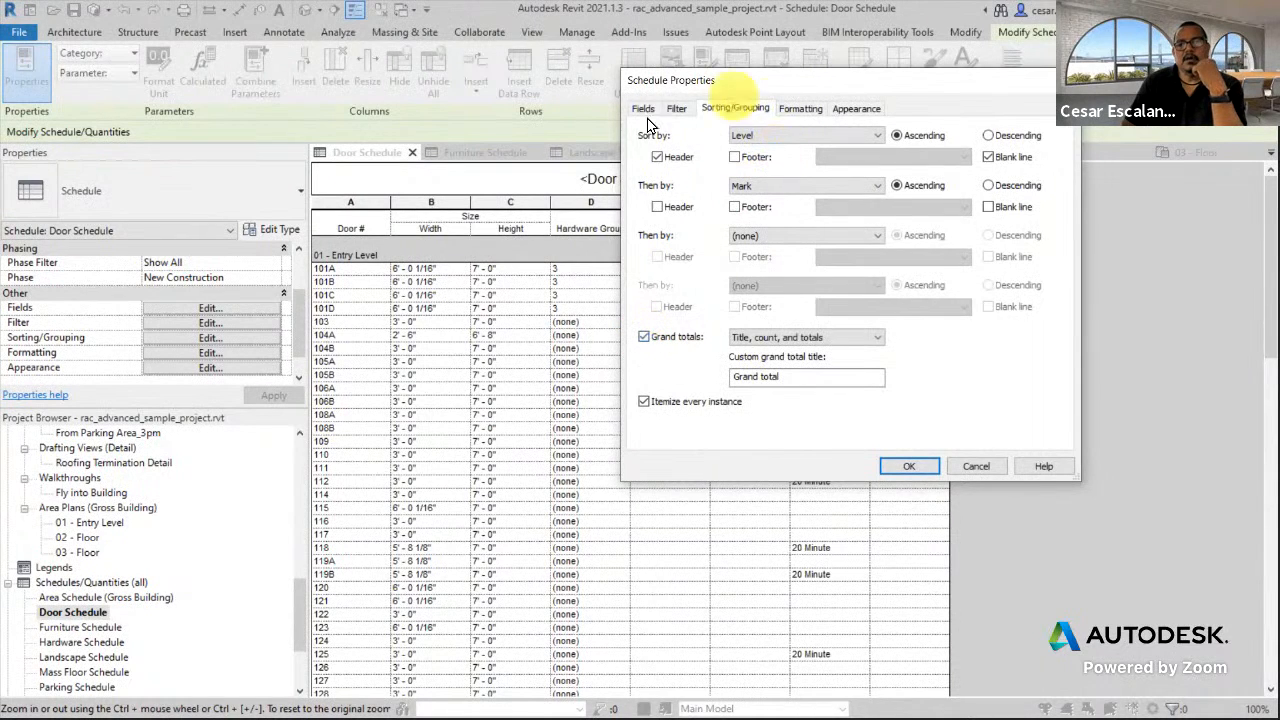
{"action": "left_click", "coordinate": [735, 157]}
{"action": "left_click", "coordinate": [895, 160]}
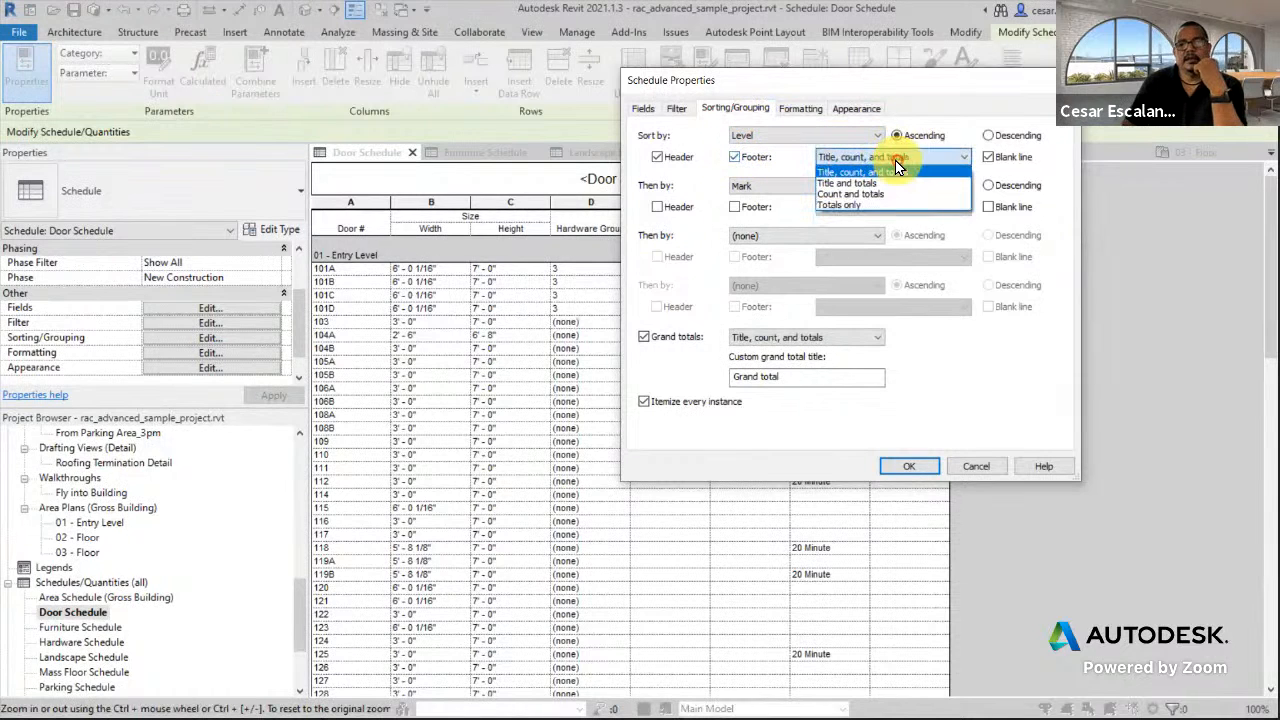
{"action": "left_click", "coordinate": [900, 204]}
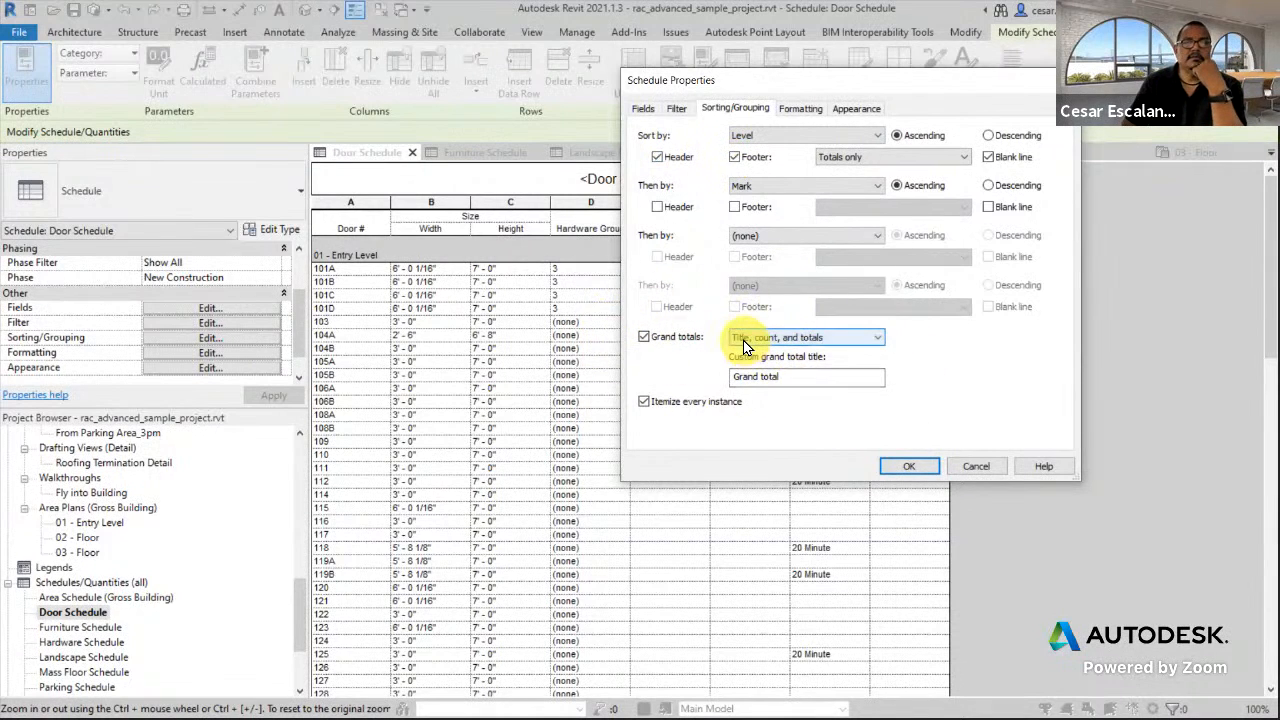
{"action": "left_click", "coordinate": [911, 466]}
Examine the ends of the level groups and the end of the door schedule for footers and the grand total.
{"action": "scroll", "coordinate": [910, 463], "scroll_direction": "down", "scroll_amount": 3}
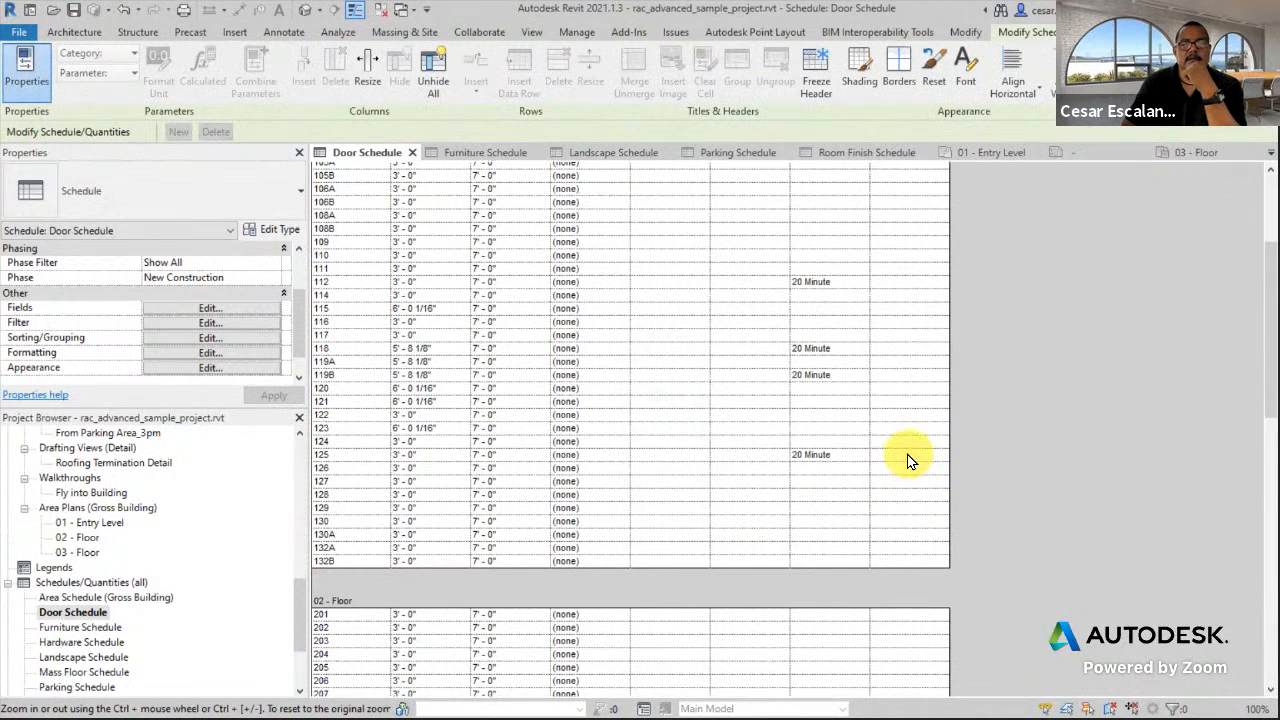
{"action": "scroll", "coordinate": [910, 461], "scroll_direction": "up", "scroll_amount": 5}
{"action": "scroll", "coordinate": [910, 462], "scroll_direction": "down", "scroll_amount": 15}
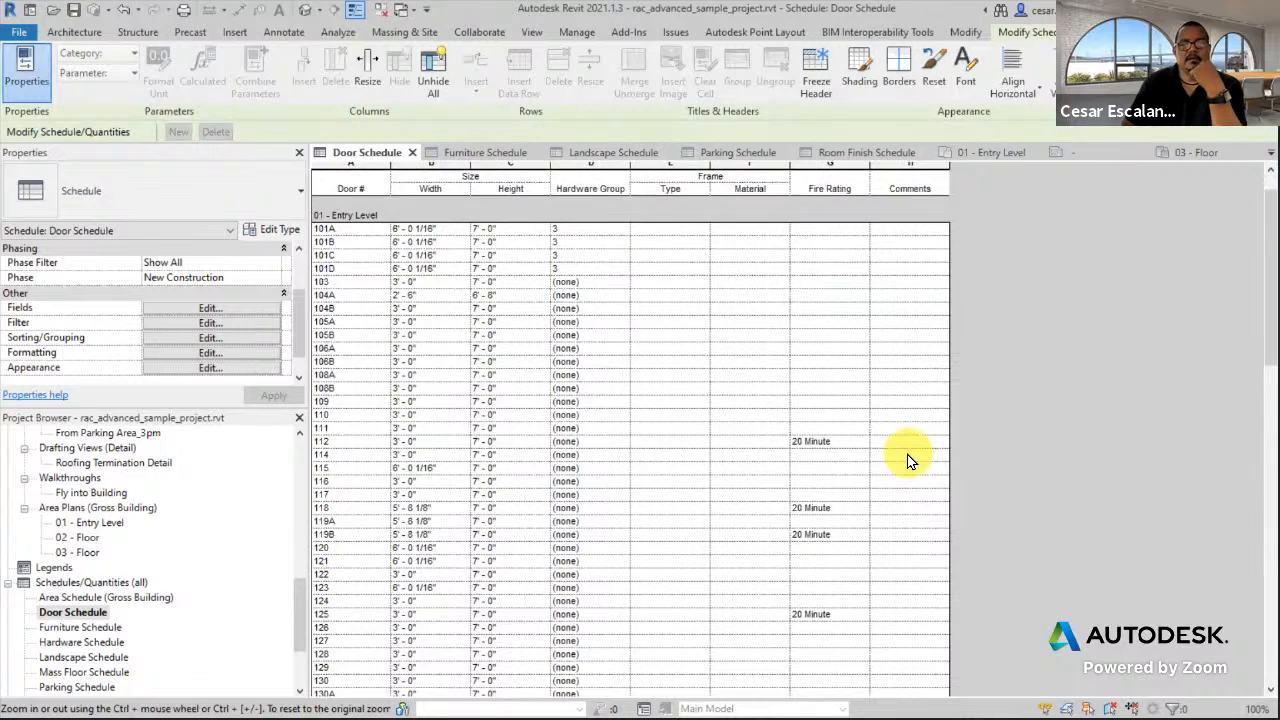
{"action": "scroll", "coordinate": [905, 453], "scroll_direction": "down", "scroll_amount": 8}
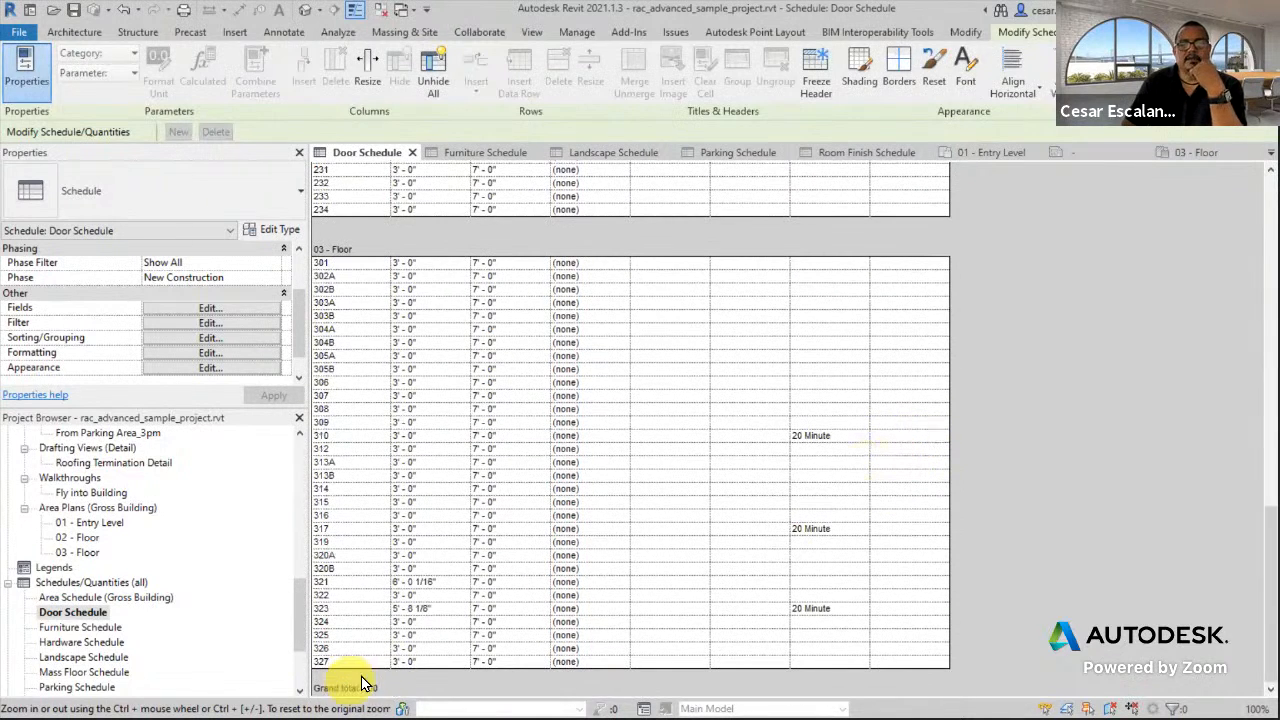
{"action": "scroll", "coordinate": [955, 476], "scroll_direction": "up", "scroll_amount": 4}
{"action": "scroll", "coordinate": [952, 471], "scroll_direction": "up", "scroll_amount": 15}
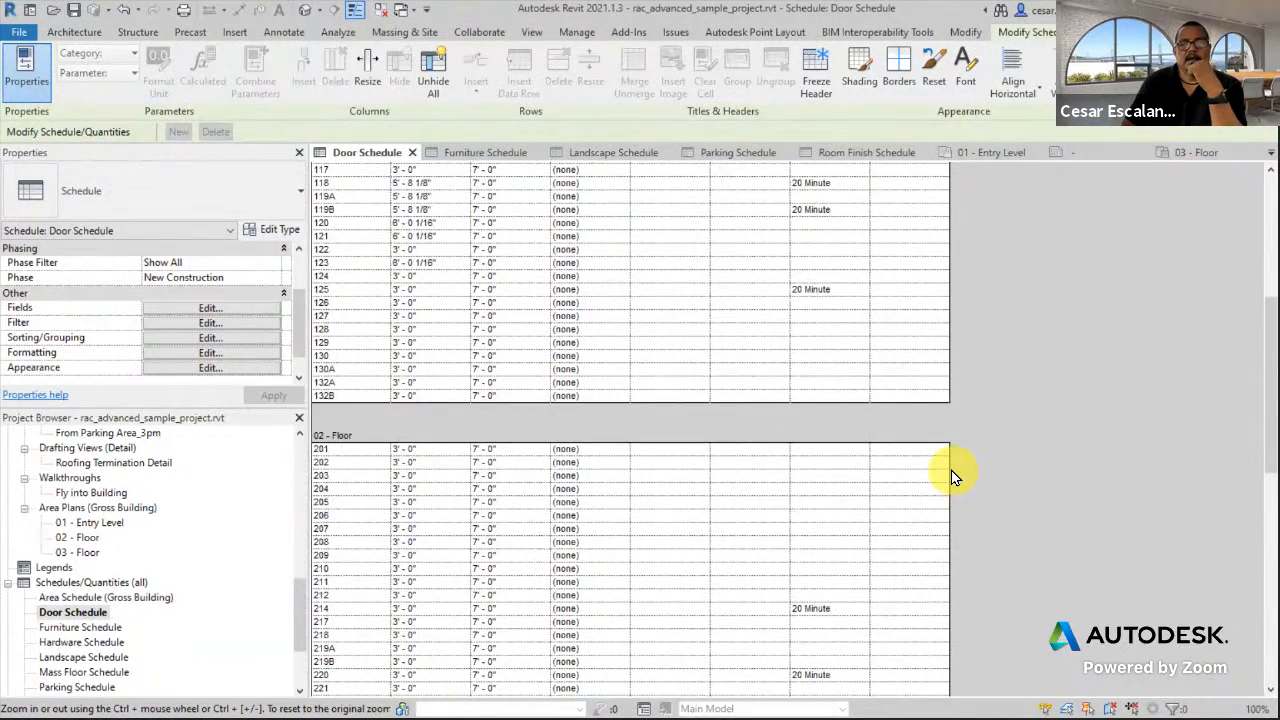
{"action": "scroll", "coordinate": [951, 470], "scroll_direction": "up", "scroll_amount": 1}
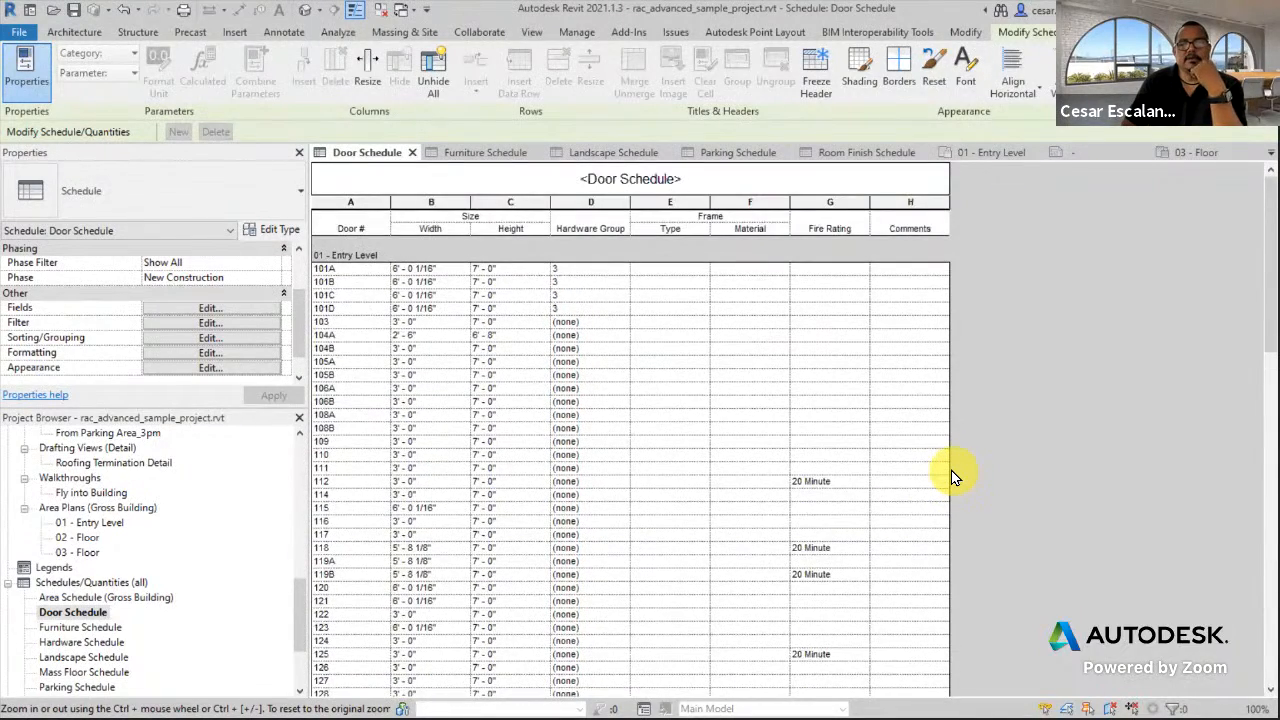
{"action": "scroll", "coordinate": [951, 470], "scroll_direction": "down", "scroll_amount": 4}
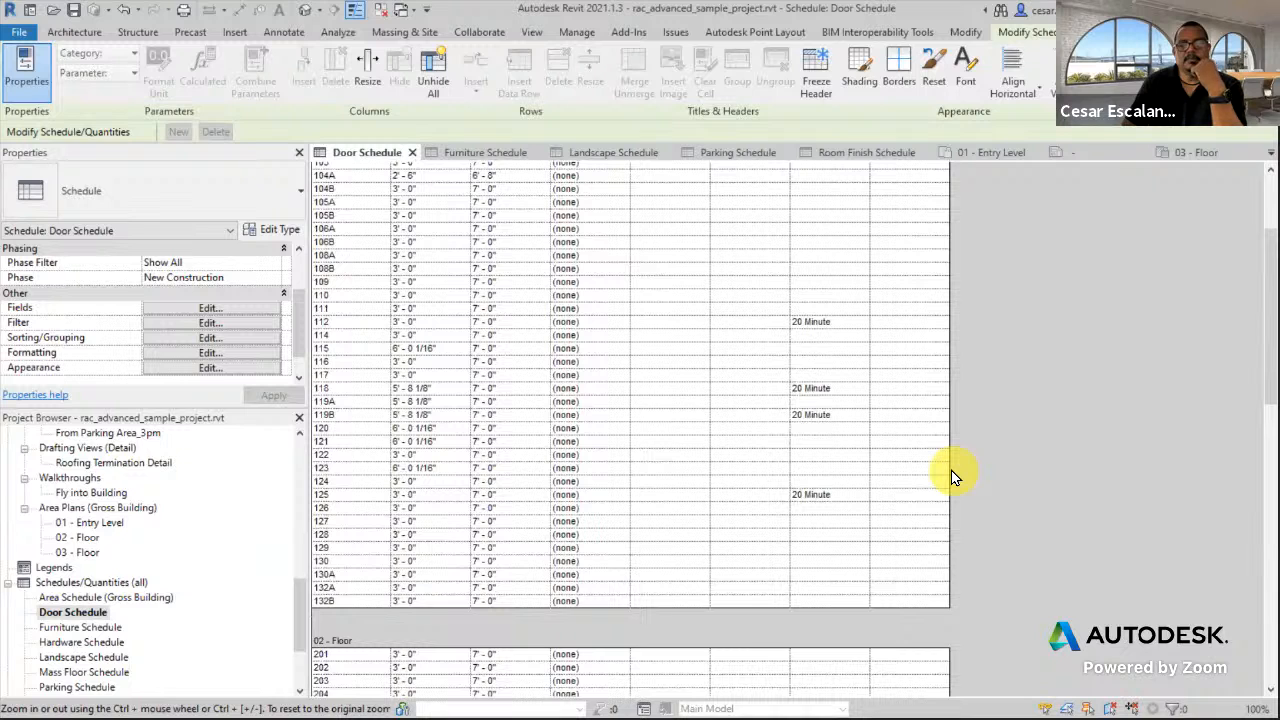
{"action": "scroll", "coordinate": [951, 470], "scroll_direction": "up", "scroll_amount": 5}
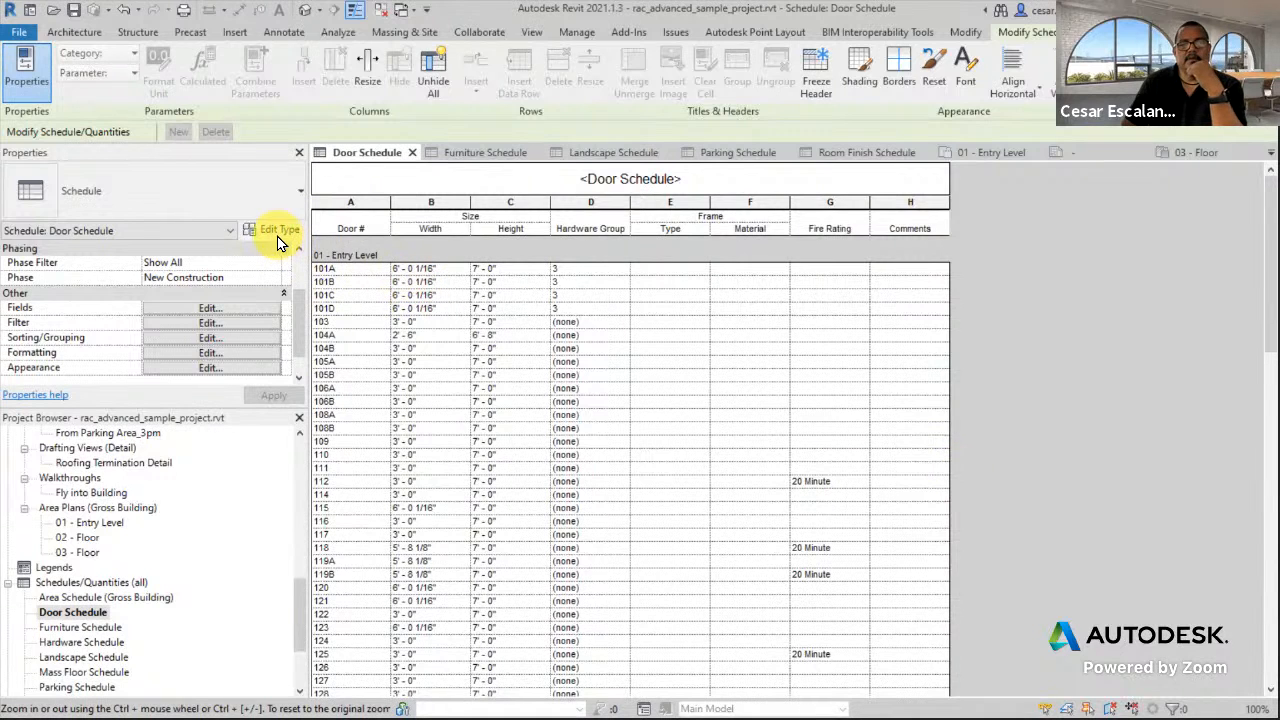
Try moving the footer from the Level sorting to the Mark sorting, set to Totals only, and apply it.
{"action": "left_click", "coordinate": [211, 341]}
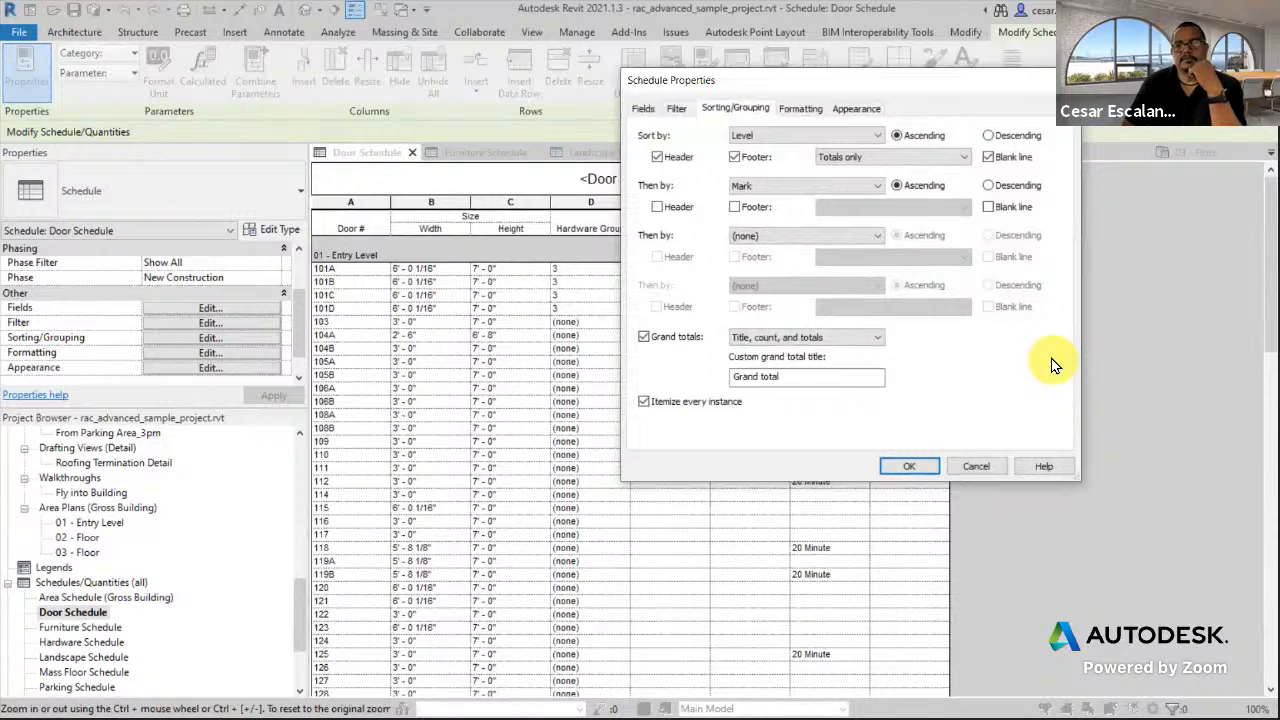
{"action": "left_click", "coordinate": [868, 190]}
{"action": "left_click", "coordinate": [864, 160]}
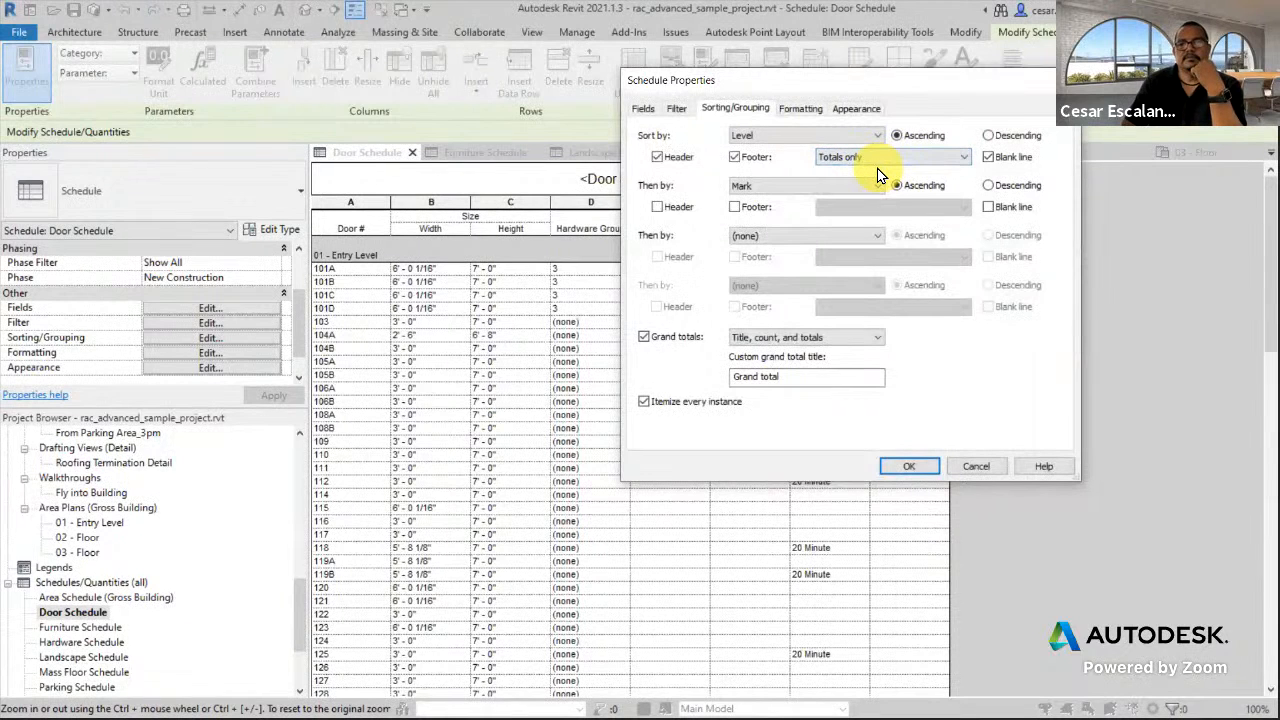
{"action": "left_click", "coordinate": [735, 160]}
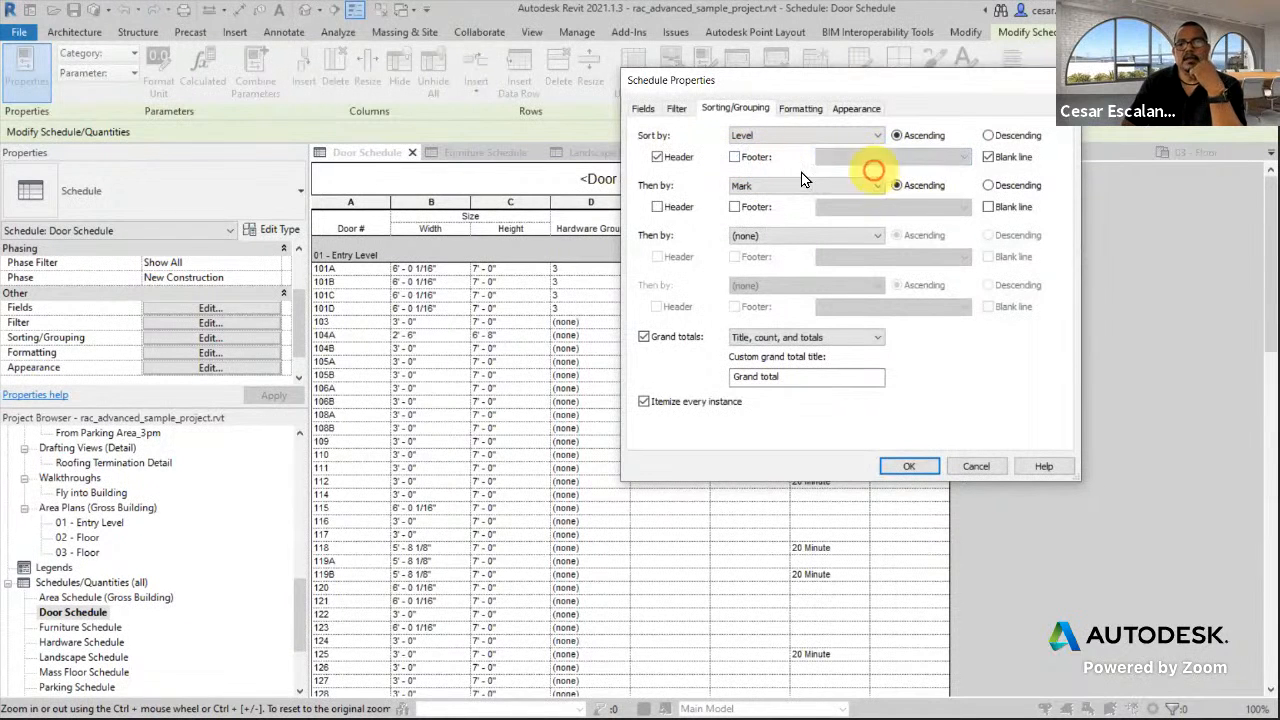
{"action": "left_click", "coordinate": [735, 208]}
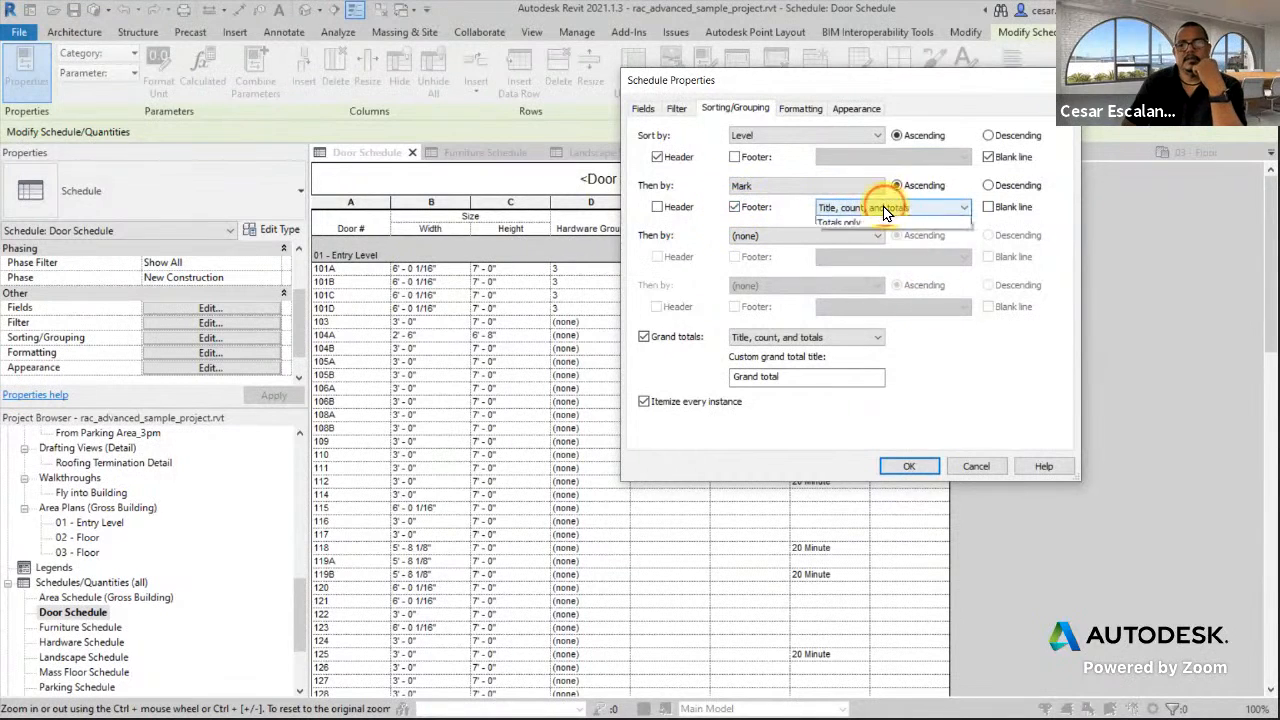
{"action": "left_click", "coordinate": [883, 207]}
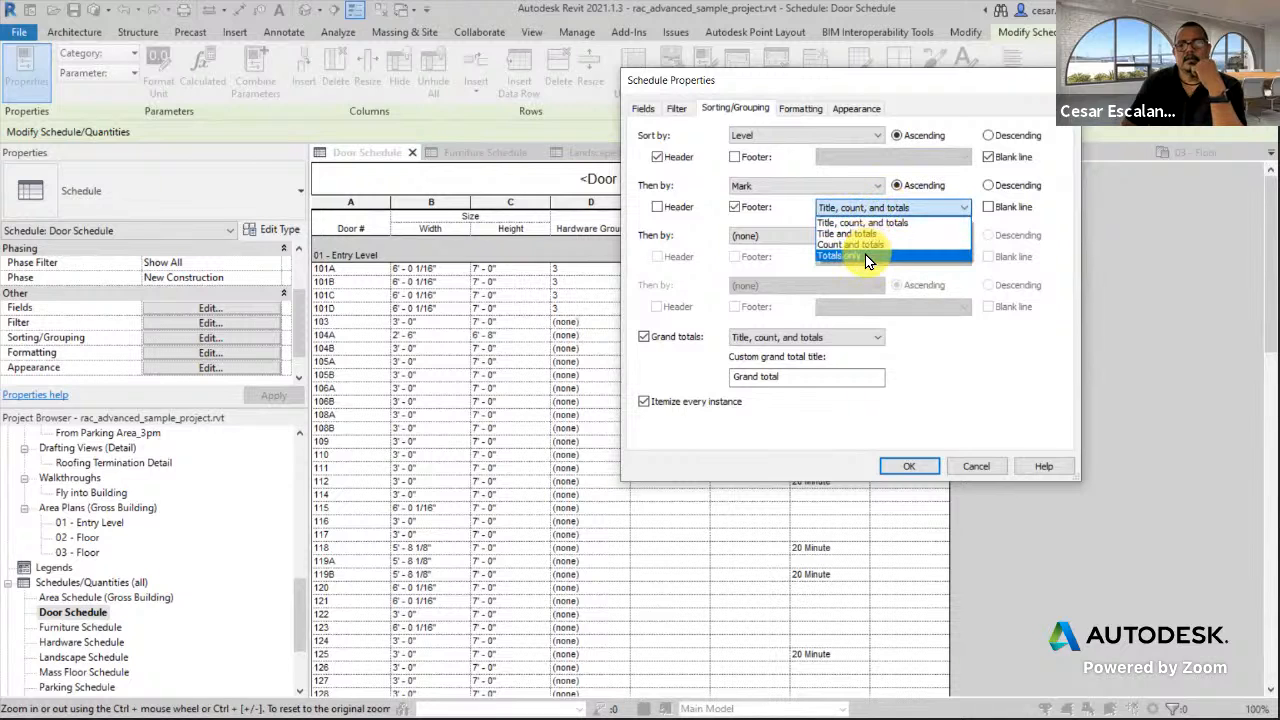
{"action": "left_click", "coordinate": [840, 255]}
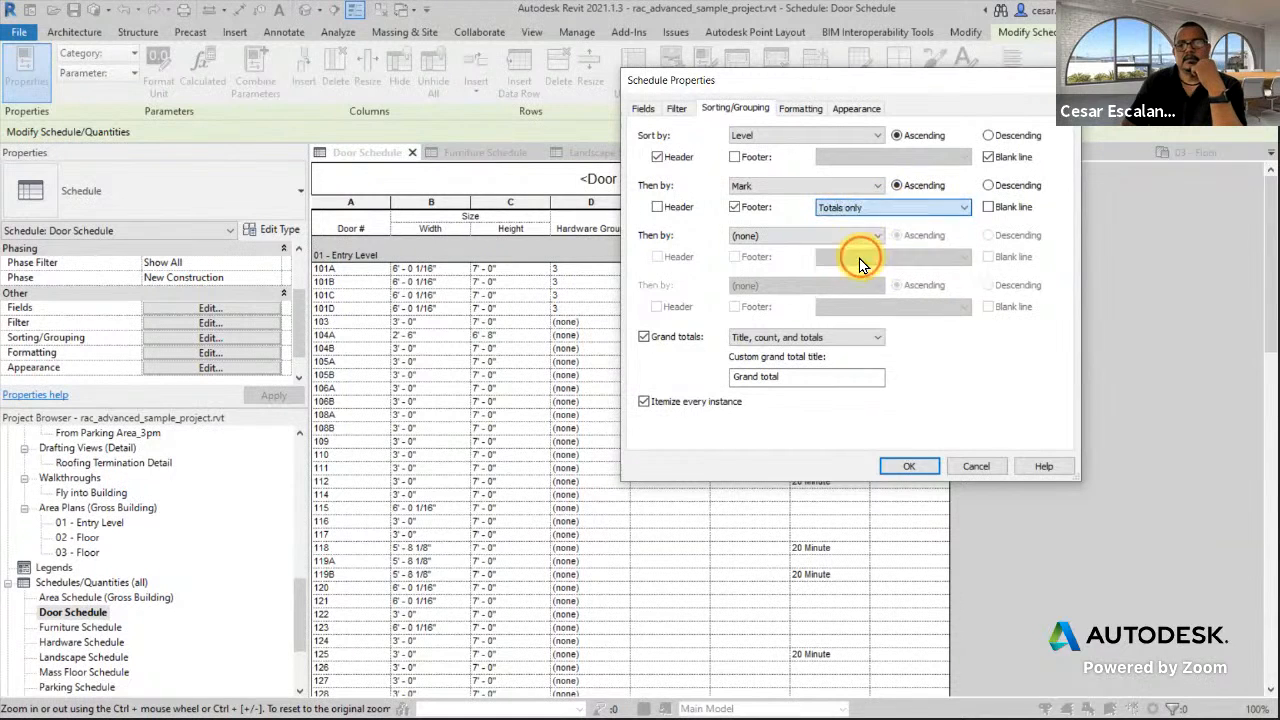
{"action": "left_click", "coordinate": [909, 466]}
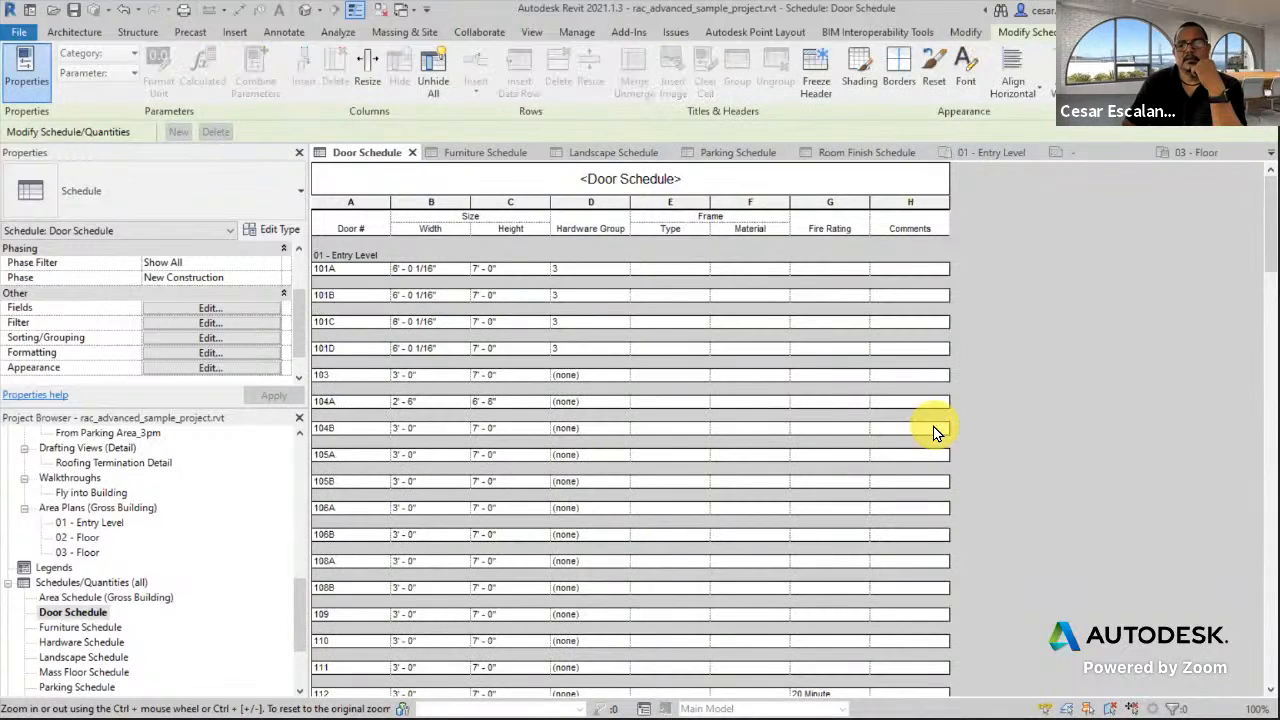
Undo the footer change in the sorting settings and check the door rows of the entry level.
{"action": "left_click", "coordinate": [124, 12]}
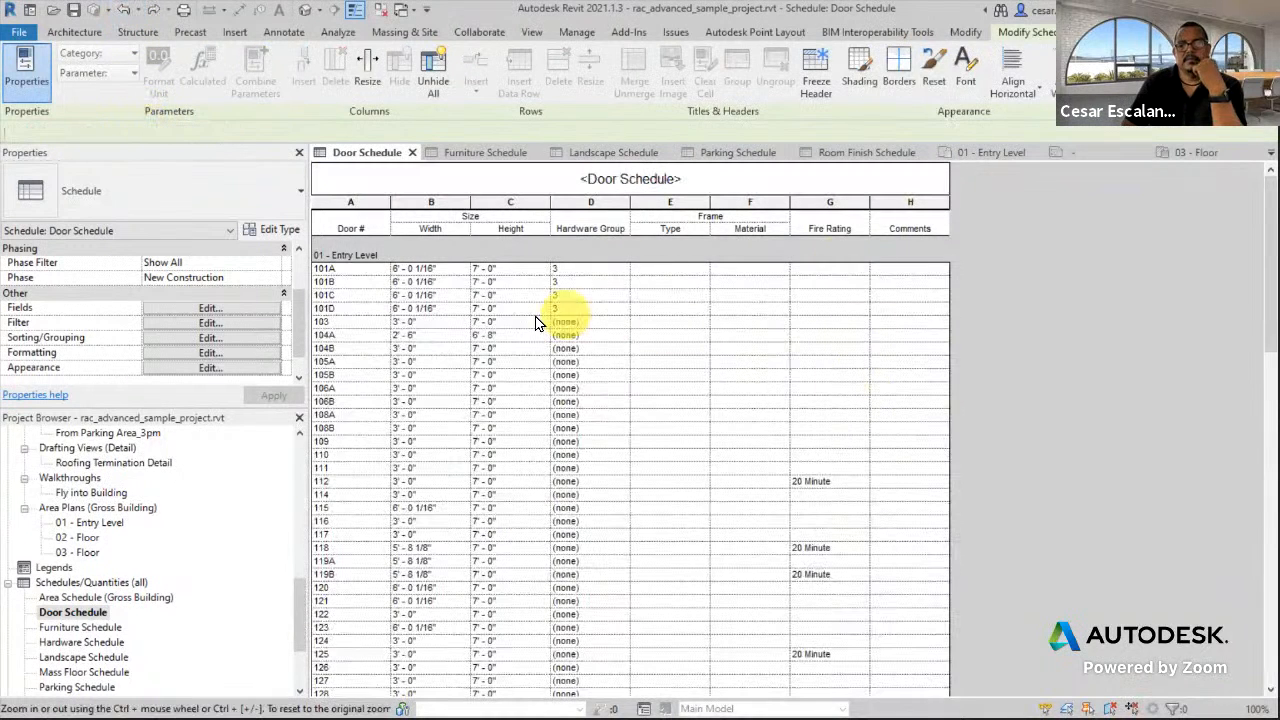
{"action": "scroll", "coordinate": [959, 264], "scroll_direction": "down", "scroll_amount": 4}
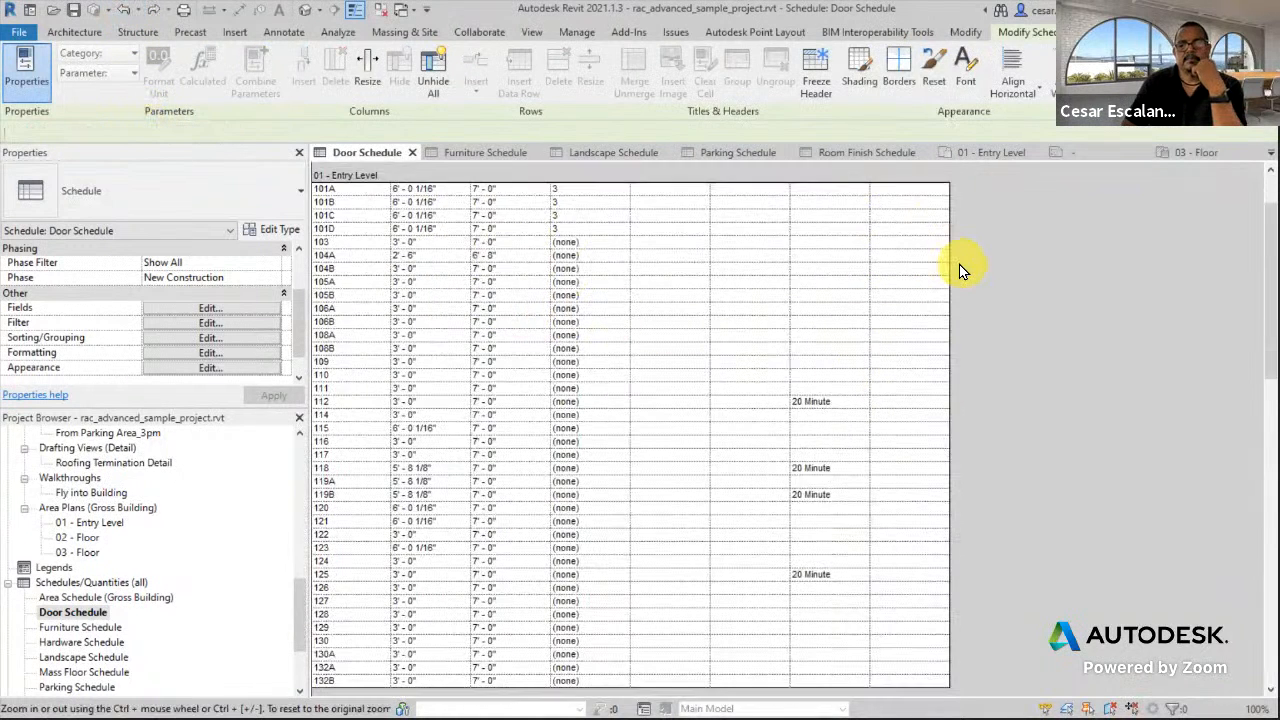
{"action": "scroll", "coordinate": [963, 268], "scroll_direction": "up", "scroll_amount": 4}
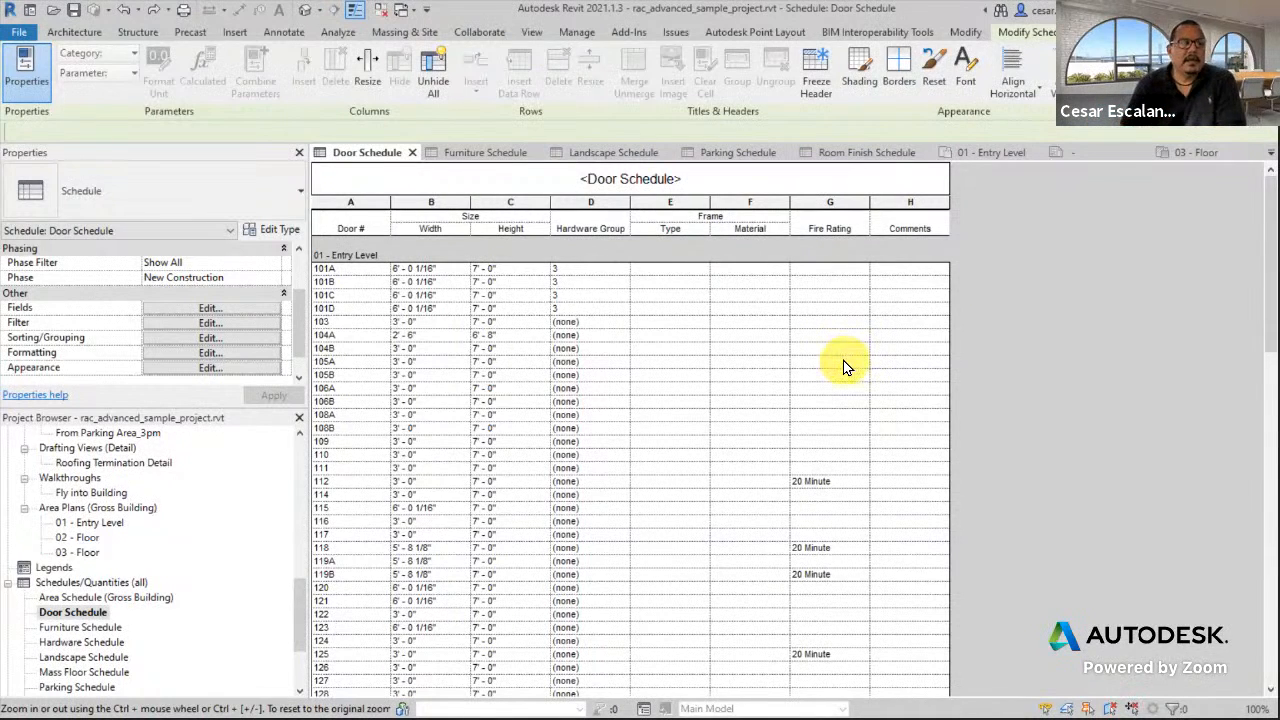
Add the Count field to the door schedule's scheduled fields and check the new column across the entry-level and second-floor groups.
{"action": "left_click", "coordinate": [231, 323]}
{"action": "left_click", "coordinate": [986, 460]}
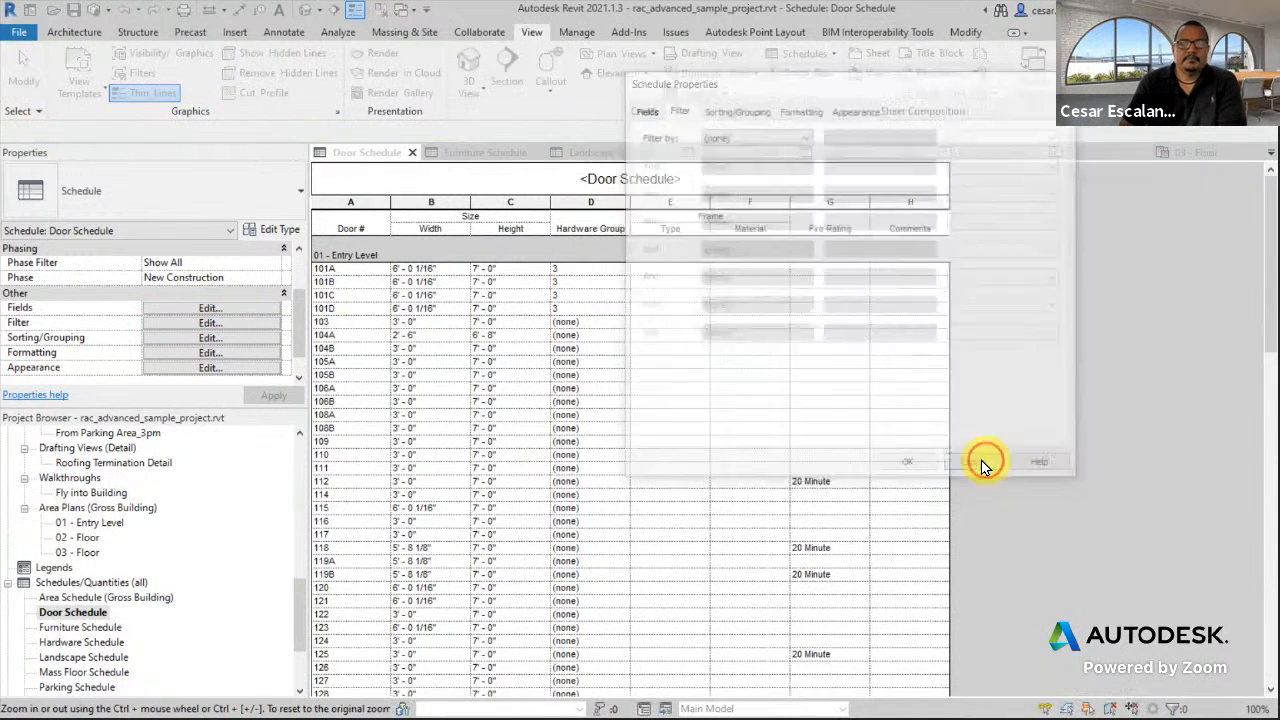
{"action": "left_click", "coordinate": [212, 307]}
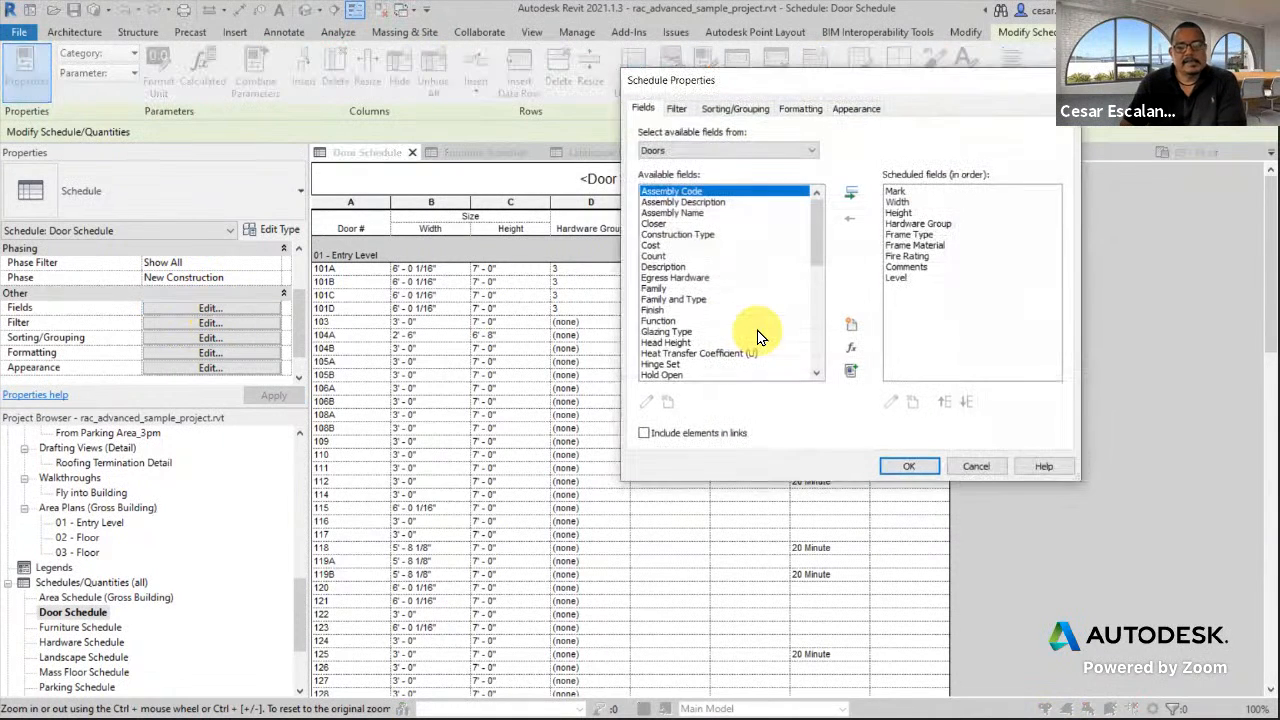
{"action": "left_click", "coordinate": [672, 256]}
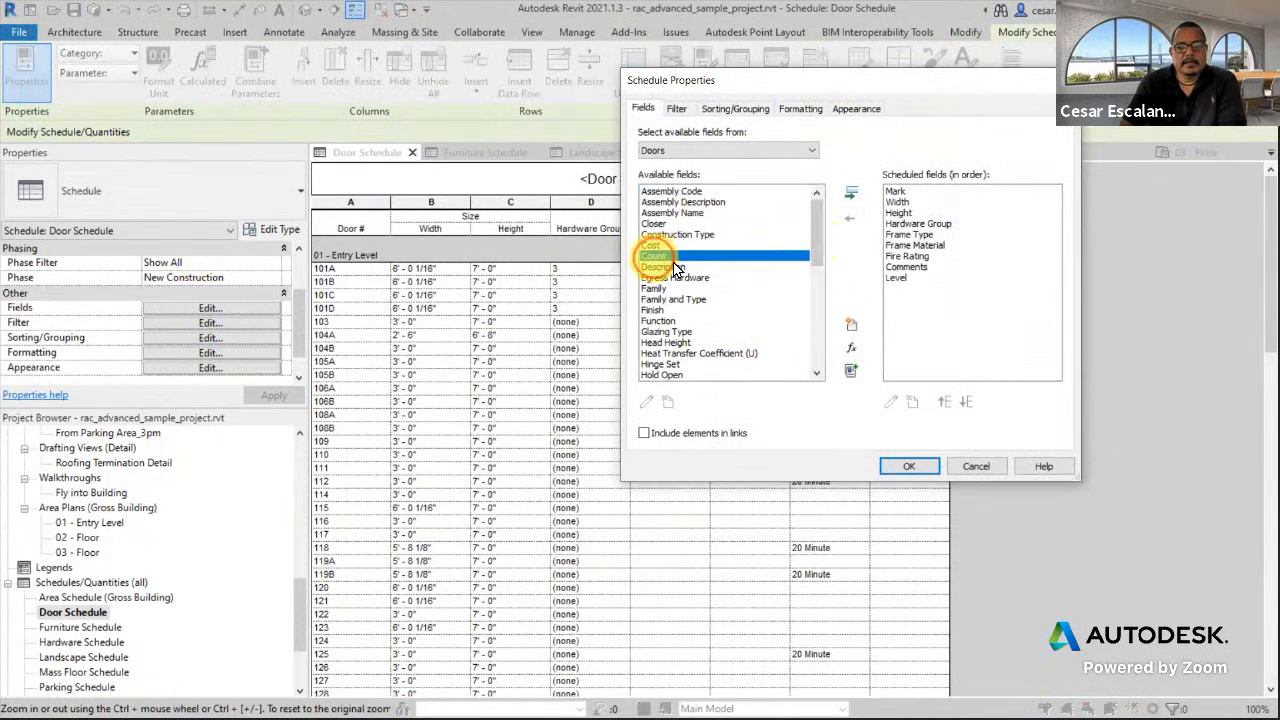
{"action": "left_click", "coordinate": [851, 192]}
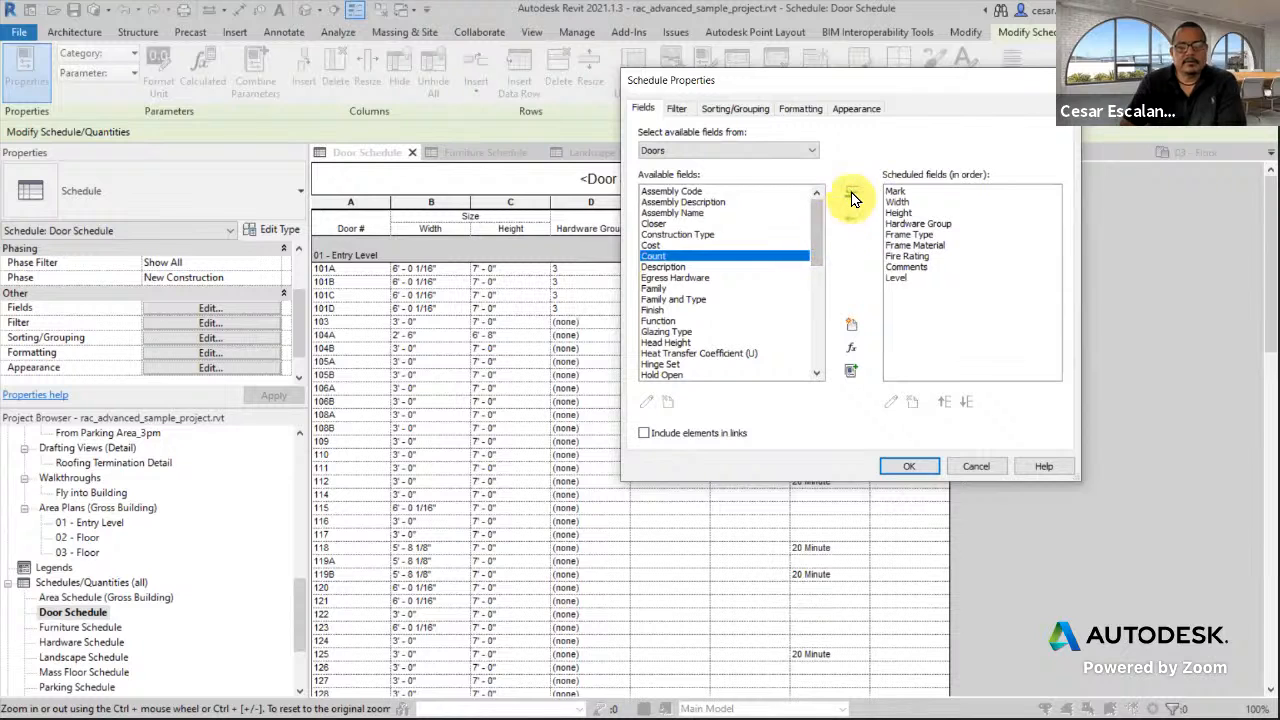
{"action": "left_click", "coordinate": [909, 466]}
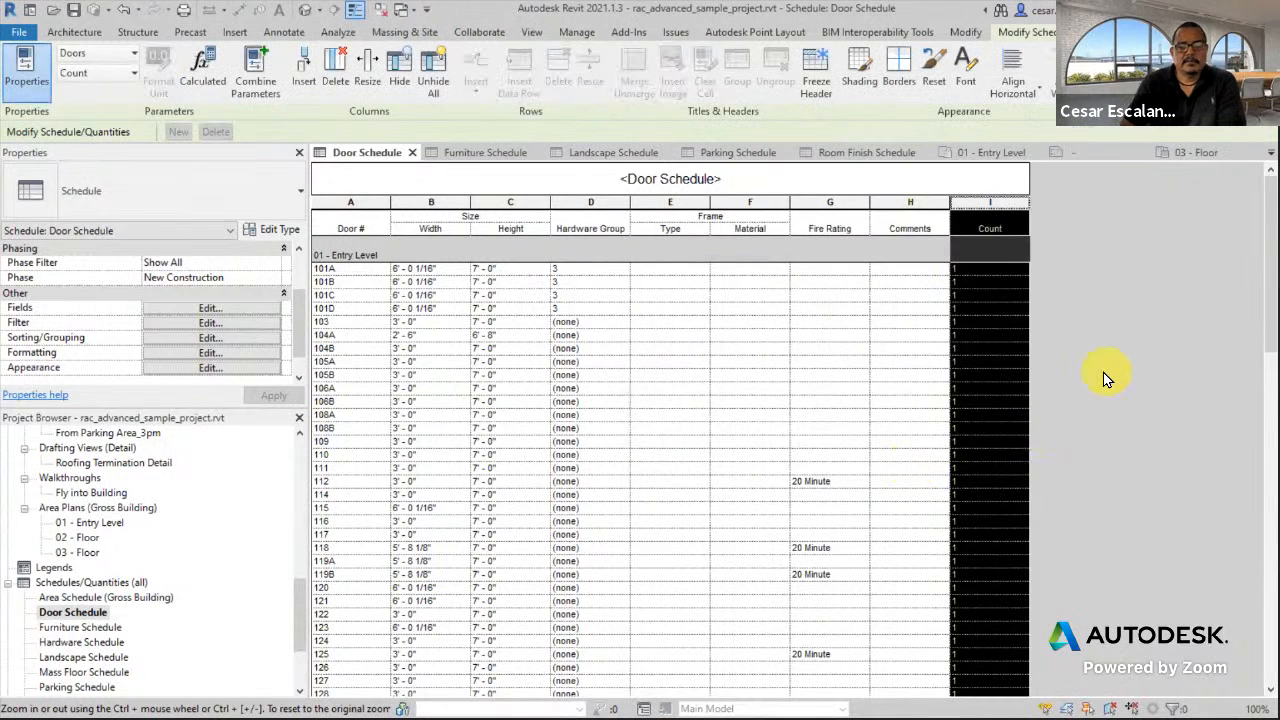
{"action": "scroll", "coordinate": [1104, 376], "scroll_direction": "down", "scroll_amount": 5}
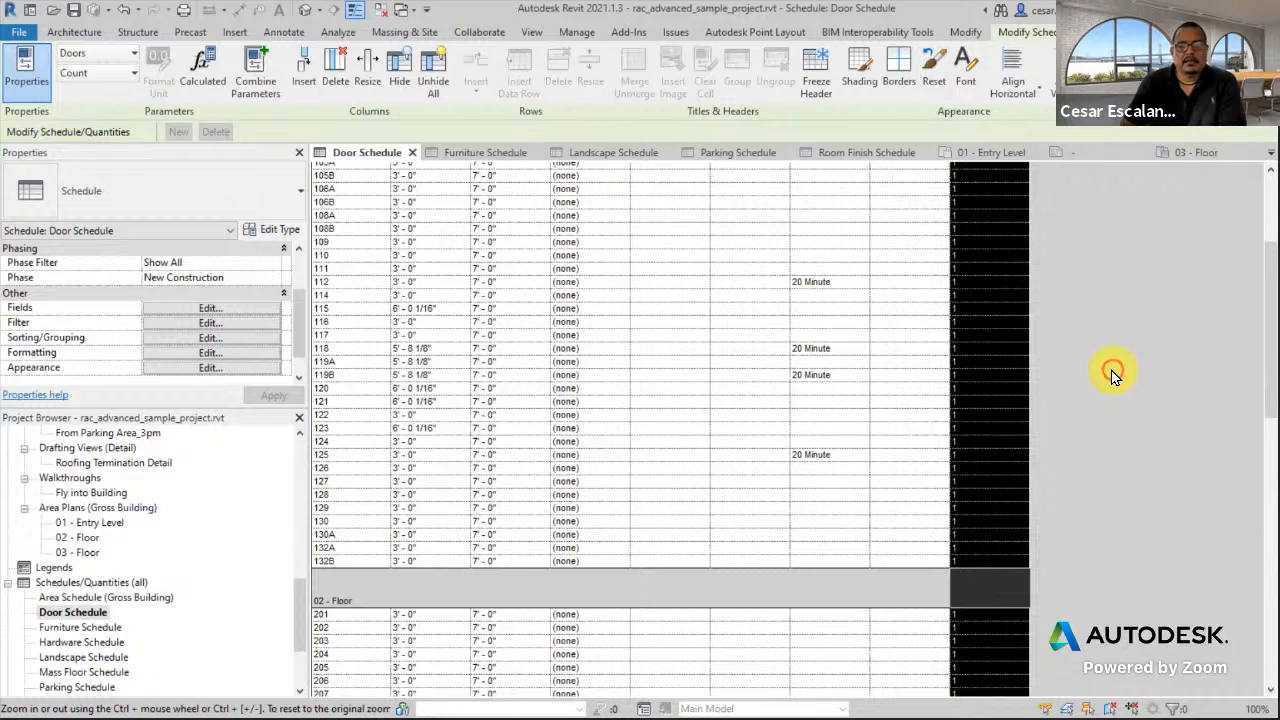
{"action": "scroll", "coordinate": [1111, 376], "scroll_direction": "up", "scroll_amount": 6}
{"action": "scroll", "coordinate": [1115, 376], "scroll_direction": "down", "scroll_amount": 4}
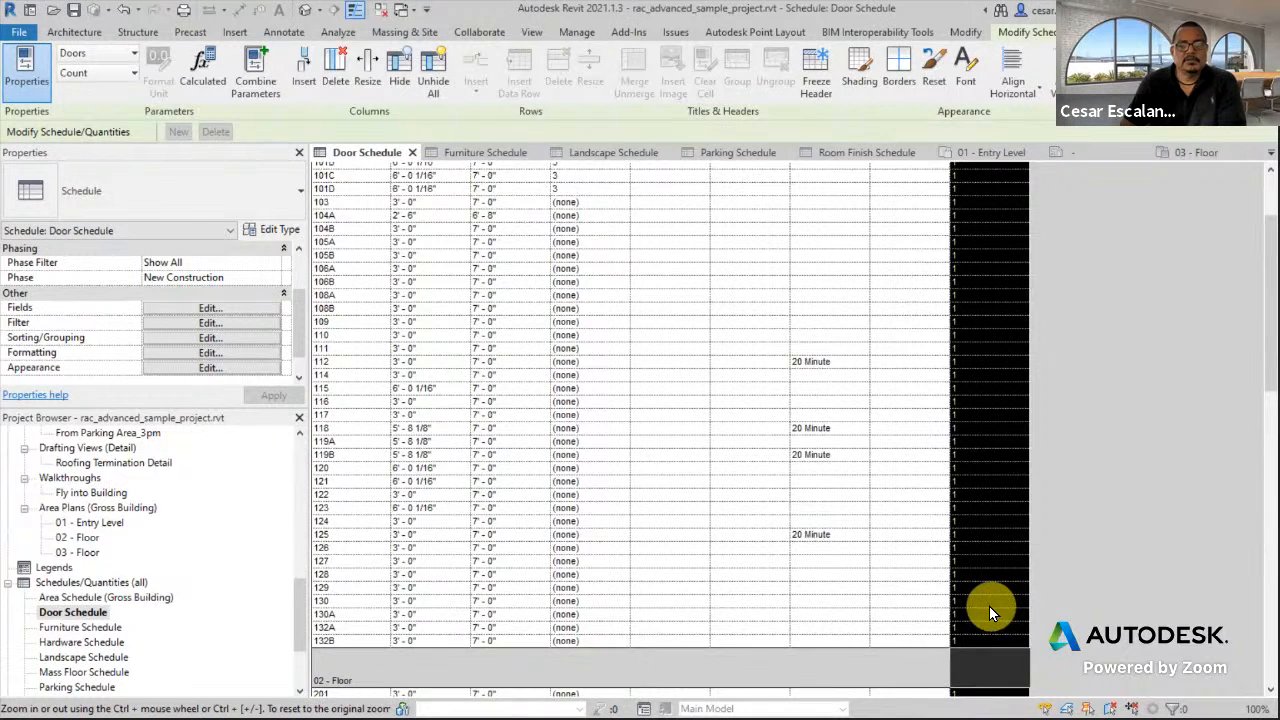
Set the footer of the Level sorting to Count and totals and check the footers at the ends of the level groups.
{"action": "scroll", "coordinate": [989, 606], "scroll_direction": "up", "scroll_amount": 4}
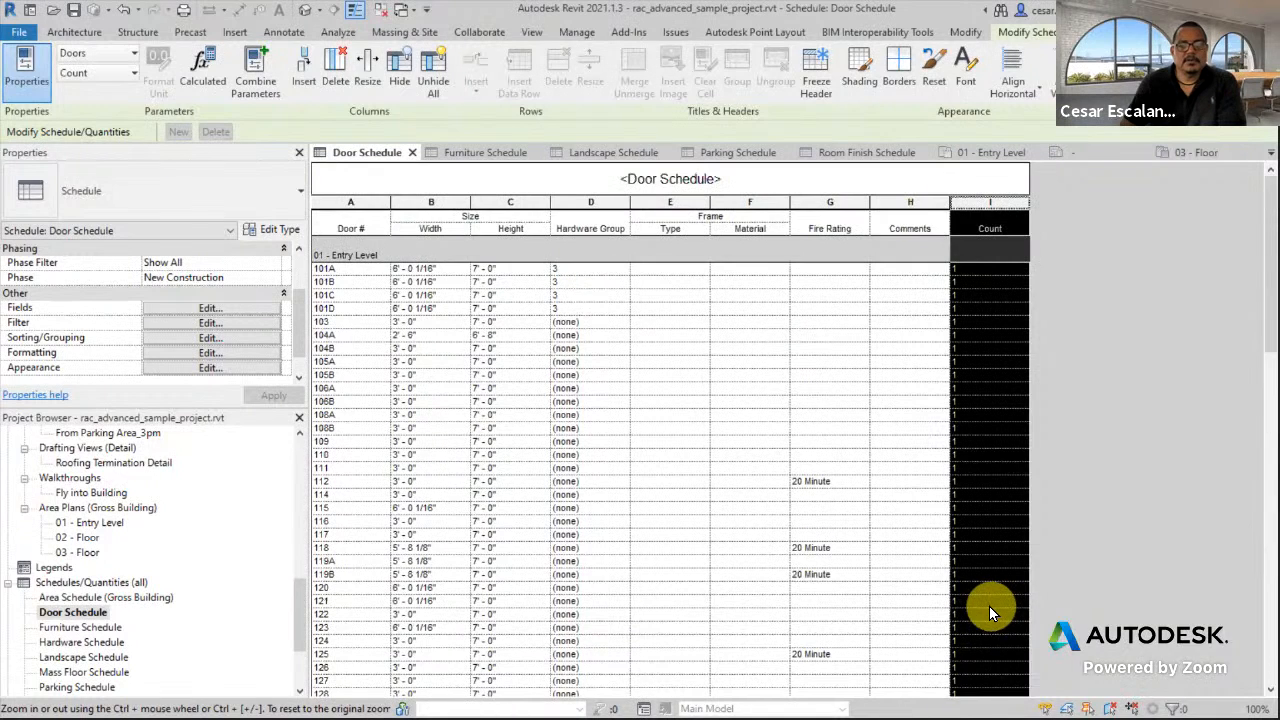
{"action": "left_click", "coordinate": [197, 338]}
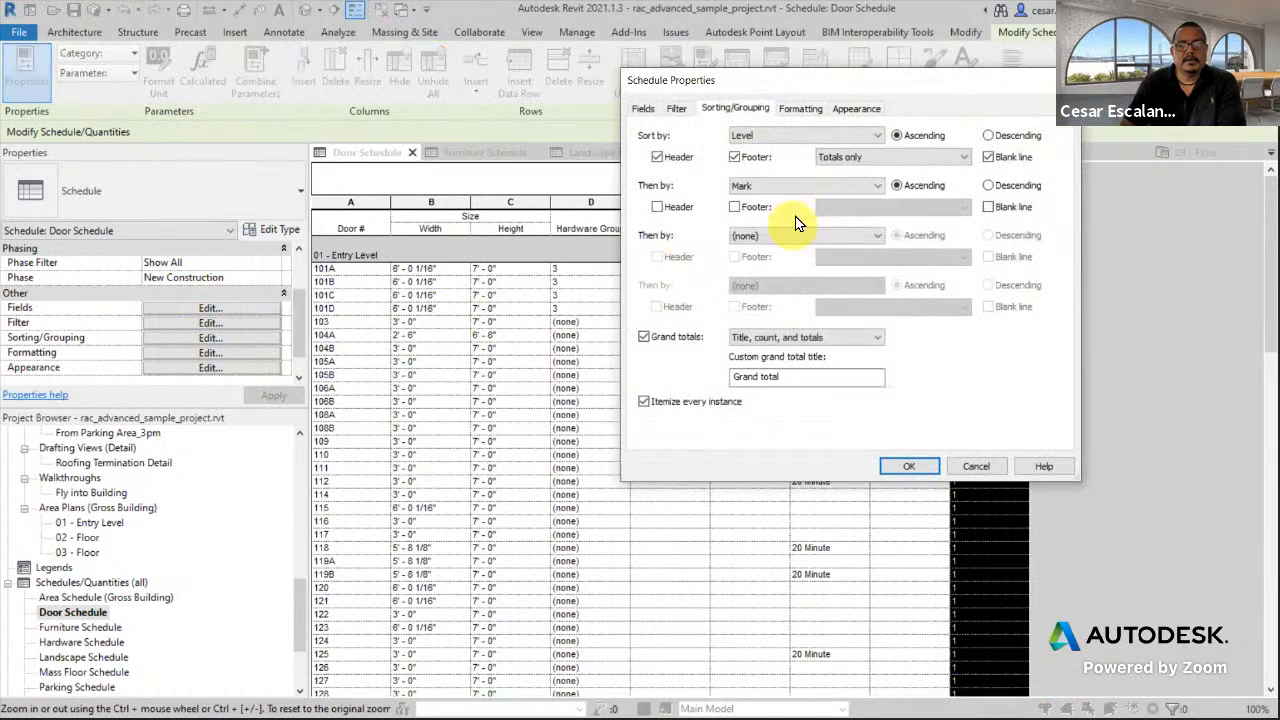
{"action": "left_click", "coordinate": [737, 158]}
{"action": "left_click", "coordinate": [737, 158]}
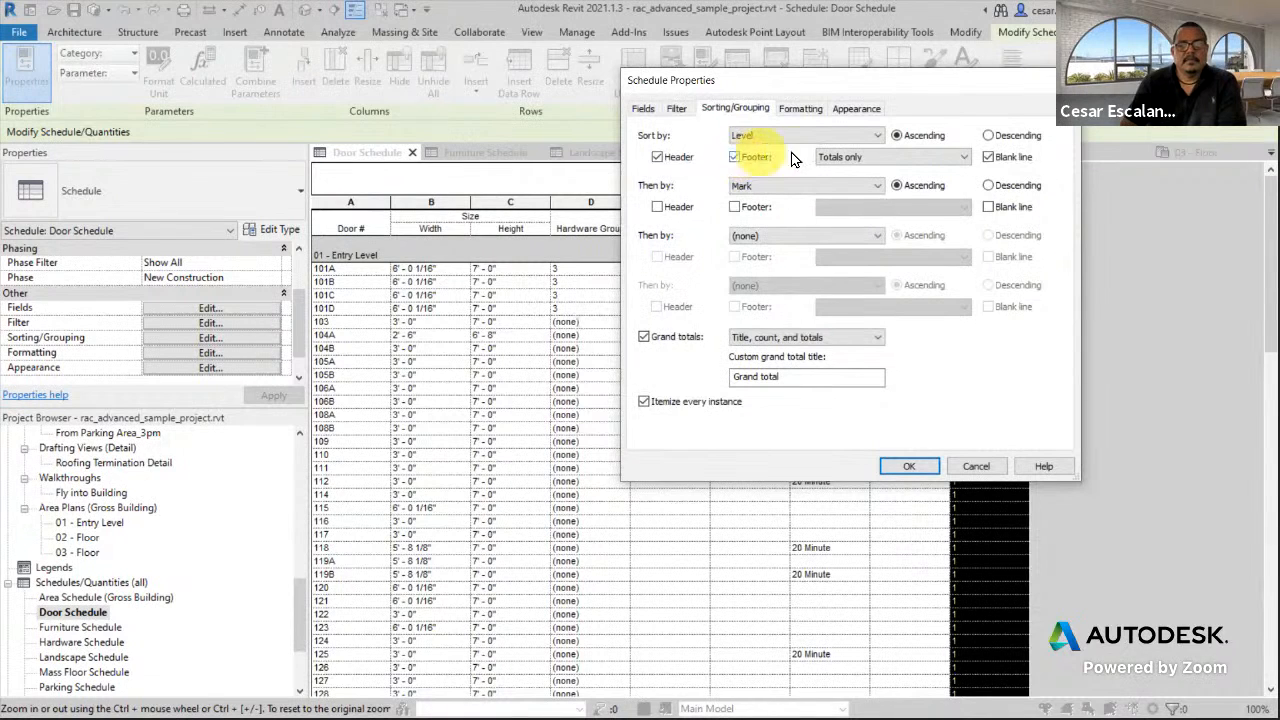
{"action": "left_click", "coordinate": [915, 160]}
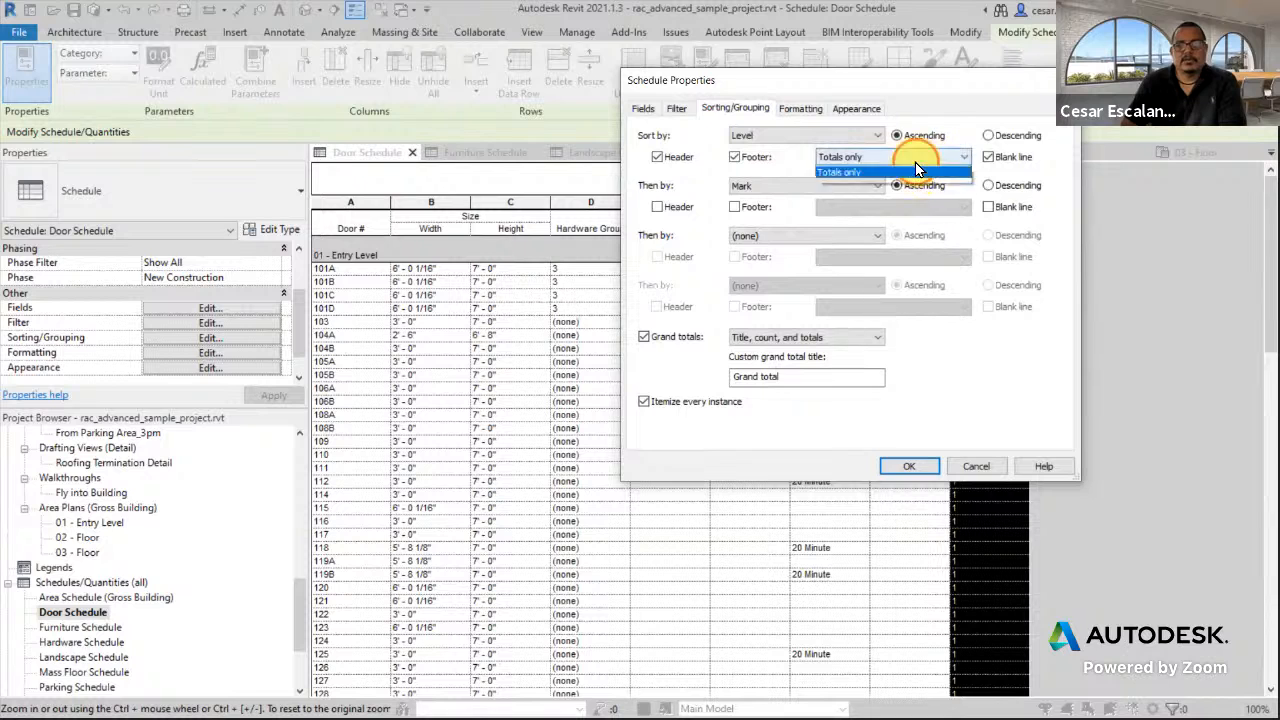
{"action": "left_click", "coordinate": [869, 194]}
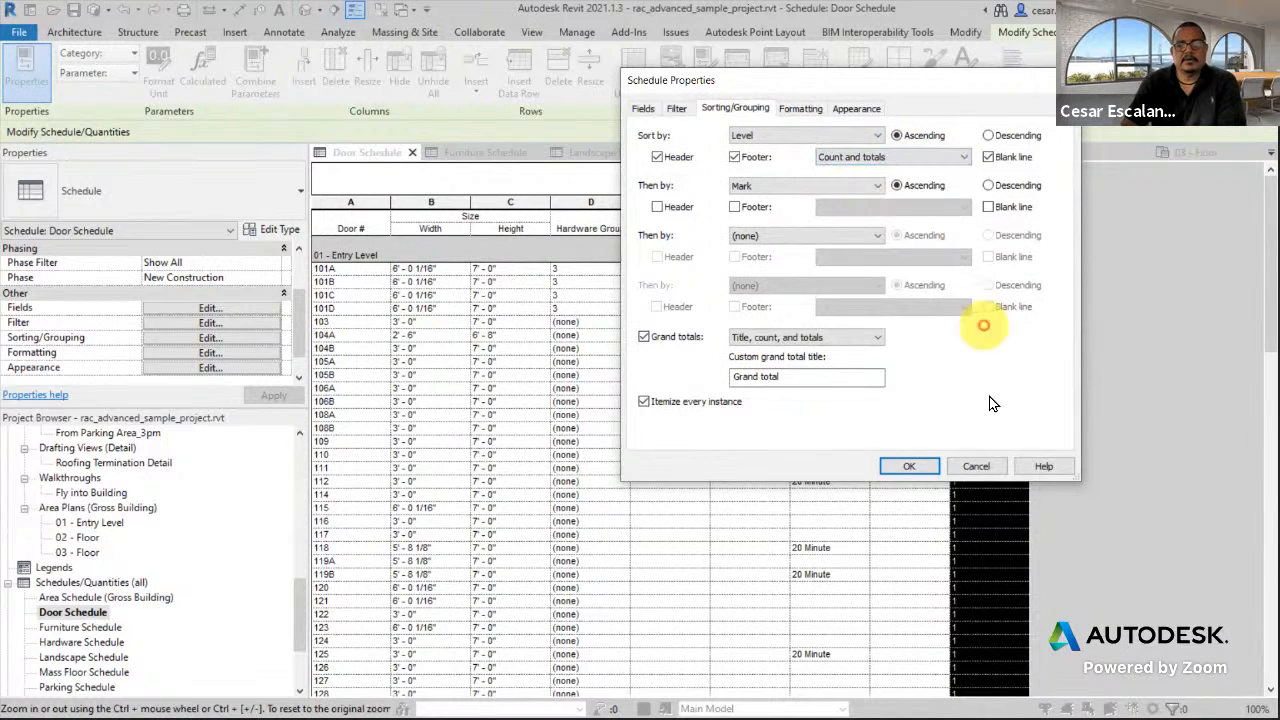
{"action": "left_click", "coordinate": [911, 466]}
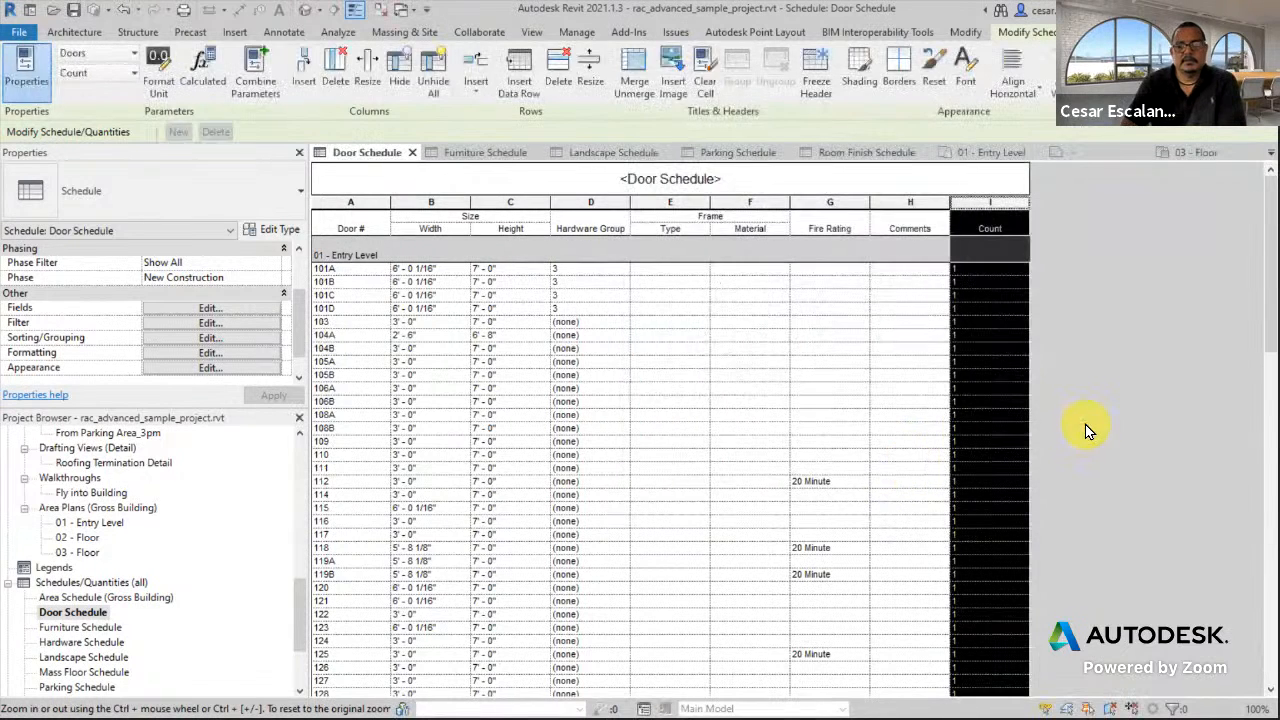
{"action": "scroll", "coordinate": [1087, 428], "scroll_direction": "down", "scroll_amount": 5}
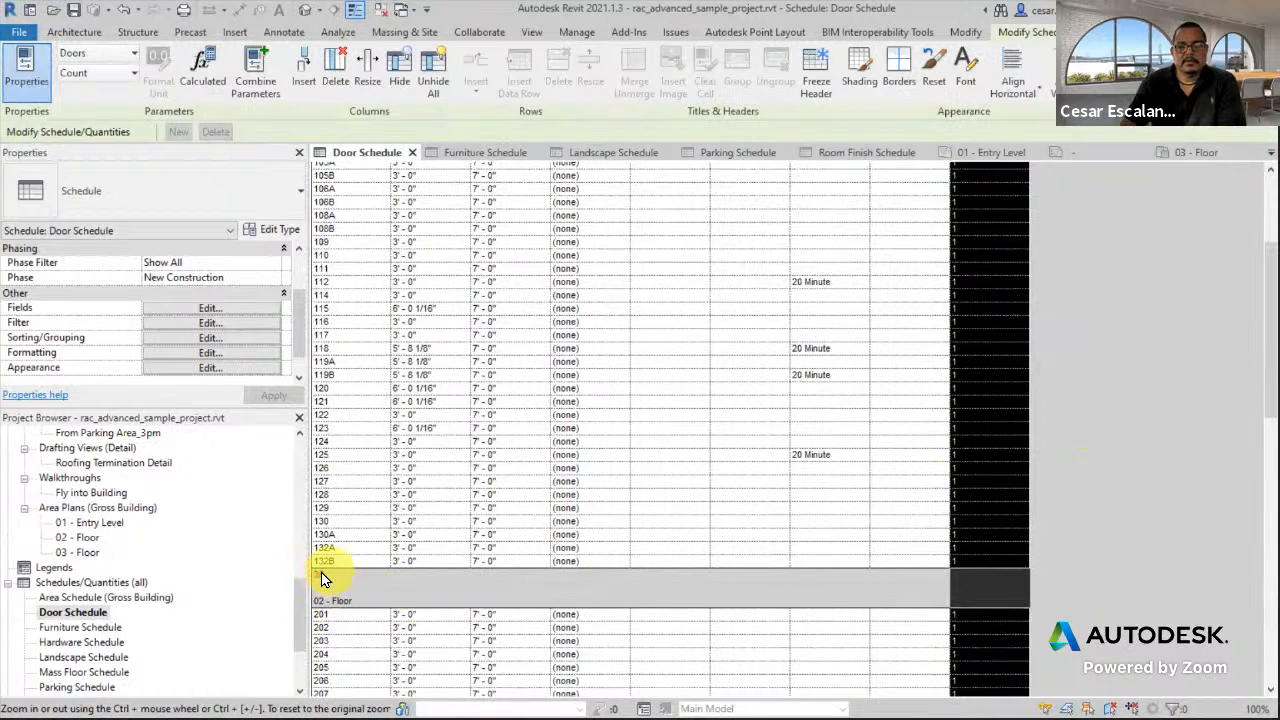
{"action": "scroll", "coordinate": [513, 563], "scroll_direction": "down", "scroll_amount": 5}
{"action": "scroll", "coordinate": [513, 563], "scroll_direction": "down", "scroll_amount": 8}
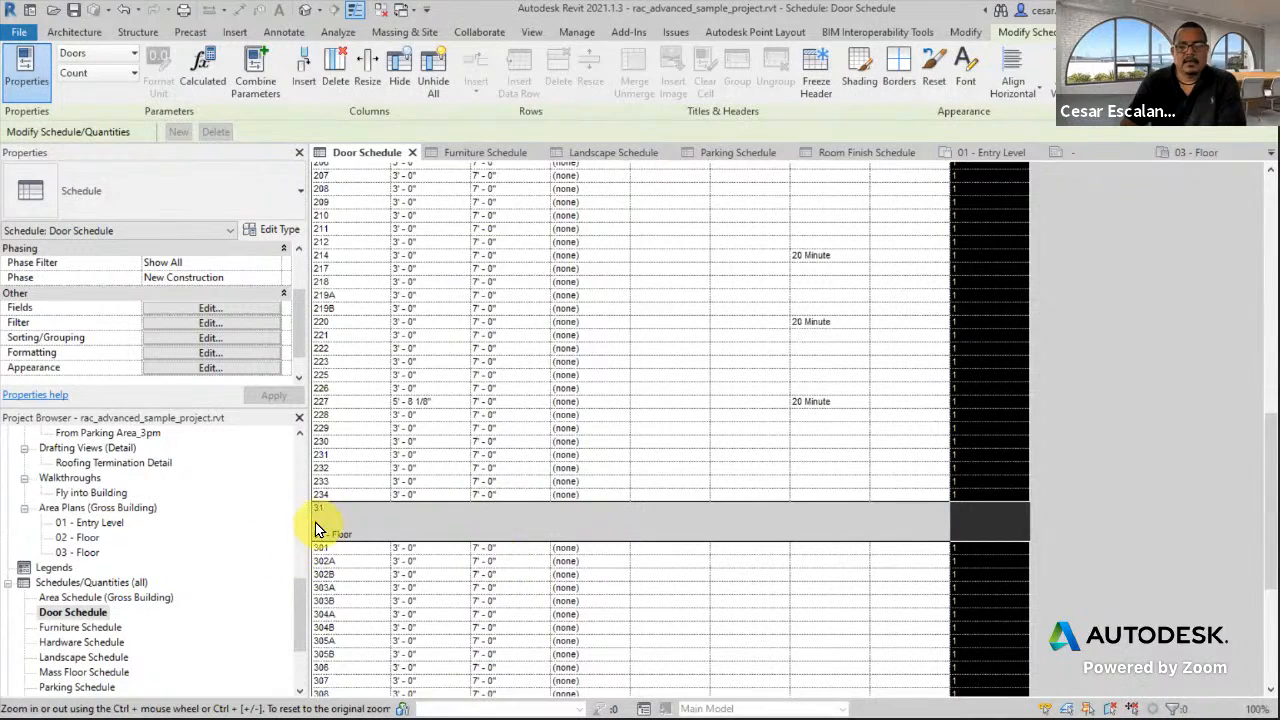
Hide the Count column in the door schedule.
{"action": "scroll", "coordinate": [957, 466], "scroll_direction": "up", "scroll_amount": 20}
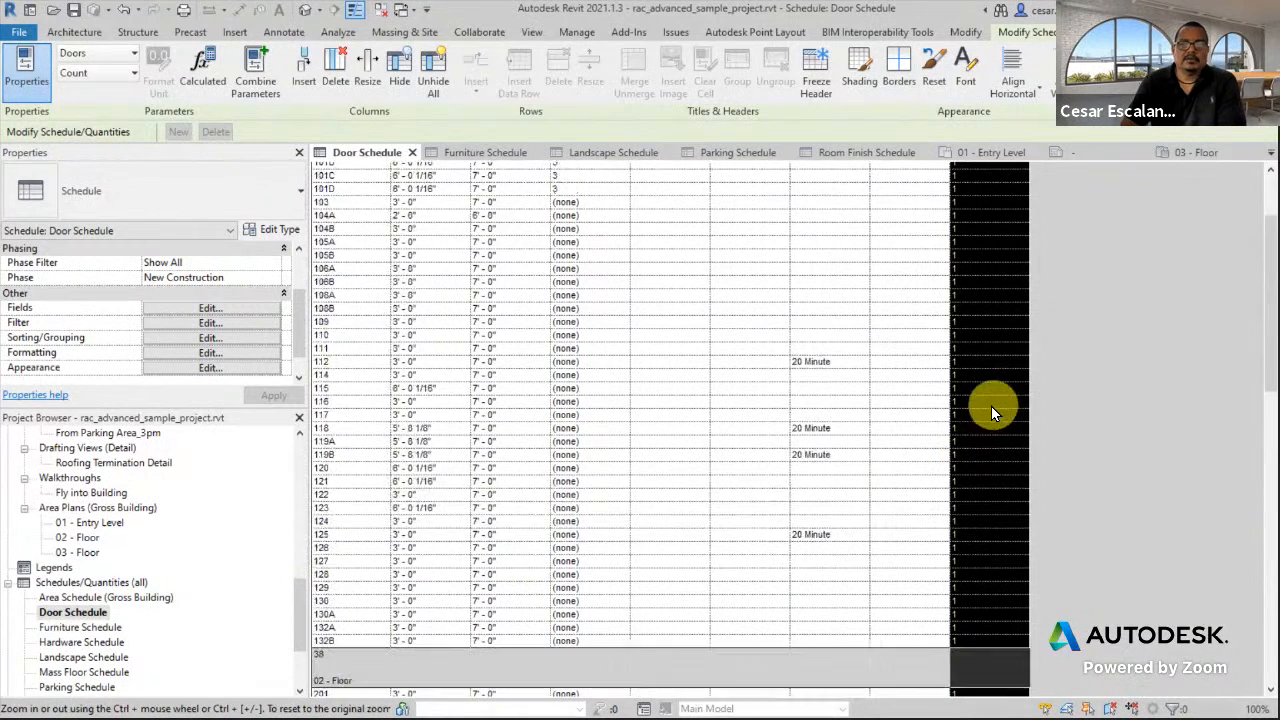
{"action": "right_click", "coordinate": [1005, 204]}
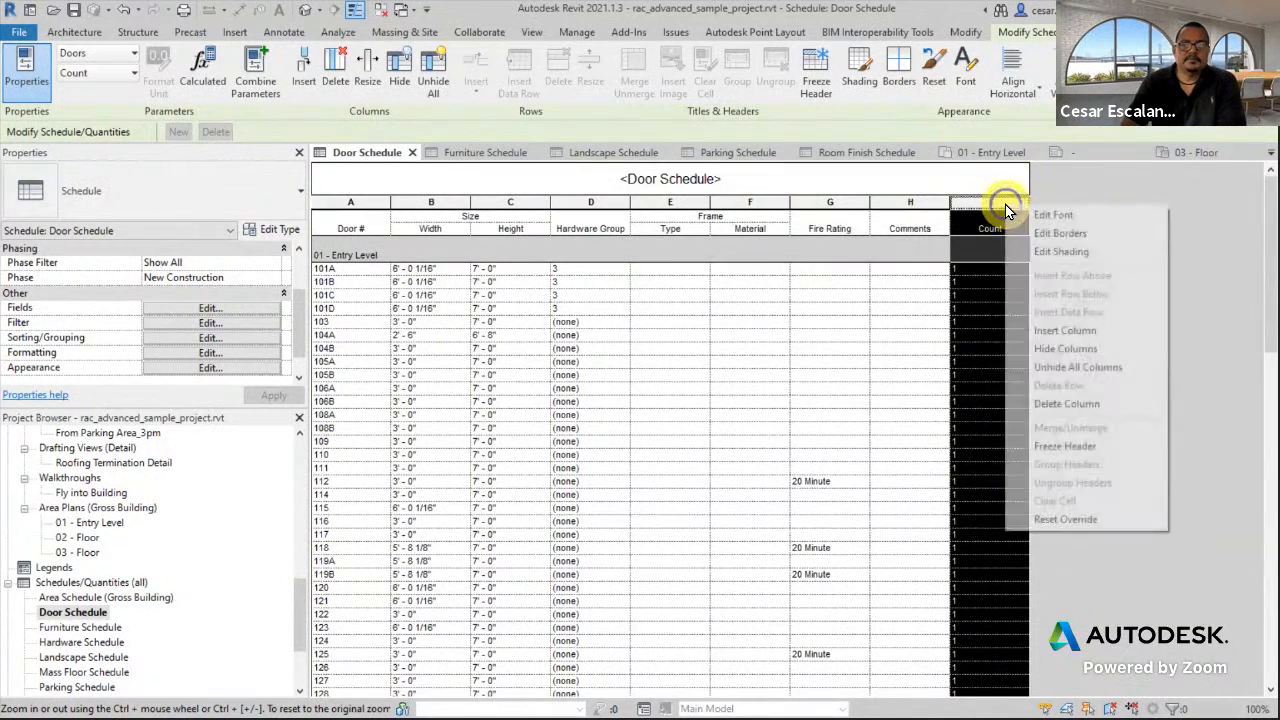
{"action": "left_click", "coordinate": [1061, 347]}
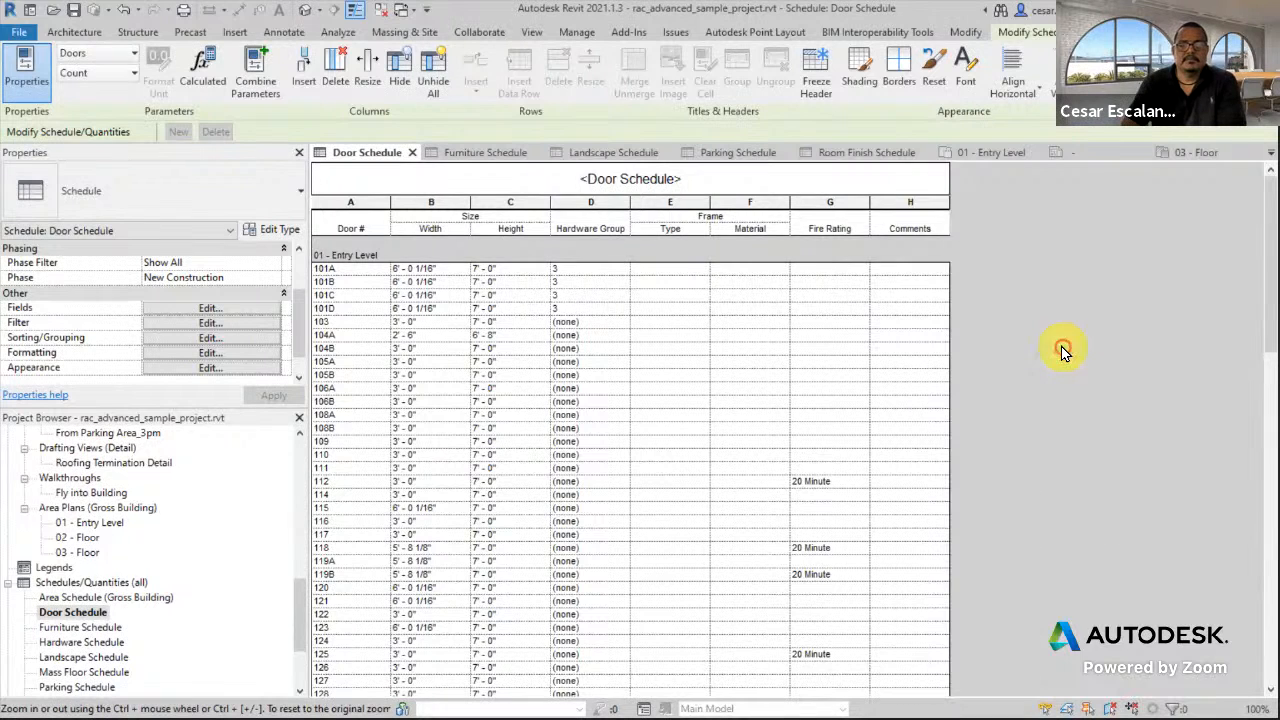
Examine the footer count of each level group and the grand total at the end of the door schedule.
{"action": "scroll", "coordinate": [1049, 354], "scroll_direction": "down", "scroll_amount": 5}
{"action": "scroll", "coordinate": [457, 520], "scroll_direction": "up", "scroll_amount": 4}
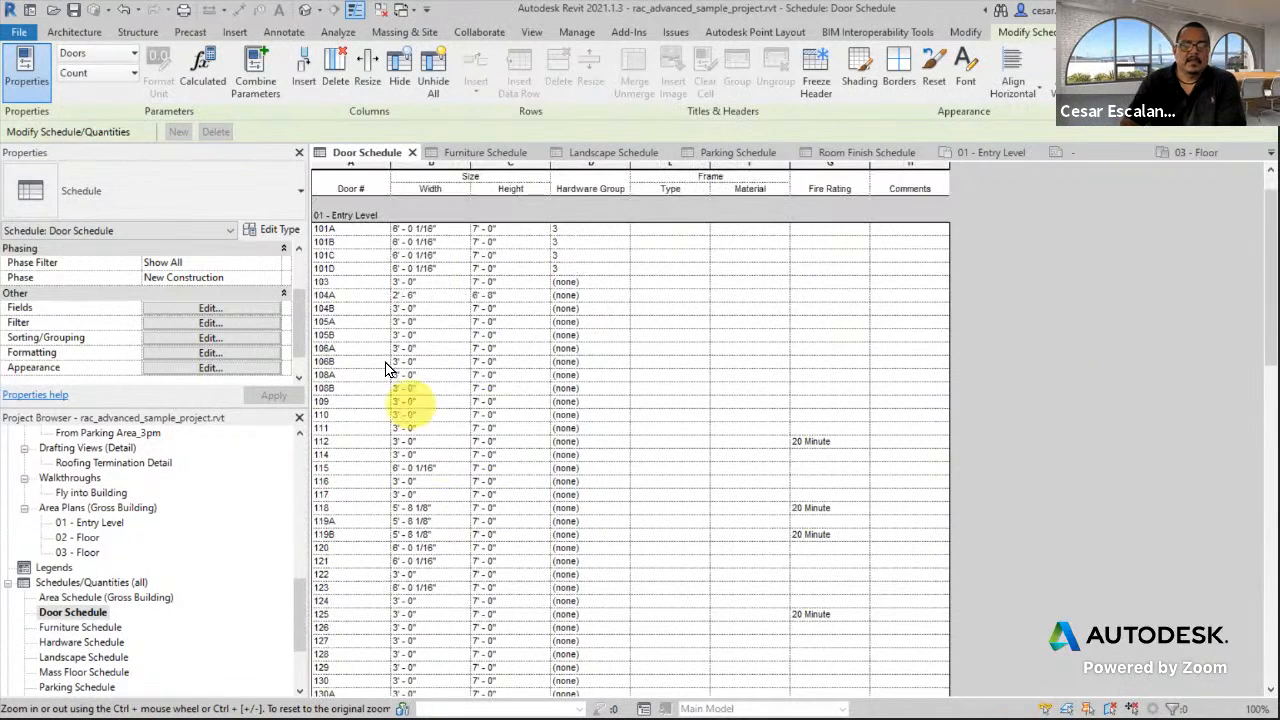
{"action": "scroll", "coordinate": [366, 371], "scroll_direction": "down", "scroll_amount": 5}
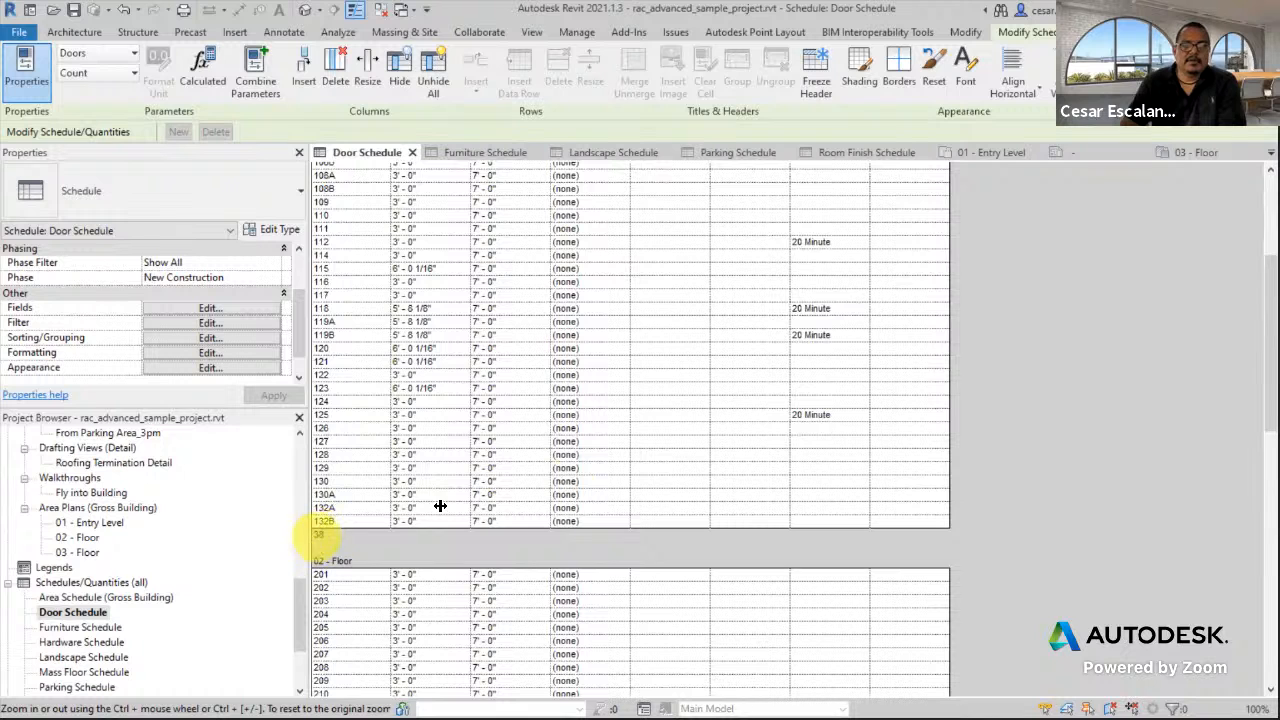
{"action": "scroll", "coordinate": [440, 450], "scroll_direction": "down", "scroll_amount": 5}
{"action": "scroll", "coordinate": [410, 420], "scroll_direction": "down", "scroll_amount": 8}
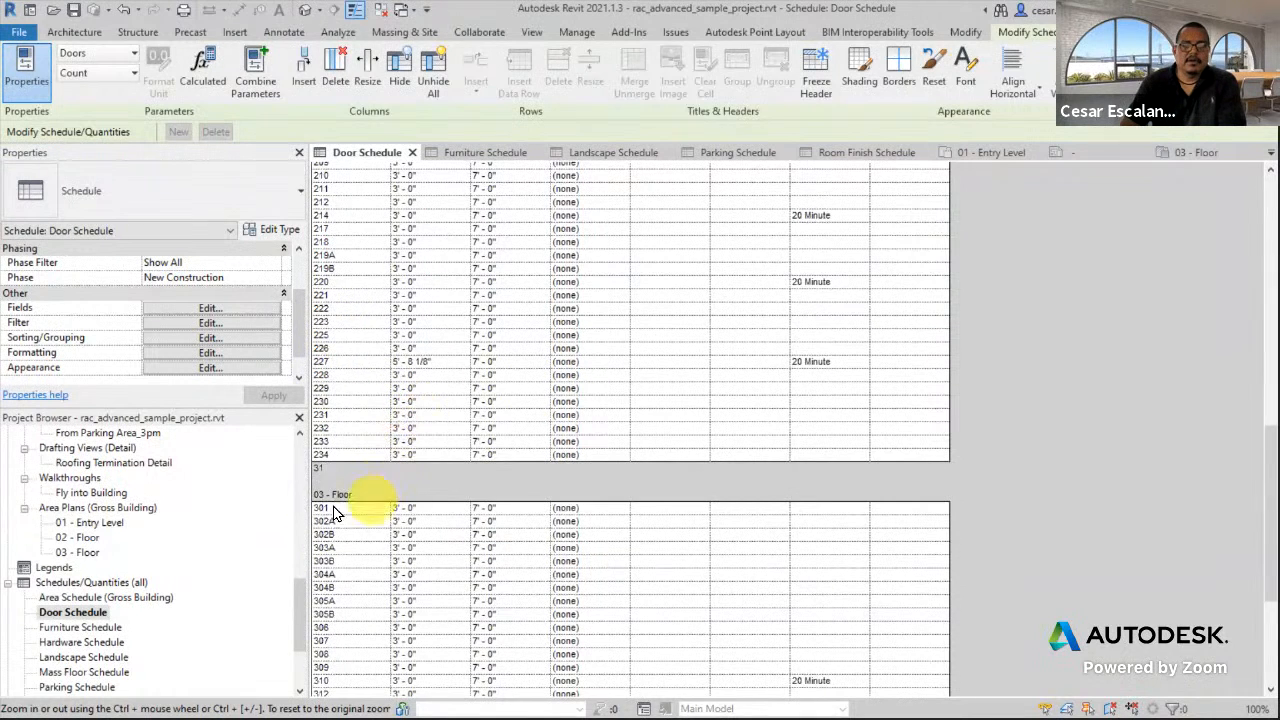
{"action": "scroll", "coordinate": [549, 546], "scroll_direction": "down", "scroll_amount": 6}
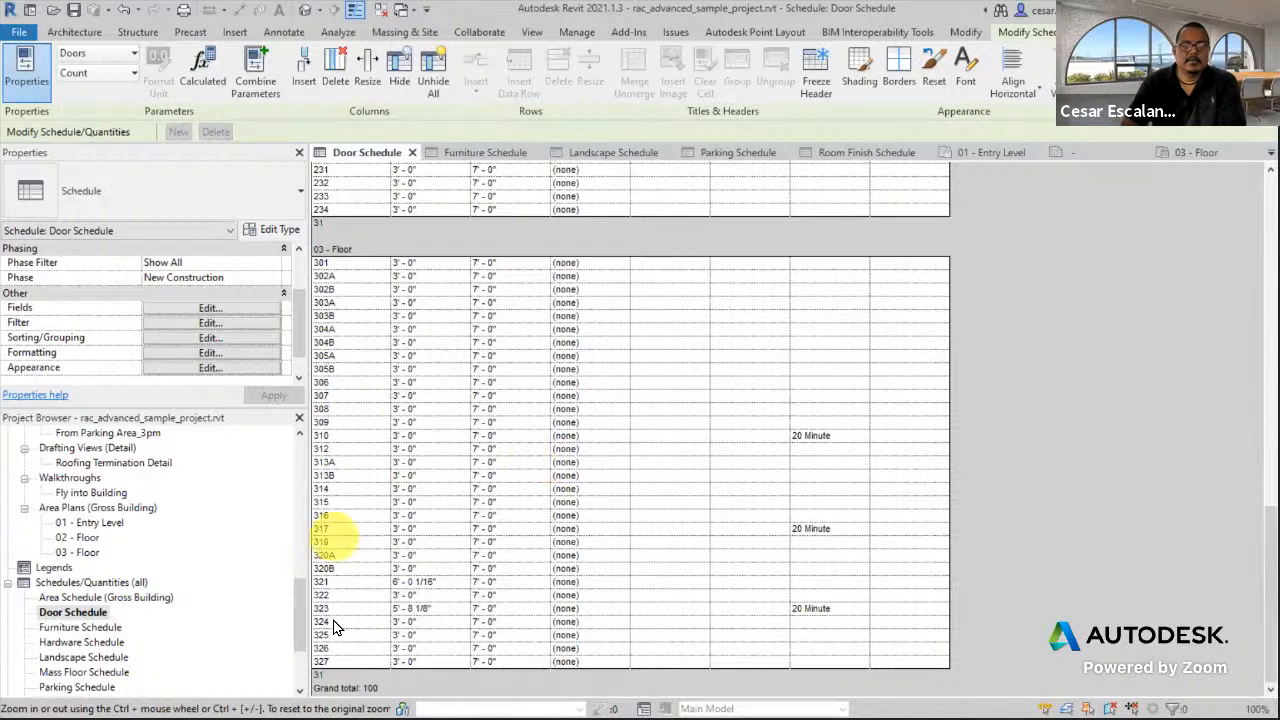
{"action": "scroll", "coordinate": [880, 457], "scroll_direction": "up", "scroll_amount": 15}
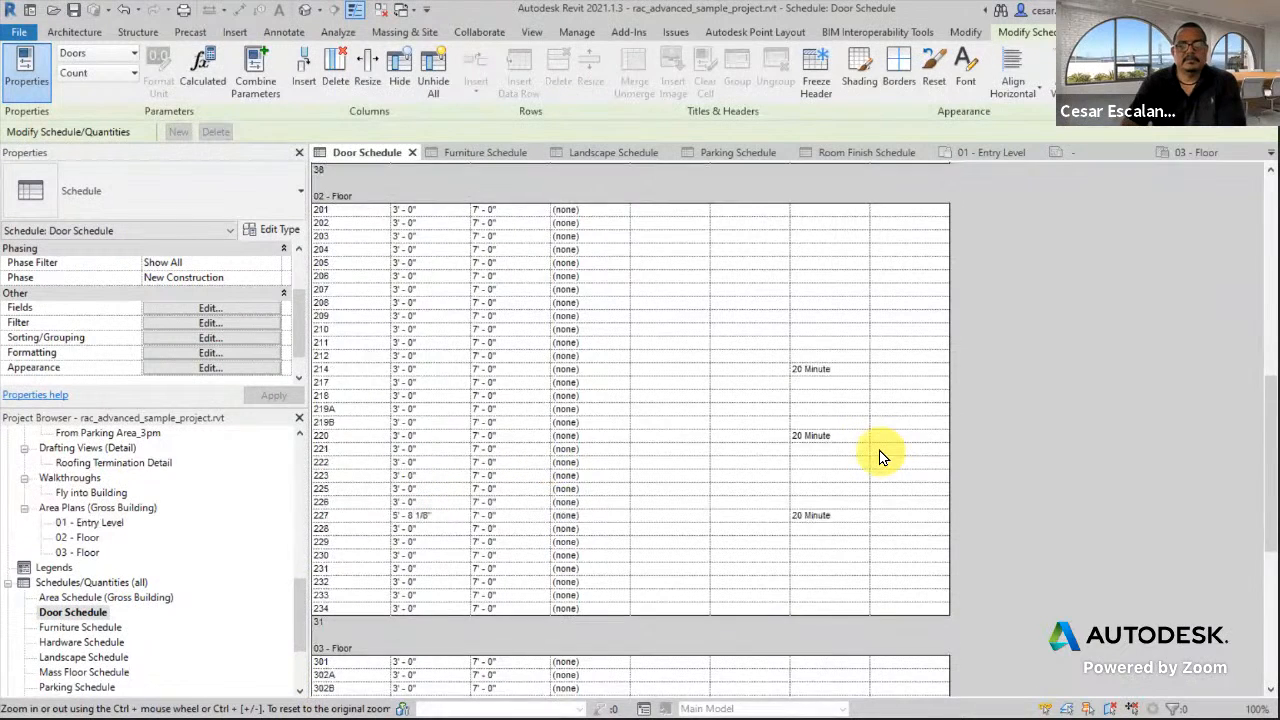
{"action": "scroll", "coordinate": [880, 457], "scroll_direction": "up", "scroll_amount": 10}
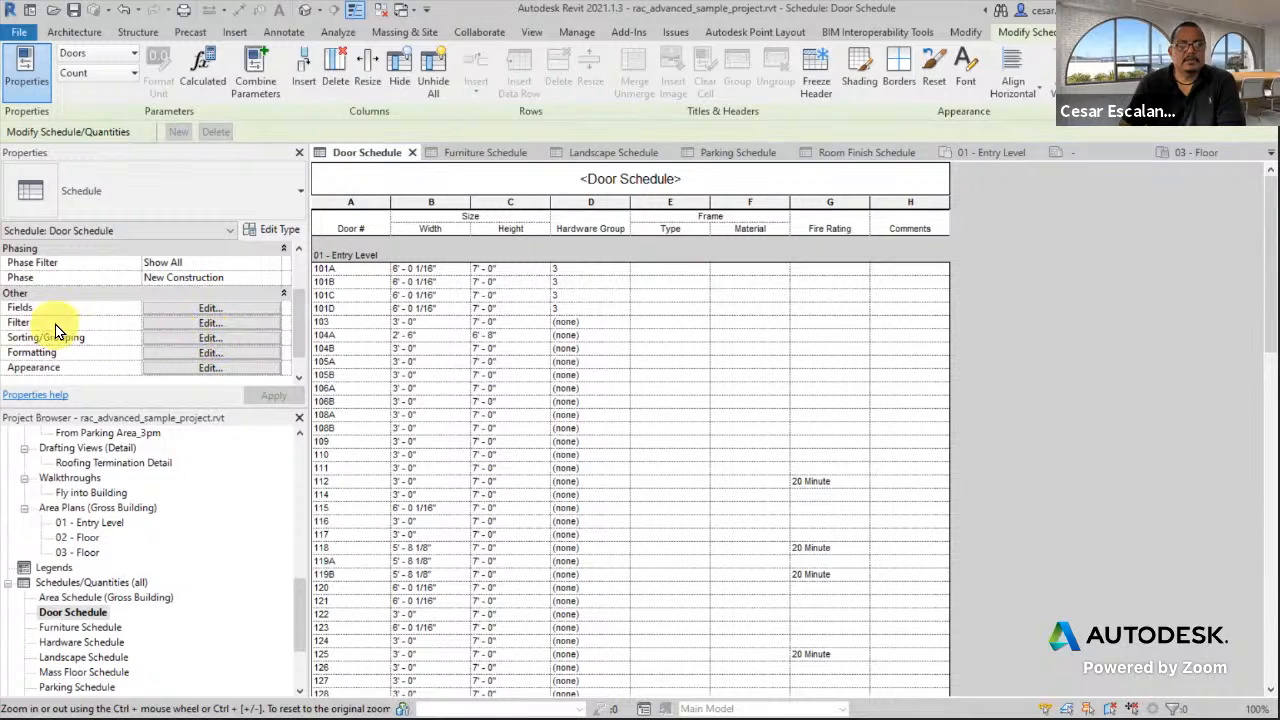
Filter the door schedule to doors whose Fire Rating equals 20 Minute.
{"action": "left_click", "coordinate": [207, 323]}
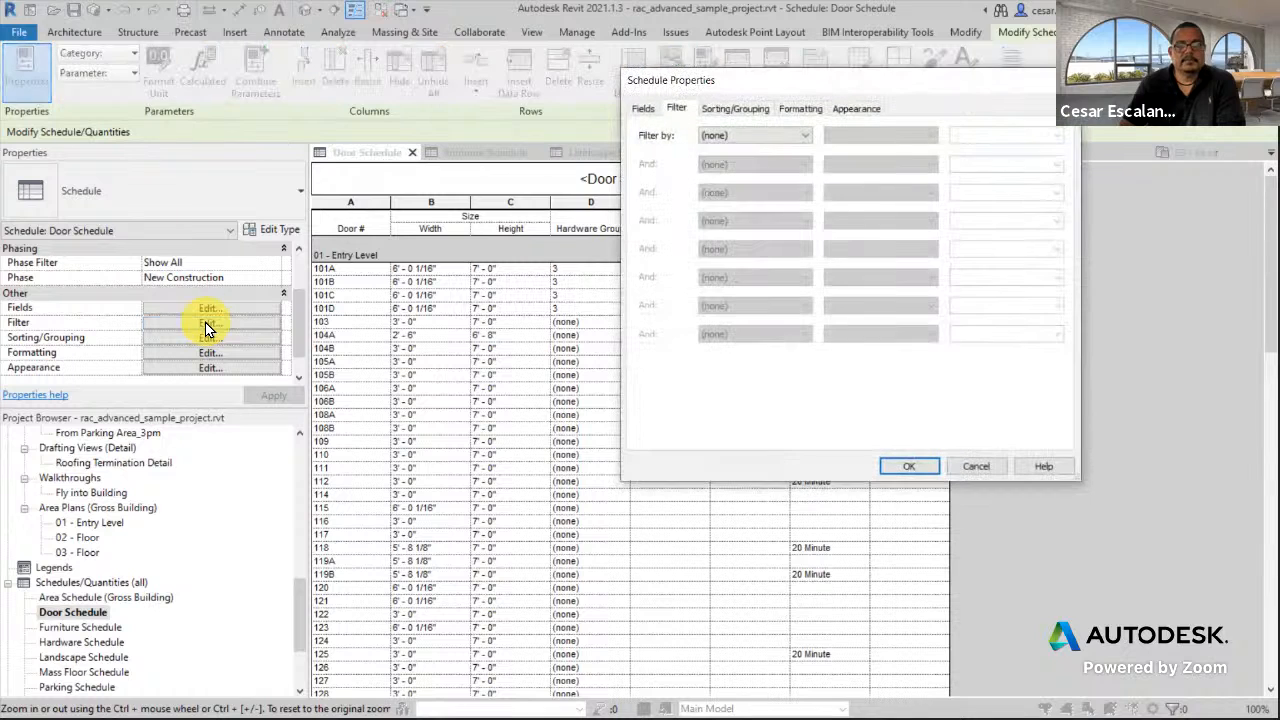
{"action": "left_click", "coordinate": [761, 134]}
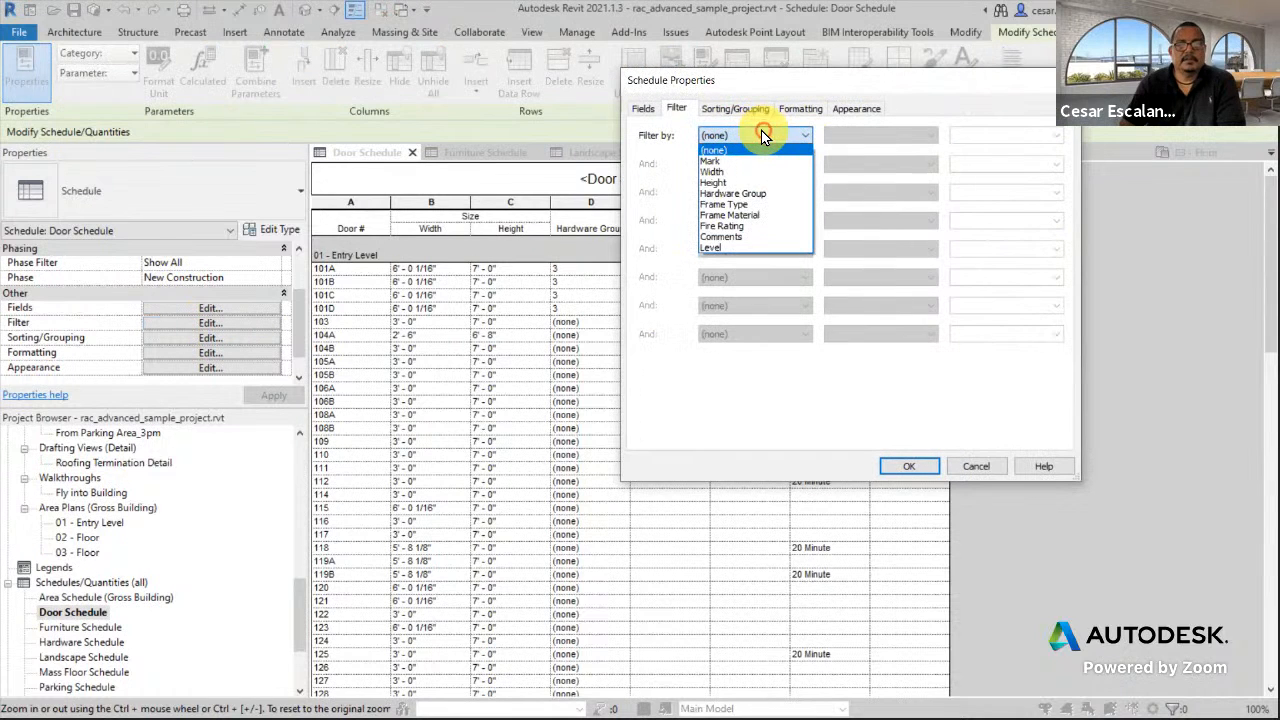
{"action": "left_click", "coordinate": [749, 225]}
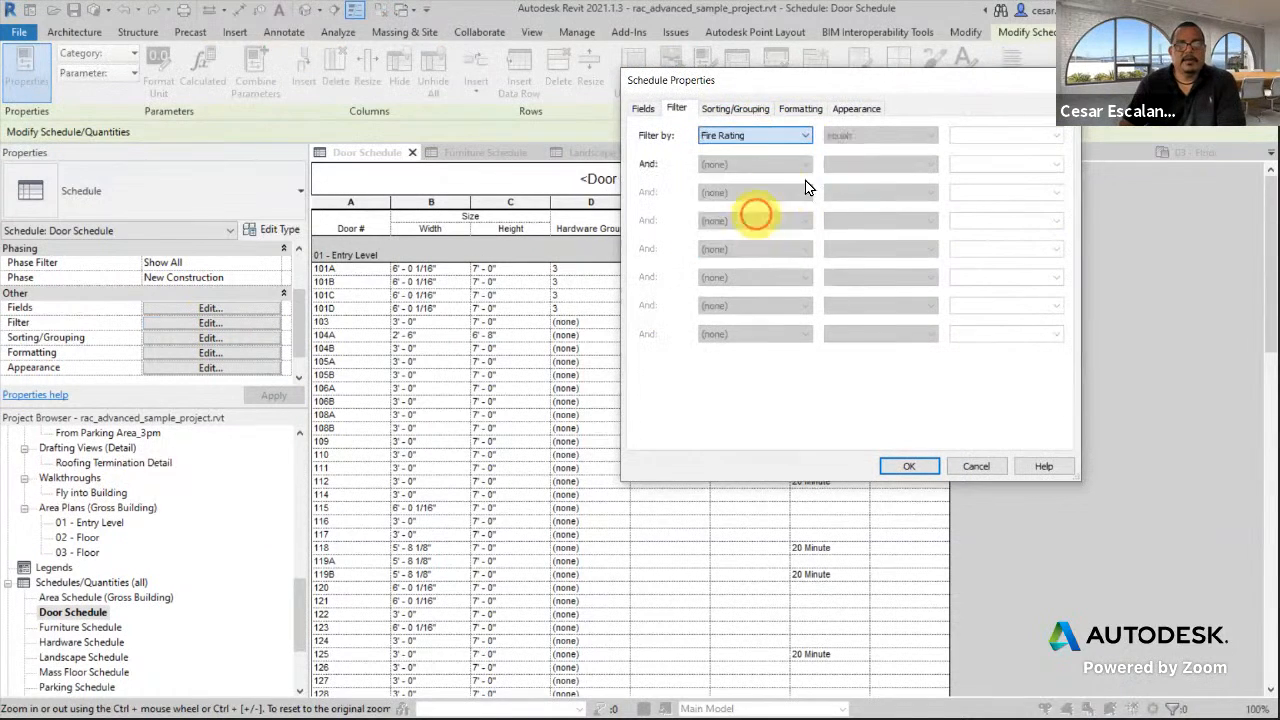
{"action": "left_click", "coordinate": [1057, 135]}
{"action": "left_click", "coordinate": [989, 149]}
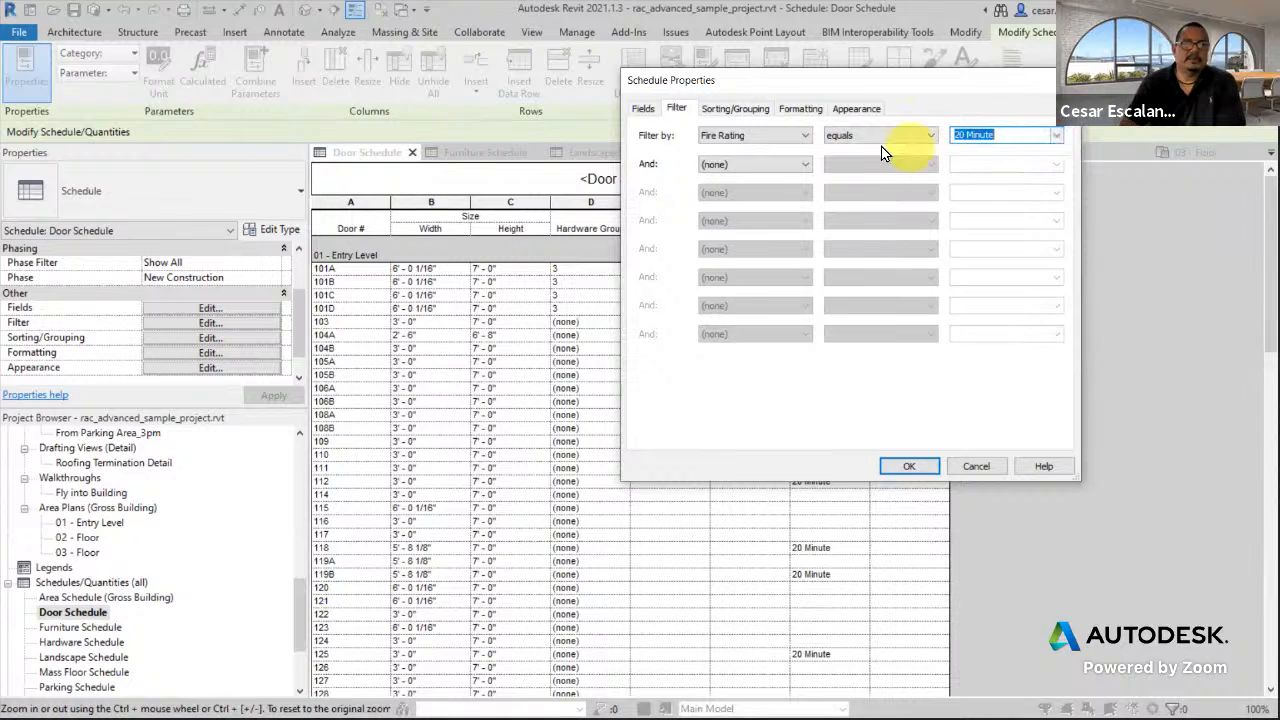
{"action": "left_click", "coordinate": [924, 140]}
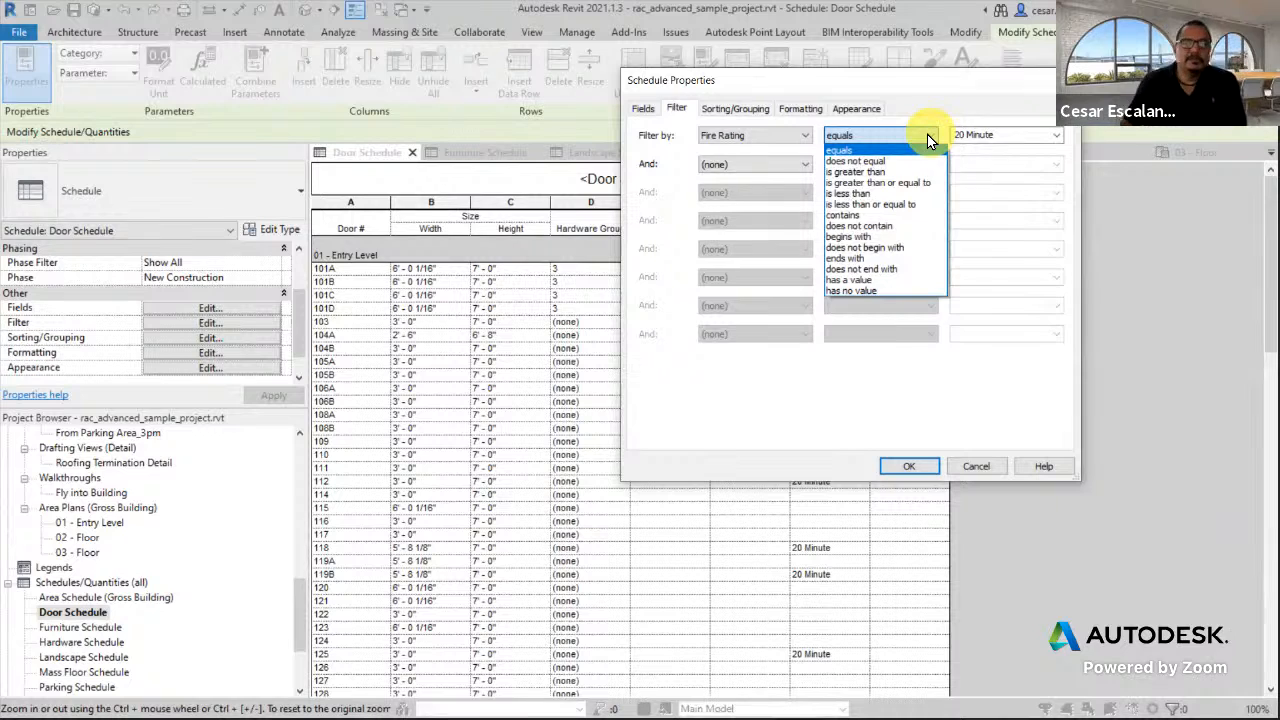
{"action": "left_click", "coordinate": [927, 134]}
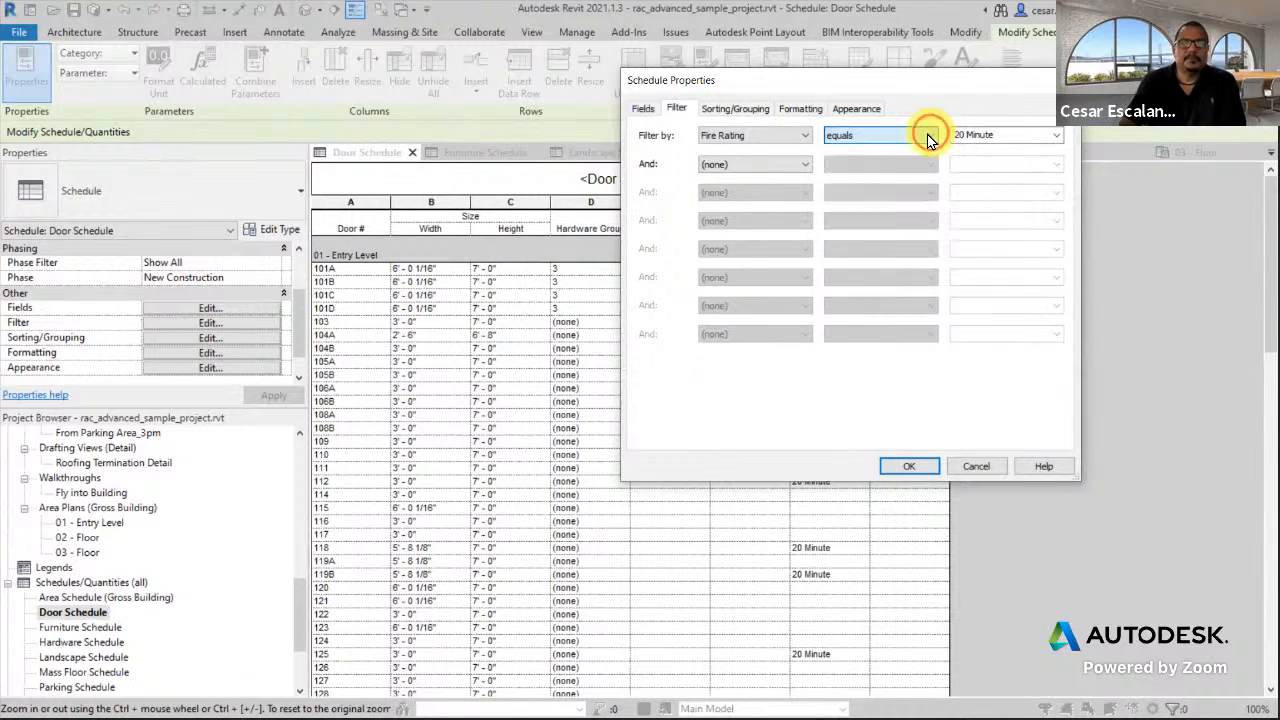
{"action": "left_click", "coordinate": [900, 465]}
{"action": "left_click", "coordinate": [1164, 481]}
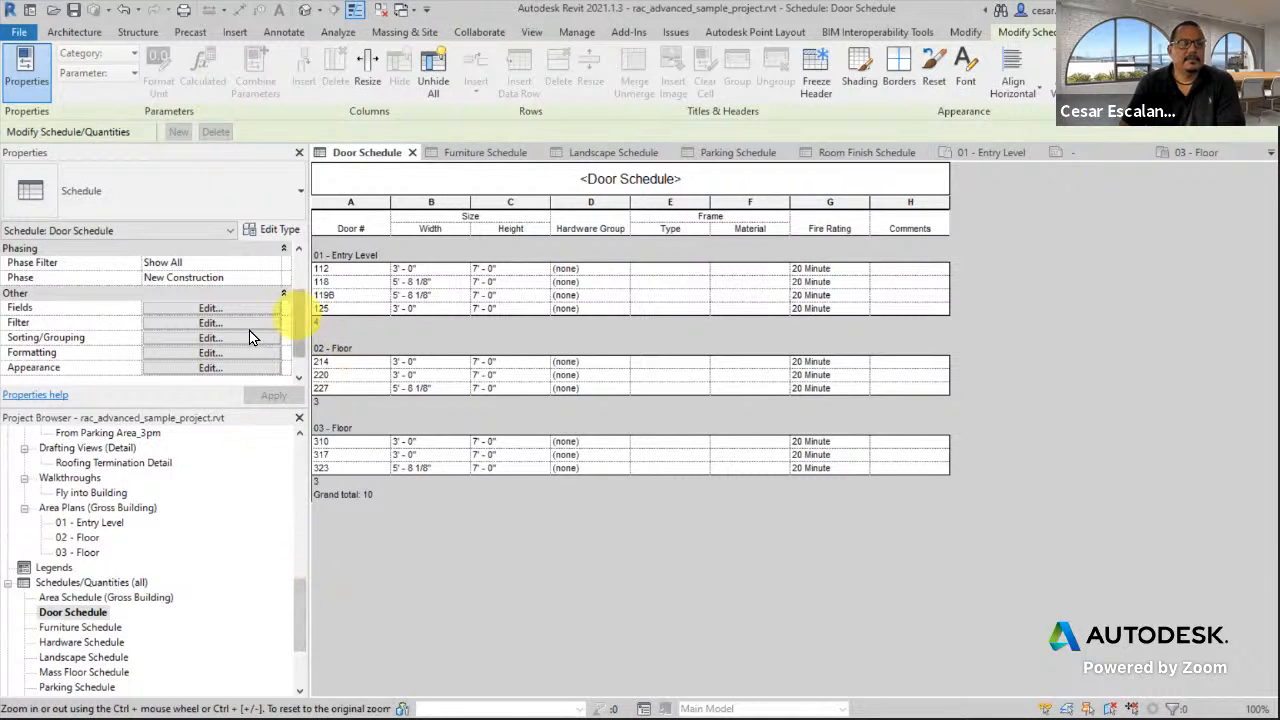
Remove the Fire Rating filter from the door schedule by resetting the first filter rule to (none).
{"action": "left_click", "coordinate": [219, 339]}
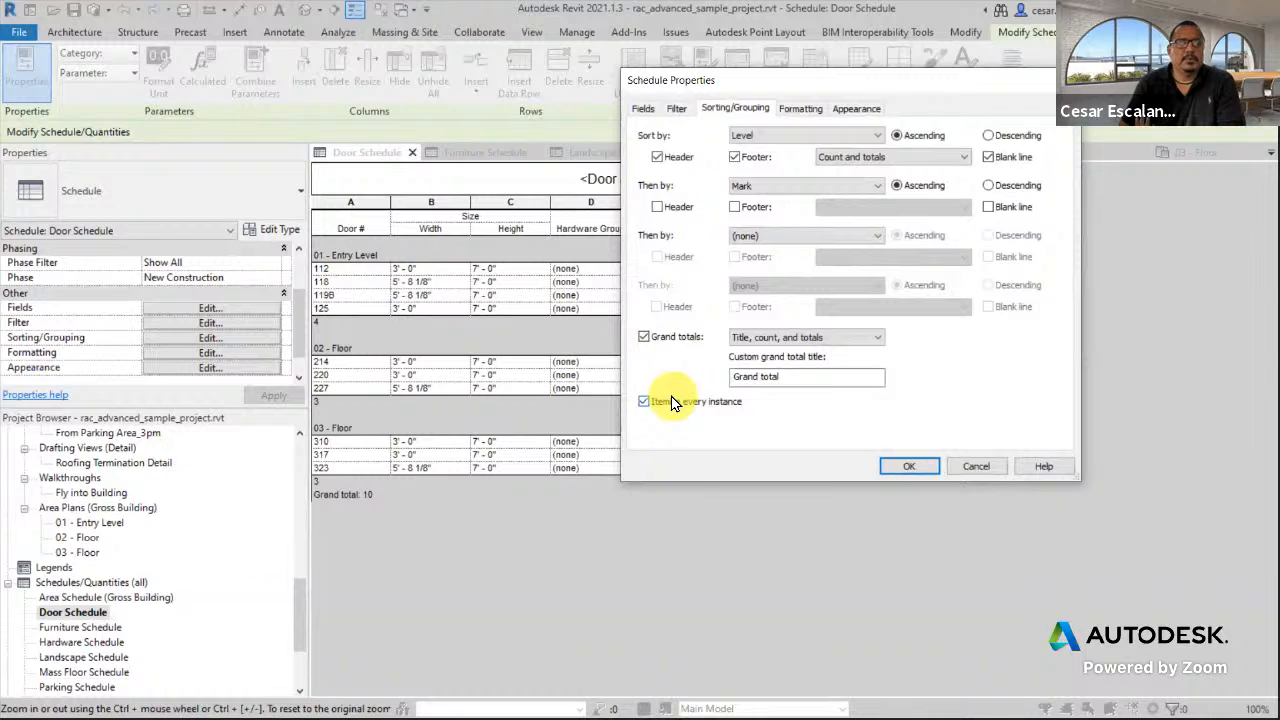
{"action": "left_click", "coordinate": [985, 463]}
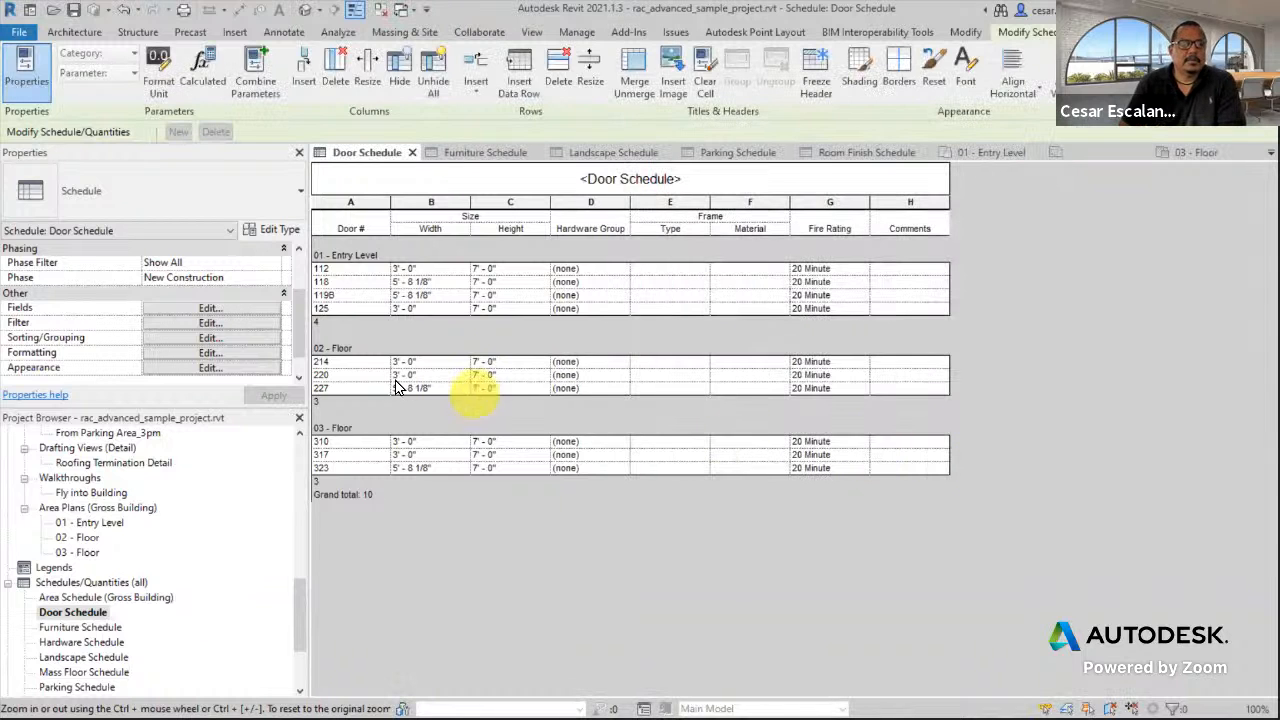
{"action": "left_click", "coordinate": [194, 335]}
{"action": "left_click", "coordinate": [207, 322]}
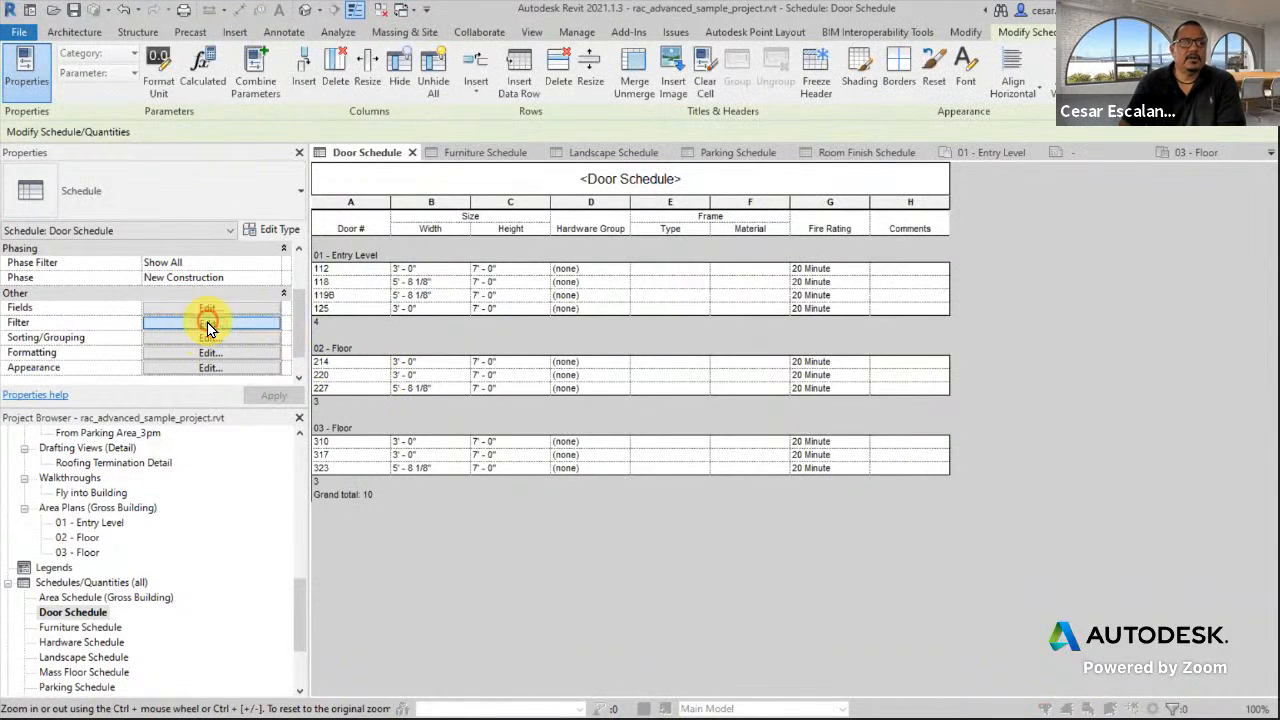
{"action": "left_click", "coordinate": [207, 322]}
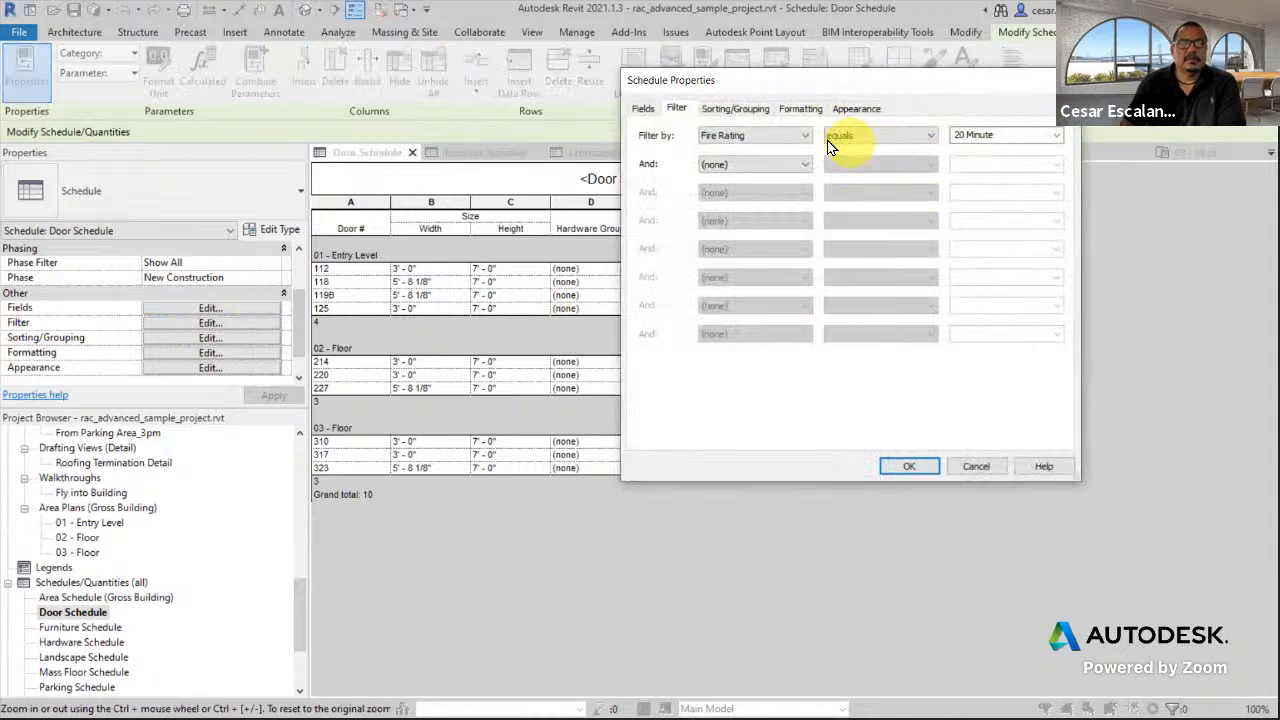
{"action": "left_click", "coordinate": [800, 137]}
{"action": "left_click", "coordinate": [749, 150]}
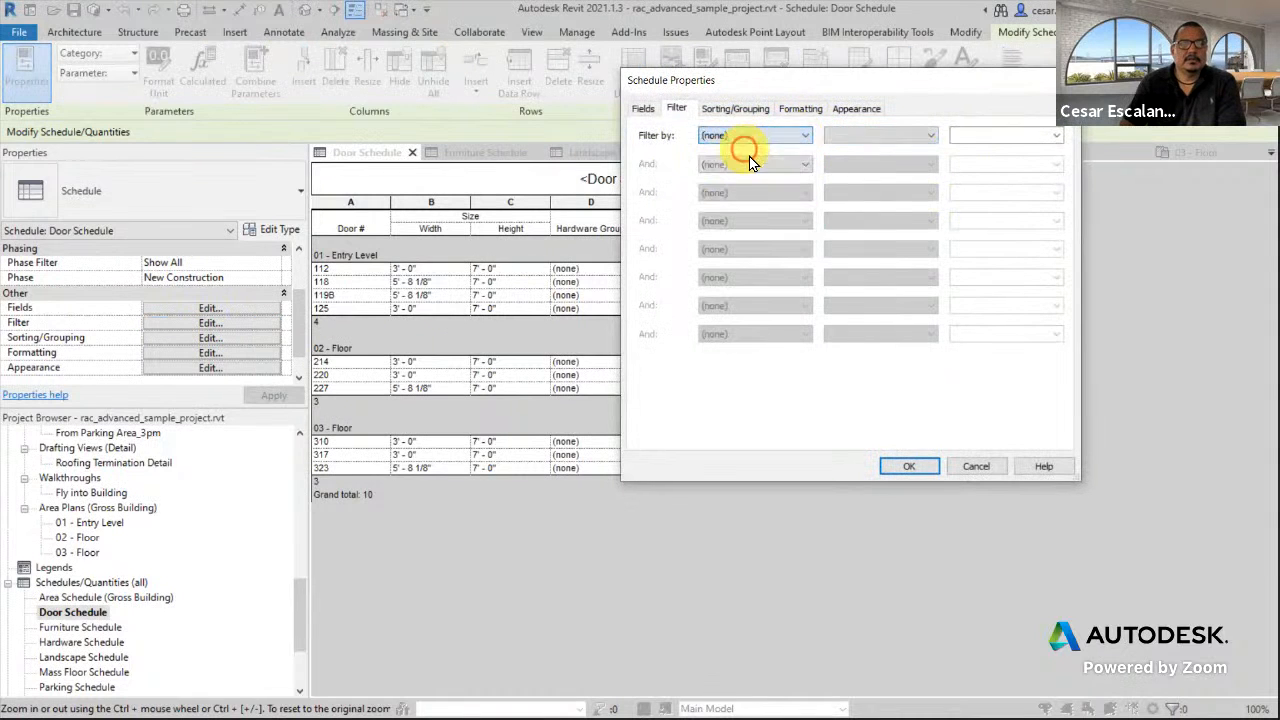
{"action": "left_click", "coordinate": [906, 465]}
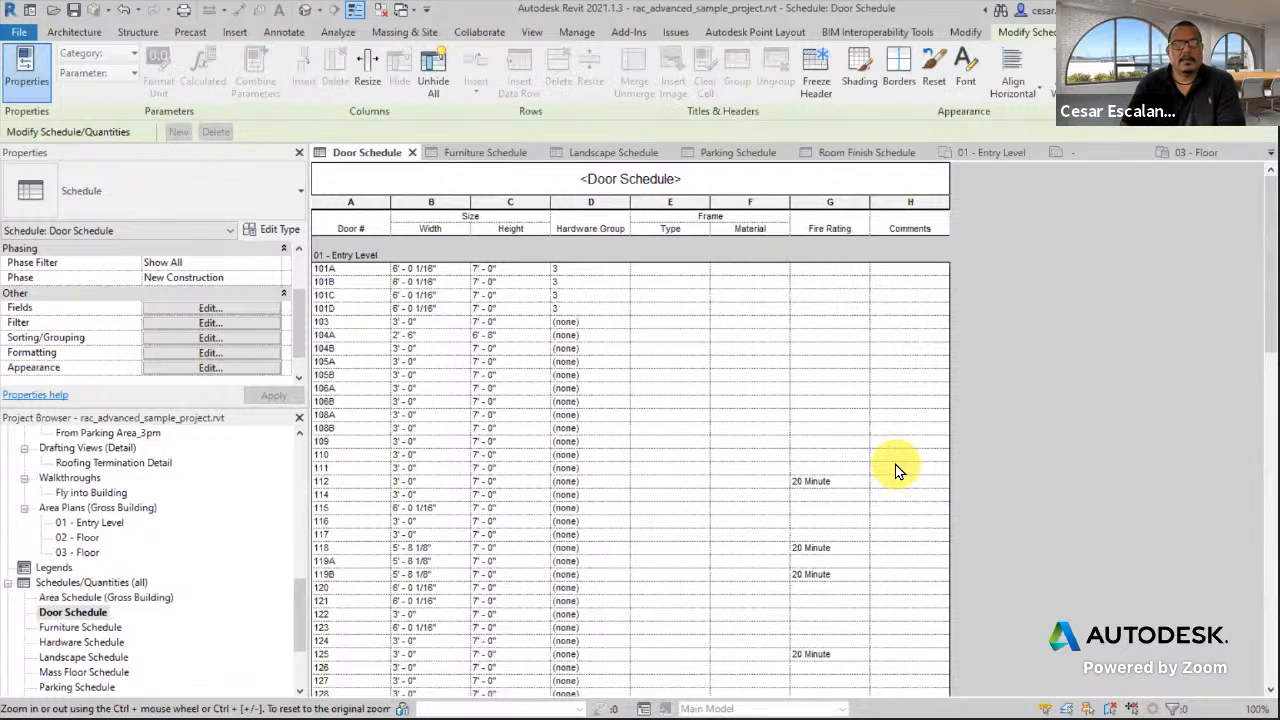
Look through the unfiltered door schedule from the entry level to the third-floor group.
{"action": "scroll", "coordinate": [907, 460], "scroll_direction": "down", "scroll_amount": 3}
{"action": "scroll", "coordinate": [907, 460], "scroll_direction": "down", "scroll_amount": 10}
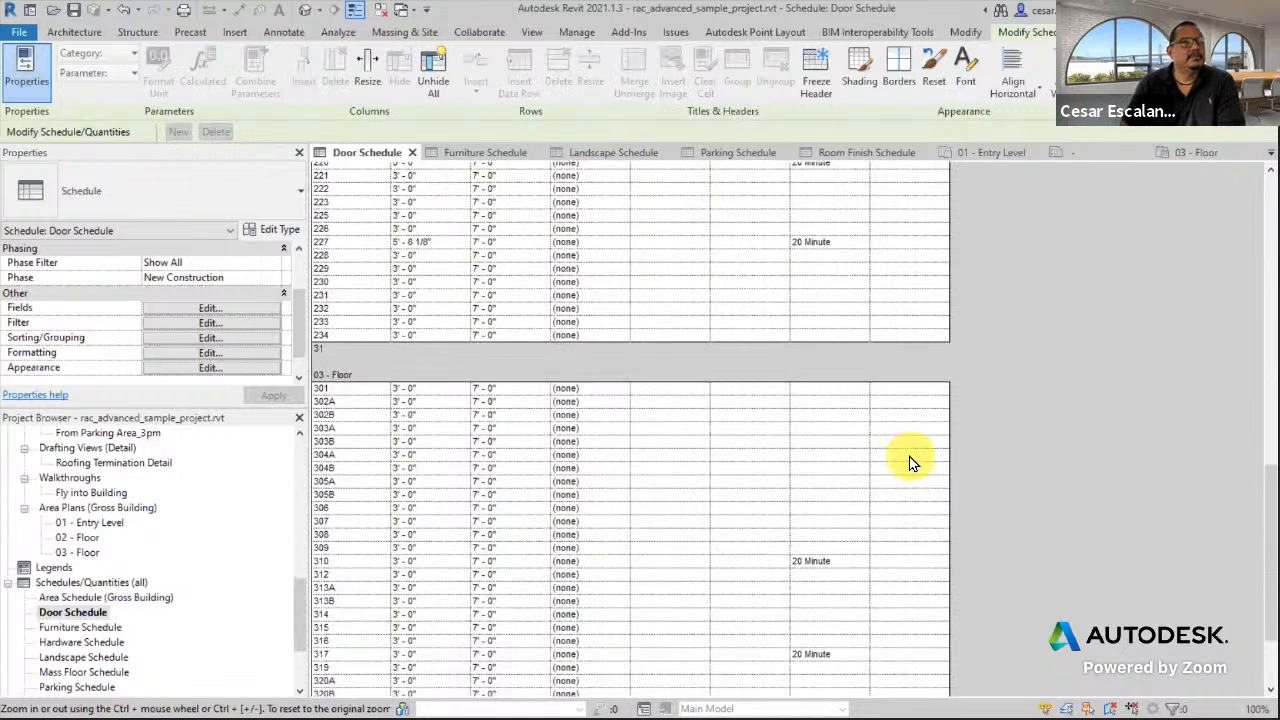
{"action": "scroll", "coordinate": [910, 463], "scroll_direction": "down", "scroll_amount": 3}
{"action": "scroll", "coordinate": [910, 461], "scroll_direction": "up", "scroll_amount": 15}
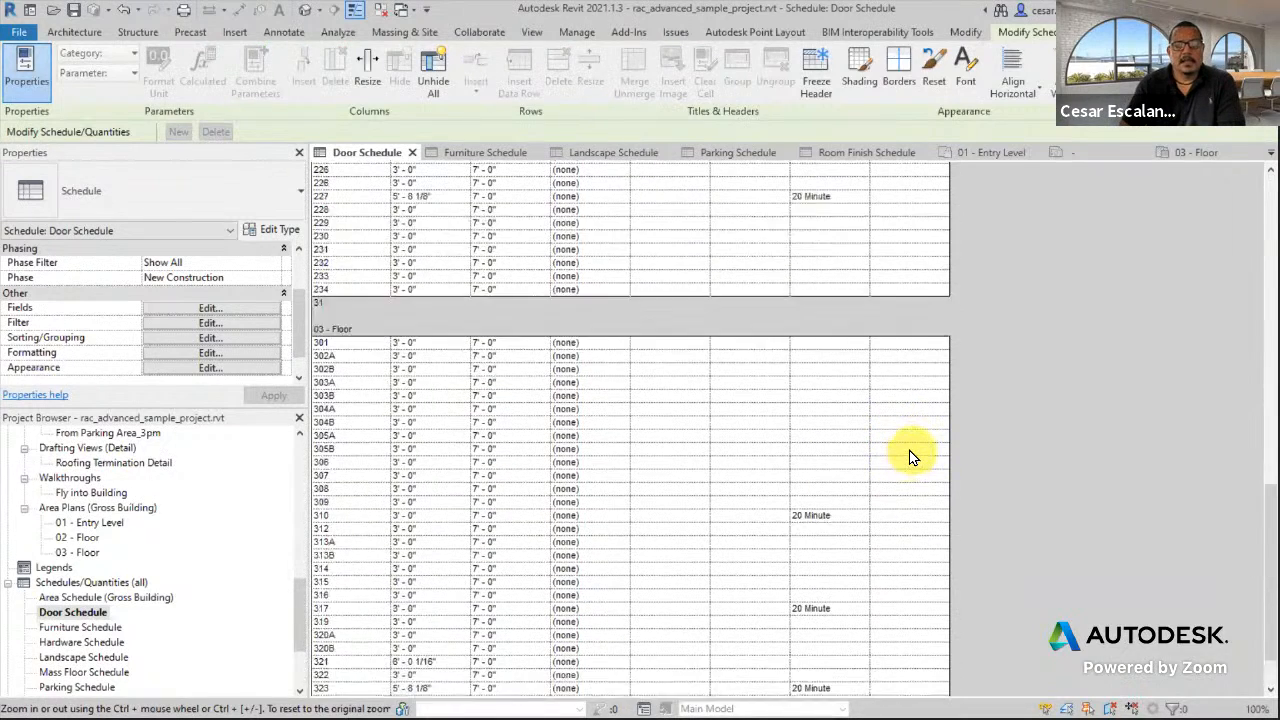
{"action": "scroll", "coordinate": [910, 459], "scroll_direction": "up", "scroll_amount": 4}
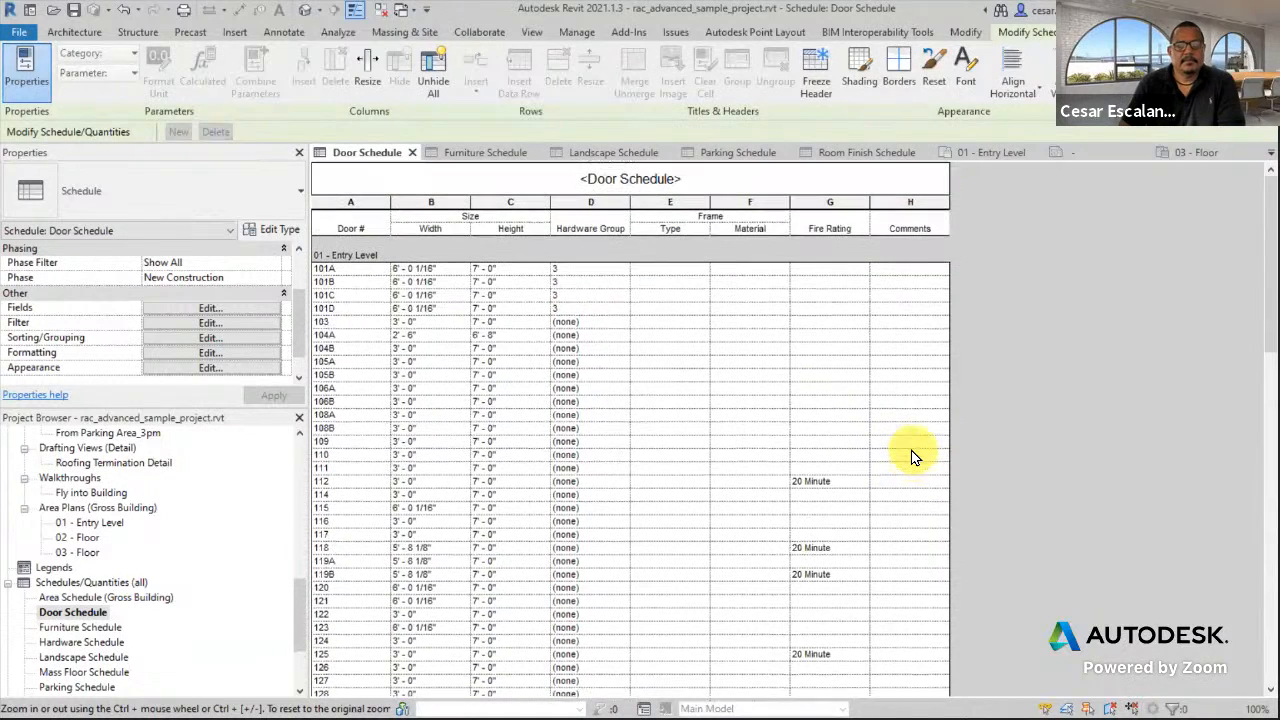
{"action": "scroll", "coordinate": [910, 458], "scroll_direction": "down", "scroll_amount": 15}
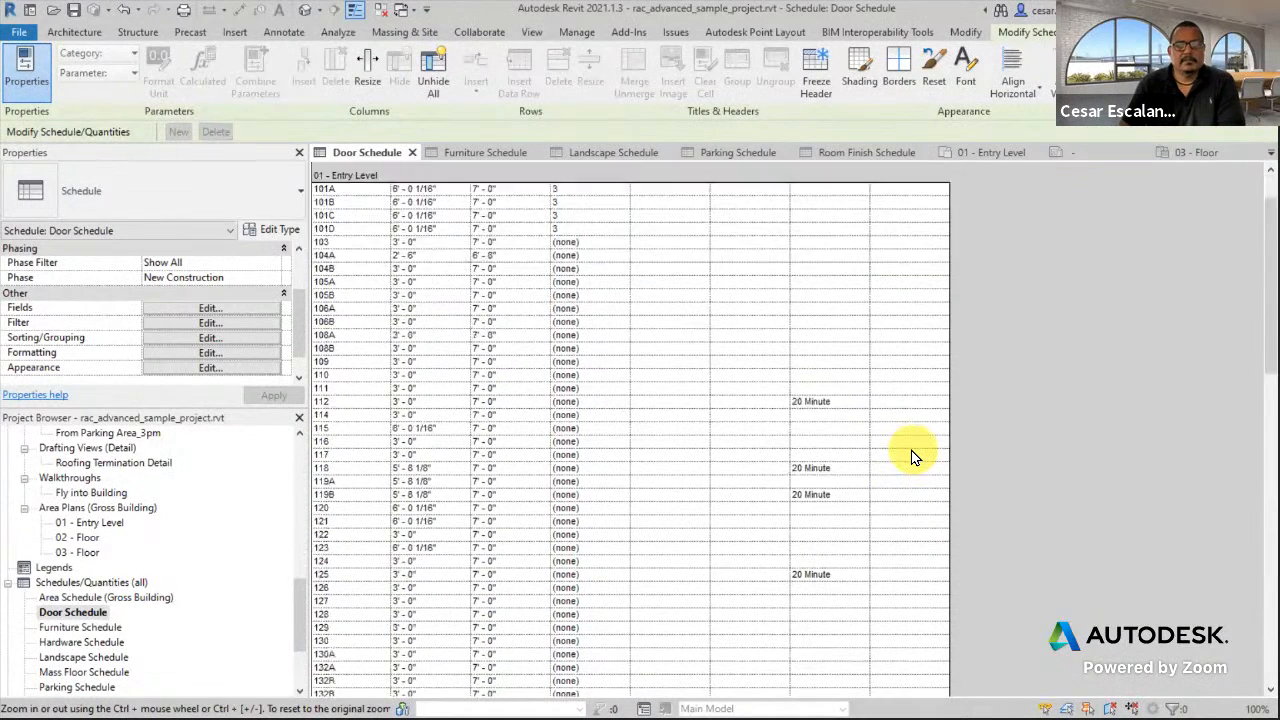
{"action": "scroll", "coordinate": [910, 458], "scroll_direction": "up", "scroll_amount": 10}
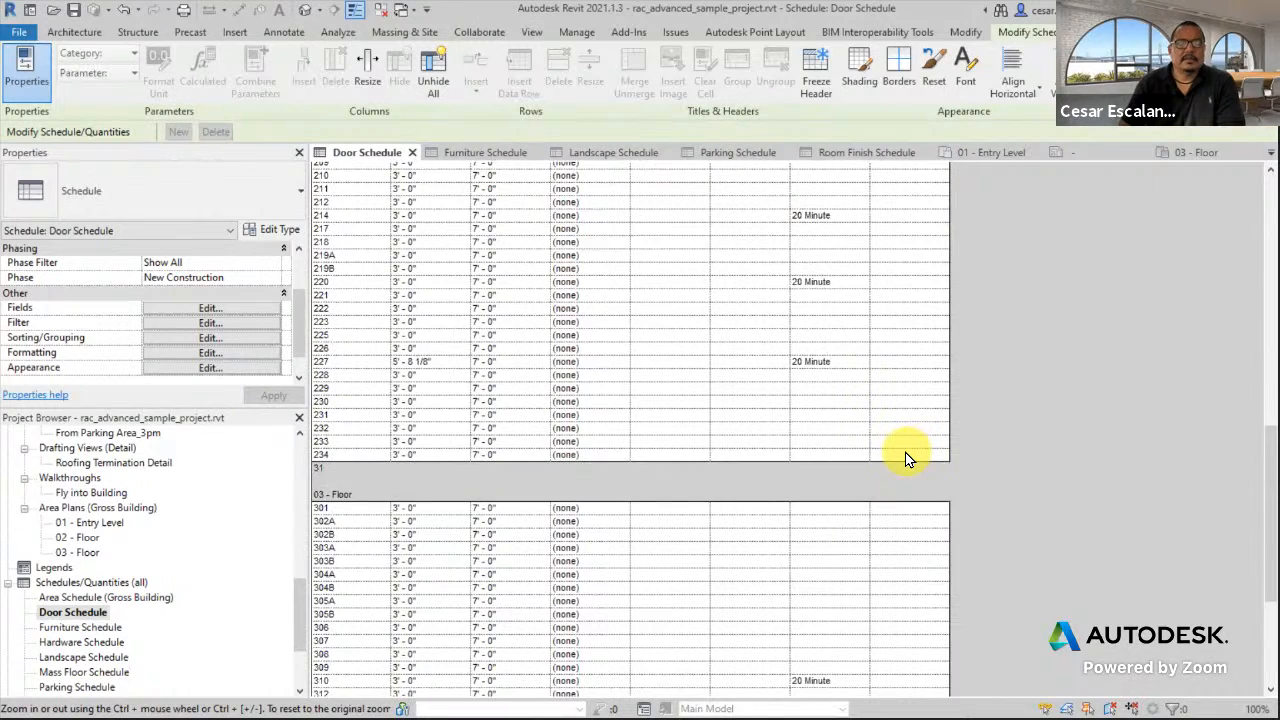
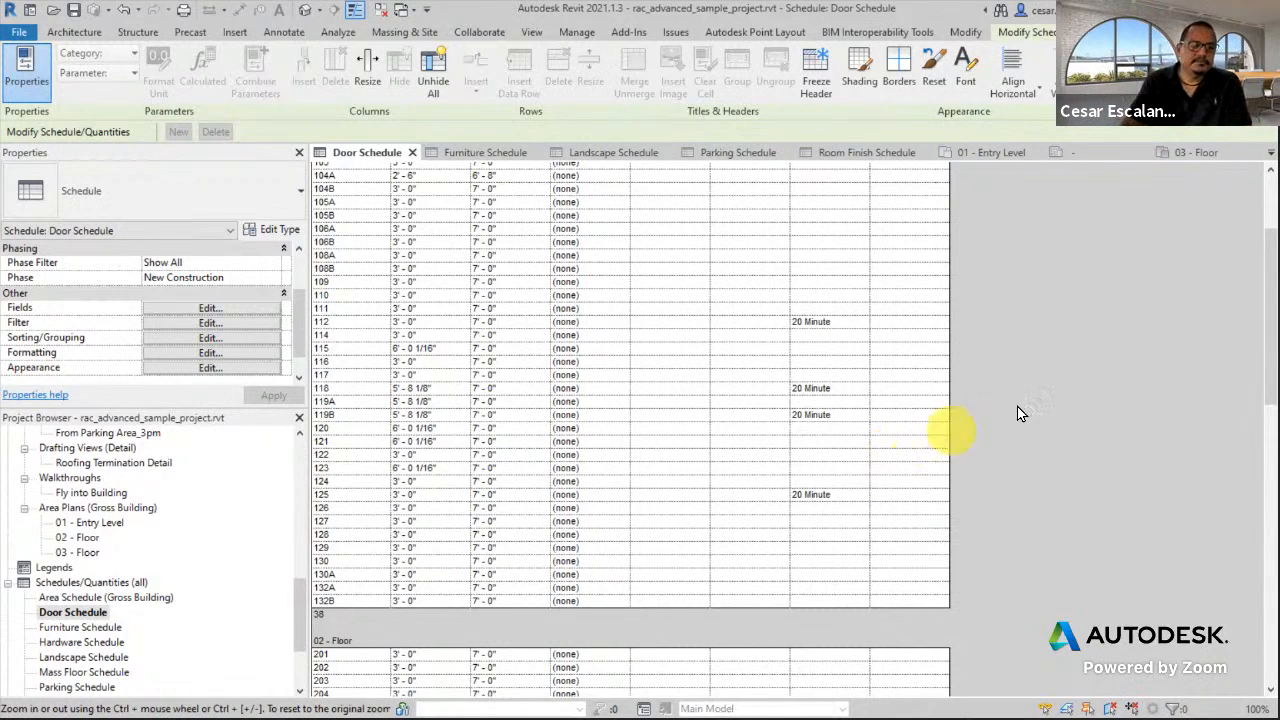
Duplicate the Door Schedule view in the project as a separate copy.
{"action": "scroll", "coordinate": [1000, 415], "scroll_direction": "up", "scroll_amount": 4}
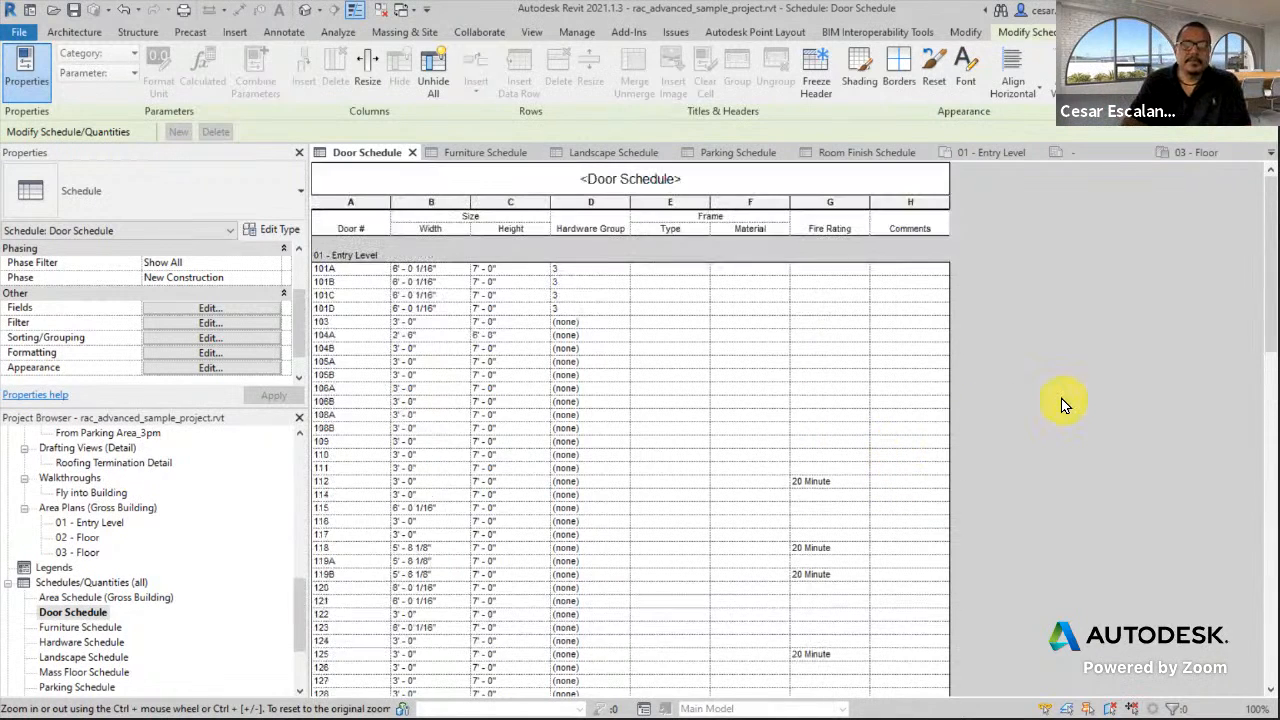
{"action": "right_click", "coordinate": [94, 614]}
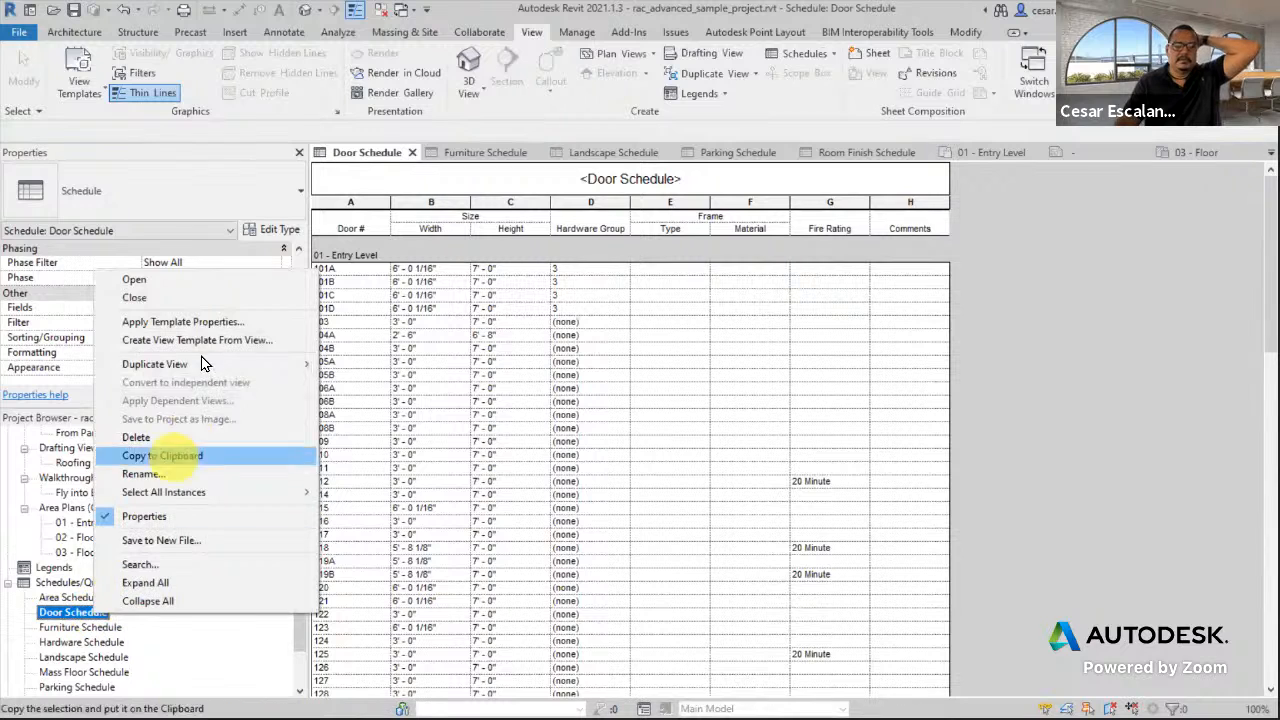
{"action": "mouse_move", "coordinate": [236, 371]}
{"action": "left_click", "coordinate": [420, 366]}
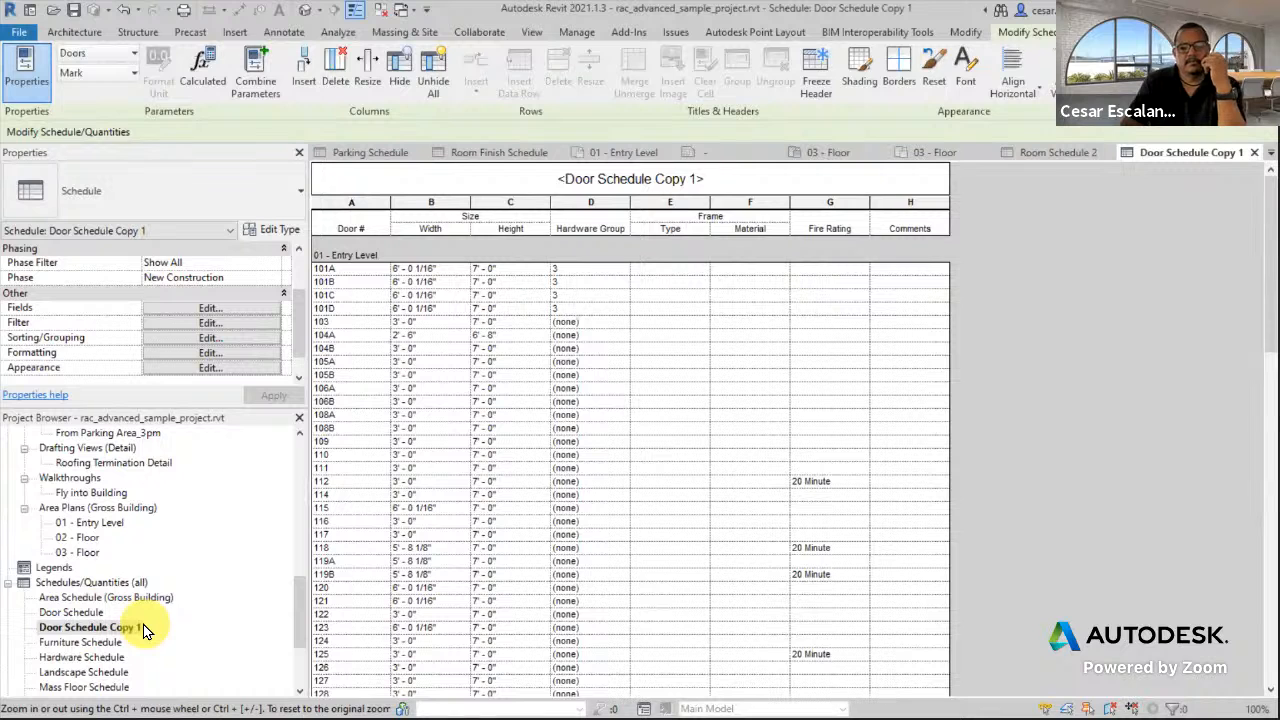
{"action": "scroll", "coordinate": [748, 515], "scroll_direction": "down", "scroll_amount": 3}
{"action": "scroll", "coordinate": [748, 517], "scroll_direction": "up", "scroll_amount": 3}
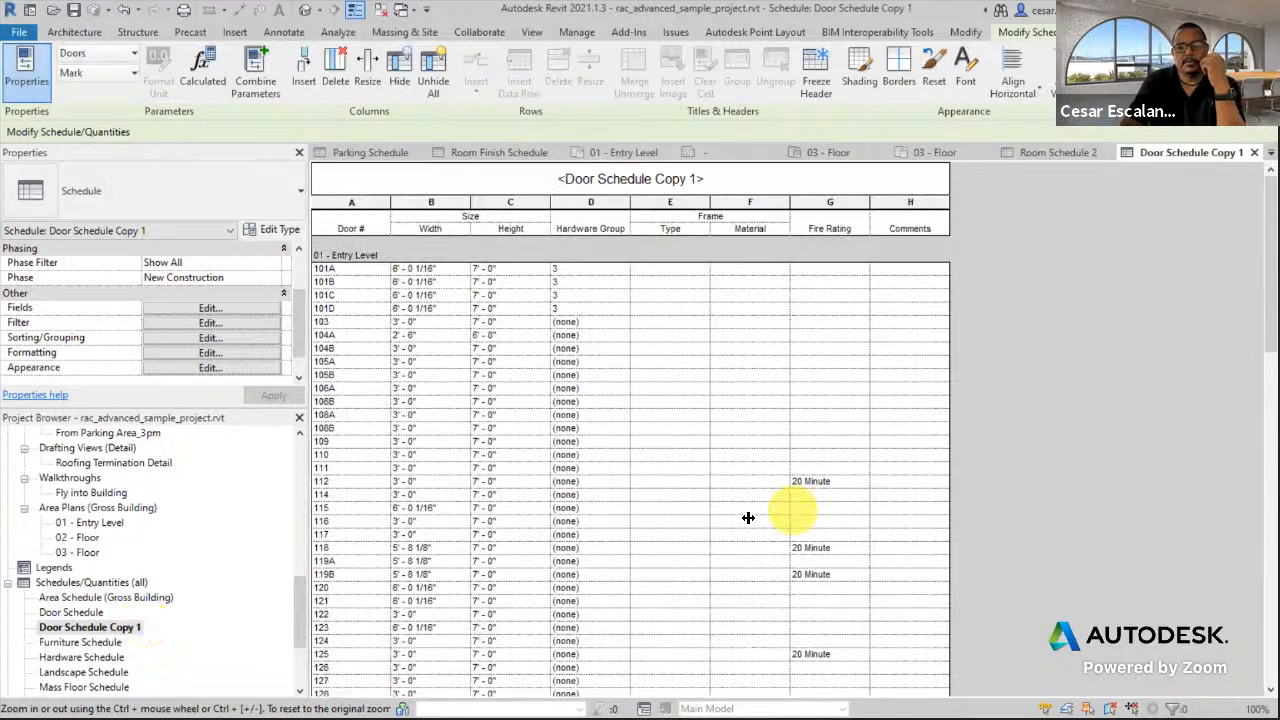
Filter the duplicated door schedule to doors whose Width equals 3' 0" and review the filtered rows on every level.
{"action": "scroll", "coordinate": [794, 512], "scroll_direction": "down", "scroll_amount": 2}
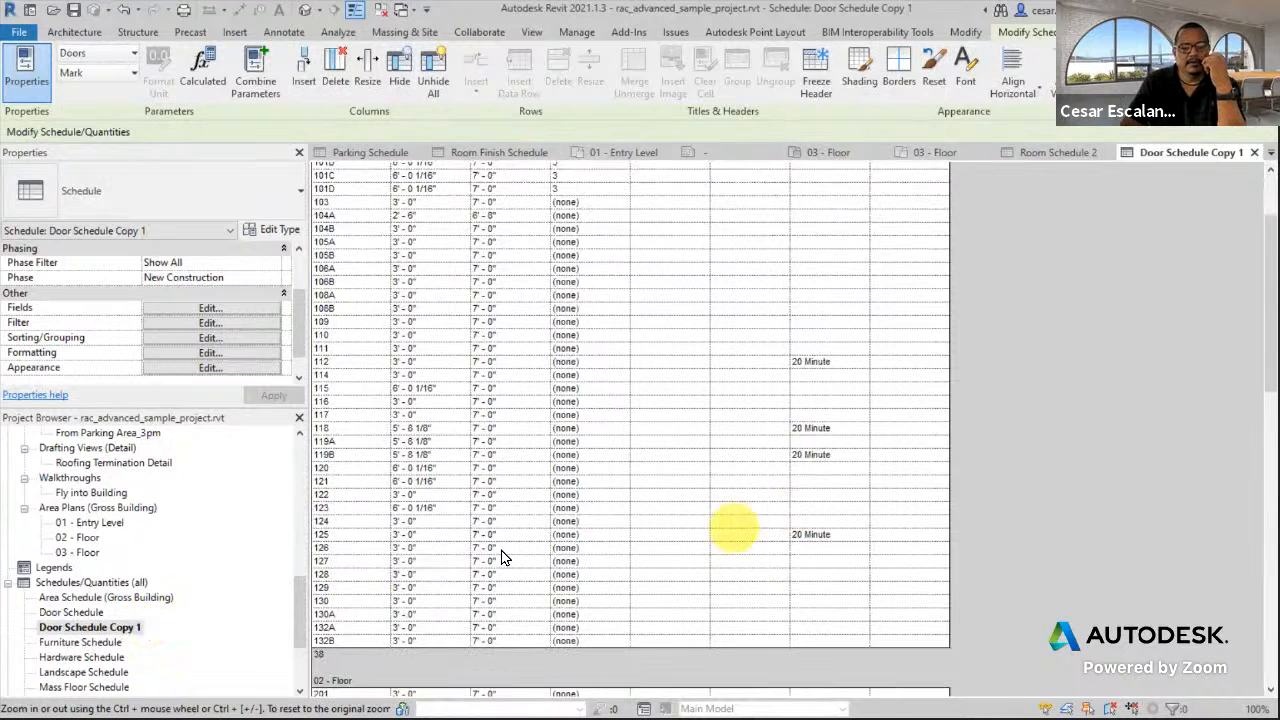
{"action": "left_click", "coordinate": [231, 326]}
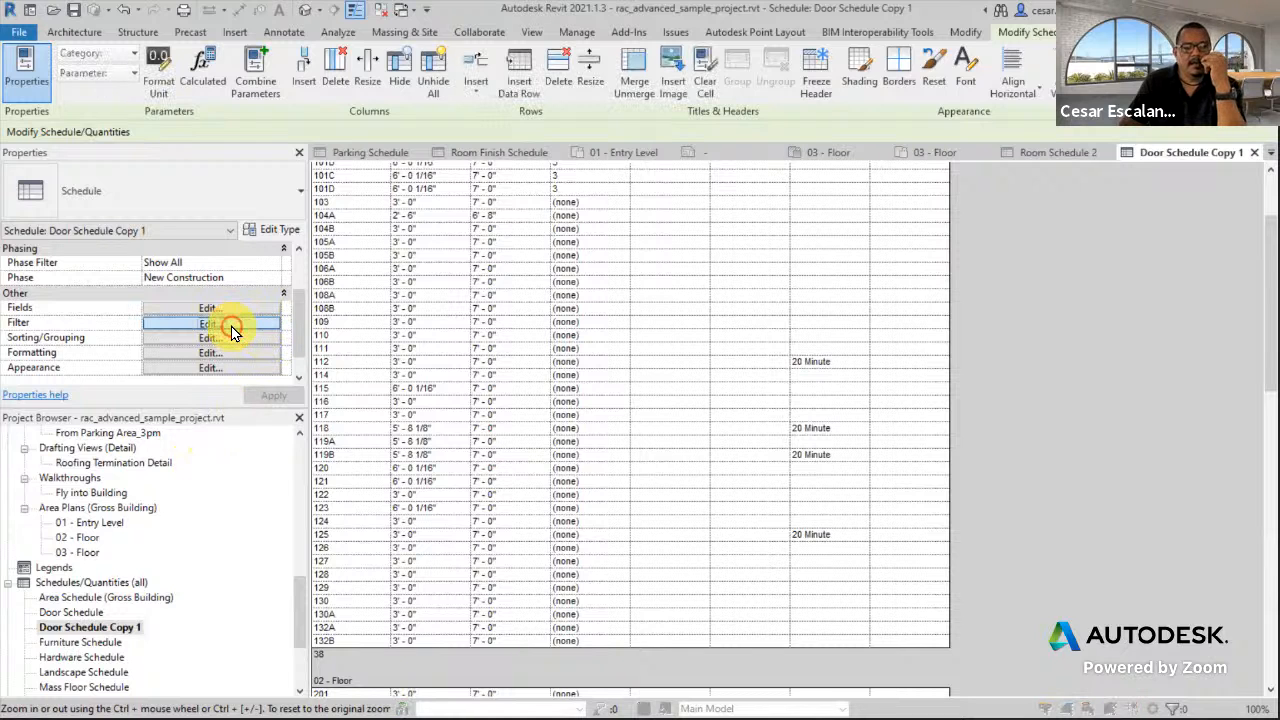
{"action": "left_click", "coordinate": [785, 136]}
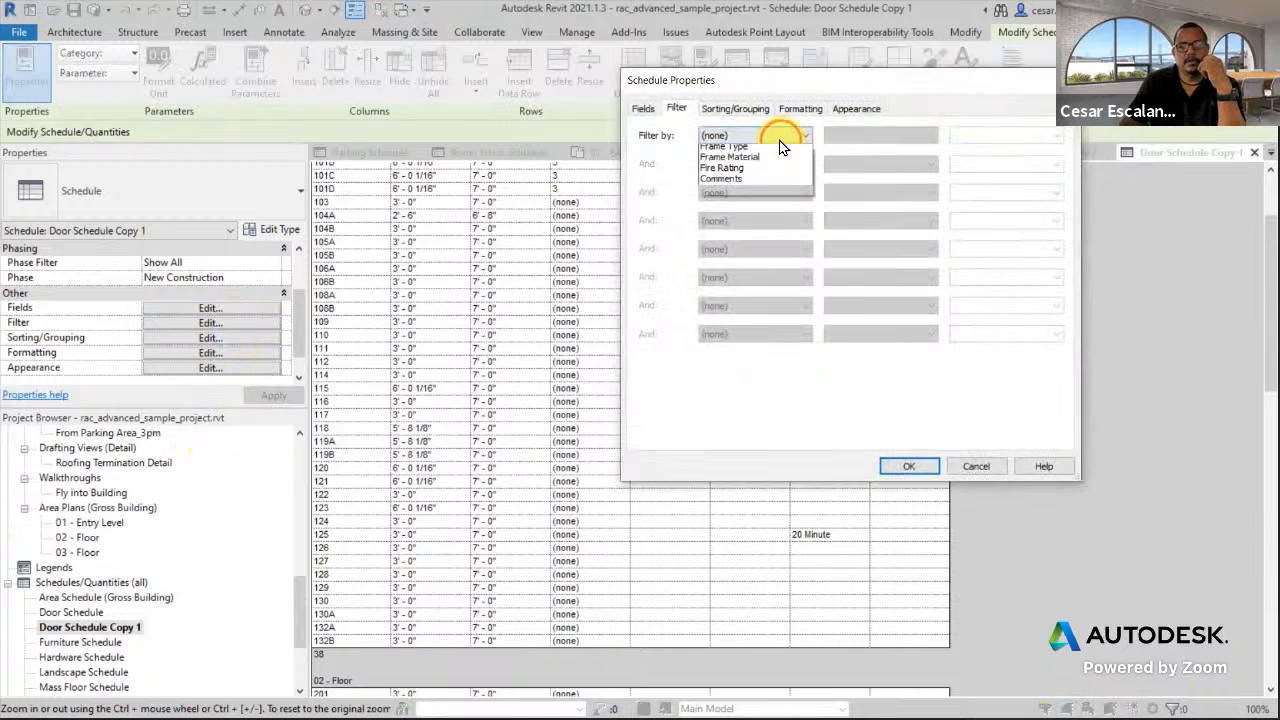
{"action": "left_click", "coordinate": [765, 171]}
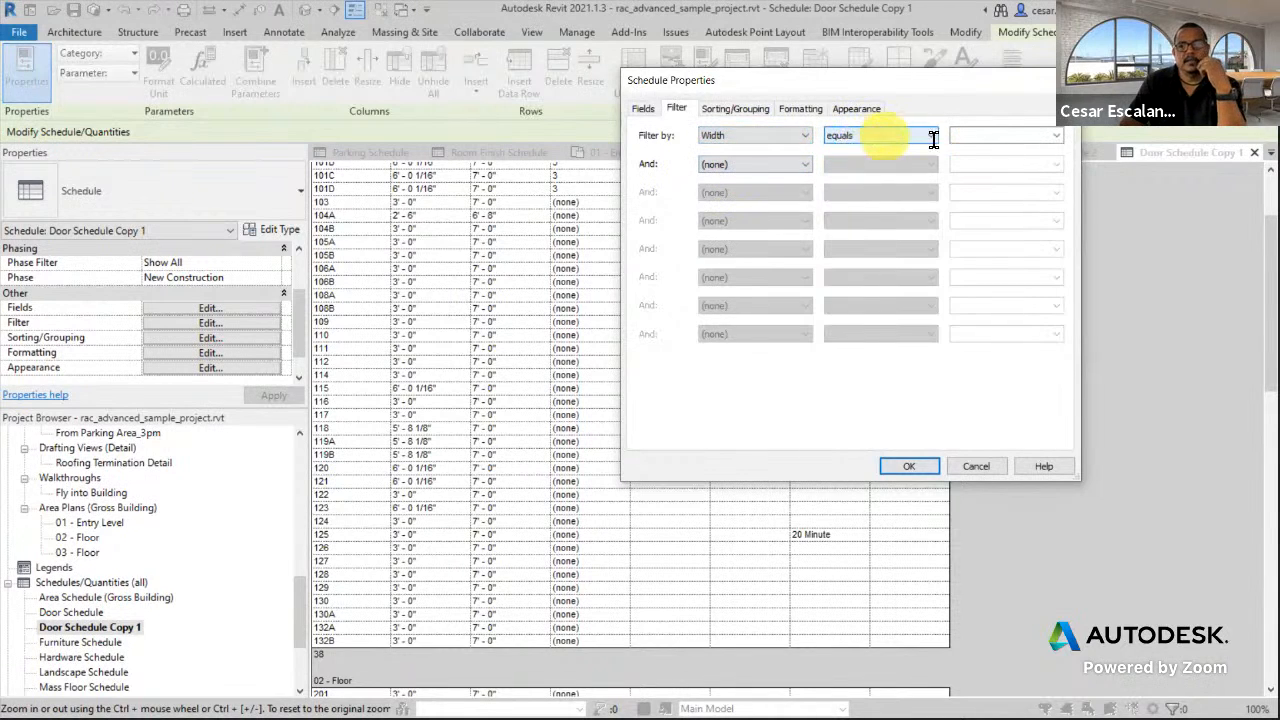
{"action": "left_click", "coordinate": [1012, 135]}
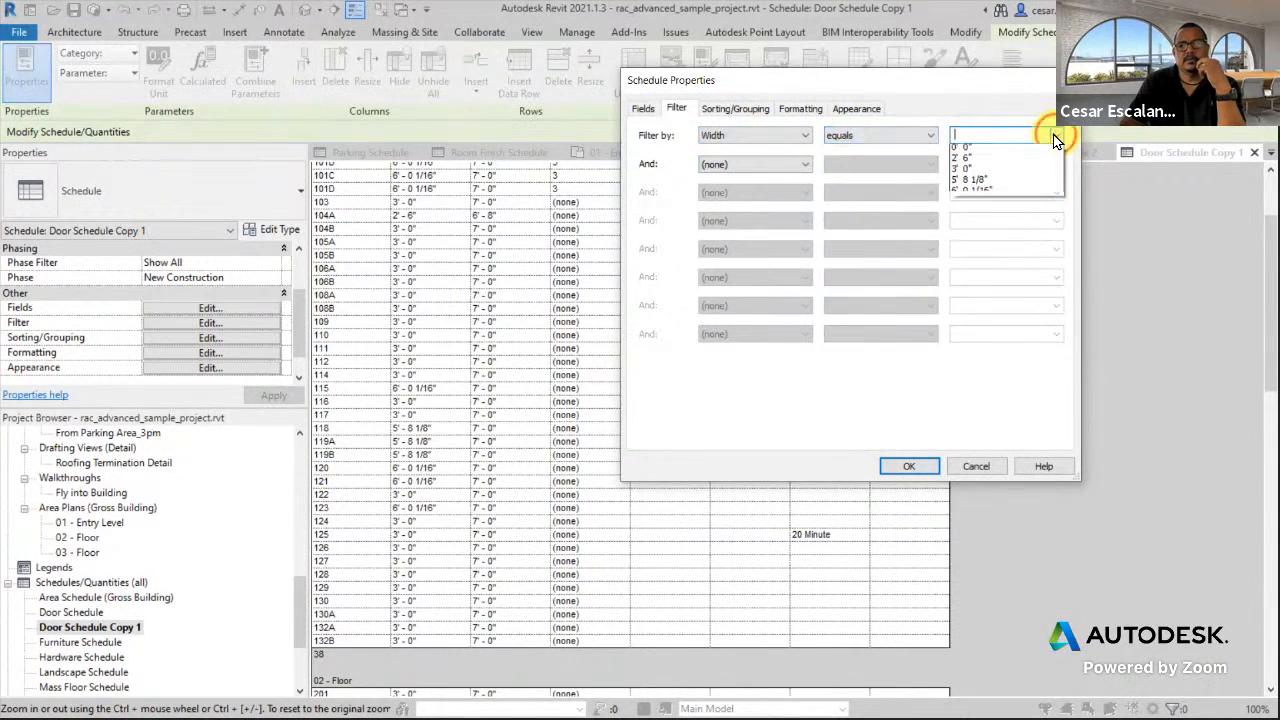
{"action": "left_click", "coordinate": [977, 171]}
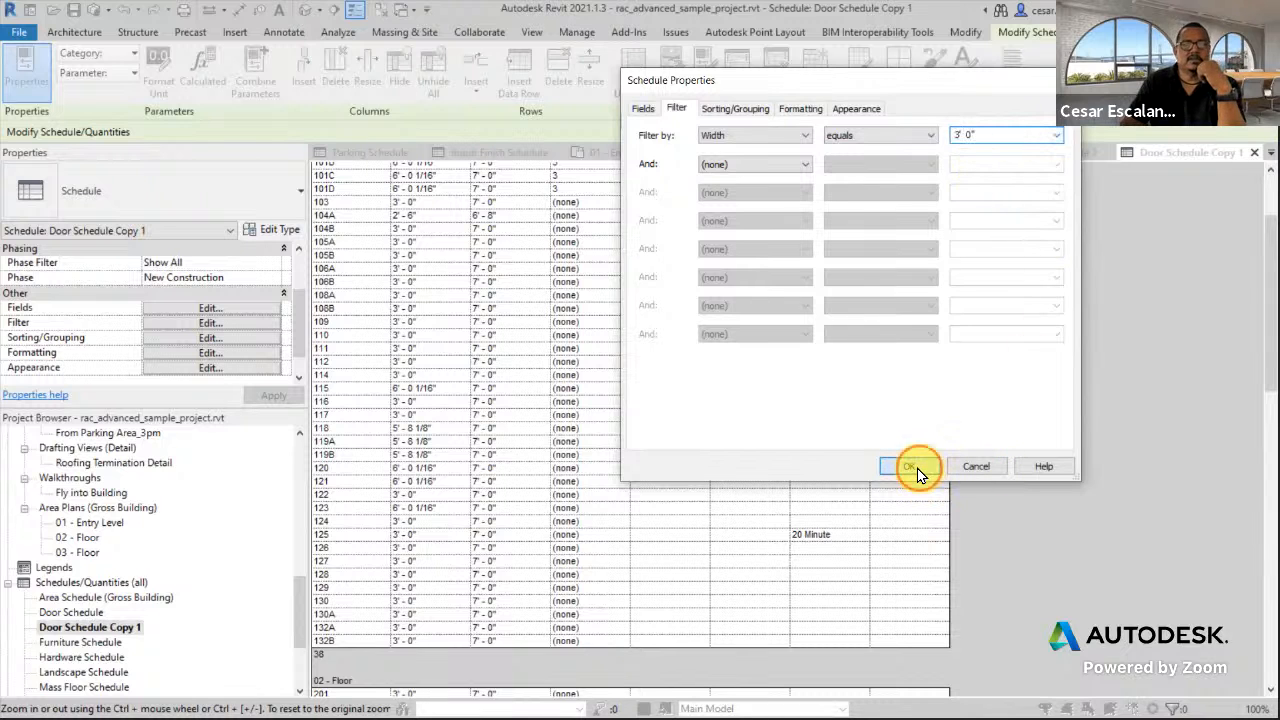
{"action": "left_click", "coordinate": [917, 469]}
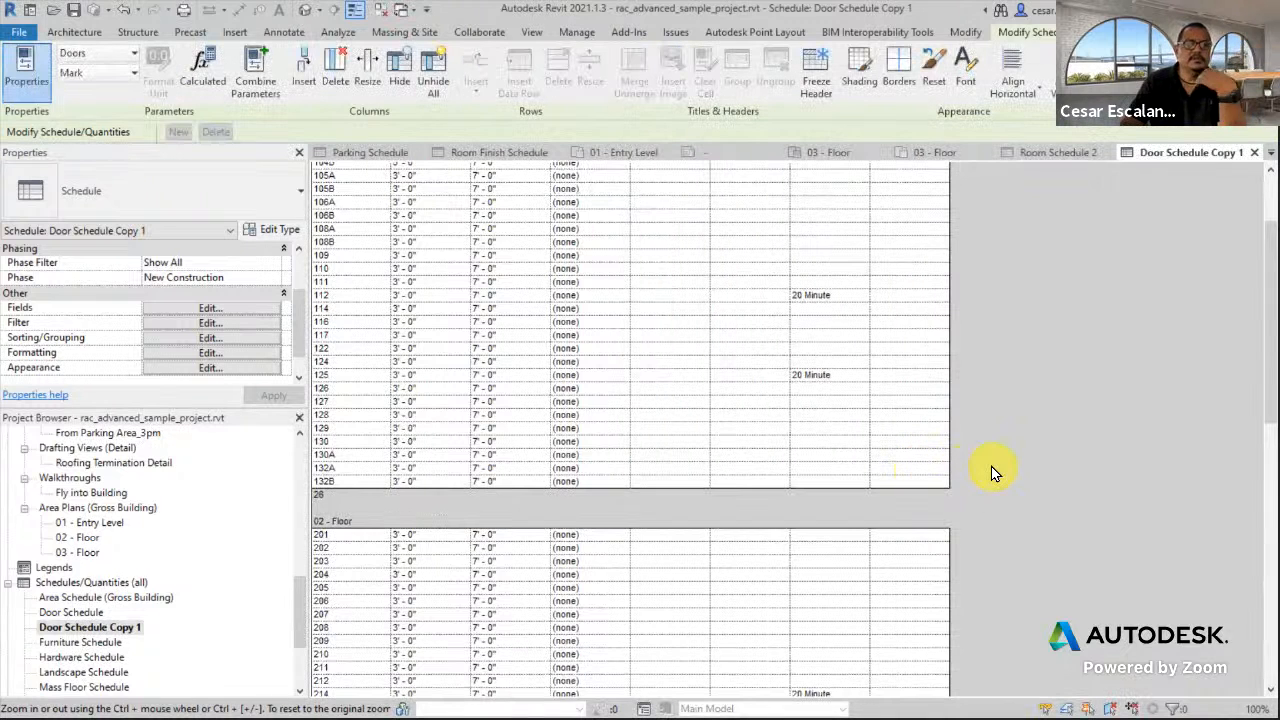
{"action": "scroll", "coordinate": [994, 471], "scroll_direction": "up", "scroll_amount": 3}
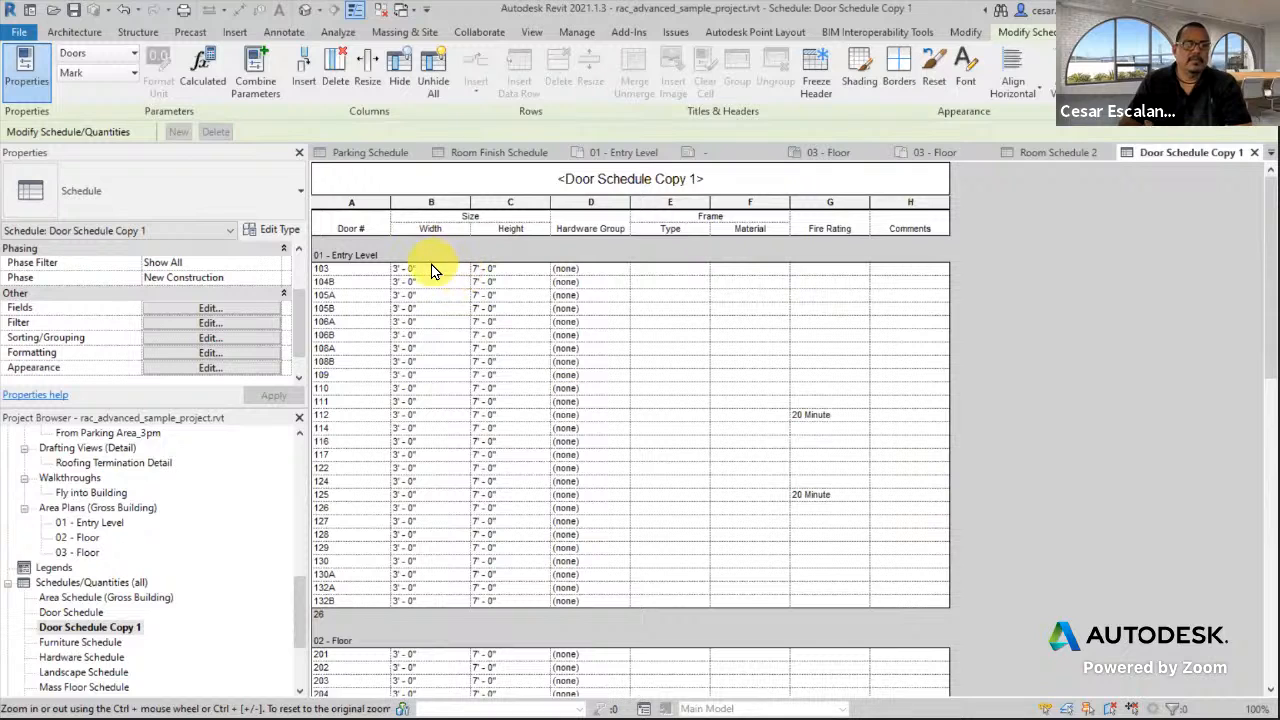
{"action": "scroll", "coordinate": [443, 345], "scroll_direction": "down", "scroll_amount": 3}
{"action": "scroll", "coordinate": [470, 480], "scroll_direction": "down", "scroll_amount": 6}
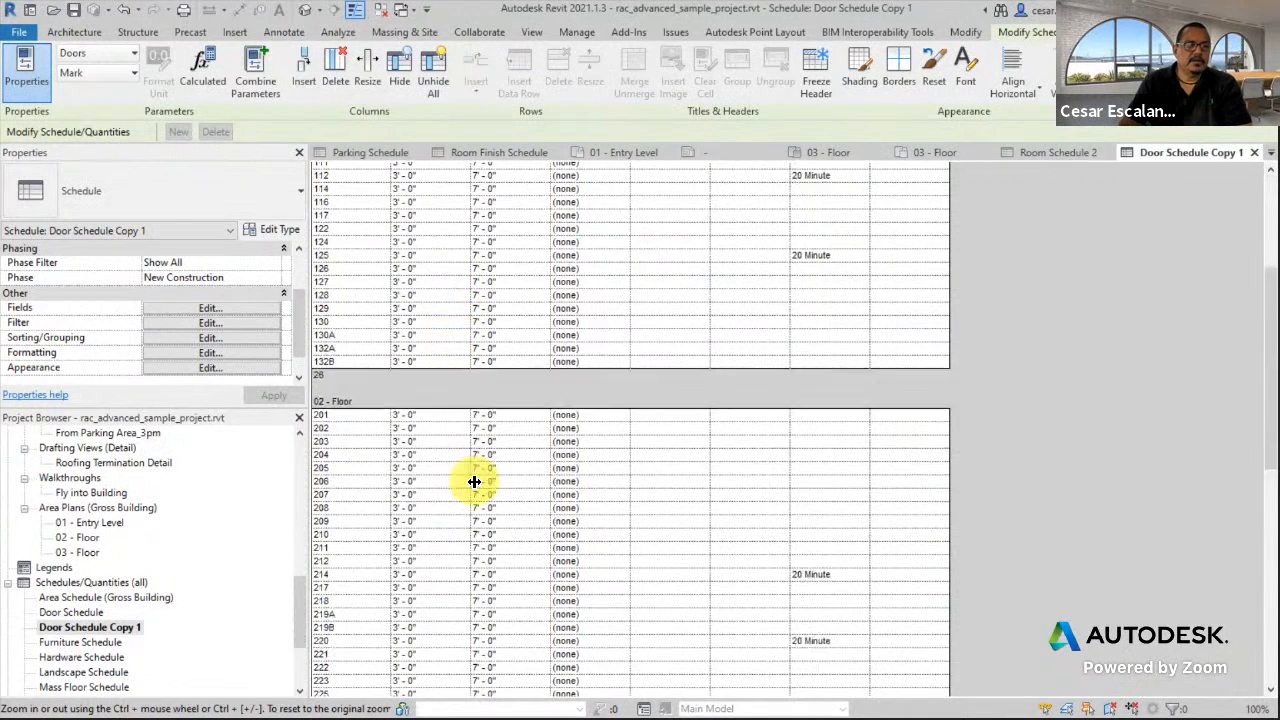
{"action": "scroll", "coordinate": [415, 527], "scroll_direction": "up", "scroll_amount": 3}
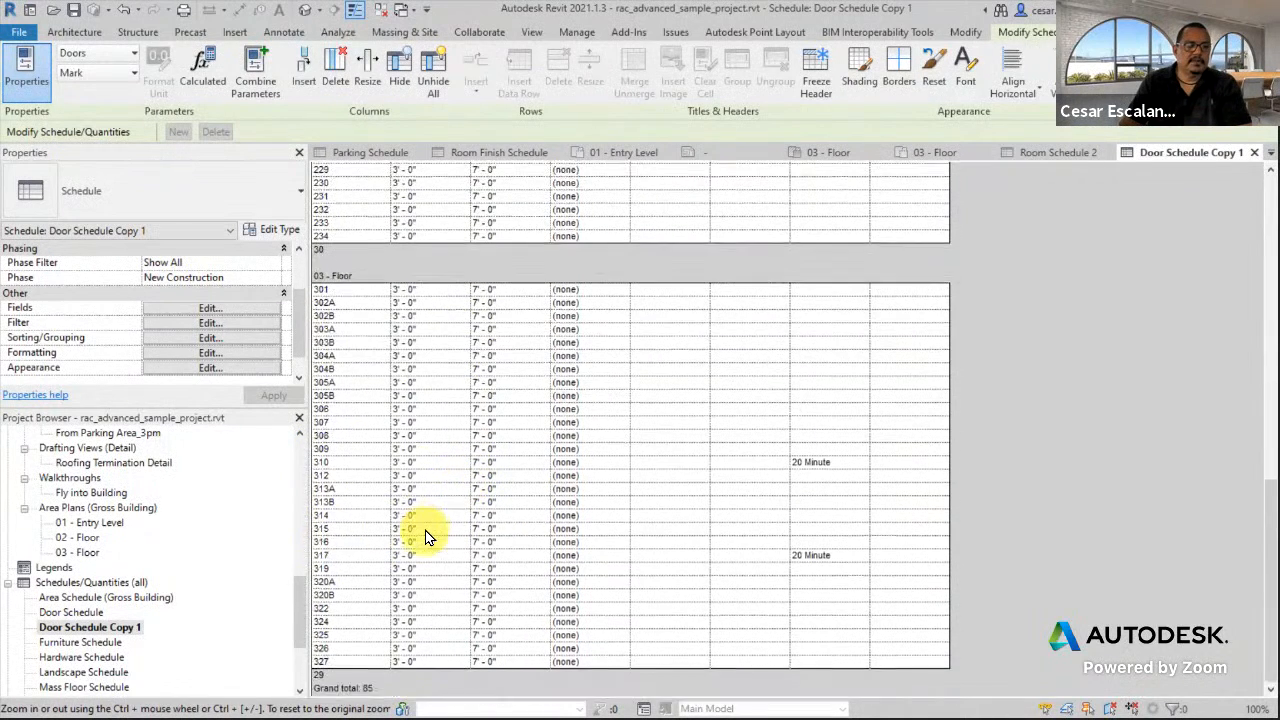
{"action": "scroll", "coordinate": [837, 458], "scroll_direction": "down", "scroll_amount": 4}
{"action": "scroll", "coordinate": [837, 458], "scroll_direction": "up", "scroll_amount": 10}
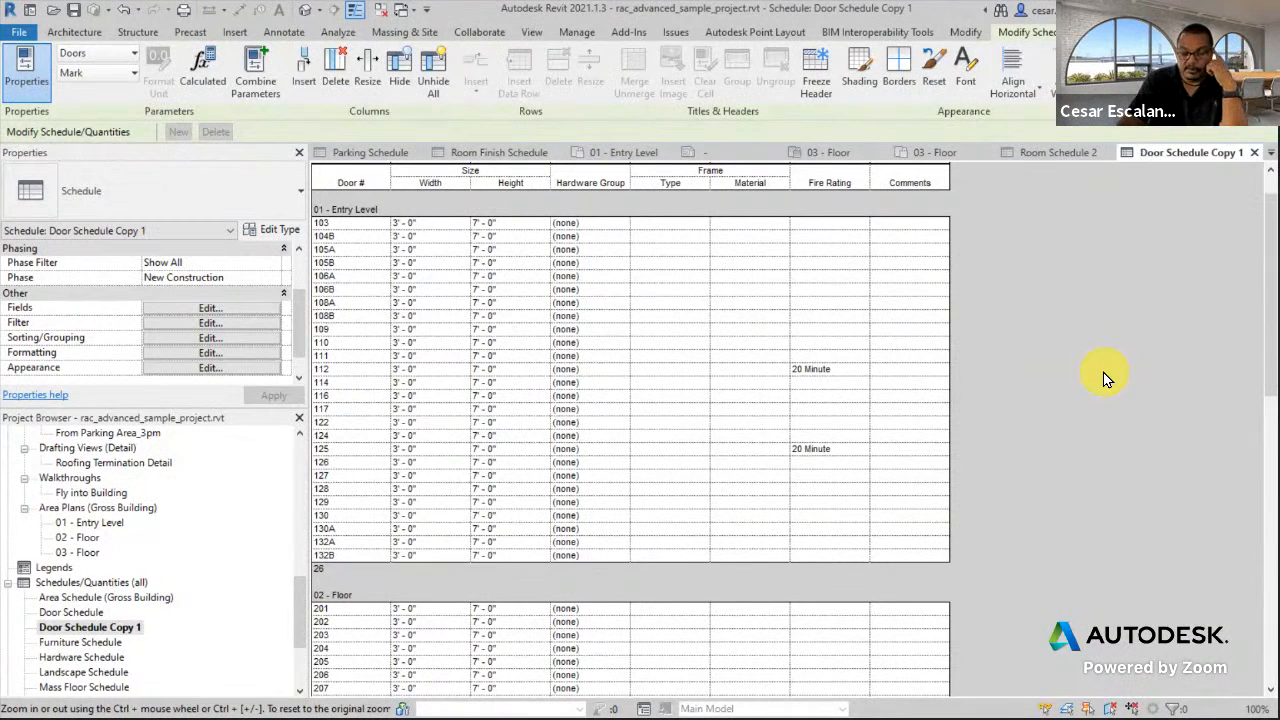
Create a new project from the Imperial-Architectural Template.
{"action": "left_click", "coordinate": [18, 32]}
{"action": "mouse_move", "coordinate": [109, 100]}
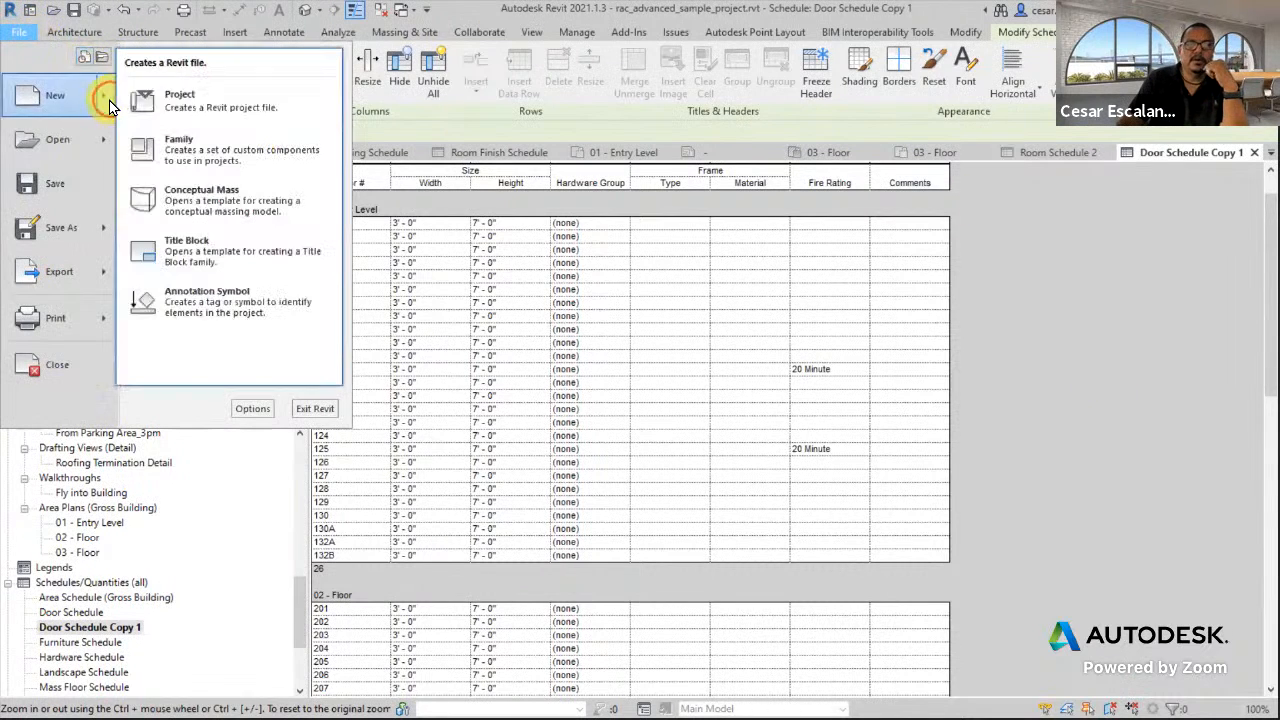
{"action": "left_click", "coordinate": [201, 104]}
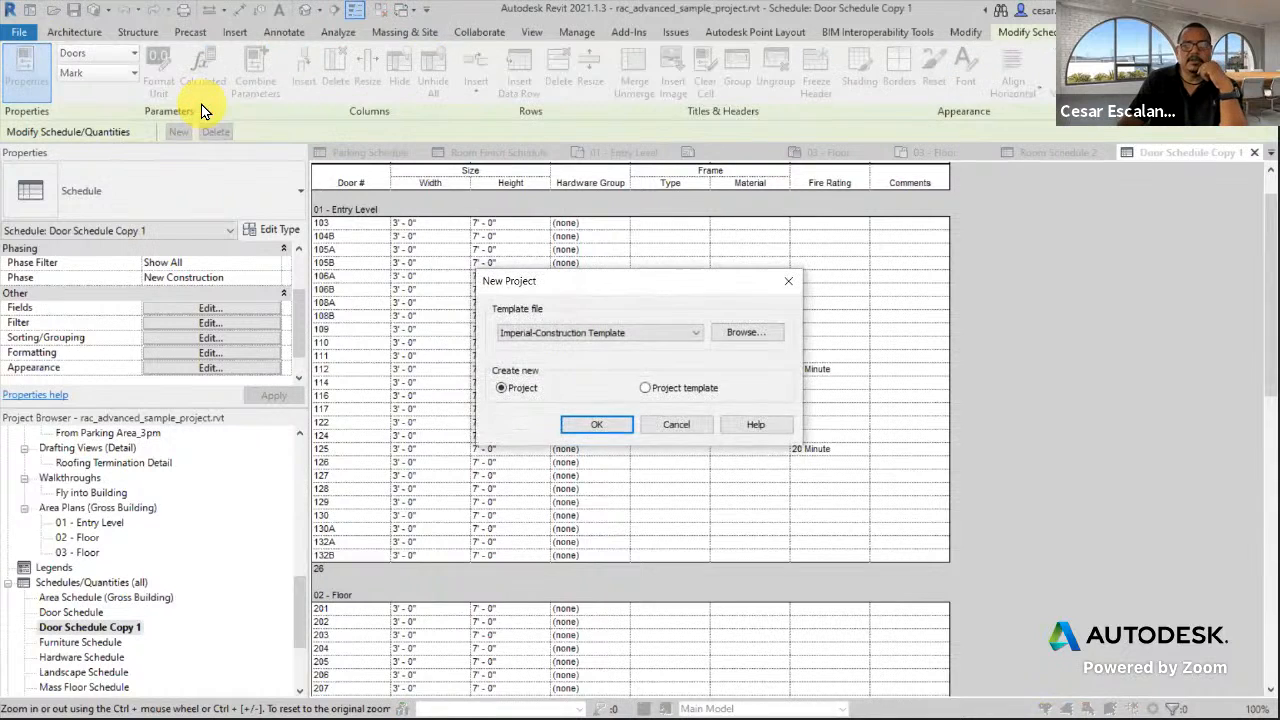
{"action": "left_click", "coordinate": [565, 334]}
{"action": "left_click", "coordinate": [612, 405]}
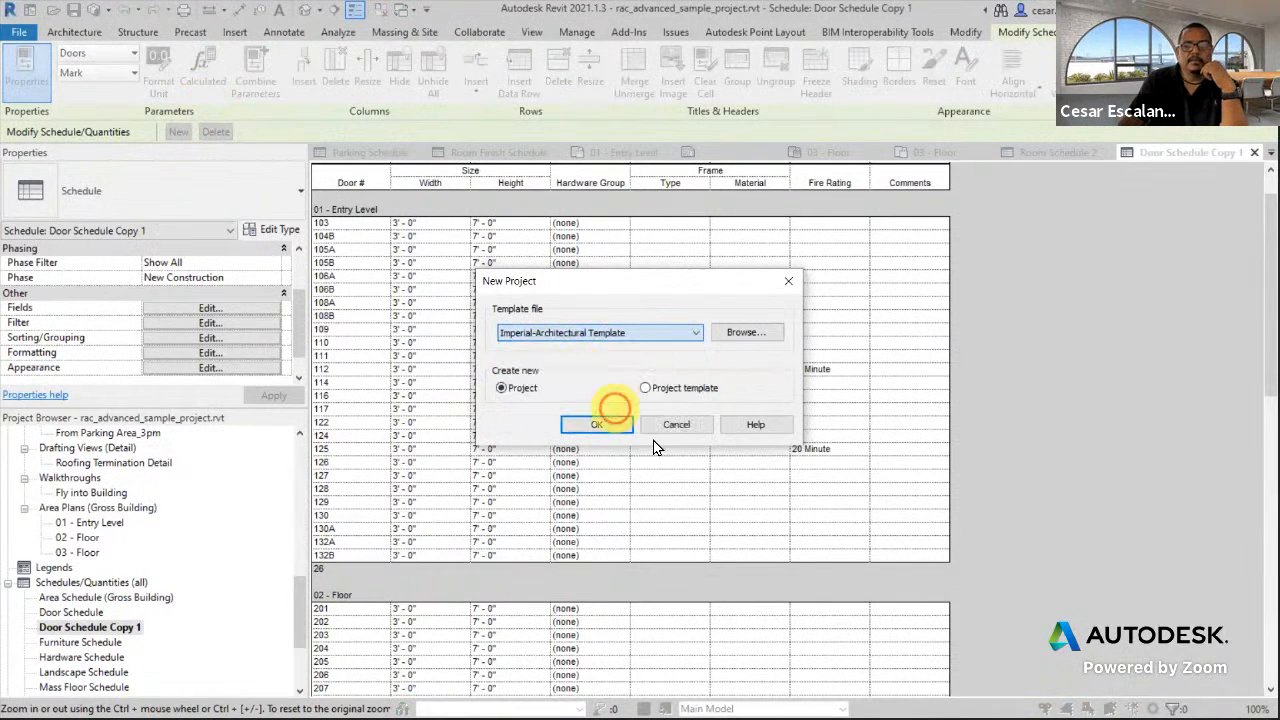
{"action": "left_click", "coordinate": [605, 425]}
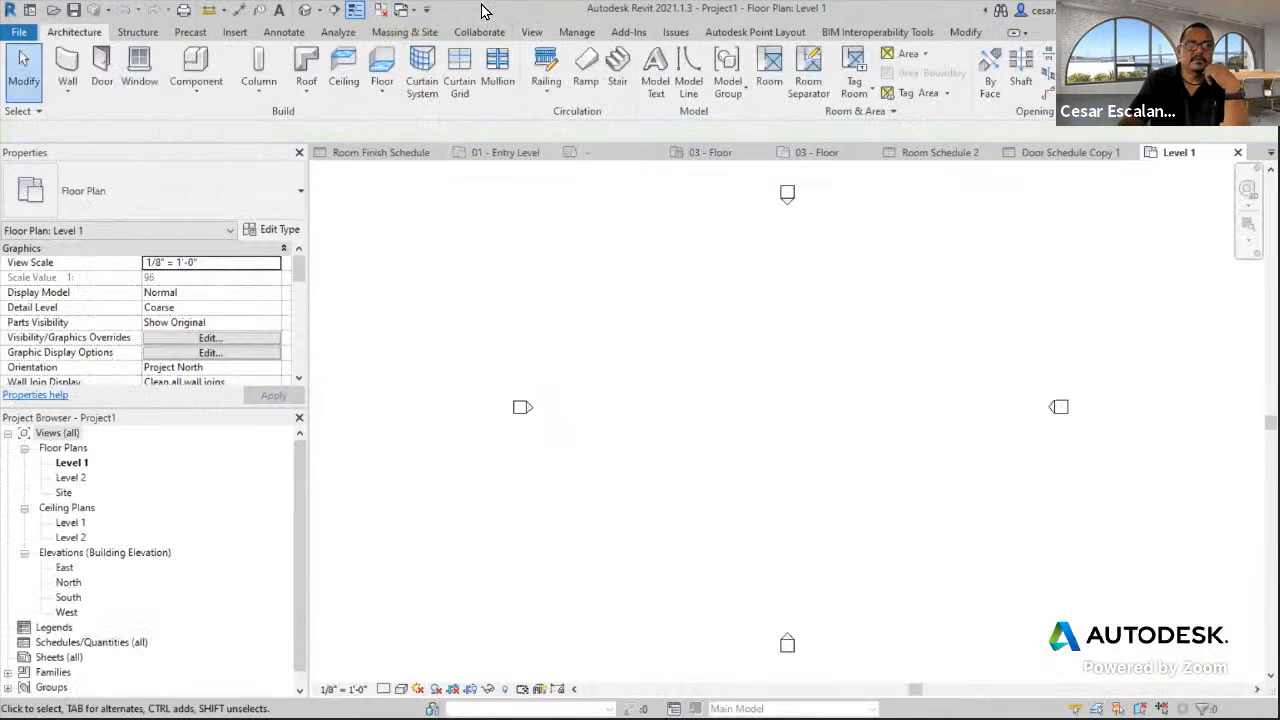
{"action": "left_click", "coordinate": [483, 9]}
{"action": "double_click", "coordinate": [484, 12]}
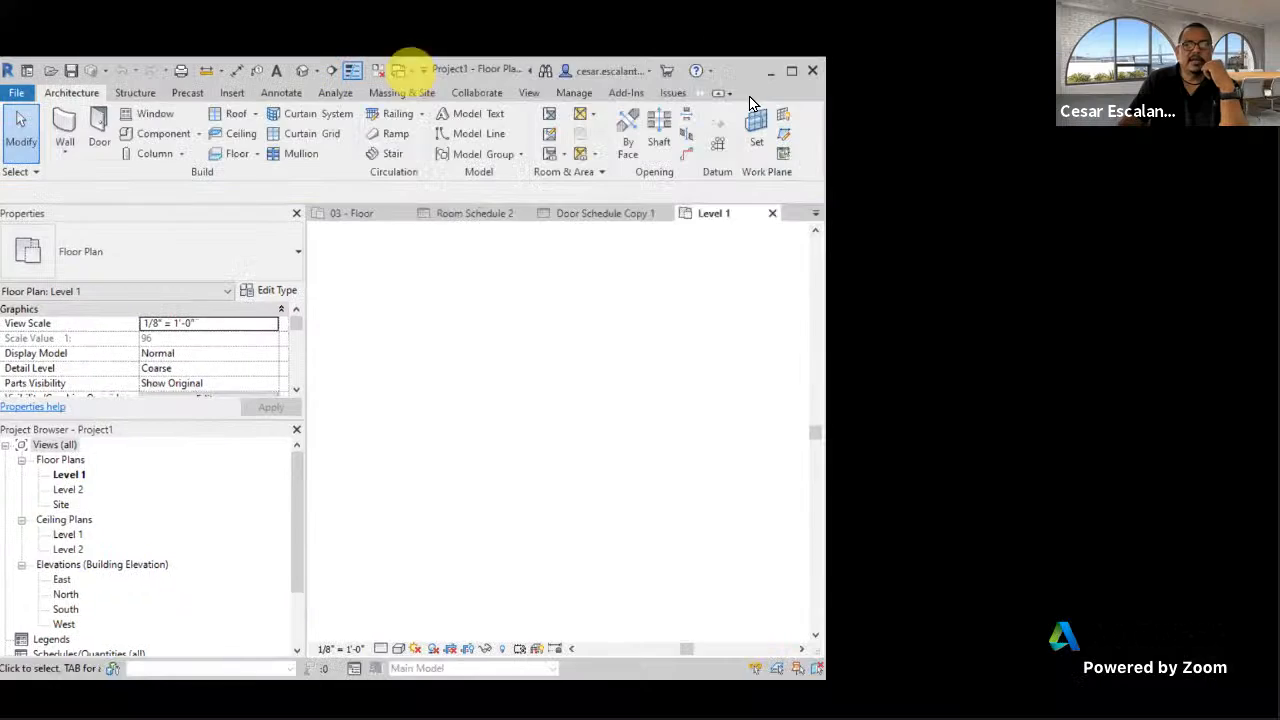
{"action": "left_click", "coordinate": [797, 80]}
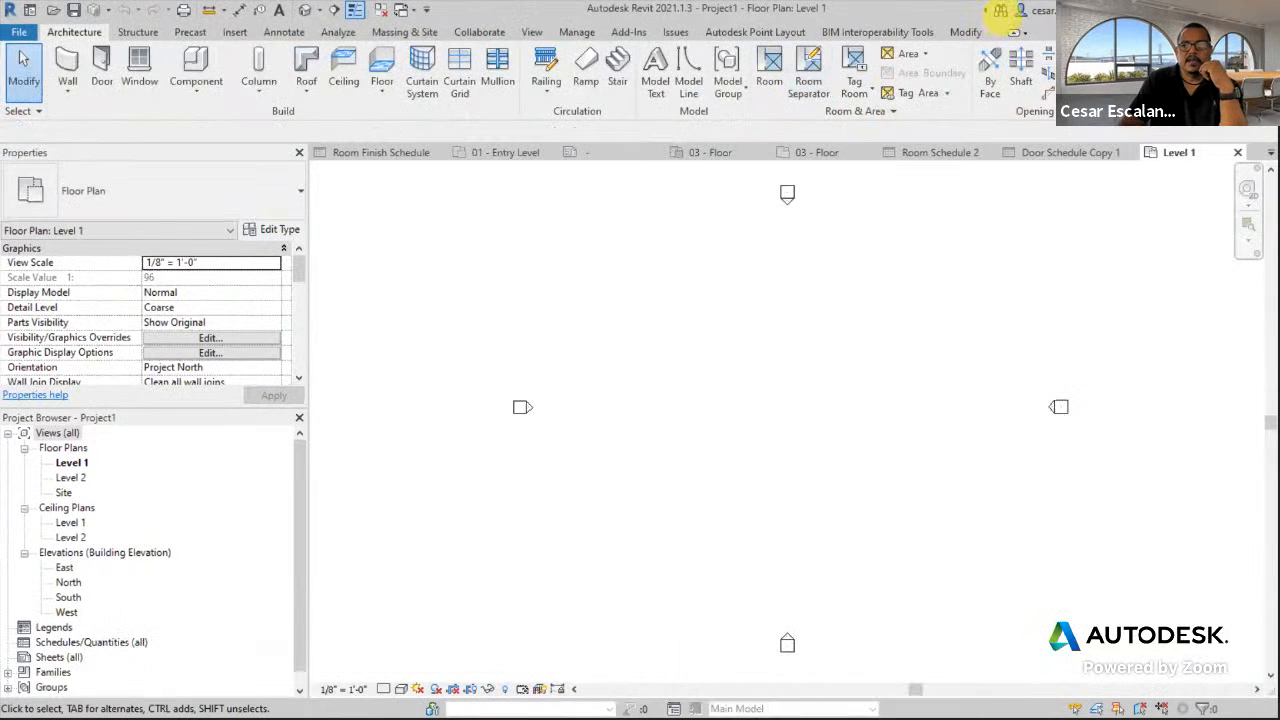
{"action": "left_click", "coordinate": [1231, 9]}
{"action": "left_click", "coordinate": [797, 72]}
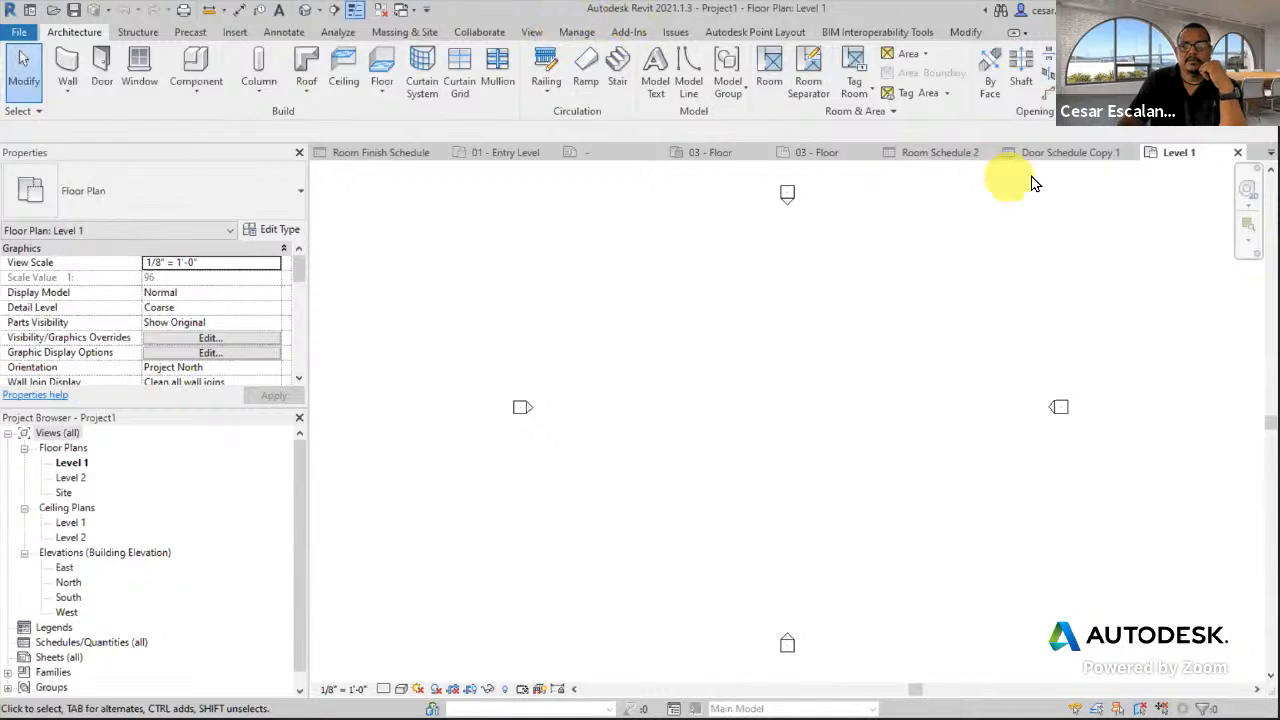
Copy the Door Schedule from the sample project and paste it into the new project, accepting the duplicate types.
{"action": "left_click", "coordinate": [1076, 160]}
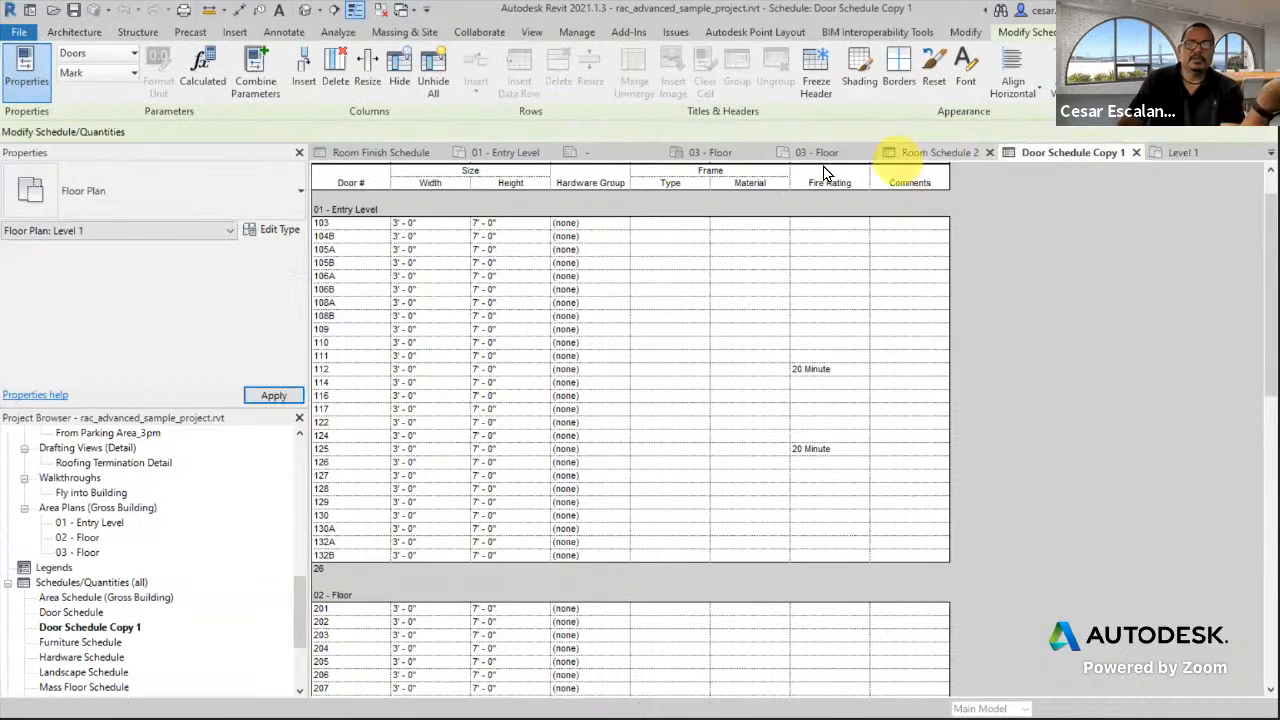
{"action": "left_click", "coordinate": [95, 612]}
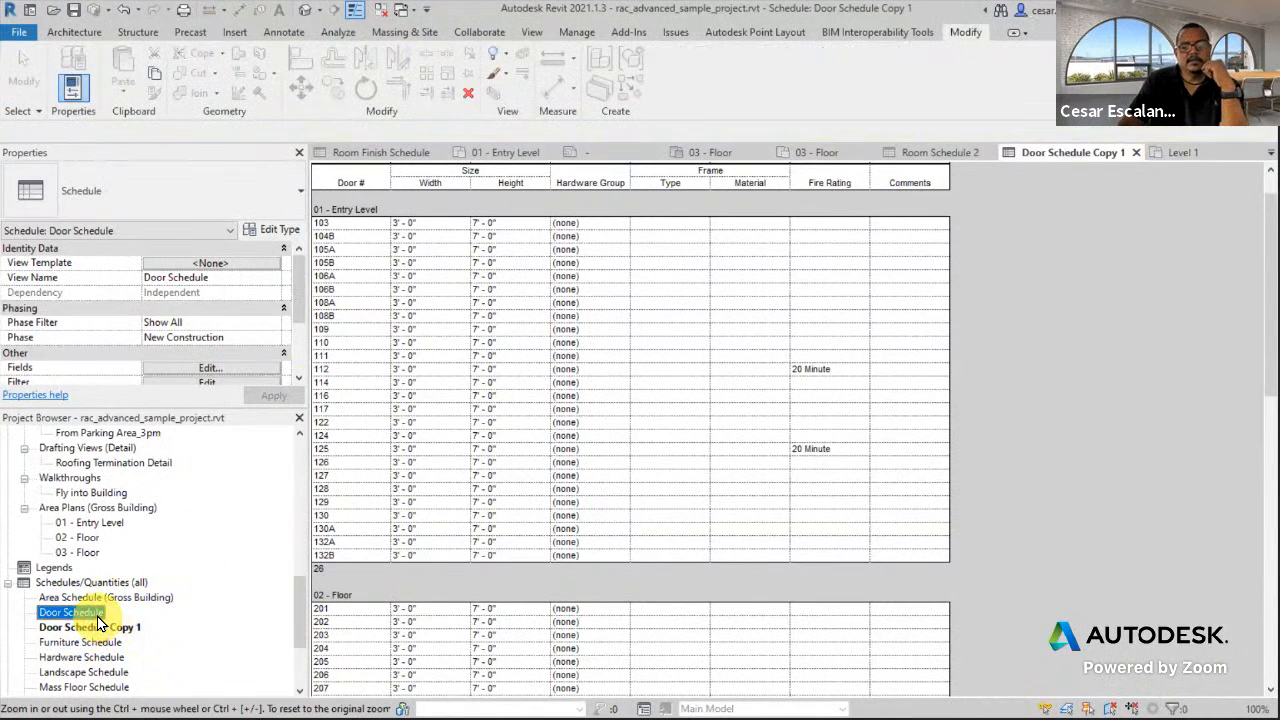
{"action": "right_click", "coordinate": [88, 612]}
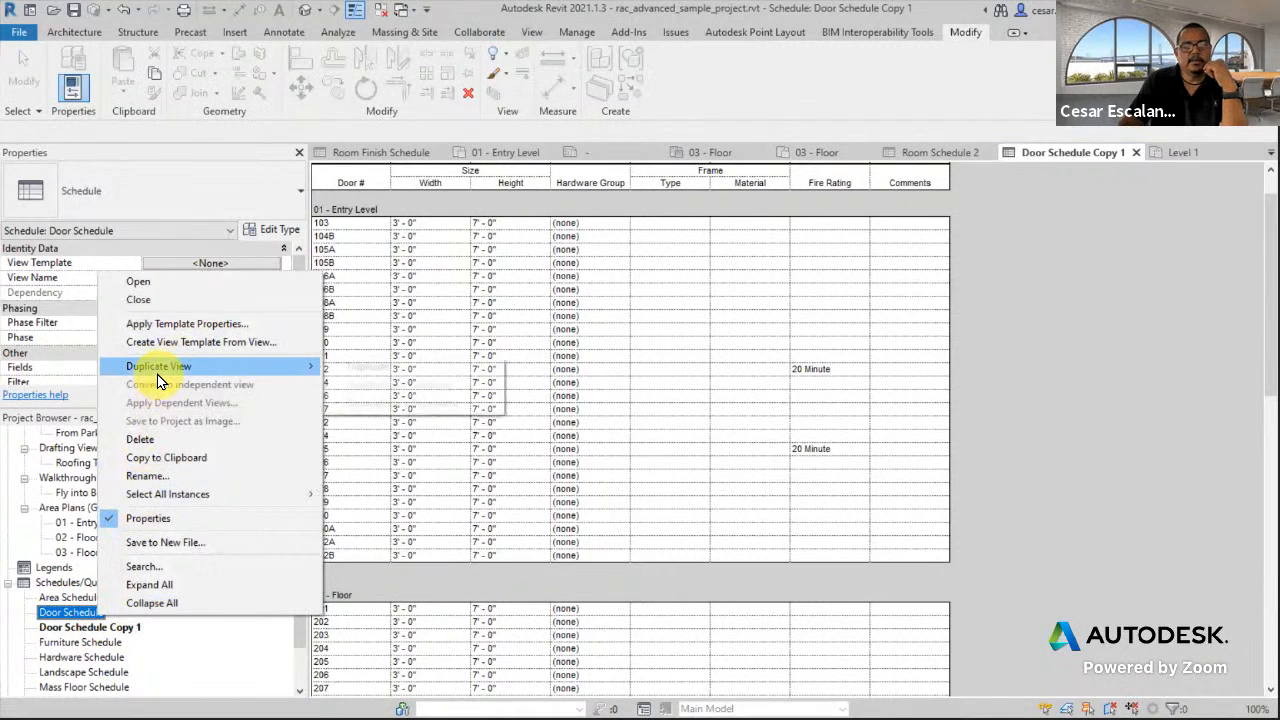
{"action": "left_click", "coordinate": [161, 456]}
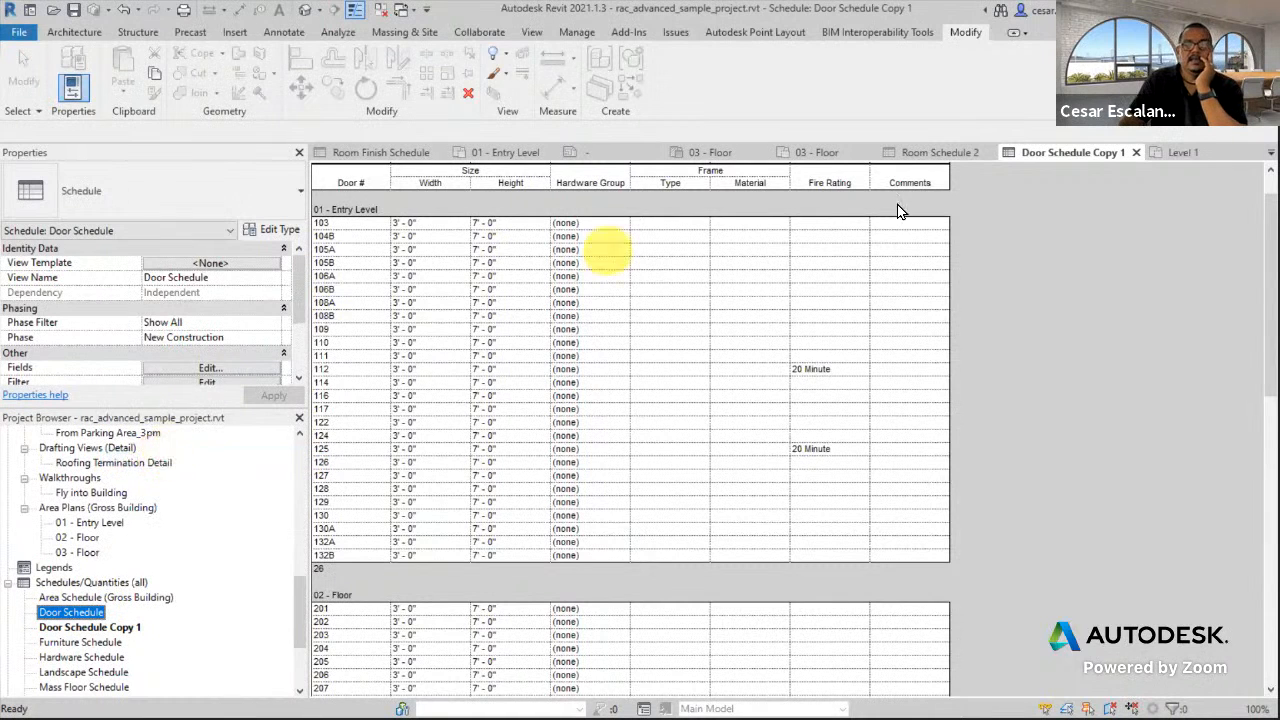
{"action": "left_click", "coordinate": [1185, 154]}
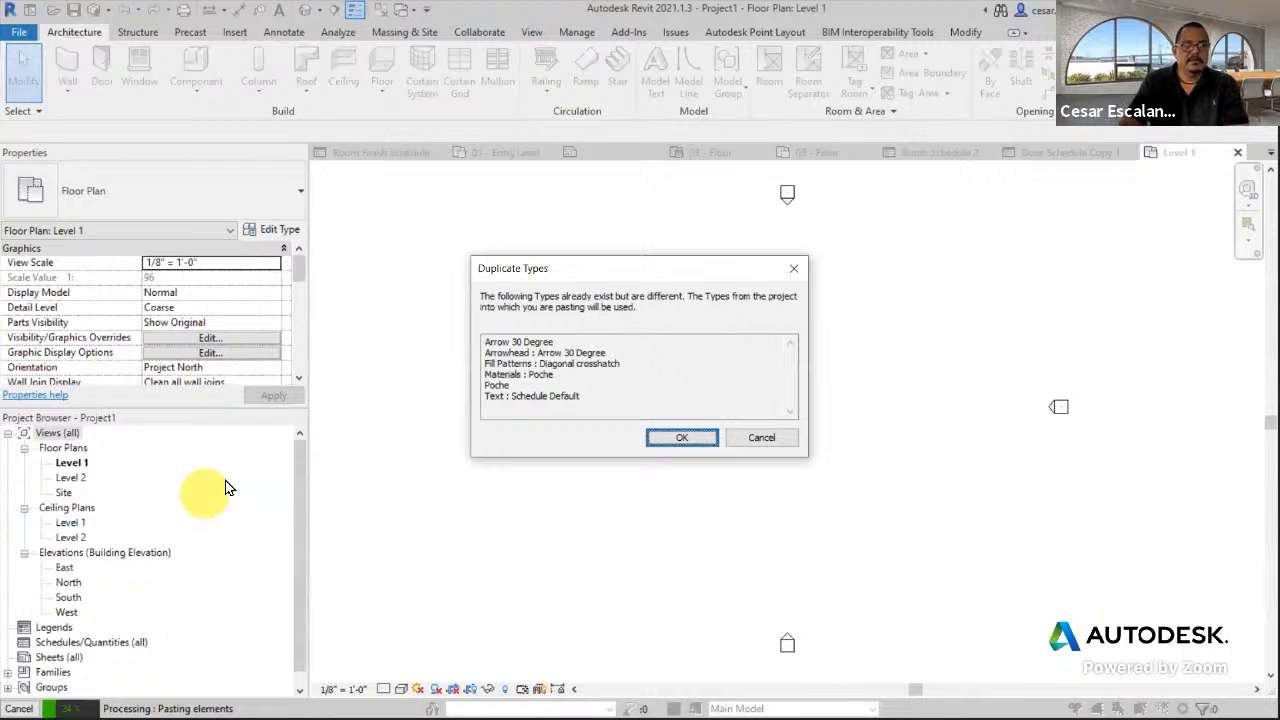
{"action": "left_click", "coordinate": [672, 441]}
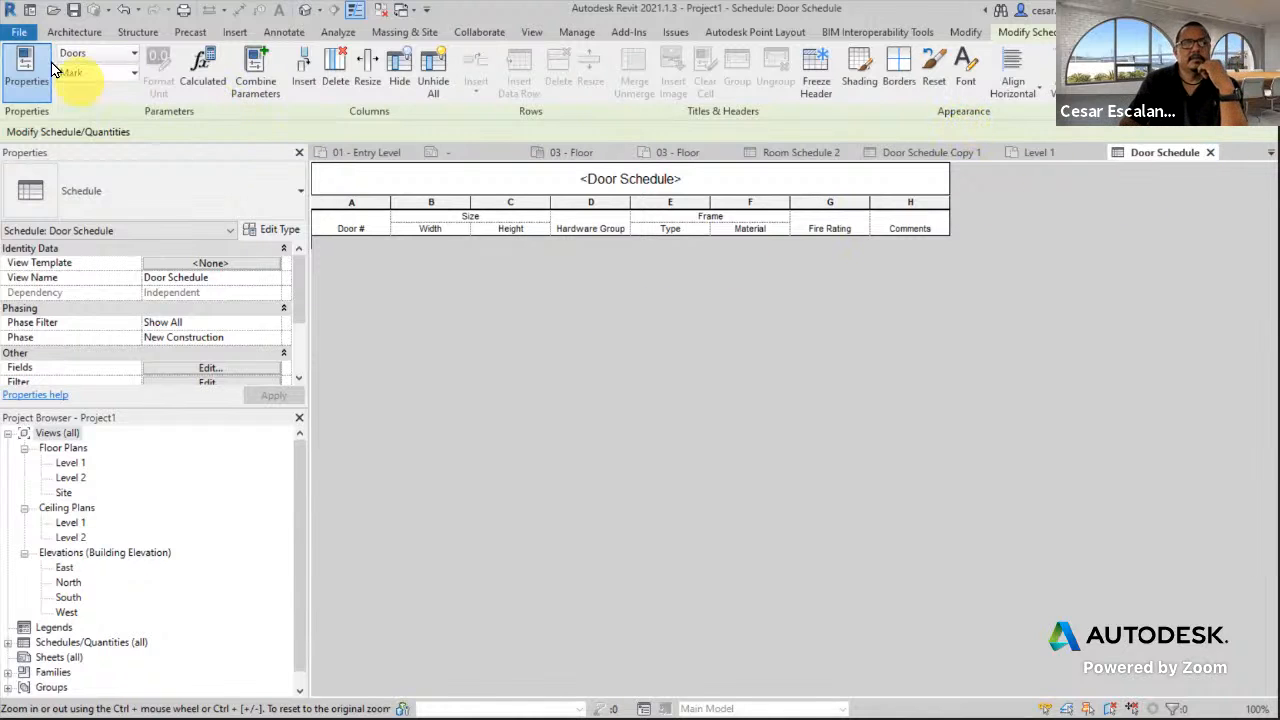
Close the new project and return to the sample project's Door Schedule Copy 1.
{"action": "left_click", "coordinate": [19, 32]}
{"action": "left_click", "coordinate": [517, 357]}
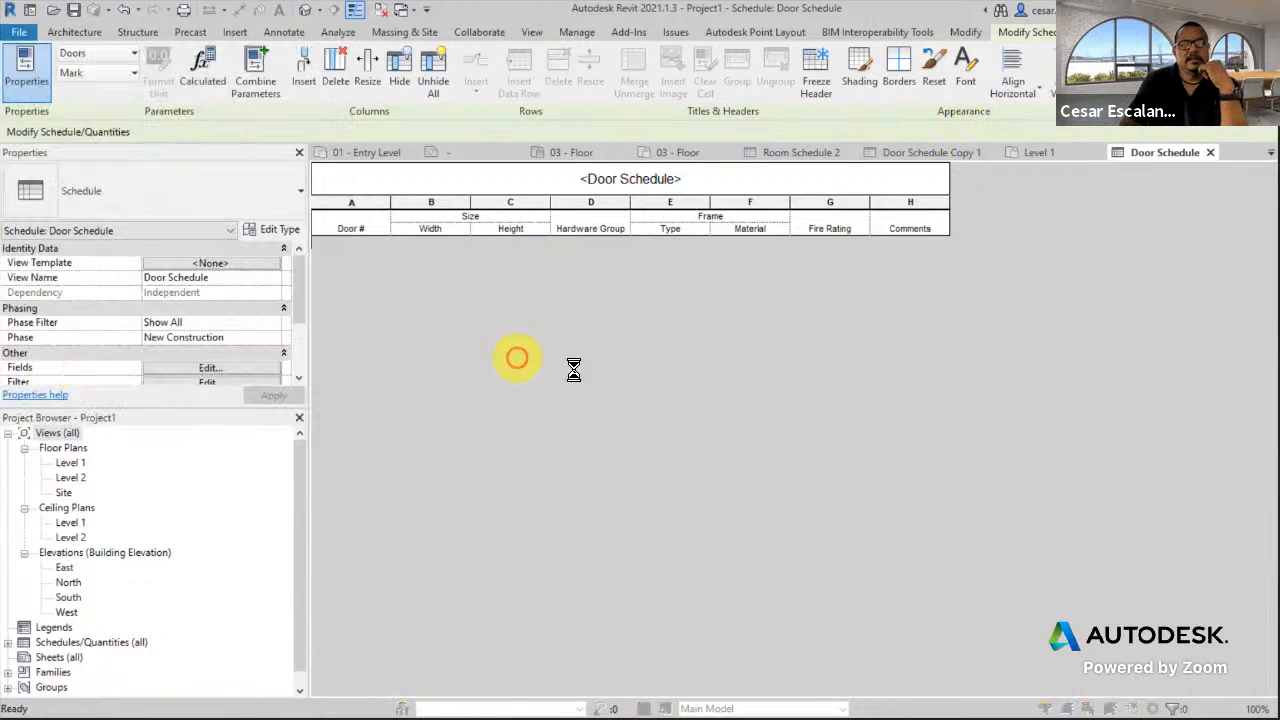
{"action": "left_click", "coordinate": [673, 370]}
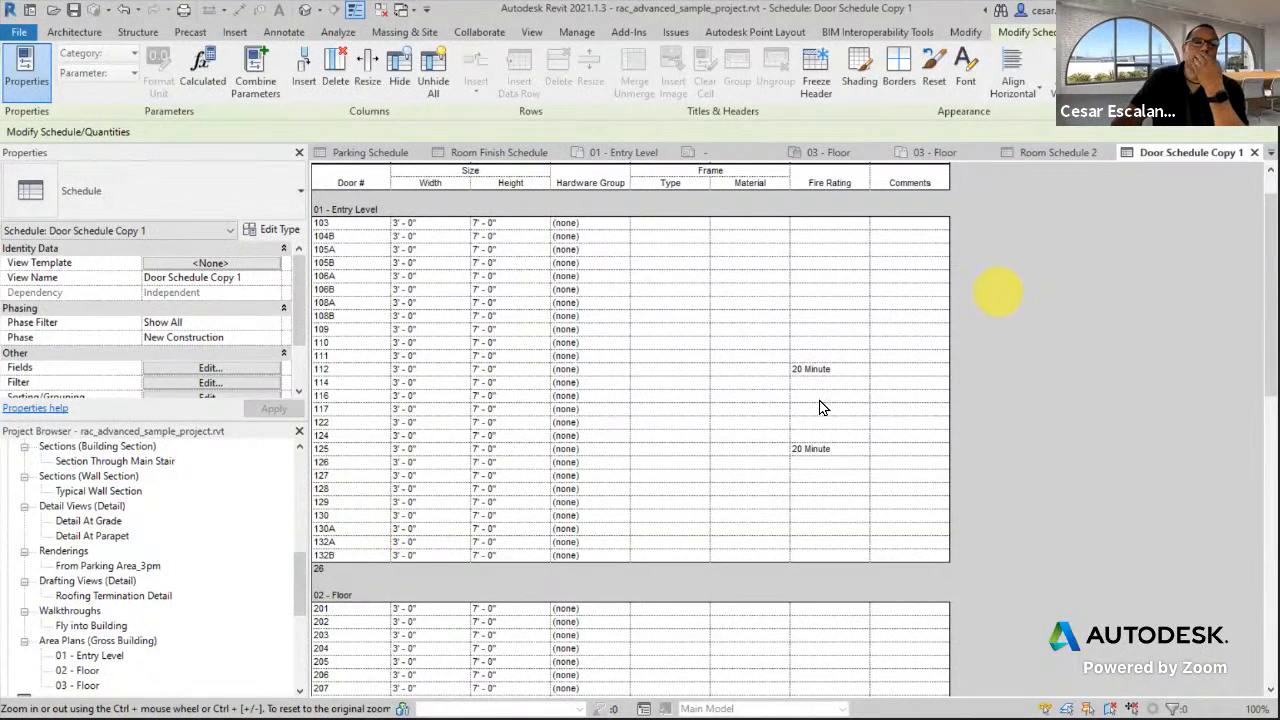
Open the 01 - Entry Level floor plan and examine its rooms, door tags and view properties.
{"action": "left_click_drag", "start_coordinate": [297, 586], "coordinate": [313, 472]}
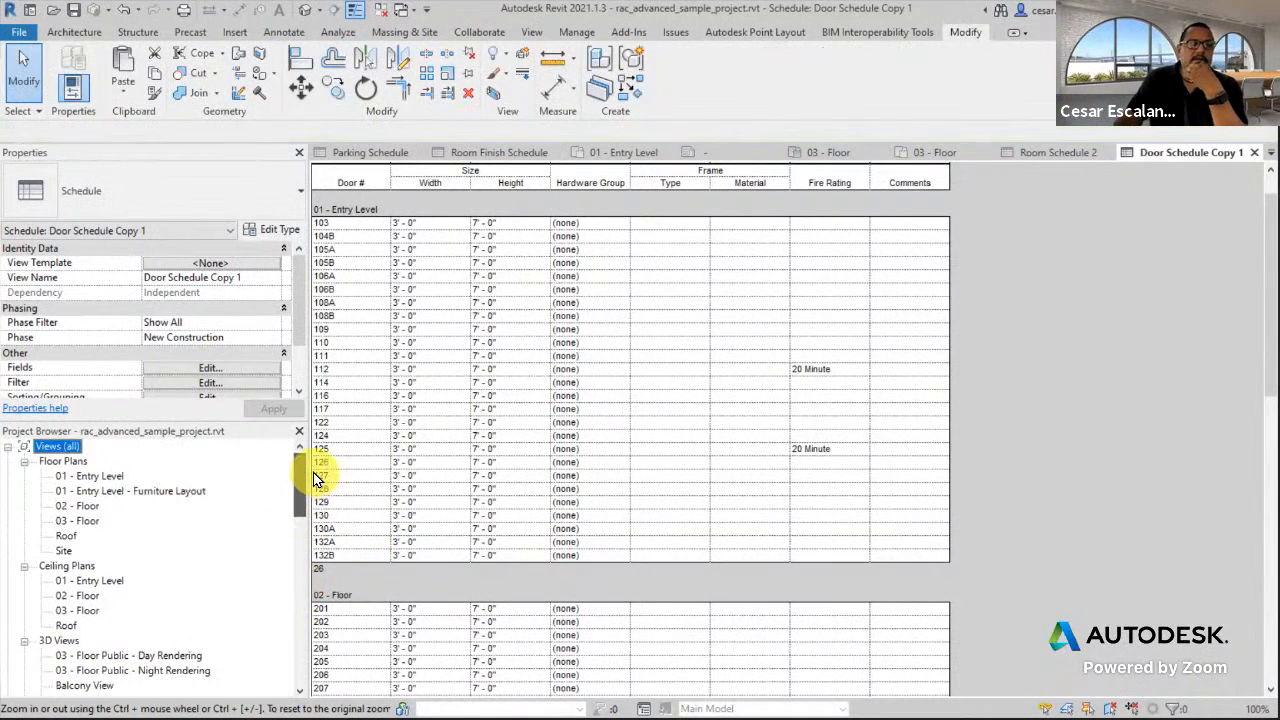
{"action": "double_click", "coordinate": [117, 478]}
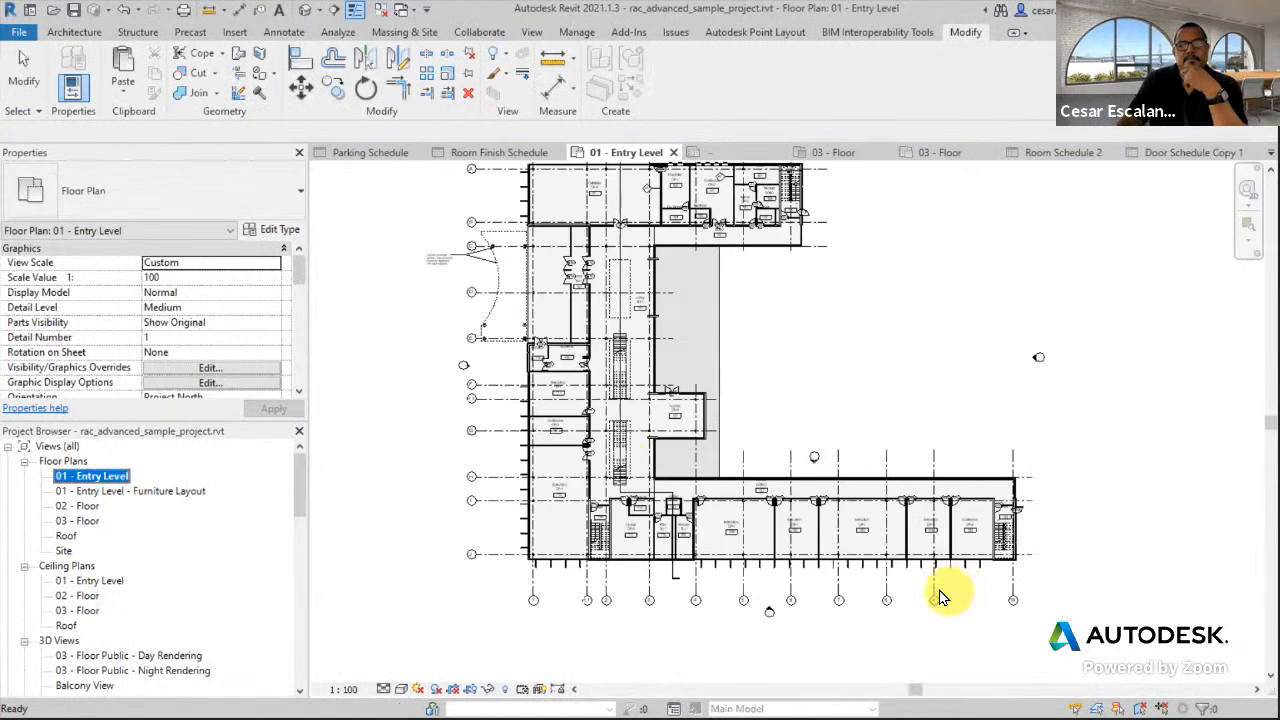
{"action": "scroll", "coordinate": [940, 597], "scroll_direction": "up", "scroll_amount": 5}
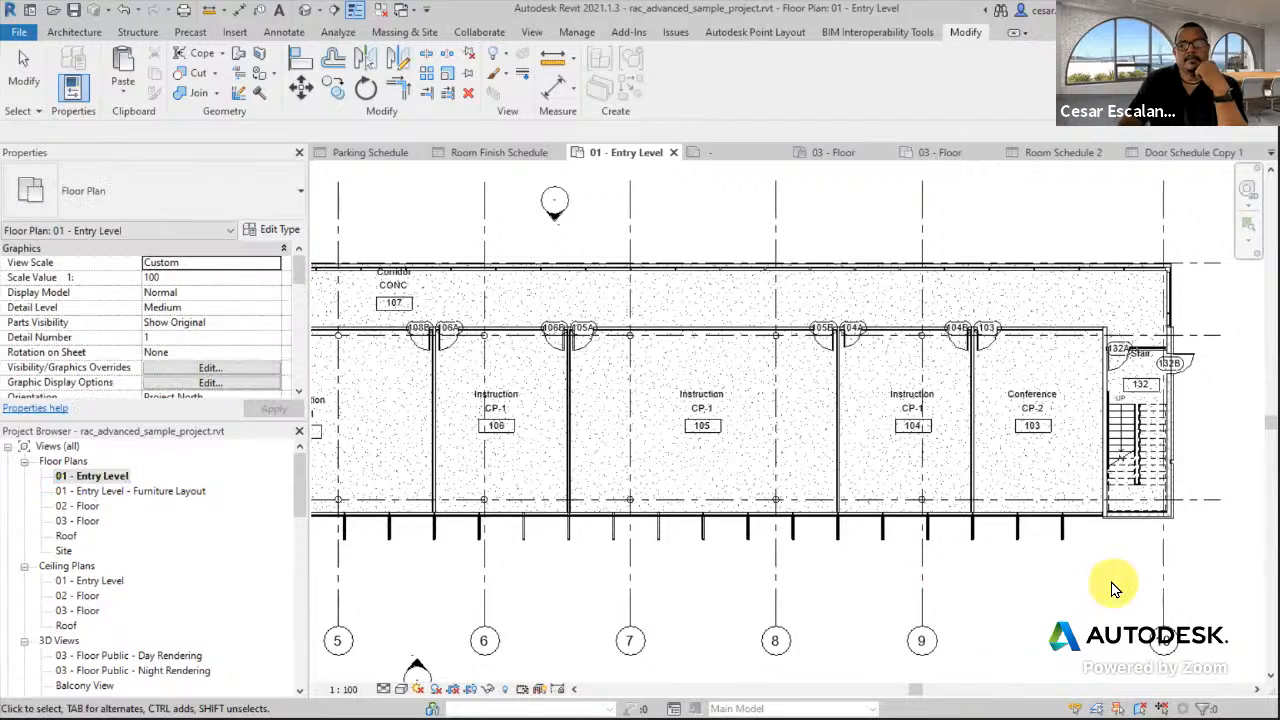
{"action": "scroll", "coordinate": [1115, 590], "scroll_direction": "down", "scroll_amount": 5}
{"action": "middle_click_drag", "start_coordinate": [951, 606], "coordinate": [904, 593]}
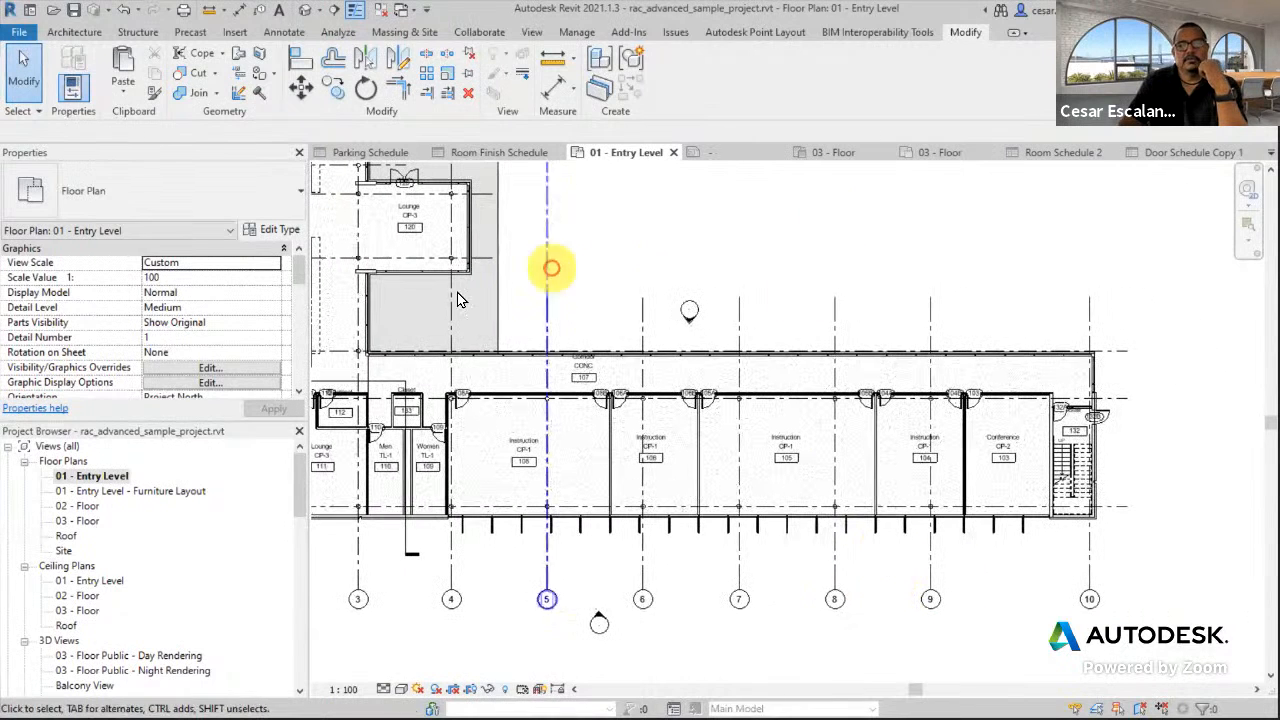
{"action": "left_click_drag", "start_coordinate": [297, 272], "coordinate": [303, 344]}
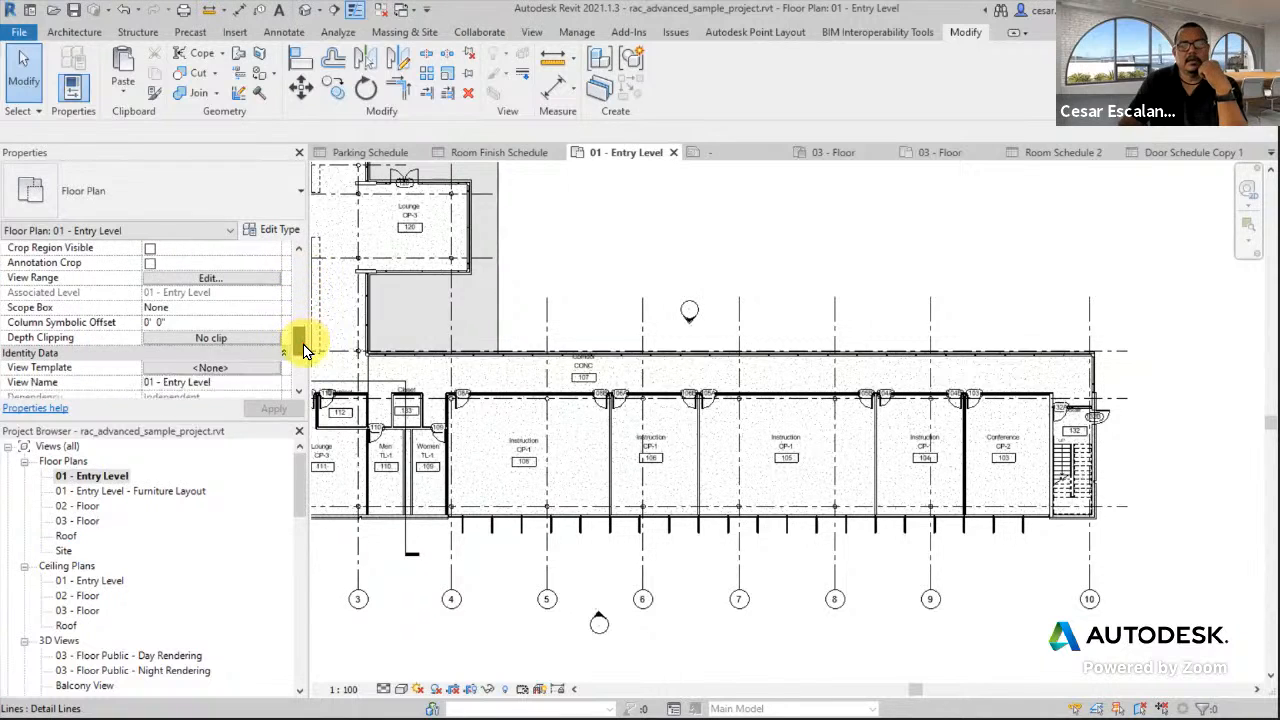
{"action": "left_click", "coordinate": [848, 287]}
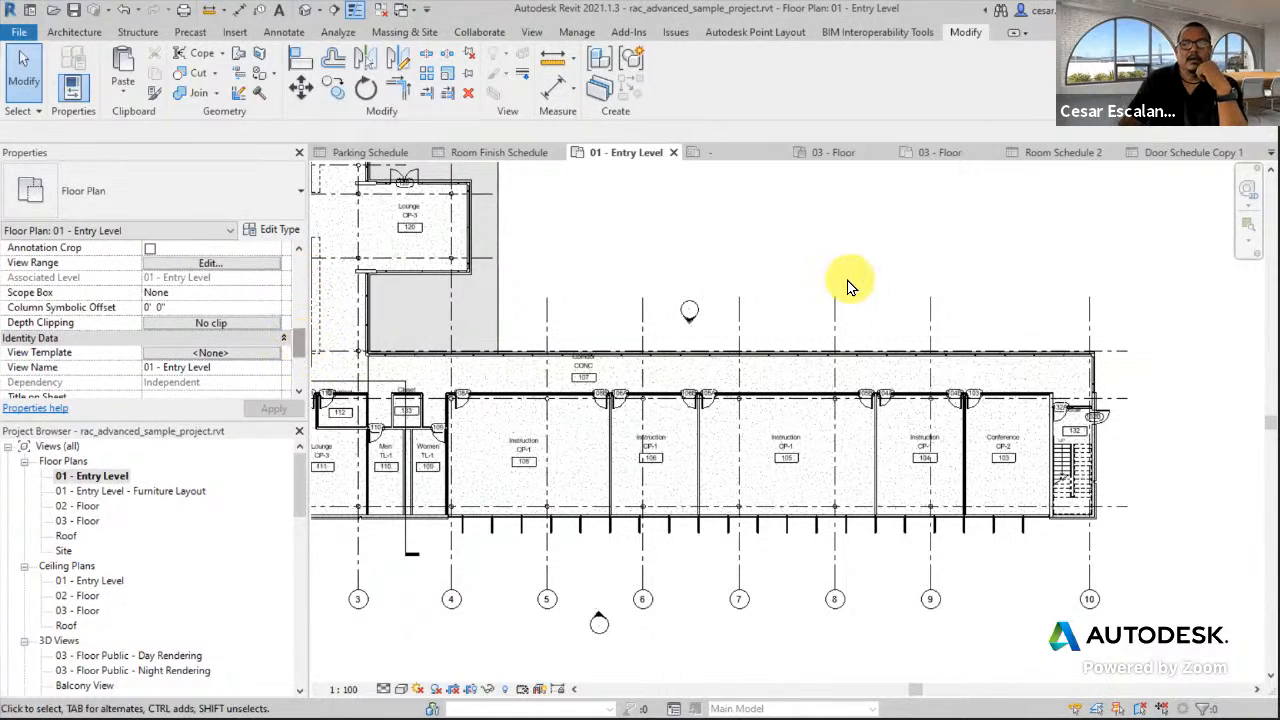
{"action": "middle_click_drag", "start_coordinate": [848, 287], "coordinate": [1015, 273]}
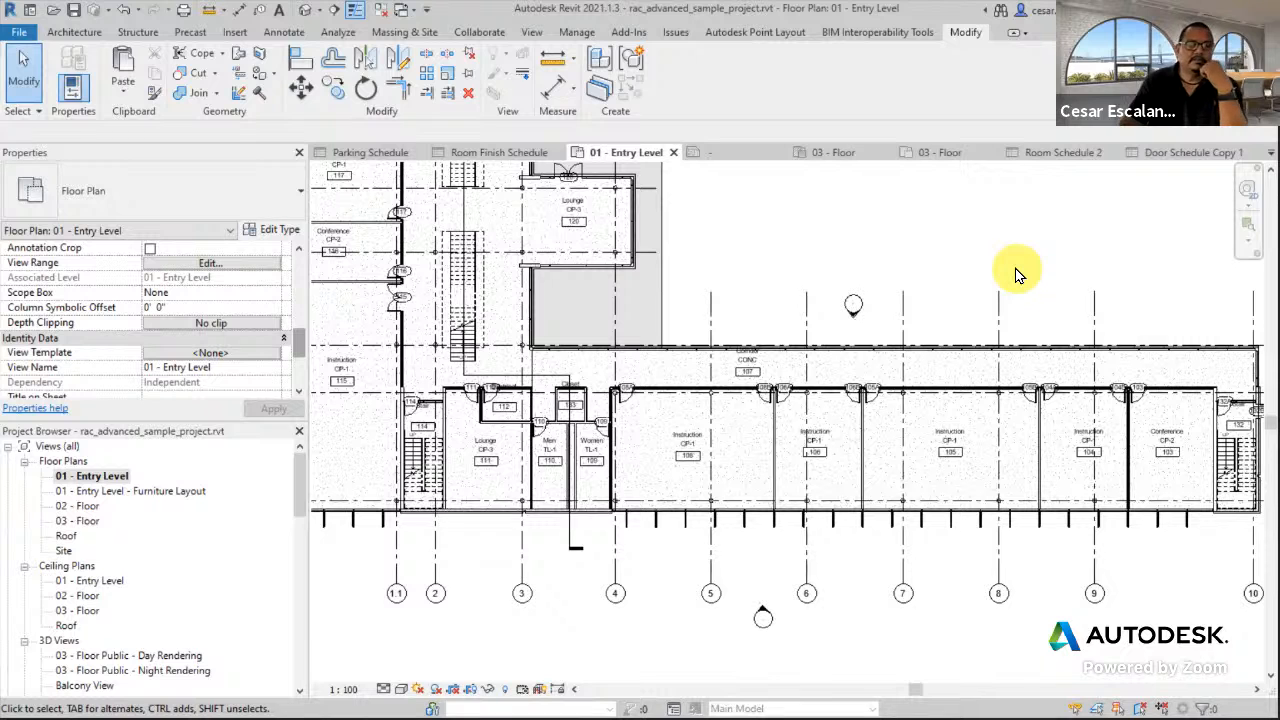
{"action": "scroll", "coordinate": [1049, 354], "scroll_direction": "down", "scroll_amount": 3}
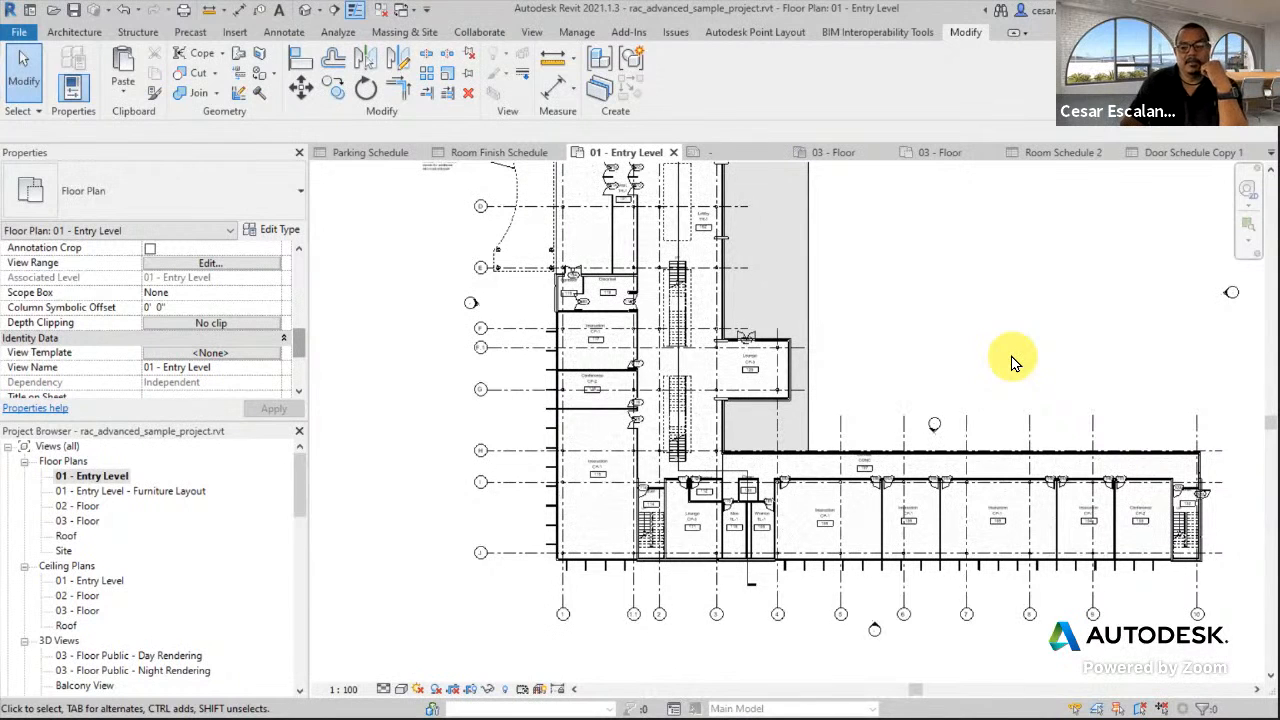
{"action": "scroll", "coordinate": [963, 457], "scroll_direction": "up", "scroll_amount": 6}
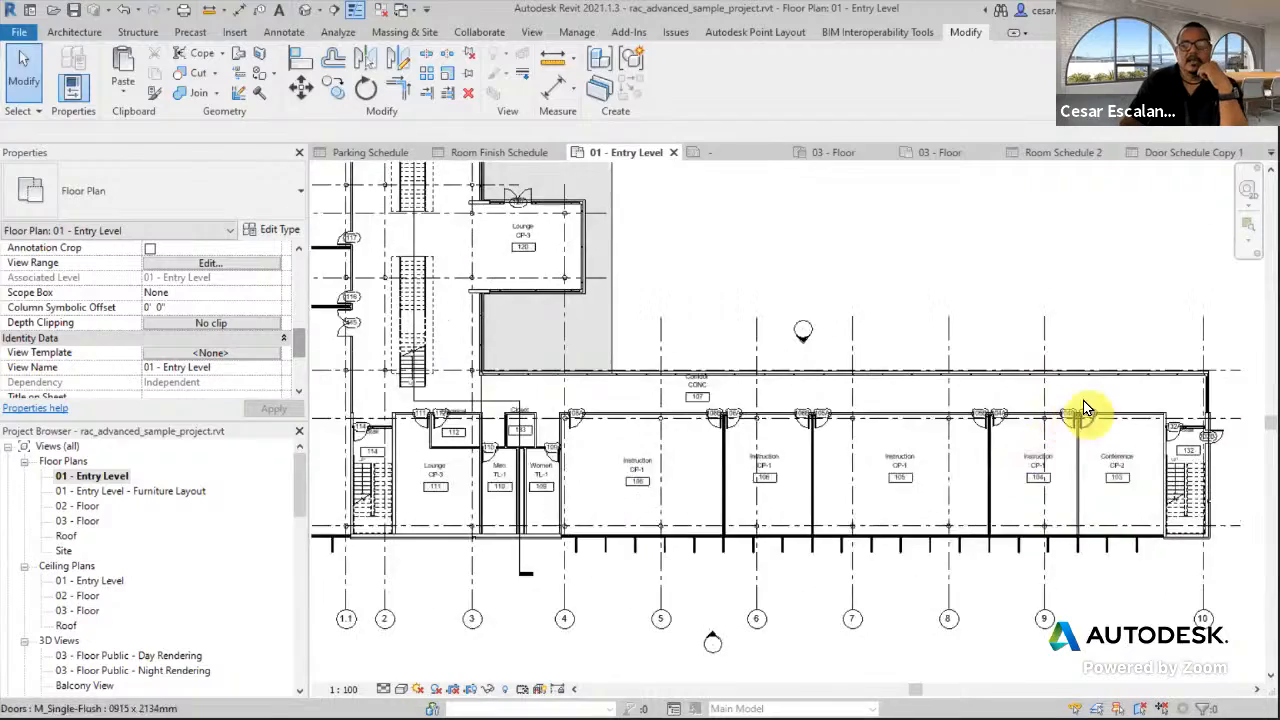
{"action": "scroll", "coordinate": [935, 390], "scroll_direction": "up", "scroll_amount": 4}
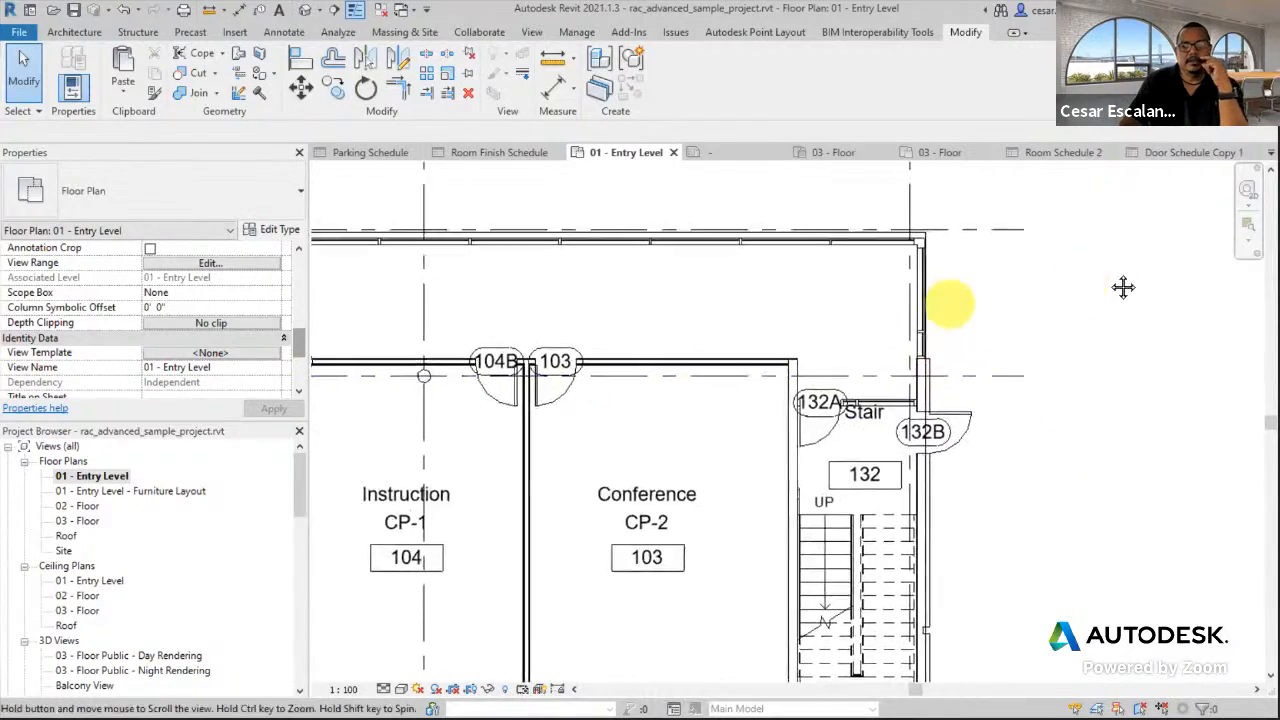
Duplicate the 01 - Entry Level floor plan without its detailing.
{"action": "right_click", "coordinate": [108, 476]}
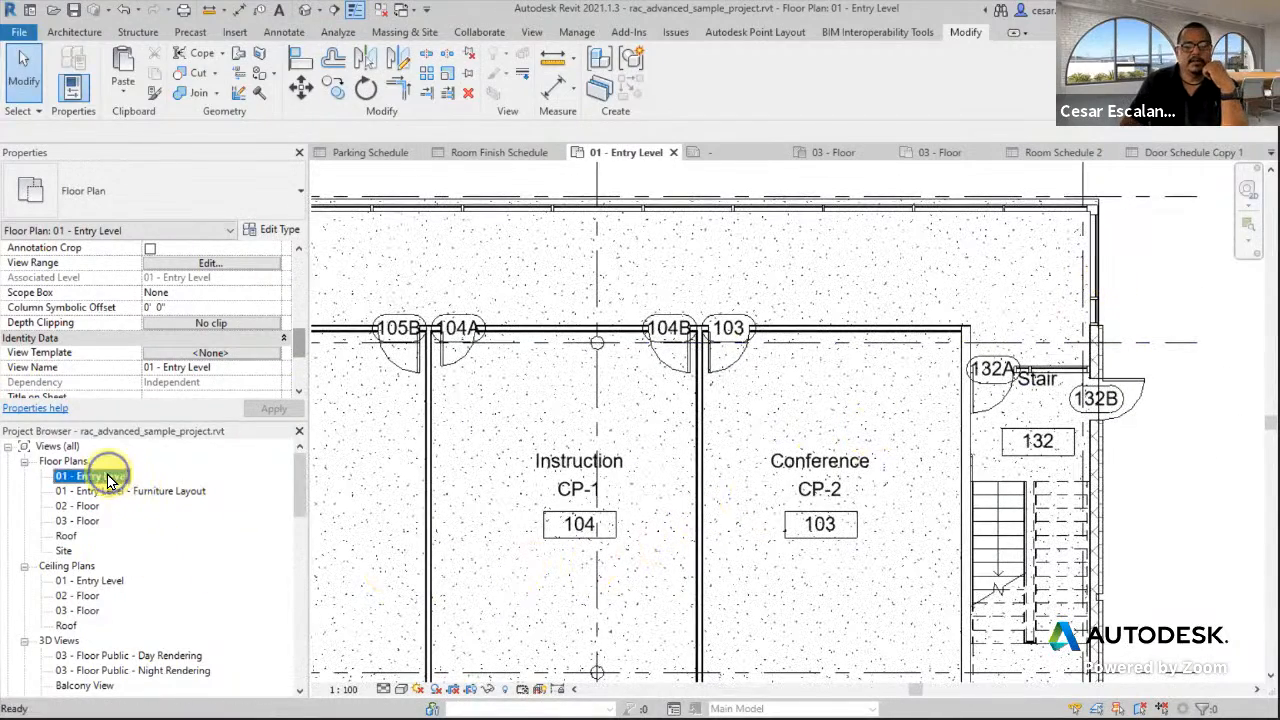
{"action": "mouse_move", "coordinate": [227, 224]}
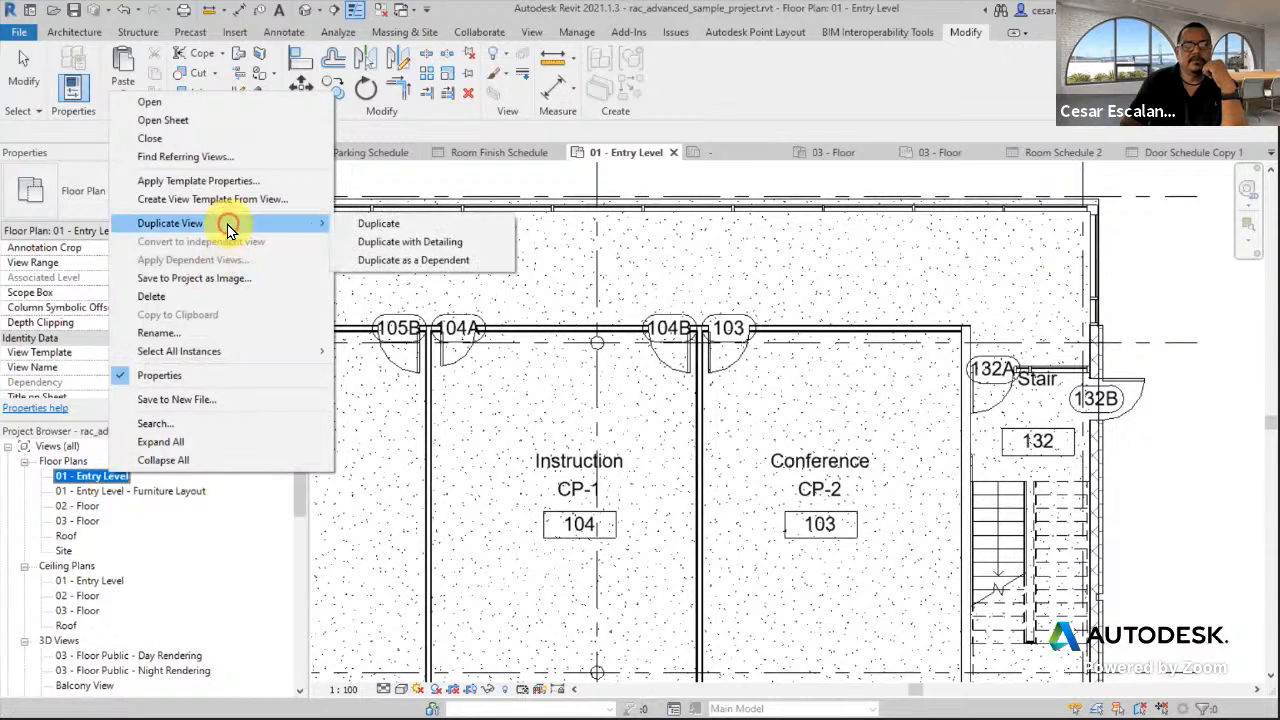
{"action": "left_click", "coordinate": [387, 220]}
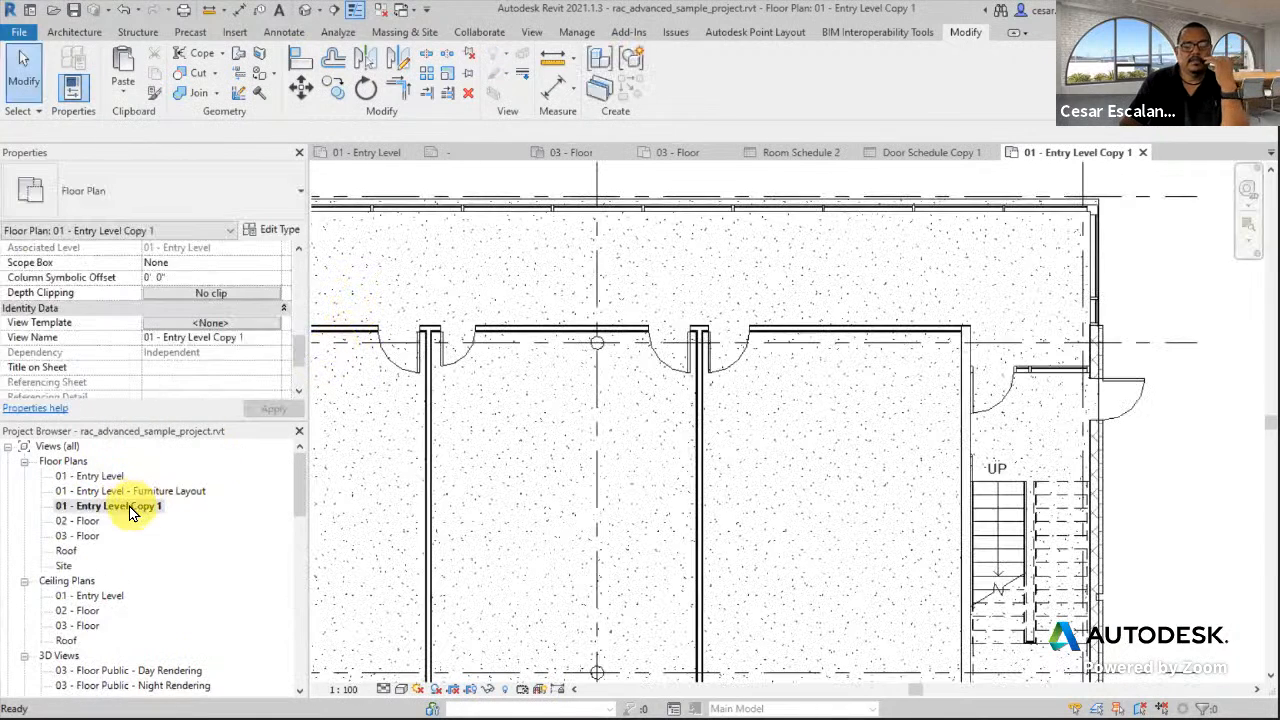
Rename the duplicated entry level floor plan as 01 - Floor Finishes.
{"action": "right_click", "coordinate": [122, 506]}
{"action": "left_click", "coordinate": [205, 367]}
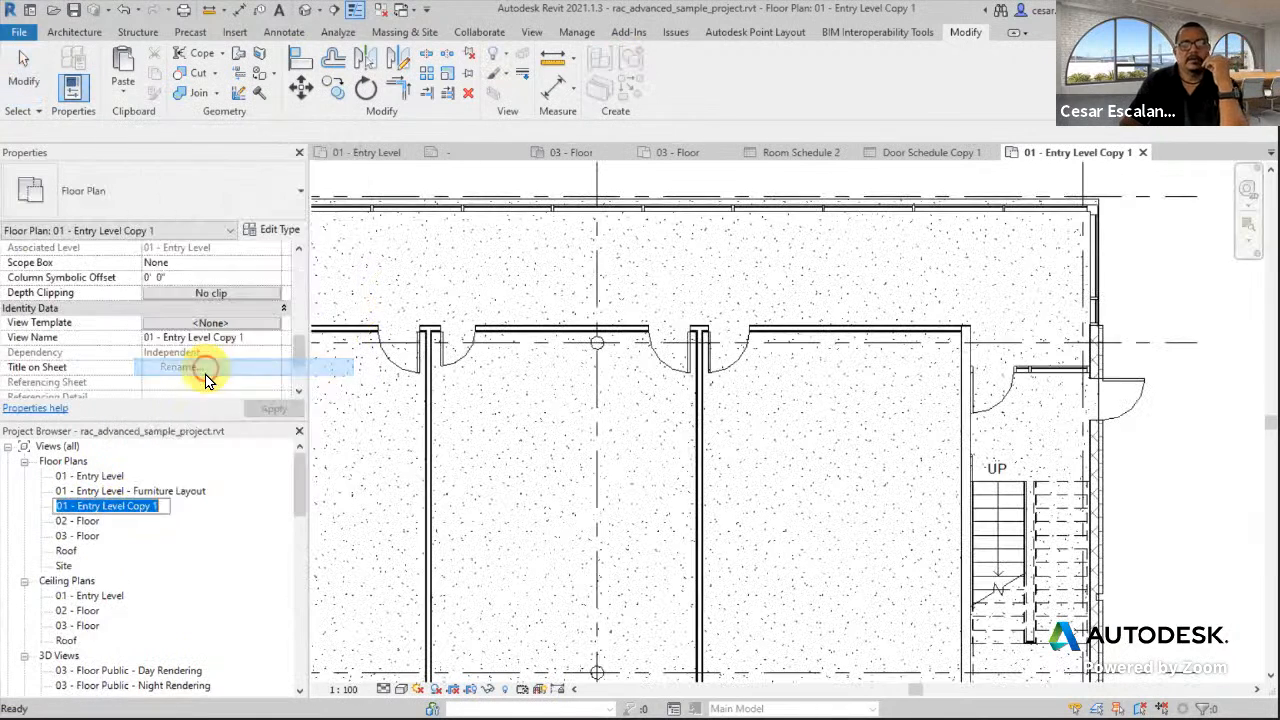
{"action": "left_click", "coordinate": [119, 511]}
{"action": "left_click_drag", "start_coordinate": [119, 511], "coordinate": [225, 517]}
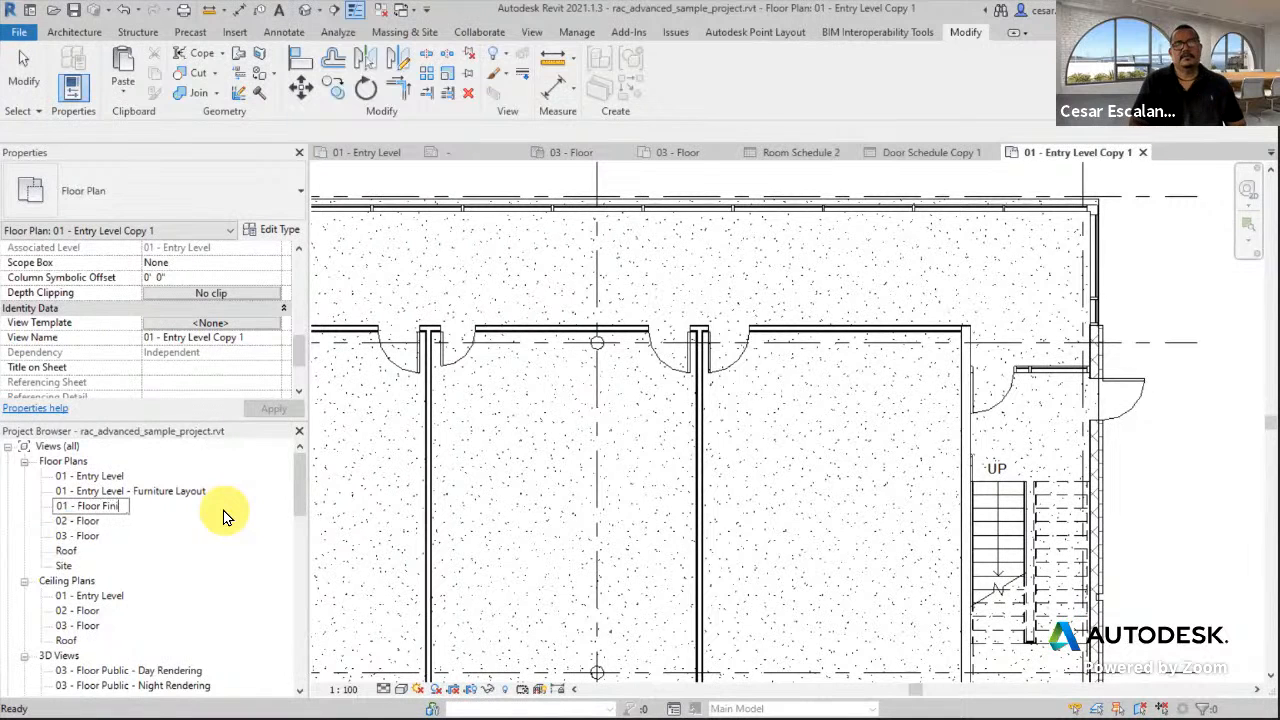
{"action": "key", "text": "Return"}
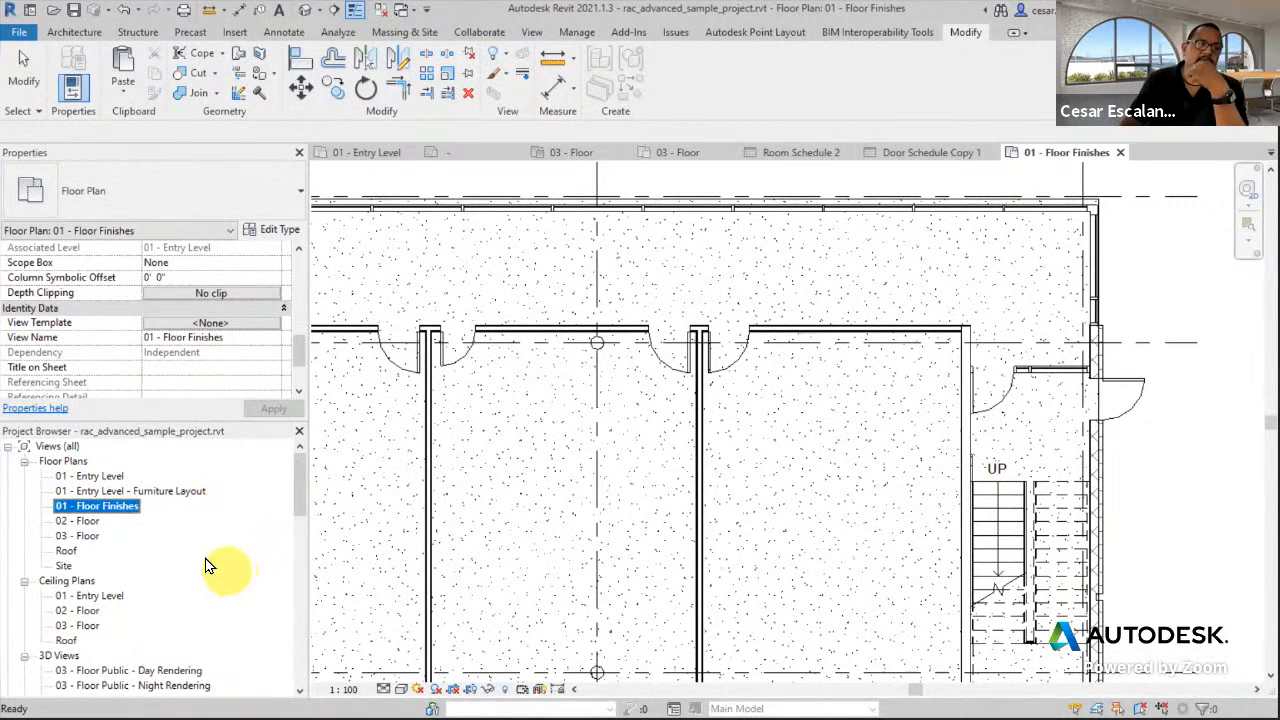
Set the detail level of the 01 - Floor Finishes plan to Coarse and inspect how its walls are drawn.
{"action": "scroll", "coordinate": [1053, 343], "scroll_direction": "down", "scroll_amount": 2}
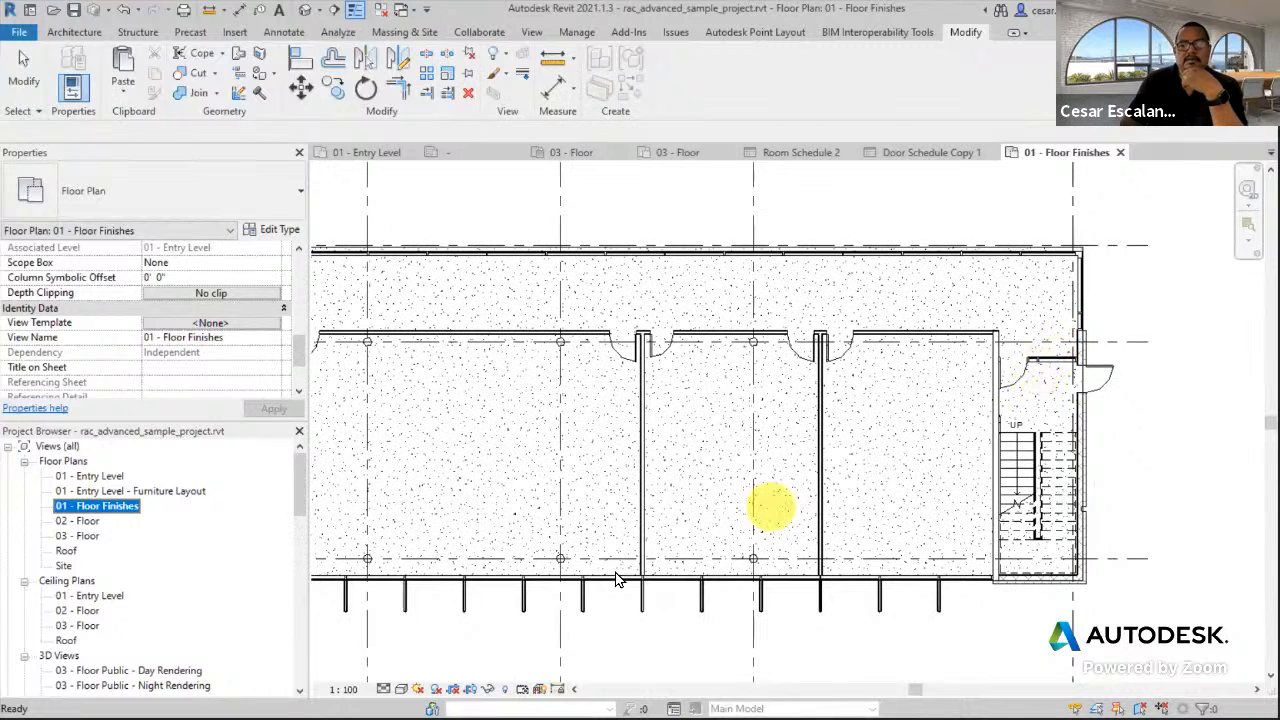
{"action": "left_click", "coordinate": [400, 690]}
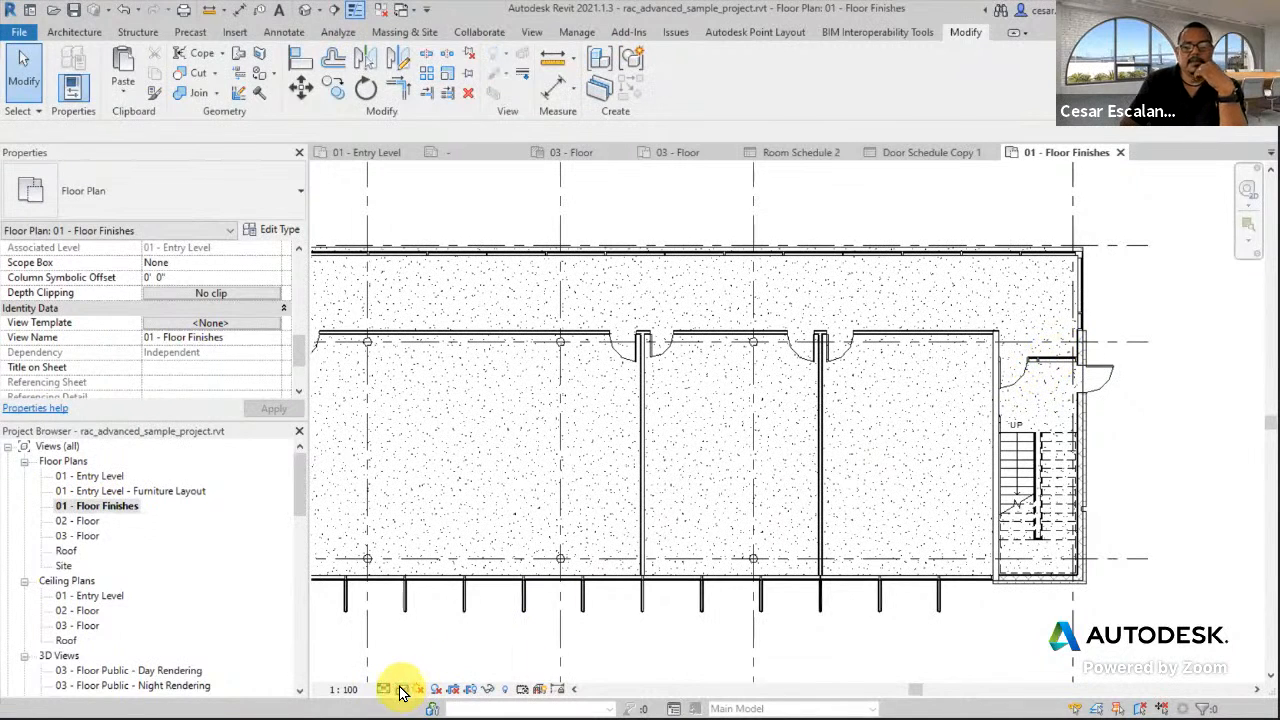
{"action": "left_click", "coordinate": [400, 690]}
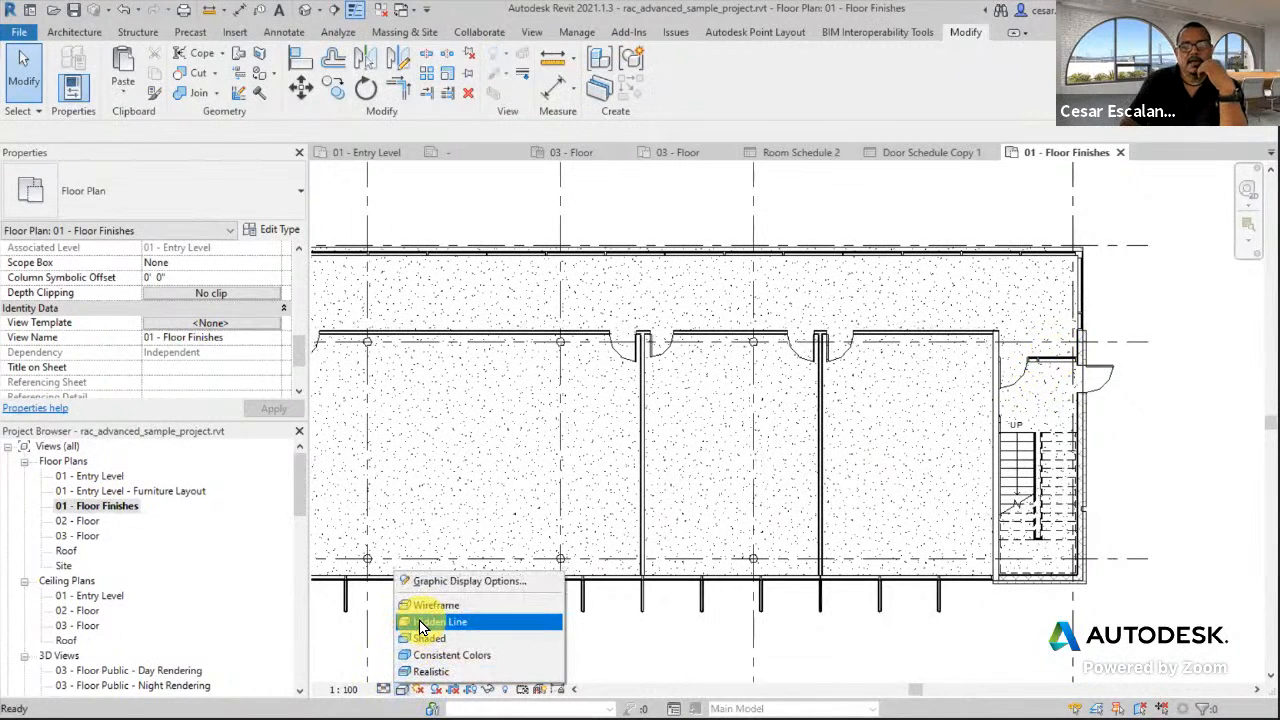
{"action": "left_click", "coordinate": [386, 690]}
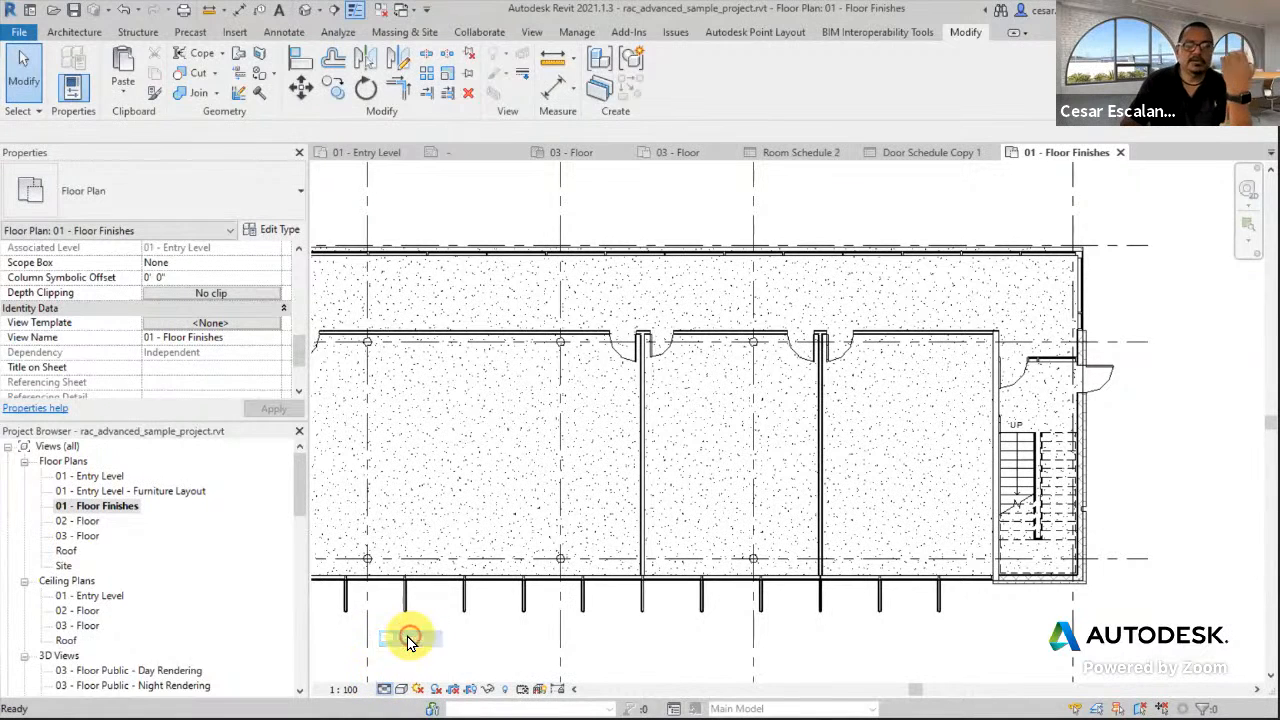
{"action": "scroll", "coordinate": [990, 350], "scroll_direction": "up", "scroll_amount": 5}
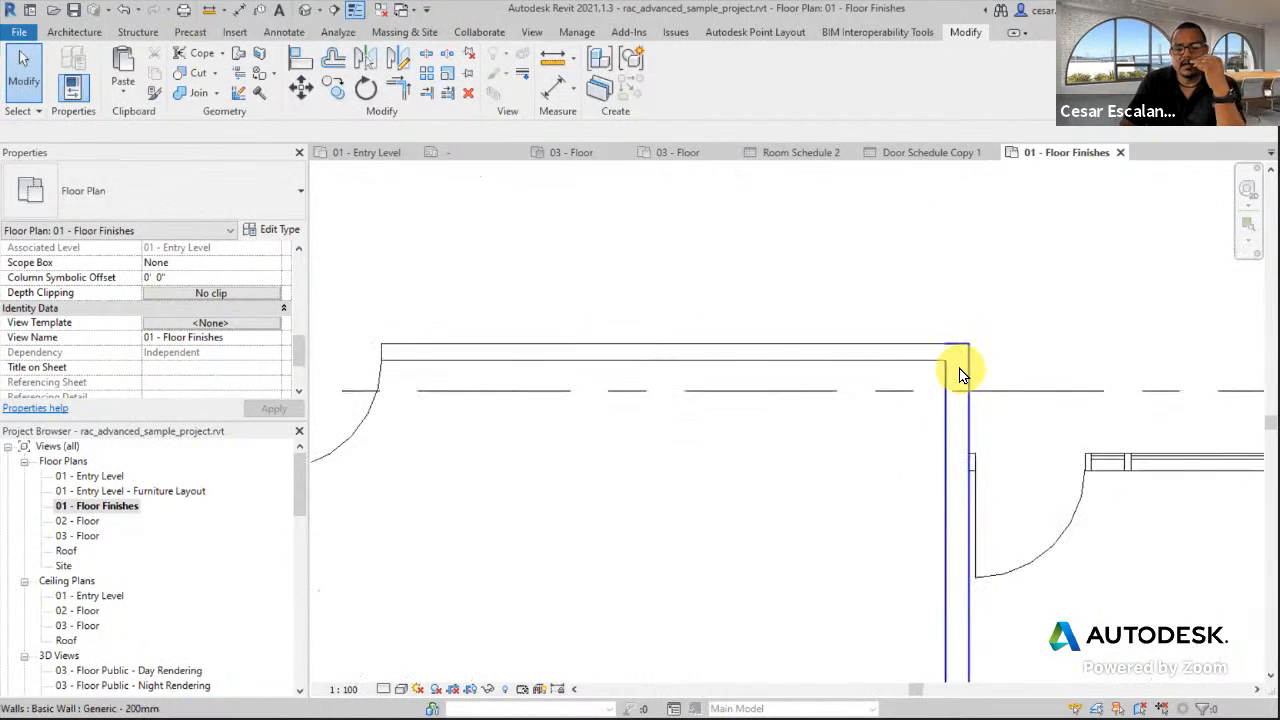
{"action": "scroll", "coordinate": [959, 370], "scroll_direction": "down", "scroll_amount": 5}
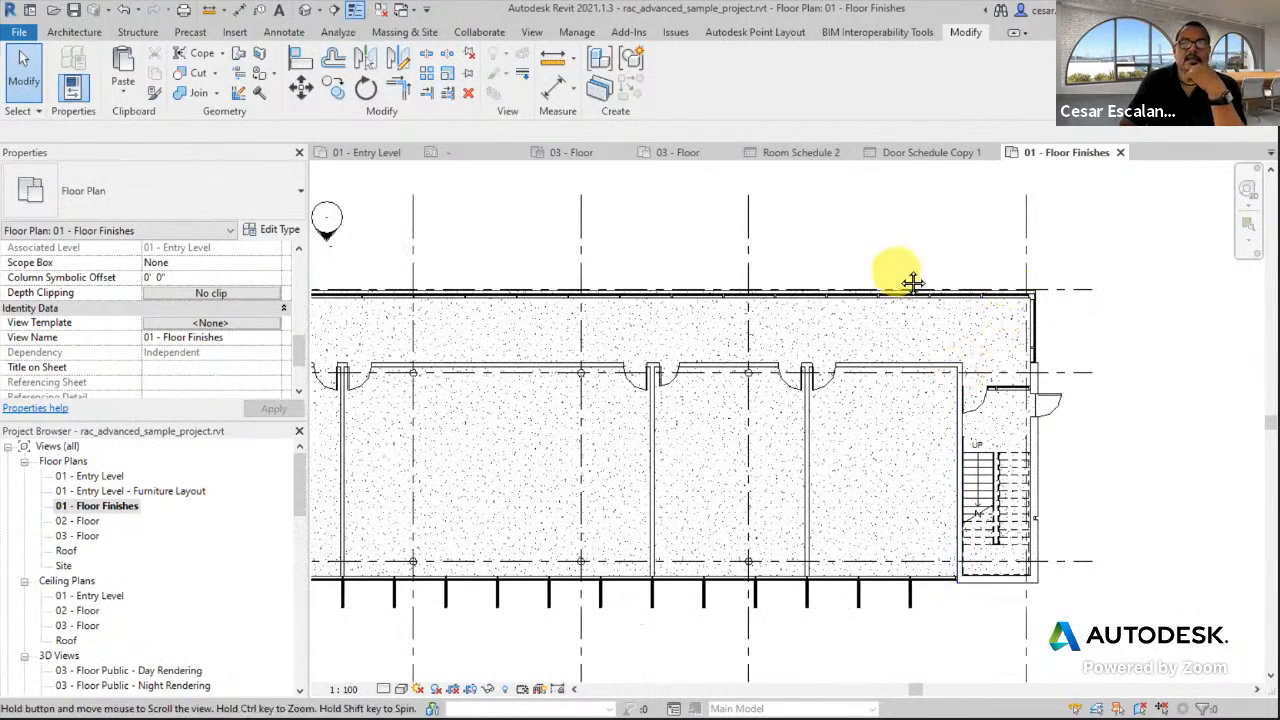
{"action": "middle_click_drag", "start_coordinate": [912, 283], "coordinate": [930, 283]}
{"action": "scroll", "coordinate": [690, 415], "scroll_direction": "up", "scroll_amount": 3}
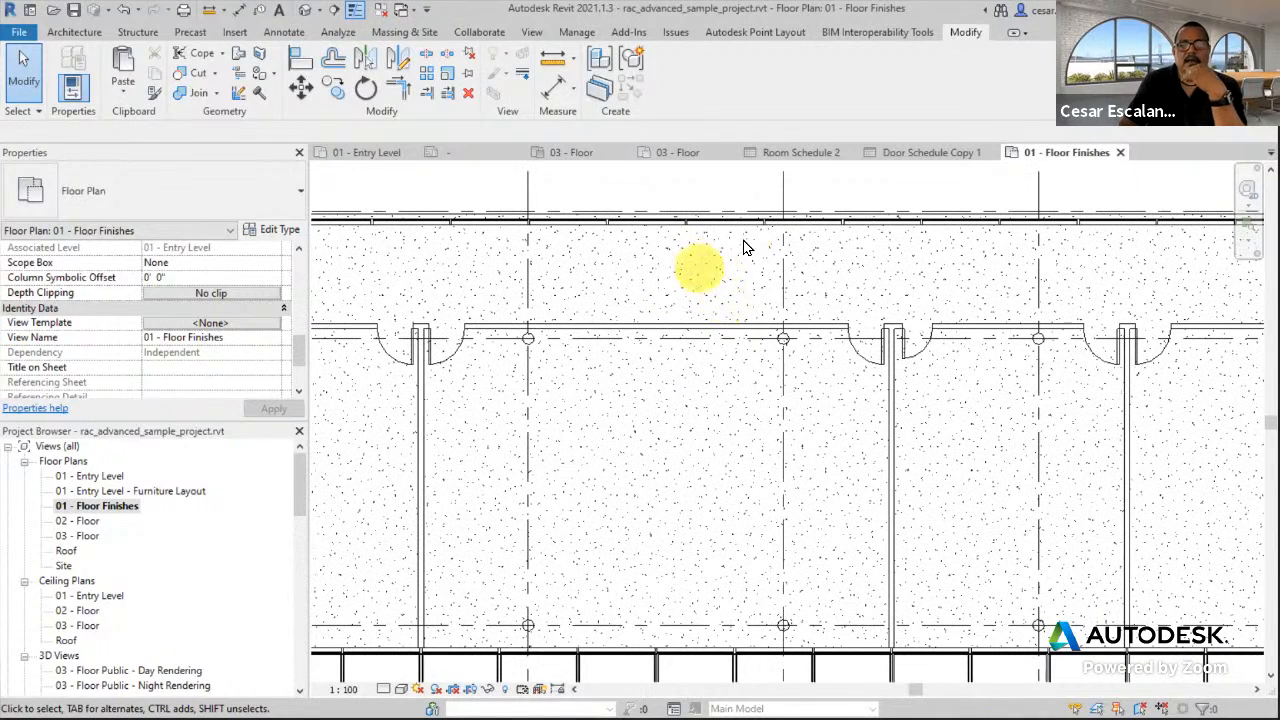
{"action": "middle_click_drag", "start_coordinate": [1066, 402], "coordinate": [876, 396]}
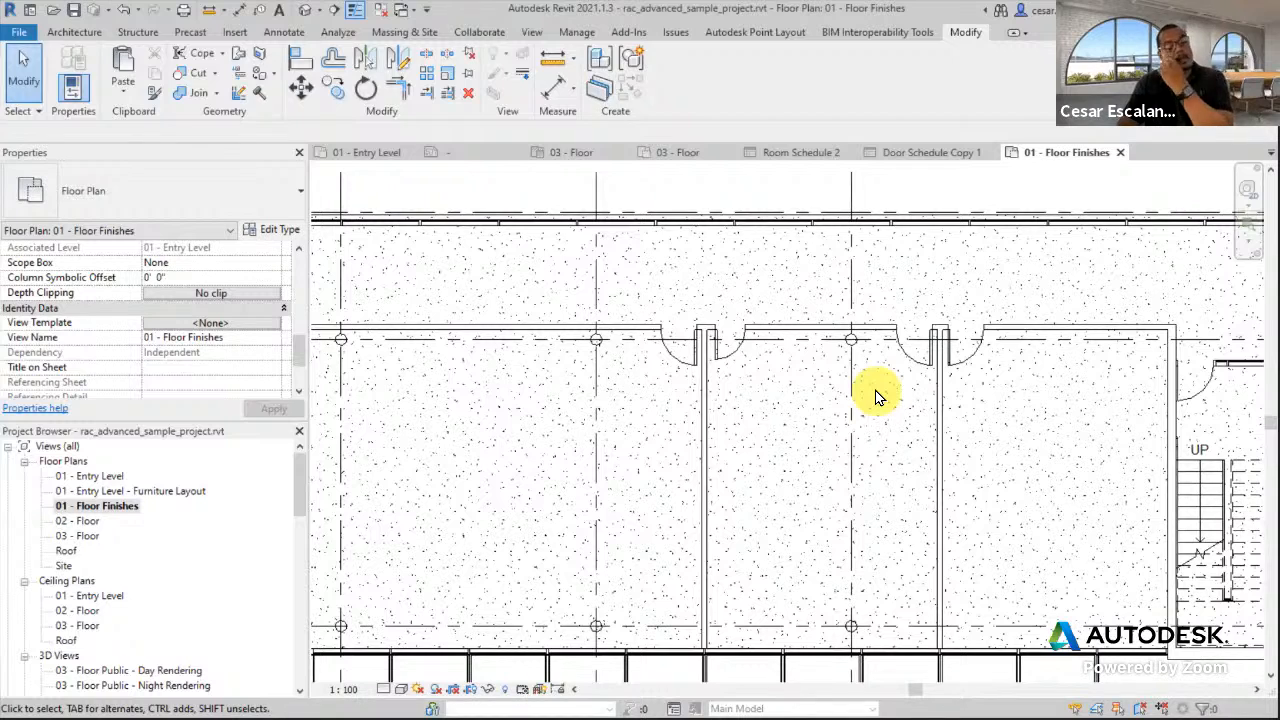
{"action": "scroll", "coordinate": [866, 402], "scroll_direction": "down", "scroll_amount": 3}
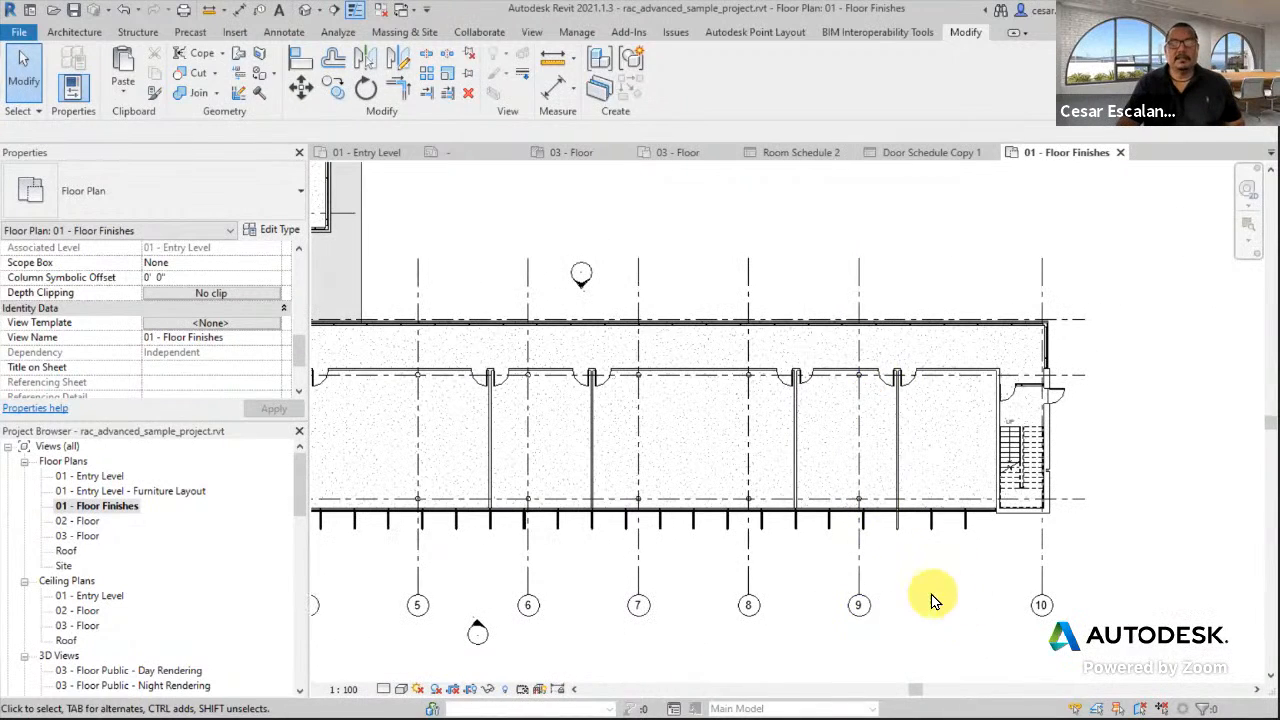
Override the Floors category in this view so its foreground and background surface patterns are both hidden.
{"action": "key", "text": "v"}
{"action": "key", "text": "g"}
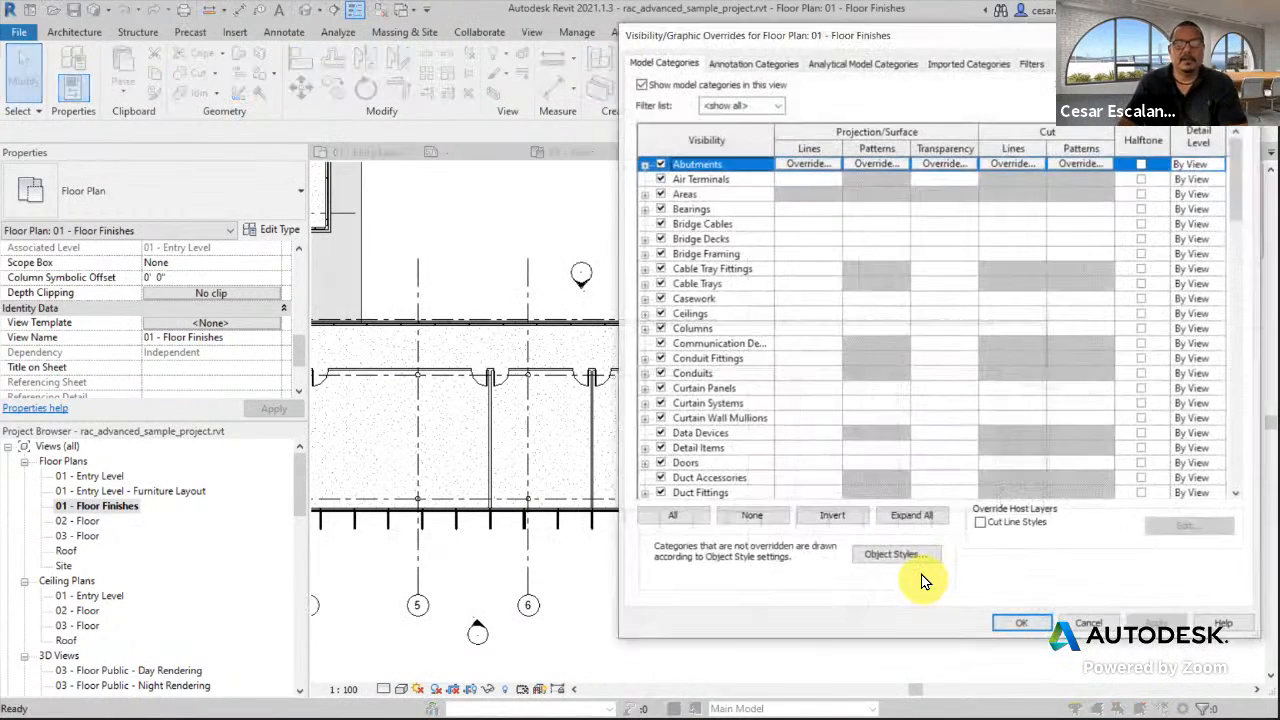
{"action": "left_click", "coordinate": [704, 389]}
{"action": "scroll", "coordinate": [704, 400], "scroll_direction": "down", "scroll_amount": 5}
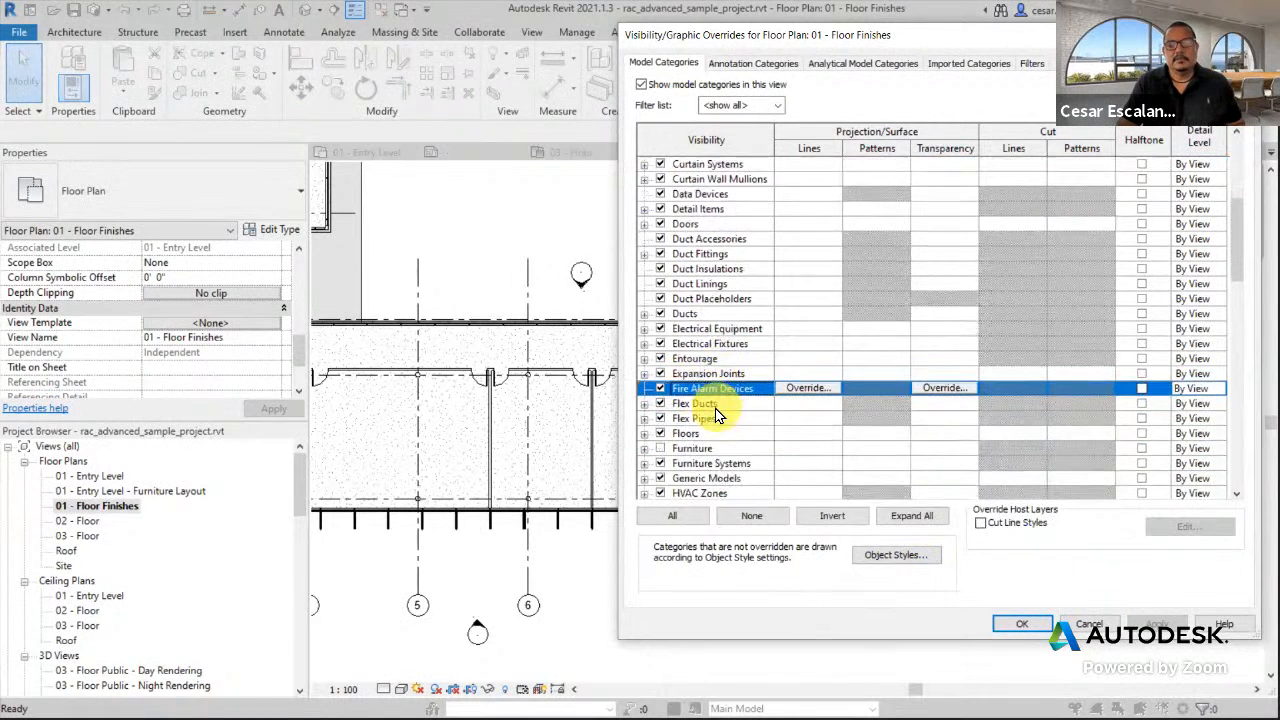
{"action": "left_click", "coordinate": [645, 434]}
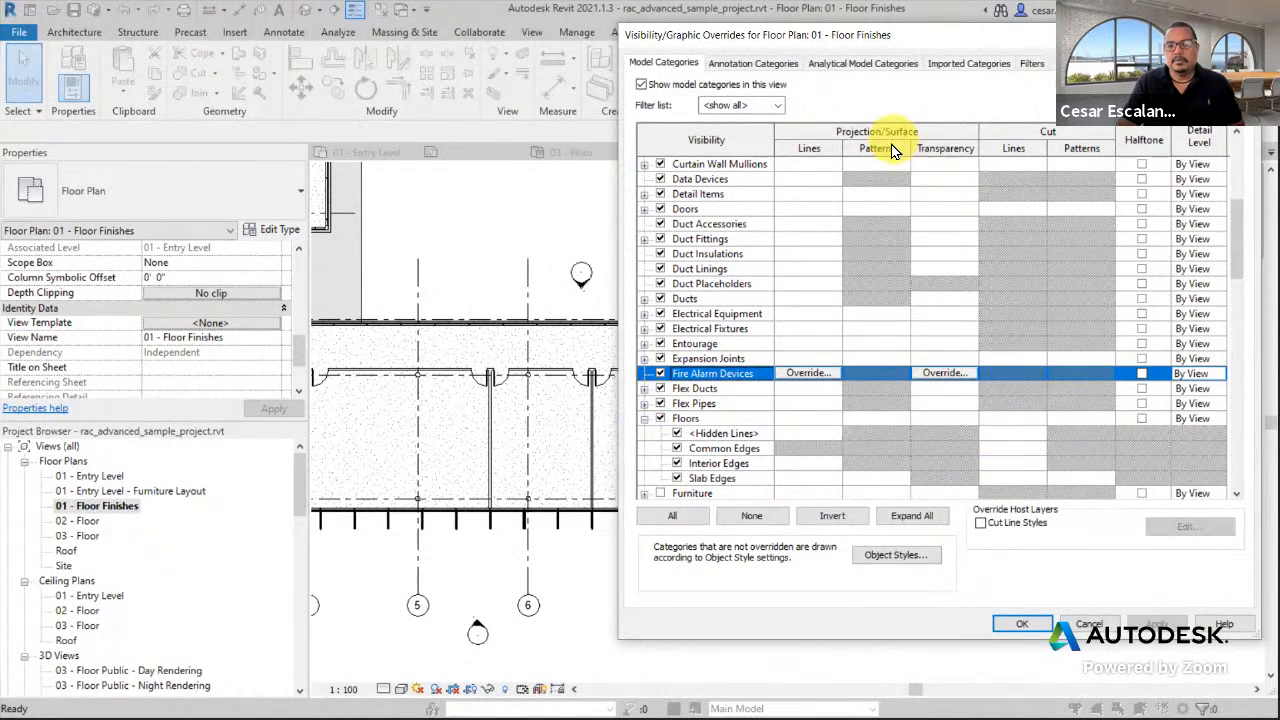
{"action": "left_click", "coordinate": [881, 421]}
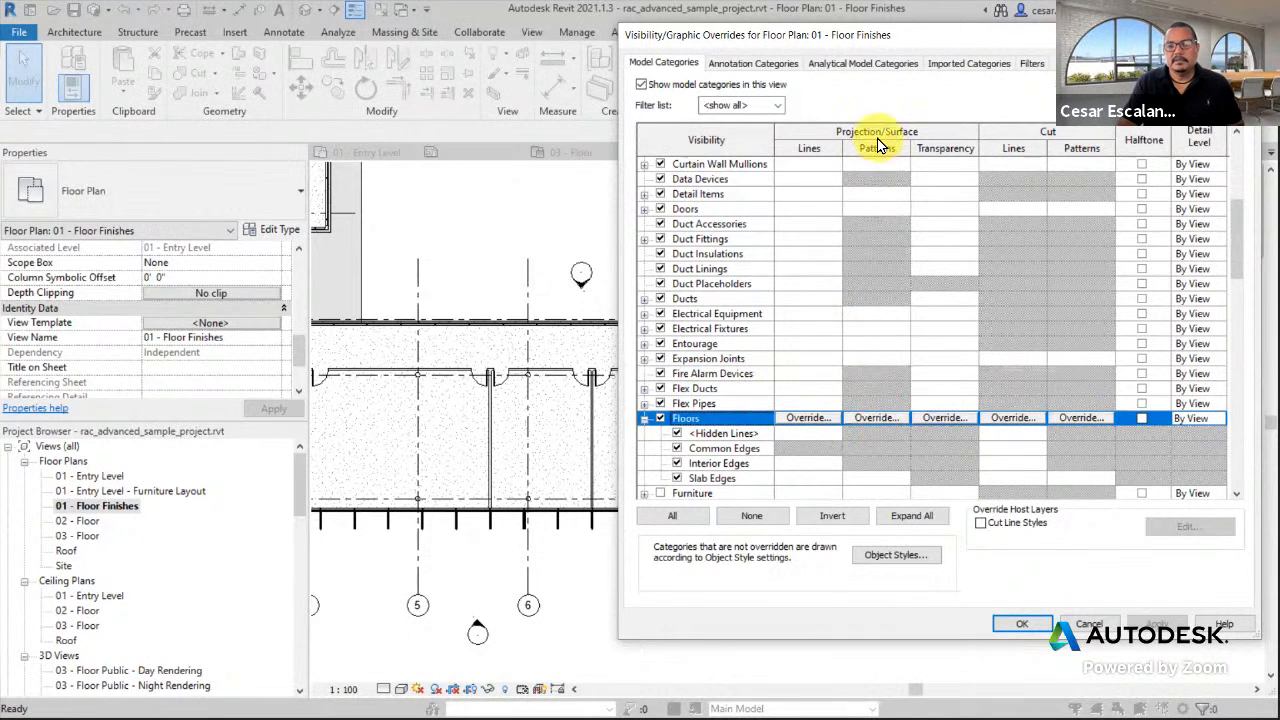
{"action": "left_click", "coordinate": [877, 418]}
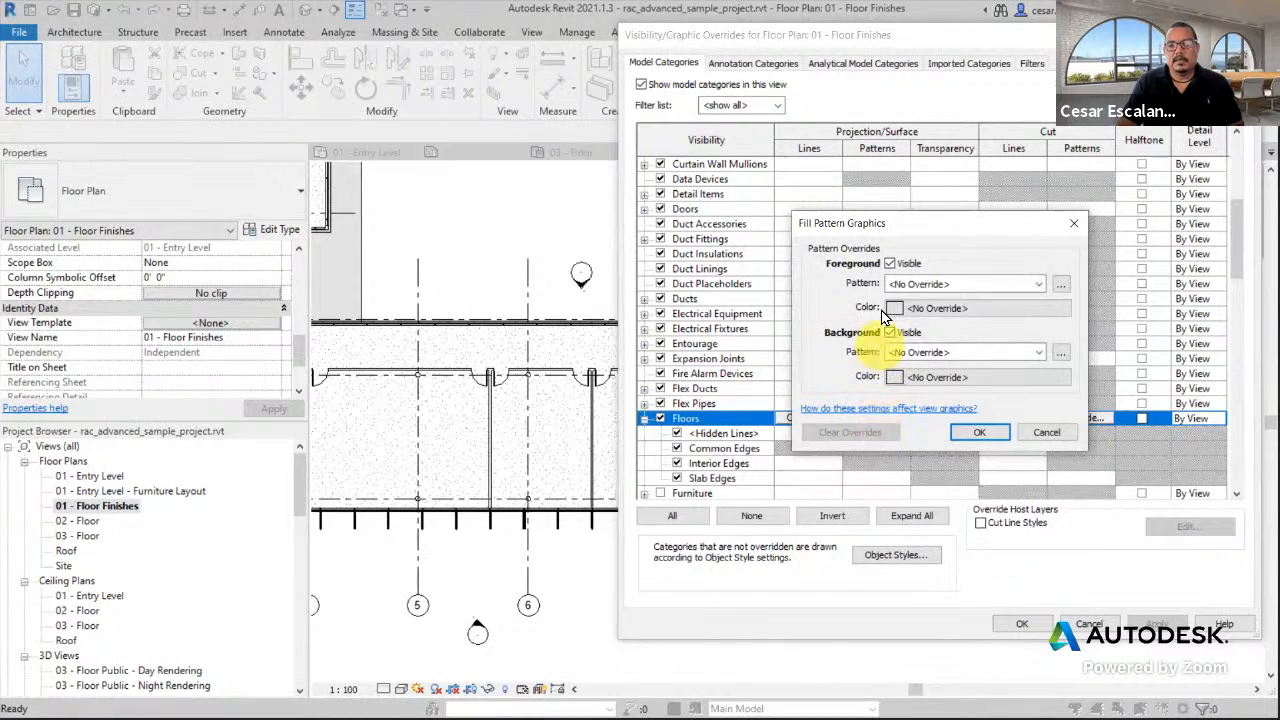
{"action": "left_click", "coordinate": [890, 264]}
{"action": "left_click", "coordinate": [889, 332]}
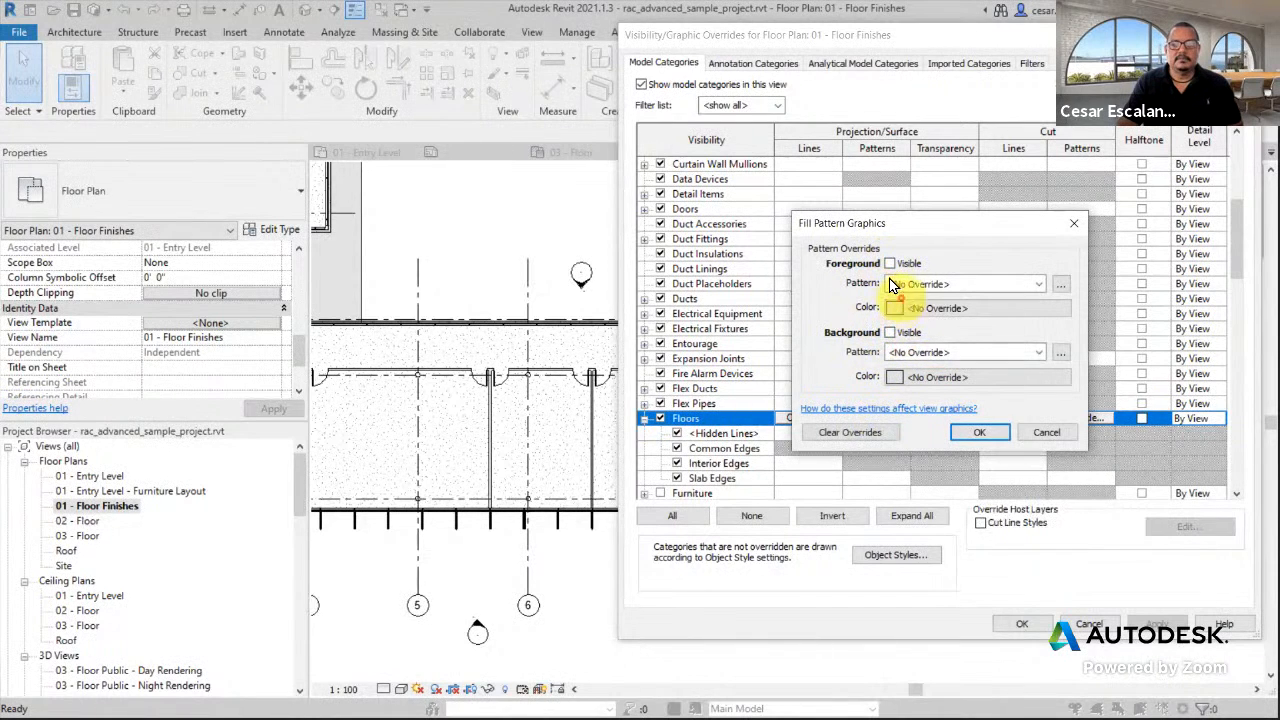
{"action": "left_click", "coordinate": [979, 432]}
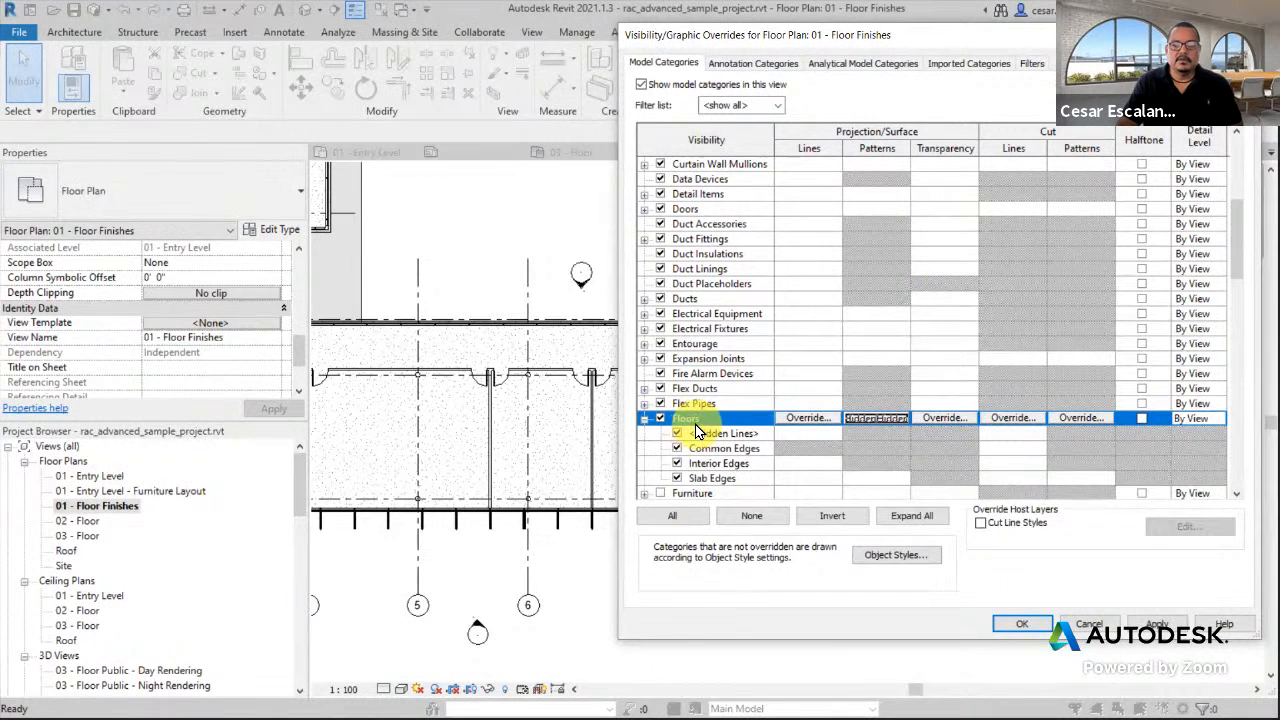
{"action": "left_click", "coordinate": [879, 416]}
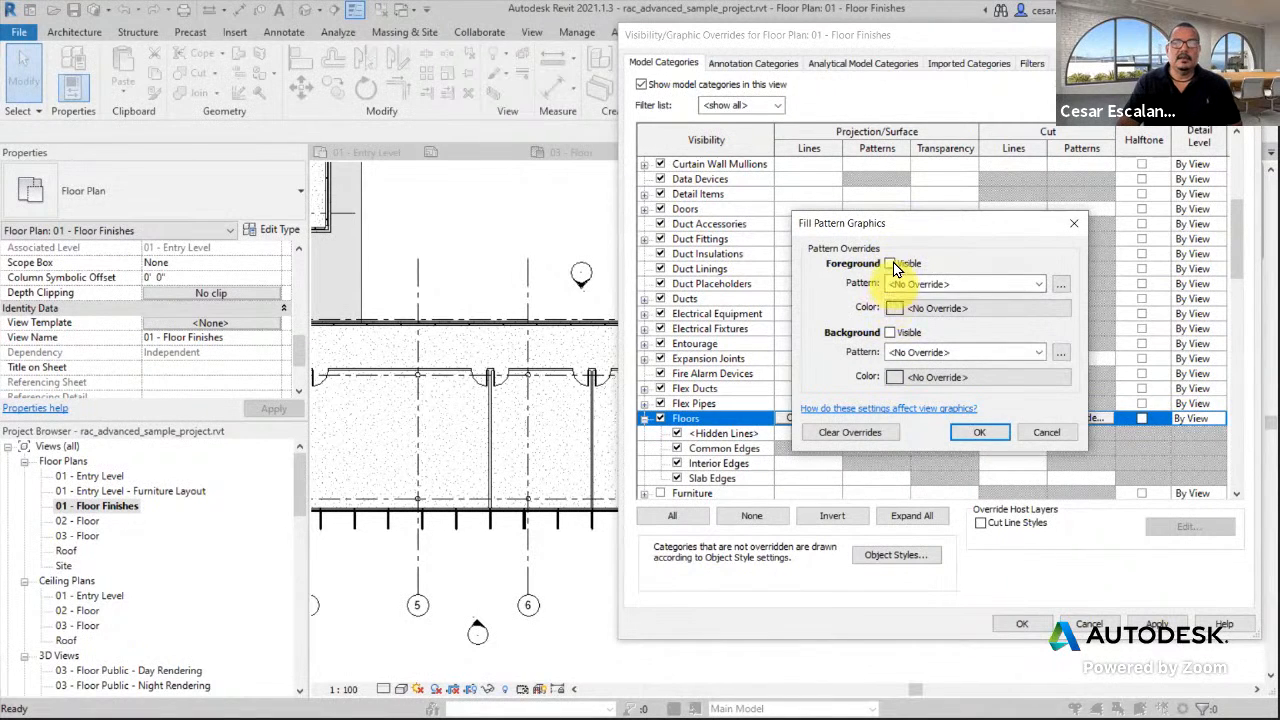
{"action": "left_click", "coordinate": [975, 434]}
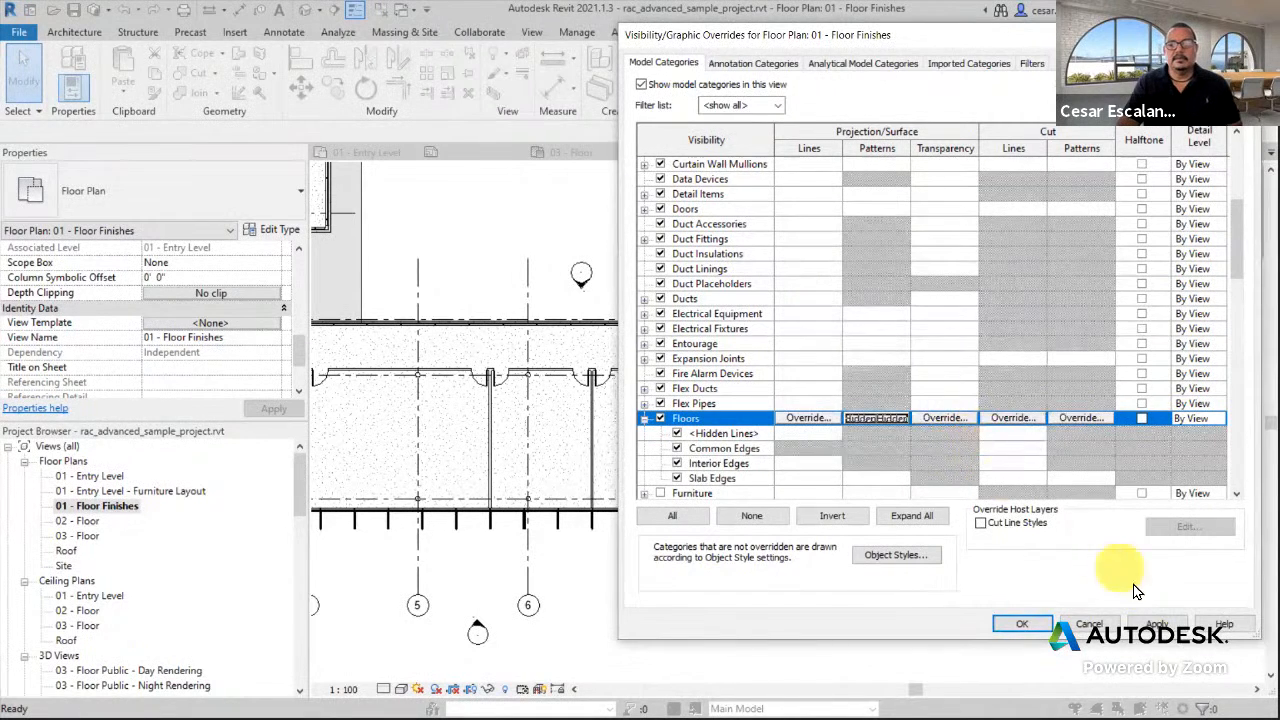
{"action": "left_click", "coordinate": [1041, 624]}
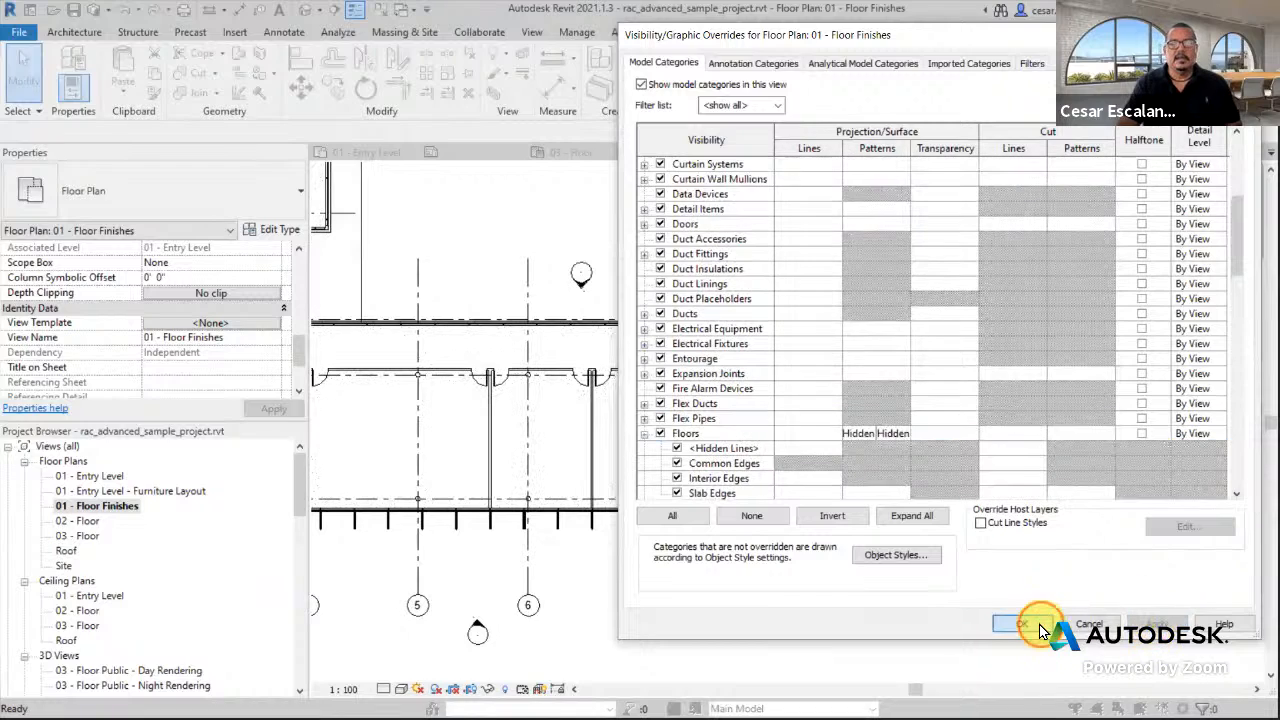
Examine the stairs, rooms and corridors across all wings of the 01 - Floor Finishes plan.
{"action": "mouse_move", "coordinate": [810, 583]}
{"action": "middle_mouse_down"}
{"action": "mouse_move", "coordinate": [1097, 563]}
{"action": "mouse_move", "coordinate": [1086, 571]}
{"action": "middle_mouse_up"}
{"action": "scroll", "coordinate": [1086, 571], "scroll_direction": "down", "scroll_amount": 1}
{"action": "scroll", "coordinate": [1090, 572], "scroll_direction": "down", "scroll_amount": 1}
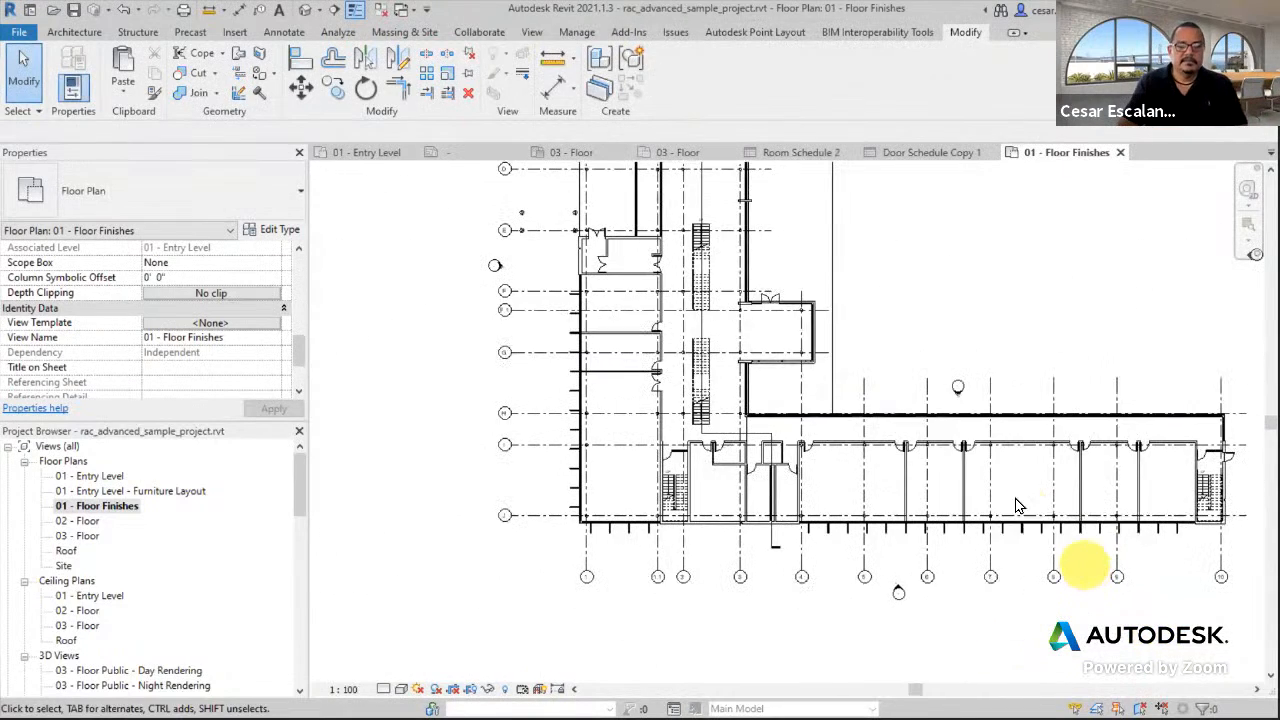
{"action": "scroll", "coordinate": [780, 365], "scroll_direction": "up", "scroll_amount": 2}
{"action": "scroll", "coordinate": [875, 457], "scroll_direction": "up", "scroll_amount": 2}
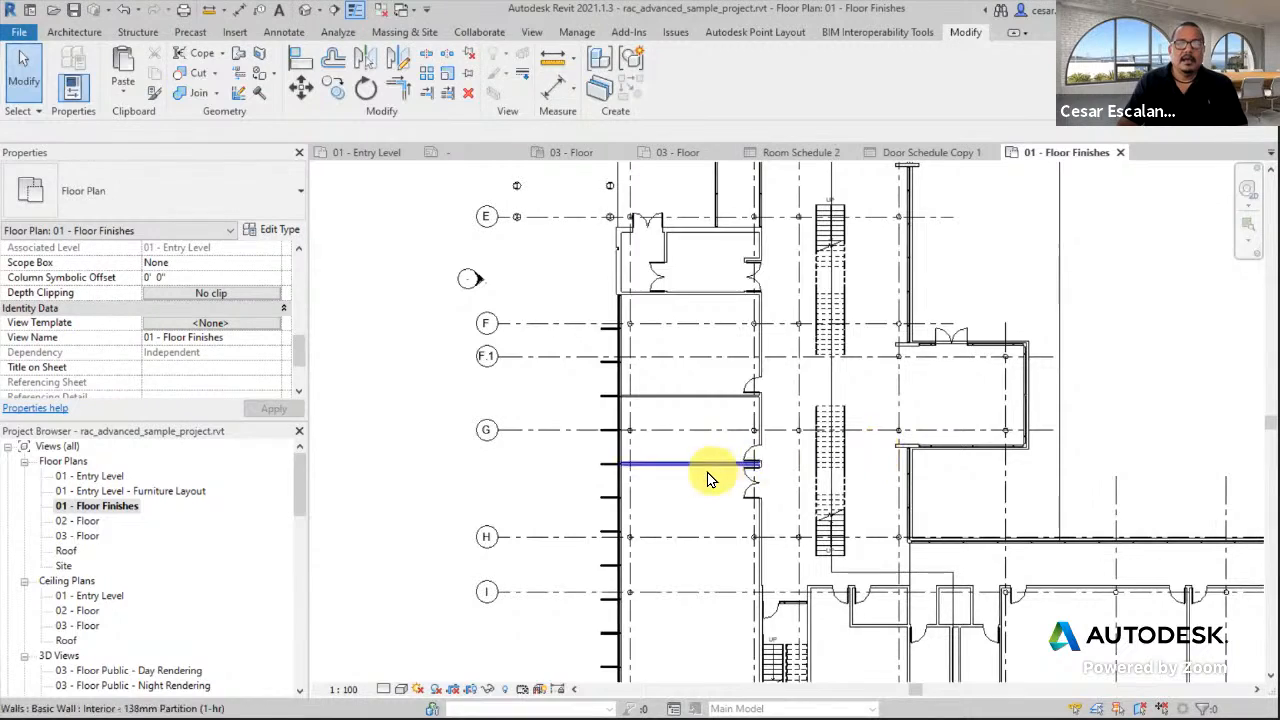
{"action": "scroll", "coordinate": [705, 476], "scroll_direction": "up", "scroll_amount": 3}
{"action": "scroll", "coordinate": [691, 500], "scroll_direction": "down", "scroll_amount": 2}
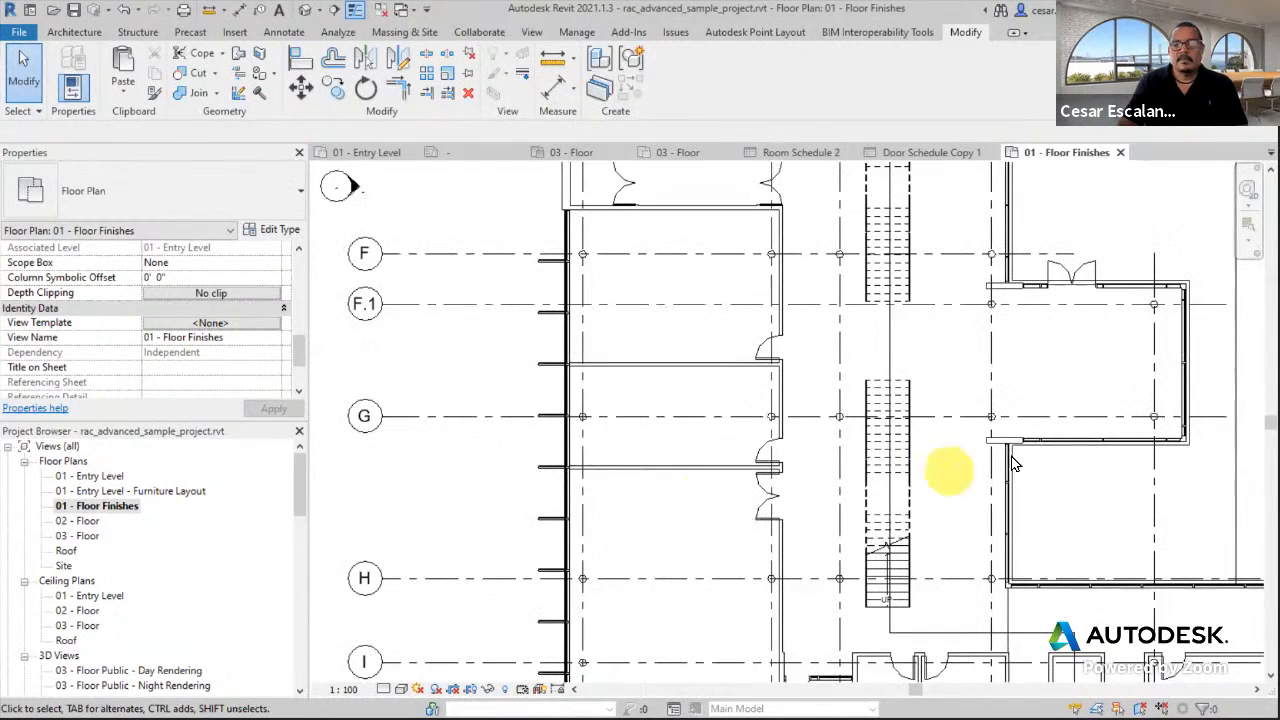
{"action": "middle_click_drag", "start_coordinate": [1021, 452], "coordinate": [752, 336]}
{"action": "scroll", "coordinate": [798, 365], "scroll_direction": "down", "scroll_amount": 1}
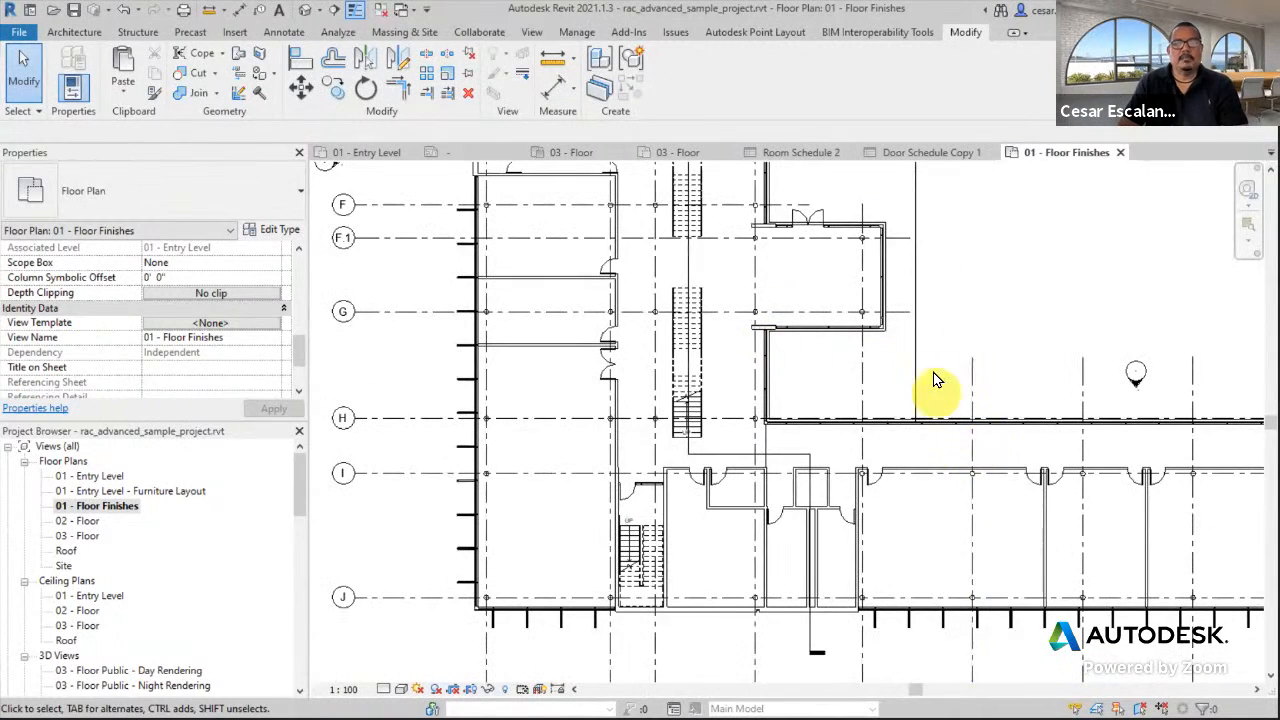
{"action": "middle_click_drag", "start_coordinate": [1054, 314], "coordinate": [953, 640]}
{"action": "scroll", "coordinate": [980, 427], "scroll_direction": "down", "scroll_amount": 2}
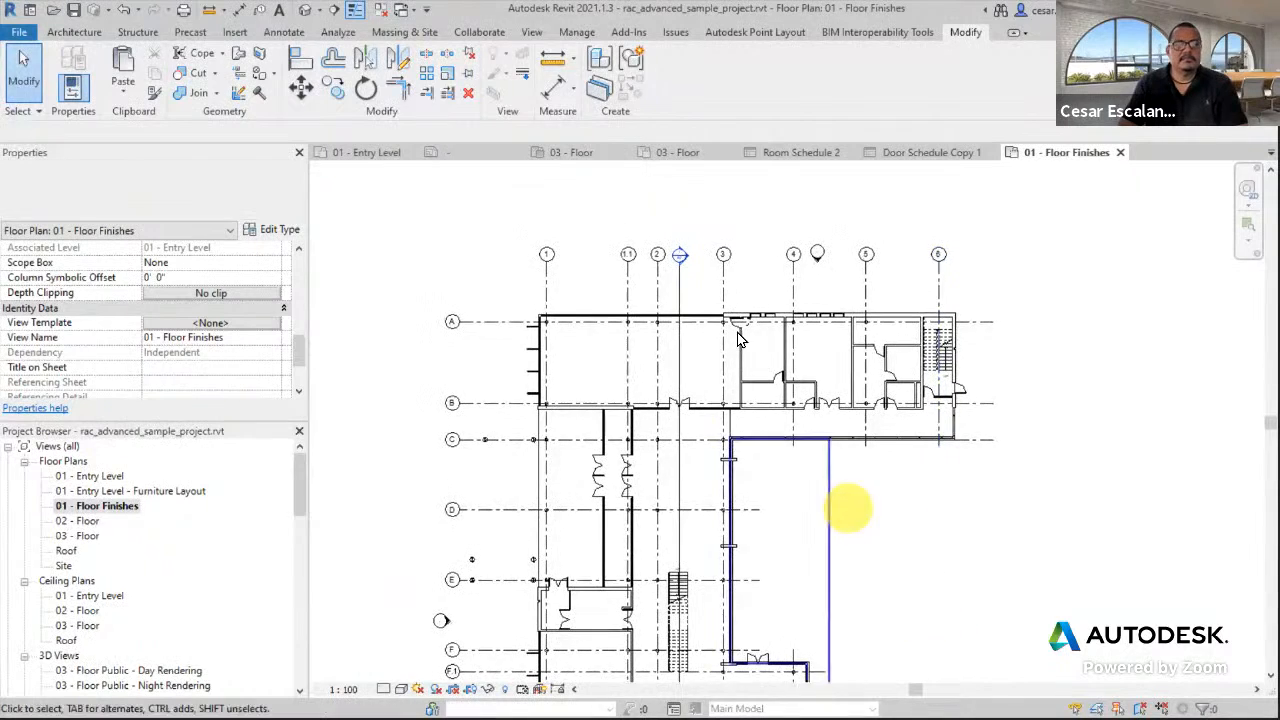
Hide the whole Grids category in the floor finishes plan, starting from grid line 3.
{"action": "scroll", "coordinate": [738, 340], "scroll_direction": "up", "scroll_amount": 2}
{"action": "left_click", "coordinate": [711, 275]}
{"action": "right_click", "coordinate": [712, 273]}
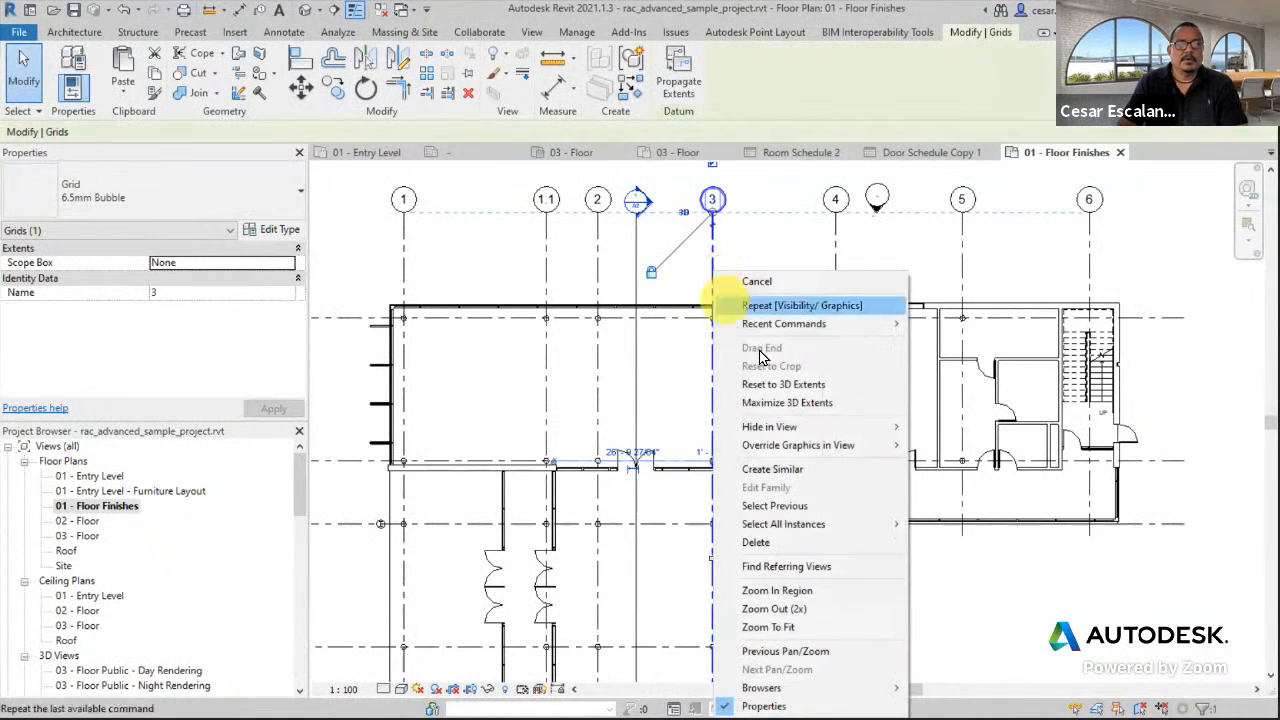
{"action": "mouse_move", "coordinate": [790, 432]}
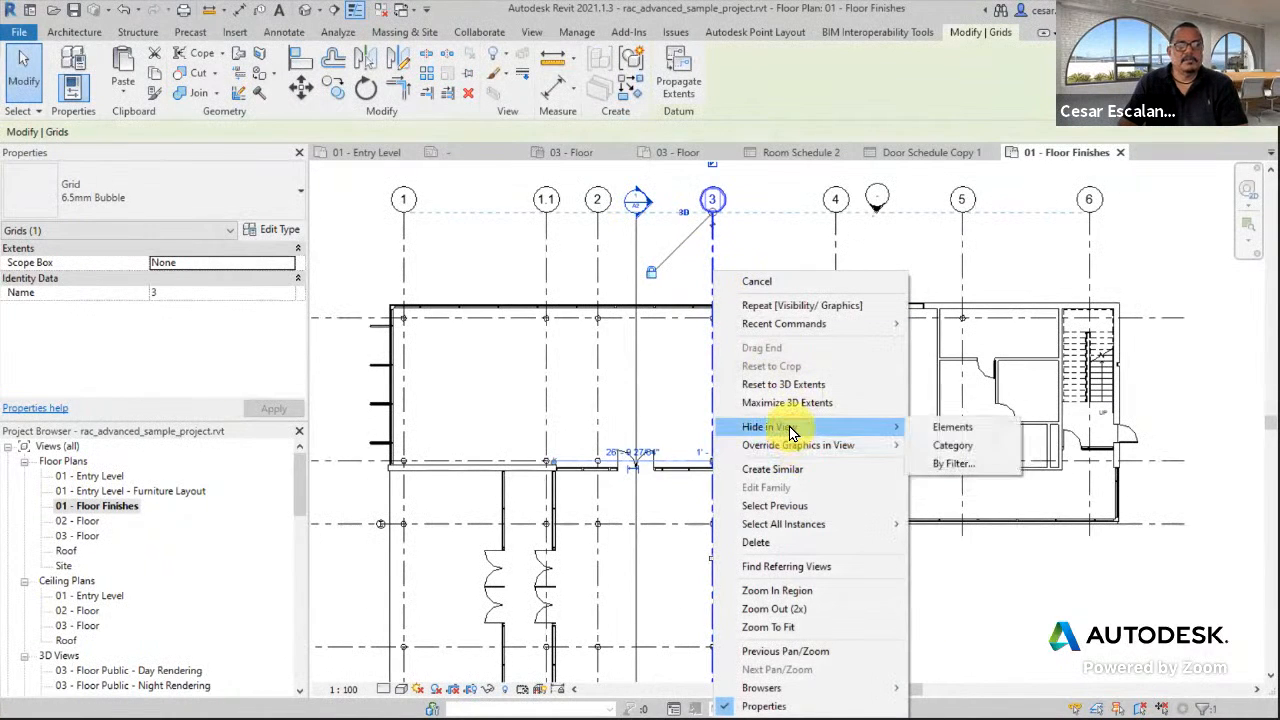
{"action": "left_click", "coordinate": [955, 446]}
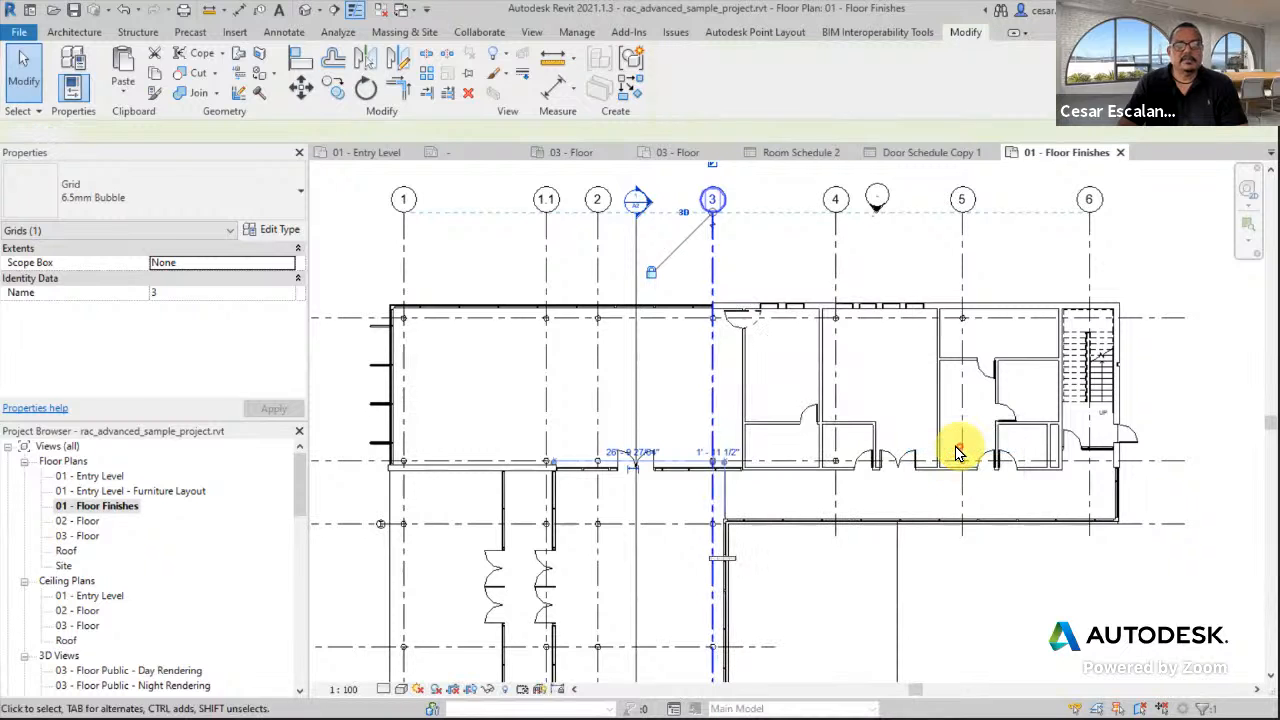
Examine the walls, doors and columns of the floor finishes plan with the grids hidden.
{"action": "scroll", "coordinate": [1072, 360], "scroll_direction": "up", "scroll_amount": 4}
{"action": "scroll", "coordinate": [1068, 360], "scroll_direction": "up", "scroll_amount": 2}
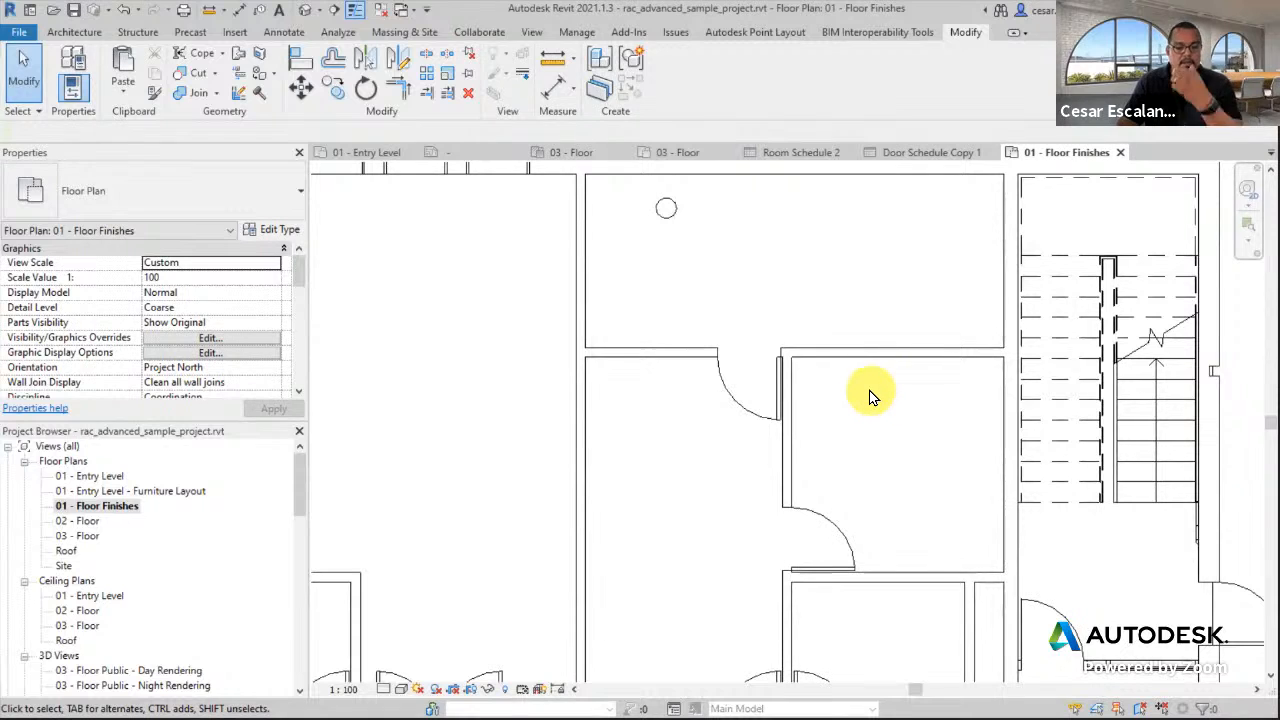
{"action": "scroll", "coordinate": [868, 400], "scroll_direction": "down", "scroll_amount": 3}
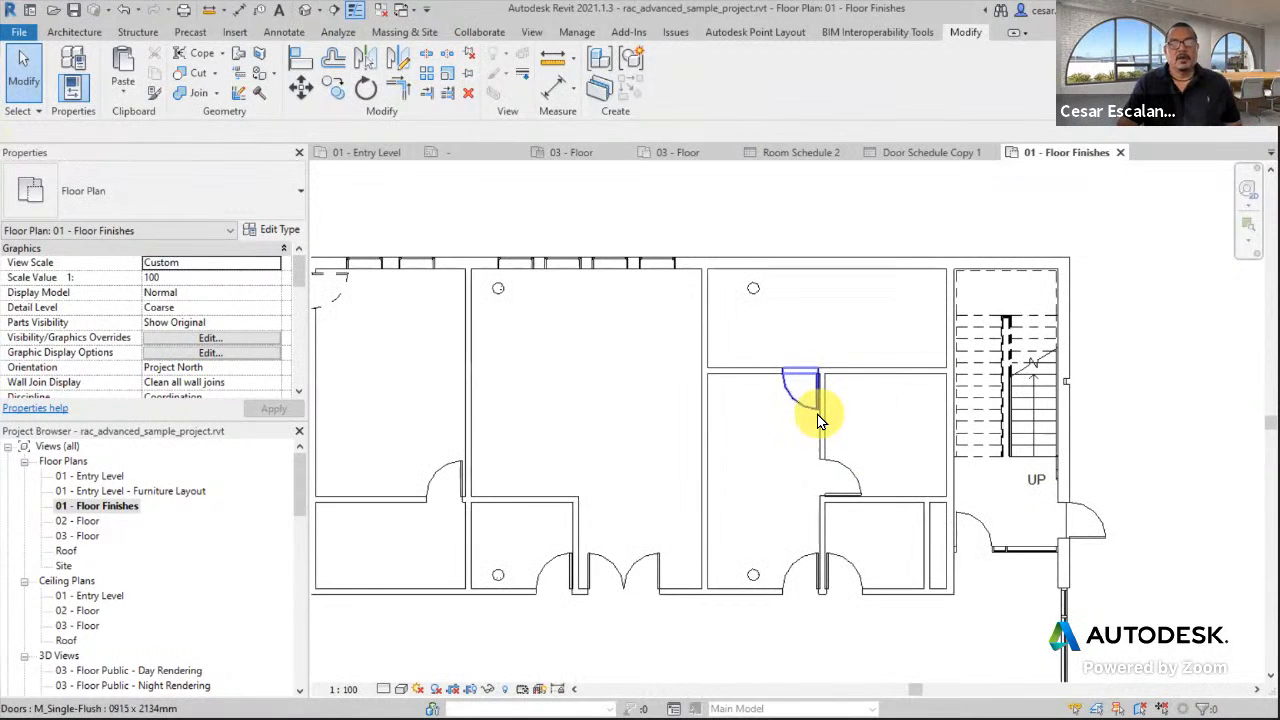
{"action": "middle_click_drag", "start_coordinate": [743, 449], "coordinate": [877, 266]}
{"action": "scroll", "coordinate": [877, 266], "scroll_direction": "down", "scroll_amount": 3}
{"action": "middle_click_drag", "start_coordinate": [829, 437], "coordinate": [979, 428]}
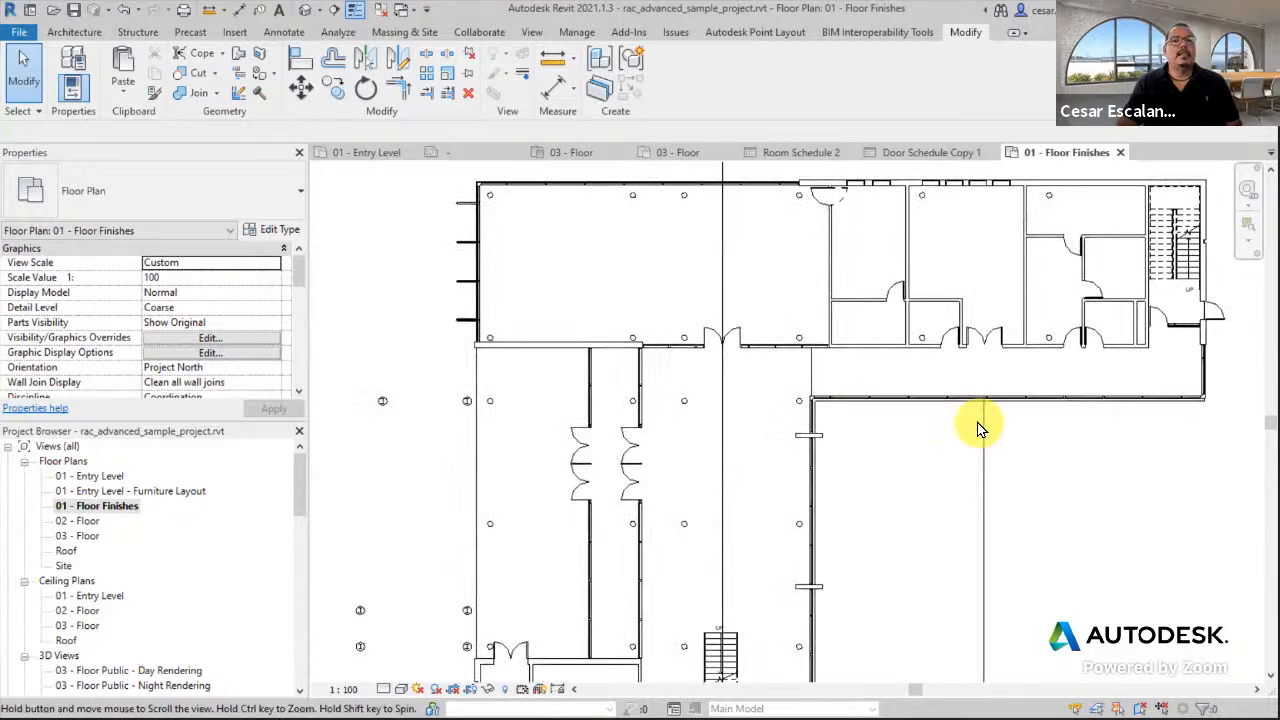
{"action": "scroll", "coordinate": [842, 258], "scroll_direction": "up", "scroll_amount": 3}
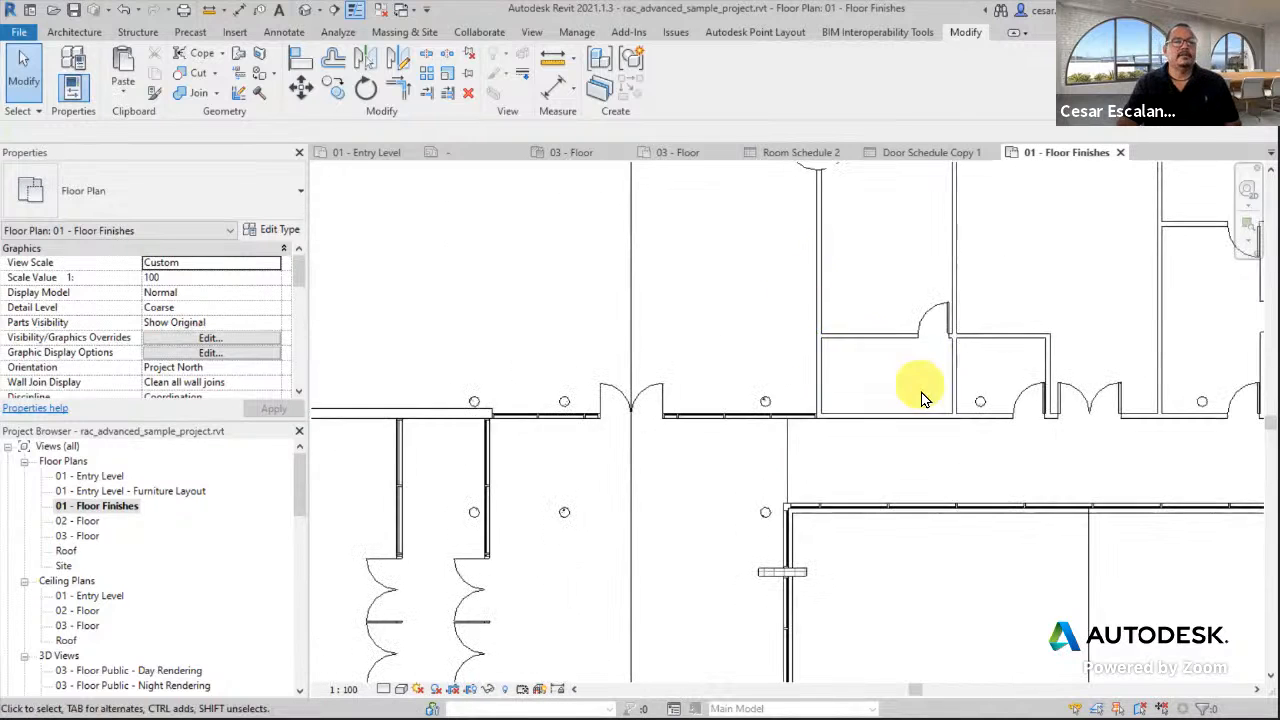
{"action": "scroll", "coordinate": [908, 380], "scroll_direction": "down", "scroll_amount": 2}
{"action": "middle_click_drag", "start_coordinate": [934, 466], "coordinate": [889, 211]}
{"action": "scroll", "coordinate": [891, 337], "scroll_direction": "down", "scroll_amount": 2}
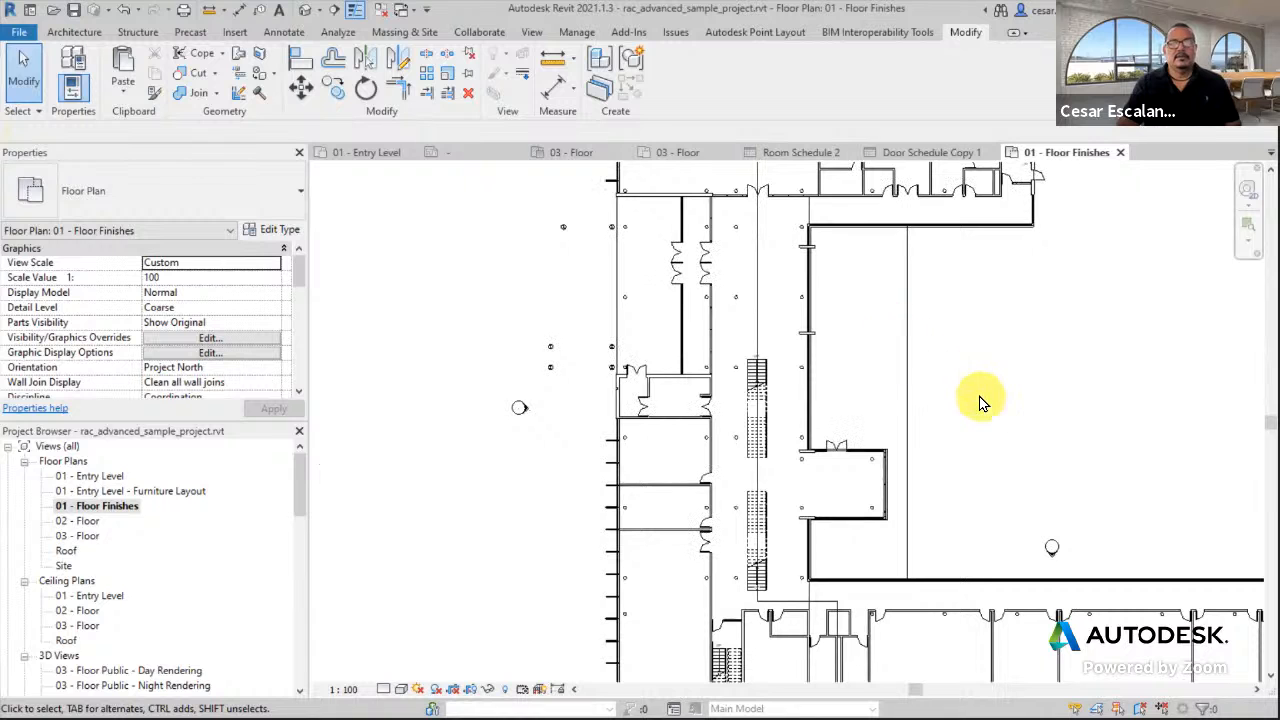
Override the Walls category's cut pattern in this view with a Solid fill foreground in black.
{"action": "key", "text": "v"}
{"action": "key", "text": "g"}
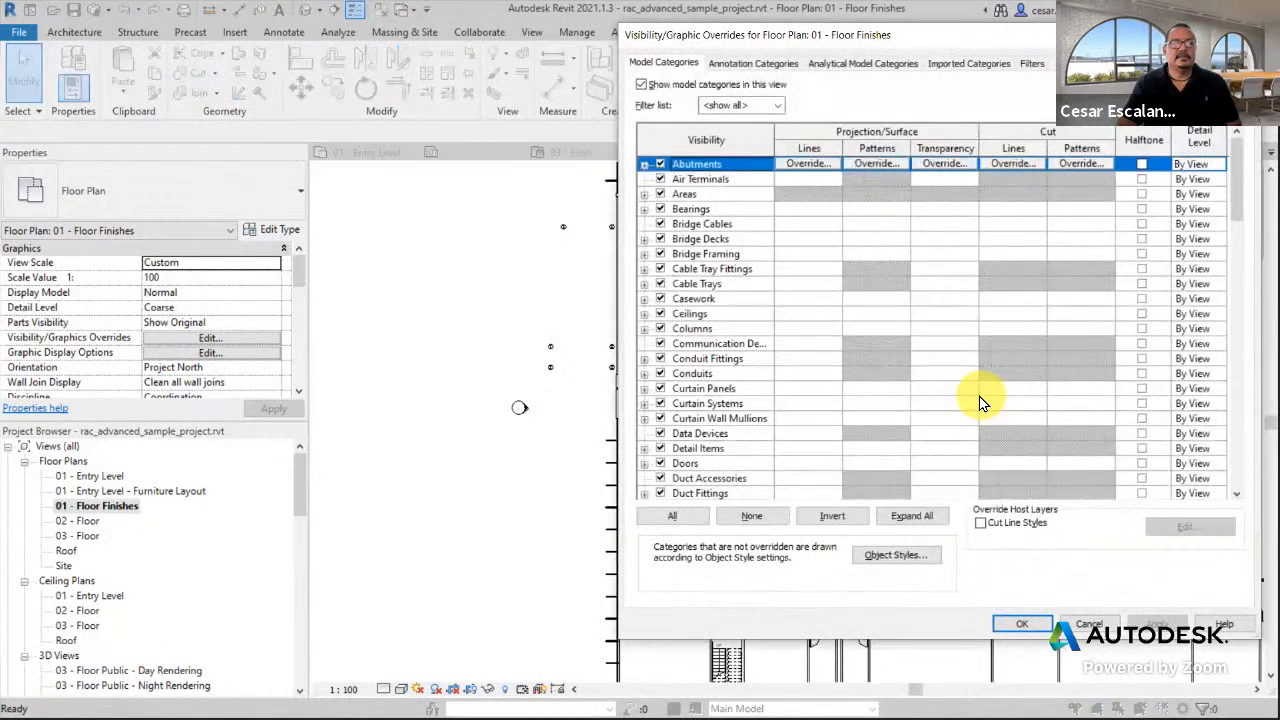
{"action": "key", "text": "w"}
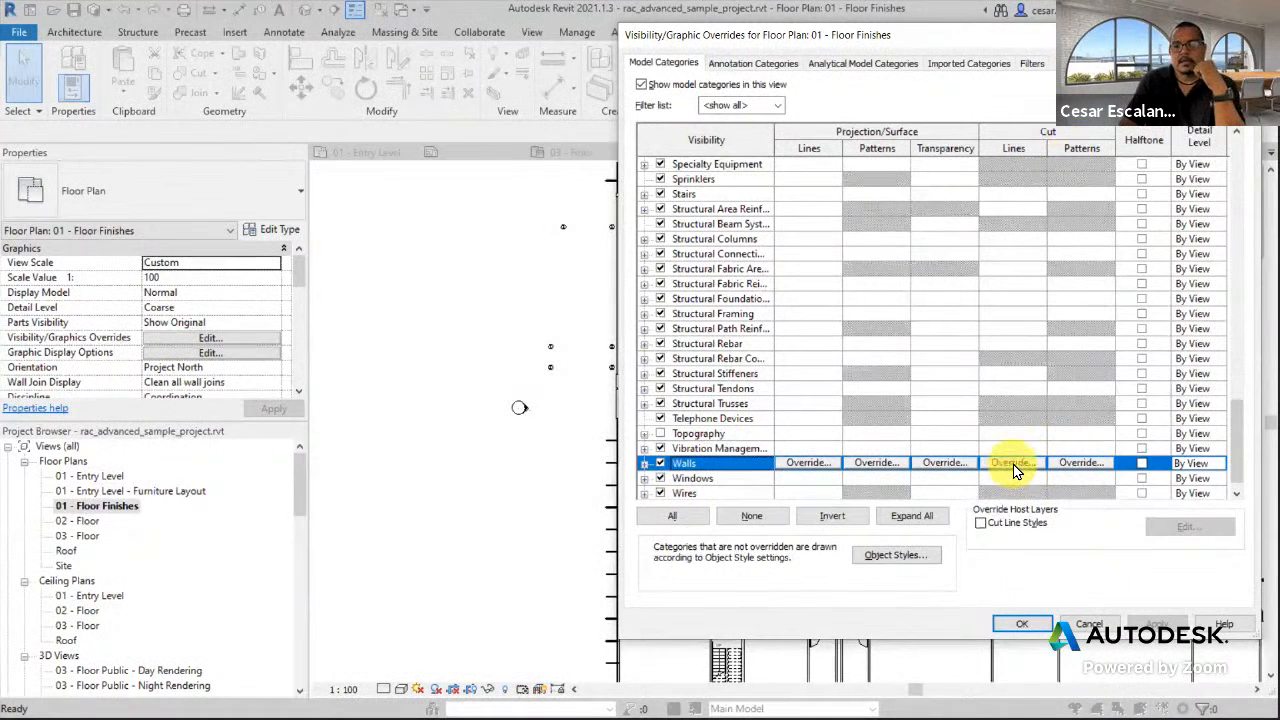
{"action": "left_click", "coordinate": [1094, 463]}
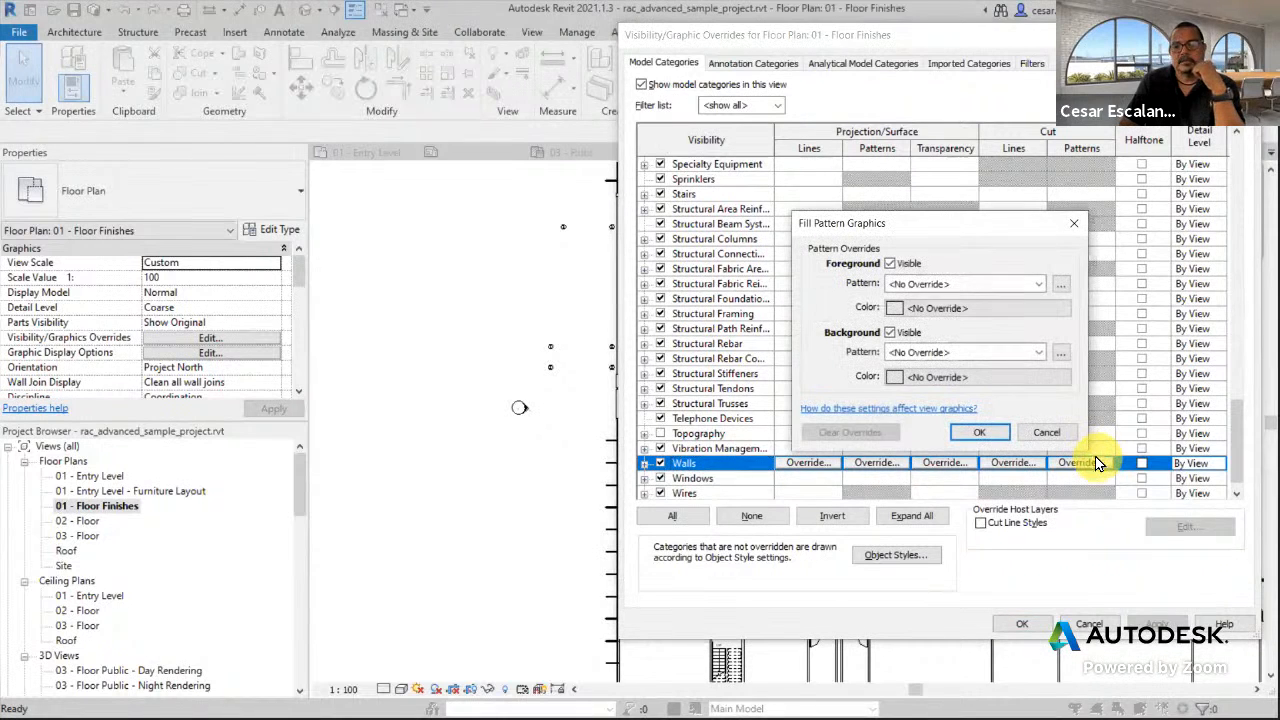
{"action": "left_click", "coordinate": [970, 292]}
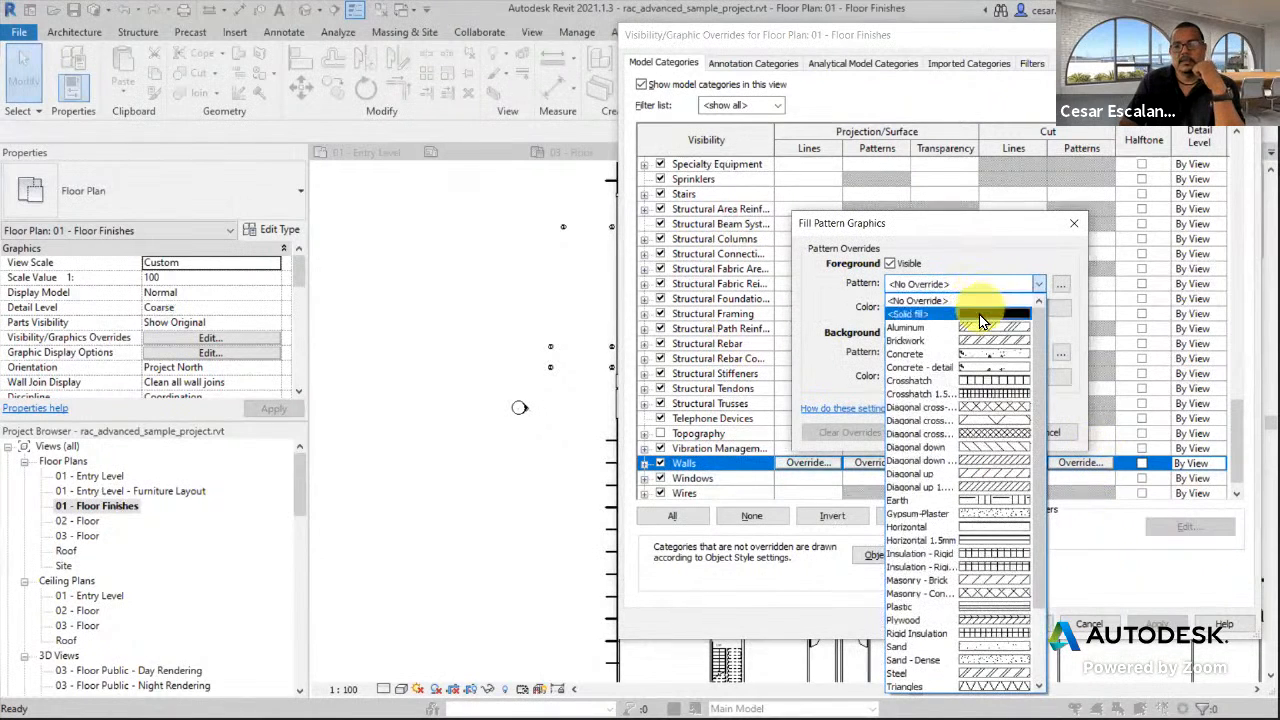
{"action": "left_click", "coordinate": [960, 300]}
{"action": "left_click", "coordinate": [903, 314]}
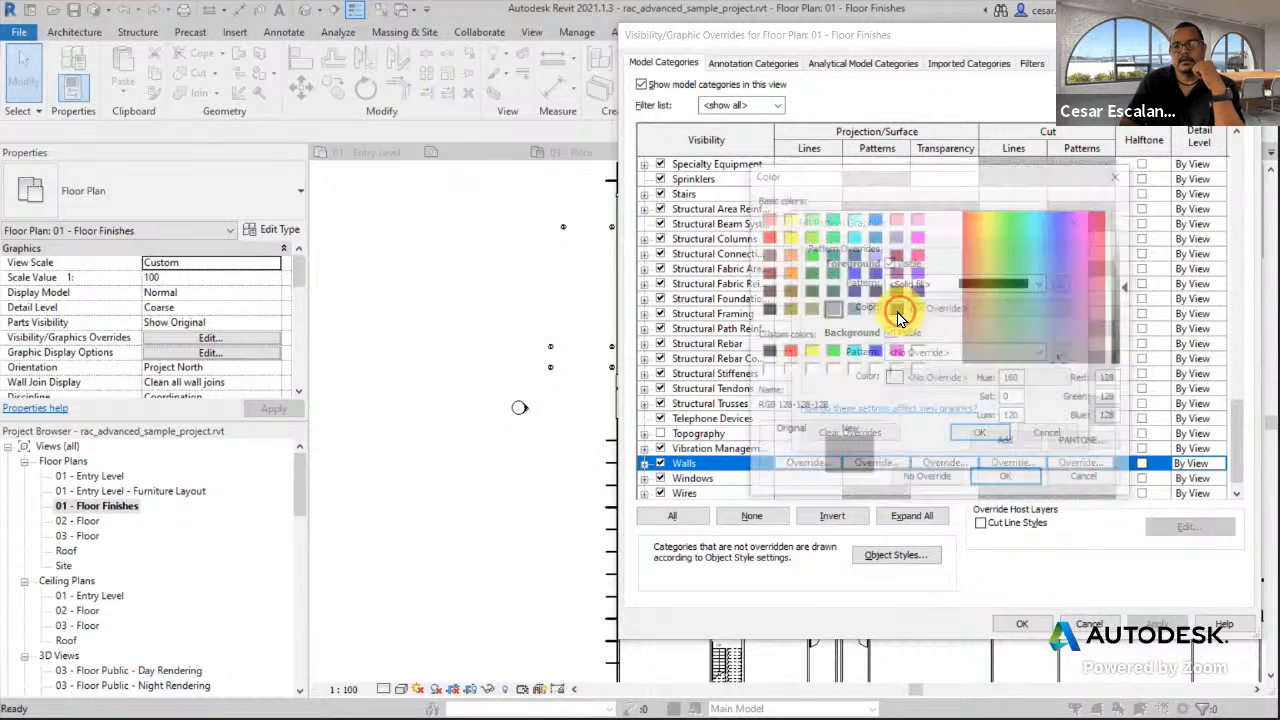
{"action": "left_click", "coordinate": [767, 354]}
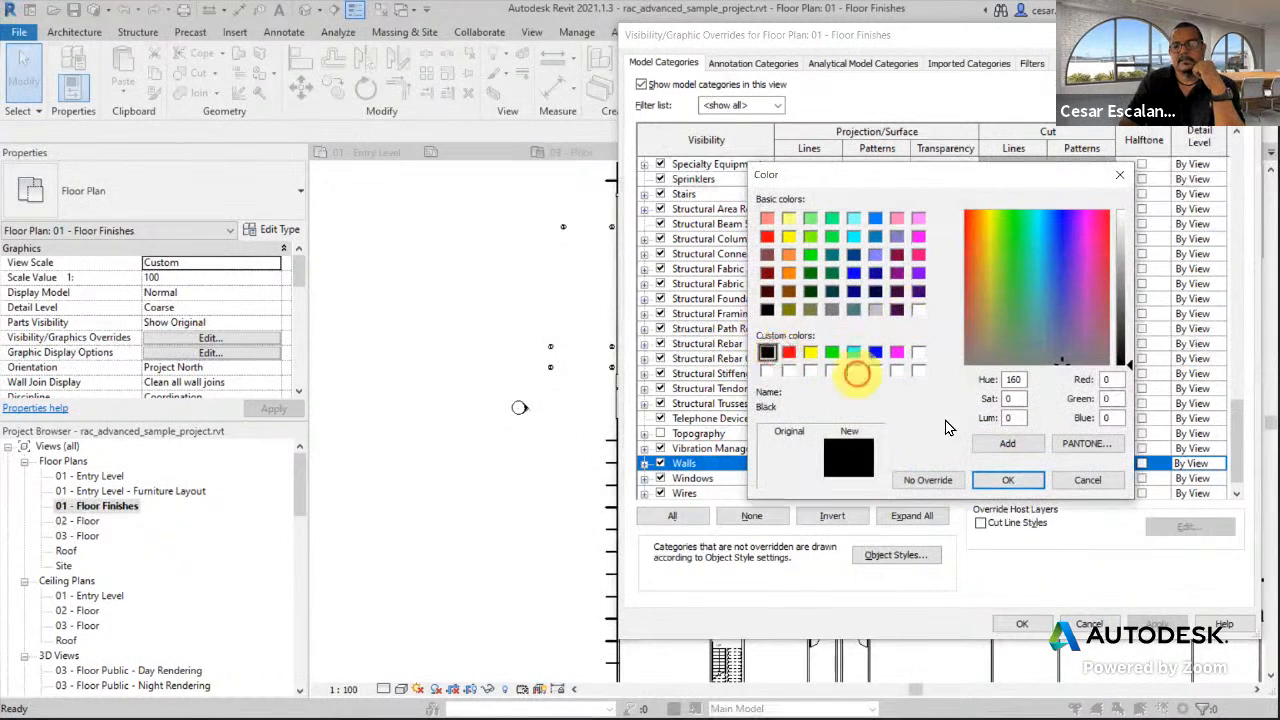
{"action": "left_click", "coordinate": [987, 479]}
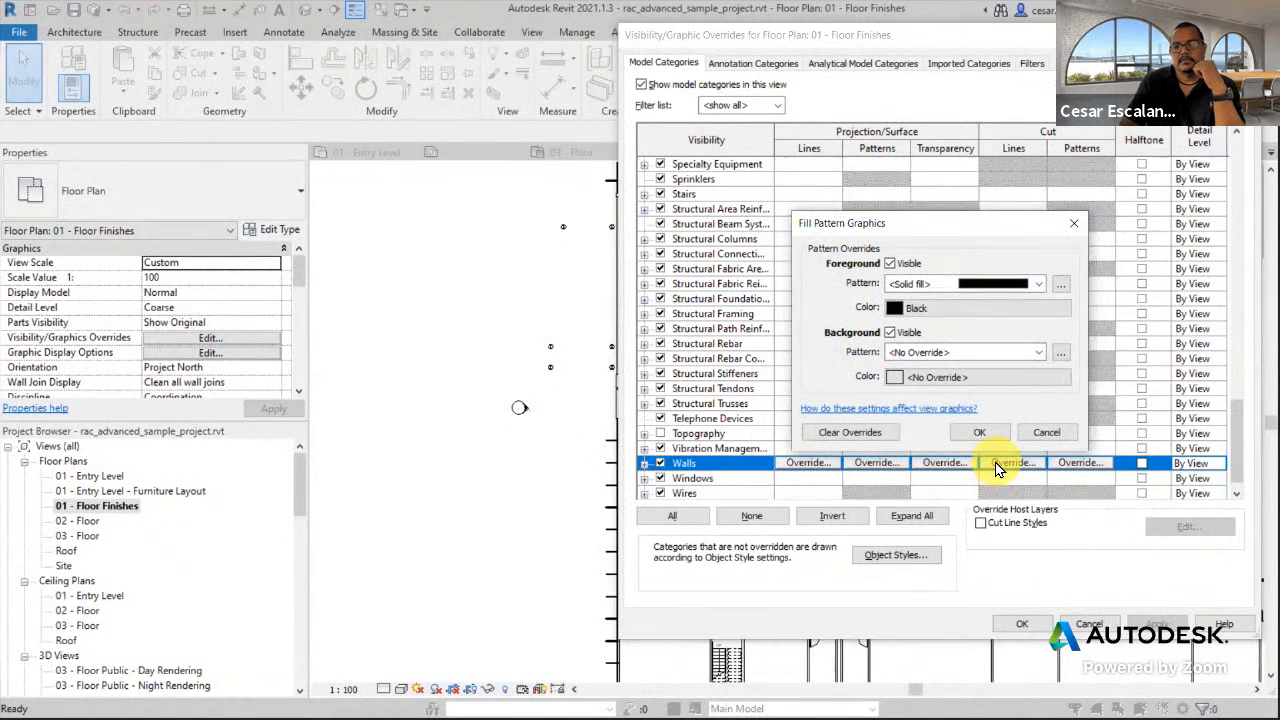
{"action": "left_click", "coordinate": [981, 433]}
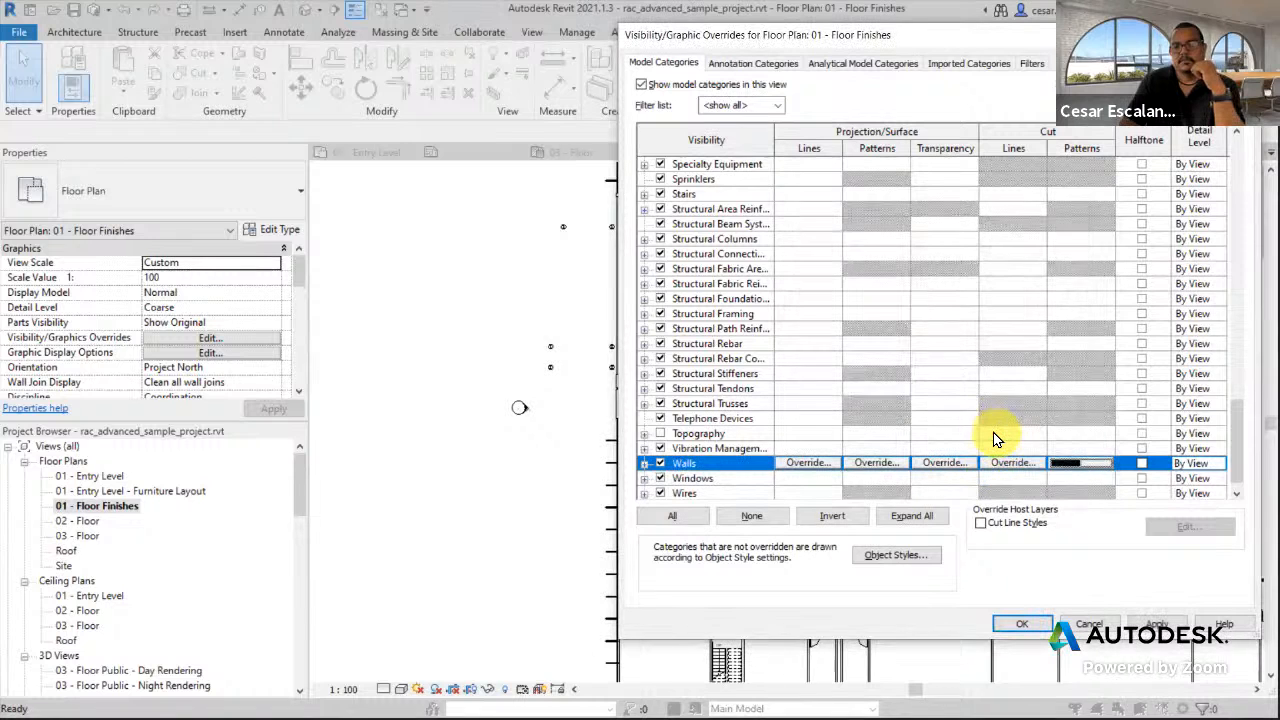
{"action": "left_click", "coordinate": [1086, 465]}
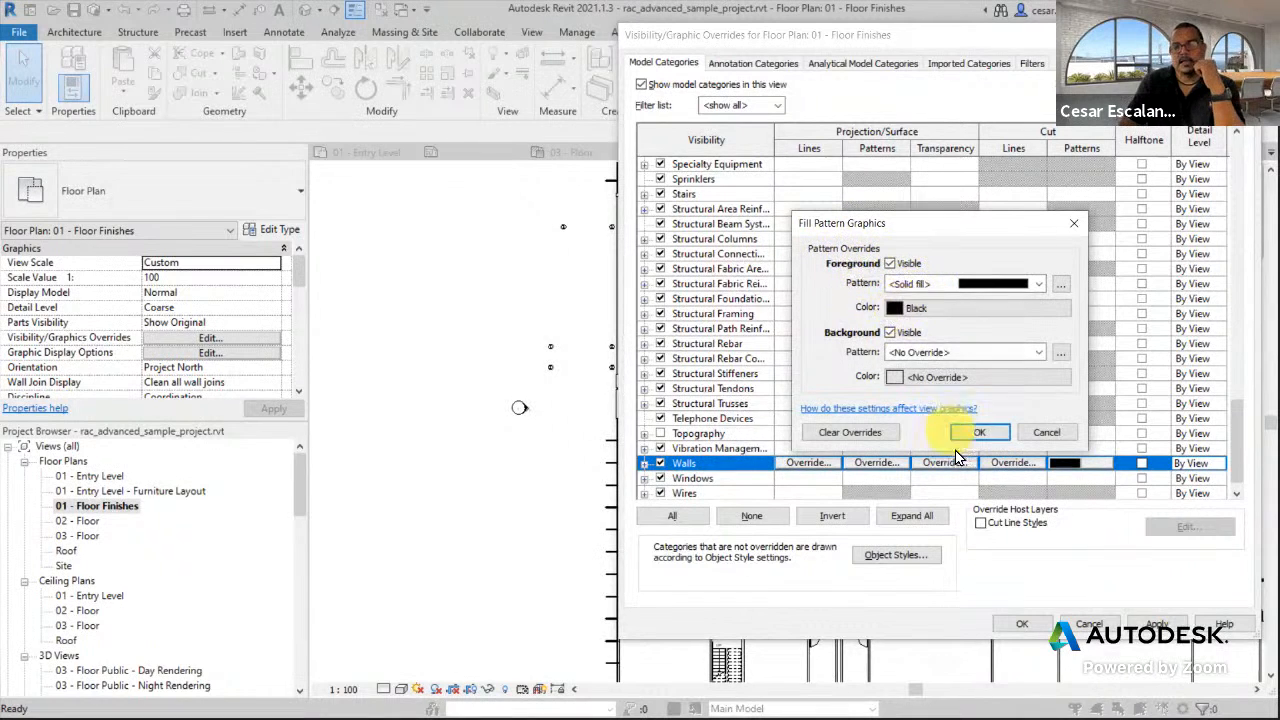
{"action": "left_click", "coordinate": [981, 434]}
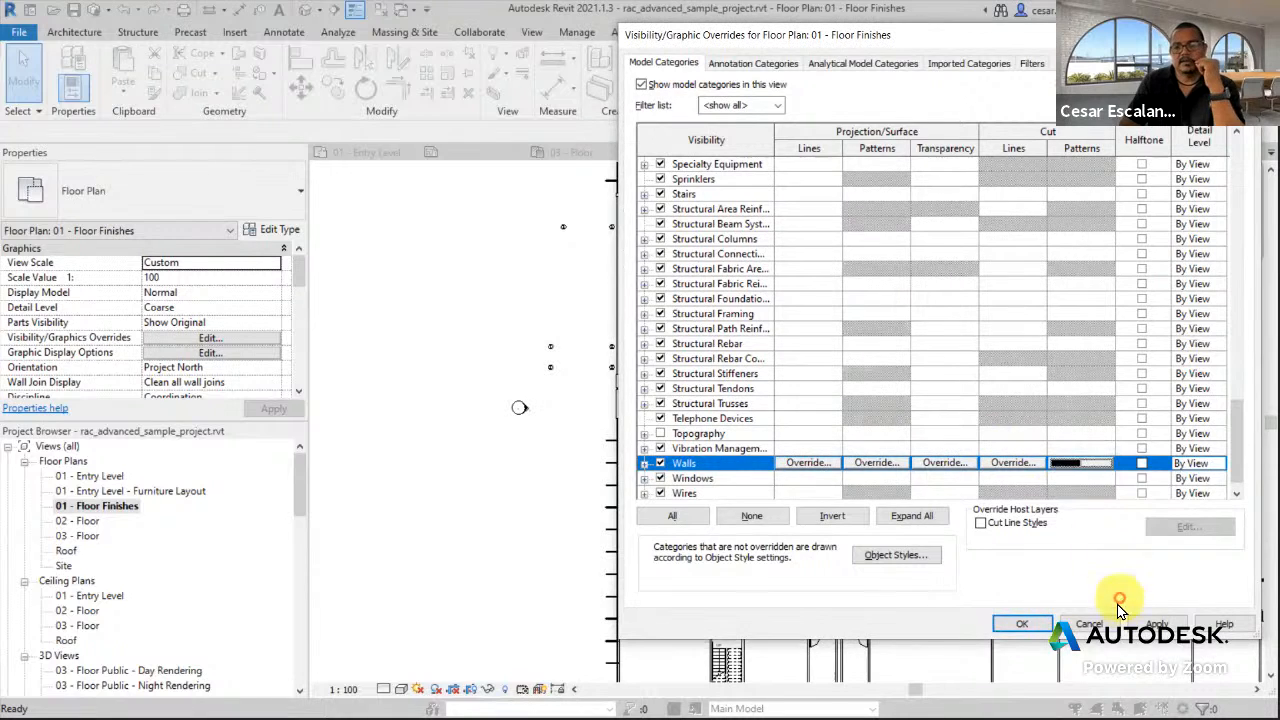
{"action": "left_click", "coordinate": [1039, 626]}
Examine the filled walls around the upper wing's rooms, stair and corridor in the floor finishes plan.
{"action": "middle_click_drag", "start_coordinate": [951, 297], "coordinate": [950, 487]}
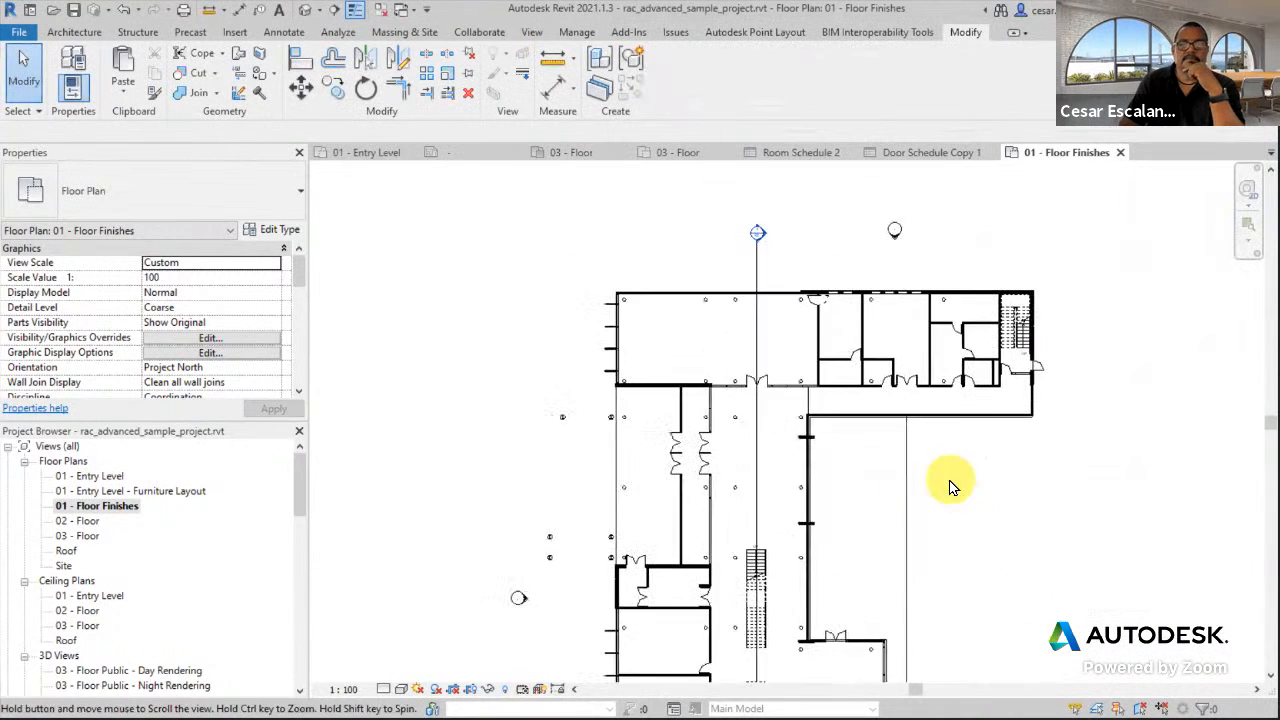
{"action": "scroll", "coordinate": [930, 357], "scroll_direction": "up", "scroll_amount": 5}
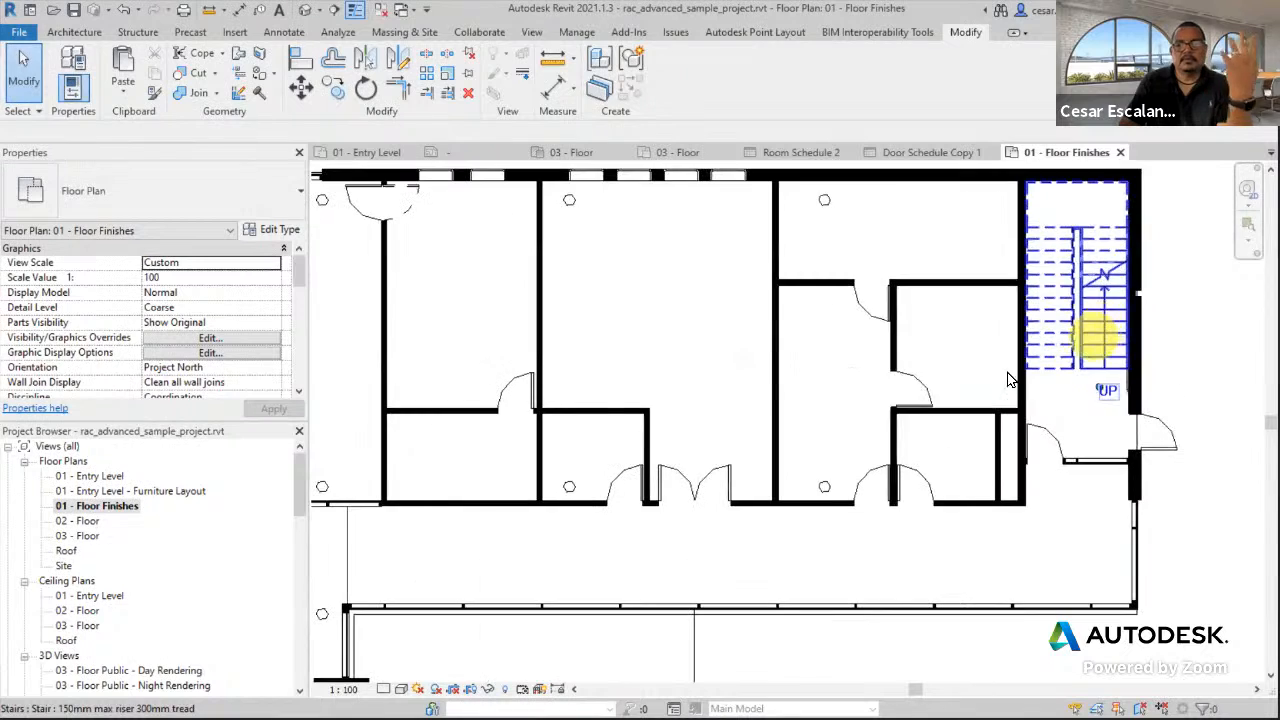
{"action": "scroll", "coordinate": [996, 381], "scroll_direction": "down", "scroll_amount": 2}
{"action": "middle_click_drag", "start_coordinate": [940, 424], "coordinate": [1108, 335]}
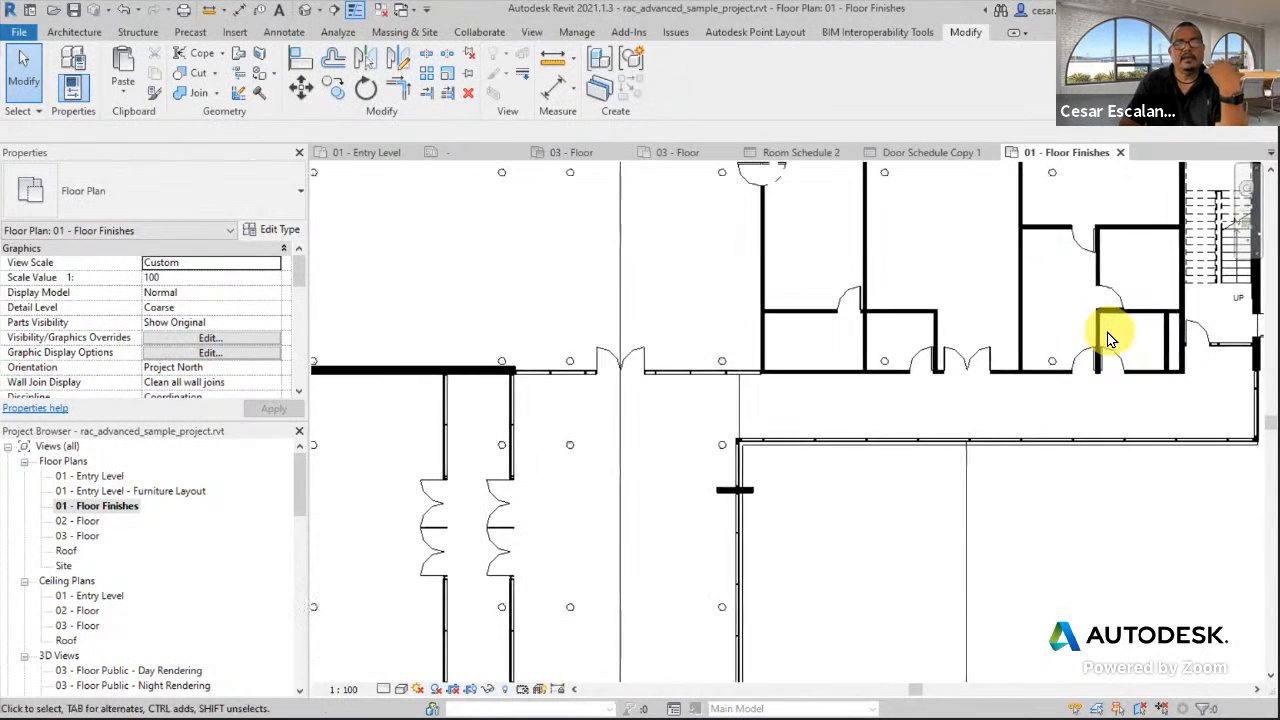
{"action": "scroll", "coordinate": [1105, 336], "scroll_direction": "down", "scroll_amount": 2}
{"action": "middle_click_drag", "start_coordinate": [1005, 410], "coordinate": [964, 378]}
{"action": "scroll", "coordinate": [964, 378], "scroll_direction": "down", "scroll_amount": 1}
{"action": "scroll", "coordinate": [963, 356], "scroll_direction": "down", "scroll_amount": 1}
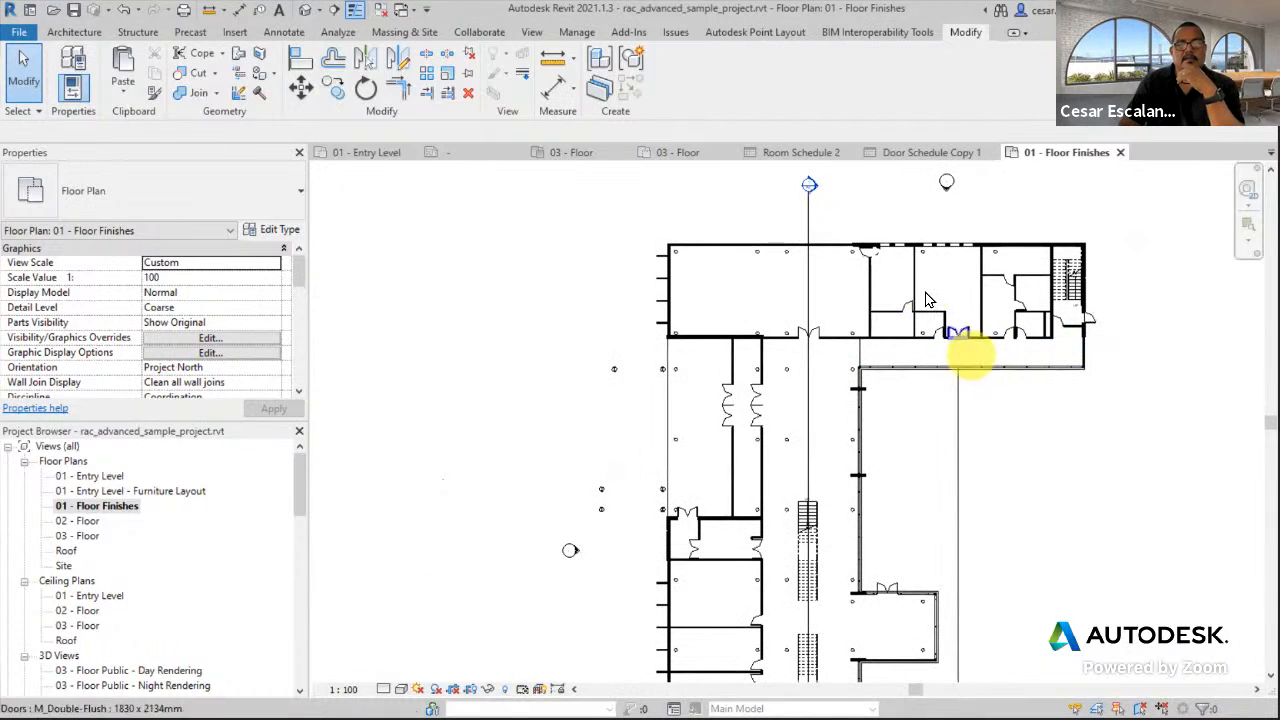
Hide the whole Sections category in the floor finishes plan, starting from the section line through the main stair.
{"action": "right_click", "coordinate": [808, 212]}
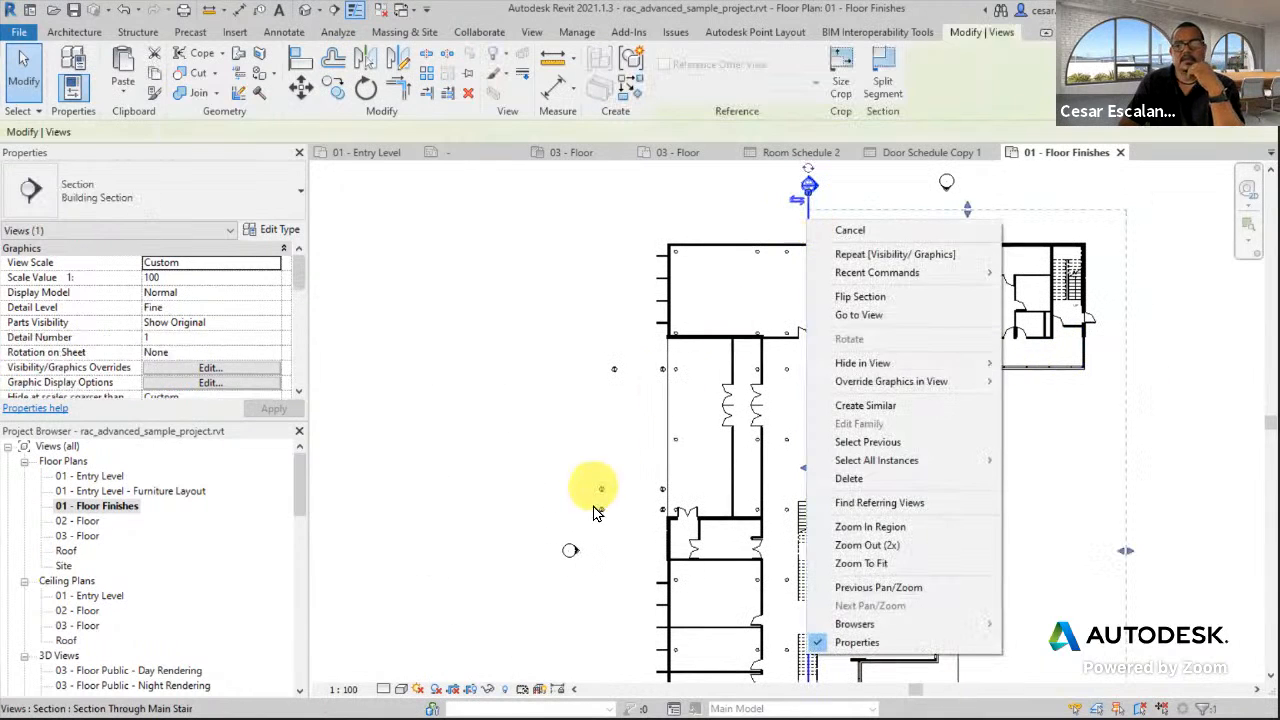
{"action": "left_click", "coordinate": [588, 560]}
{"action": "scroll", "coordinate": [808, 223], "scroll_direction": "up", "scroll_amount": 1}
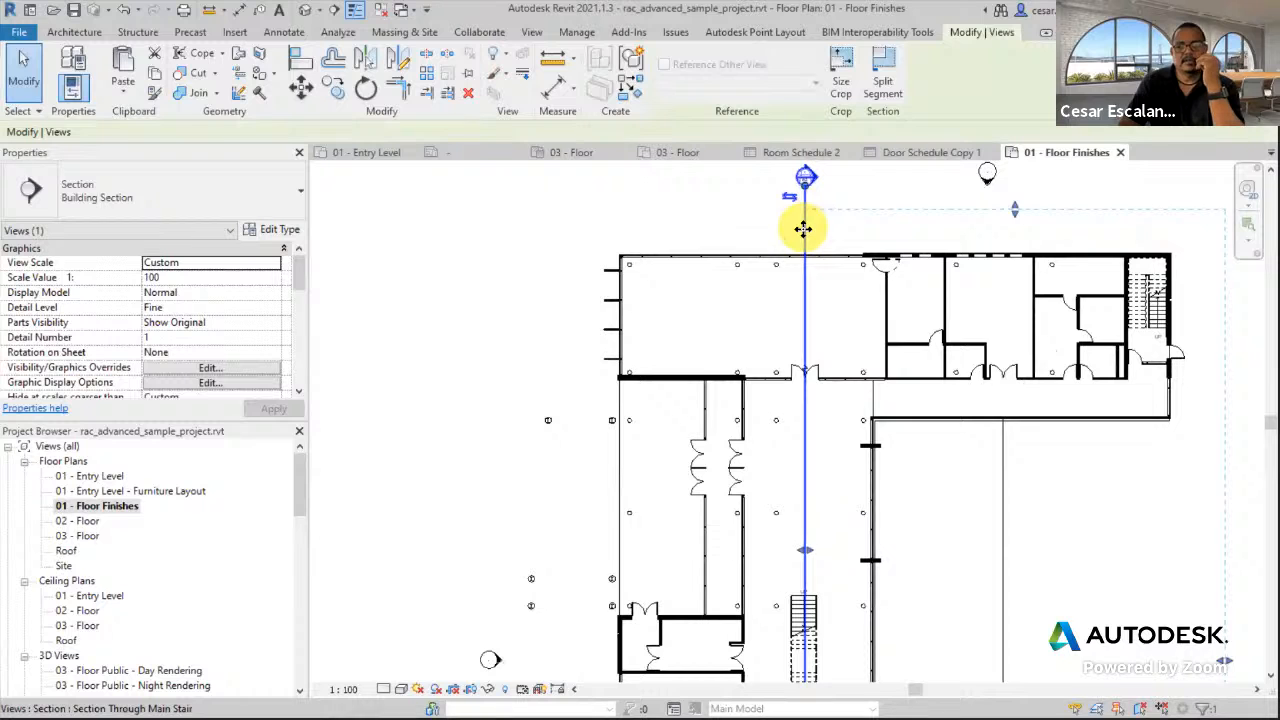
{"action": "right_click", "coordinate": [802, 230]}
{"action": "mouse_move", "coordinate": [862, 371]}
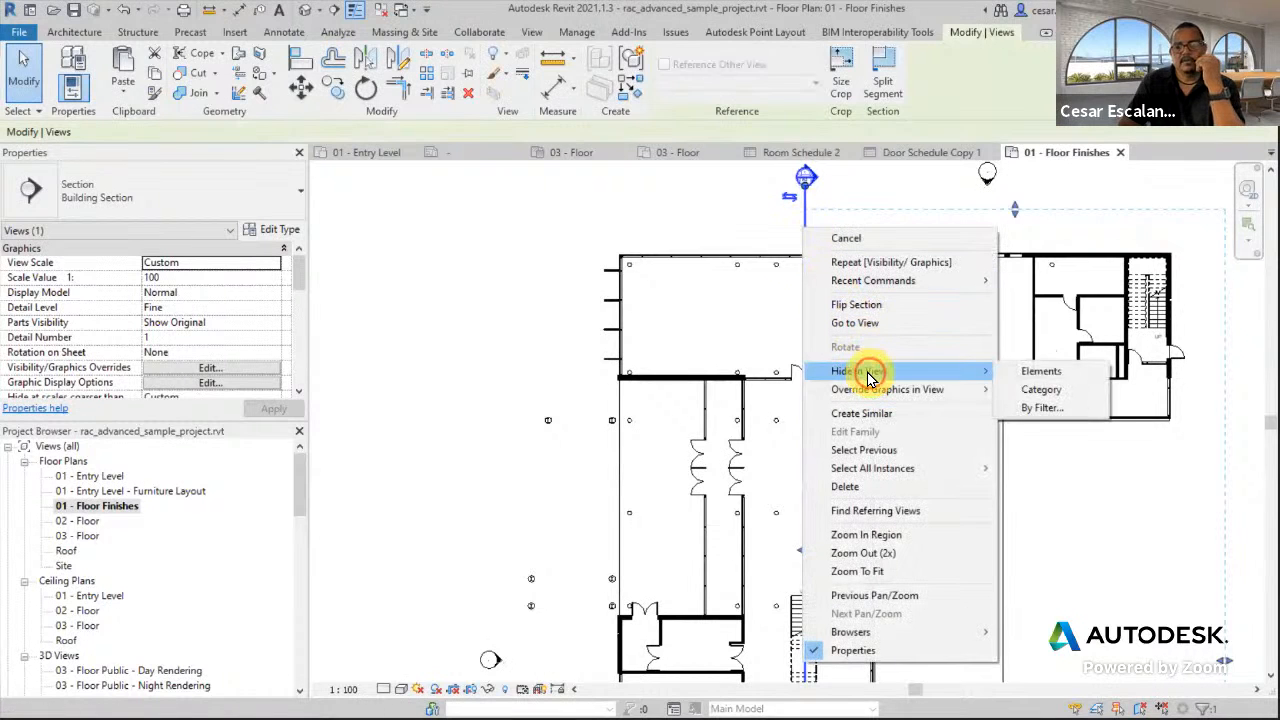
{"action": "left_click", "coordinate": [1045, 391]}
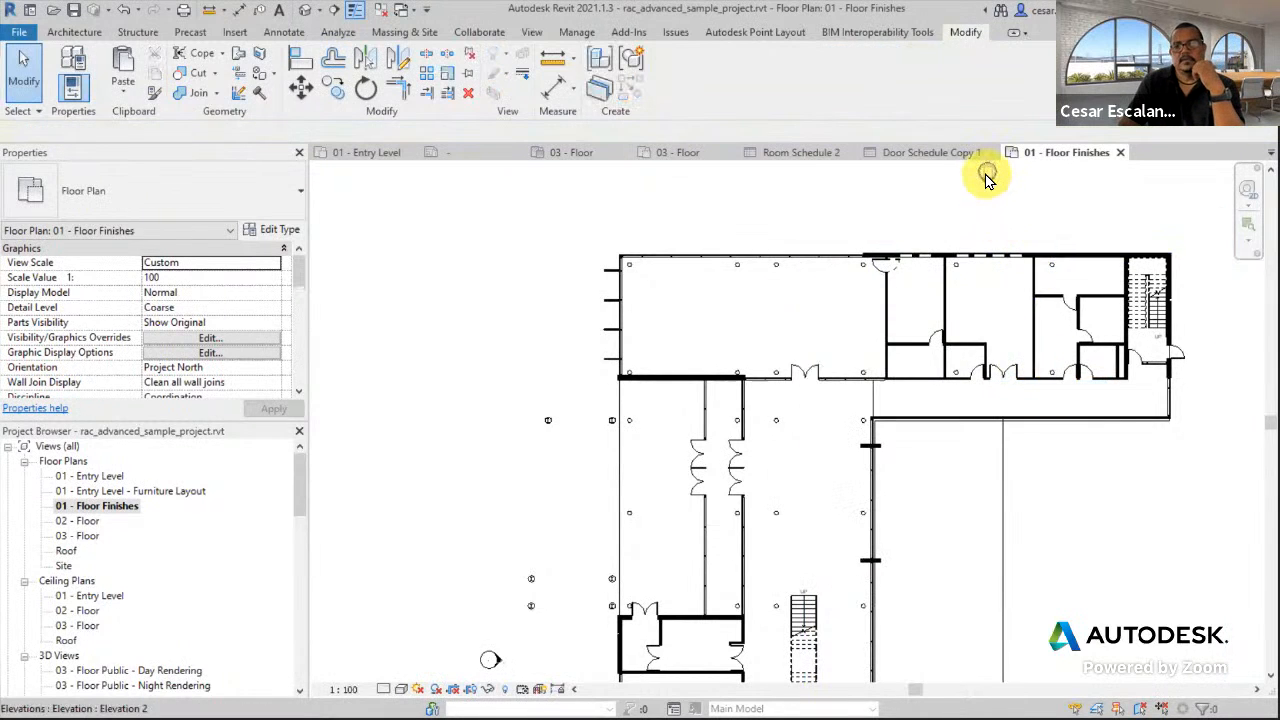
Hide the whole Elevations category in the floor finishes plan, starting from the elevation marker above the upper wing.
{"action": "left_click", "coordinate": [987, 178]}
{"action": "right_click", "coordinate": [987, 178]}
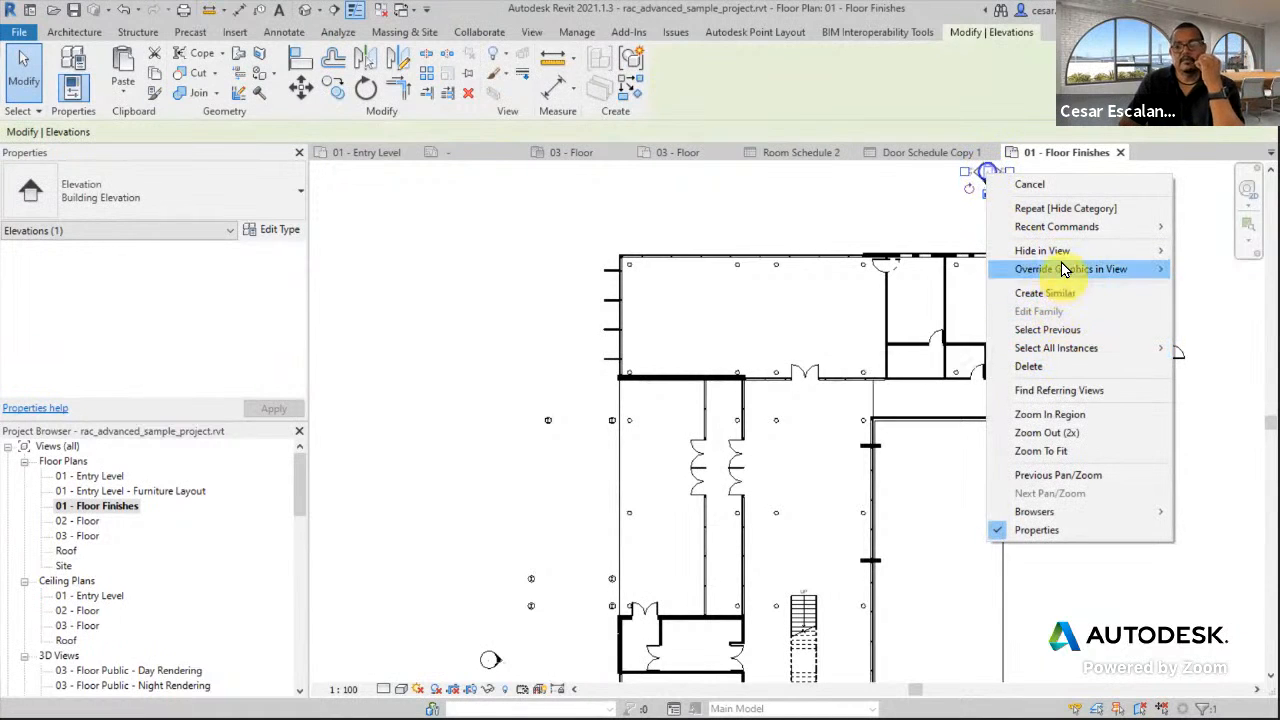
{"action": "mouse_move", "coordinate": [1065, 258]}
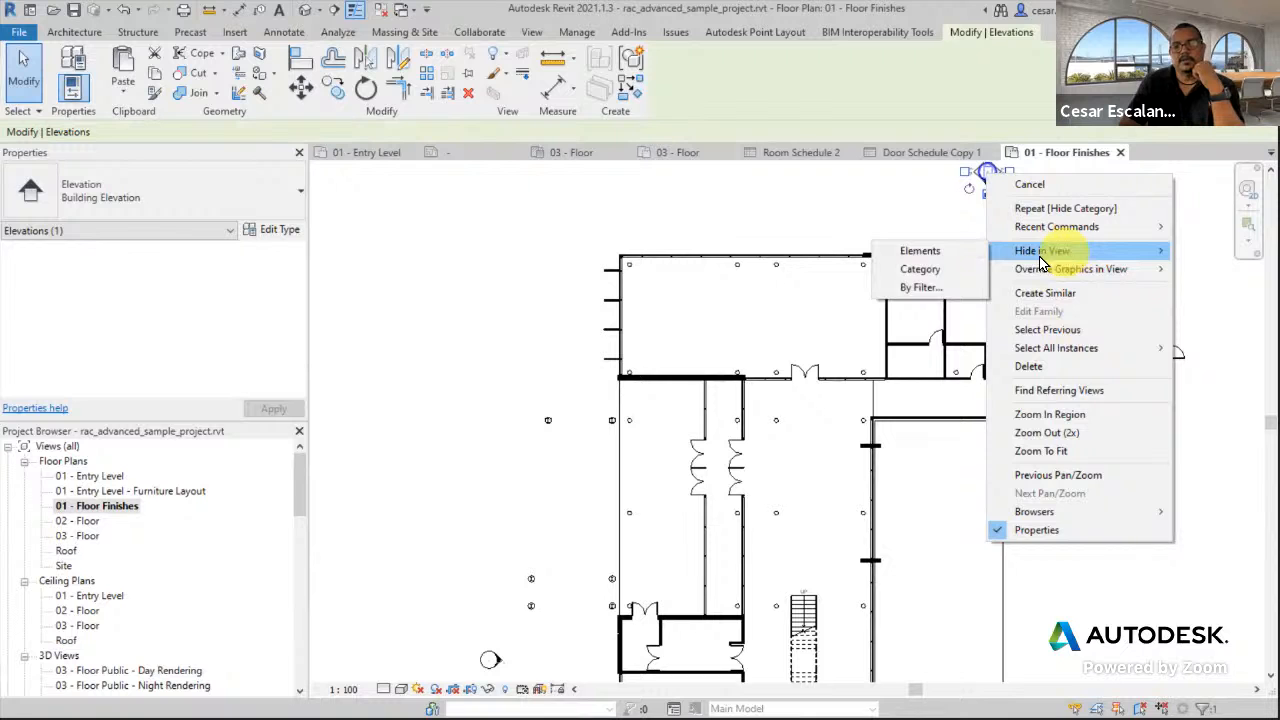
{"action": "left_click", "coordinate": [937, 268]}
Examine the cleaned-up floor finishes plan across both wings, checking the walls, doors, stairs and remaining lines.
{"action": "scroll", "coordinate": [997, 432], "scroll_direction": "down", "scroll_amount": 2}
{"action": "middle_click_drag", "start_coordinate": [1043, 411], "coordinate": [882, 291]}
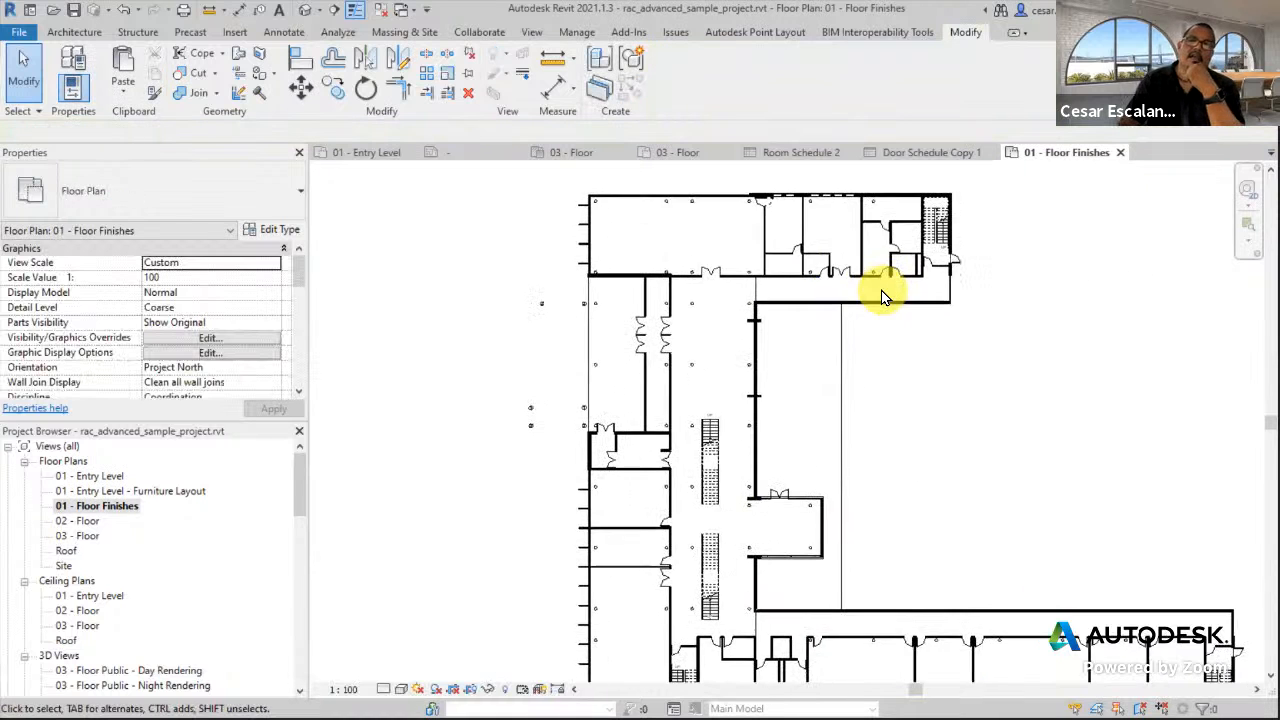
{"action": "scroll", "coordinate": [900, 320], "scroll_direction": "down", "scroll_amount": 2}
{"action": "scroll", "coordinate": [909, 520], "scroll_direction": "up", "scroll_amount": 3}
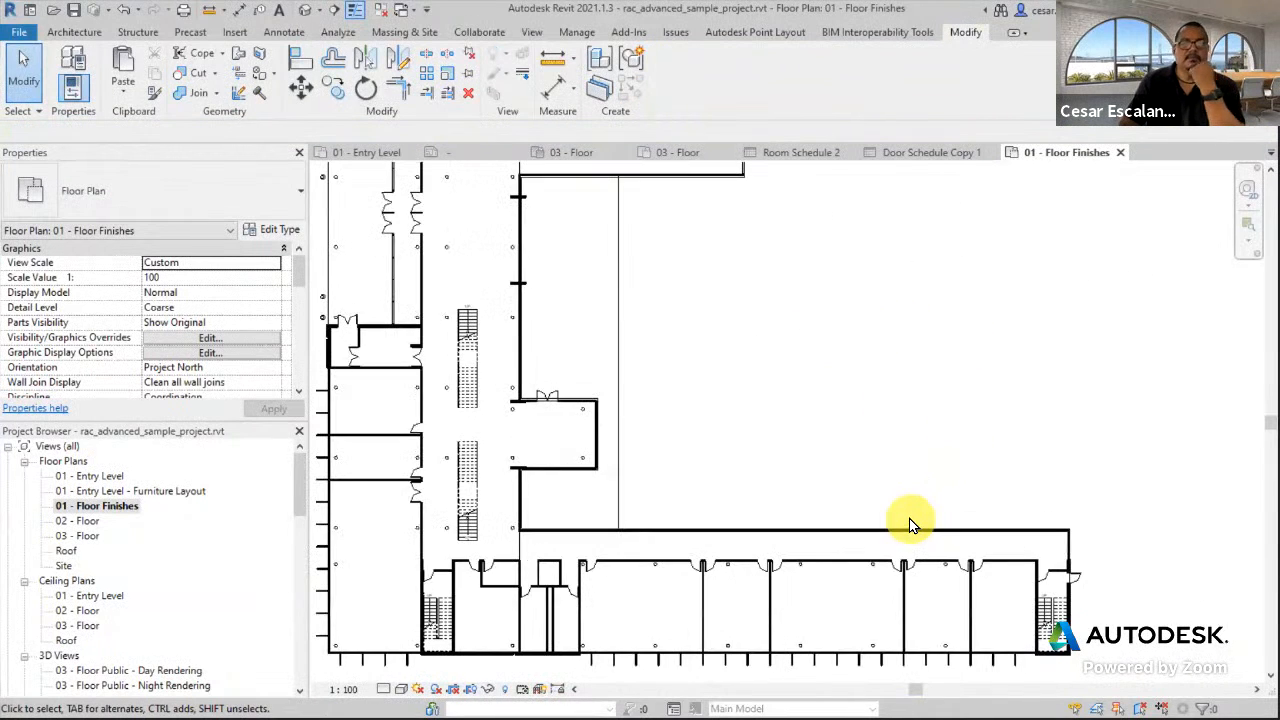
{"action": "scroll", "coordinate": [873, 557], "scroll_direction": "up", "scroll_amount": 4}
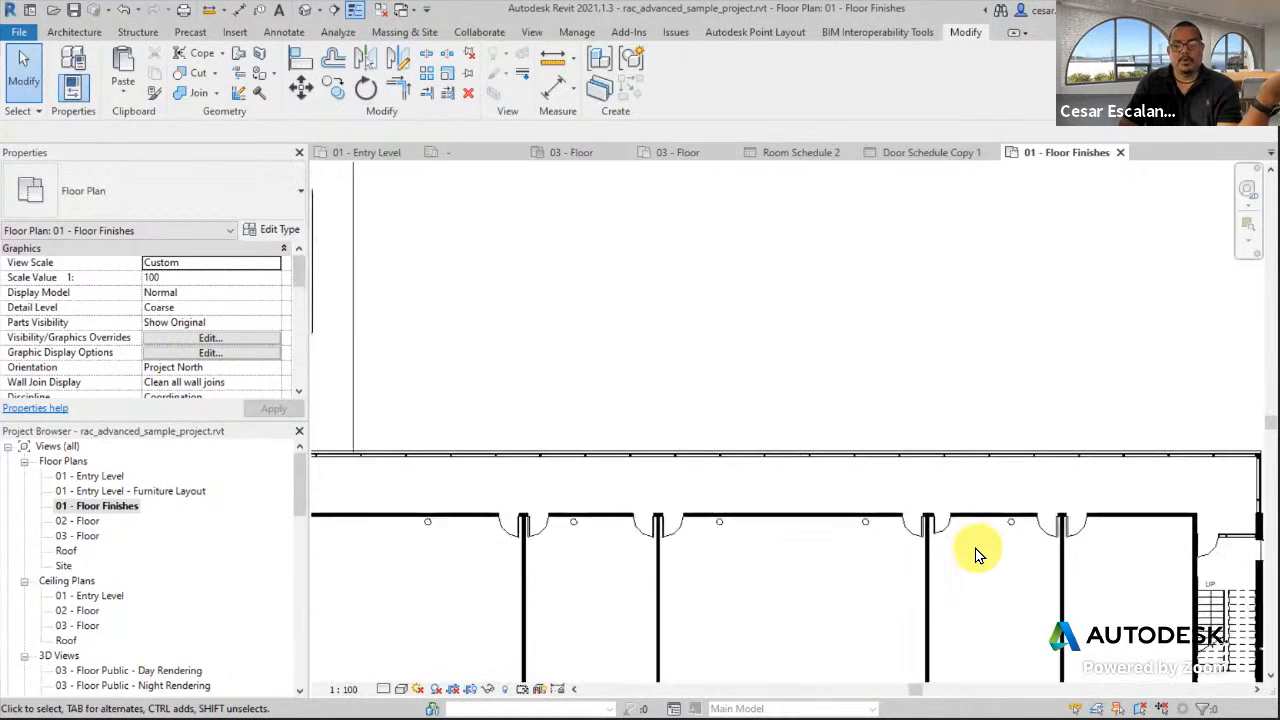
{"action": "scroll", "coordinate": [985, 553], "scroll_direction": "down", "scroll_amount": 3}
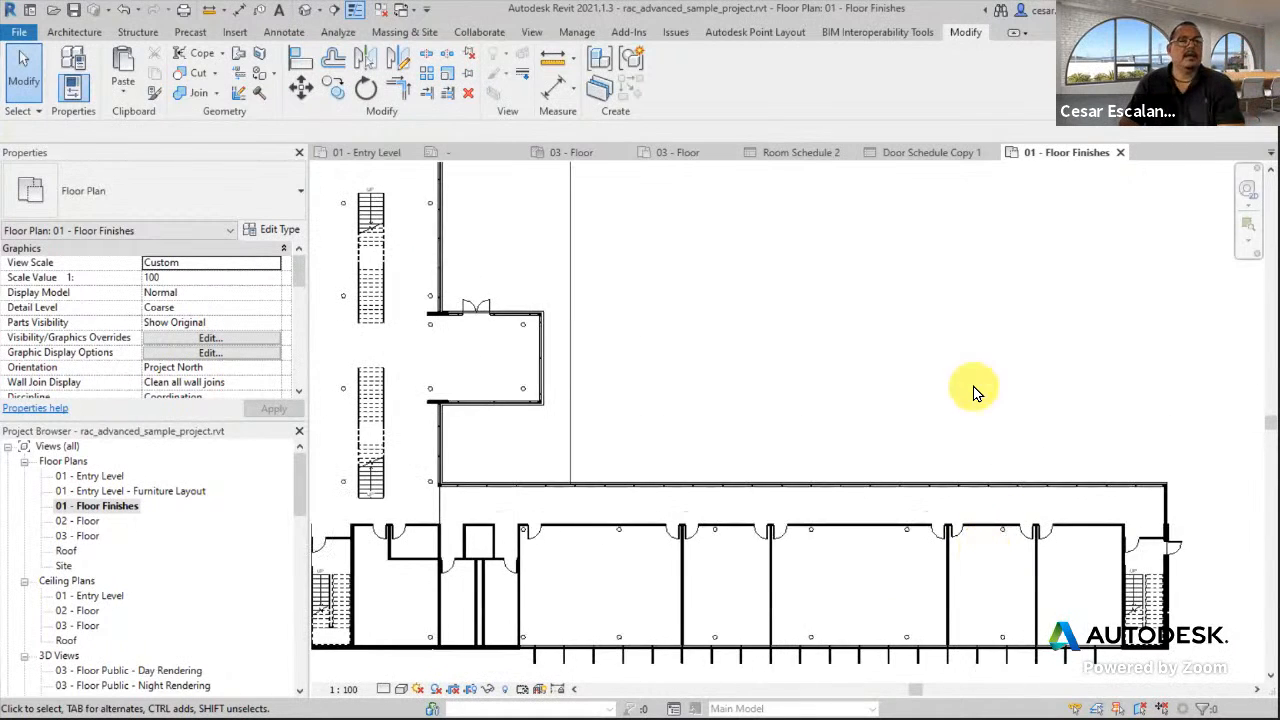
{"action": "middle_click_drag", "start_coordinate": [980, 391], "coordinate": [1087, 420]}
{"action": "scroll", "coordinate": [1106, 428], "scroll_direction": "down", "scroll_amount": 2}
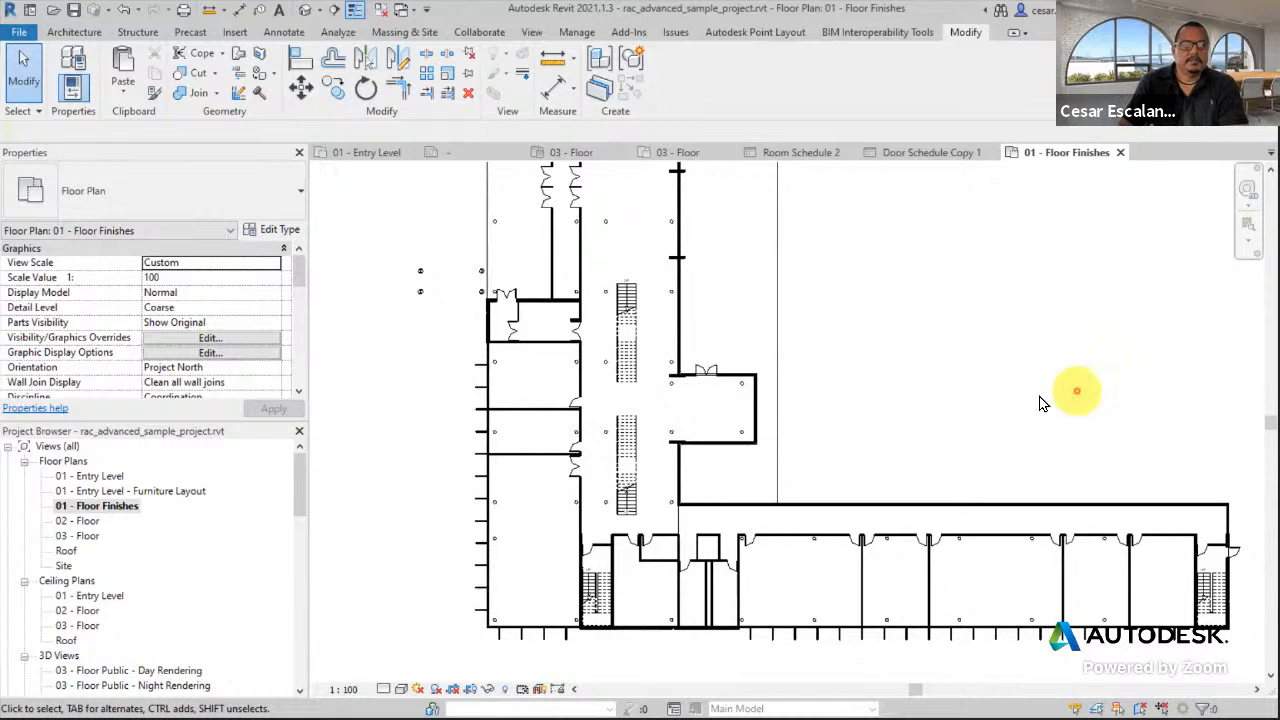
{"action": "scroll", "coordinate": [872, 400], "scroll_direction": "down", "scroll_amount": 1}
{"action": "middle_click_drag", "start_coordinate": [872, 400], "coordinate": [885, 430]}
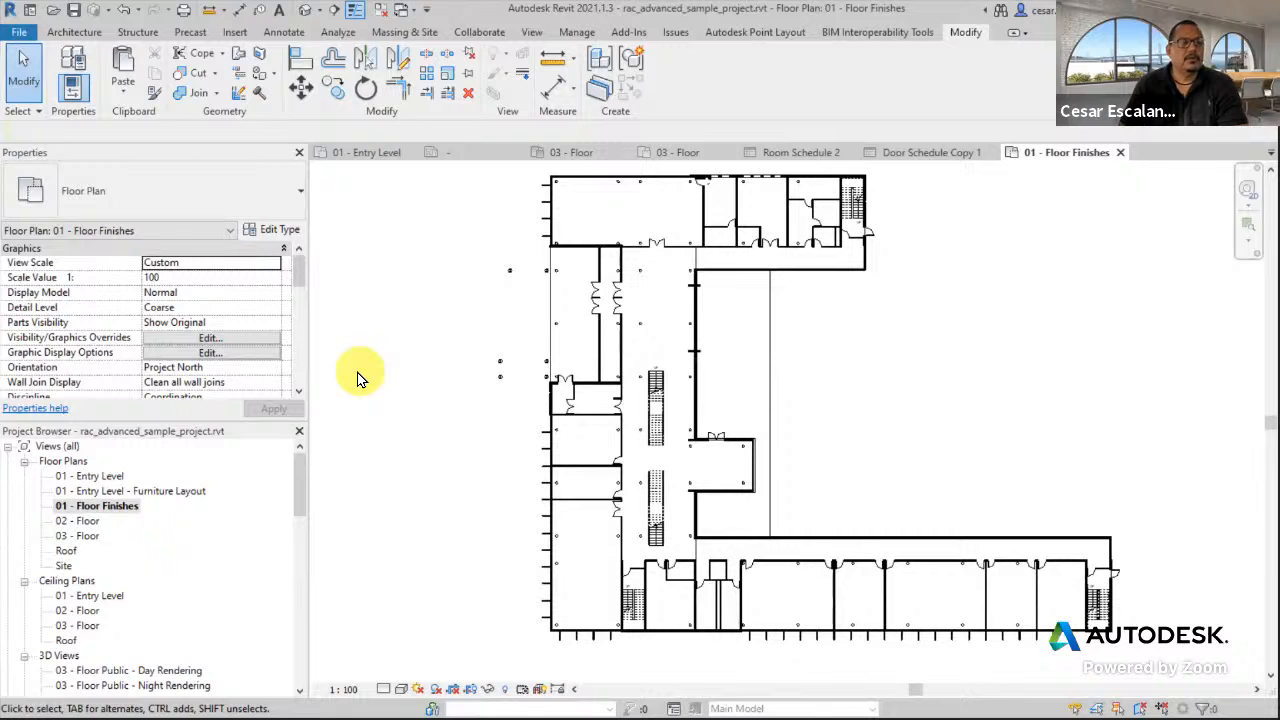
{"action": "middle_click_drag", "start_coordinate": [900, 328], "coordinate": [866, 334]}
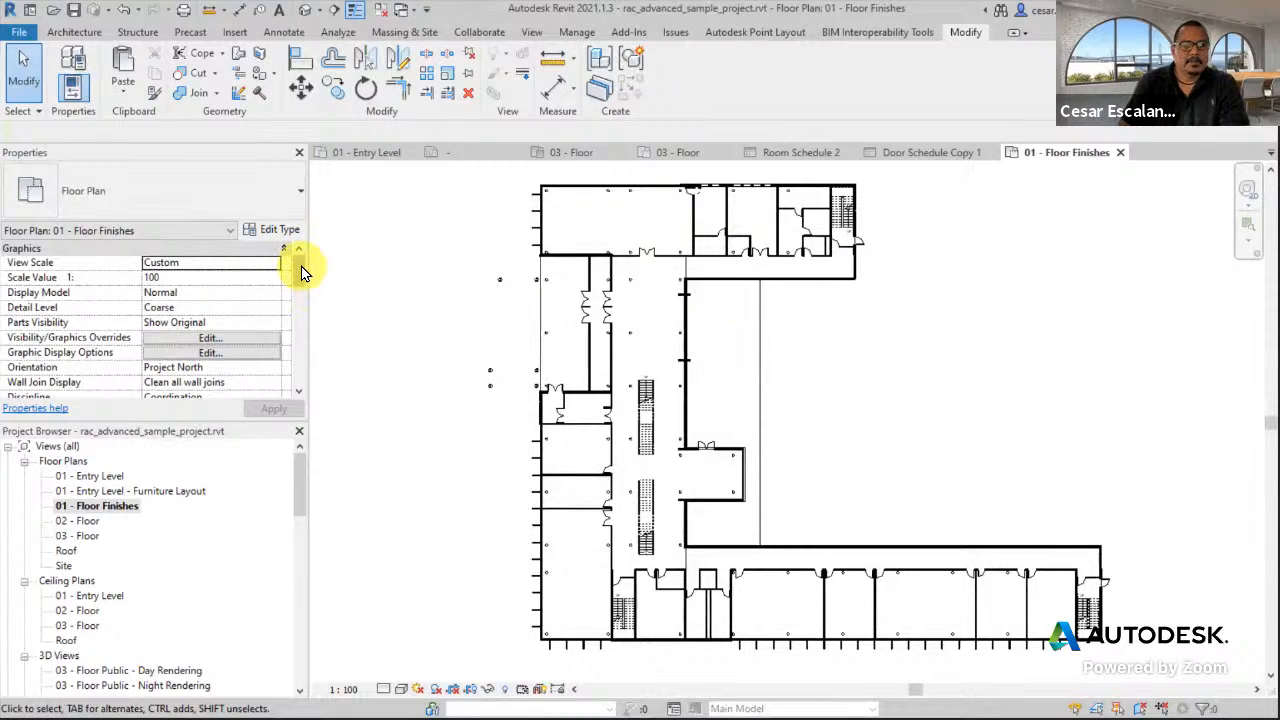
From the plan's color scheme settings, duplicate the Rooms scheme Name as a new scheme called Finishes, widening the Color column.
{"action": "left_click_drag", "start_coordinate": [301, 266], "coordinate": [294, 294]}
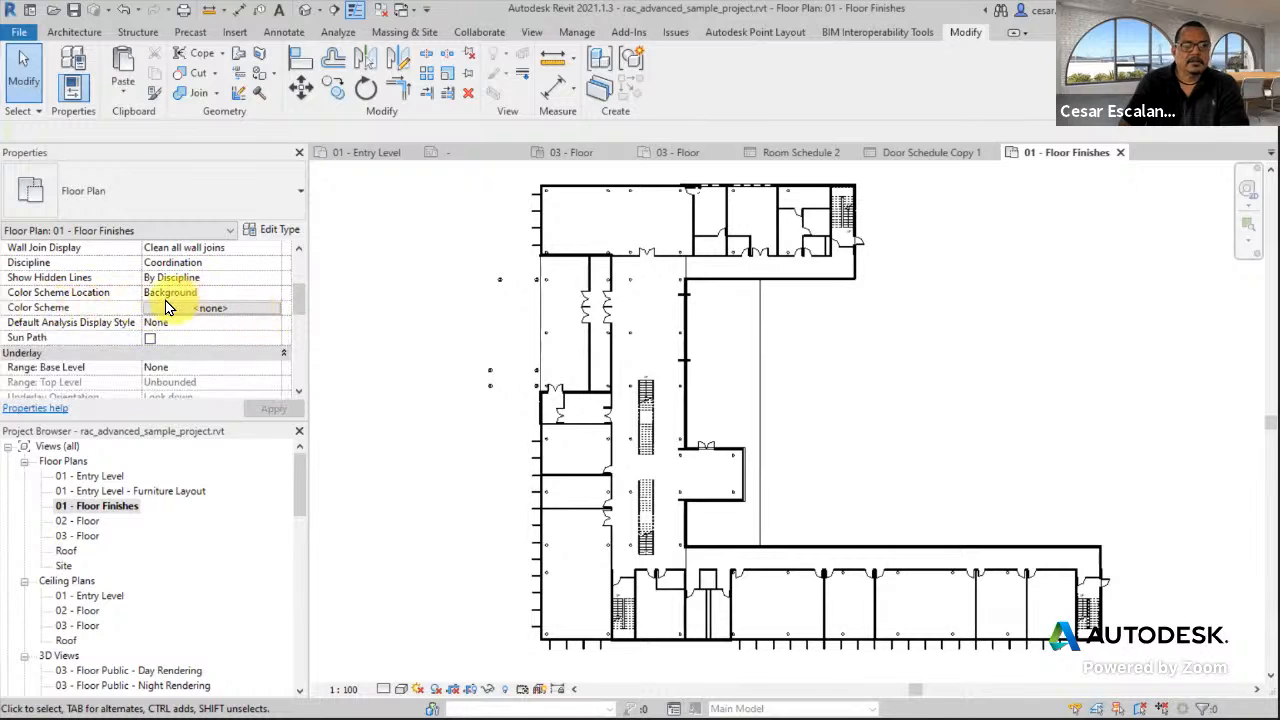
{"action": "left_click", "coordinate": [220, 311]}
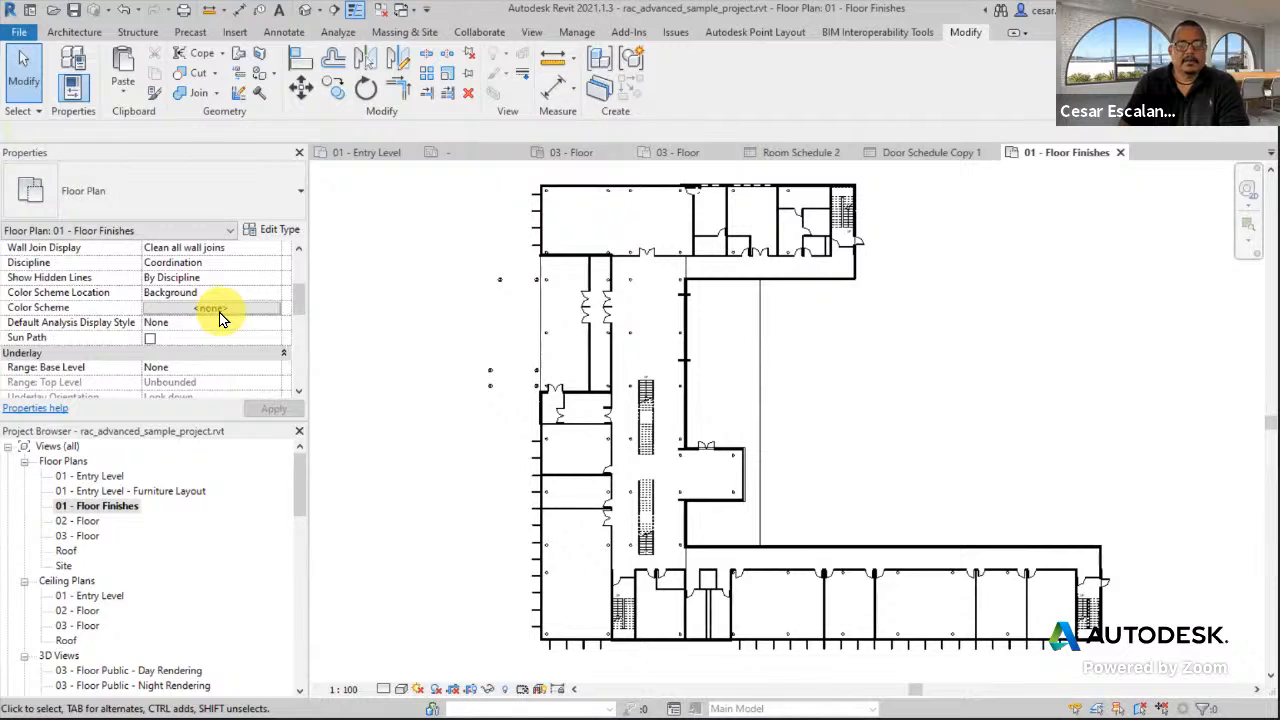
{"action": "left_click", "coordinate": [220, 311]}
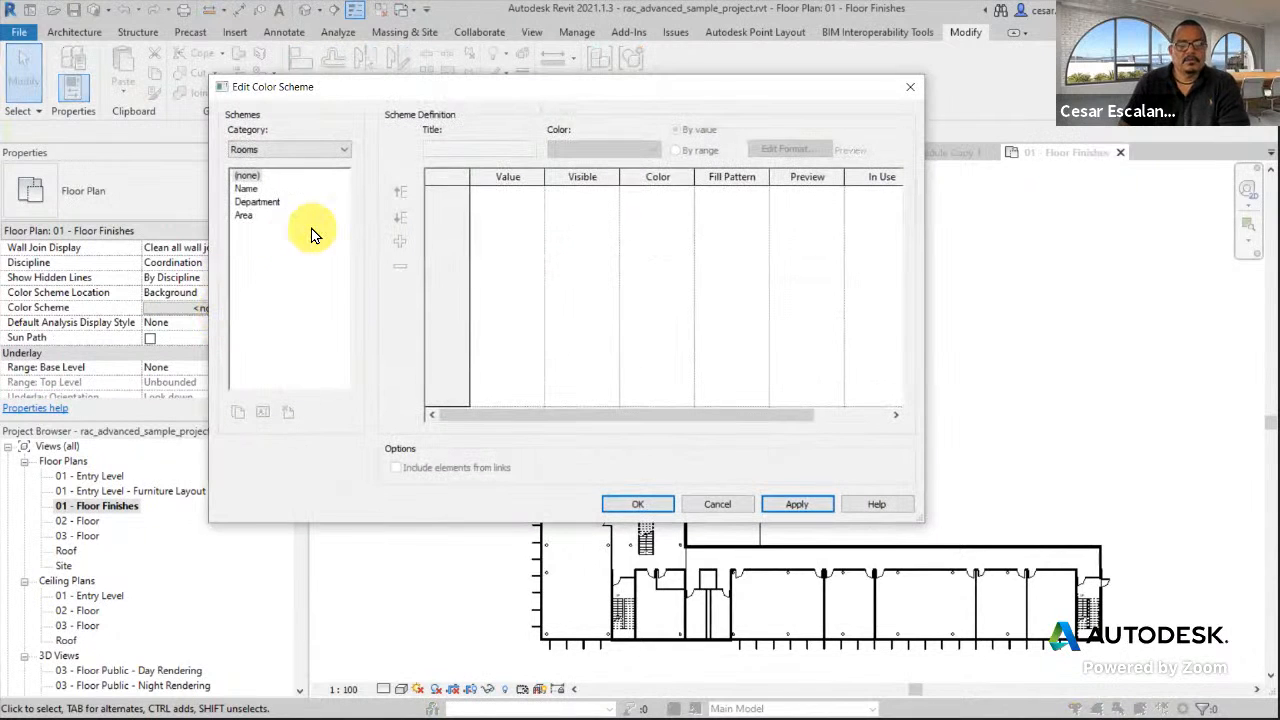
{"action": "left_click", "coordinate": [247, 188]}
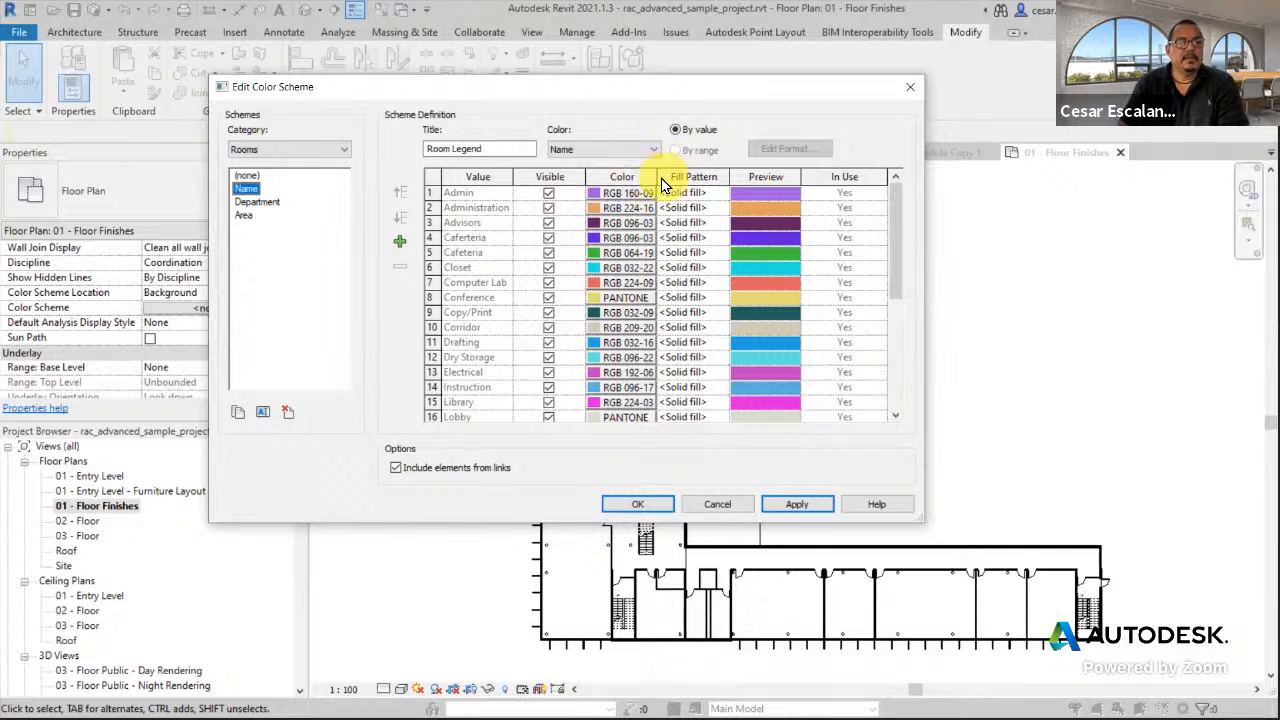
{"action": "left_click_drag", "start_coordinate": [660, 177], "coordinate": [703, 177]}
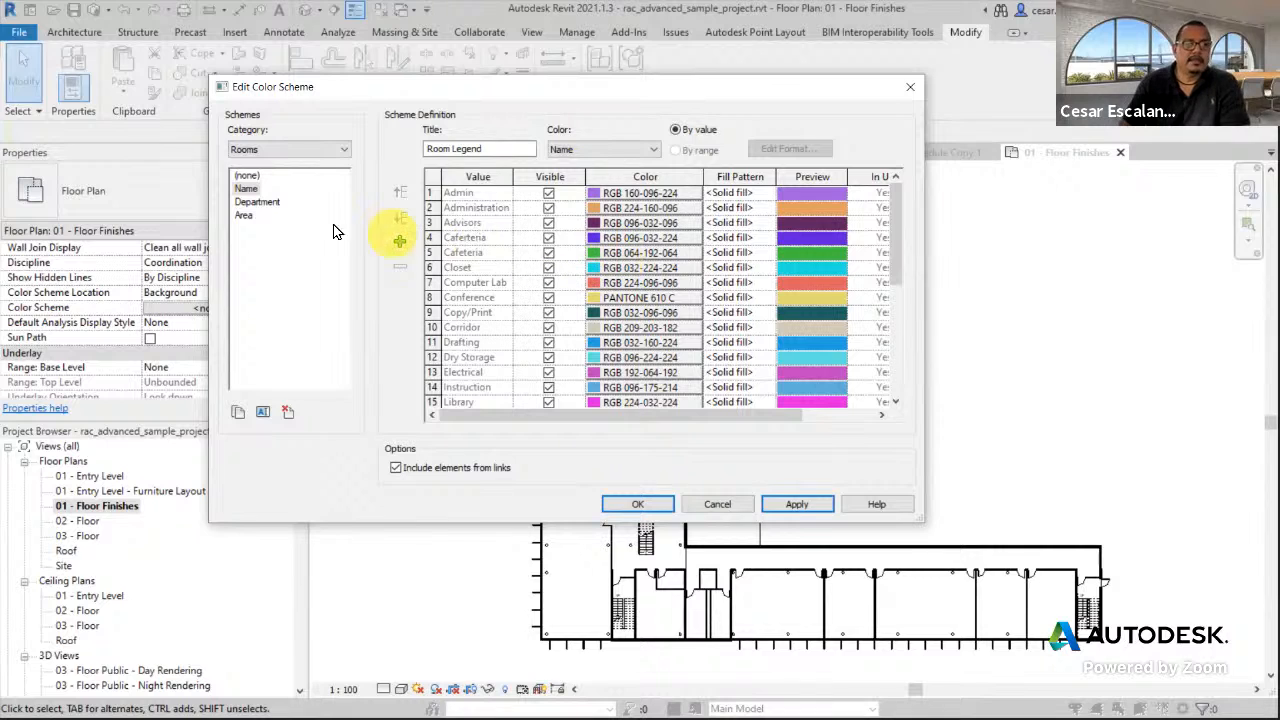
{"action": "left_click", "coordinate": [241, 414]}
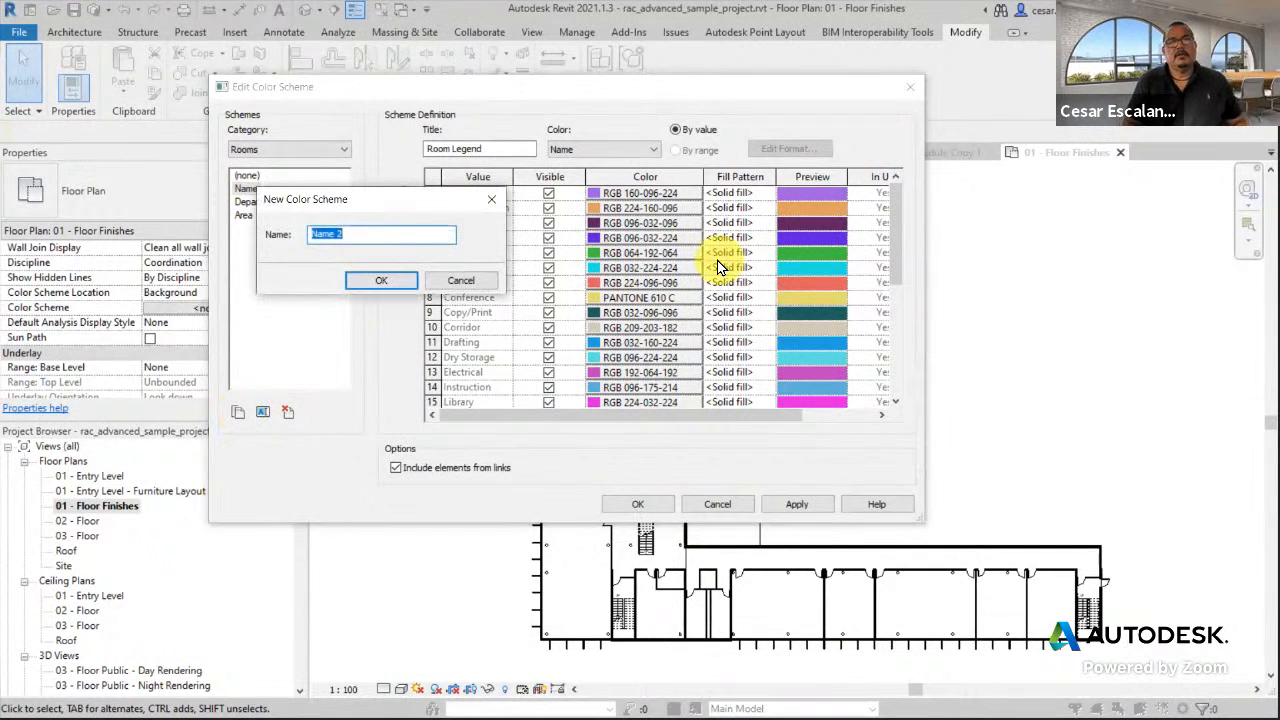
{"action": "type", "text": "Fl"}
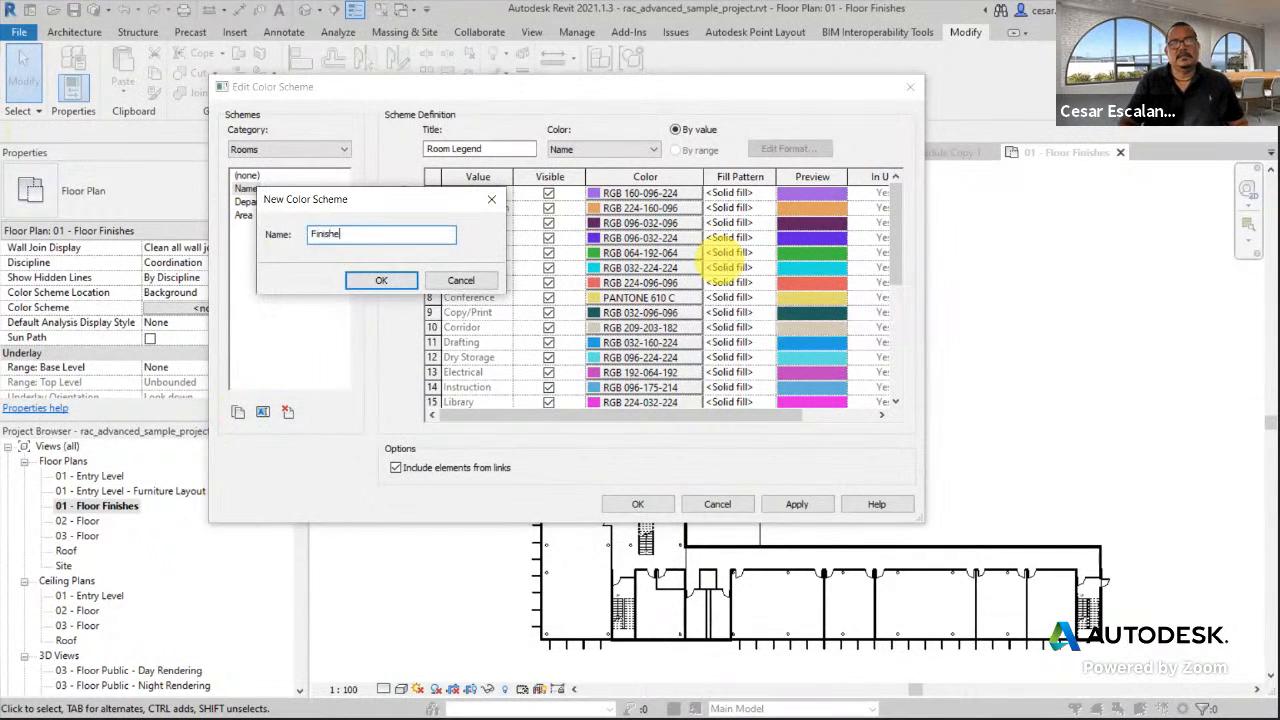
{"action": "left_click", "coordinate": [381, 280]}
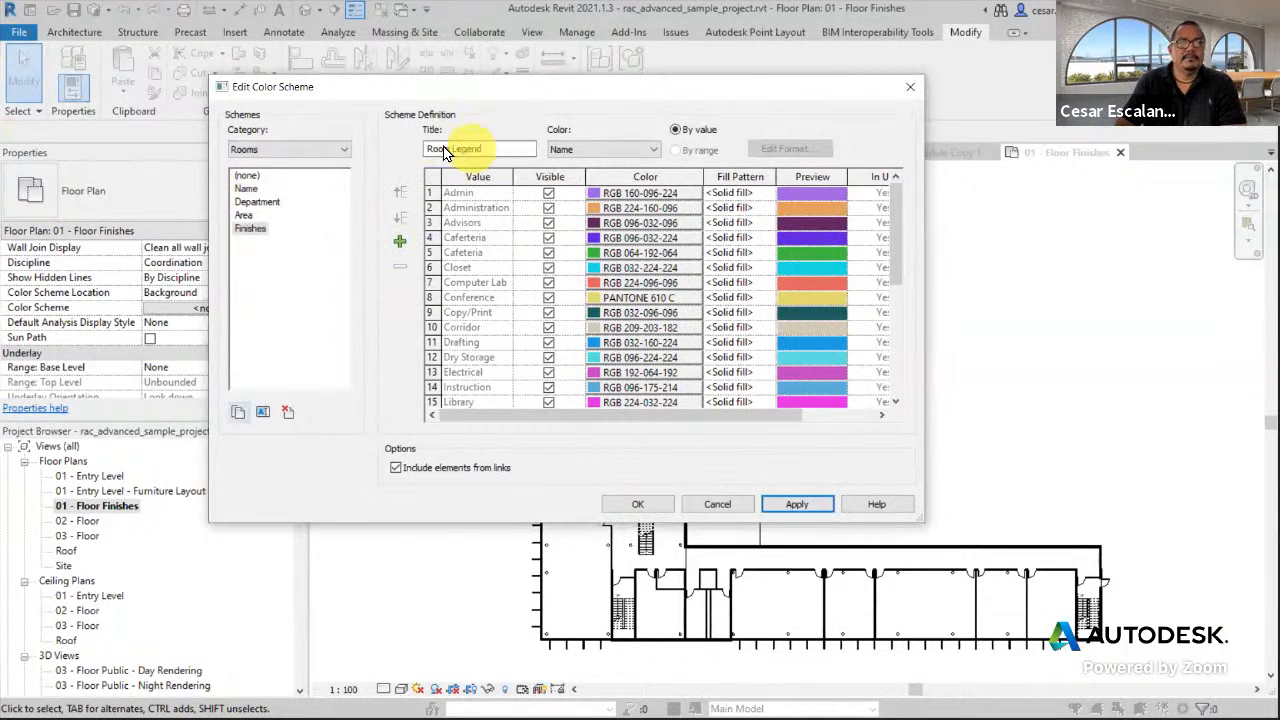
Title the Finishes scheme Finish Legend and color it by the Floor Finish parameter, accepting that existing colors are not preserved.
{"action": "left_click_drag", "start_coordinate": [451, 152], "coordinate": [401, 162]}
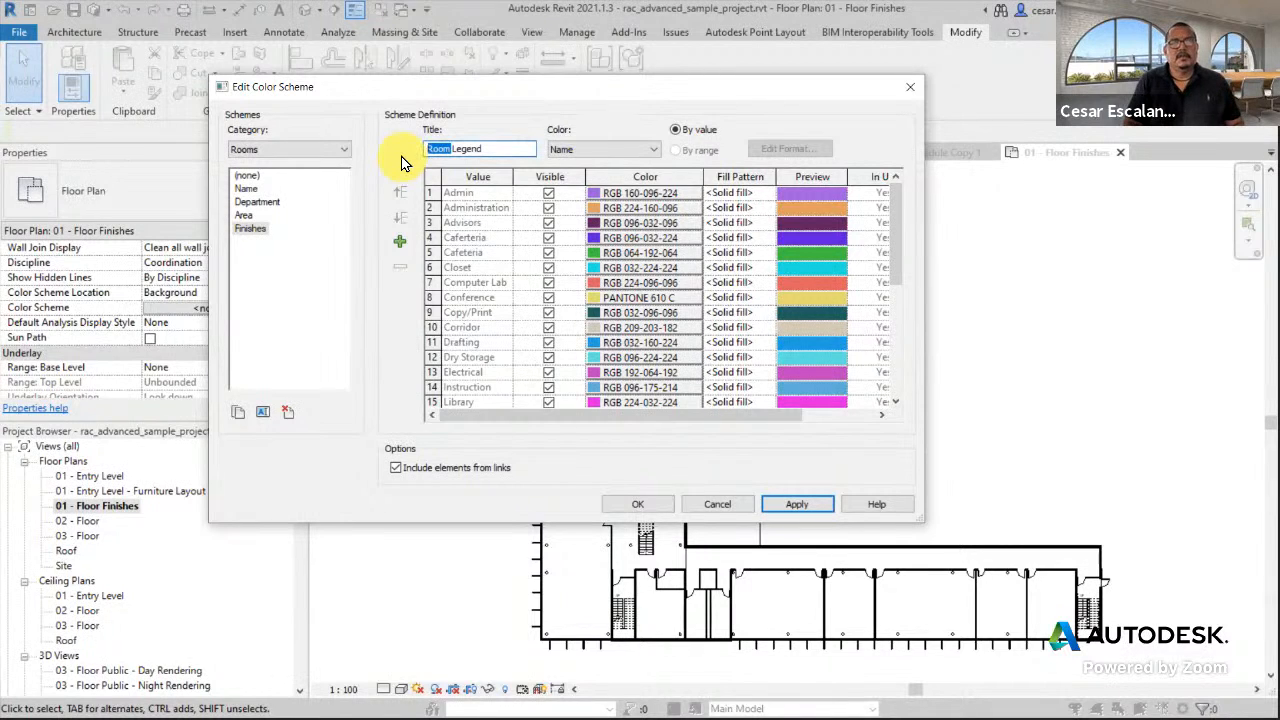
{"action": "type", "text": "Finish"}
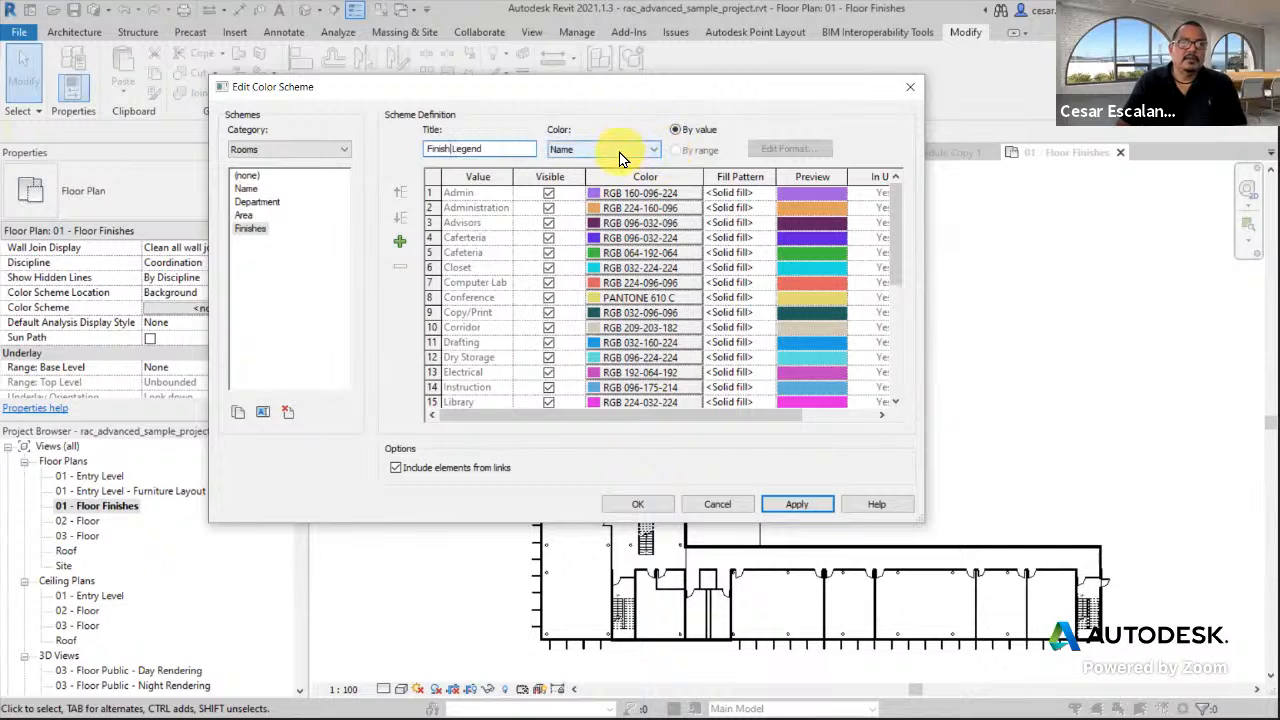
{"action": "left_click", "coordinate": [619, 150]}
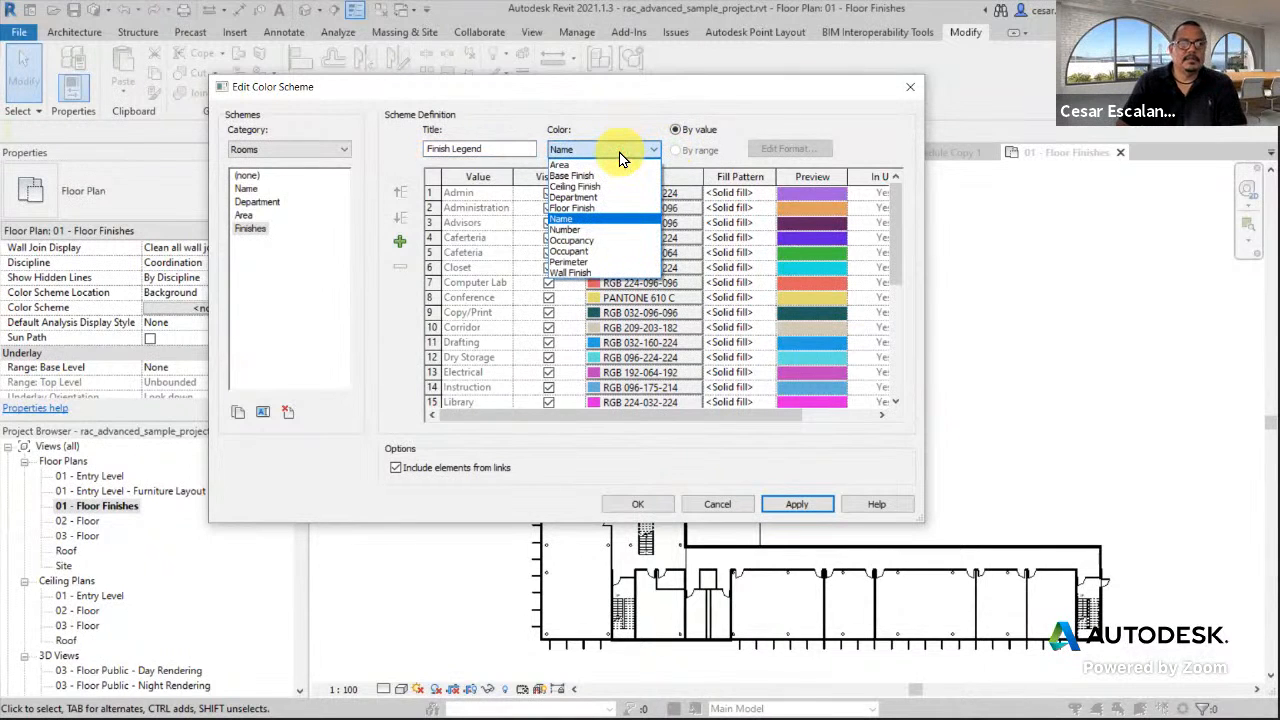
{"action": "left_click", "coordinate": [593, 208]}
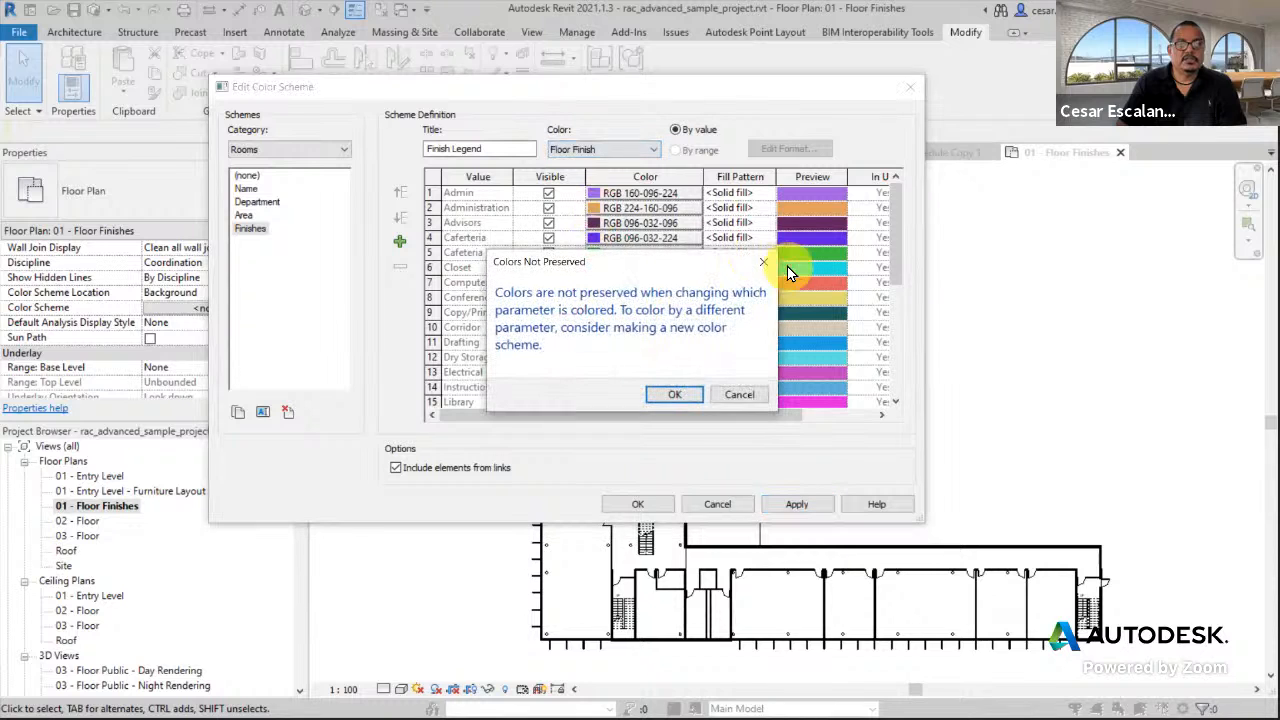
{"action": "left_click", "coordinate": [687, 403]}
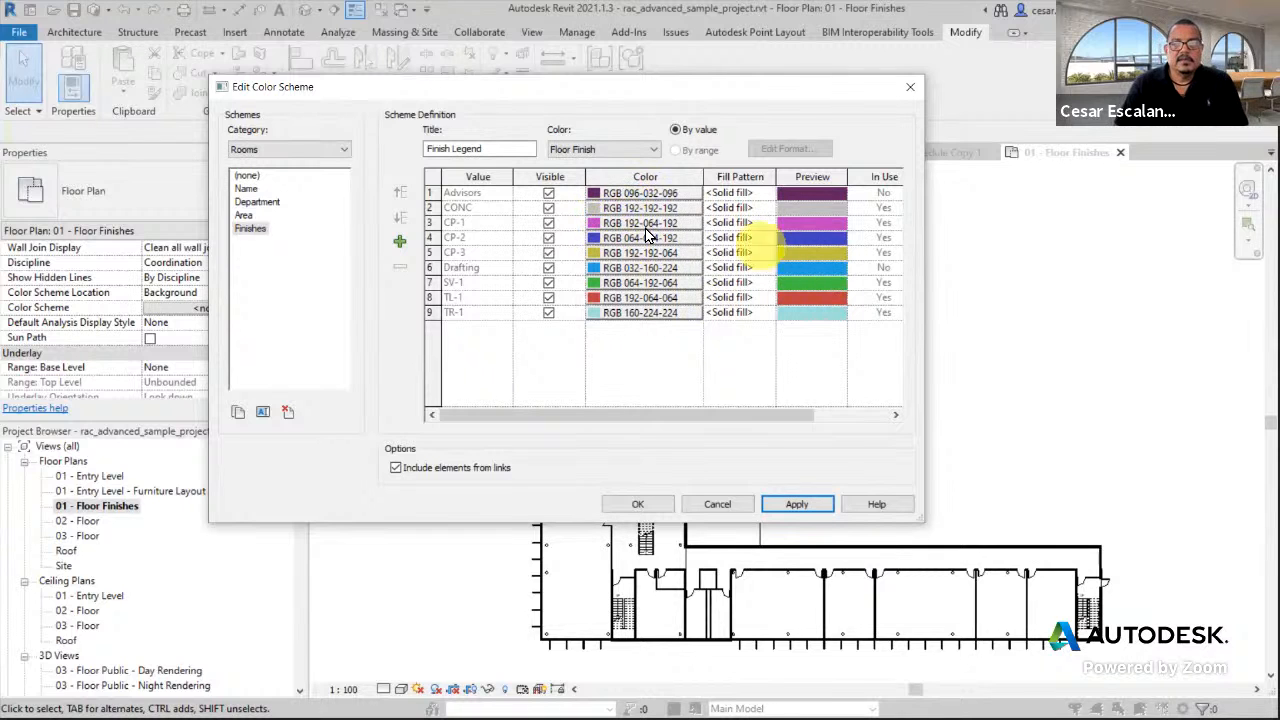
Lighten the CP-1 color to RGB 235-194-235 and the Advisors color to RGB 235-197-235.
{"action": "left_click", "coordinate": [619, 224]}
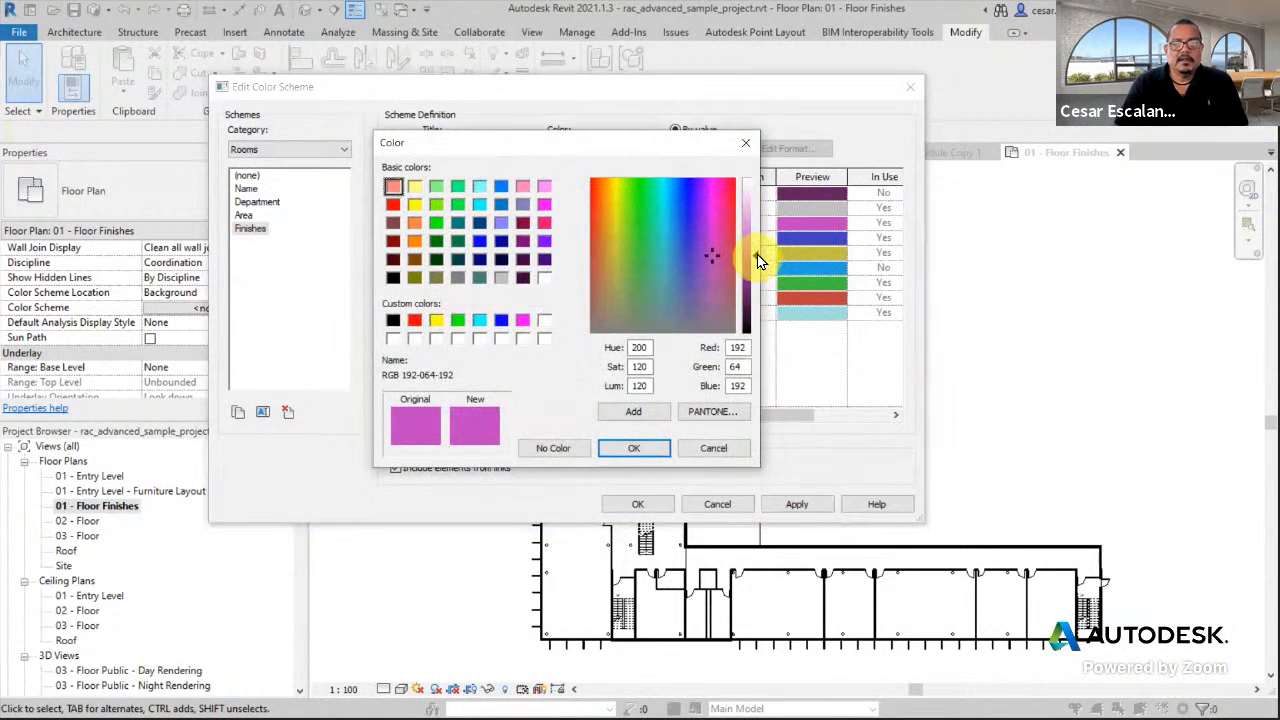
{"action": "left_click_drag", "start_coordinate": [757, 254], "coordinate": [755, 202]}
{"action": "left_click", "coordinate": [651, 446]}
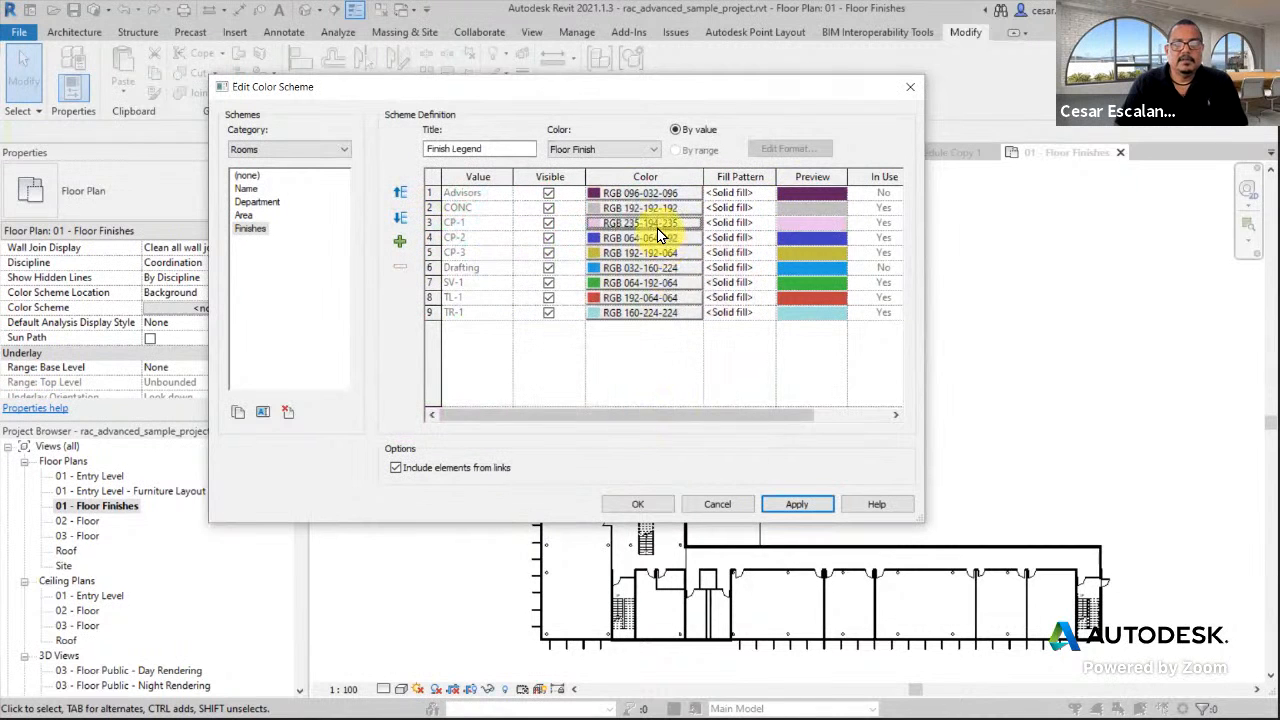
{"action": "left_click", "coordinate": [629, 193]}
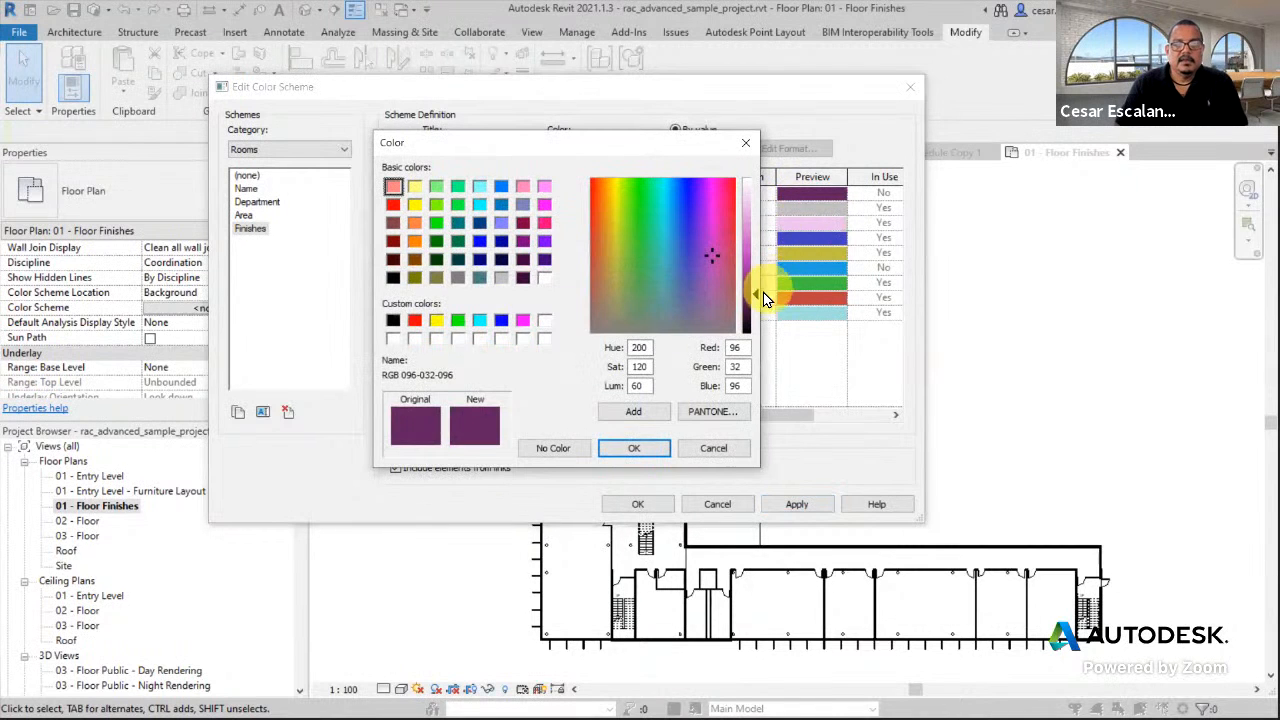
{"action": "left_click_drag", "start_coordinate": [759, 294], "coordinate": [752, 203]}
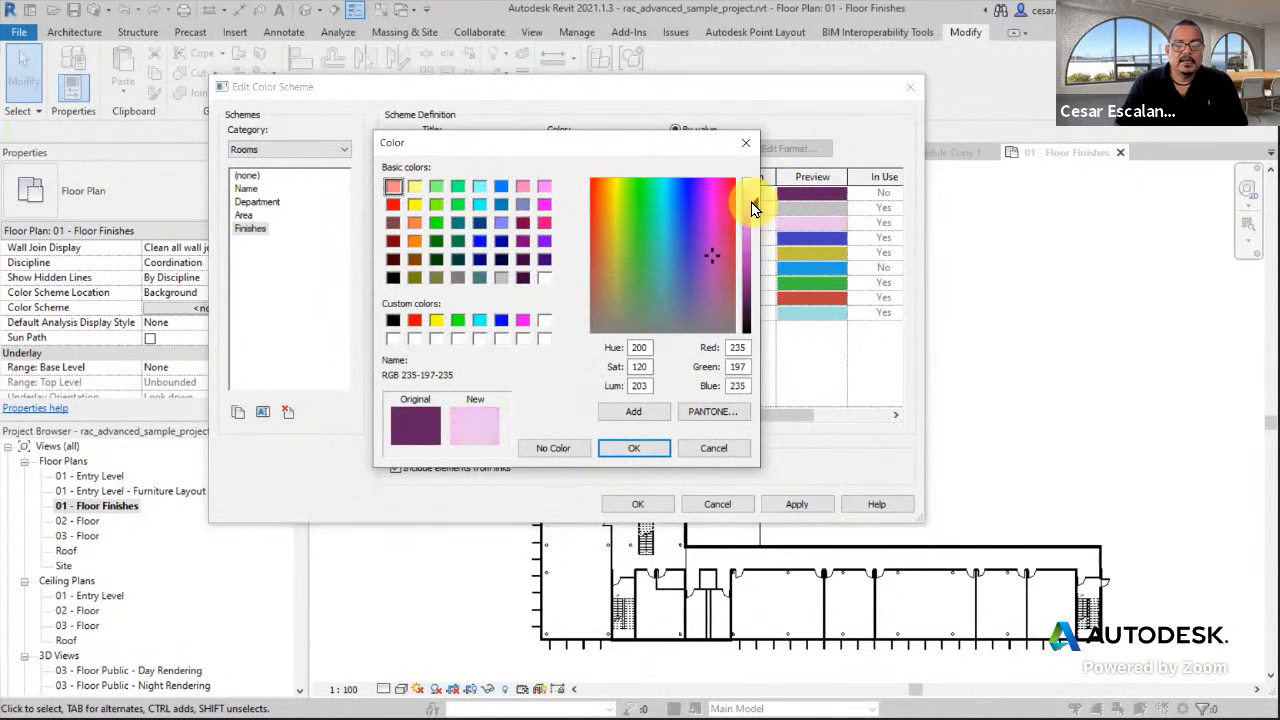
{"action": "left_click", "coordinate": [634, 448]}
Lighten the CP-2 color to RGB 181-181-230 and the Drafting color to RGB 158-215-241.
{"action": "left_click", "coordinate": [640, 207]}
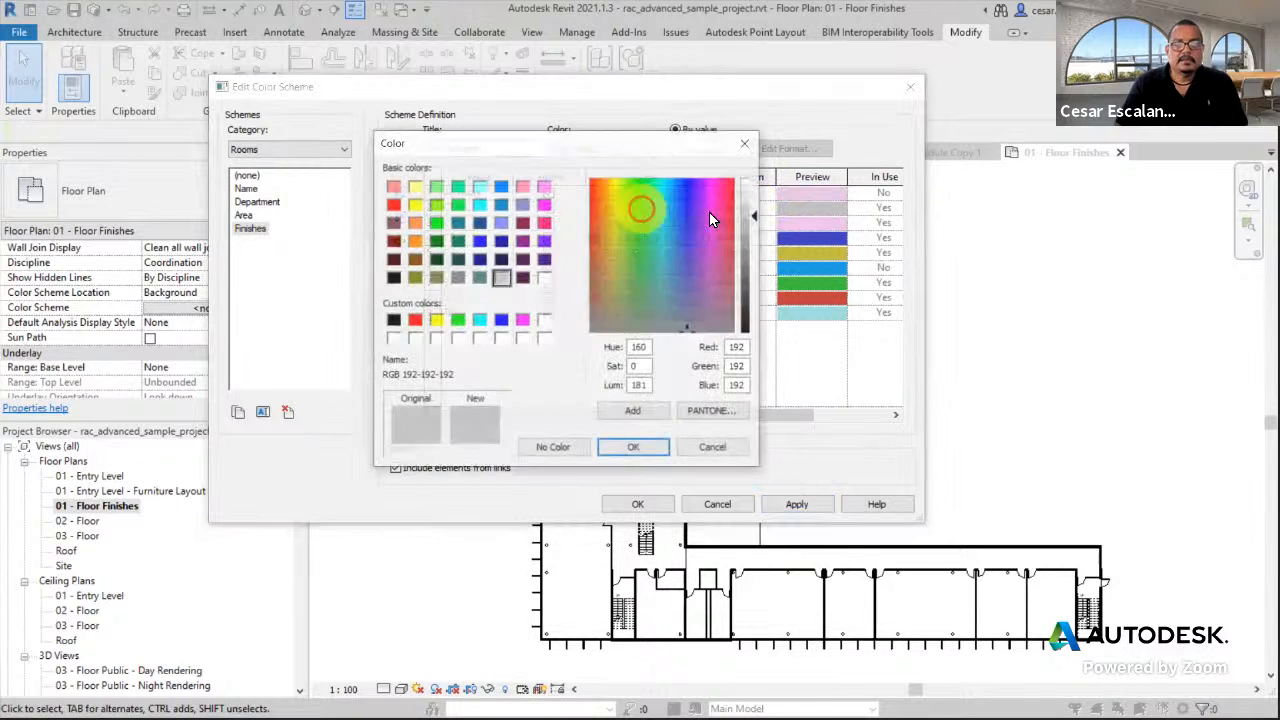
{"action": "left_click", "coordinate": [632, 446]}
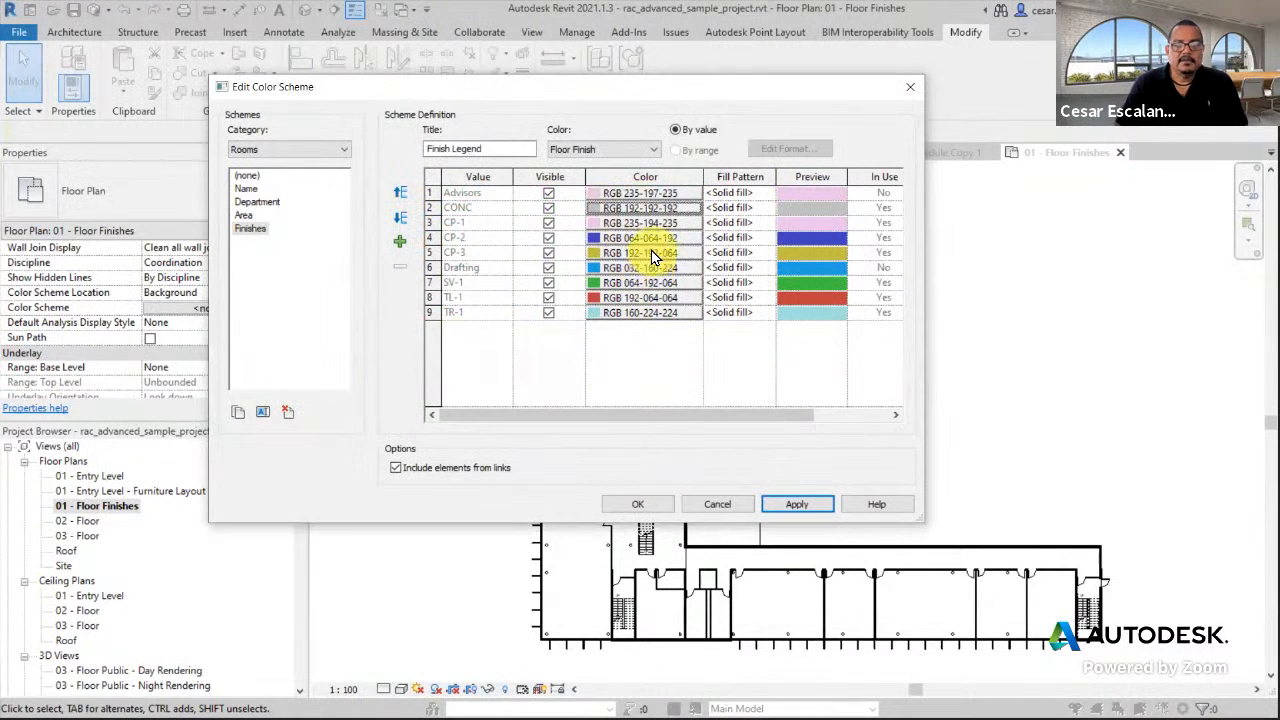
{"action": "left_click", "coordinate": [641, 240]}
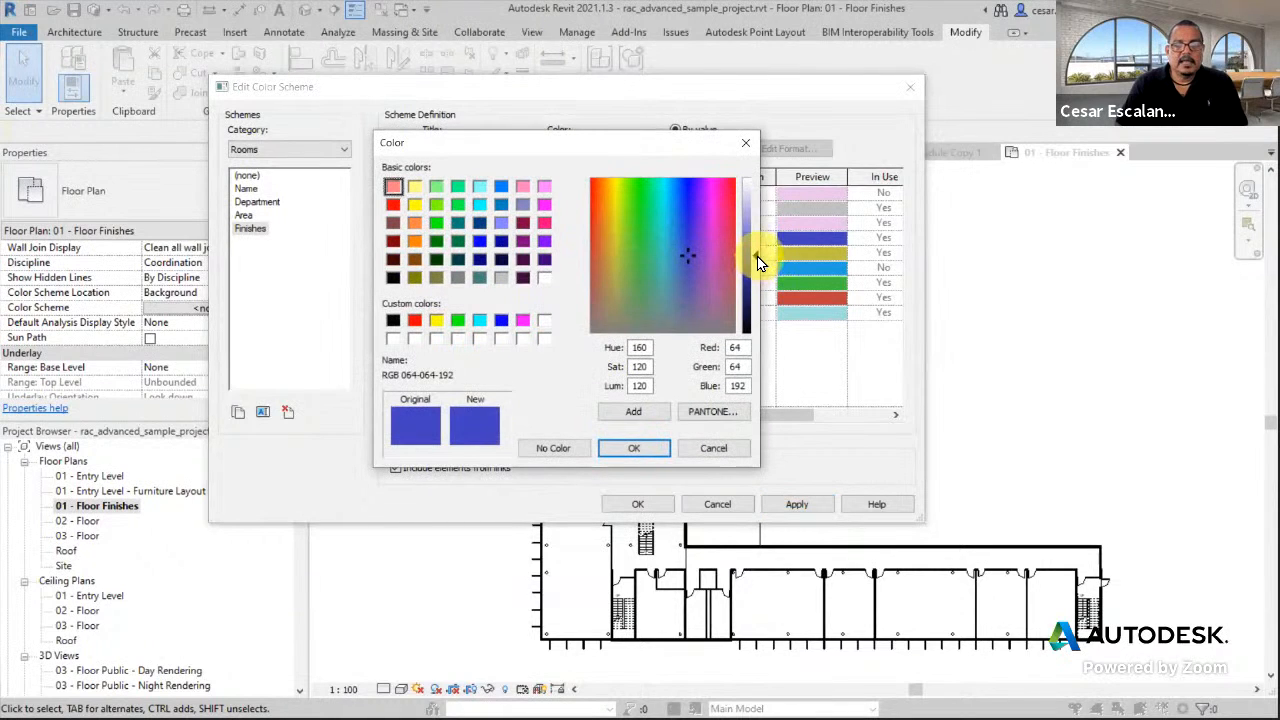
{"action": "left_click_drag", "start_coordinate": [757, 256], "coordinate": [757, 214]}
{"action": "left_click", "coordinate": [633, 448]}
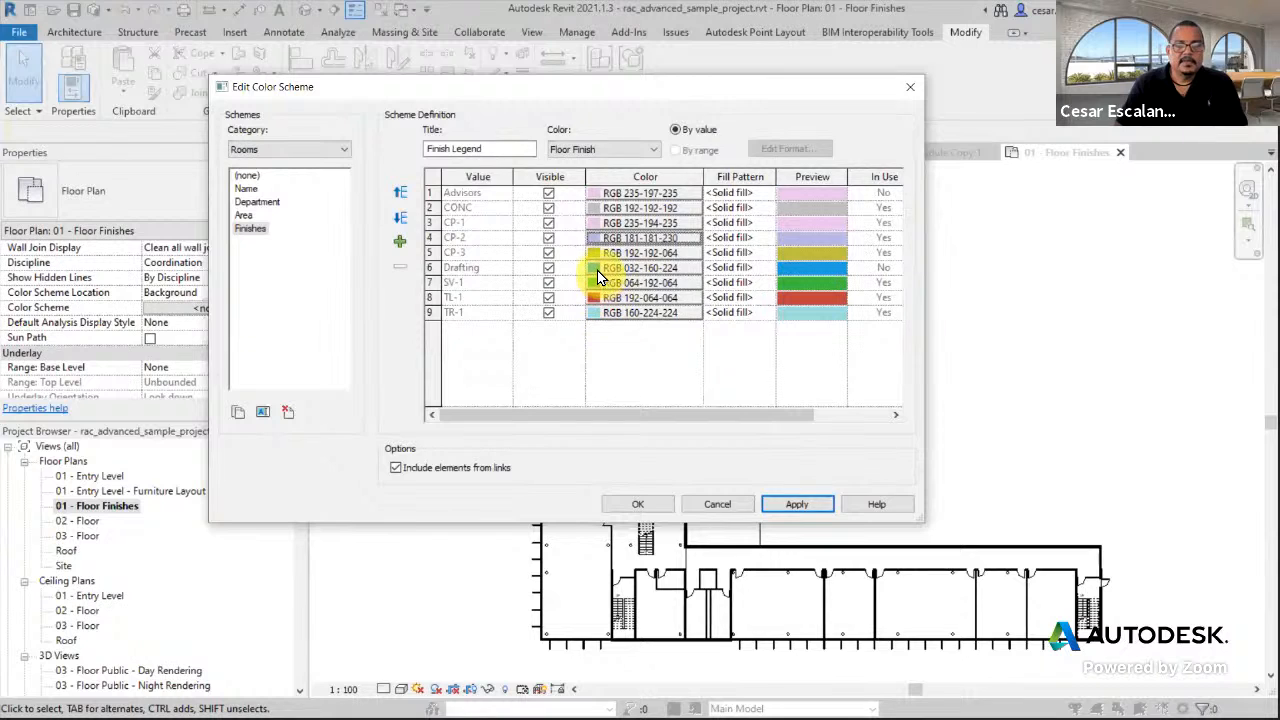
{"action": "left_click", "coordinate": [597, 268]}
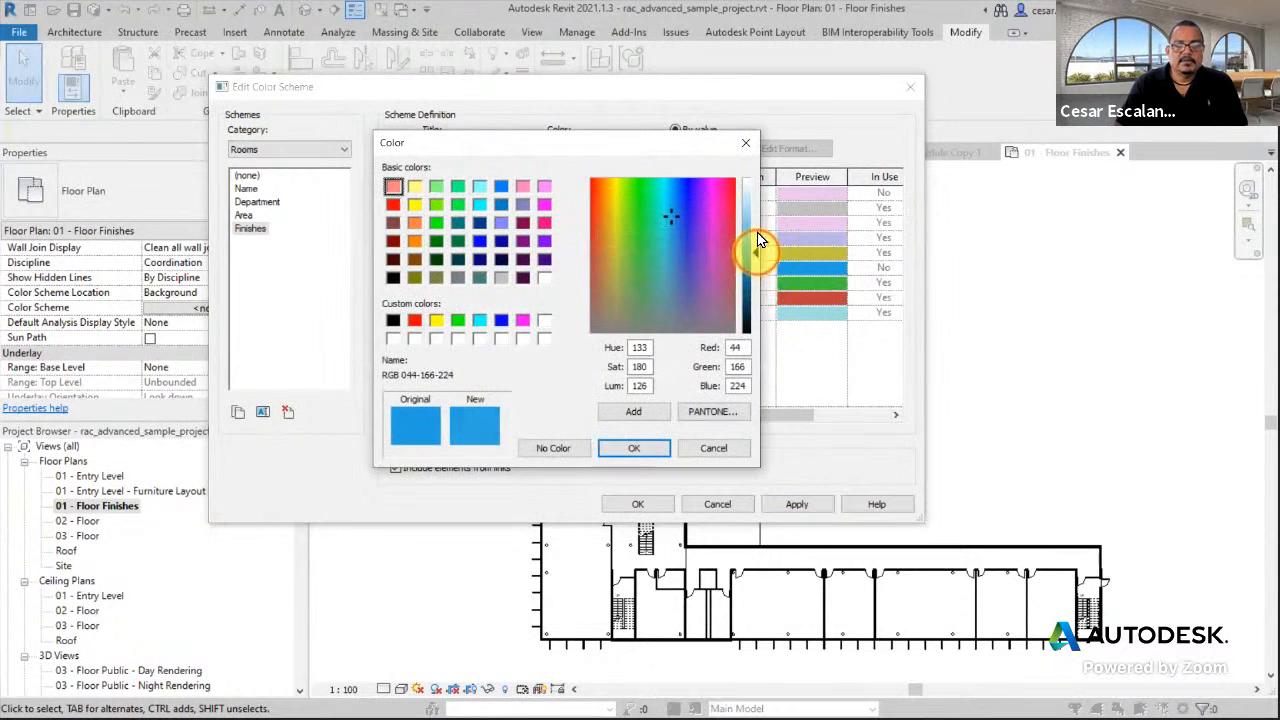
{"action": "left_click_drag", "start_coordinate": [757, 240], "coordinate": [757, 206]}
{"action": "left_click", "coordinate": [633, 448]}
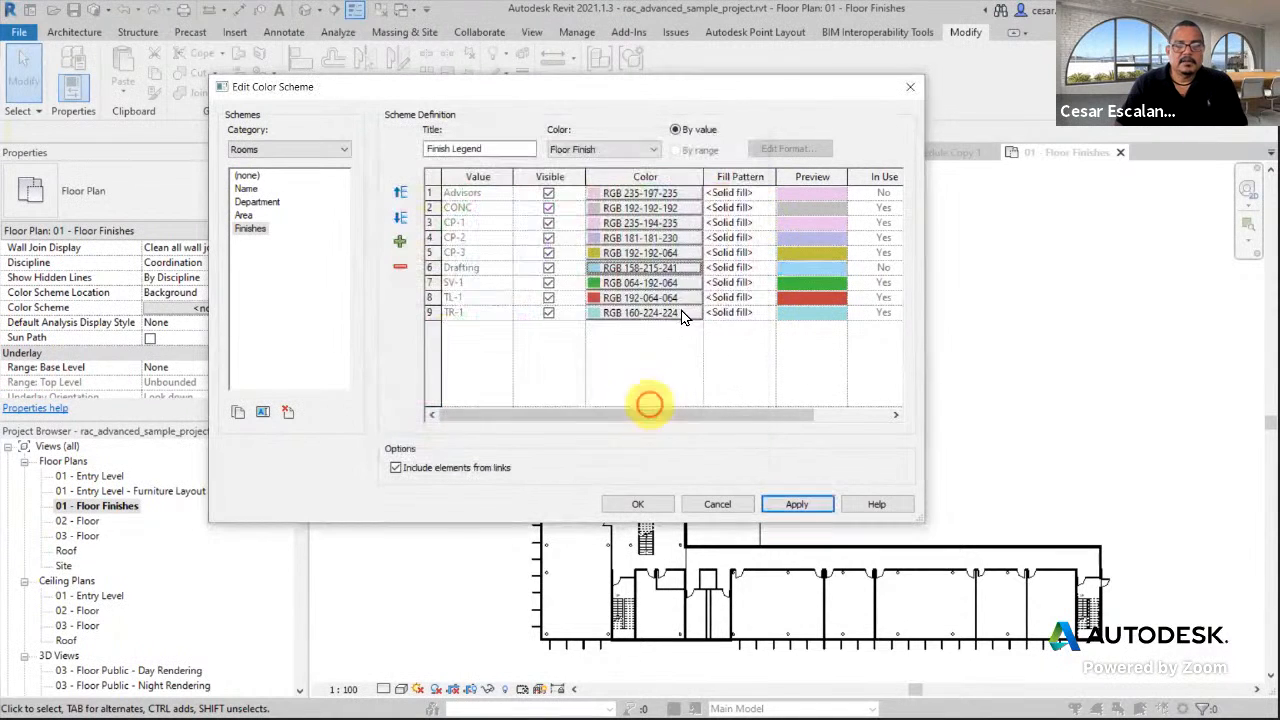
Lighten the SV-1 color to RGB 184-231-184 and the TL-1 color to RGB 217-140-140.
{"action": "left_click", "coordinate": [593, 282]}
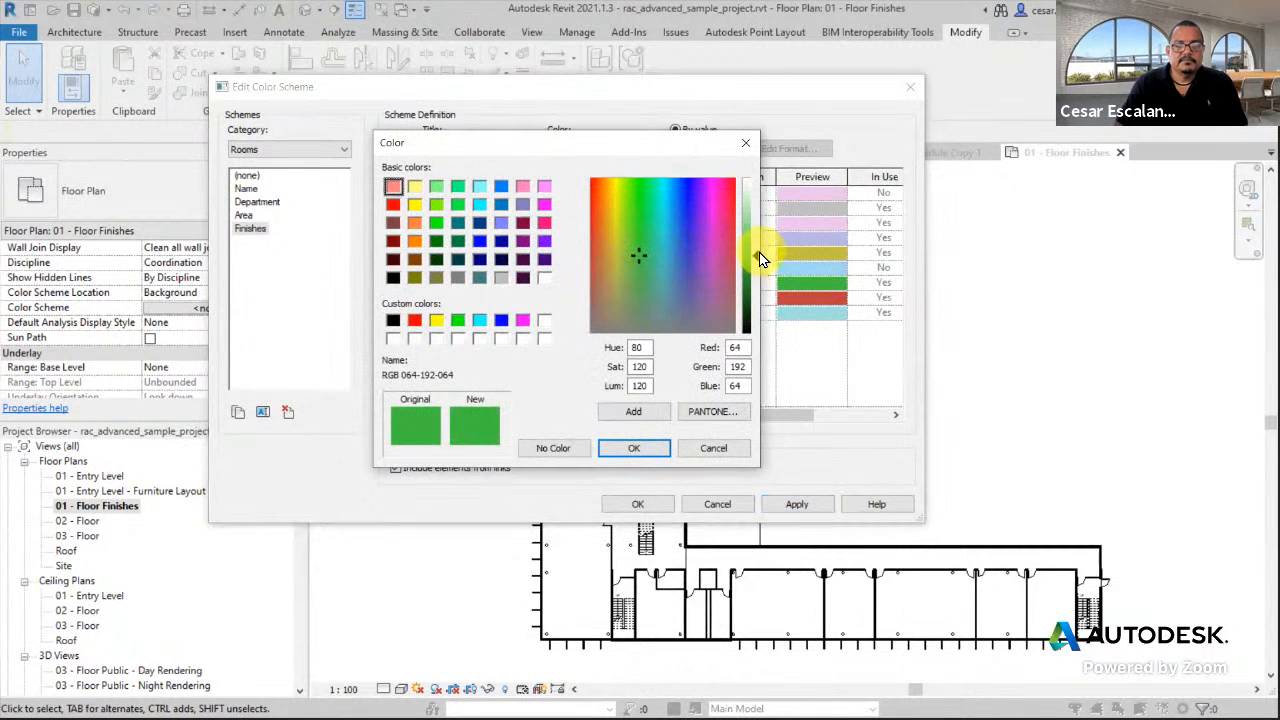
{"action": "left_click_drag", "start_coordinate": [759, 252], "coordinate": [752, 202]}
{"action": "left_click", "coordinate": [633, 448]}
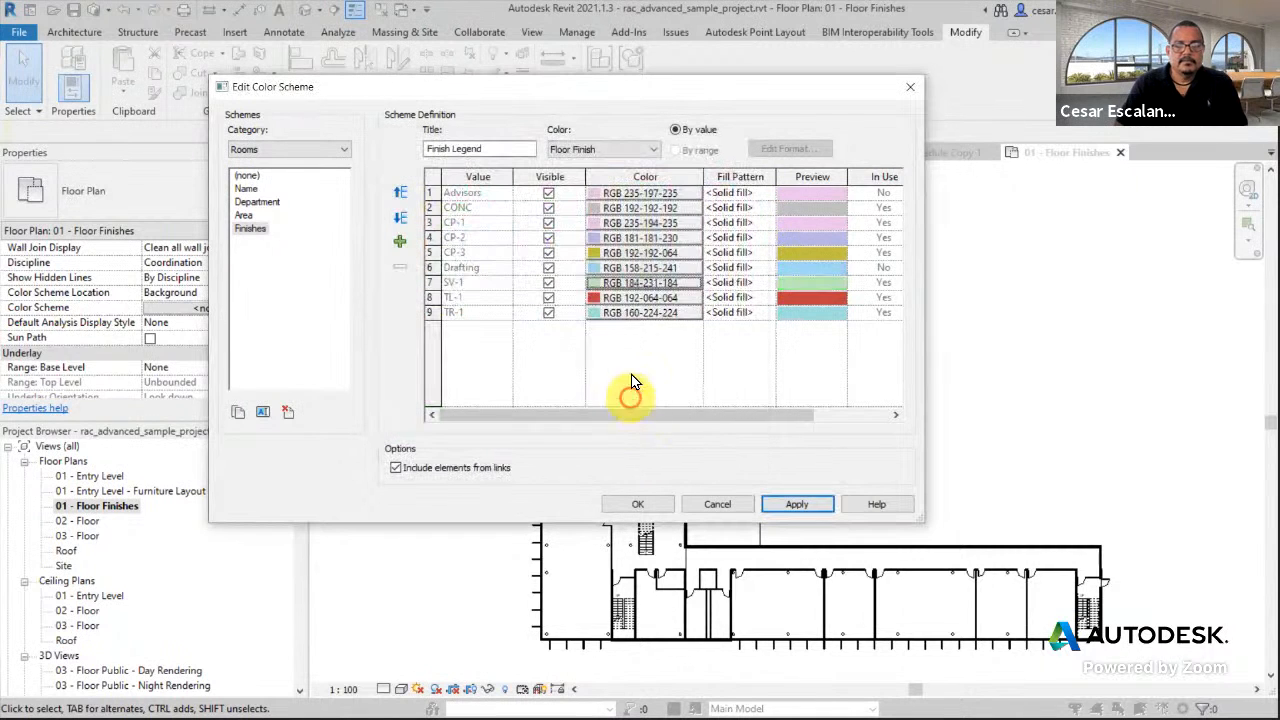
{"action": "left_click", "coordinate": [592, 299]}
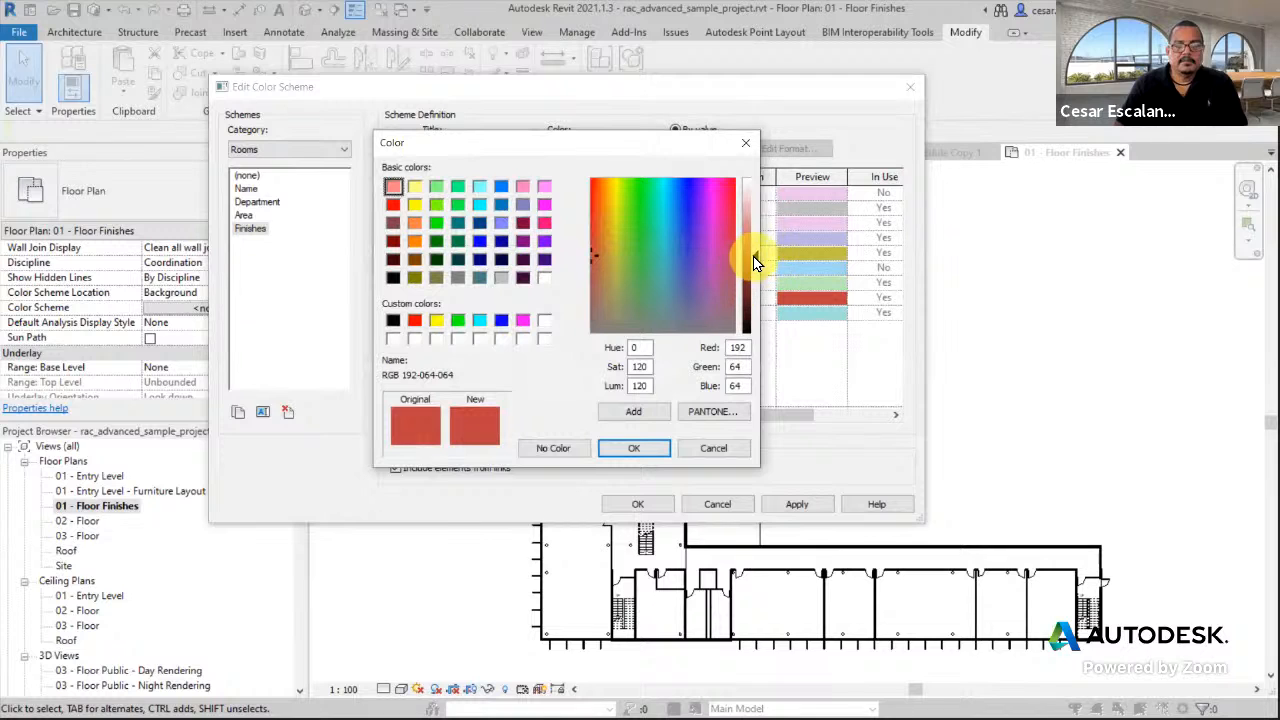
{"action": "left_click_drag", "start_coordinate": [757, 257], "coordinate": [759, 218]}
{"action": "left_click", "coordinate": [634, 448]}
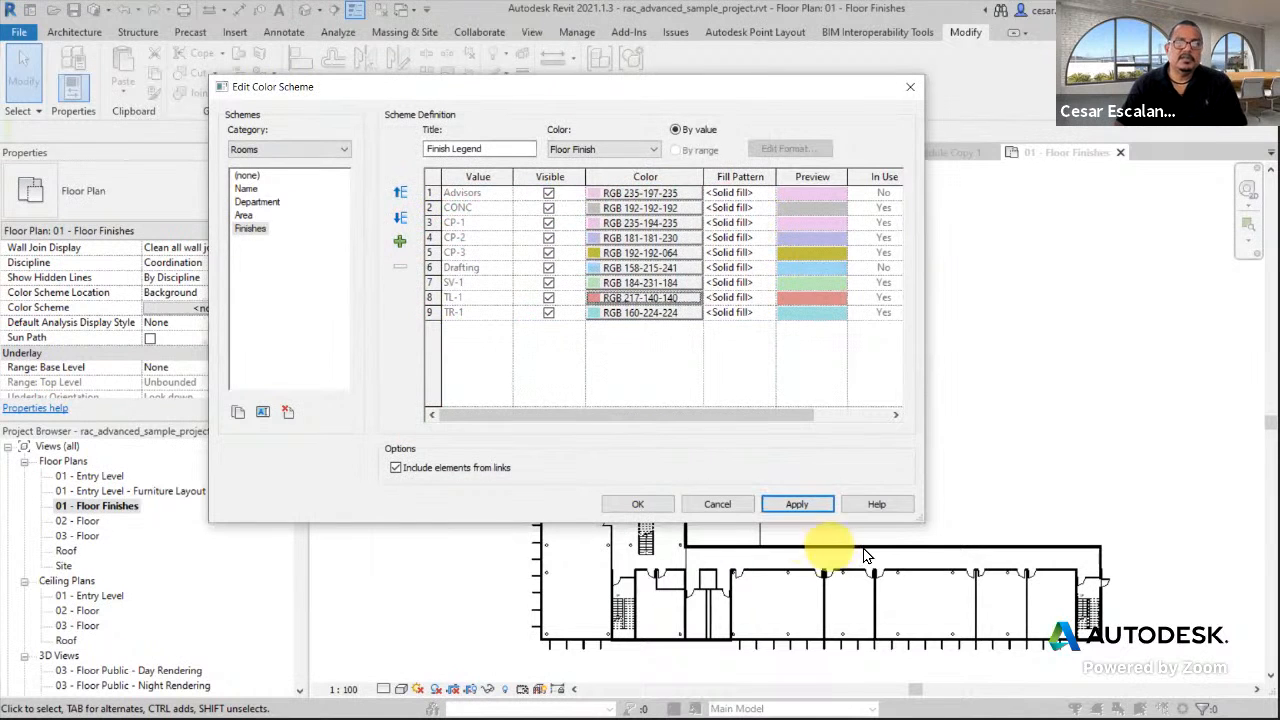
Apply the Finishes color scheme to the floor finishes plan and check the colored rooms in both wings.
{"action": "left_click", "coordinate": [797, 504]}
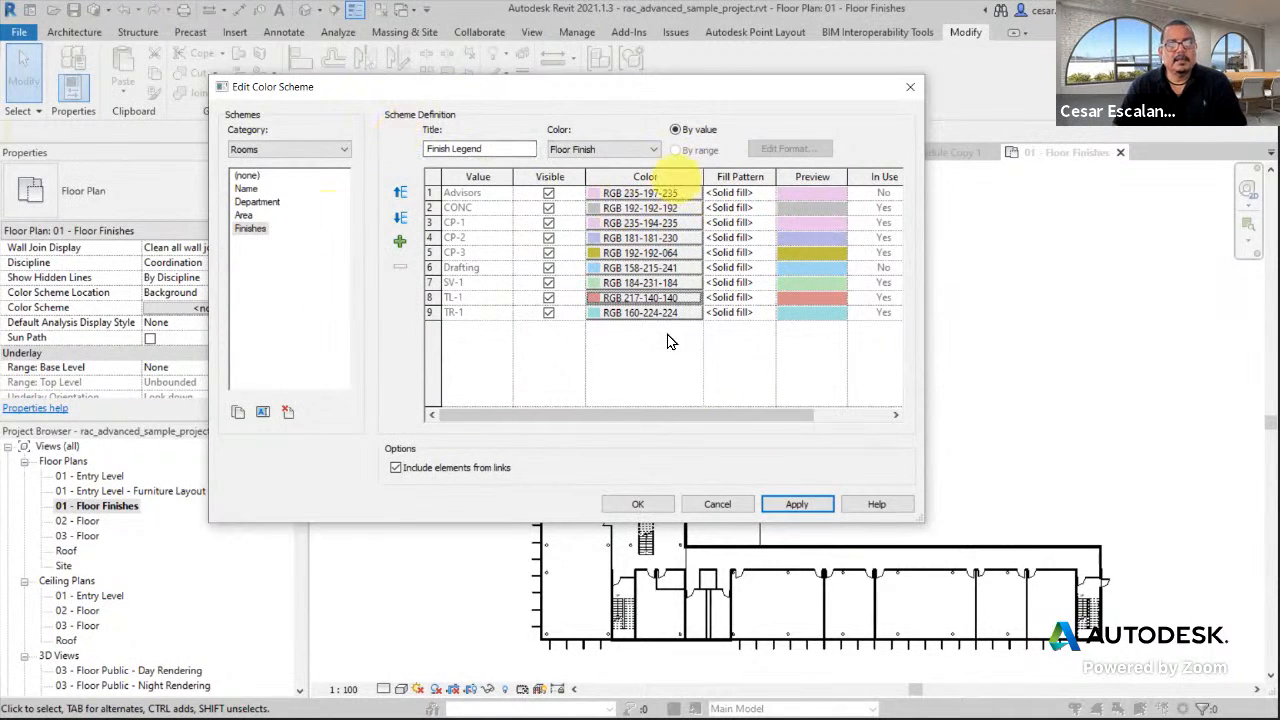
{"action": "left_click", "coordinate": [655, 504]}
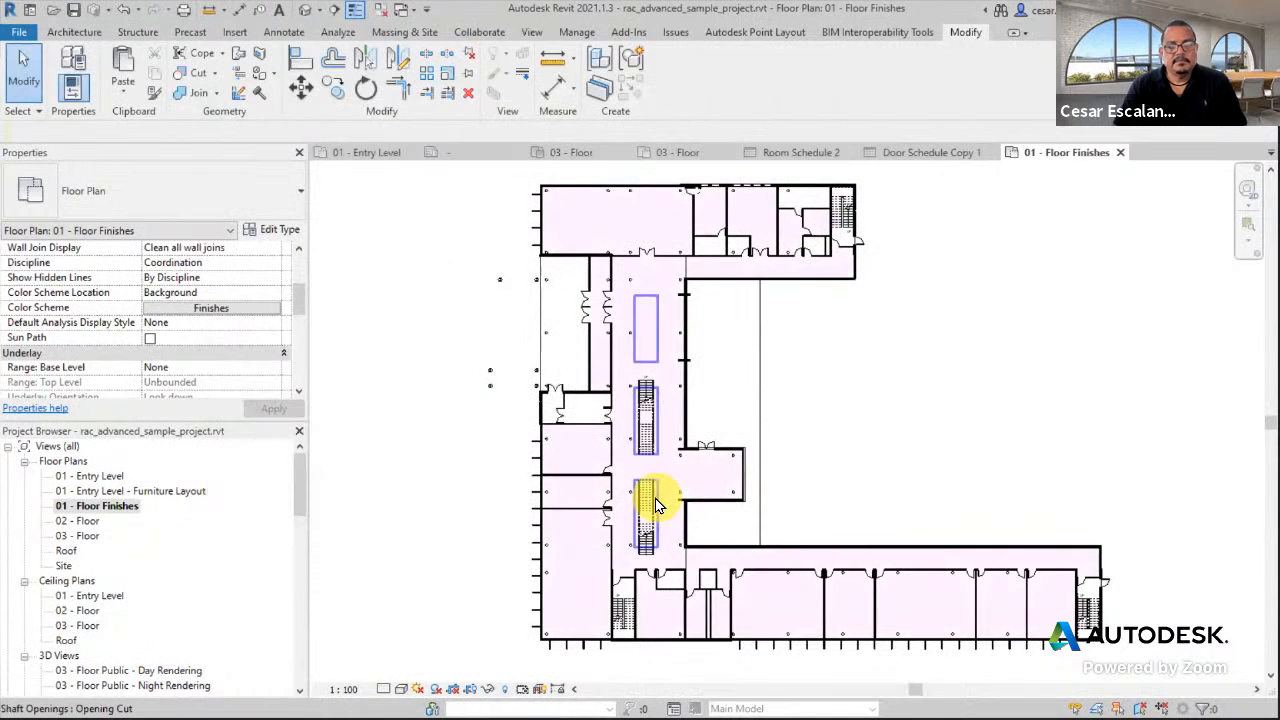
{"action": "middle_click_drag", "start_coordinate": [983, 423], "coordinate": [963, 371]}
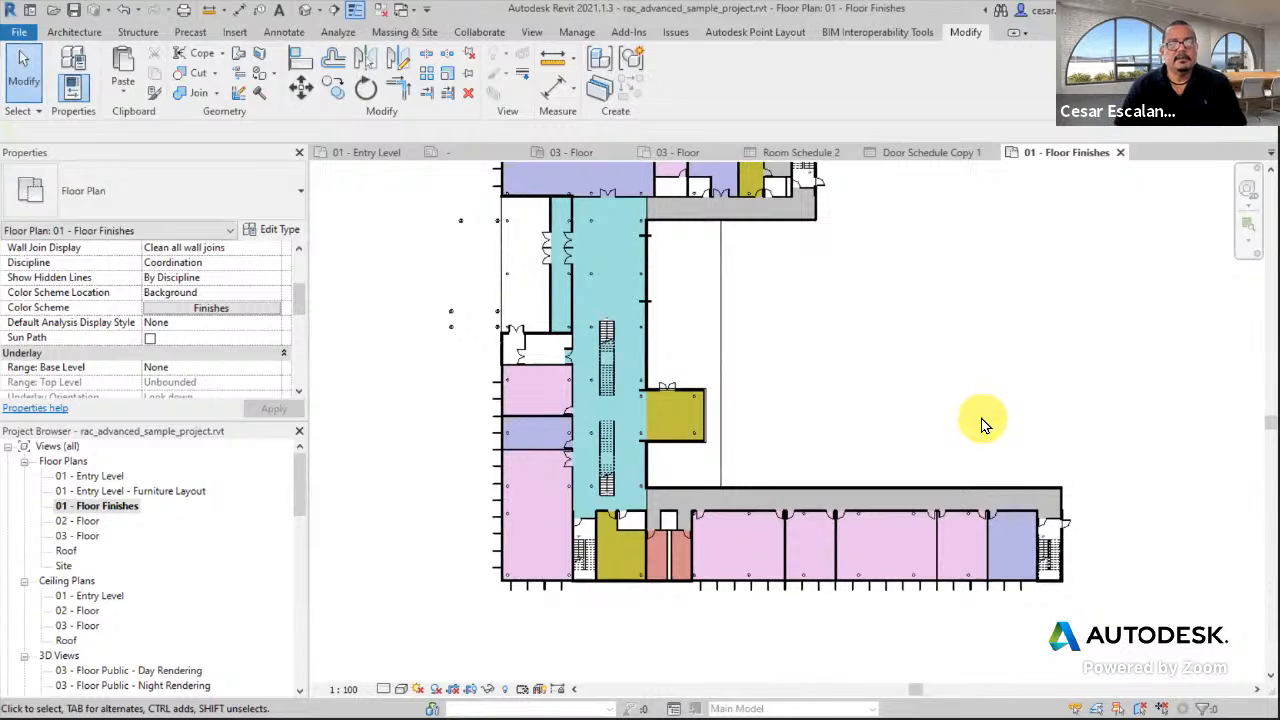
{"action": "middle_click_drag", "start_coordinate": [986, 391], "coordinate": [966, 461]}
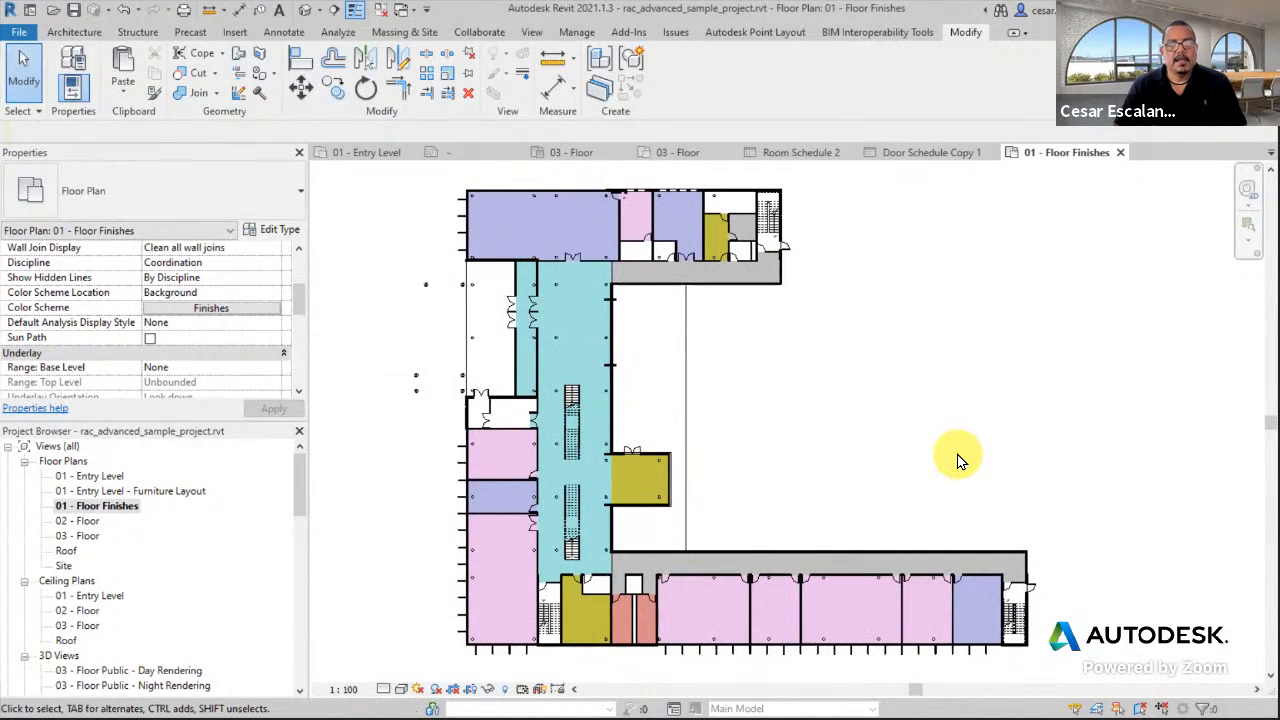
Place a color fill legend in the open area between the upper and lower wings of the floor finishes plan.
{"action": "left_click", "coordinate": [78, 33]}
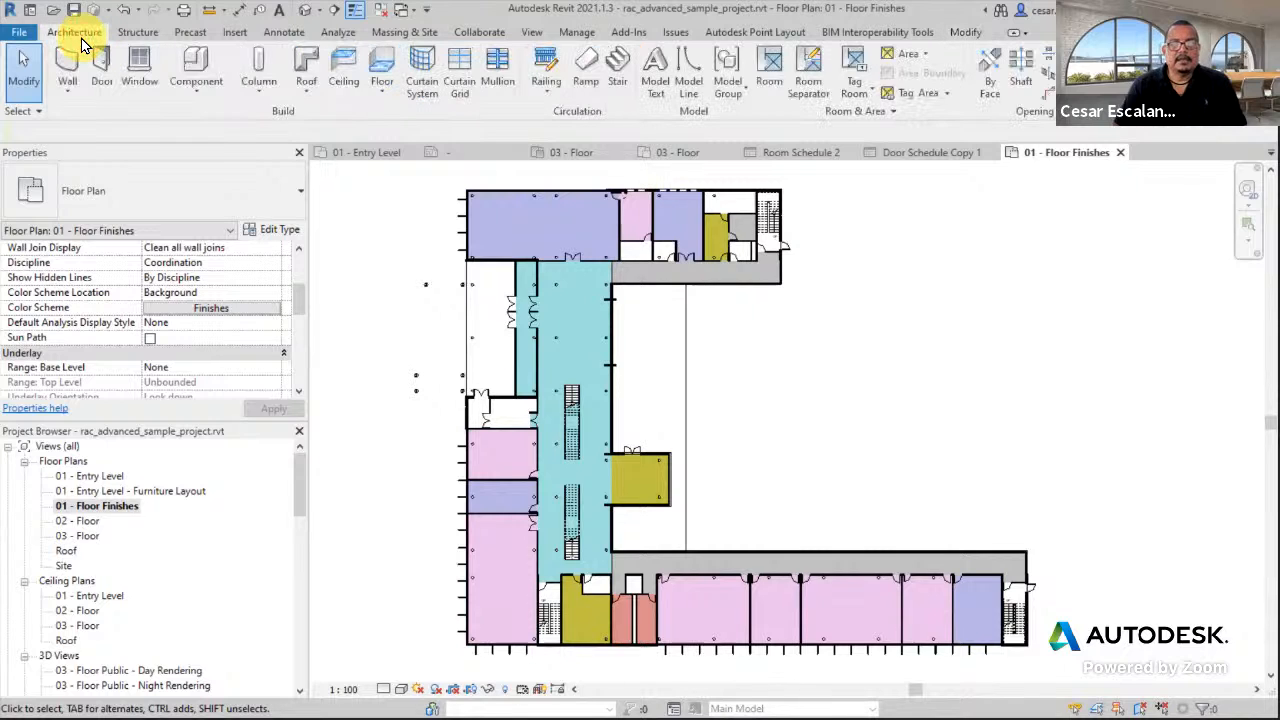
{"action": "left_click", "coordinate": [493, 40]}
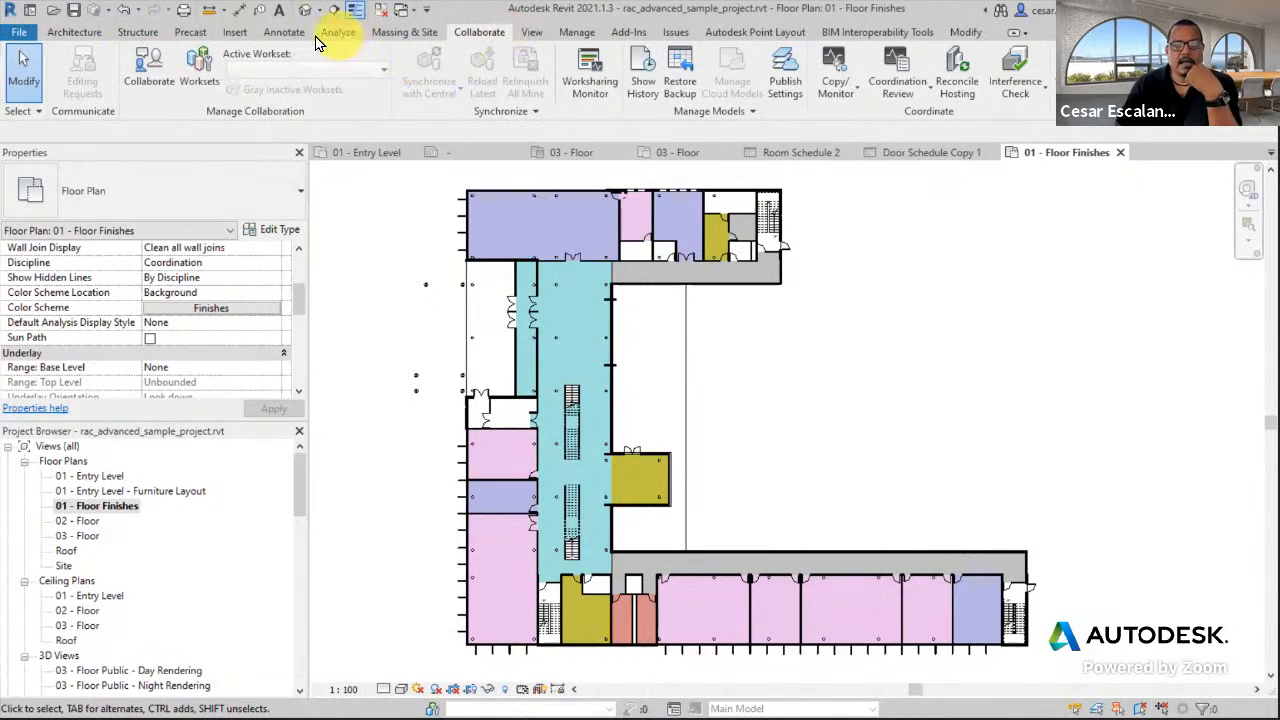
{"action": "left_click", "coordinate": [285, 34]}
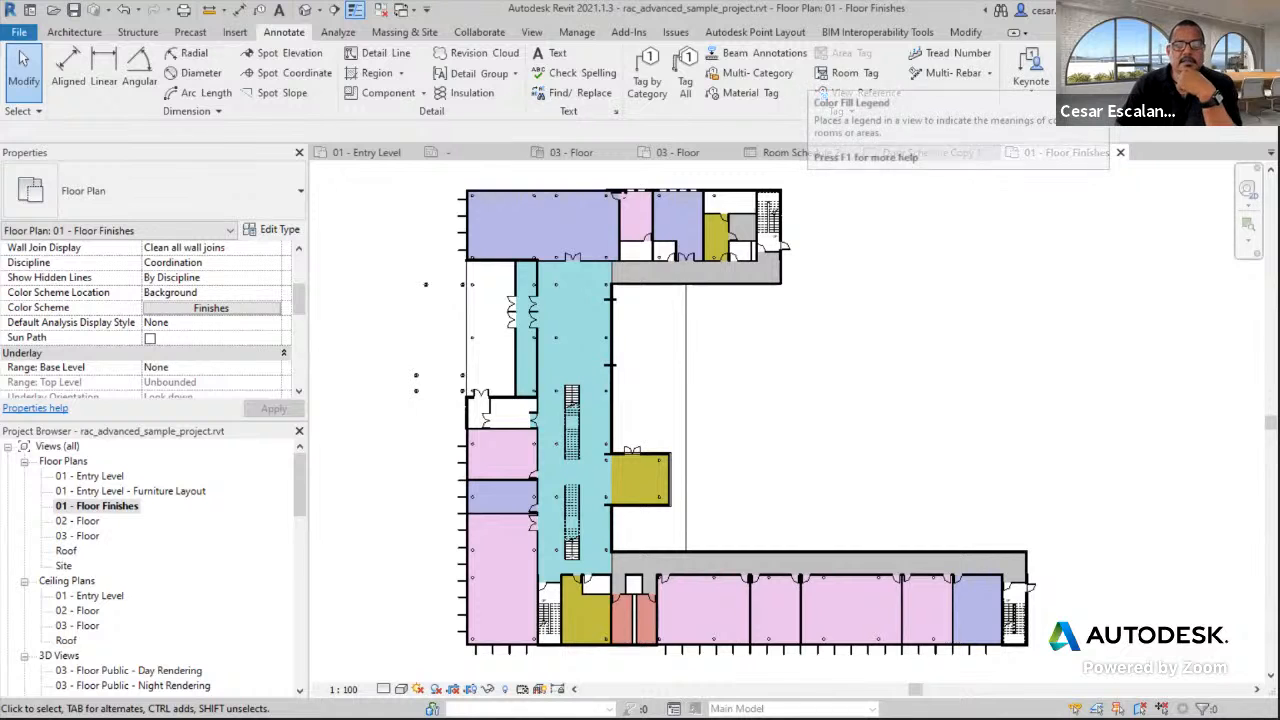
{"action": "left_click", "coordinate": [1112, 92]}
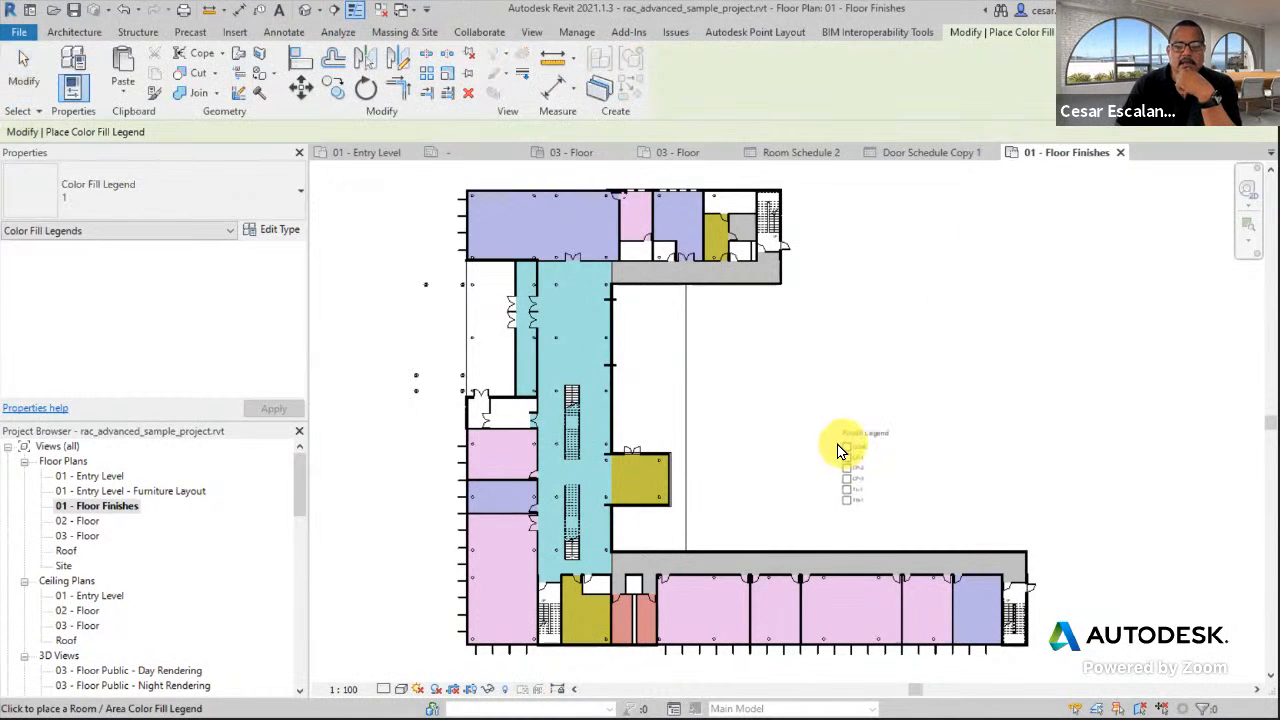
{"action": "left_click", "coordinate": [838, 447]}
{"action": "scroll", "coordinate": [929, 464], "scroll_direction": "up", "scroll_amount": 2}
{"action": "middle_click_drag", "start_coordinate": [929, 464], "coordinate": [985, 377]}
{"action": "scroll", "coordinate": [985, 377], "scroll_direction": "down", "scroll_amount": 3}
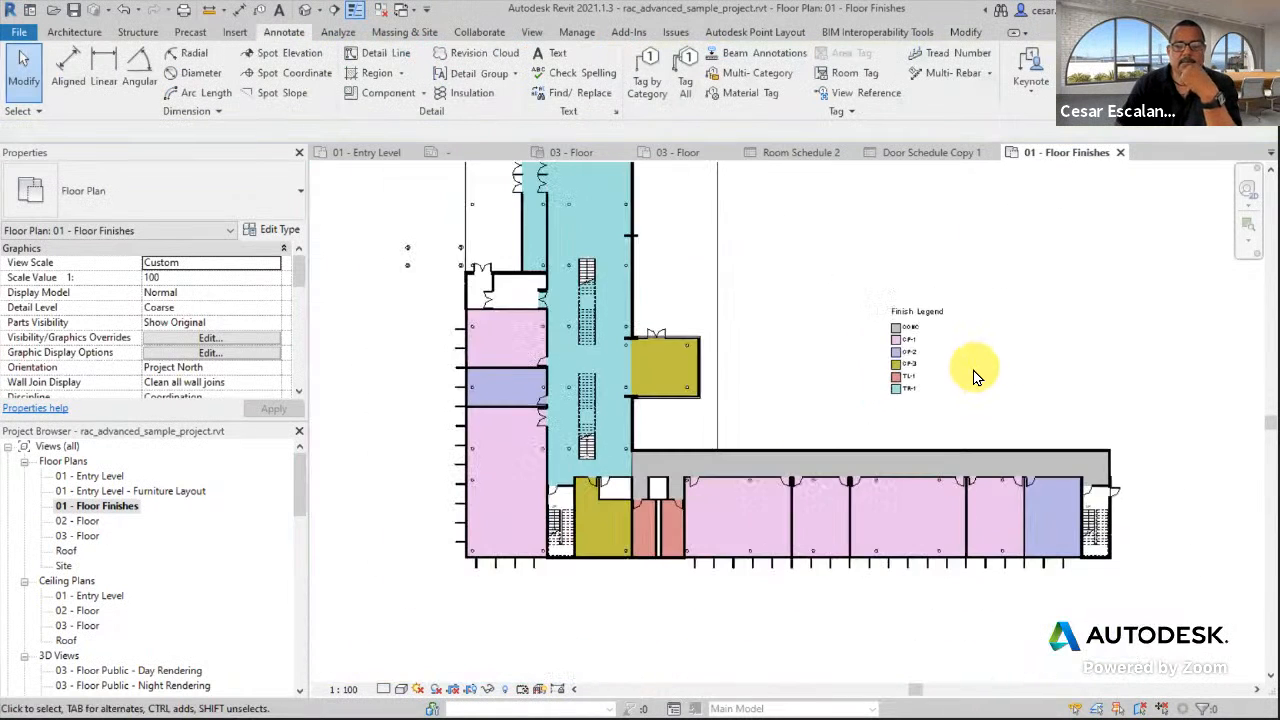
Move the Finish Legend to the blank area just below the lower wing of the plan.
{"action": "left_click", "coordinate": [912, 345]}
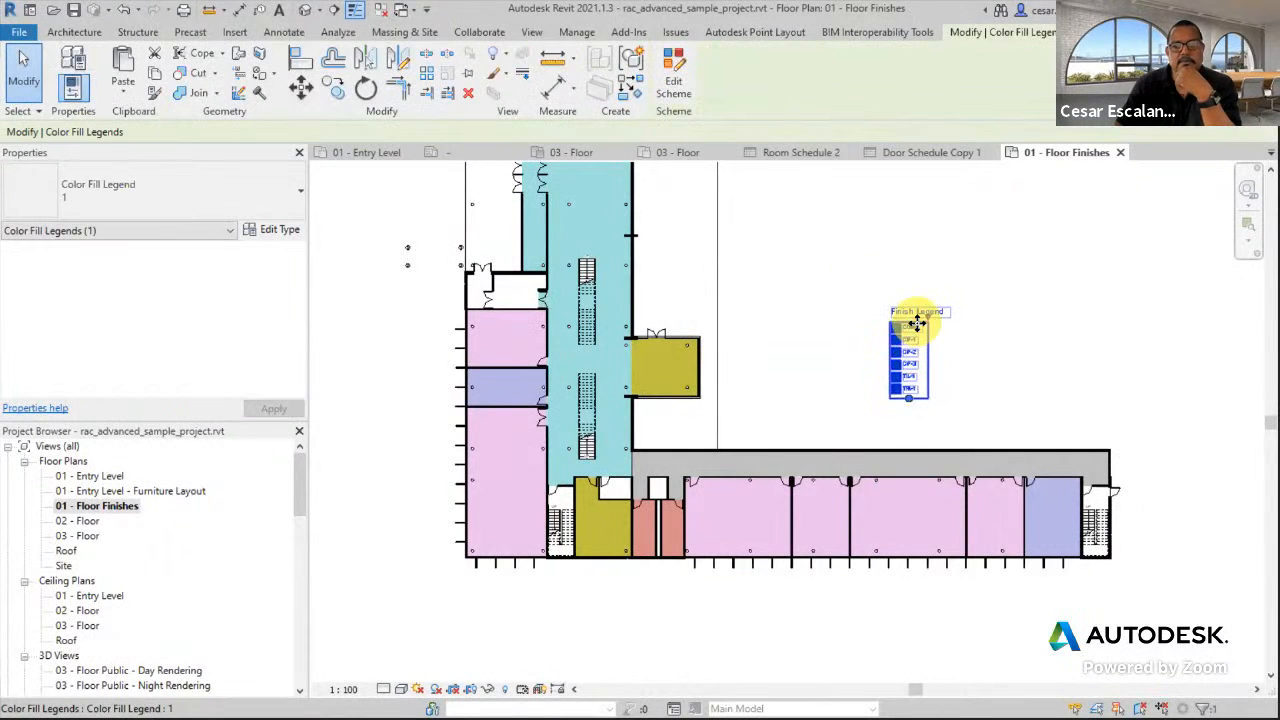
{"action": "left_click_drag", "start_coordinate": [916, 333], "coordinate": [689, 604]}
{"action": "mouse_move", "coordinate": [750, 643]}
{"action": "middle_mouse_down"}
{"action": "mouse_move", "coordinate": [794, 503]}
{"action": "mouse_move", "coordinate": [780, 594]}
{"action": "mouse_move", "coordinate": [766, 586]}
{"action": "mouse_move", "coordinate": [766, 551]}
{"action": "middle_mouse_up"}
{"action": "scroll", "coordinate": [749, 574], "scroll_direction": "up", "scroll_amount": 2}
{"action": "scroll", "coordinate": [766, 586], "scroll_direction": "down", "scroll_amount": 1}
{"action": "left_click", "coordinate": [780, 538]}
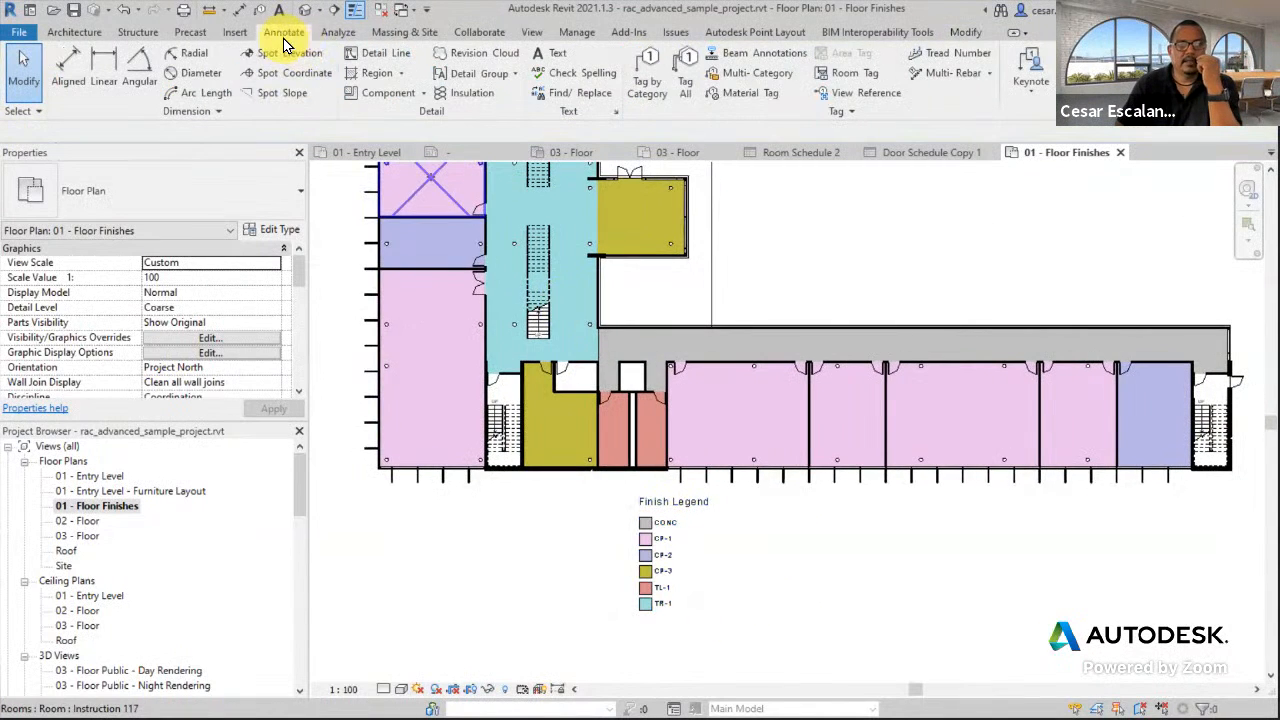
{"action": "scroll", "coordinate": [826, 286], "scroll_direction": "down", "scroll_amount": 2}
{"action": "middle_click_drag", "start_coordinate": [829, 286], "coordinate": [920, 450]}
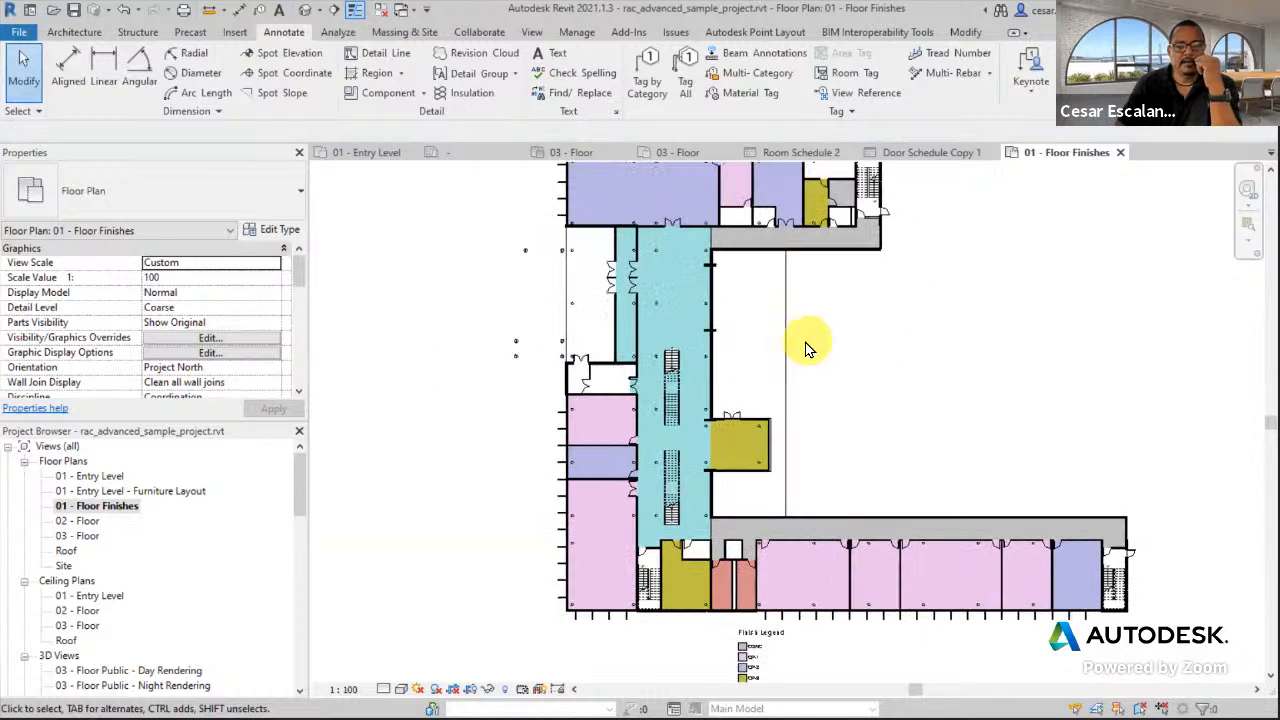
Undo the legend's move, its placement and the application of the Finishes color scheme to the plan.
{"action": "left_click", "coordinate": [118, 12]}
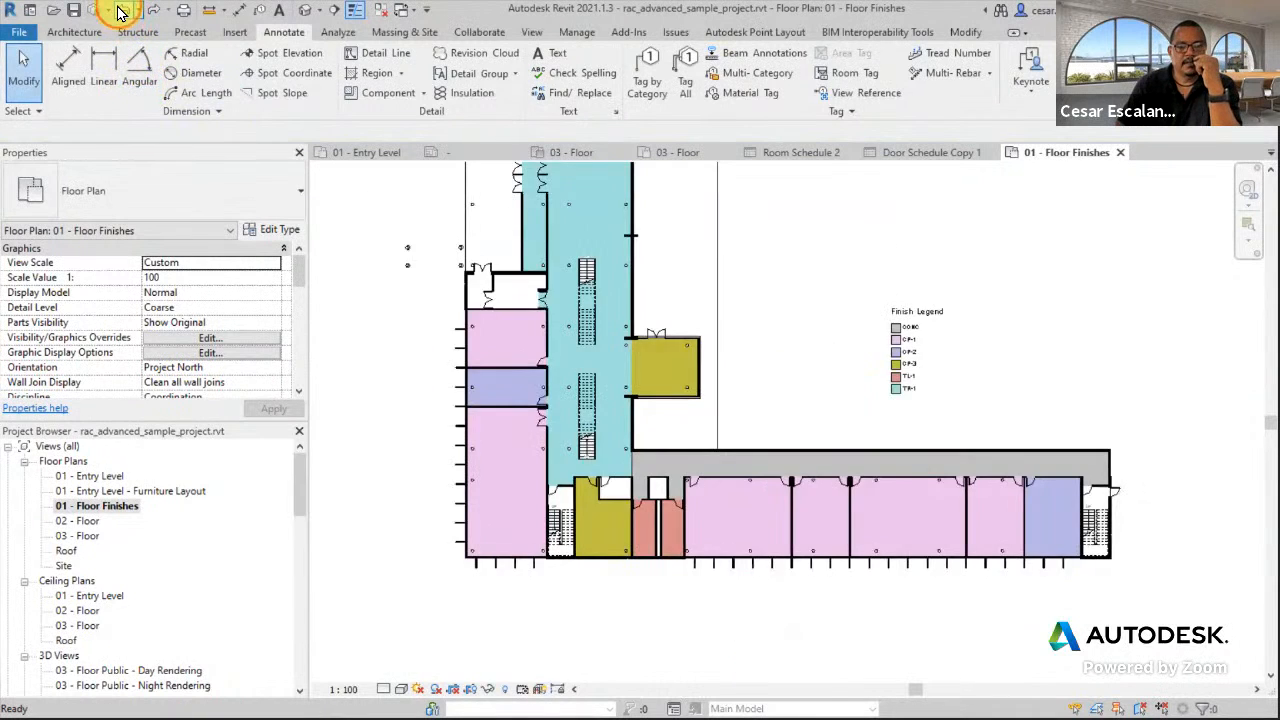
{"action": "left_click", "coordinate": [118, 12]}
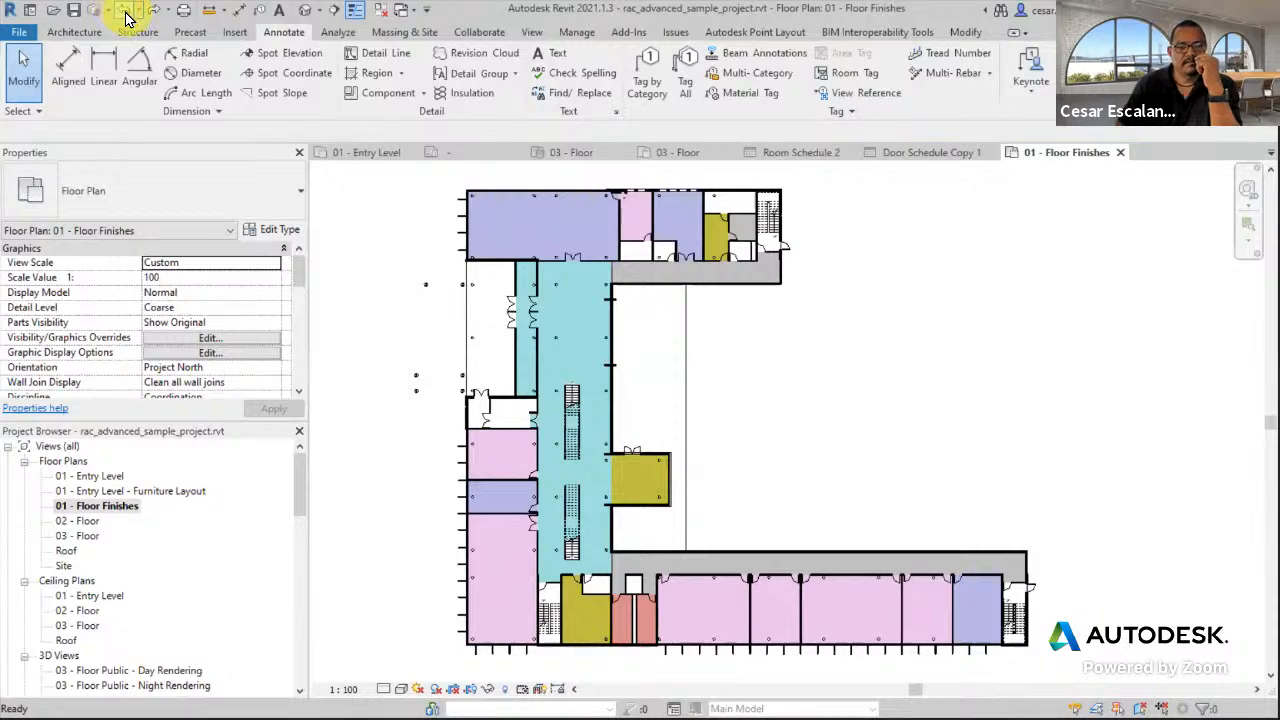
{"action": "left_click", "coordinate": [127, 16]}
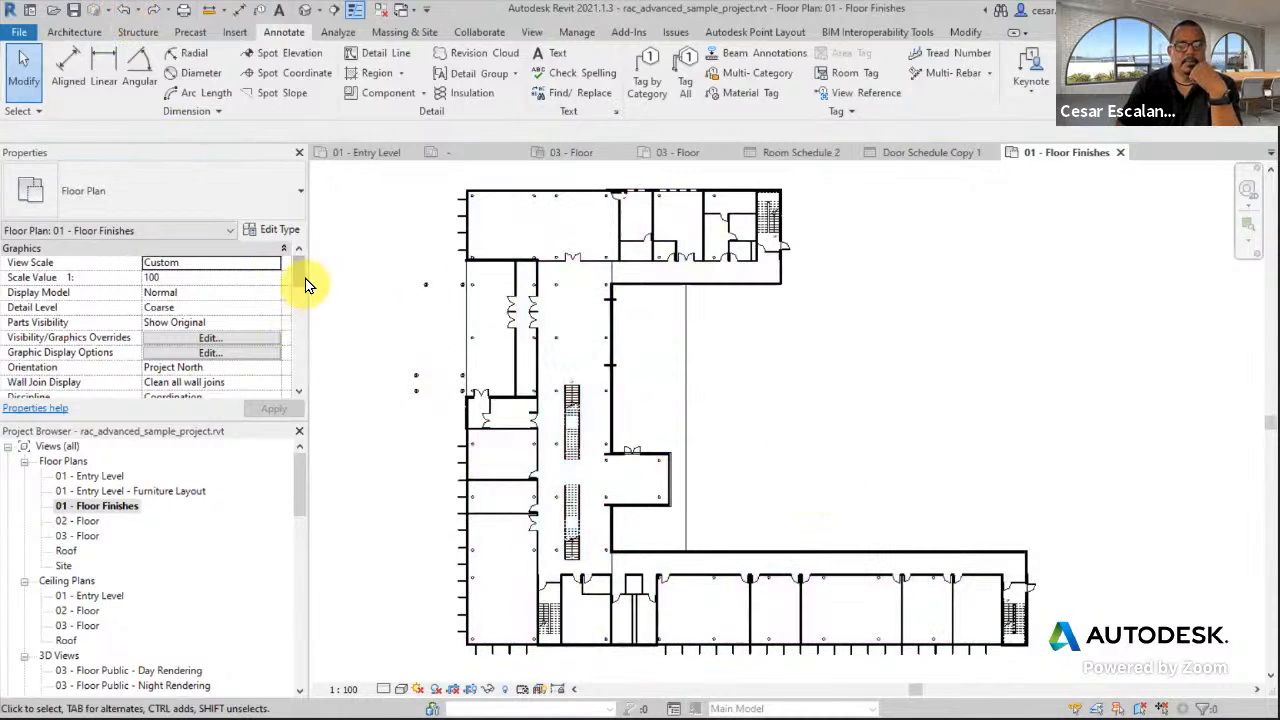
{"action": "scroll", "coordinate": [305, 282], "scroll_direction": "down", "scroll_amount": 1}
{"action": "scroll", "coordinate": [305, 300], "scroll_direction": "up", "scroll_amount": 1}
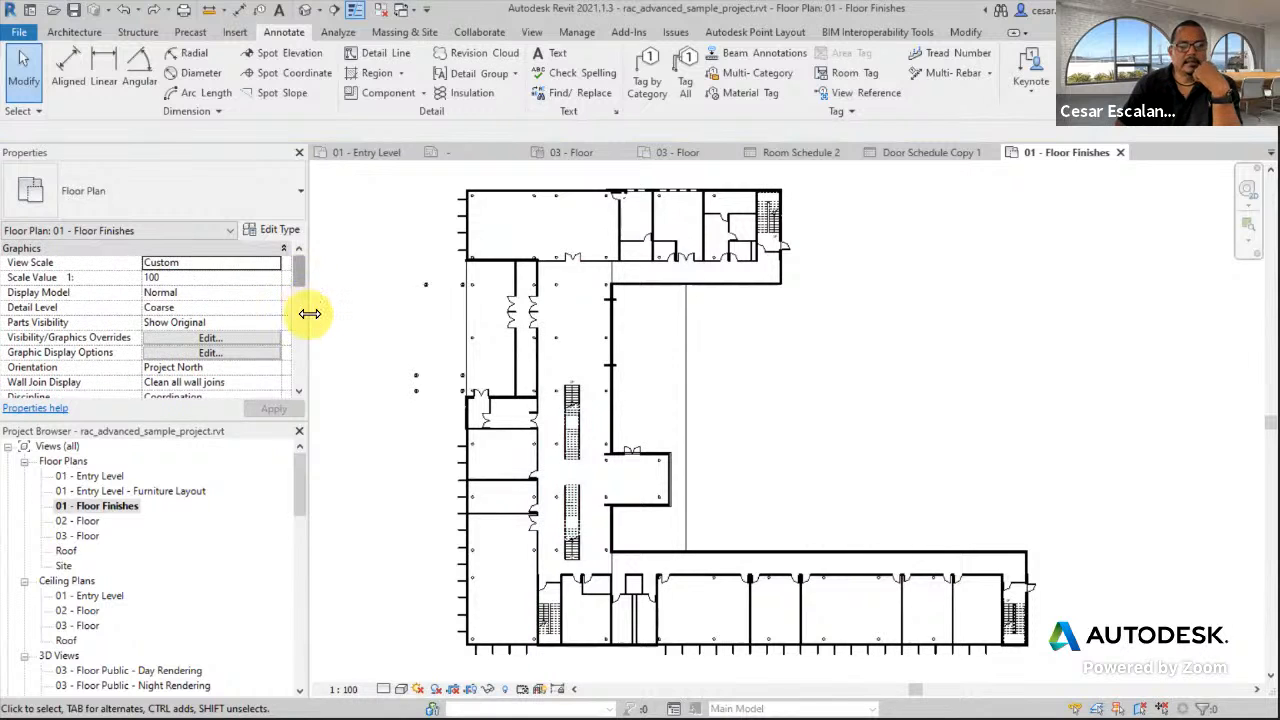
Duplicate the Name room color scheme for the floor finishes plan and call the copy Finishes.
{"action": "scroll", "coordinate": [251, 378], "scroll_direction": "down", "scroll_amount": 5}
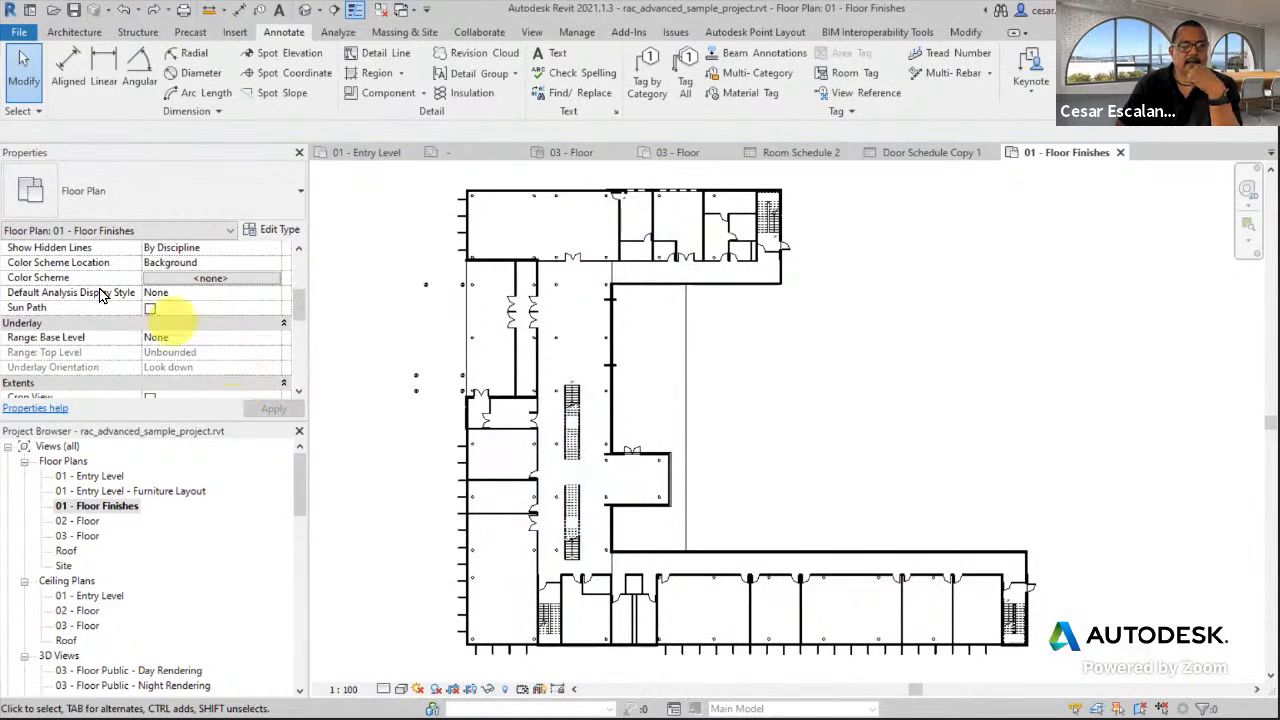
{"action": "left_click", "coordinate": [211, 277]}
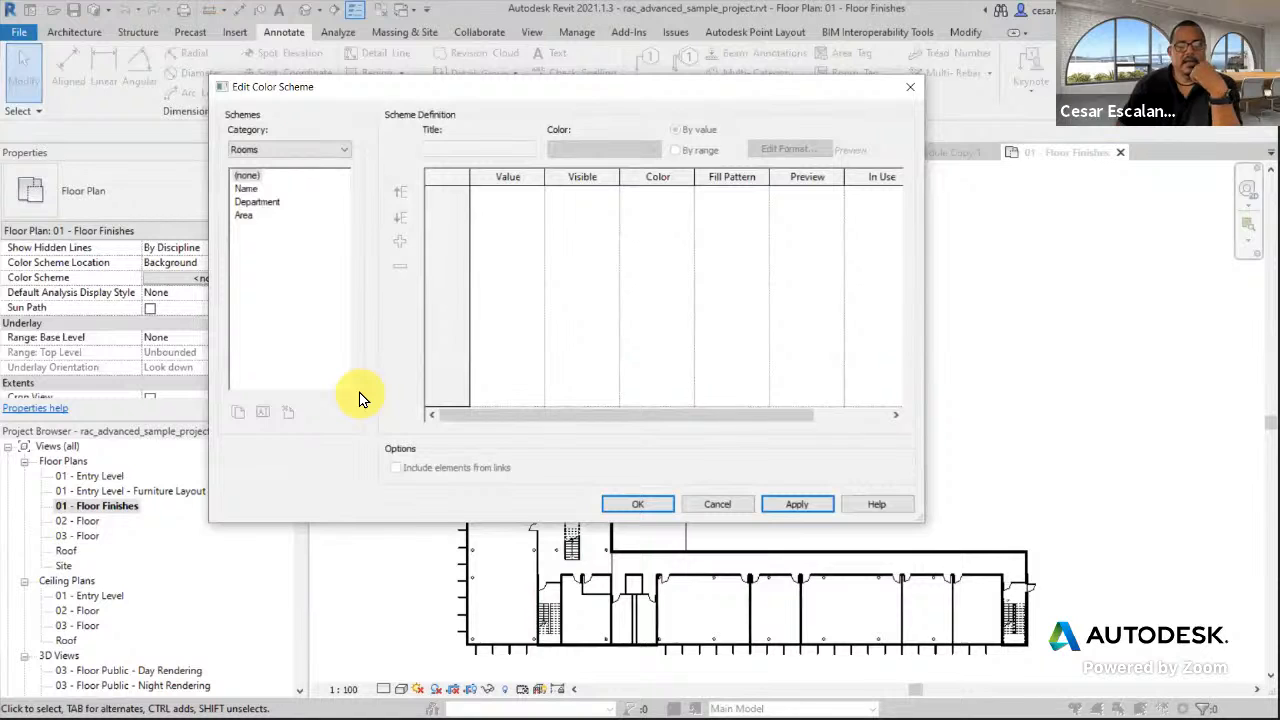
{"action": "left_click", "coordinate": [247, 189]}
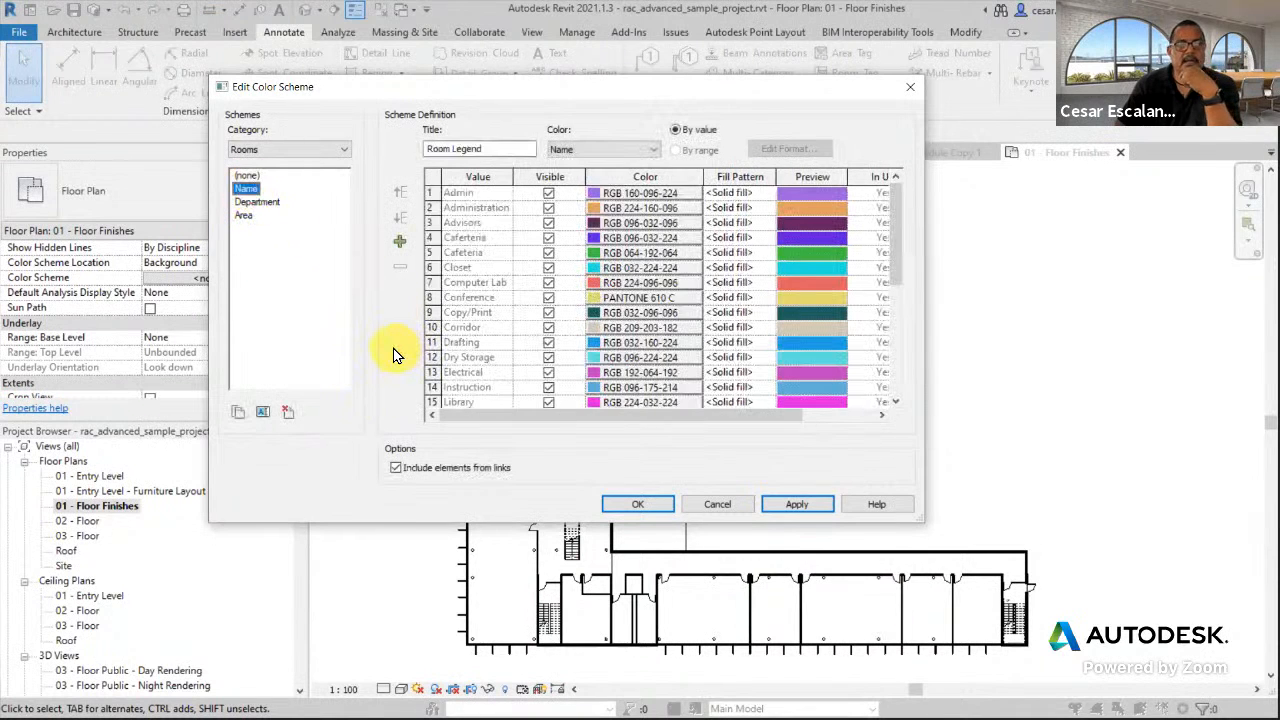
{"action": "left_click", "coordinate": [238, 416]}
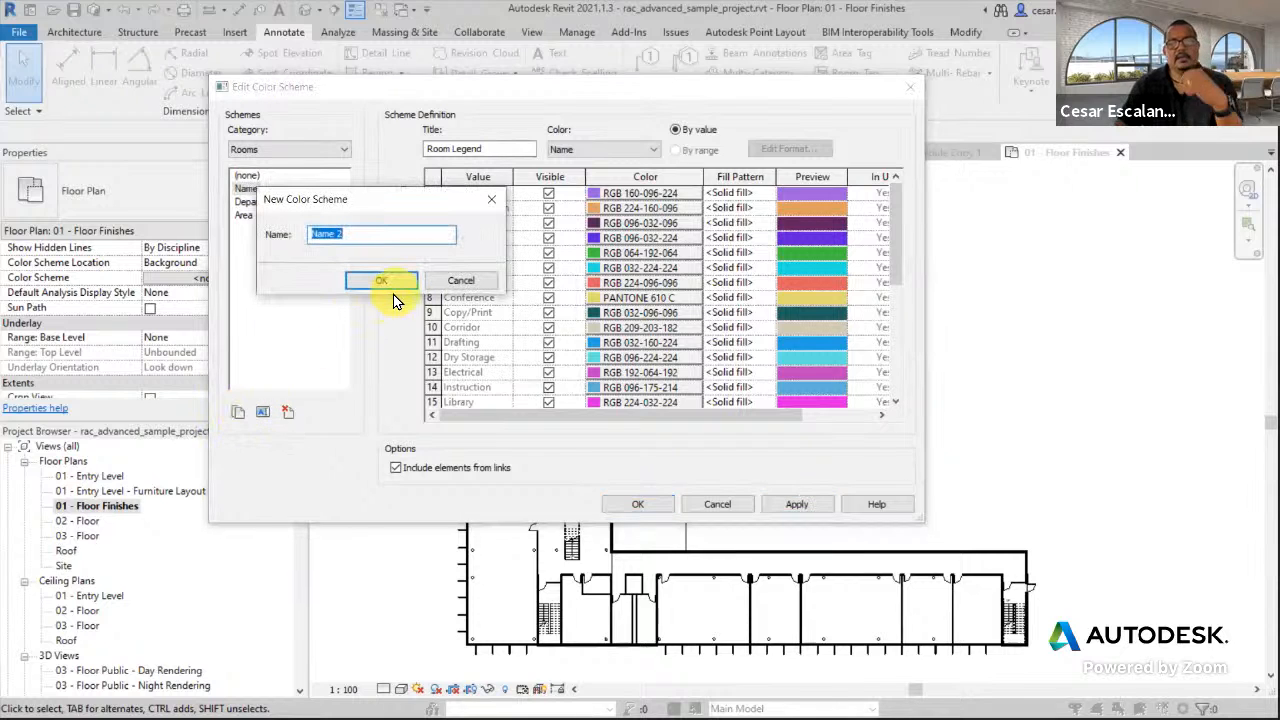
{"action": "type", "text": "Finsi"}
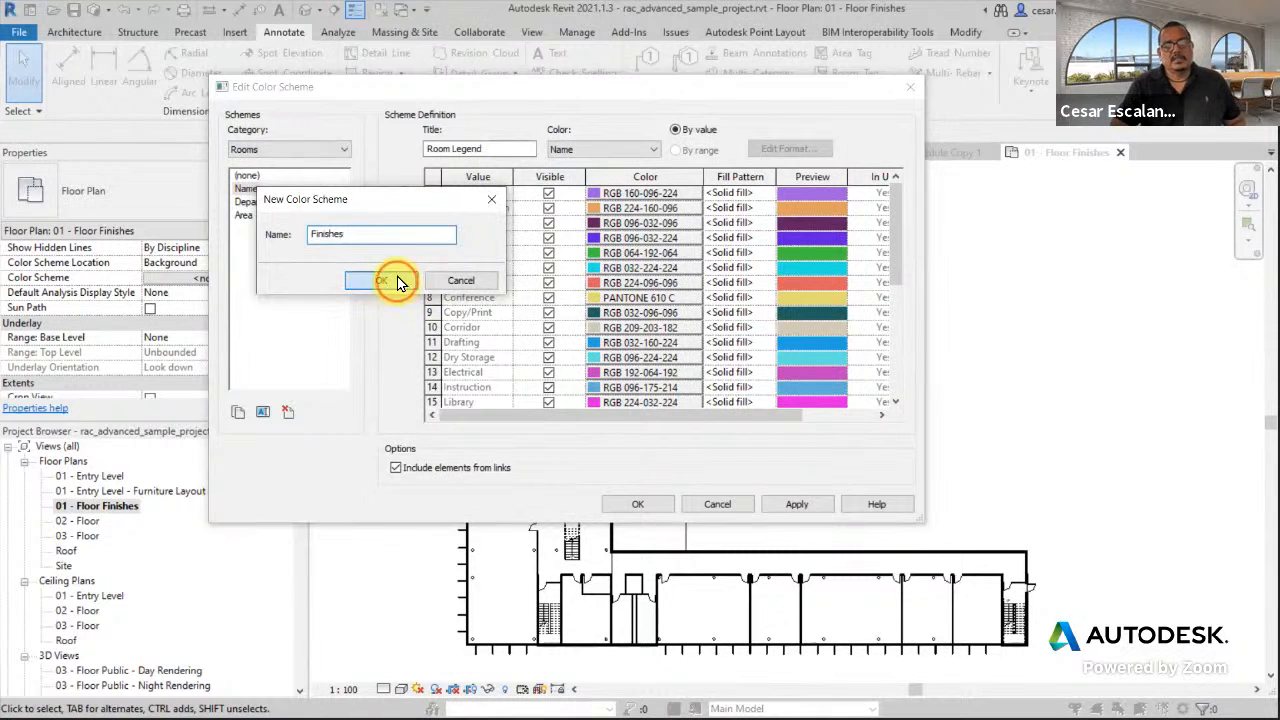
{"action": "left_click", "coordinate": [397, 281]}
Title the Finishes scheme "Finish Legend" and color it by Floor Finish, accepting the loss of the existing colors.
{"action": "double_click", "coordinate": [455, 150]}
{"action": "key", "text": "BackSpace"}
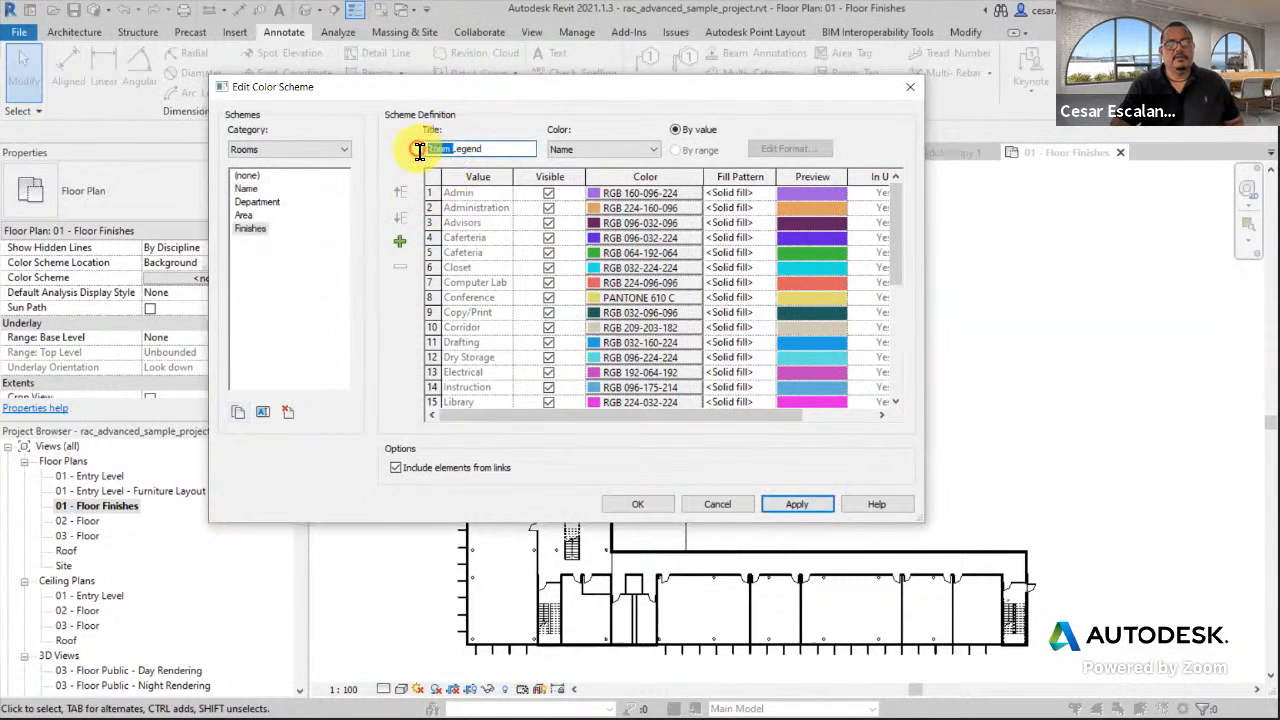
{"action": "type", "text": "Finish"}
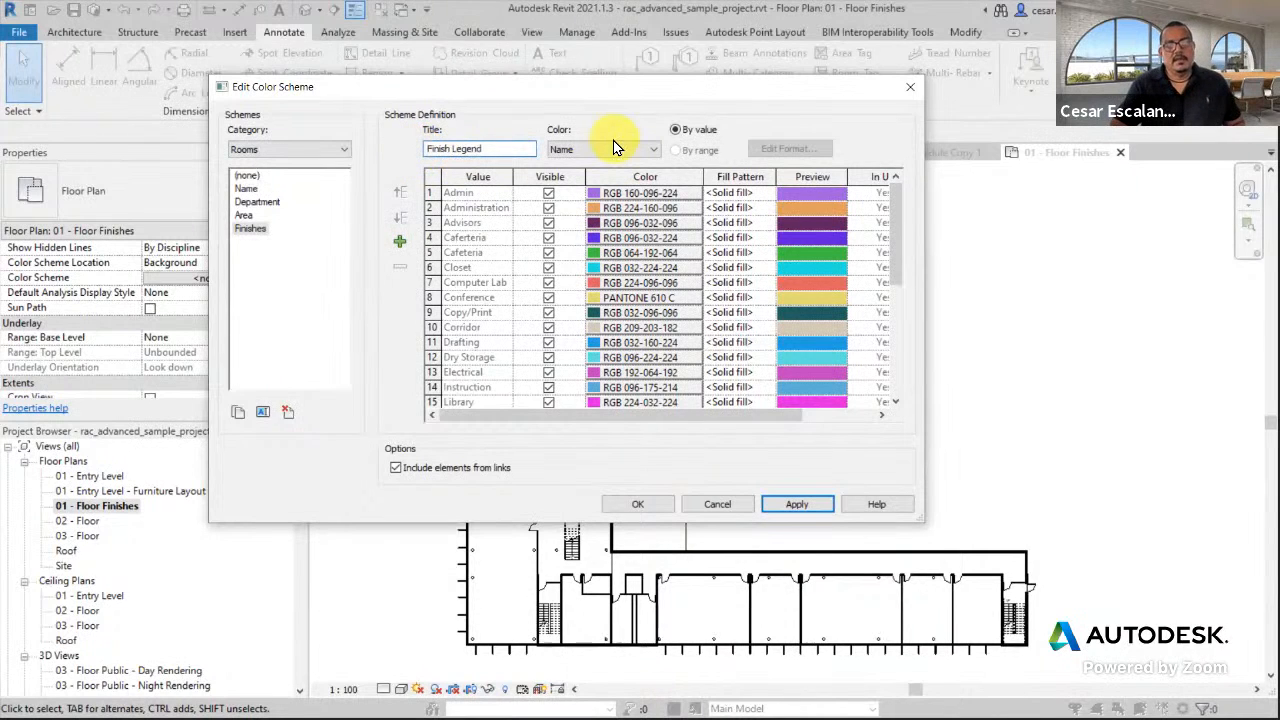
{"action": "left_click", "coordinate": [625, 150]}
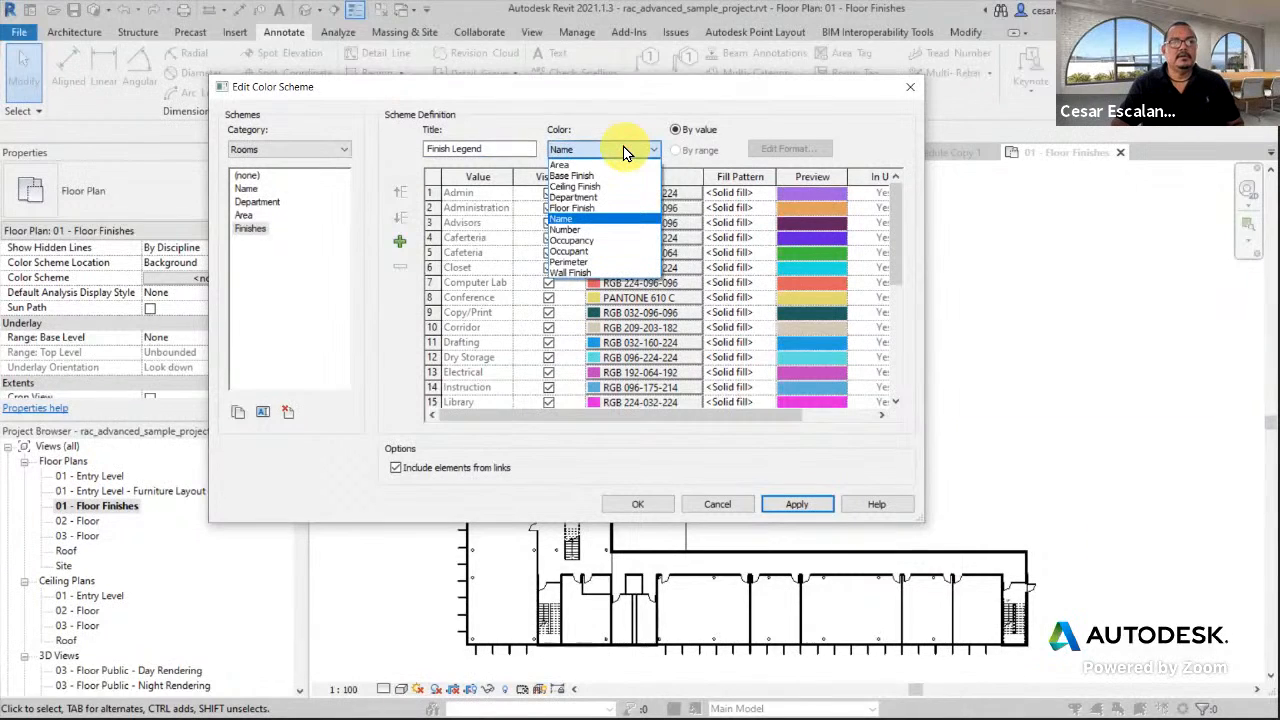
{"action": "left_click", "coordinate": [585, 207]}
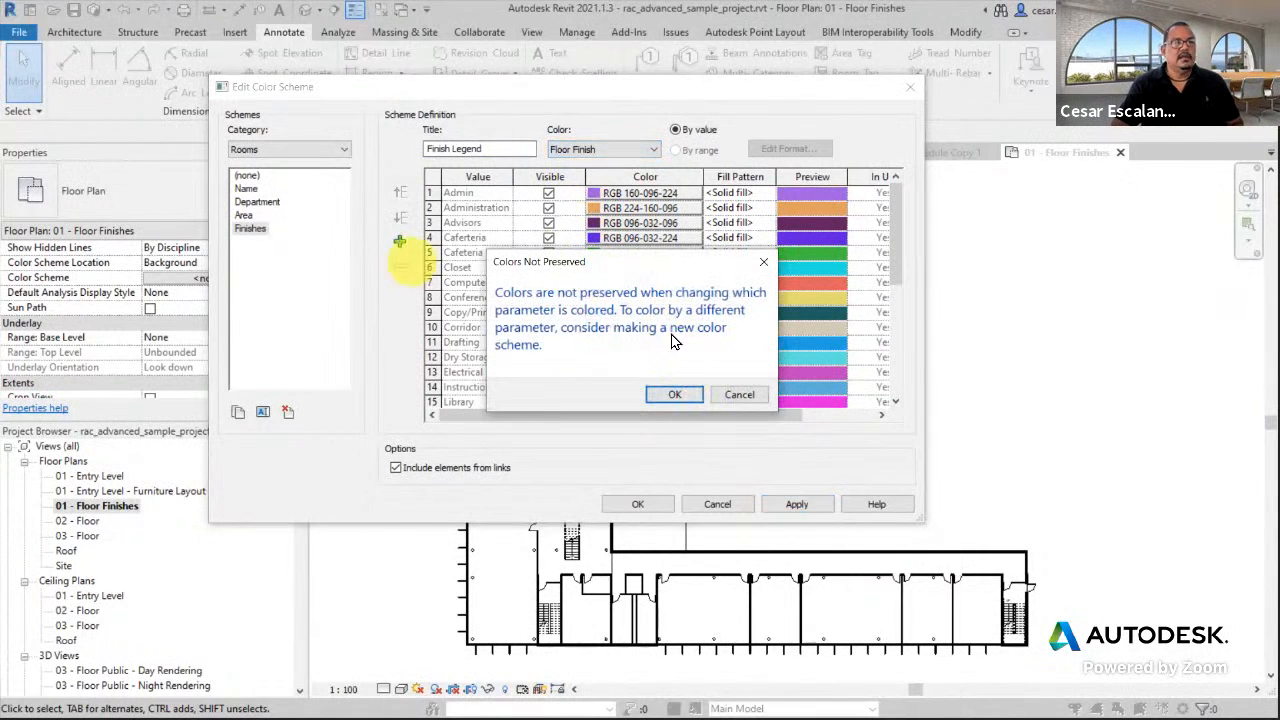
{"action": "left_click", "coordinate": [677, 396]}
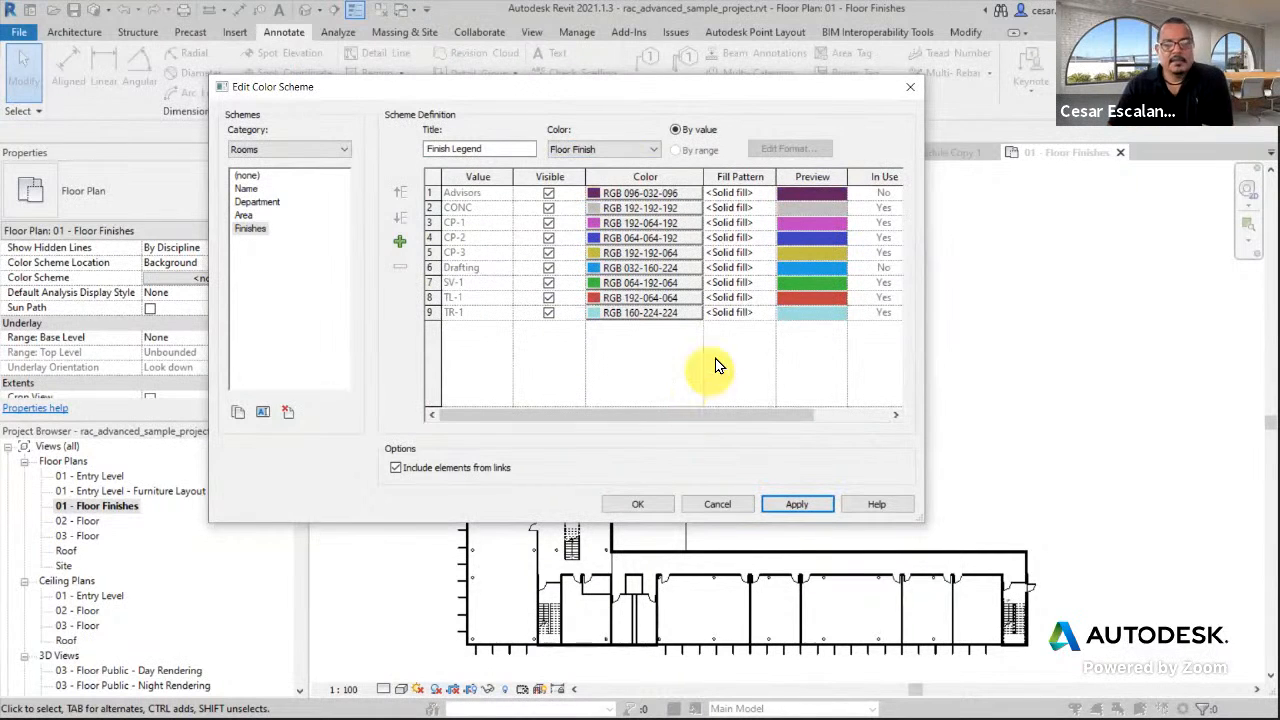
Lighten the Advisors color to about RGB 231-184-231 and CP-1 to about RGB 214-133-214, keeping the CONC gray.
{"action": "left_click", "coordinate": [649, 192]}
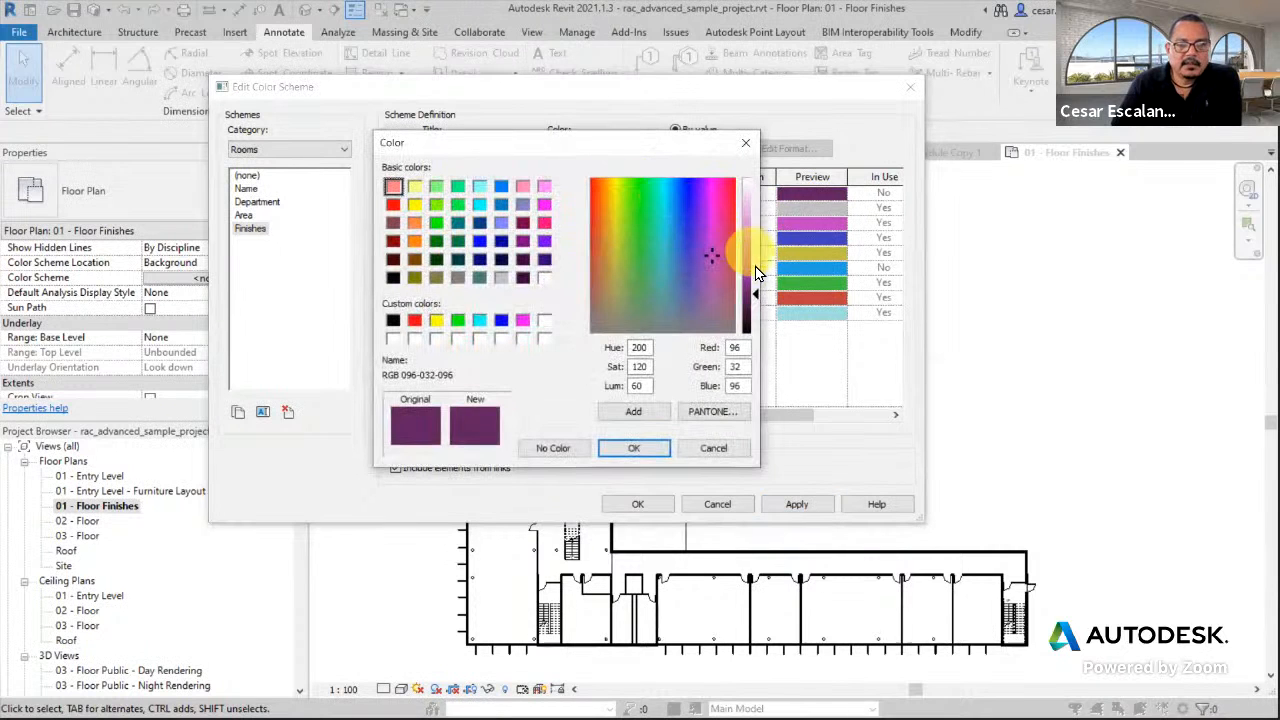
{"action": "left_click_drag", "start_coordinate": [757, 298], "coordinate": [757, 206]}
{"action": "left_click", "coordinate": [634, 448]}
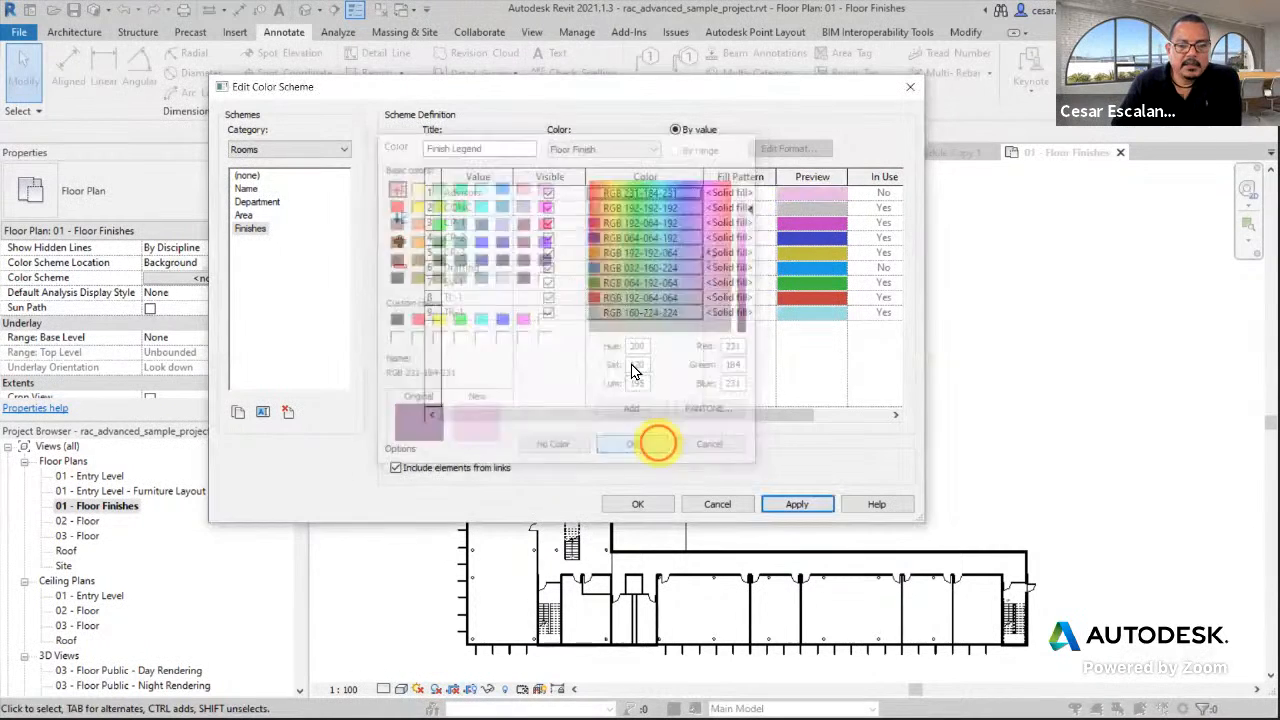
{"action": "left_click", "coordinate": [597, 209]}
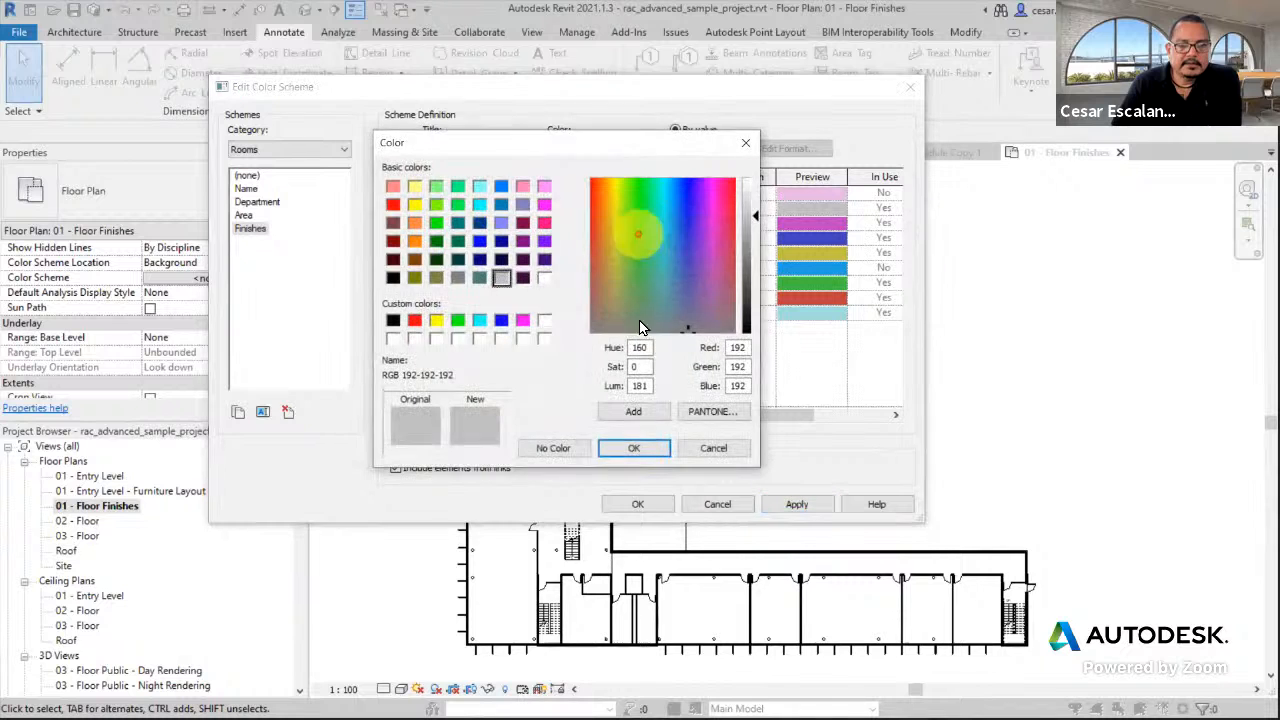
{"action": "left_click", "coordinate": [634, 448]}
{"action": "left_click", "coordinate": [593, 222]}
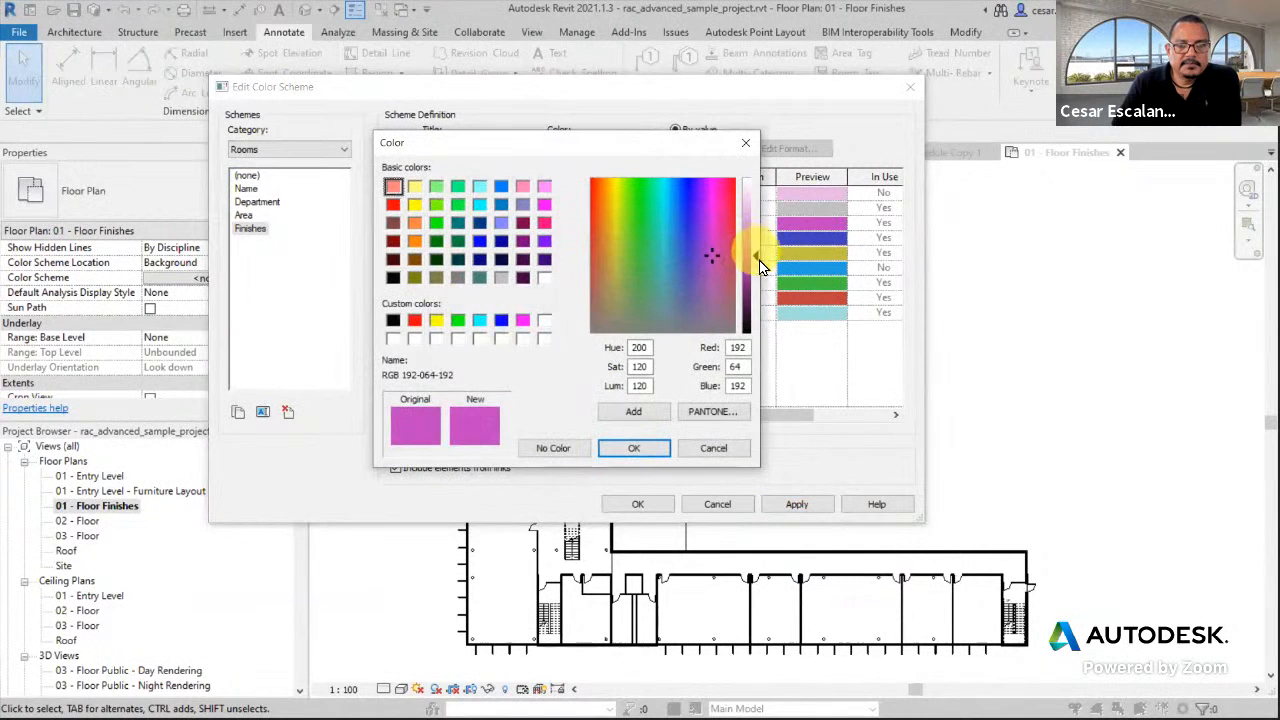
{"action": "left_click", "coordinate": [752, 232]}
{"action": "left_click", "coordinate": [647, 445]}
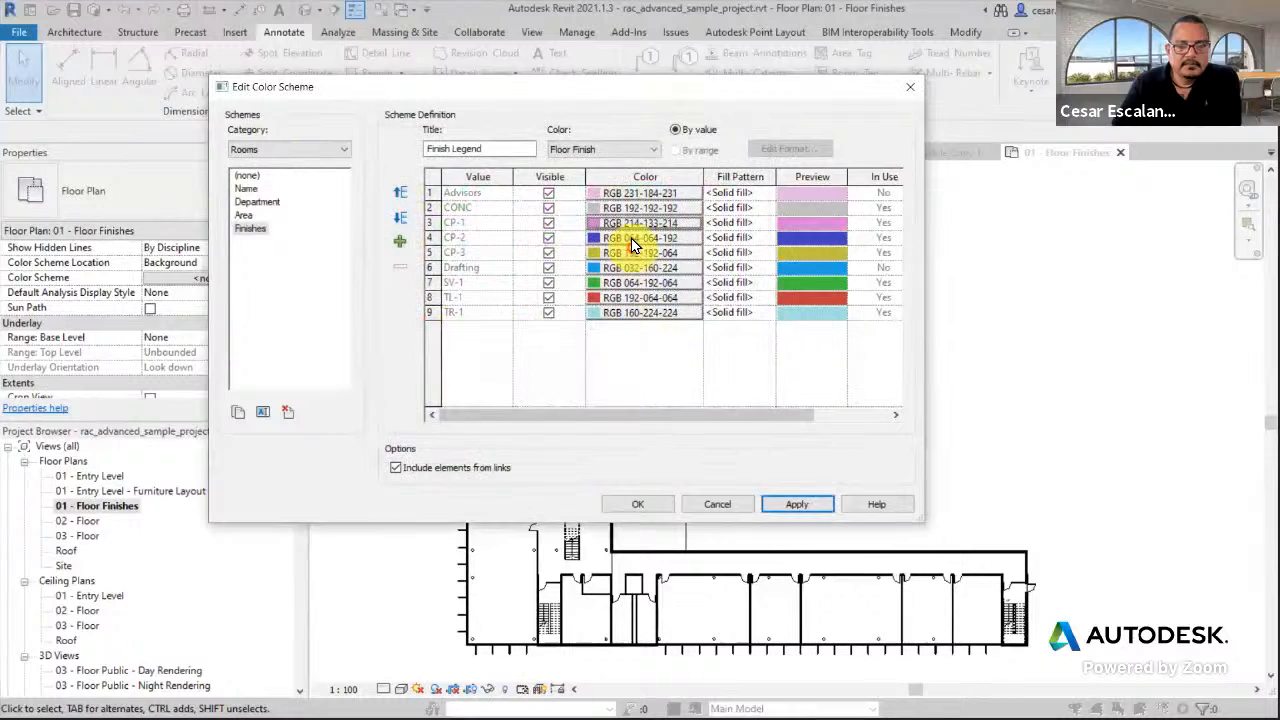
Lighten the CP-2 color to about RGB 181-181-230 and the CP-3 color to about RGB 214-214-131.
{"action": "left_click", "coordinate": [640, 236]}
{"action": "left_click_drag", "start_coordinate": [754, 257], "coordinate": [754, 209]}
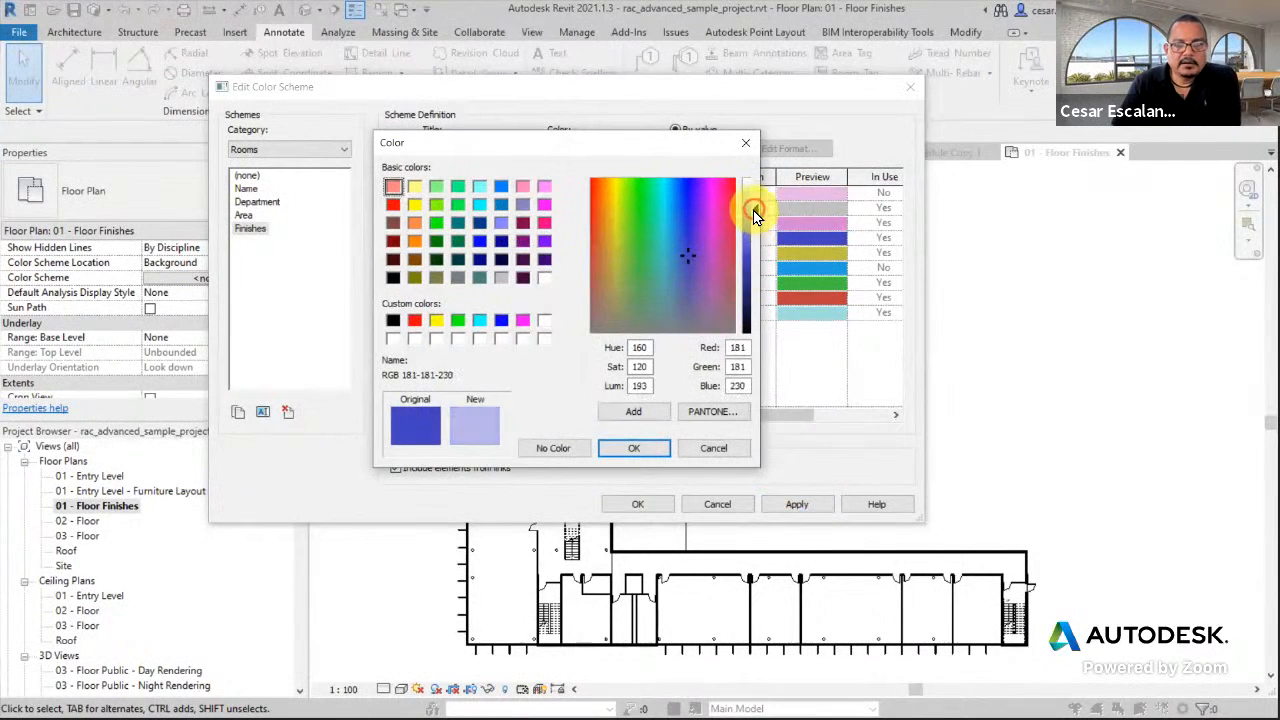
{"action": "left_click", "coordinate": [630, 446]}
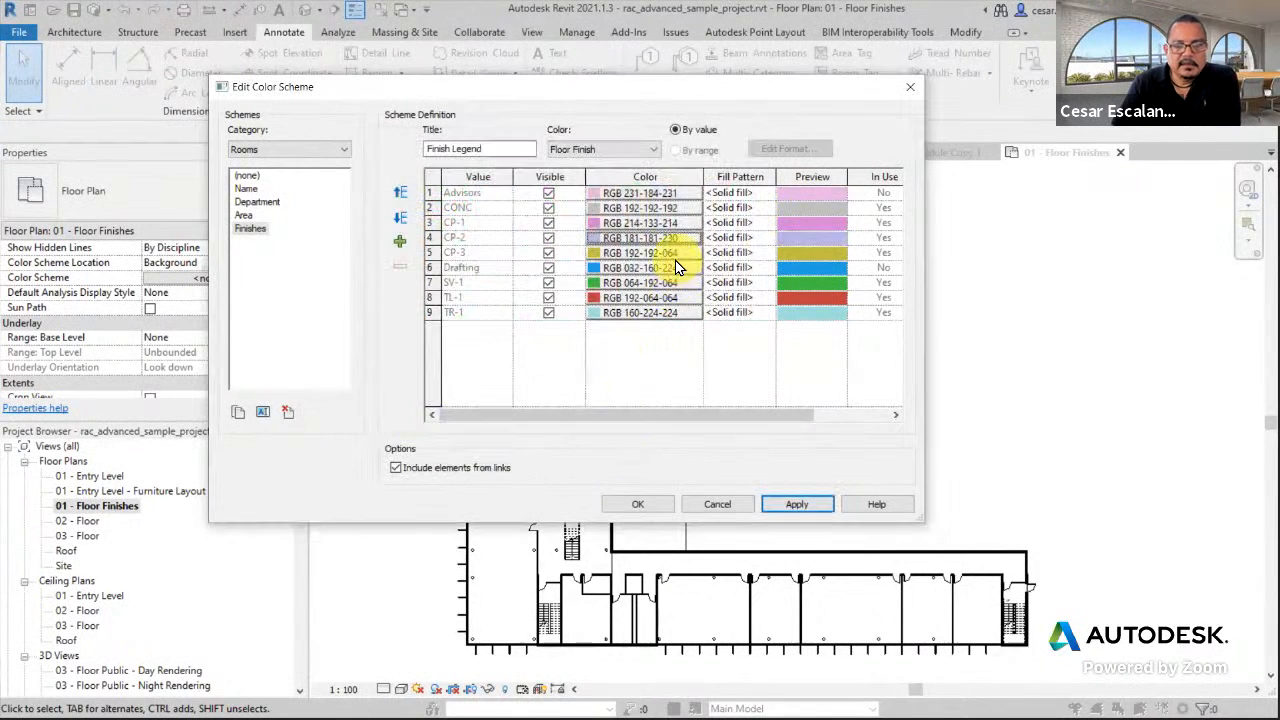
{"action": "left_click", "coordinate": [675, 254]}
{"action": "left_click_drag", "start_coordinate": [761, 262], "coordinate": [757, 229]}
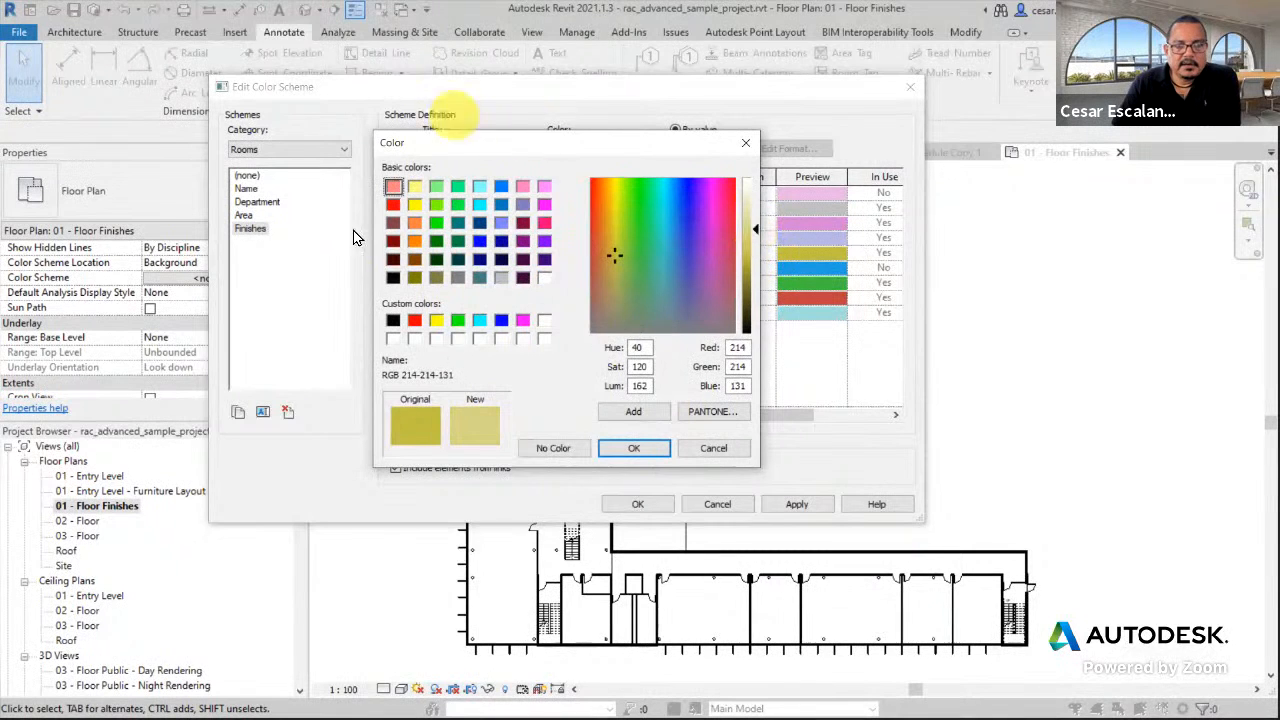
{"action": "left_click", "coordinate": [639, 452]}
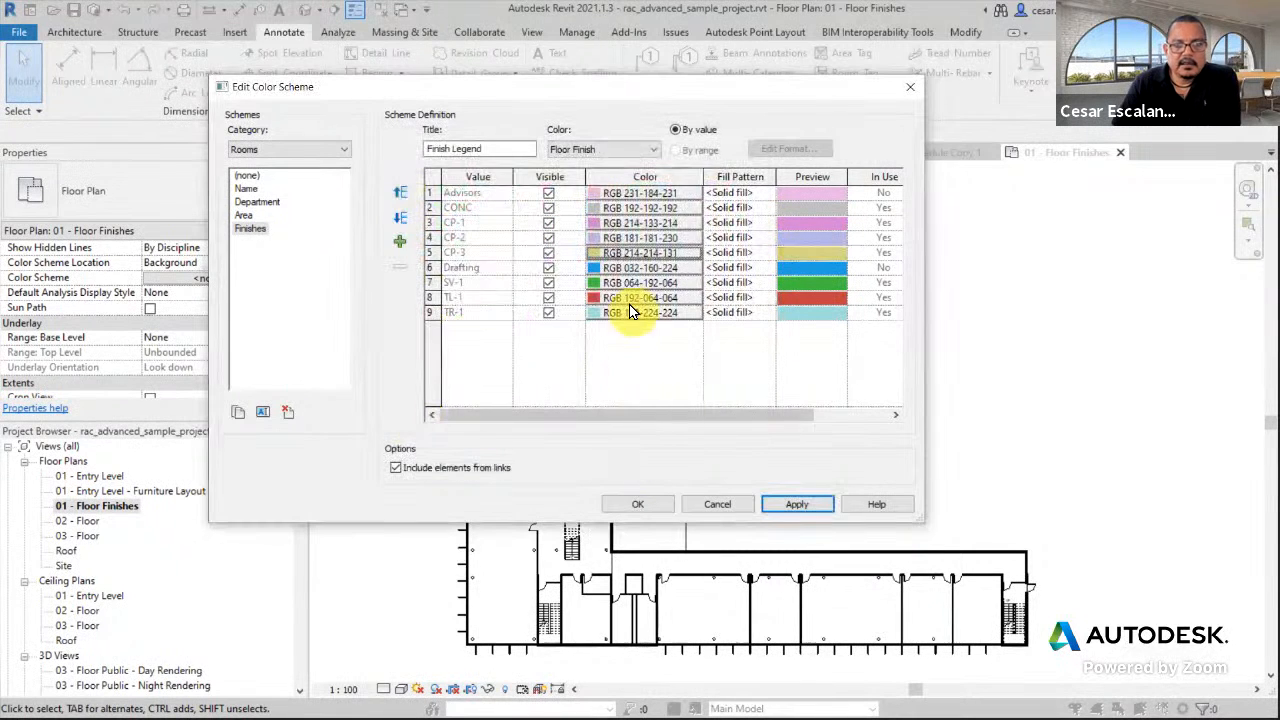
Lighten the Drafting color to about RGB 160-215-241 and the SV-1 color to about RGB 175-228-175.
{"action": "left_click", "coordinate": [640, 267]}
{"action": "left_click_drag", "start_coordinate": [757, 258], "coordinate": [755, 212]}
{"action": "left_click", "coordinate": [631, 446]}
{"action": "left_click", "coordinate": [675, 282]}
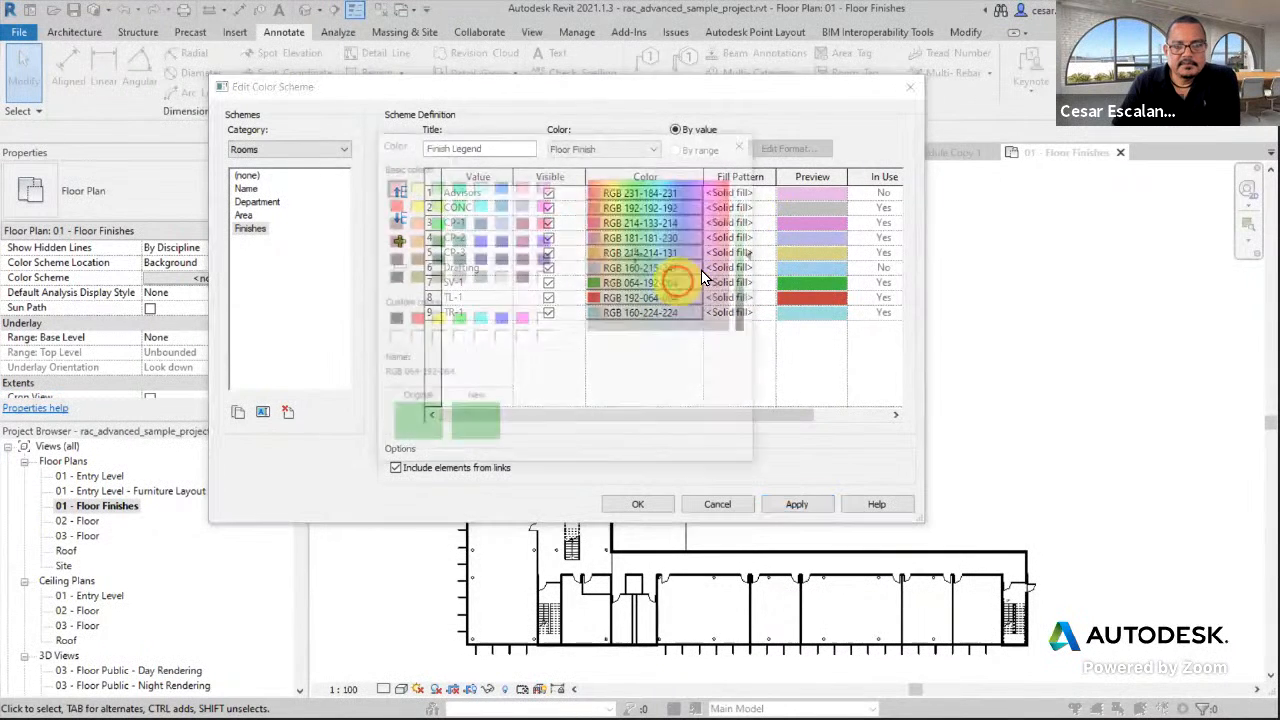
{"action": "left_click_drag", "start_coordinate": [751, 260], "coordinate": [751, 214]}
{"action": "left_click", "coordinate": [633, 448]}
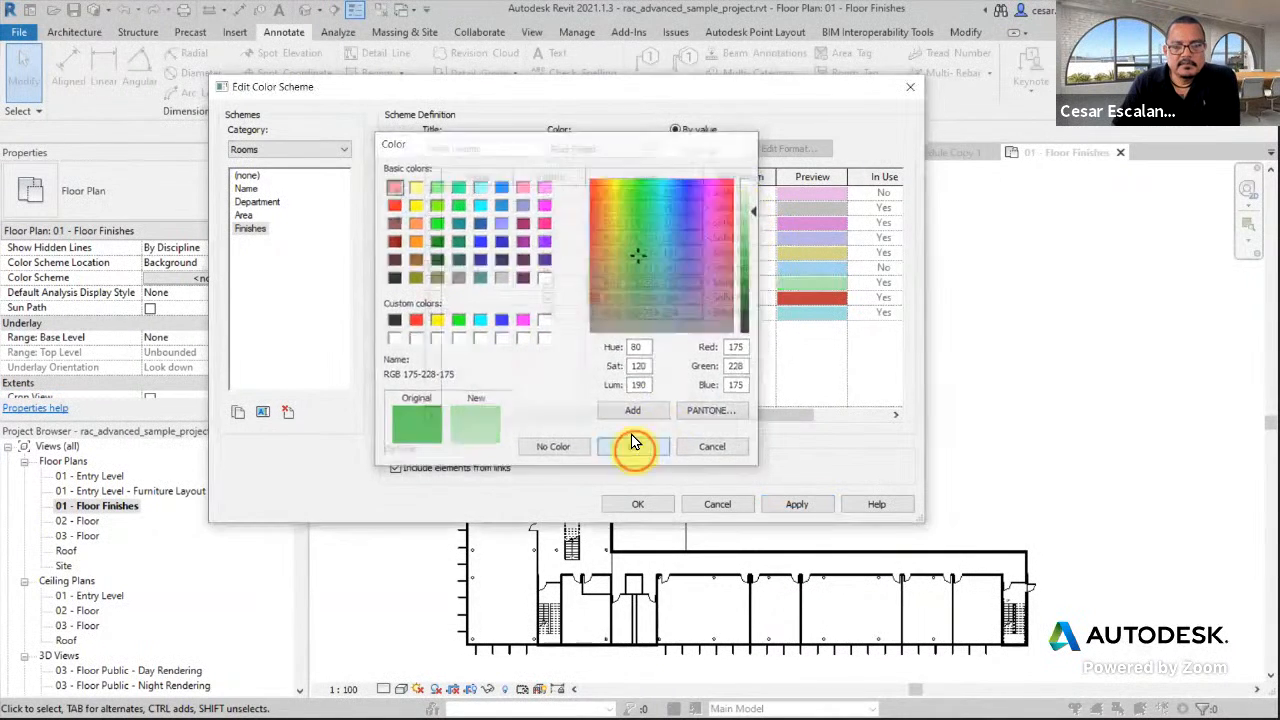
Lighten the TL-1 color to about RGB 221-153-153 and apply the Finishes scheme to the plan.
{"action": "left_click", "coordinate": [633, 298]}
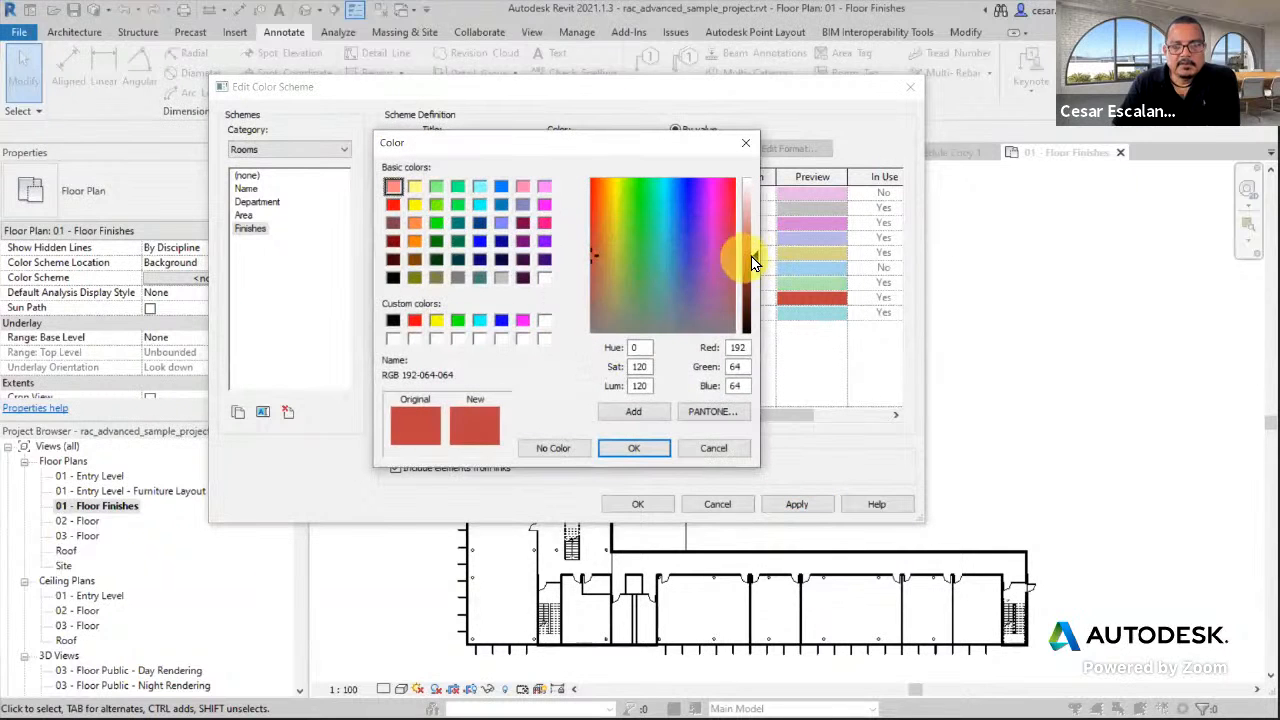
{"action": "left_click_drag", "start_coordinate": [751, 256], "coordinate": [751, 220]}
{"action": "left_click", "coordinate": [633, 448]}
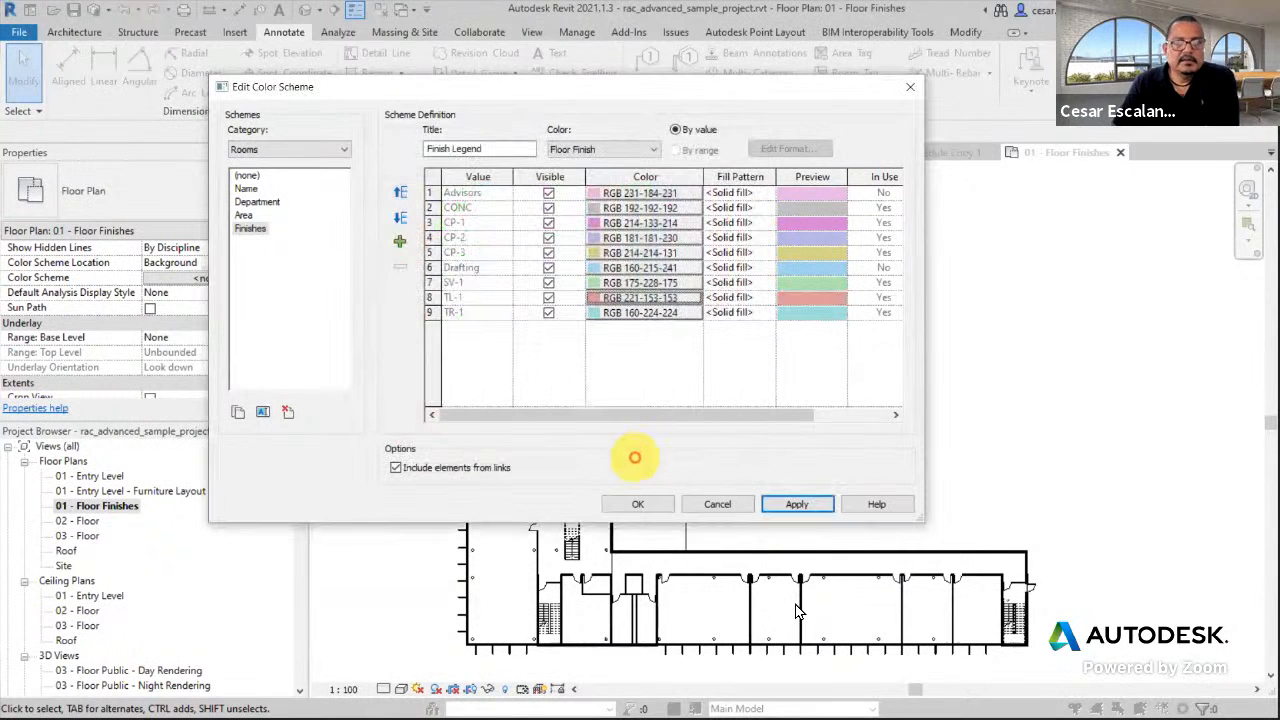
{"action": "left_click", "coordinate": [795, 504]}
{"action": "left_click", "coordinate": [637, 505]}
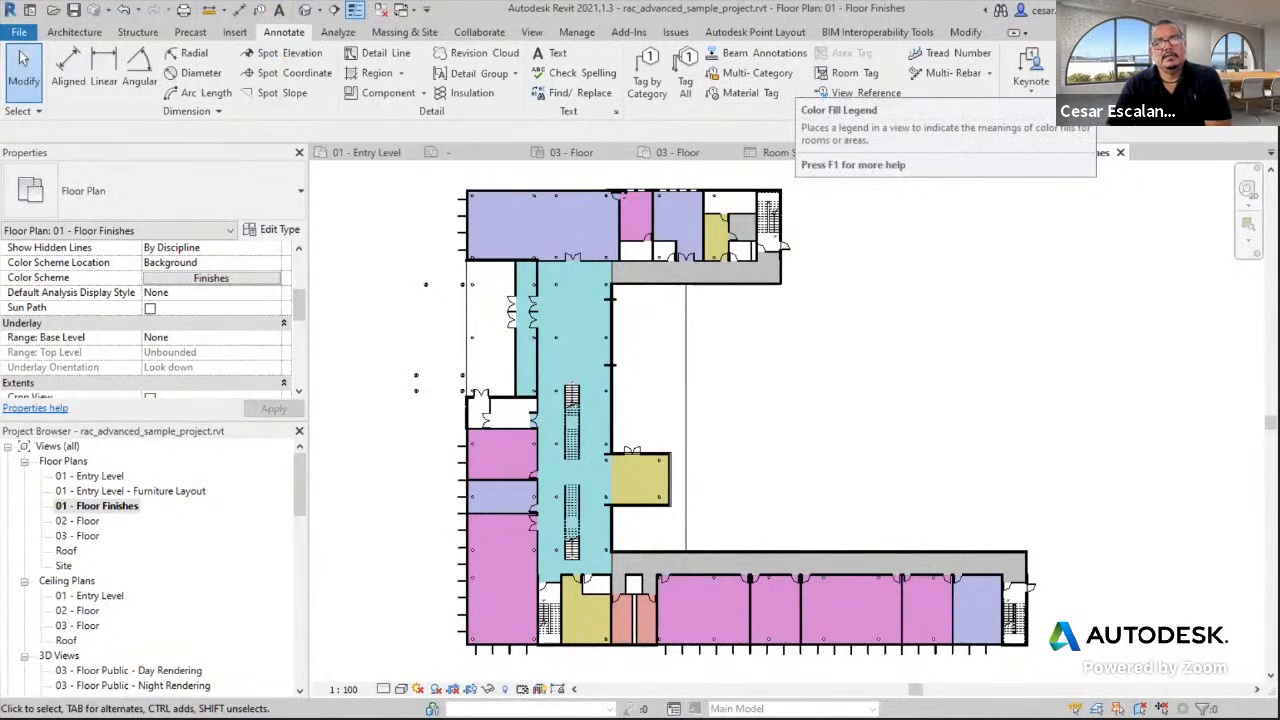
Place a color fill legend in the open area between the upper and lower wings of the plan.
{"action": "left_click", "coordinate": [1080, 92]}
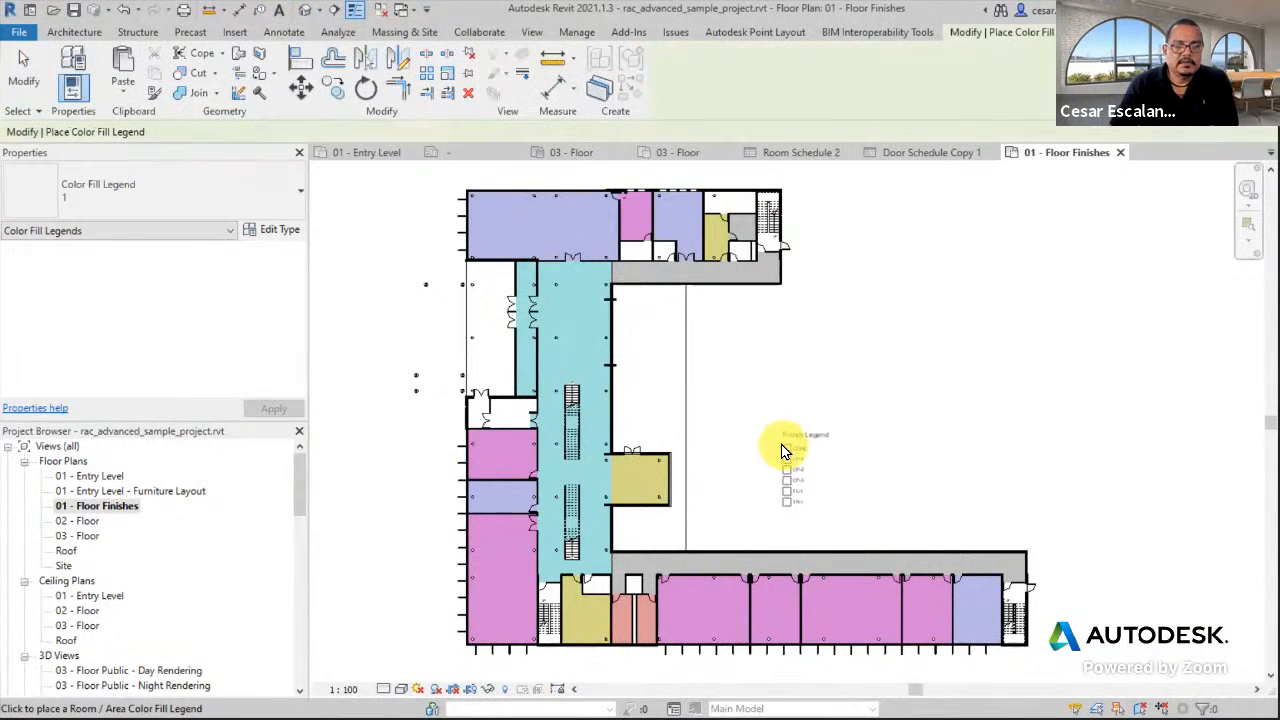
{"action": "left_click", "coordinate": [783, 452]}
{"action": "scroll", "coordinate": [840, 450], "scroll_direction": "up", "scroll_amount": 2}
{"action": "scroll", "coordinate": [850, 320], "scroll_direction": "down", "scroll_amount": 3}
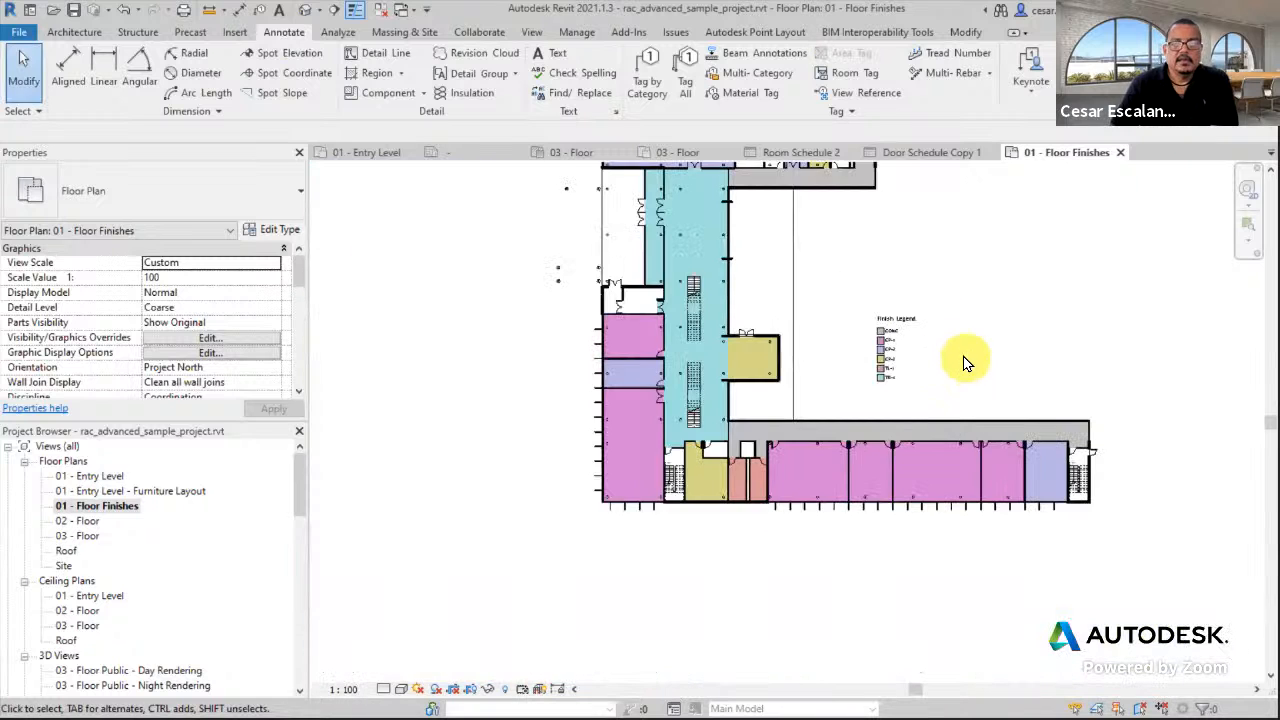
Examine the colored rooms across the whole plan against the entries of the Finish Legend.
{"action": "scroll", "coordinate": [894, 449], "scroll_direction": "down", "scroll_amount": 1}
{"action": "scroll", "coordinate": [885, 448], "scroll_direction": "up", "scroll_amount": 1}
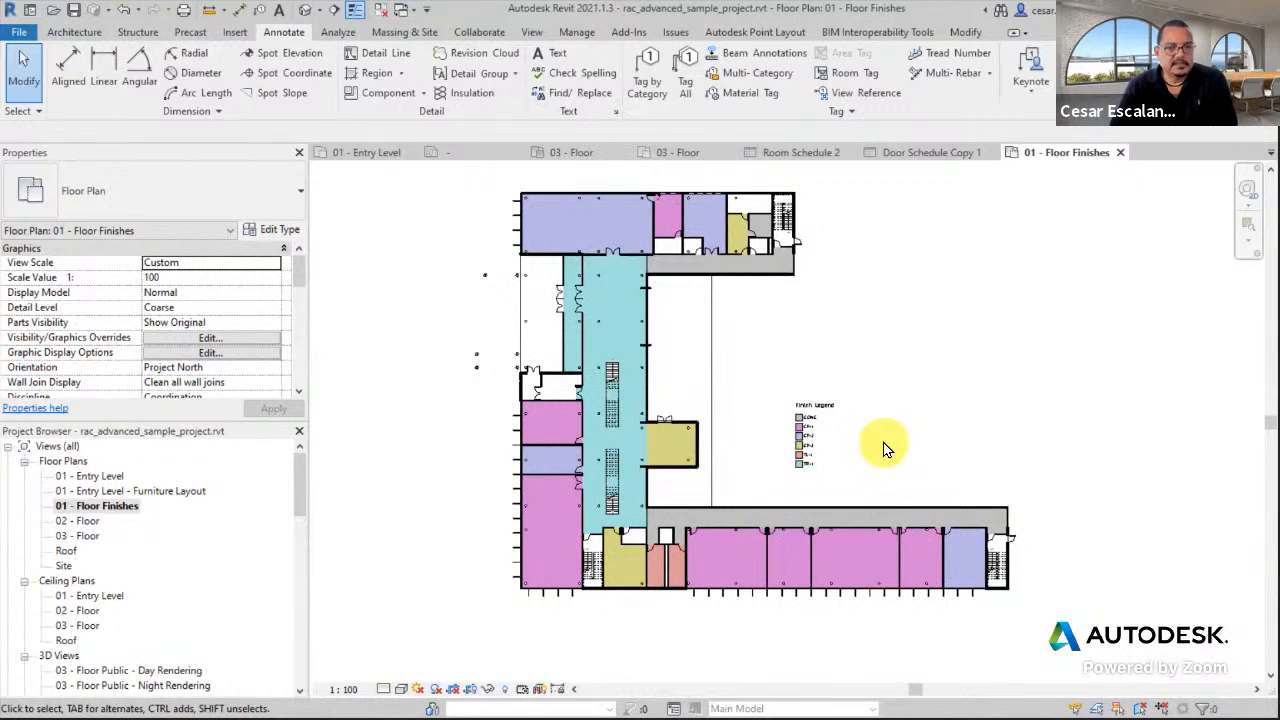
{"action": "scroll", "coordinate": [920, 600], "scroll_direction": "up", "scroll_amount": 2}
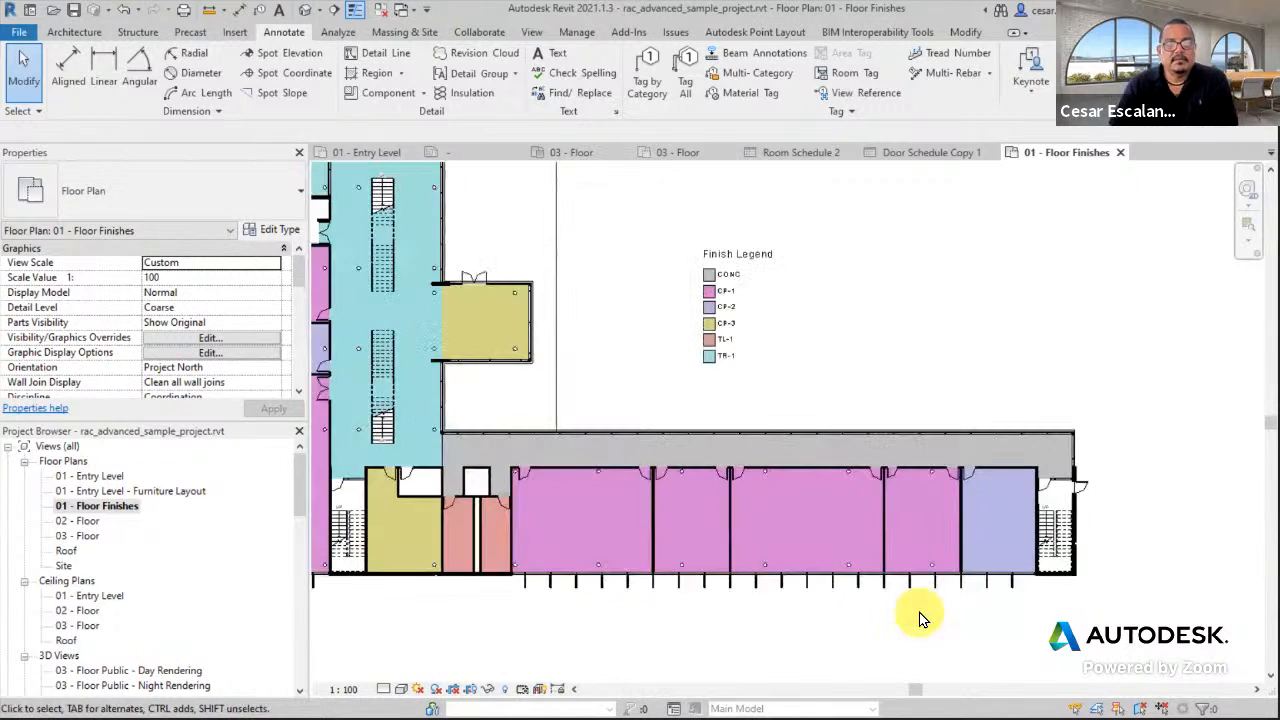
{"action": "middle_click_drag", "start_coordinate": [935, 598], "coordinate": [1107, 628]}
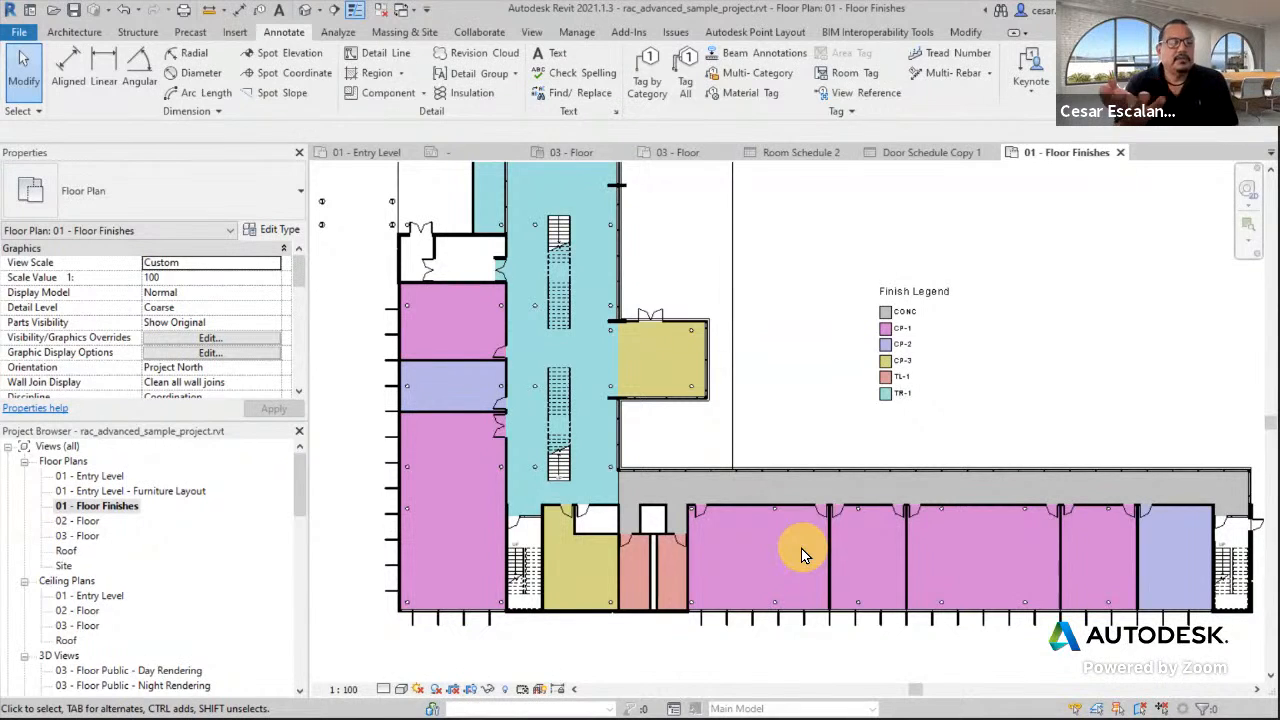
{"action": "scroll", "coordinate": [1074, 414], "scroll_direction": "down", "scroll_amount": 2}
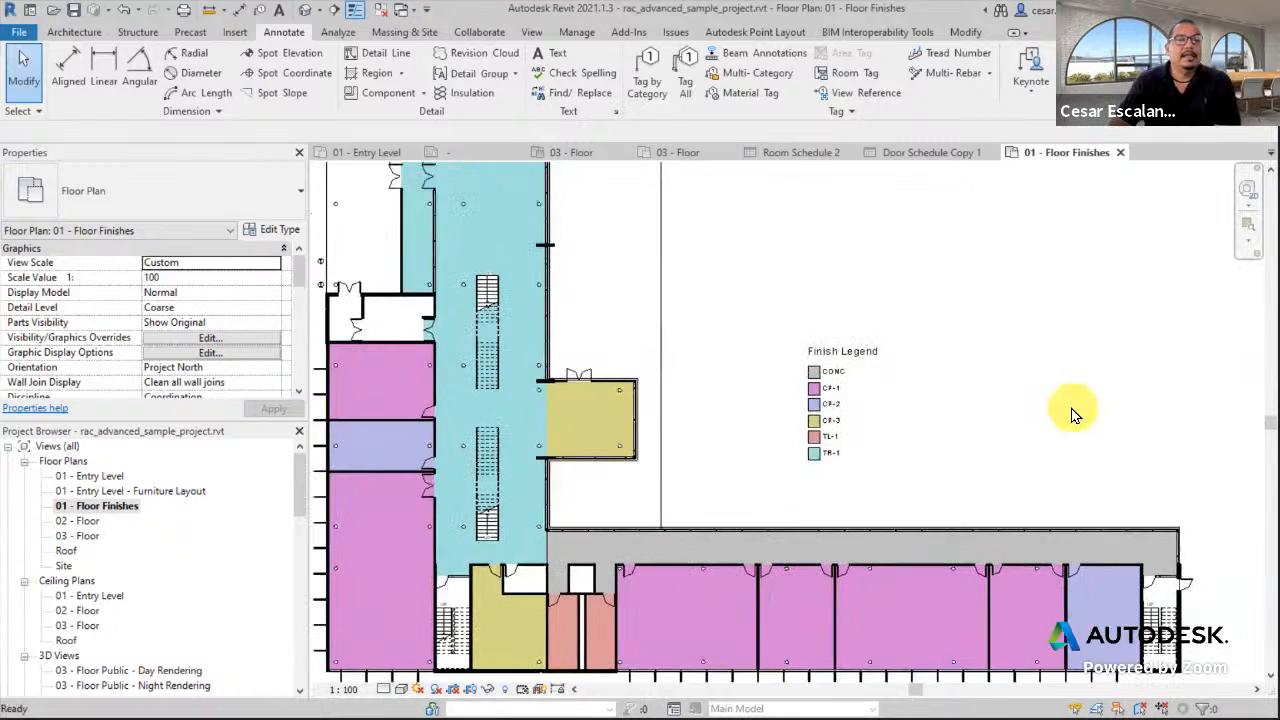
{"action": "middle_click_drag", "start_coordinate": [1074, 414], "coordinate": [980, 486]}
{"action": "scroll", "coordinate": [983, 477], "scroll_direction": "down", "scroll_amount": 1}
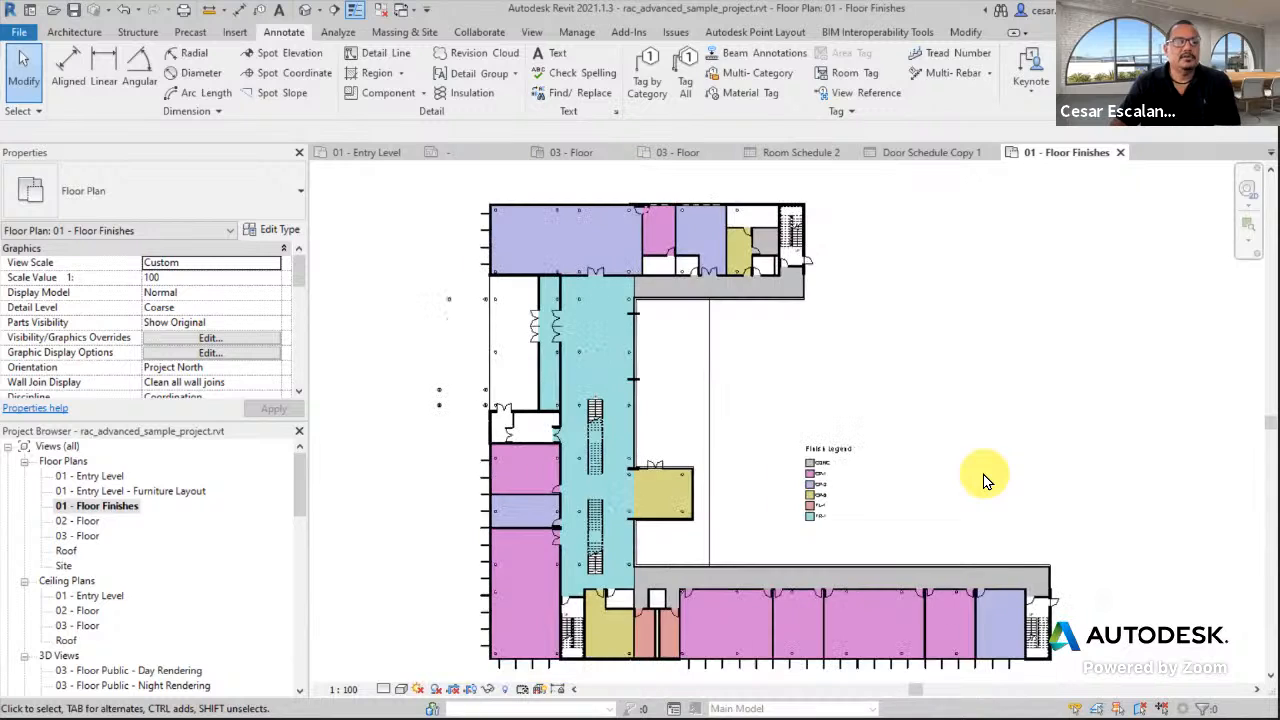
{"action": "scroll", "coordinate": [911, 512], "scroll_direction": "up", "scroll_amount": 1}
{"action": "scroll", "coordinate": [911, 512], "scroll_direction": "down", "scroll_amount": 1}
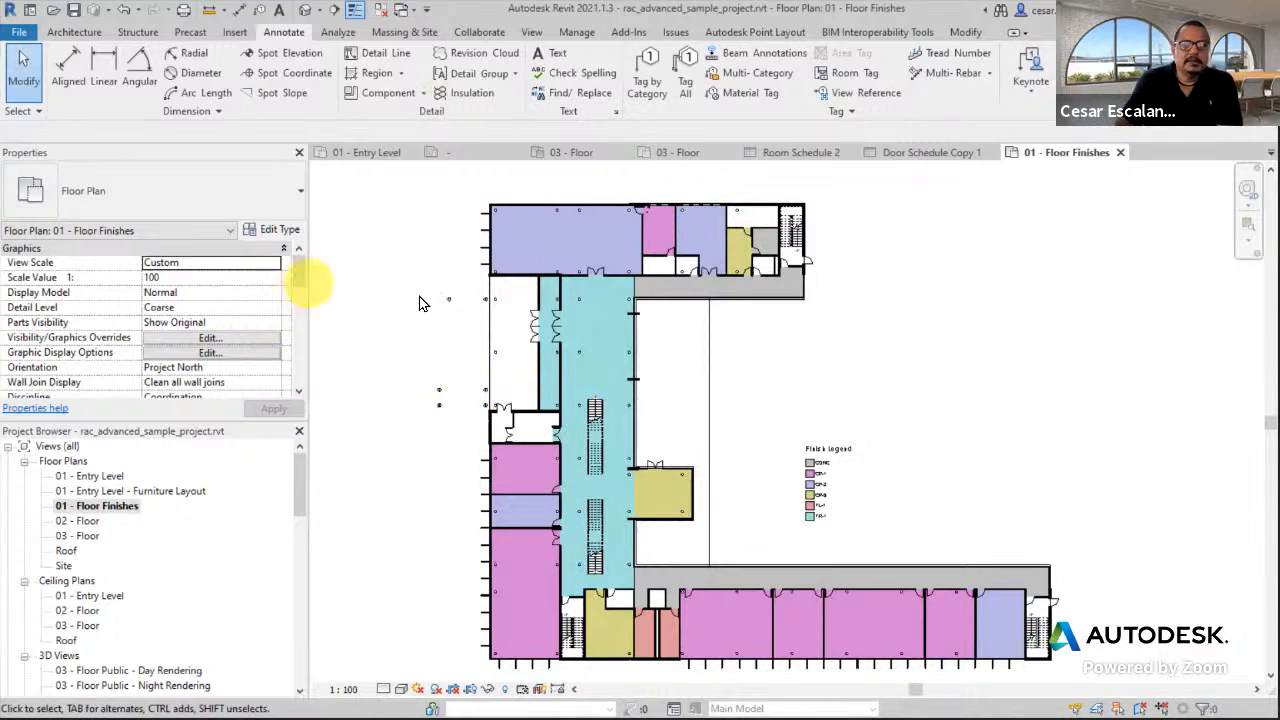
Try a diagonal crosshatch fill pattern for the CP-1 value in the Finishes color scheme and apply it to the plan.
{"action": "left_click_drag", "start_coordinate": [301, 276], "coordinate": [305, 312]}
{"action": "left_click", "coordinate": [243, 250]}
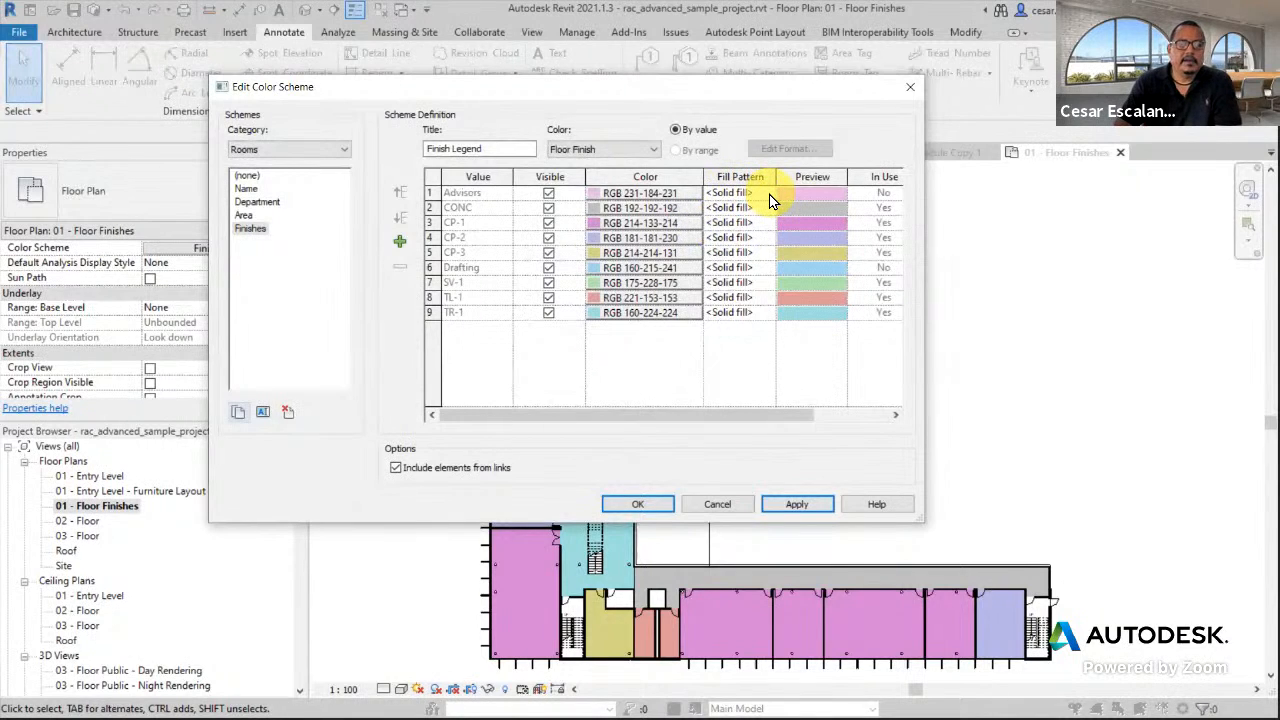
{"action": "left_click", "coordinate": [735, 222]}
{"action": "left_click", "coordinate": [768, 223]}
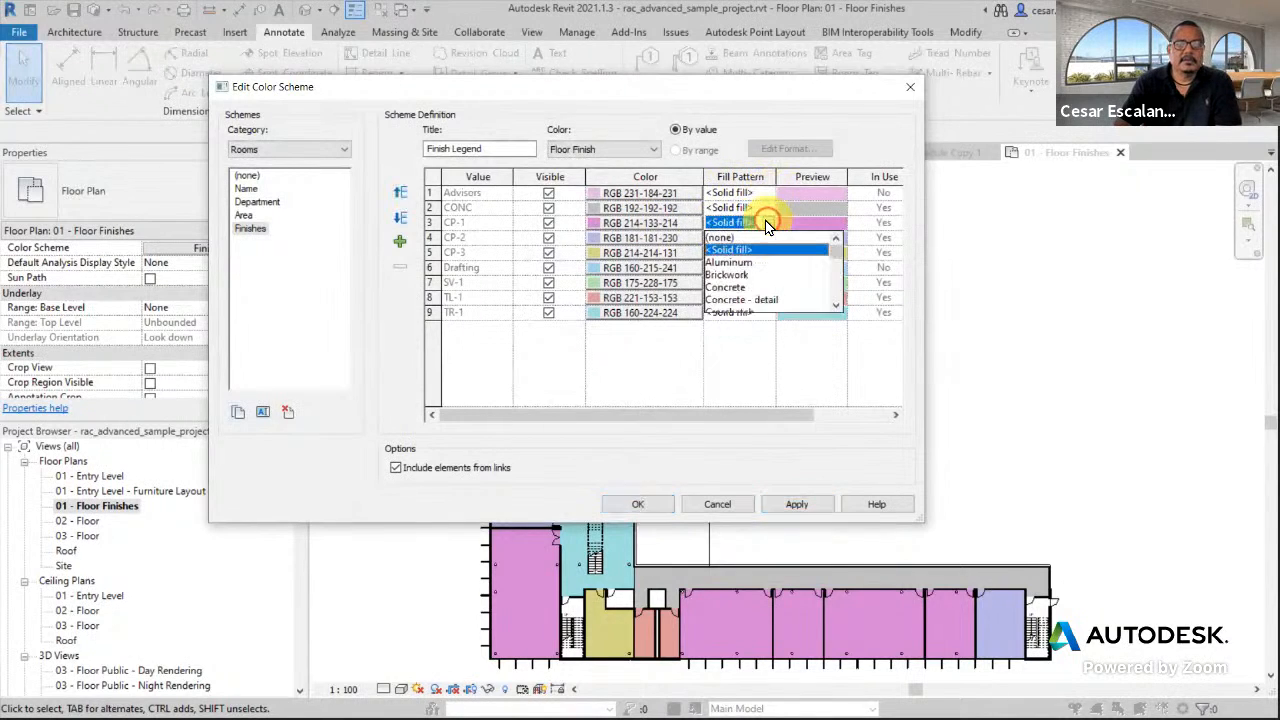
{"action": "scroll", "coordinate": [770, 278], "scroll_direction": "down", "scroll_amount": 3}
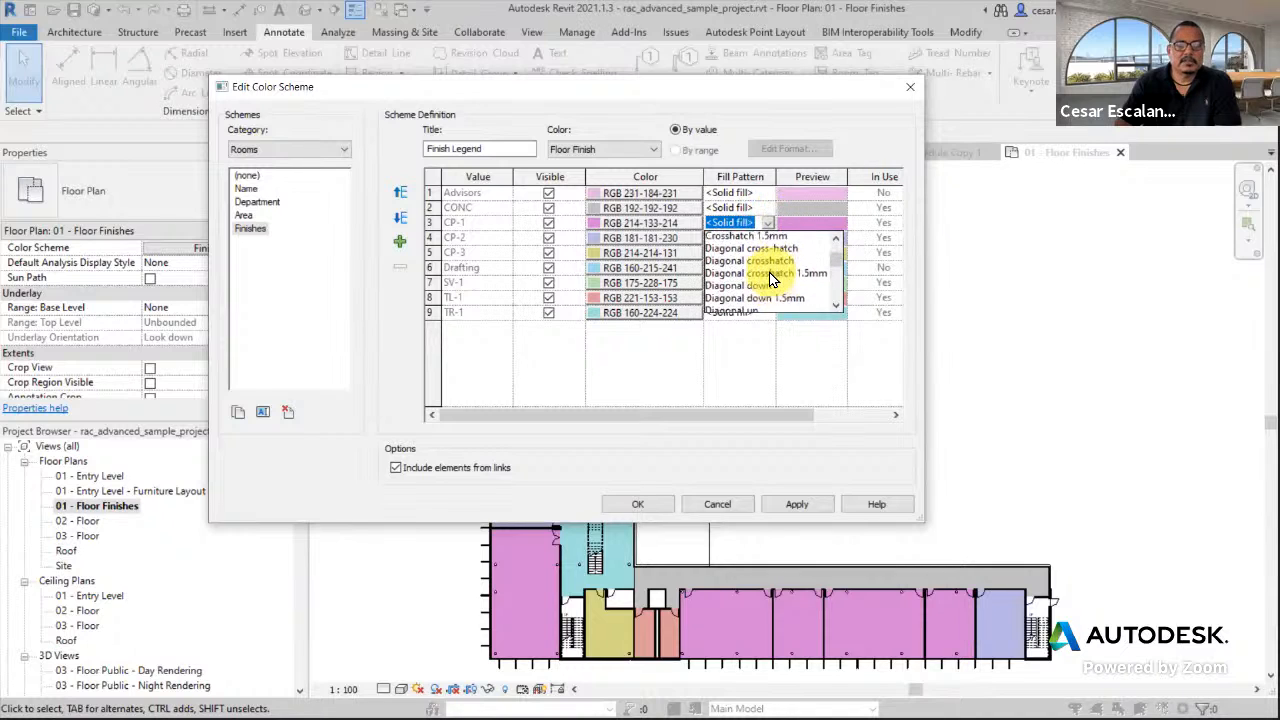
{"action": "left_click", "coordinate": [768, 266]}
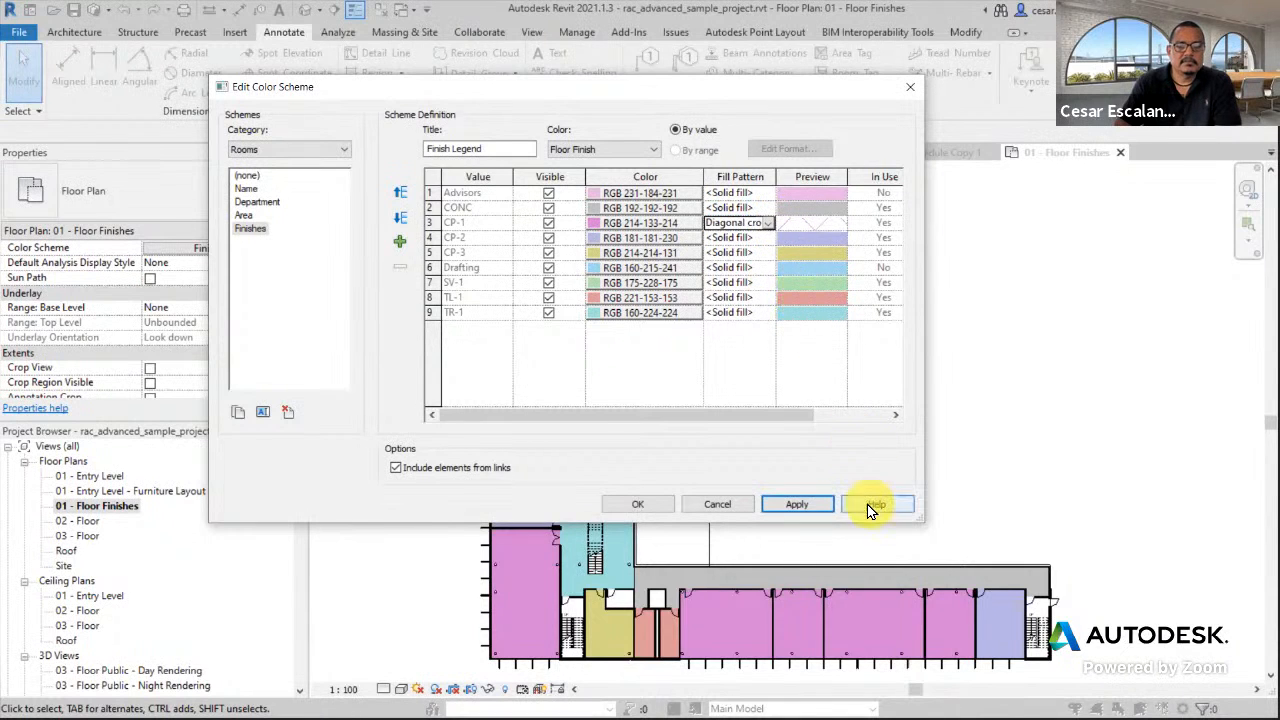
{"action": "left_click", "coordinate": [800, 505]}
{"action": "left_click", "coordinate": [645, 507]}
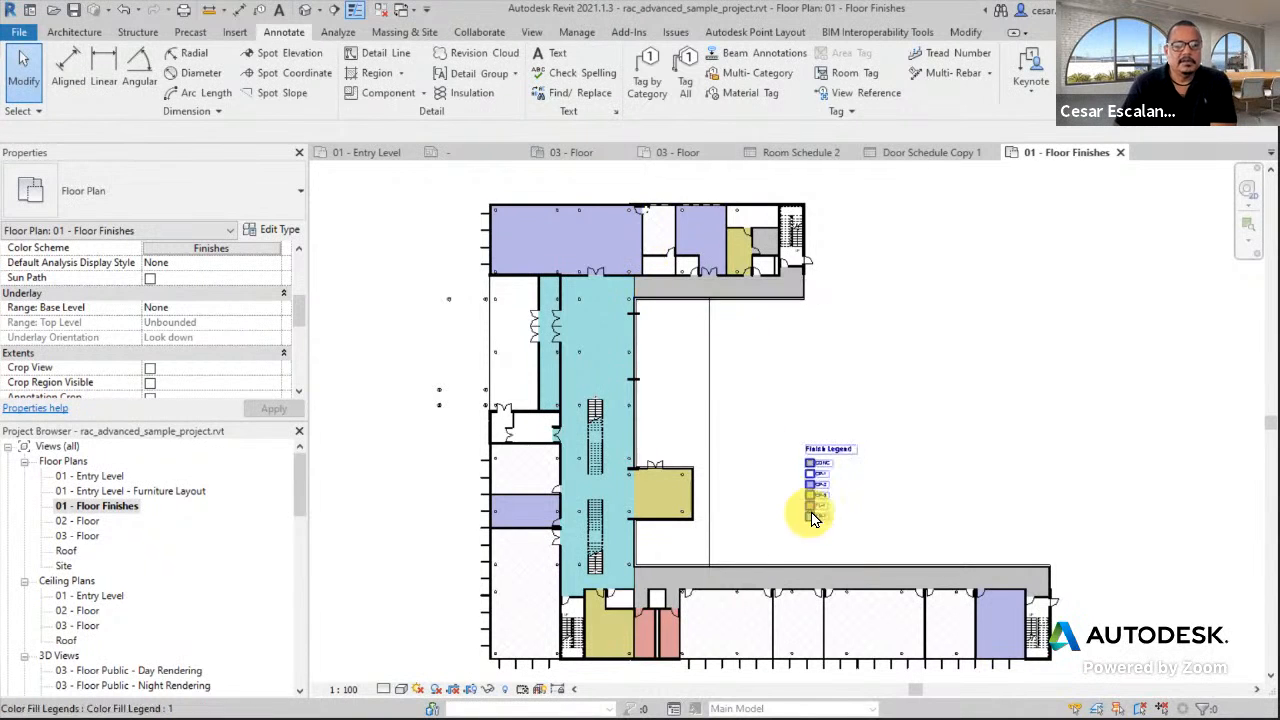
Check the patterned CP-1 rooms and legend swatch, and undo the fill pattern change while keeping the legend on the plan.
{"action": "scroll", "coordinate": [860, 505], "scroll_direction": "up", "scroll_amount": 2}
{"action": "middle_click_drag", "start_coordinate": [888, 388], "coordinate": [904, 361]}
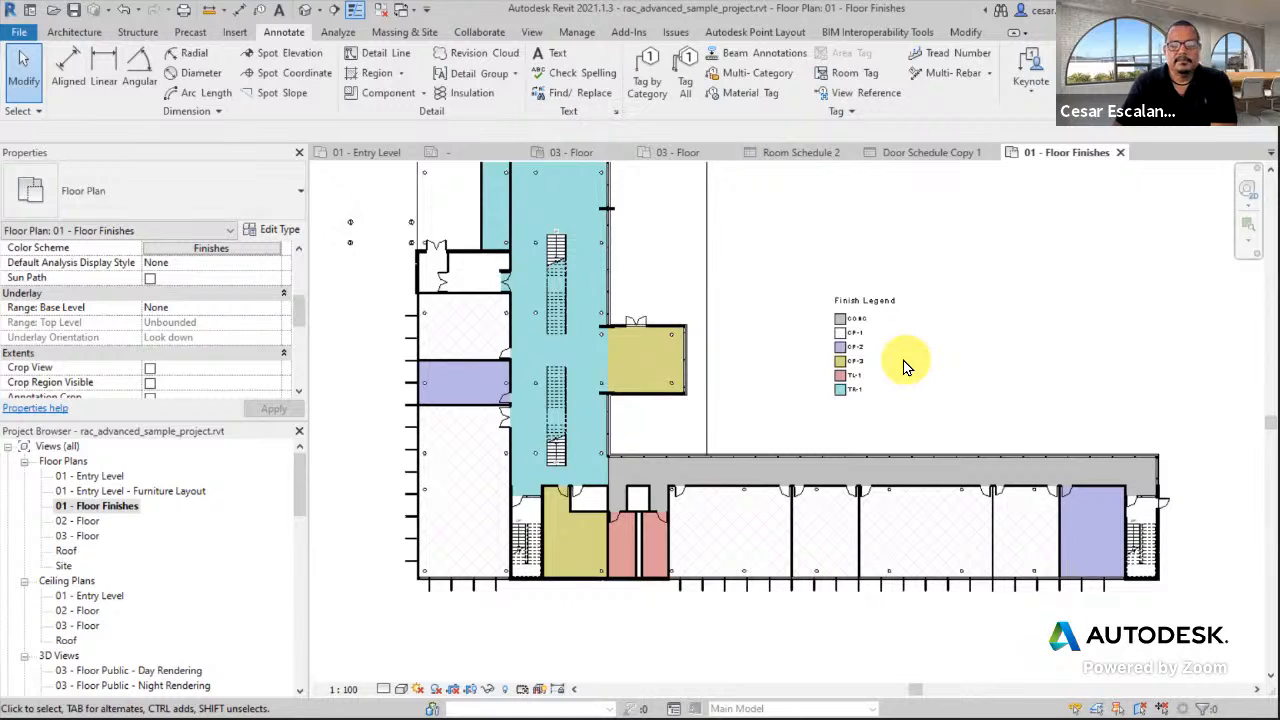
{"action": "scroll", "coordinate": [904, 361], "scroll_direction": "down", "scroll_amount": 1}
{"action": "middle_click_drag", "start_coordinate": [959, 322], "coordinate": [934, 435]}
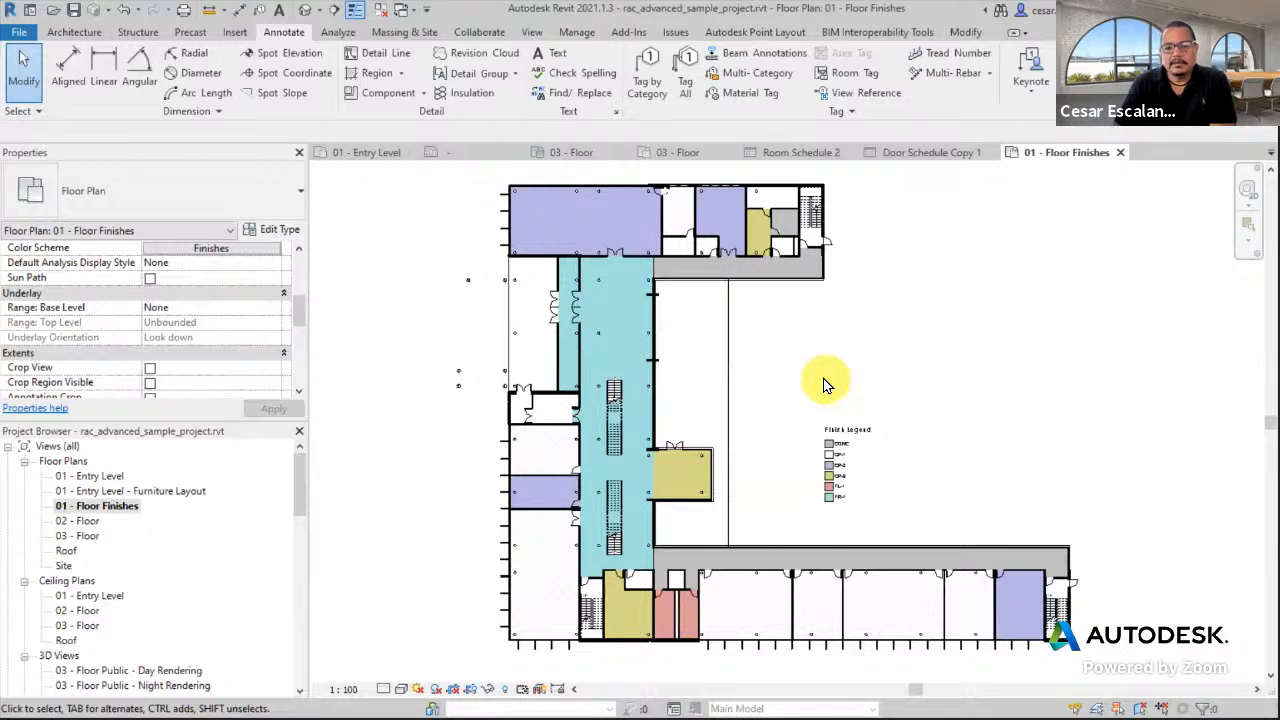
{"action": "scroll", "coordinate": [824, 384], "scroll_direction": "down", "scroll_amount": 1}
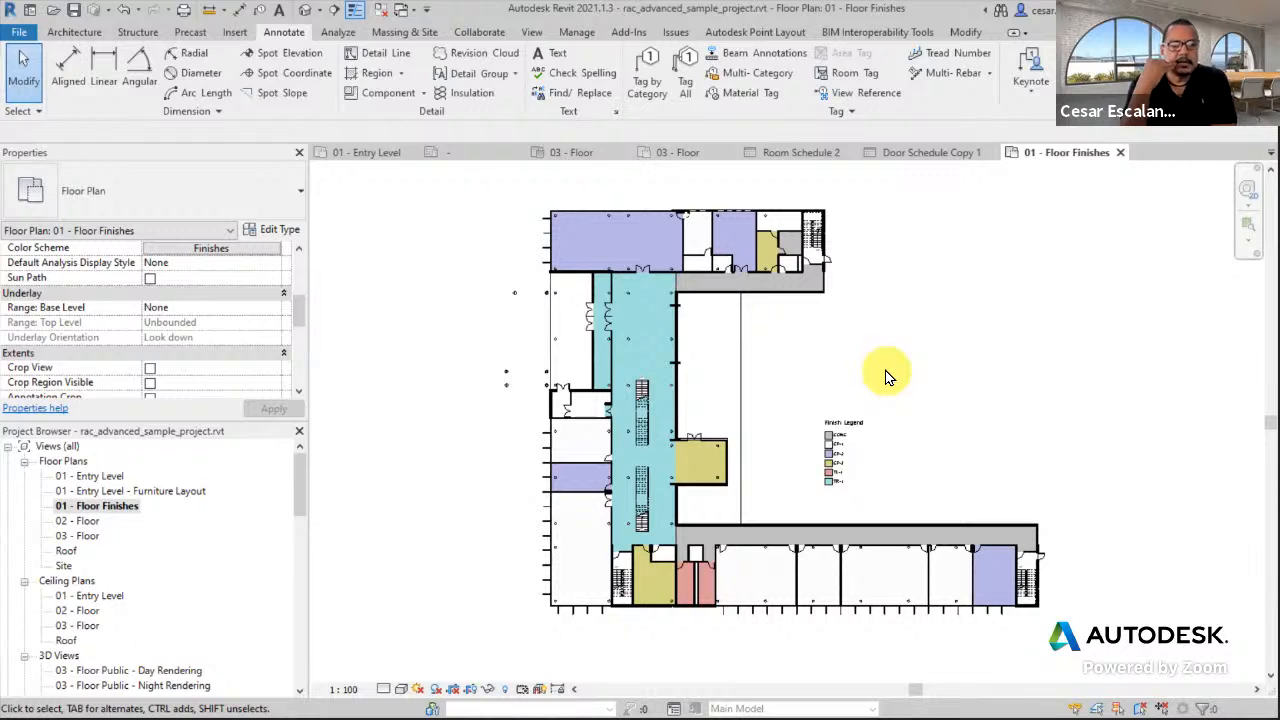
{"action": "scroll", "coordinate": [880, 420], "scroll_direction": "up", "scroll_amount": 4}
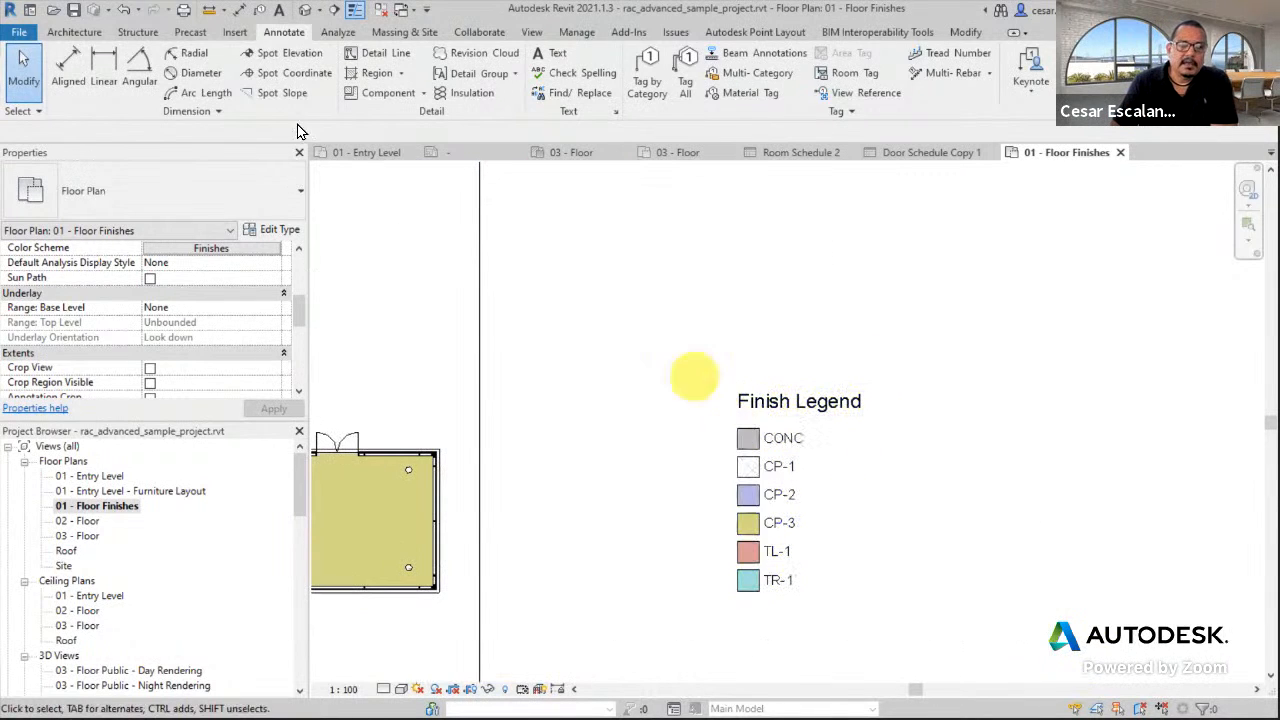
{"action": "left_click", "coordinate": [126, 12]}
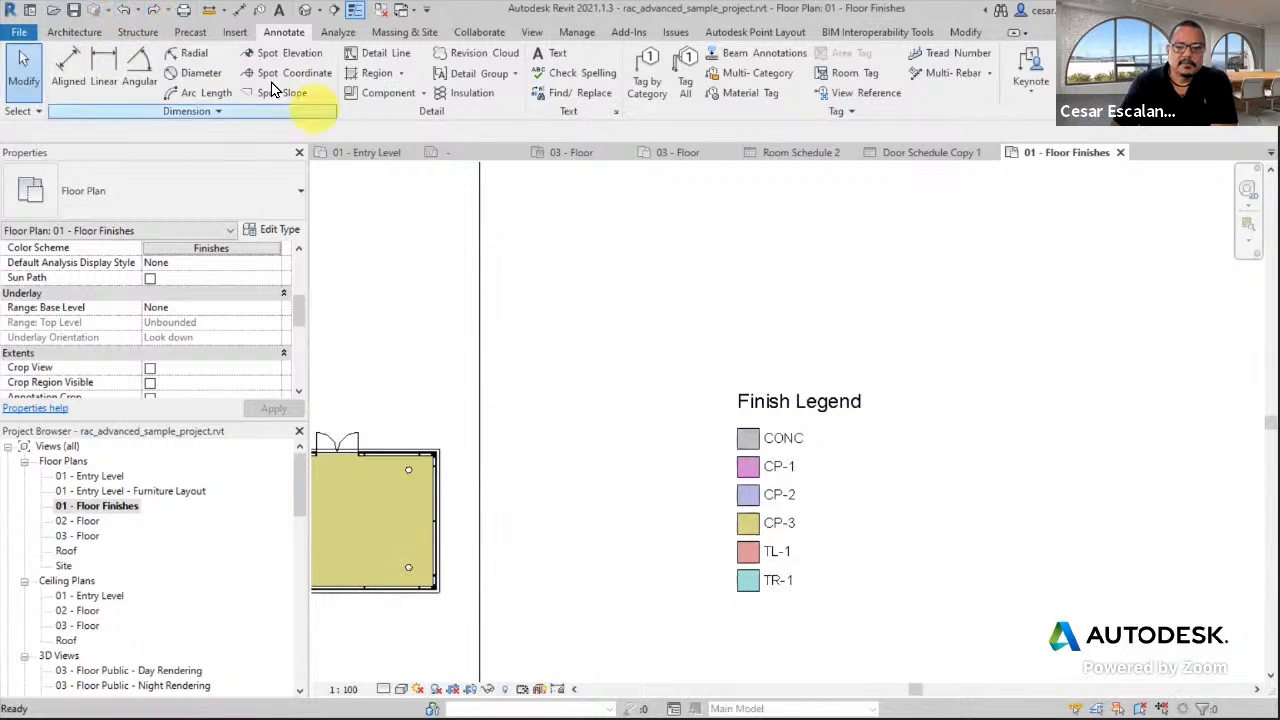
{"action": "left_click", "coordinate": [126, 12]}
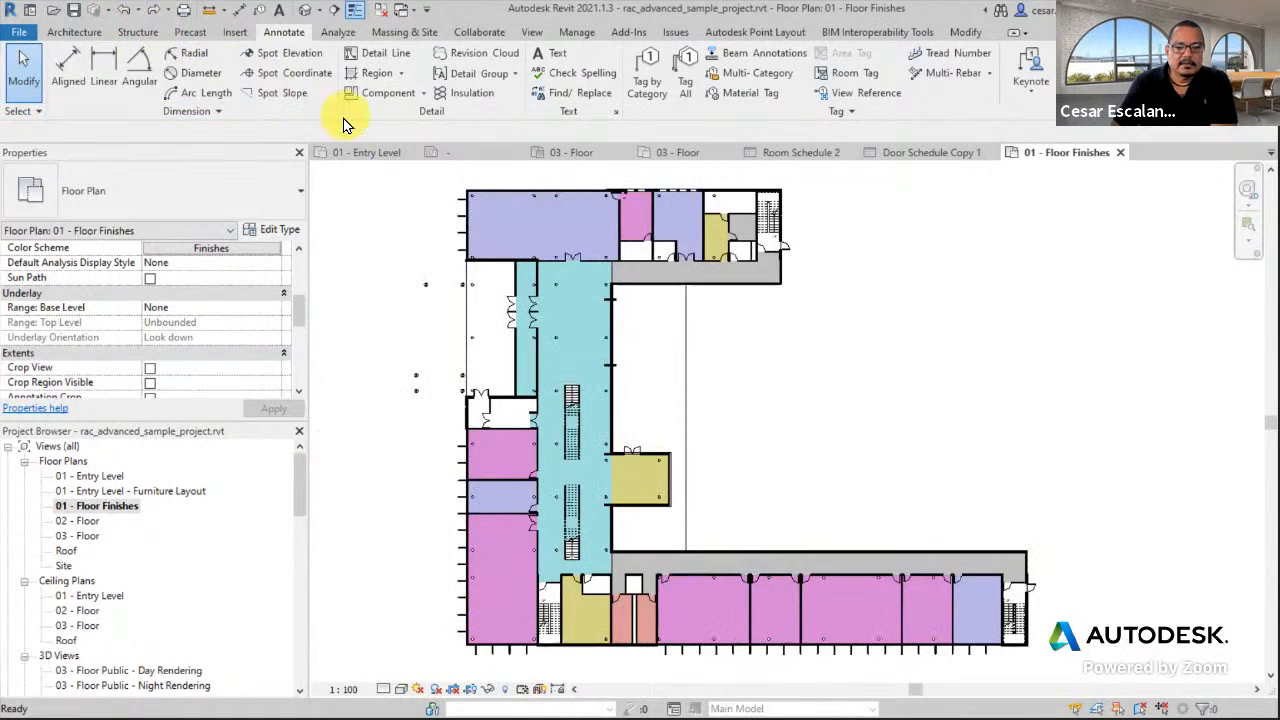
{"action": "left_click", "coordinate": [155, 11]}
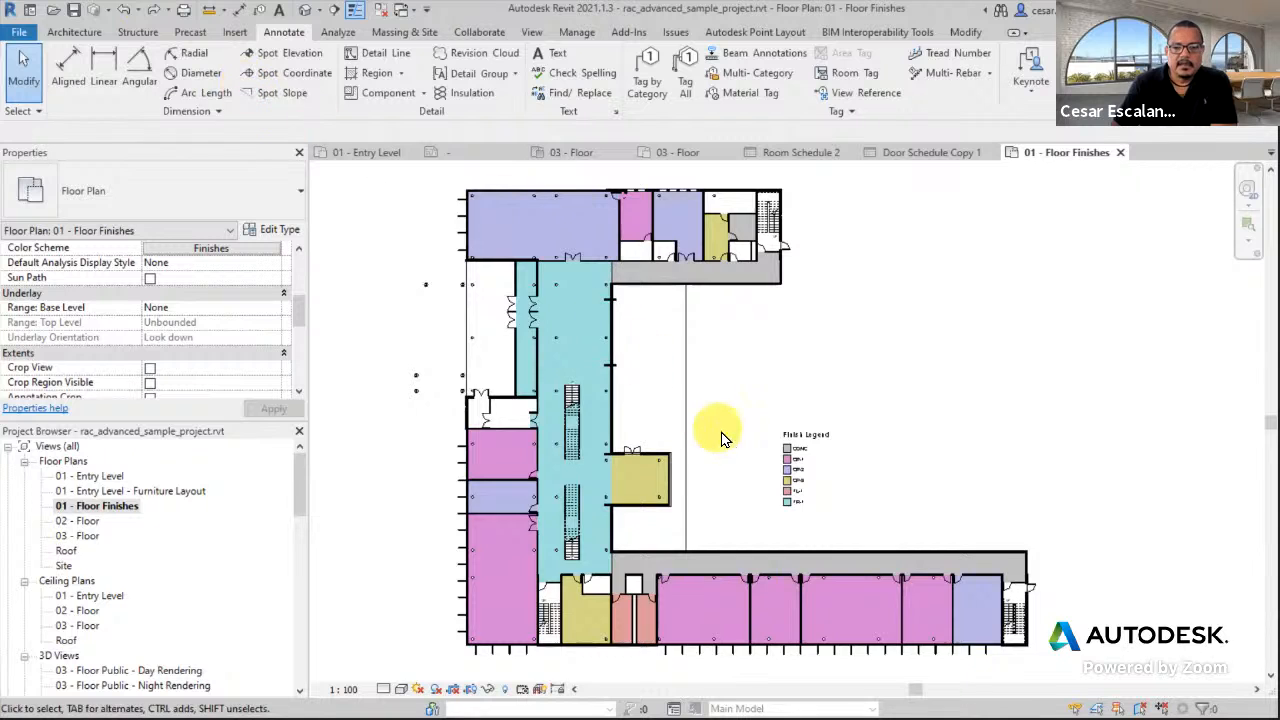
Rearrange the Finish Legend so all its entries sit in a single horizontal row.
{"action": "scroll", "coordinate": [715, 428], "scroll_direction": "up", "scroll_amount": 2}
{"action": "left_click", "coordinate": [858, 448]}
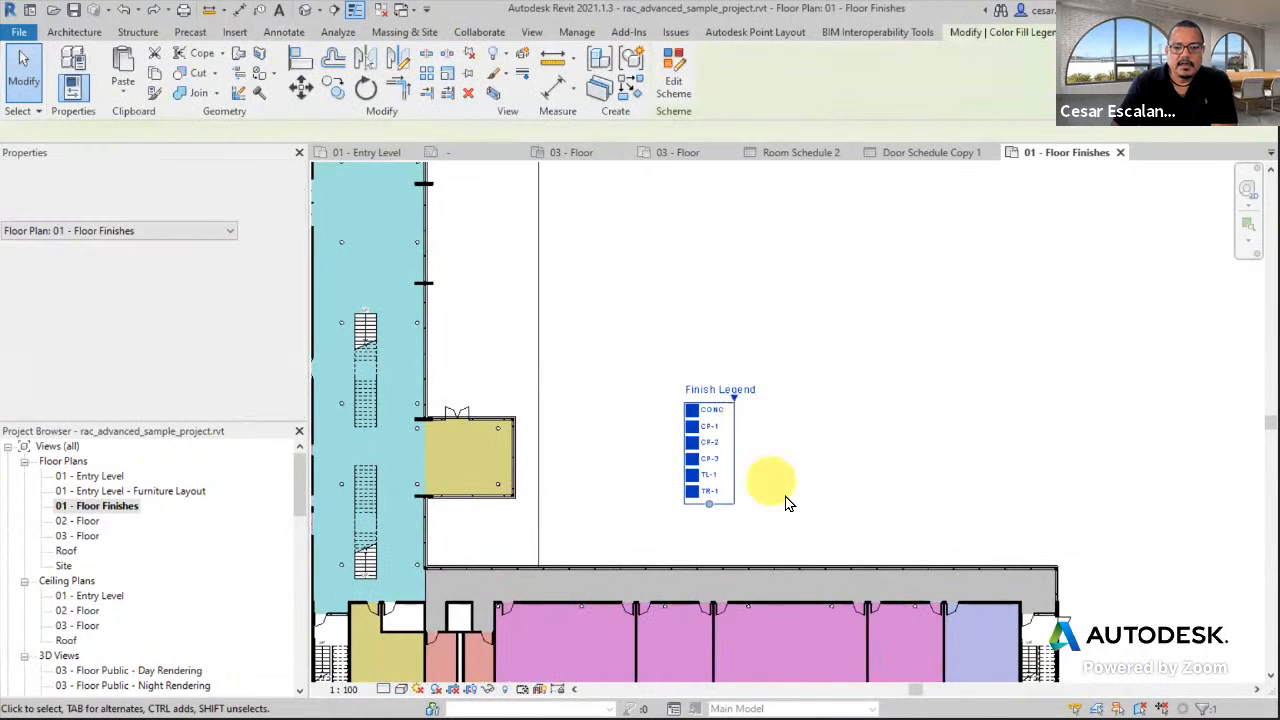
{"action": "scroll", "coordinate": [745, 489], "scroll_direction": "up", "scroll_amount": 3}
{"action": "left_click_drag", "start_coordinate": [695, 493], "coordinate": [776, 396]}
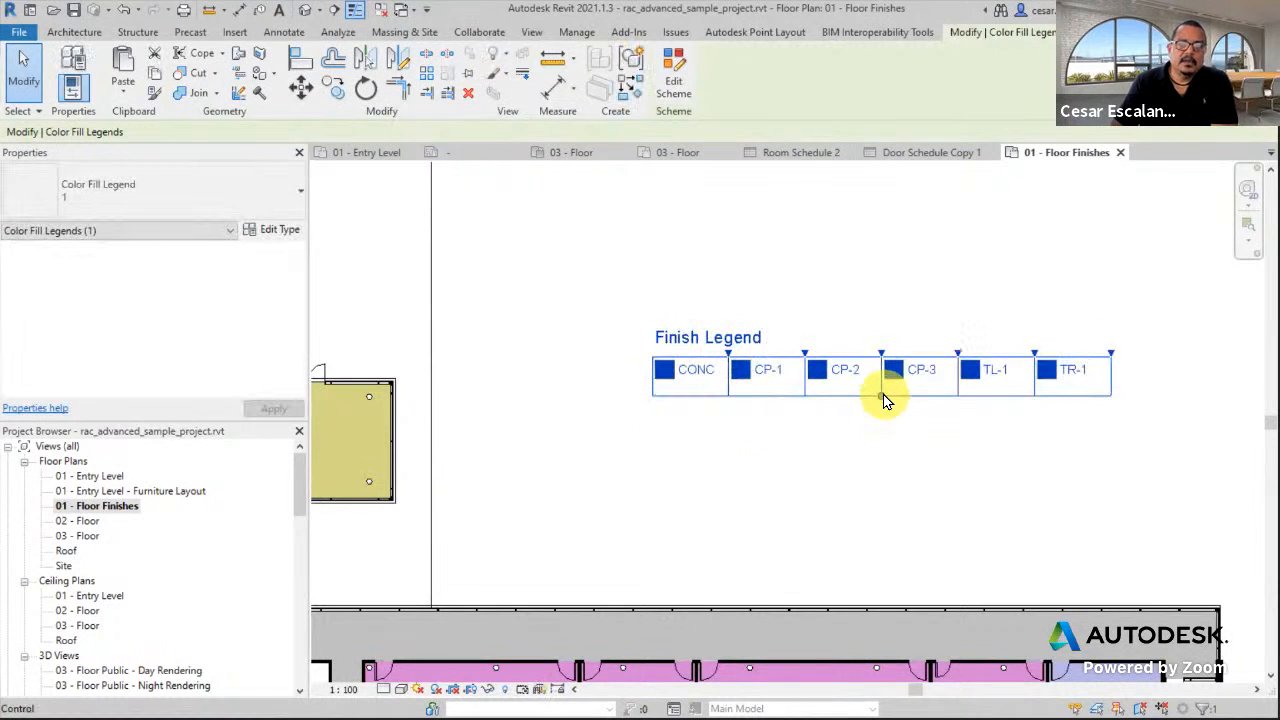
{"action": "mouse_move", "coordinate": [881, 396]}
{"action": "left_mouse_down"}
{"action": "mouse_move", "coordinate": [878, 450]}
{"action": "mouse_move", "coordinate": [874, 391]}
{"action": "left_mouse_up"}
{"action": "scroll", "coordinate": [901, 478], "scroll_direction": "down", "scroll_amount": 5}
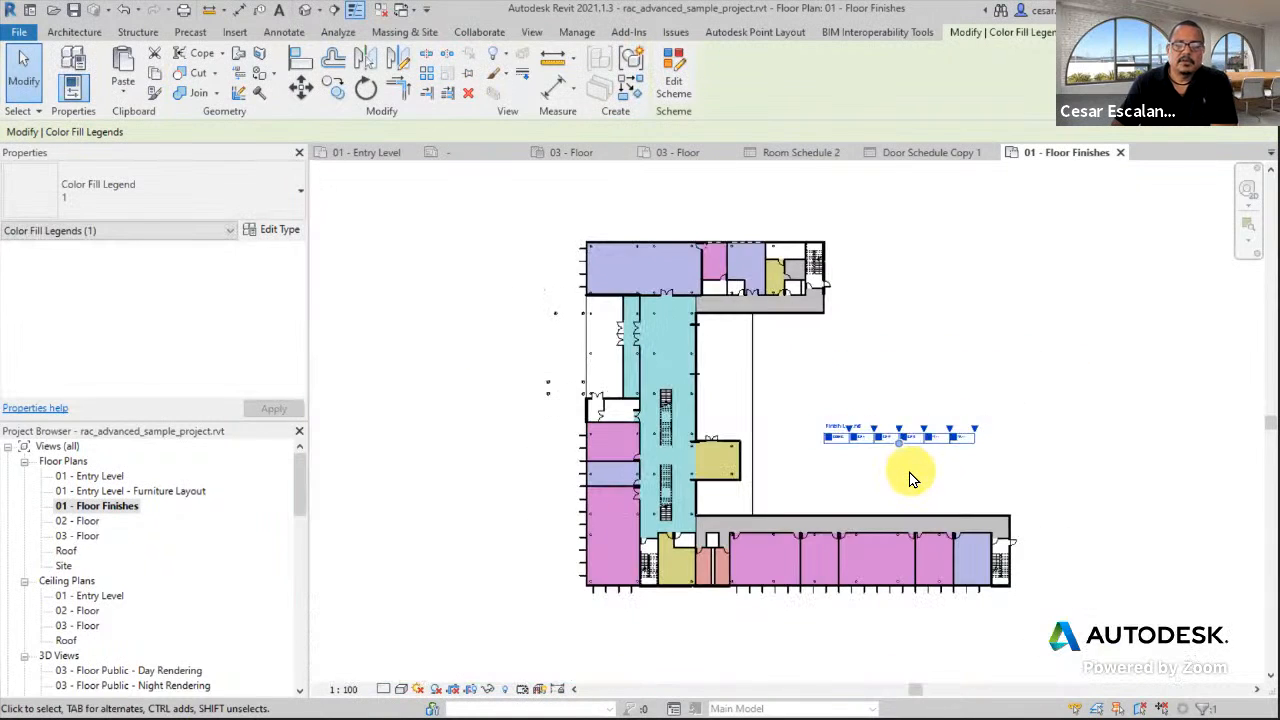
Move the Finish Legend into the empty area just below the plan's lower wing.
{"action": "key", "text": "Escape"}
{"action": "left_click", "coordinate": [1030, 387]}
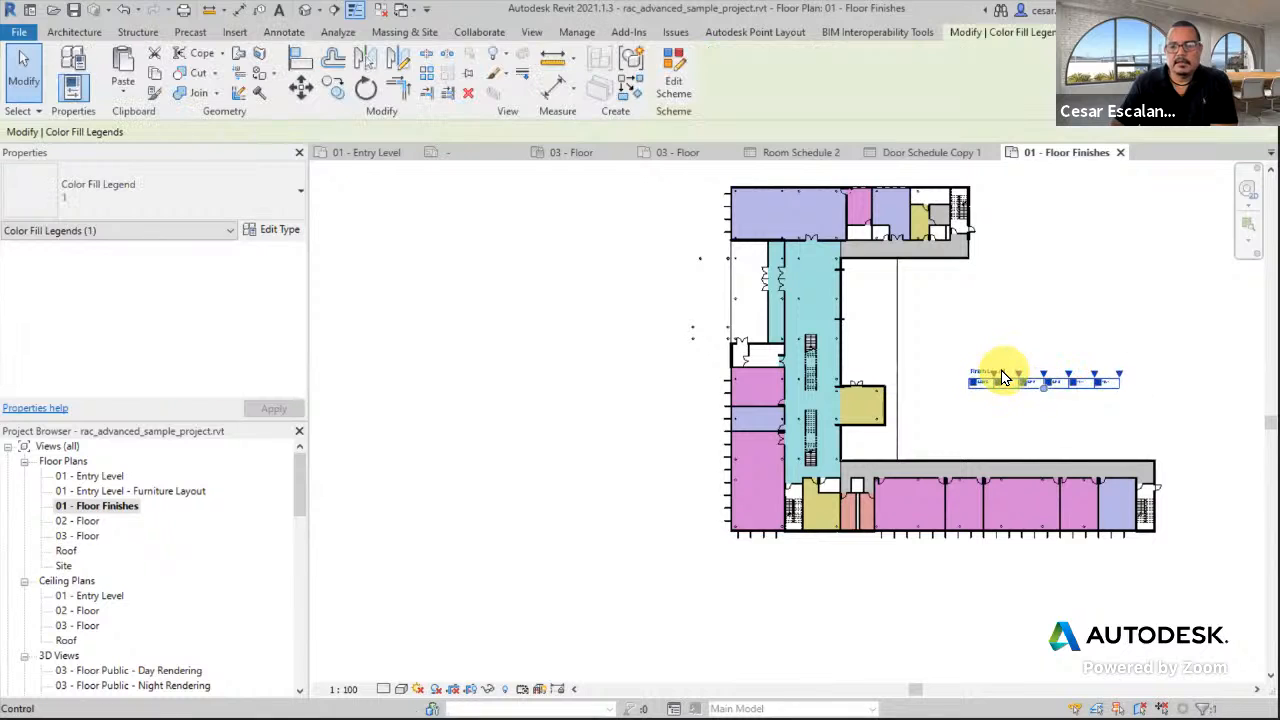
{"action": "mouse_move", "coordinate": [962, 507]}
{"action": "left_mouse_down"}
{"action": "mouse_move", "coordinate": [794, 580]}
{"action": "mouse_move", "coordinate": [823, 580]}
{"action": "left_mouse_up"}
{"action": "left_click", "coordinate": [880, 586]}
{"action": "scroll", "coordinate": [876, 590], "scroll_direction": "up", "scroll_amount": 5}
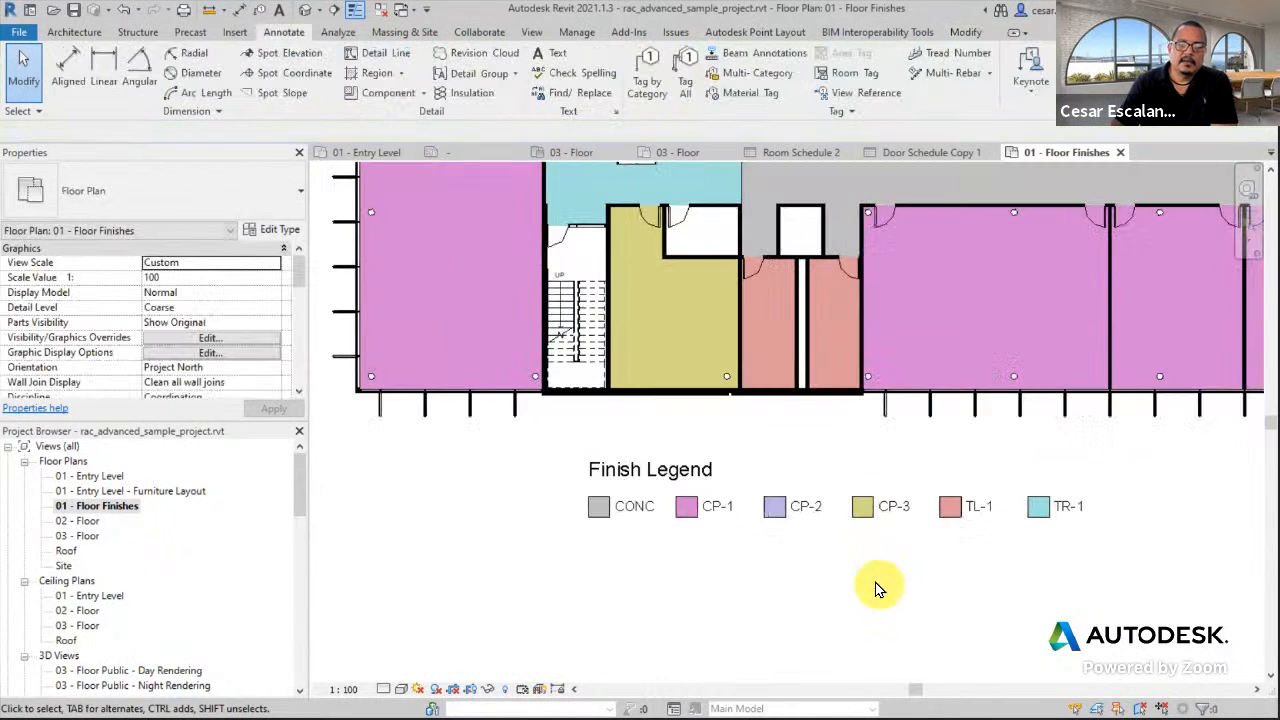
Resize the Finish Legend so its entries flow into three columns of two rows.
{"action": "left_click", "coordinate": [858, 514]}
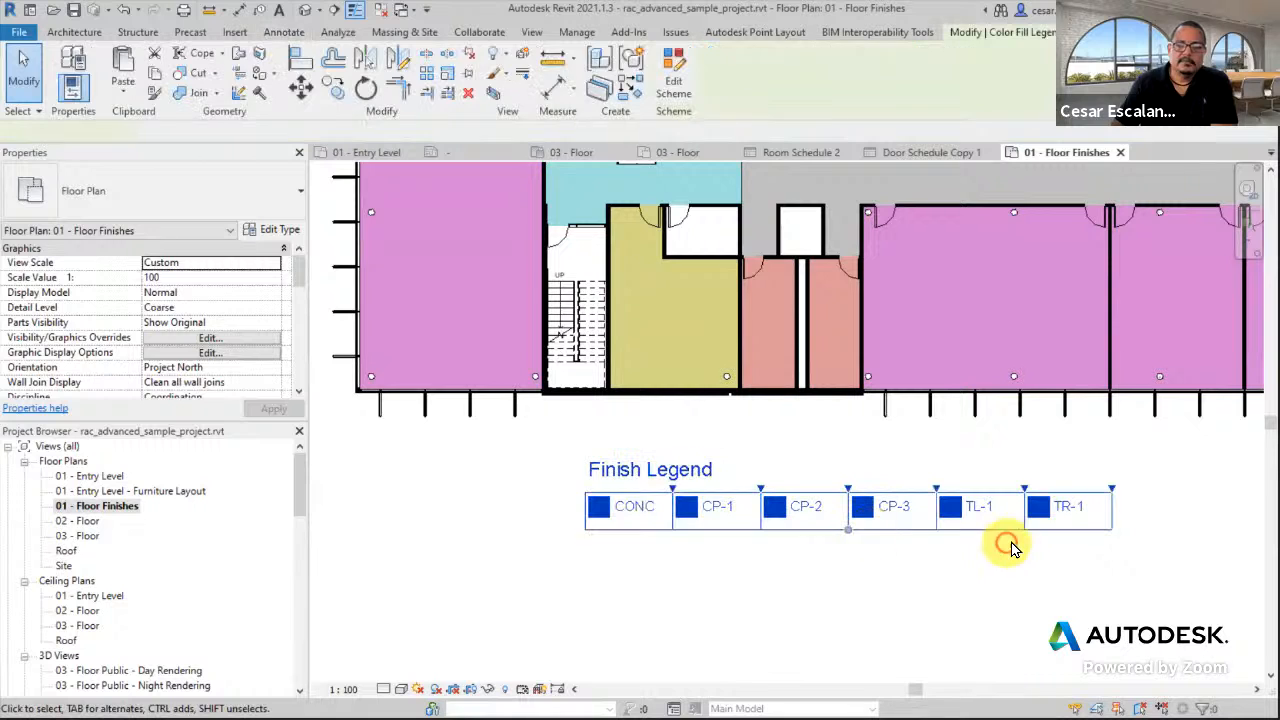
{"action": "left_click_drag", "start_coordinate": [845, 535], "coordinate": [845, 587]}
{"action": "middle_click_drag", "start_coordinate": [842, 587], "coordinate": [985, 495]}
{"action": "left_click", "coordinate": [866, 520]}
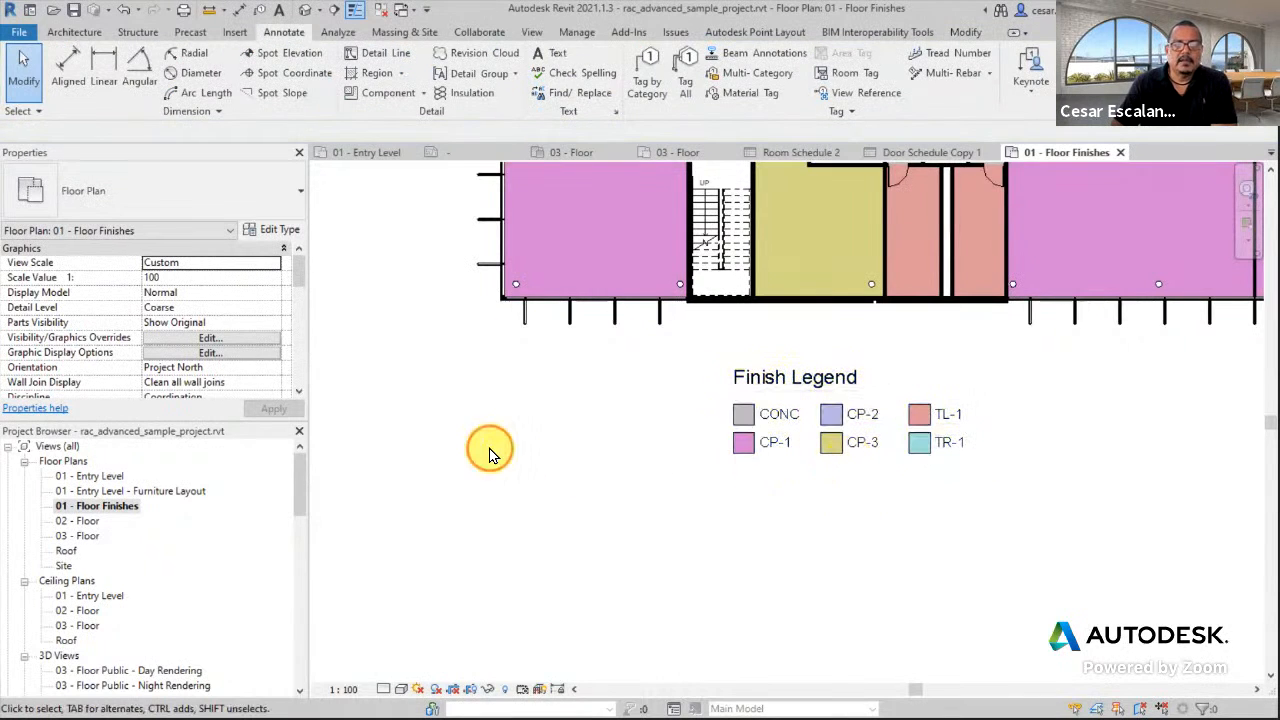
Change the Finishes color scheme's title to Room Finish and apply it to the legend.
{"action": "scroll", "coordinate": [489, 454], "scroll_direction": "down", "scroll_amount": 1}
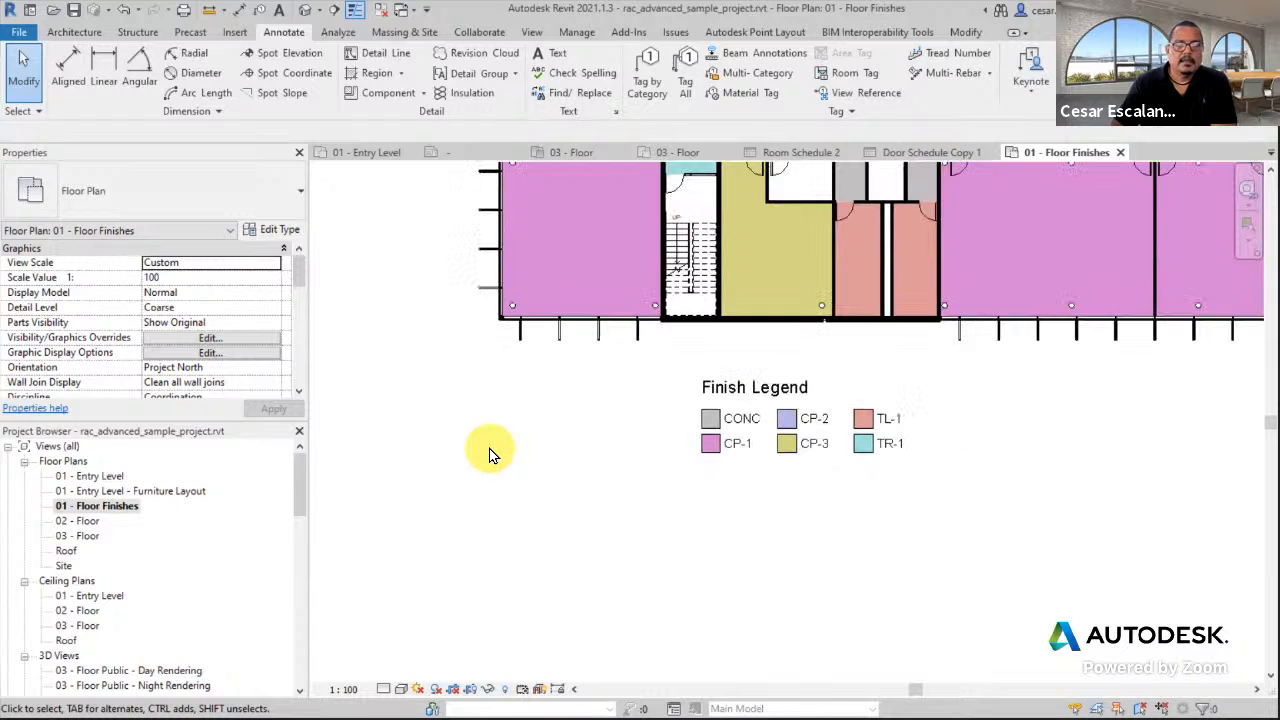
{"action": "left_click_drag", "start_coordinate": [298, 266], "coordinate": [301, 299]}
{"action": "left_click", "coordinate": [218, 312]}
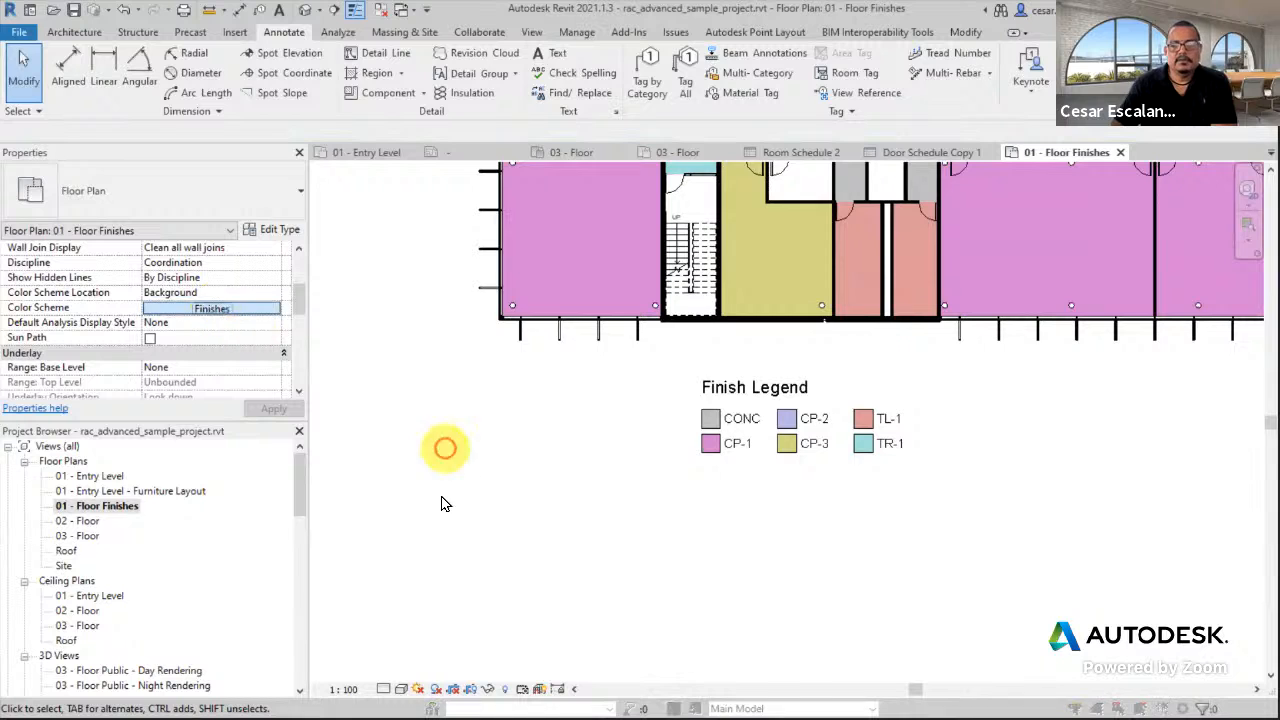
{"action": "double_click", "coordinate": [457, 148]}
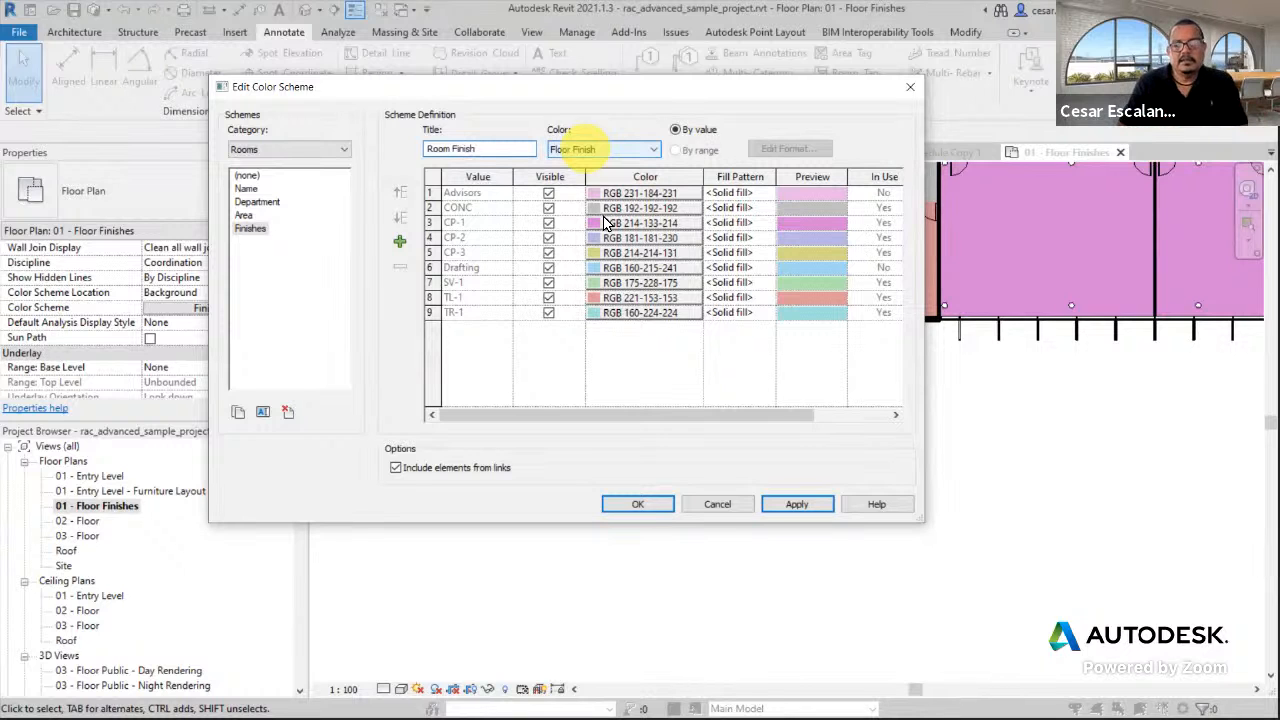
{"action": "left_click", "coordinate": [641, 506]}
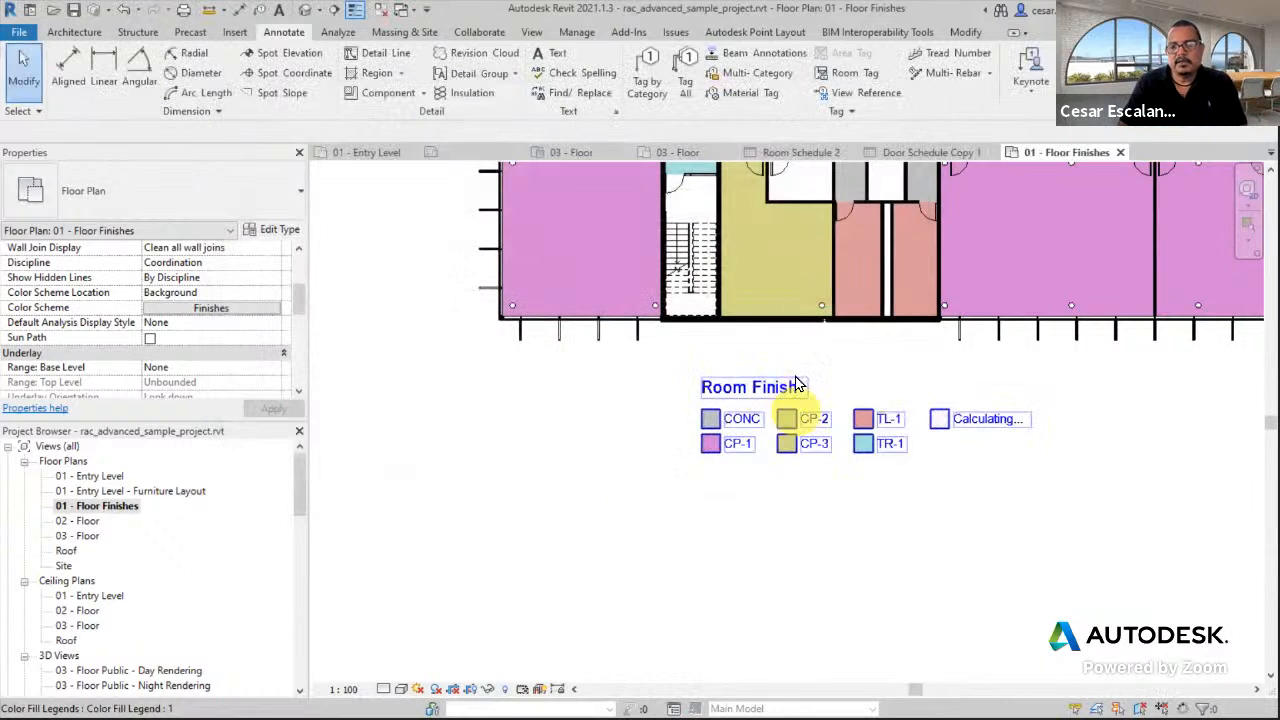
{"action": "middle_click_drag", "start_coordinate": [971, 457], "coordinate": [846, 497]}
{"action": "scroll", "coordinate": [755, 497], "scroll_direction": "up", "scroll_amount": 2}
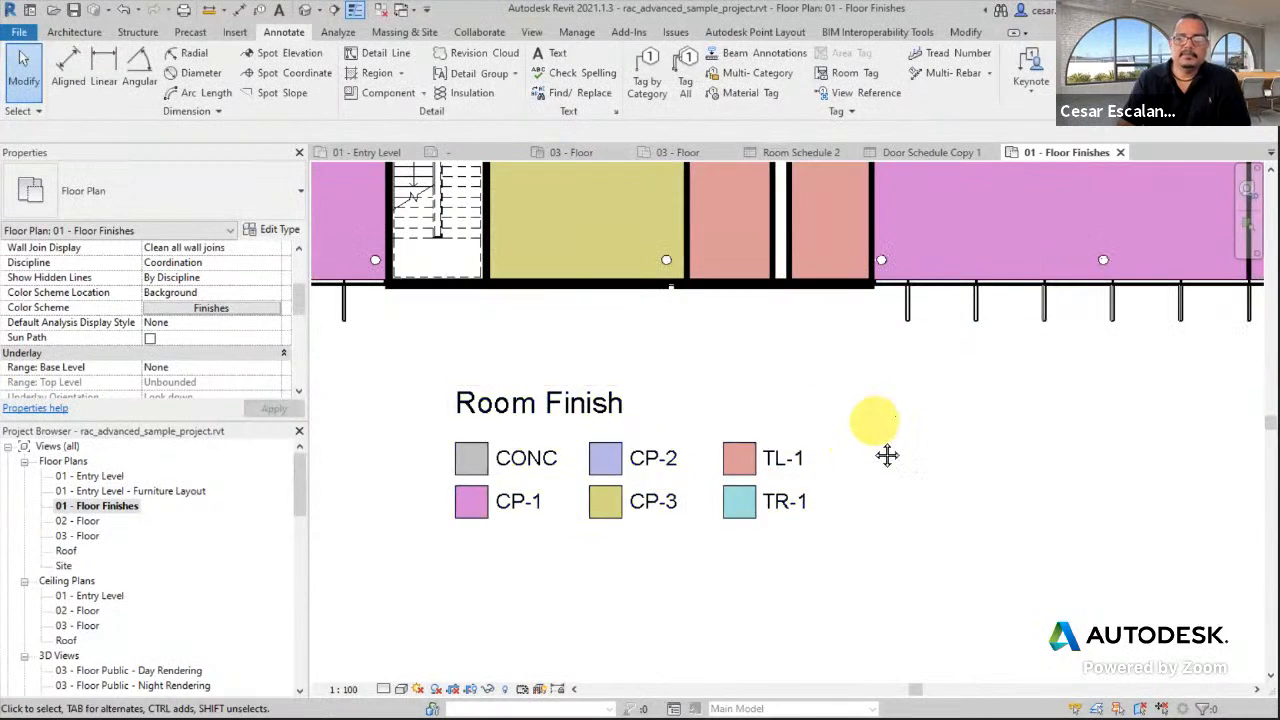
{"action": "scroll", "coordinate": [887, 455], "scroll_direction": "down", "scroll_amount": 2}
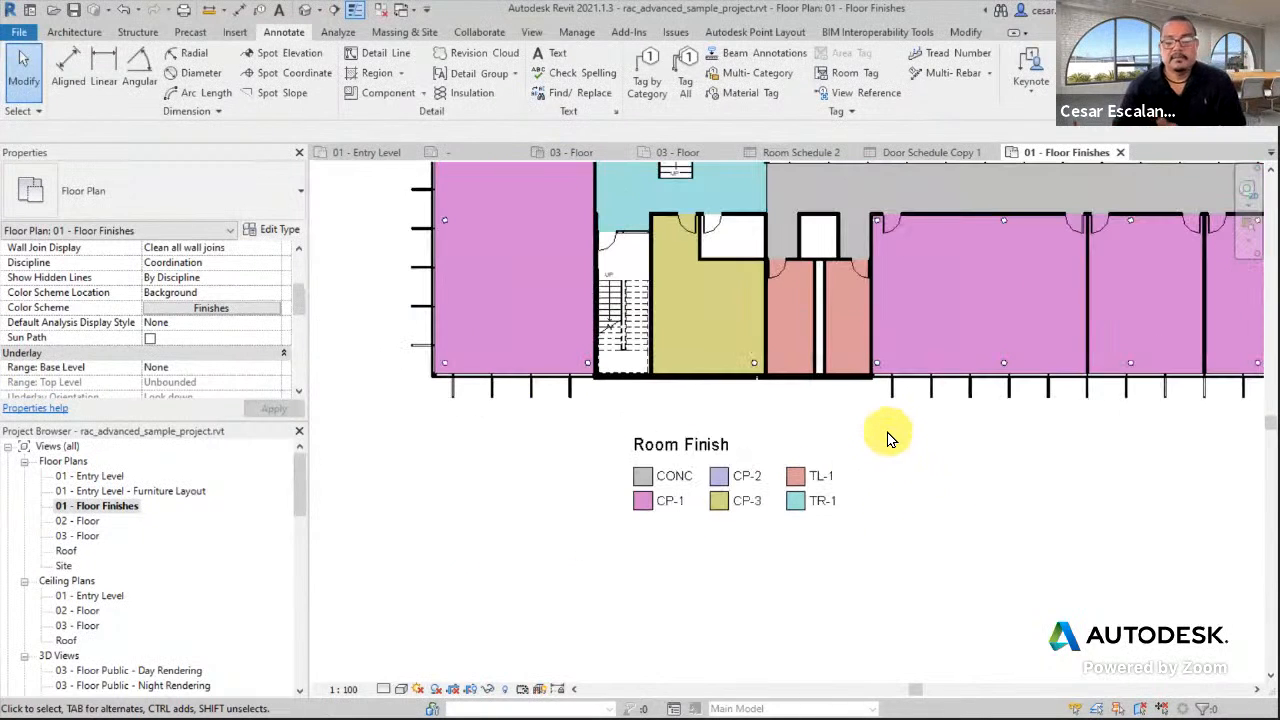
Set the floor finish of the Instruction room just east of the two TL-1 rooms to SV-2.
{"action": "middle_click_drag", "start_coordinate": [894, 471], "coordinate": [870, 520]}
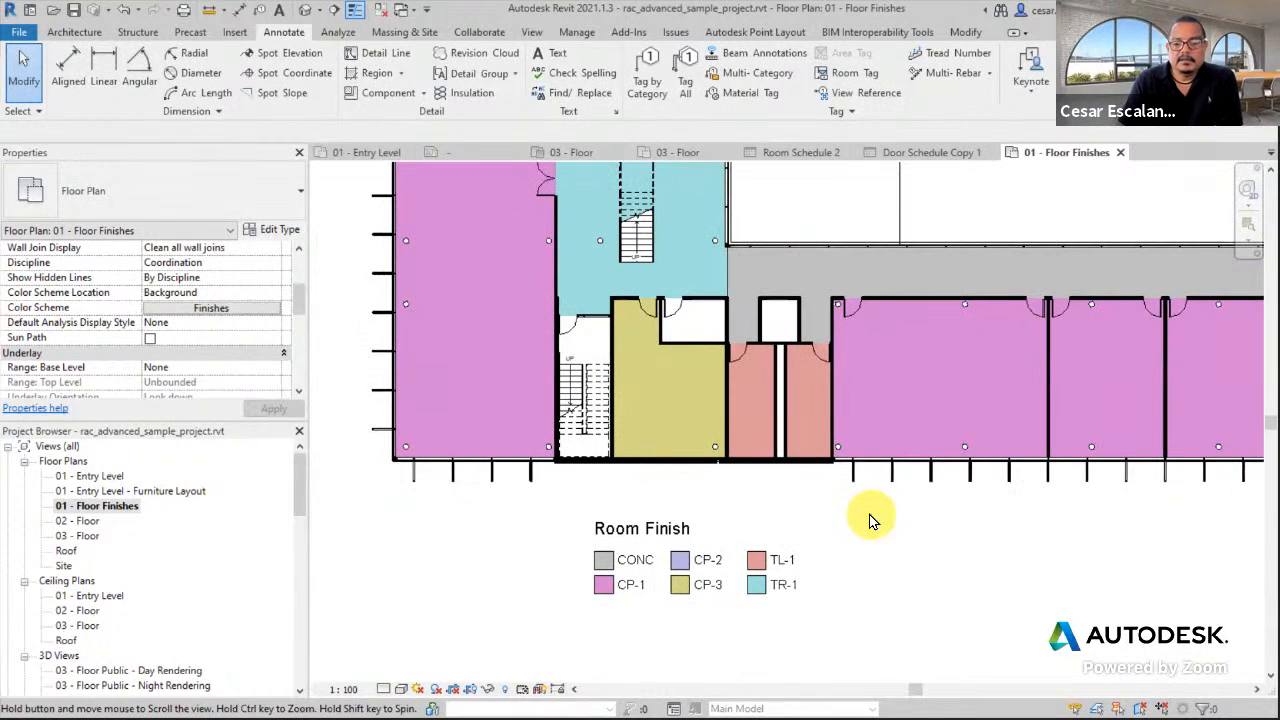
{"action": "left_click", "coordinate": [953, 374]}
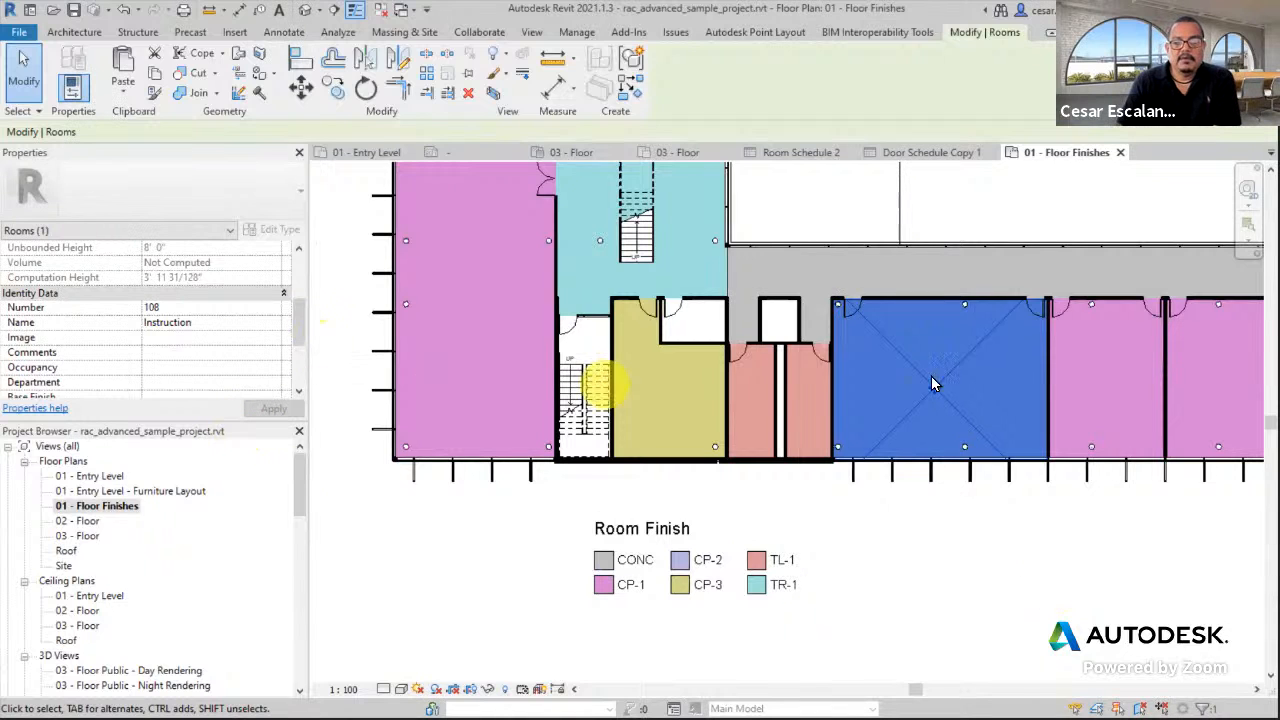
{"action": "left_click_drag", "start_coordinate": [300, 328], "coordinate": [293, 376]}
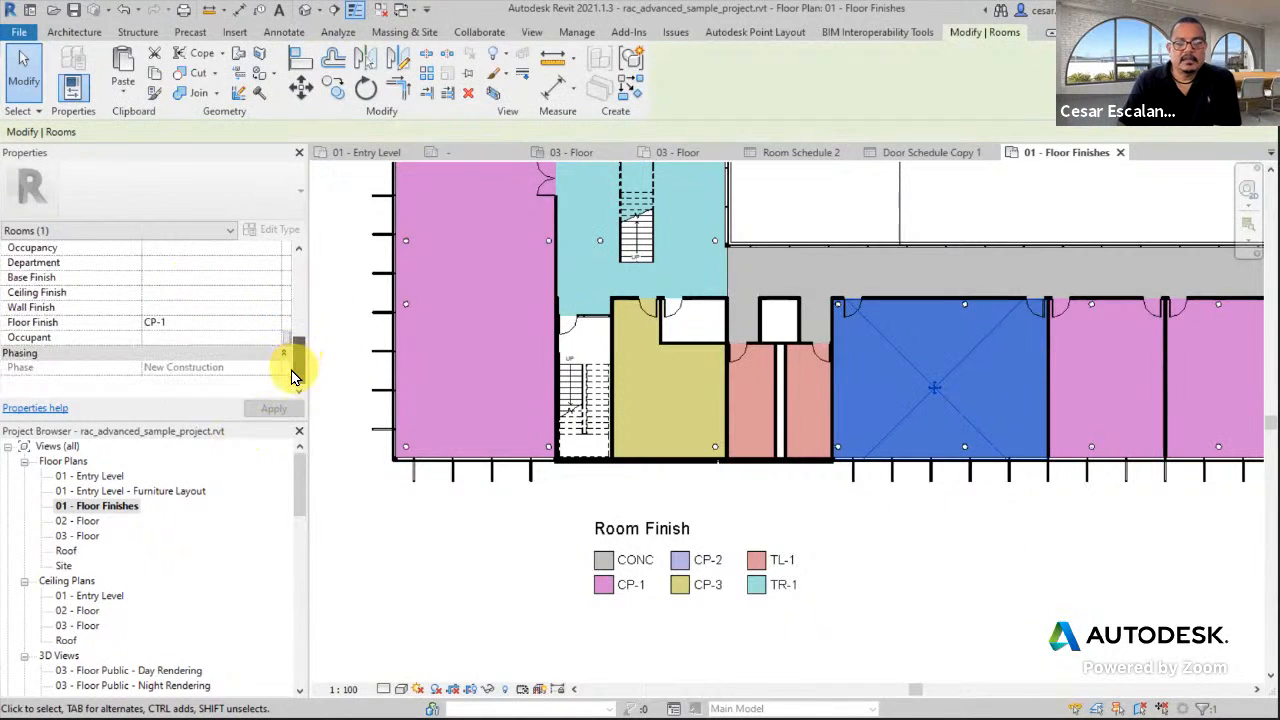
{"action": "left_click", "coordinate": [207, 323]}
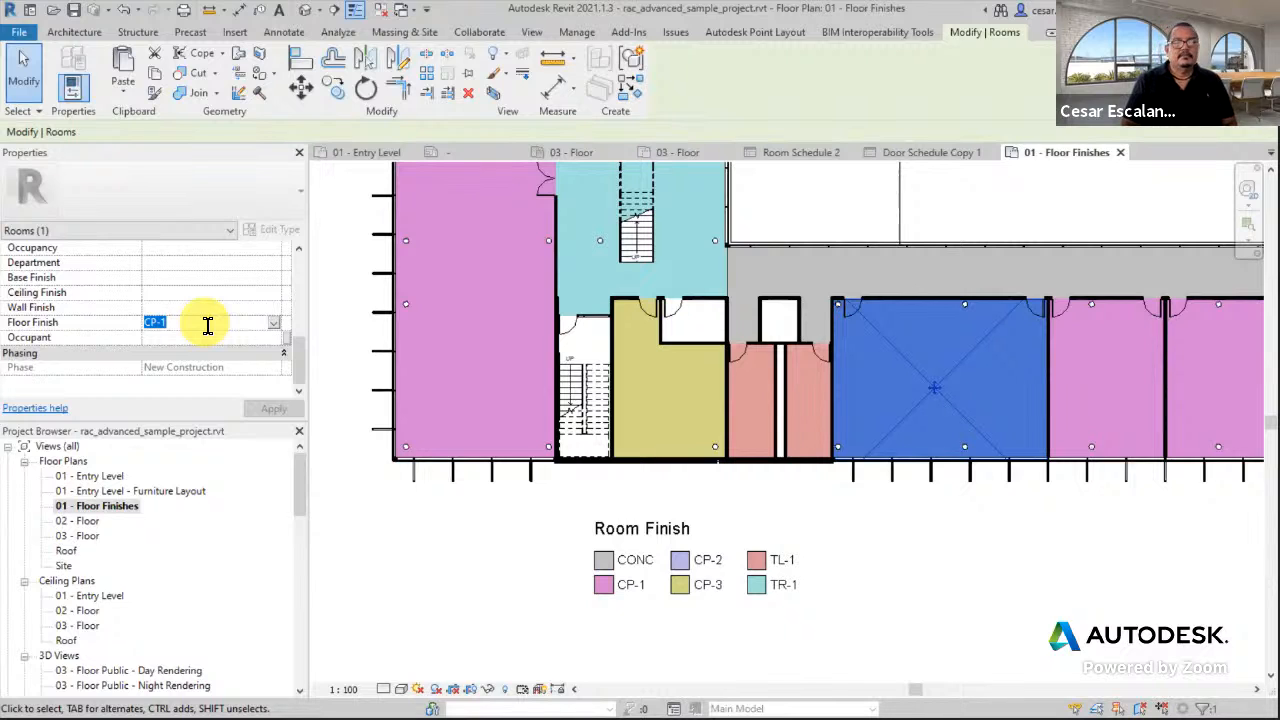
{"action": "type", "text": "SV"}
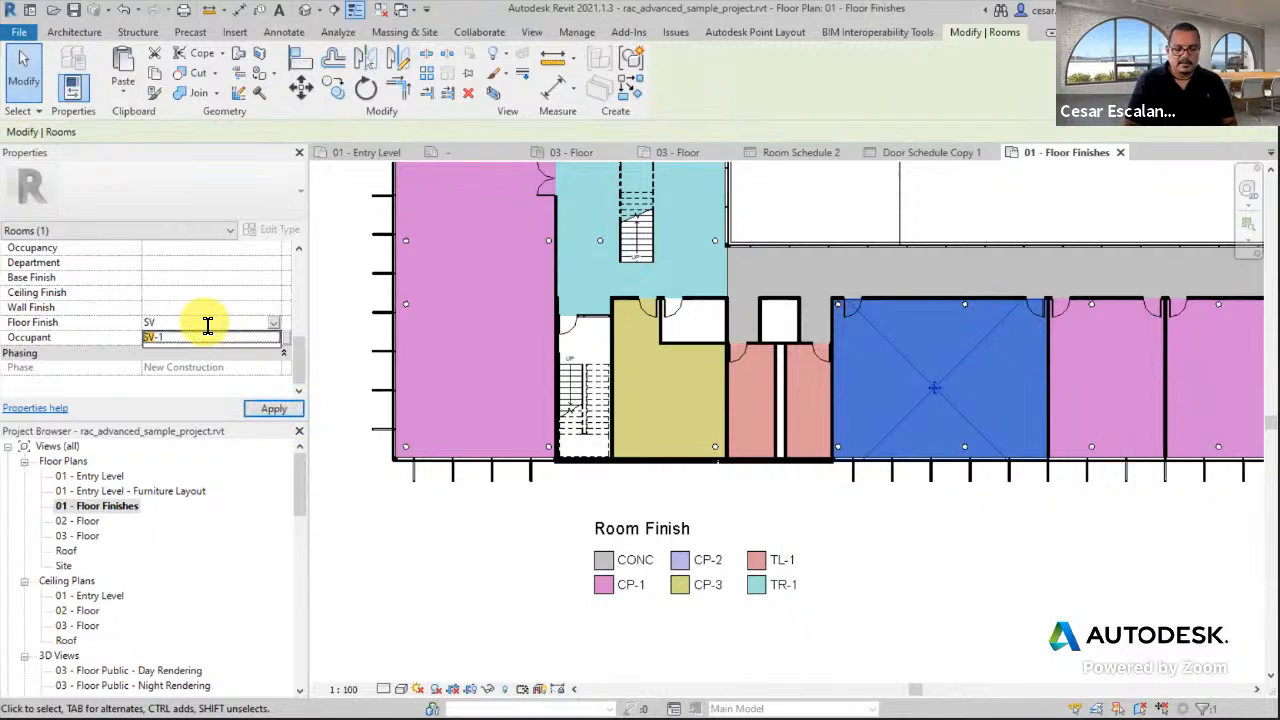
{"action": "type", "text": "-2"}
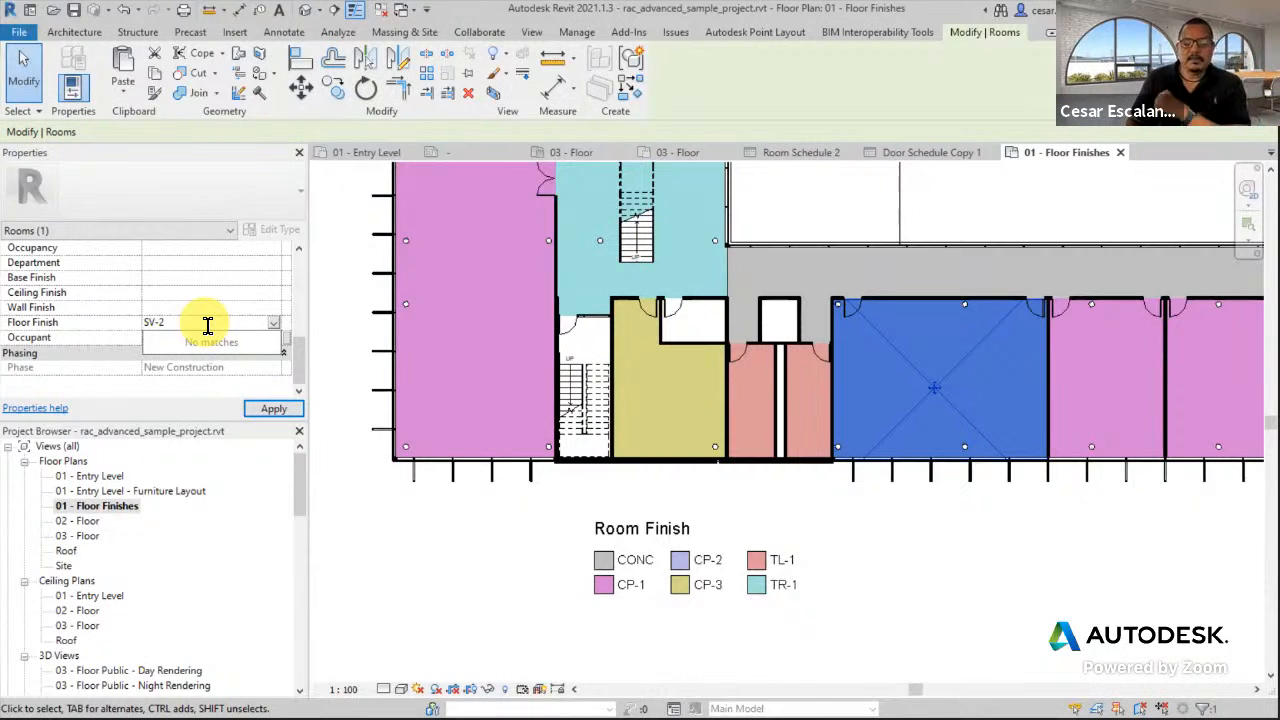
{"action": "key", "text": "Return"}
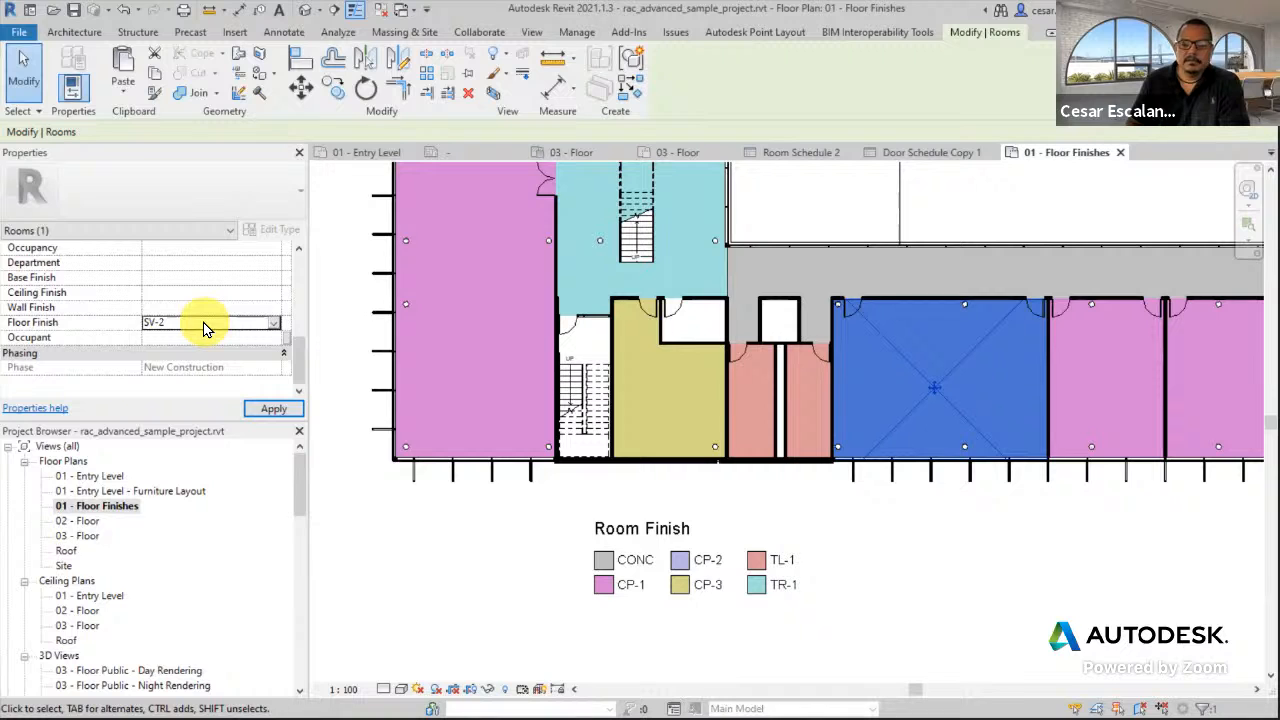
{"action": "left_click", "coordinate": [270, 406]}
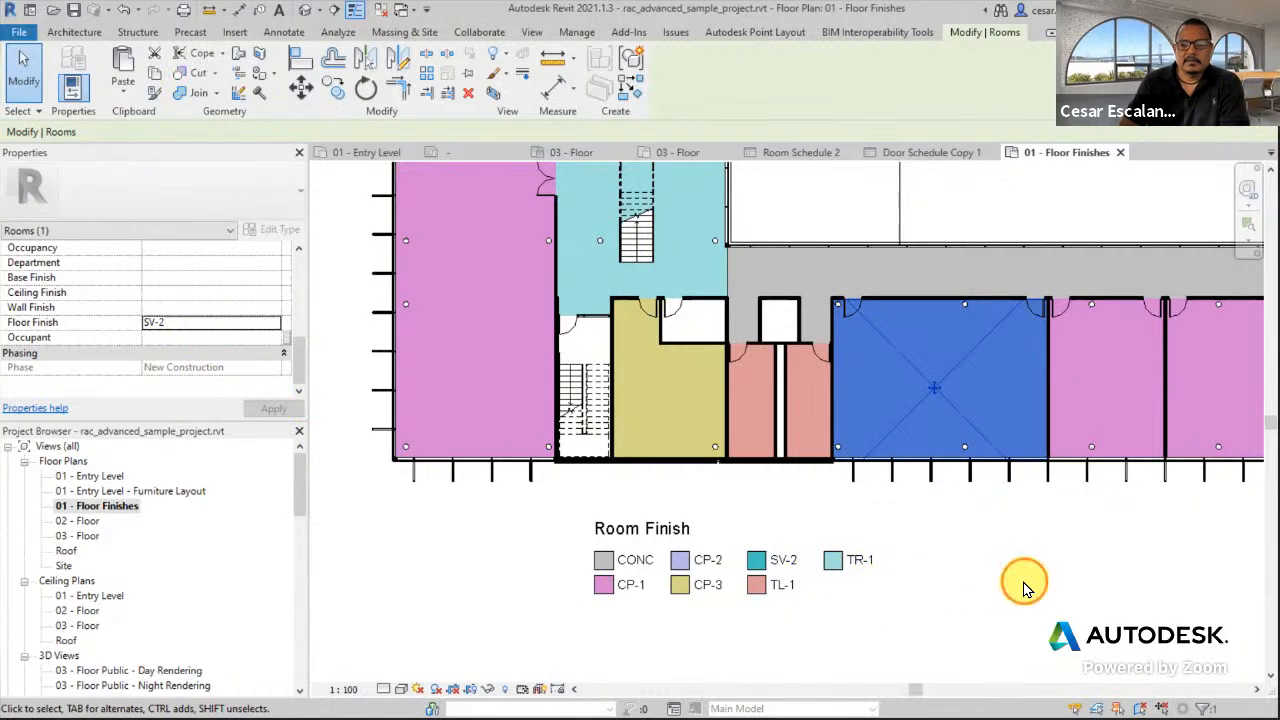
{"action": "left_click", "coordinate": [1023, 587]}
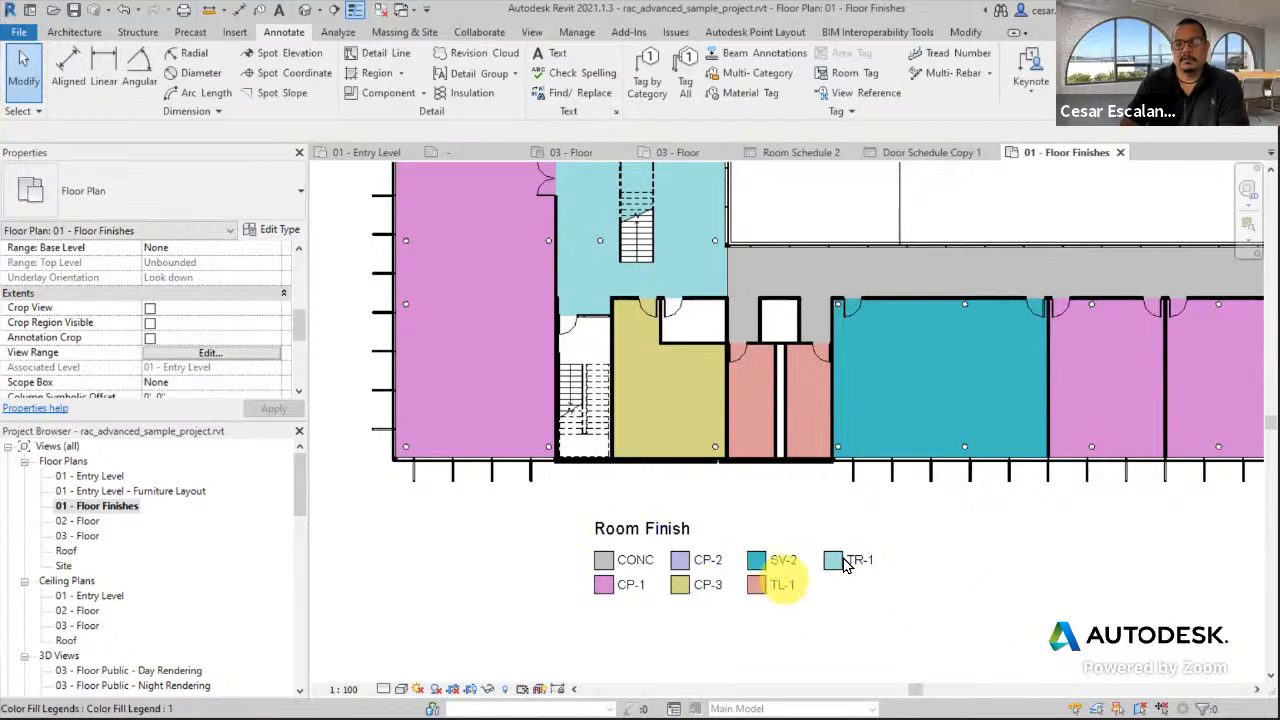
{"action": "left_click", "coordinate": [229, 355]}
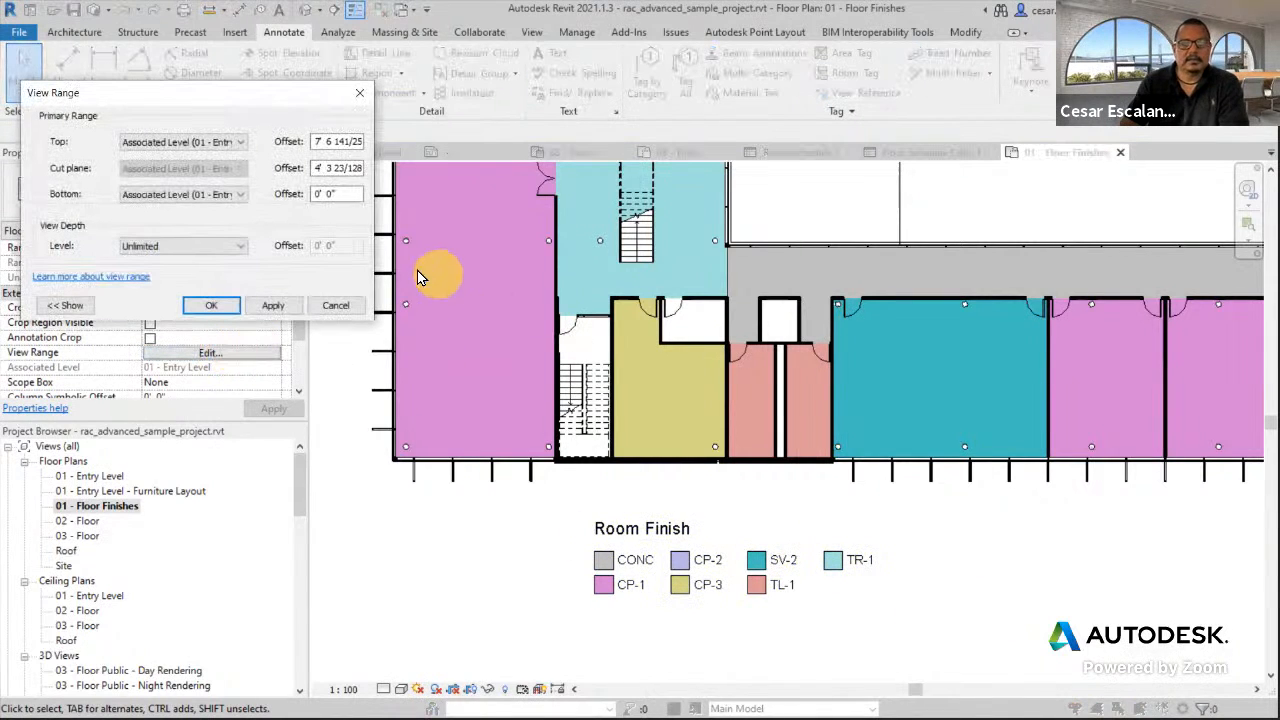
{"action": "left_click", "coordinate": [274, 306]}
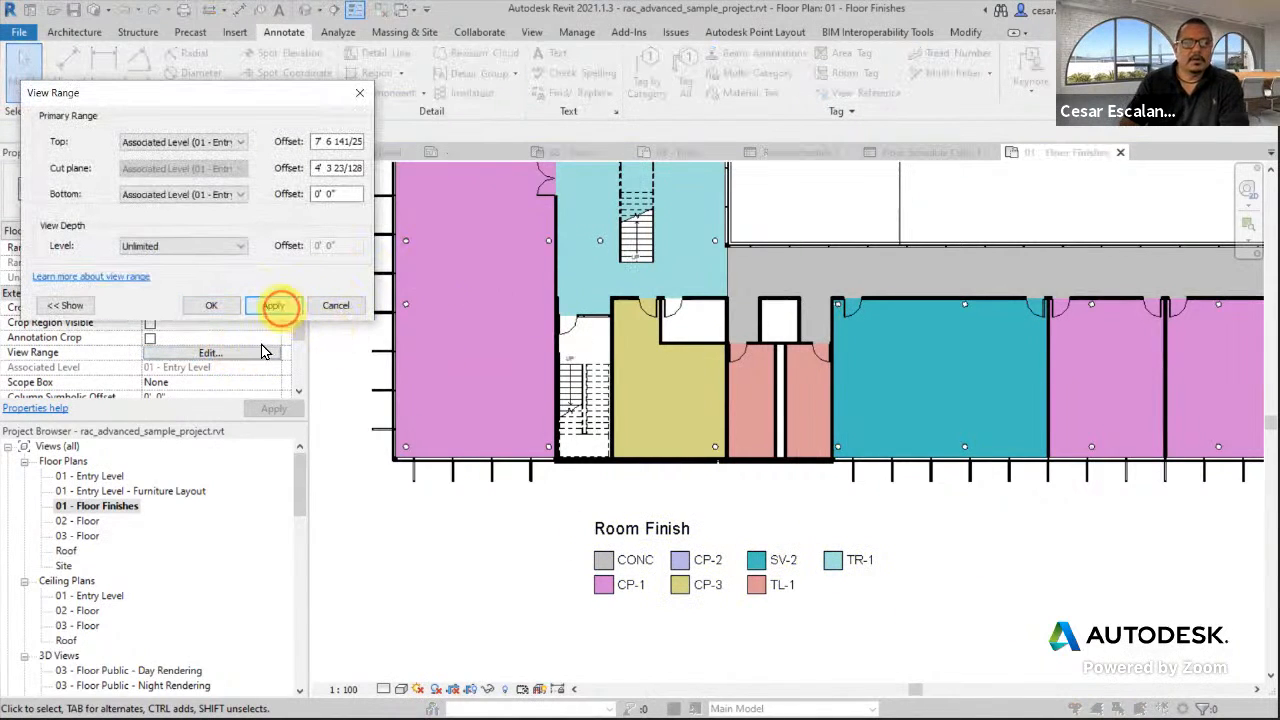
{"action": "left_click", "coordinate": [336, 306]}
Change the SV-2 color in the Finishes color scheme to RGB 143-218-218 and apply it to the plan.
{"action": "scroll", "coordinate": [315, 377], "scroll_direction": "down", "scroll_amount": 2}
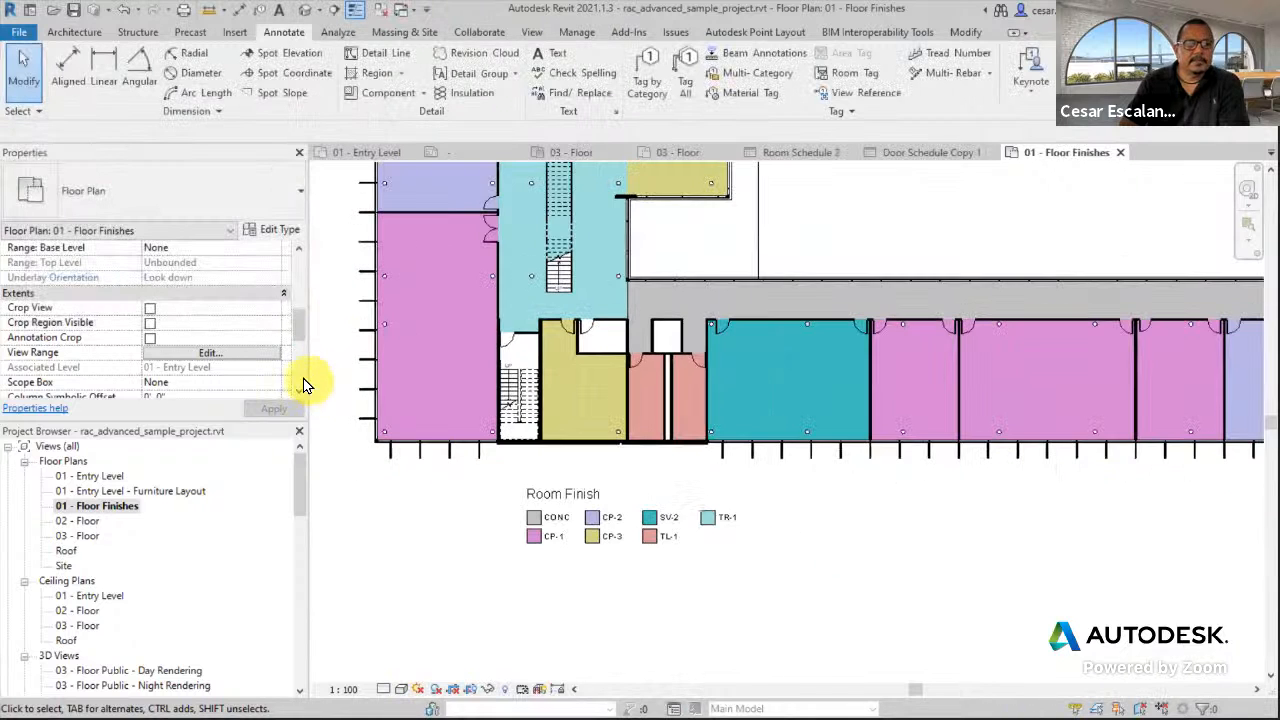
{"action": "middle_click_drag", "start_coordinate": [355, 508], "coordinate": [358, 508]}
{"action": "scroll", "coordinate": [200, 348], "scroll_direction": "down", "scroll_amount": 4}
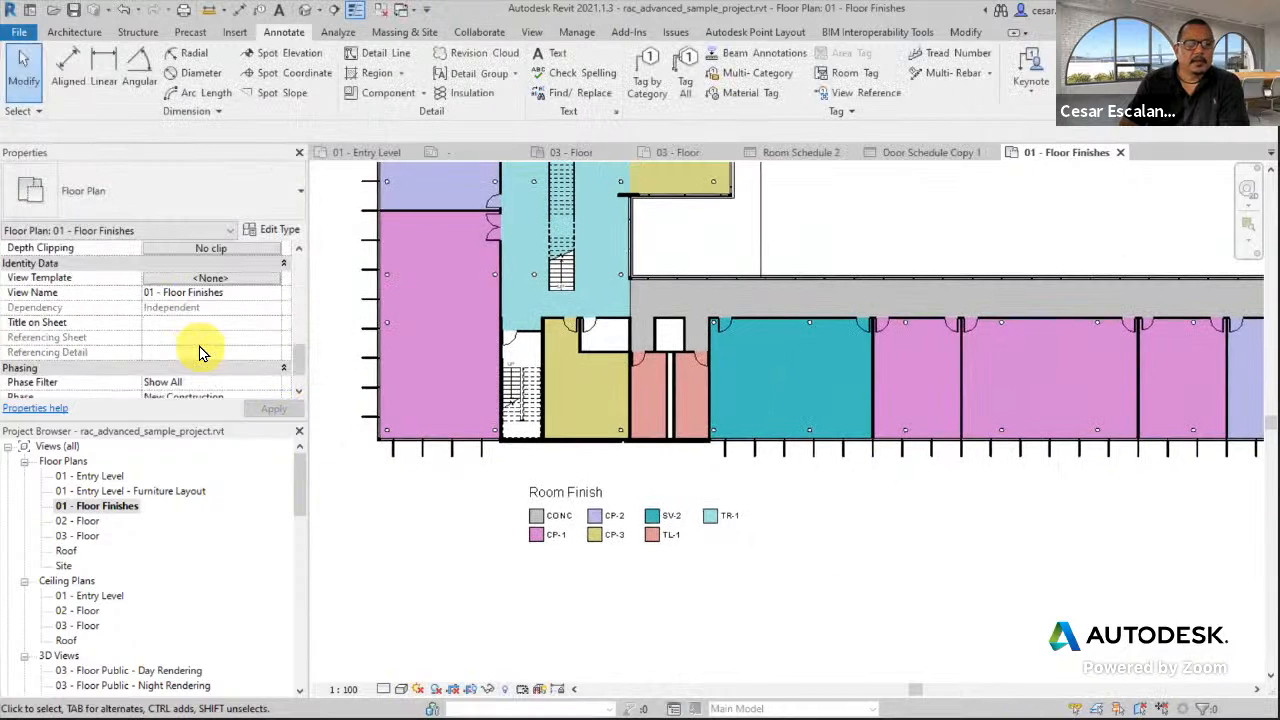
{"action": "scroll", "coordinate": [200, 352], "scroll_direction": "up", "scroll_amount": 5}
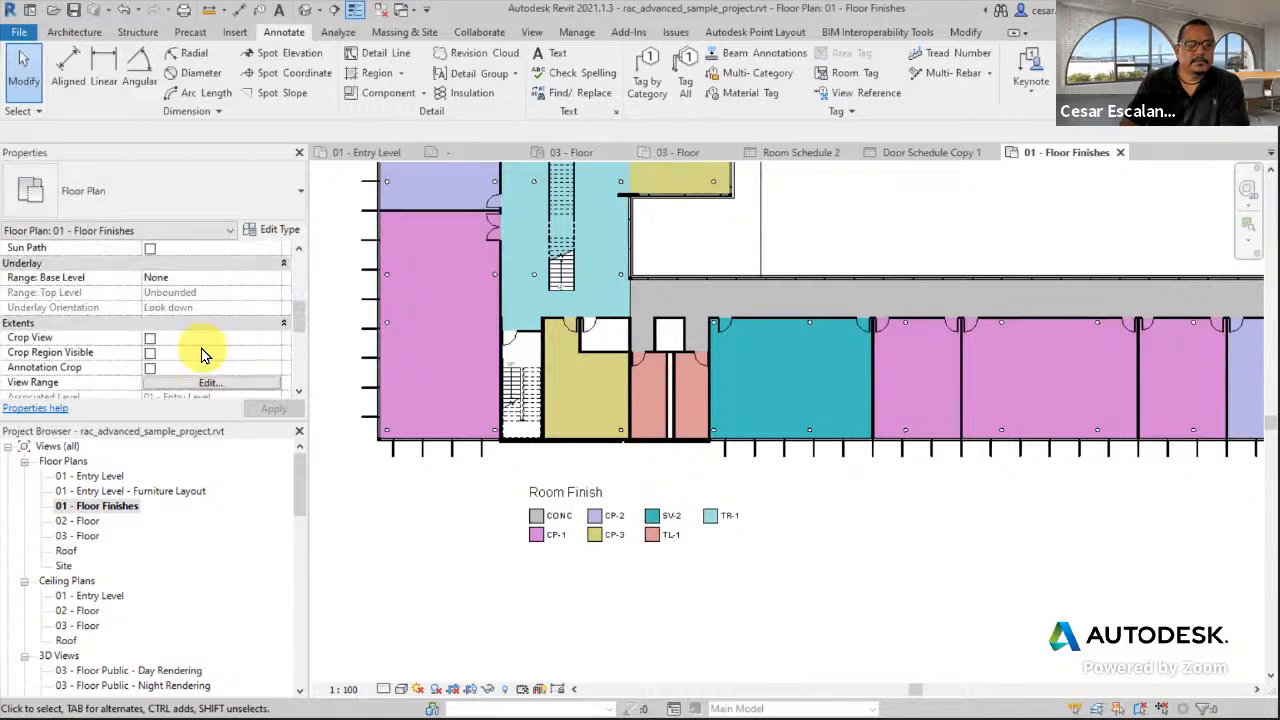
{"action": "scroll", "coordinate": [203, 352], "scroll_direction": "up", "scroll_amount": 3}
{"action": "left_click", "coordinate": [211, 309]}
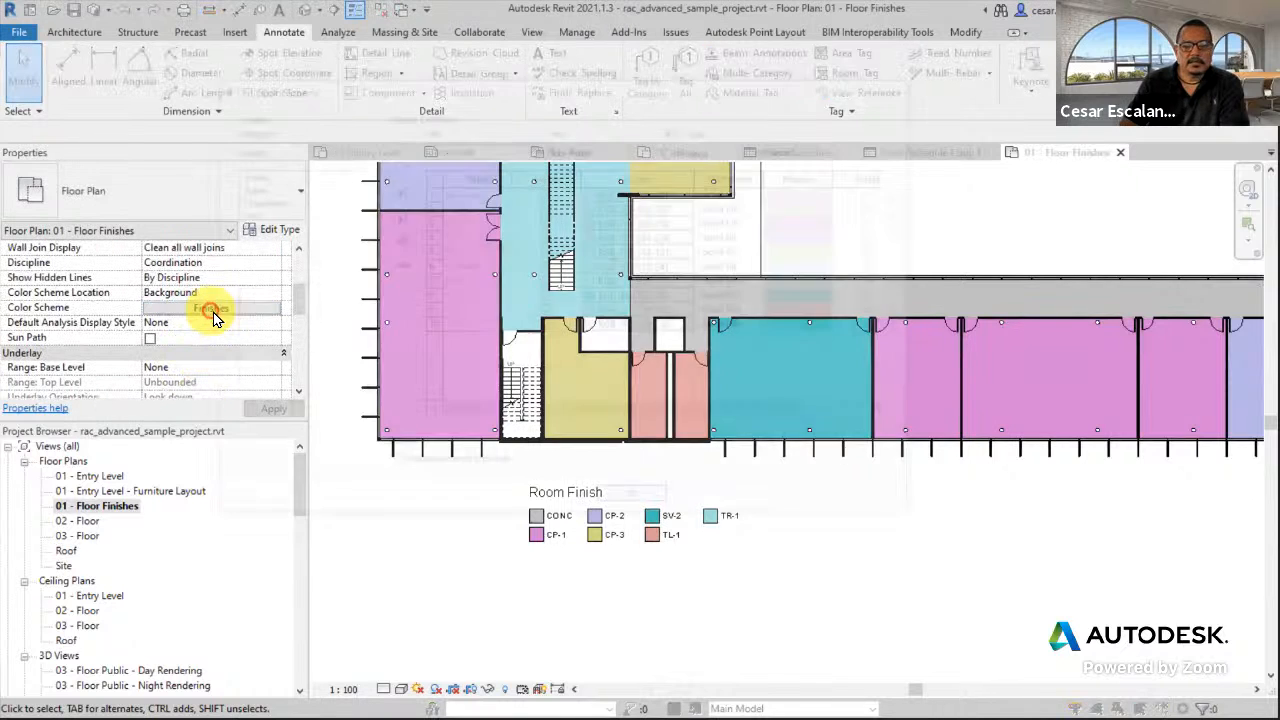
{"action": "left_click", "coordinate": [799, 300]}
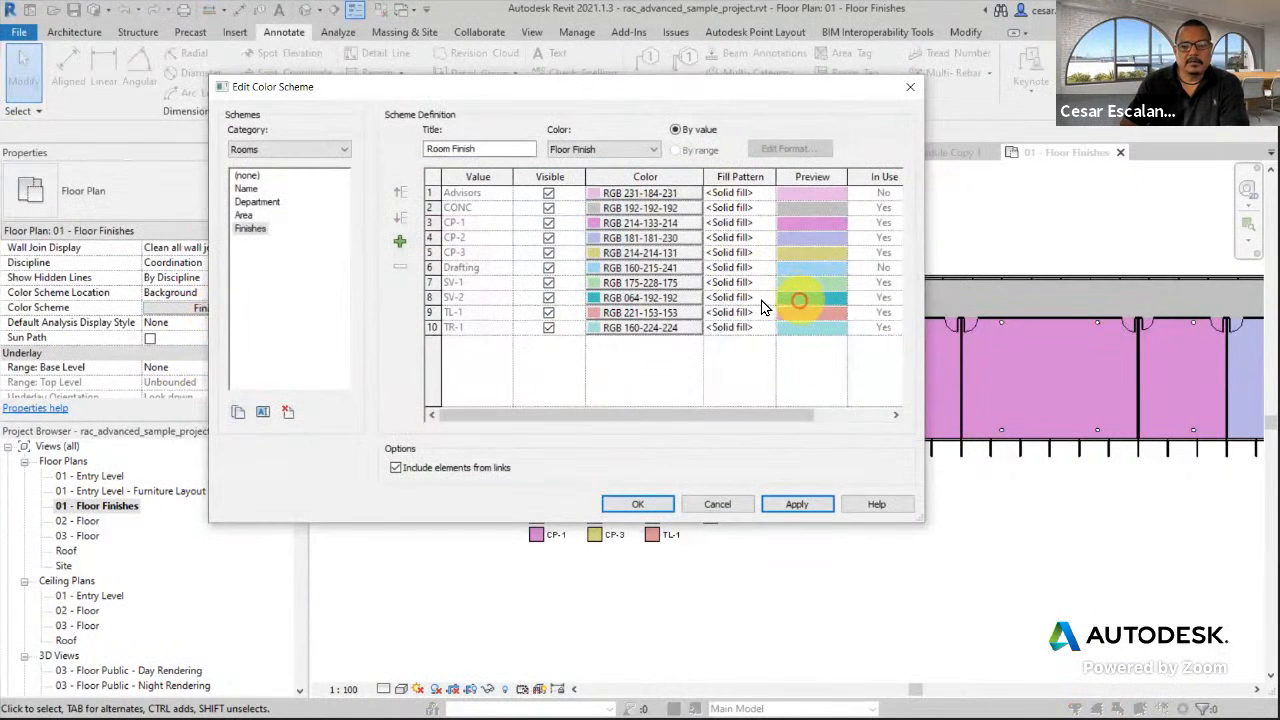
{"action": "left_click", "coordinate": [650, 297]}
{"action": "left_click_drag", "start_coordinate": [757, 256], "coordinate": [756, 225]}
{"action": "left_click", "coordinate": [634, 448]}
{"action": "left_click", "coordinate": [800, 505]}
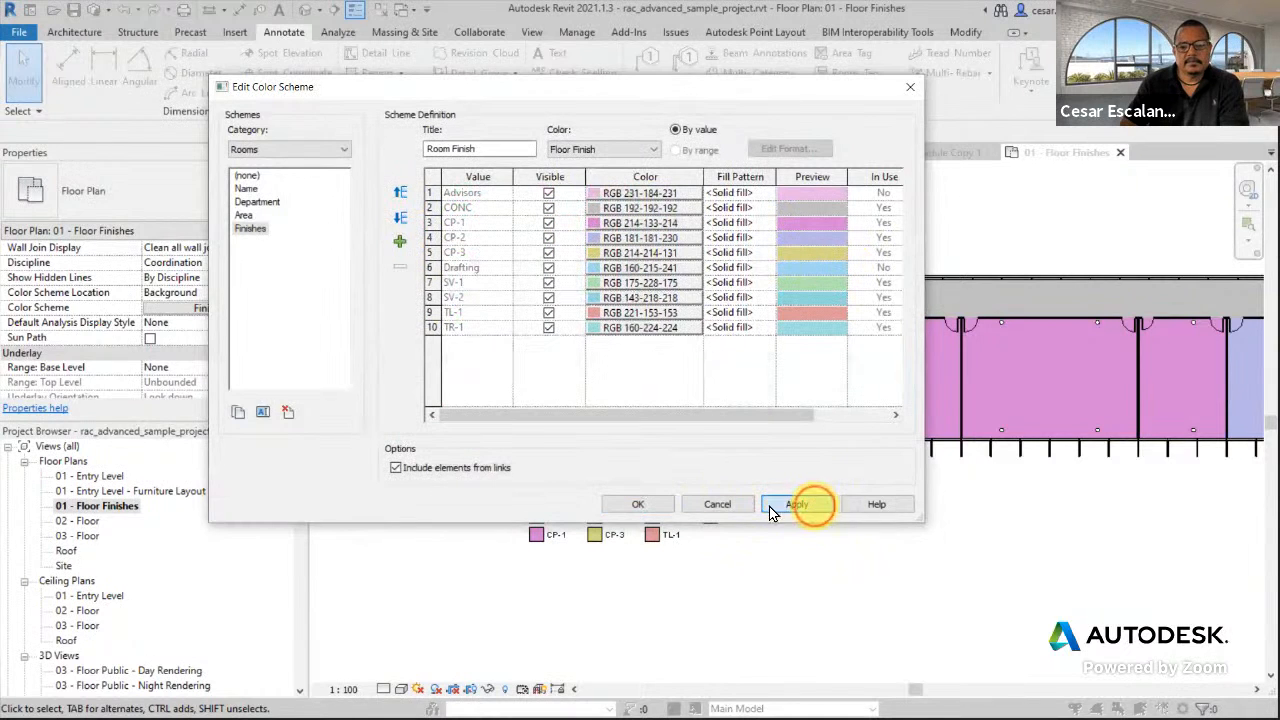
{"action": "left_click", "coordinate": [638, 504]}
{"action": "scroll", "coordinate": [930, 598], "scroll_direction": "up", "scroll_amount": 2}
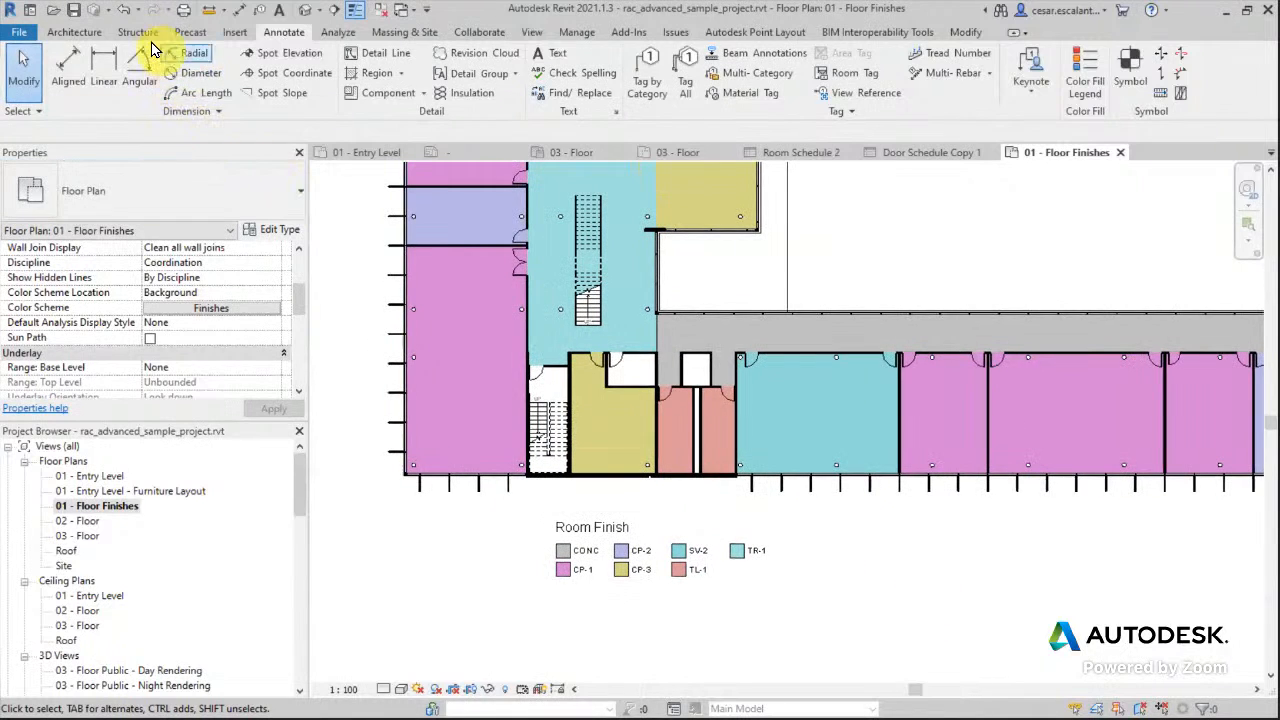
Undo the SV-2 color change and the Instruction room's floor finish change.
{"action": "left_click", "coordinate": [122, 12]}
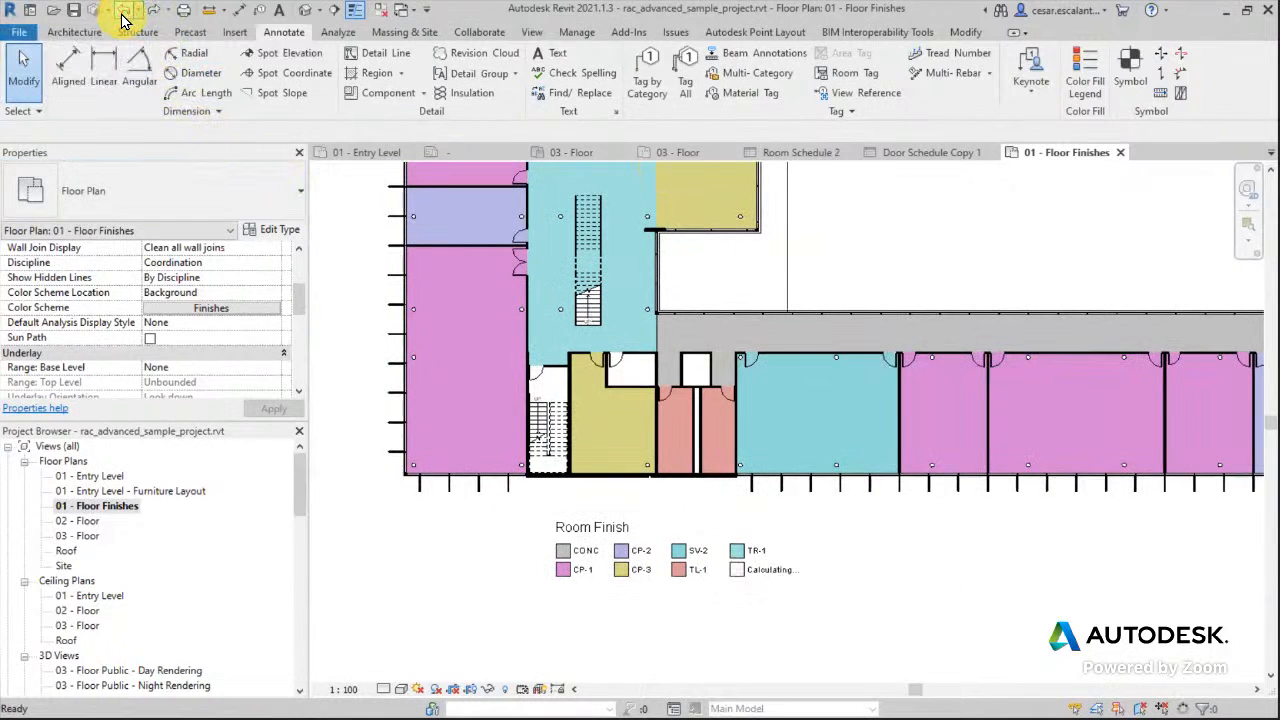
{"action": "left_click", "coordinate": [122, 14]}
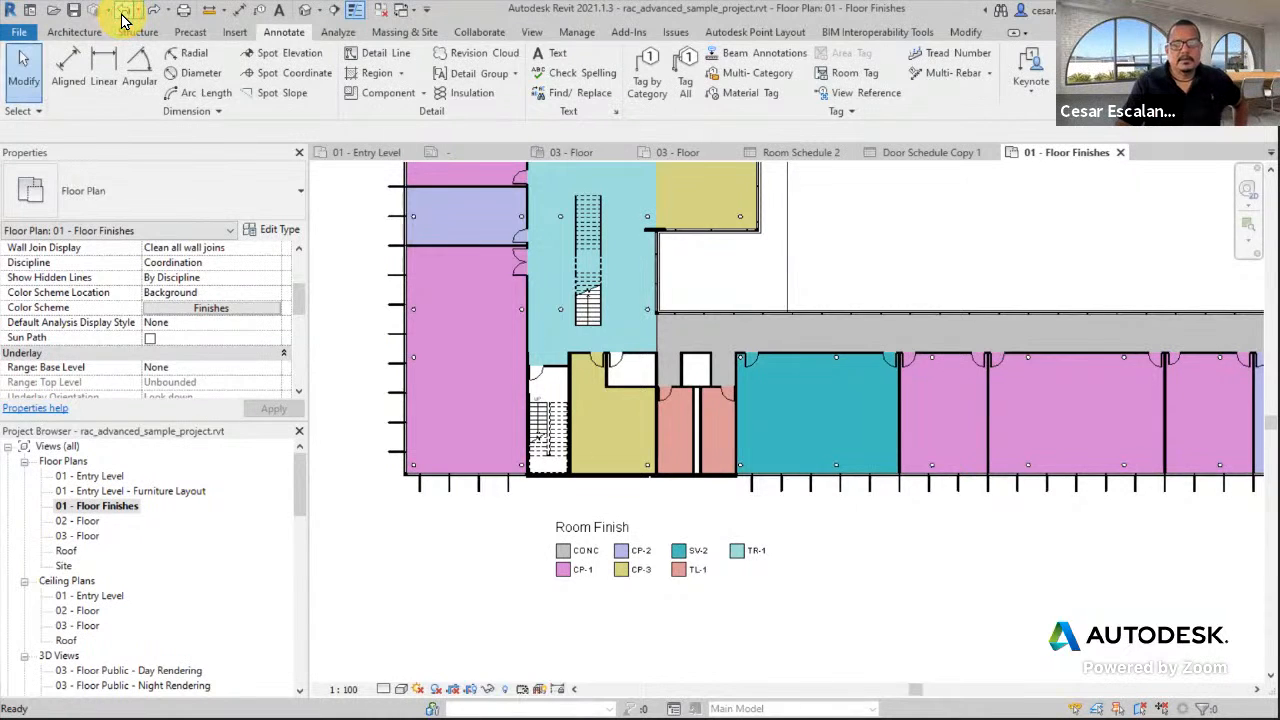
{"action": "left_click", "coordinate": [122, 14]}
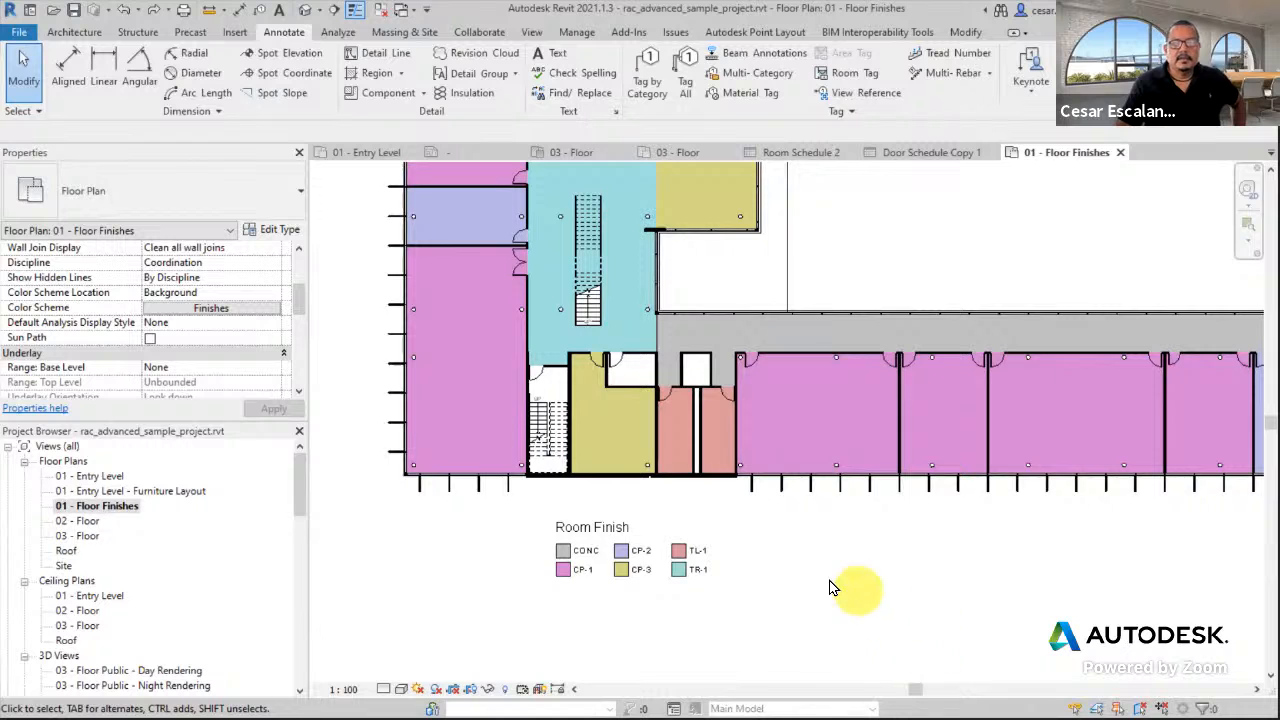
Set the floor finish of Instruction room 108, just east of the two TL-1 rooms, to SV-2 and deselect it.
{"action": "scroll", "coordinate": [829, 583], "scroll_direction": "up", "scroll_amount": 2}
{"action": "middle_click_drag", "start_coordinate": [829, 583], "coordinate": [1063, 420]}
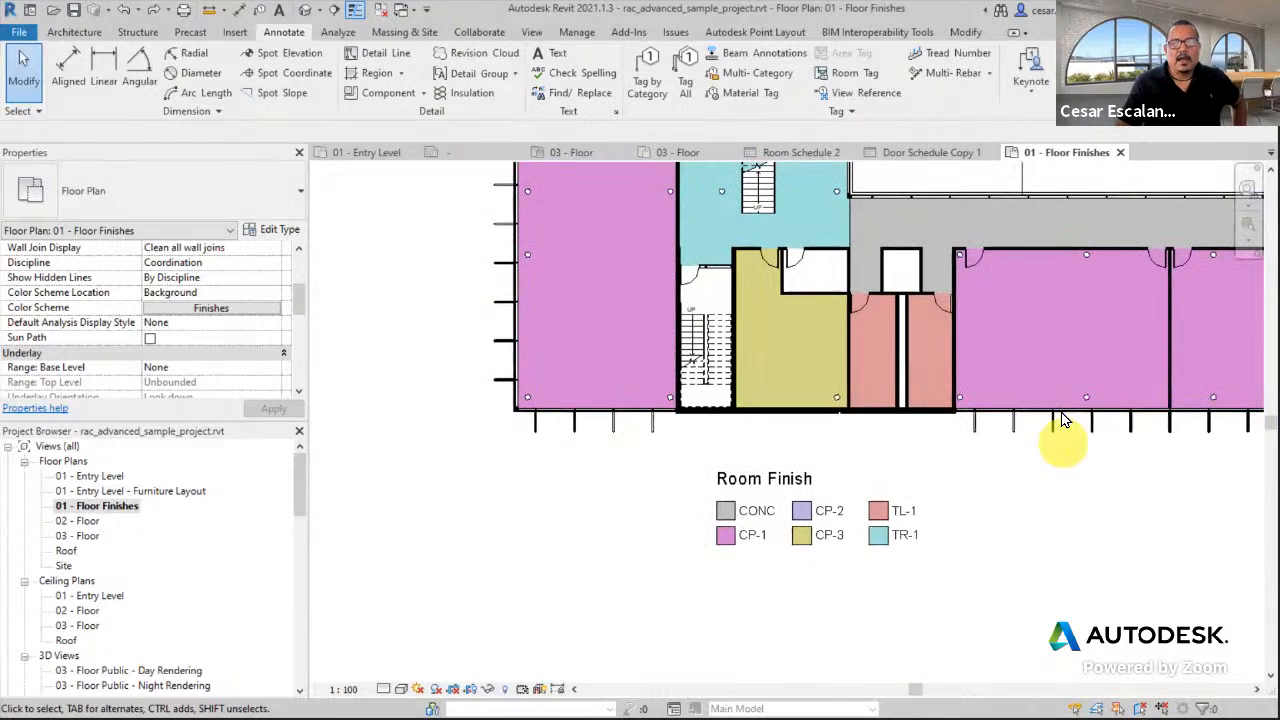
{"action": "left_click", "coordinate": [1069, 348]}
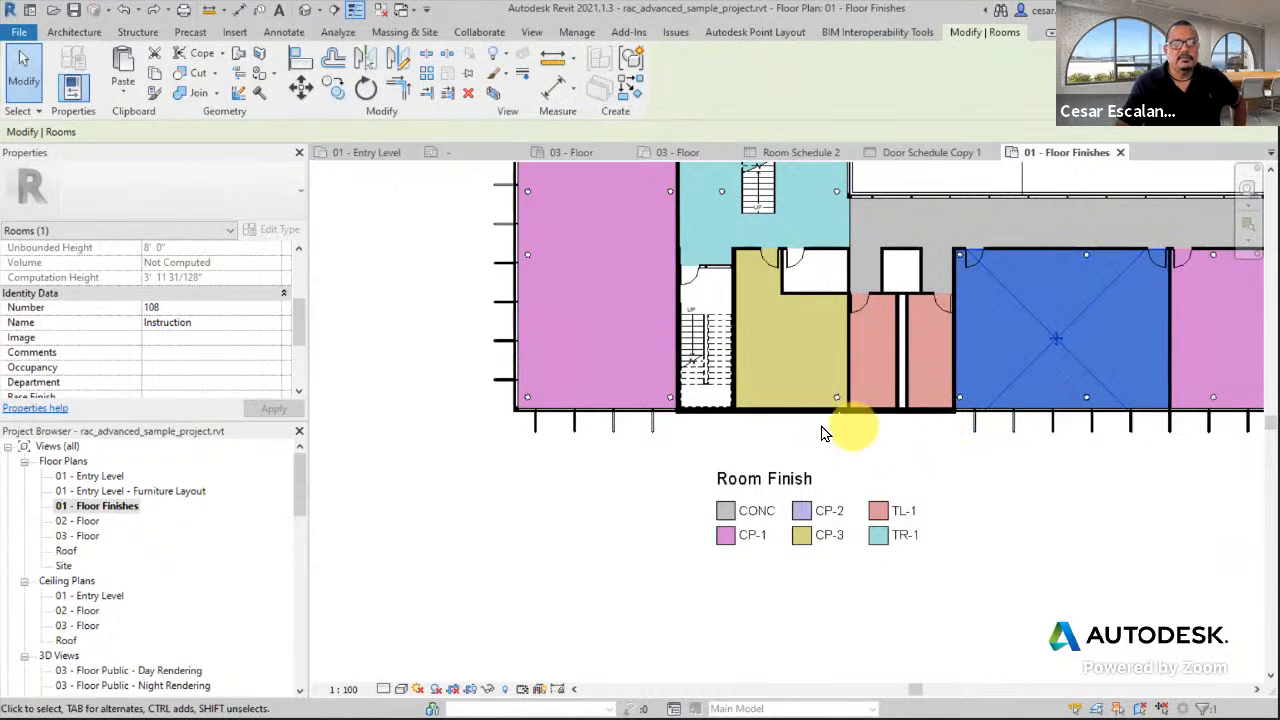
{"action": "scroll", "coordinate": [150, 368], "scroll_direction": "down", "scroll_amount": 1}
{"action": "scroll", "coordinate": [150, 368], "scroll_direction": "down", "scroll_amount": 1}
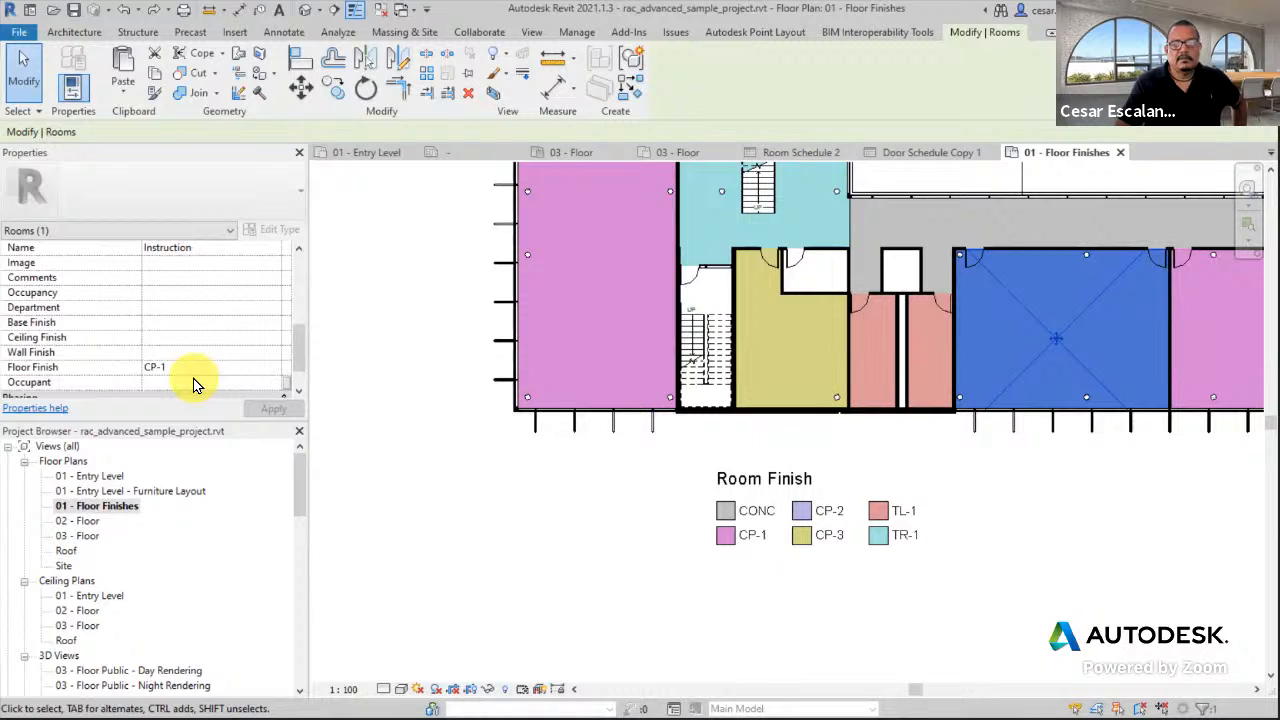
{"action": "left_click", "coordinate": [188, 367]}
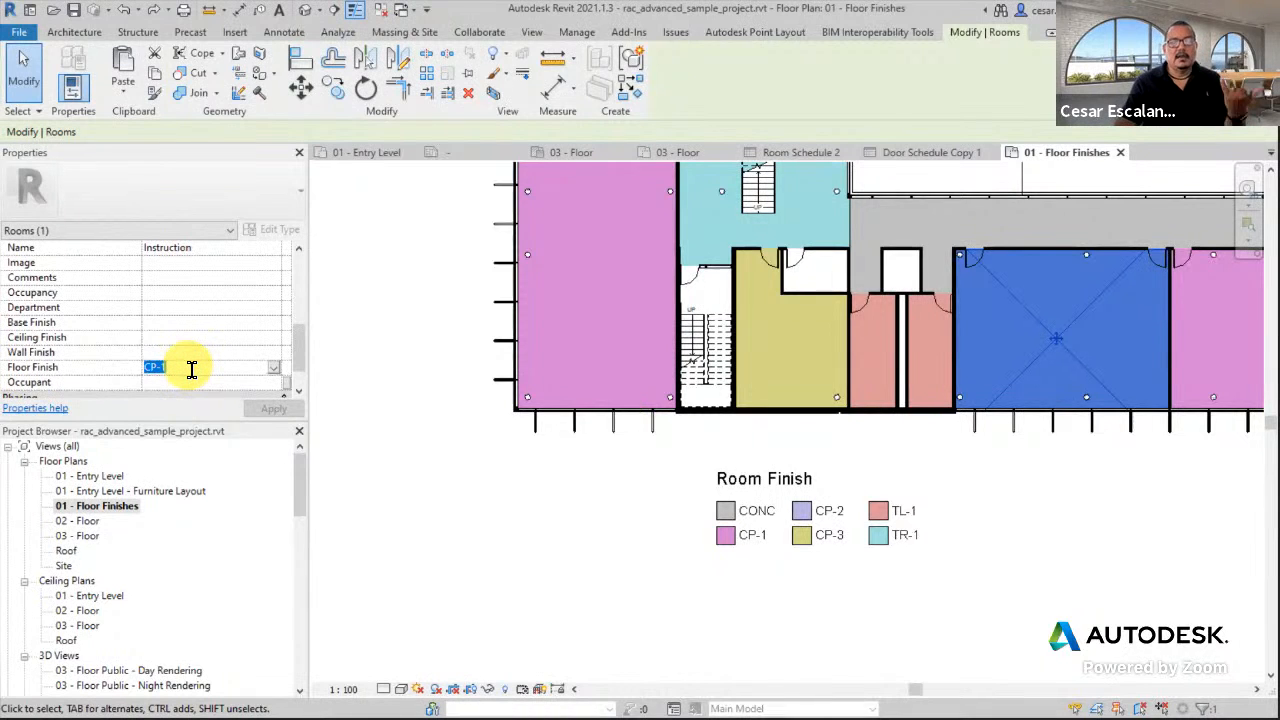
{"action": "type", "text": "SV"}
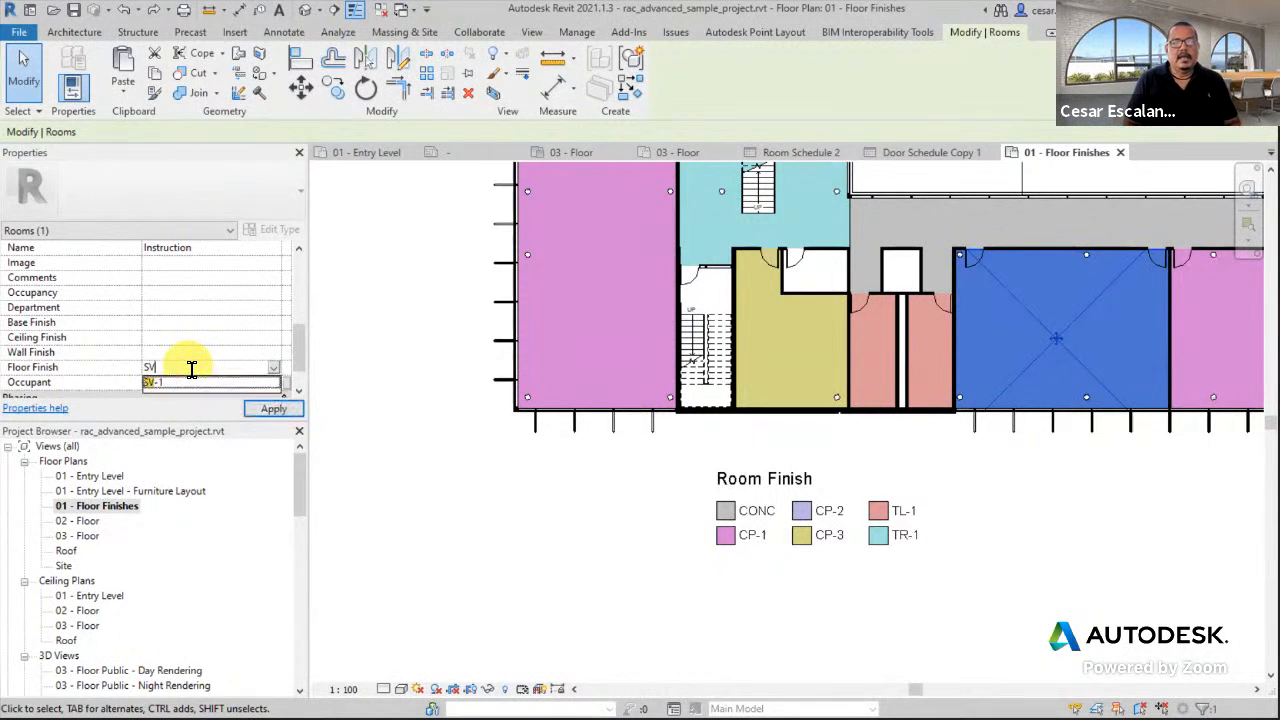
{"action": "type", "text": "-2"}
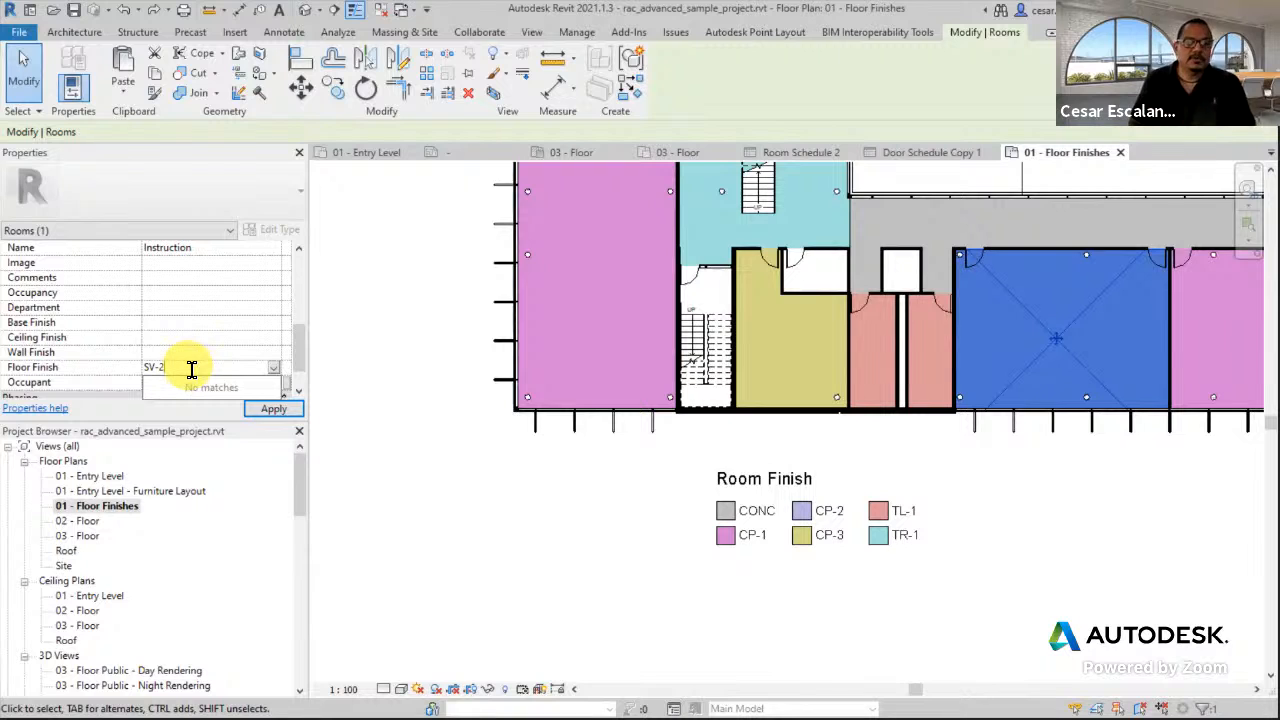
{"action": "left_click", "coordinate": [282, 413]}
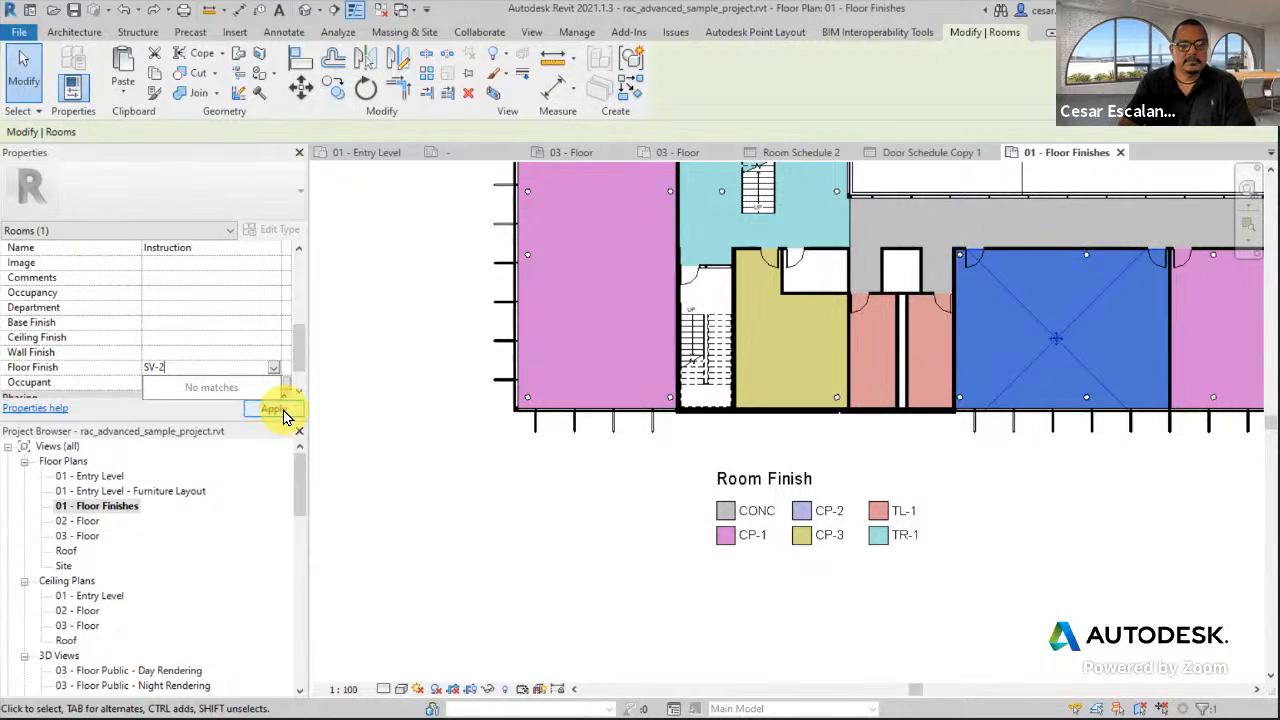
{"action": "left_click", "coordinate": [284, 415]}
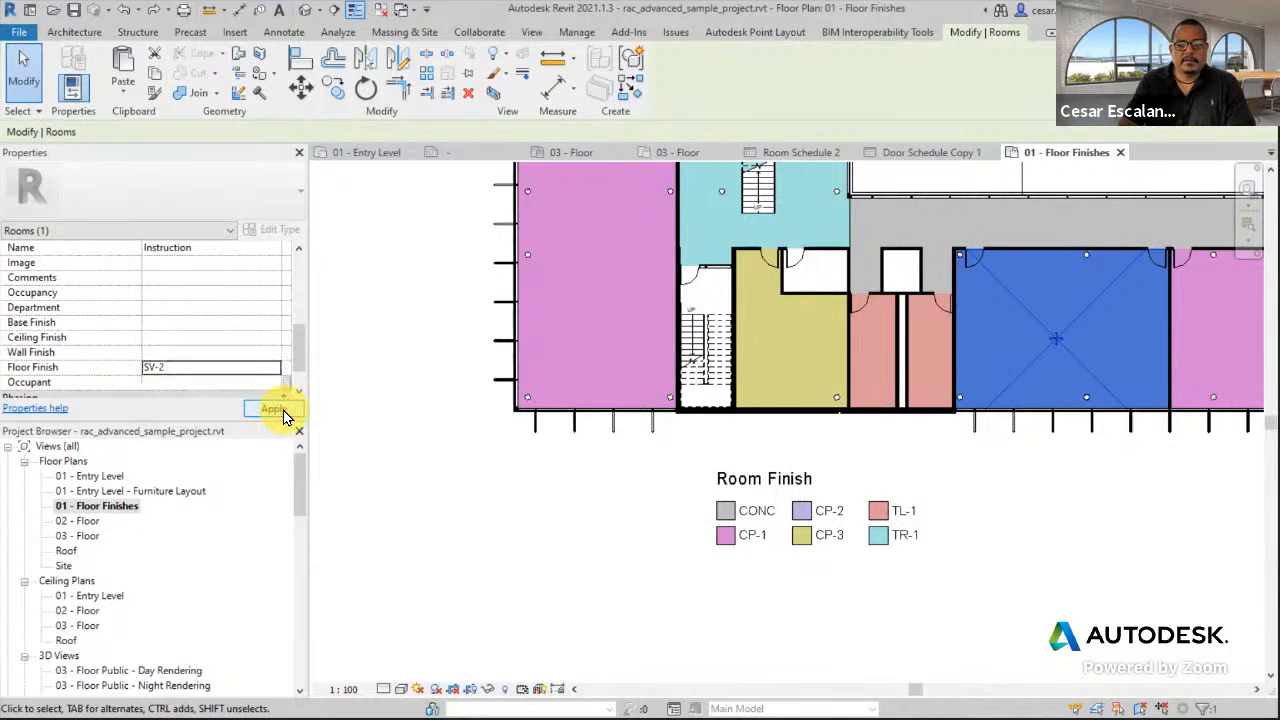
{"action": "left_click", "coordinate": [283, 413]}
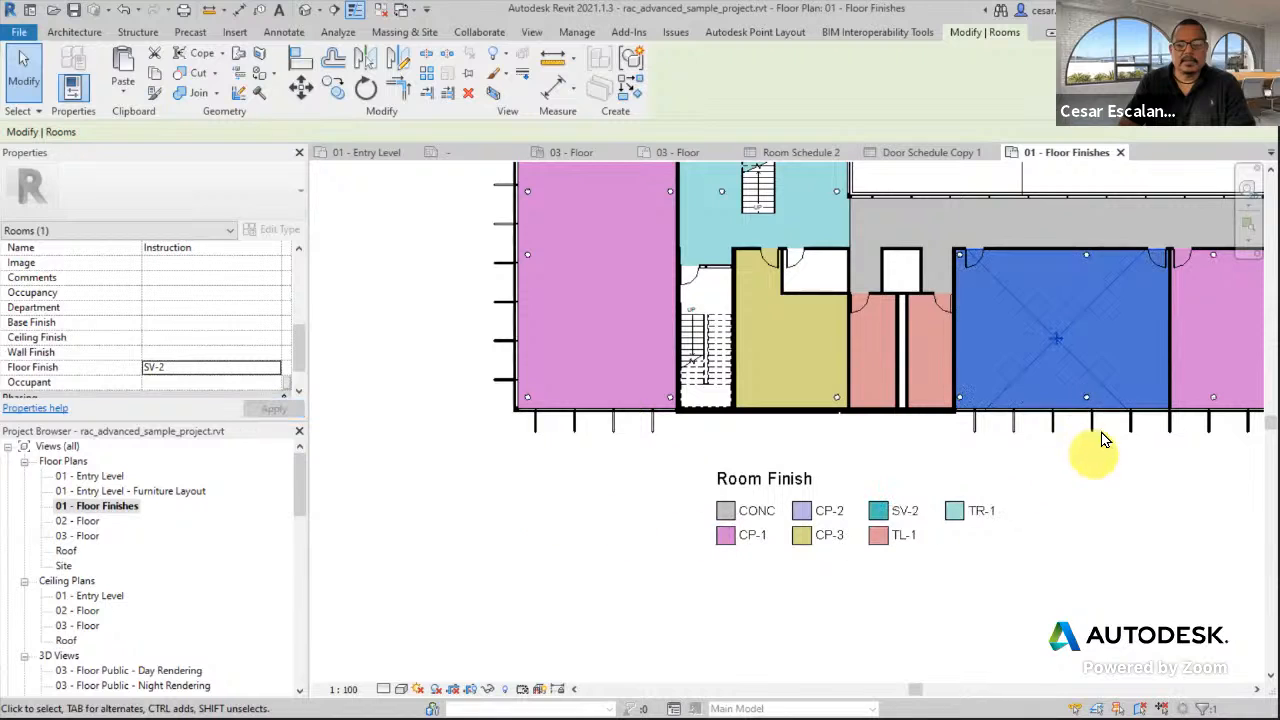
{"action": "left_click", "coordinate": [1089, 540]}
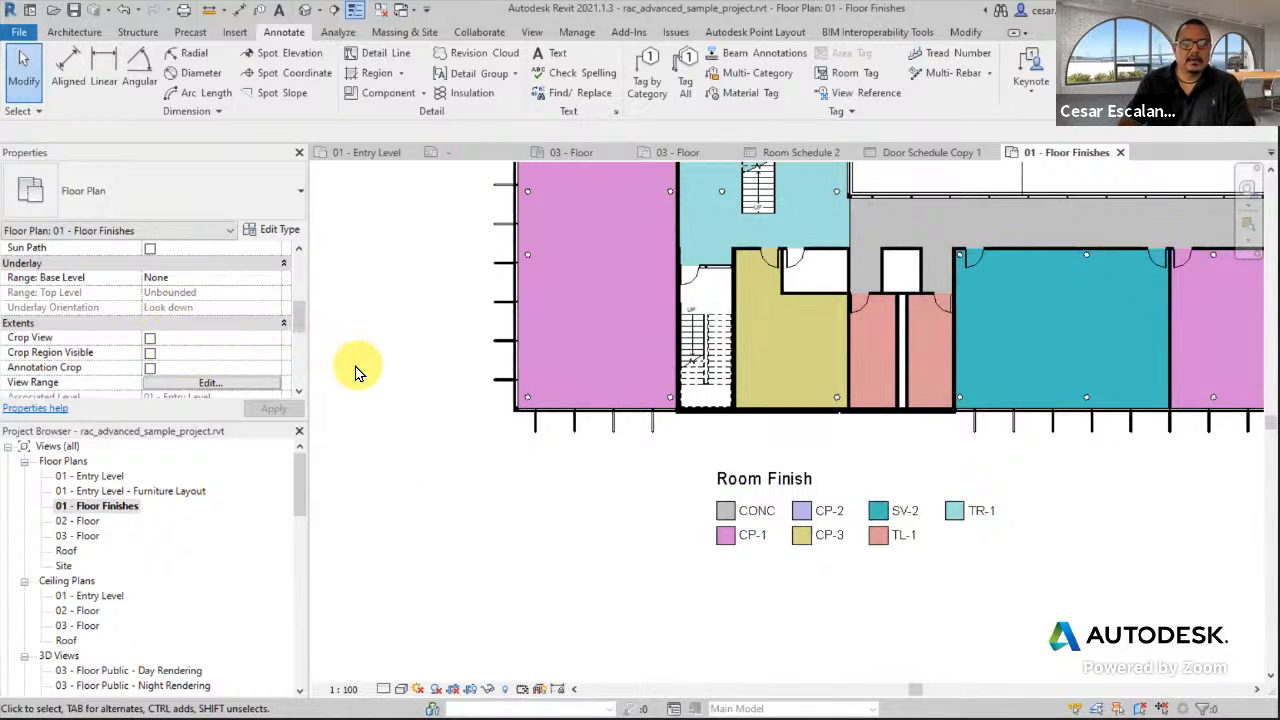
Open the view's Finishes color scheme, look through the fill patterns for SV-2, and move the dialog clear of the legend.
{"action": "scroll", "coordinate": [352, 368], "scroll_direction": "down", "scroll_amount": 3}
{"action": "scroll", "coordinate": [350, 365], "scroll_direction": "up", "scroll_amount": 2}
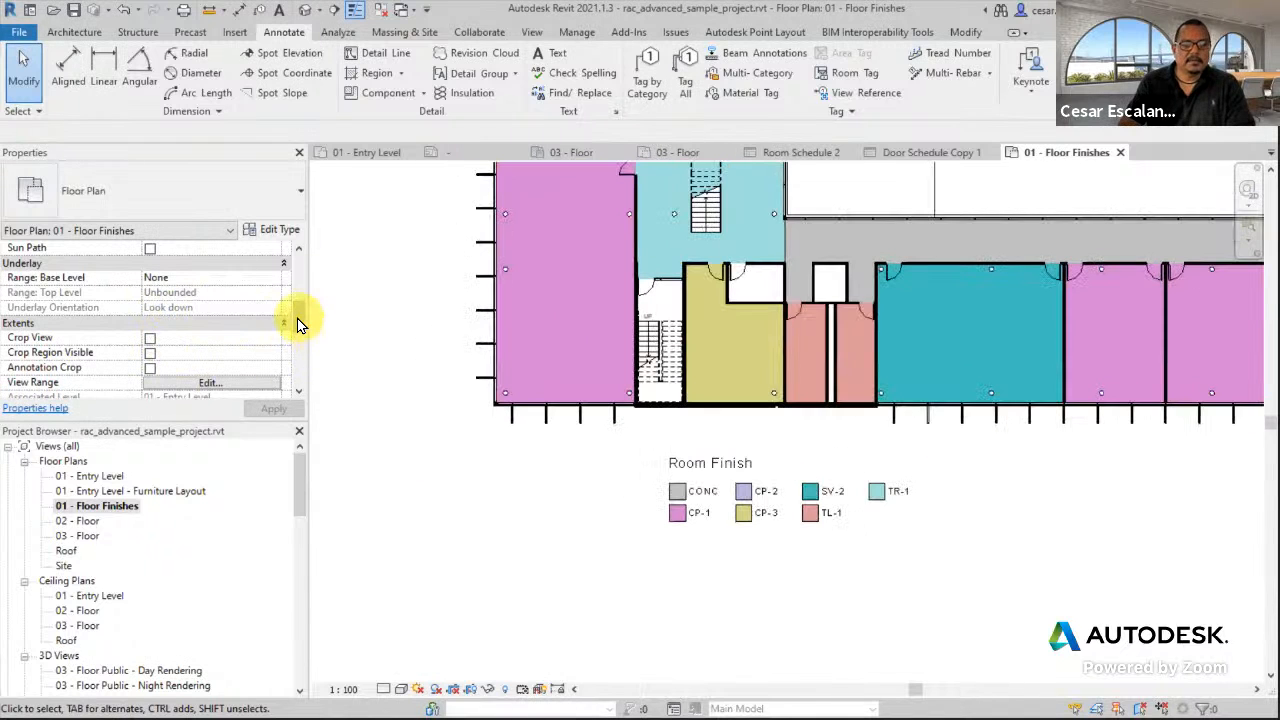
{"action": "left_click_drag", "start_coordinate": [298, 318], "coordinate": [276, 332]}
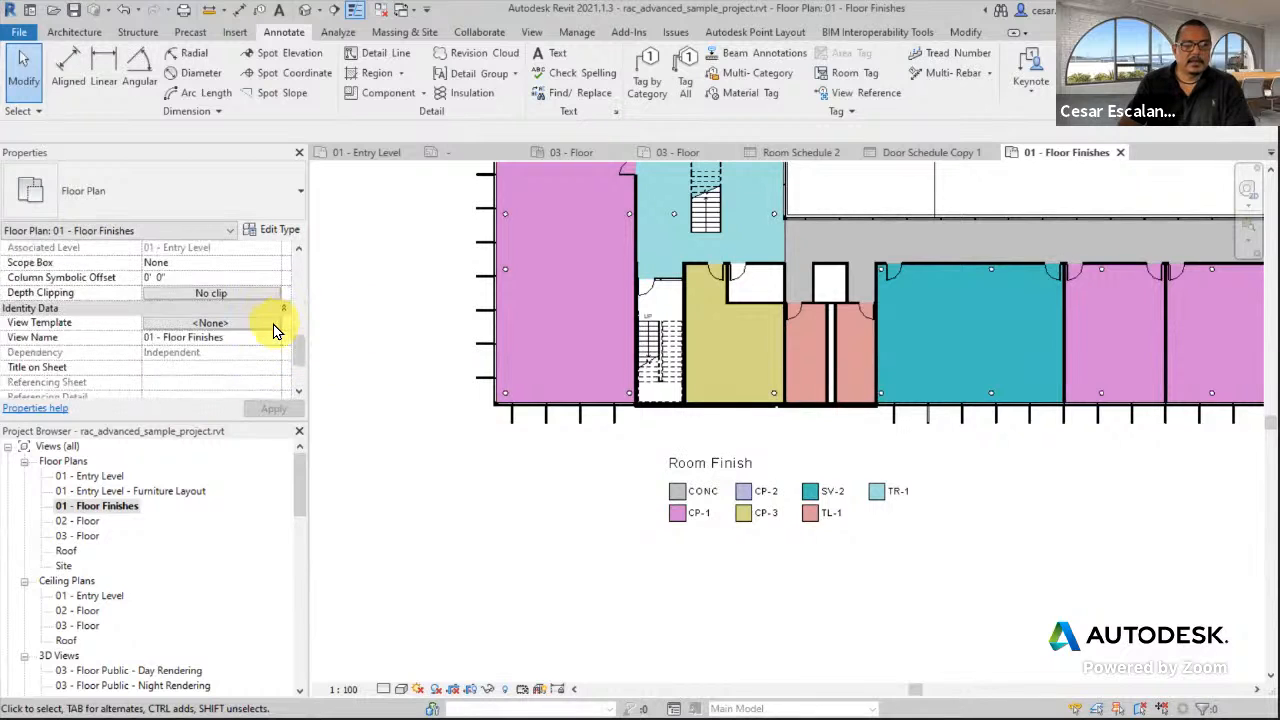
{"action": "scroll", "coordinate": [276, 330], "scroll_direction": "down", "scroll_amount": 2}
{"action": "scroll", "coordinate": [276, 328], "scroll_direction": "up", "scroll_amount": 6}
{"action": "scroll", "coordinate": [276, 332], "scroll_direction": "down", "scroll_amount": 1}
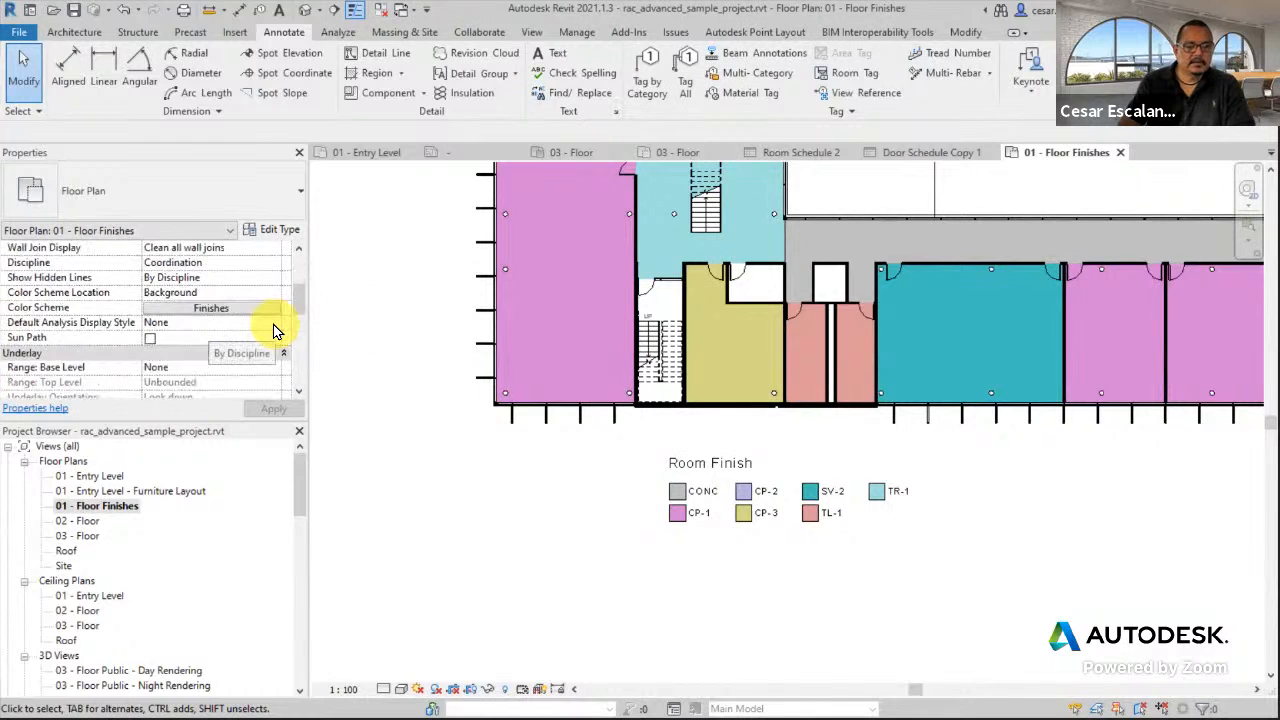
{"action": "left_click", "coordinate": [240, 308]}
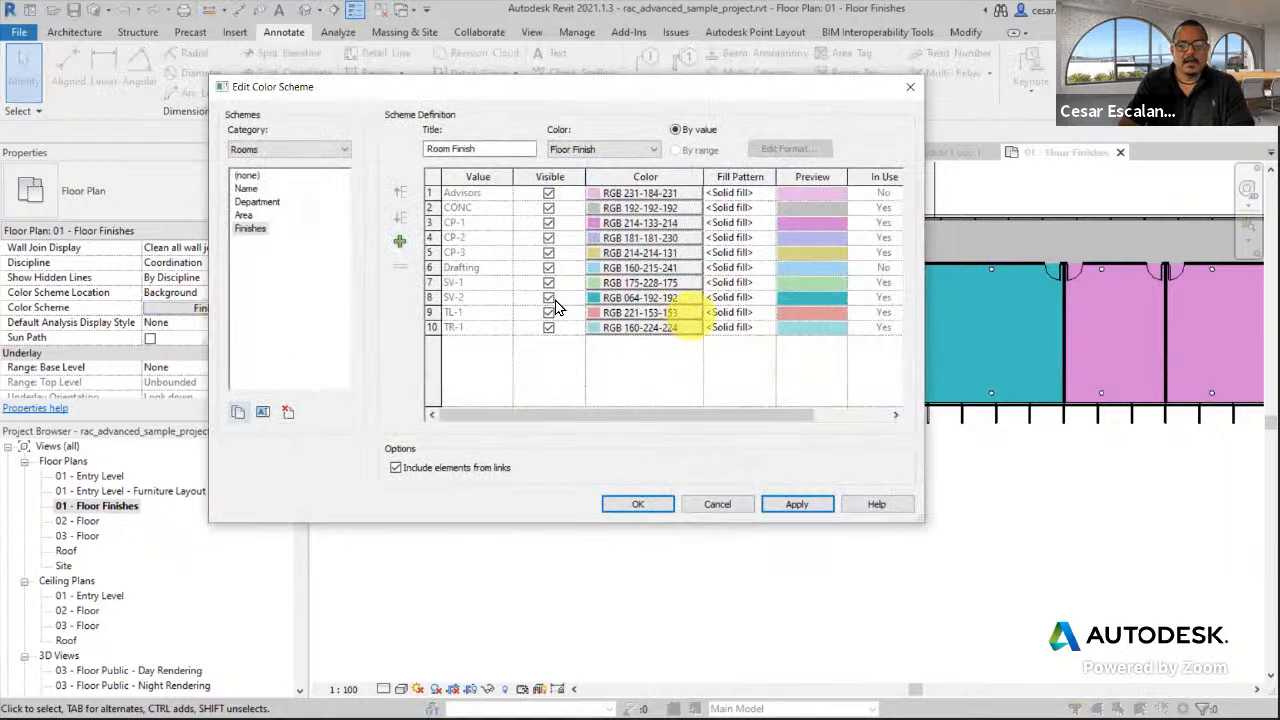
{"action": "left_click", "coordinate": [761, 300]}
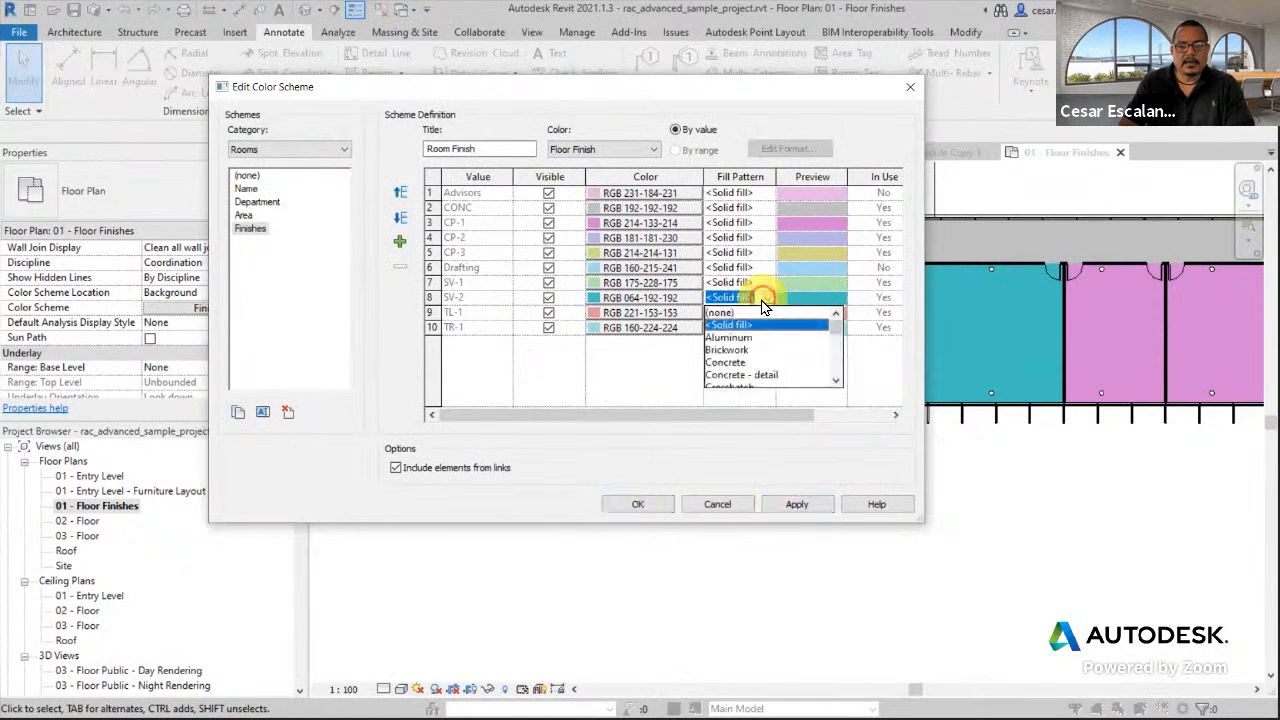
{"action": "left_click", "coordinate": [535, 93]}
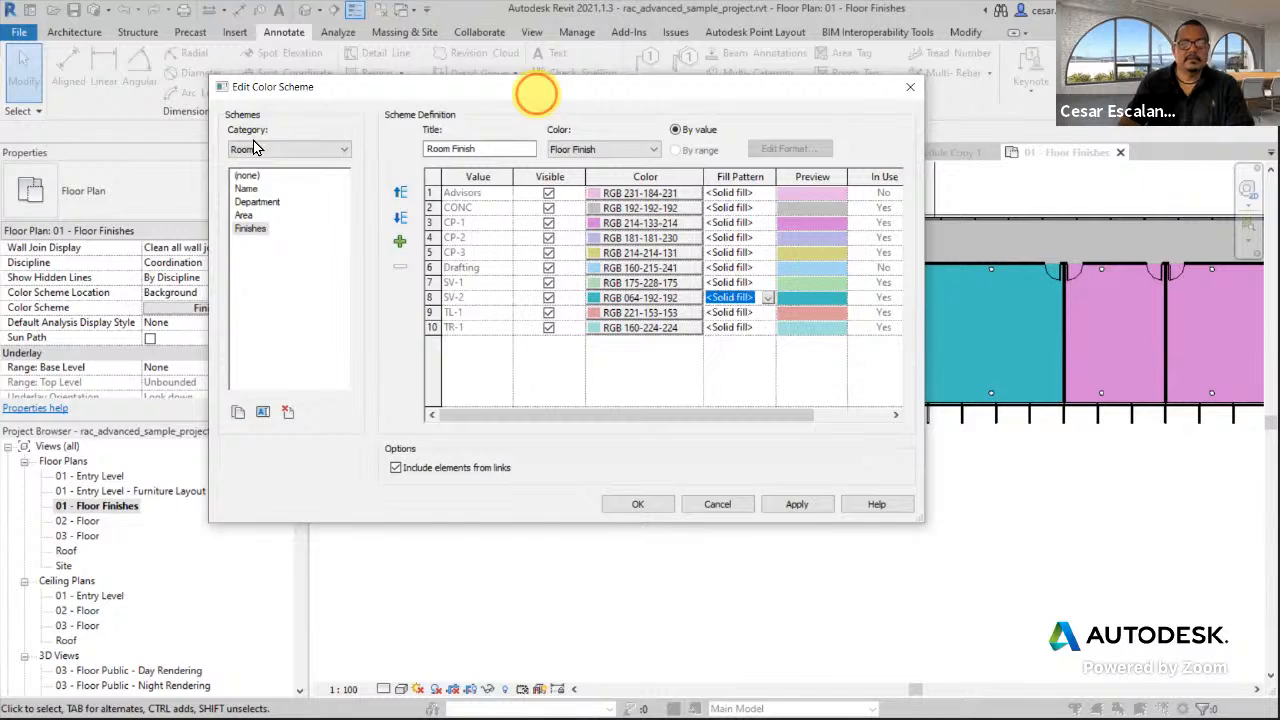
{"action": "left_click_drag", "start_coordinate": [535, 93], "coordinate": [239, 112]}
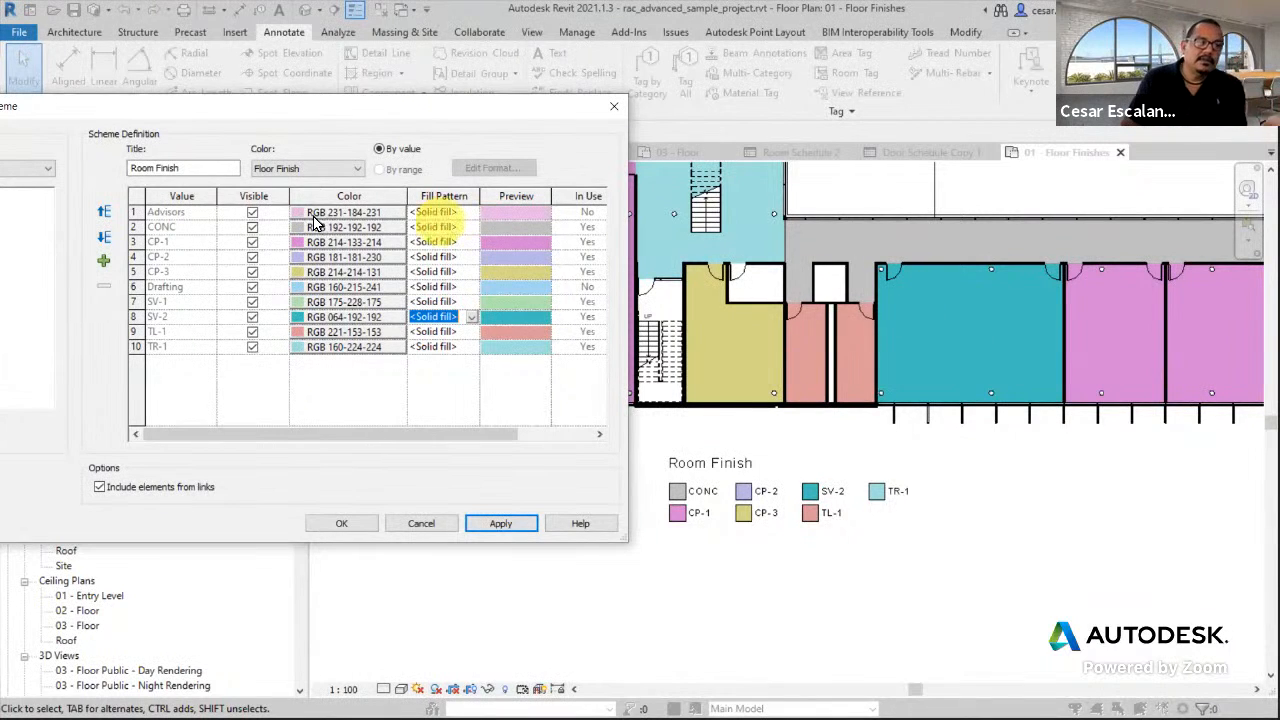
Add a new entry named CP-4 to the Finishes color scheme.
{"action": "left_click", "coordinate": [103, 259]}
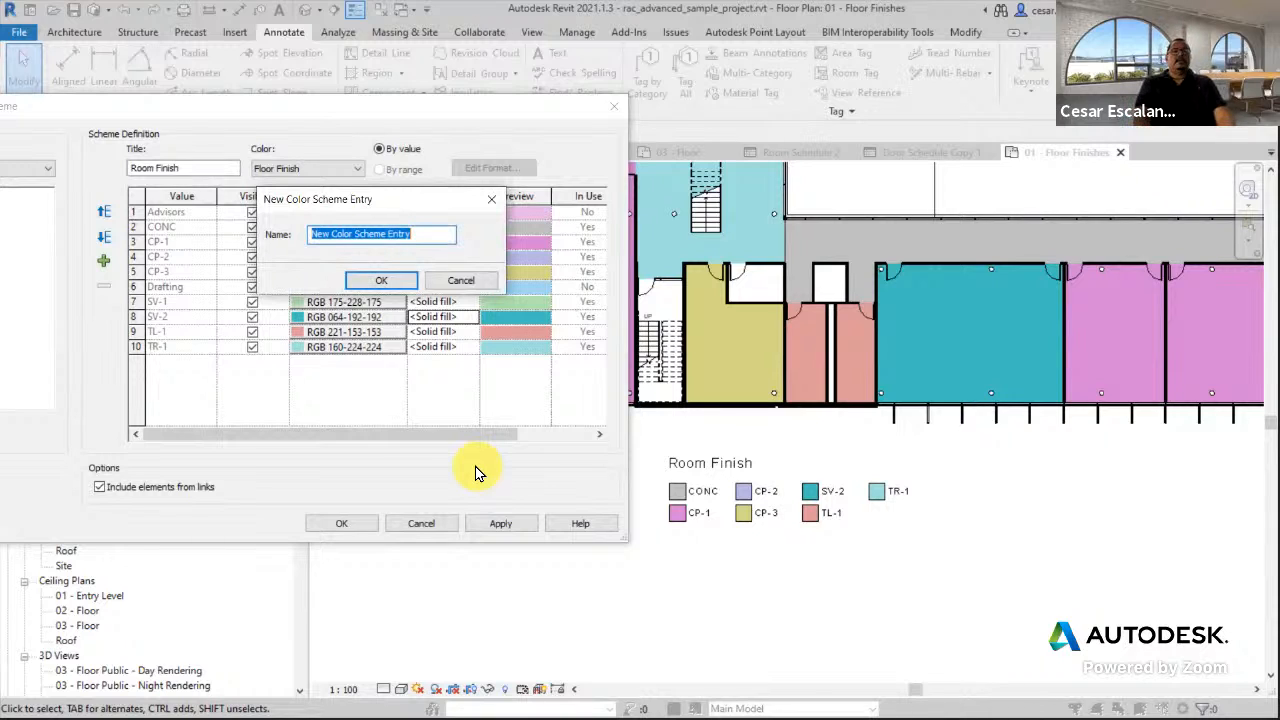
{"action": "type", "text": "CP-4"}
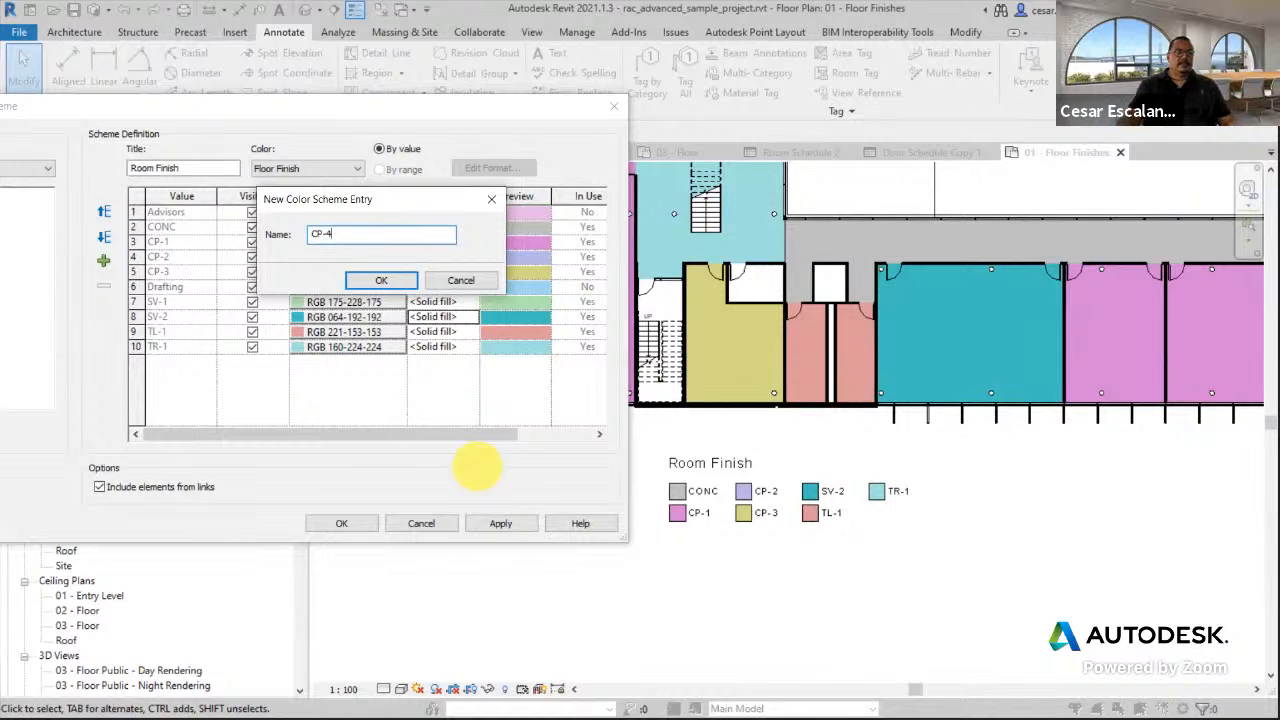
{"action": "left_click", "coordinate": [381, 279]}
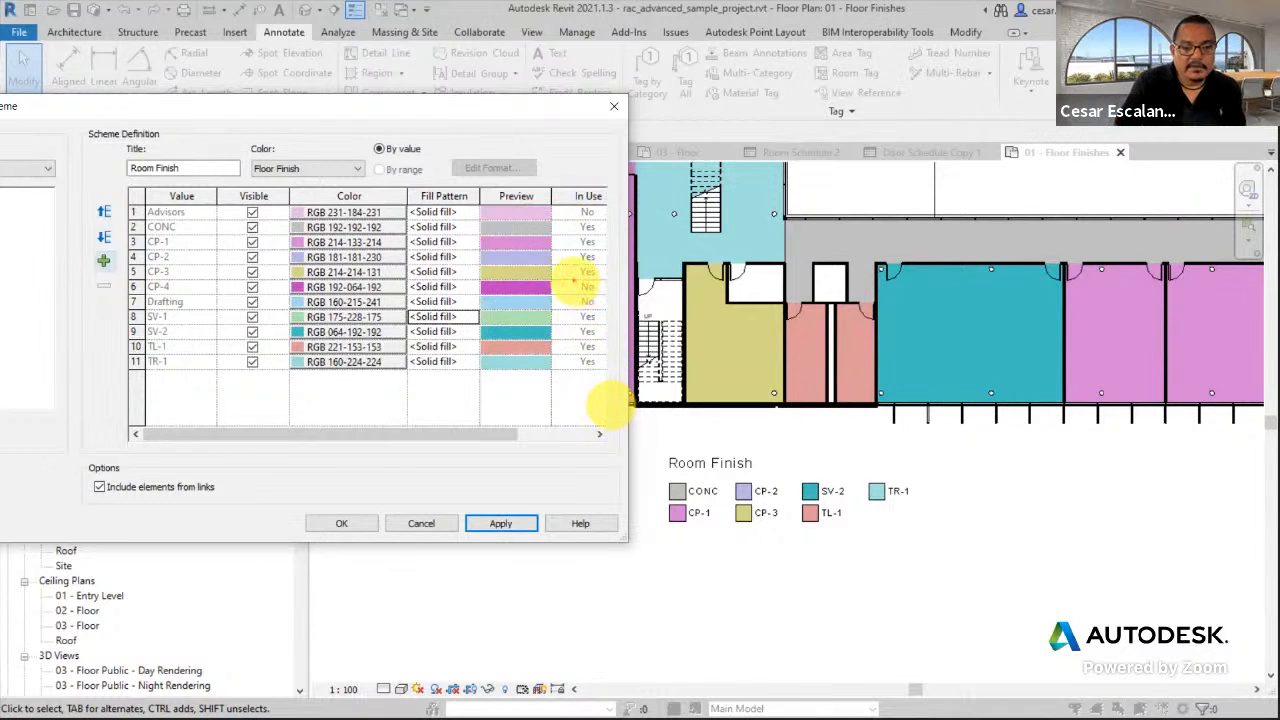
{"action": "left_click_drag", "start_coordinate": [571, 280], "coordinate": [604, 314]}
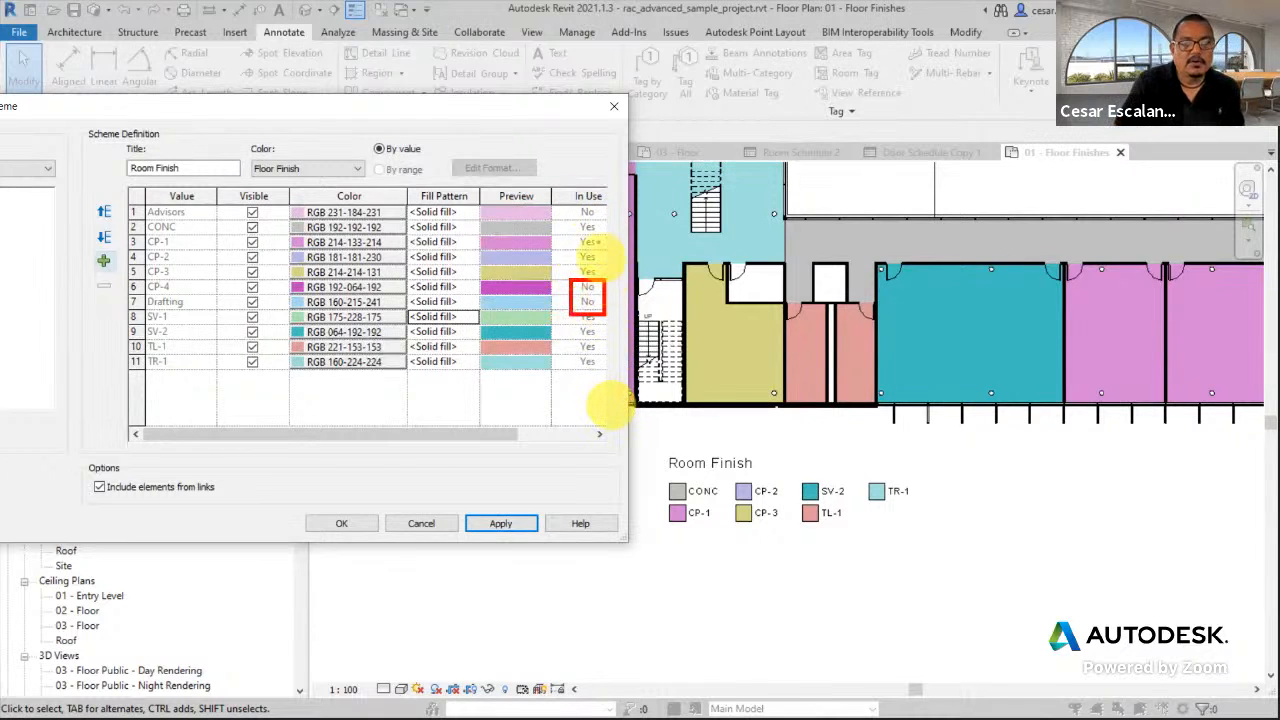
{"action": "left_click_drag", "start_coordinate": [570, 201], "coordinate": [605, 221]}
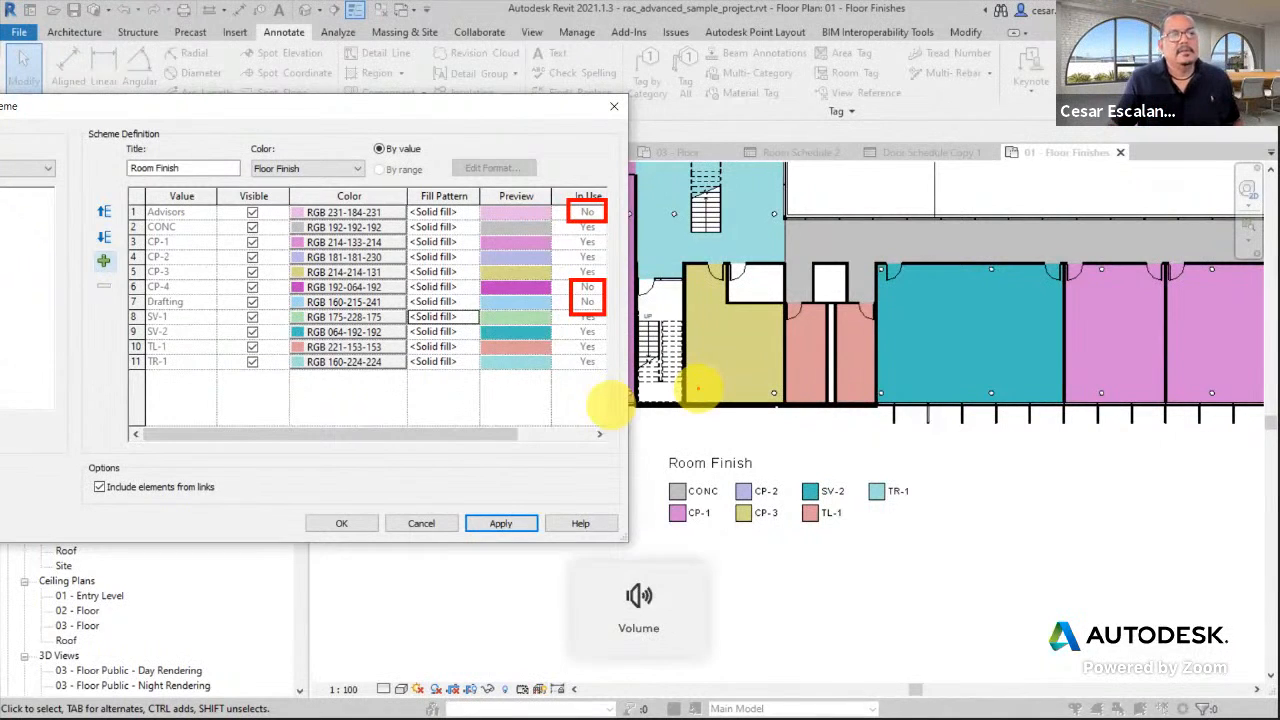
{"action": "key", "text": "Escape"}
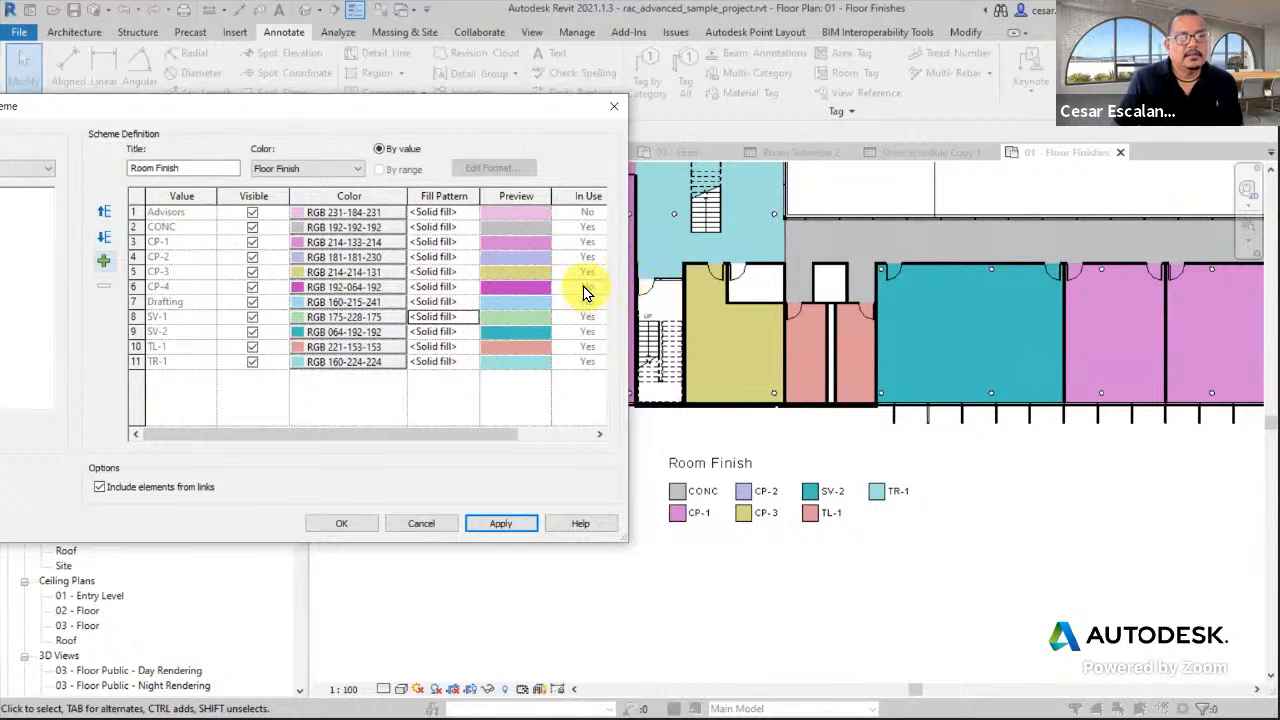
Set the CP-4 entry's color to RGB 223-240-015 and apply the Finishes color scheme to the plan.
{"action": "left_click", "coordinate": [377, 288]}
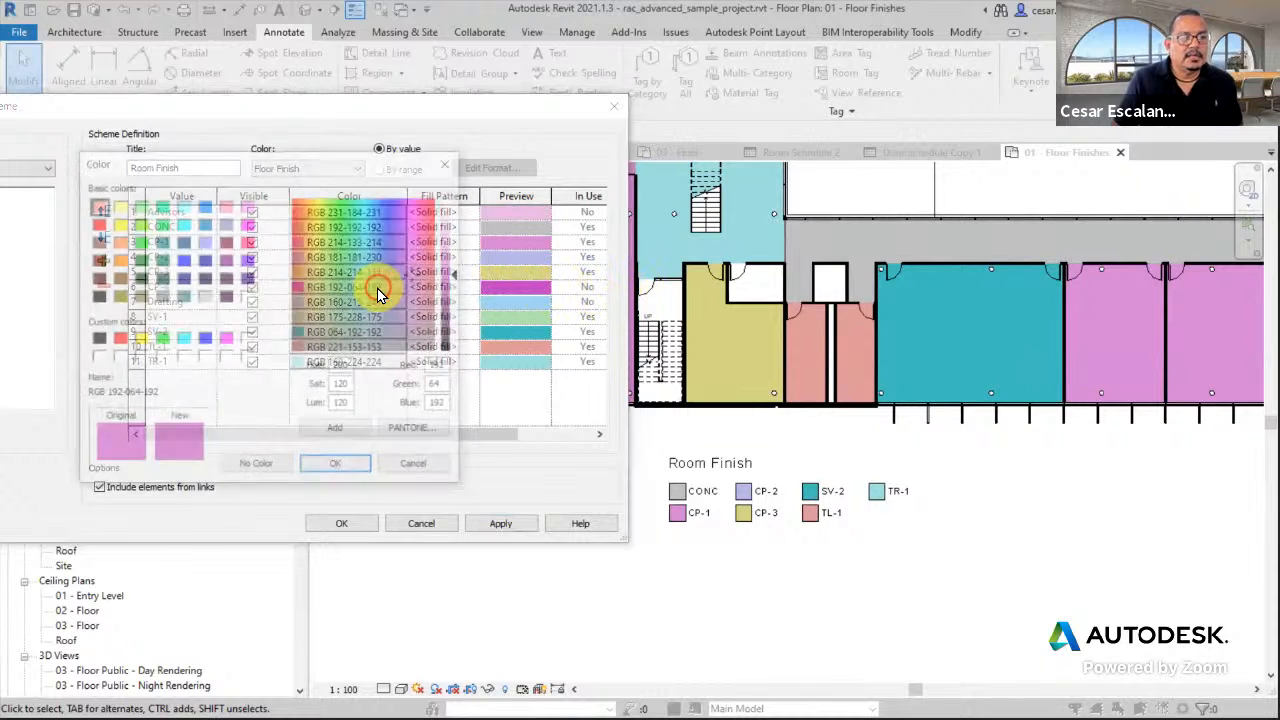
{"action": "left_click", "coordinate": [321, 217]}
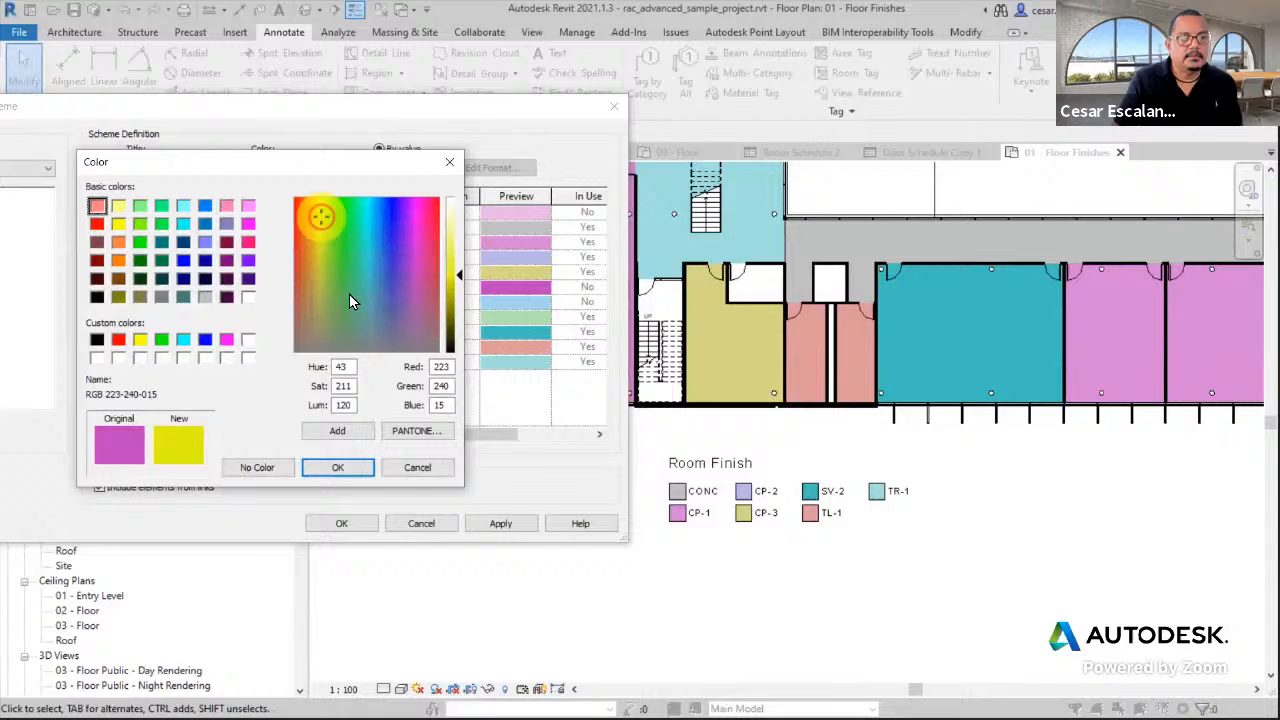
{"action": "left_click", "coordinate": [340, 468]}
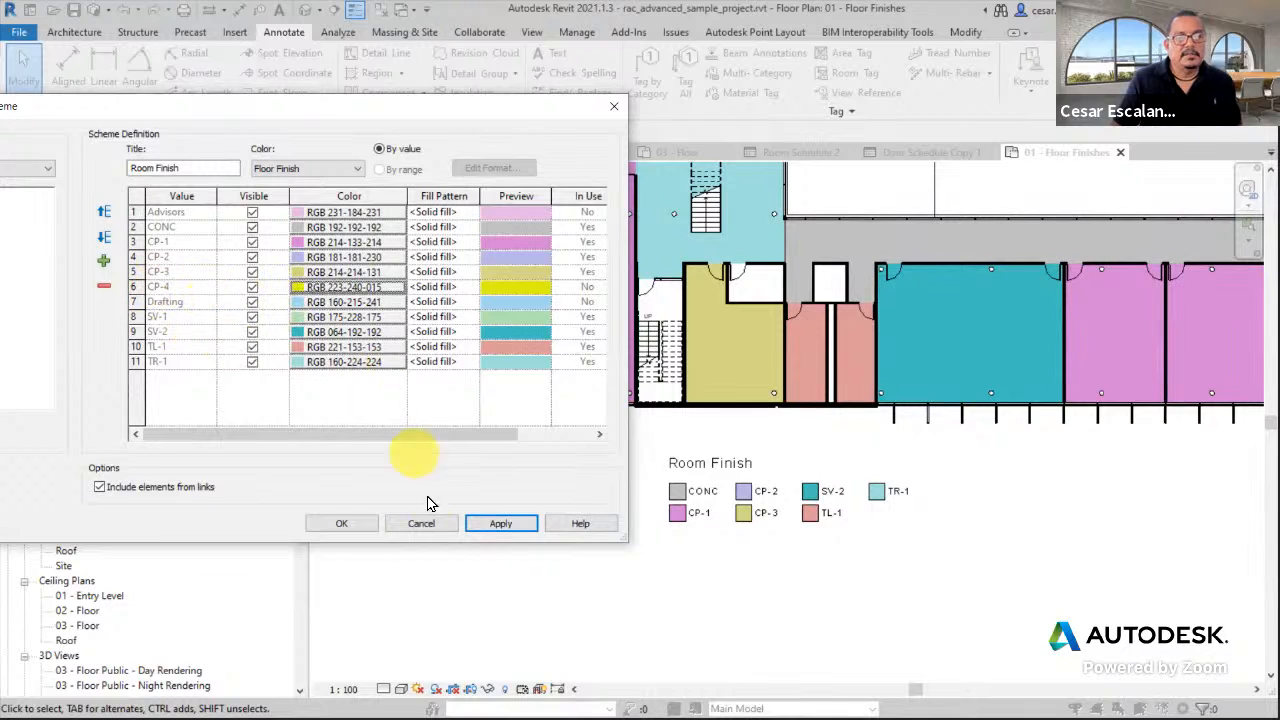
{"action": "left_click", "coordinate": [343, 523]}
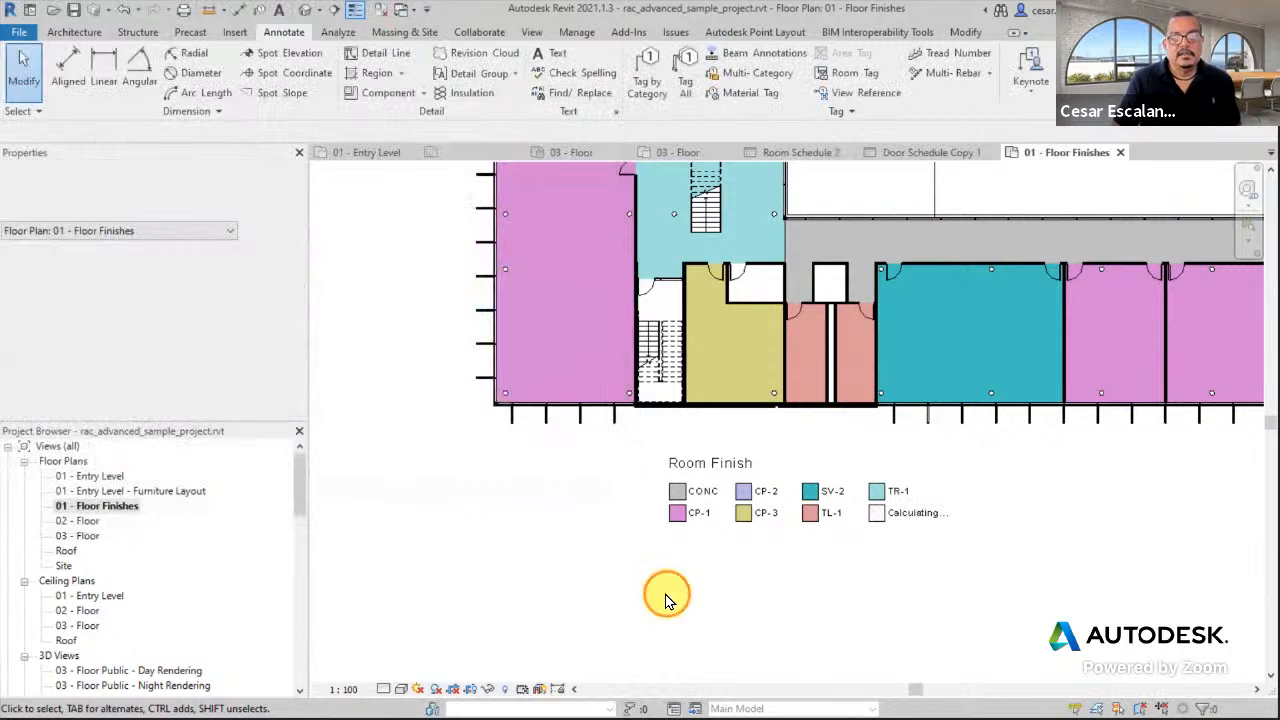
Set the floor finish of Lounge 111, just west of the two TL-1 rooms, to CP-4 and deselect it.
{"action": "left_click", "coordinate": [740, 358]}
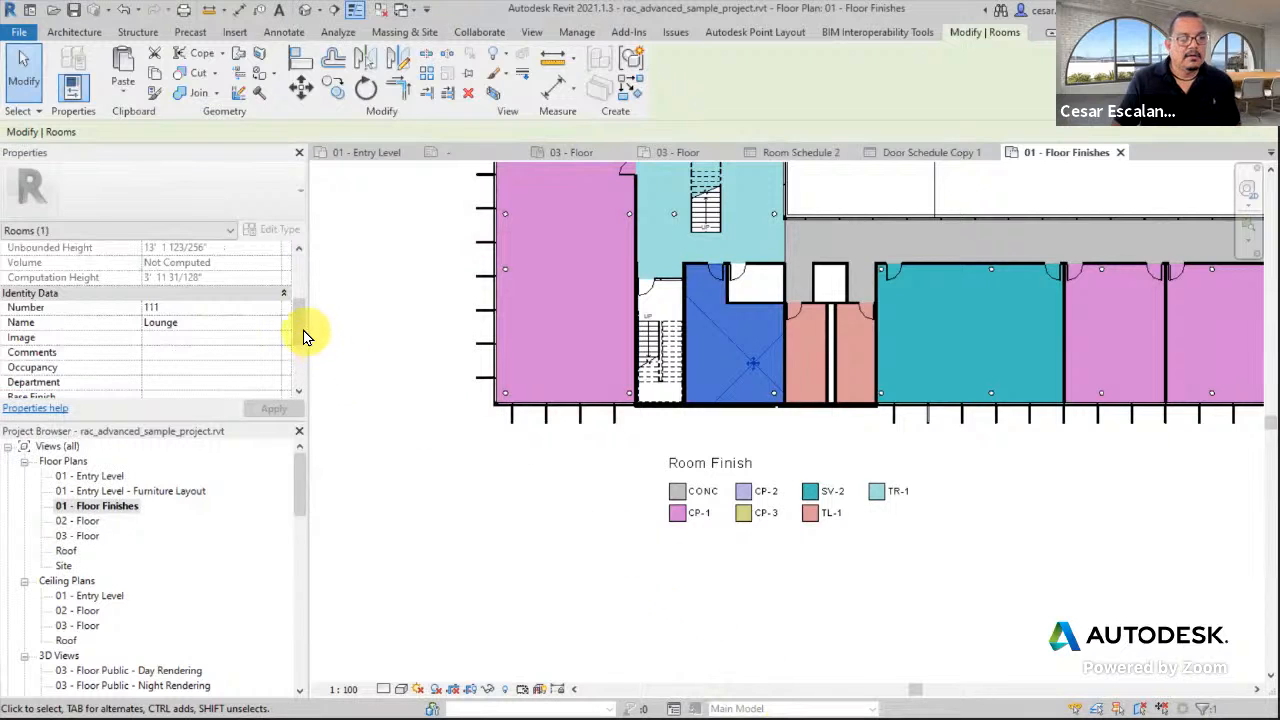
{"action": "left_click_drag", "start_coordinate": [303, 322], "coordinate": [309, 394]}
{"action": "left_click", "coordinate": [271, 322]}
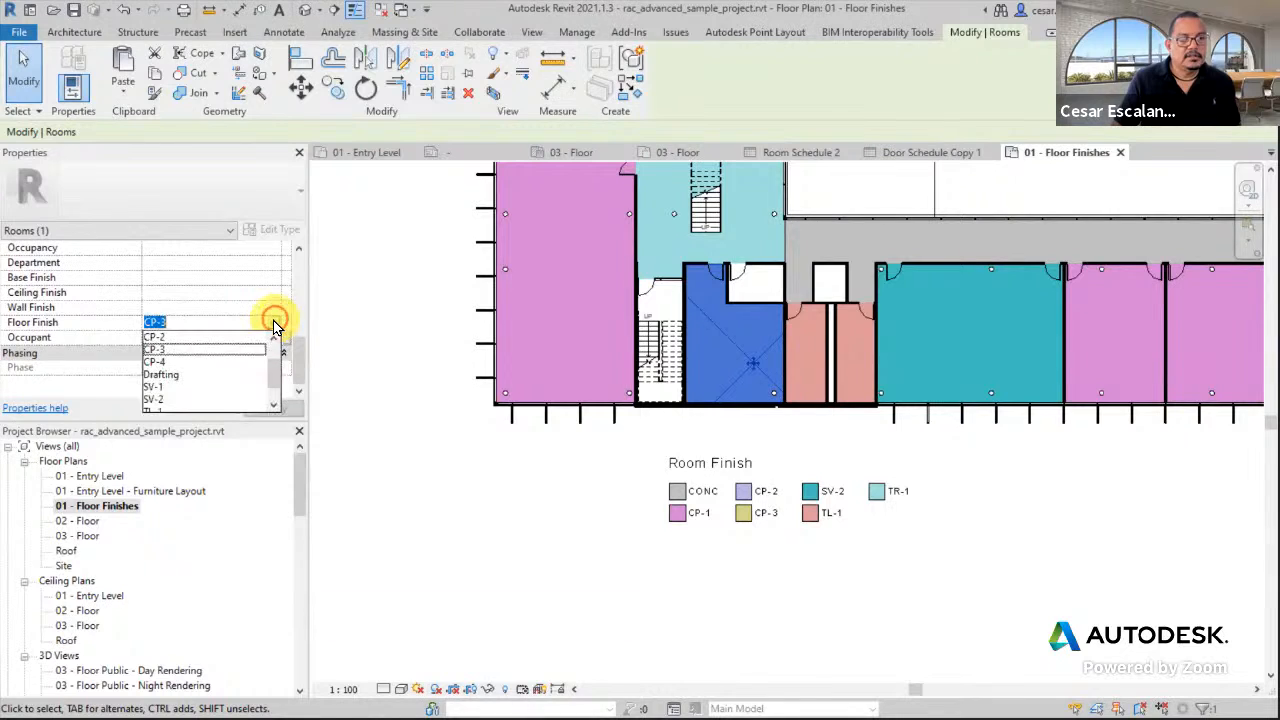
{"action": "left_click", "coordinate": [163, 362]}
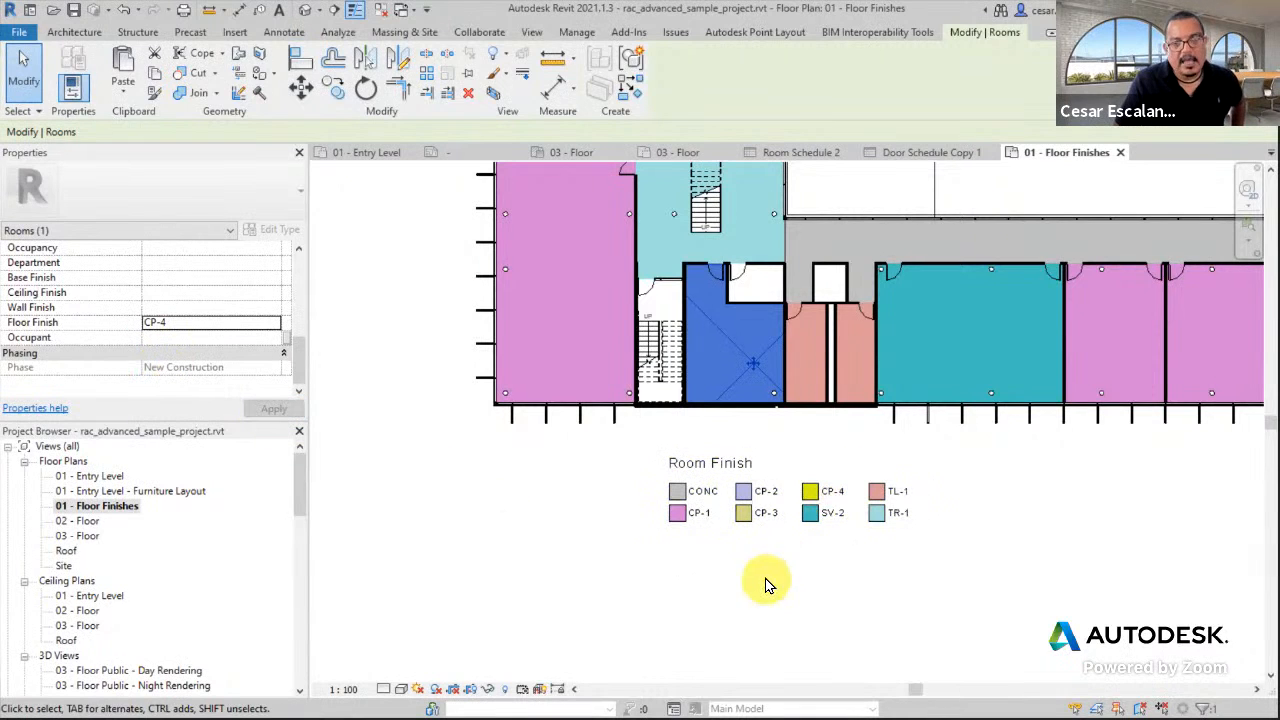
{"action": "left_click", "coordinate": [793, 543]}
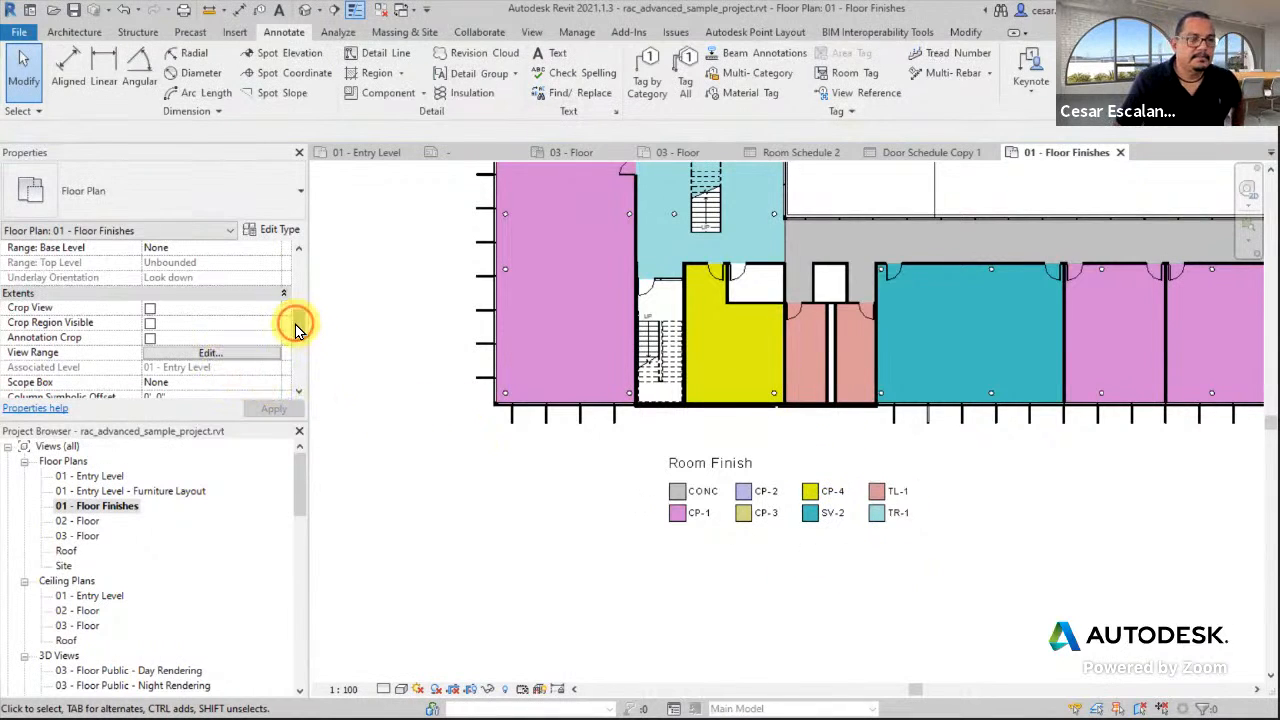
Bring the entire finishes plan and its legend into view and save the project.
{"action": "mouse_move", "coordinate": [296, 330]}
{"action": "left_mouse_down"}
{"action": "mouse_move", "coordinate": [298, 348]}
{"action": "mouse_move", "coordinate": [296, 310]}
{"action": "left_mouse_up"}
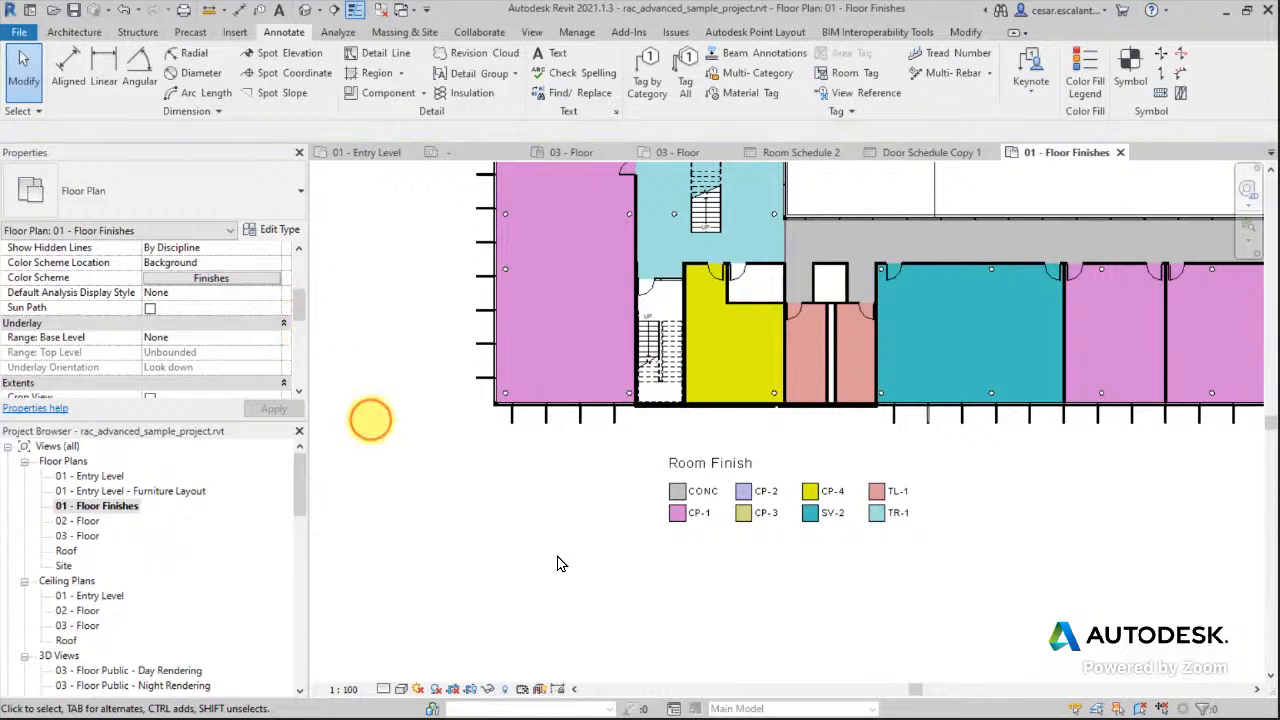
{"action": "scroll", "coordinate": [600, 580], "scroll_direction": "down", "scroll_amount": 3}
{"action": "scroll", "coordinate": [932, 620], "scroll_direction": "down", "scroll_amount": 2}
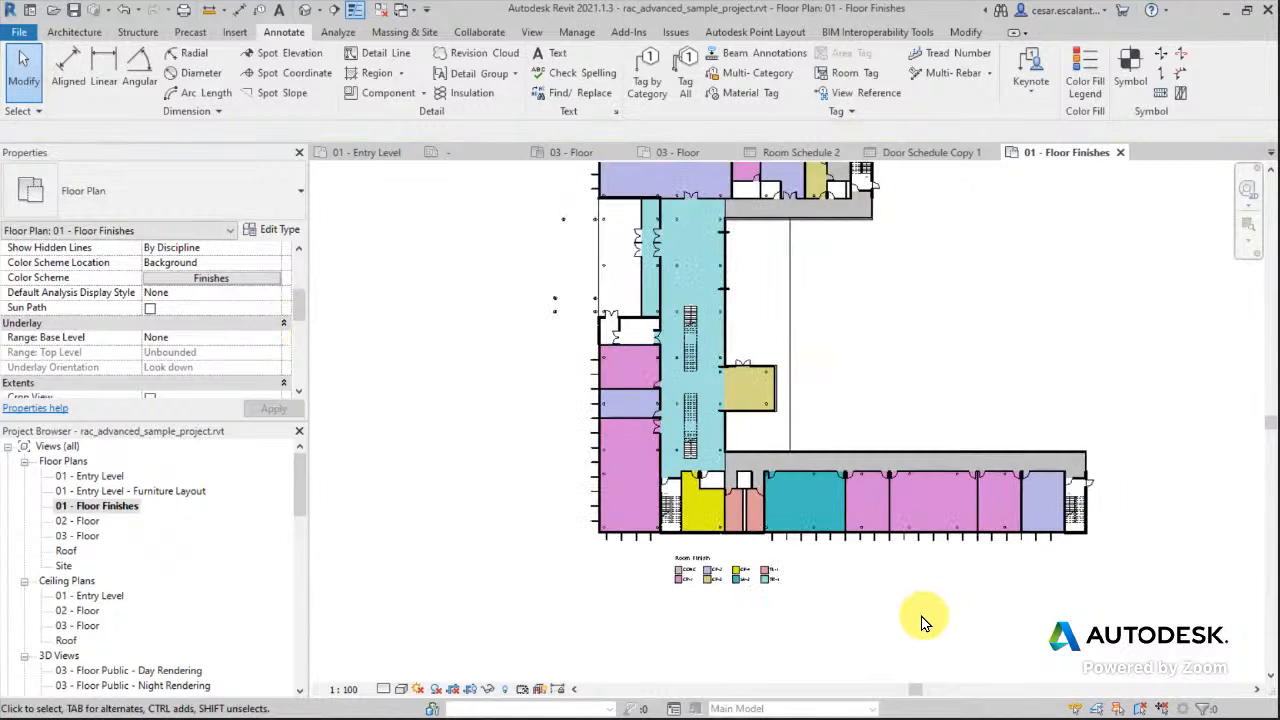
{"action": "middle_click_drag", "start_coordinate": [923, 614], "coordinate": [843, 651]}
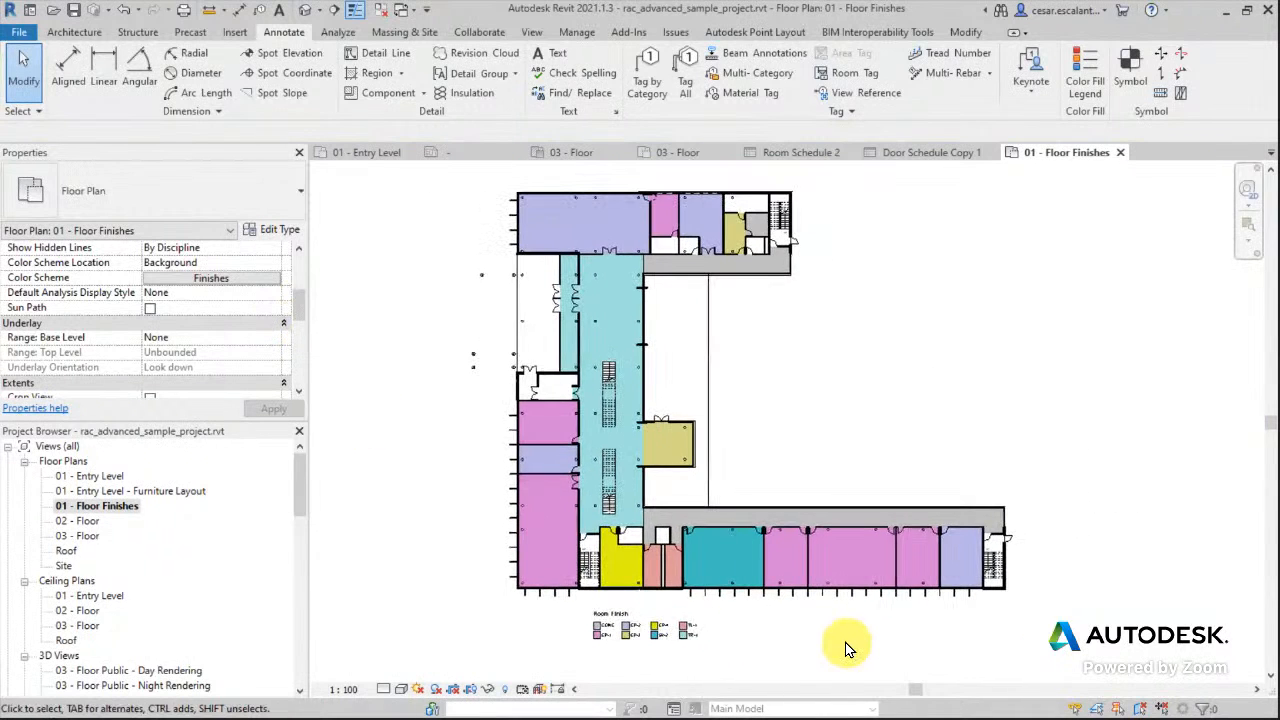
{"action": "left_click", "coordinate": [19, 32]}
{"action": "left_click", "coordinate": [57, 198]}
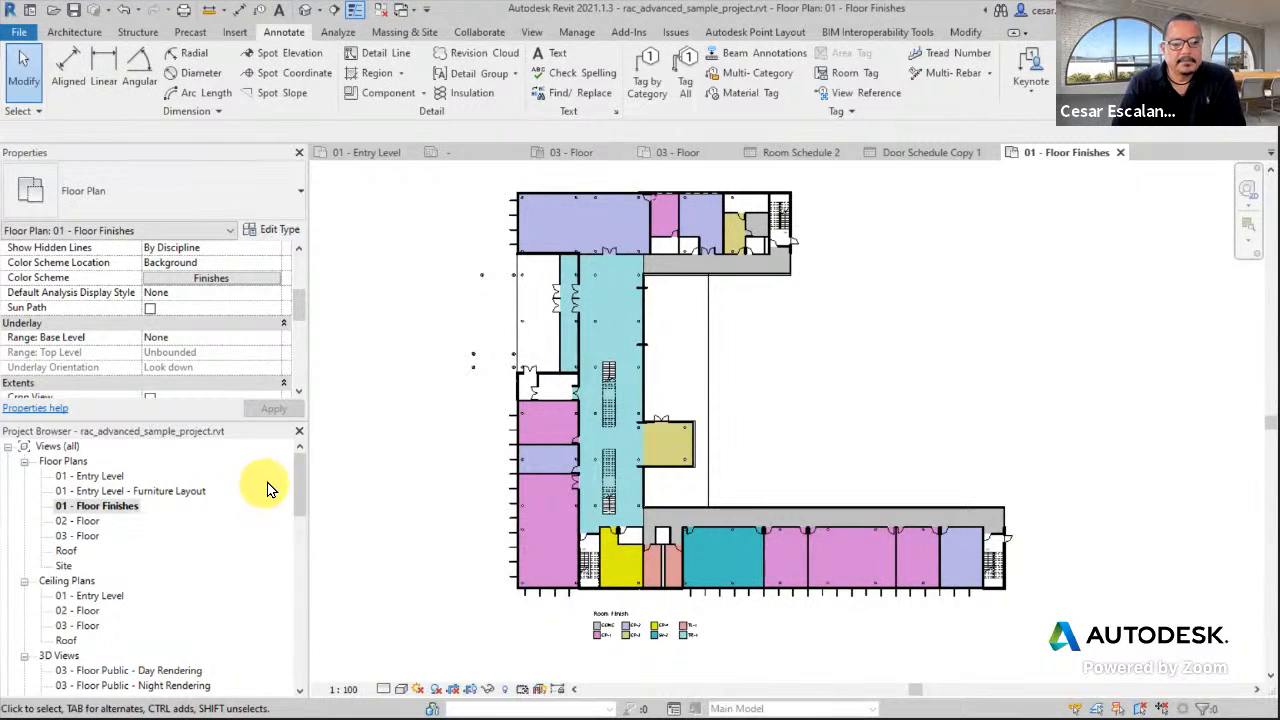
Open the Door Schedule from the project's schedules and quantities.
{"action": "left_click_drag", "start_coordinate": [299, 476], "coordinate": [371, 434]}
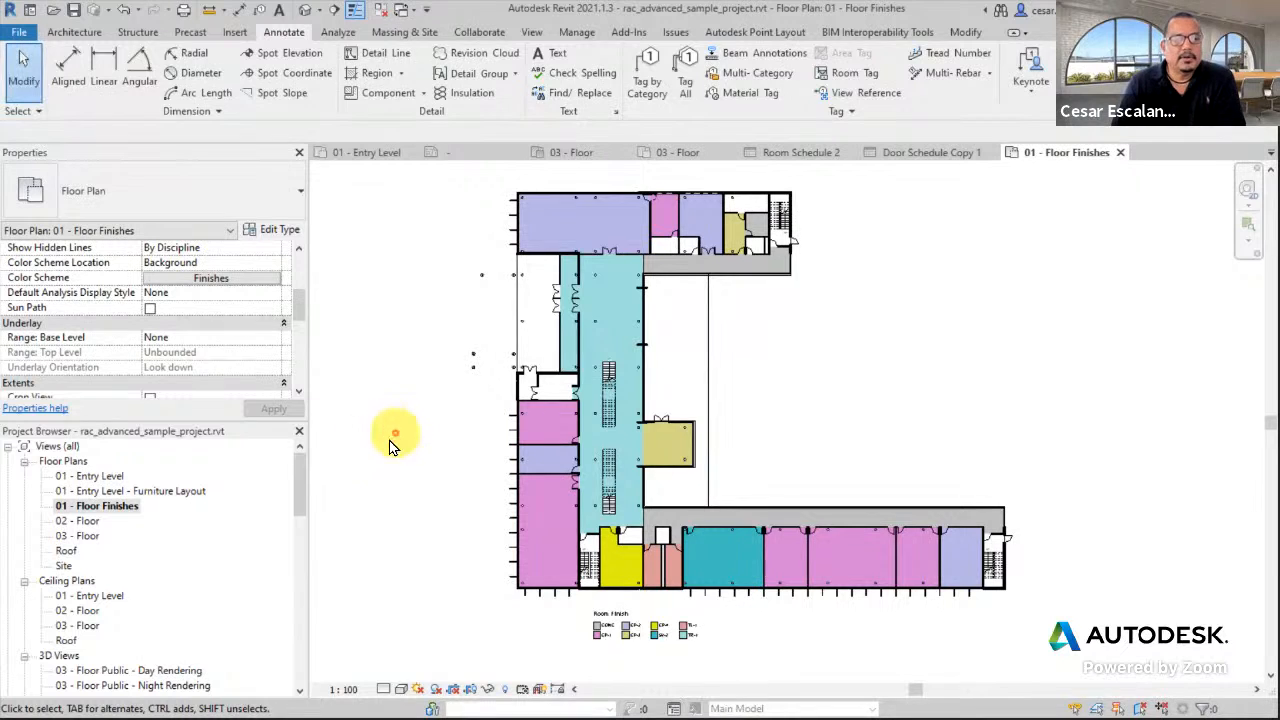
{"action": "left_click_drag", "start_coordinate": [303, 488], "coordinate": [300, 647]}
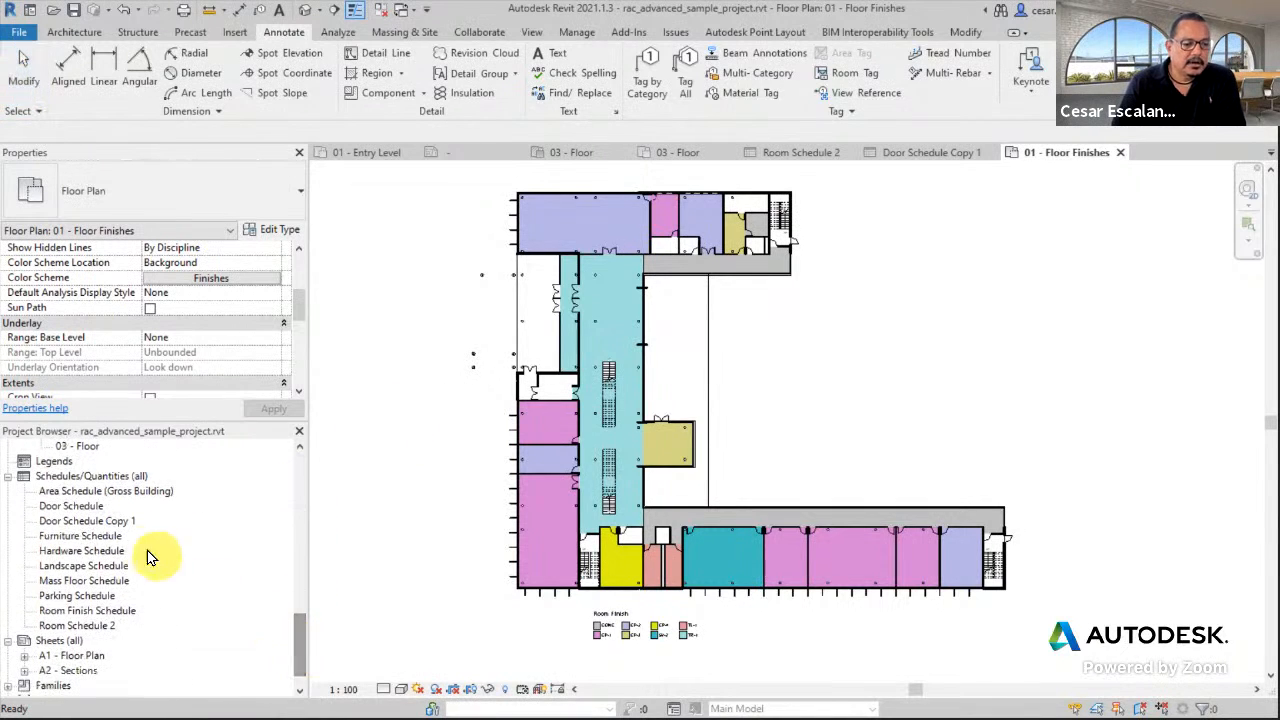
{"action": "left_click", "coordinate": [78, 507]}
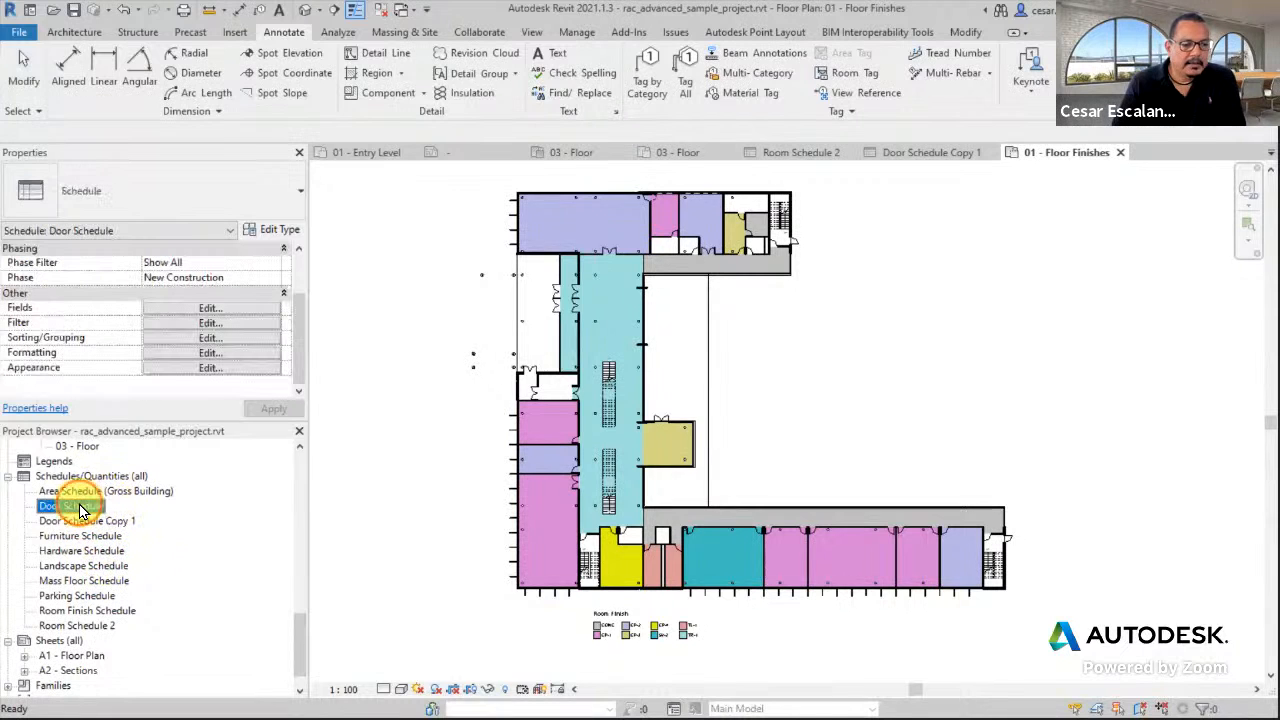
{"action": "double_click", "coordinate": [80, 510]}
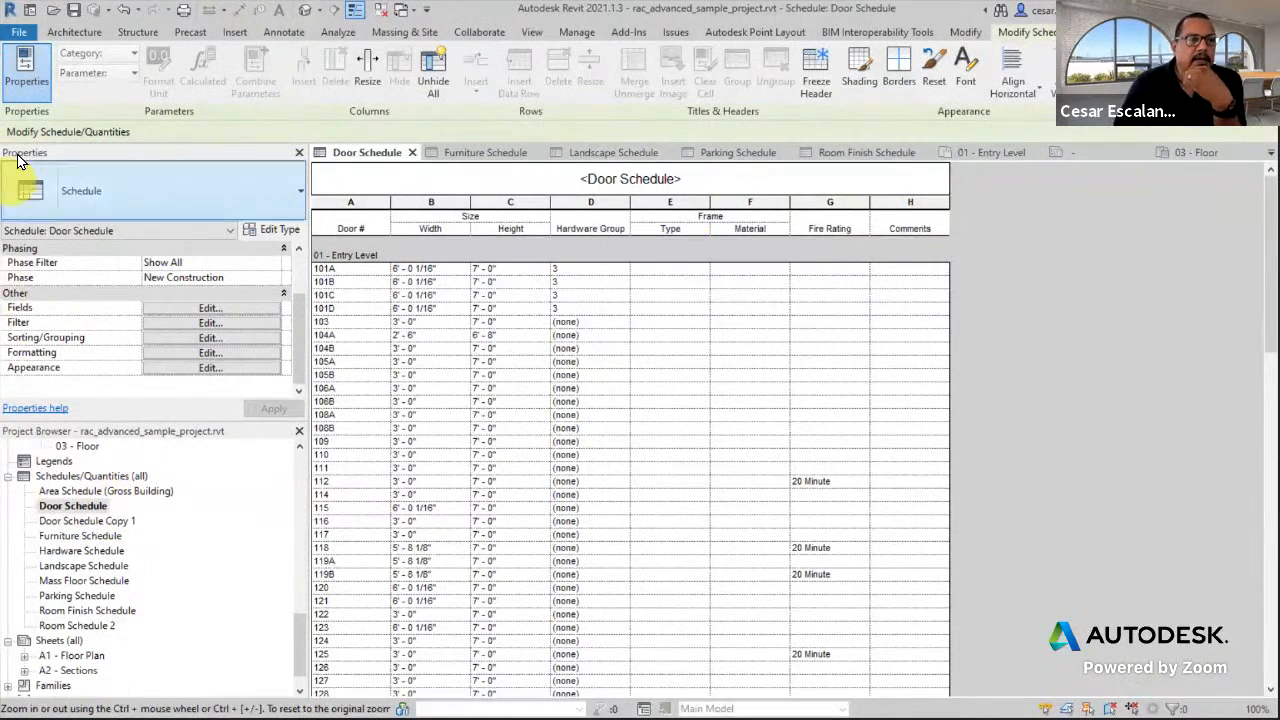
Export the Door Schedule as the tab-delimited text file Door Schedule.txt in the RAC_Summer2021 folder, including title, column headers and group headers.
{"action": "left_click", "coordinate": [19, 32]}
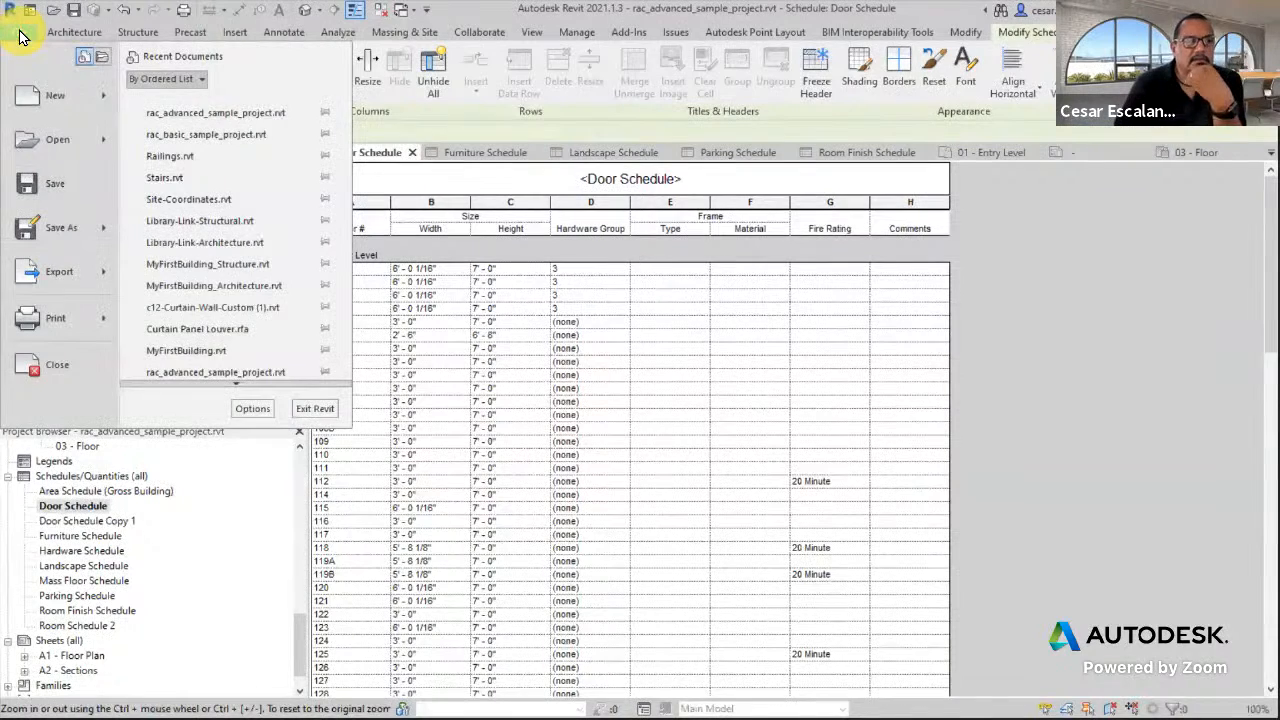
{"action": "mouse_move", "coordinate": [49, 282]}
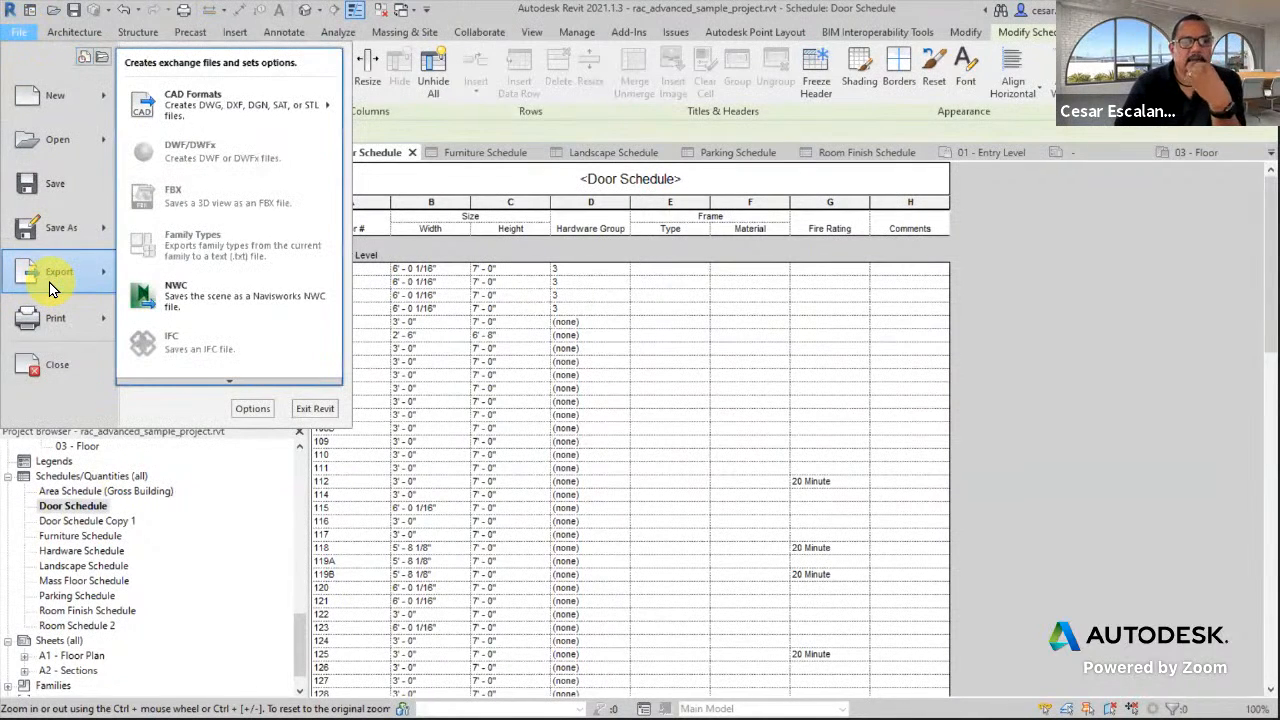
{"action": "mouse_move", "coordinate": [233, 380]}
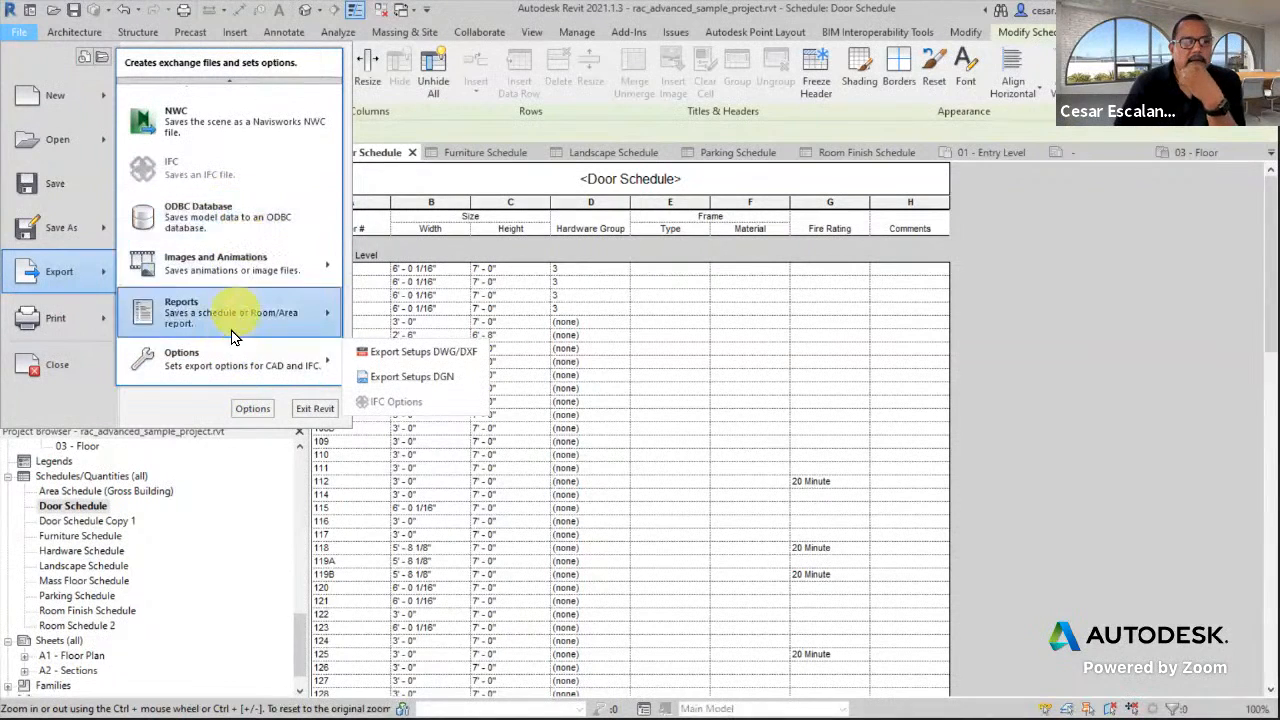
{"action": "mouse_move", "coordinate": [229, 322]}
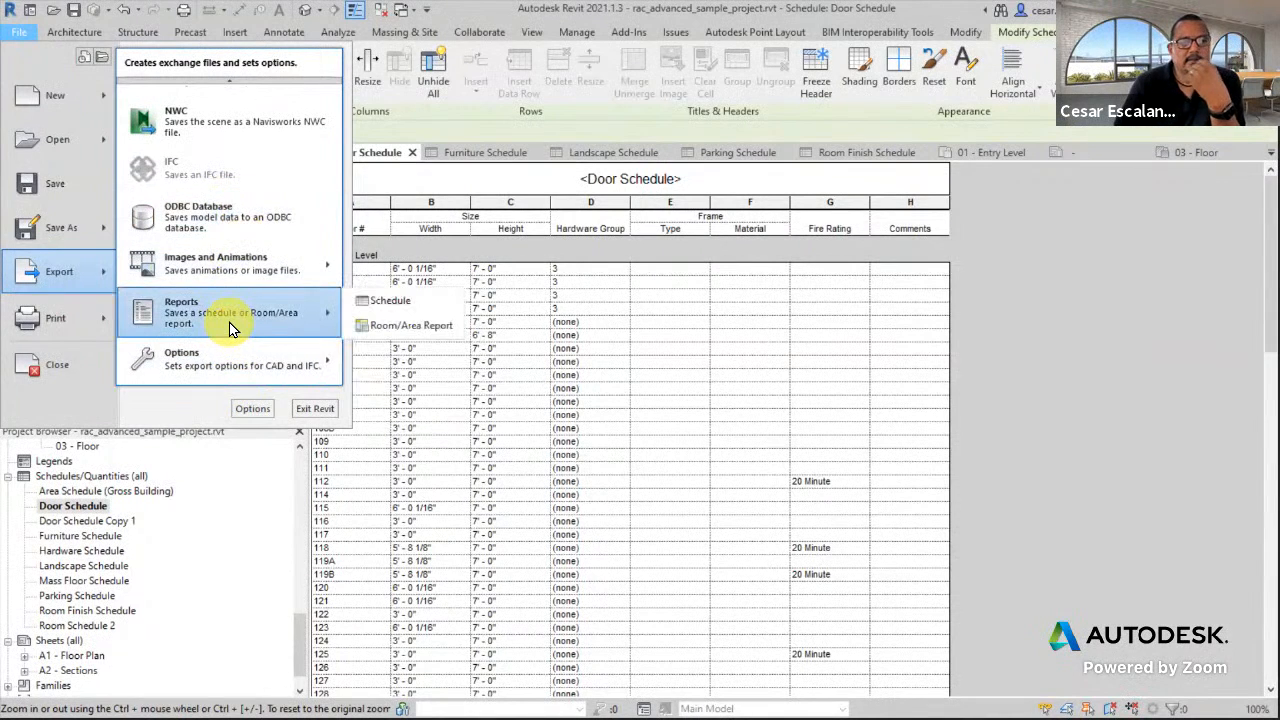
{"action": "left_click", "coordinate": [381, 308]}
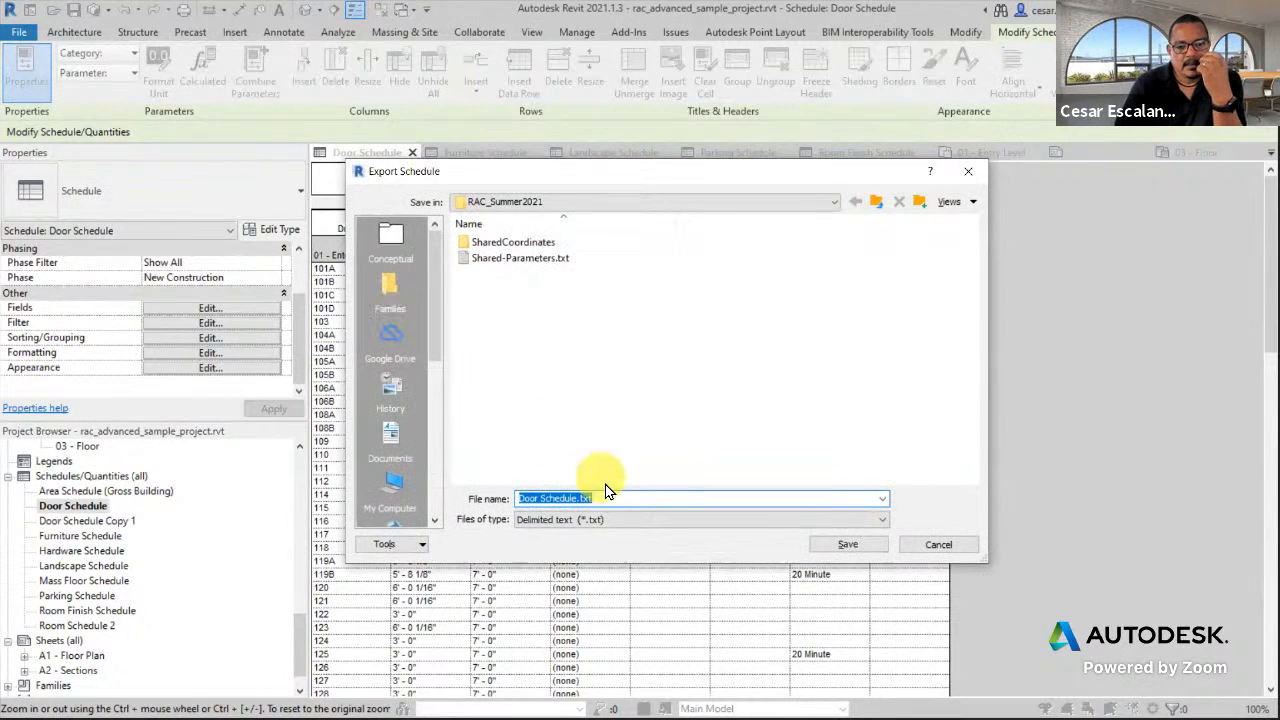
{"action": "left_click", "coordinate": [617, 520]}
{"action": "left_click", "coordinate": [619, 518]}
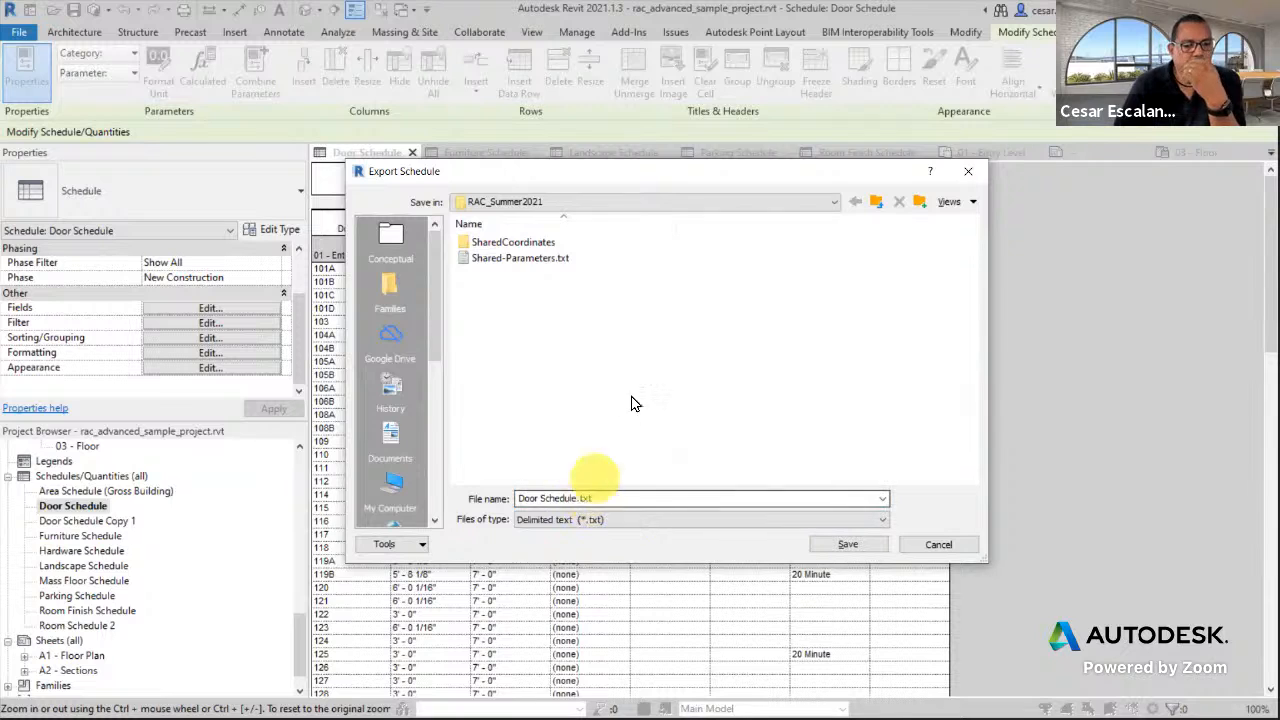
{"action": "left_click", "coordinate": [634, 204]}
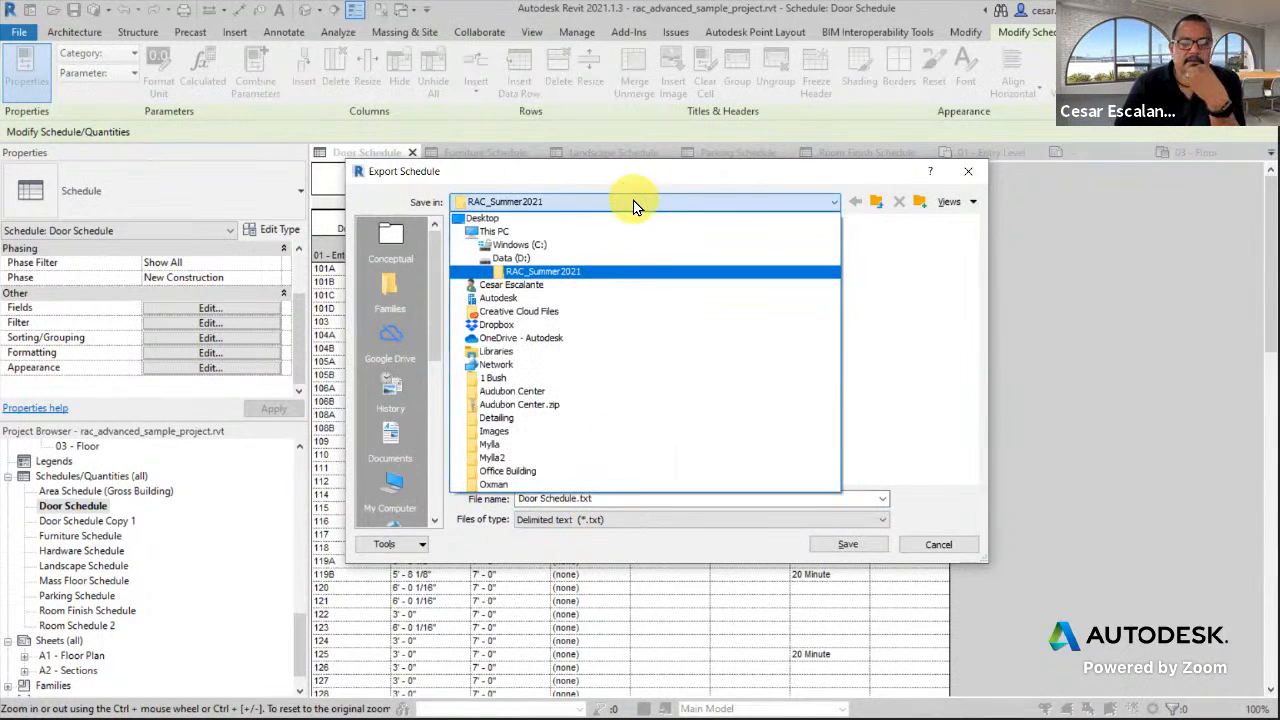
{"action": "left_click", "coordinate": [525, 272]}
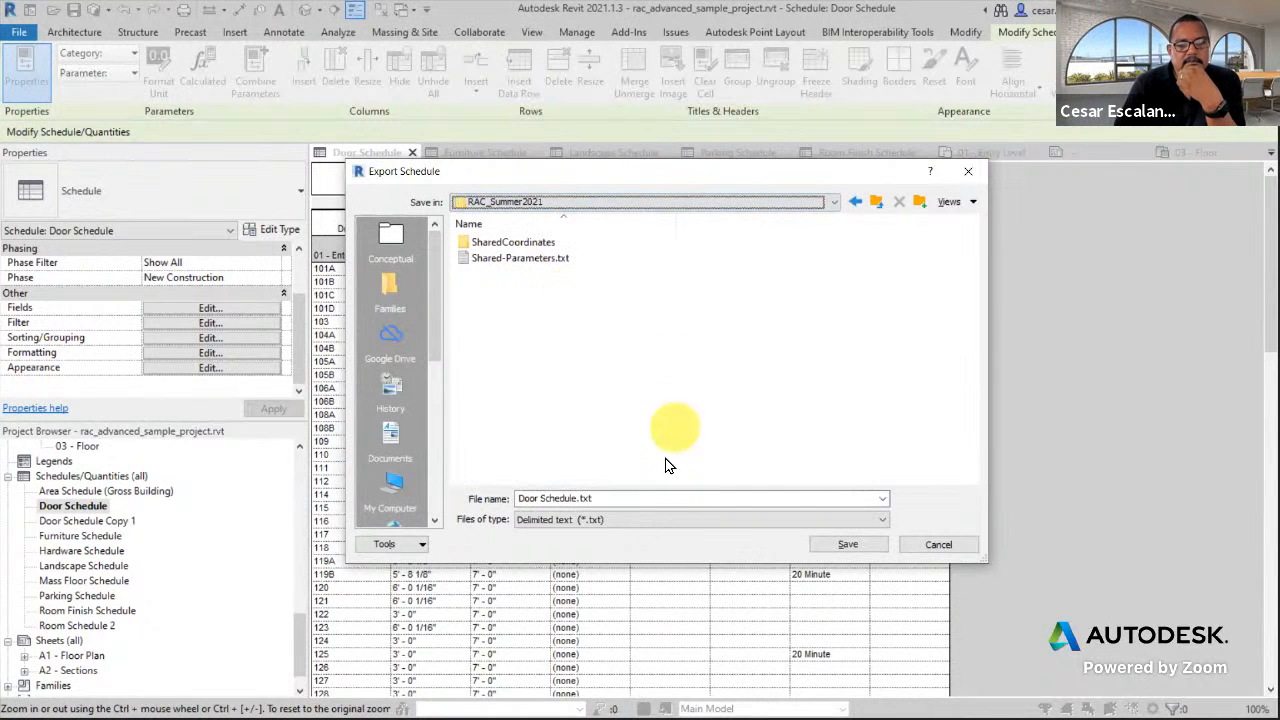
{"action": "left_click", "coordinate": [846, 548]}
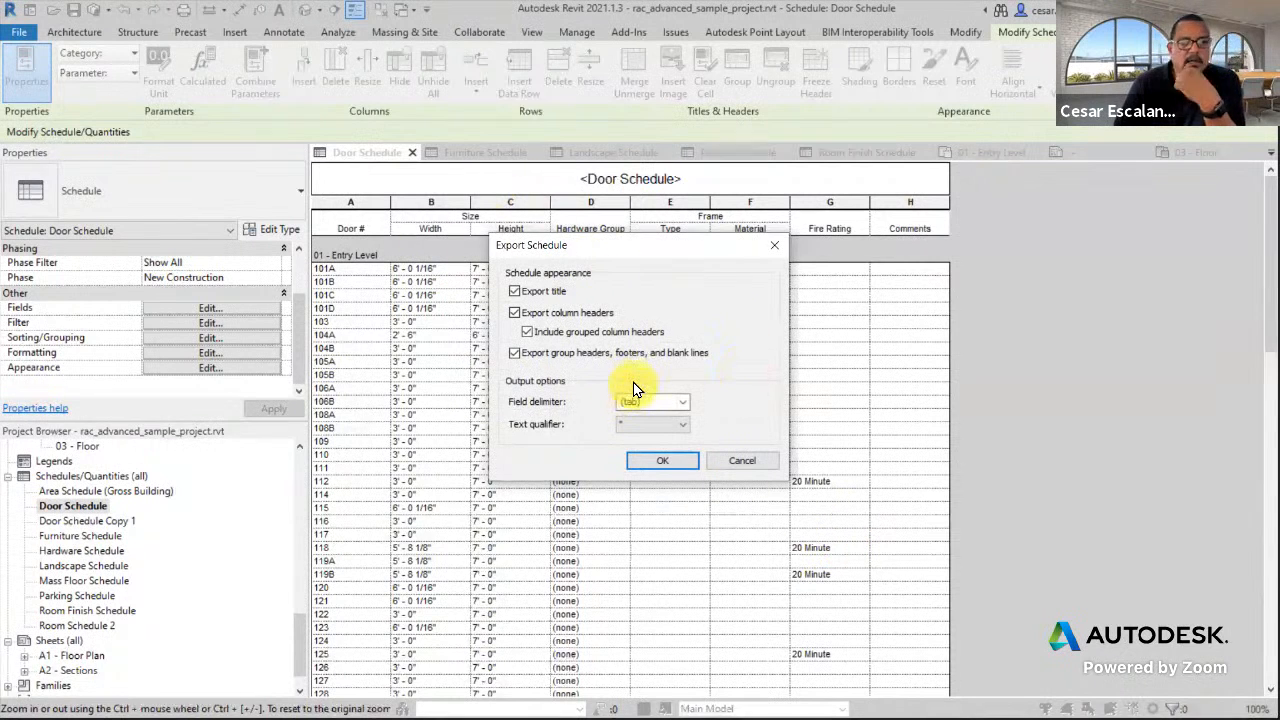
{"action": "left_click", "coordinate": [673, 462]}
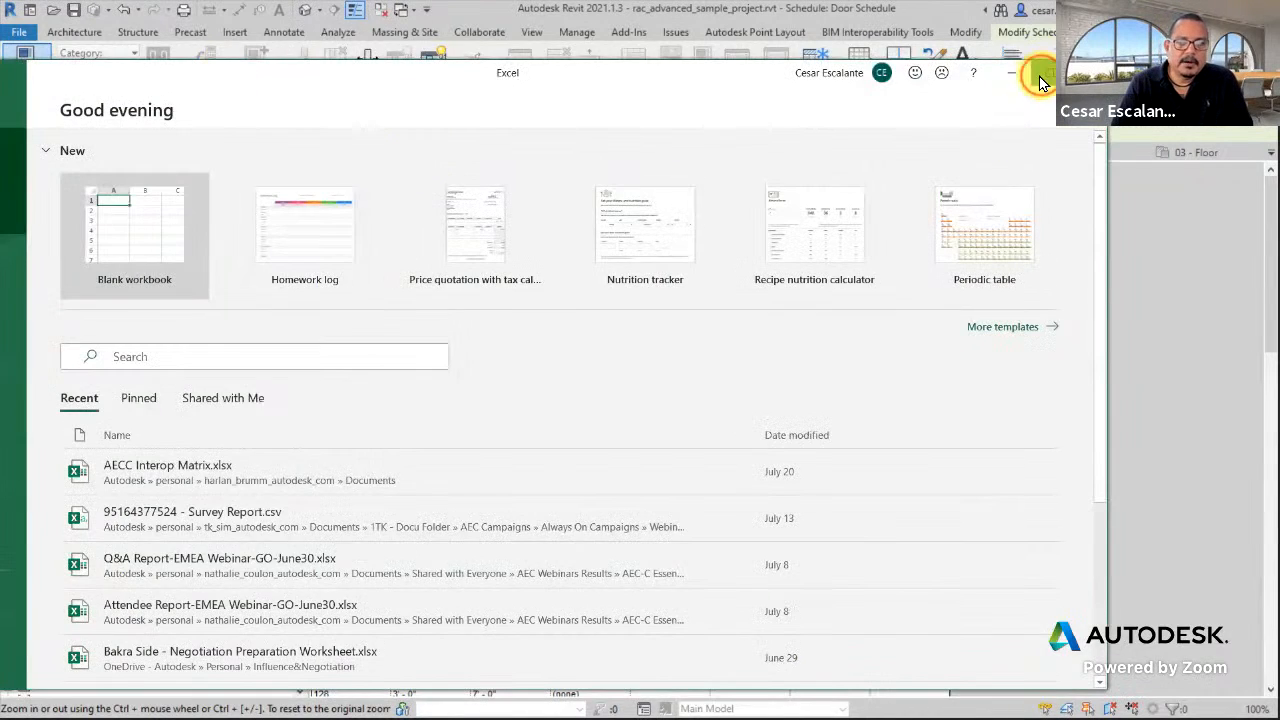
Switch to Excel and browse to the RAC_Summer2021 folder on the Data (D:) drive for a file to open.
{"action": "left_click", "coordinate": [1044, 74]}
{"action": "left_click", "coordinate": [77, 354]}
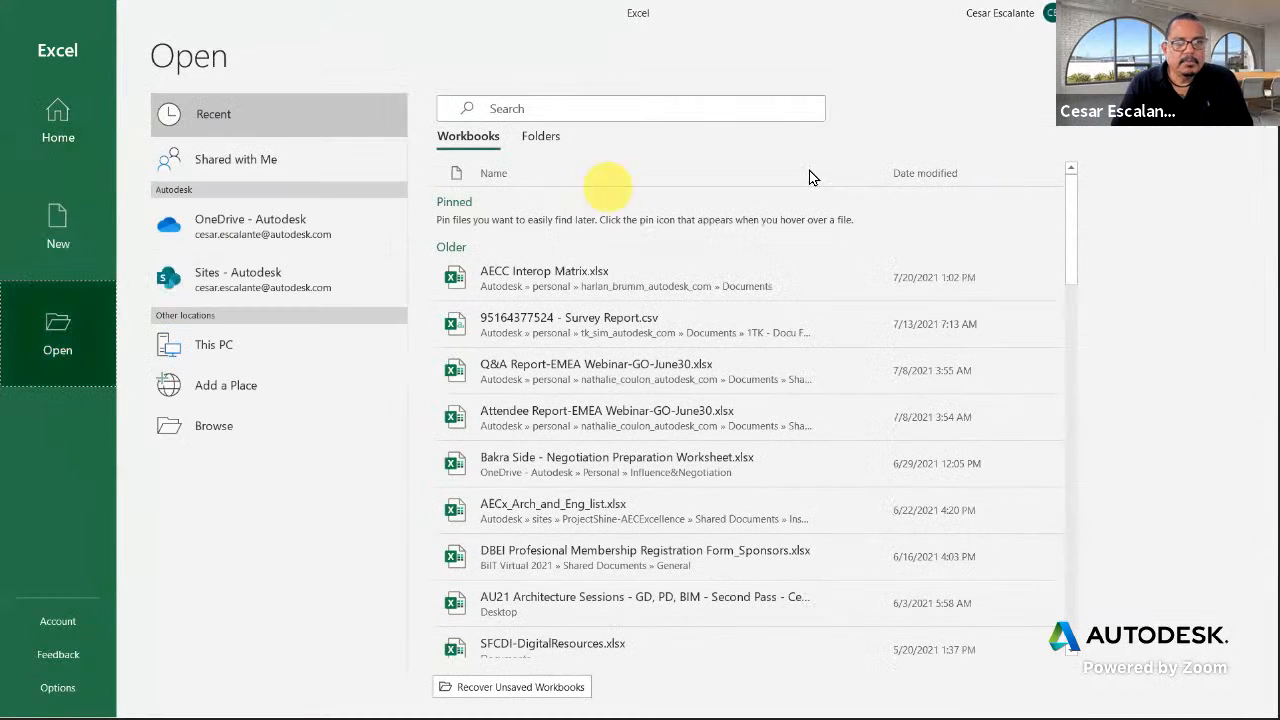
{"action": "left_click", "coordinate": [232, 426]}
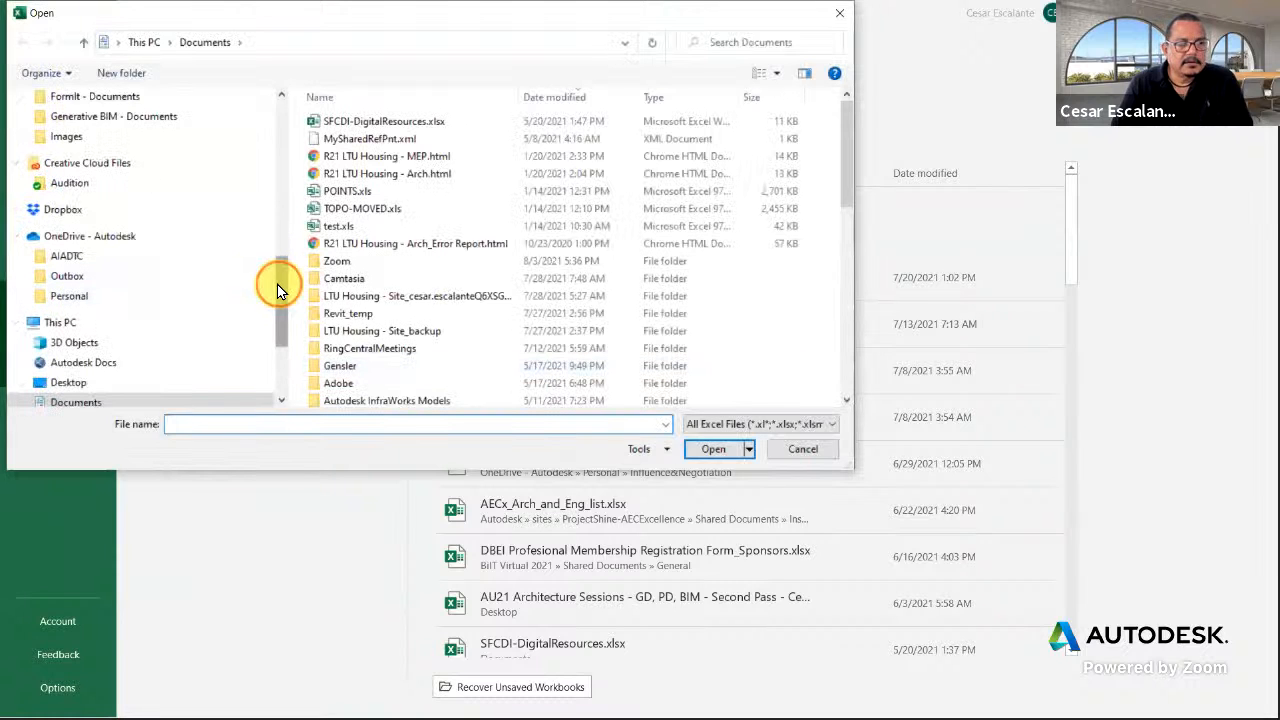
{"action": "left_click_drag", "start_coordinate": [277, 284], "coordinate": [277, 334]}
{"action": "left_click", "coordinate": [90, 362]}
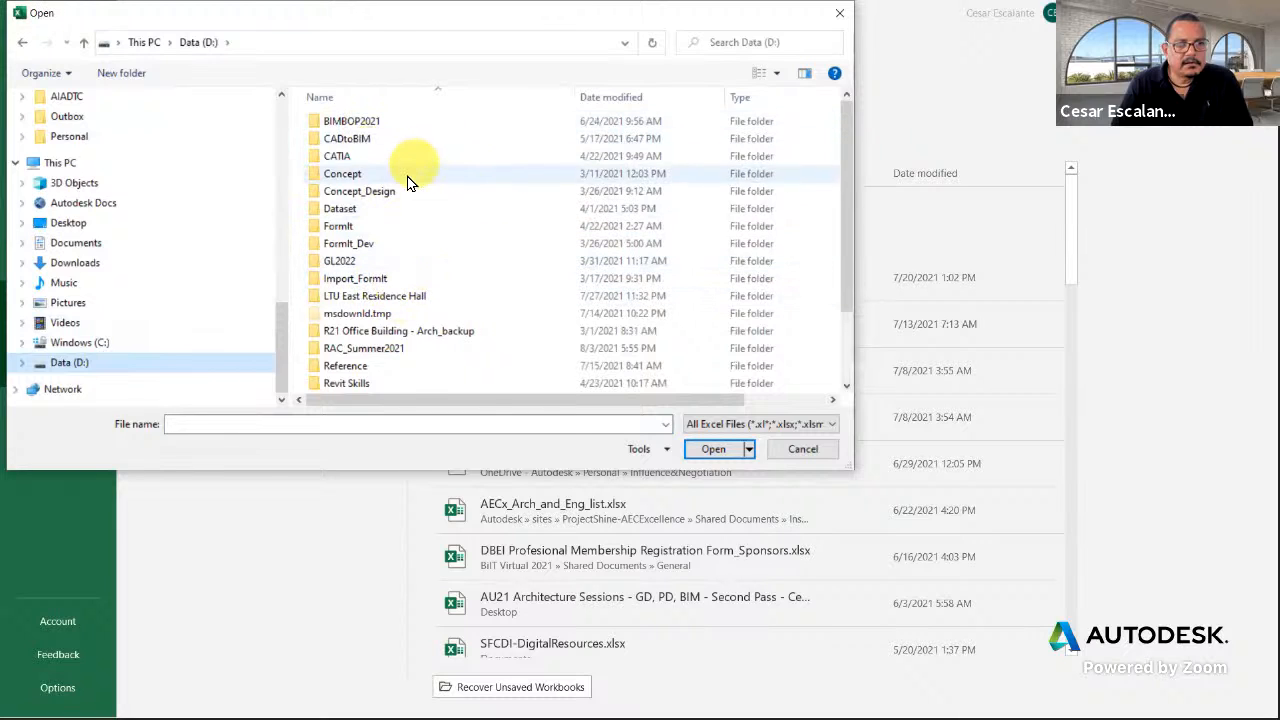
{"action": "double_click", "coordinate": [377, 350]}
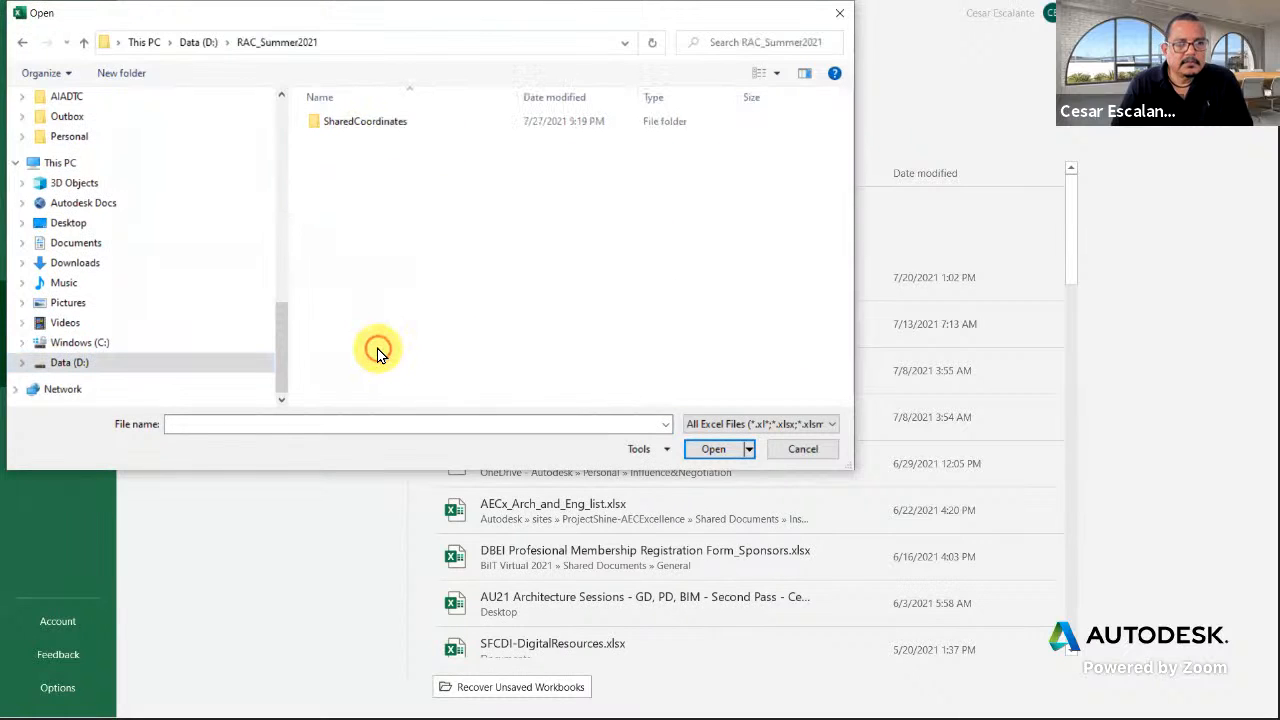
Open the text file Door Schedule.txt in Excel, importing it as delimited data with tab as the delimiter.
{"action": "left_click", "coordinate": [808, 428]}
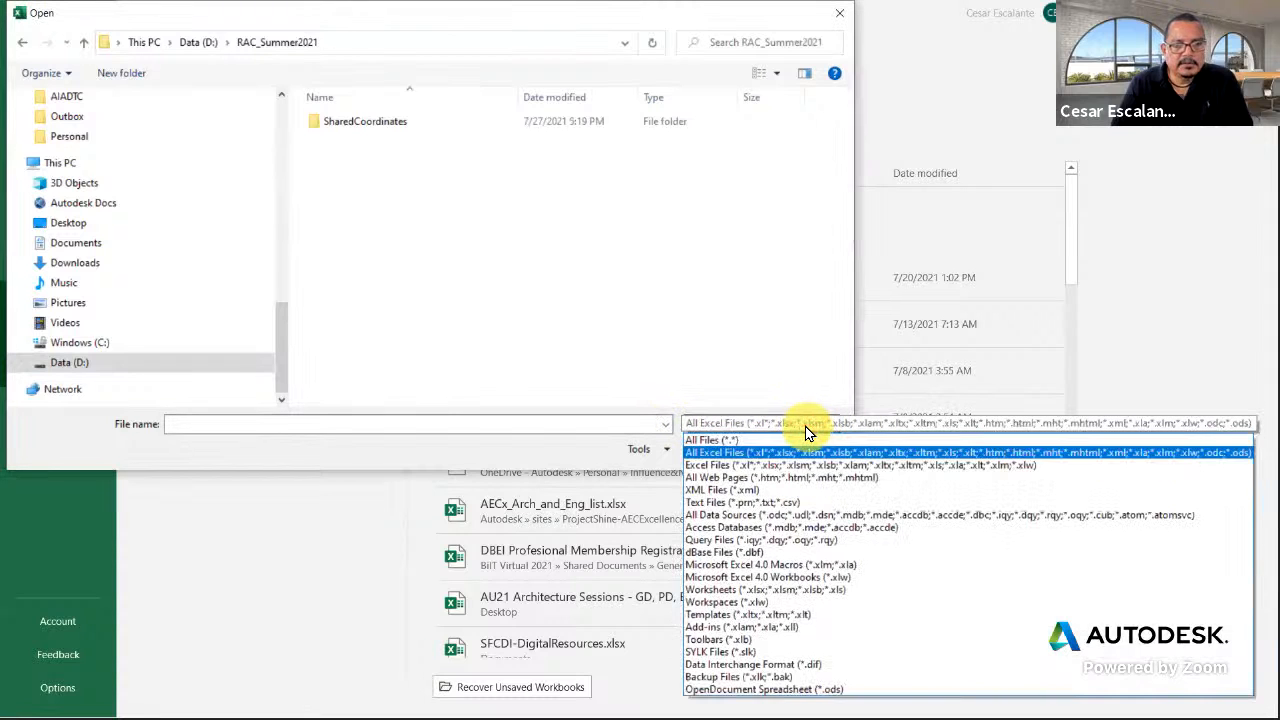
{"action": "left_click", "coordinate": [776, 502]}
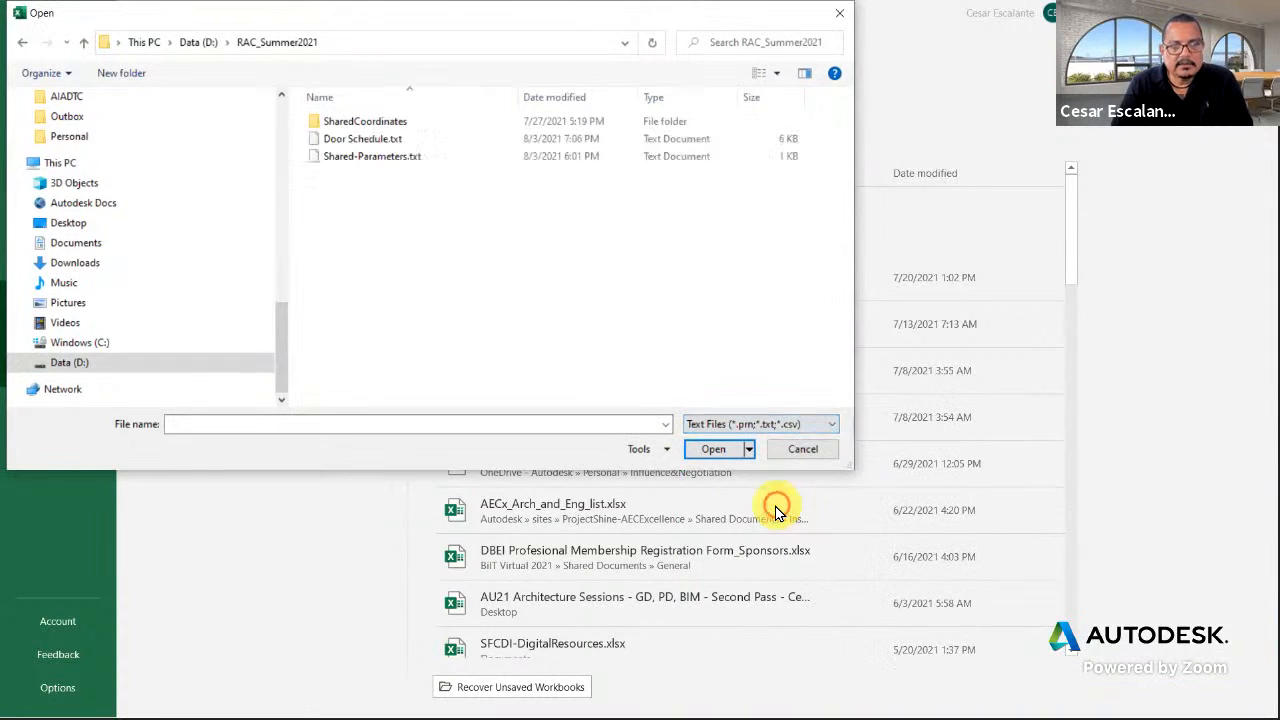
{"action": "left_click", "coordinate": [353, 145]}
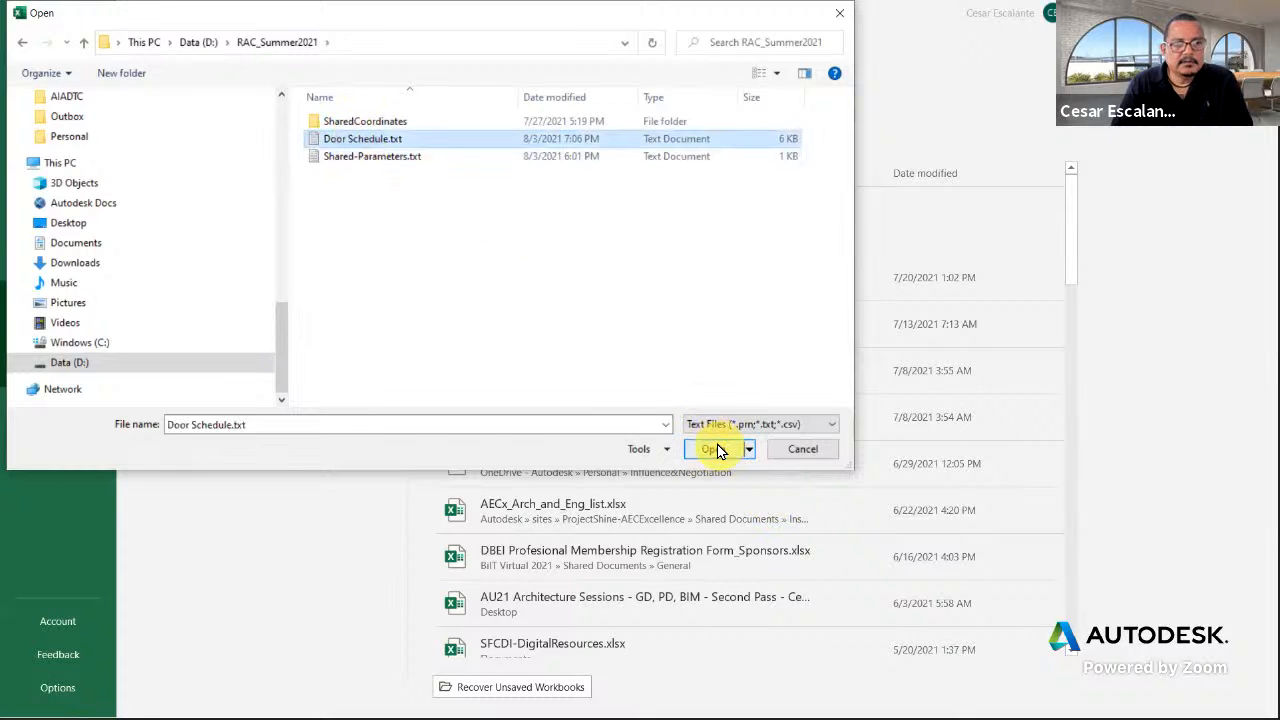
{"action": "left_click", "coordinate": [713, 449]}
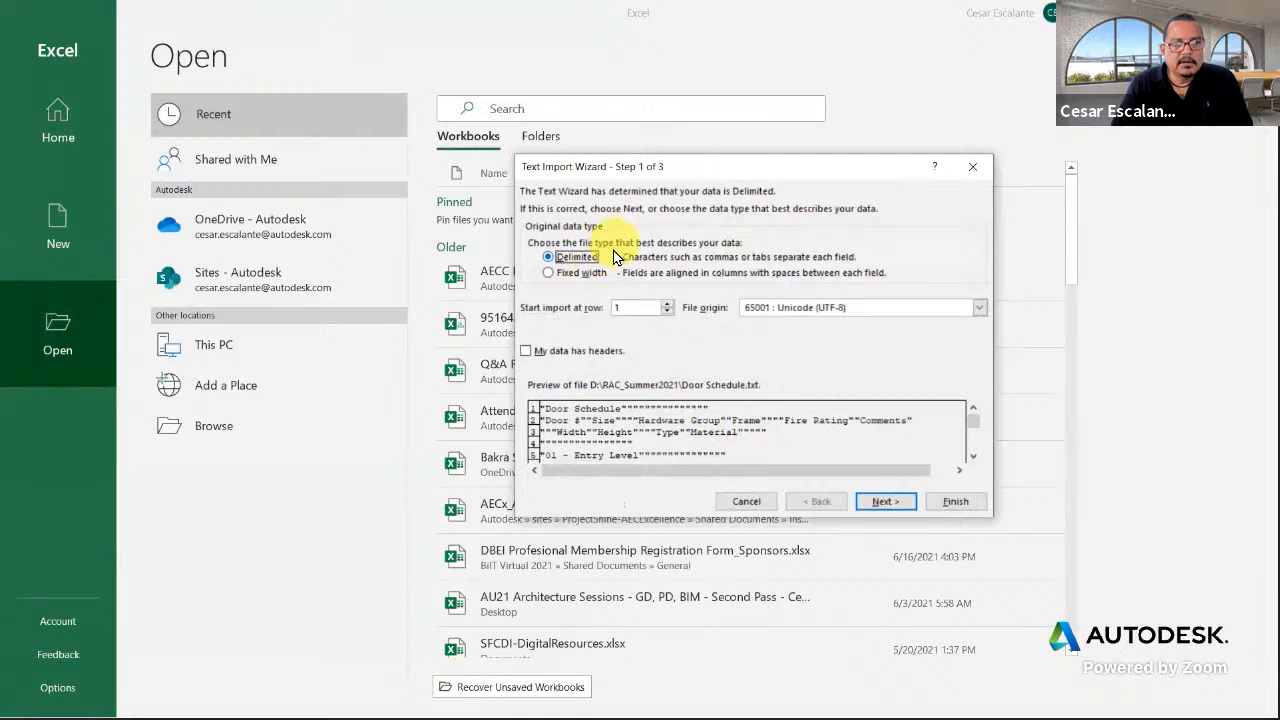
{"action": "left_click", "coordinate": [874, 505]}
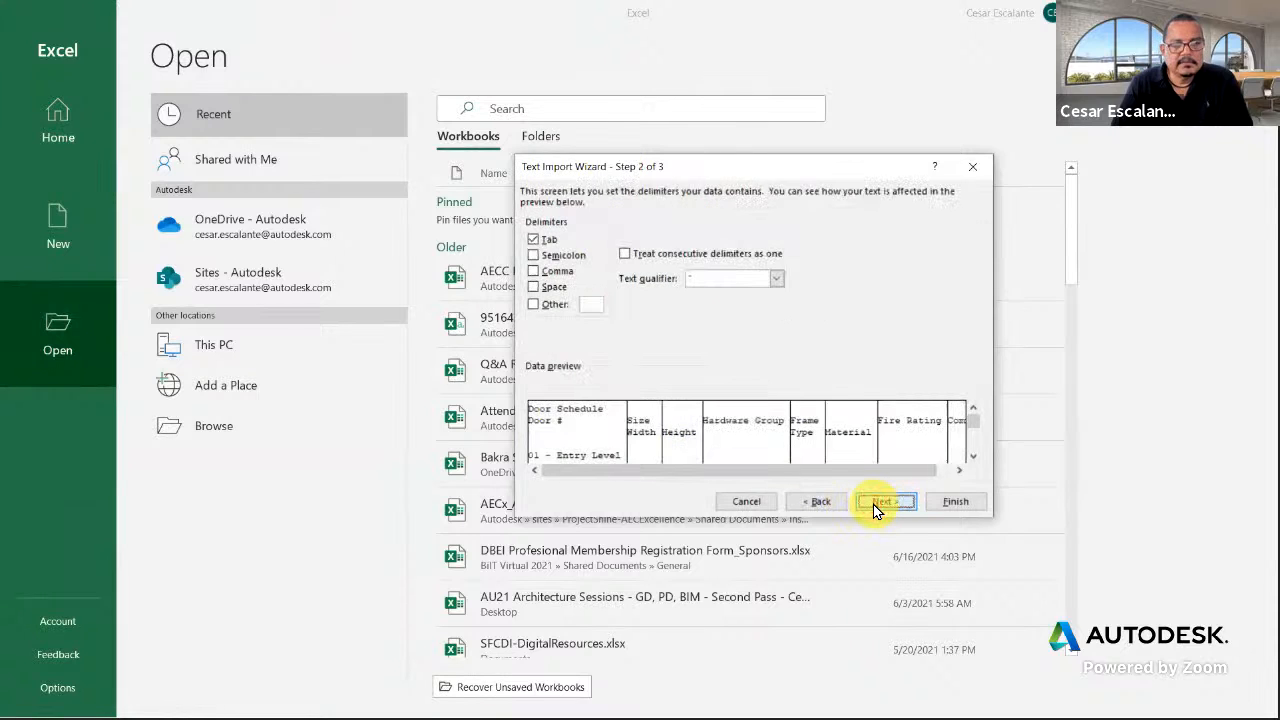
{"action": "left_click", "coordinate": [878, 503]}
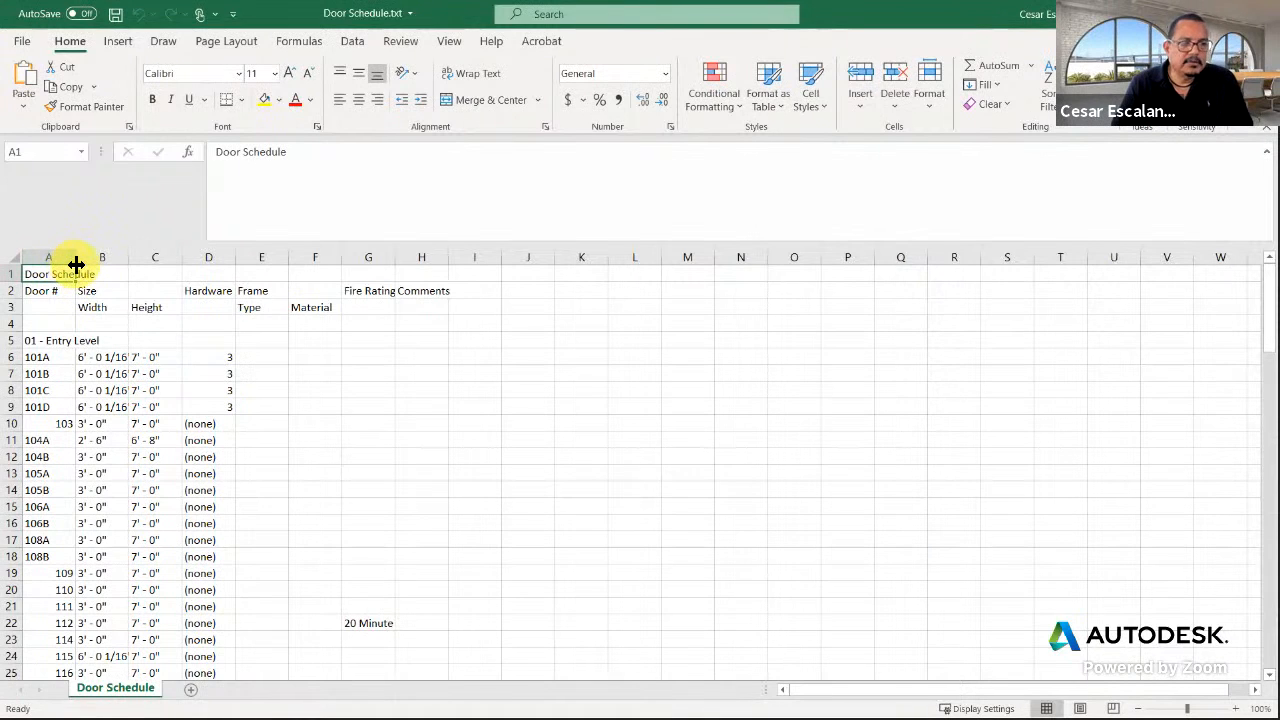
Look through the imported door schedule rows across all floors and switch back to the Door Schedule in Revit.
{"action": "scroll", "coordinate": [576, 458], "scroll_direction": "down", "scroll_amount": 20}
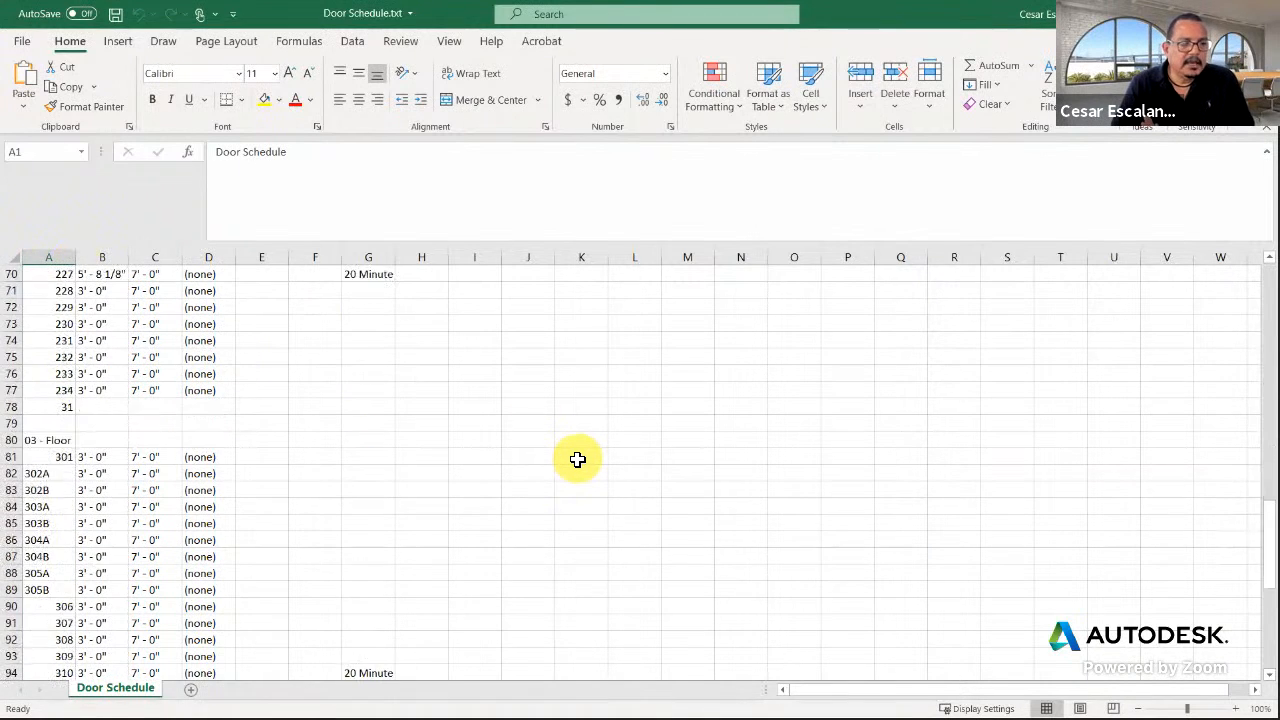
{"action": "scroll", "coordinate": [577, 459], "scroll_direction": "down", "scroll_amount": 12}
{"action": "scroll", "coordinate": [570, 455], "scroll_direction": "up", "scroll_amount": 8}
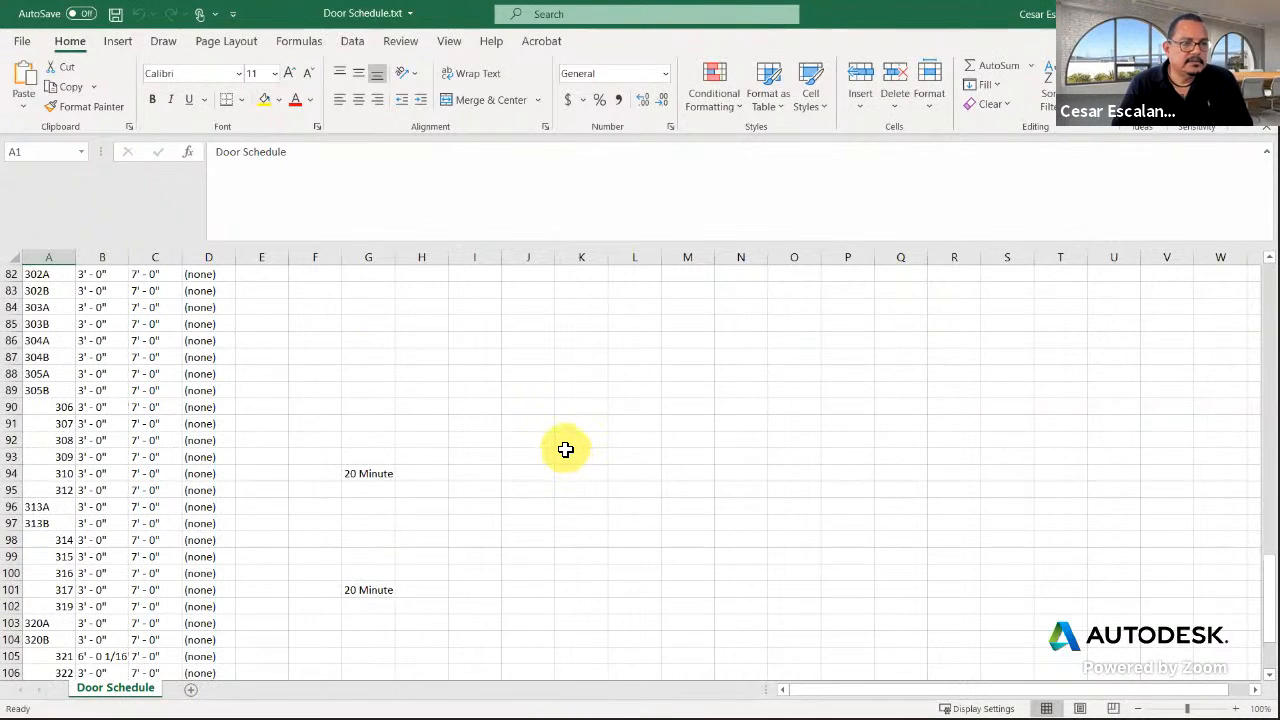
{"action": "scroll", "coordinate": [560, 440], "scroll_direction": "up", "scroll_amount": 14}
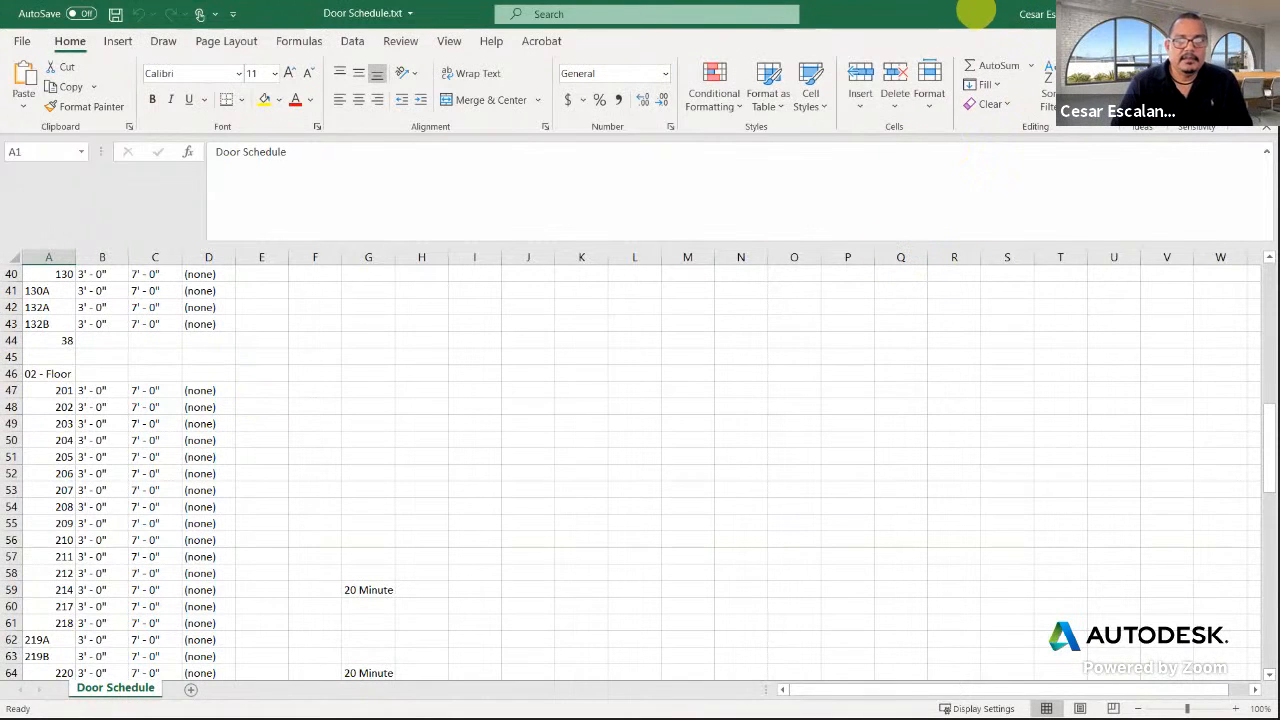
{"action": "left_click", "coordinate": [1001, 14]}
{"action": "key", "text": "alt+Tab"}
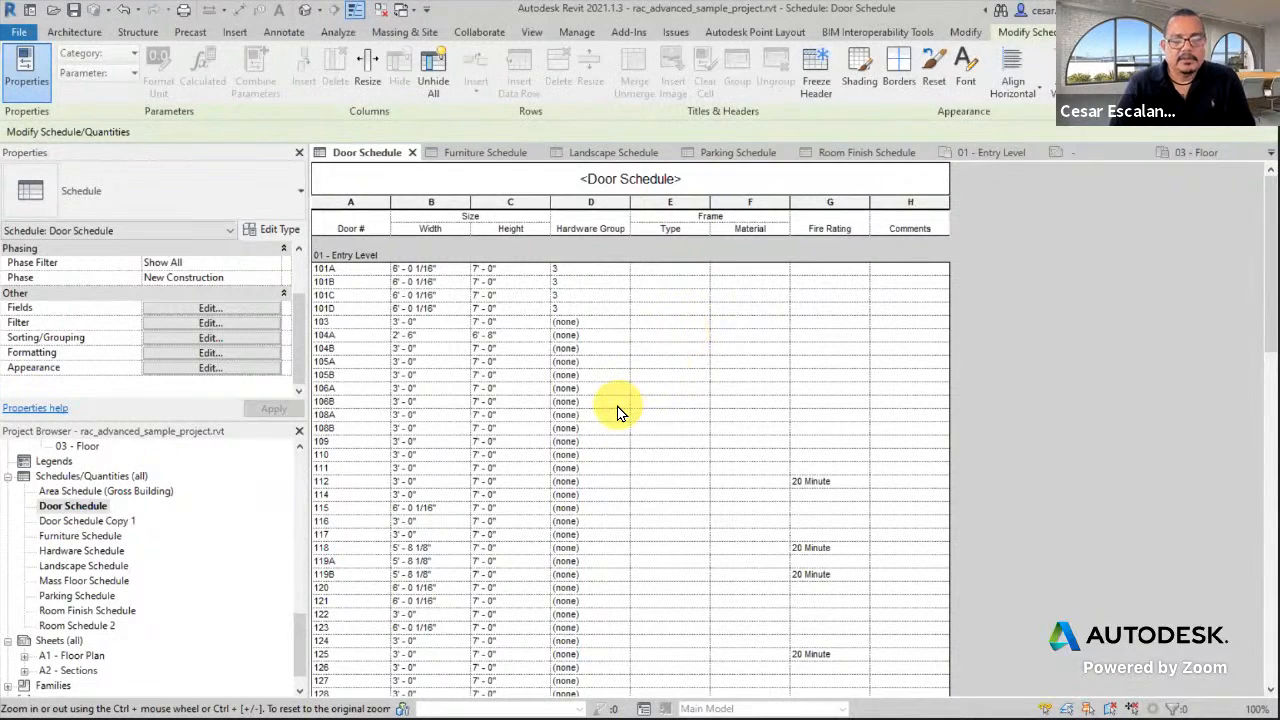
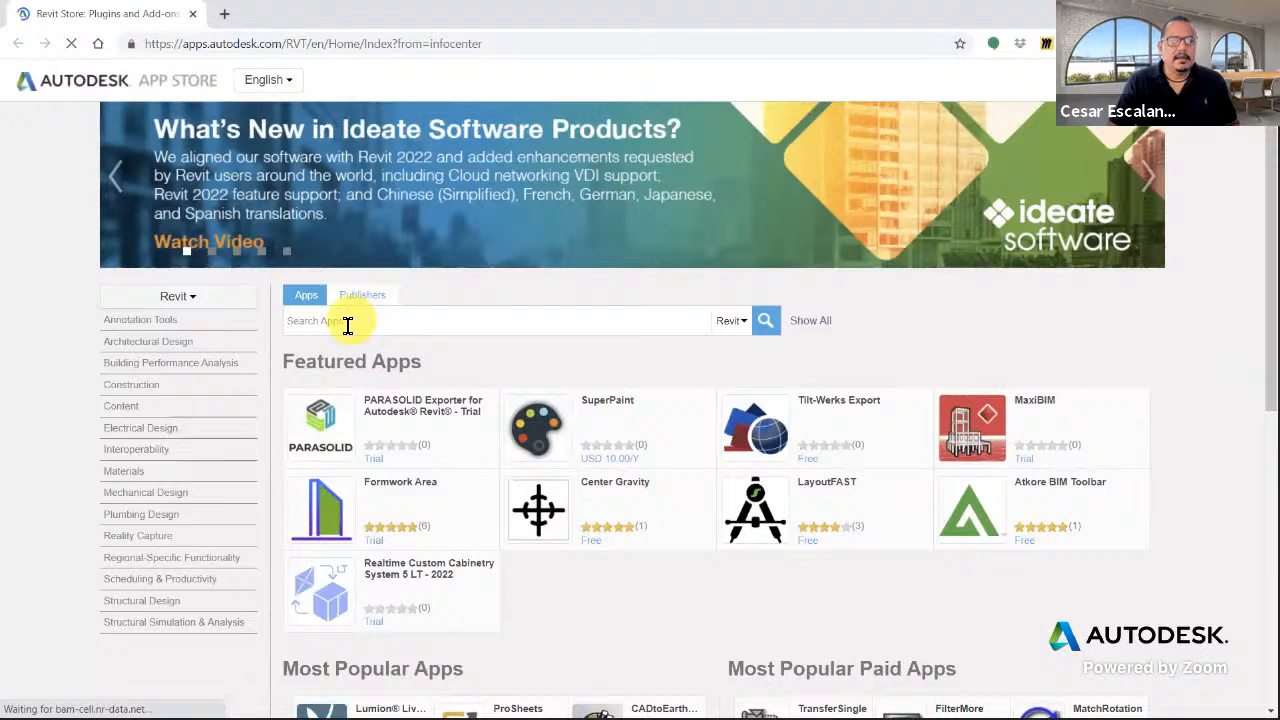
Search the Autodesk App Store's Revit apps for BIMLink.
{"action": "left_click", "coordinate": [347, 322]}
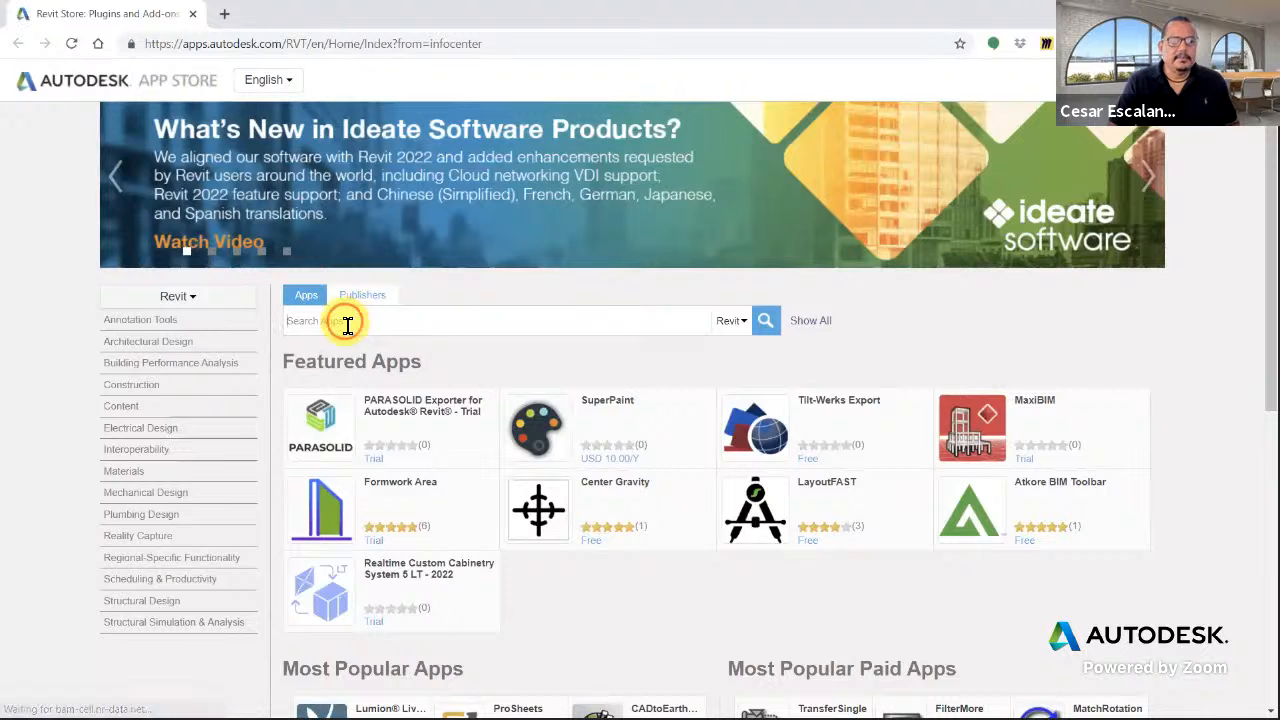
{"action": "type", "text": "B"}
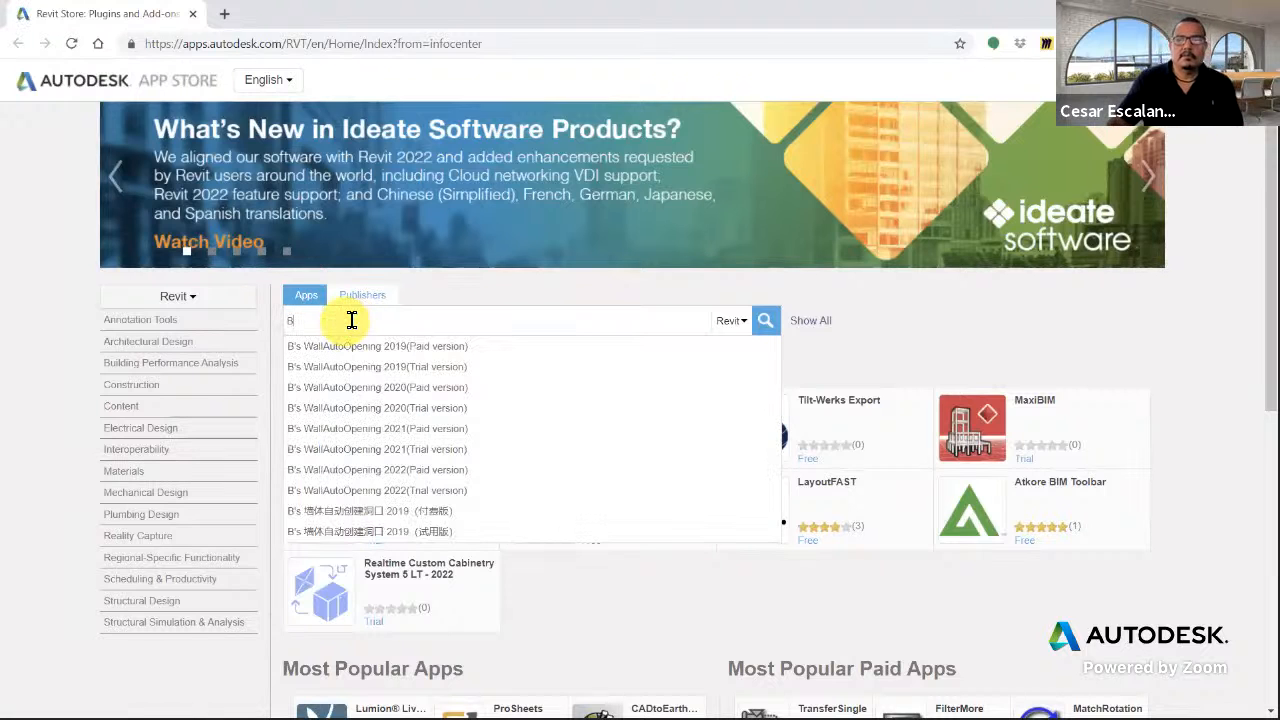
{"action": "left_click", "coordinate": [818, 16]}
{"action": "left_click_drag", "start_coordinate": [818, 16], "coordinate": [745, 305]}
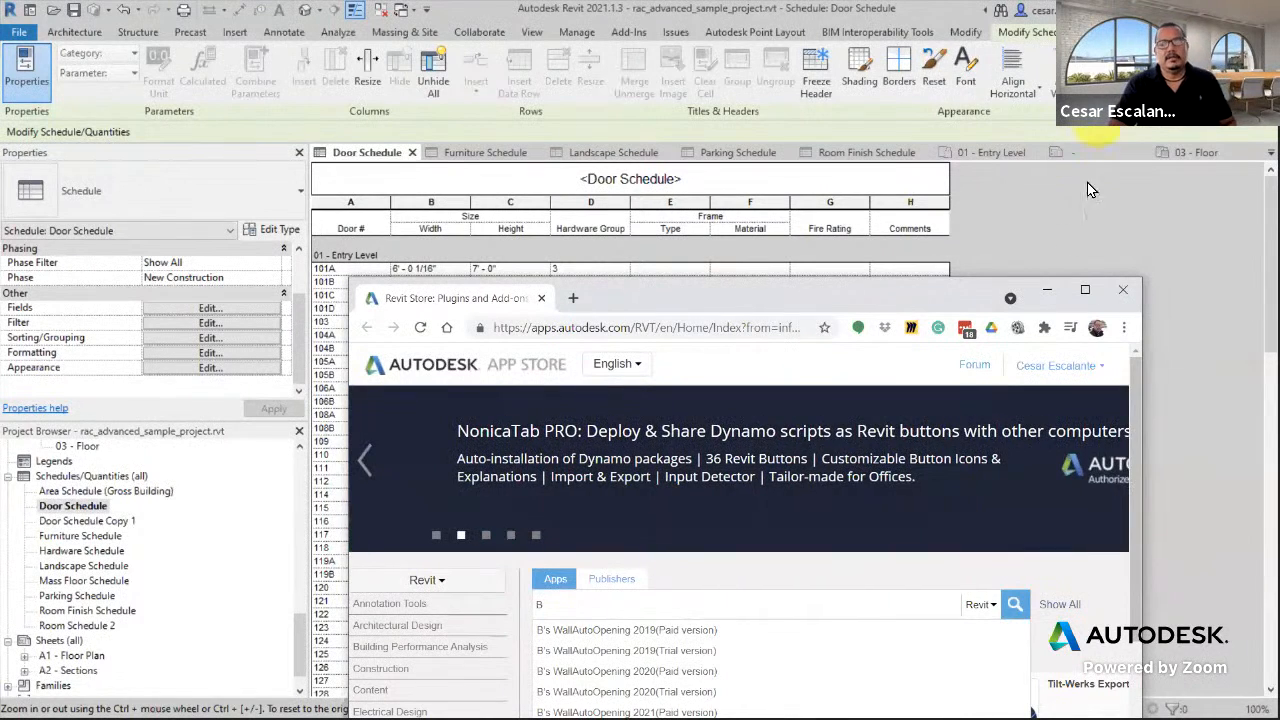
{"action": "left_click", "coordinate": [1087, 290]}
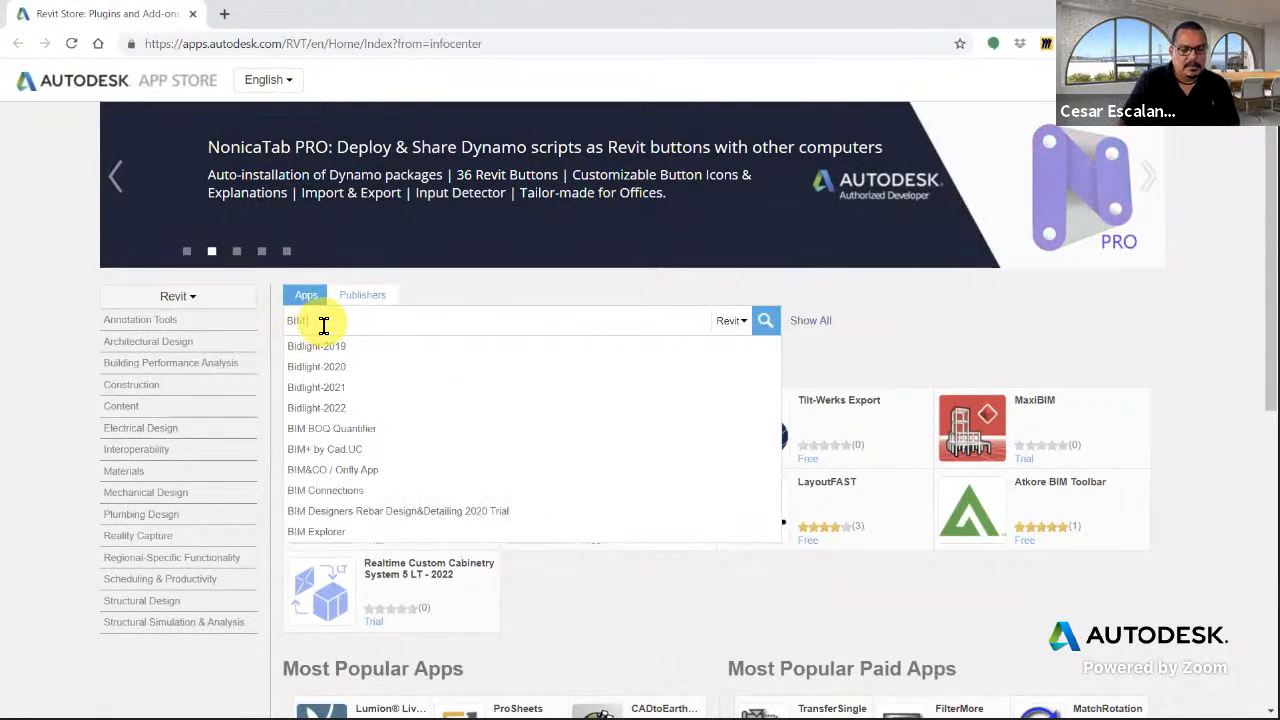
{"action": "type", "text": "Link"}
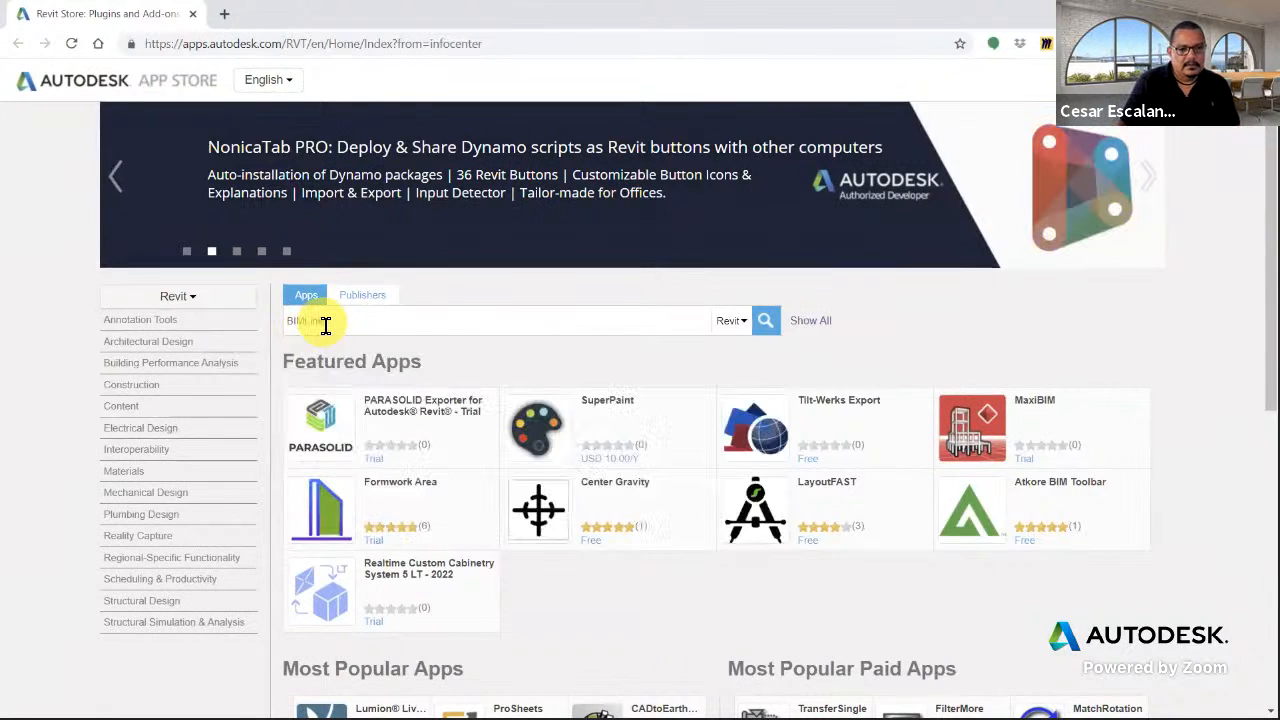
{"action": "key", "text": "Return"}
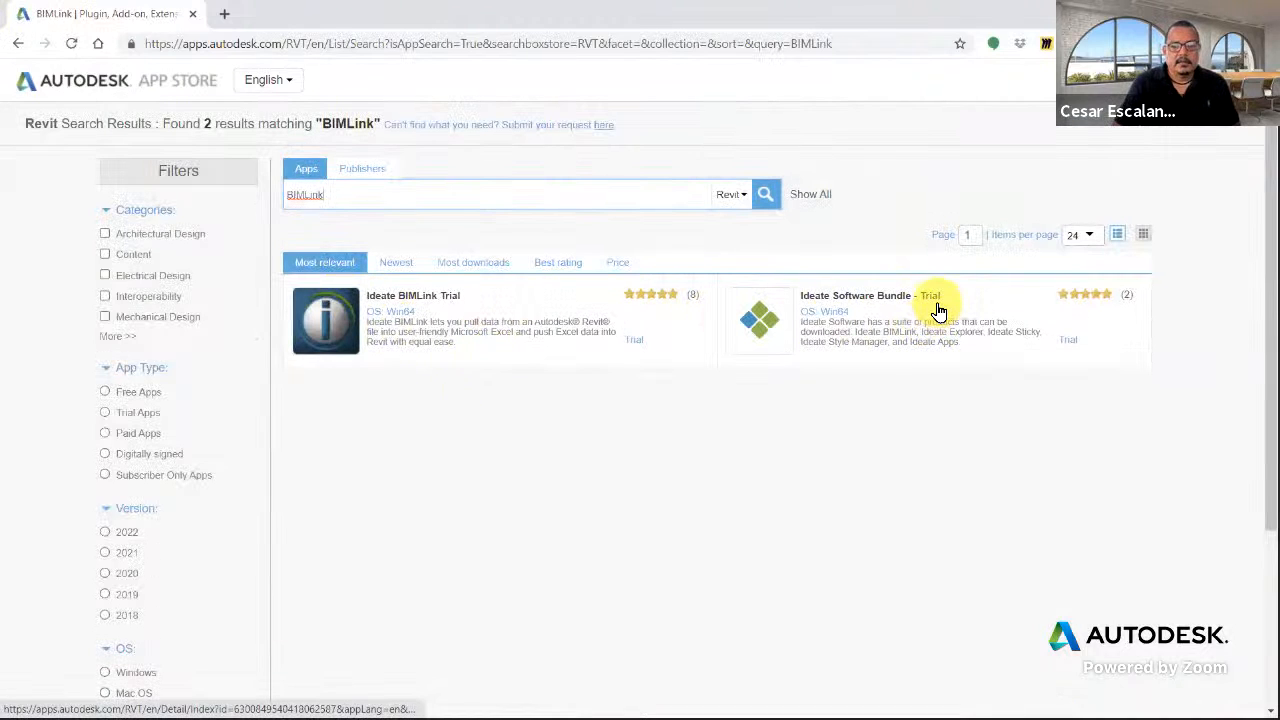
Open the Ideate BIMLink Trial listing and review its download details and description.
{"action": "left_click", "coordinate": [430, 298]}
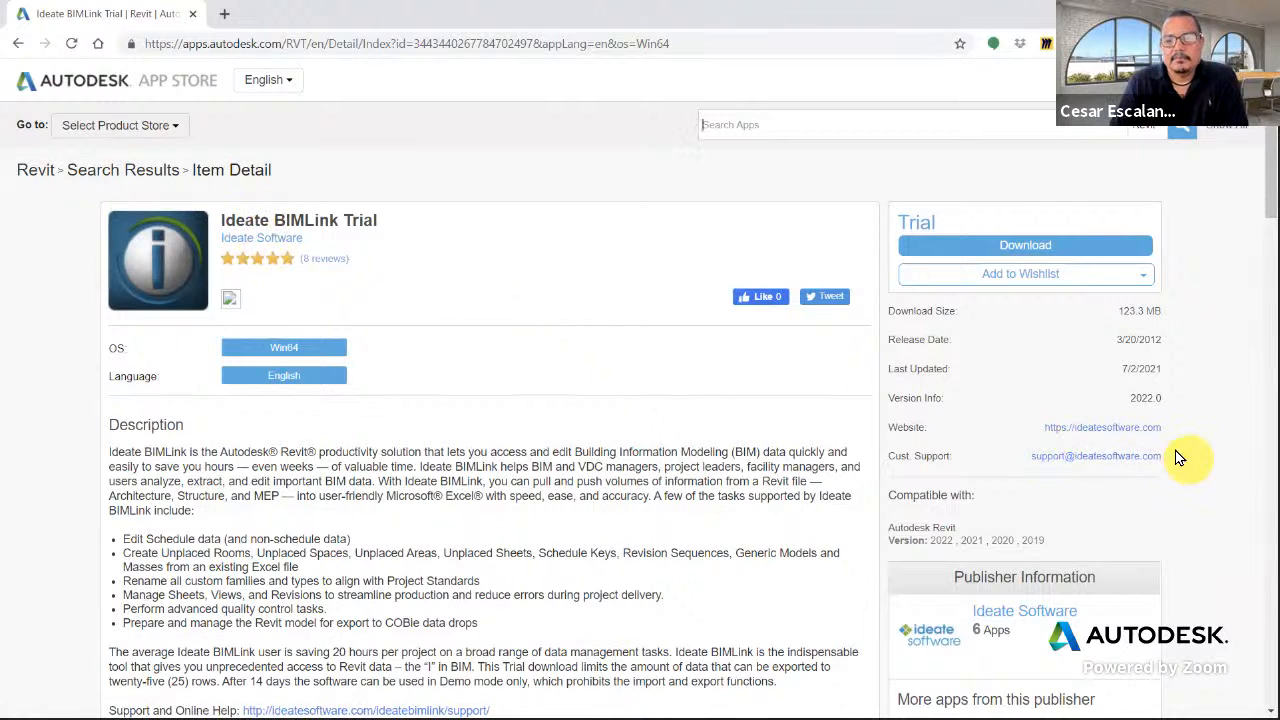
{"action": "left_click", "coordinate": [974, 248]}
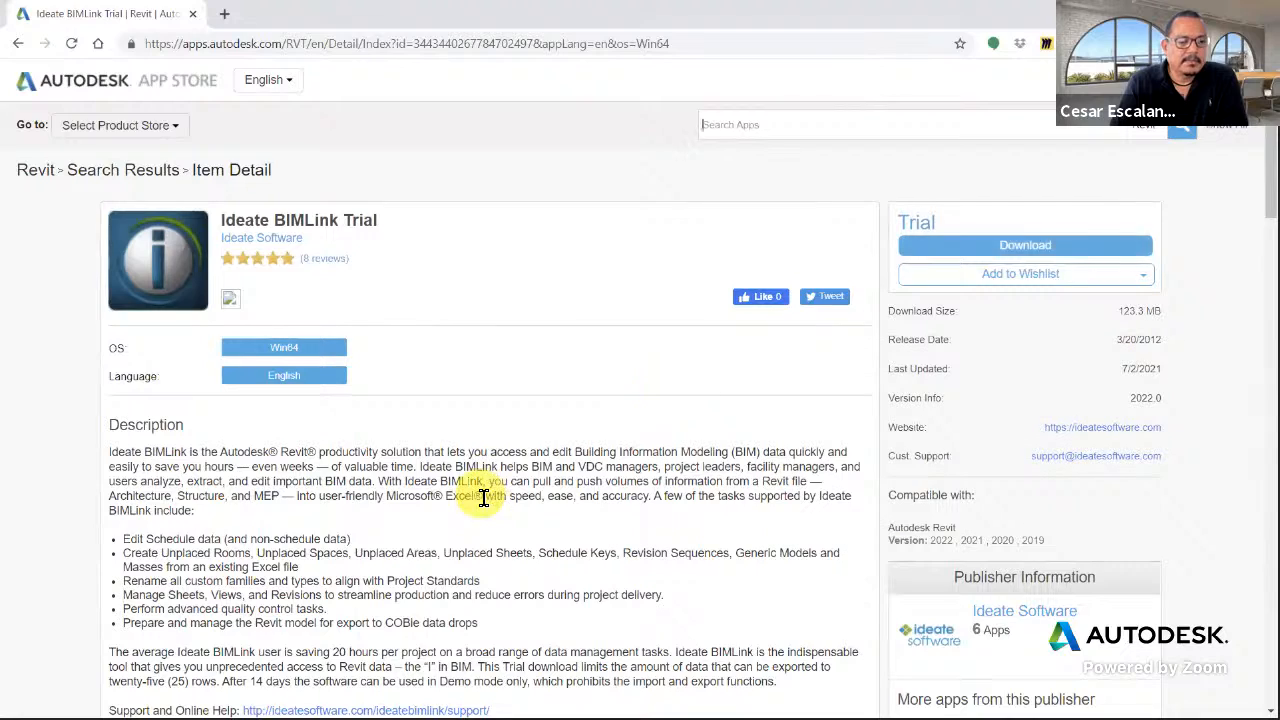
{"action": "scroll", "coordinate": [484, 497], "scroll_direction": "down", "scroll_amount": 2}
{"action": "scroll", "coordinate": [486, 491], "scroll_direction": "up", "scroll_amount": 2}
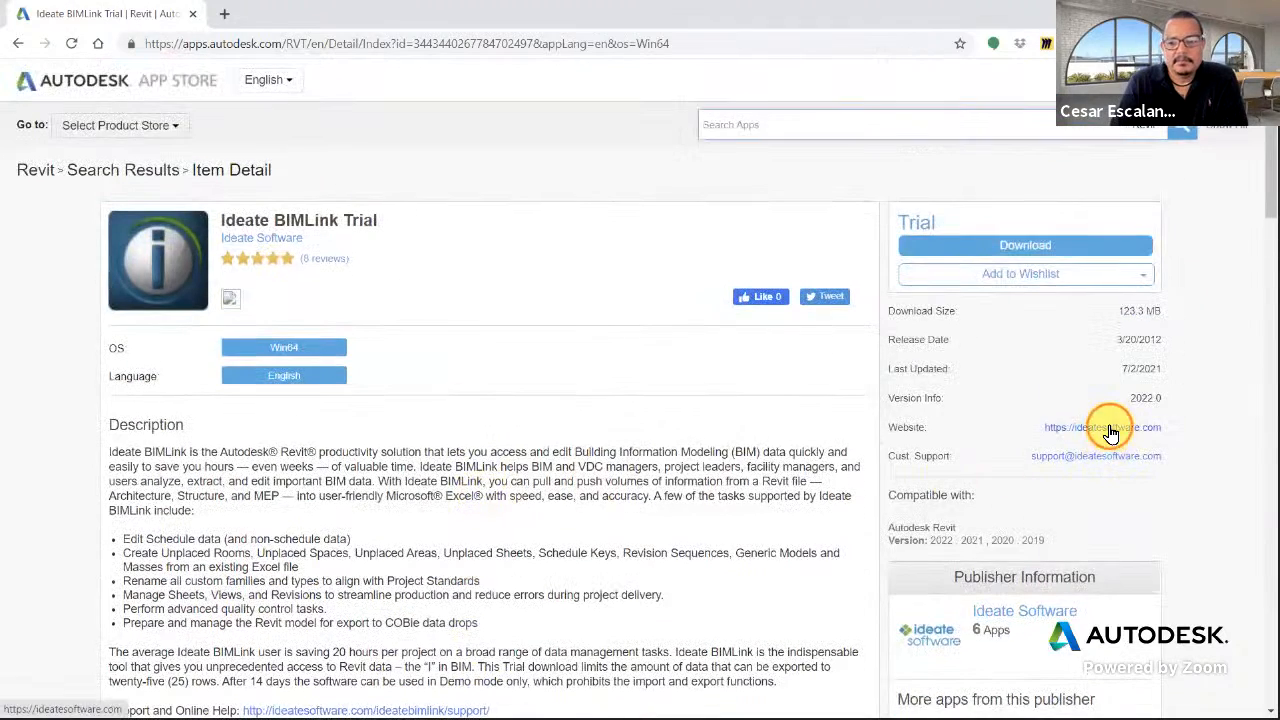
Go to the publisher's Ideate Software website and open the Ideate BIMLink product details.
{"action": "left_click", "coordinate": [1110, 432]}
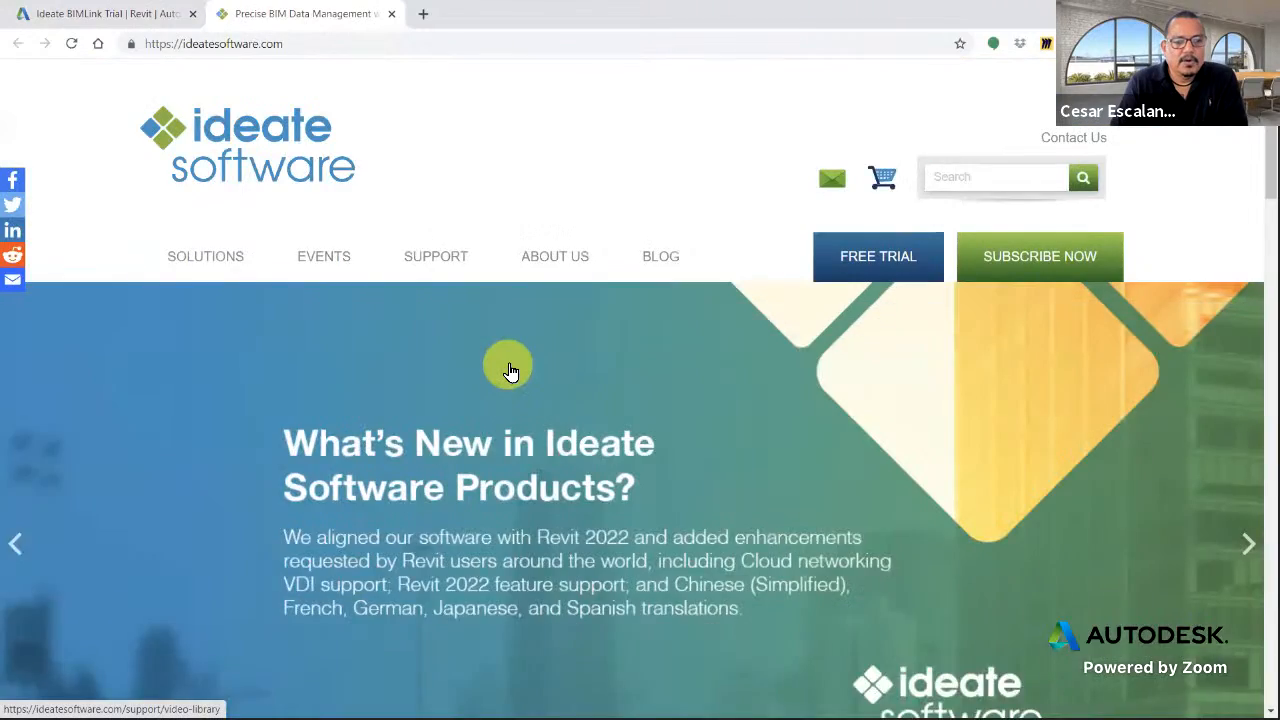
{"action": "scroll", "coordinate": [510, 371], "scroll_direction": "down", "scroll_amount": 8}
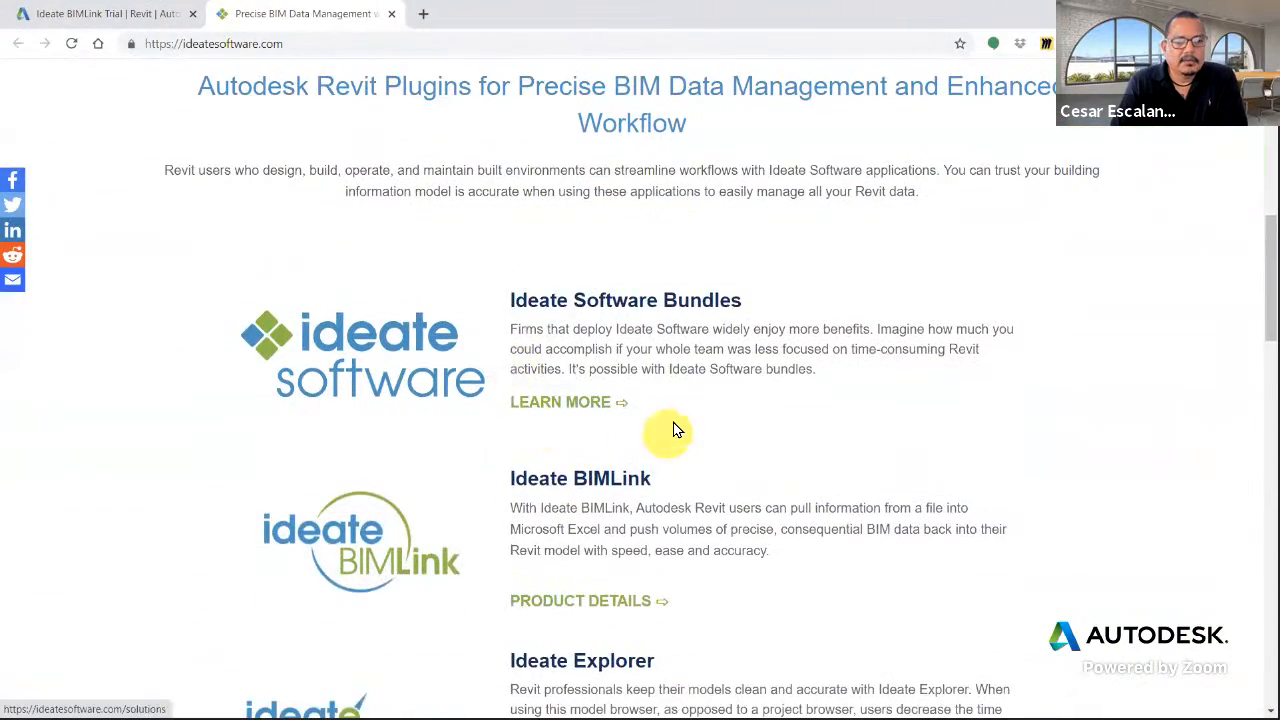
{"action": "scroll", "coordinate": [674, 423], "scroll_direction": "down", "scroll_amount": 2}
{"action": "left_click", "coordinate": [594, 360]}
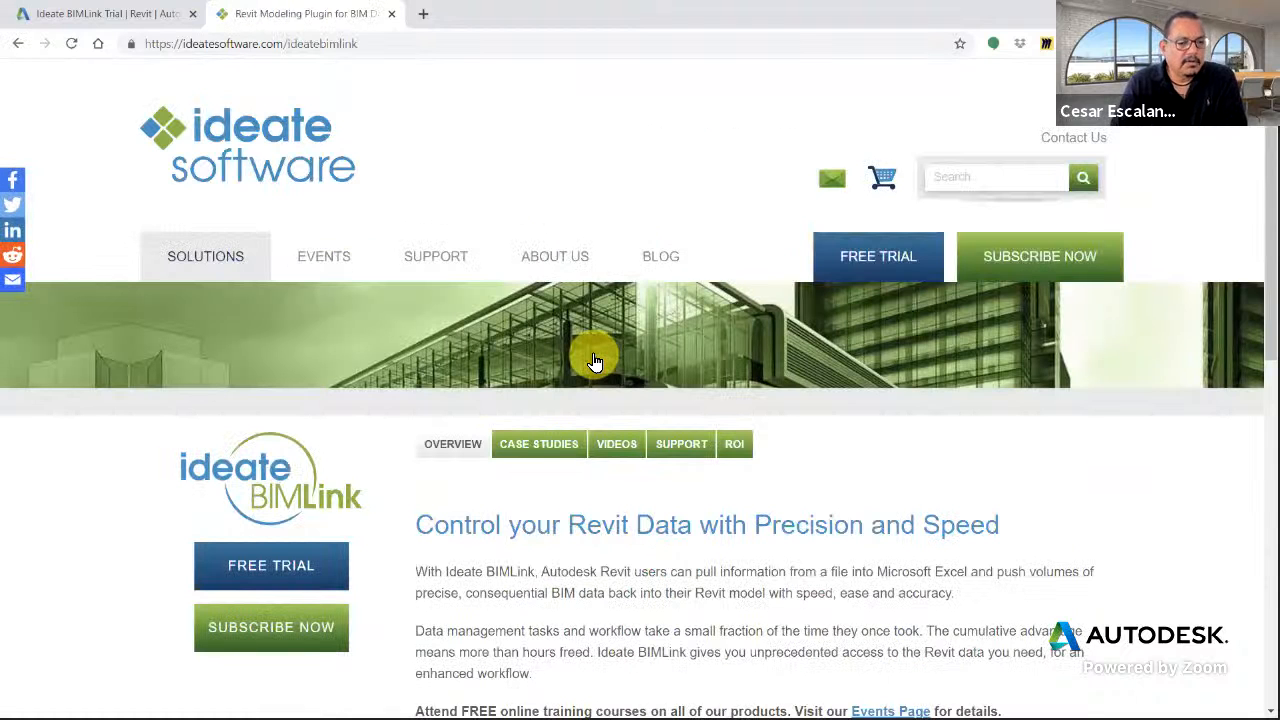
Review the BIMLink overview and open the video Ideate BIMLink - Overview on Data Management from the product's videos.
{"action": "scroll", "coordinate": [594, 360], "scroll_direction": "down", "scroll_amount": 3}
{"action": "scroll", "coordinate": [594, 360], "scroll_direction": "up", "scroll_amount": 2}
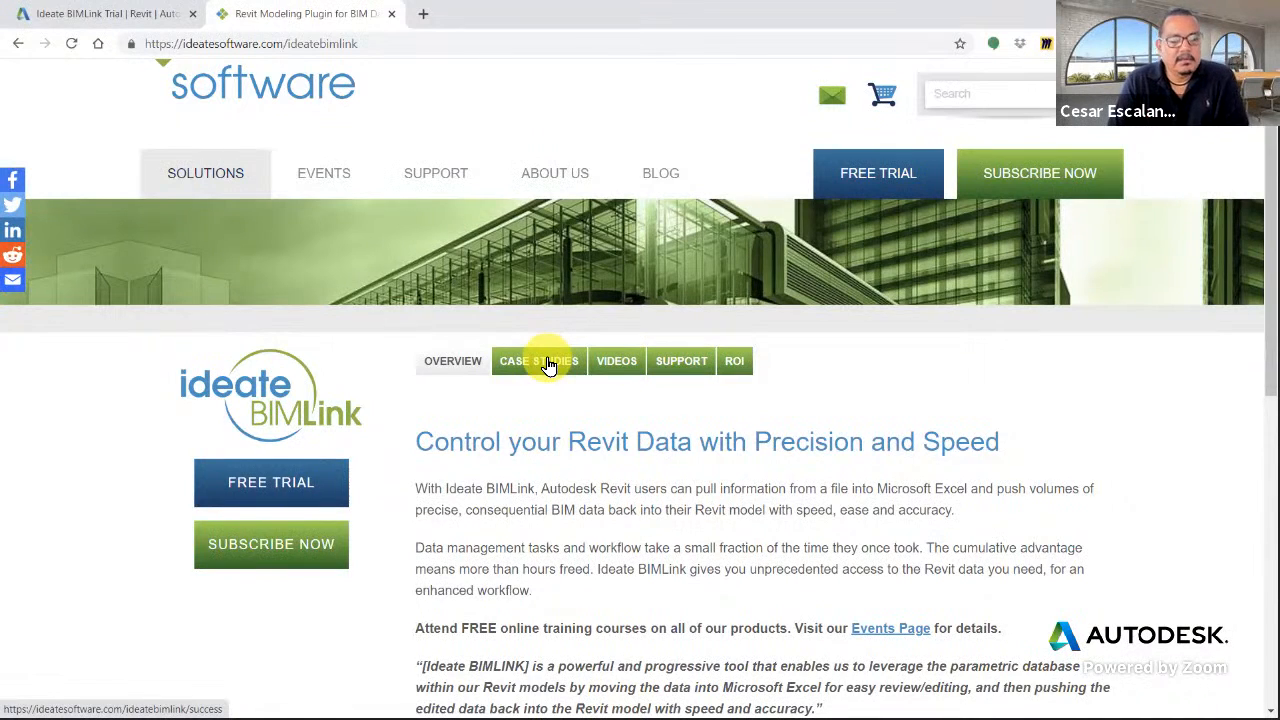
{"action": "scroll", "coordinate": [643, 468], "scroll_direction": "down", "scroll_amount": 3}
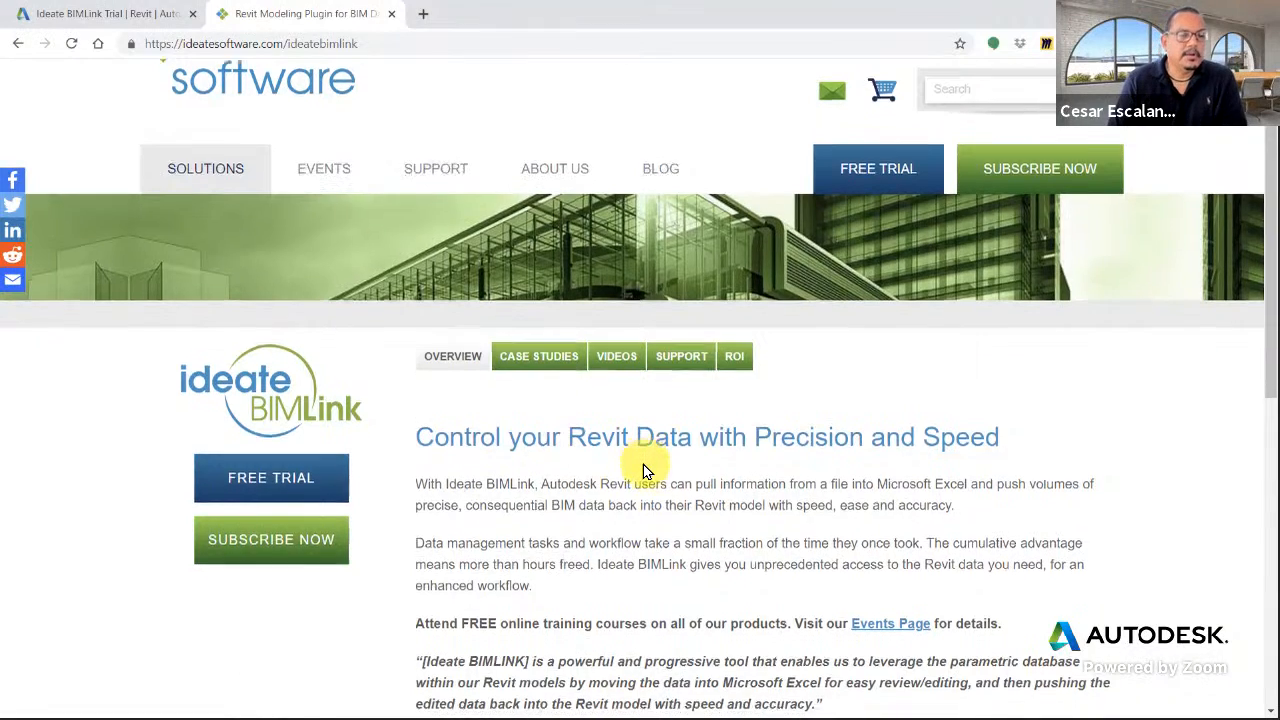
{"action": "scroll", "coordinate": [643, 470], "scroll_direction": "up", "scroll_amount": 2}
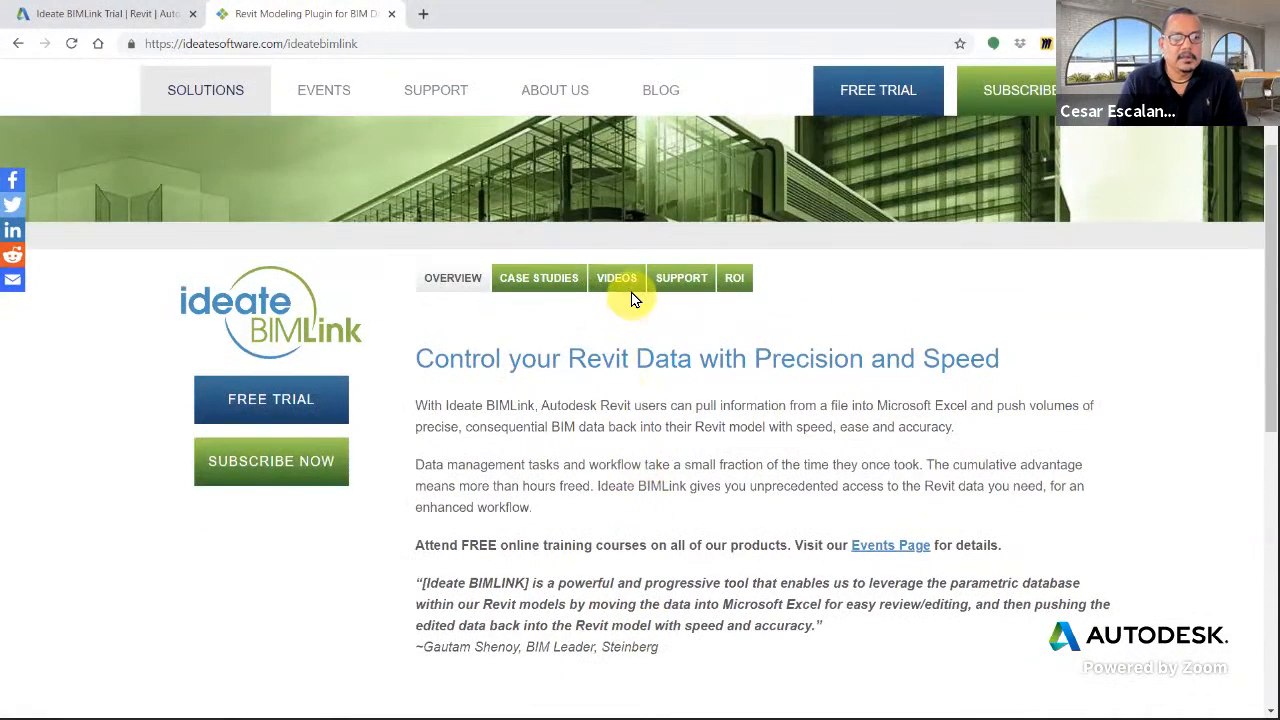
{"action": "left_click", "coordinate": [625, 285]}
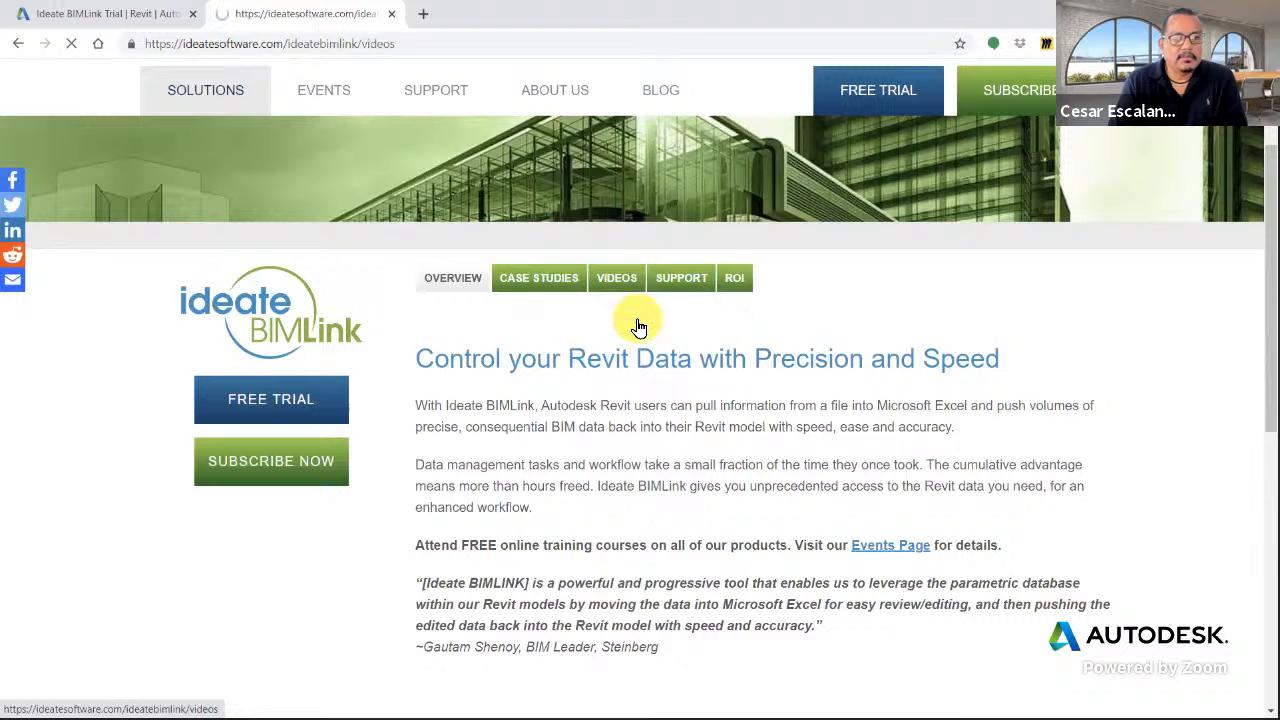
{"action": "scroll", "coordinate": [636, 280], "scroll_direction": "down", "scroll_amount": 4}
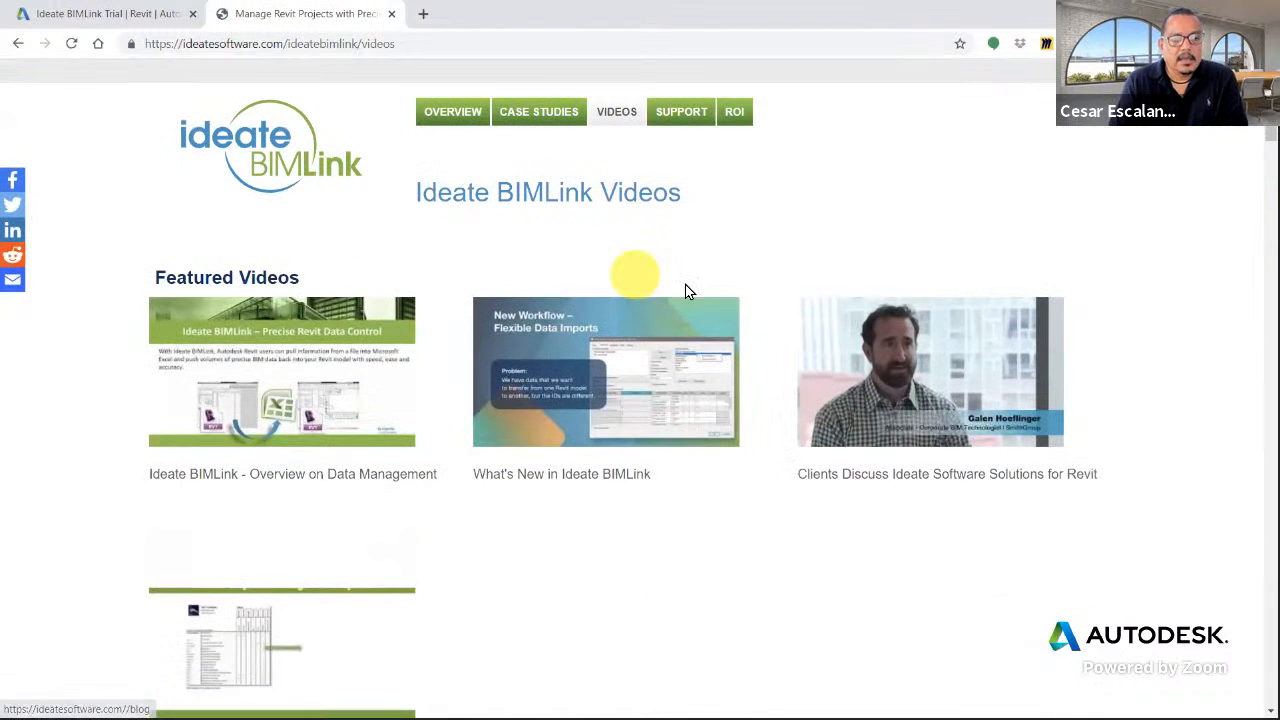
{"action": "scroll", "coordinate": [350, 363], "scroll_direction": "down", "scroll_amount": 2}
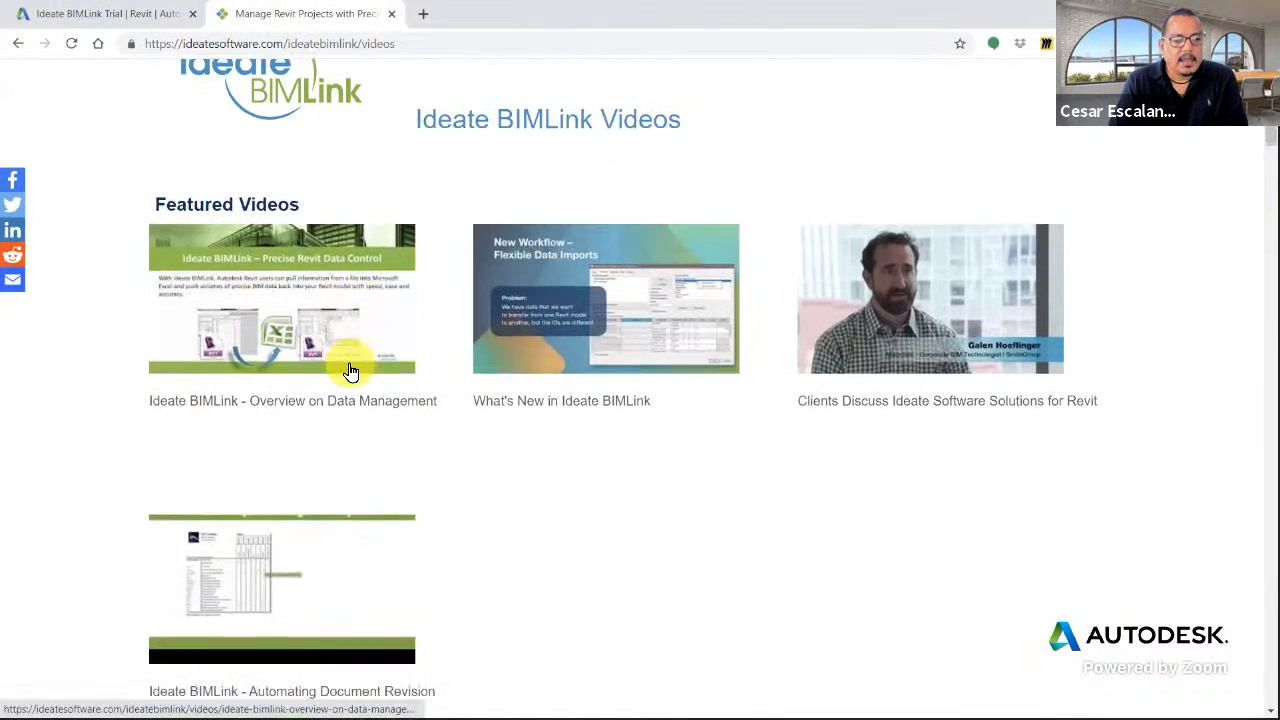
{"action": "left_click", "coordinate": [320, 205]}
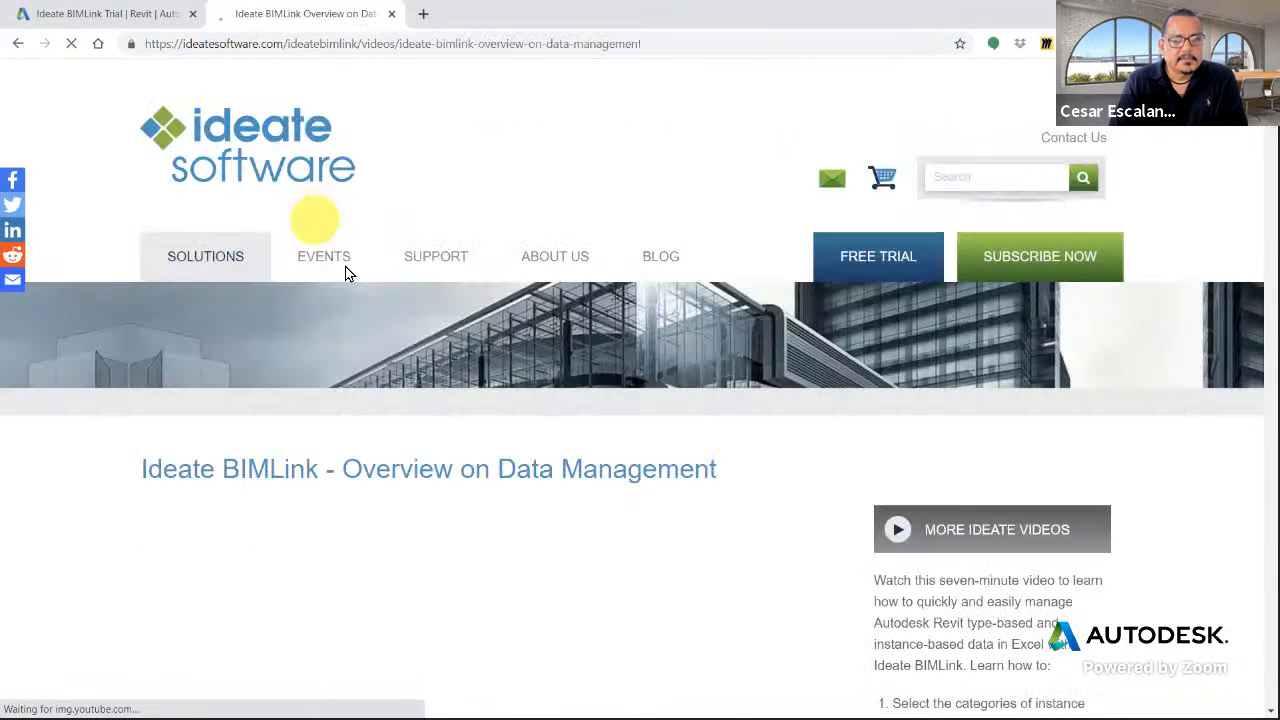
{"action": "scroll", "coordinate": [490, 390], "scroll_direction": "down", "scroll_amount": 3}
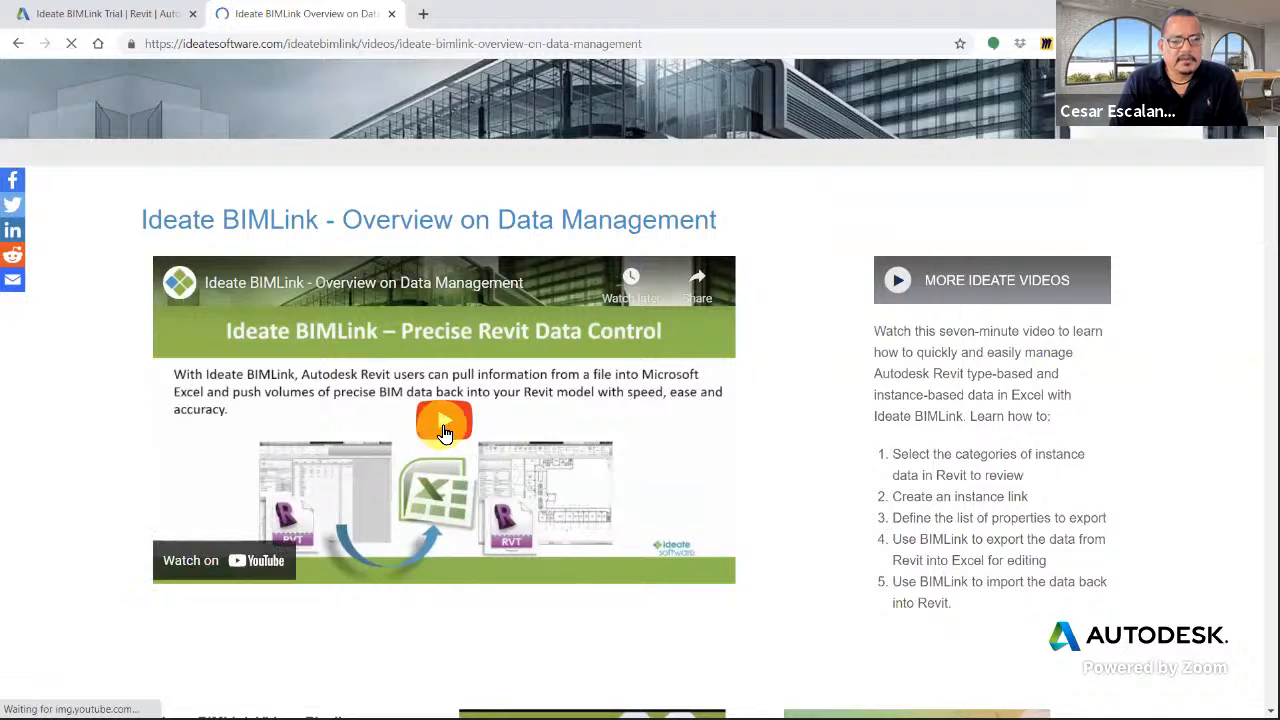
Play the overview video on YouTube and skip ahead to the demonstration of creating a new link from a schedule.
{"action": "left_click", "coordinate": [447, 428]}
{"action": "left_click", "coordinate": [251, 558]}
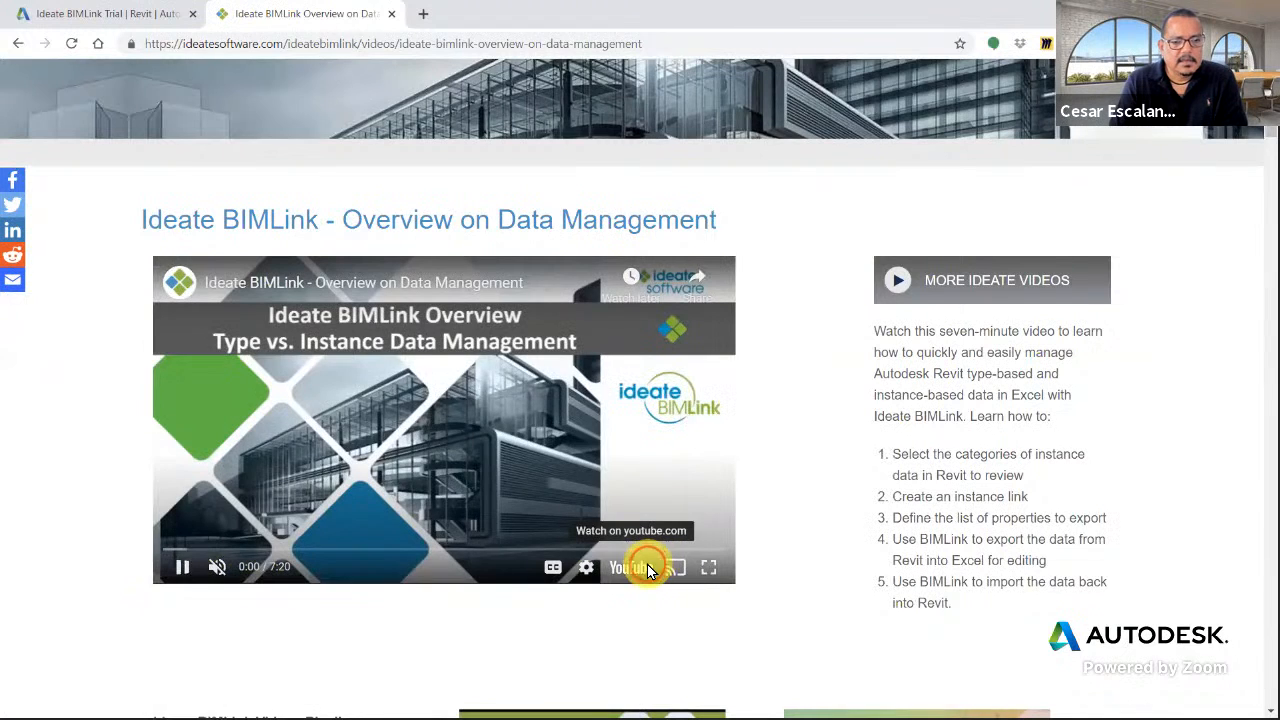
{"action": "left_click", "coordinate": [638, 567]}
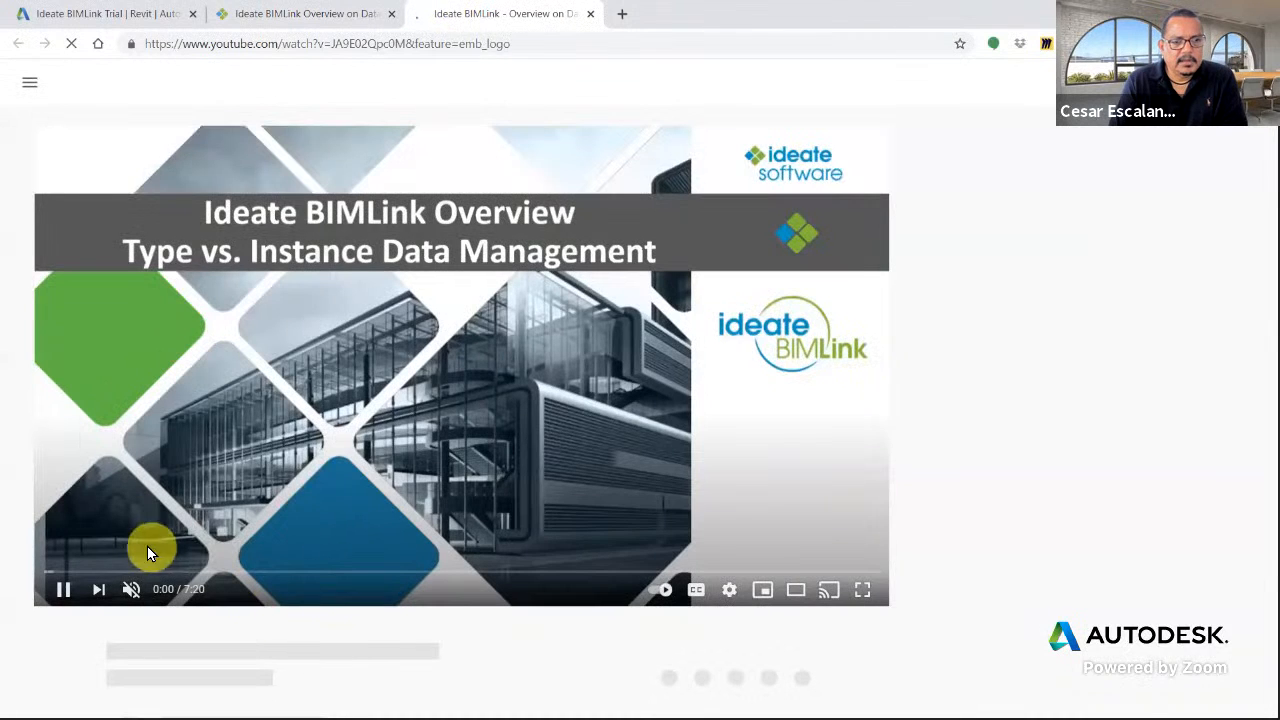
{"action": "left_click", "coordinate": [133, 572]}
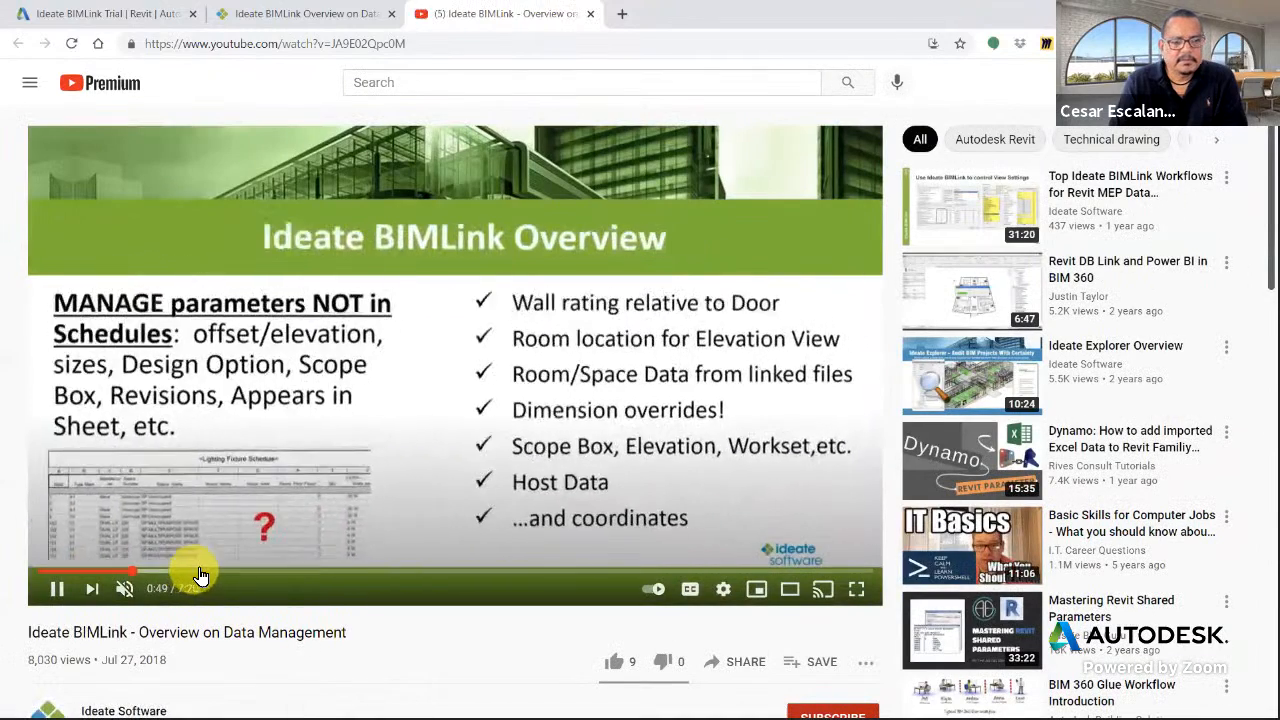
{"action": "left_click", "coordinate": [207, 572]}
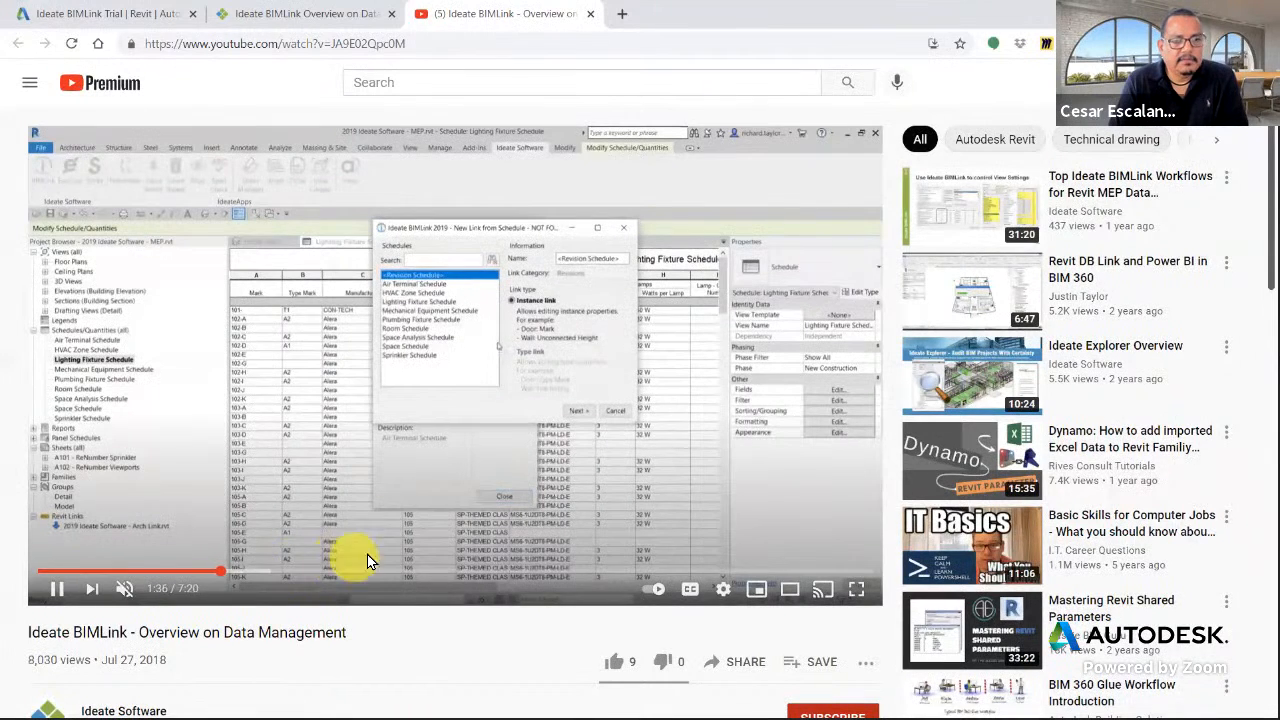
Skip through the overview video to the parts on editing the link's filters, importing the data and loading sample links.
{"action": "left_click", "coordinate": [459, 578]}
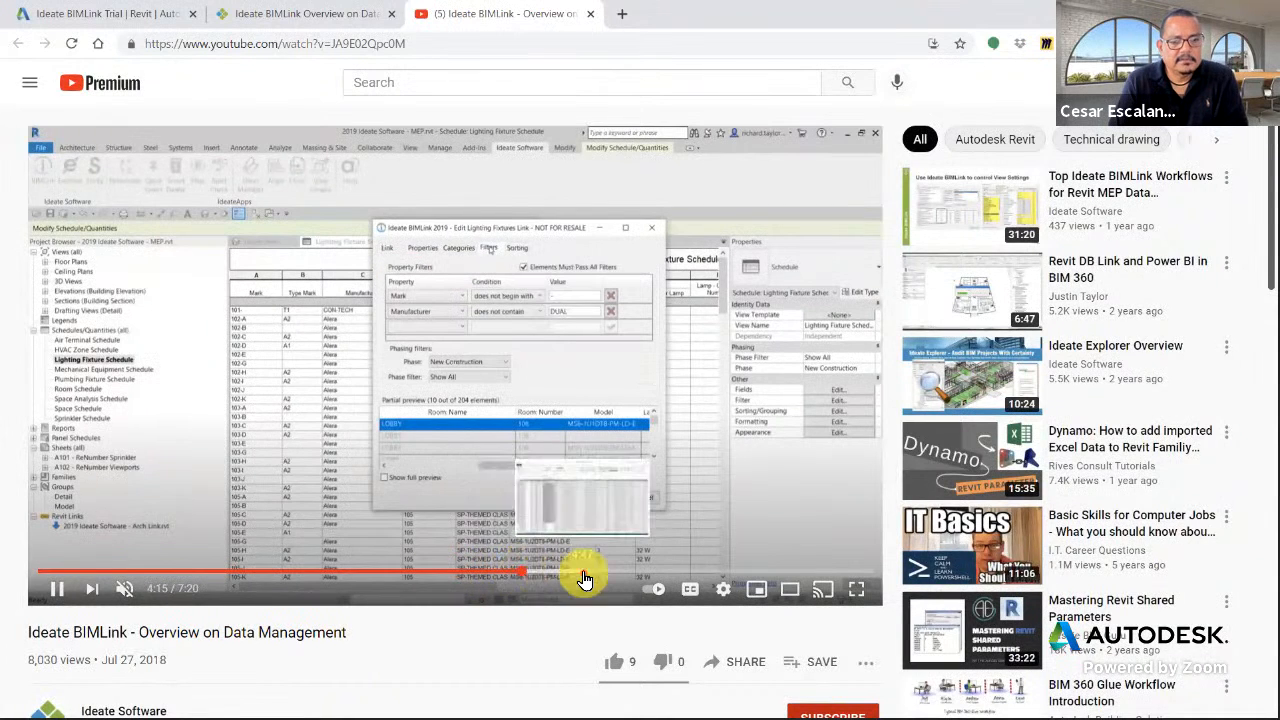
{"action": "left_click", "coordinate": [585, 579]}
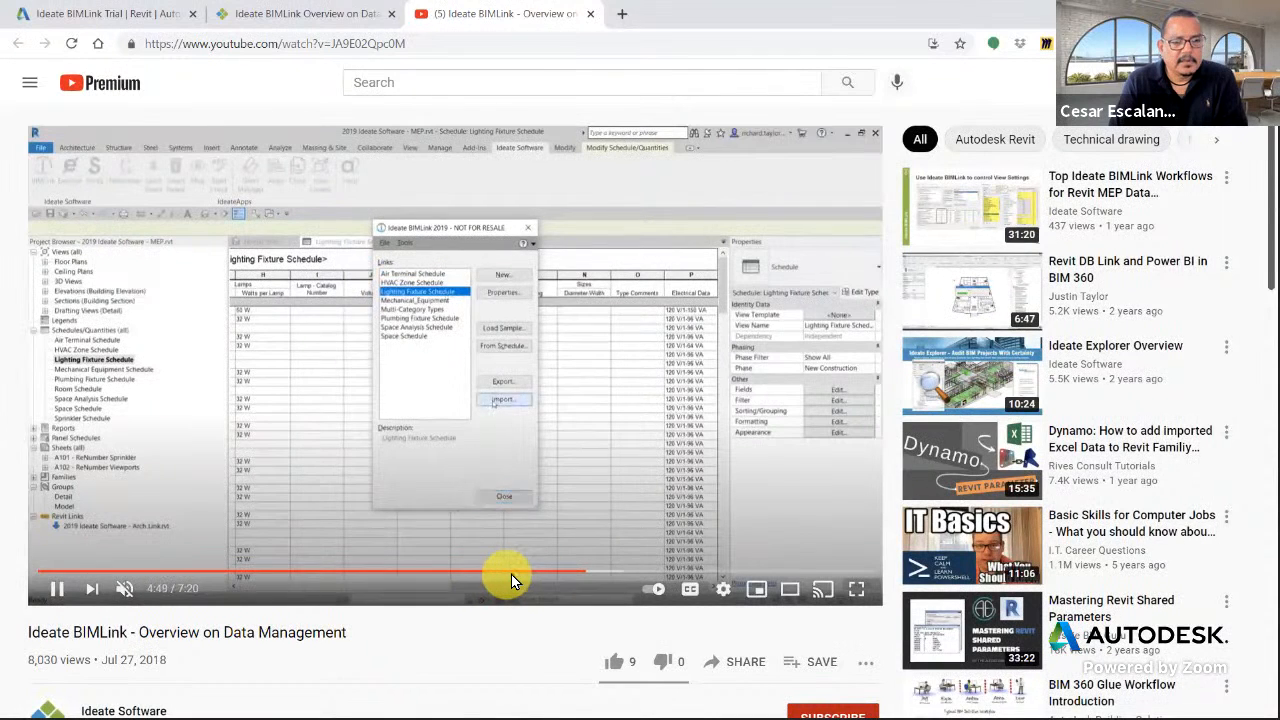
{"action": "left_click", "coordinate": [533, 579]}
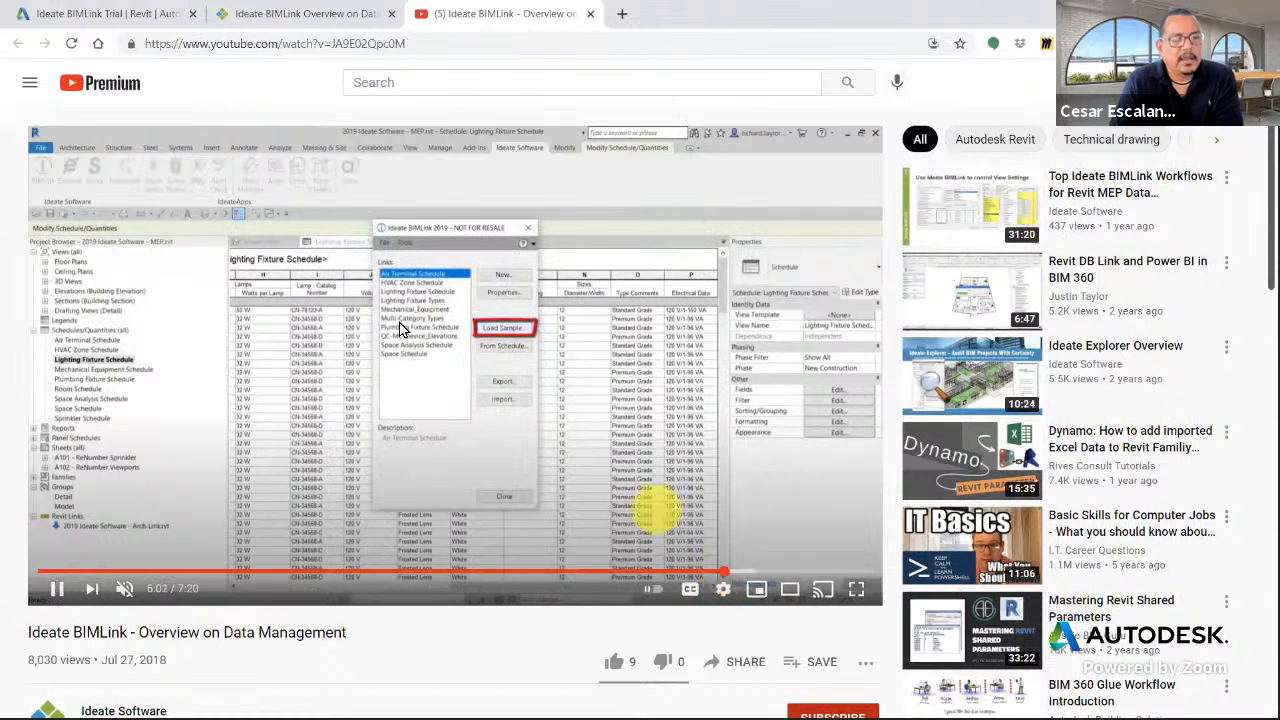
Close the video and product overview pages, switch back to Revit and look through the Door Schedule down to its grand total.
{"action": "left_click", "coordinate": [592, 14]}
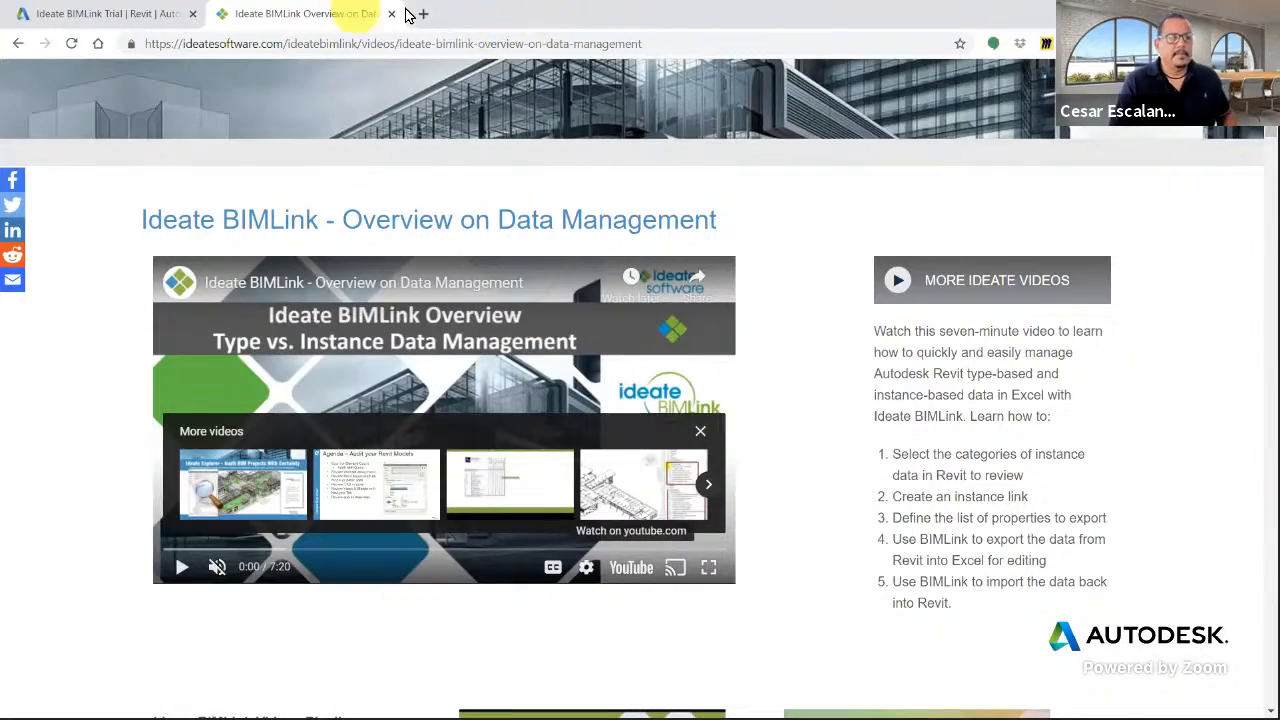
{"action": "left_click", "coordinate": [397, 14]}
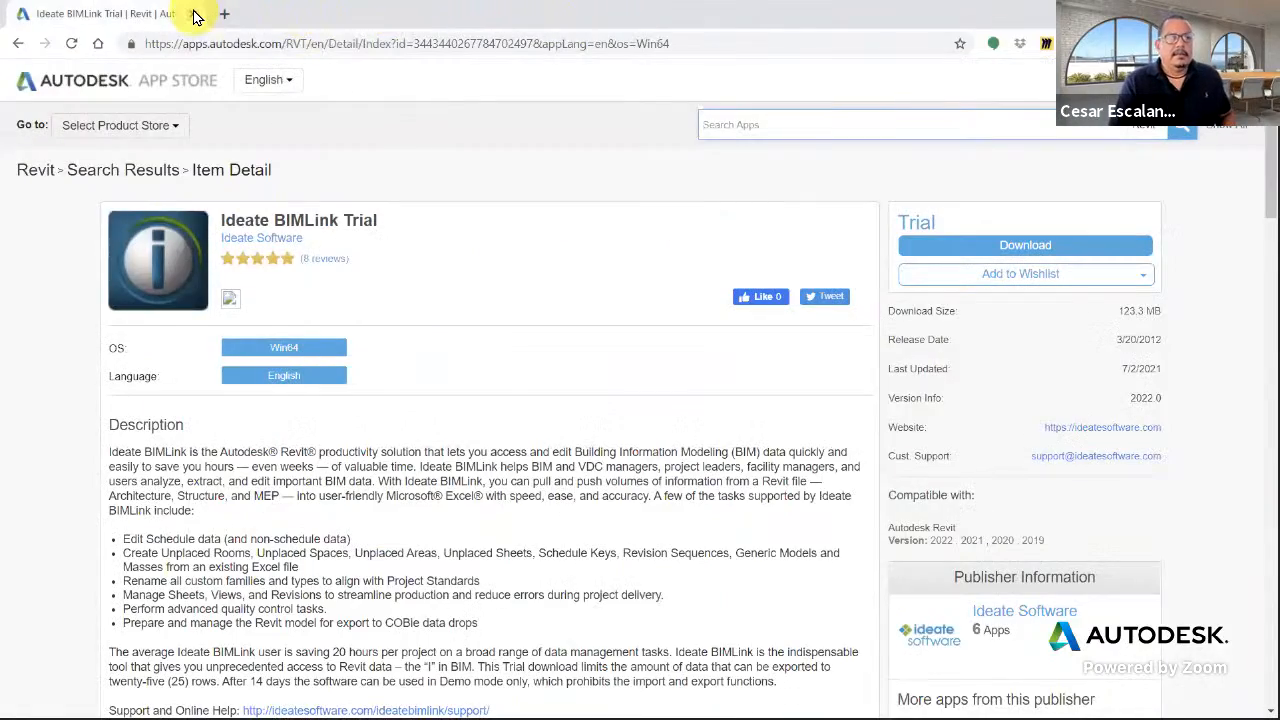
{"action": "key", "text": "alt+Tab"}
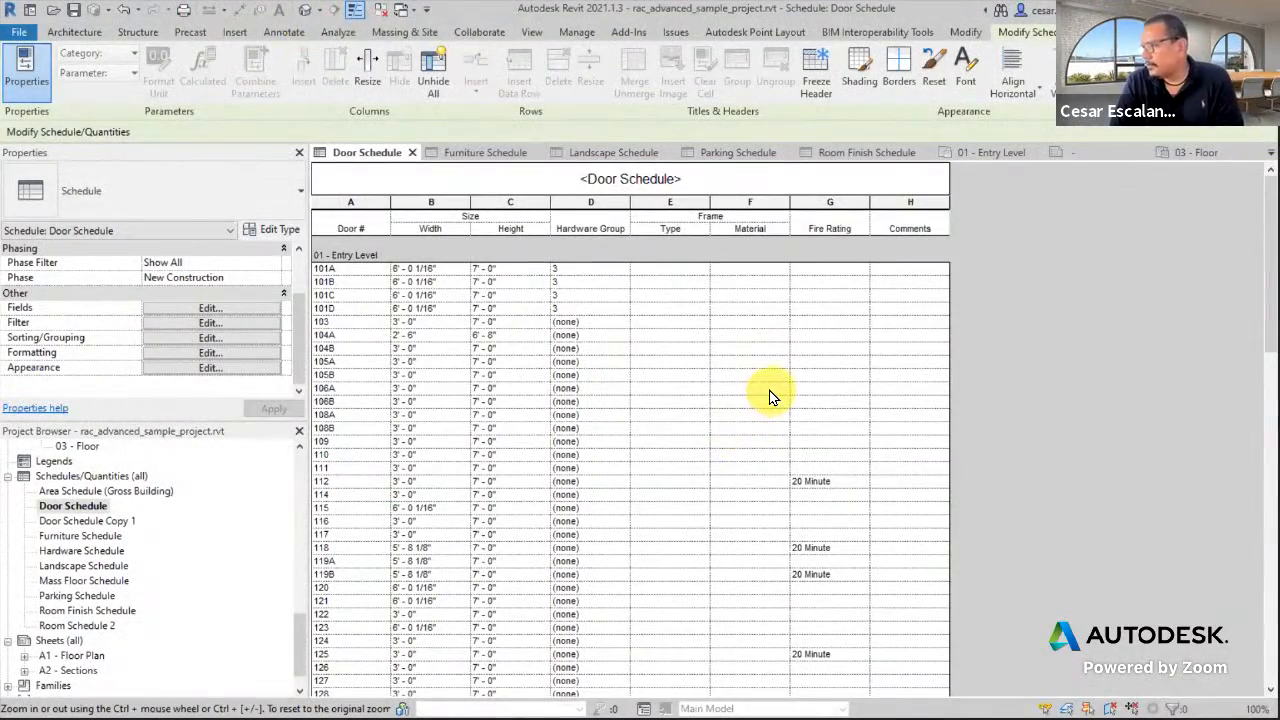
{"action": "scroll", "coordinate": [766, 395], "scroll_direction": "down", "scroll_amount": 5}
{"action": "scroll", "coordinate": [770, 400], "scroll_direction": "down", "scroll_amount": 10}
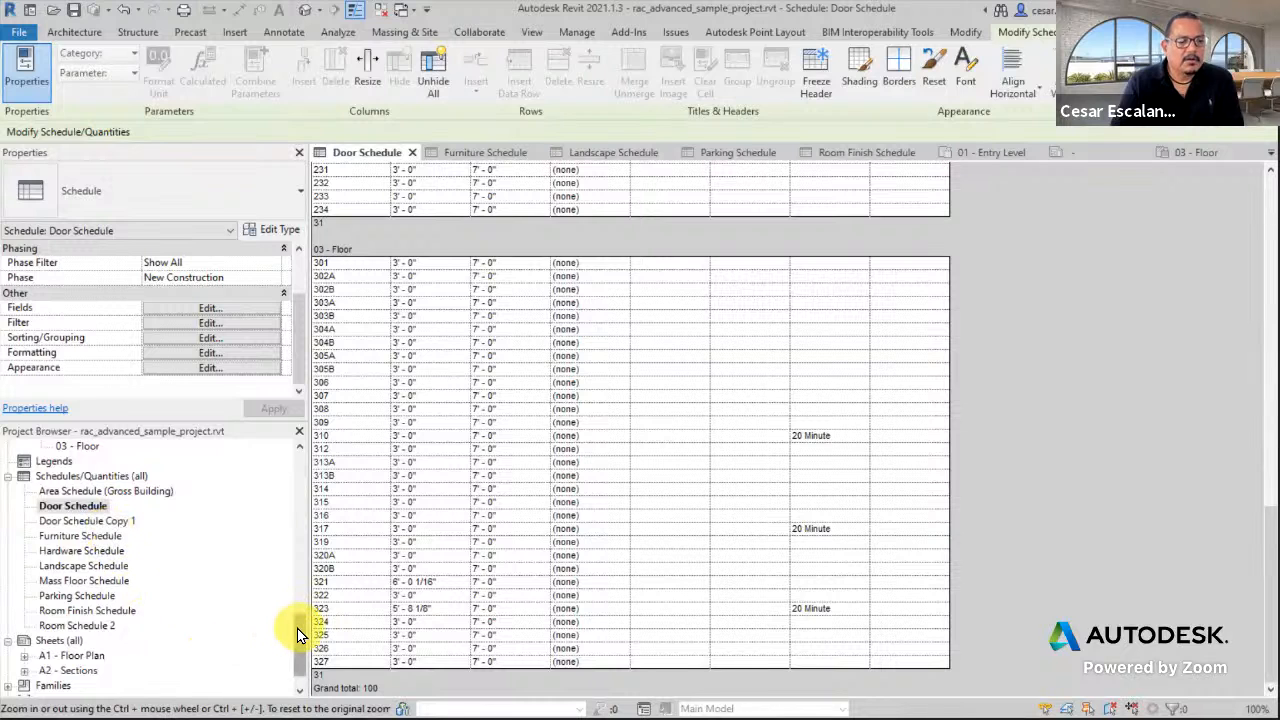
Open sheet A1 - Floor Plan and expand sheets A1 and A2 to list the views placed on them.
{"action": "left_click", "coordinate": [25, 656]}
{"action": "scroll", "coordinate": [147, 647], "scroll_direction": "down", "scroll_amount": 1}
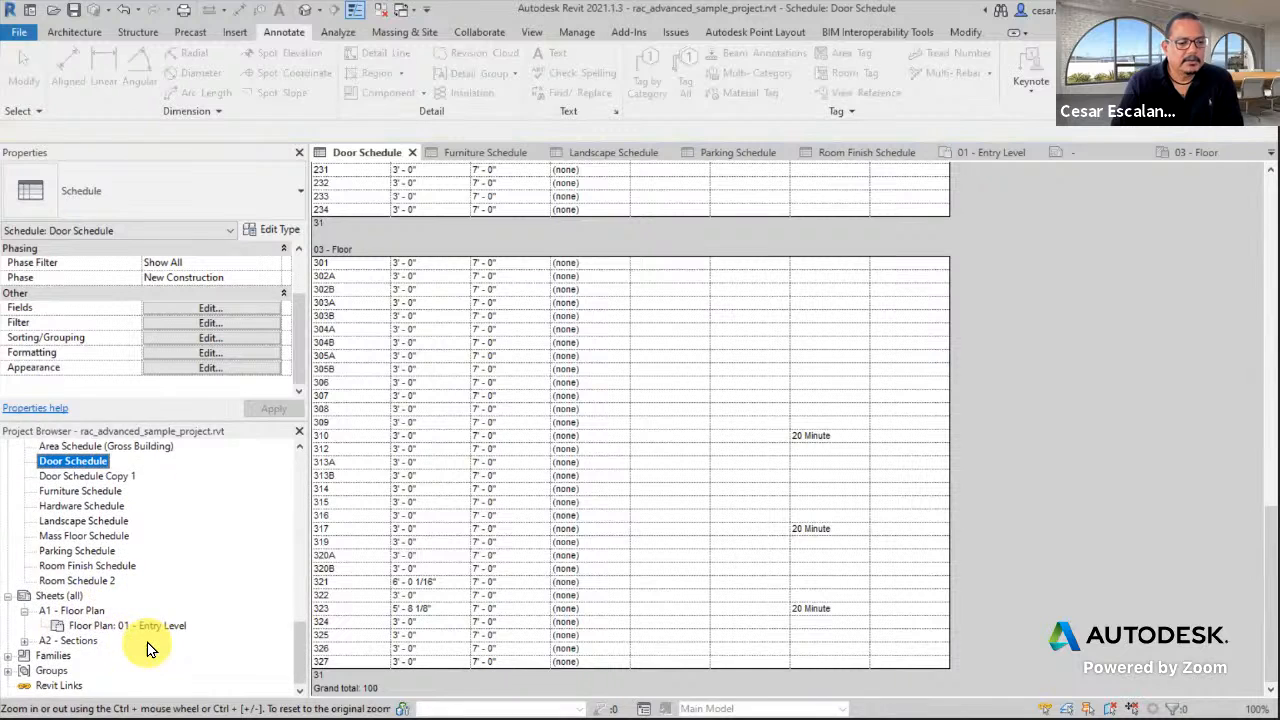
{"action": "left_click", "coordinate": [88, 612]}
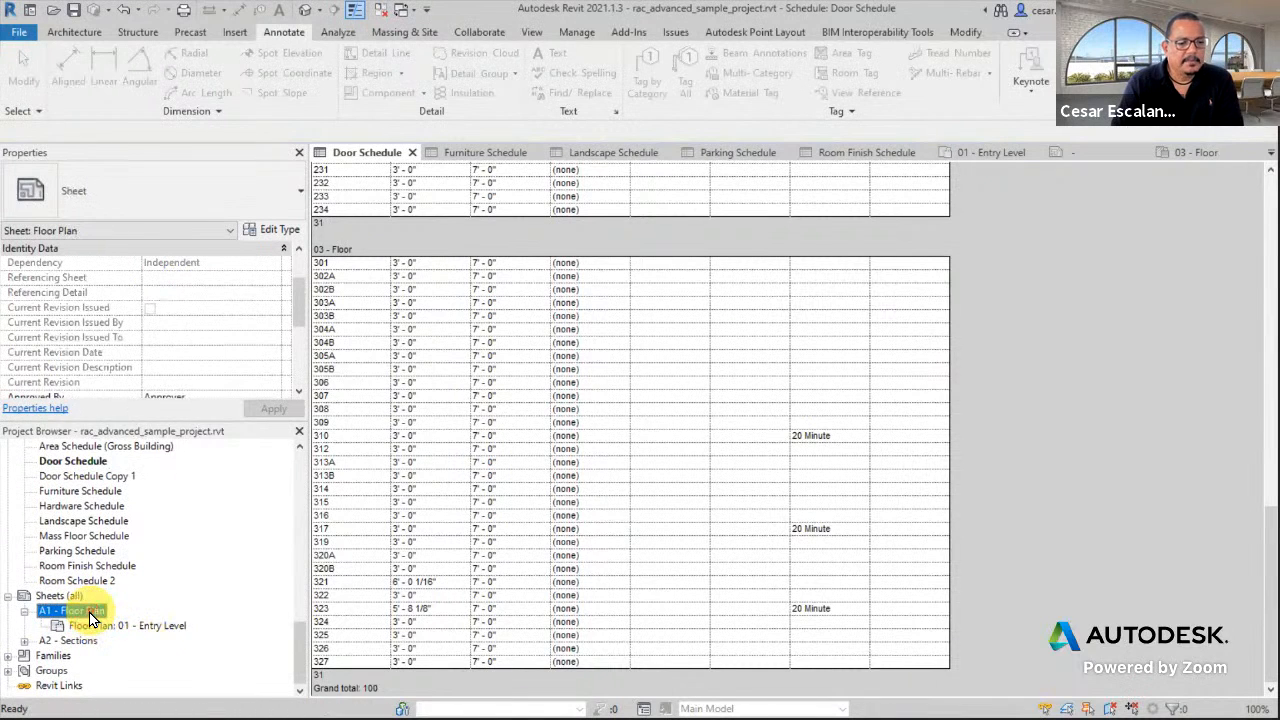
{"action": "double_click", "coordinate": [88, 611]}
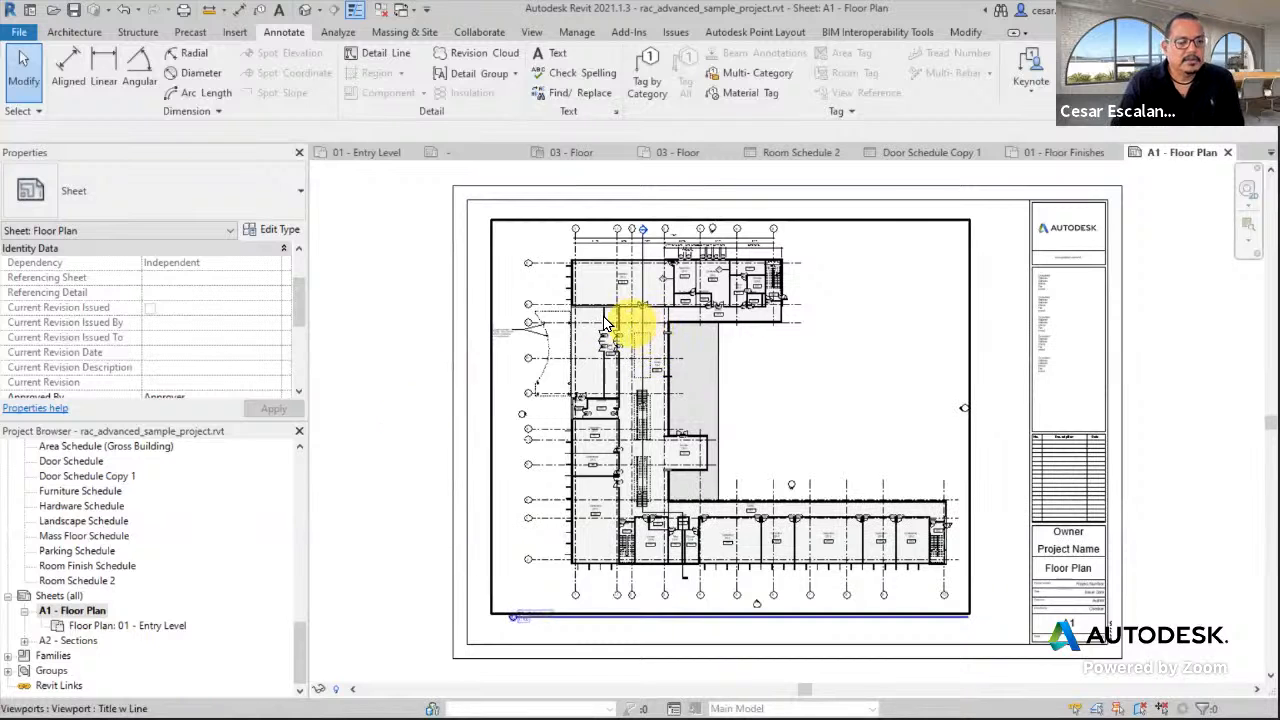
{"action": "left_click", "coordinate": [25, 641]}
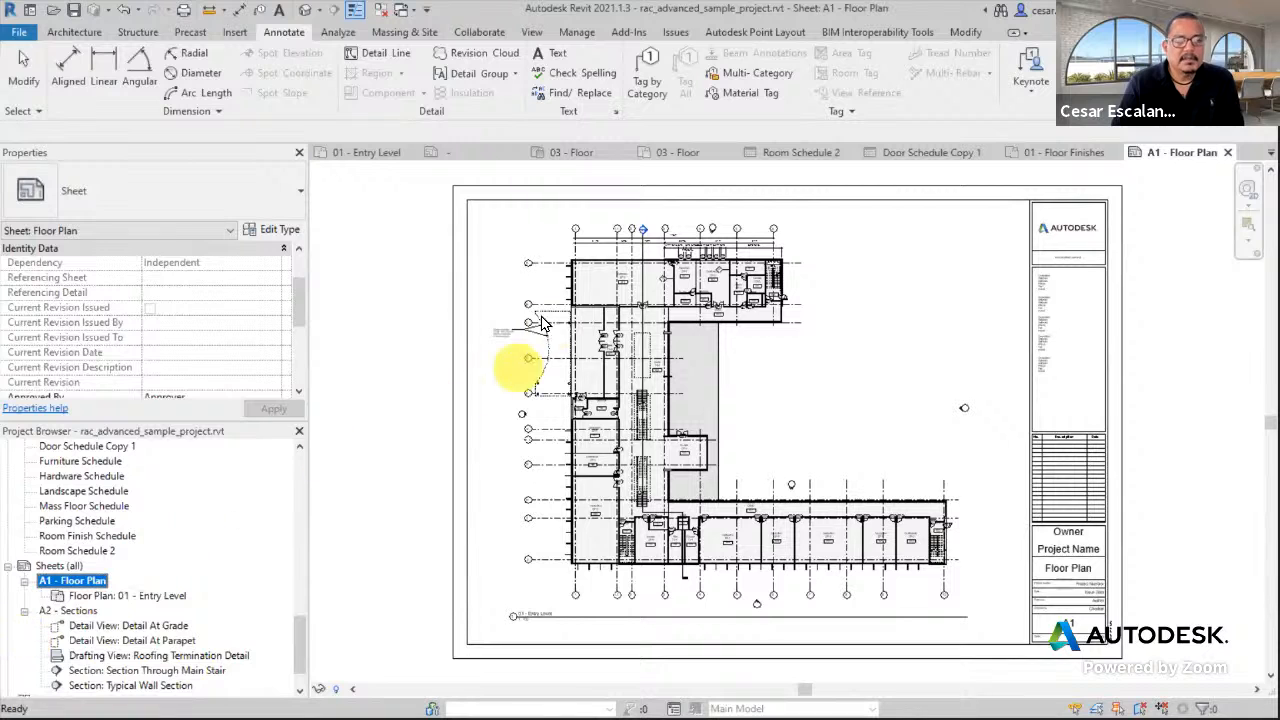
{"action": "scroll", "coordinate": [878, 288], "scroll_direction": "up", "scroll_amount": 3}
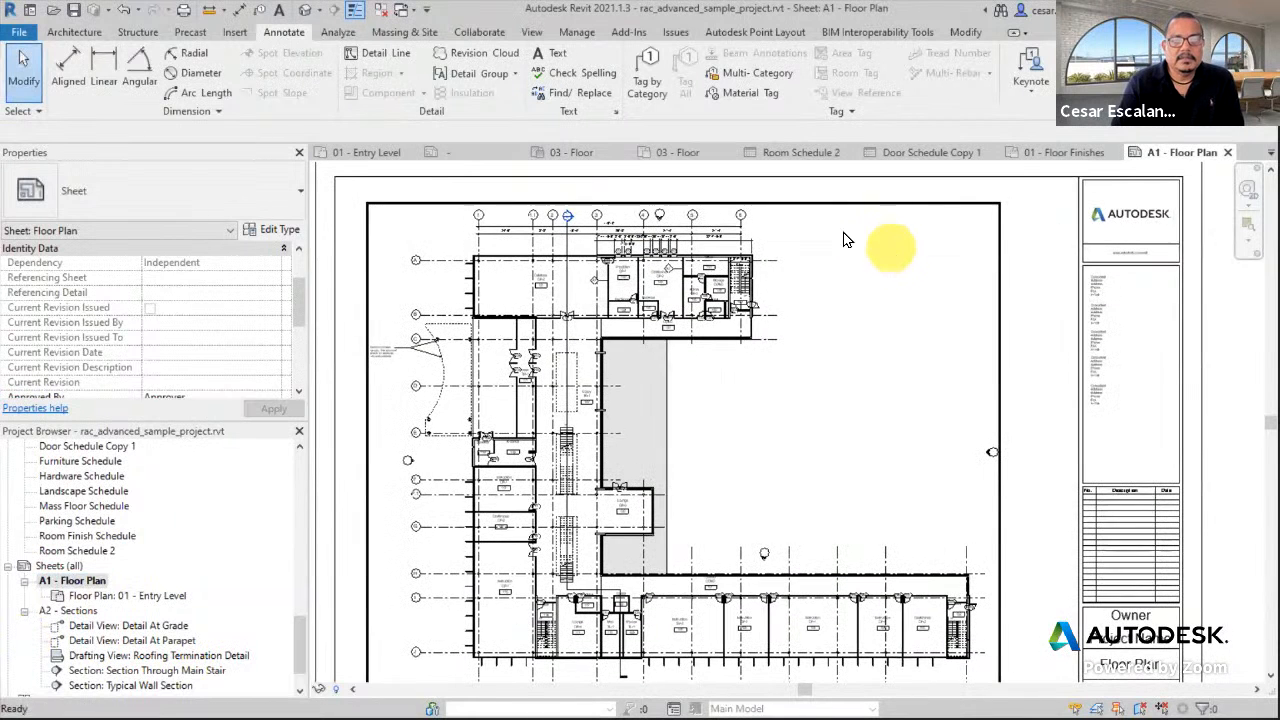
Create a sheet list schedule with the fields Sheet Number and Sheet Name, in that order.
{"action": "left_click", "coordinate": [531, 34]}
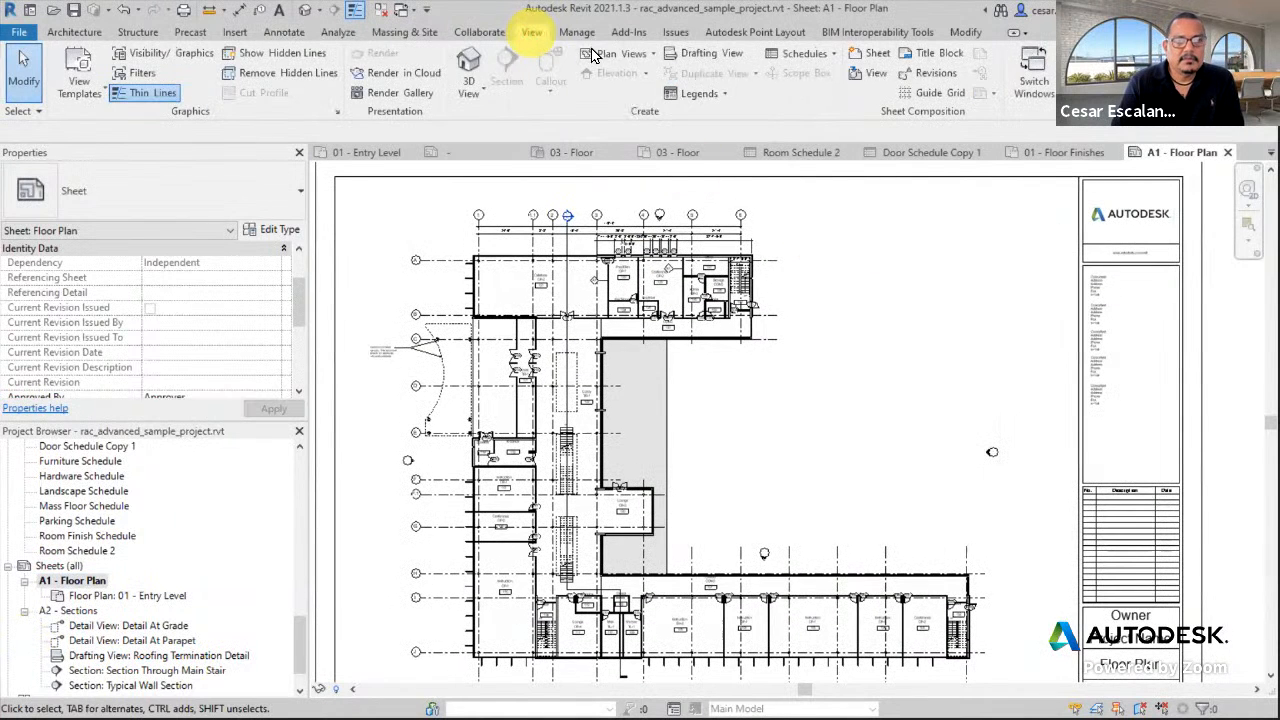
{"action": "left_click", "coordinate": [816, 55]}
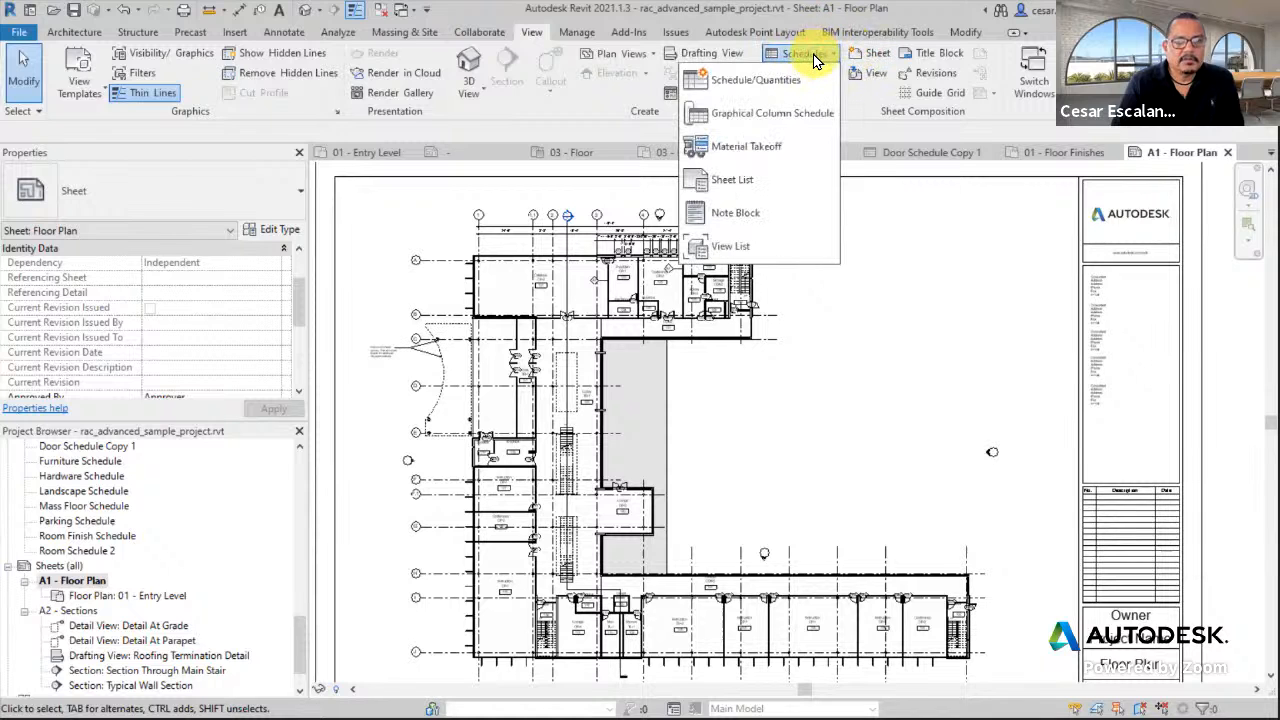
{"action": "left_click", "coordinate": [743, 186]}
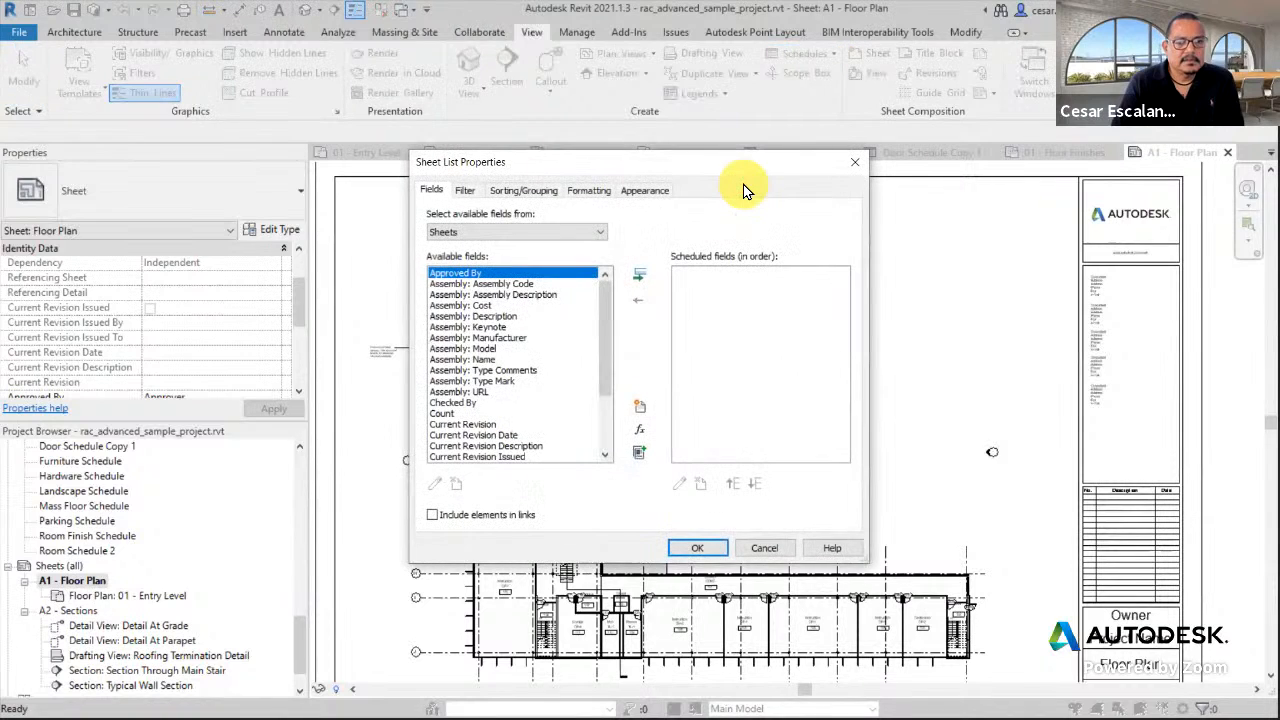
{"action": "left_click_drag", "start_coordinate": [603, 314], "coordinate": [600, 448]}
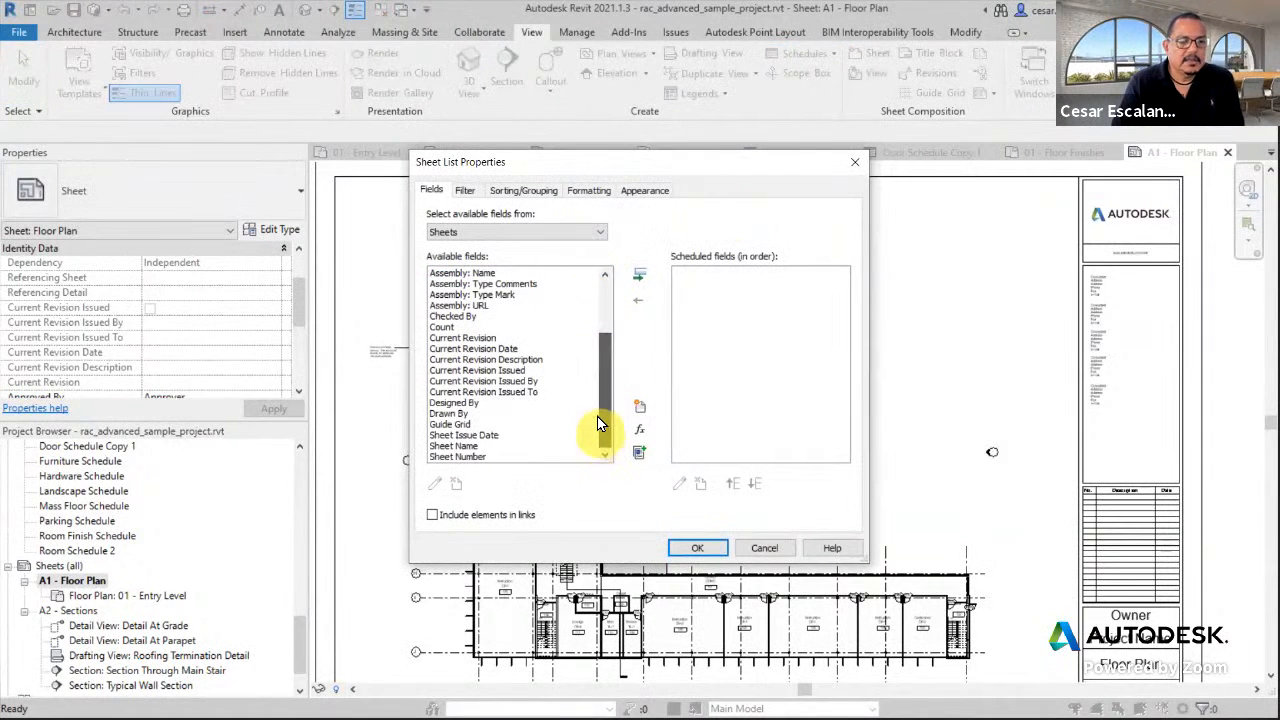
{"action": "mouse_move", "coordinate": [600, 378]}
{"action": "left_mouse_down"}
{"action": "mouse_move", "coordinate": [611, 290]}
{"action": "mouse_move", "coordinate": [611, 372]}
{"action": "left_mouse_up"}
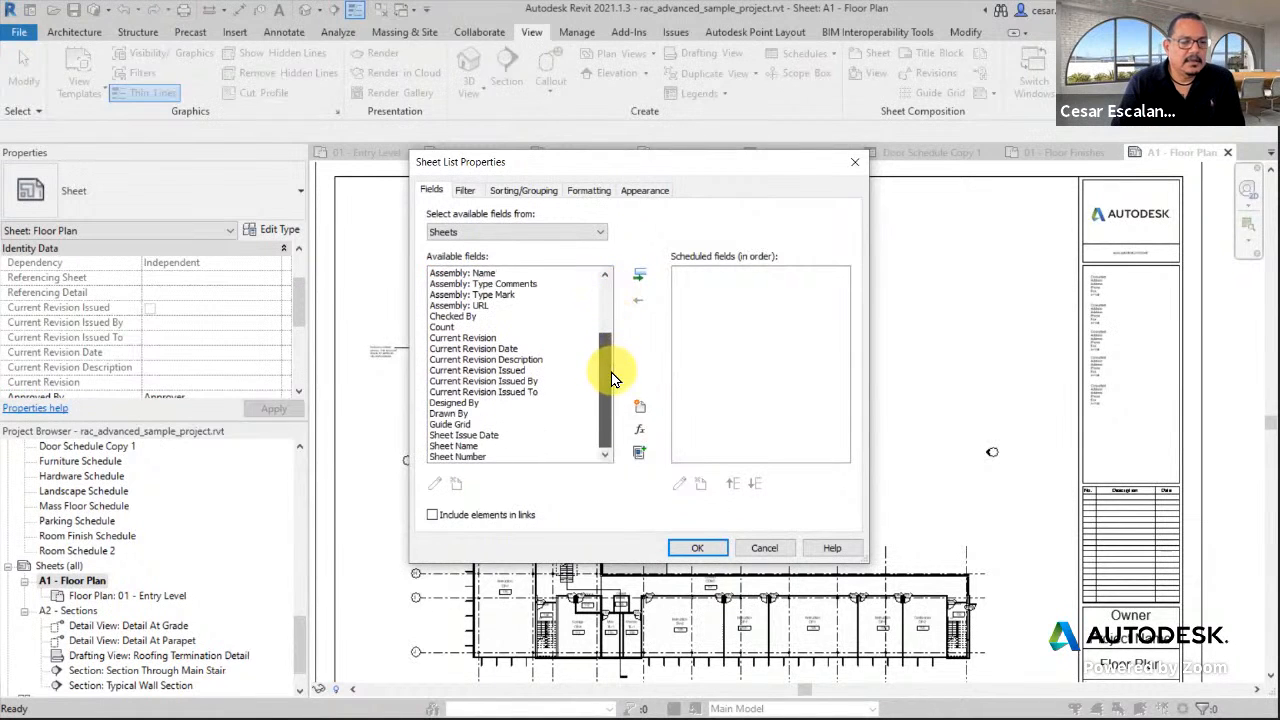
{"action": "left_click", "coordinate": [478, 457]}
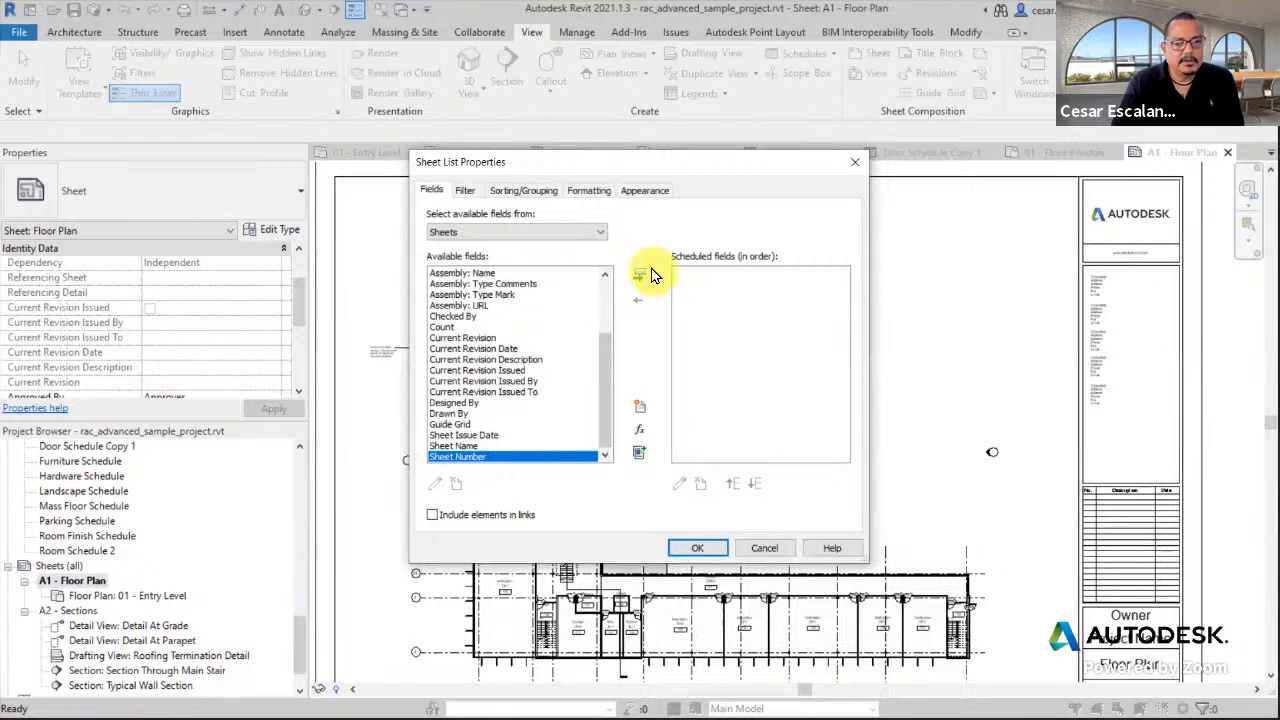
{"action": "left_click", "coordinate": [640, 276]}
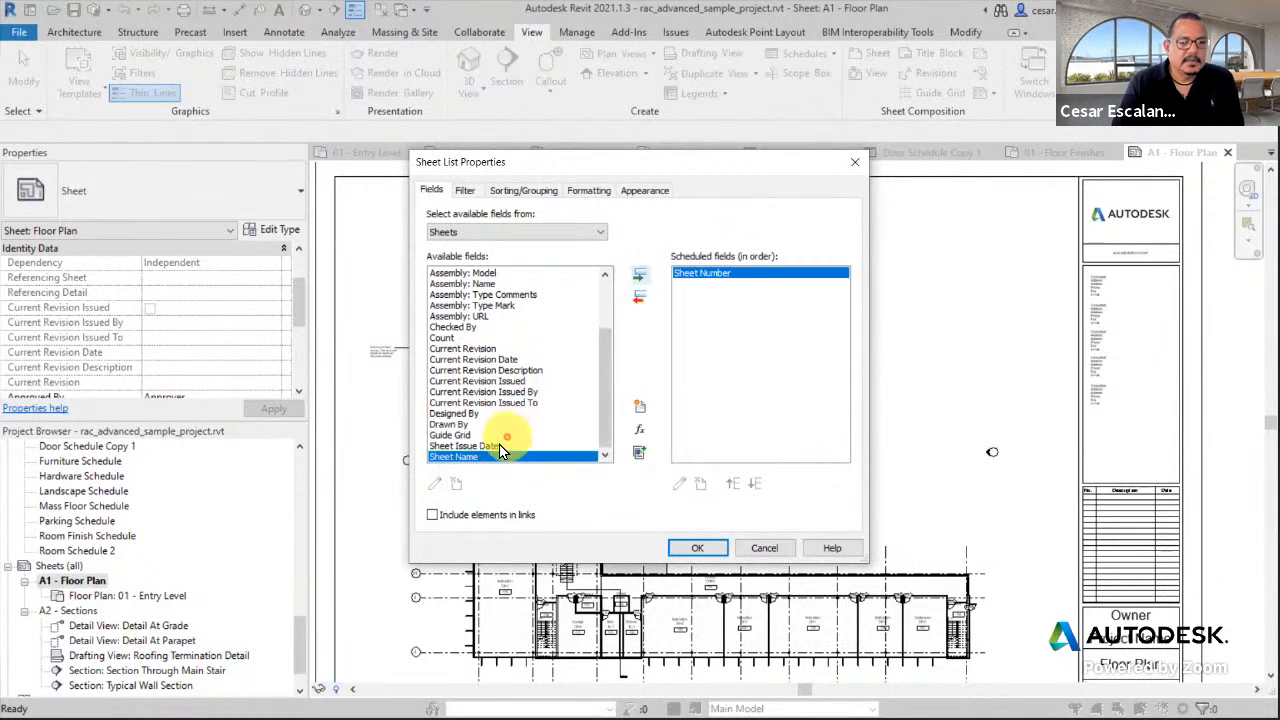
{"action": "left_click", "coordinate": [640, 276]}
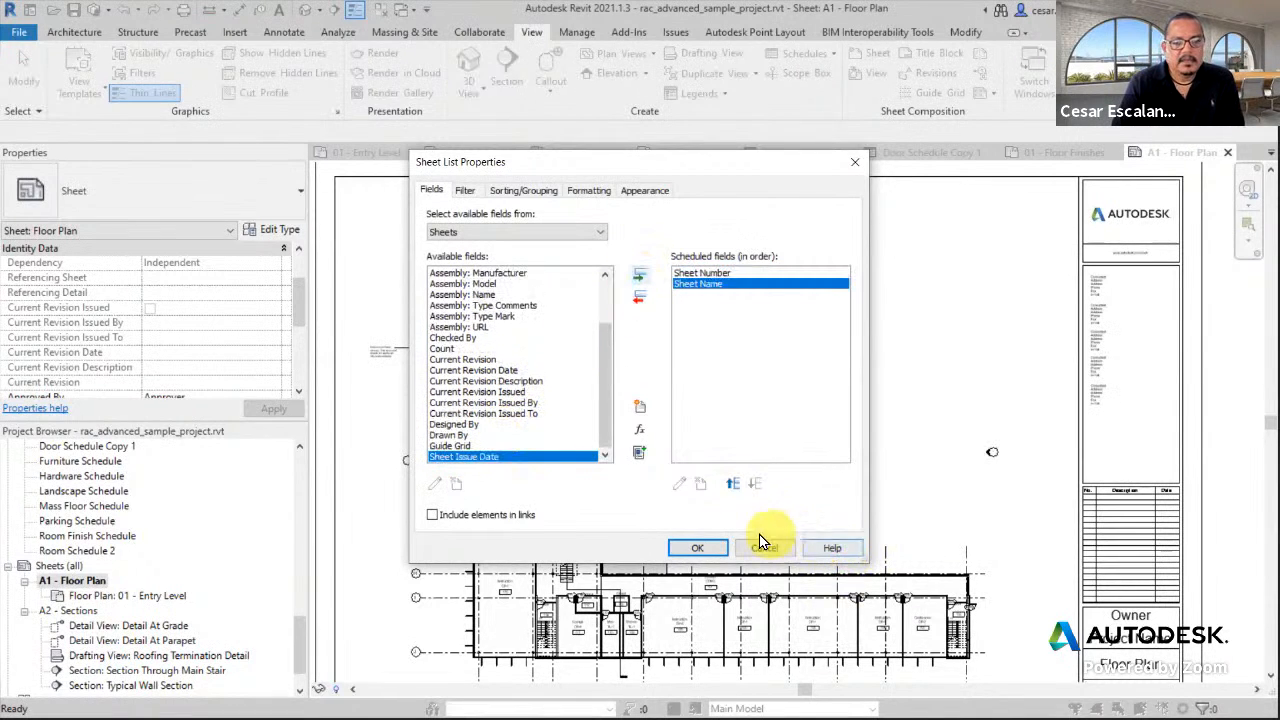
{"action": "left_click", "coordinate": [700, 550]}
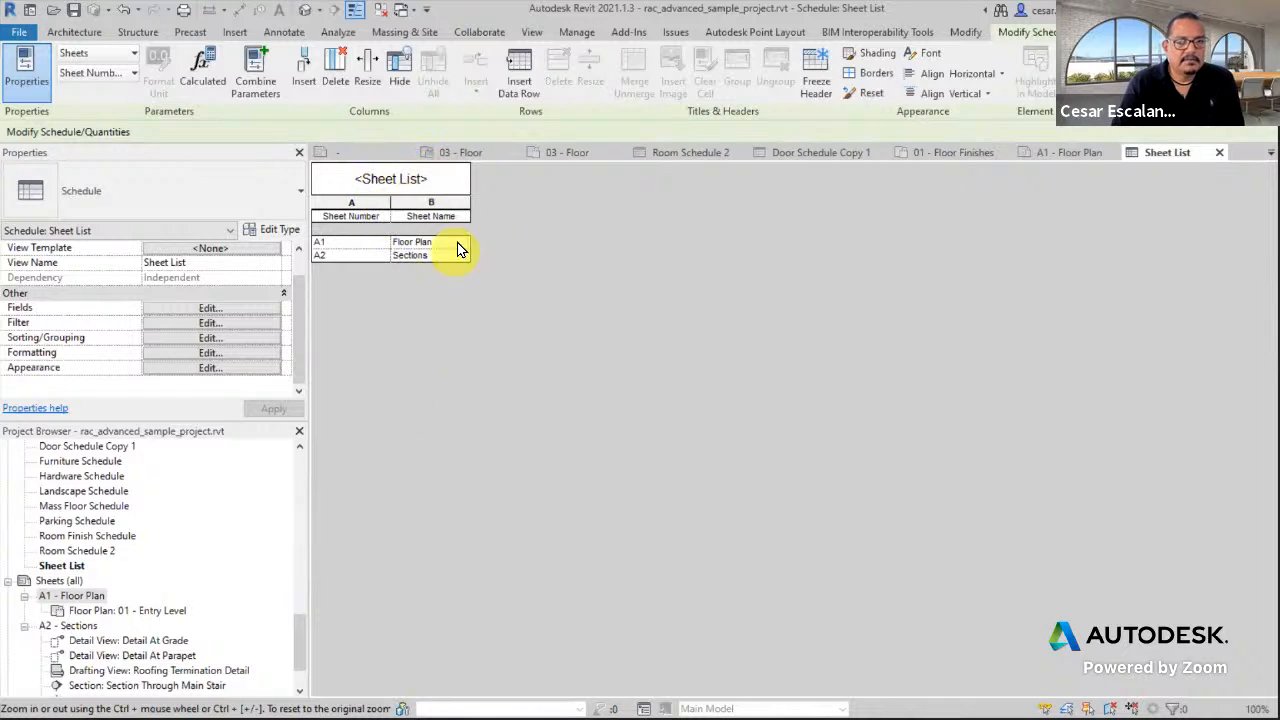
Close the Sheet List view and place the Sheet List on sheet A1 - Floor Plan, in the empty area beside the plan.
{"action": "left_click", "coordinate": [1219, 152]}
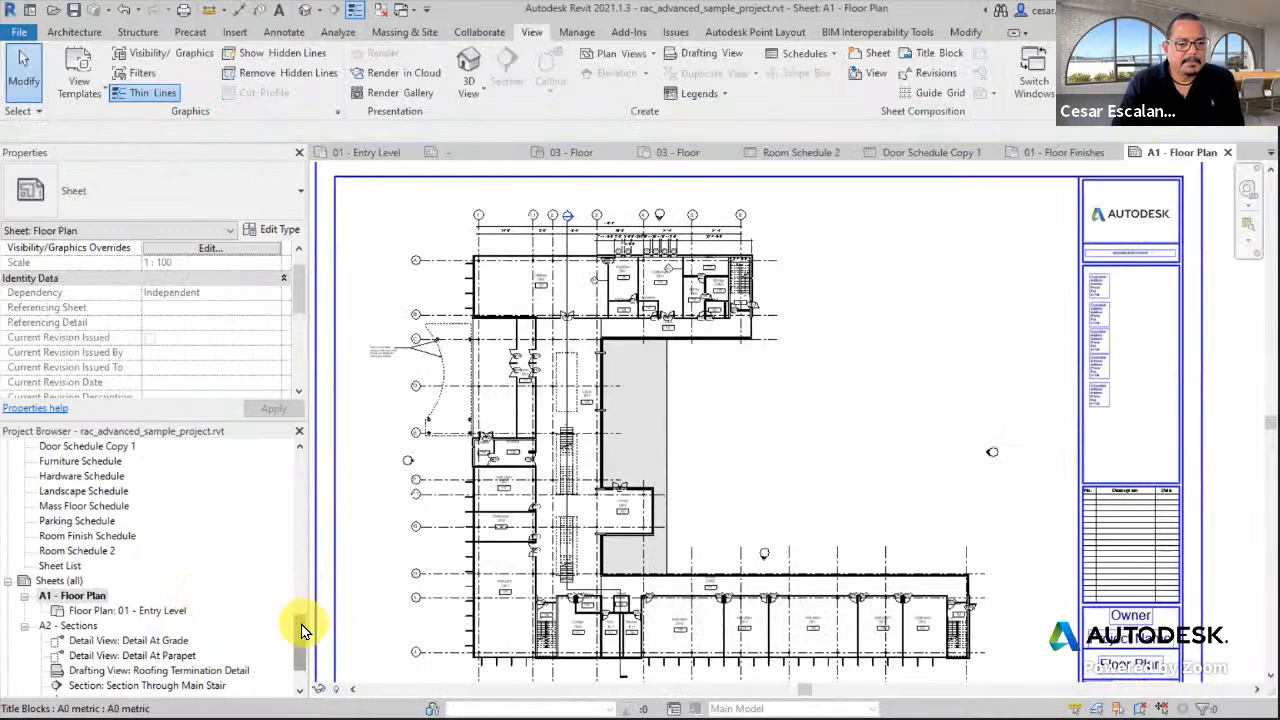
{"action": "scroll", "coordinate": [301, 624], "scroll_direction": "down", "scroll_amount": 2}
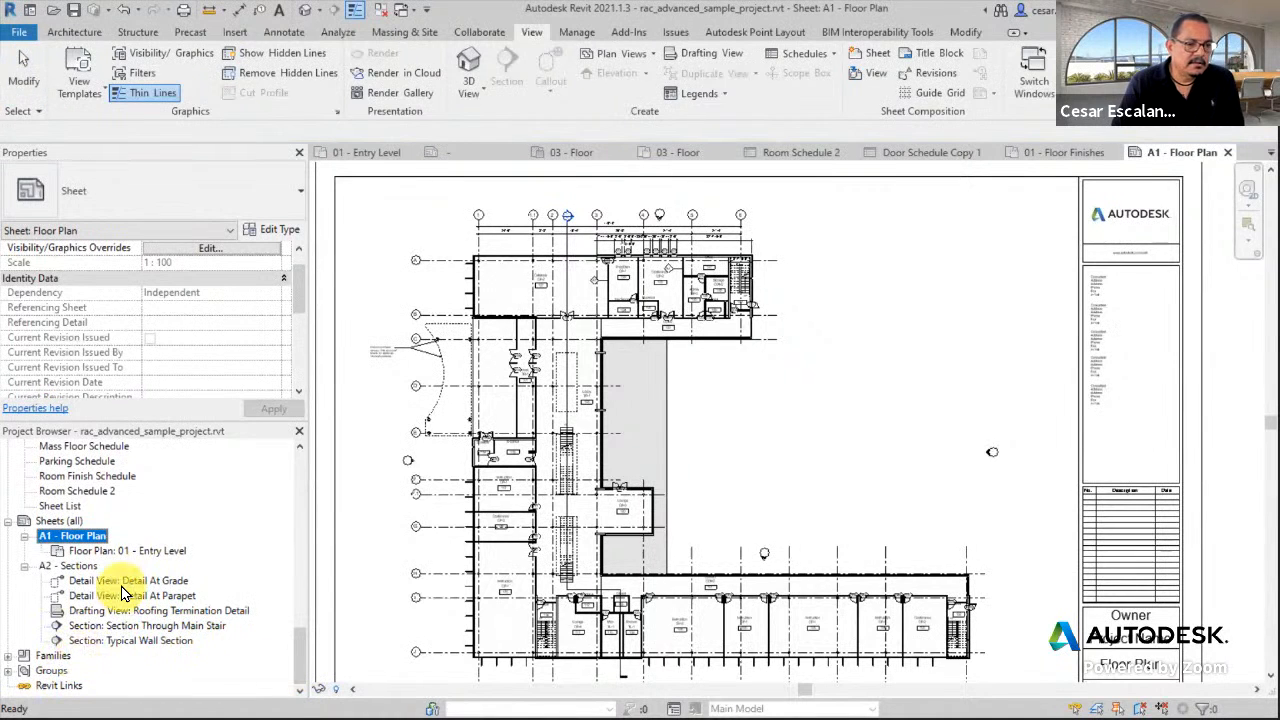
{"action": "scroll", "coordinate": [113, 536], "scroll_direction": "up", "scroll_amount": 1}
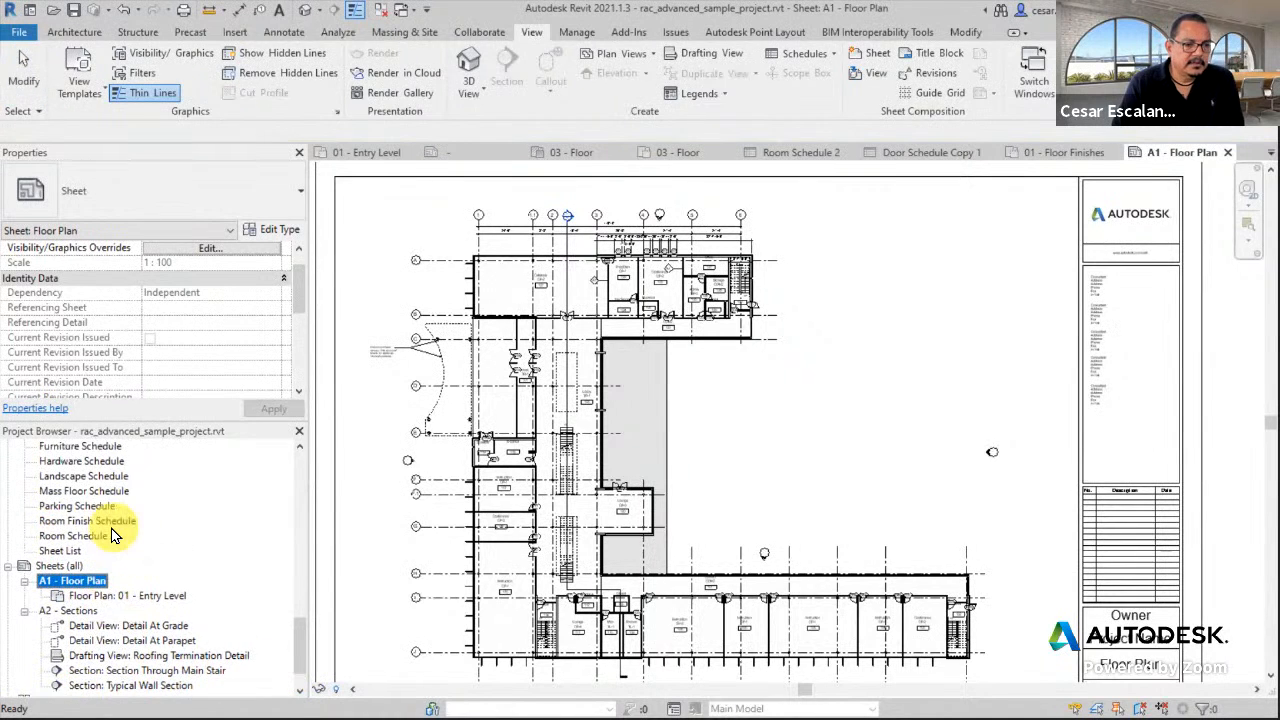
{"action": "left_click", "coordinate": [74, 551]}
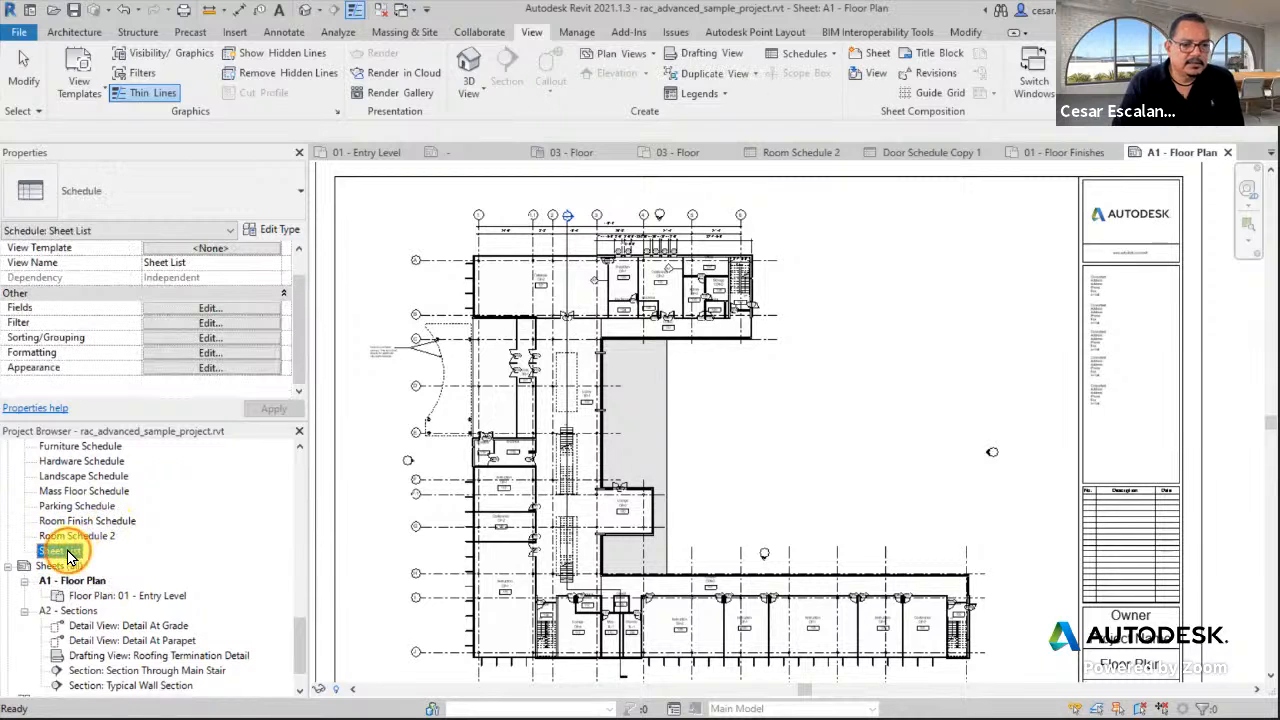
{"action": "left_click_drag", "start_coordinate": [70, 556], "coordinate": [910, 333]}
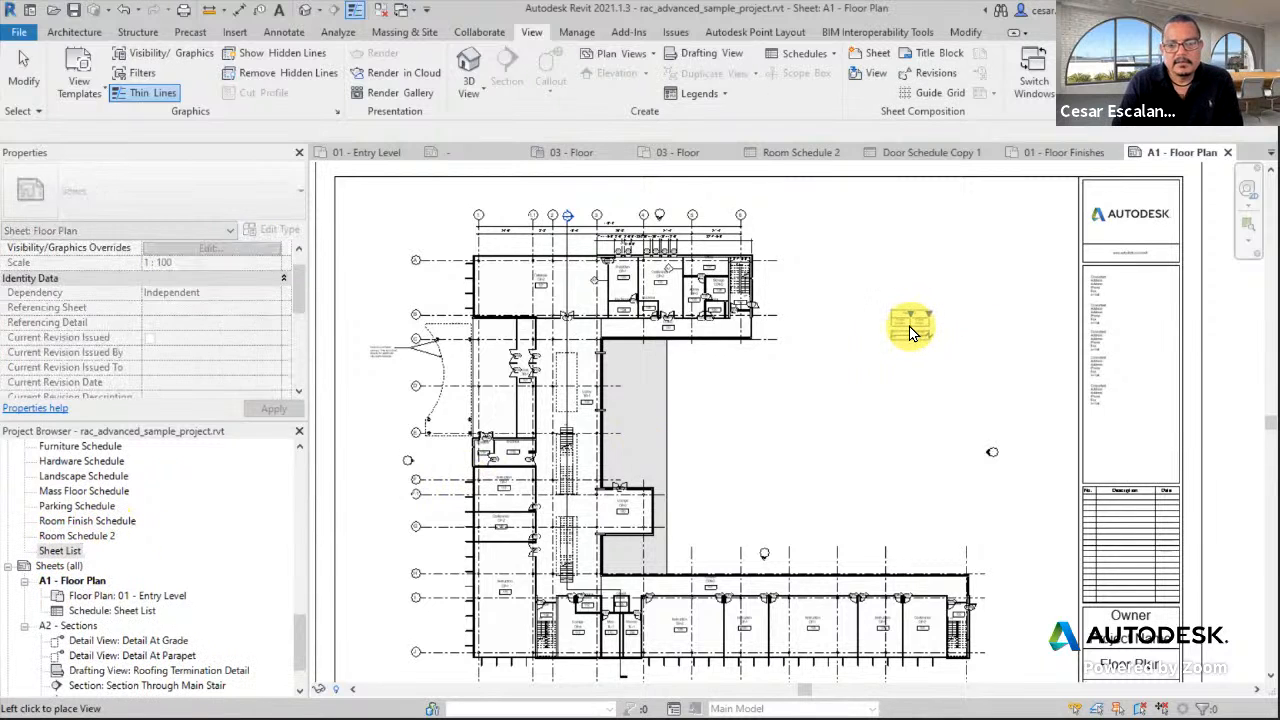
{"action": "scroll", "coordinate": [910, 333], "scroll_direction": "up", "scroll_amount": 2}
{"action": "left_click", "coordinate": [903, 323]}
Widen the Sheet Name column of the placed Sheet List to nearly three times its width.
{"action": "scroll", "coordinate": [991, 346], "scroll_direction": "up", "scroll_amount": 3}
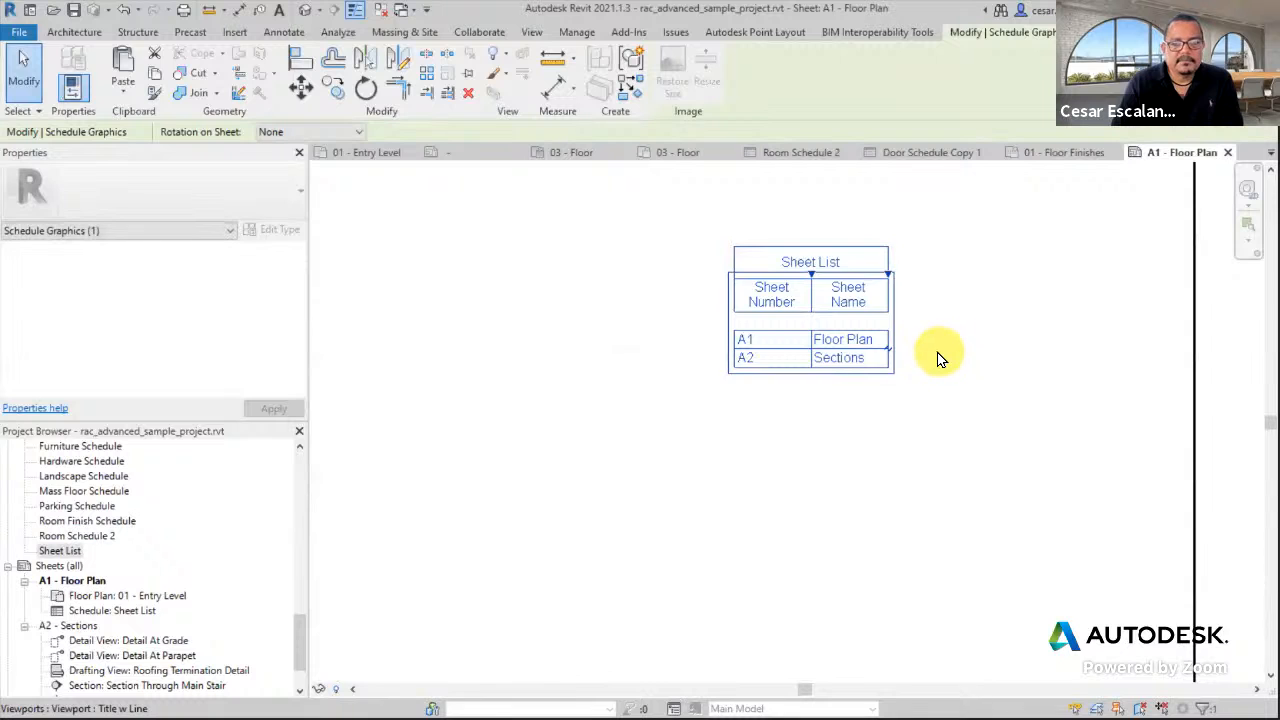
{"action": "scroll", "coordinate": [940, 360], "scroll_direction": "up", "scroll_amount": 1}
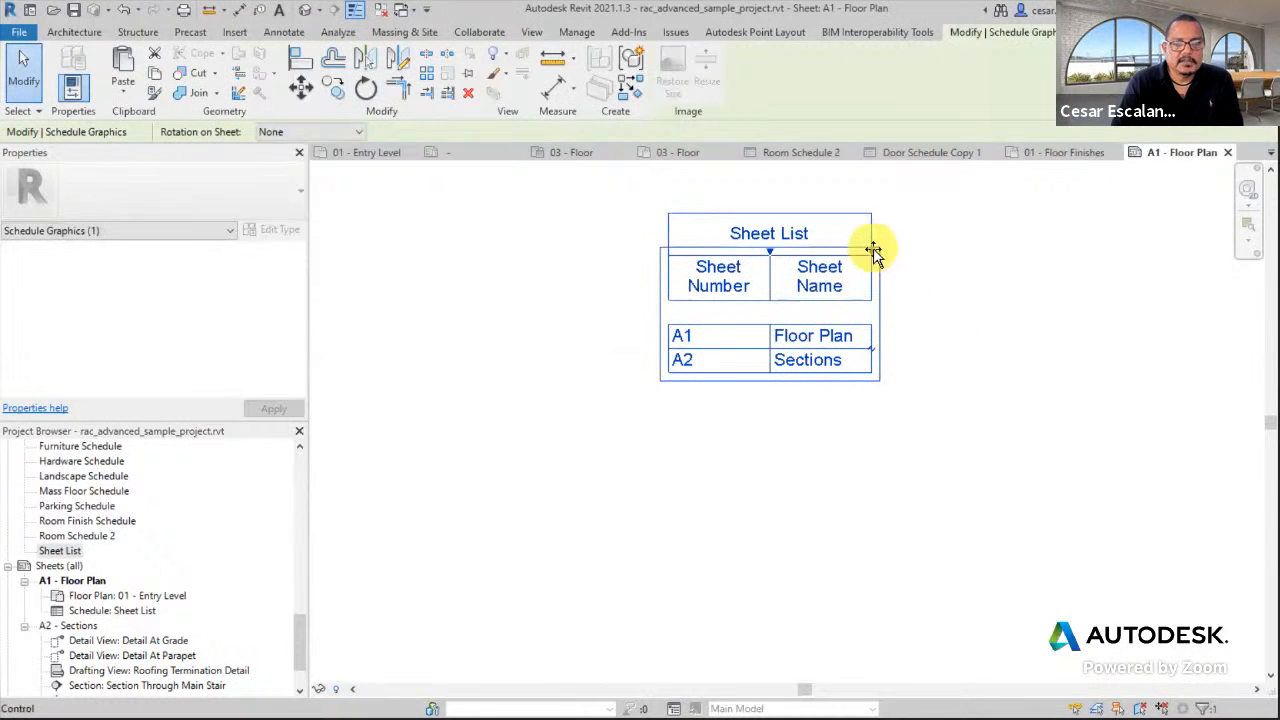
{"action": "left_click_drag", "start_coordinate": [873, 252], "coordinate": [1055, 264]}
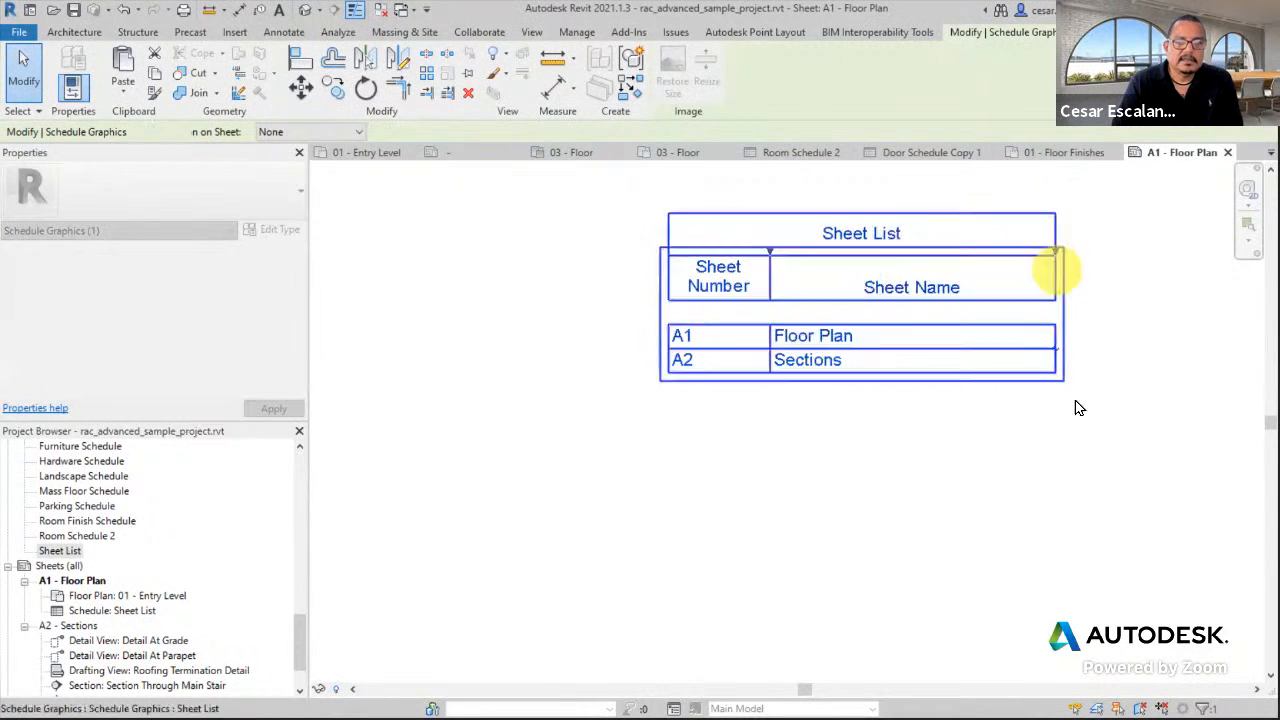
{"action": "left_click", "coordinate": [962, 456]}
Undo the accidental shift of the floor plan viewport and move the placed Sheet List up and closer to the plan.
{"action": "scroll", "coordinate": [964, 453], "scroll_direction": "down", "scroll_amount": 2}
{"action": "left_click_drag", "start_coordinate": [902, 347], "coordinate": [814, 300]}
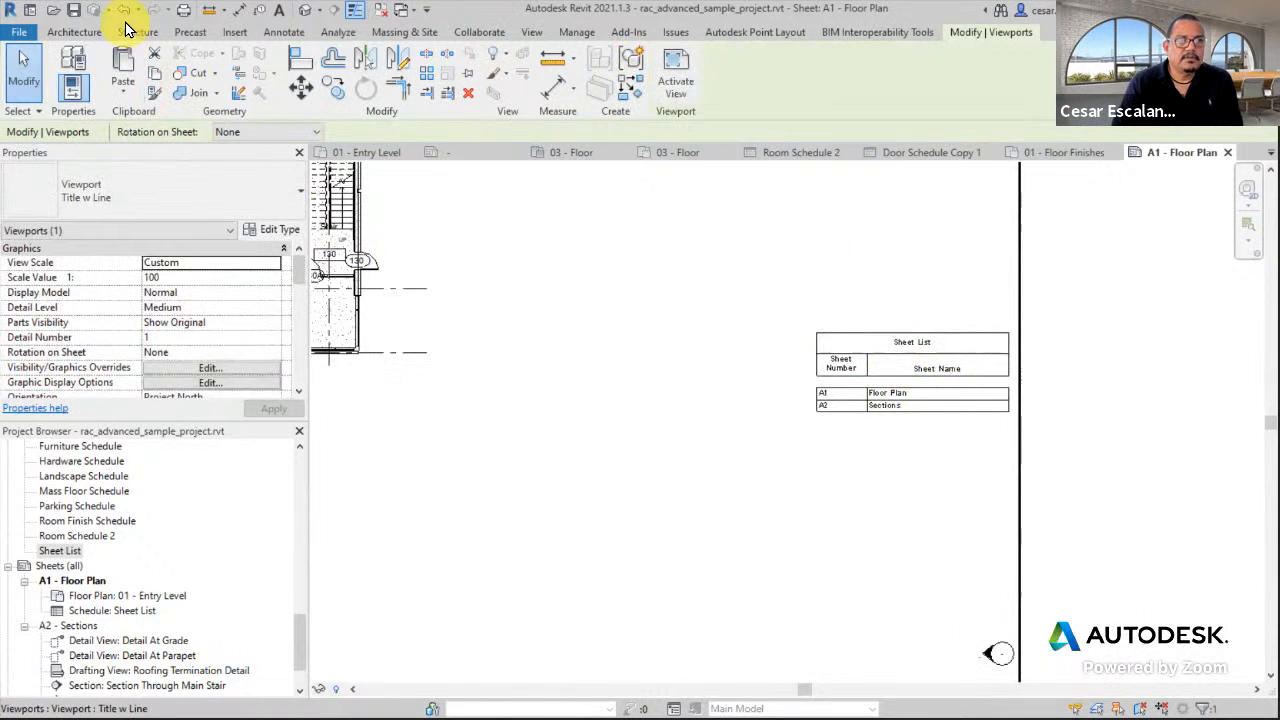
{"action": "left_click", "coordinate": [125, 10]}
{"action": "scroll", "coordinate": [813, 392], "scroll_direction": "down", "scroll_amount": 2}
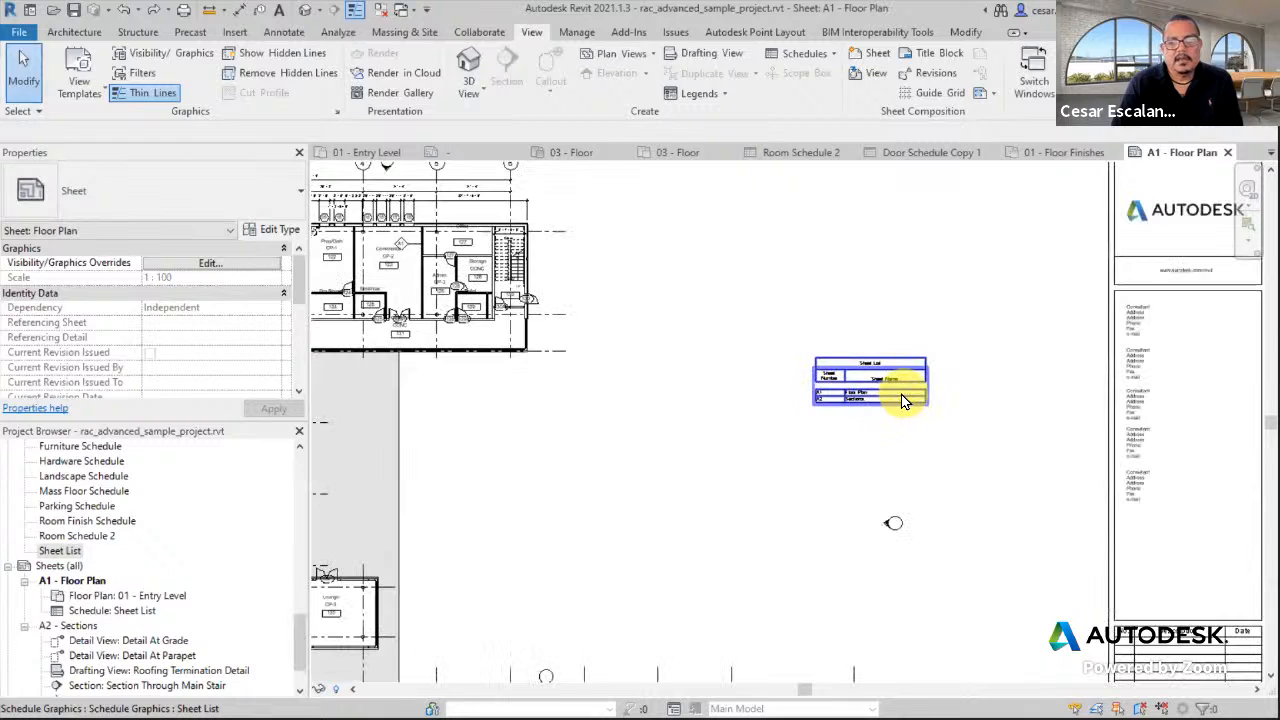
{"action": "left_click", "coordinate": [871, 371]}
{"action": "left_click_drag", "start_coordinate": [857, 371], "coordinate": [767, 274]}
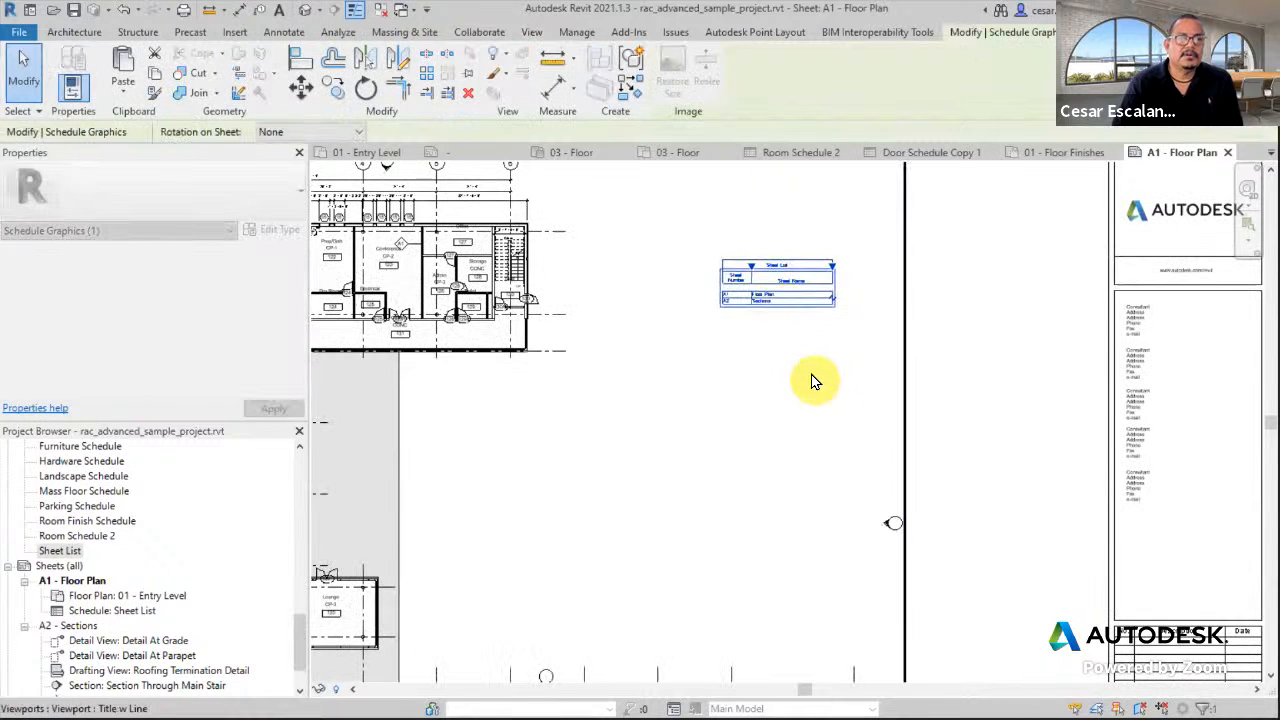
{"action": "scroll", "coordinate": [812, 381], "scroll_direction": "up", "scroll_amount": 5}
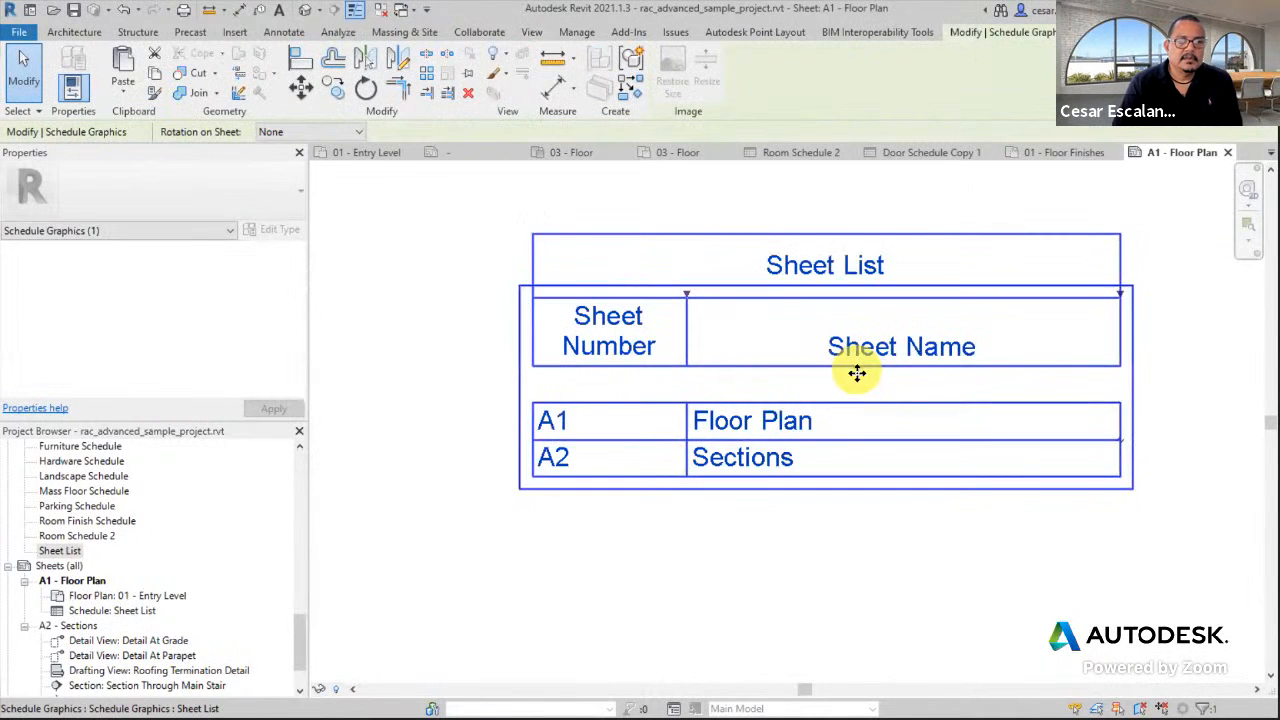
{"action": "left_click", "coordinate": [873, 585]}
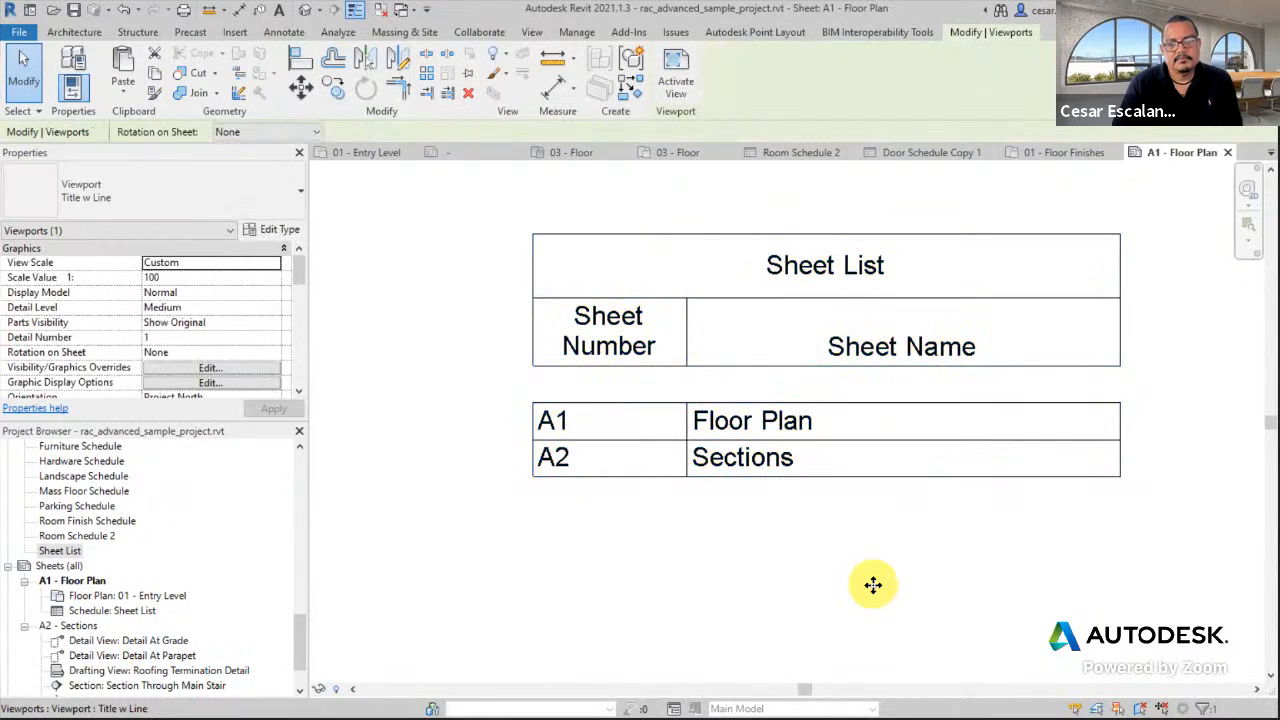
{"action": "scroll", "coordinate": [873, 585], "scroll_direction": "down", "scroll_amount": 1}
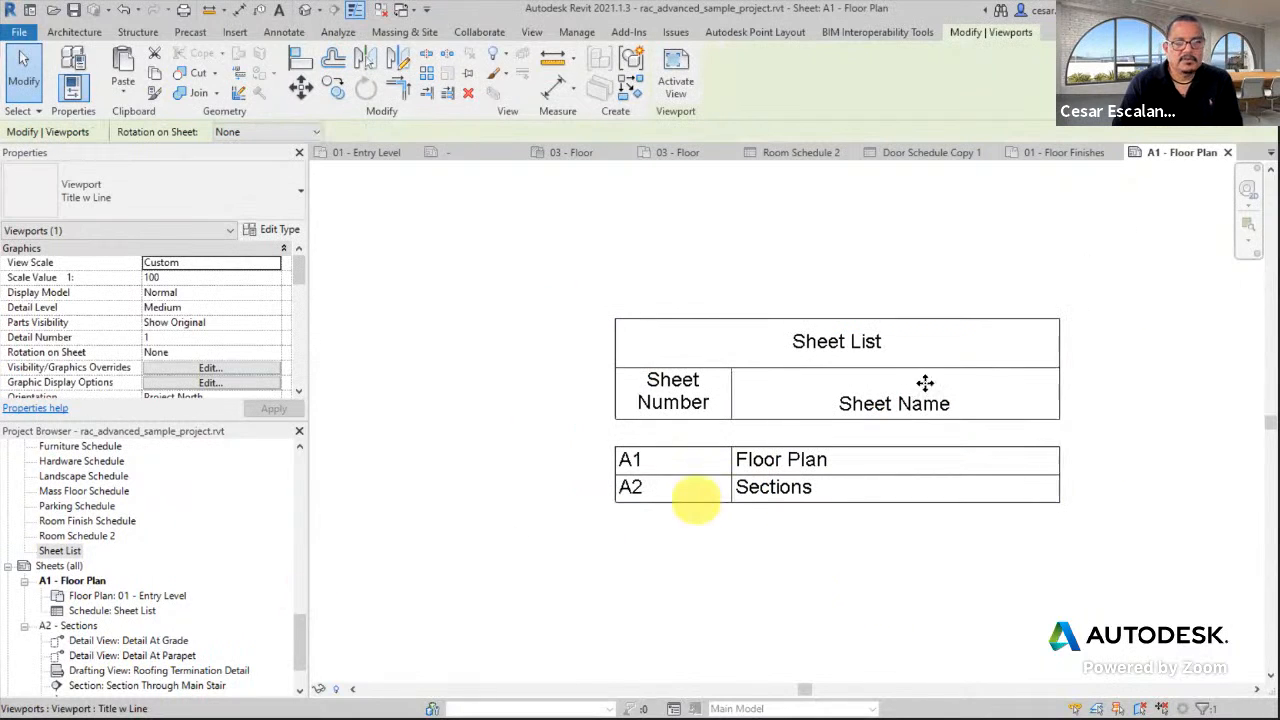
Rename the Sheet List schedule to INDEX OF DRAWINGS.
{"action": "left_click", "coordinate": [57, 550]}
{"action": "right_click", "coordinate": [57, 550]}
{"action": "left_click", "coordinate": [135, 413]}
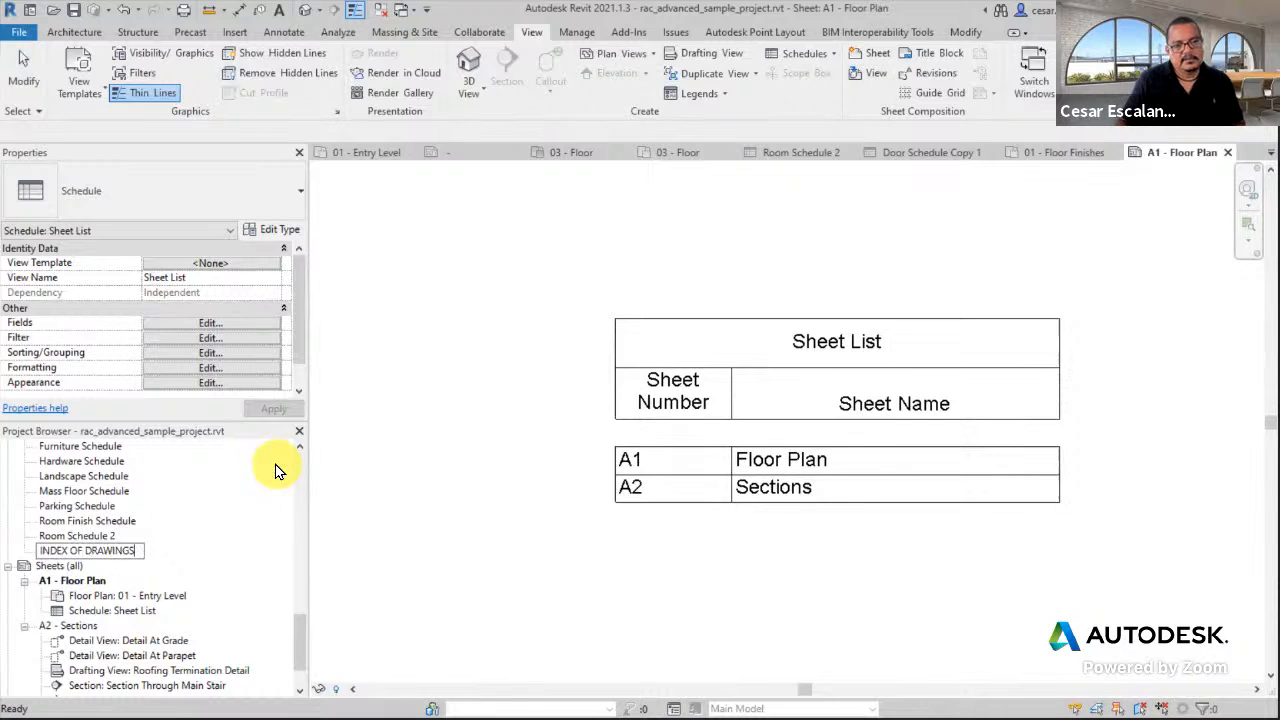
{"action": "left_click", "coordinate": [505, 572]}
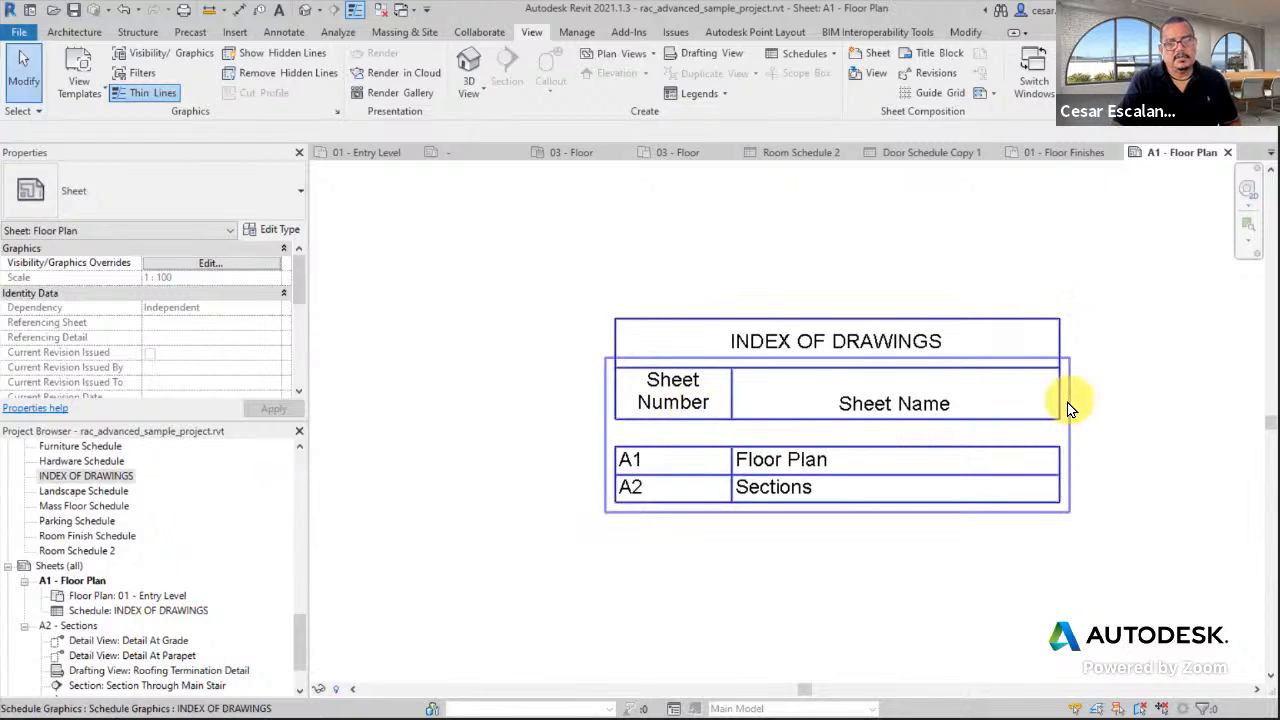
Widen the placed schedule's Sheet Number column until its header fits on one line, and widen the Sheet Name column by over a third.
{"action": "left_click", "coordinate": [728, 408]}
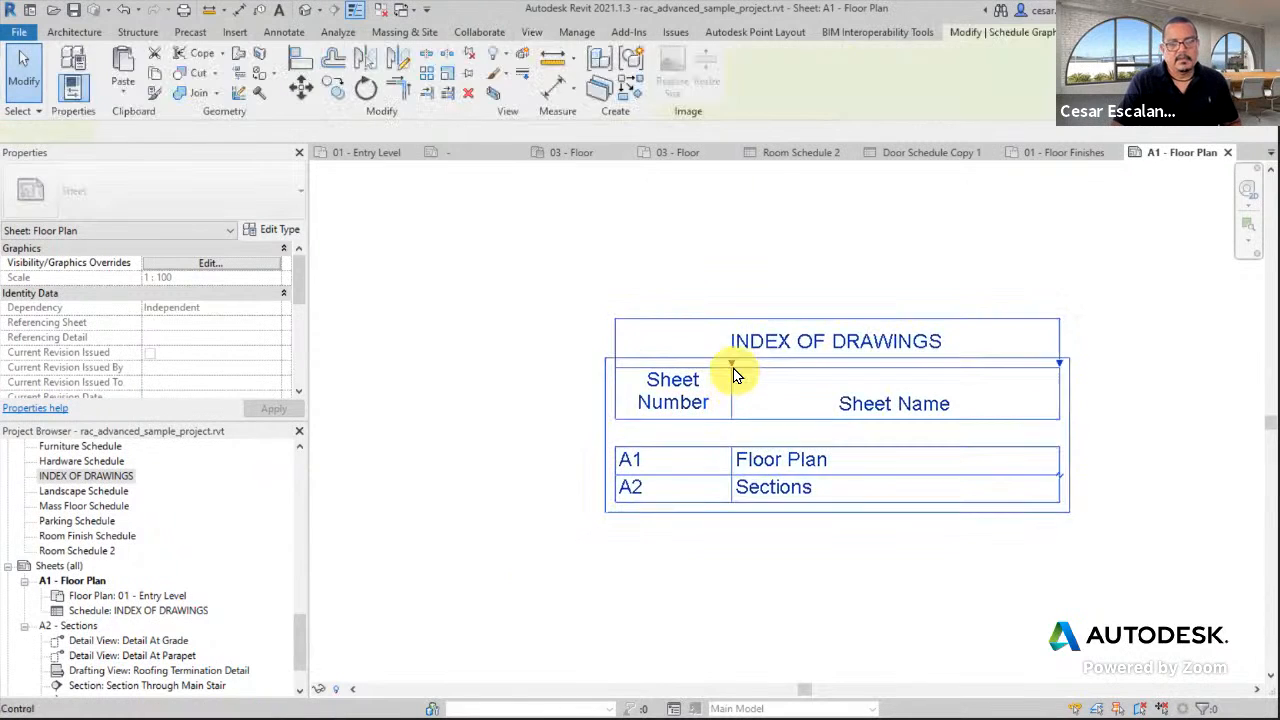
{"action": "left_click_drag", "start_coordinate": [734, 366], "coordinate": [762, 370]}
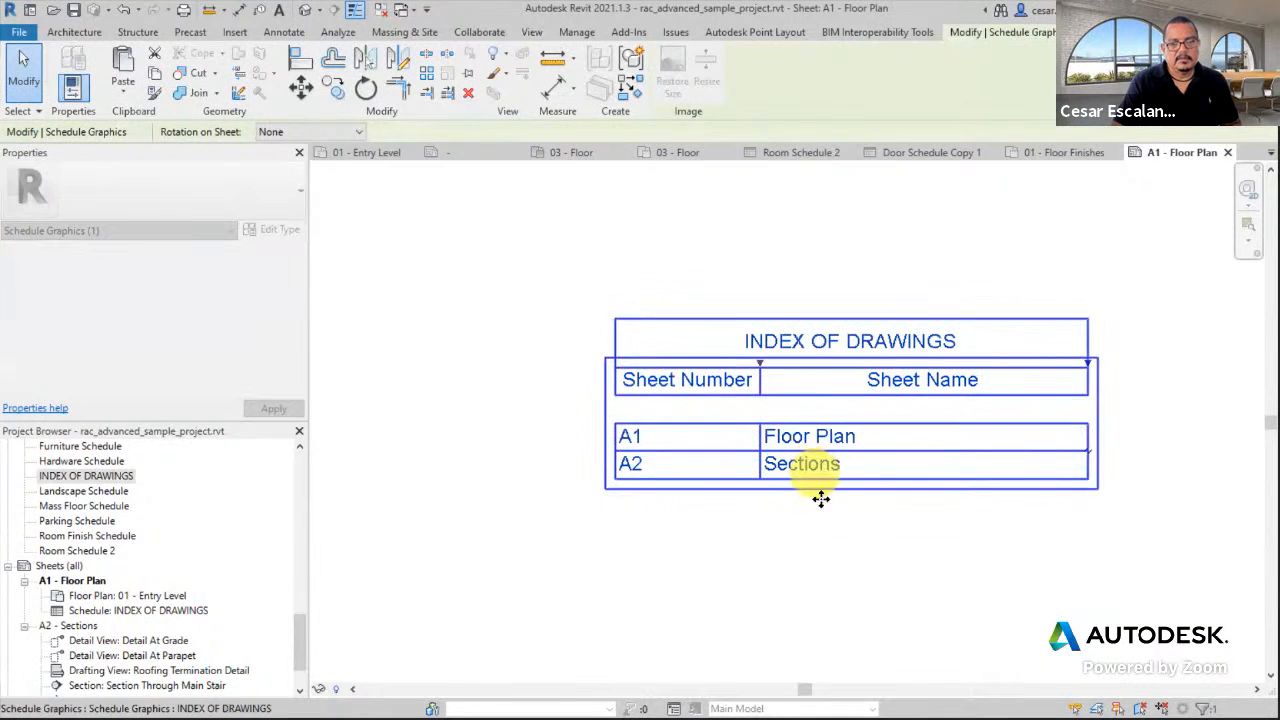
{"action": "left_click_drag", "start_coordinate": [891, 425], "coordinate": [606, 434]}
{"action": "left_click_drag", "start_coordinate": [925, 385], "coordinate": [906, 466]}
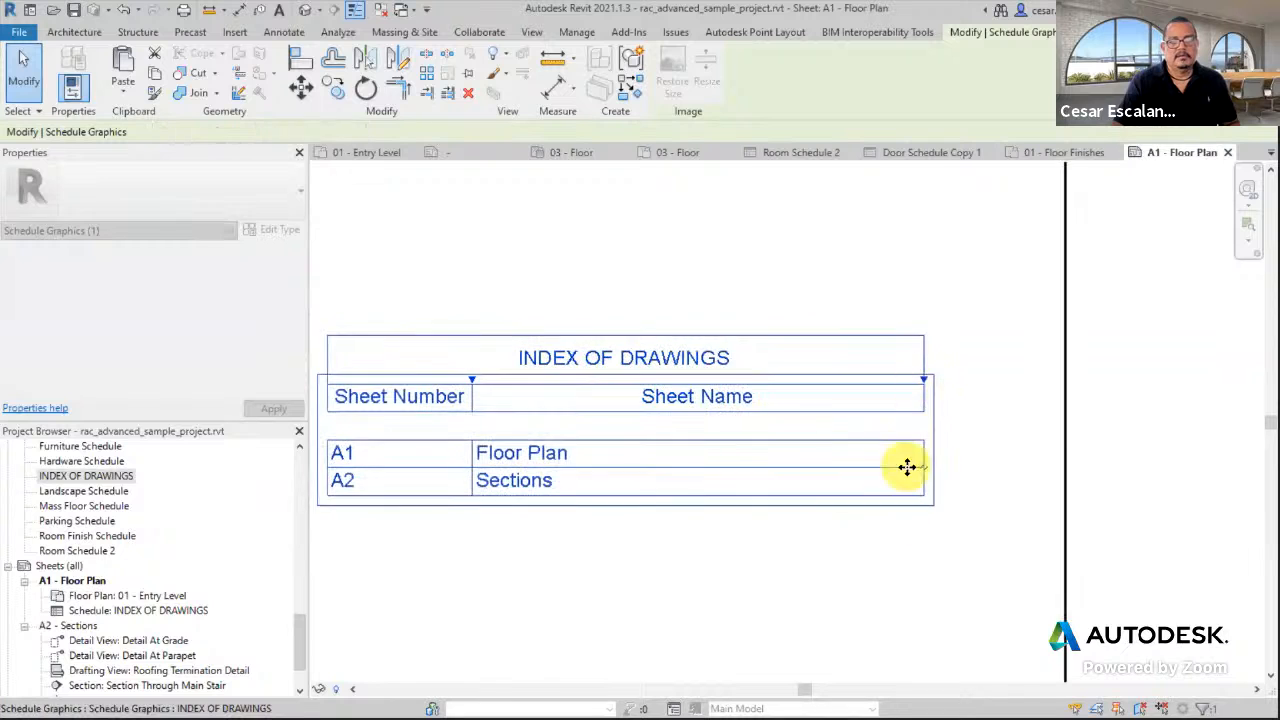
{"action": "scroll", "coordinate": [894, 508], "scroll_direction": "down", "scroll_amount": 2}
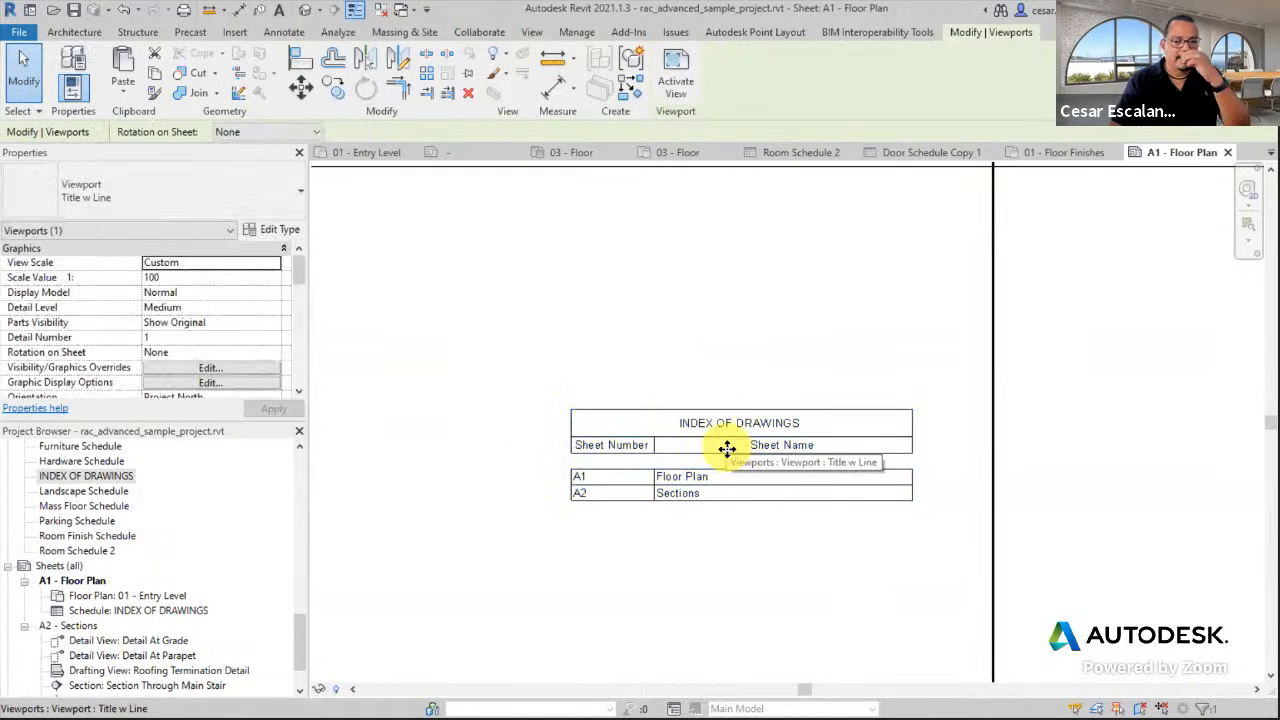
Examine the placed INDEX OF DRAWINGS relative to the floor plan and title block on sheet A1, and clear the viewport selection.
{"action": "scroll", "coordinate": [894, 480], "scroll_direction": "down", "scroll_amount": 3}
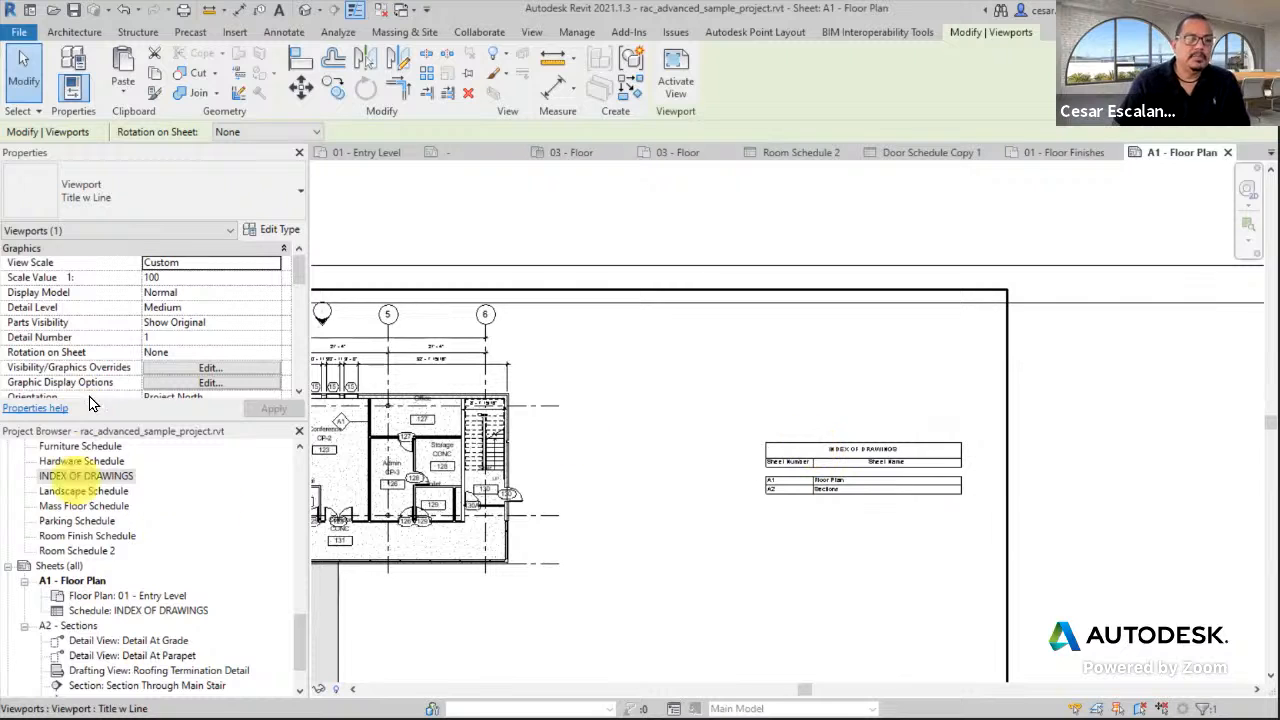
{"action": "scroll", "coordinate": [731, 360], "scroll_direction": "down", "scroll_amount": 2}
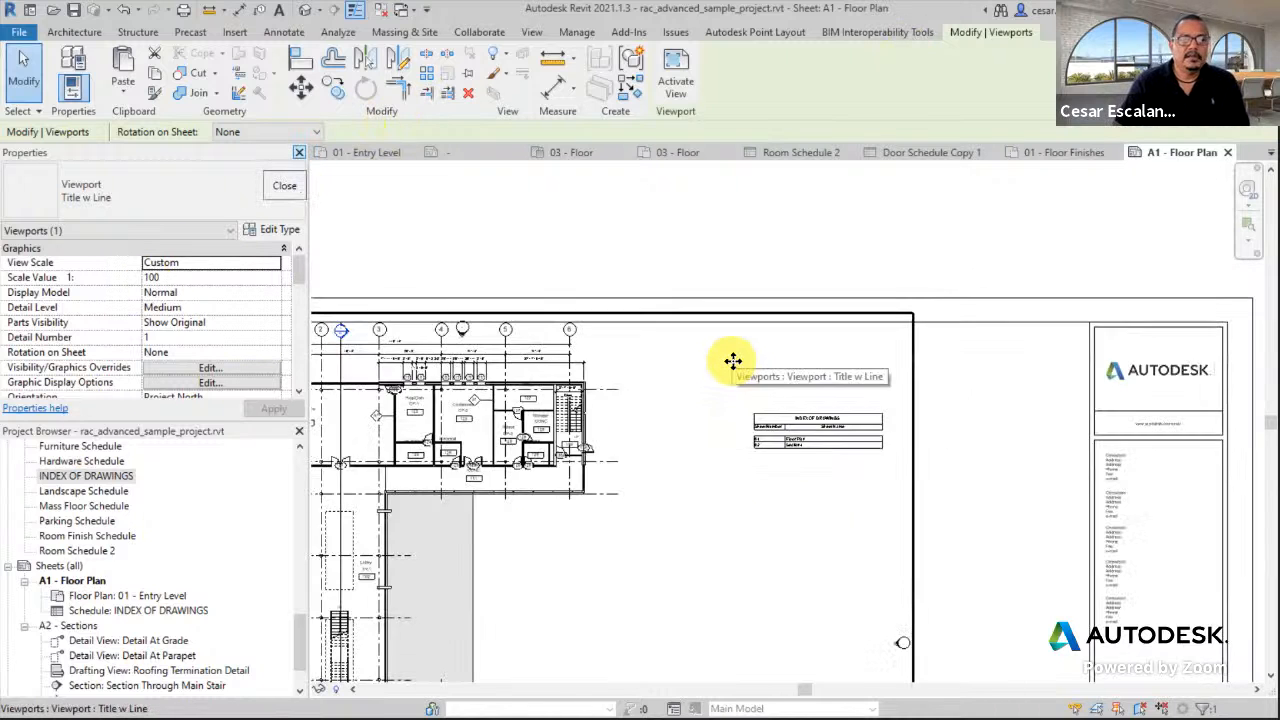
{"action": "middle_click_drag", "start_coordinate": [870, 372], "coordinate": [963, 375]}
{"action": "scroll", "coordinate": [963, 364], "scroll_direction": "down", "scroll_amount": 1}
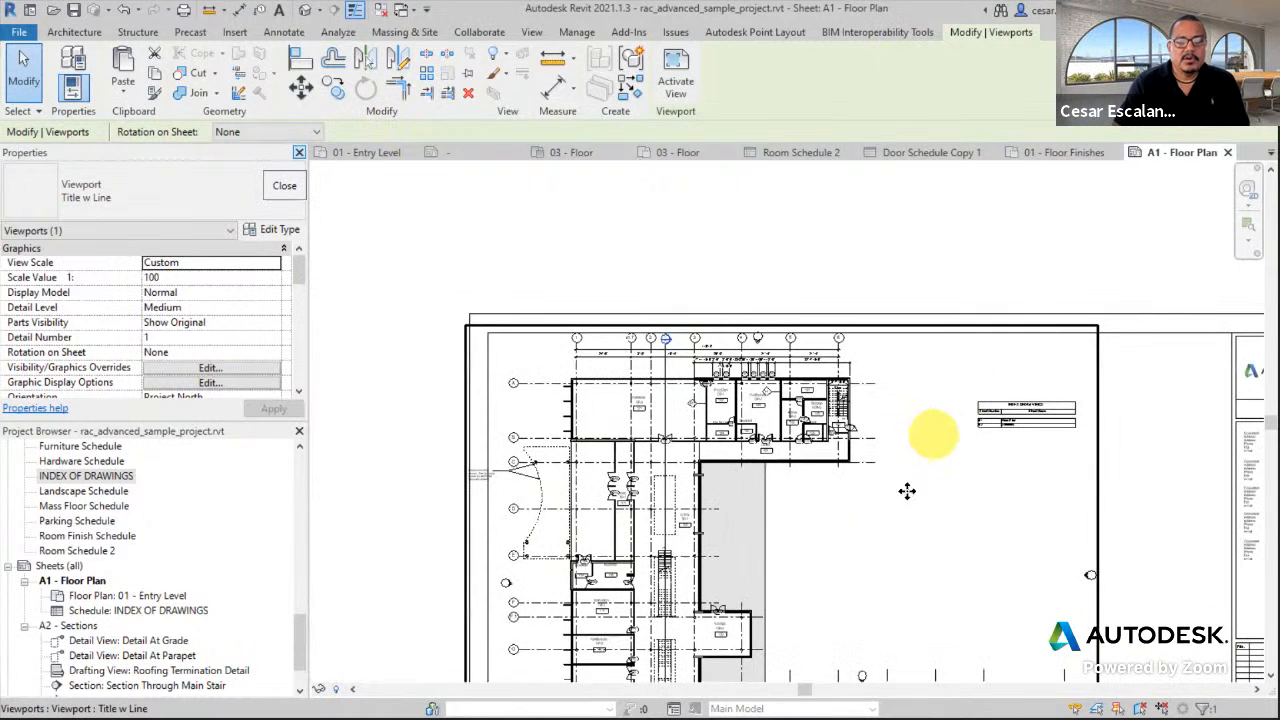
{"action": "scroll", "coordinate": [870, 551], "scroll_direction": "up", "scroll_amount": 1}
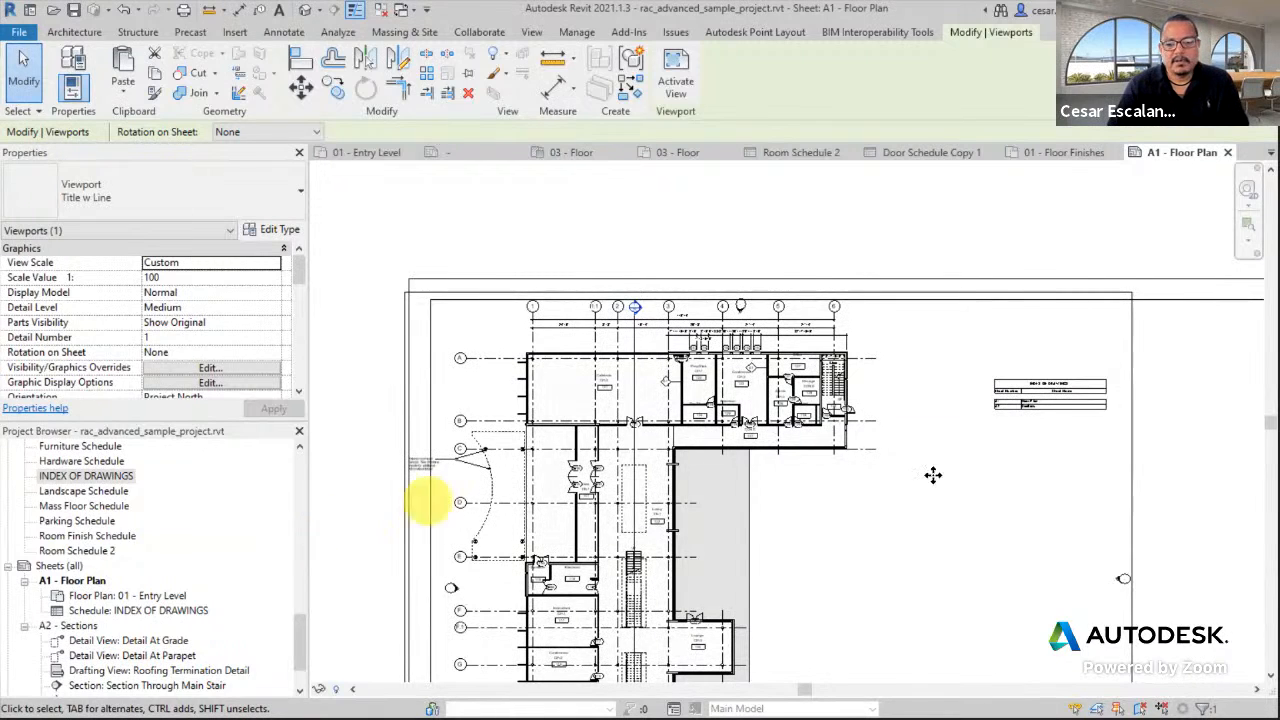
{"action": "scroll", "coordinate": [933, 475], "scroll_direction": "down", "scroll_amount": 1}
{"action": "scroll", "coordinate": [933, 475], "scroll_direction": "down", "scroll_amount": 1}
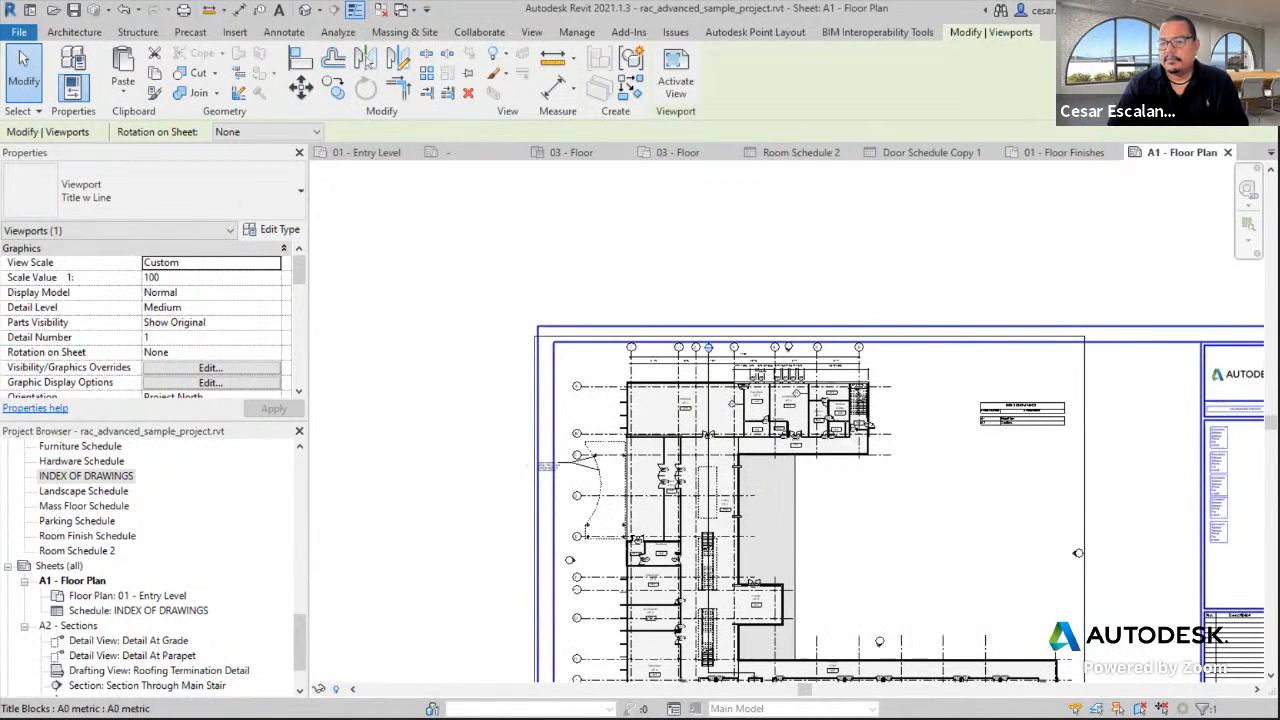
{"action": "left_click", "coordinate": [381, 205]}
{"action": "left_click", "coordinate": [28, 32]}
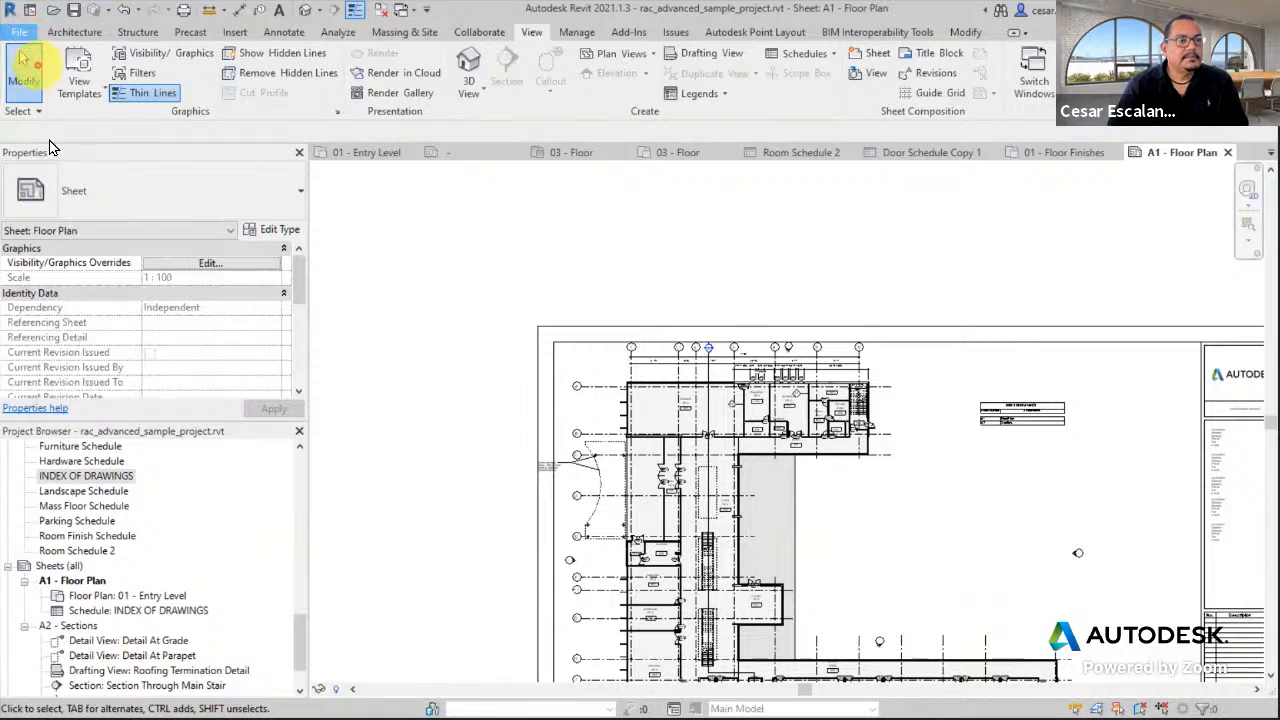
{"action": "left_click", "coordinate": [52, 187]}
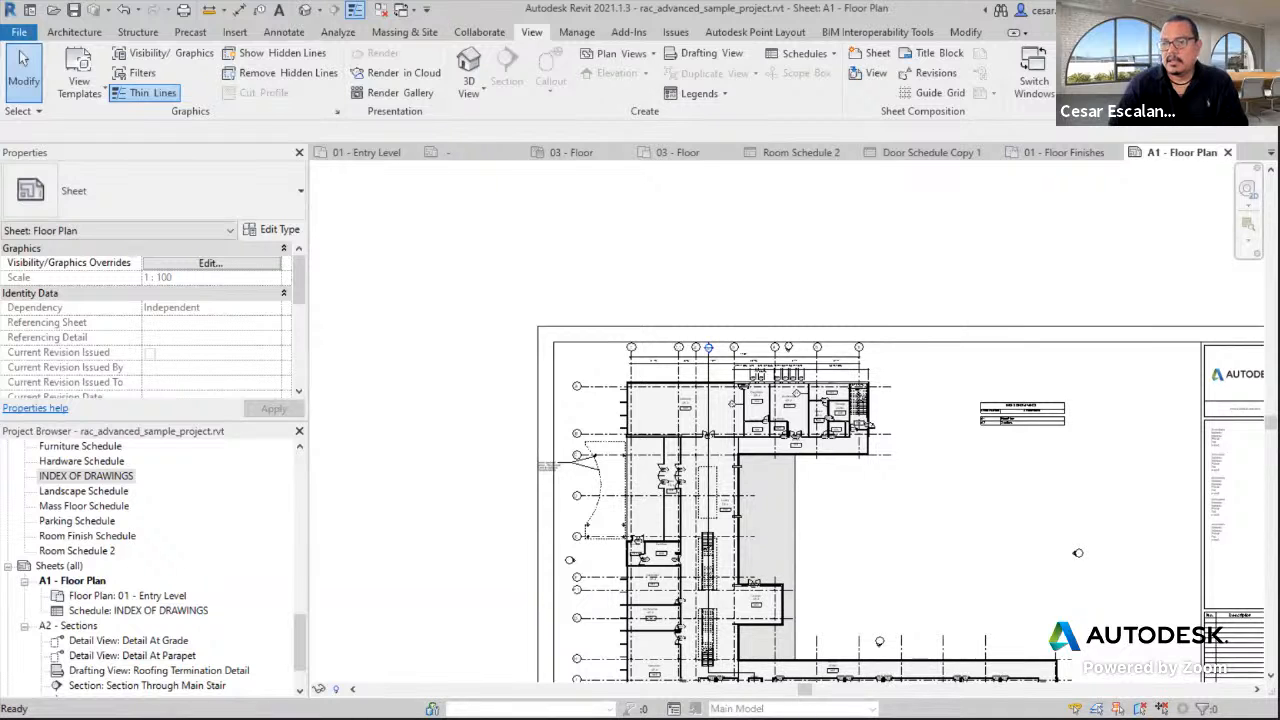
Switch to the Revit Fundamentals syllabus in Google Docs and review the Class 12 and Class 15 topics, highlighting Sheet and Detail Management.
{"action": "key", "text": "alt+Tab"}
{"action": "scroll", "coordinate": [569, 374], "scroll_direction": "down", "scroll_amount": 4}
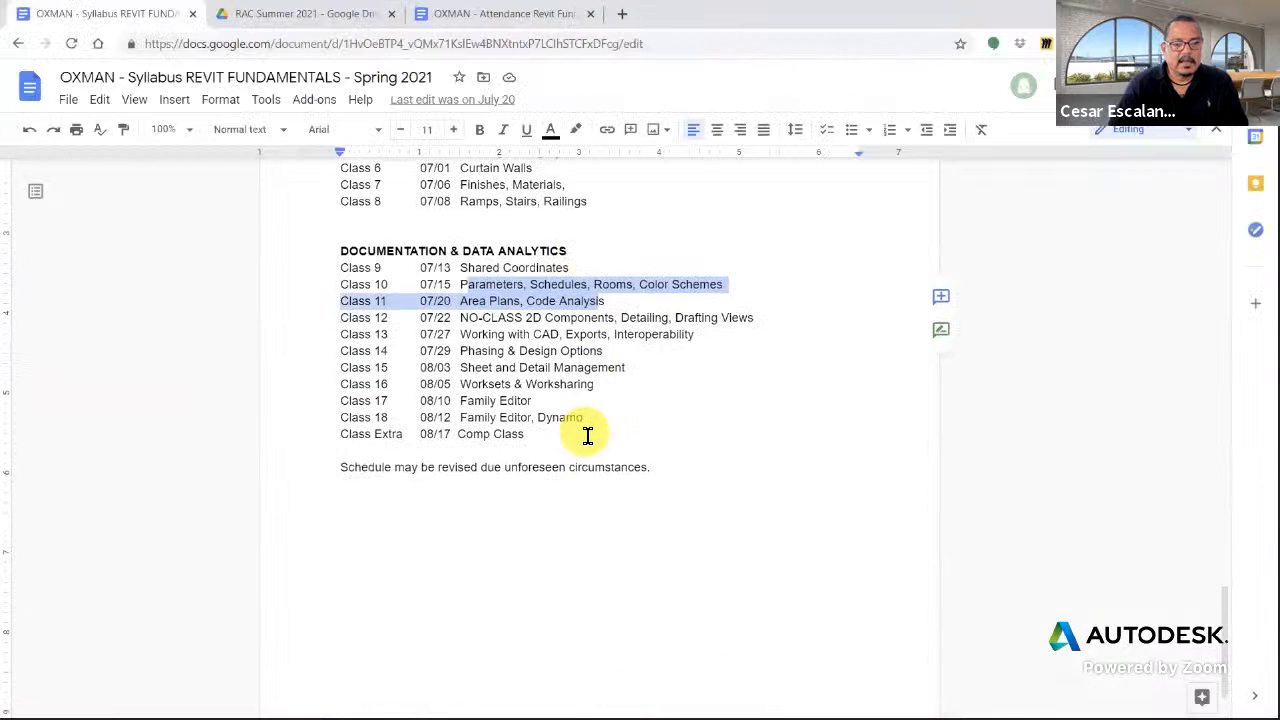
{"action": "scroll", "coordinate": [588, 435], "scroll_direction": "up", "scroll_amount": 3}
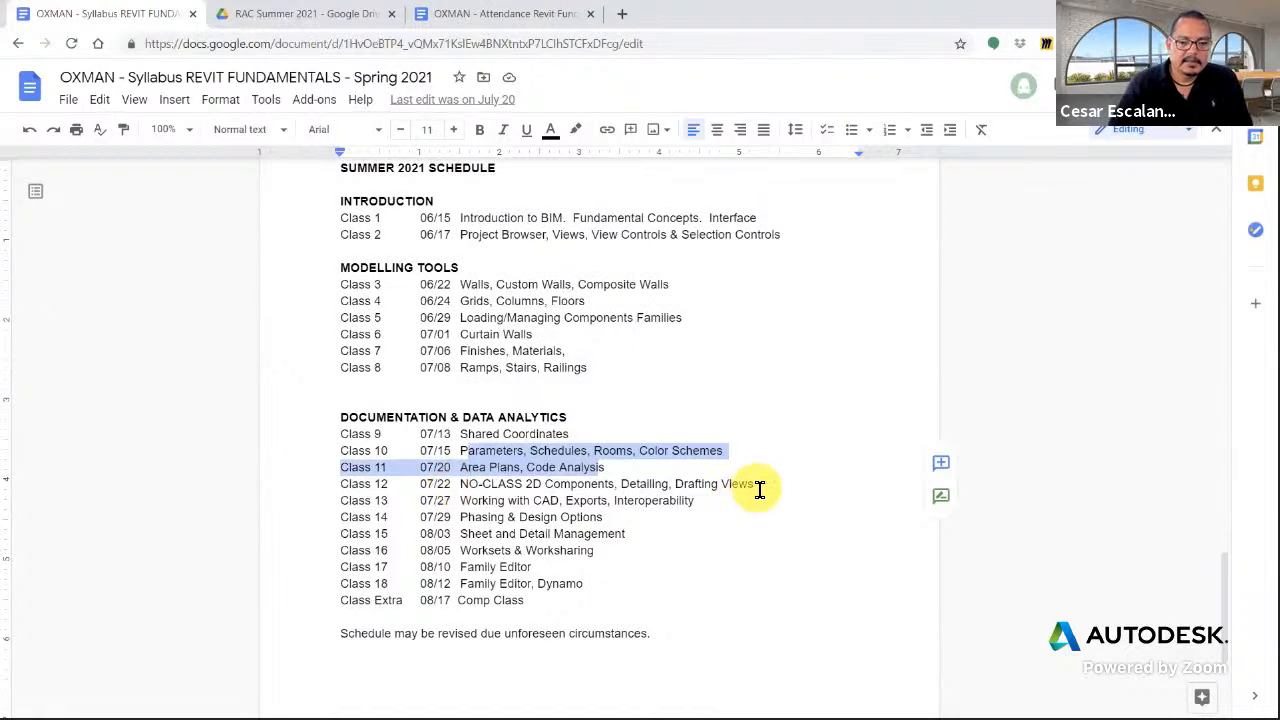
{"action": "left_click_drag", "start_coordinate": [757, 485], "coordinate": [495, 483]}
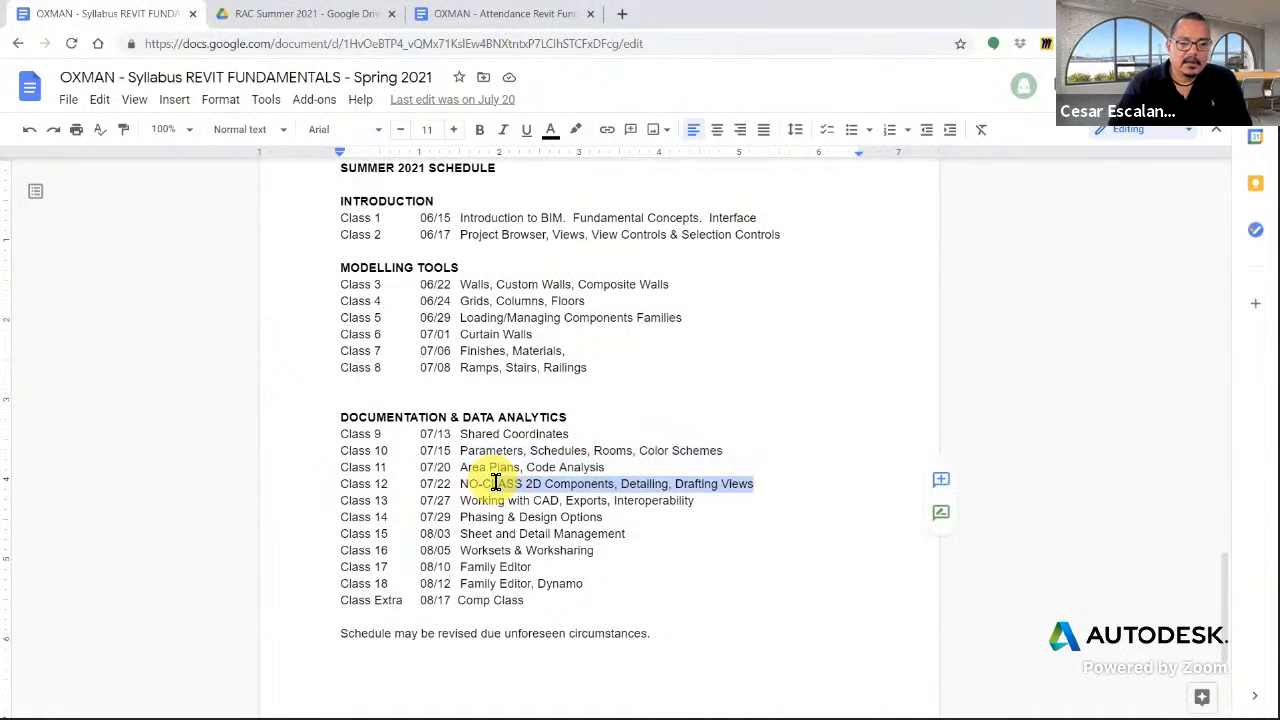
{"action": "left_click", "coordinate": [556, 535]}
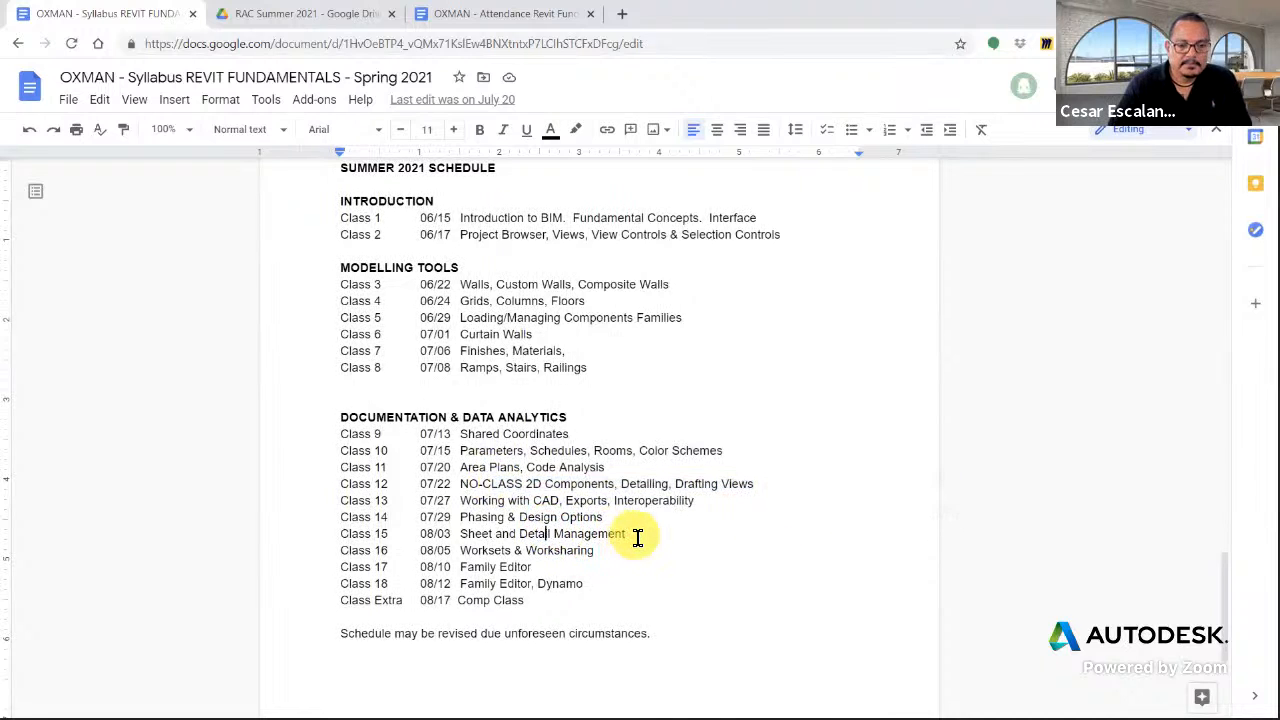
{"action": "left_click_drag", "start_coordinate": [640, 534], "coordinate": [460, 534]}
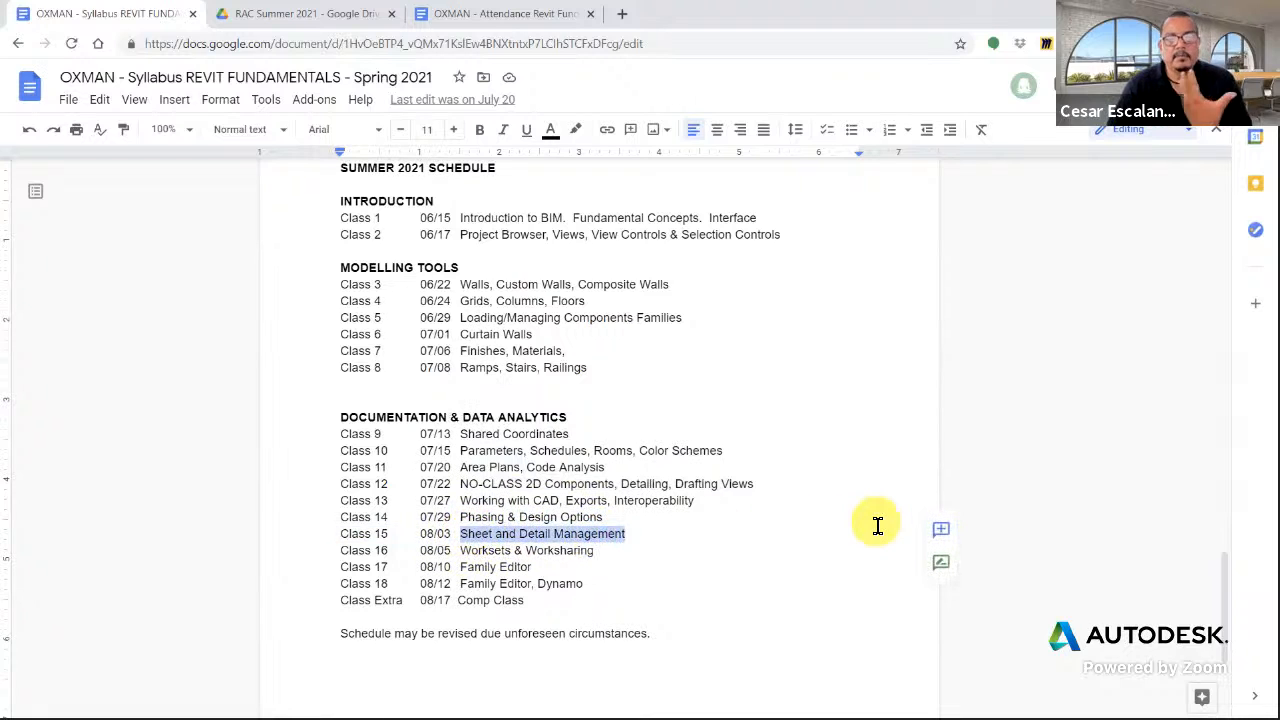